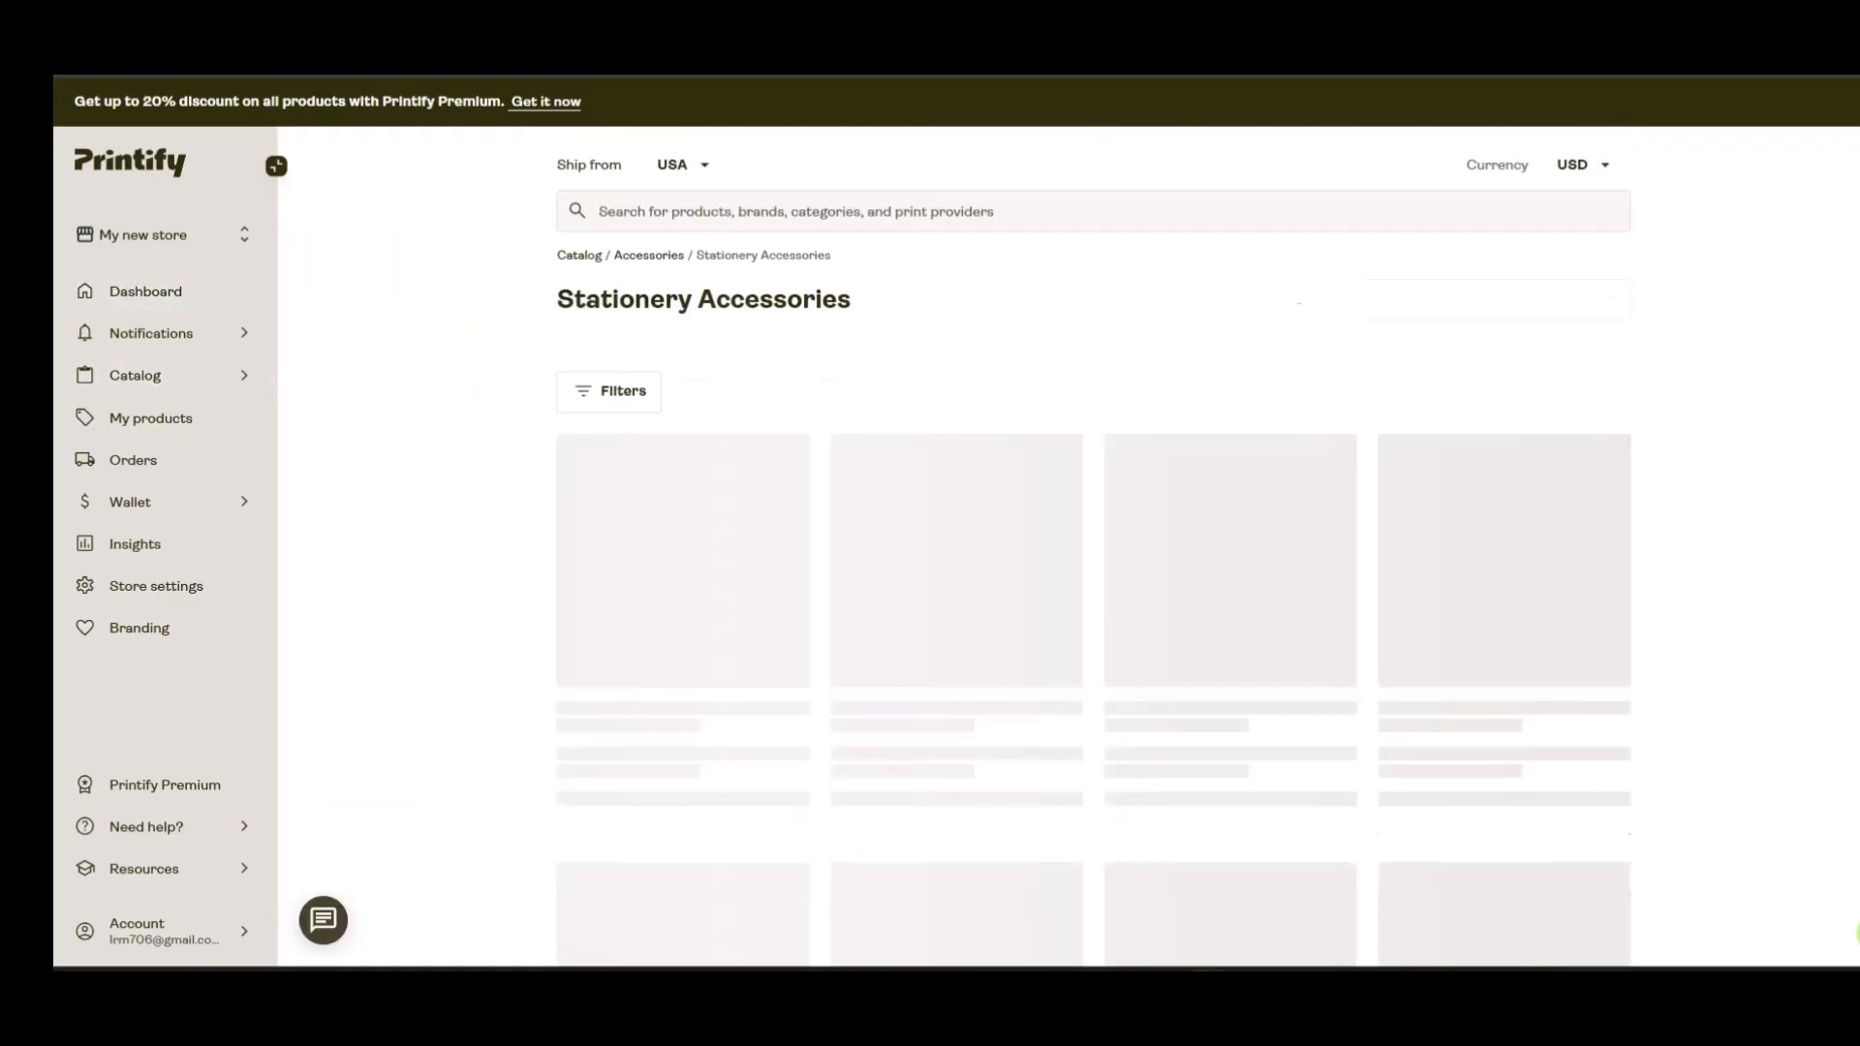
Look through the products offered in the Stationery Accessories category
scroll(1094, 551, "down", 6)
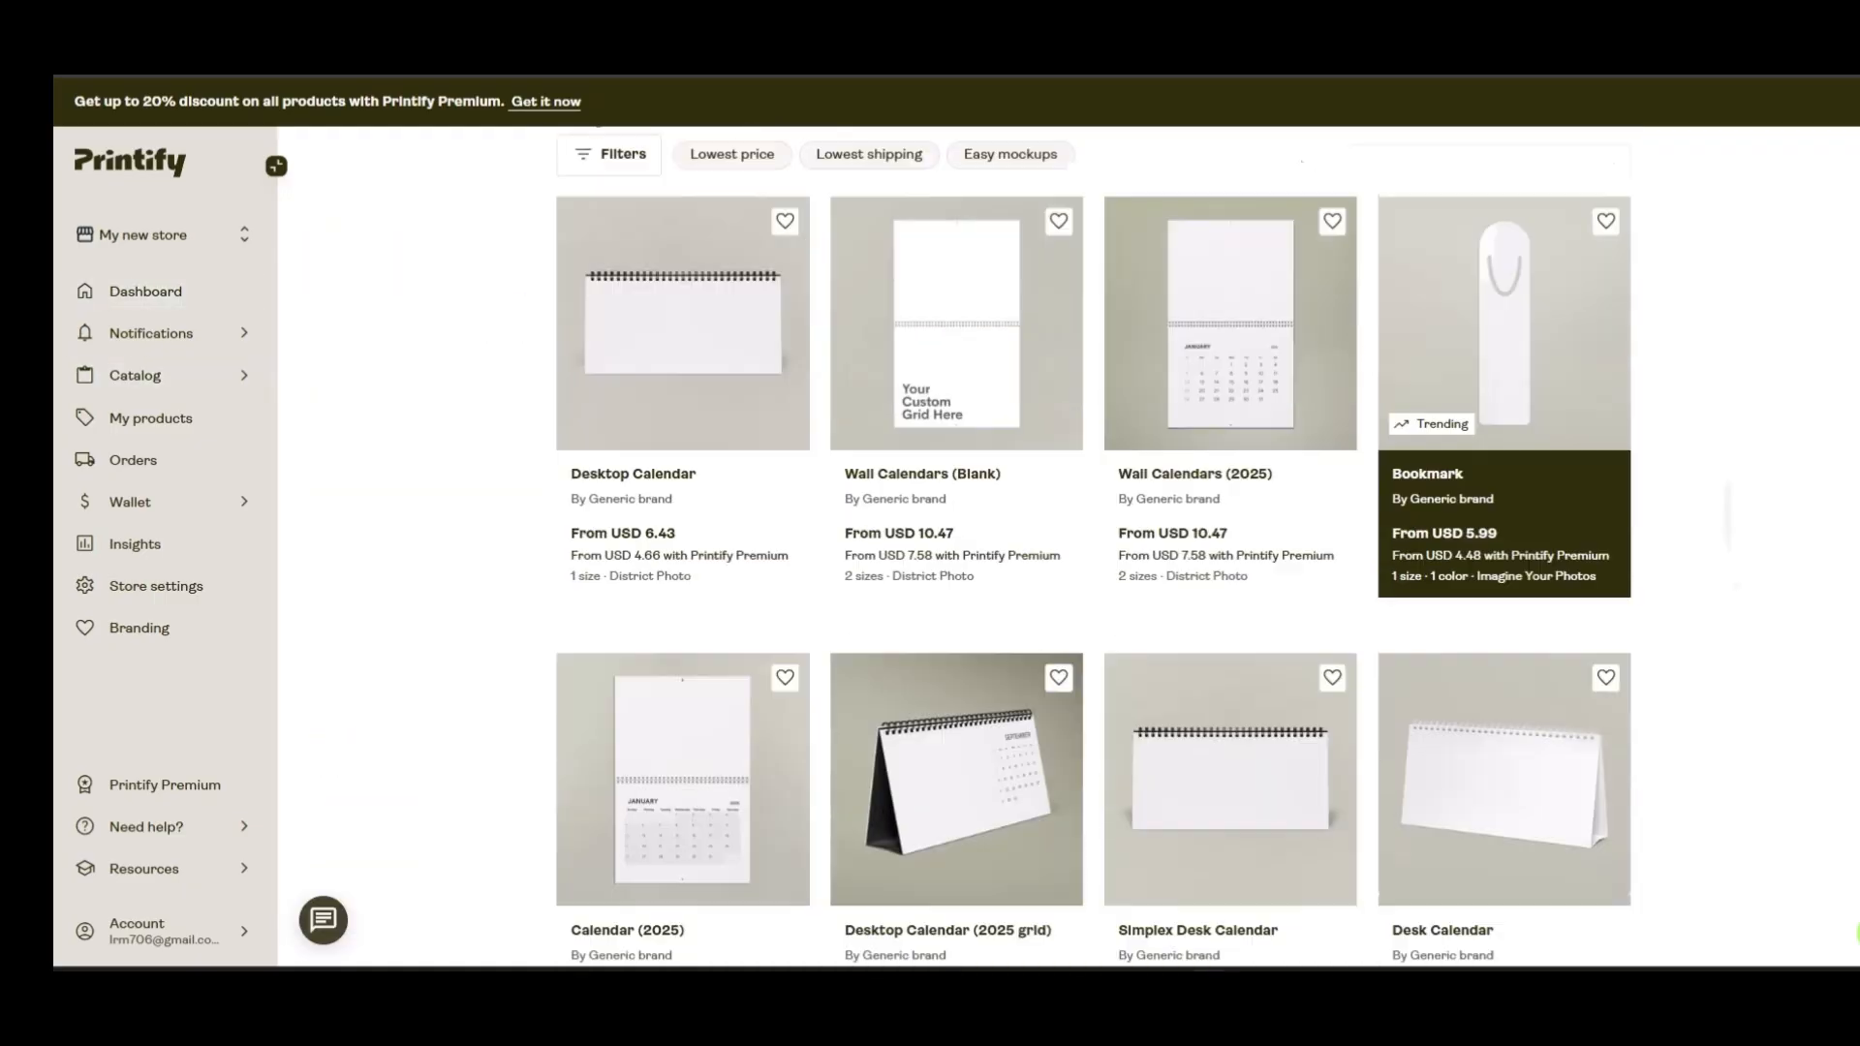
scroll(1094, 550, "down", 4)
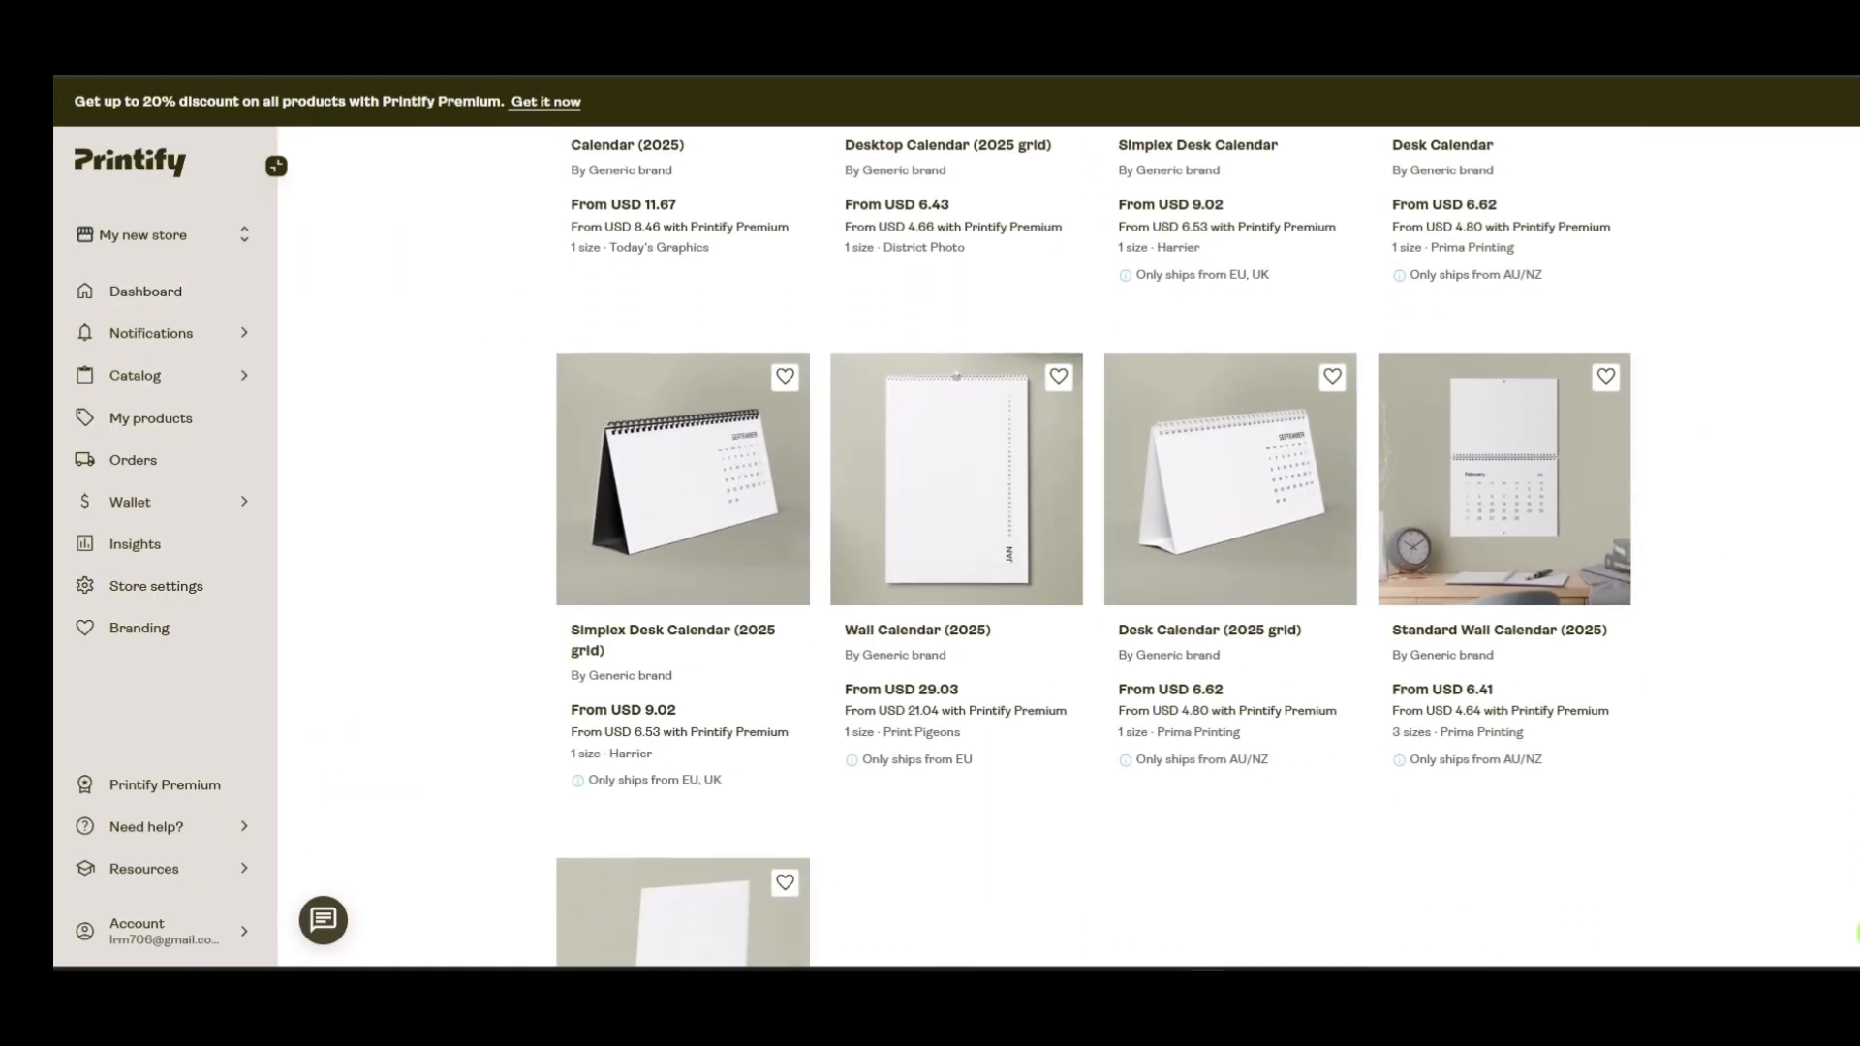
scroll(1094, 550, "down", 2)
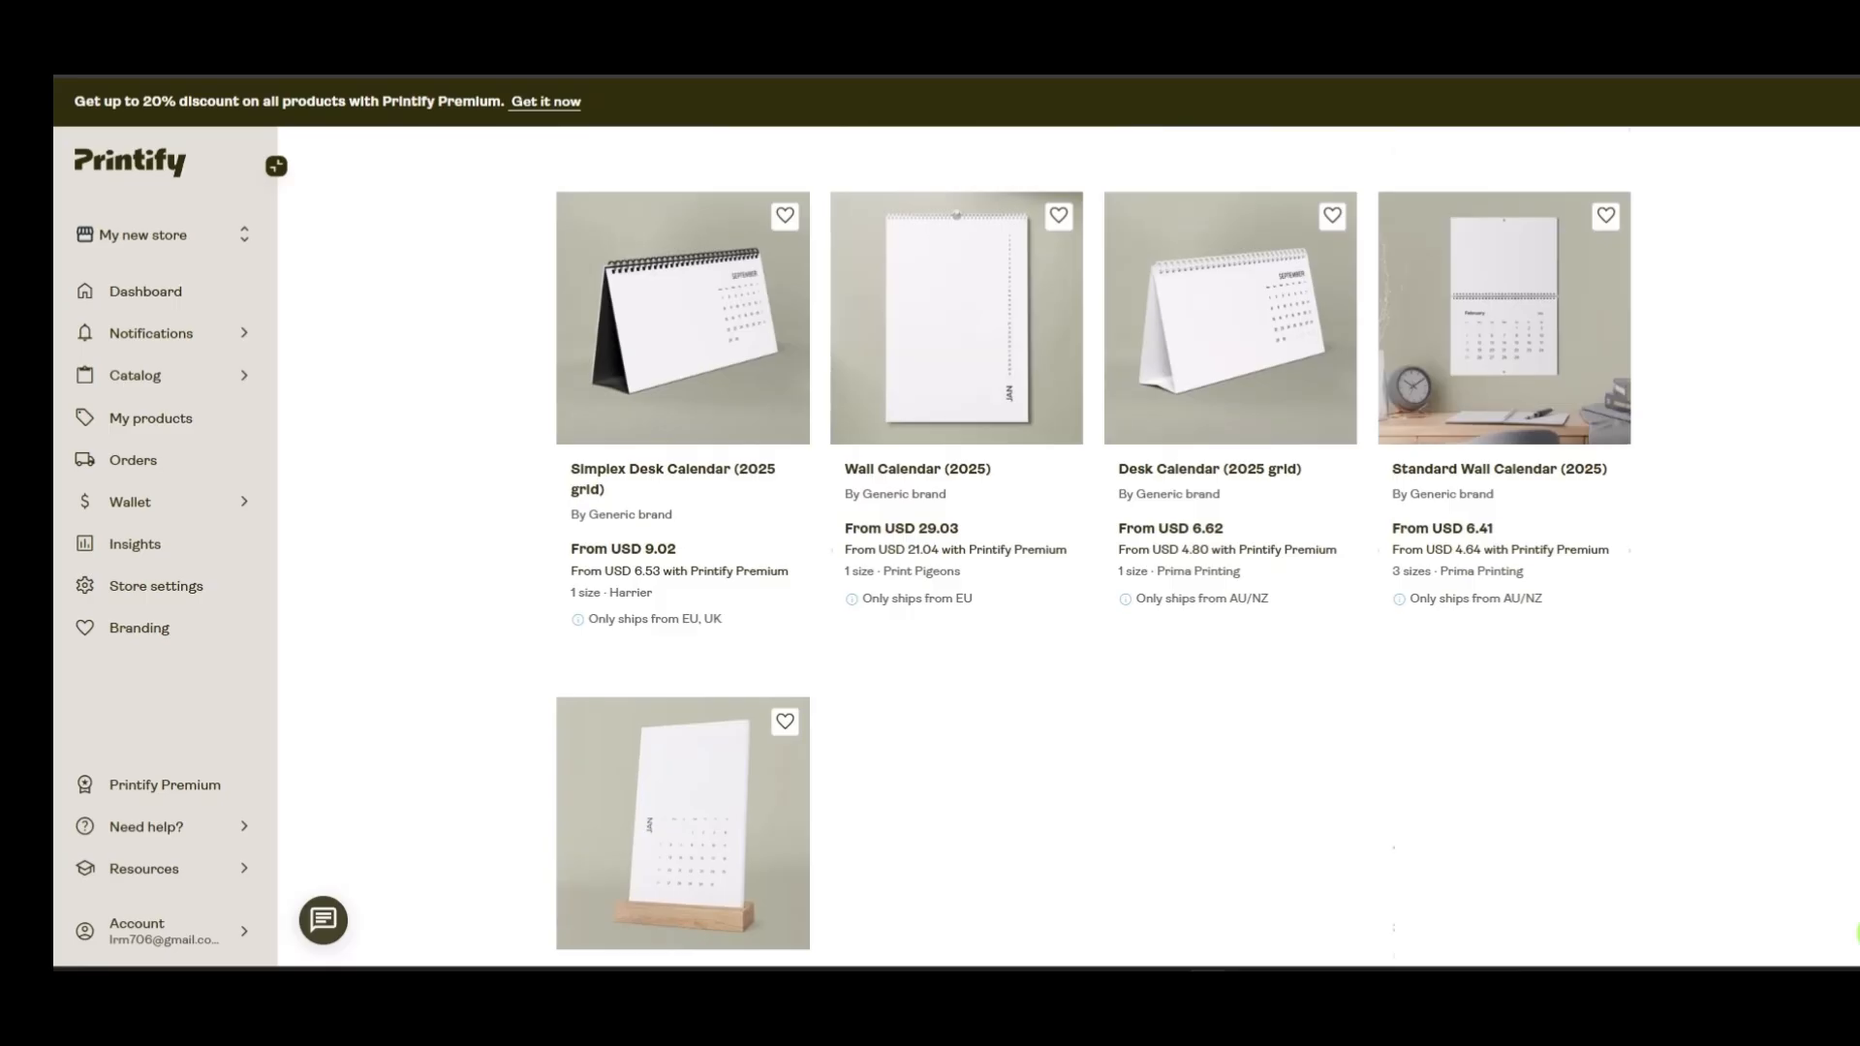
scroll(1093, 547, "up", 12)
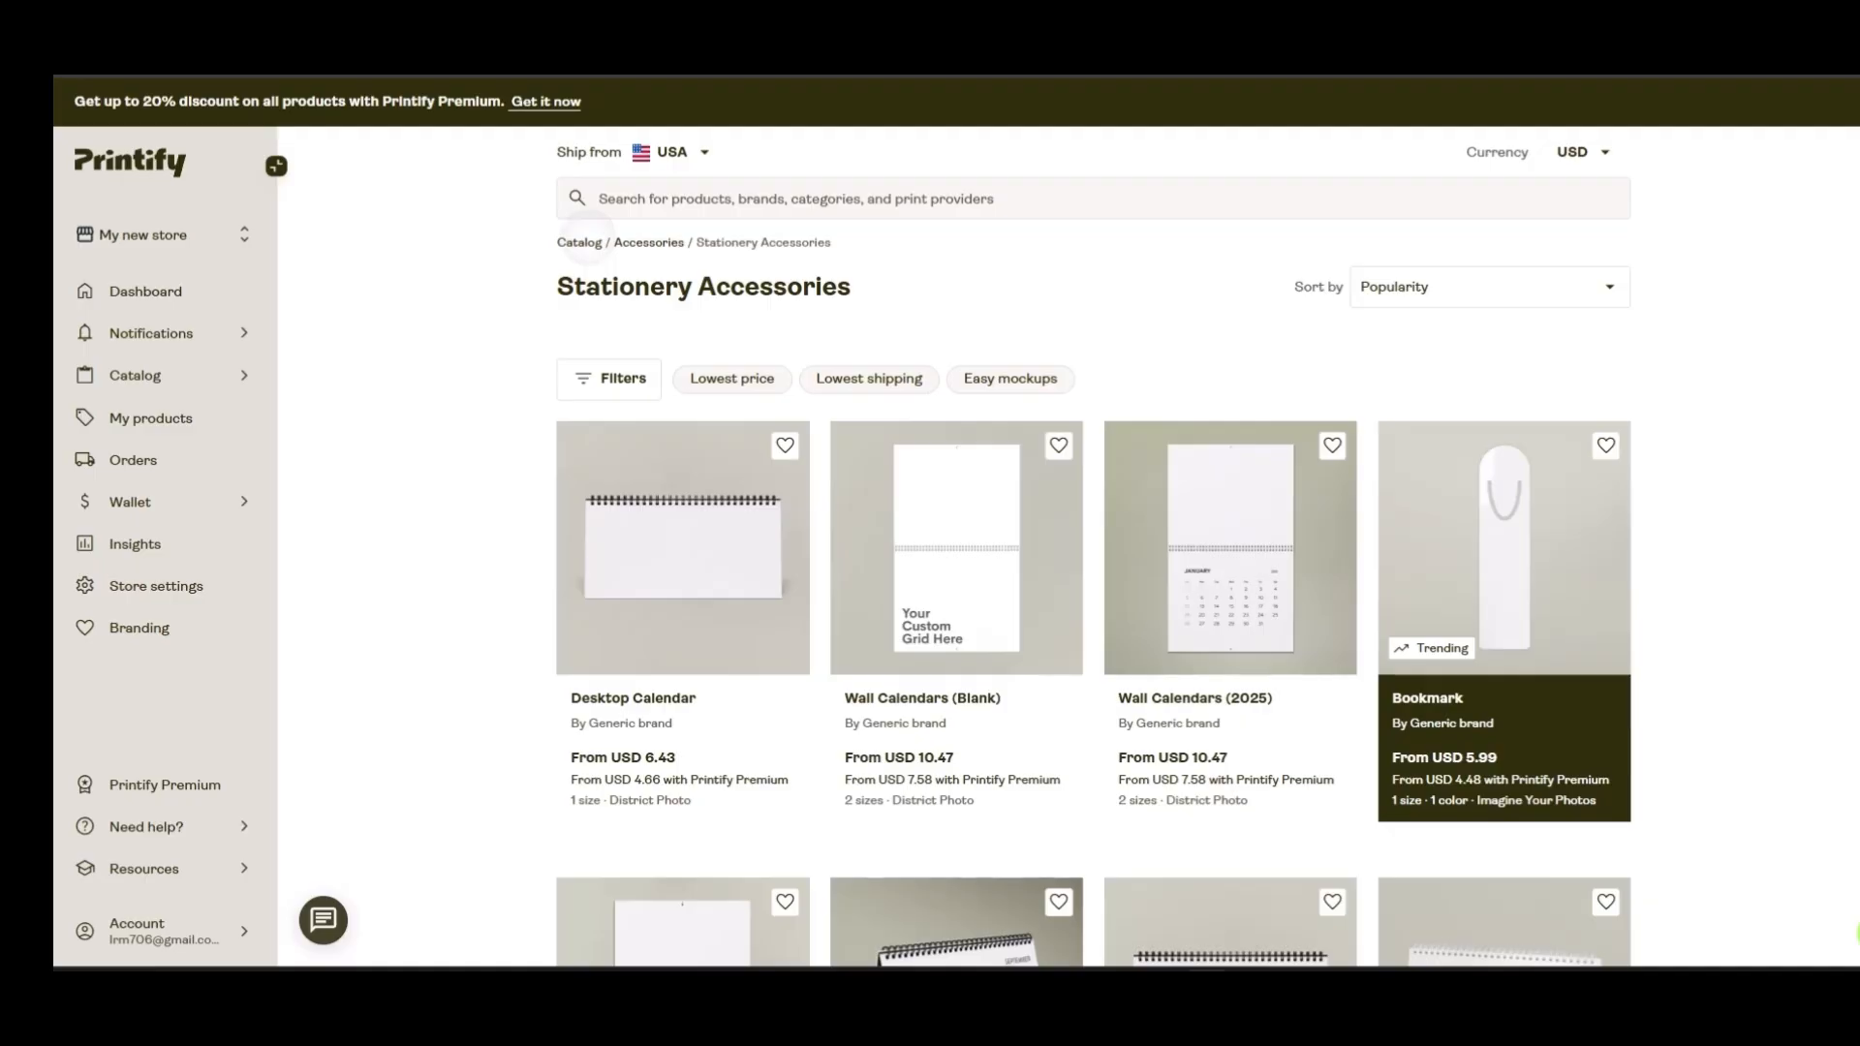
Return to the main product catalog and search it for "journal"
key("alt+Left")
scroll(1093, 546, "down", 4)
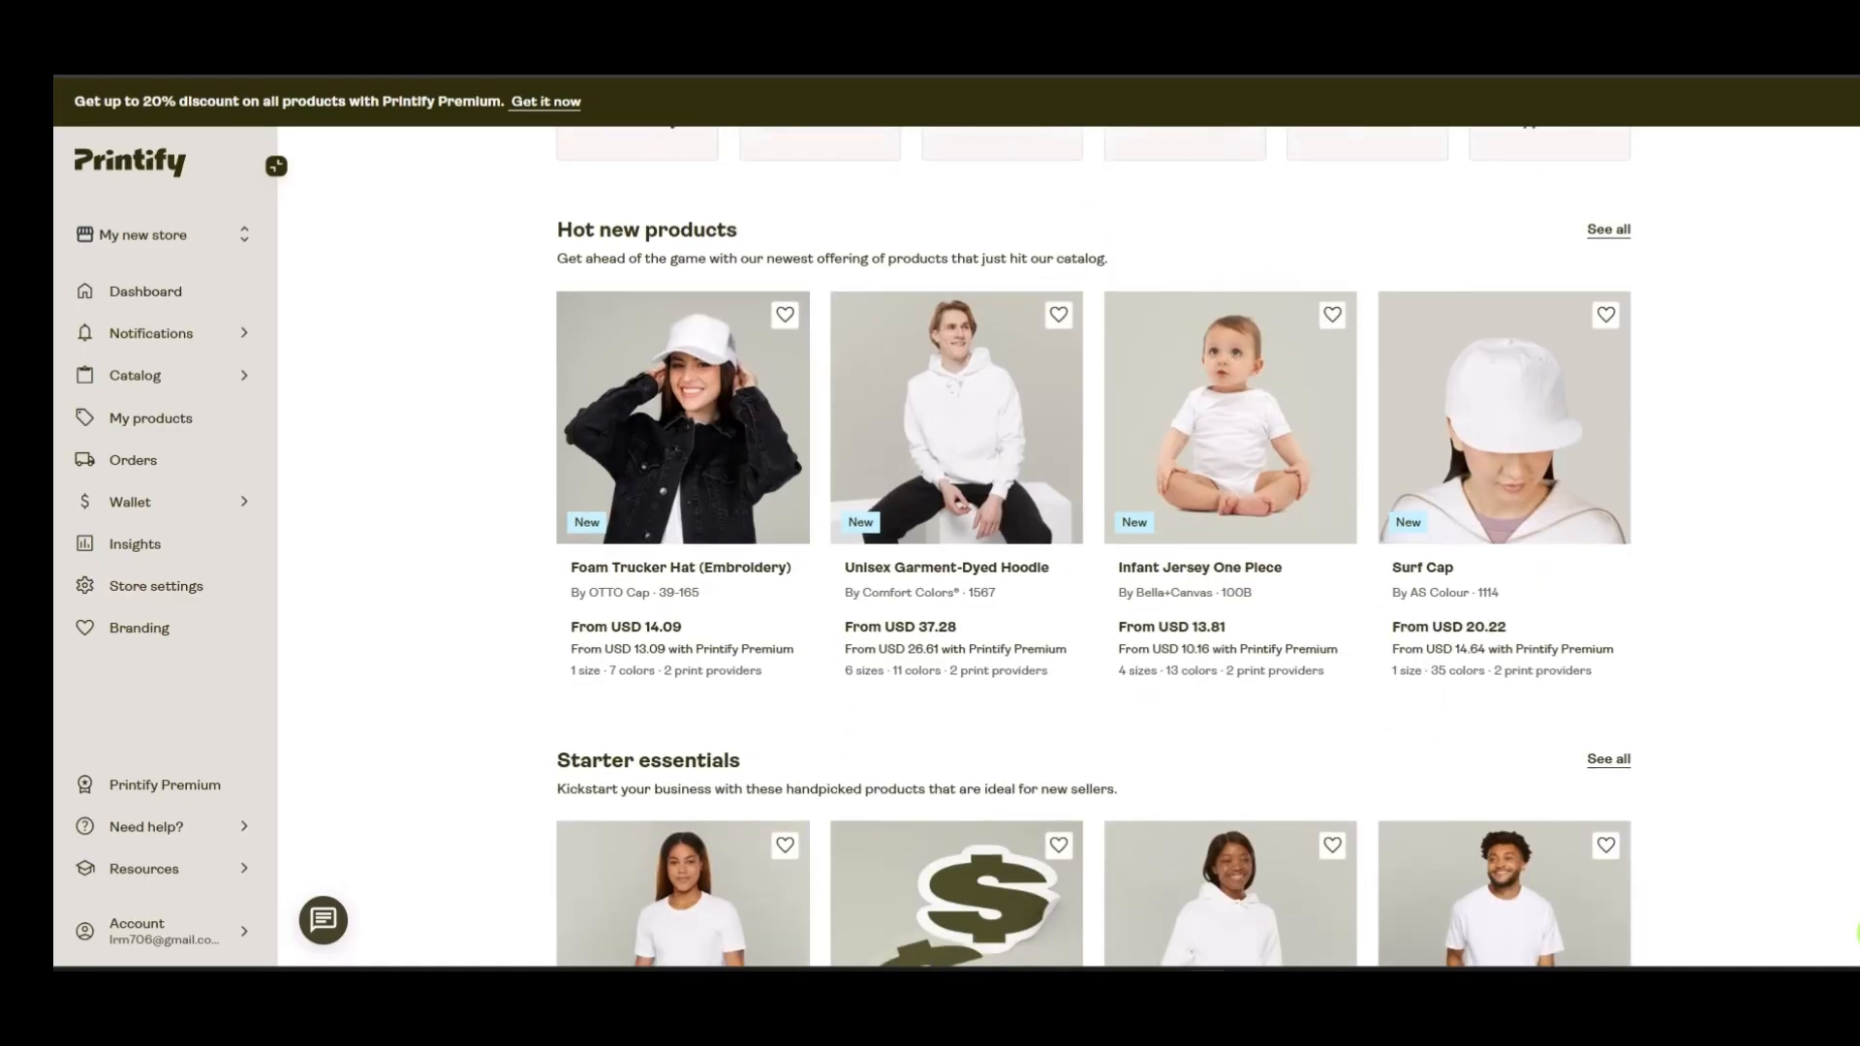
scroll(1094, 547, "up", 4)
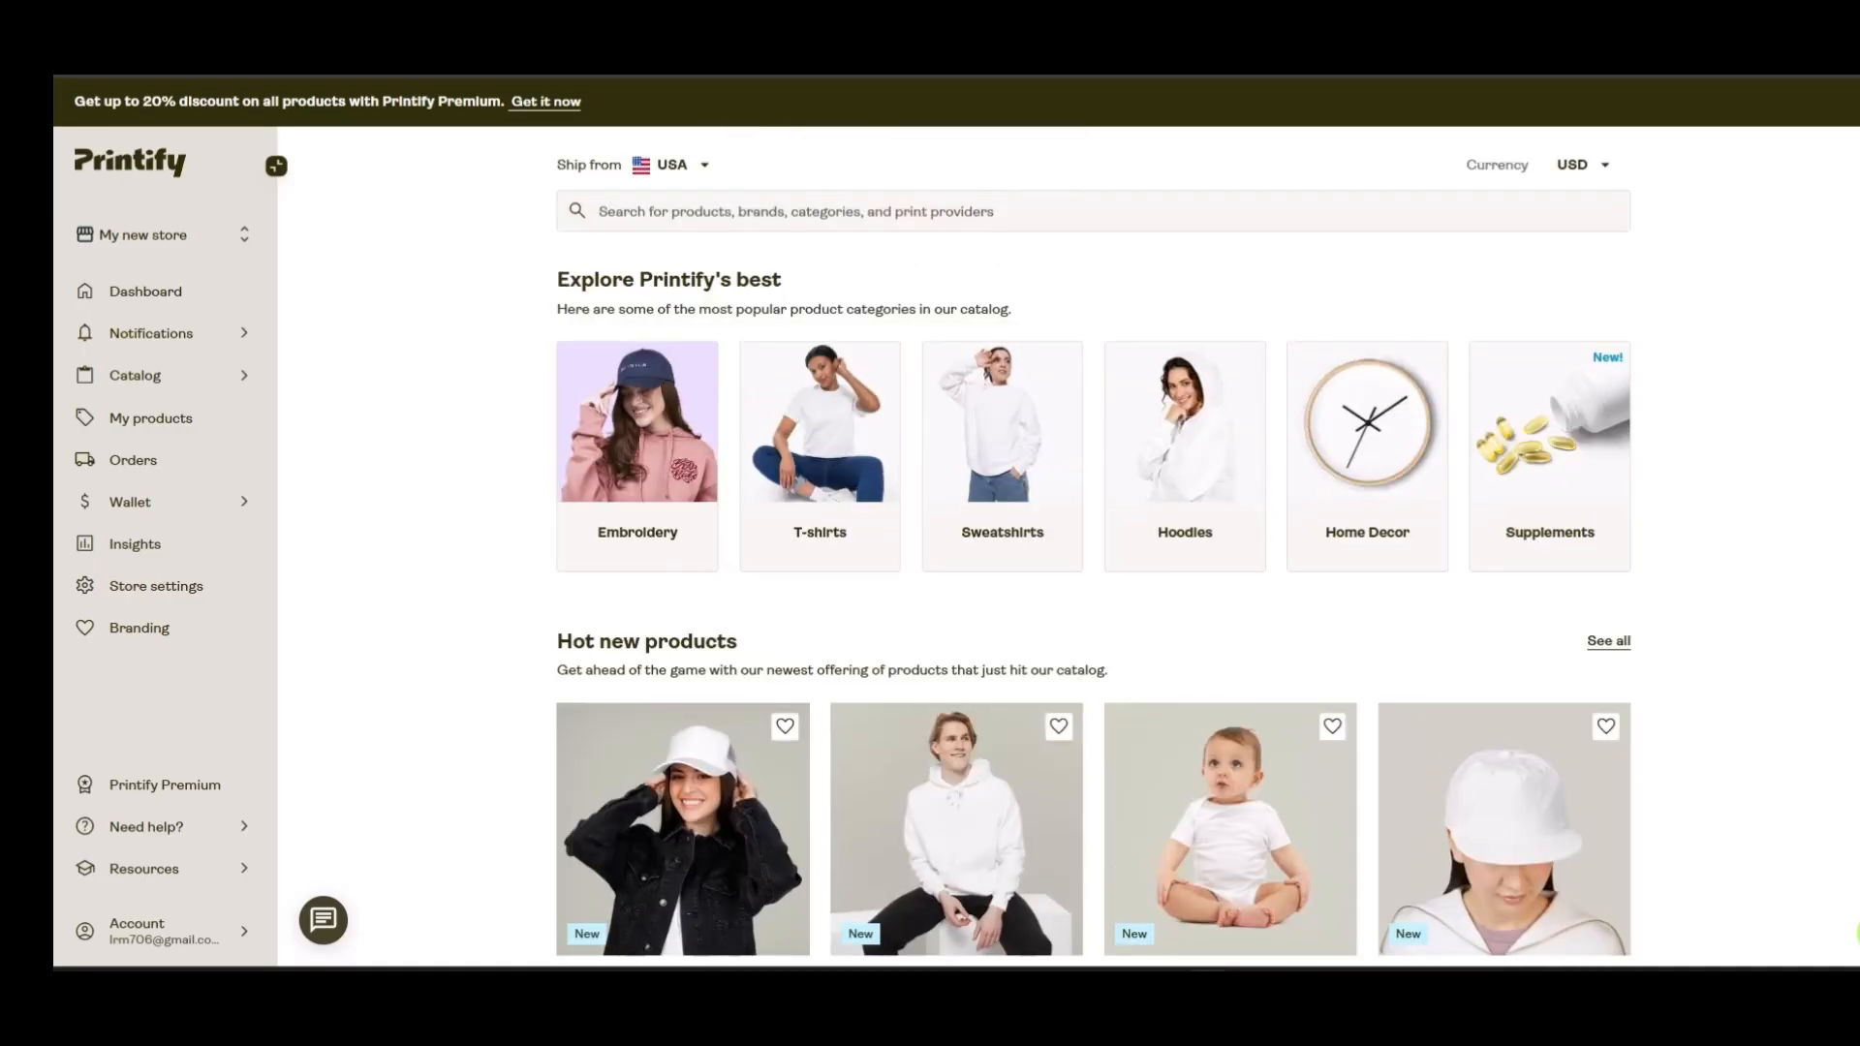
left_click(1094, 211)
type("jour")
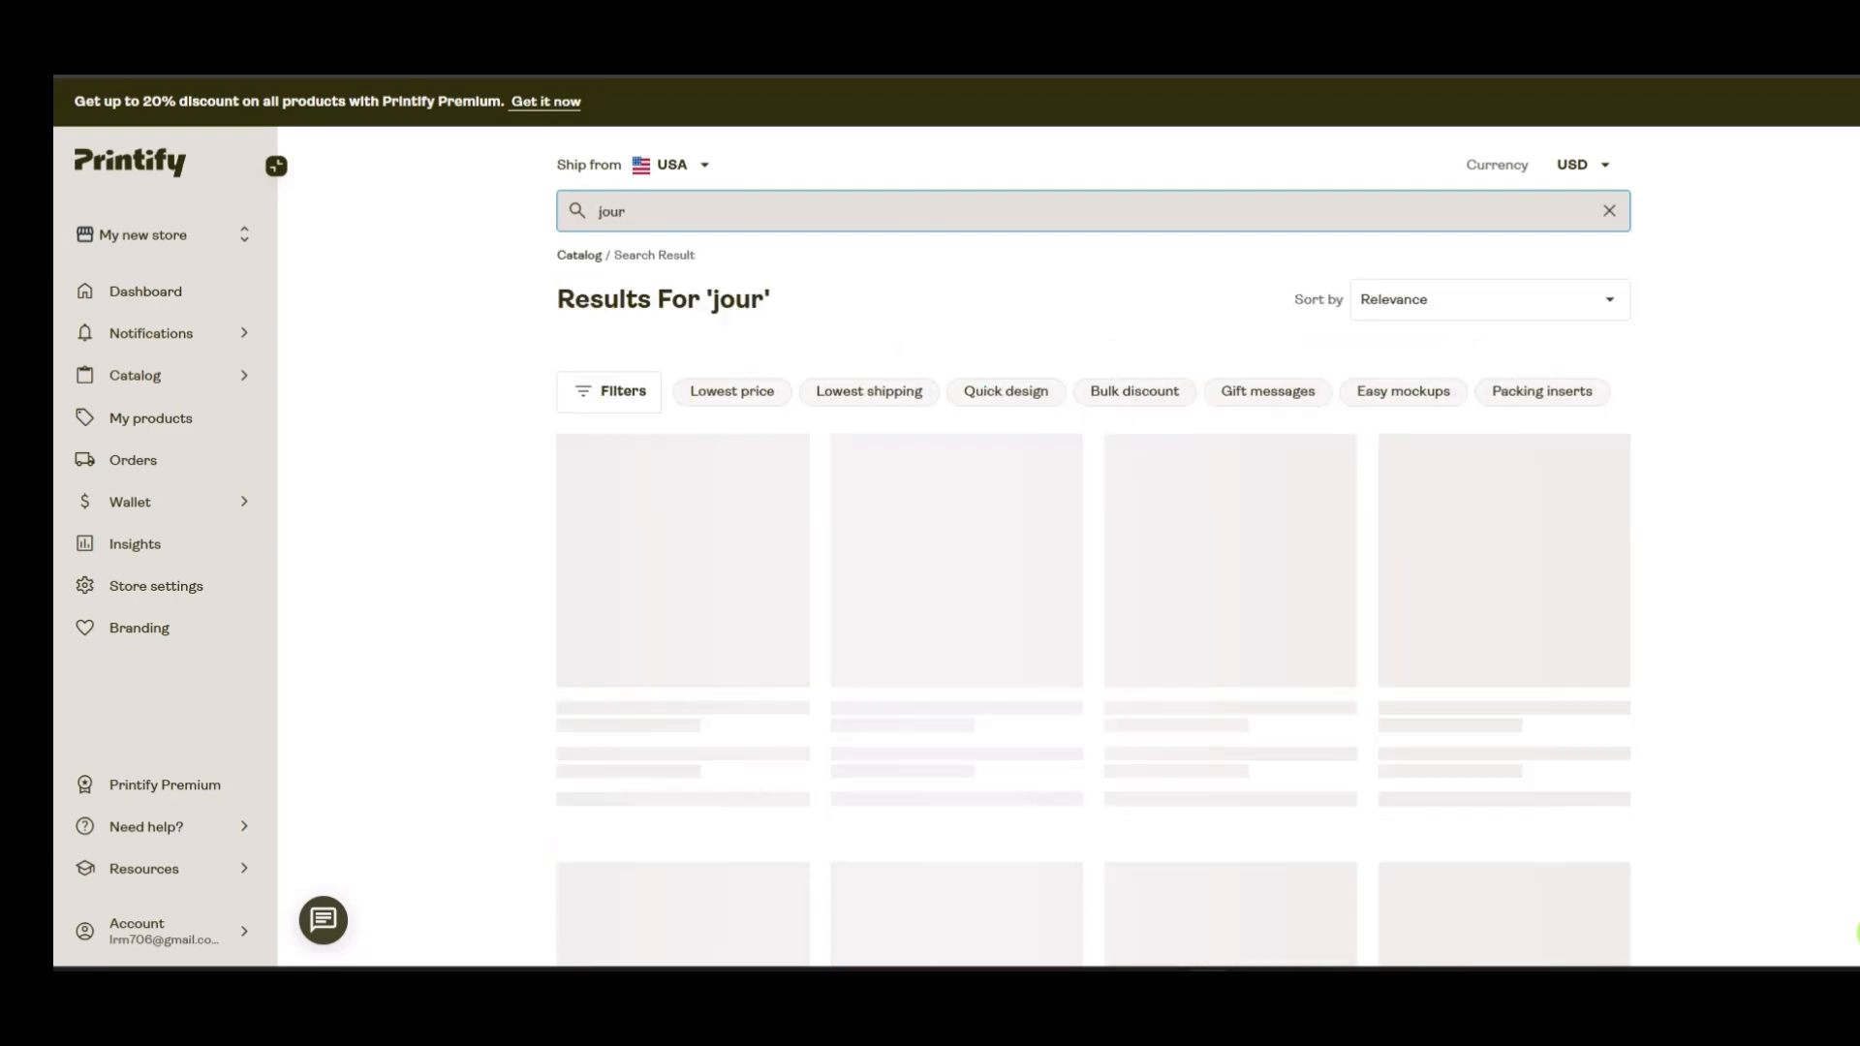
type("n")
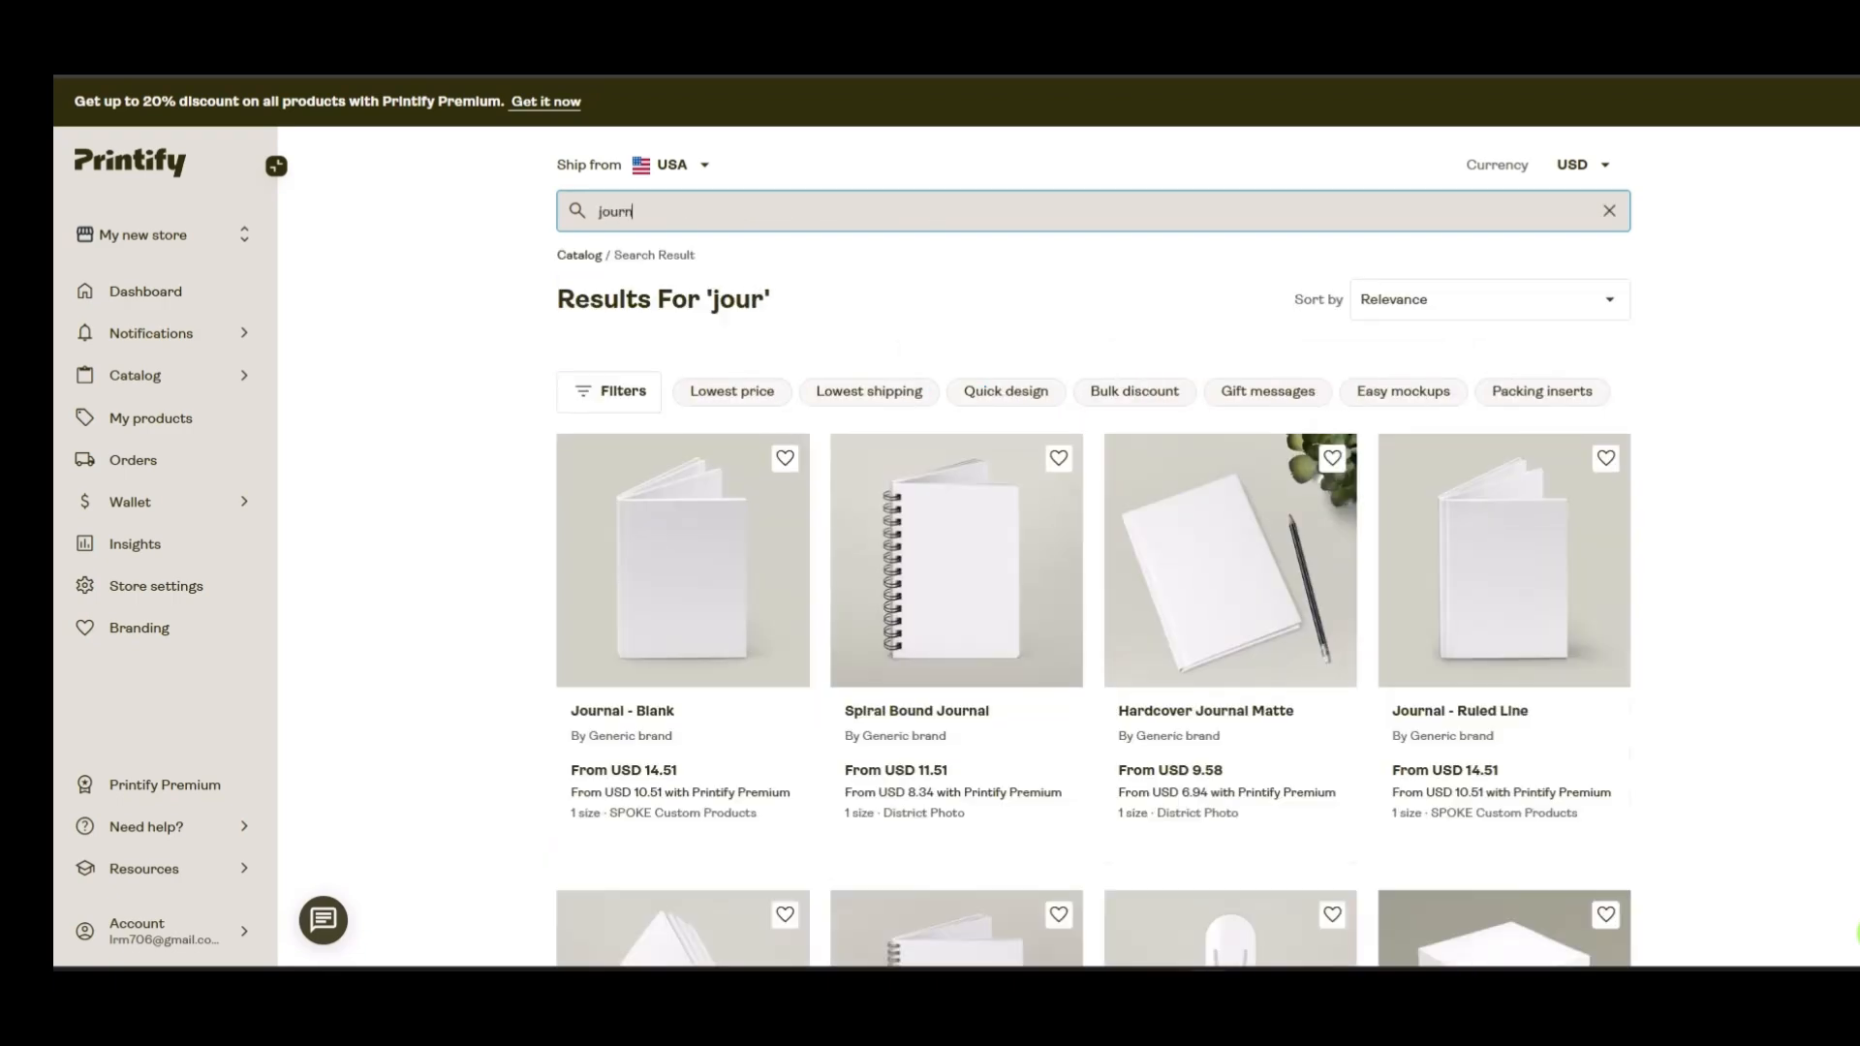
type("al")
Examine the journal search results for available types, starting prices, print providers and shipping regions
scroll(1092, 546, "down", 3)
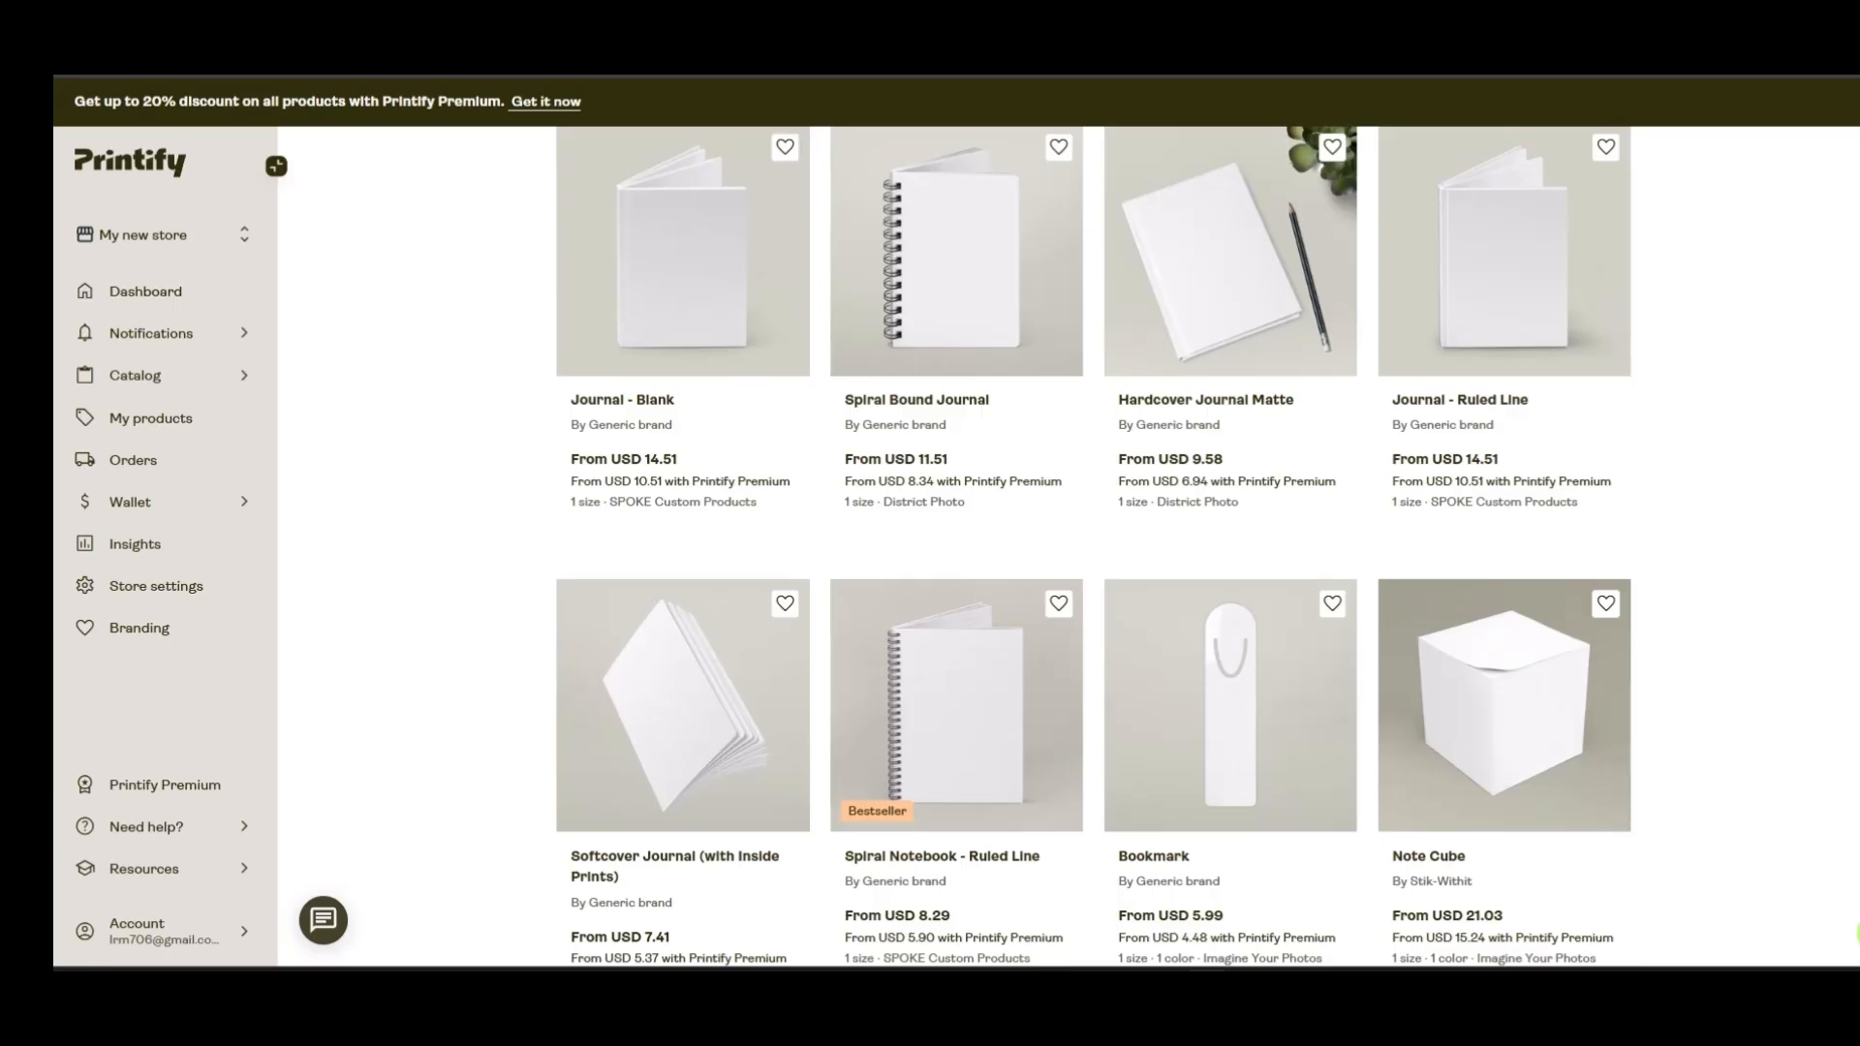
scroll(1093, 546, "down", 1)
scroll(1093, 547, "down", 2)
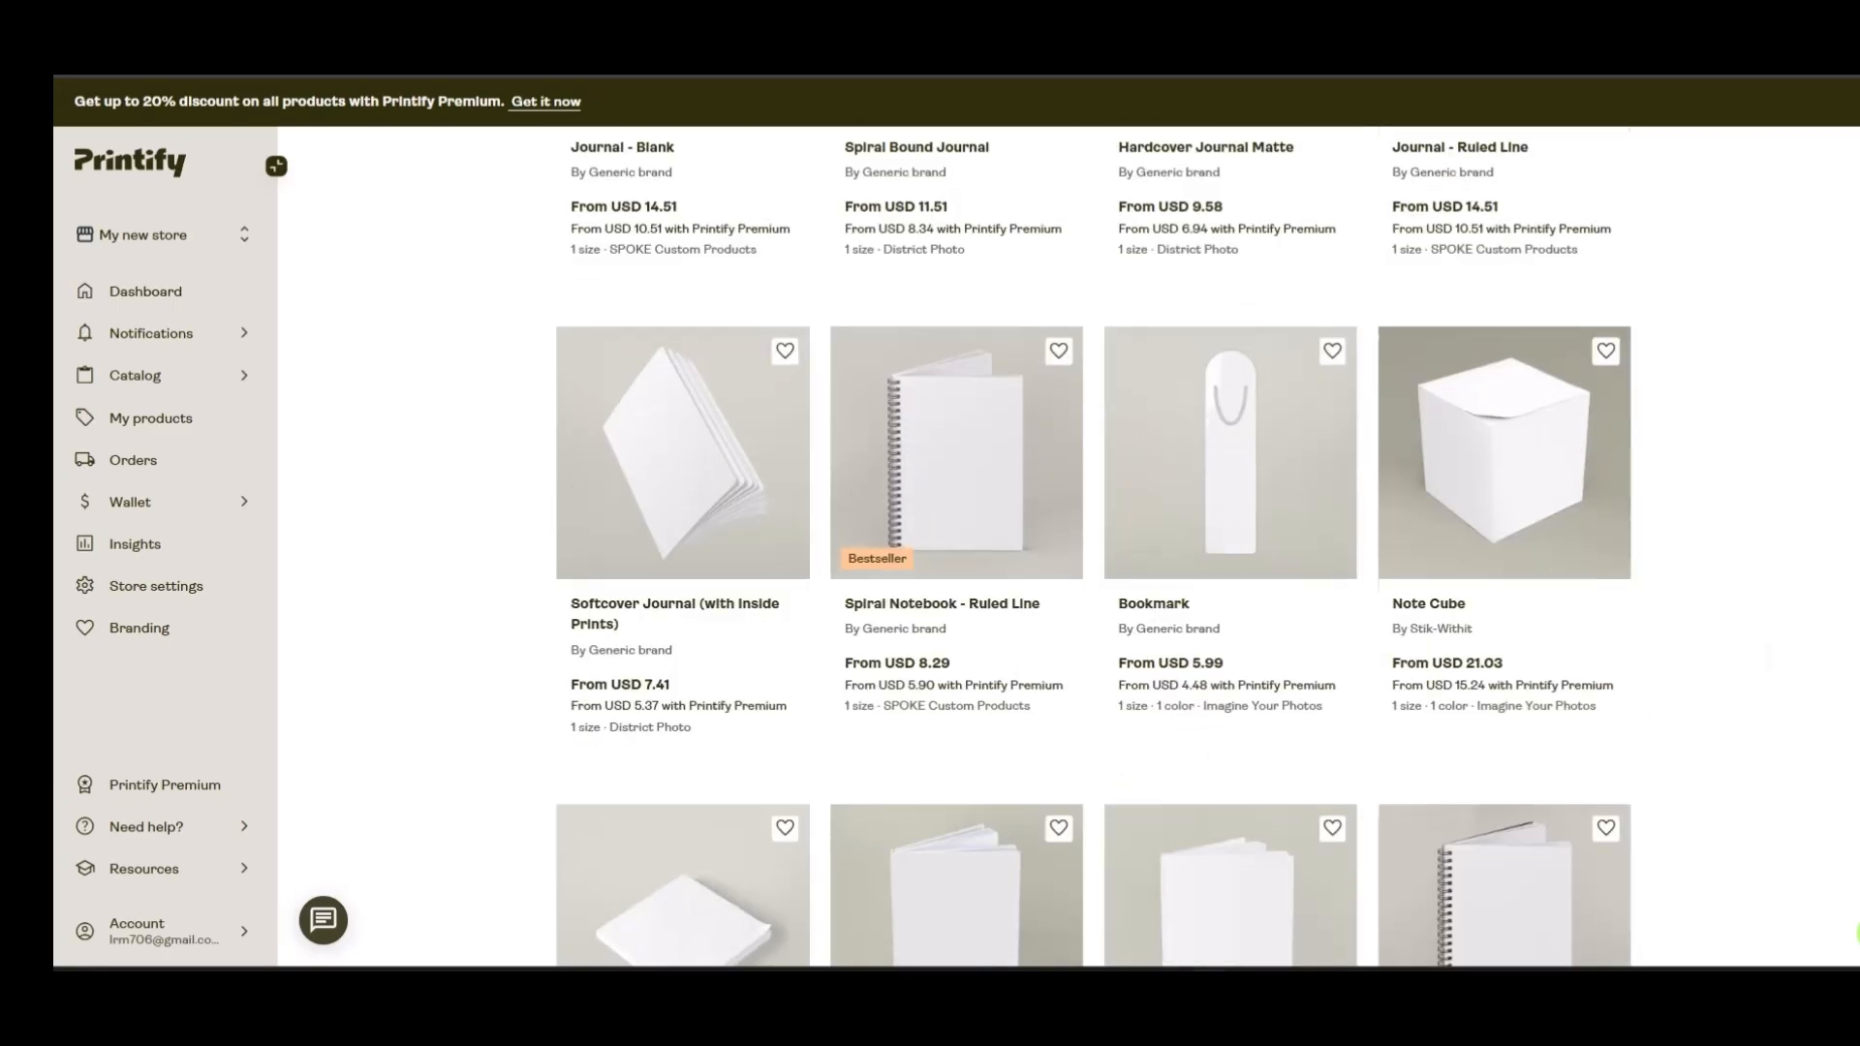
scroll(1093, 547, "down", 1)
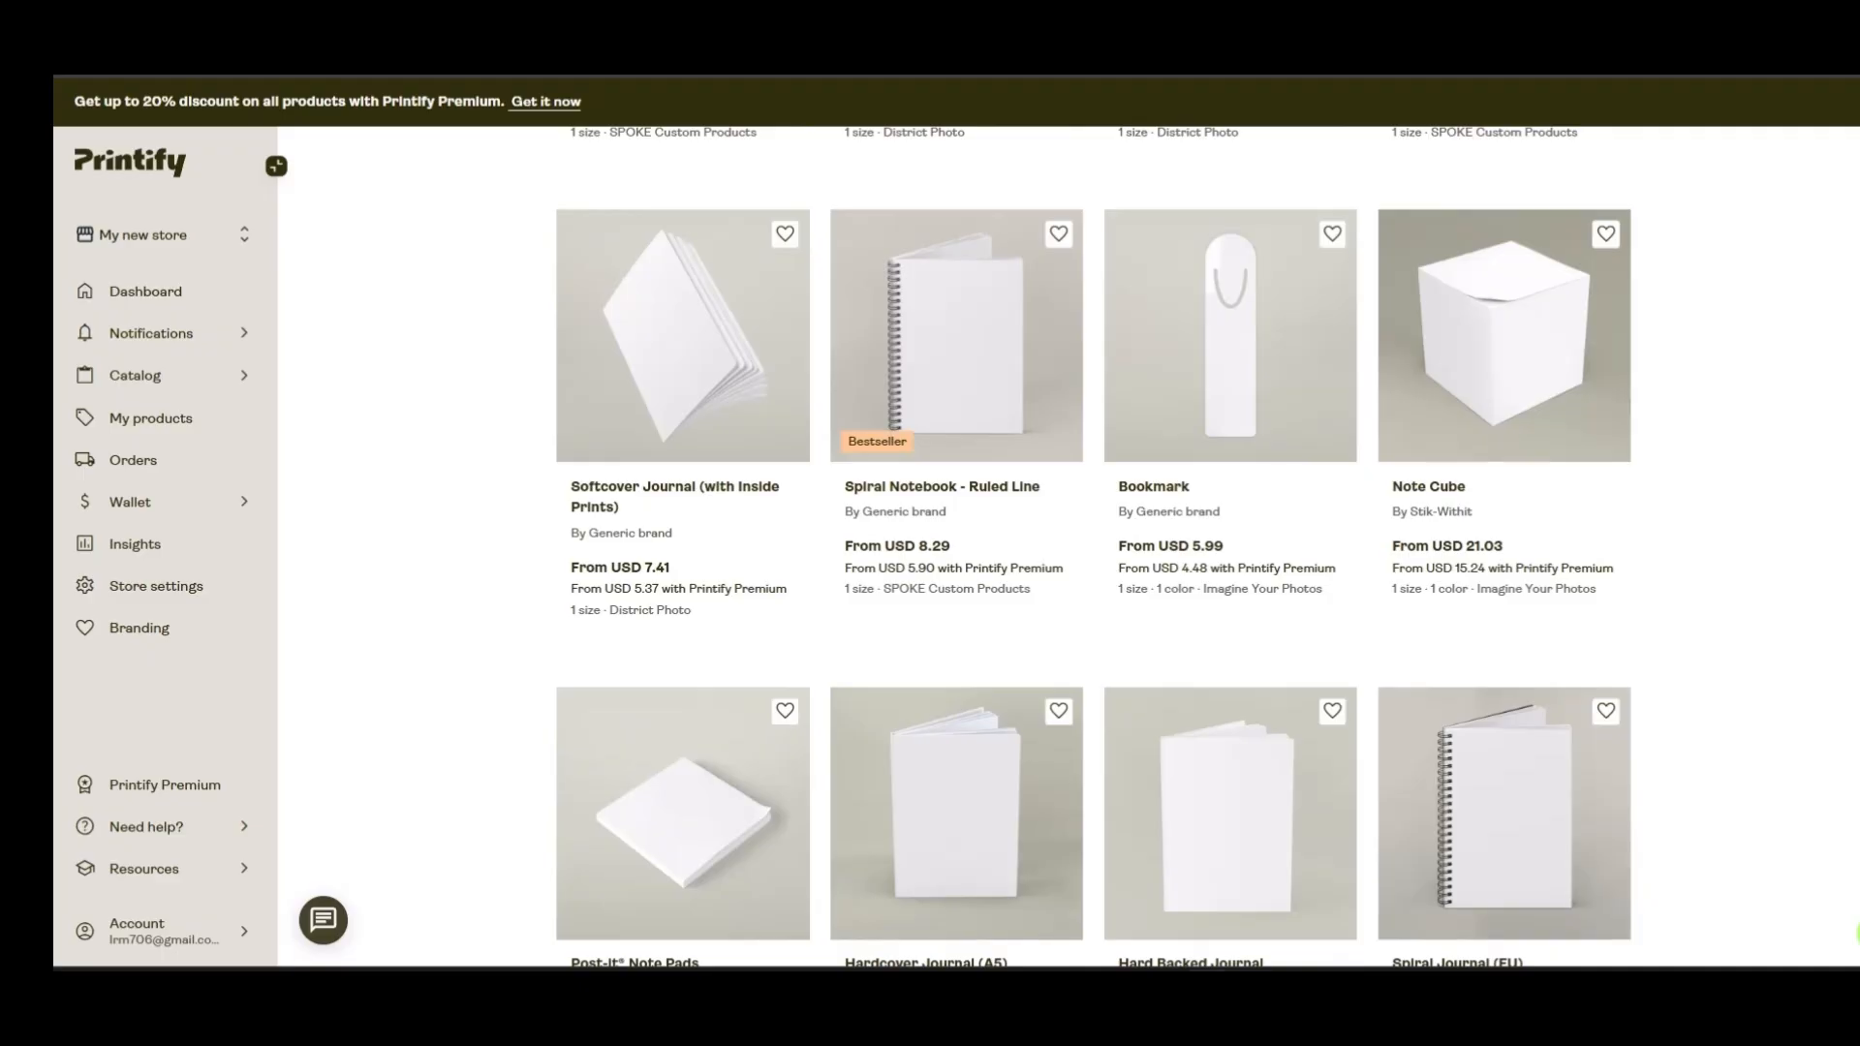
scroll(1093, 547, "down", 5)
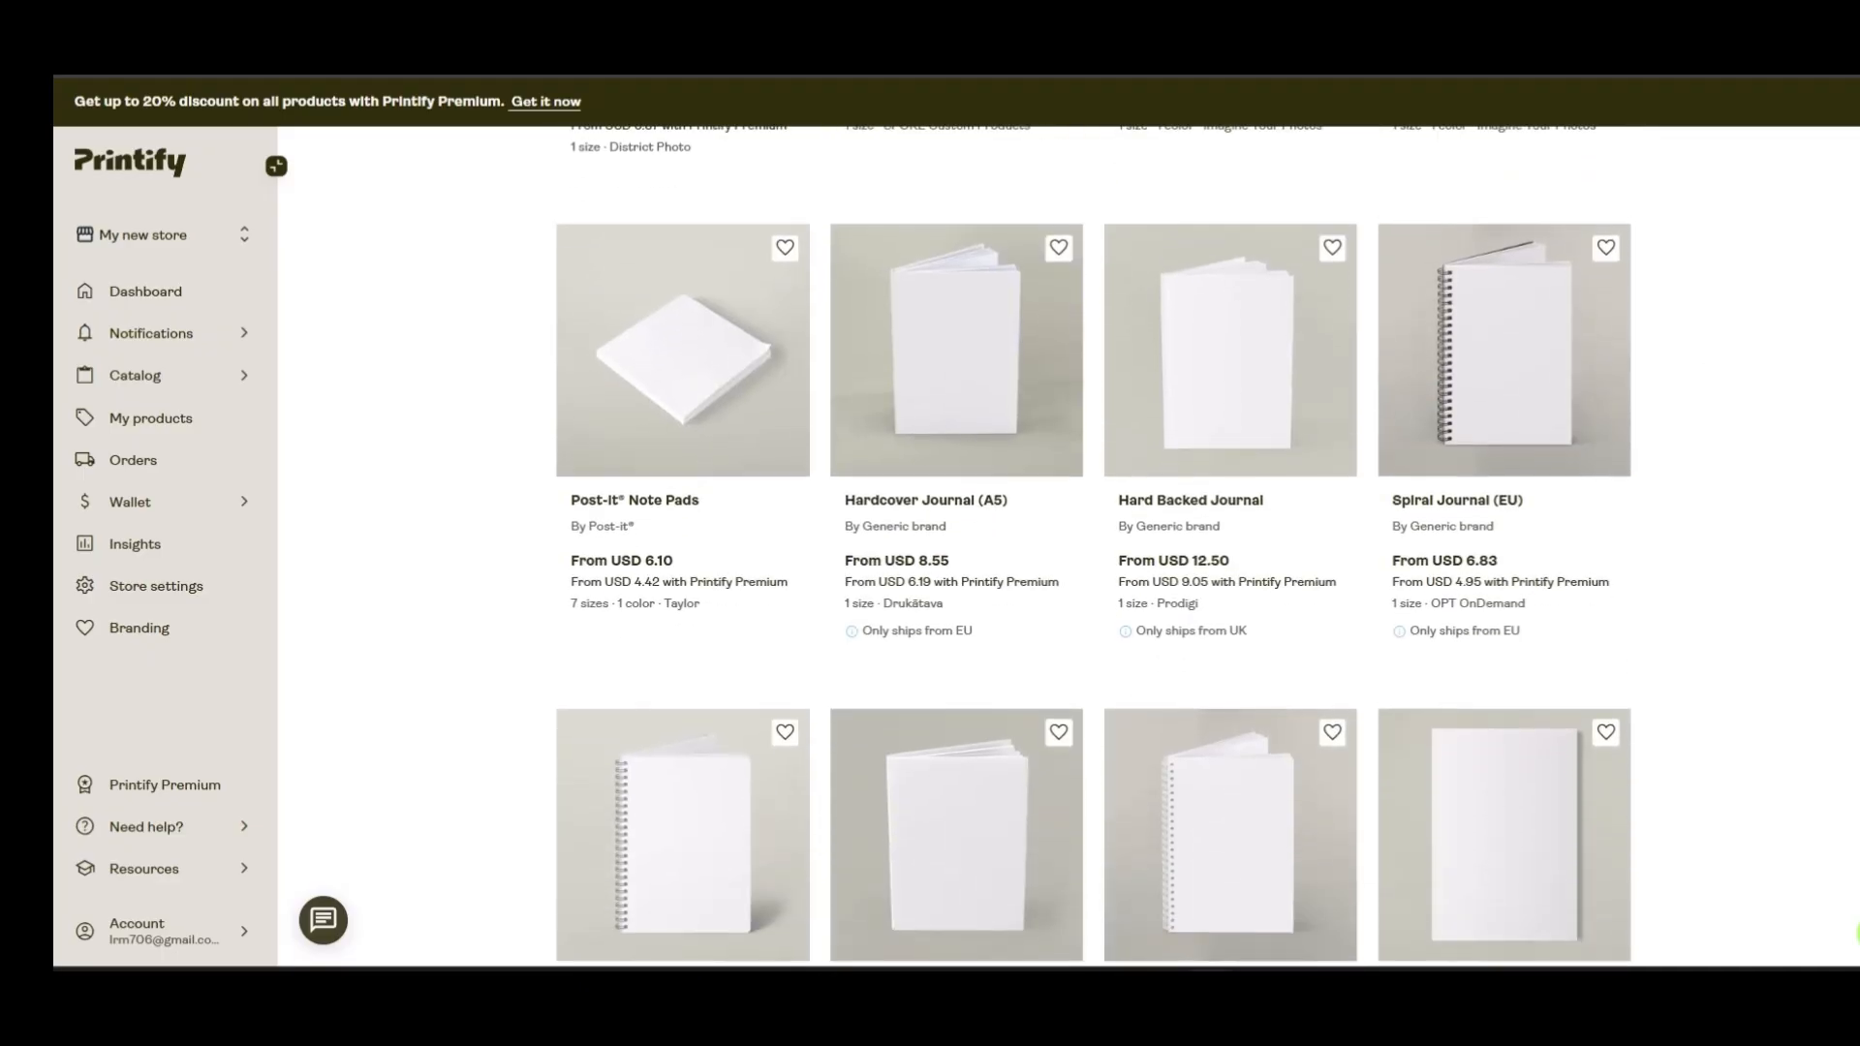
scroll(1092, 546, "down", 1)
scroll(1093, 546, "down", 1)
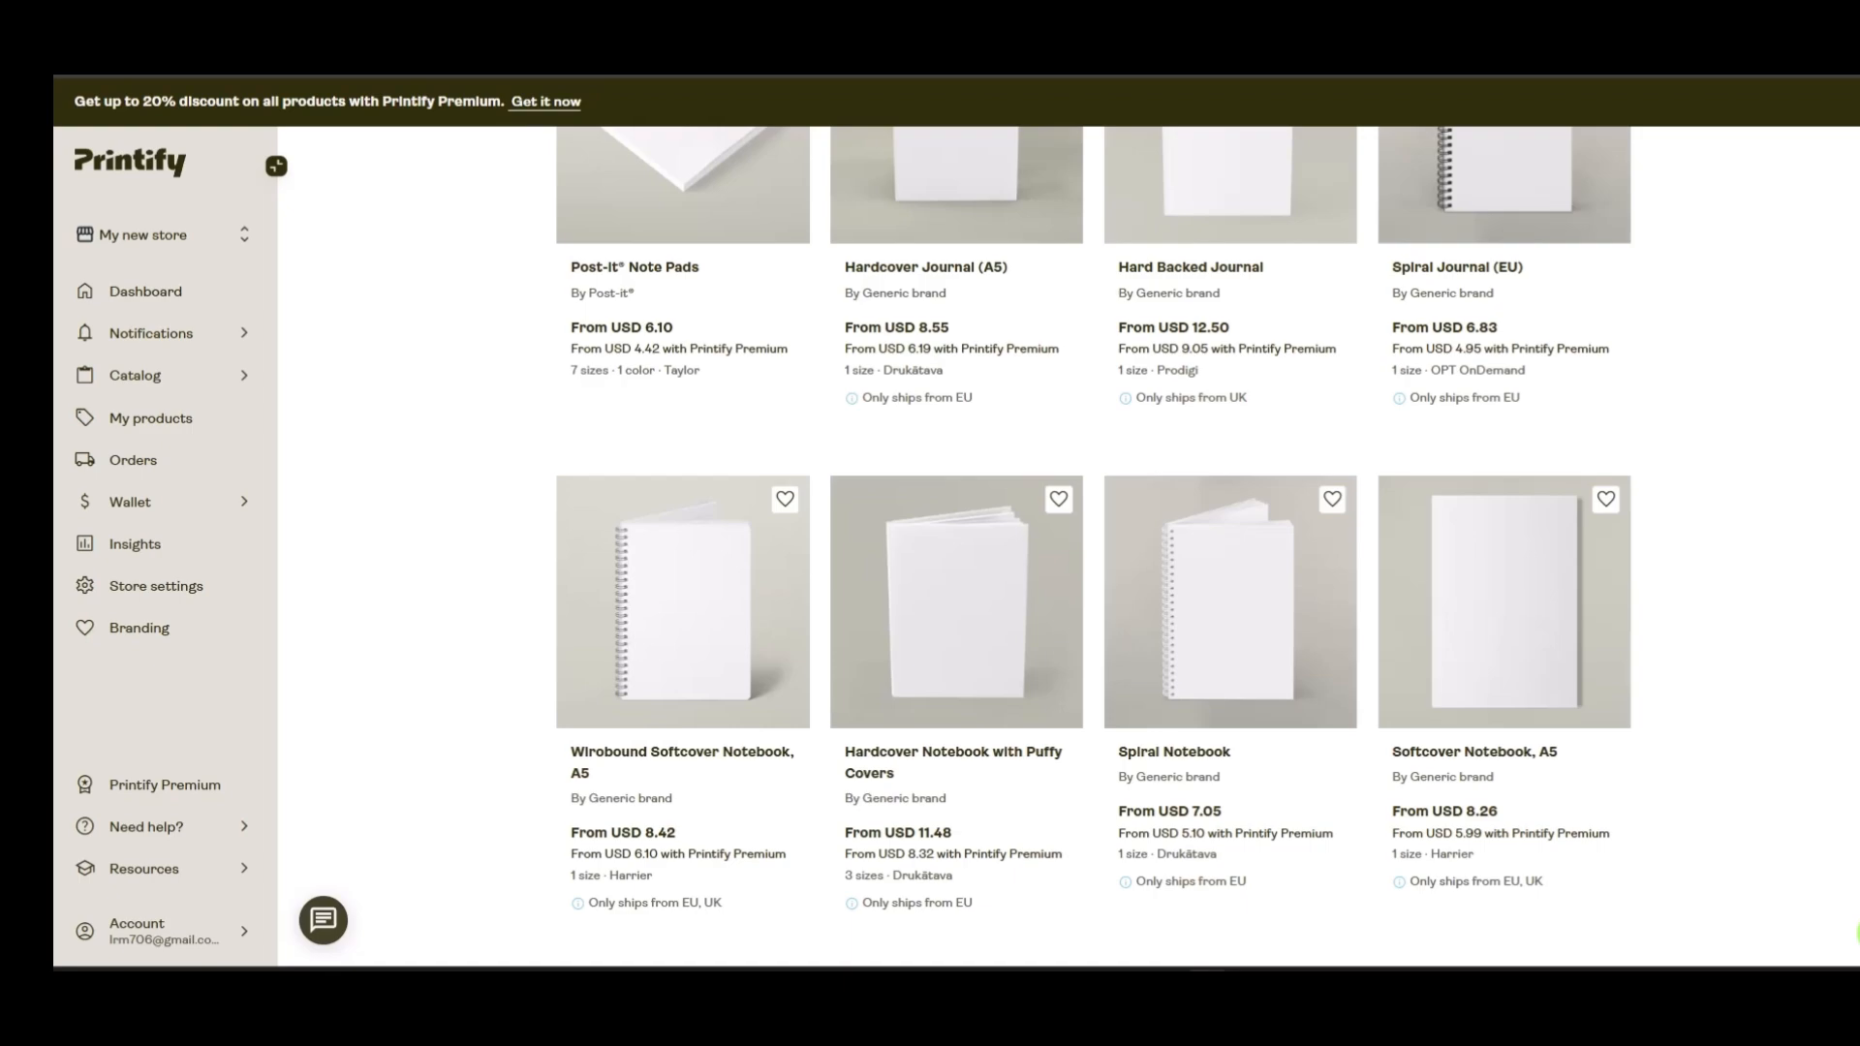
scroll(1093, 547, "down", 5)
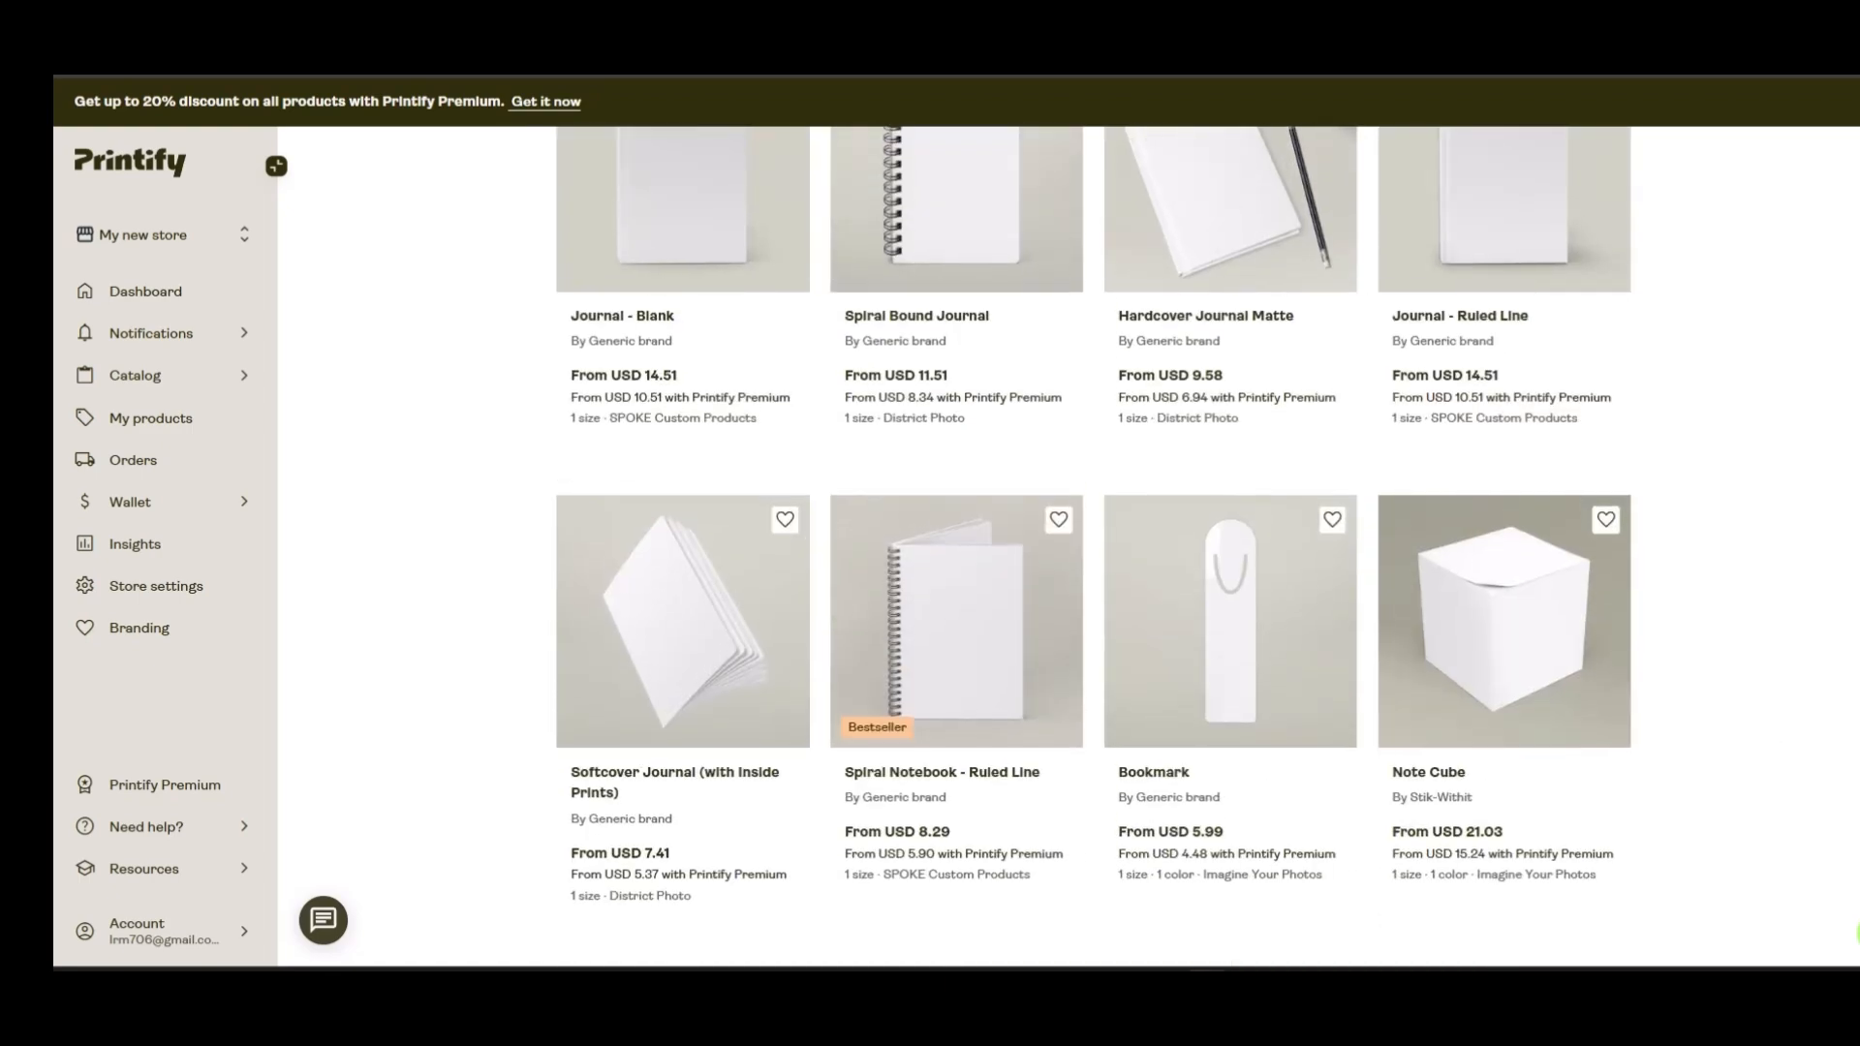
scroll(1093, 547, "up", 3)
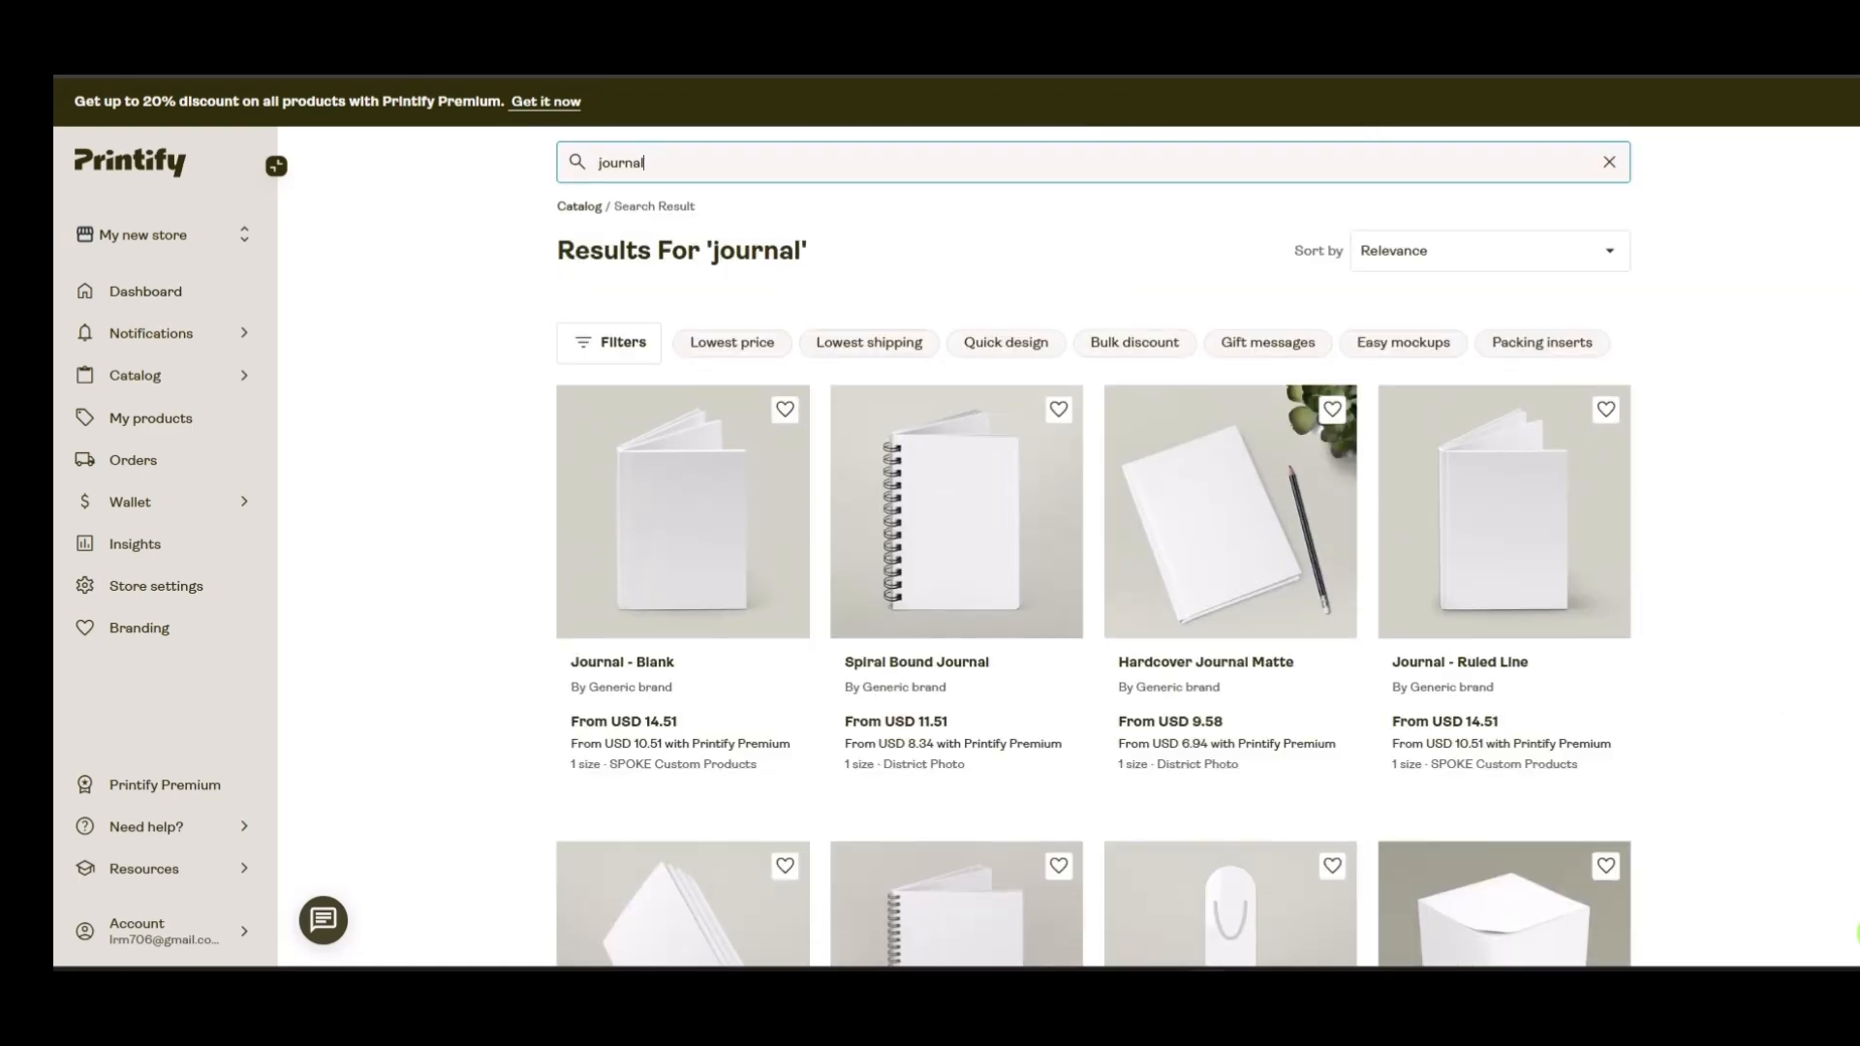
Open the Hardcover Journal Matte product and view its printed-cover, open-page and dark-background preview images
scroll(1093, 547, "down", 1)
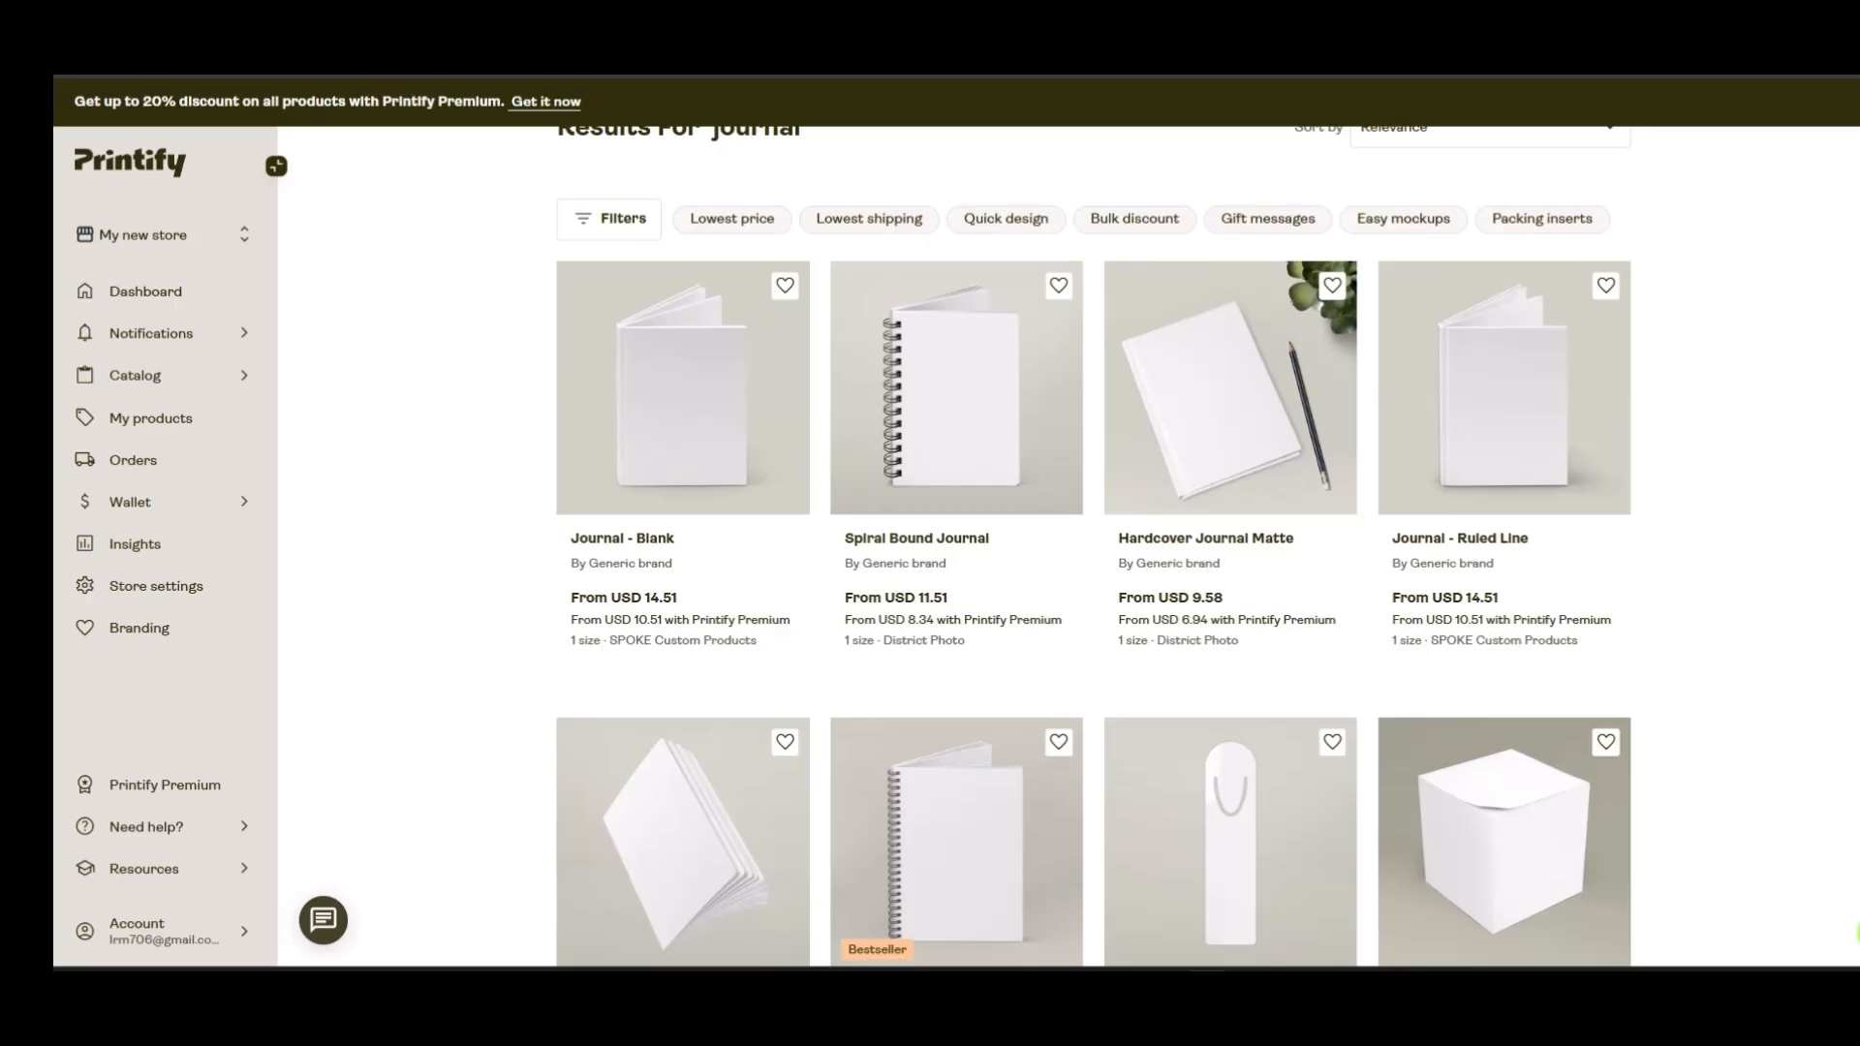
left_click(1109, 539)
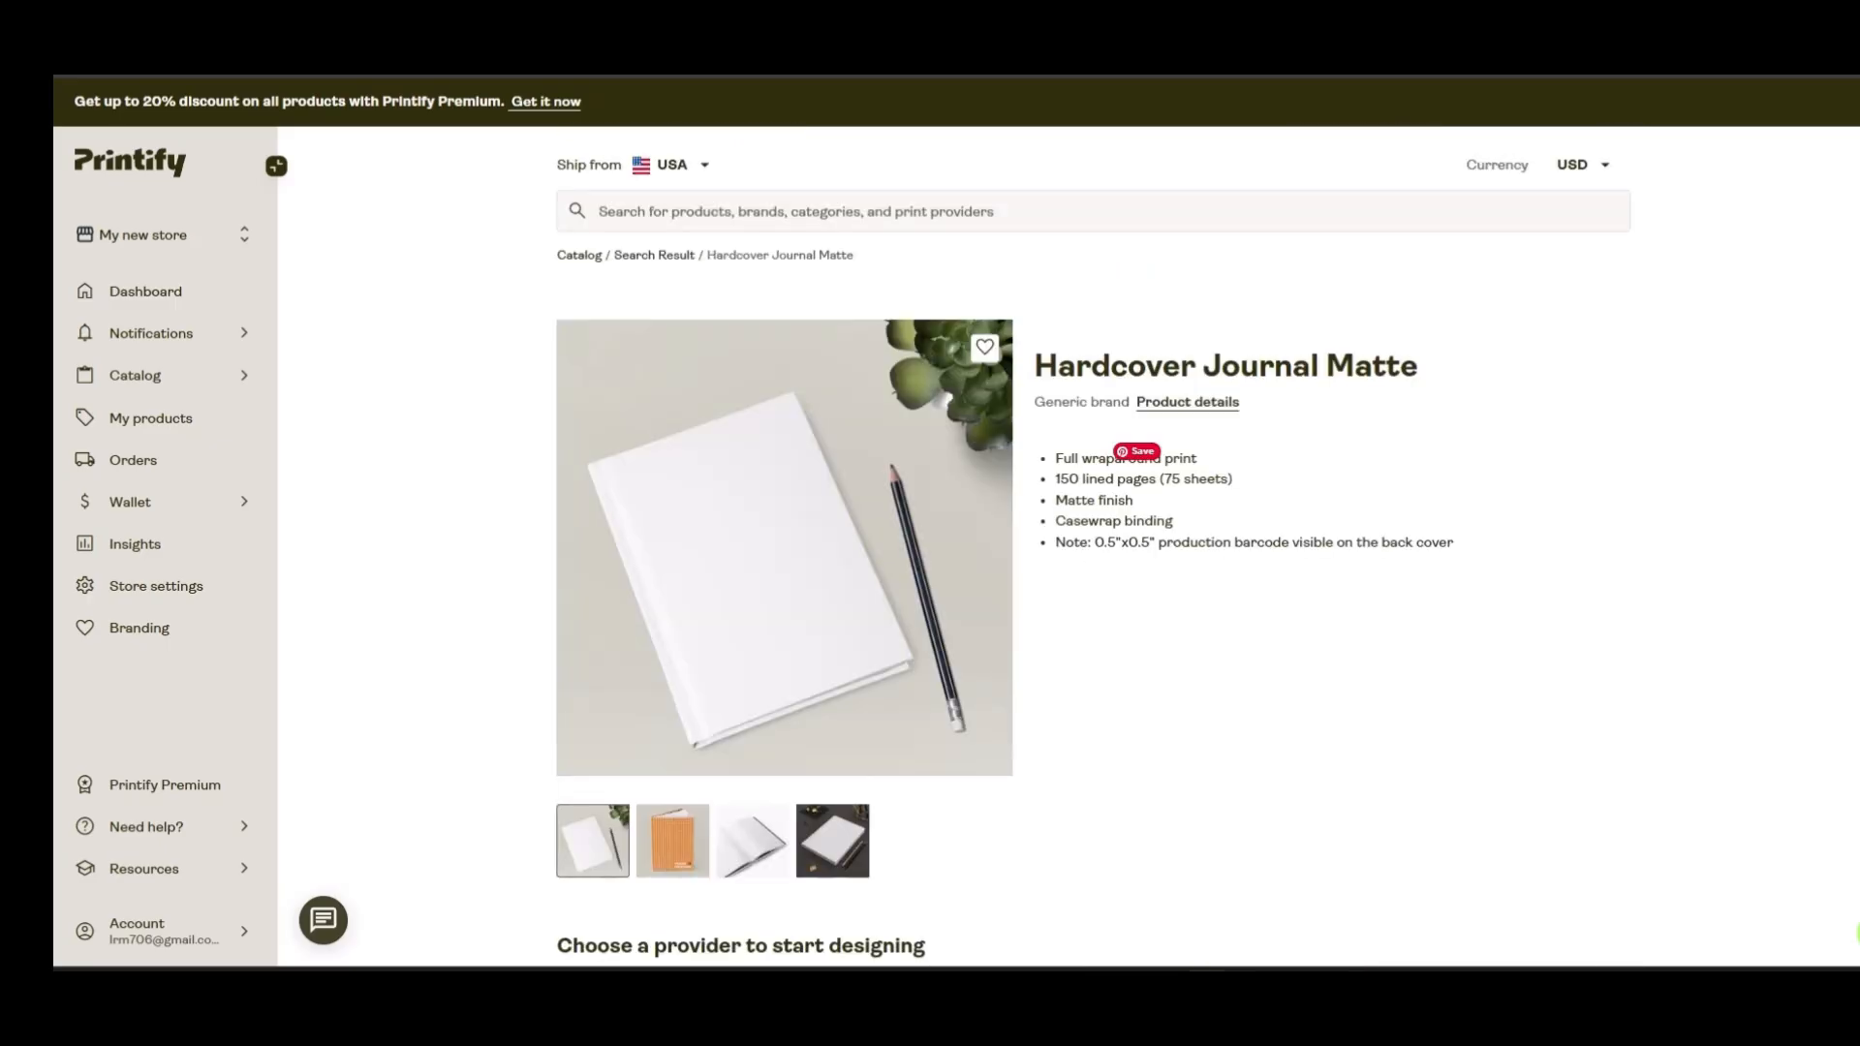
scroll(1093, 546, "down", 1)
left_click(672, 700)
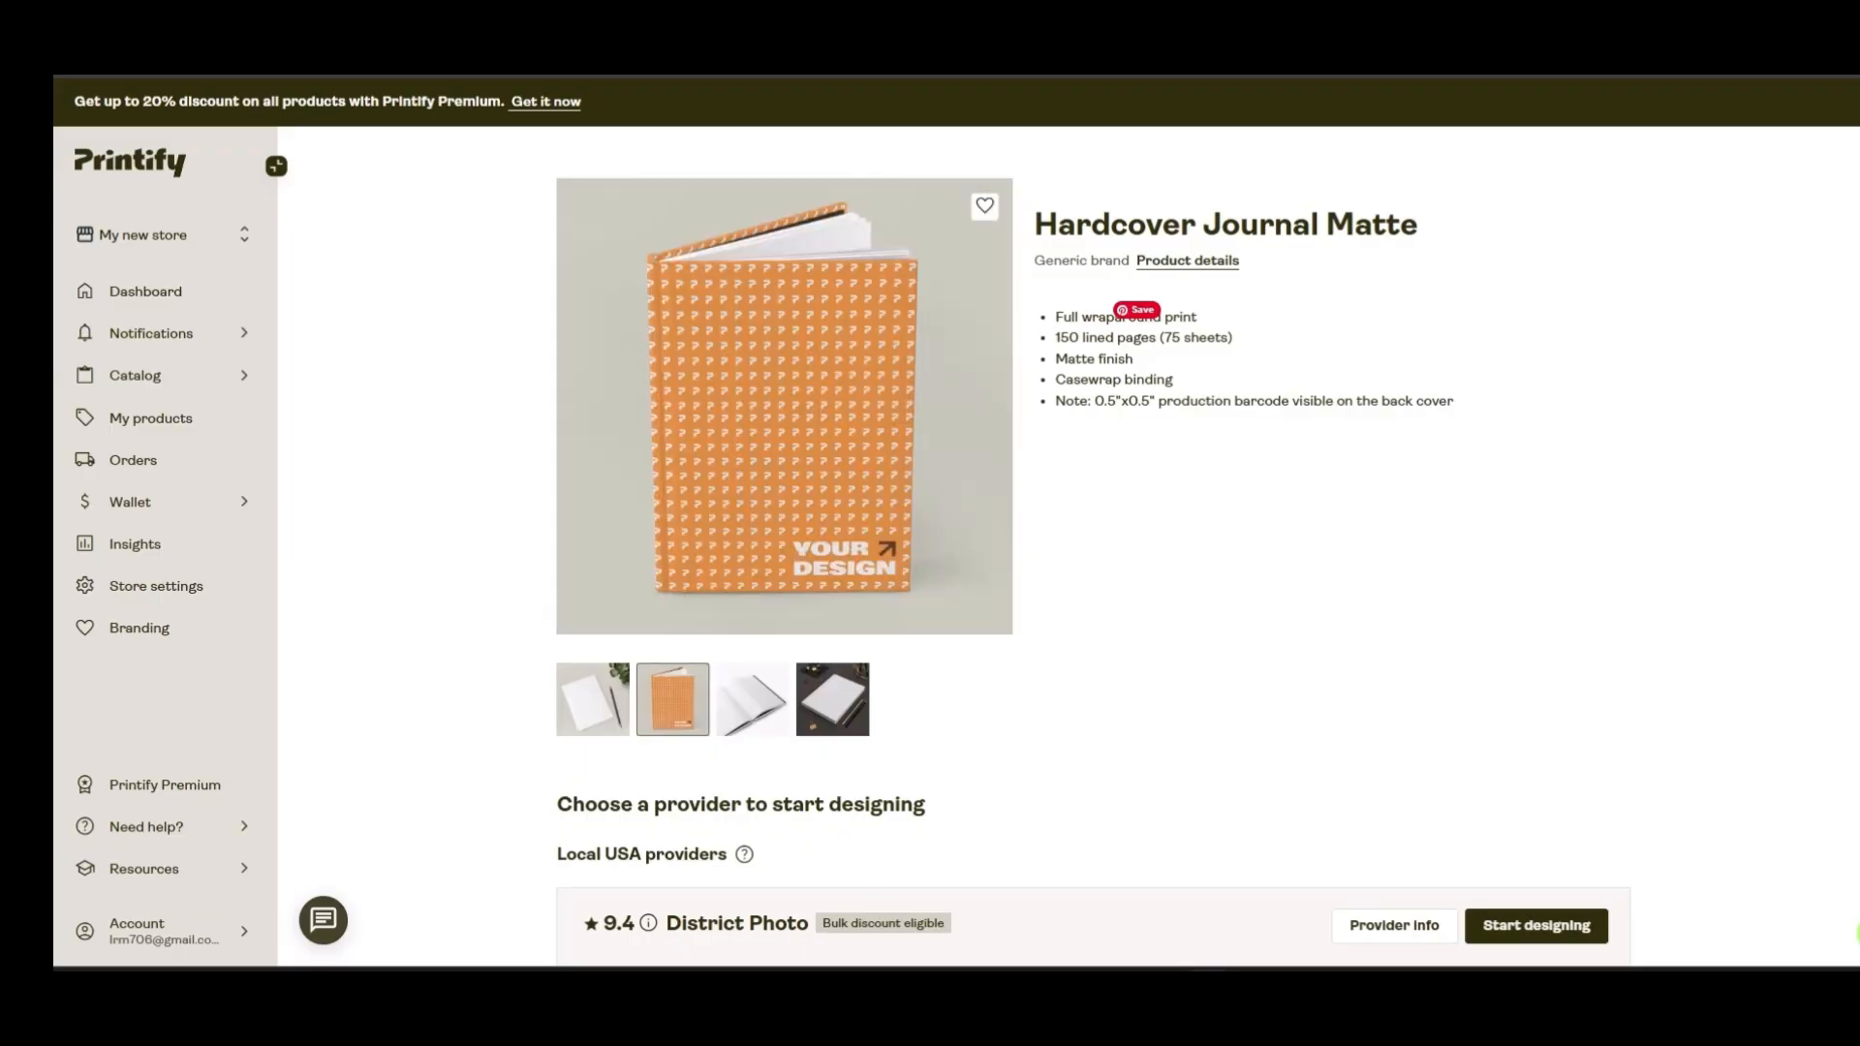
left_click(753, 699)
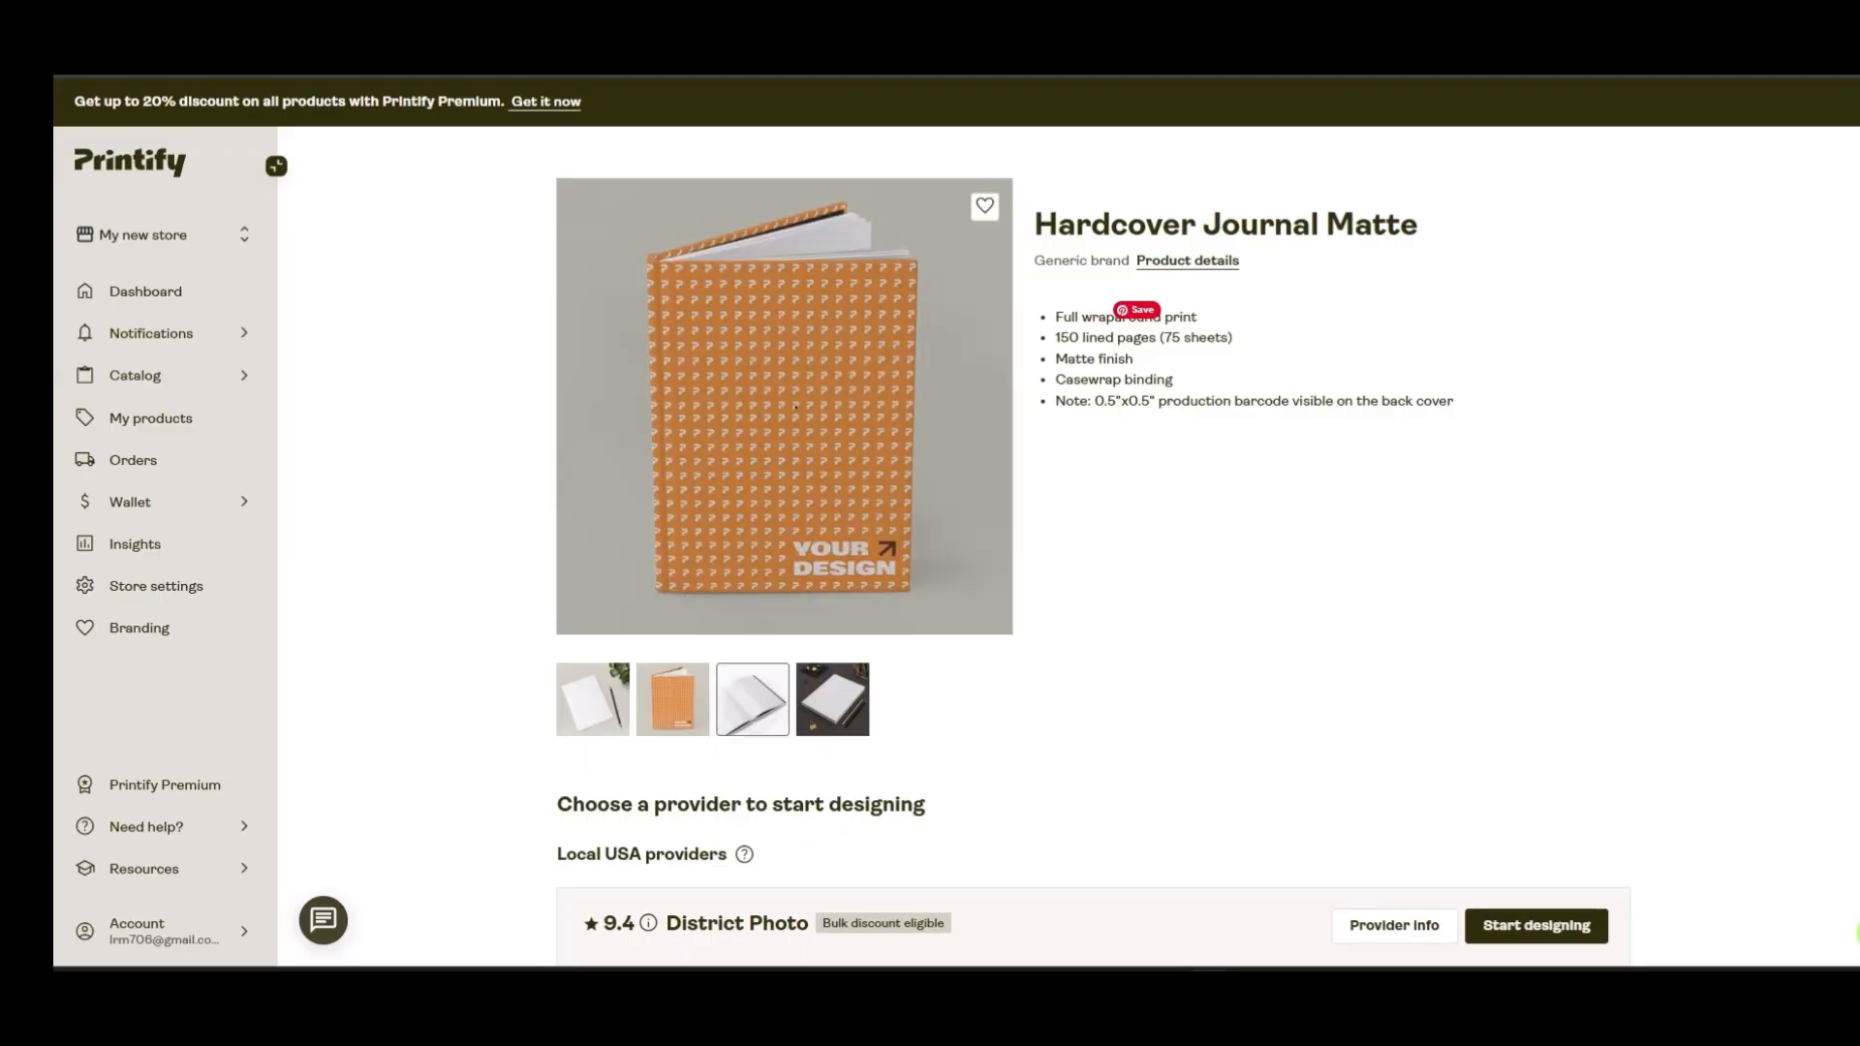
left_click(832, 700)
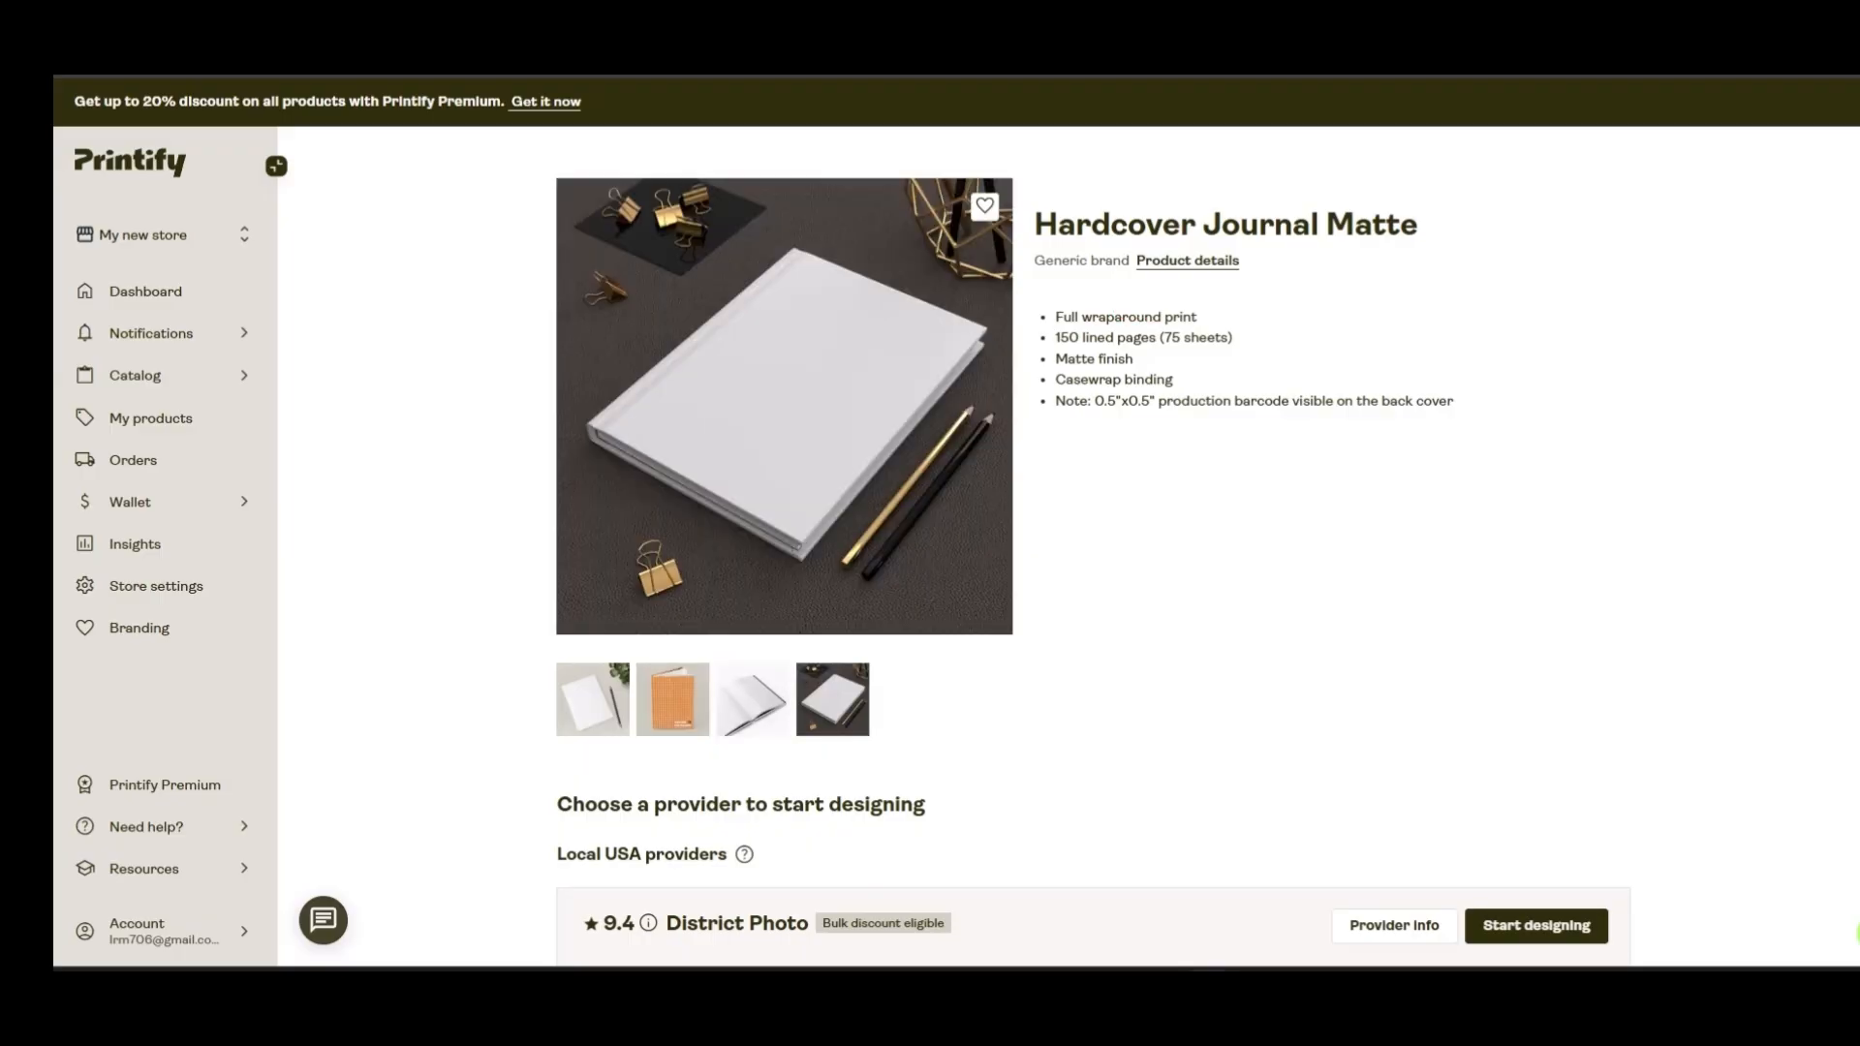
Open Calculator, add District Photo's journal price of 9.58 and its shipping cost of 5.29, and return to the product page
scroll(1093, 542, "down", 5)
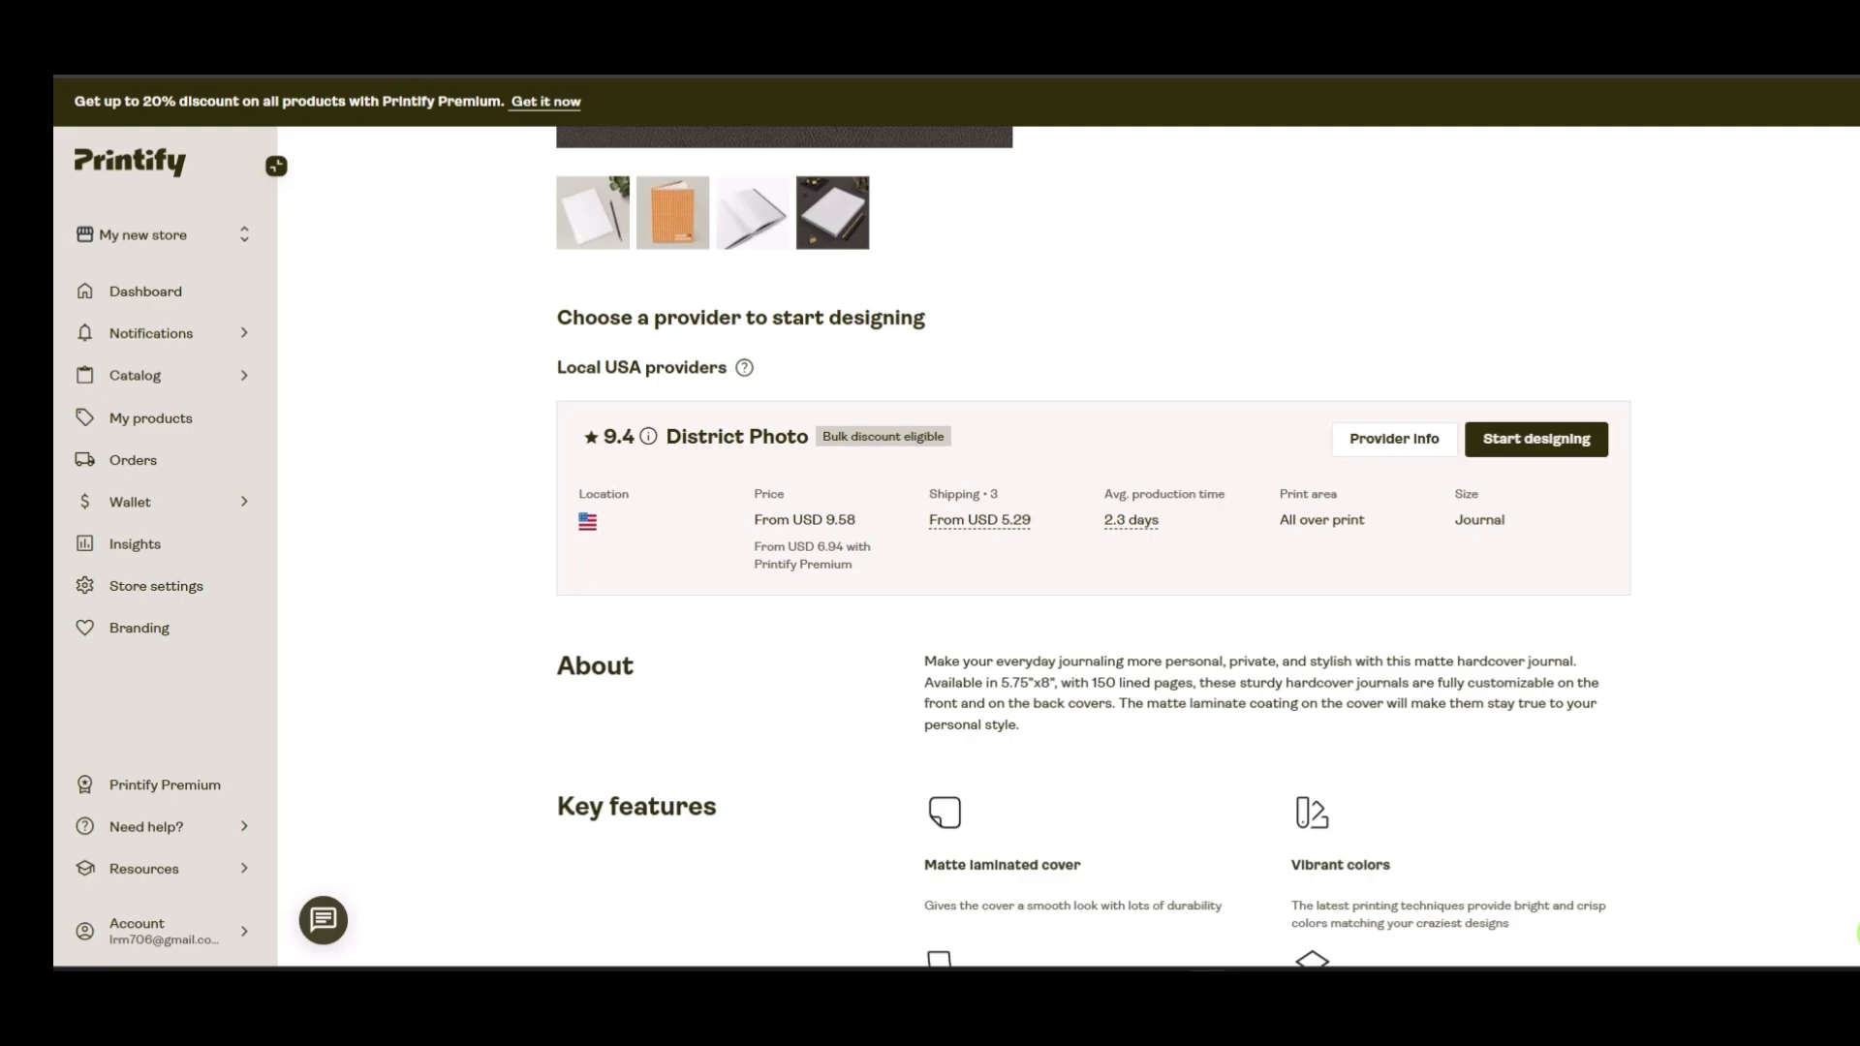
key("super+s")
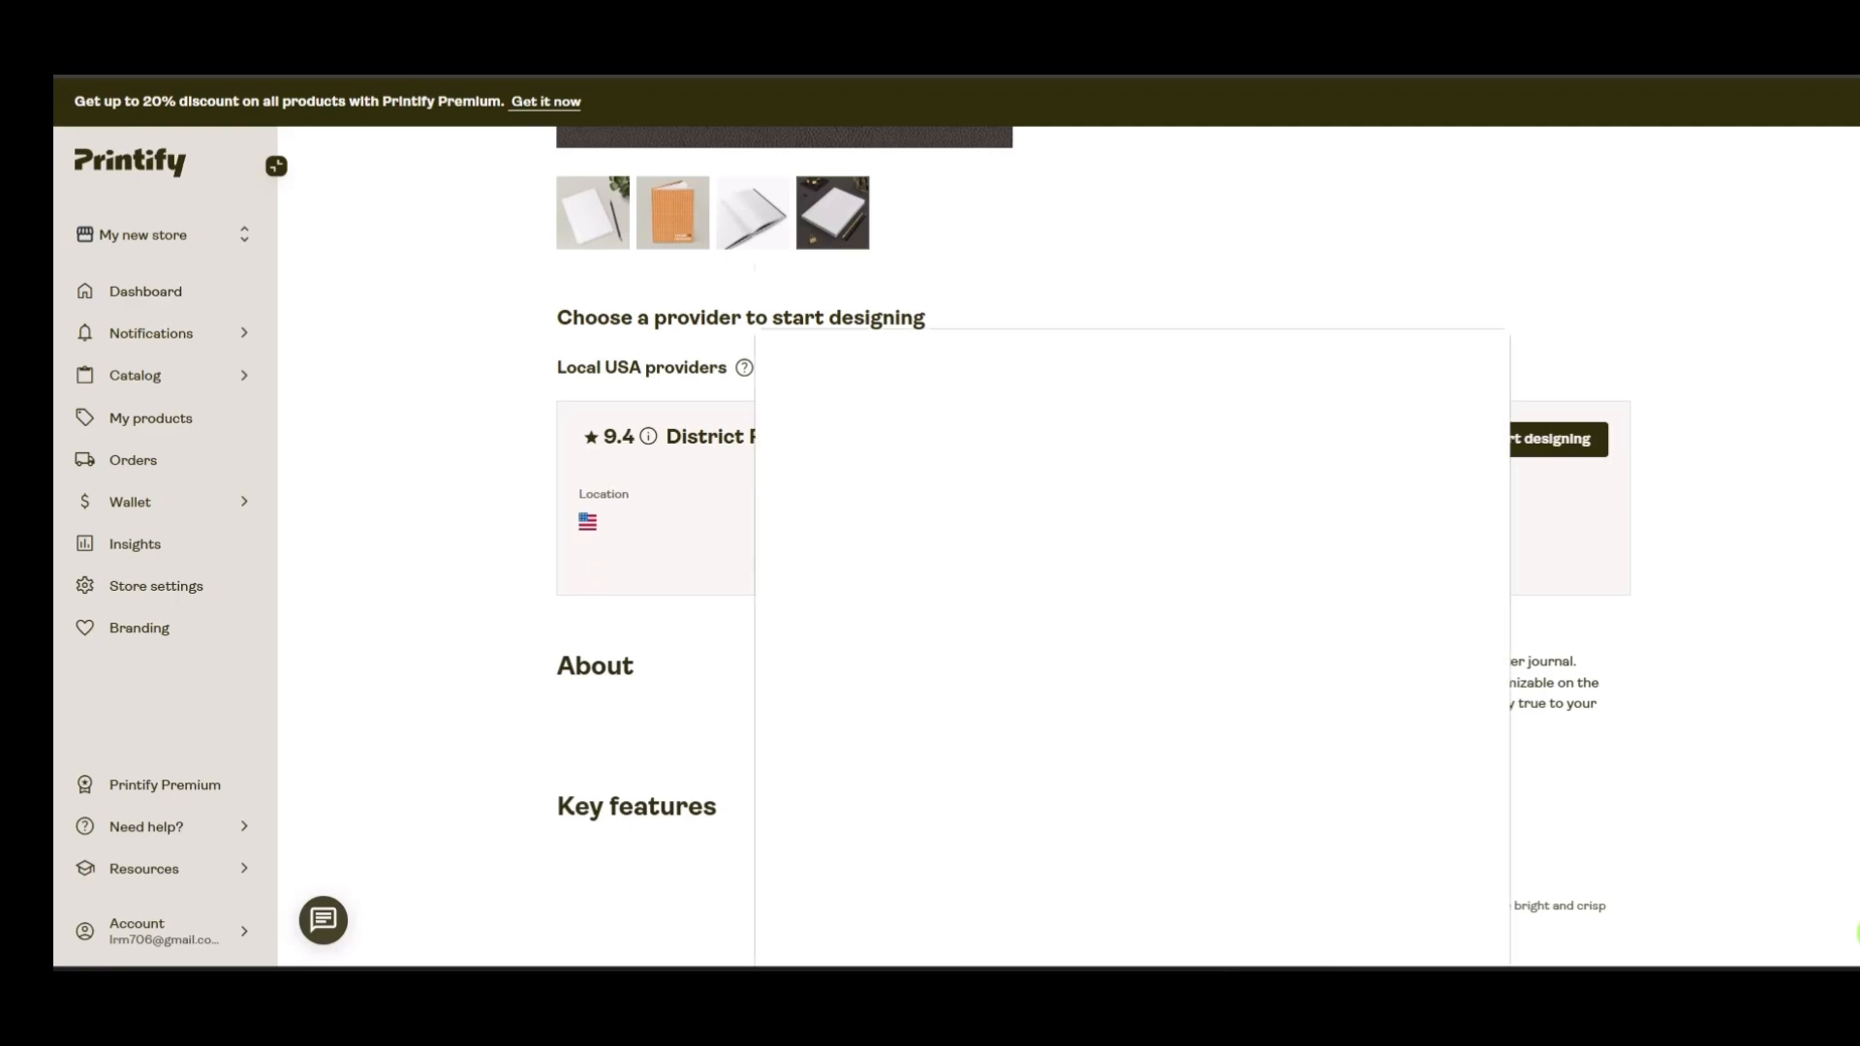
type("cal")
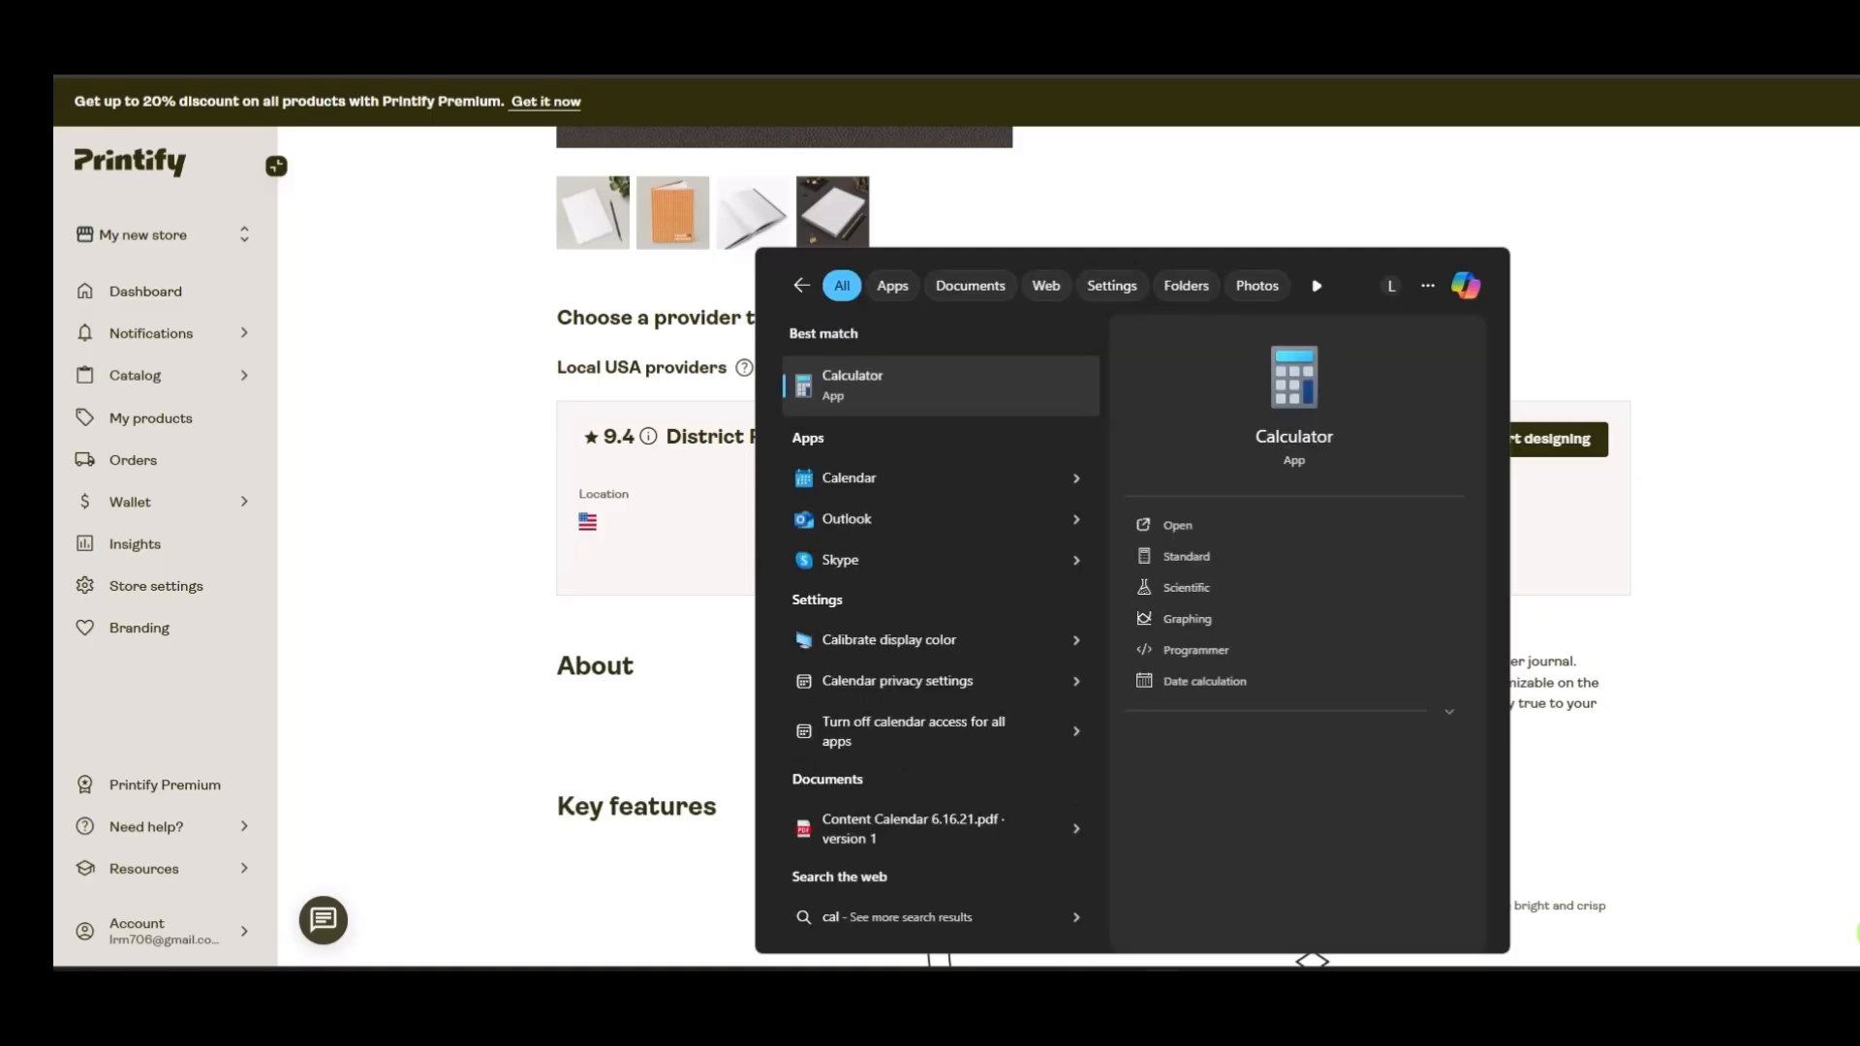
left_click(1163, 524)
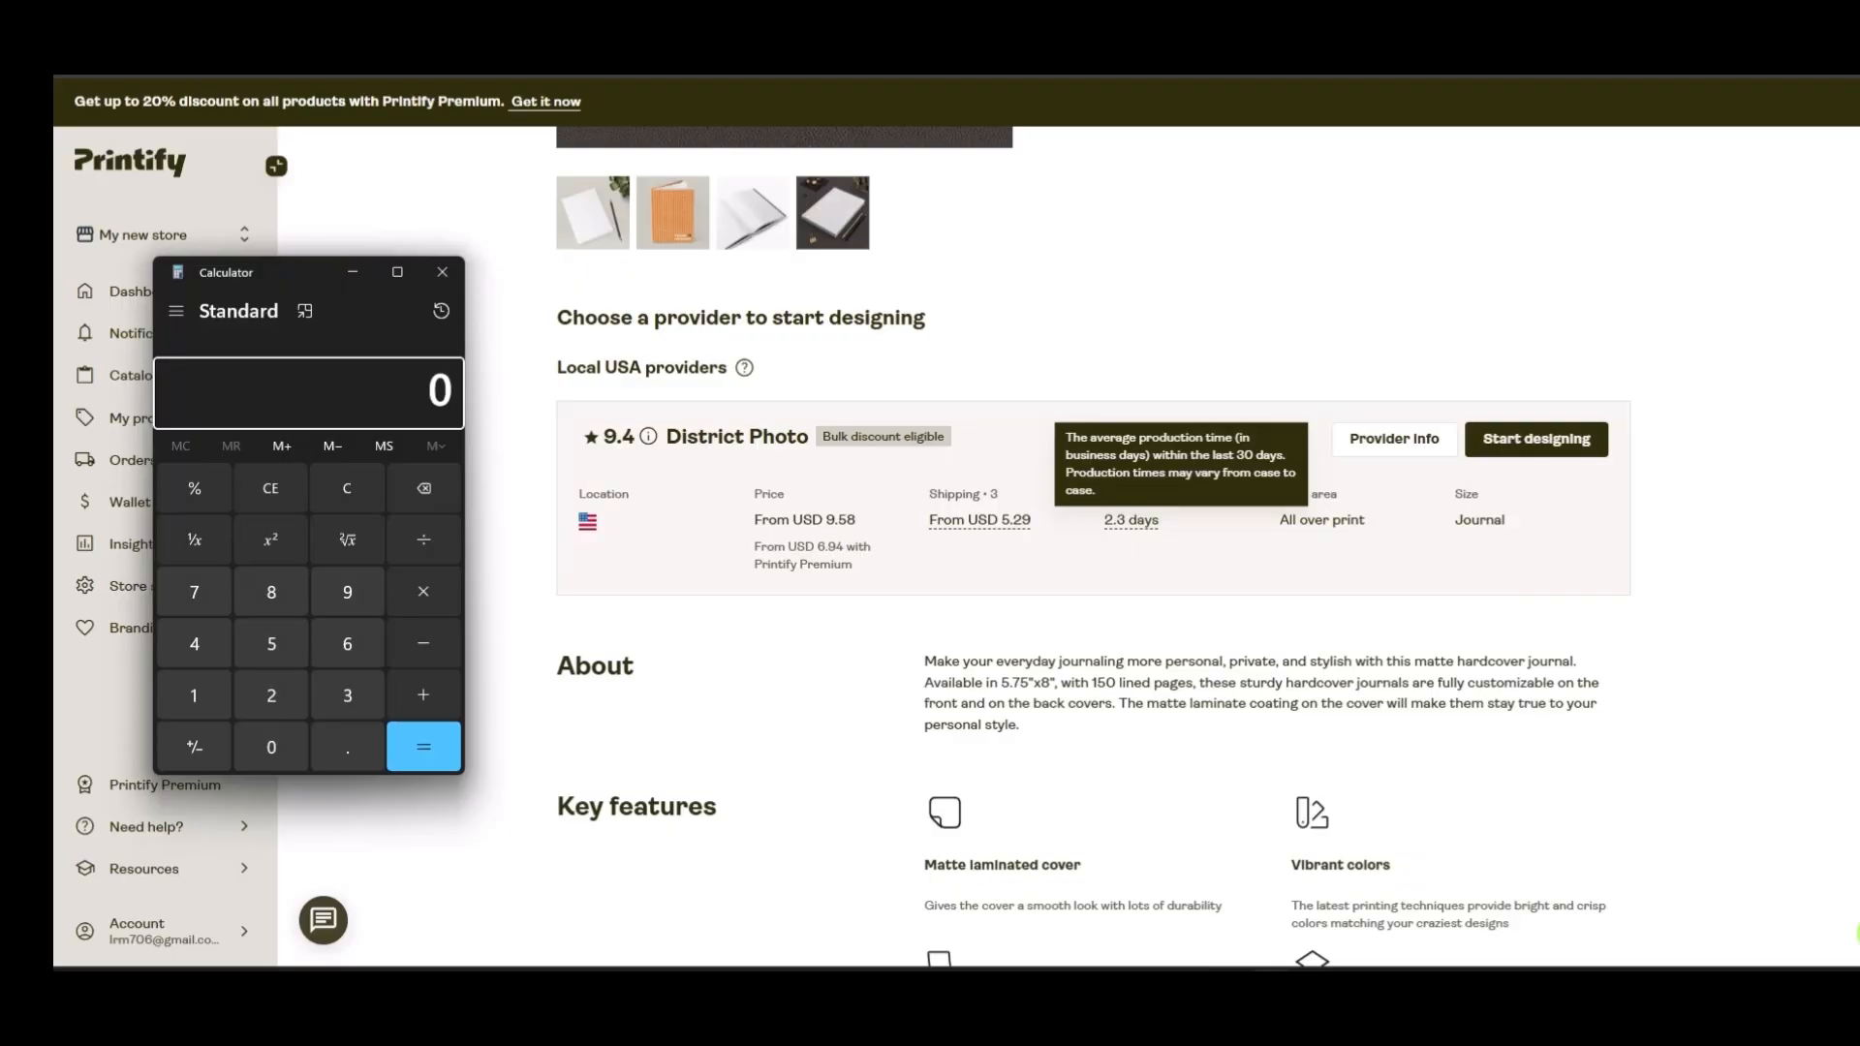
type("9.58 ")
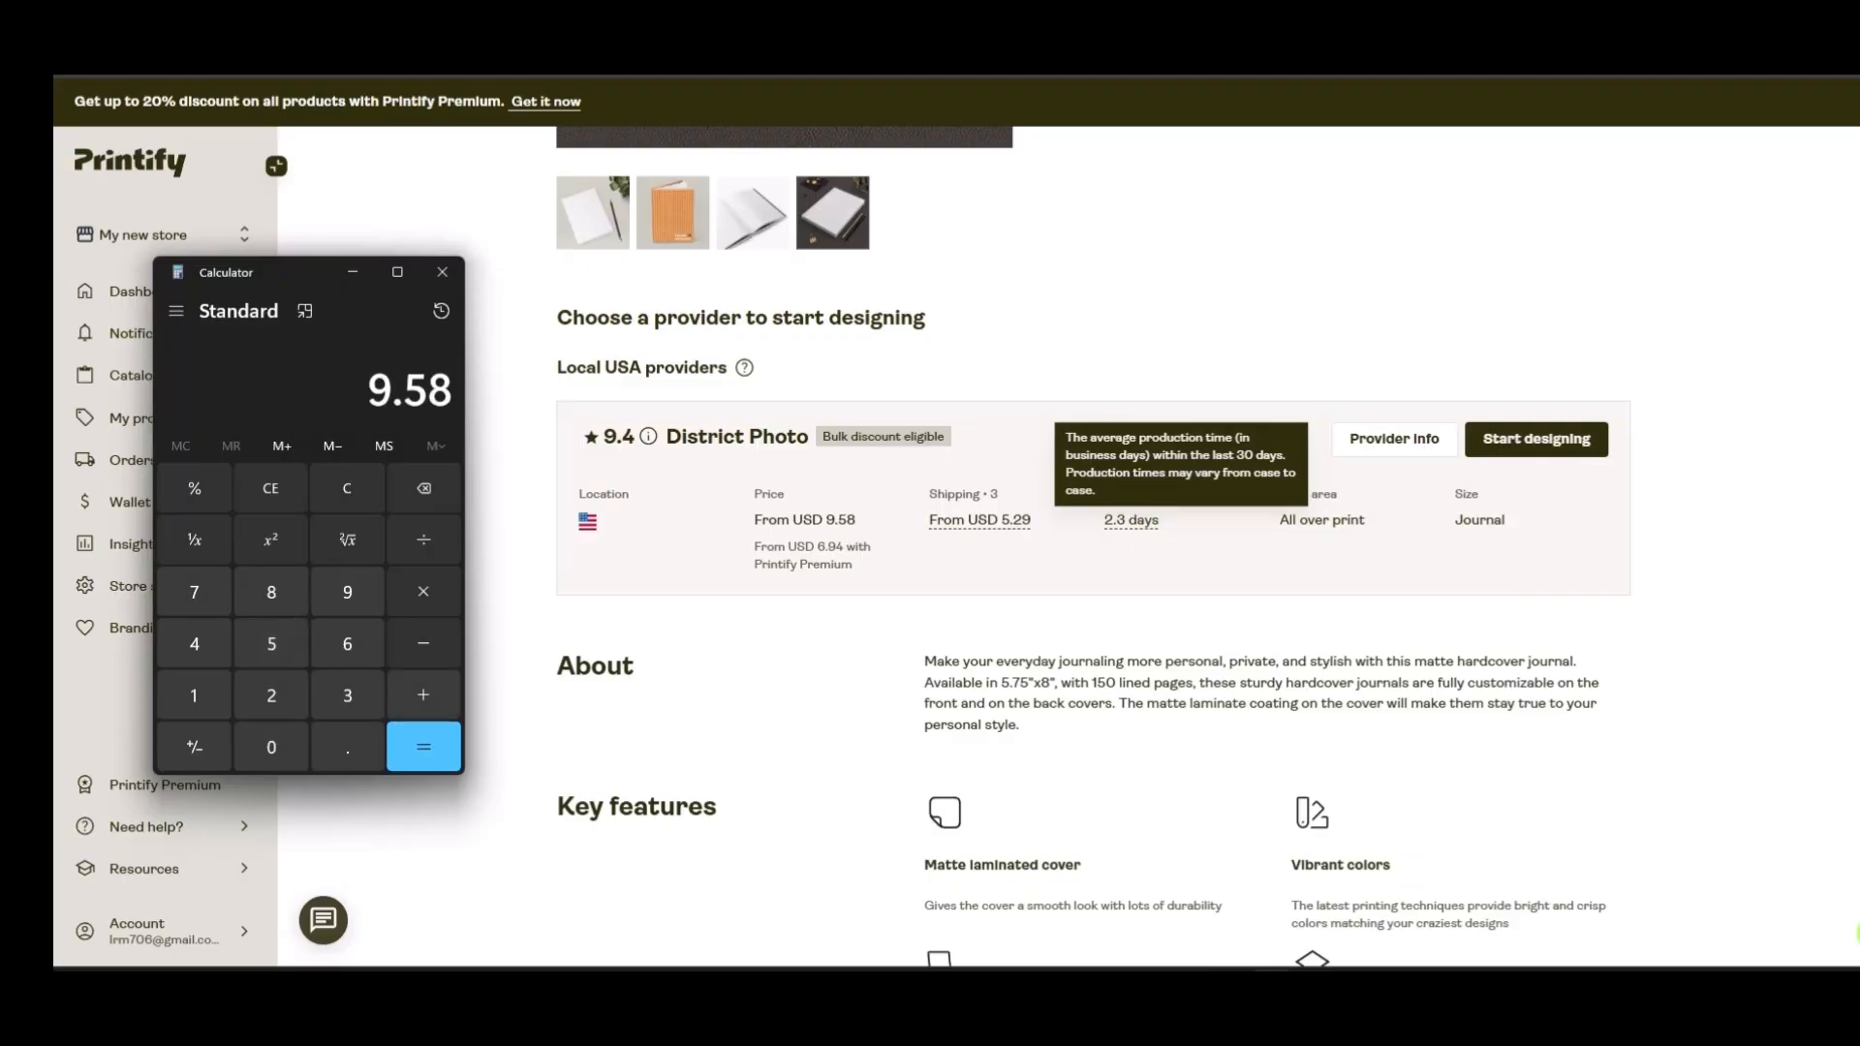
type("+ 5.")
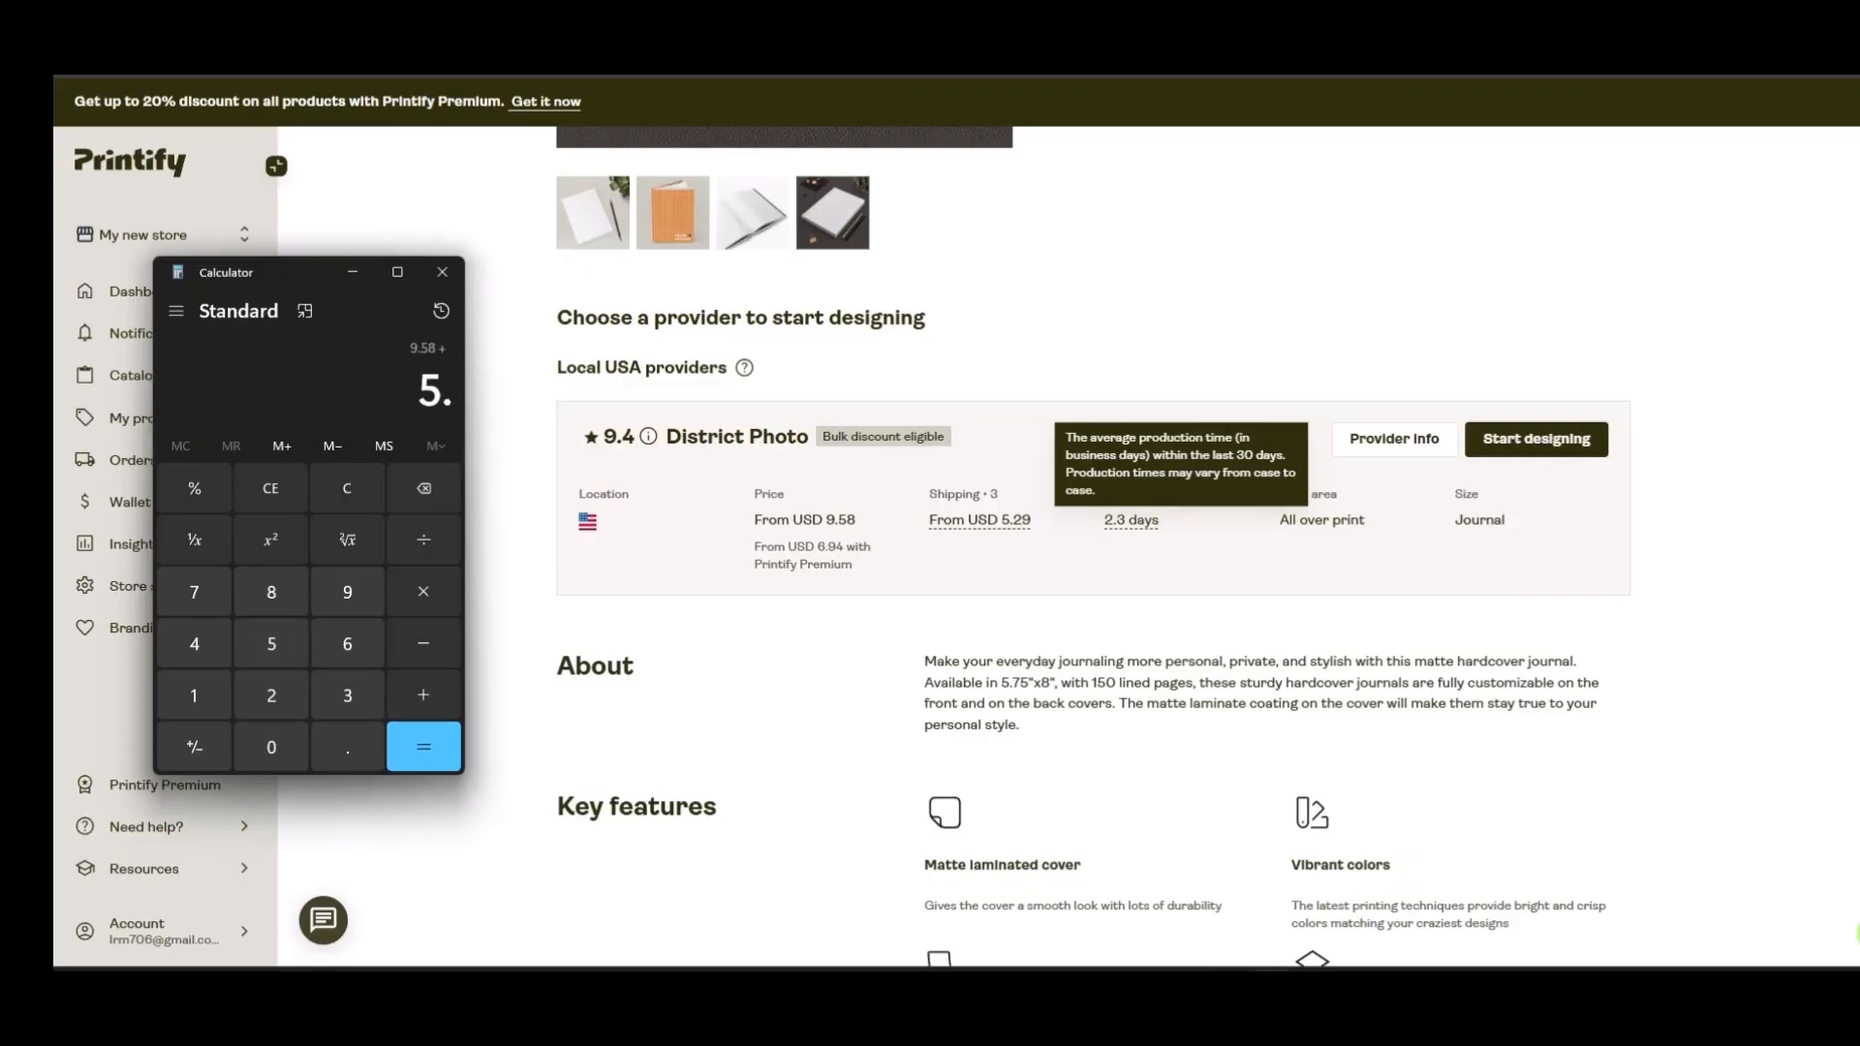
type("29")
key("Return")
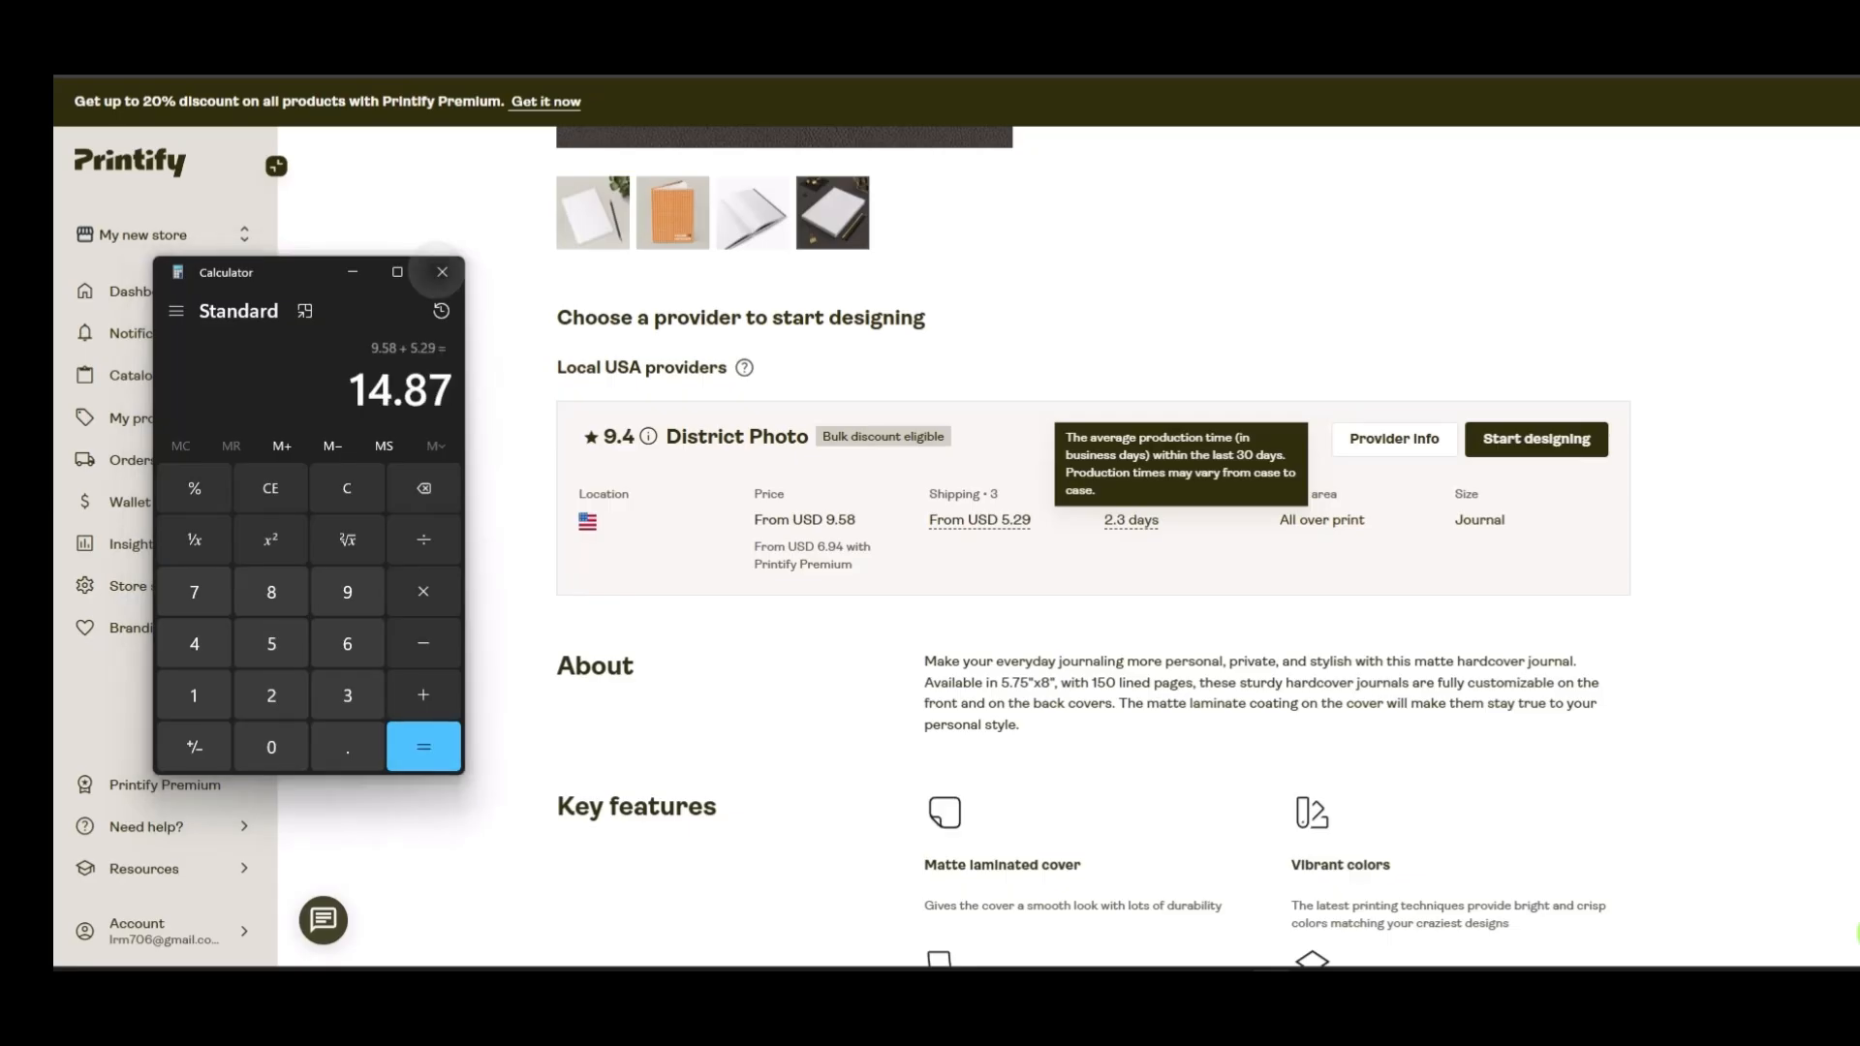
key("alt+Tab")
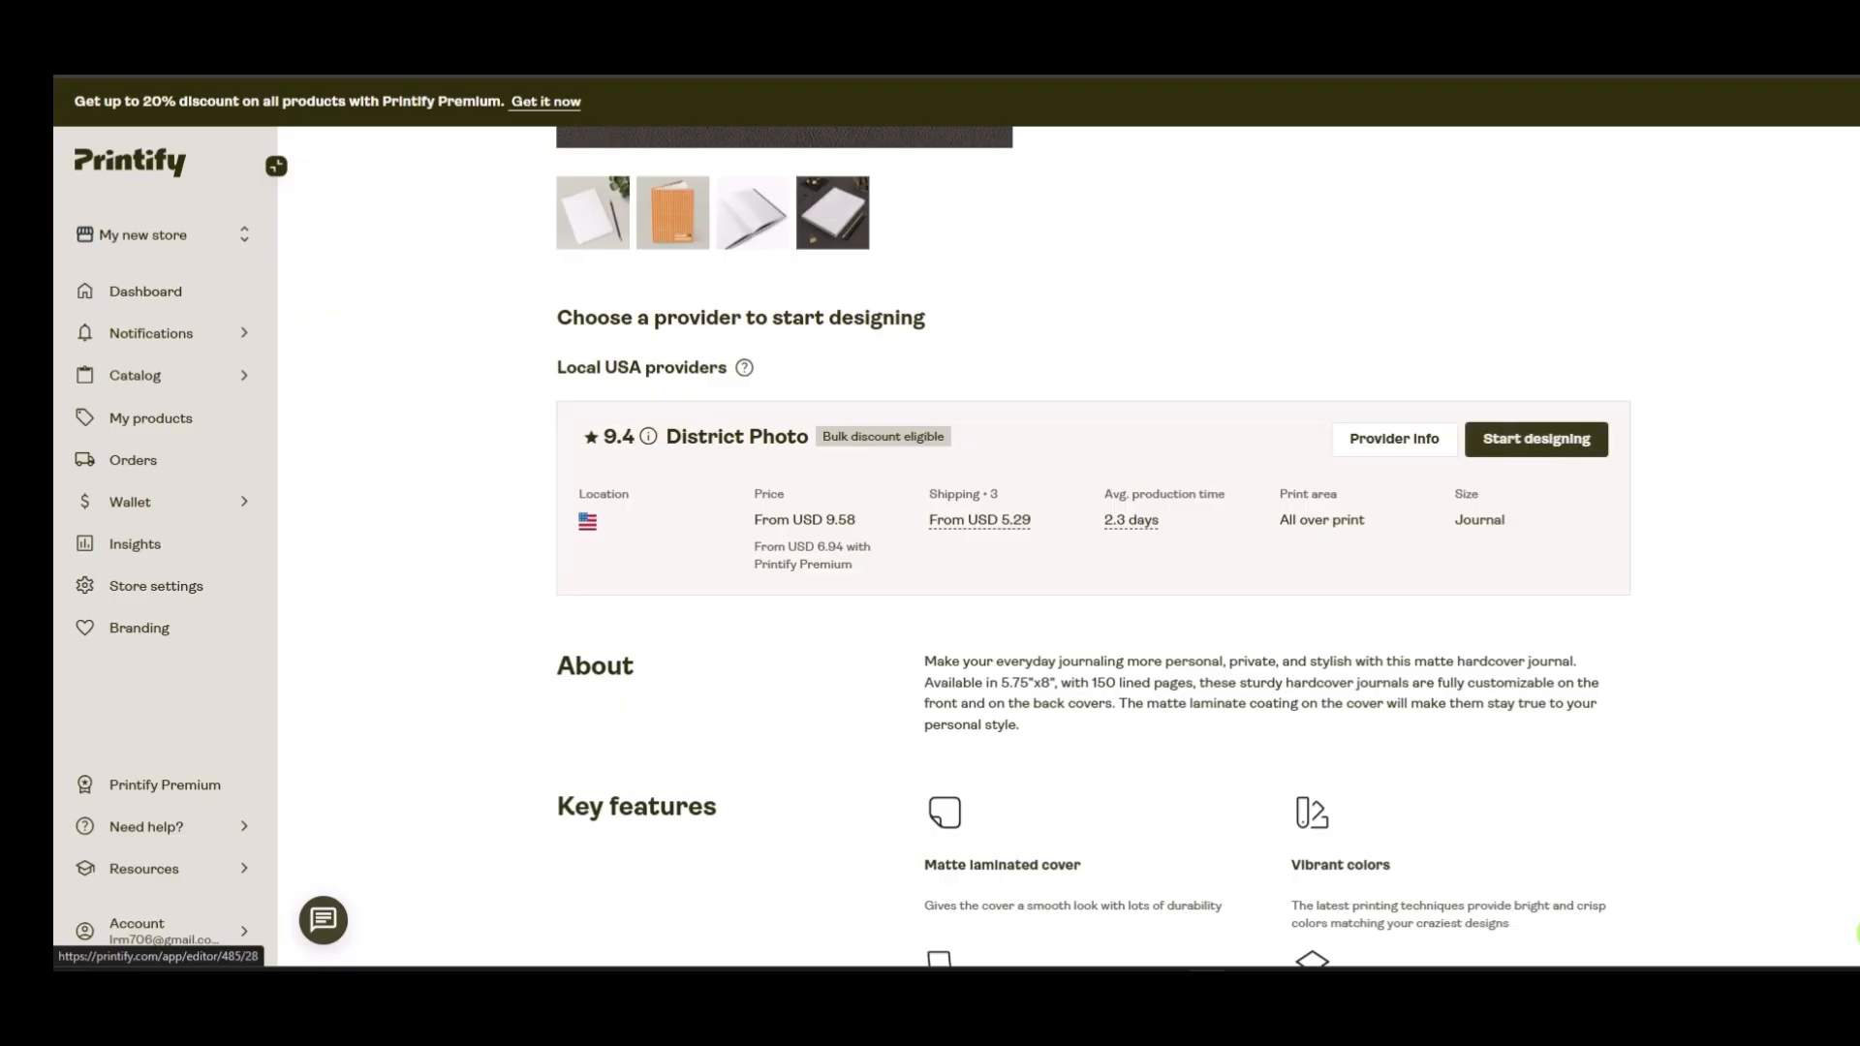
Review the Hardcover Journal Matte's provider details and key features, and check its size guide in metric and imperial units
scroll(1536, 439, "down", 3)
scroll(1536, 439, "up", 2)
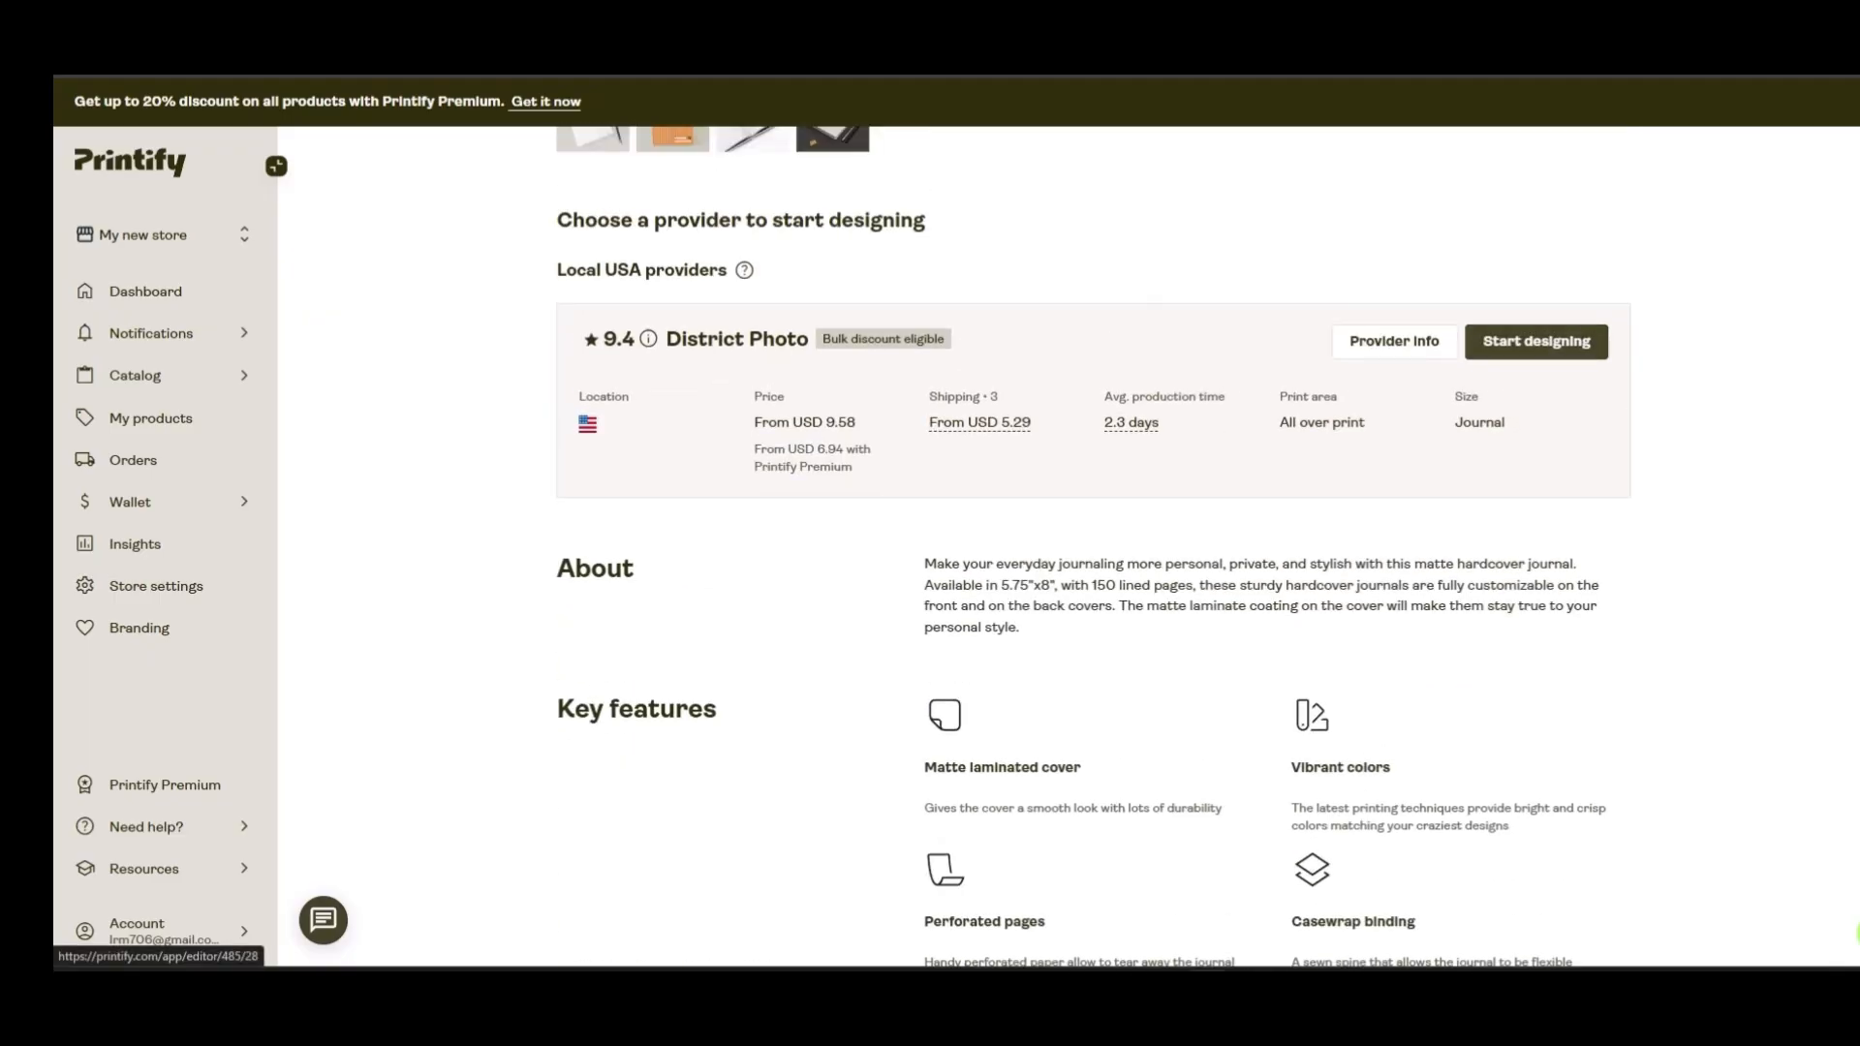
scroll(1536, 341, "up", 5)
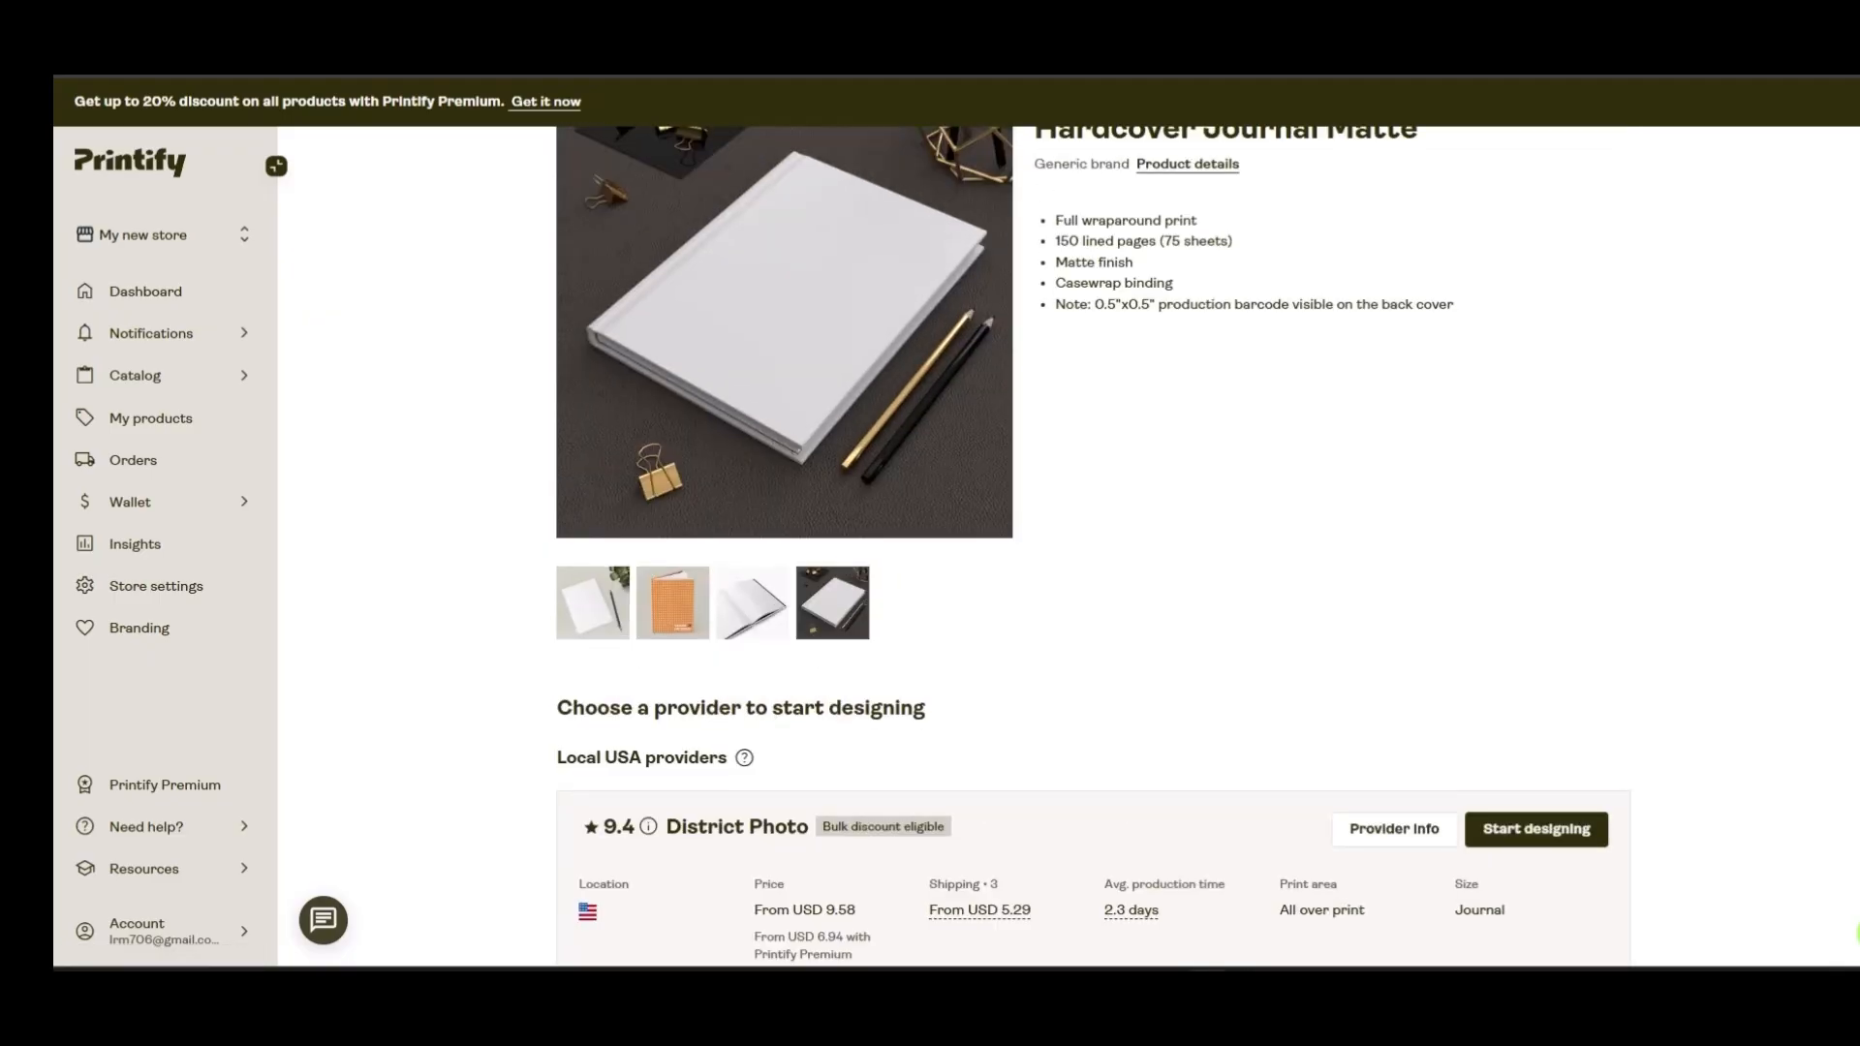
scroll(1093, 542, "down", 20)
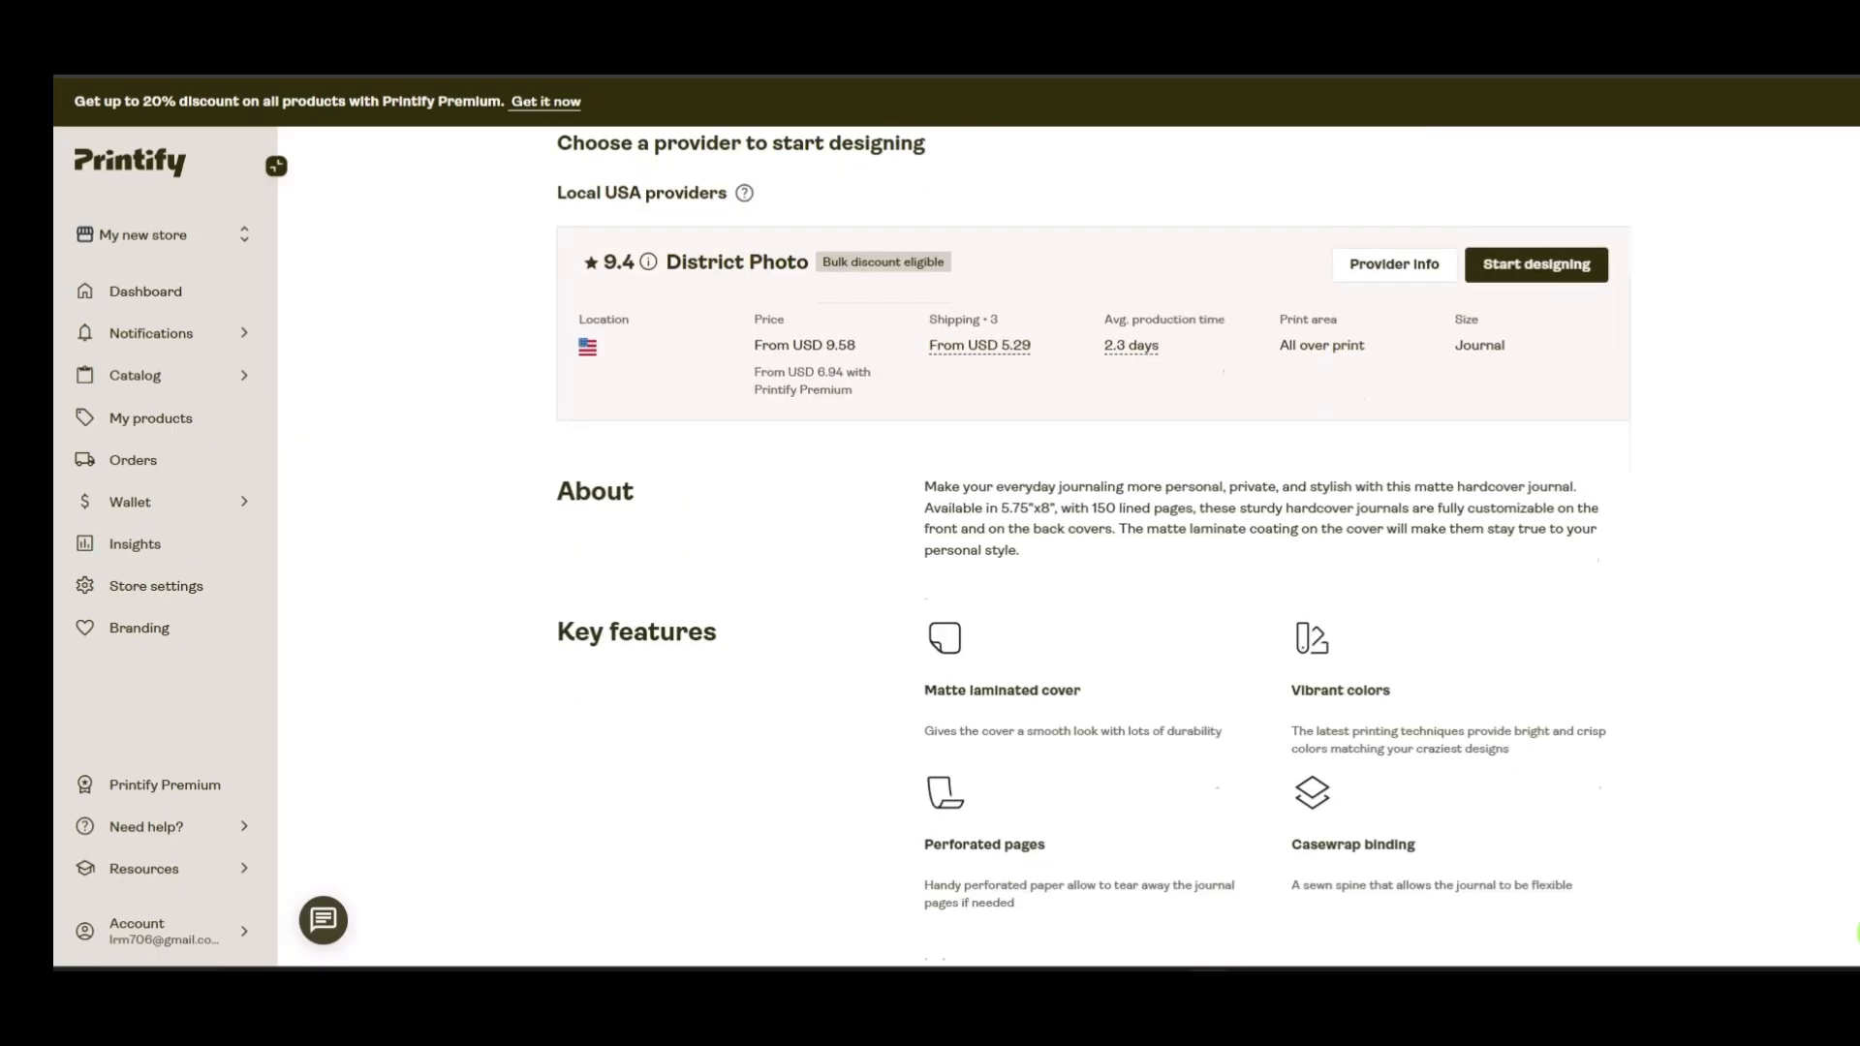
scroll(1093, 542, "up", 2)
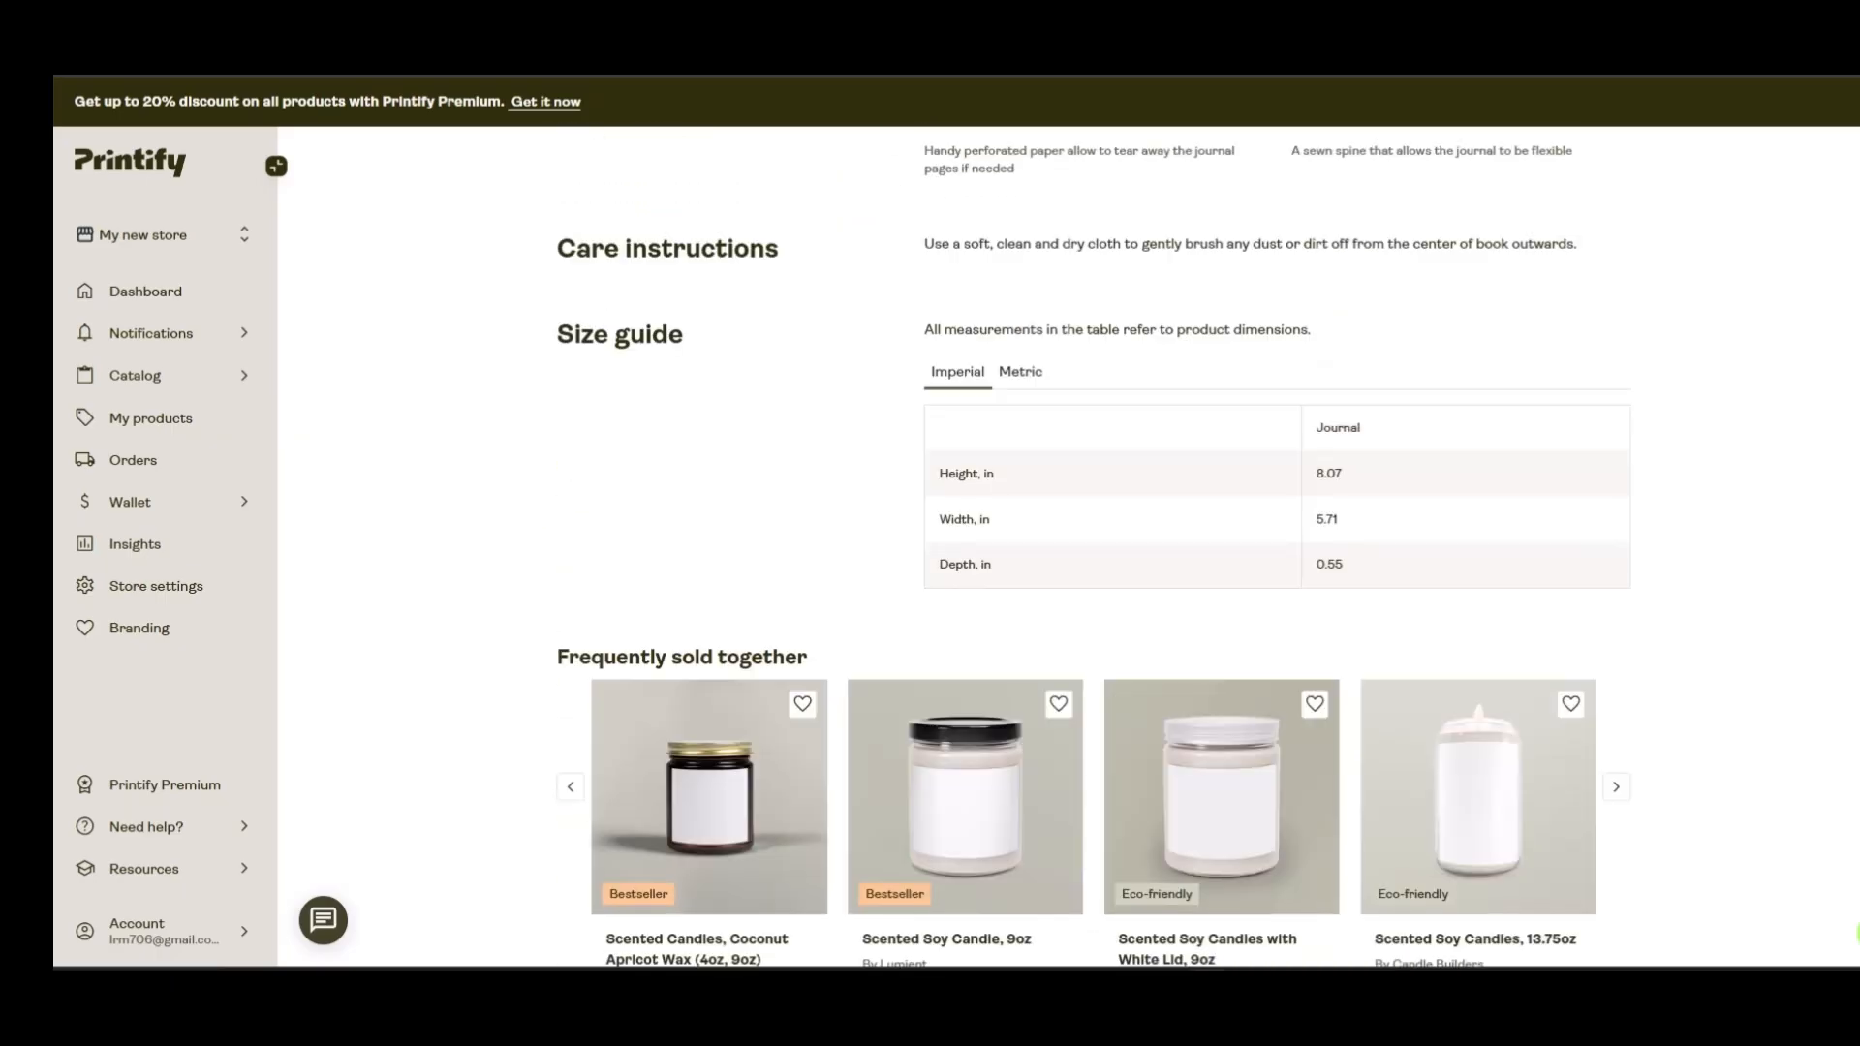
left_click(1020, 372)
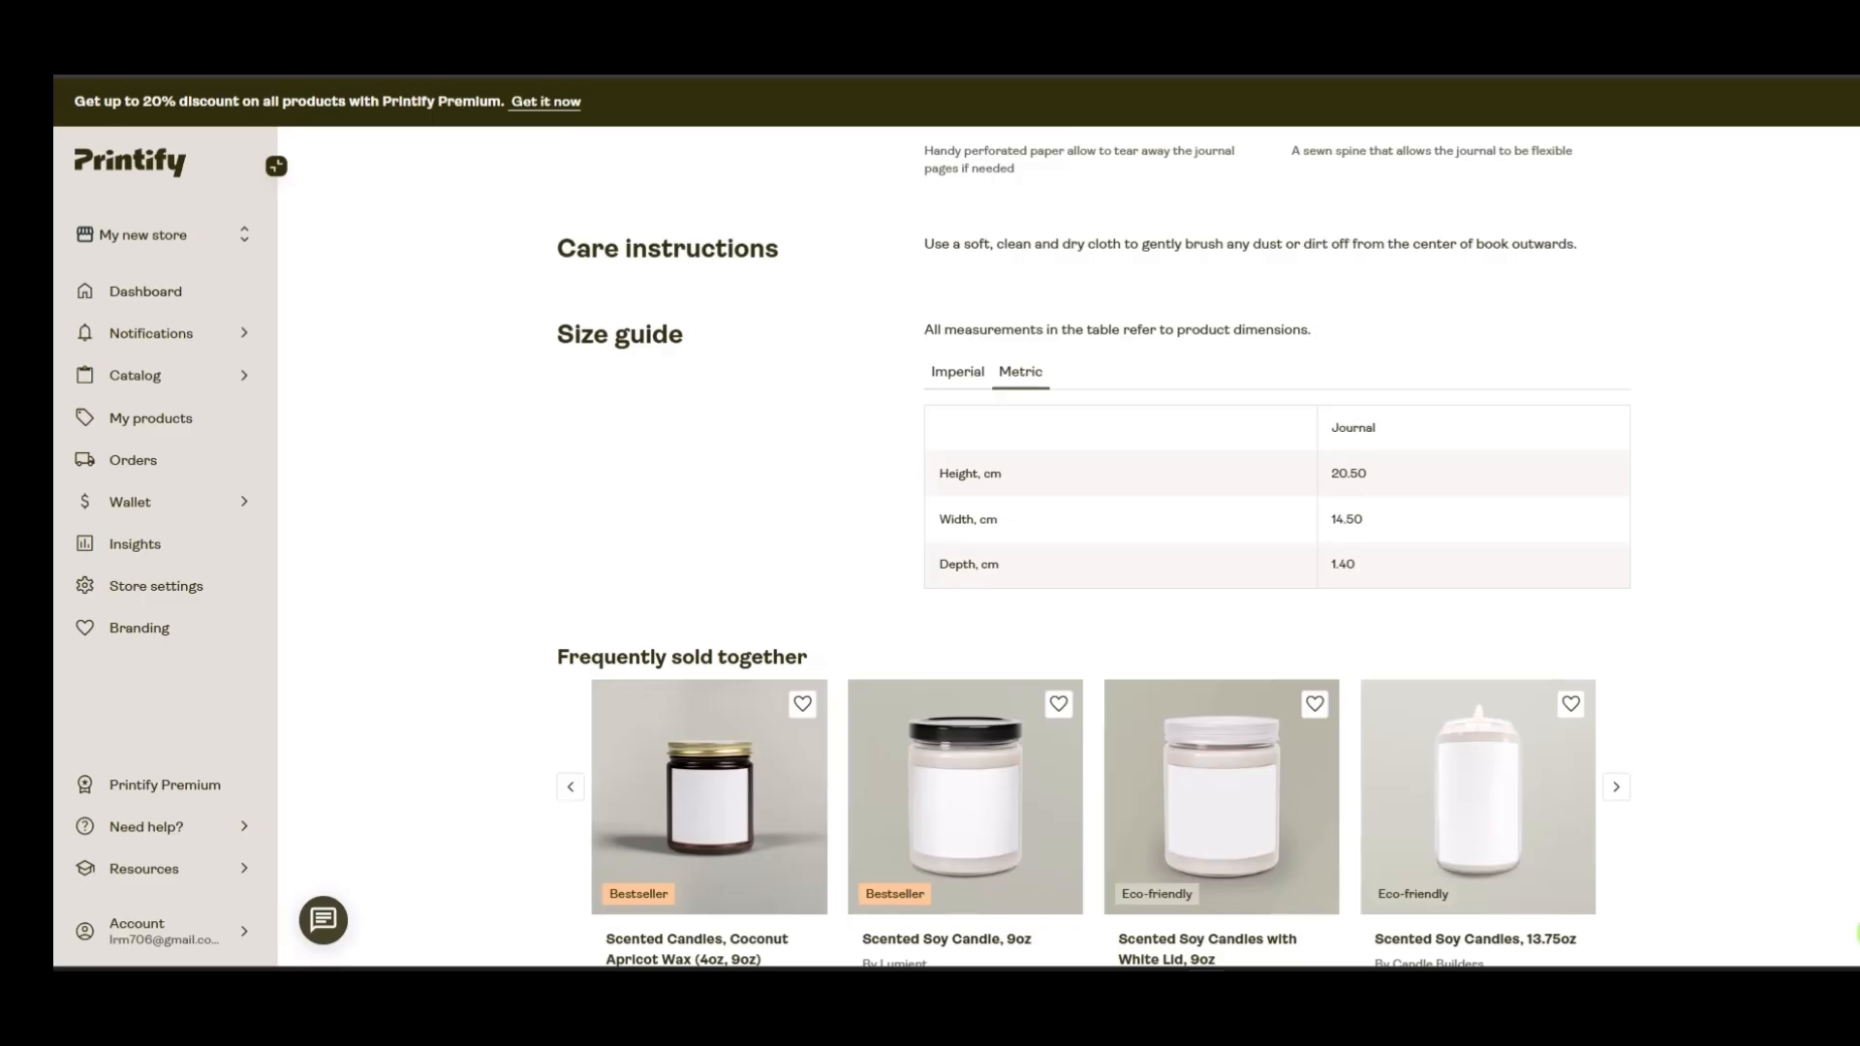
left_click(957, 372)
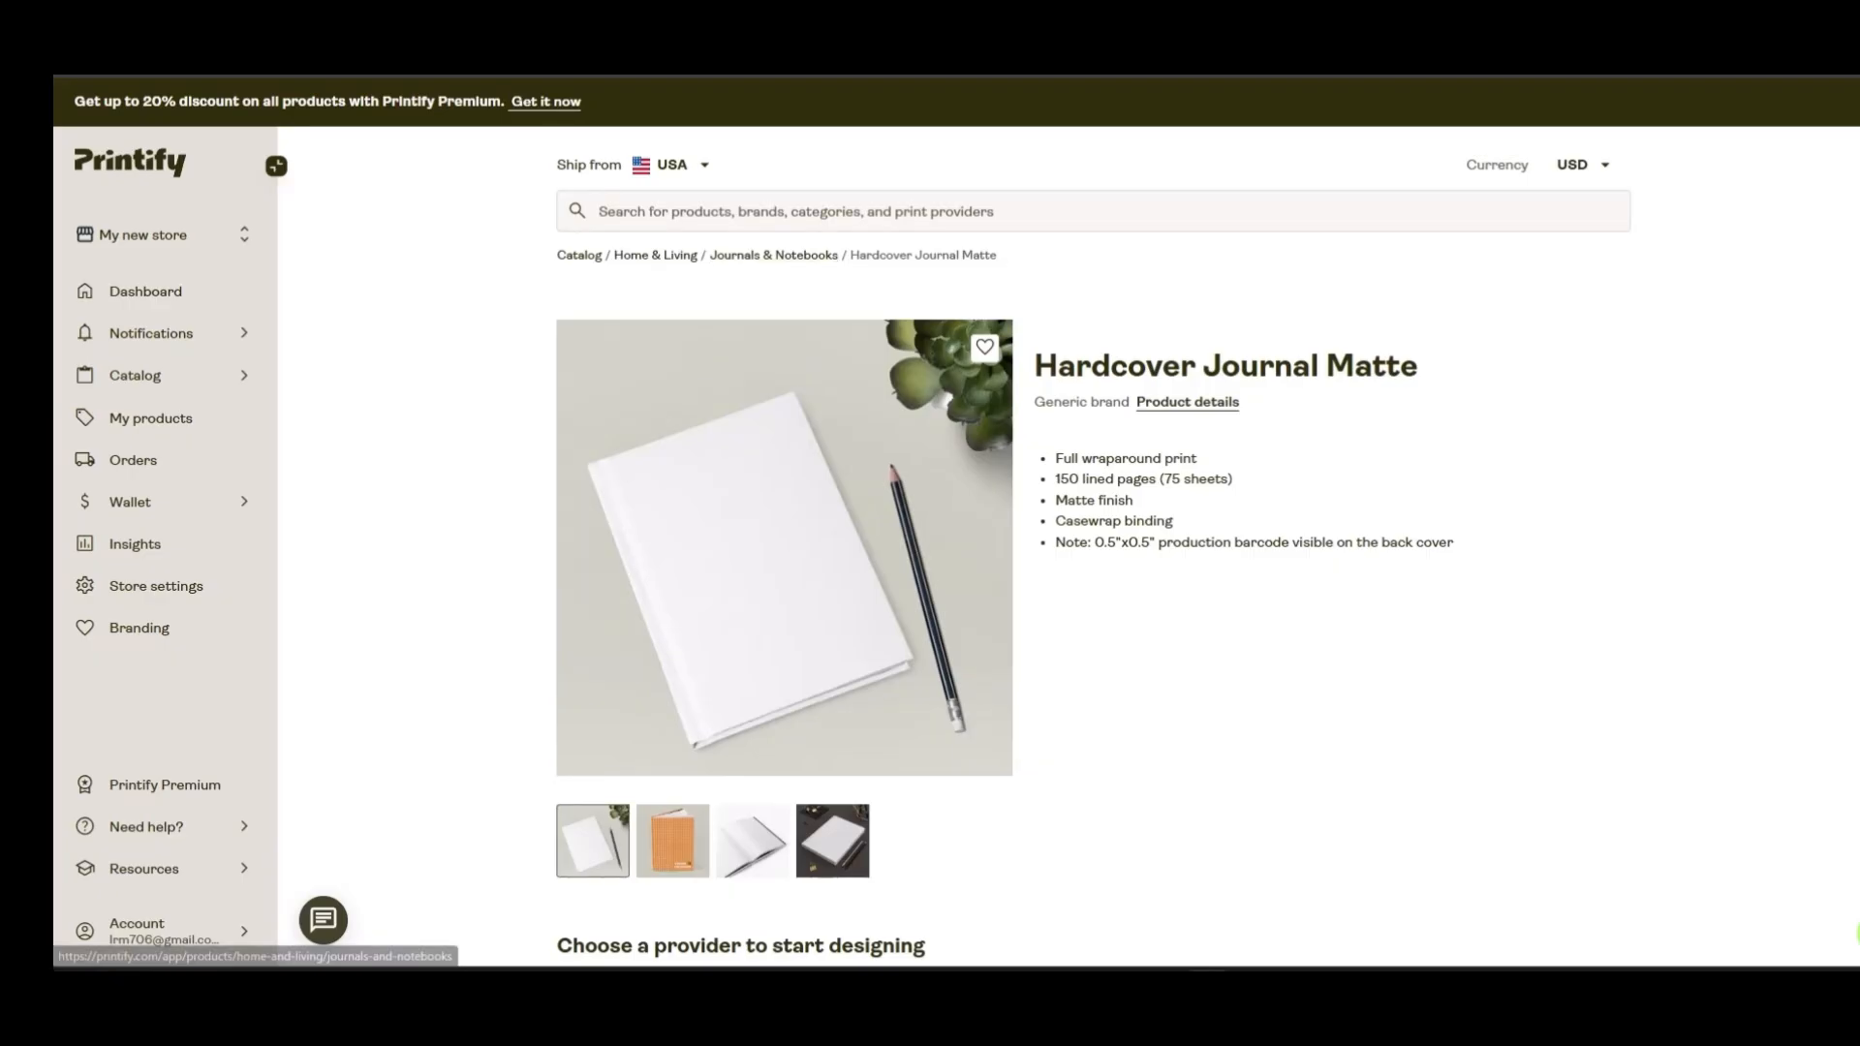
scroll(1093, 542, "down", 5)
scroll(1093, 543, "up", 4)
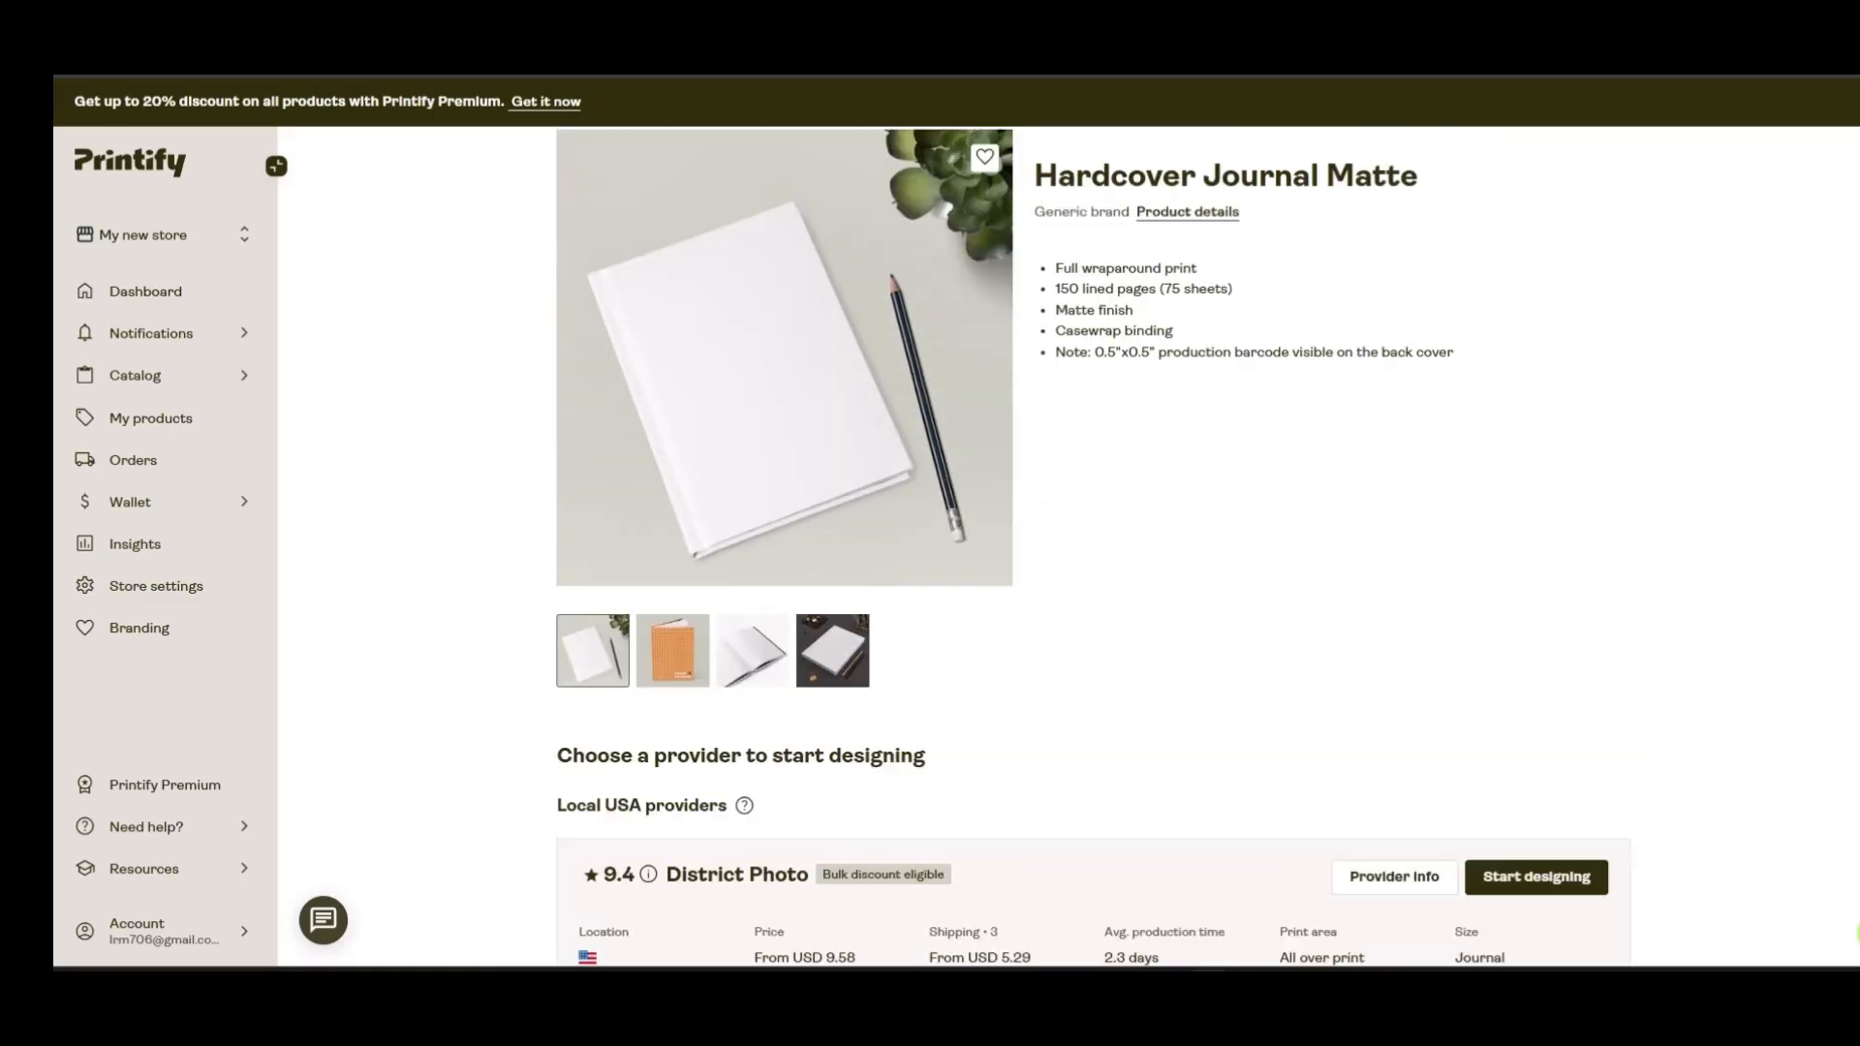
Review the Hardcover Journal Matte page once more, start designing it with District Photo, and dismiss the personalized AI prompts notice
scroll(1093, 542, "down", 10)
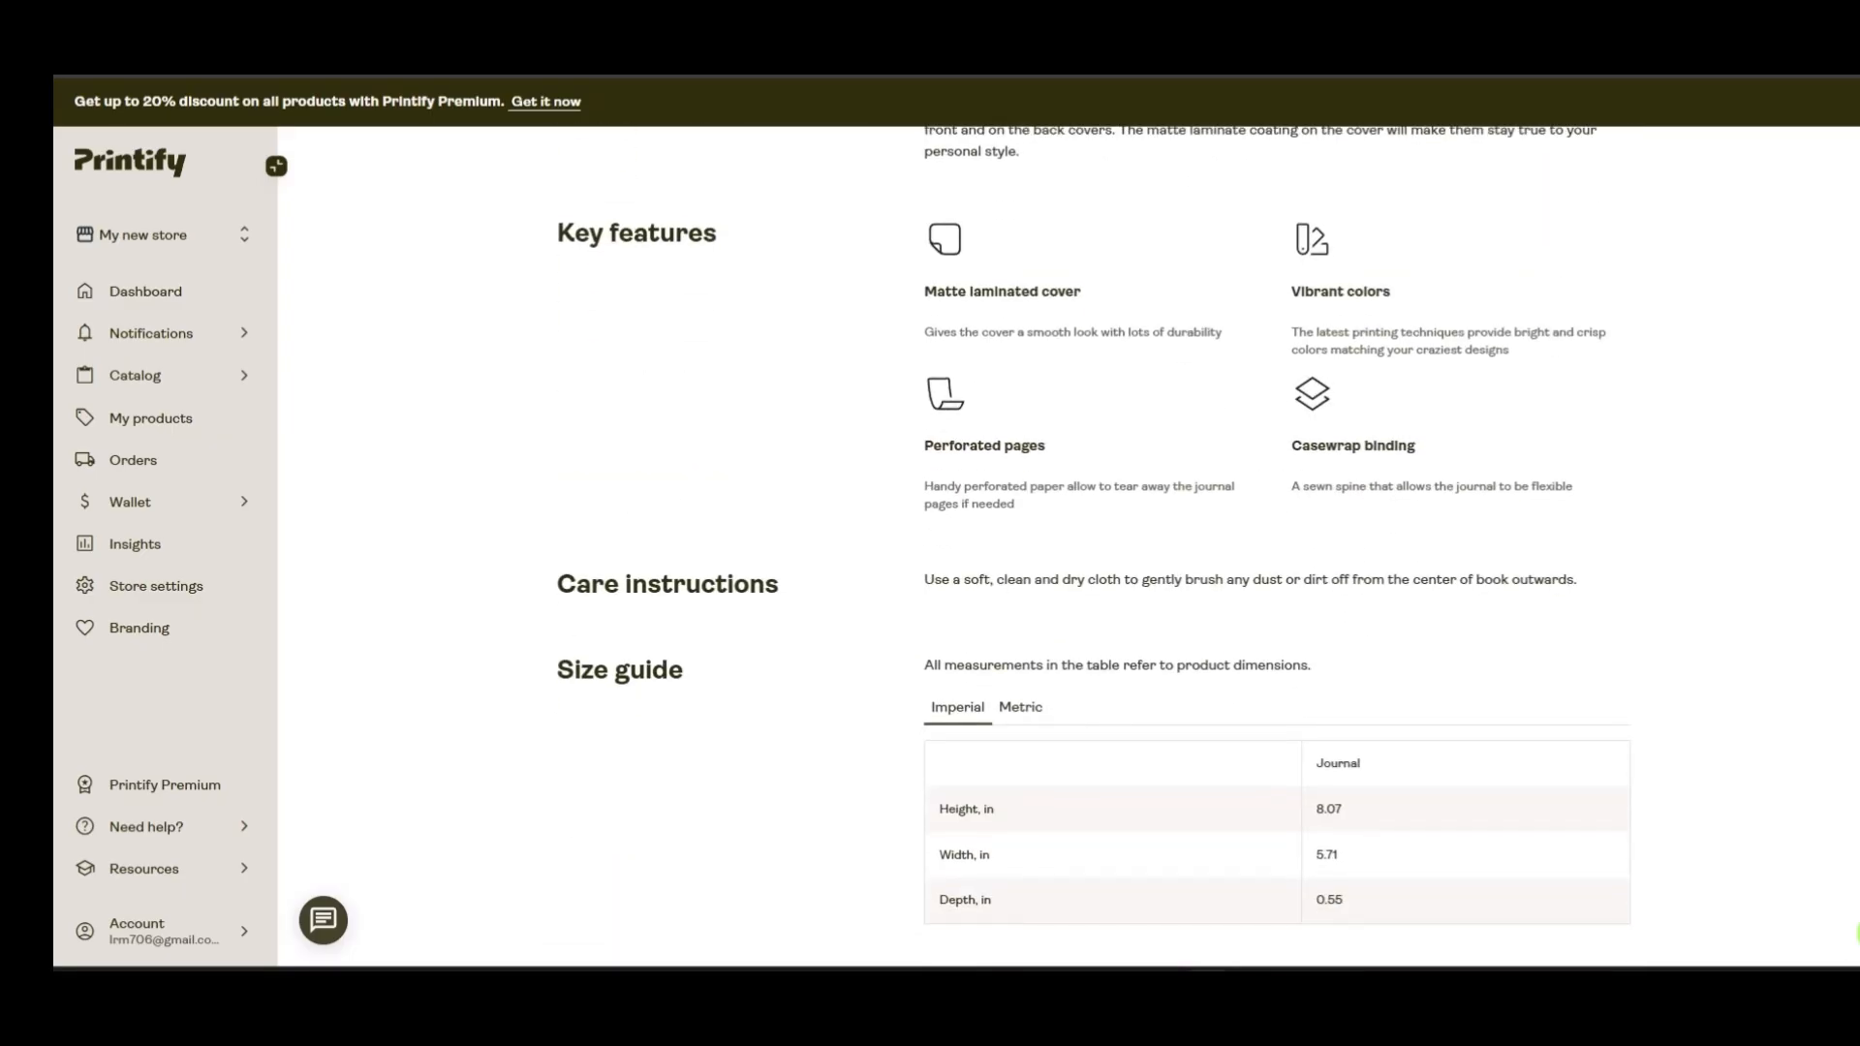
scroll(1092, 542, "down", 4)
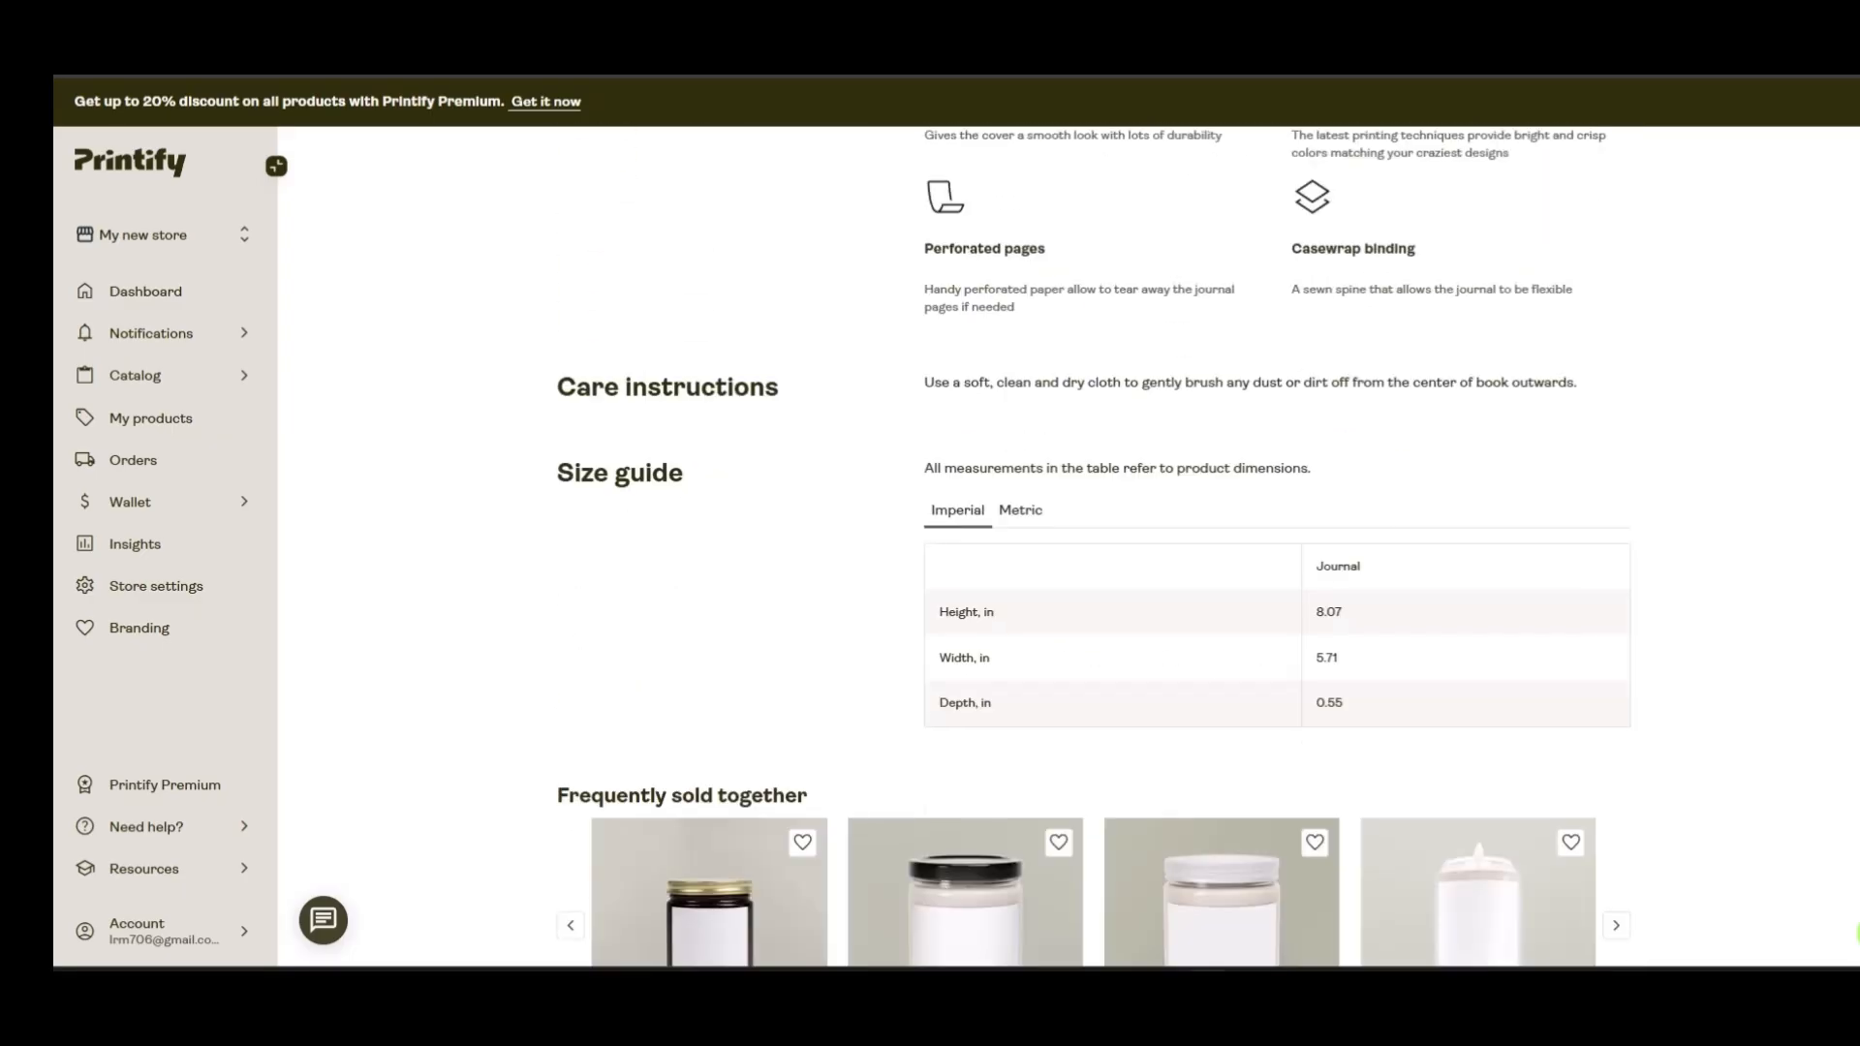
scroll(1536, 450, "up", 10)
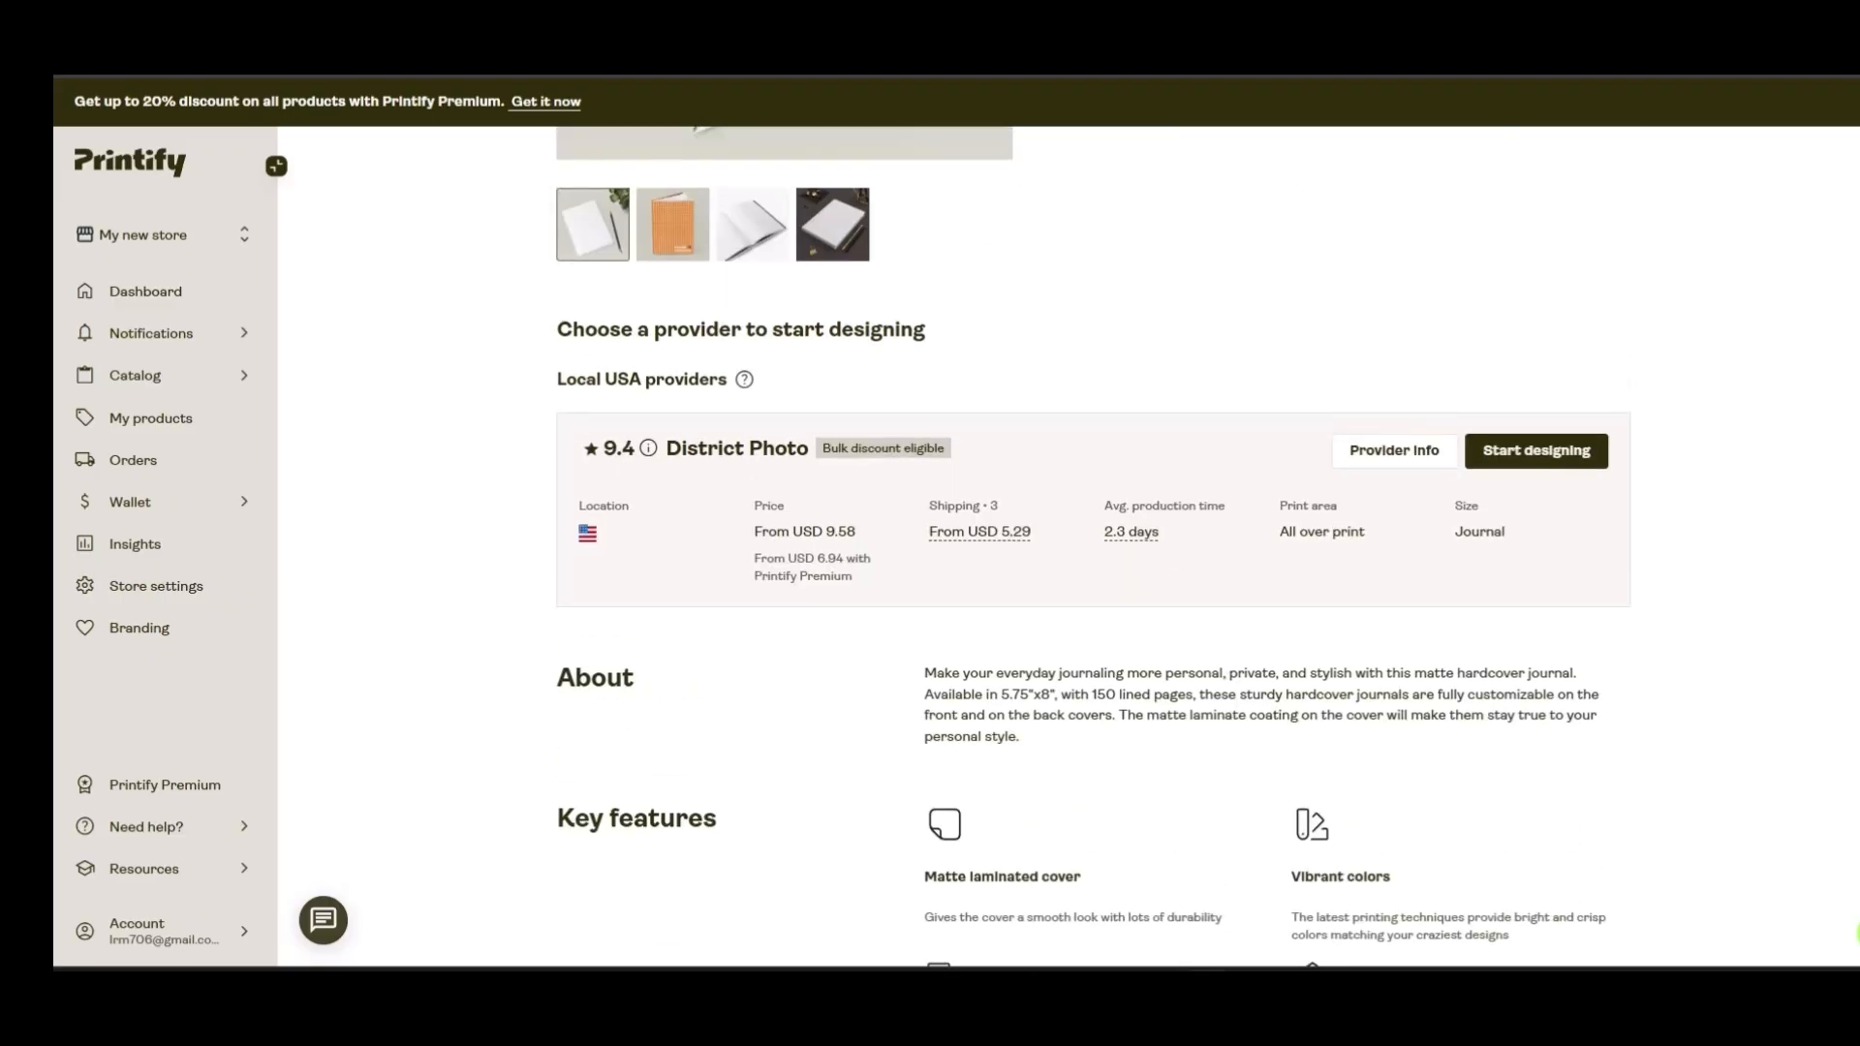
left_click(1536, 450)
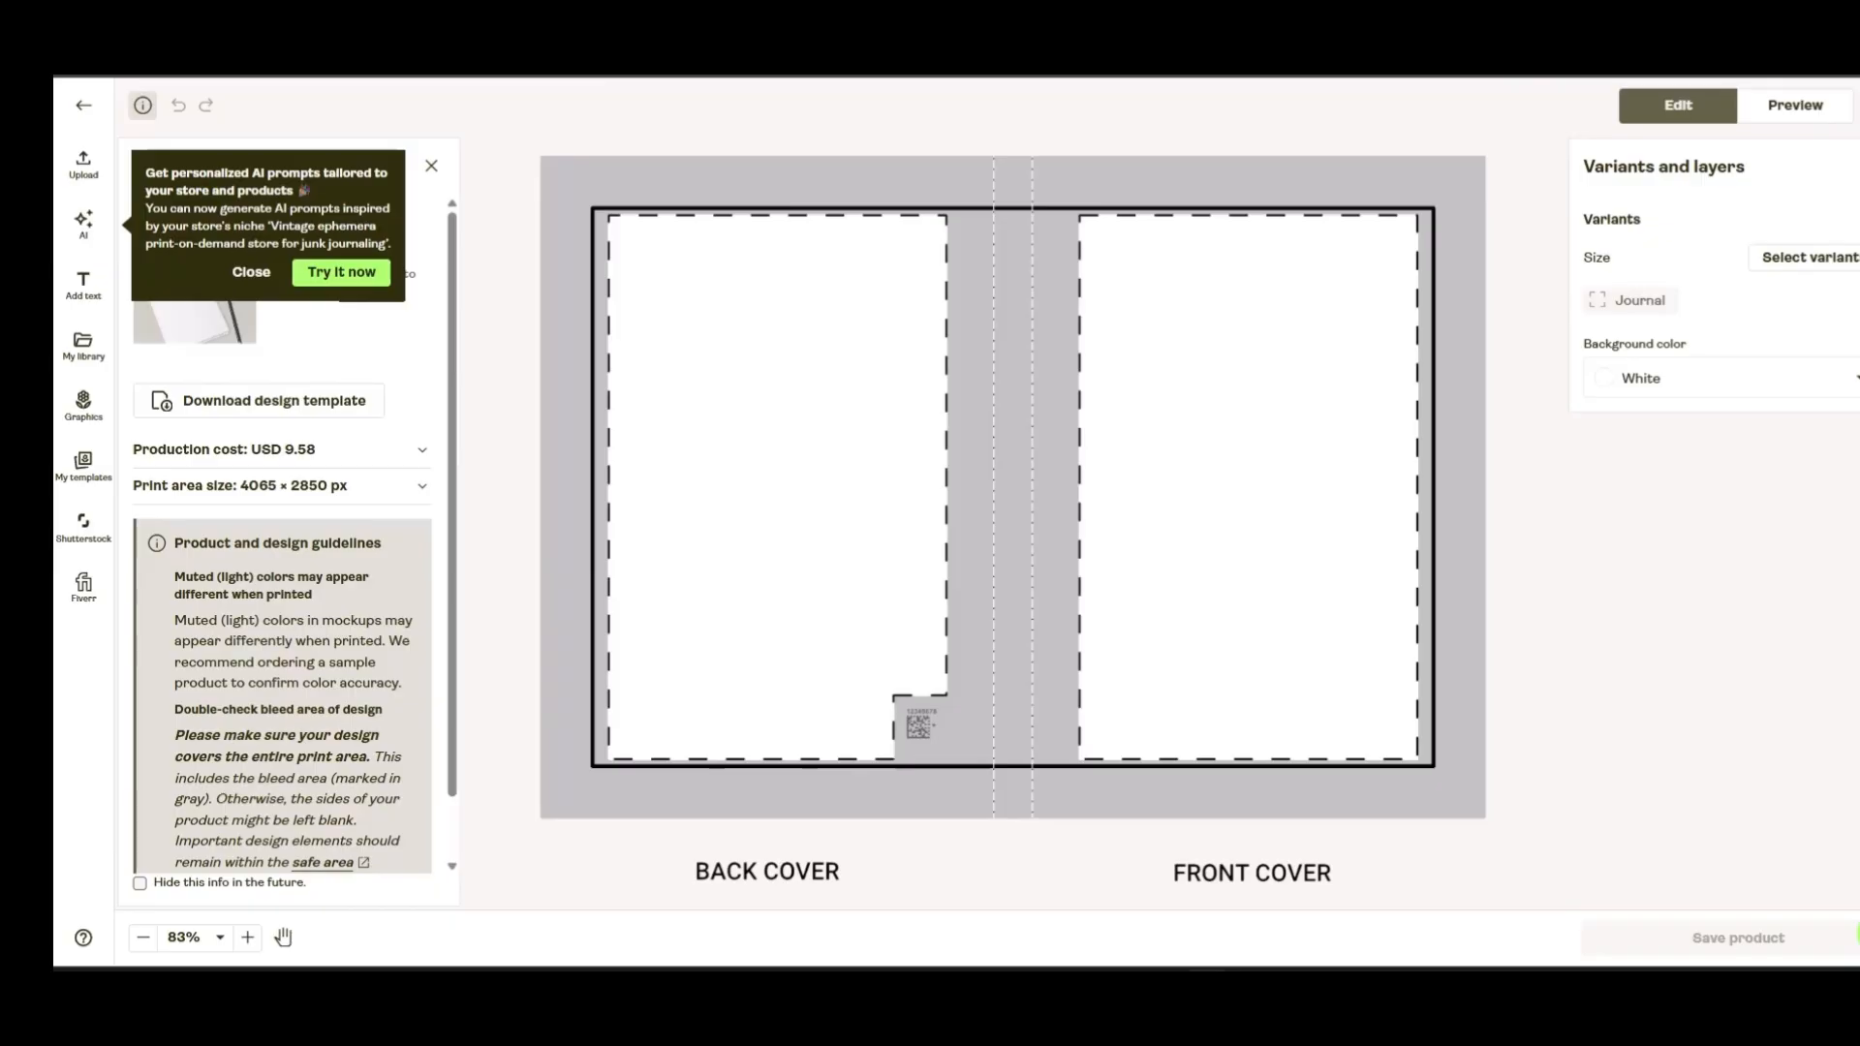
left_click(251, 272)
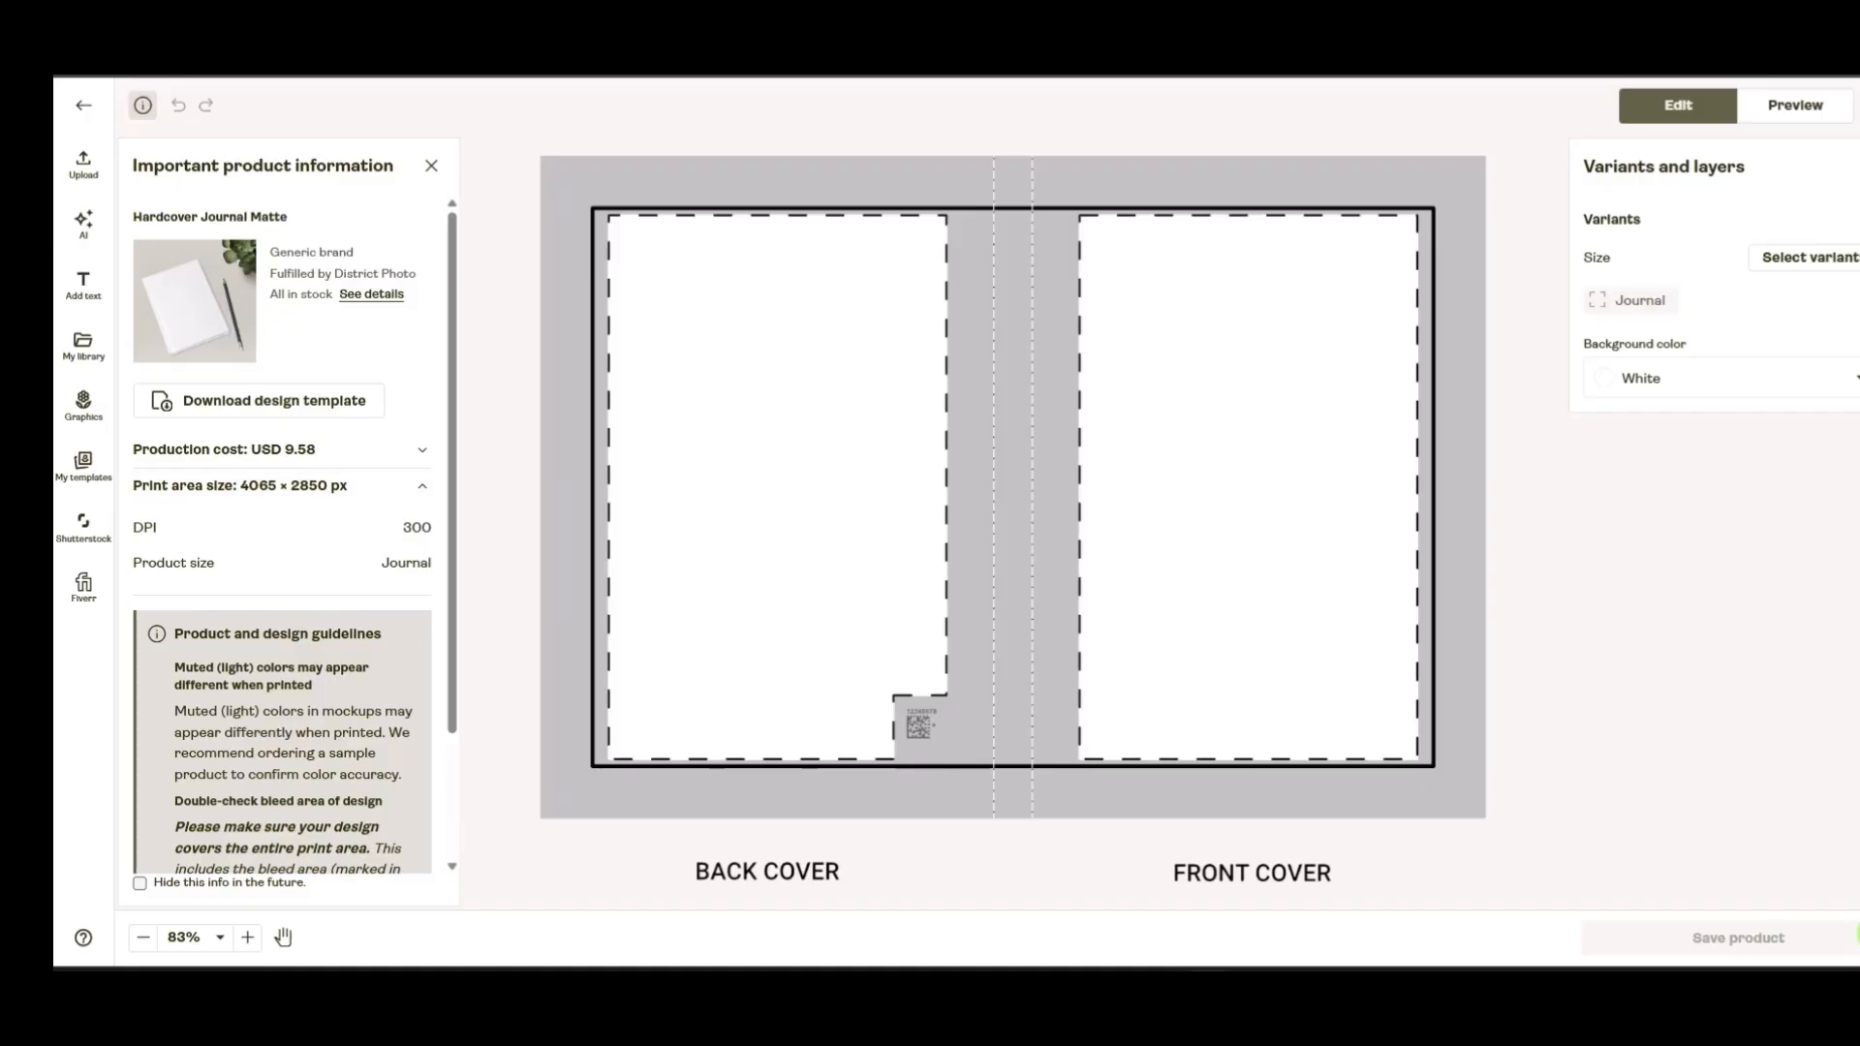
Read the print area details and the product and design guidelines, and inspect the back and front cover layout
scroll(281, 533, "down", 2)
scroll(511, 595, "down", 10)
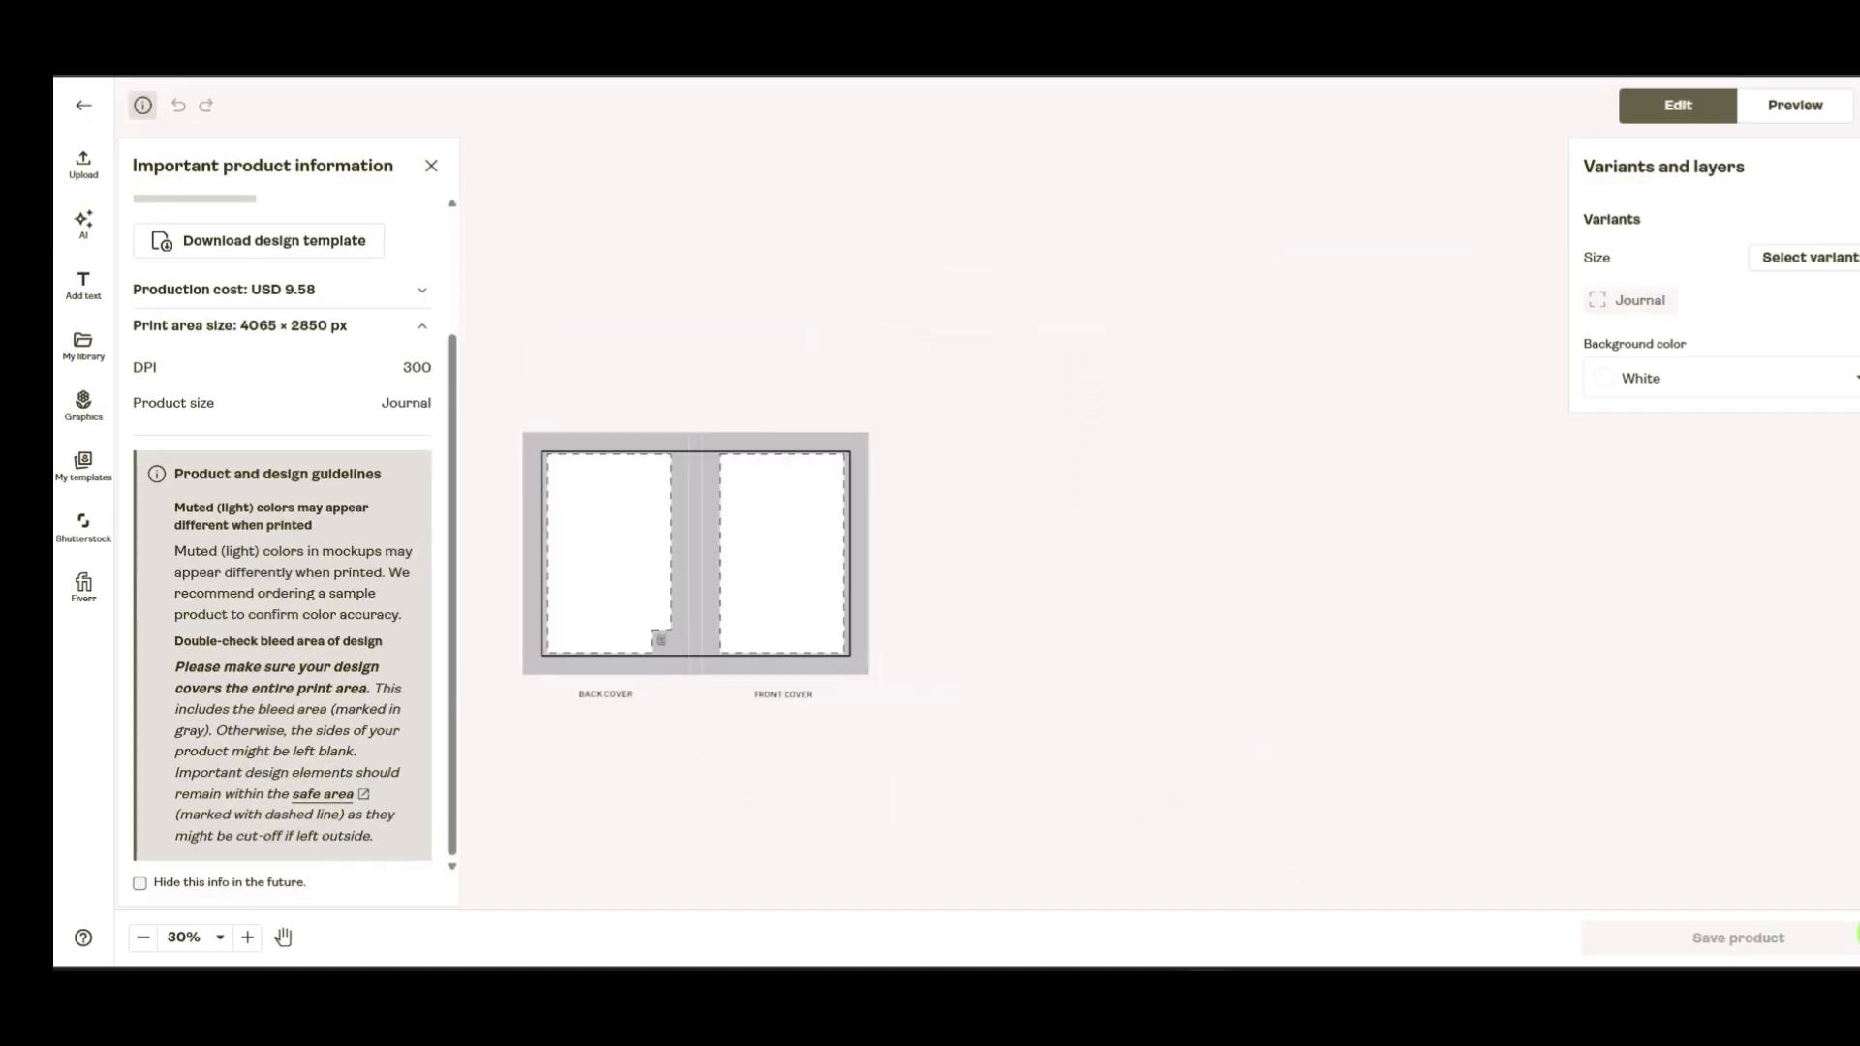
scroll(512, 596, "up", 10)
scroll(512, 595, "down", 1)
scroll(509, 595, "down", 1)
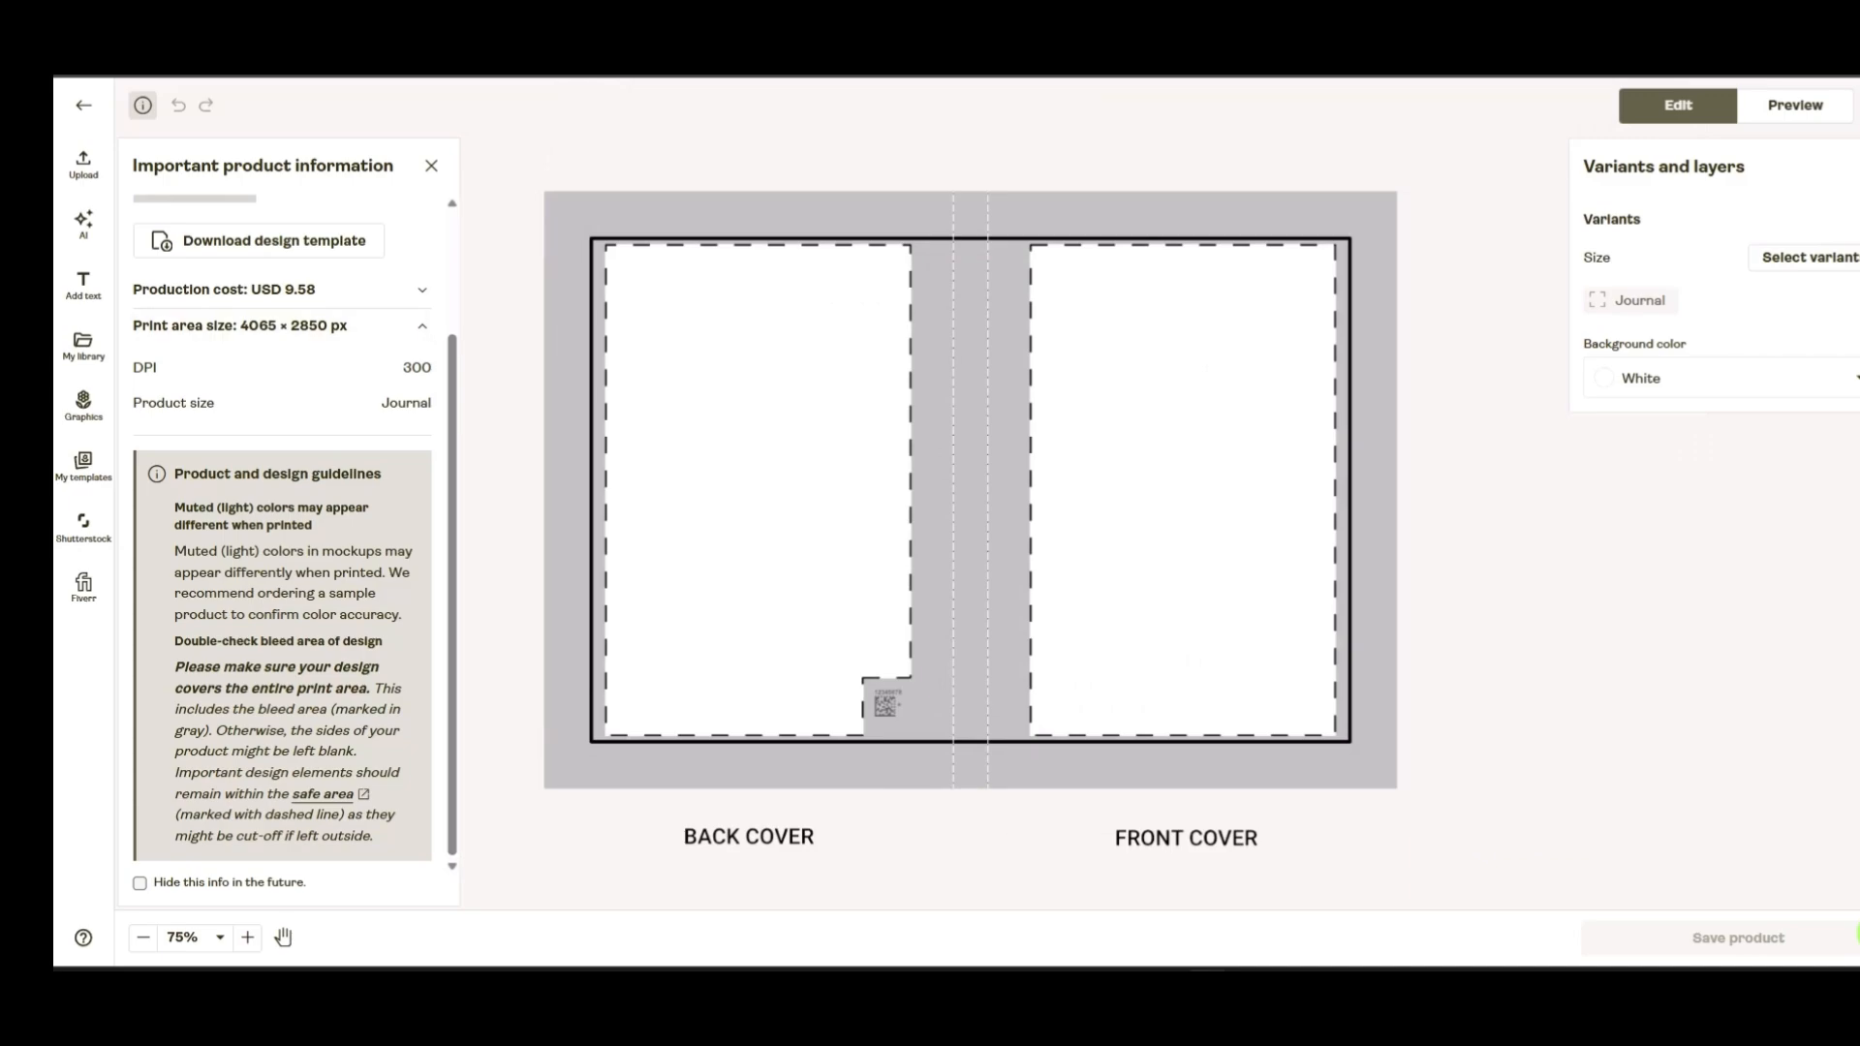
Switch to Canva and create a new custom-size design 4065 px wide and 2850 px high
left_click(358, 19)
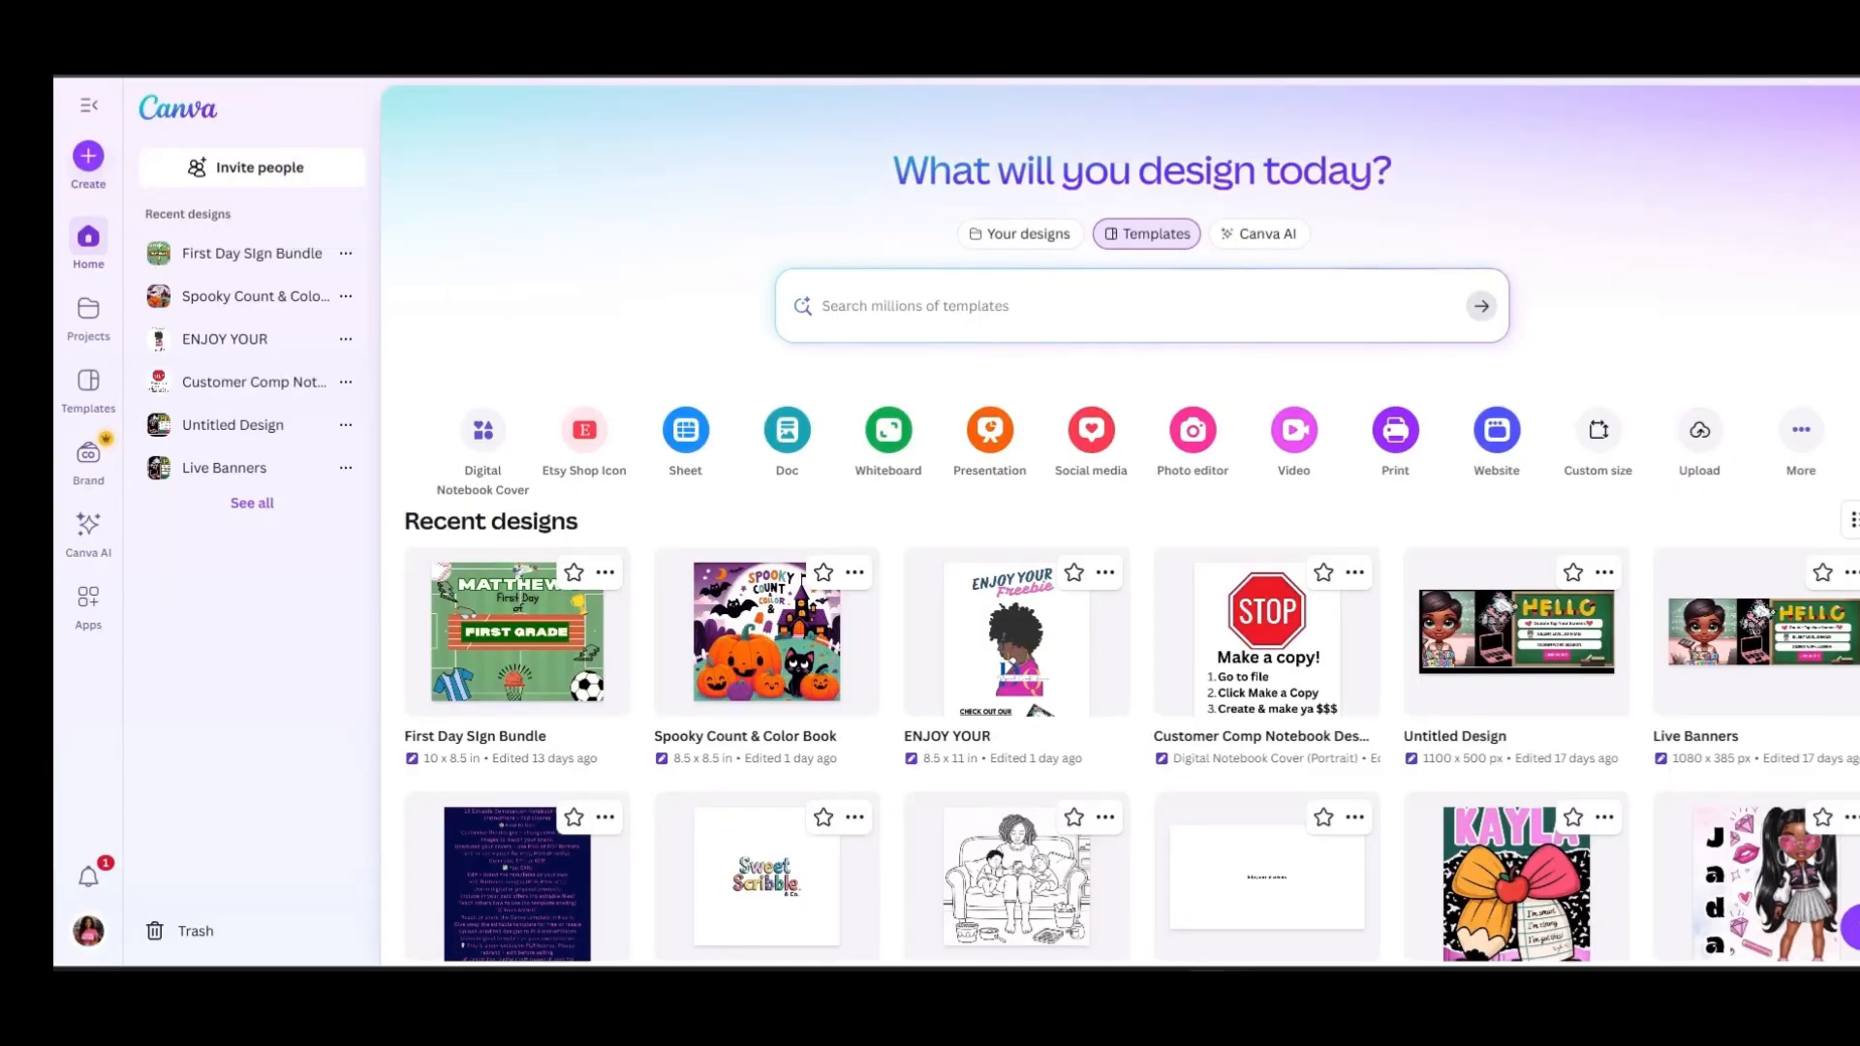
left_click(1801, 430)
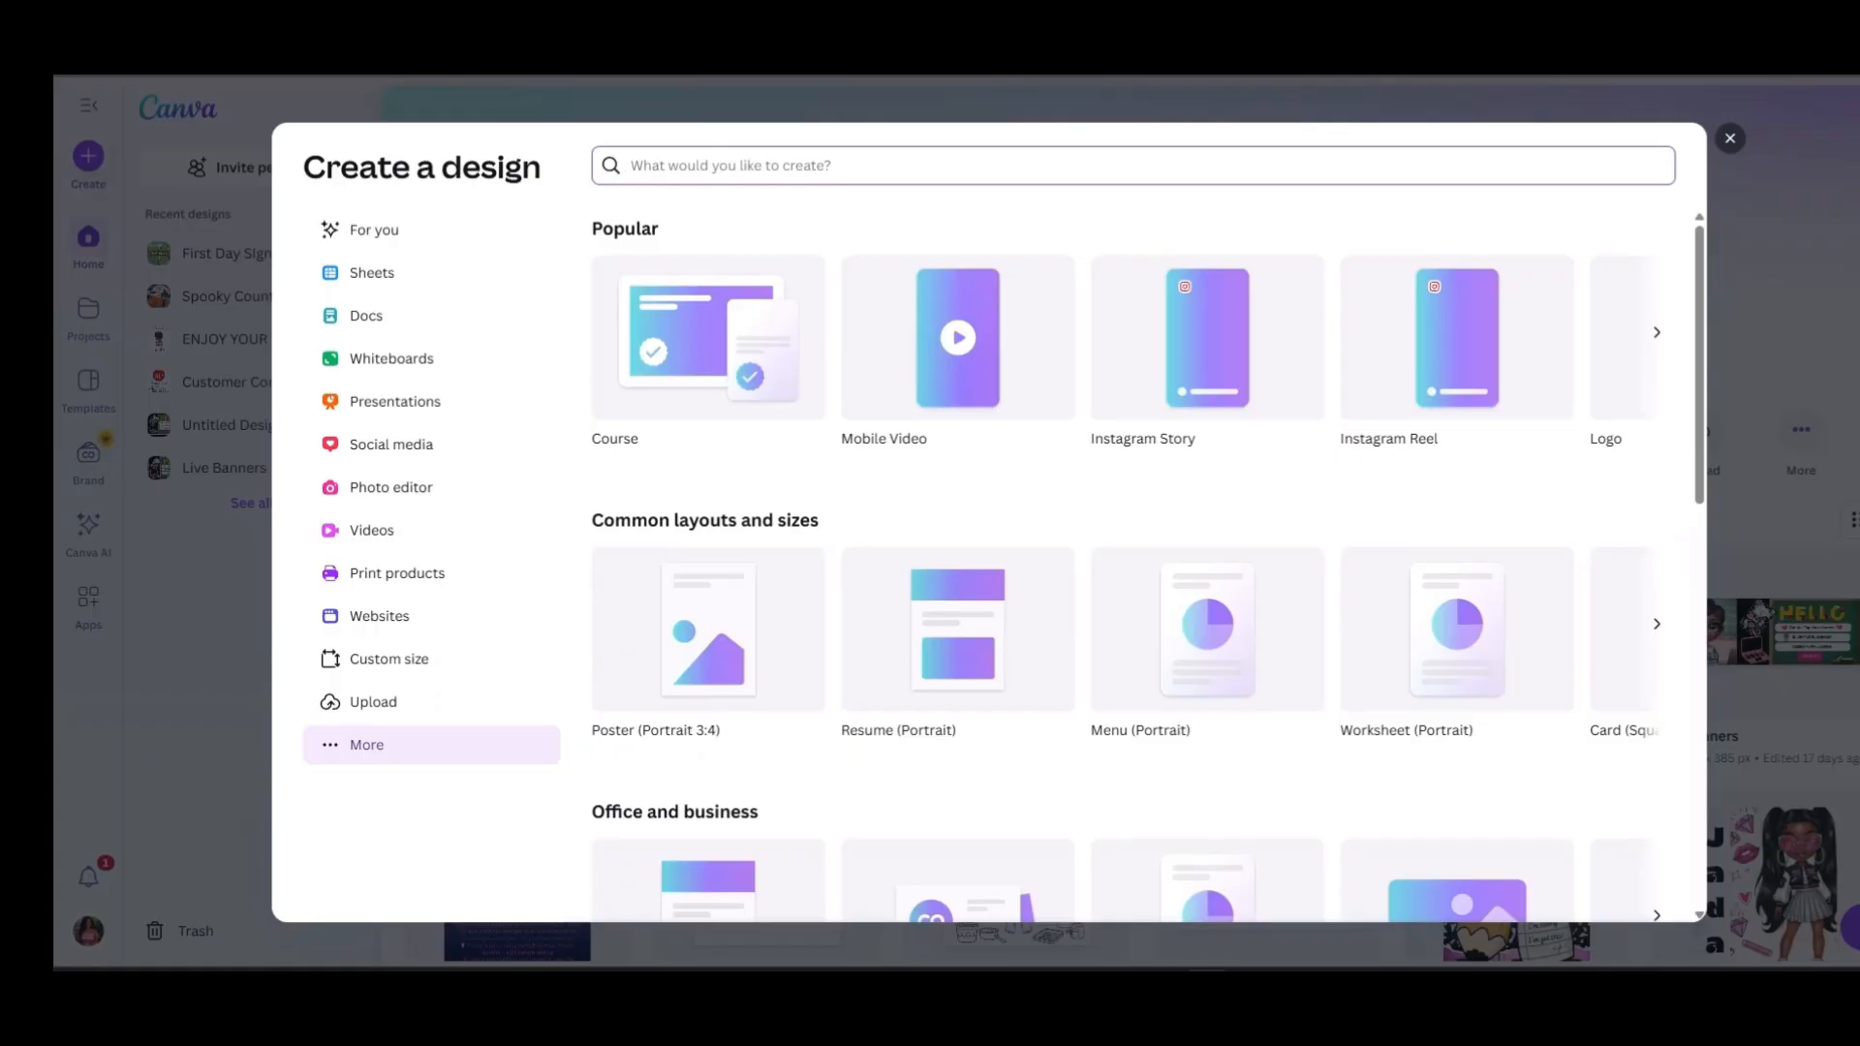
left_click(389, 660)
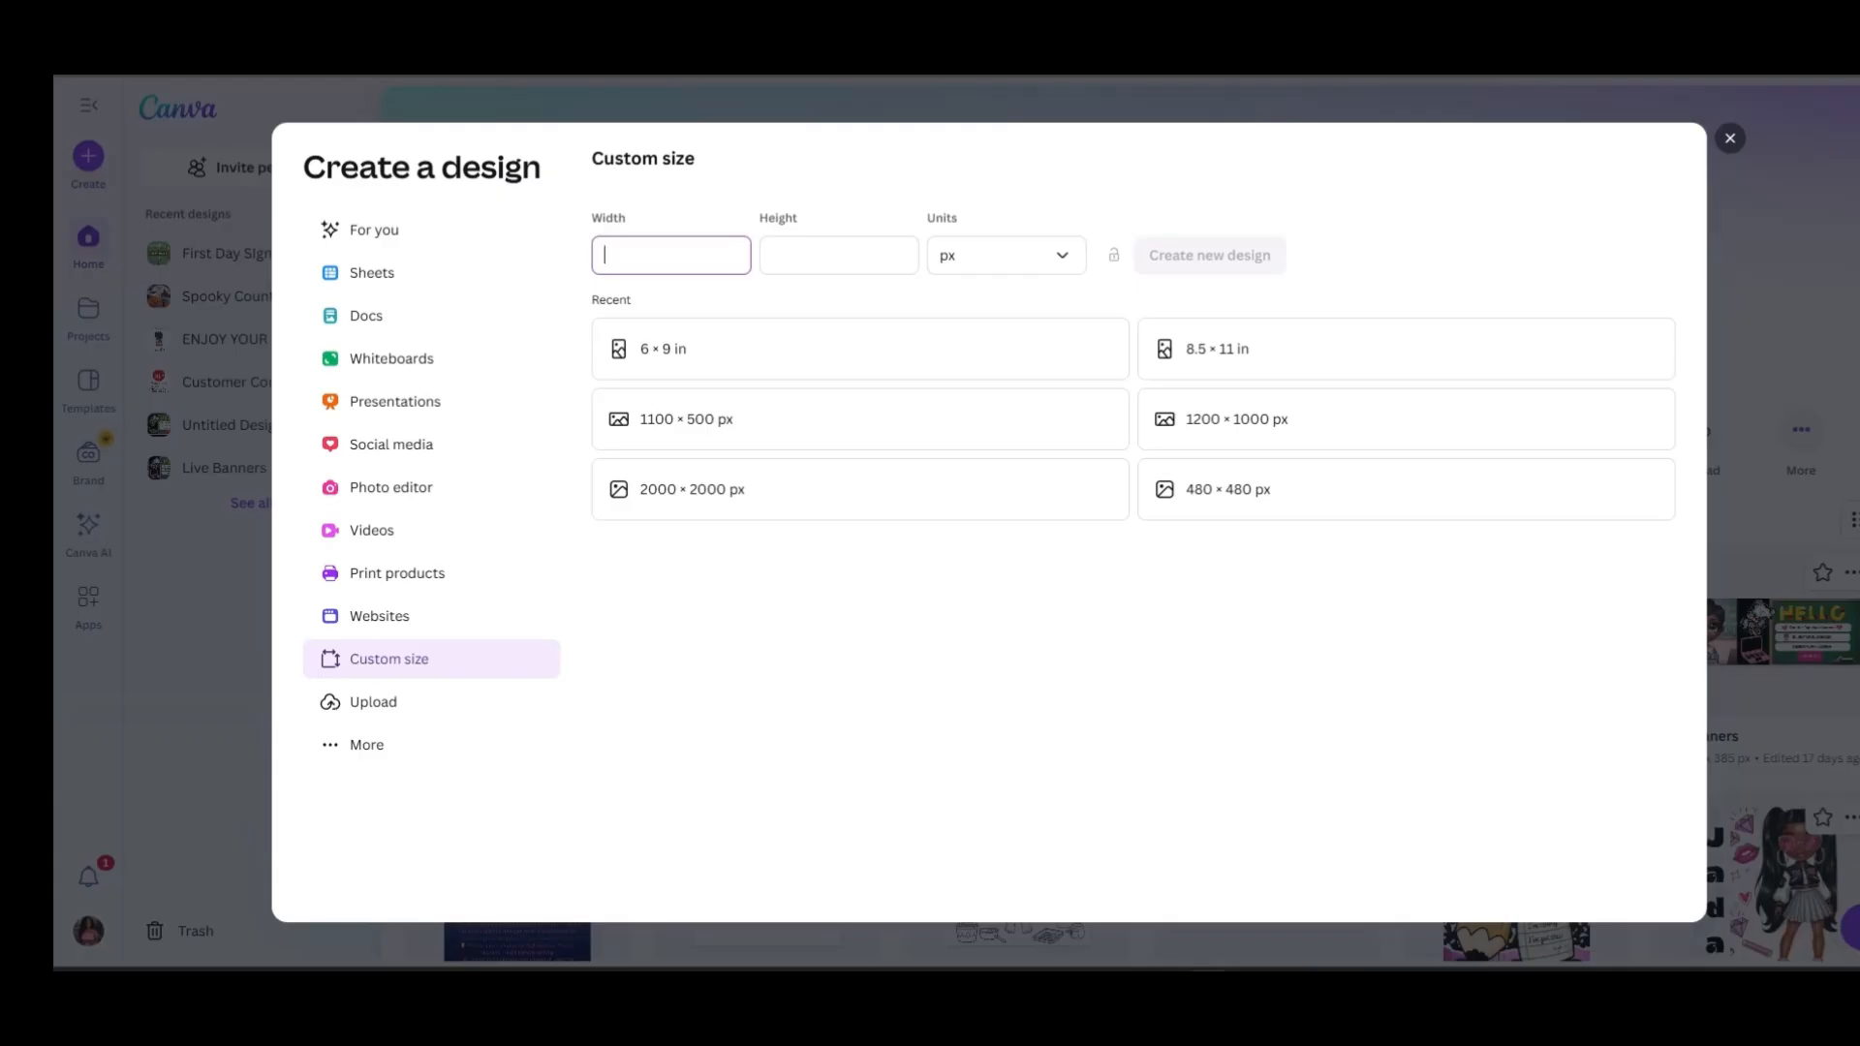
type("4065")
key("Tab")
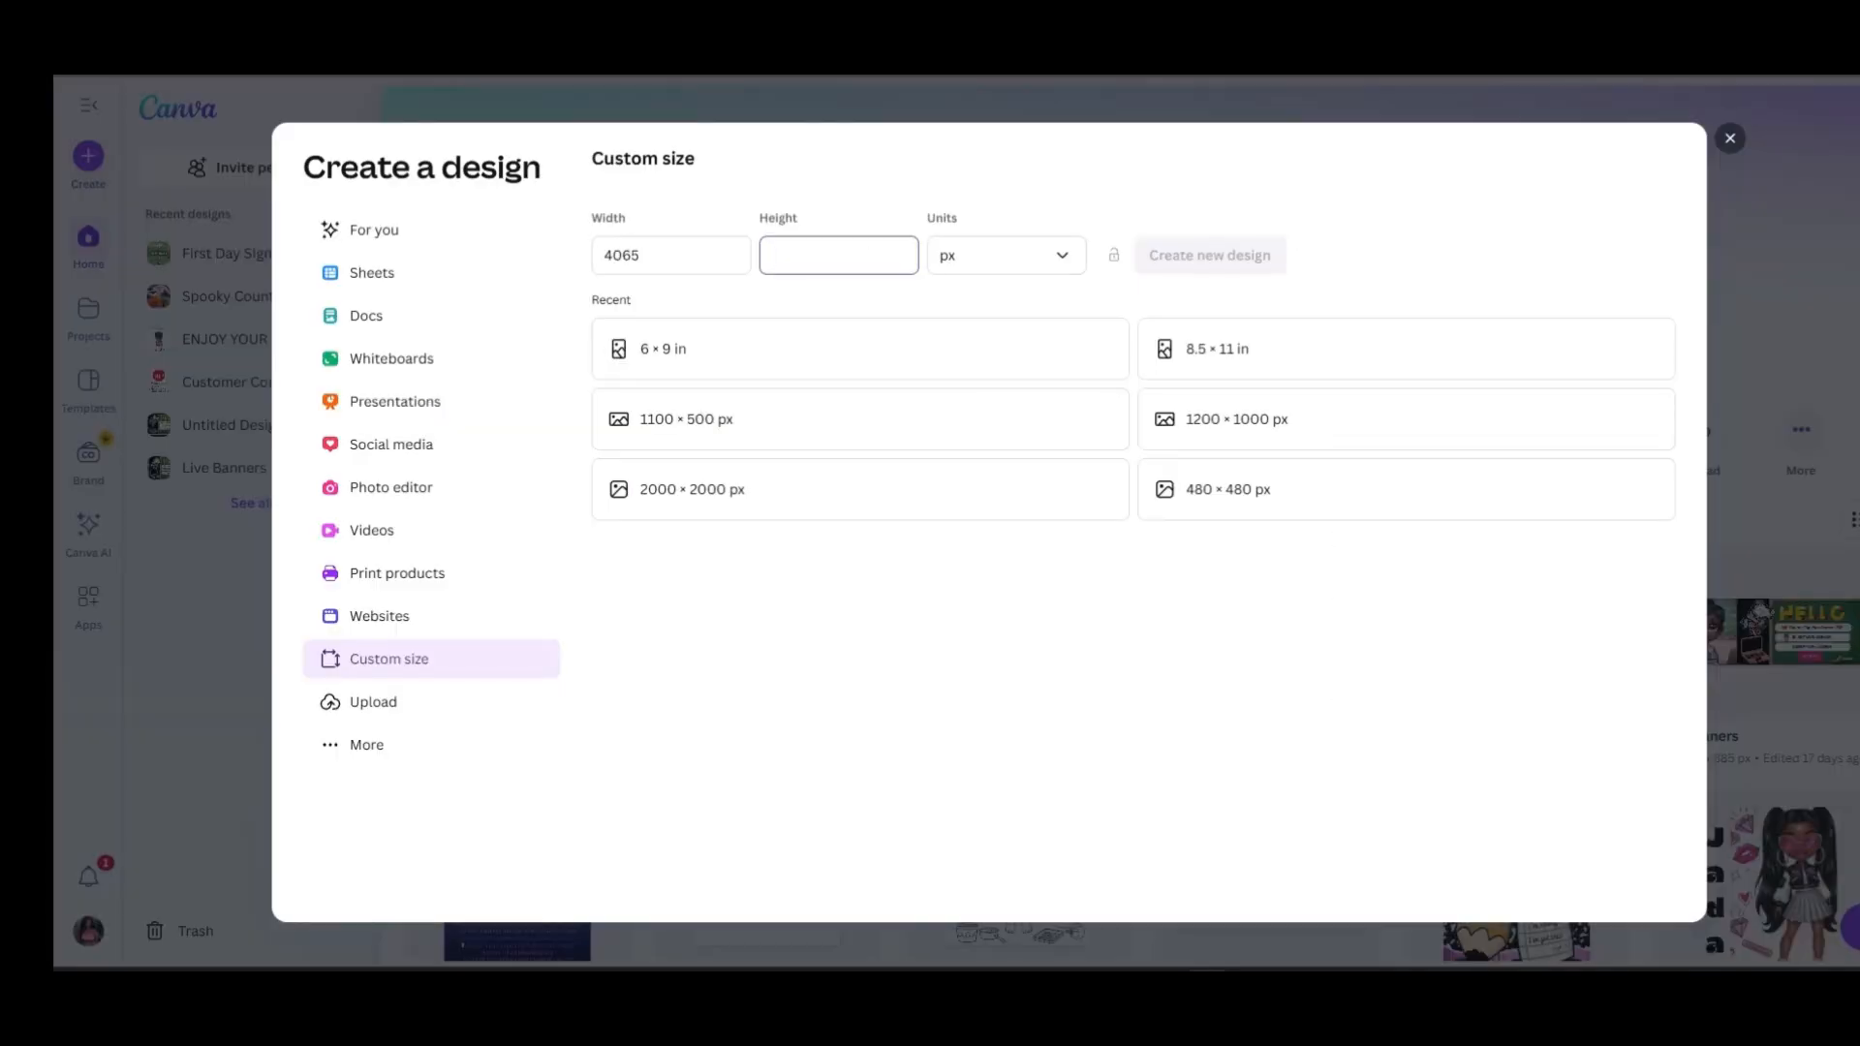
type("2850")
left_click(1114, 600)
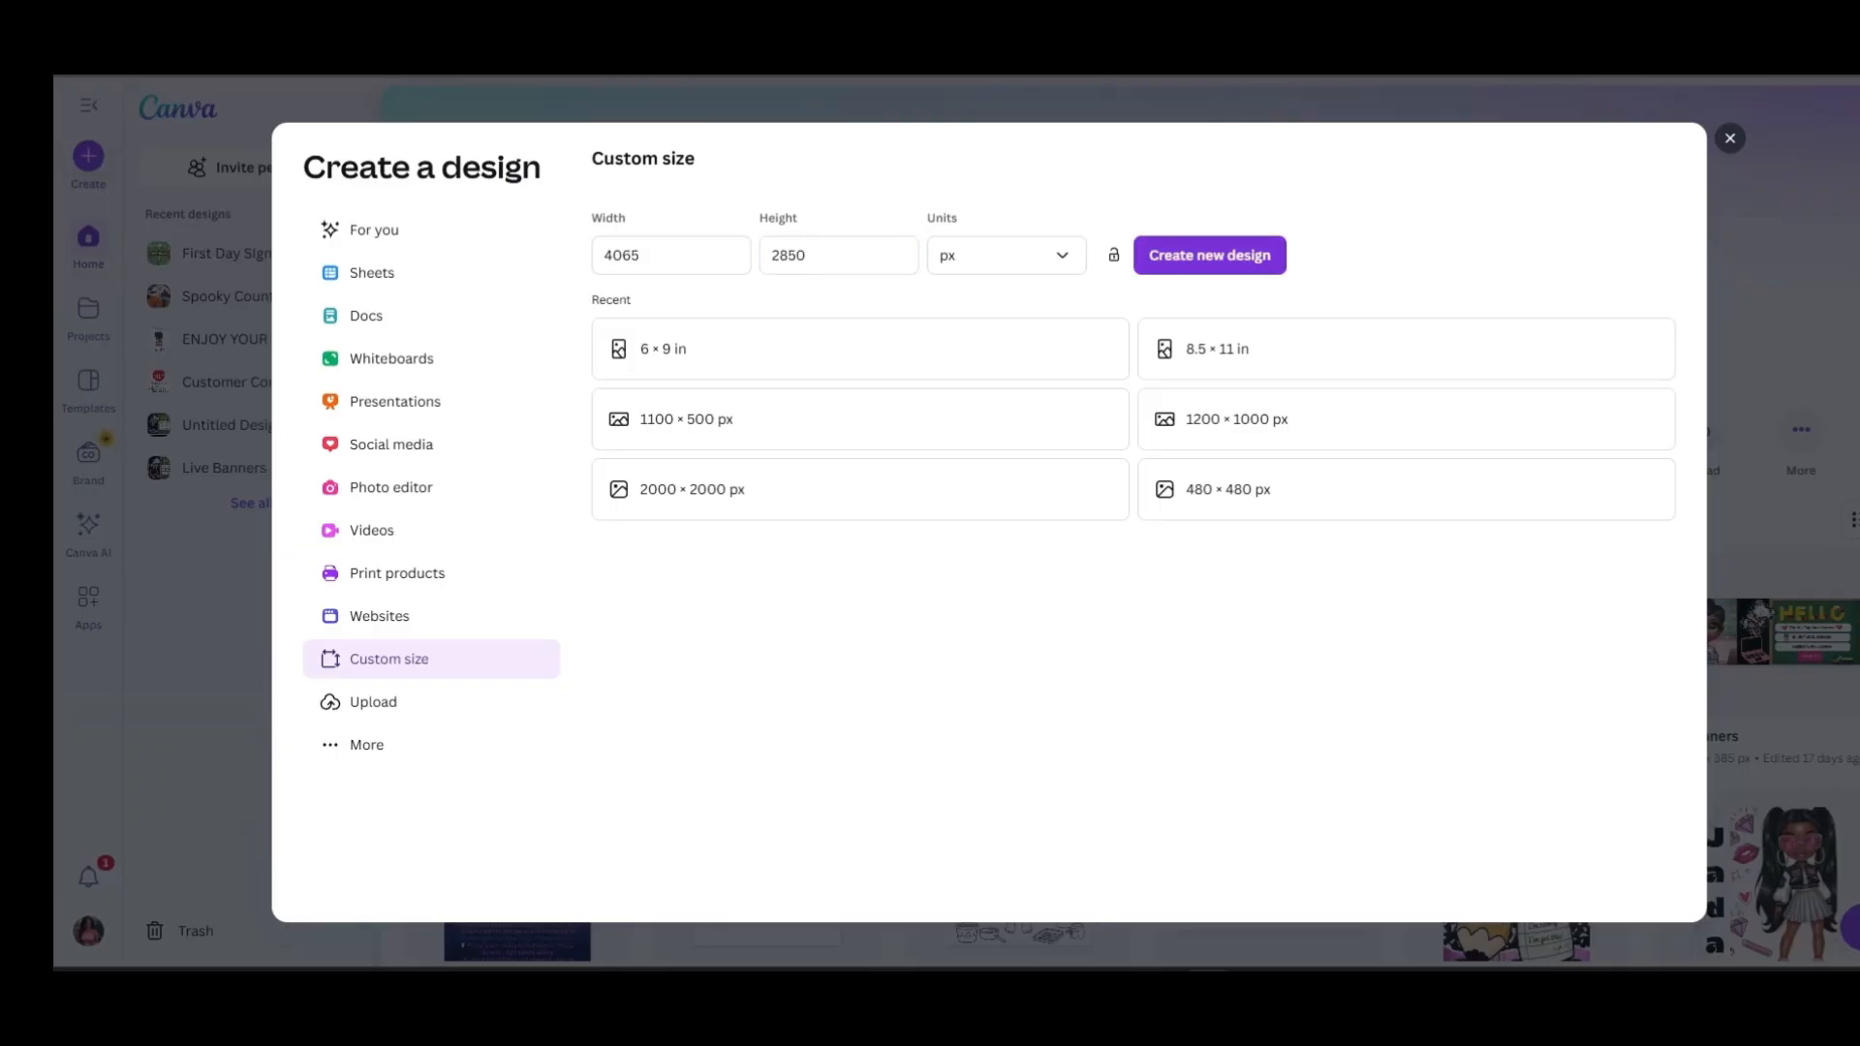
left_click(1209, 256)
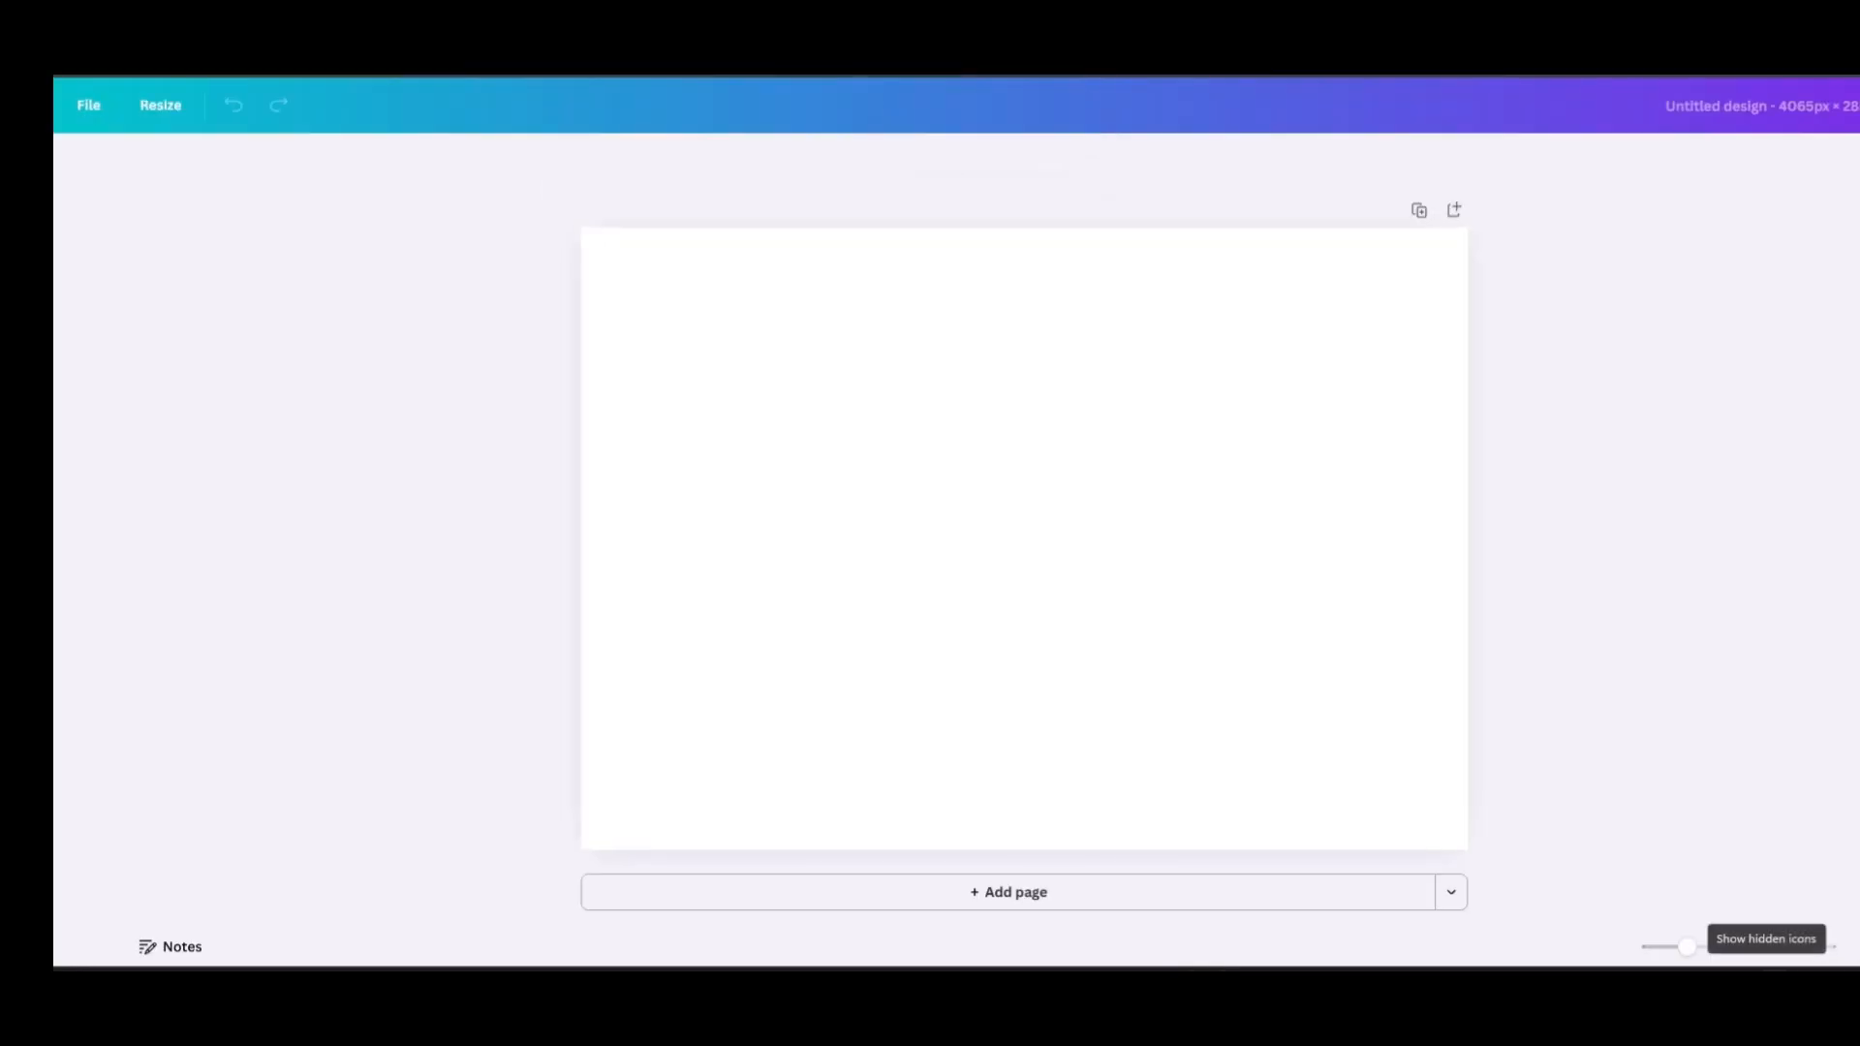
left_click(1769, 989)
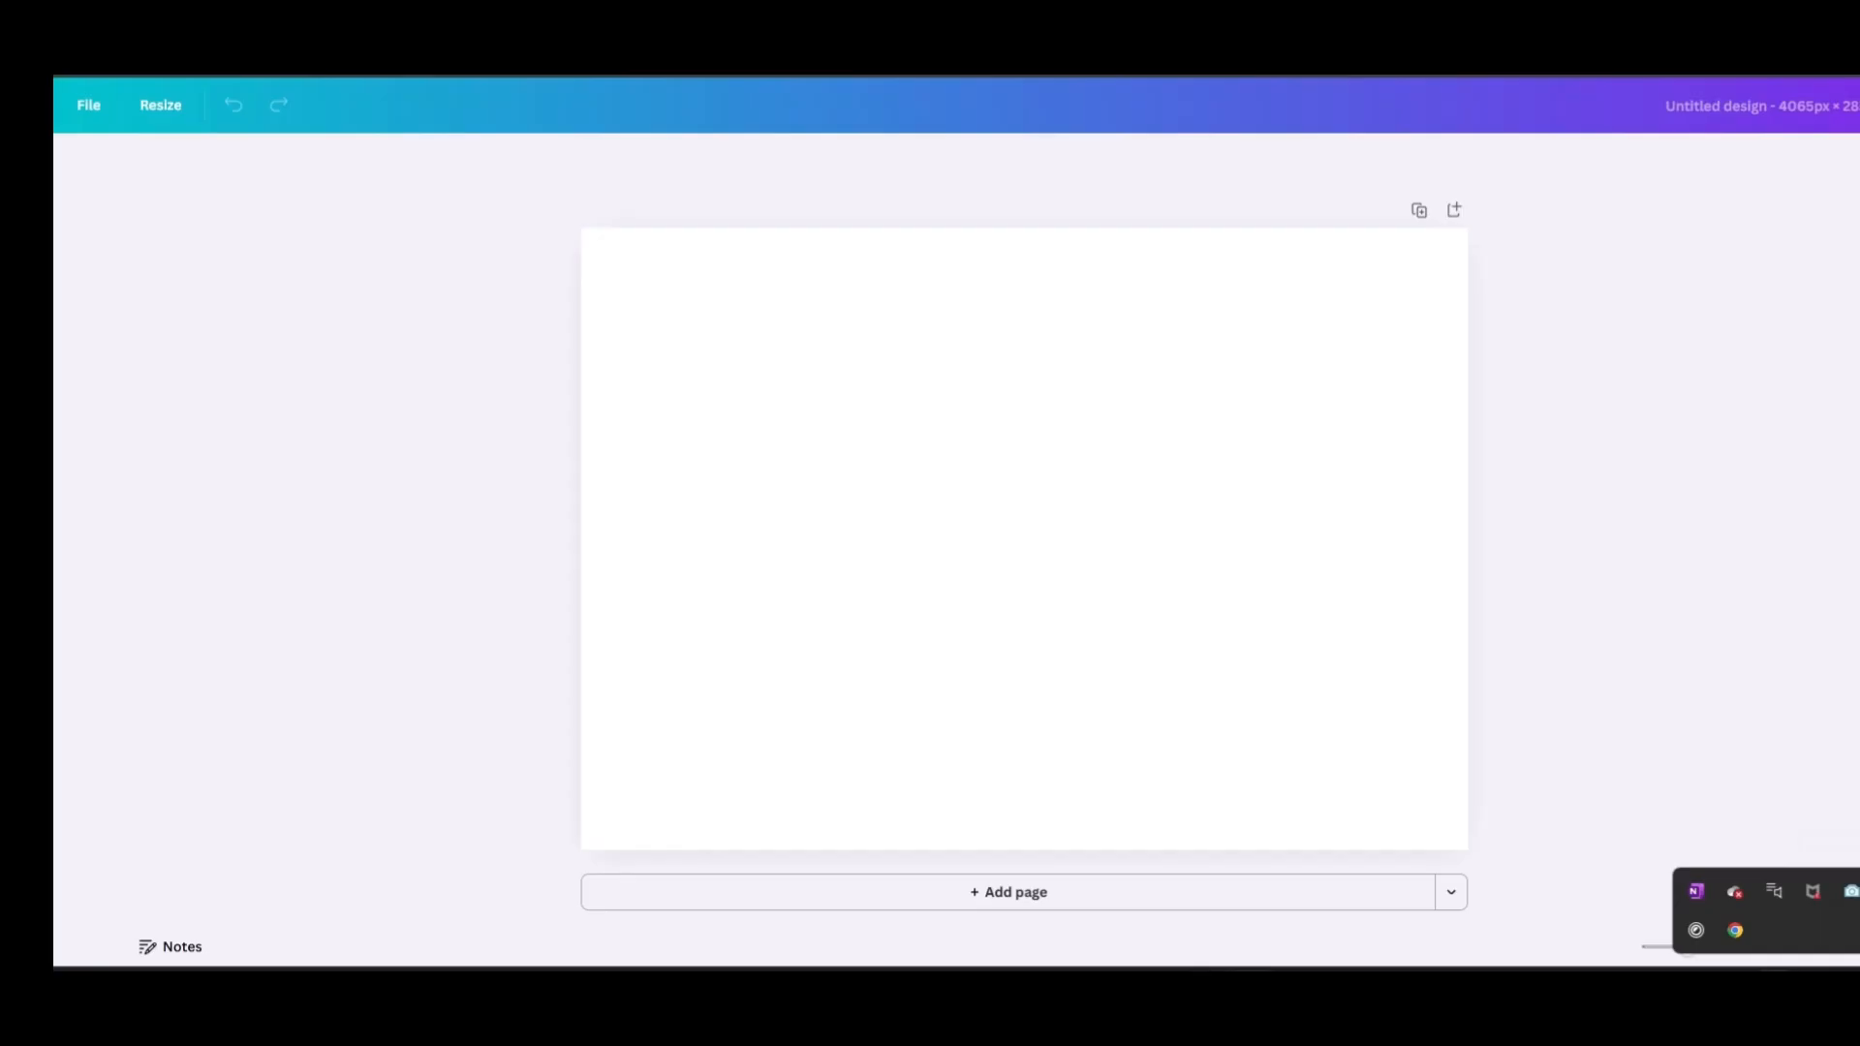
left_click(1851, 891)
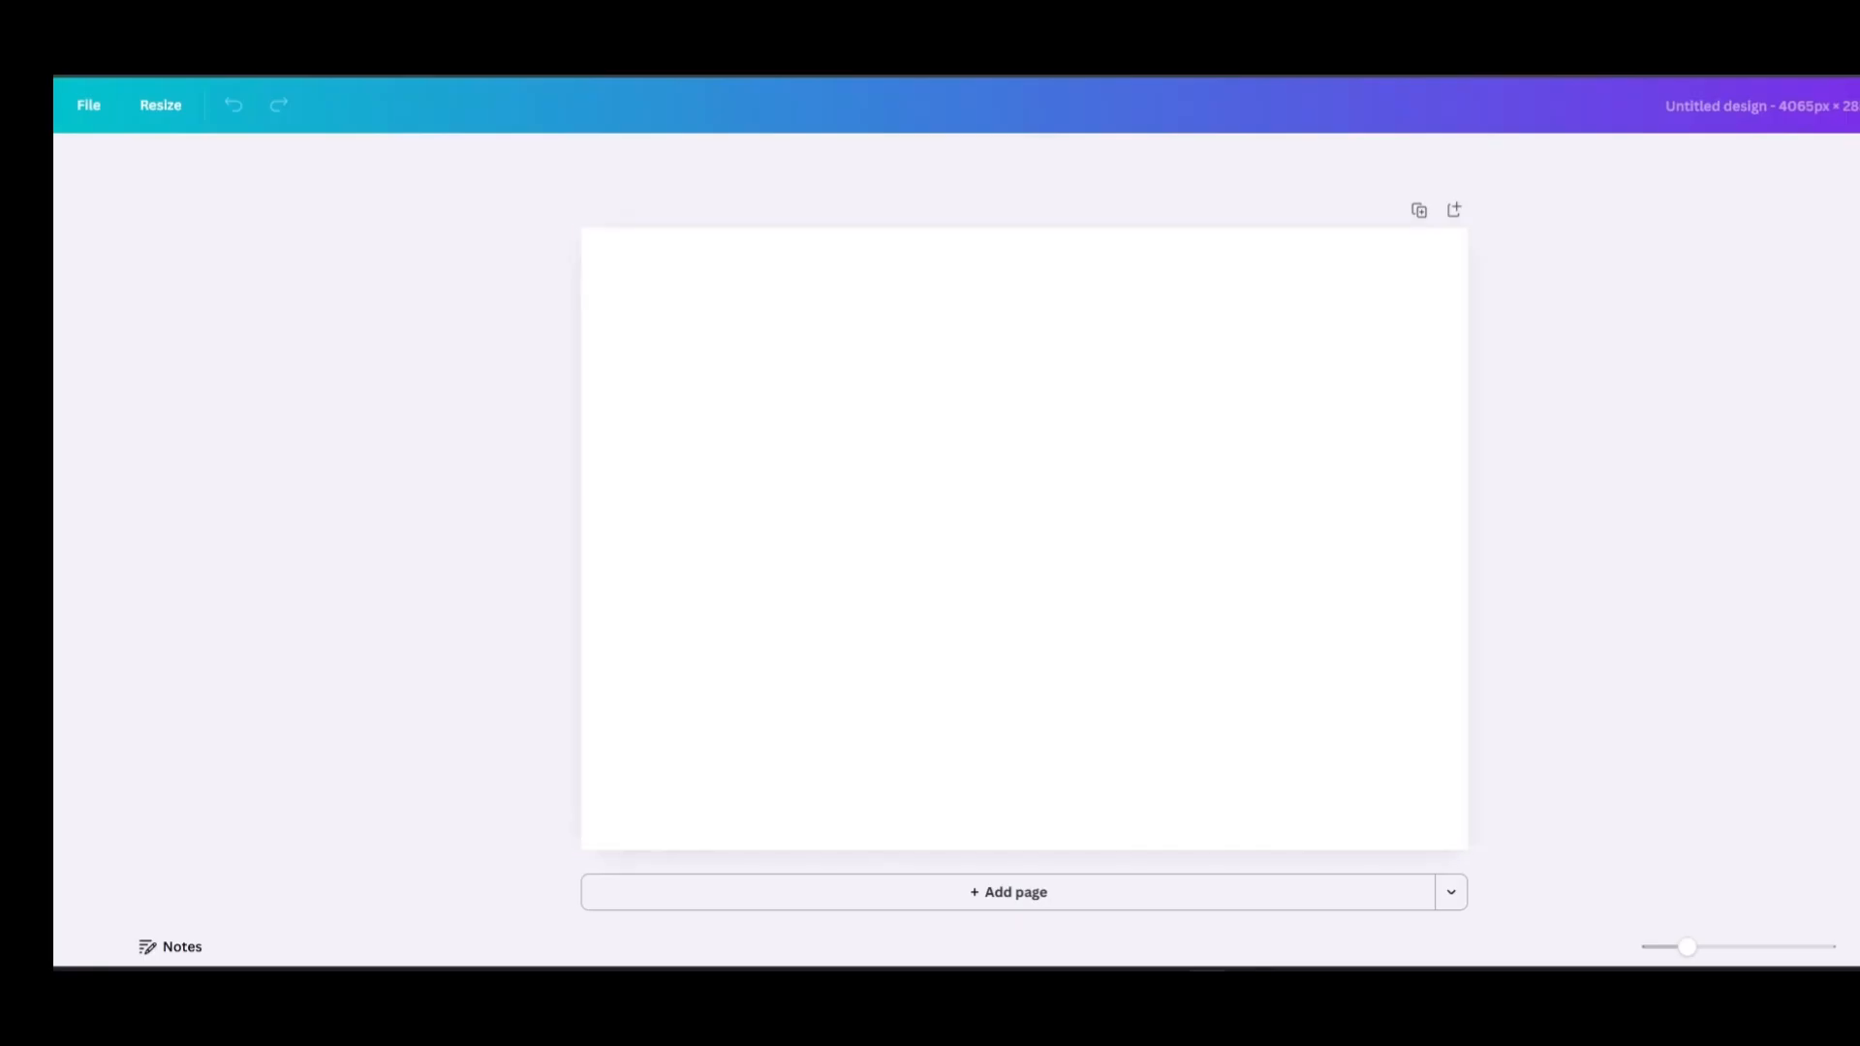
Switch to the Etsy search results for journals and filter them to Star Seller shops
key("ctrl+t")
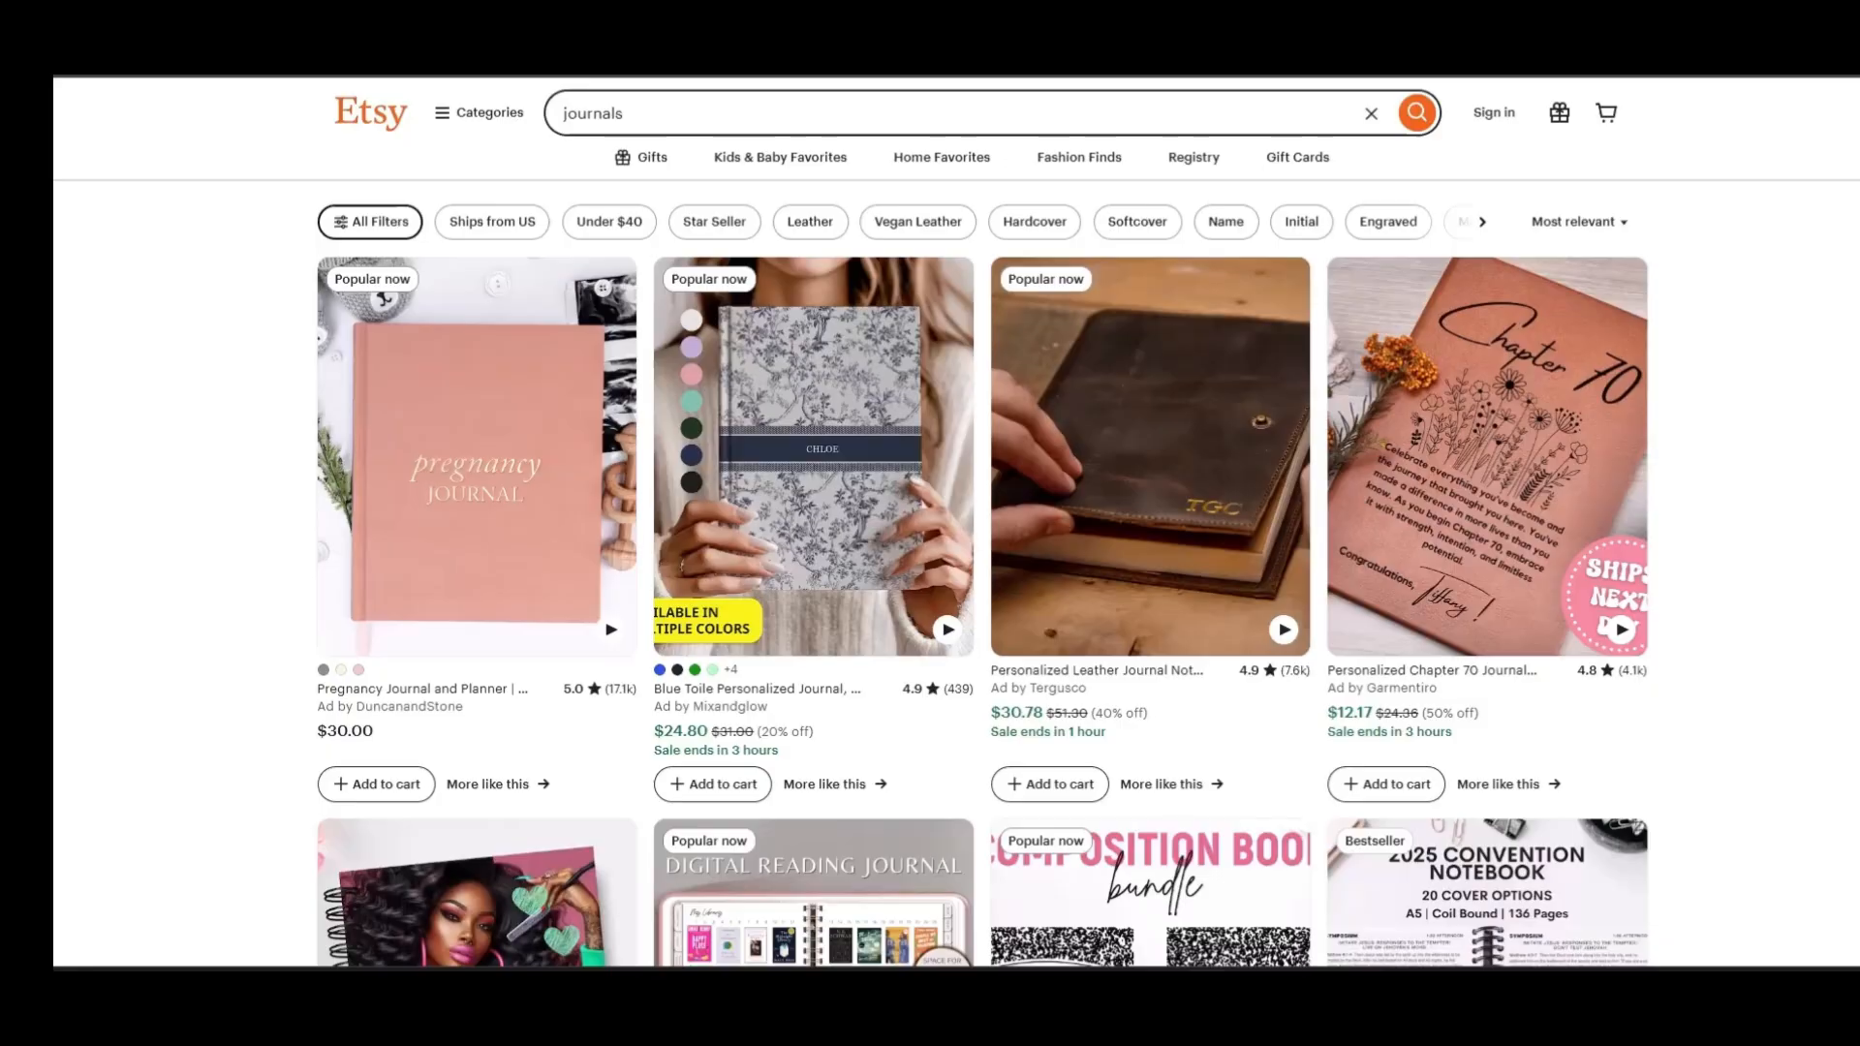
left_click(370, 222)
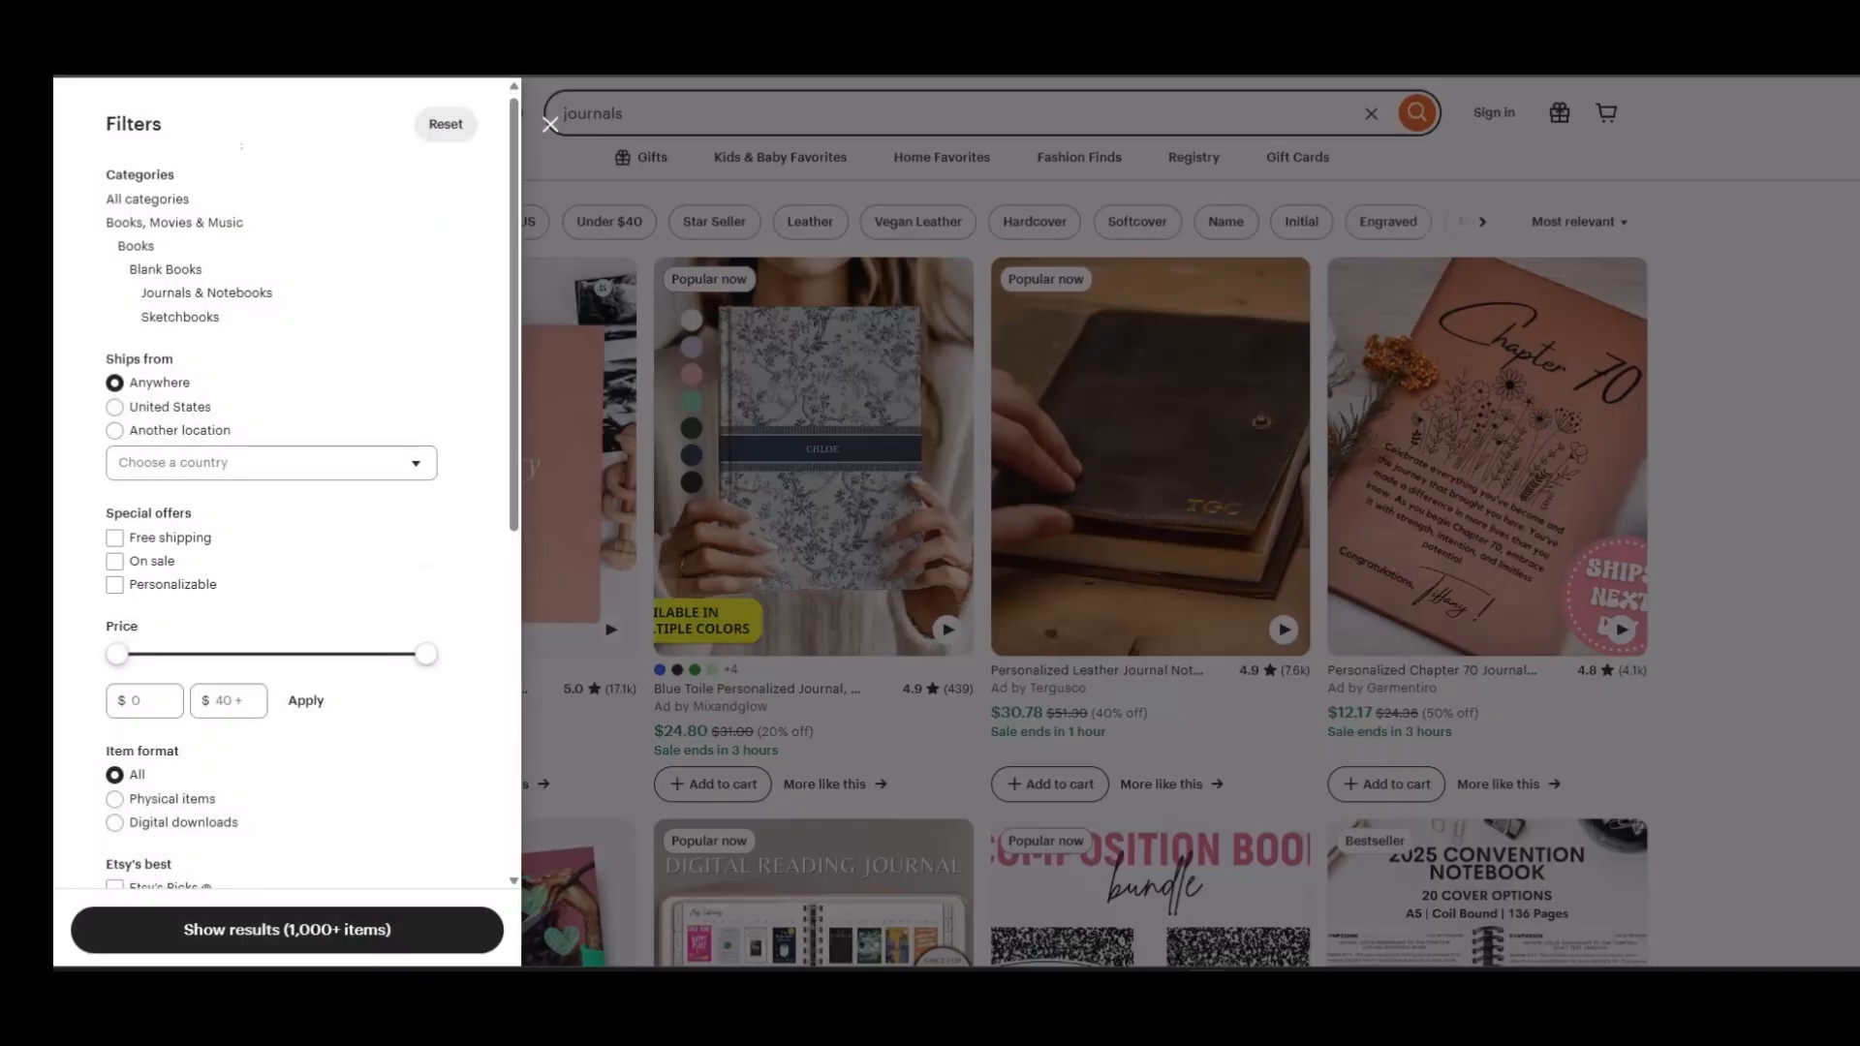
scroll(287, 484, "down", 7)
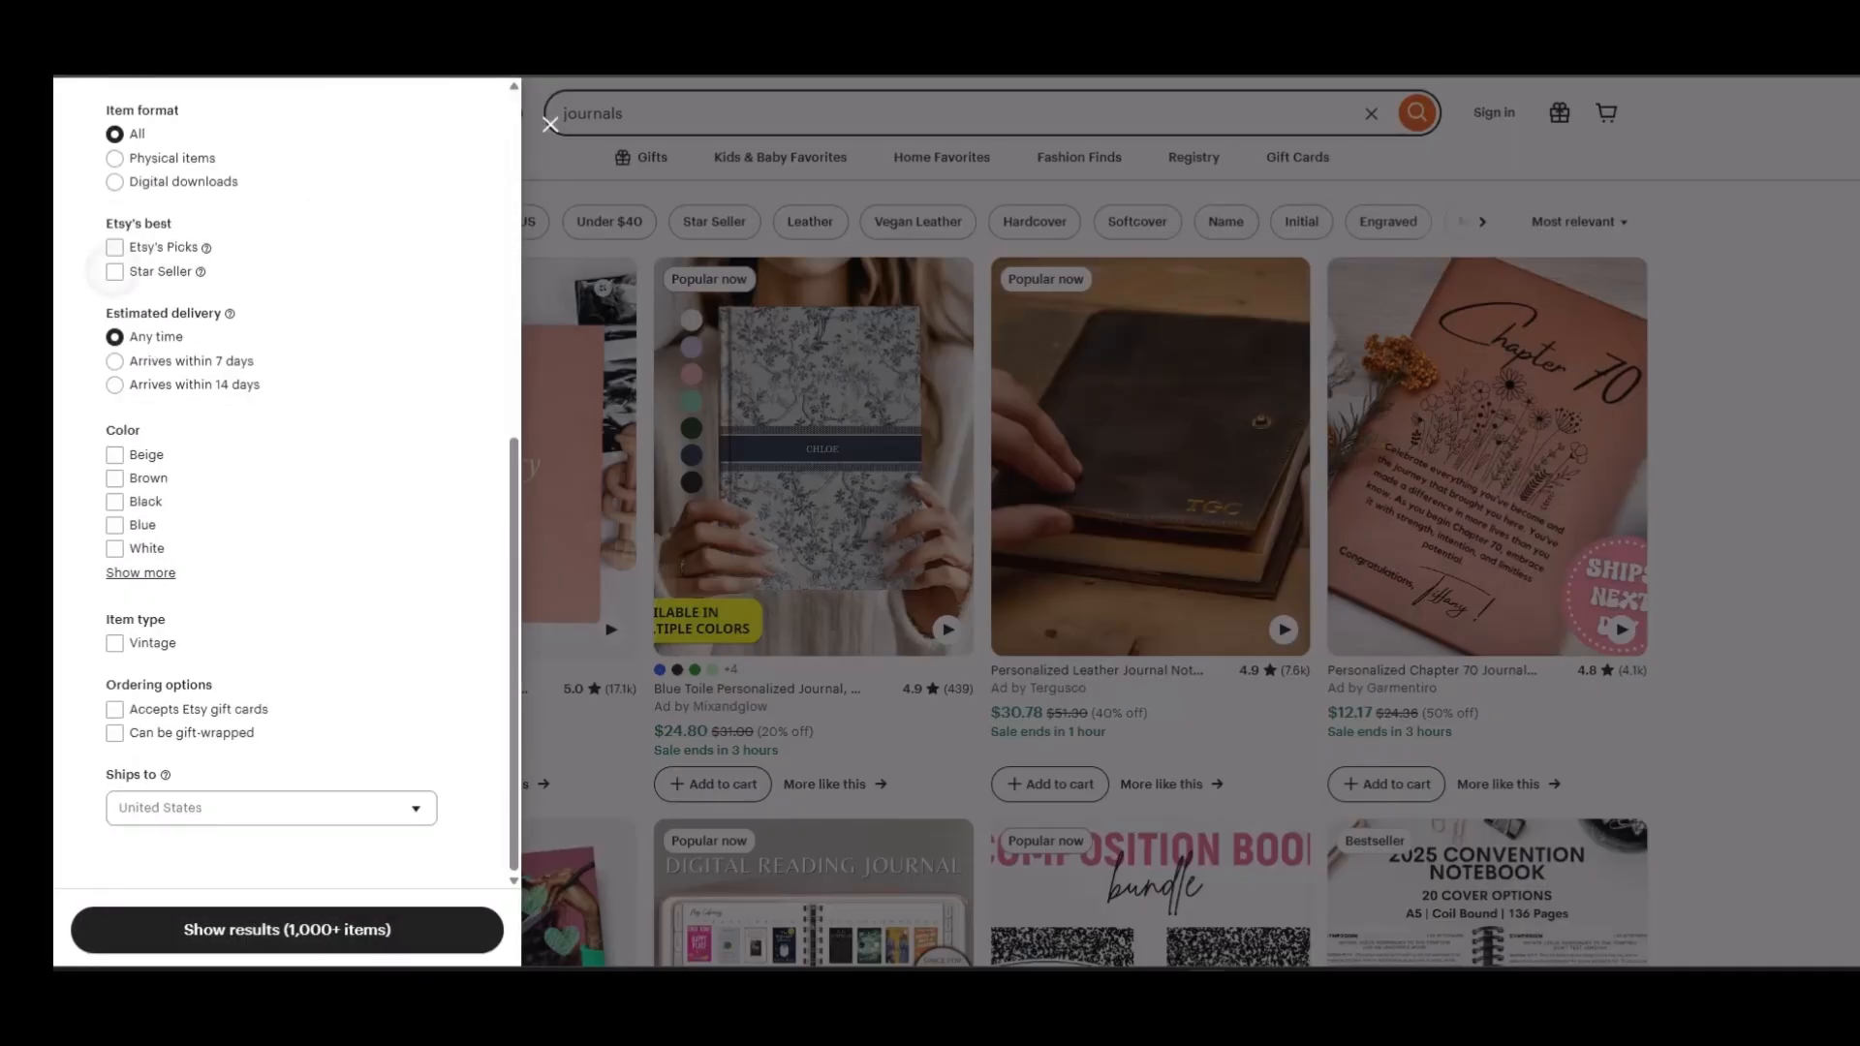
left_click(115, 271)
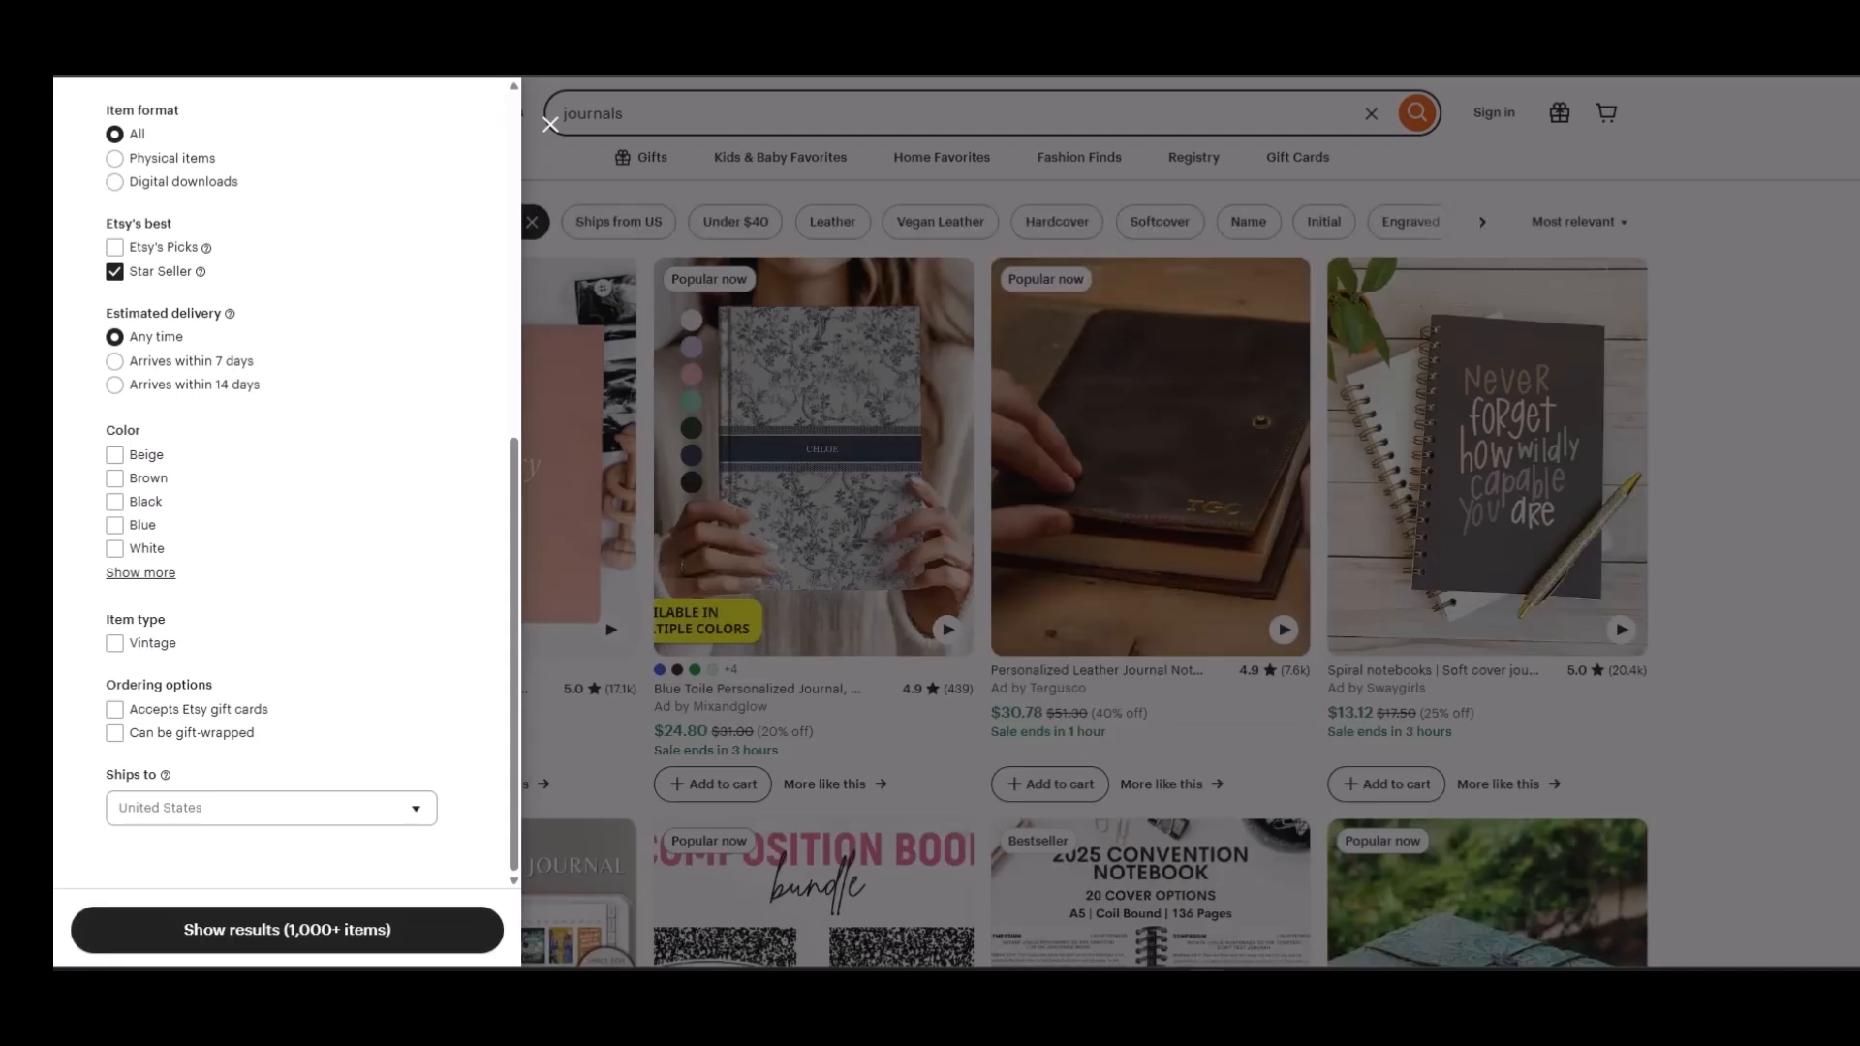
left_click(404, 930)
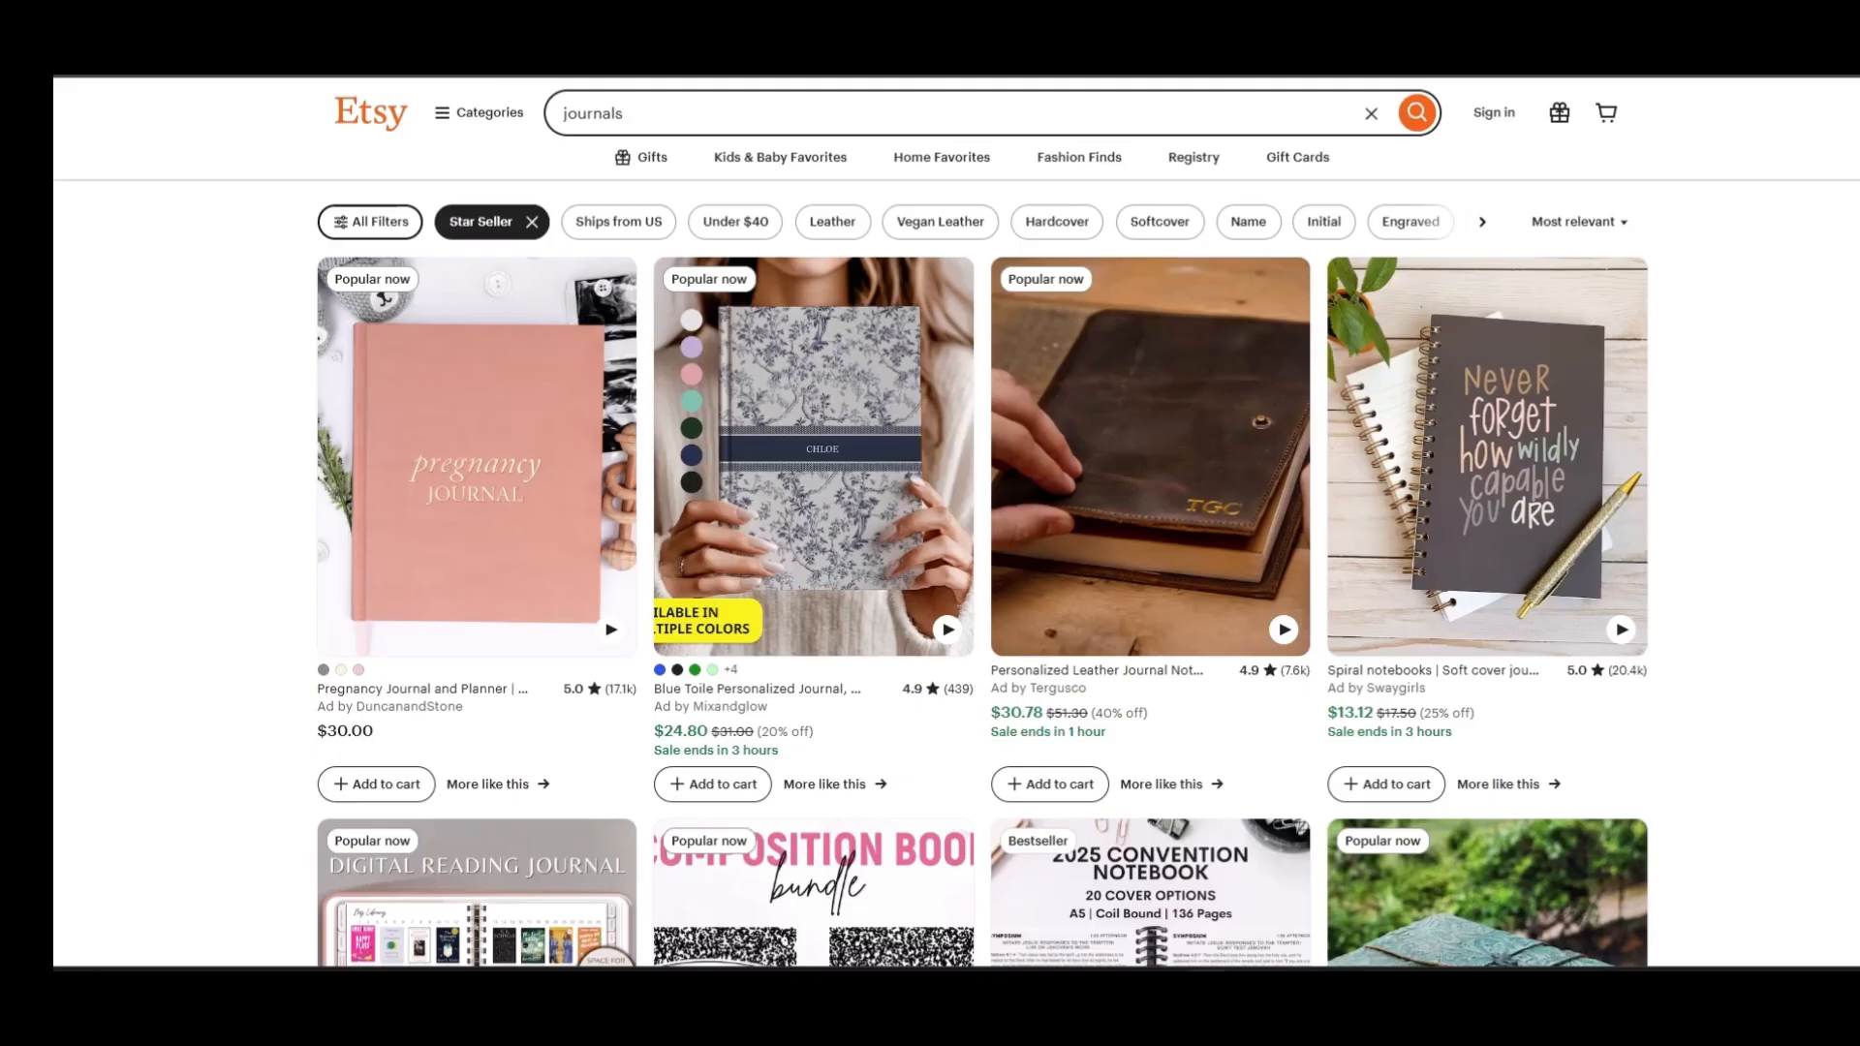
Change the filter parameter in the Etsy search address to is_best_seller=true and load the results
key("ctrl+l")
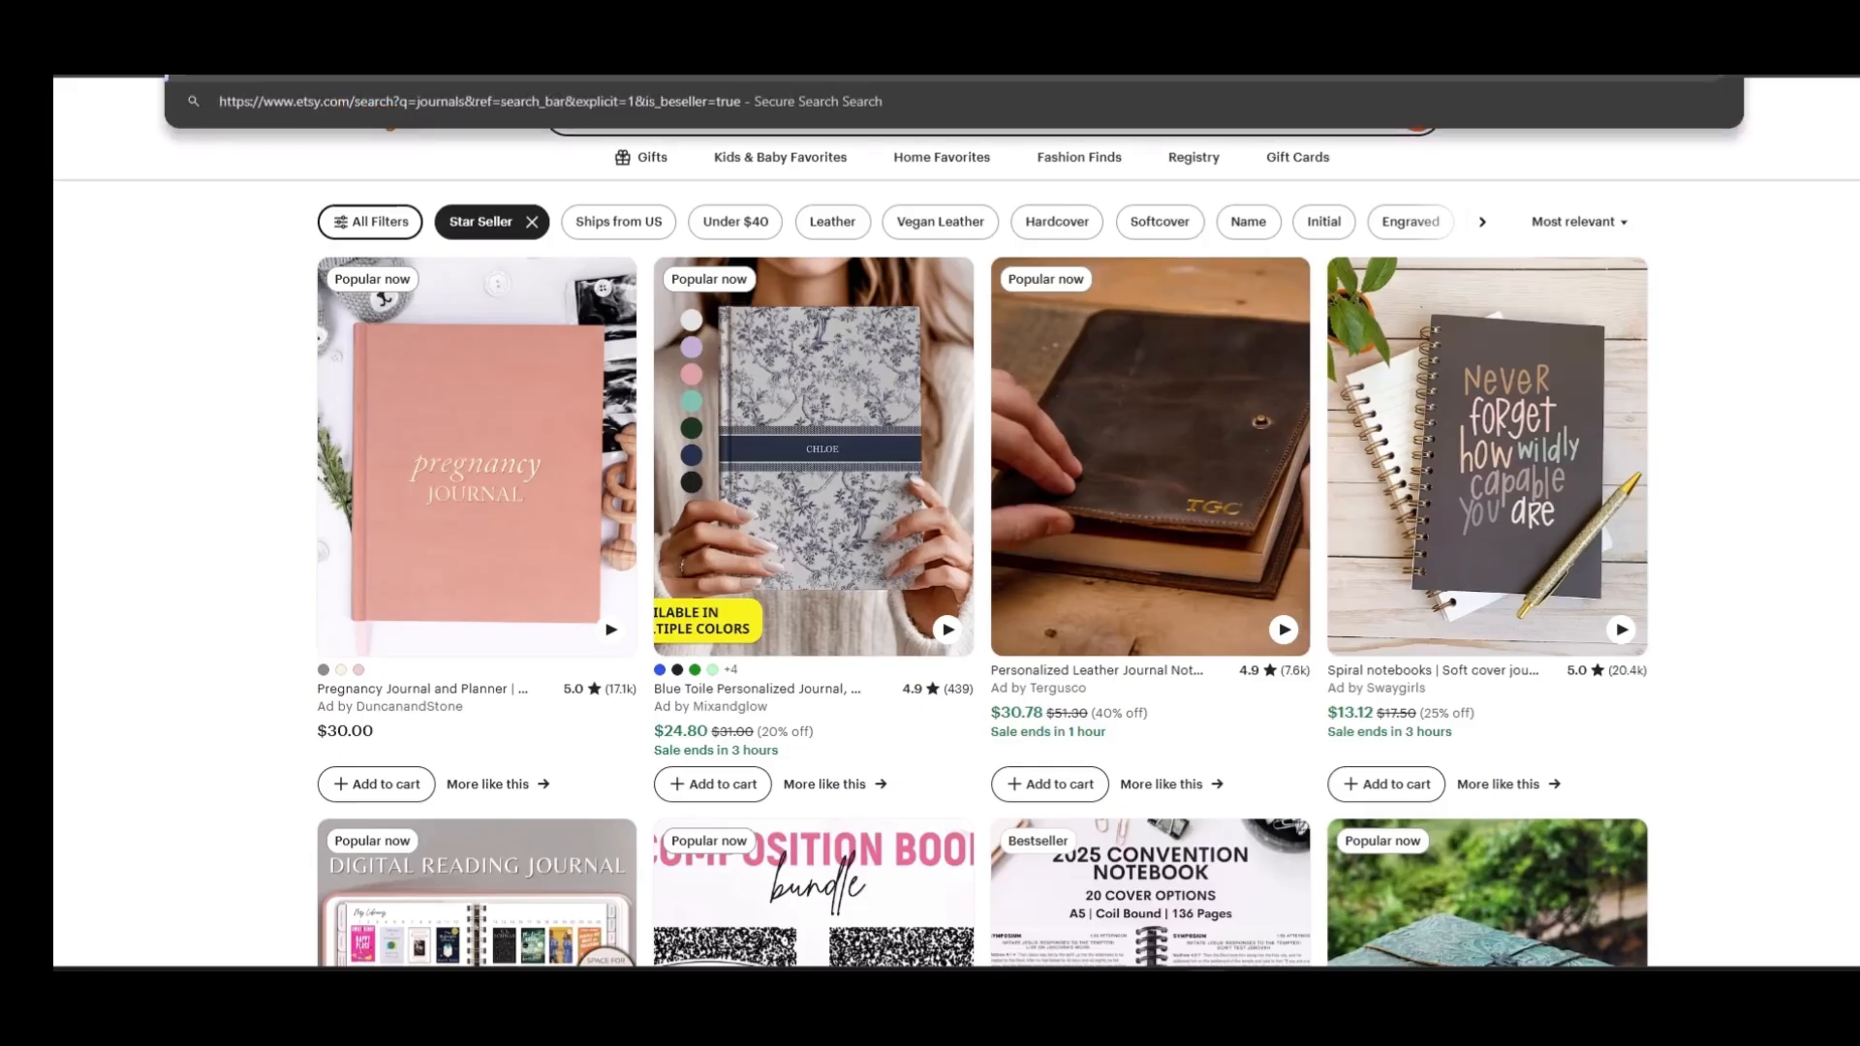
type("st_")
key("Return")
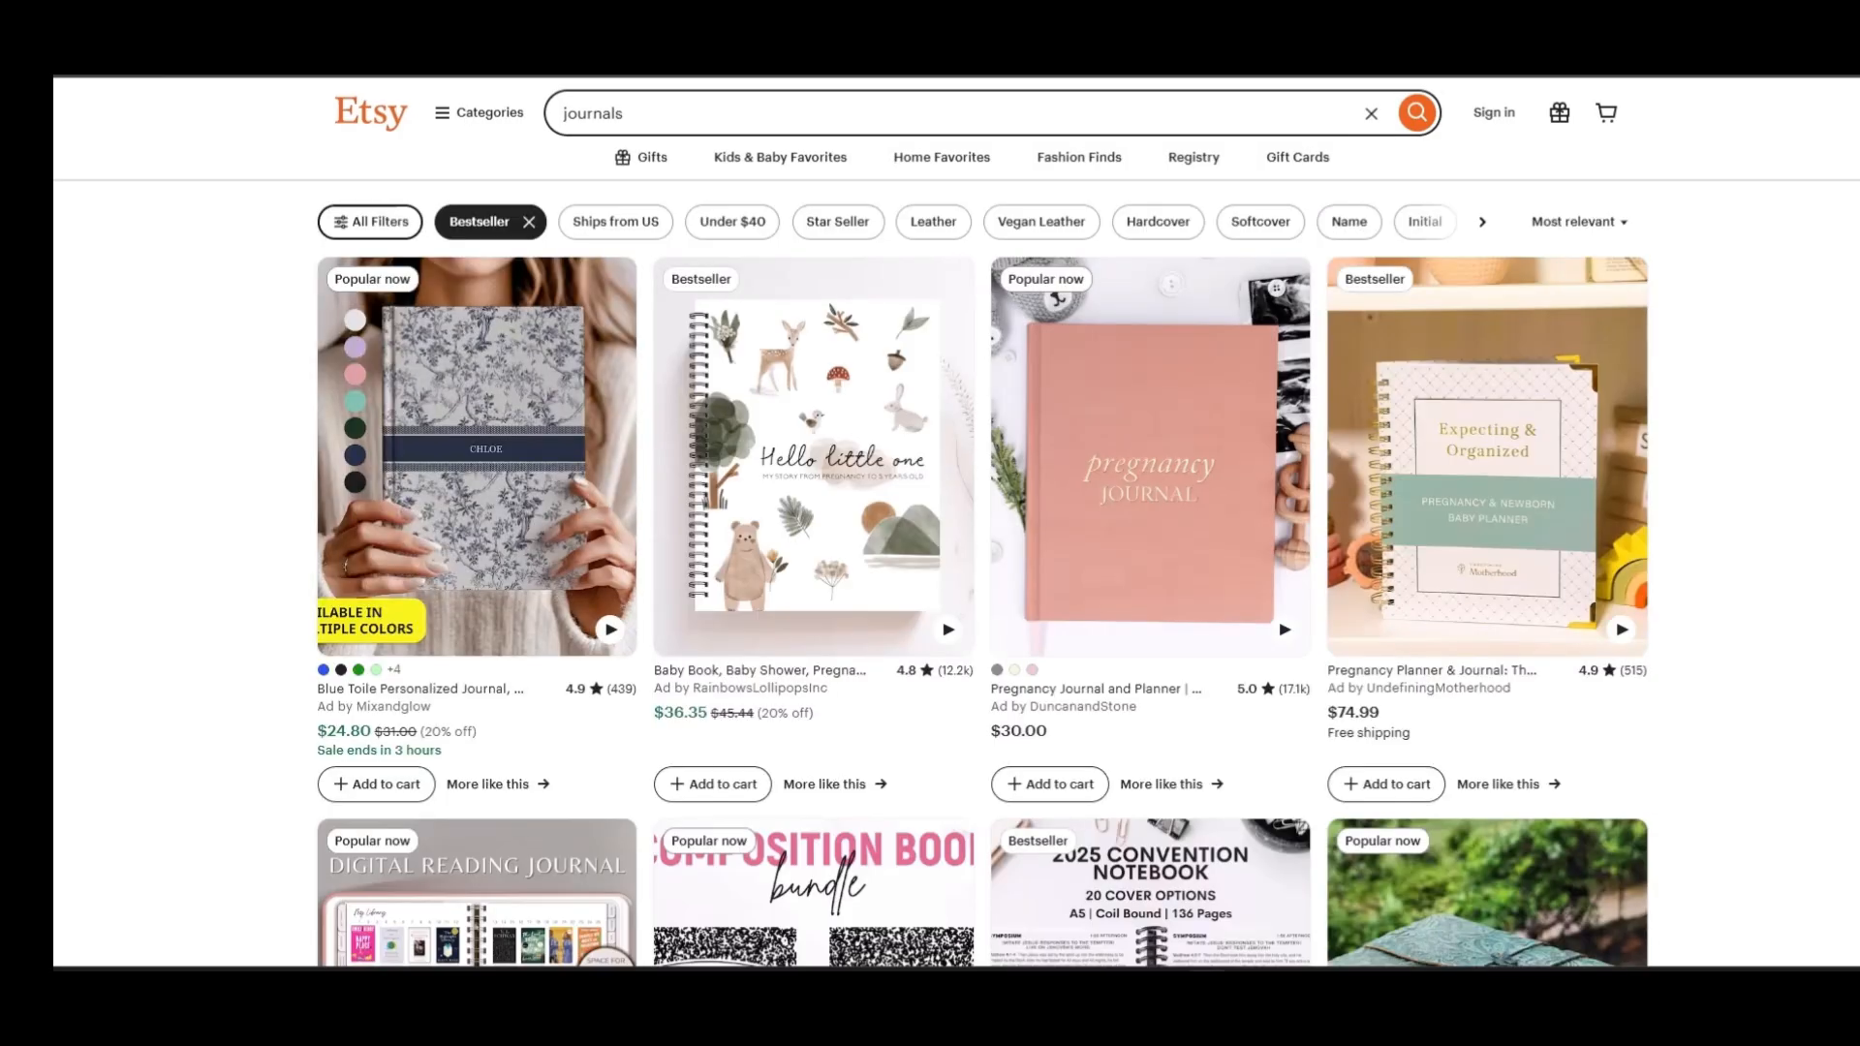
Browse the bestselling journals on Etsy and open the Blue Toile Personalized Journal listing
scroll(956, 522, "down", 1)
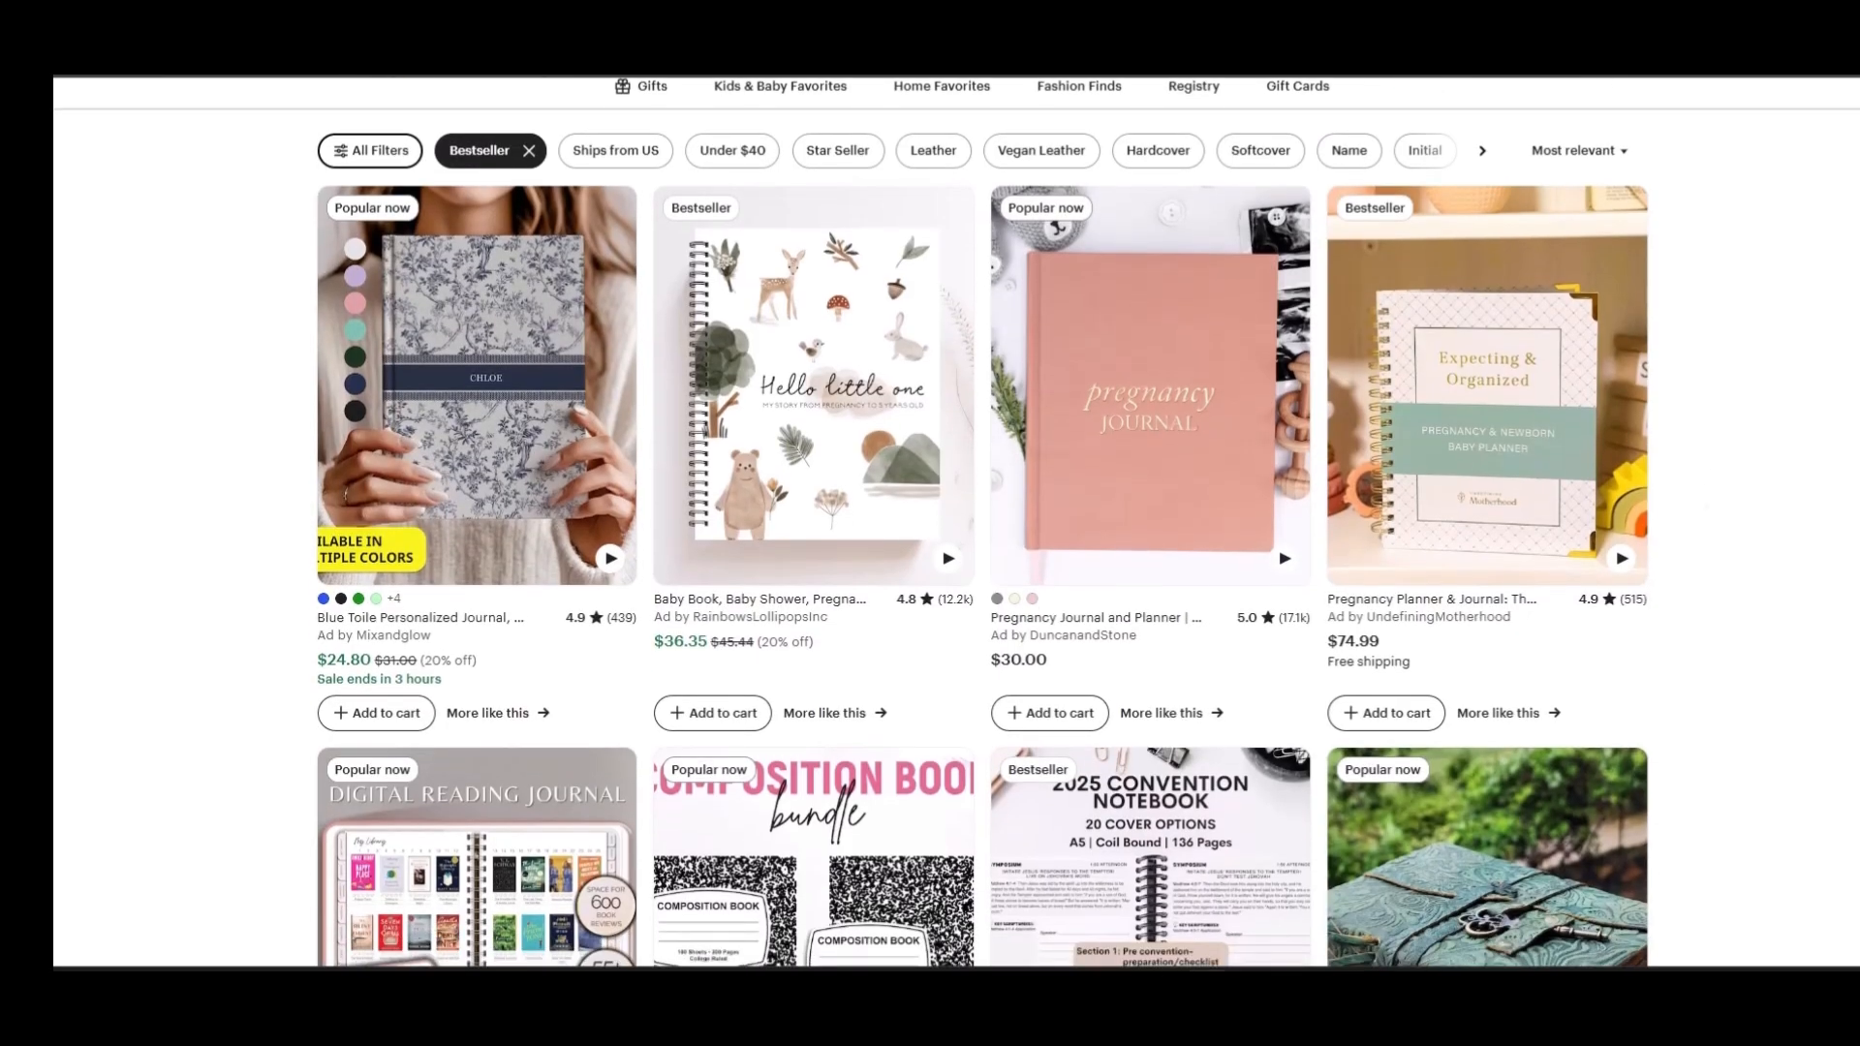
scroll(956, 521, "up", 1)
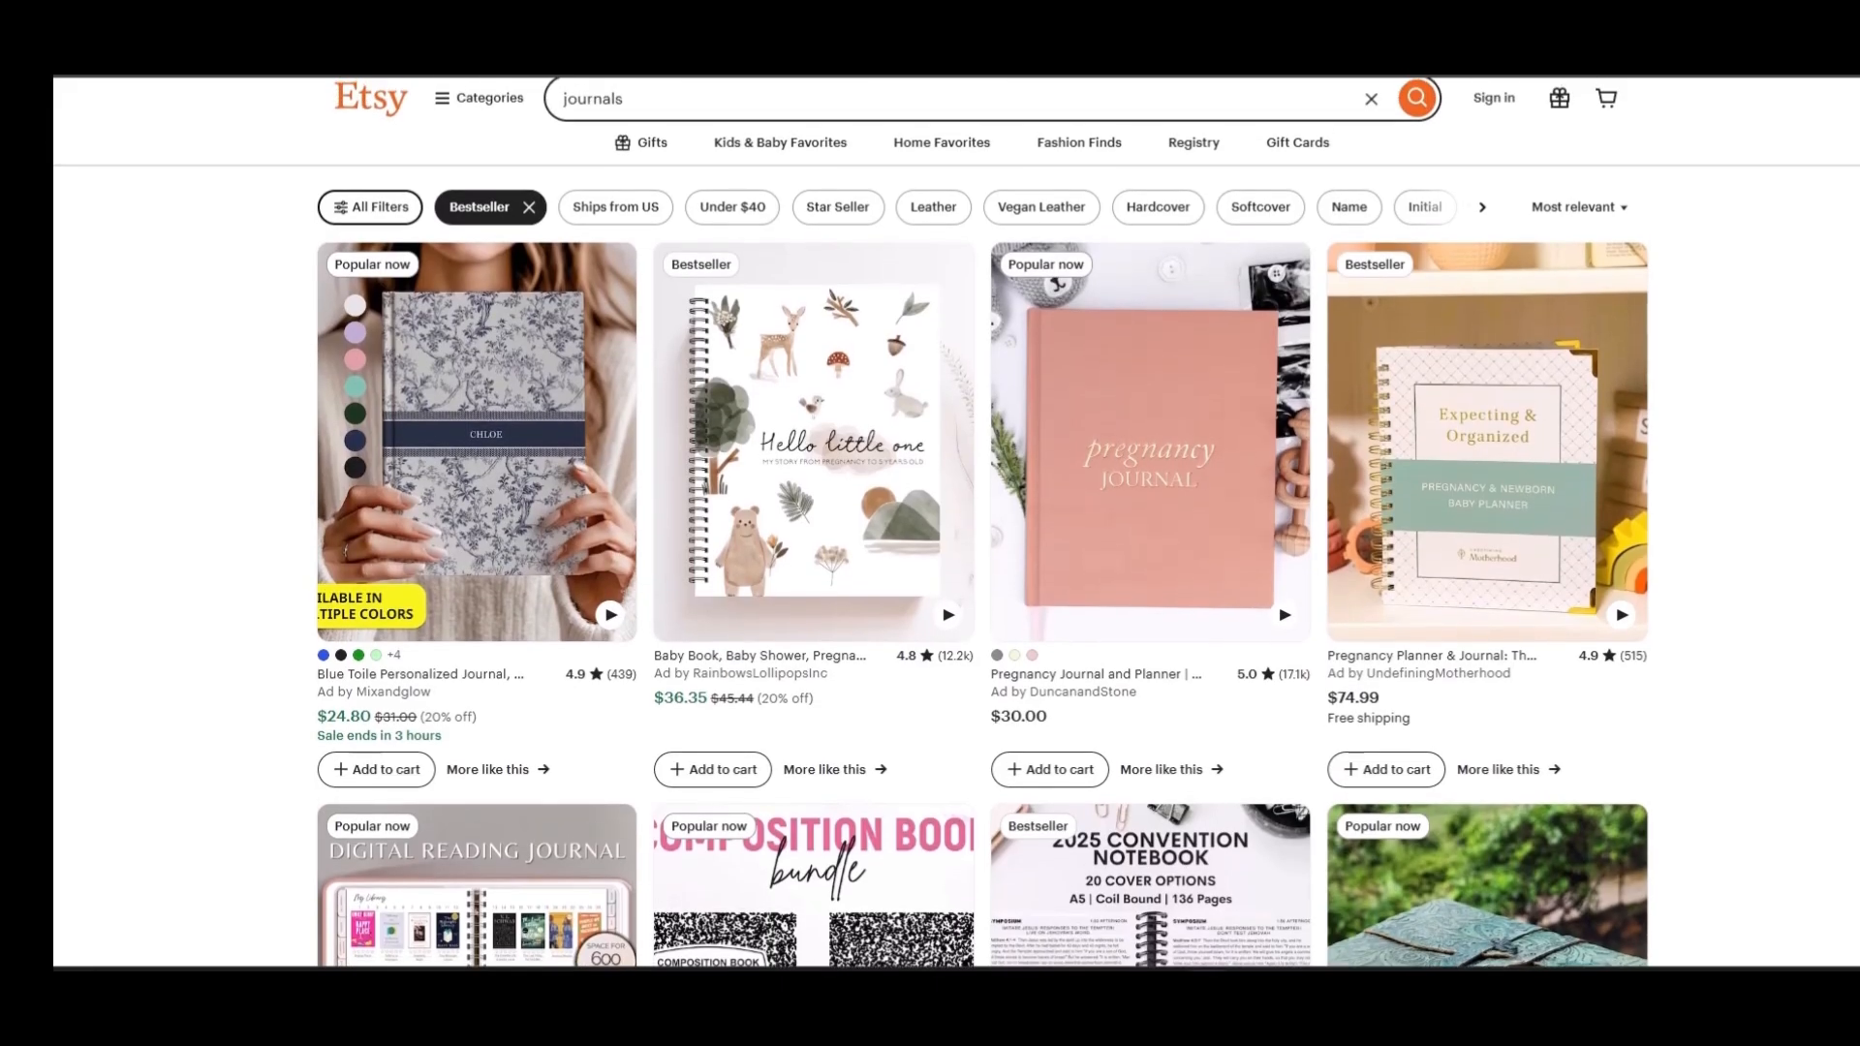
scroll(956, 521, "down", 1)
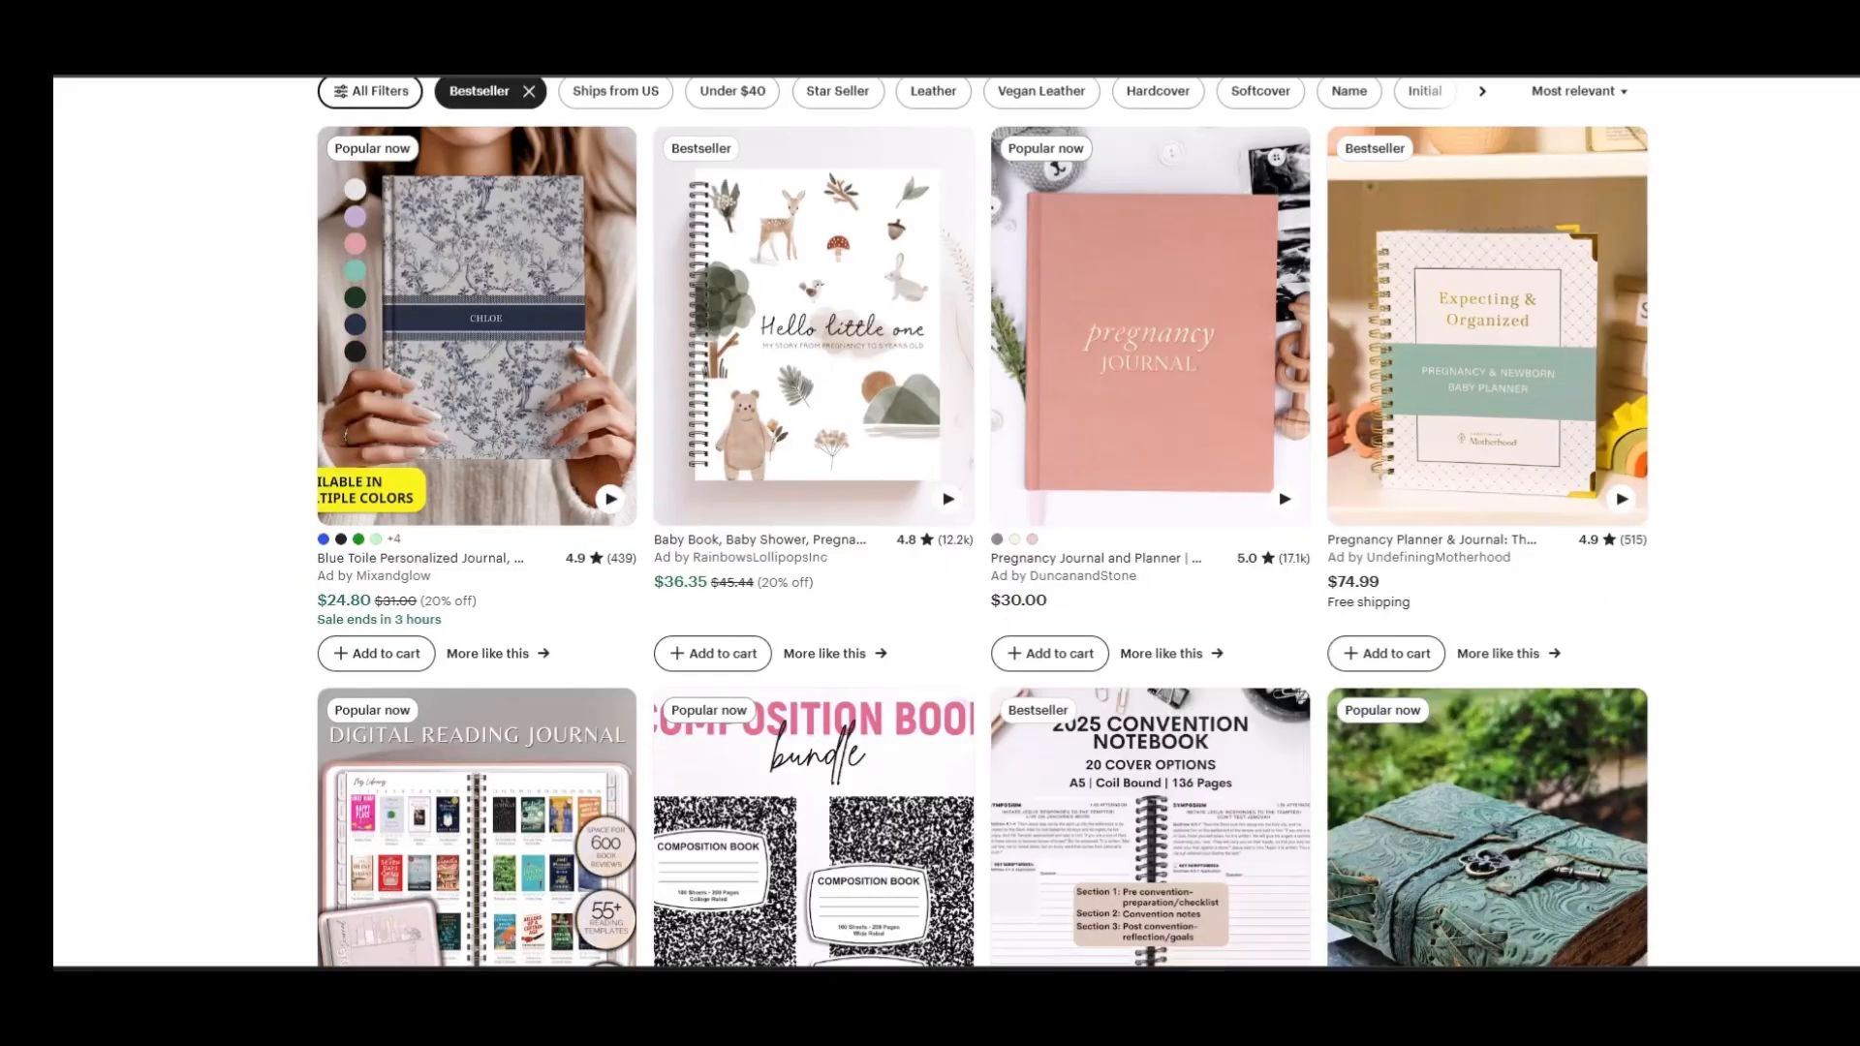
scroll(984, 521, "down", 3)
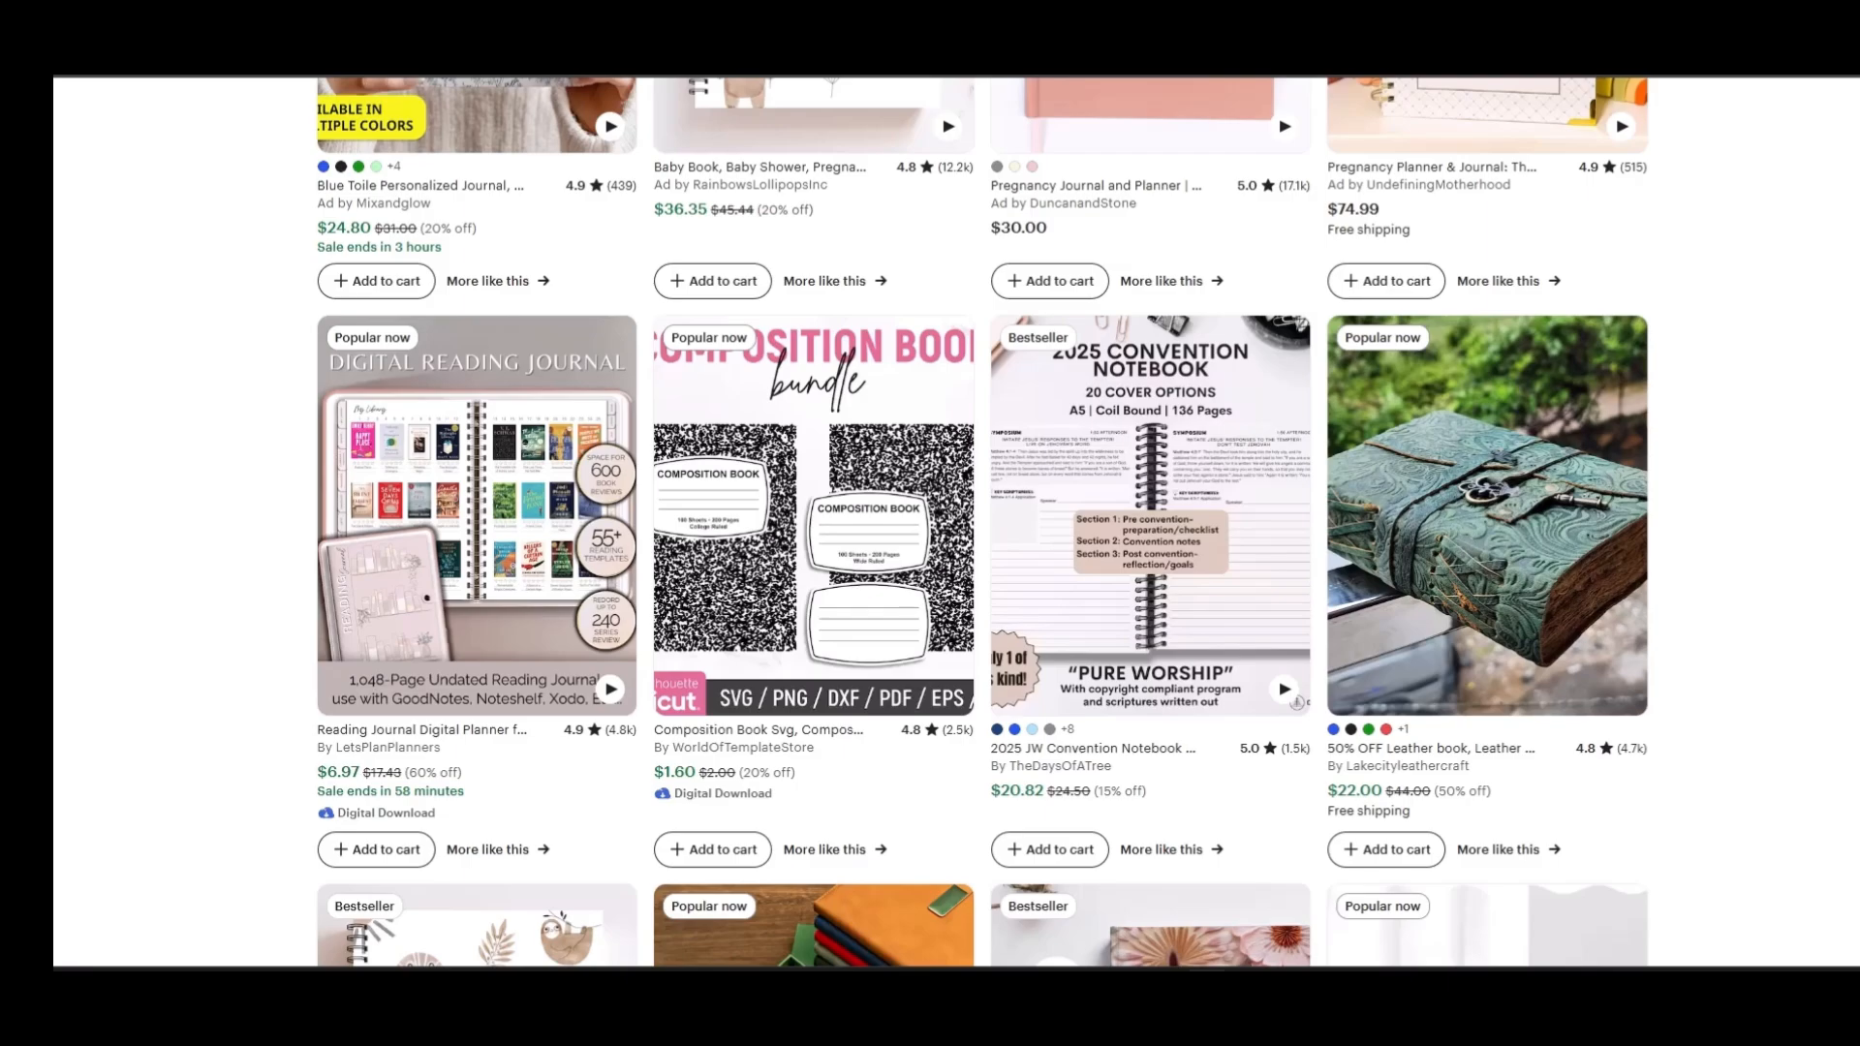
scroll(983, 521, "down", 4)
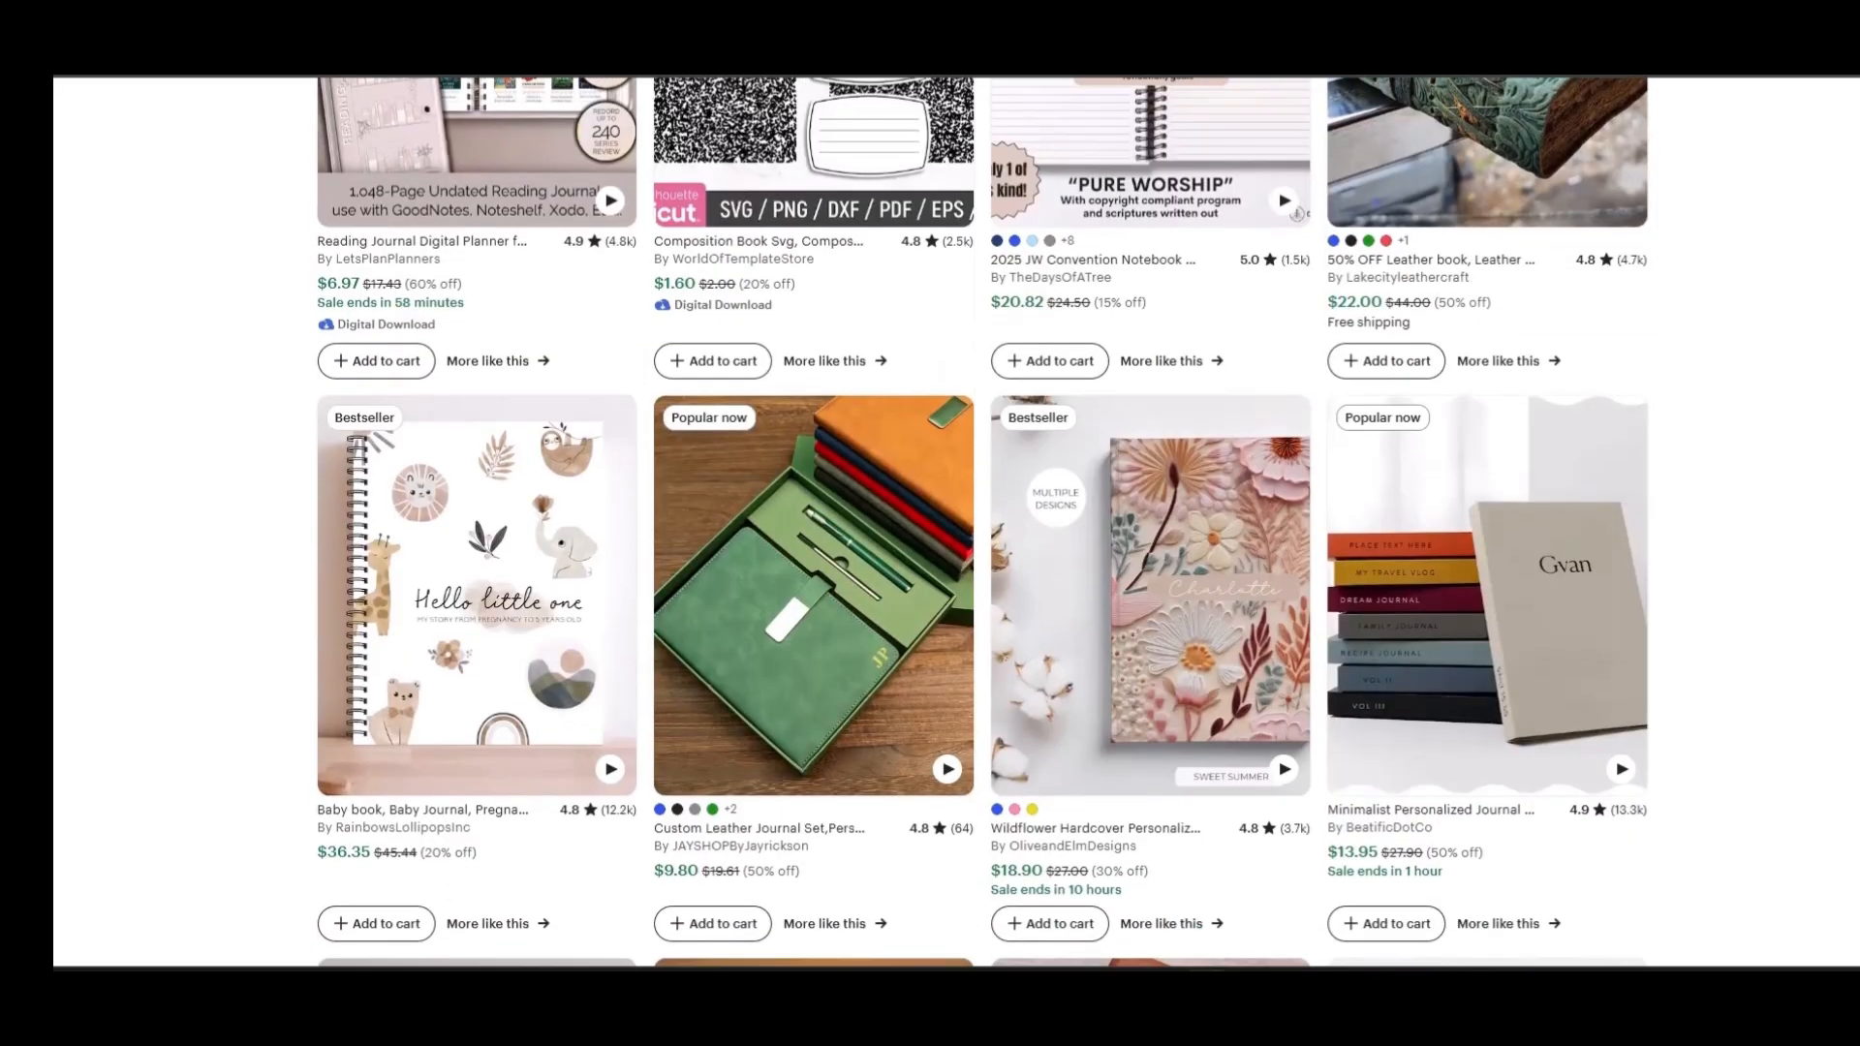
scroll(983, 521, "up", 8)
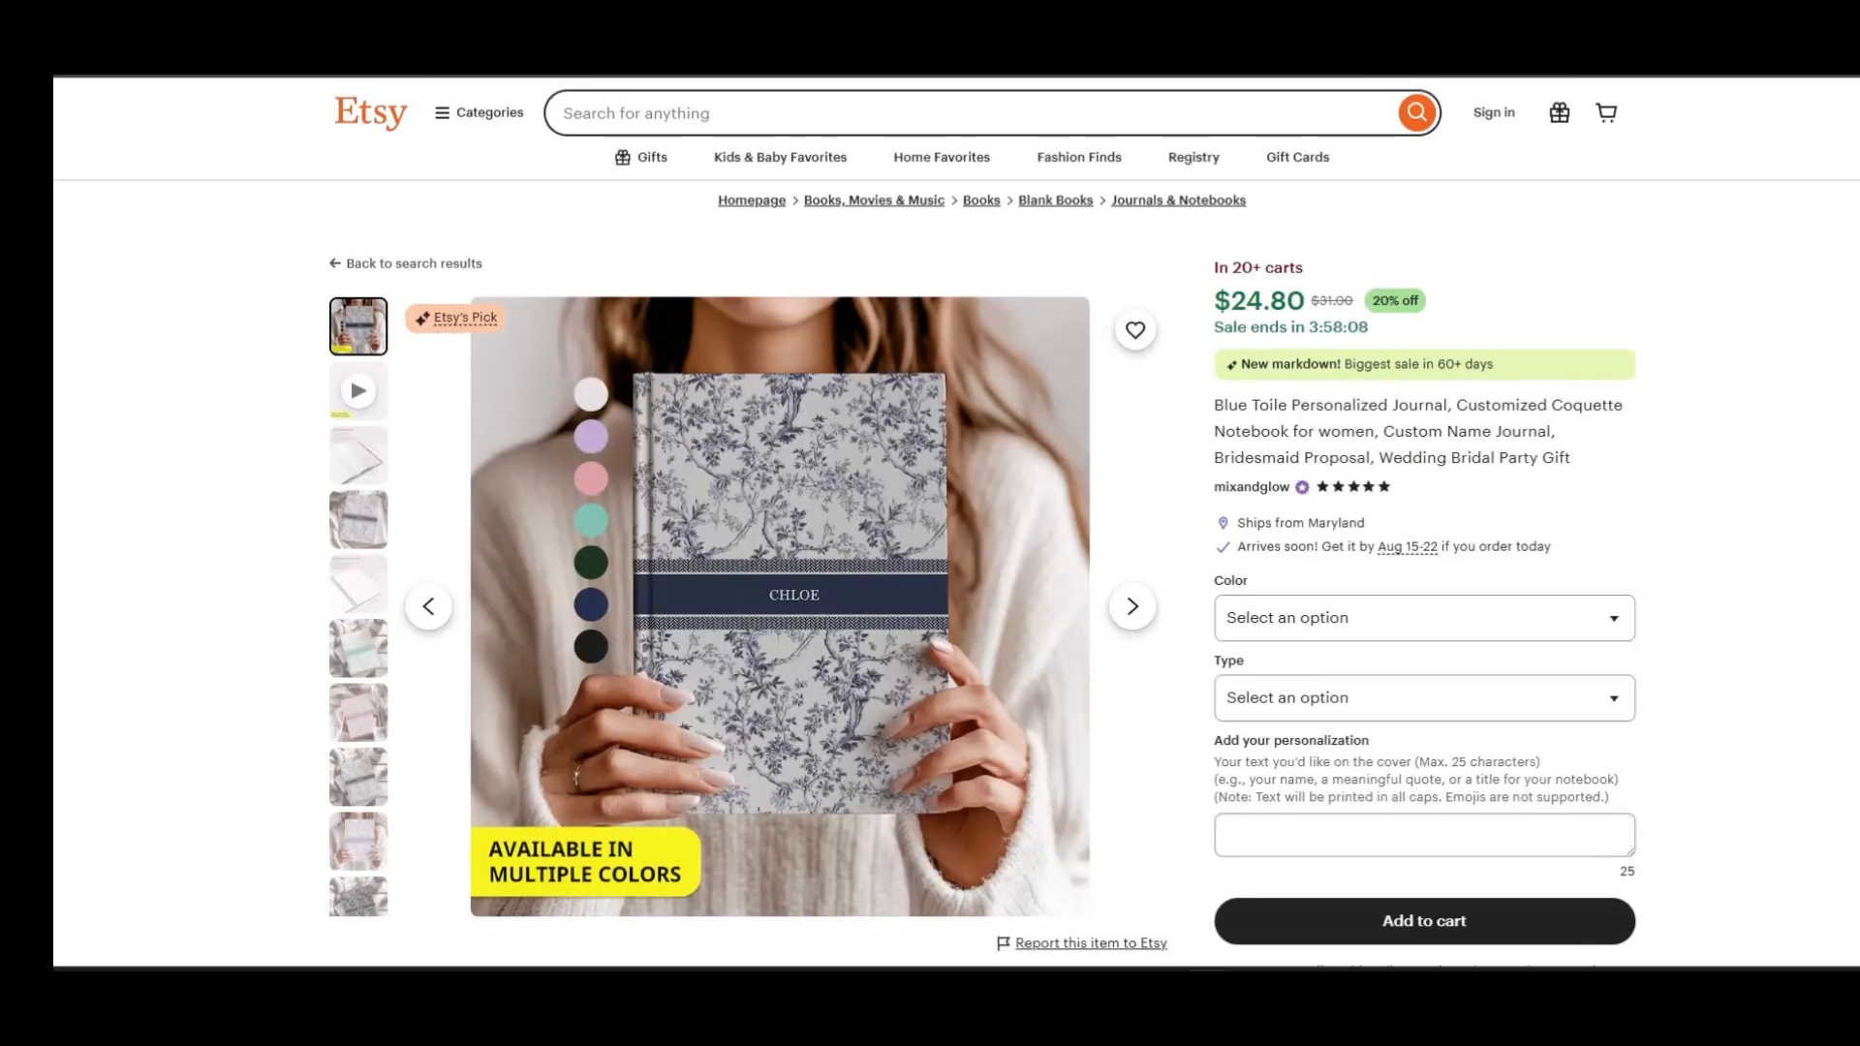
Highlight the listing's cart note and compare its teal and dark green cover images, ending on the teal one
left_click_drag(1305, 268, 1218, 269)
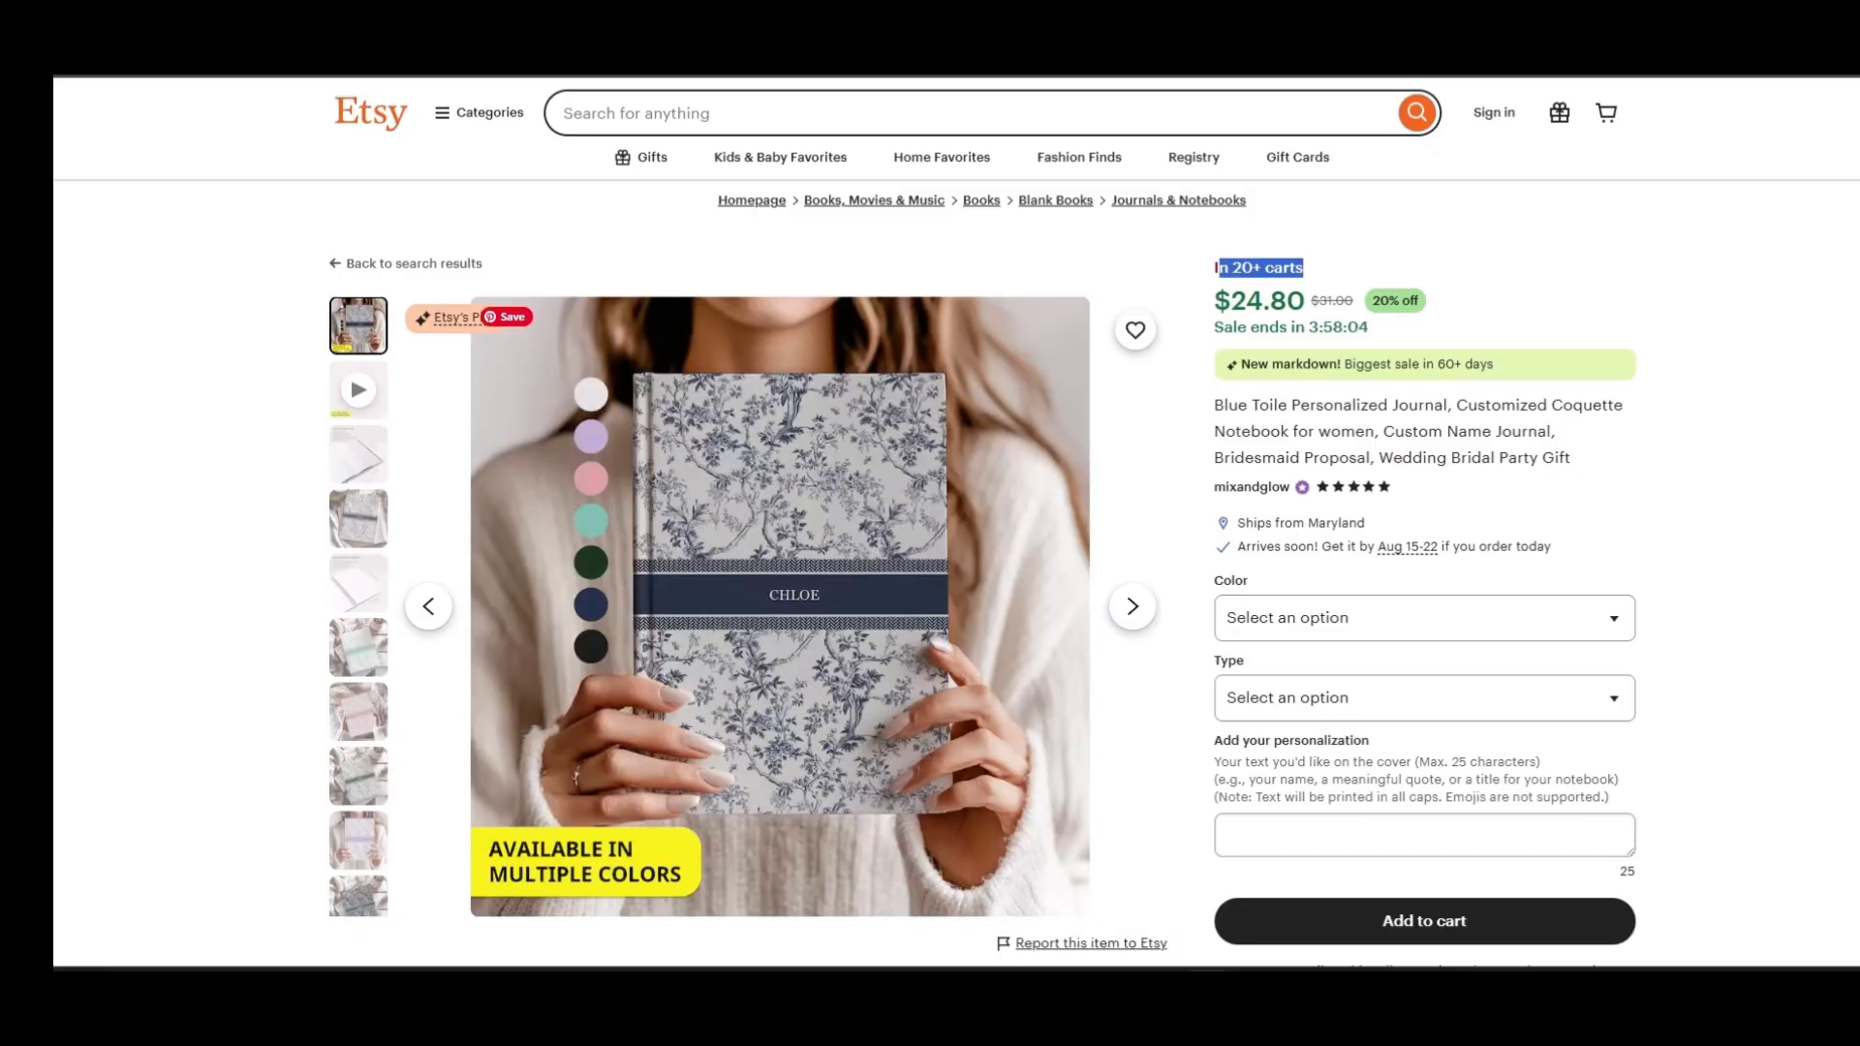
left_click(358, 647)
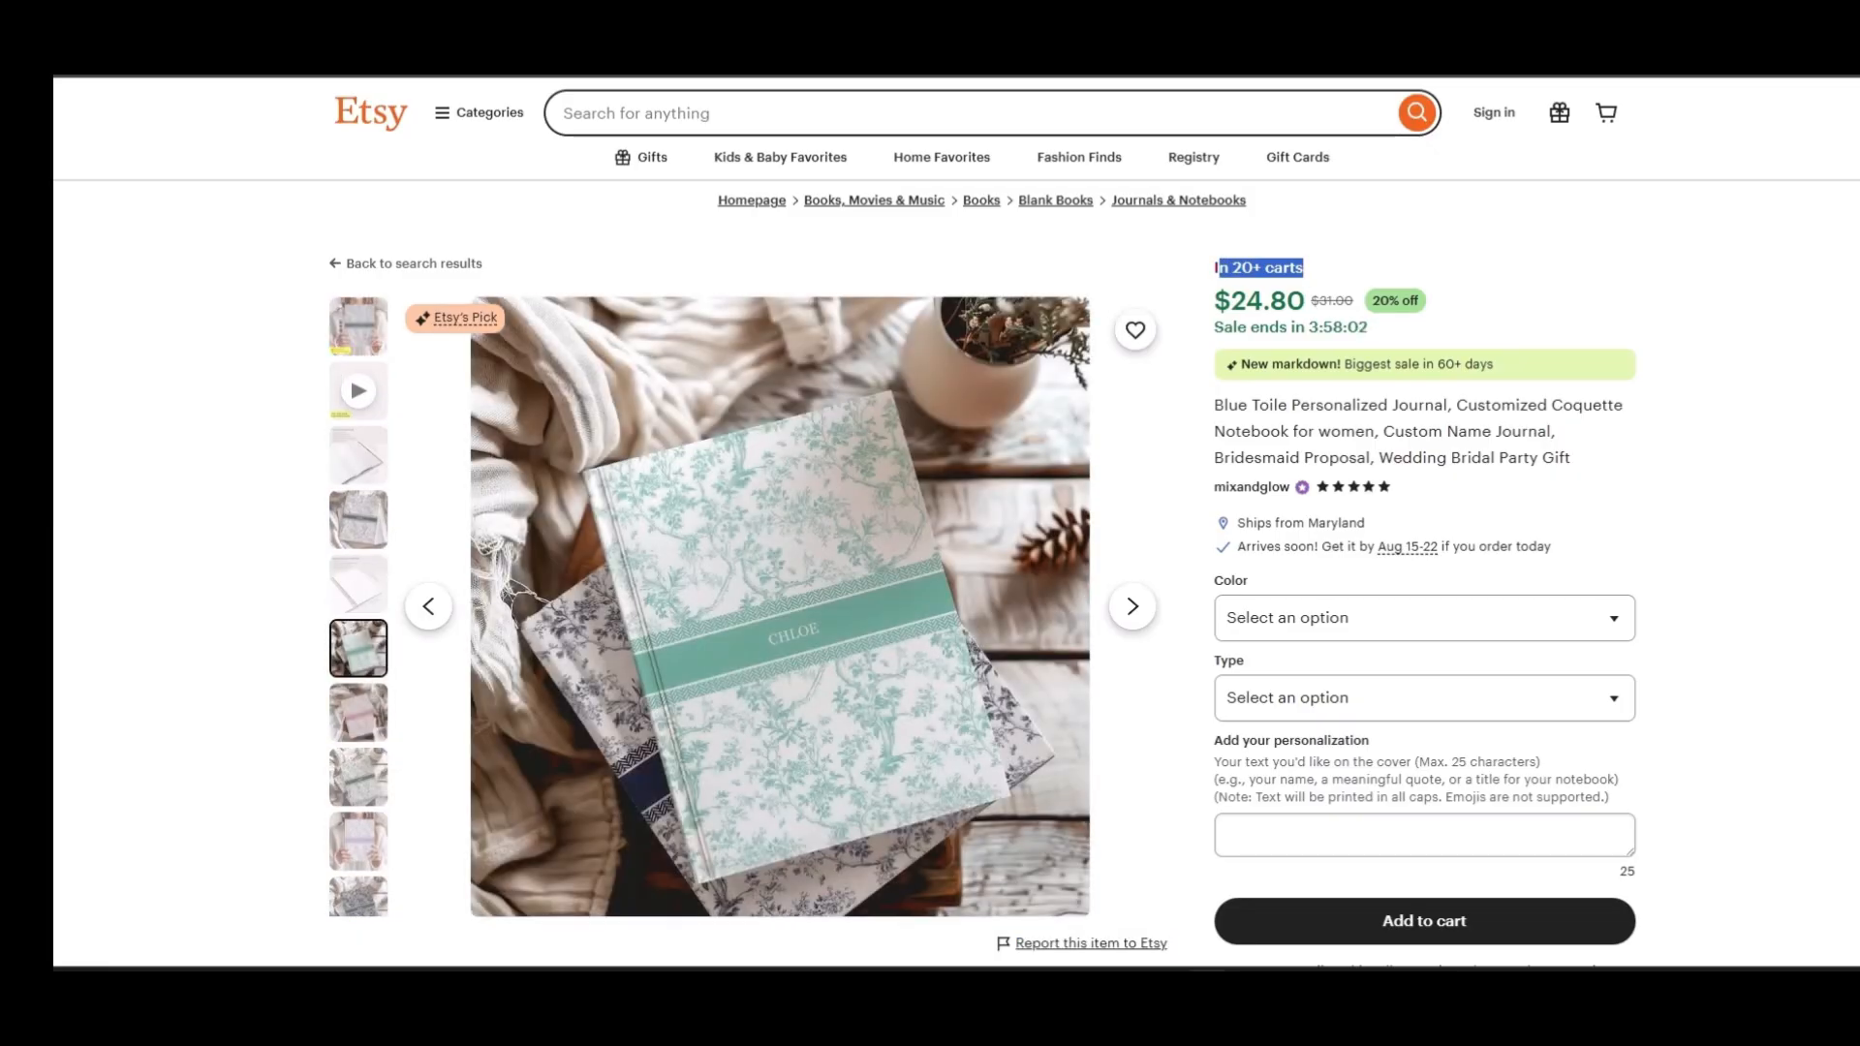
left_click(358, 777)
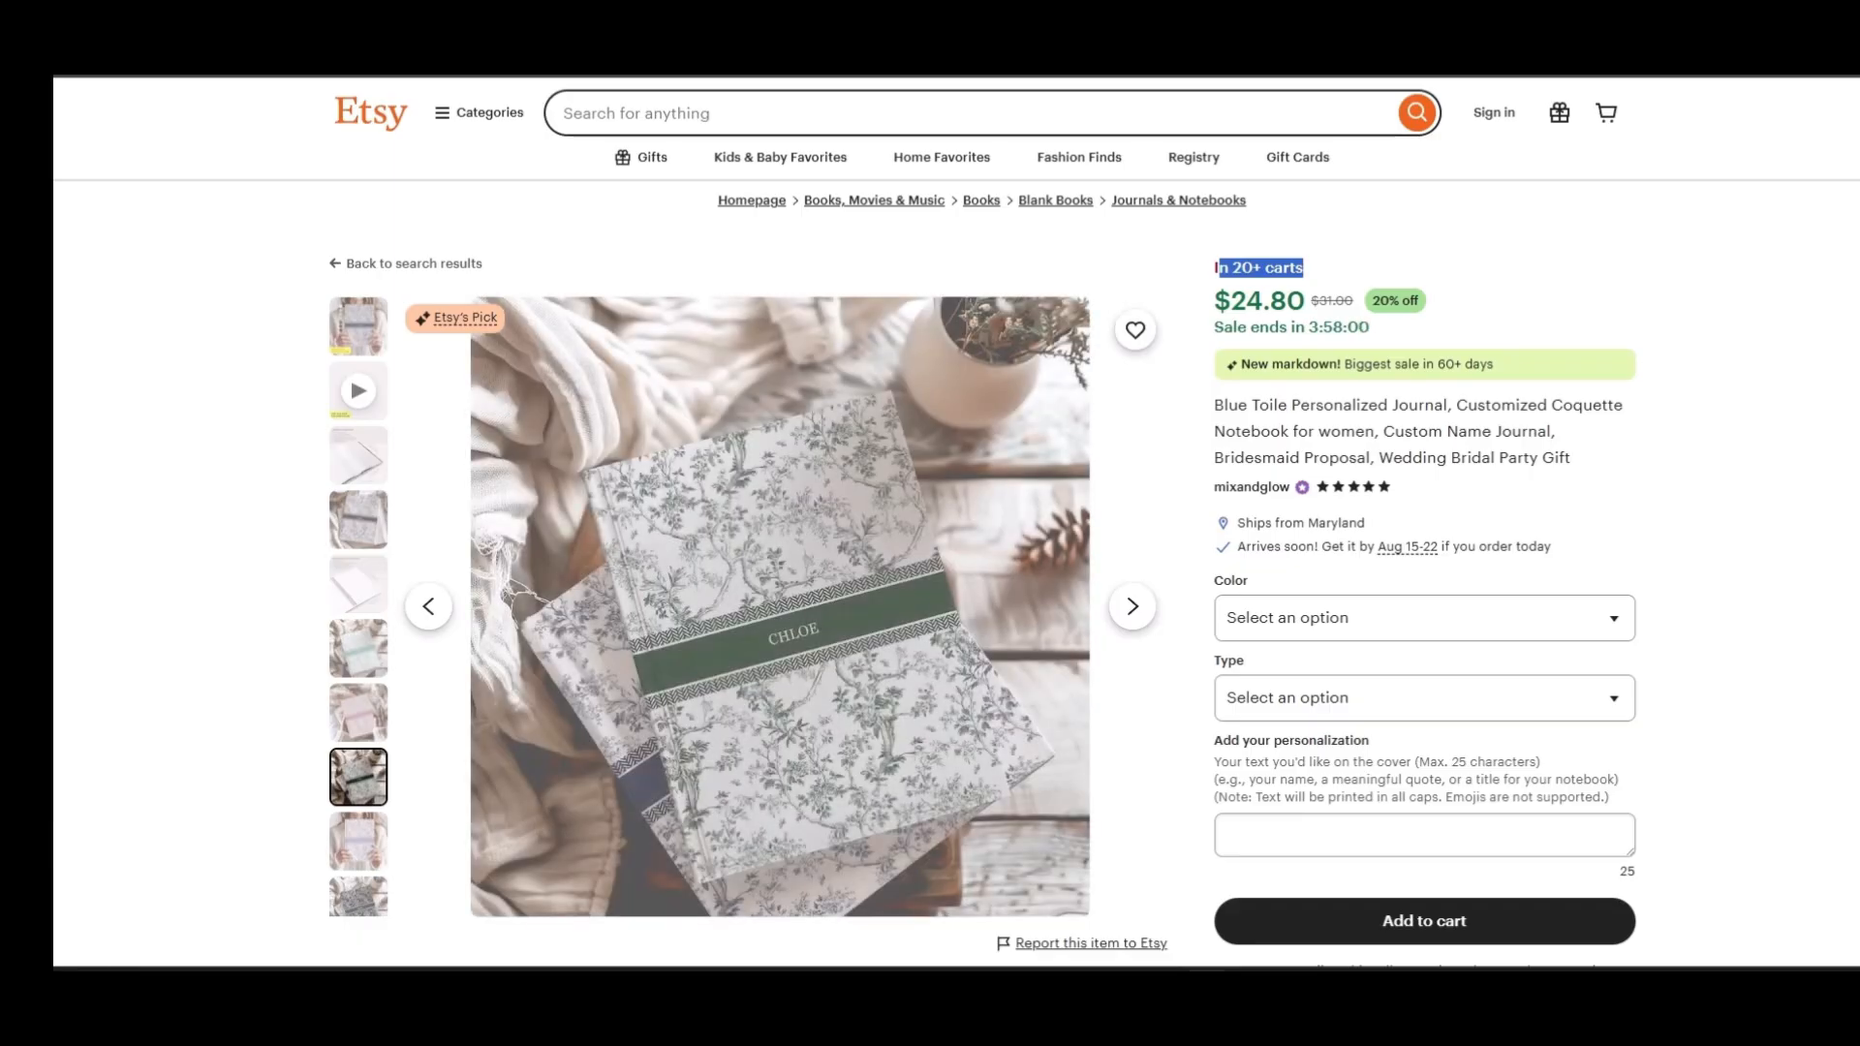
left_click(359, 648)
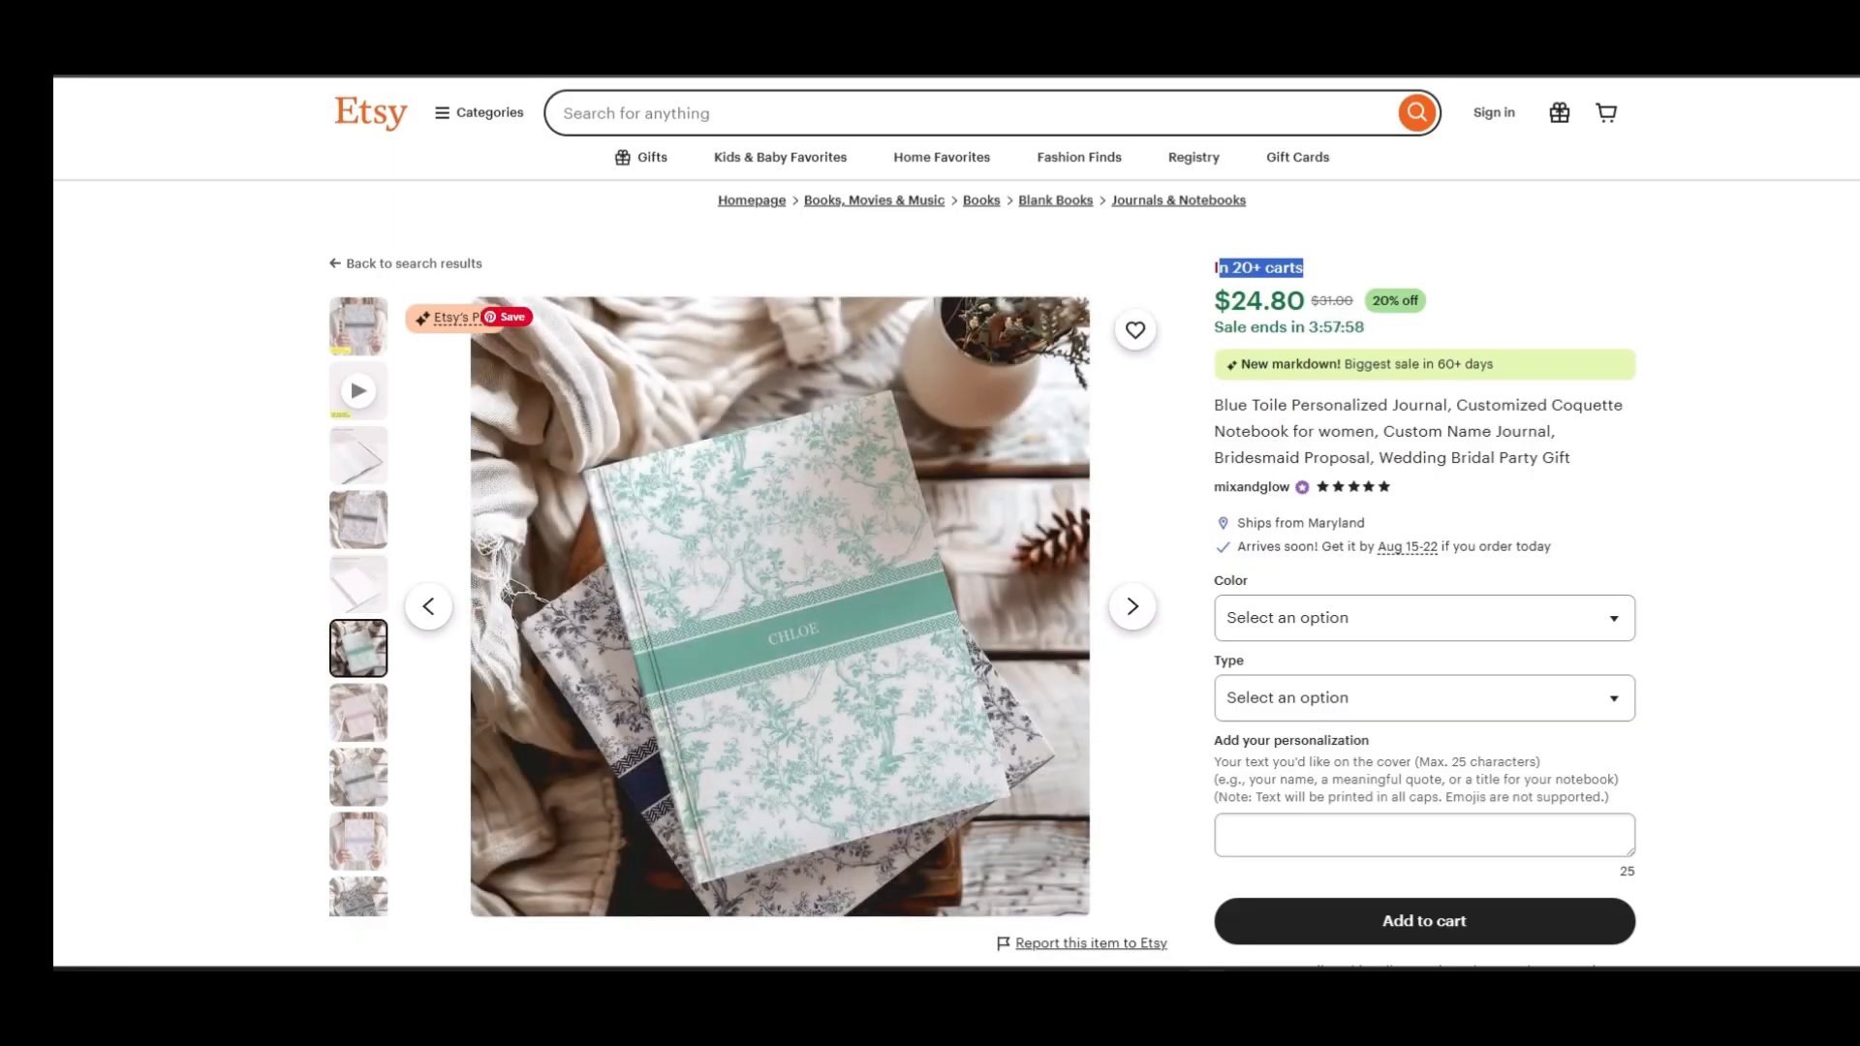
right_click(785, 593)
left_click(853, 669)
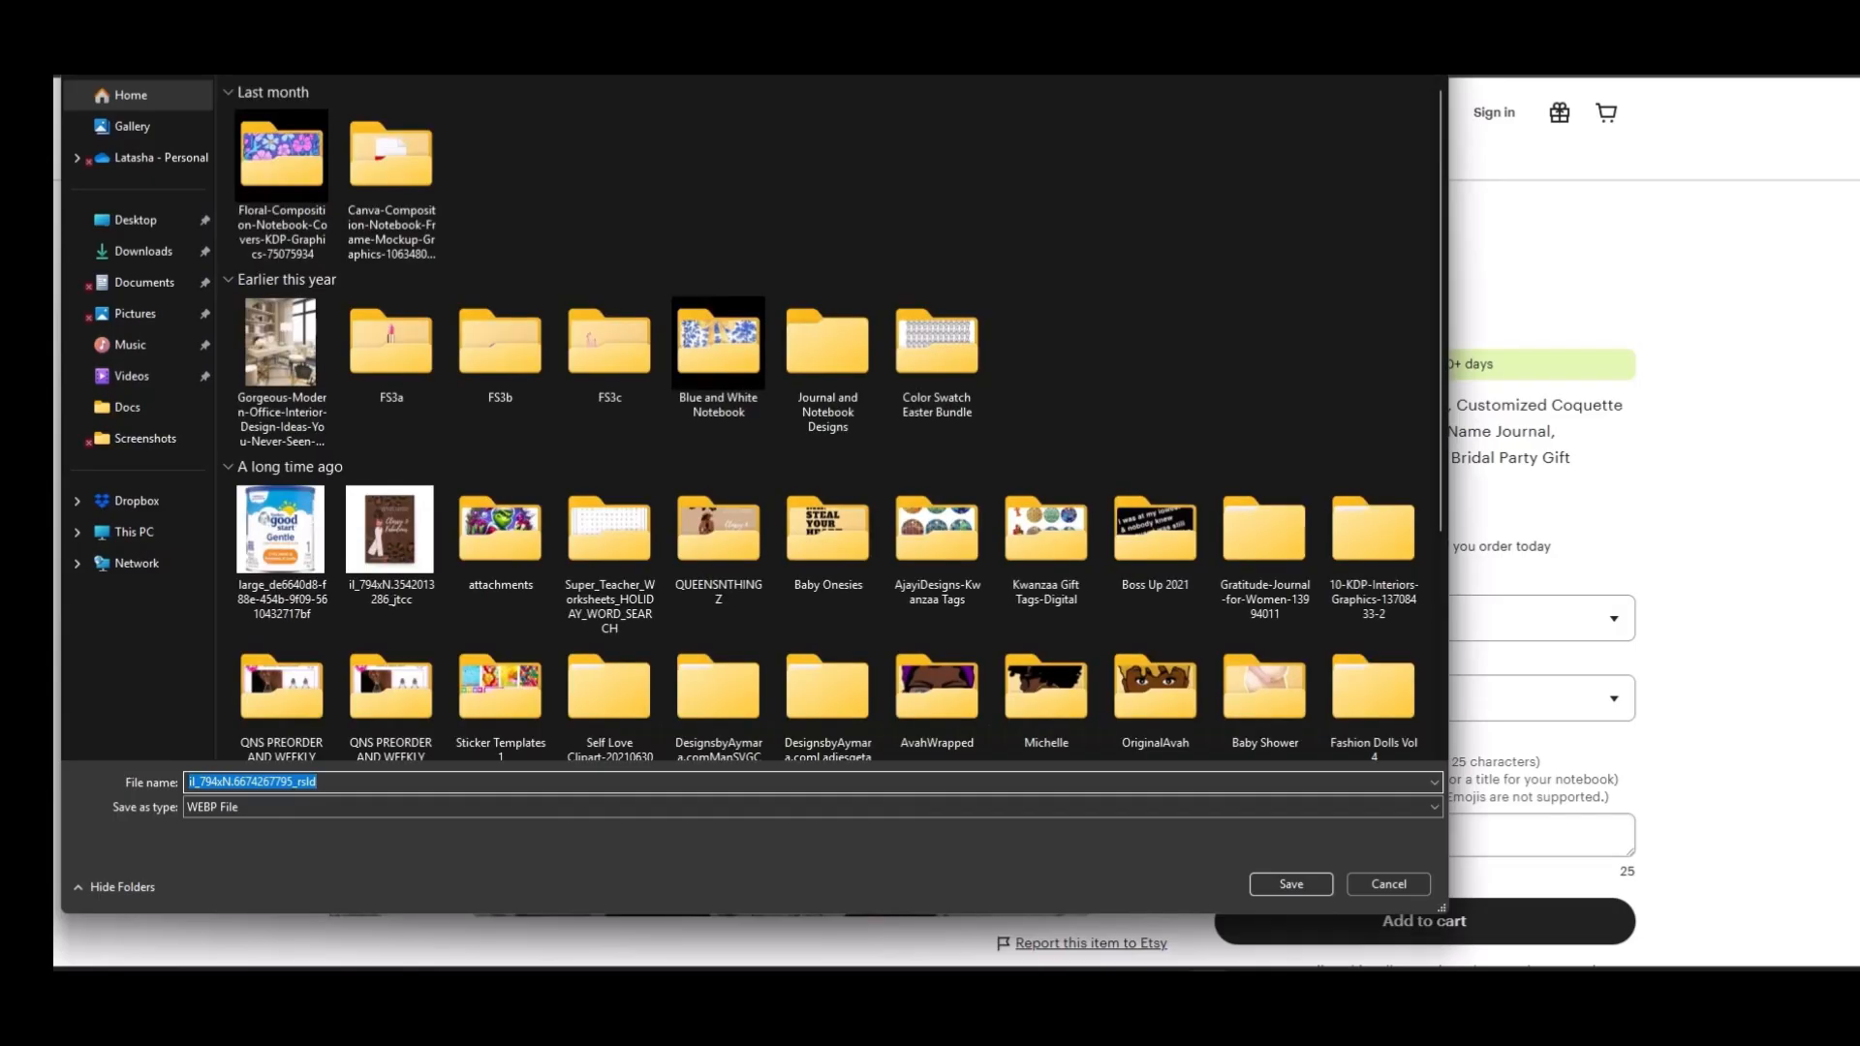
left_click(1388, 884)
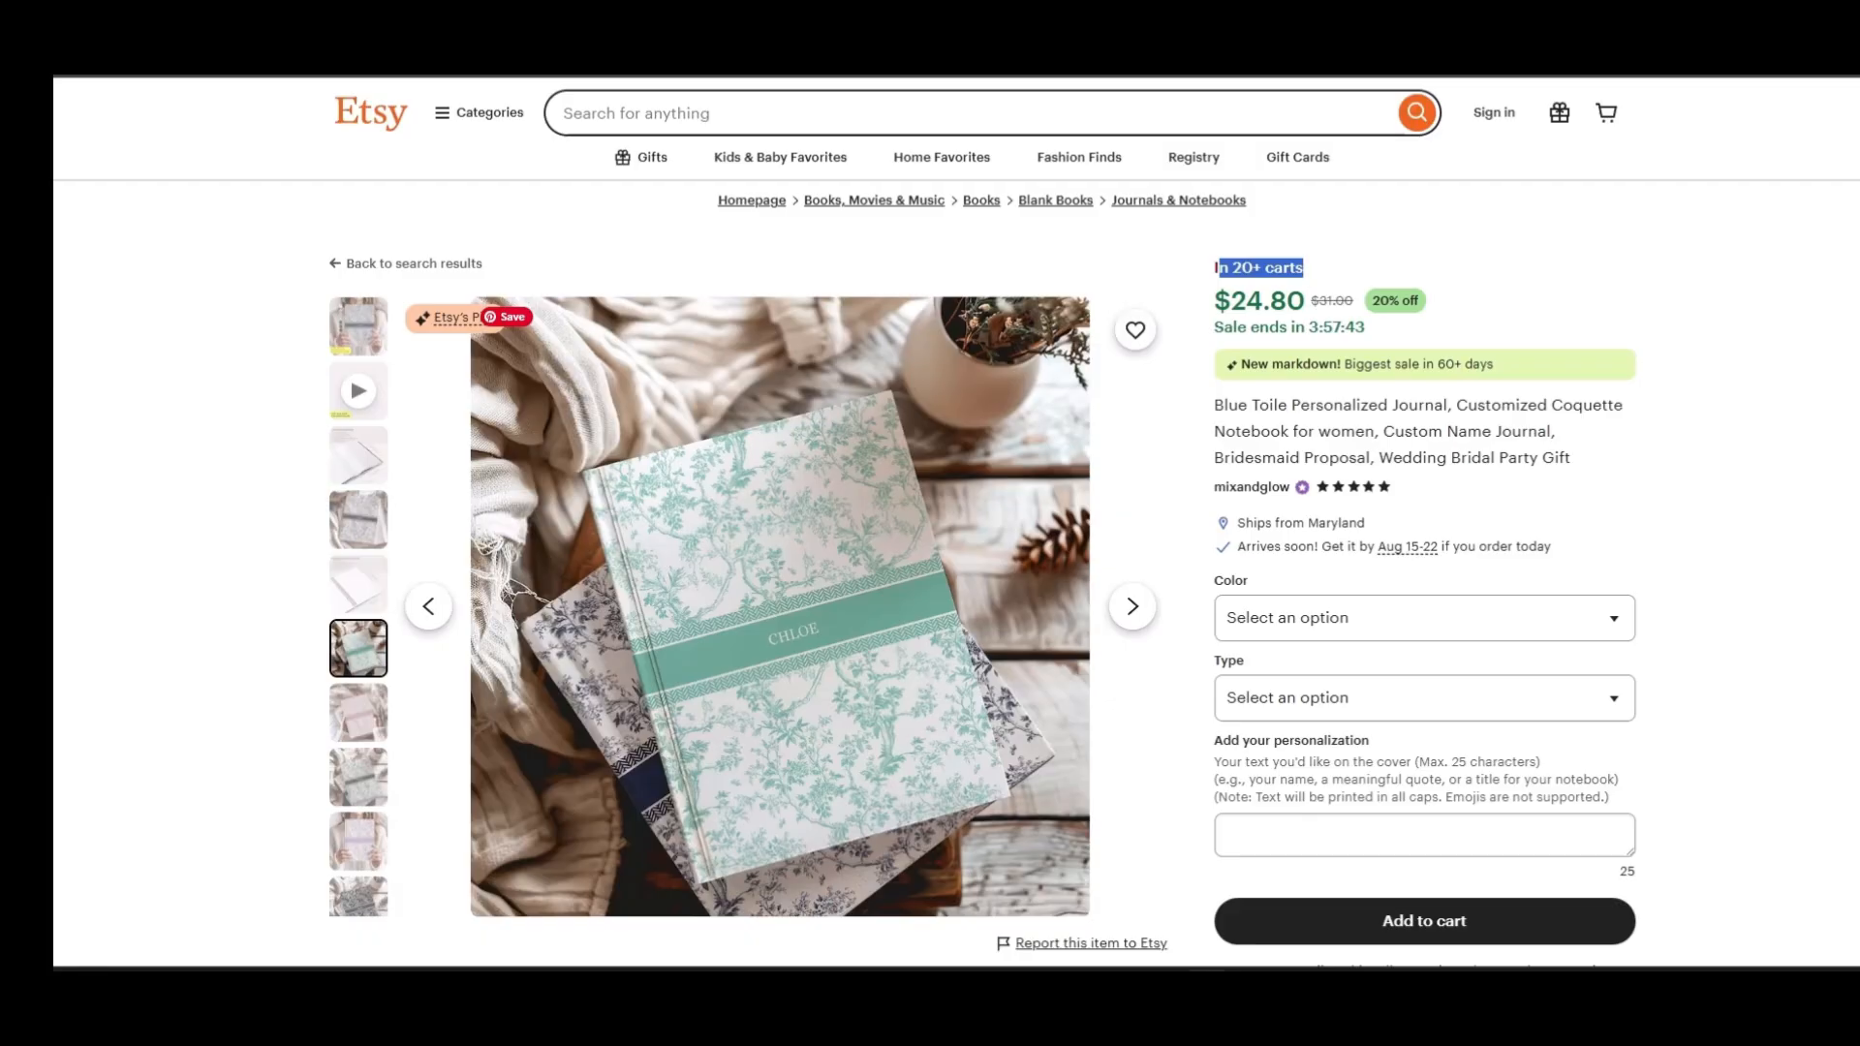
key("super+s")
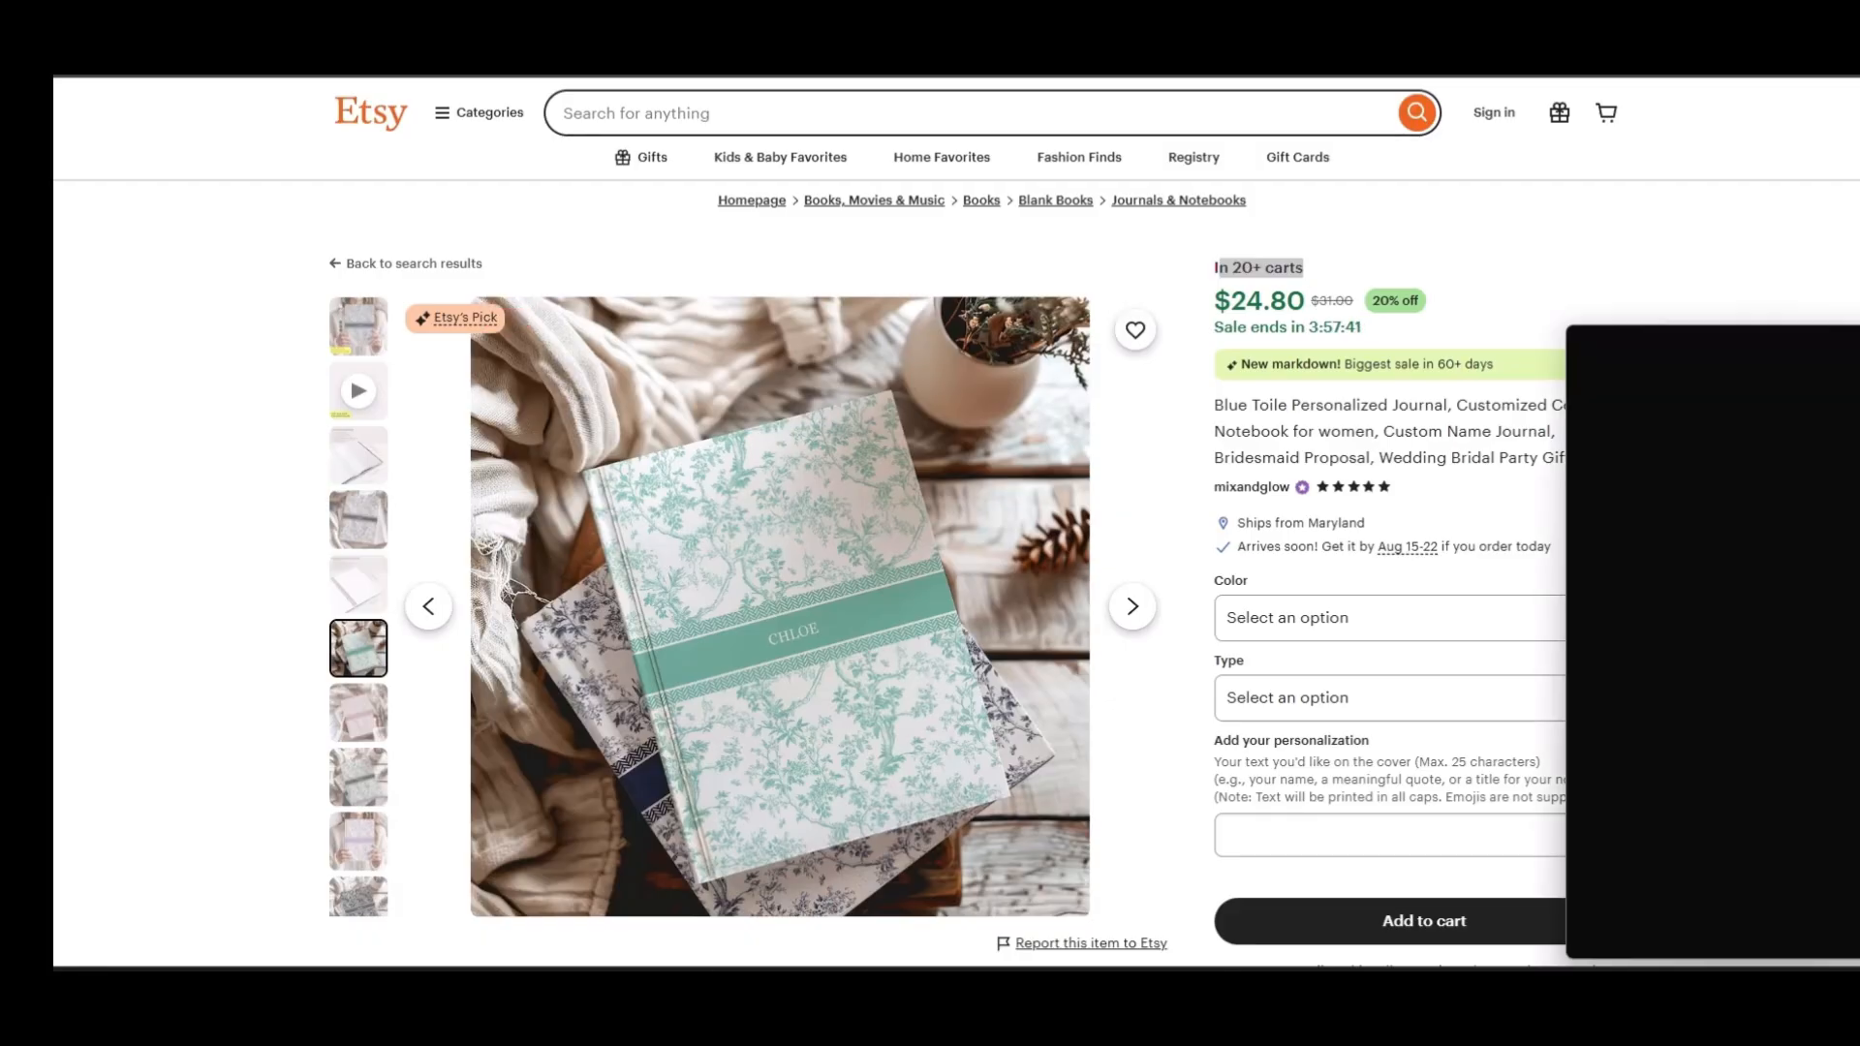
key("Escape")
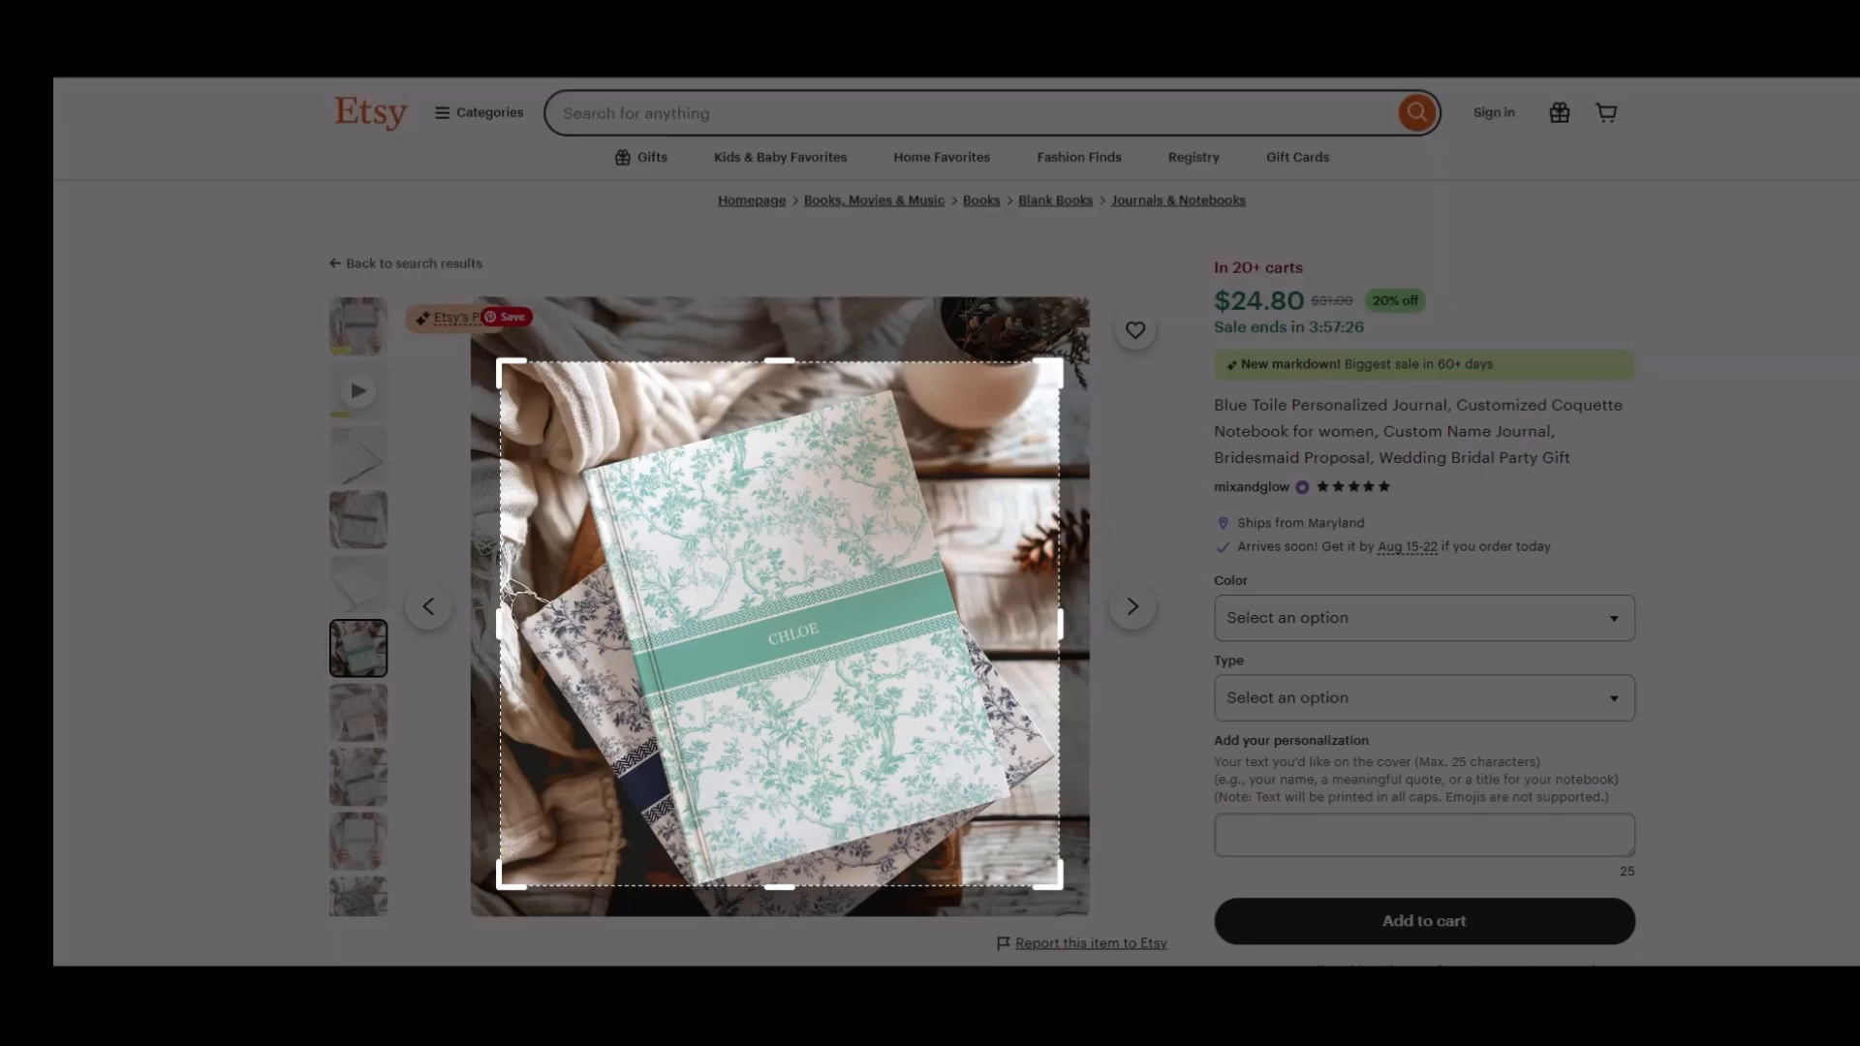
mouse_move(779, 624)
left_mouse_down()
mouse_move(698, 627)
mouse_move(798, 610)
left_mouse_up()
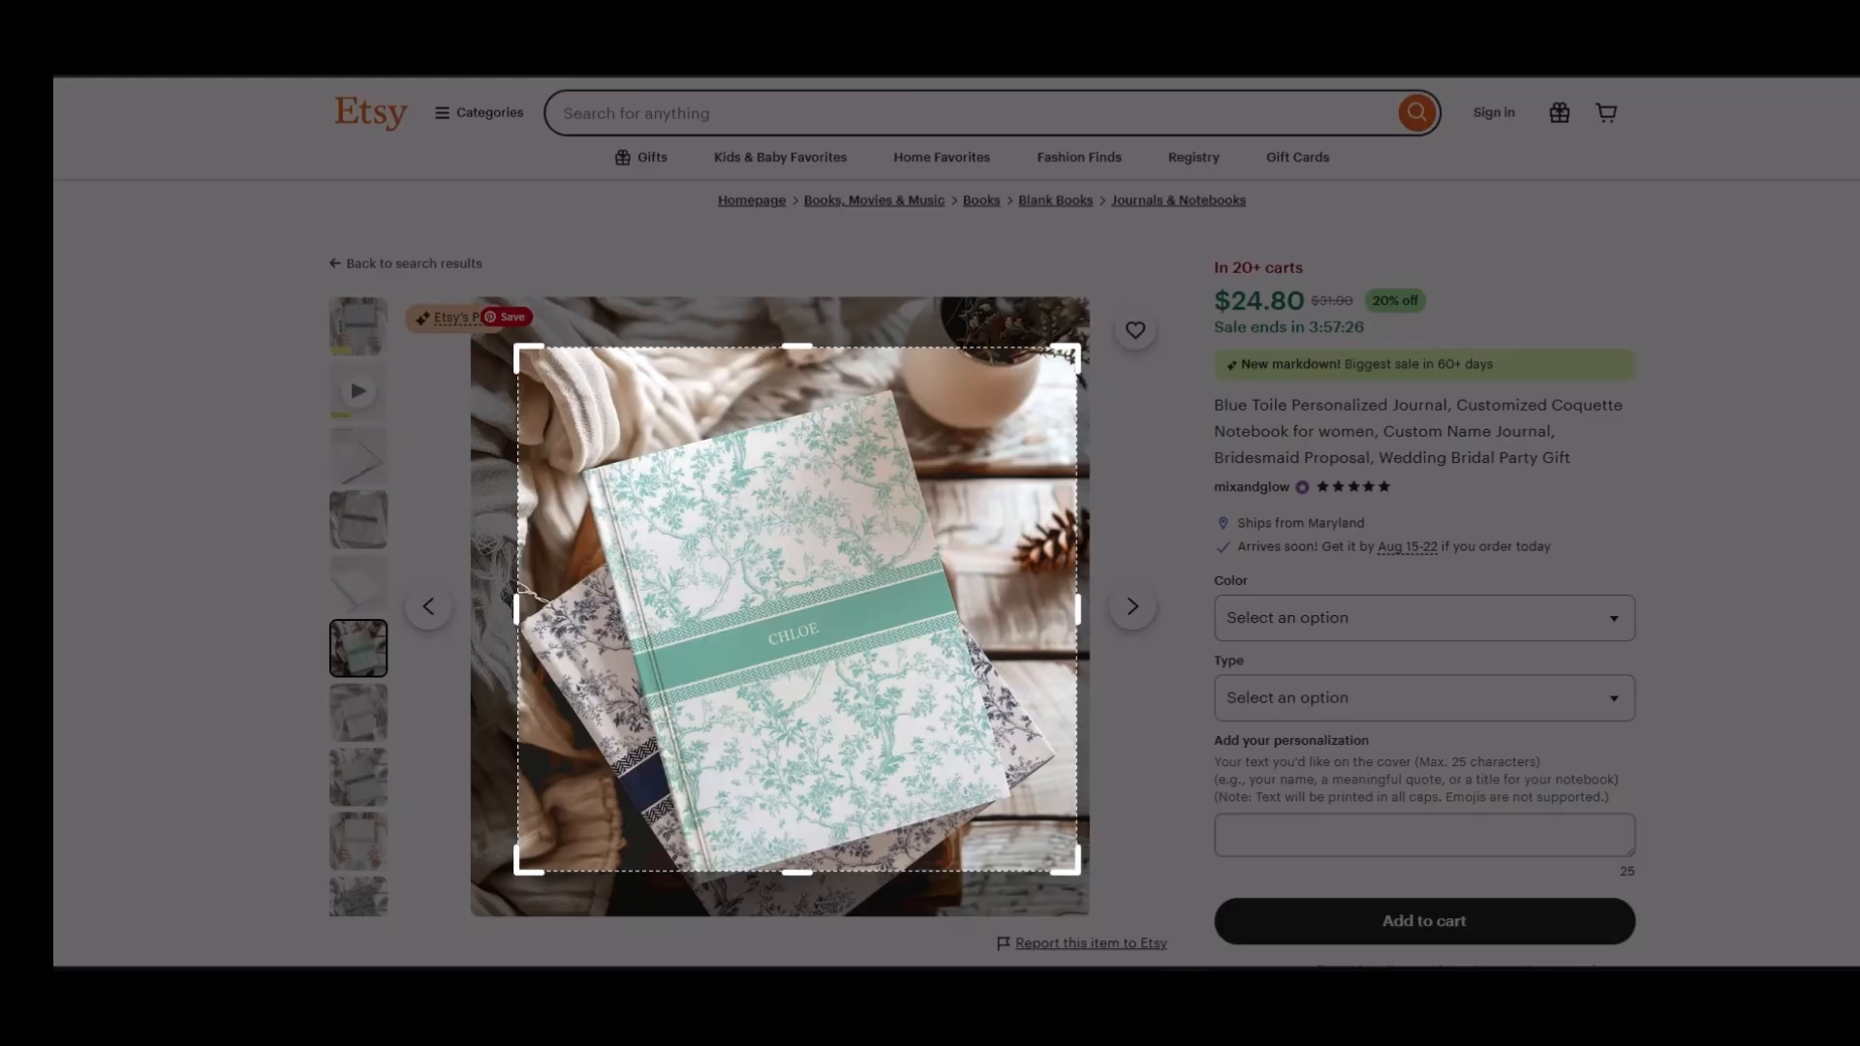
key("Escape")
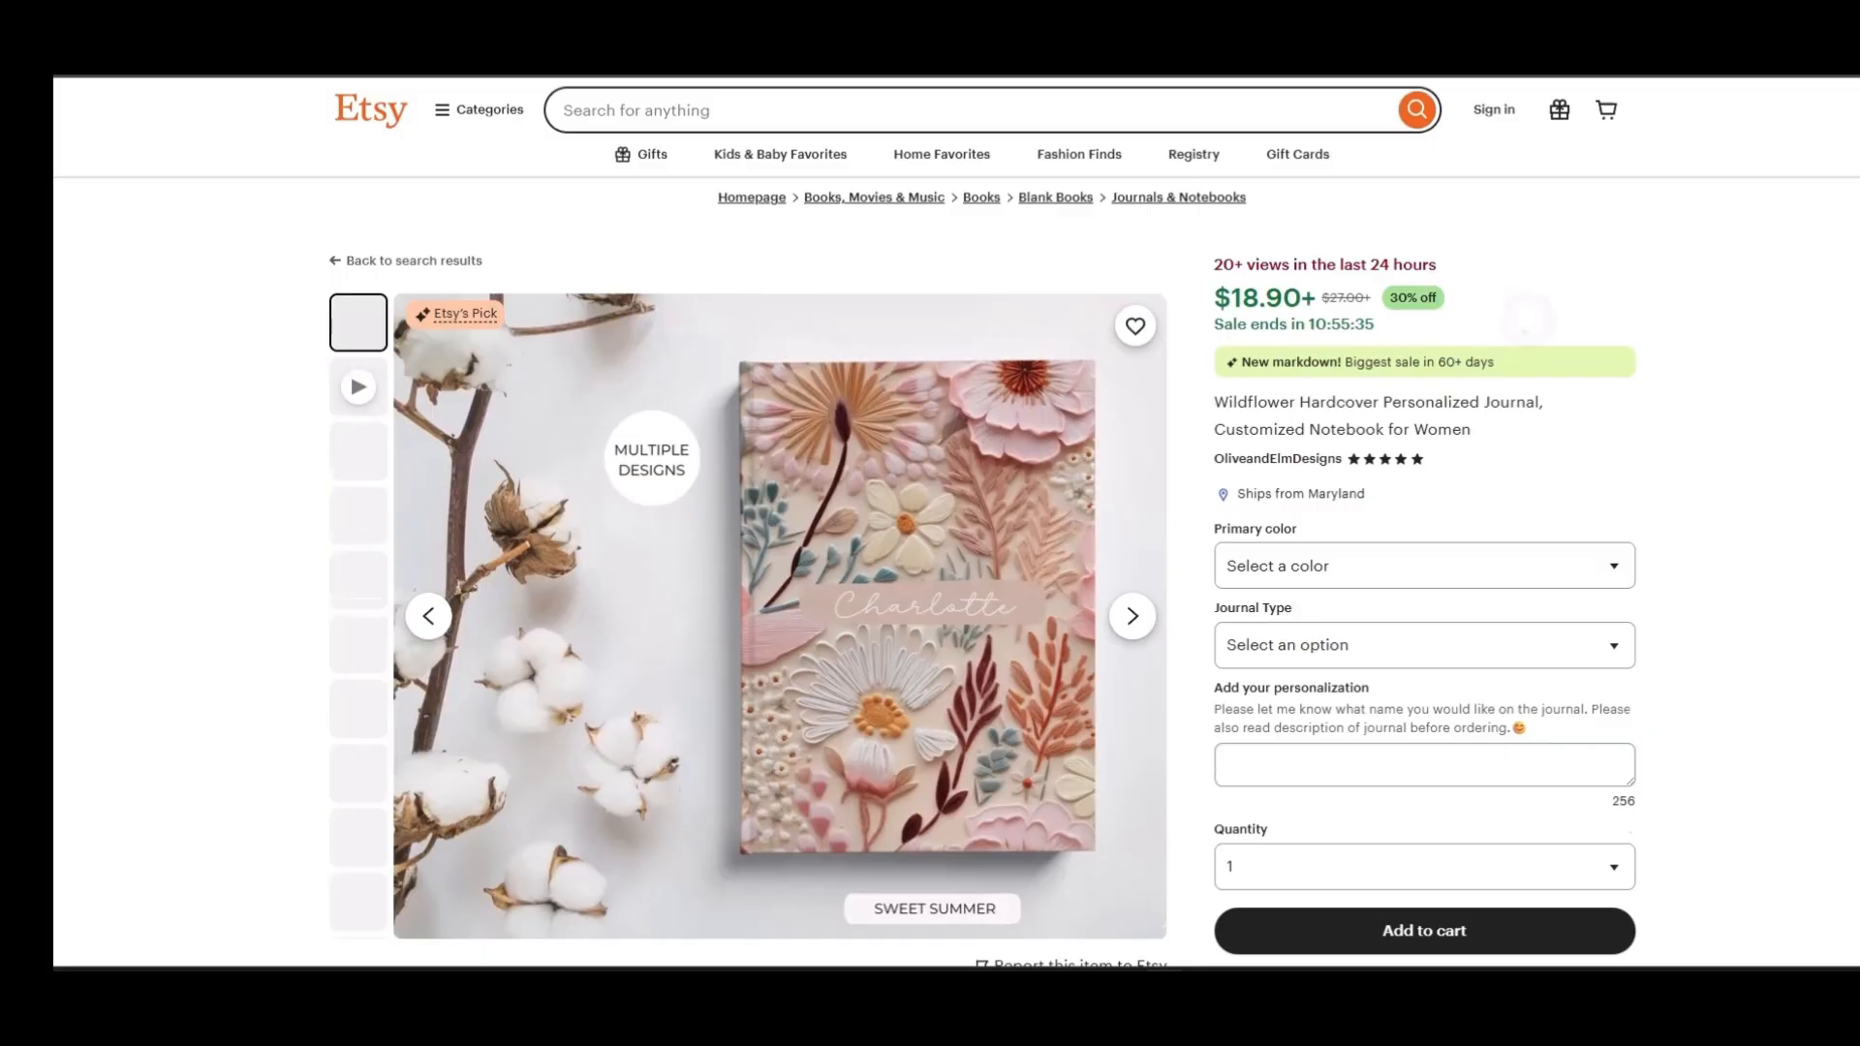
Review the photos of the Wildflower Hardcover and God Says You Are prayer journal listings, and highlight the prayer journal's cart note
scroll(956, 526, "down", 2)
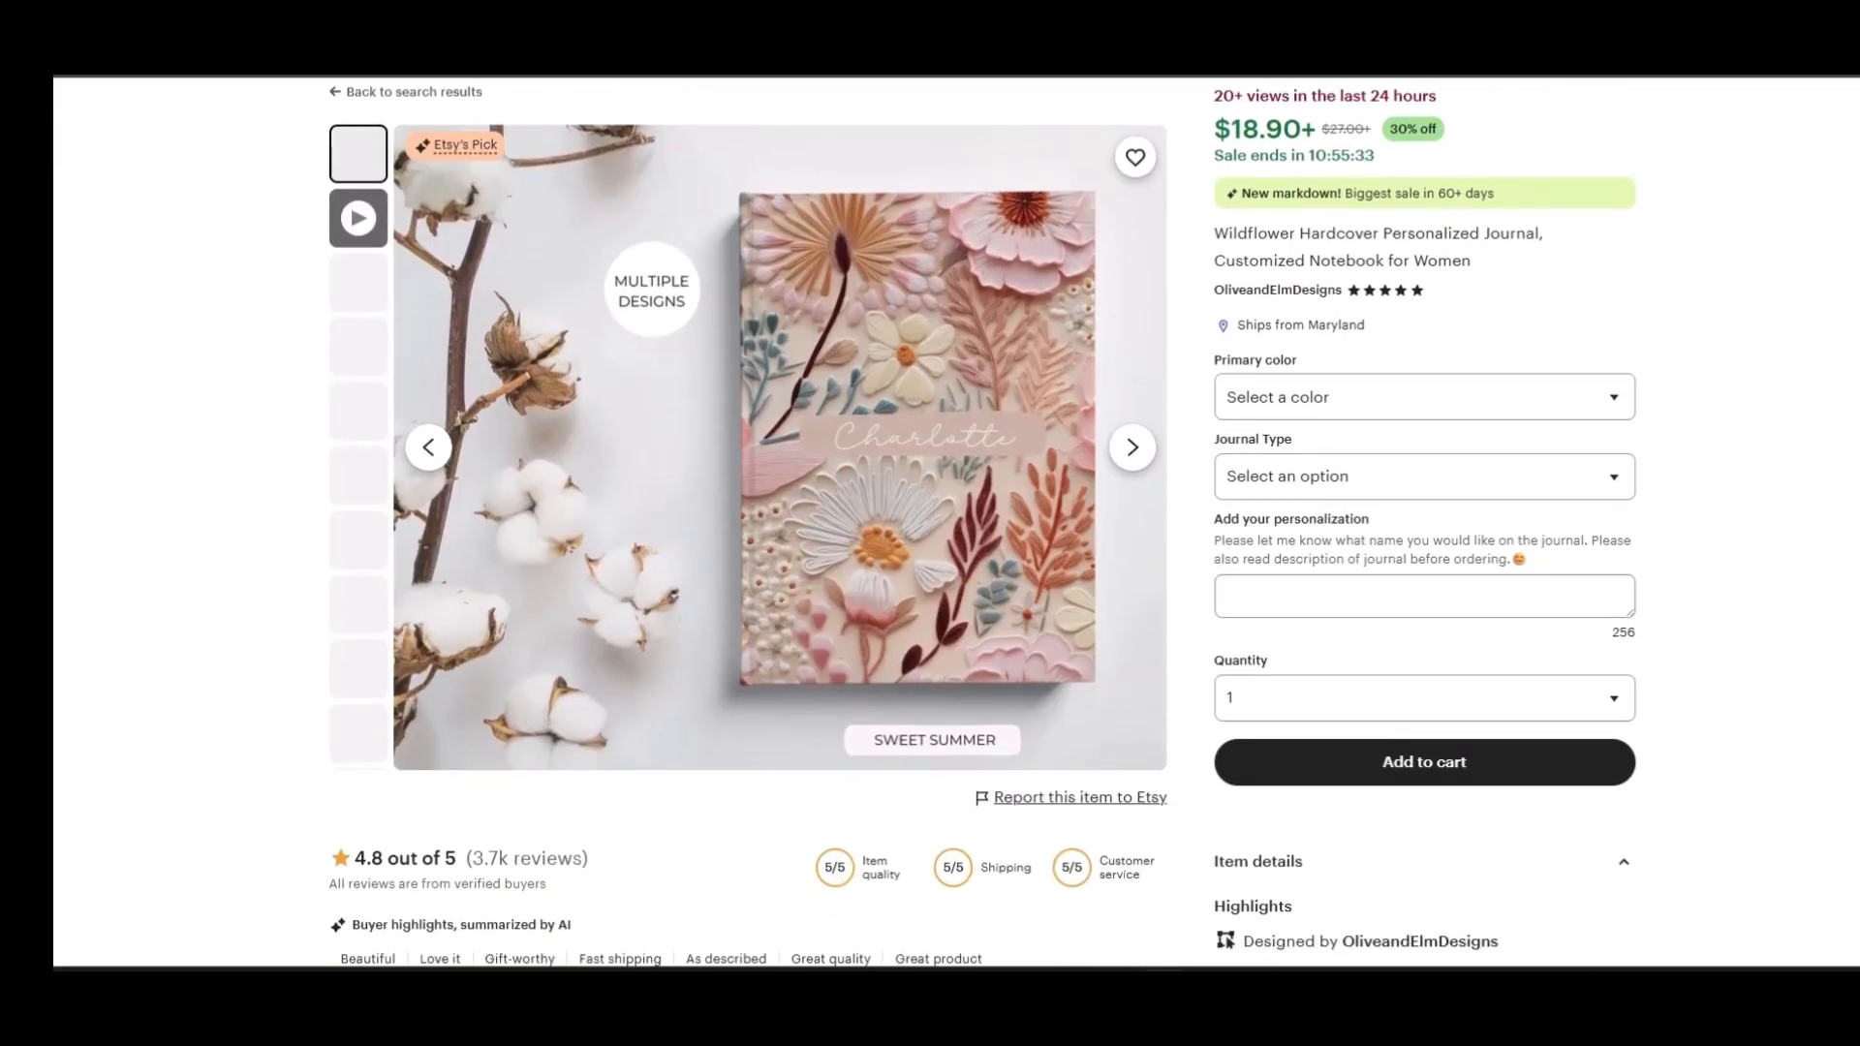
left_click(358, 347)
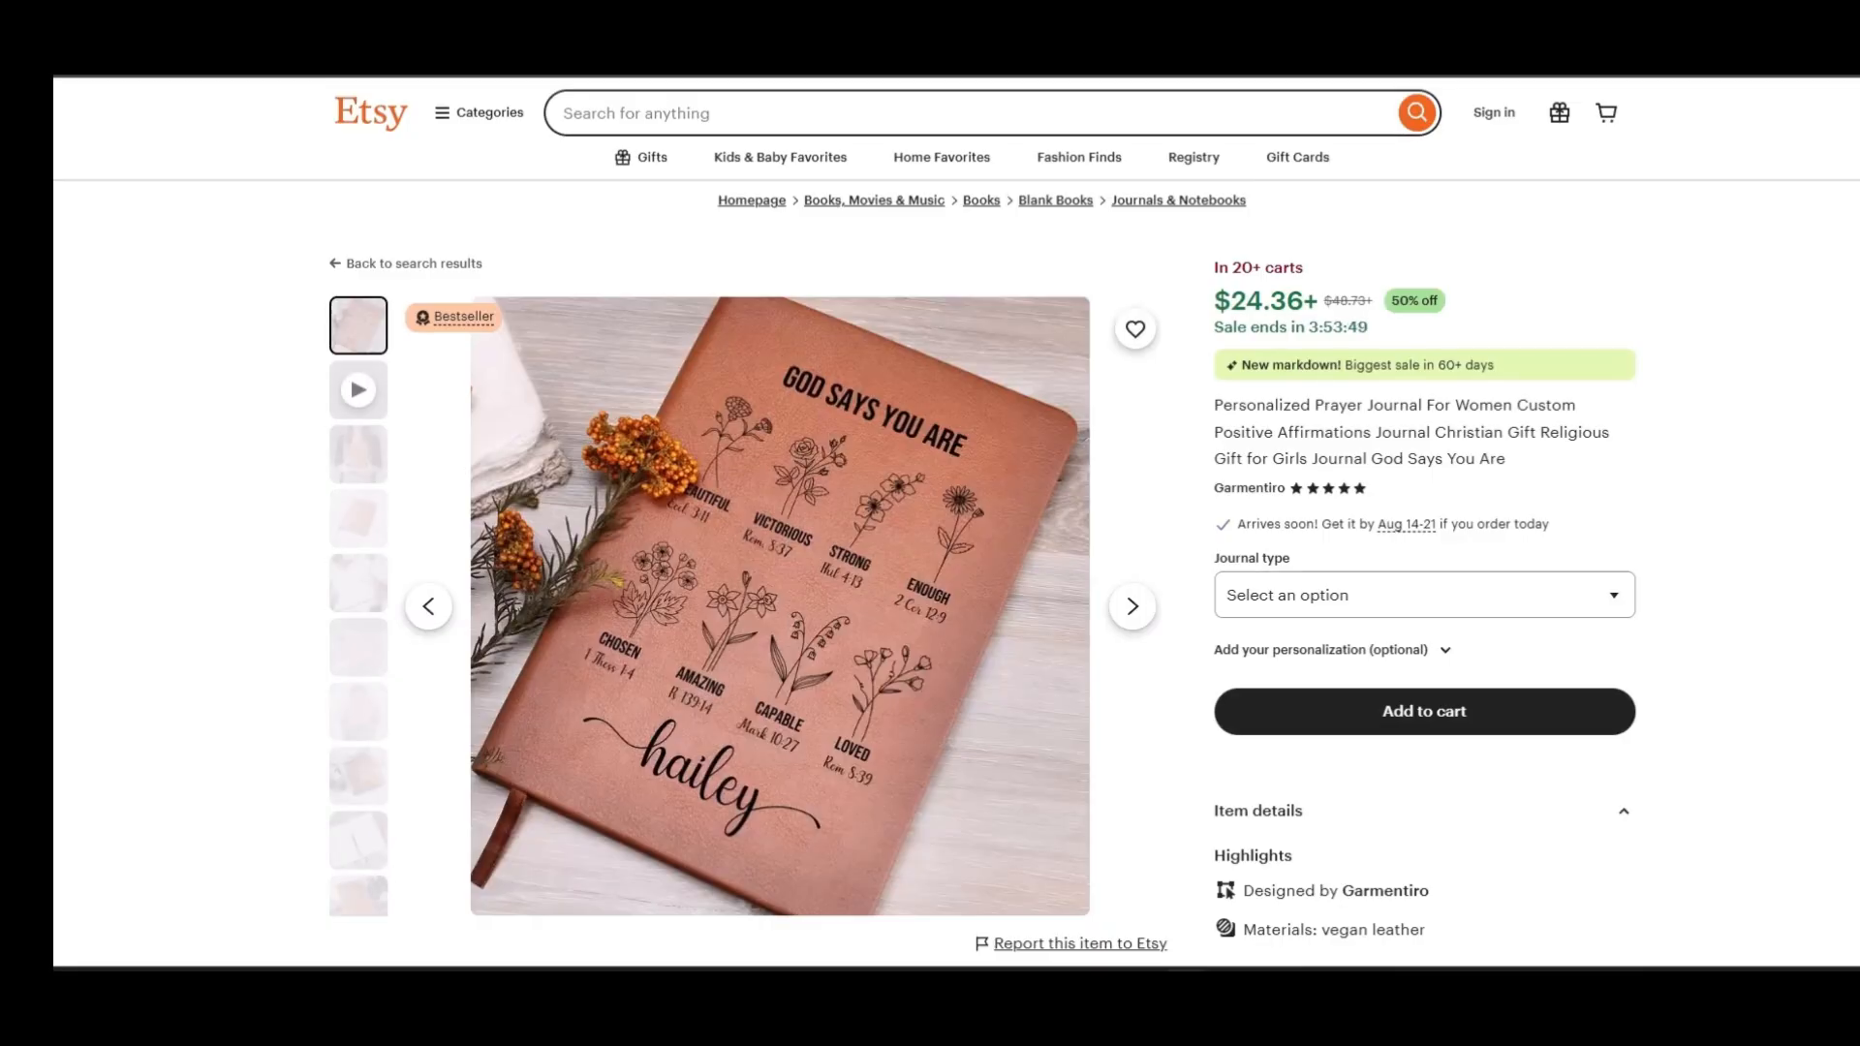
scroll(957, 518, "down", 1)
scroll(956, 518, "down", 1)
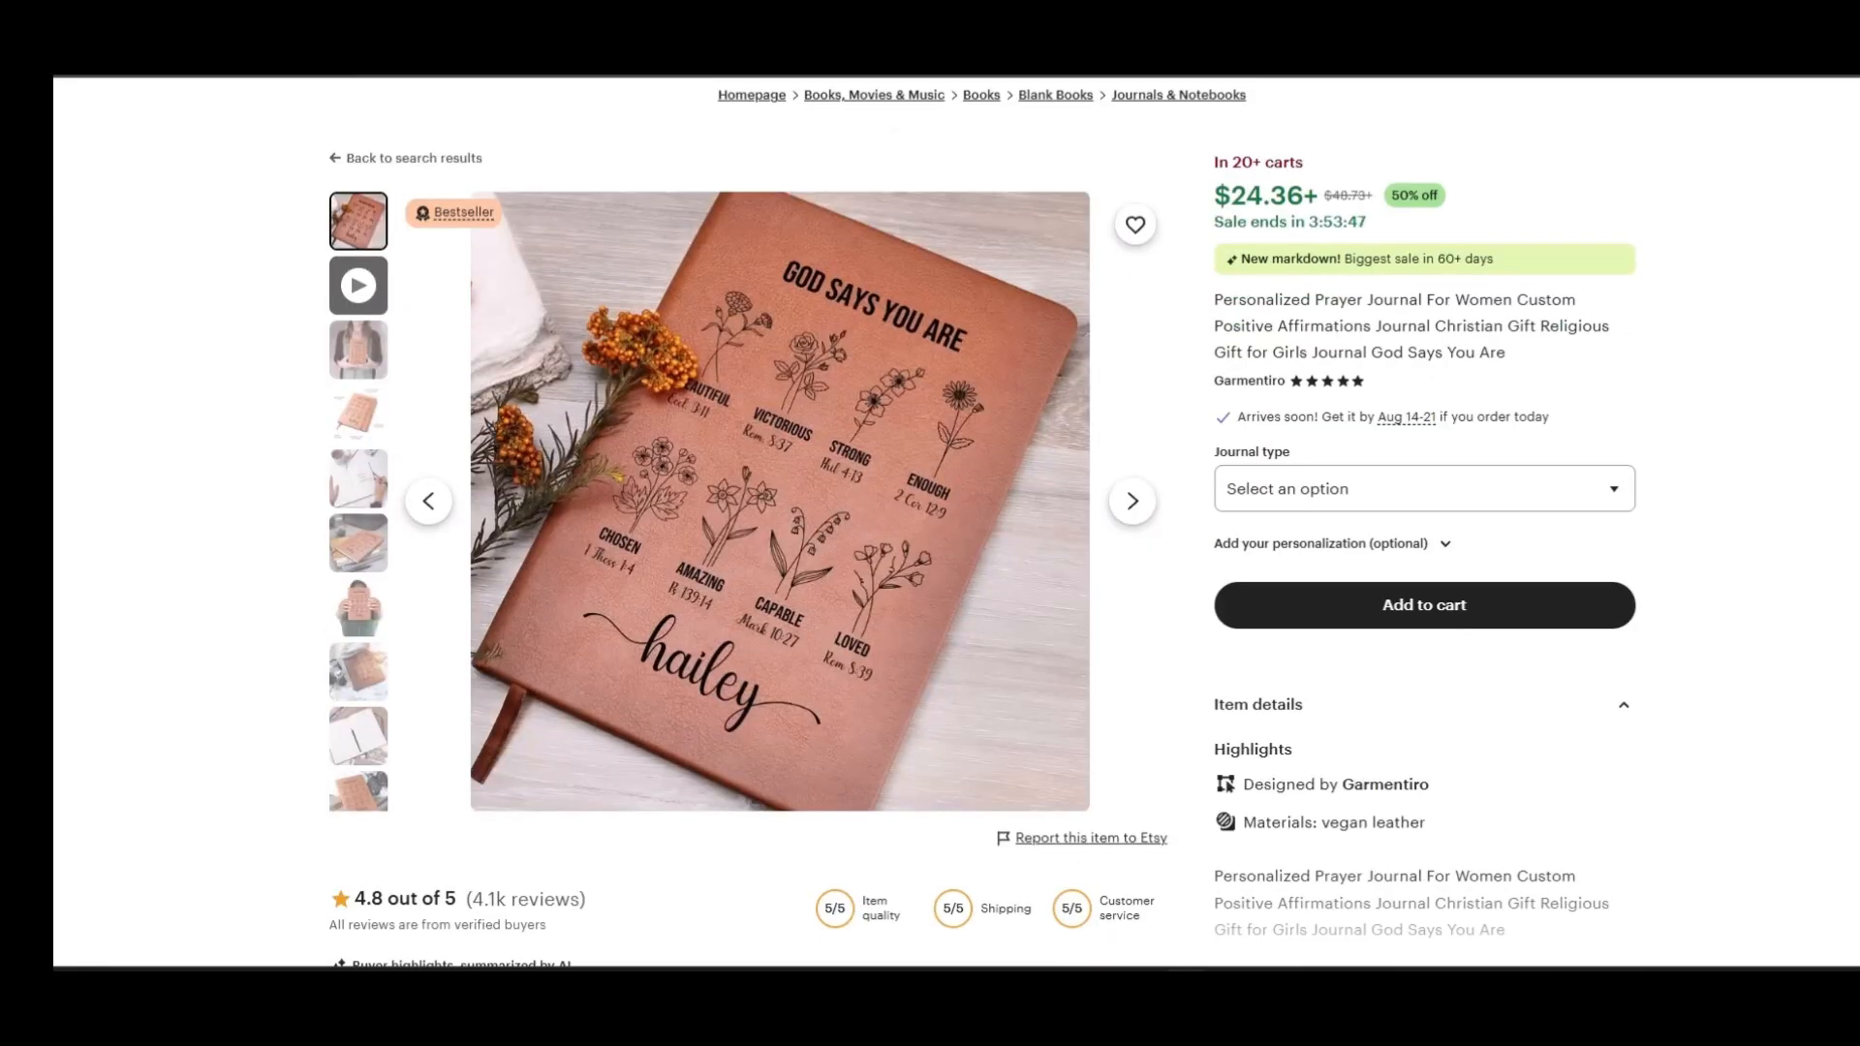
left_click(358, 415)
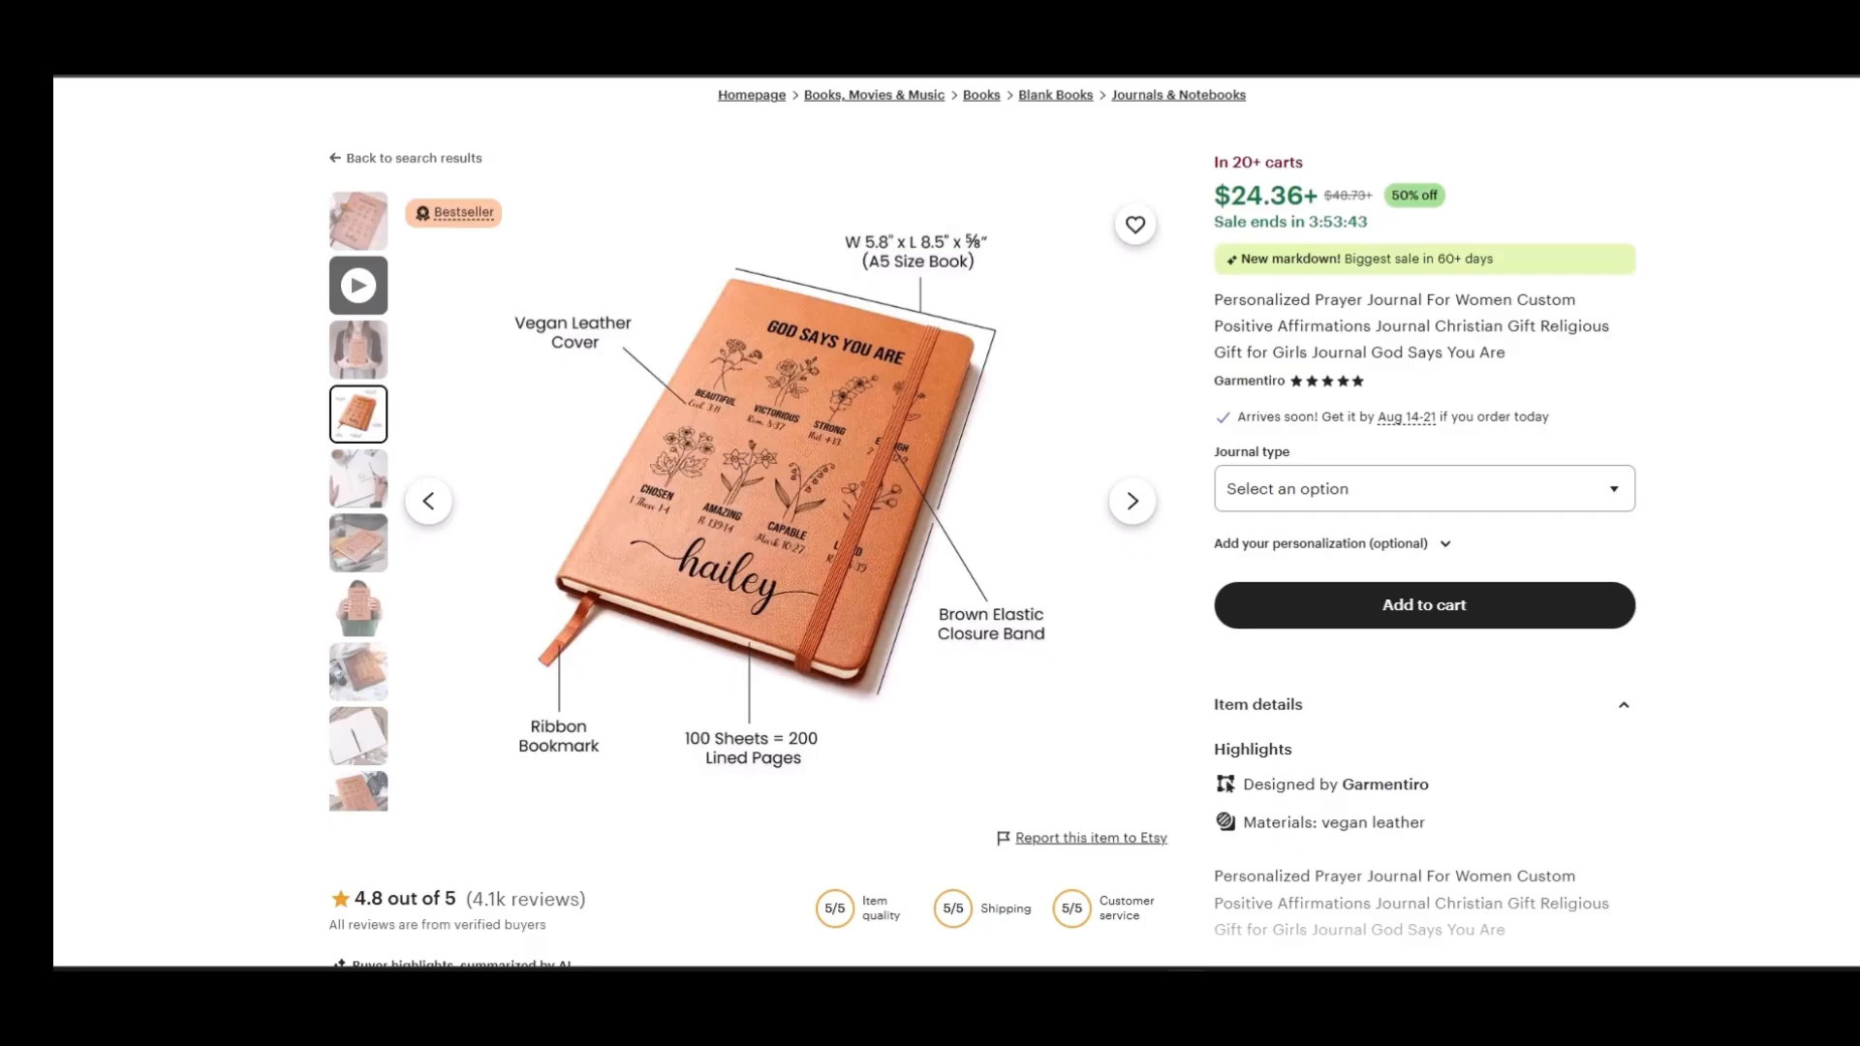
double_click(1244, 162)
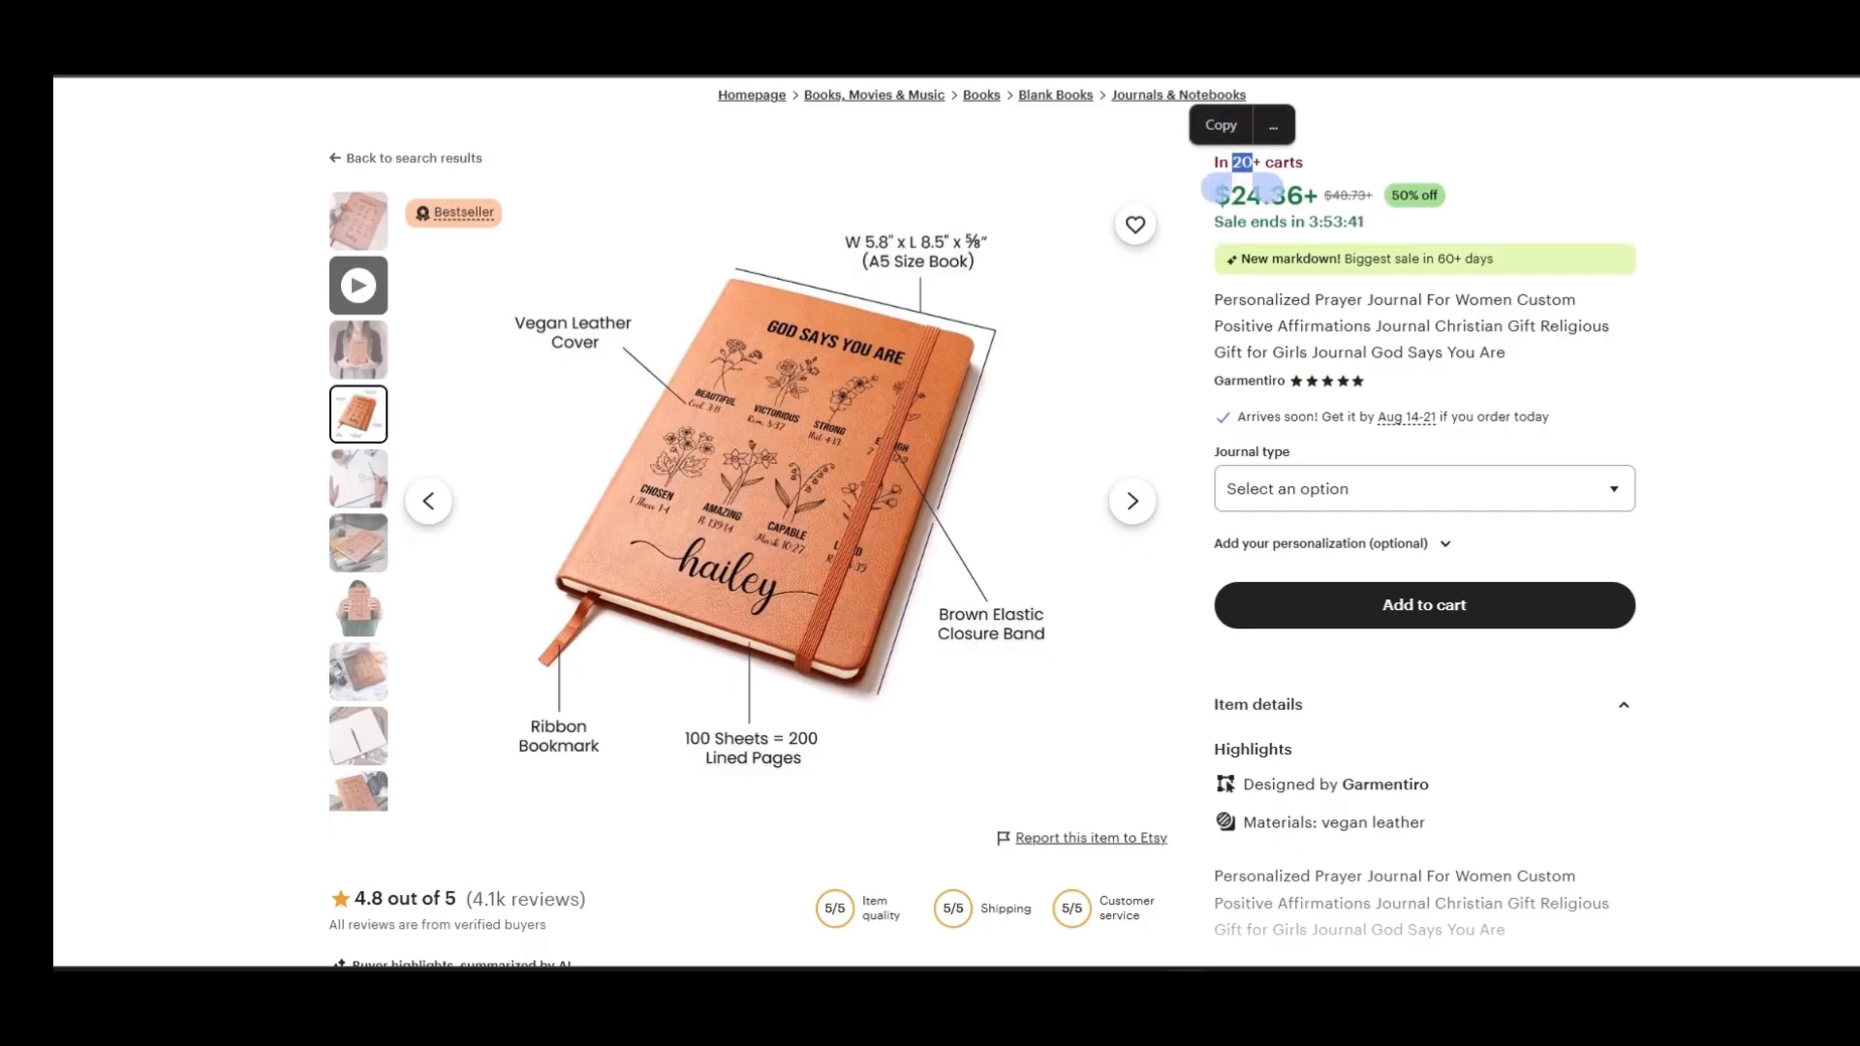
left_click_drag(1270, 188, 468, 182)
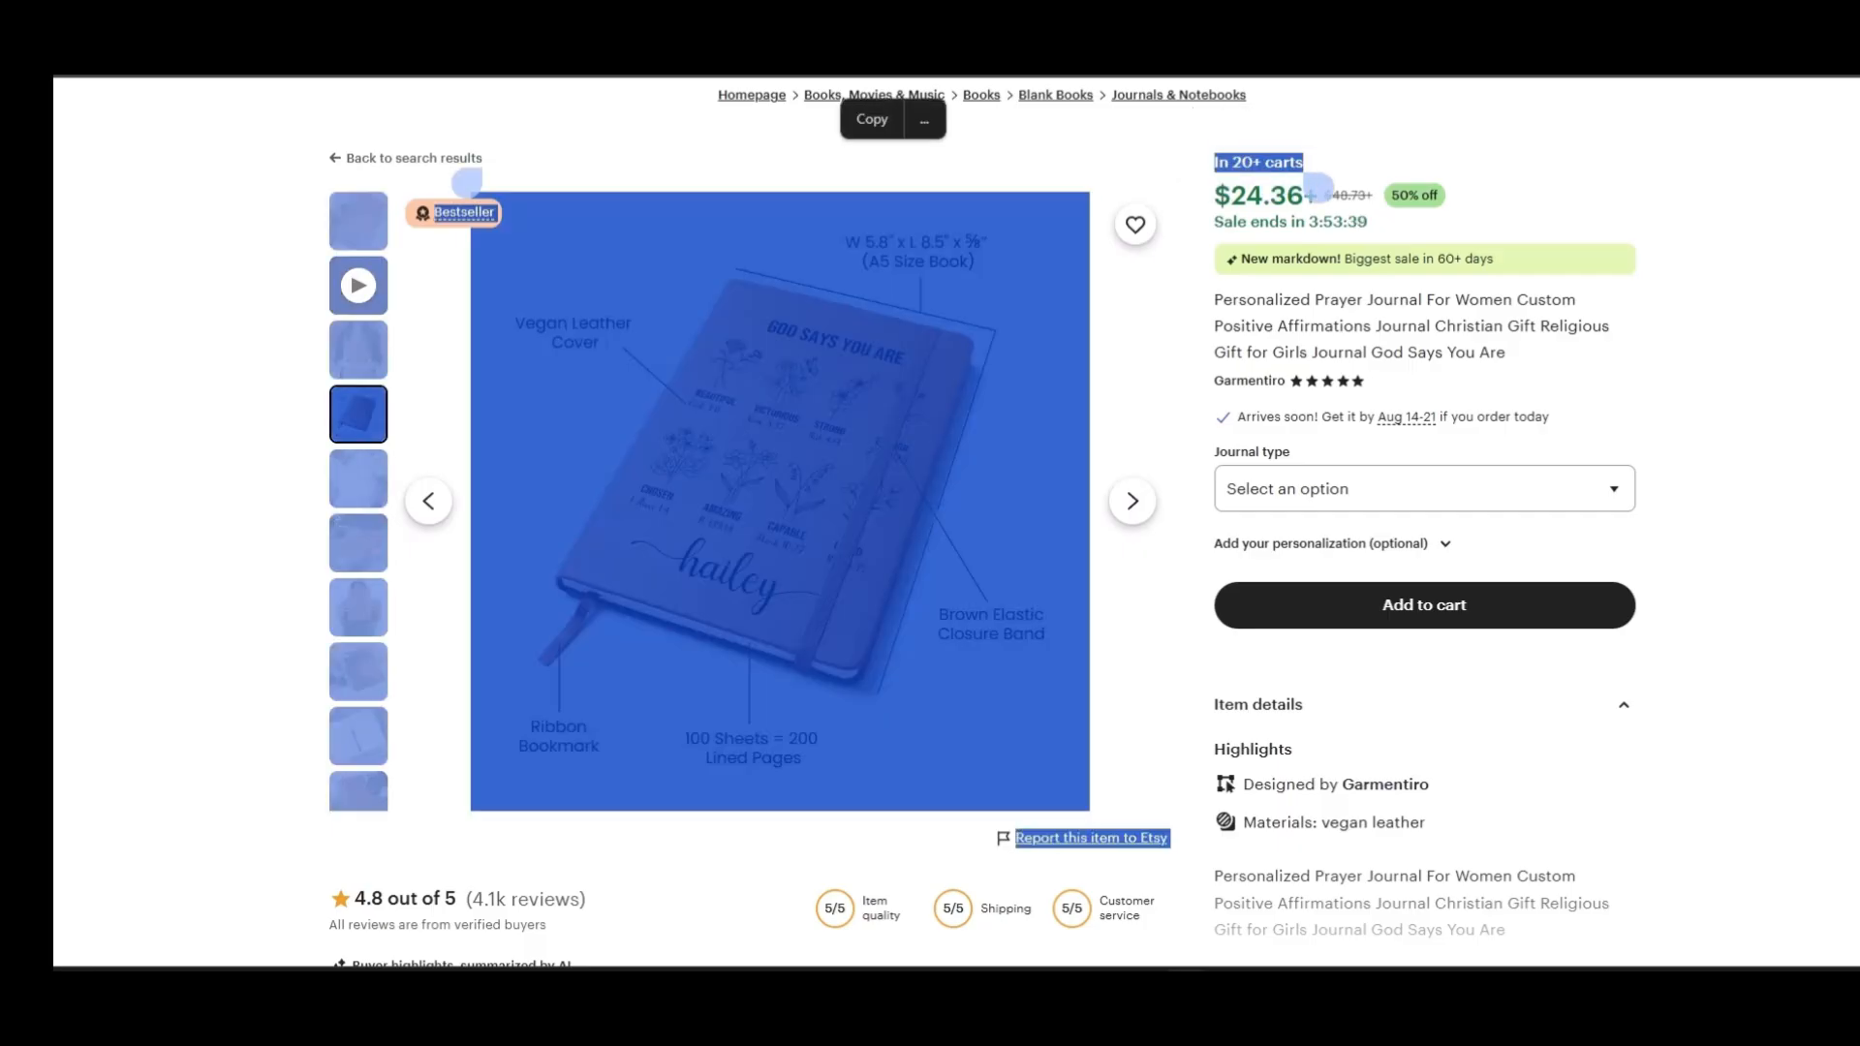
left_click(1686, 181)
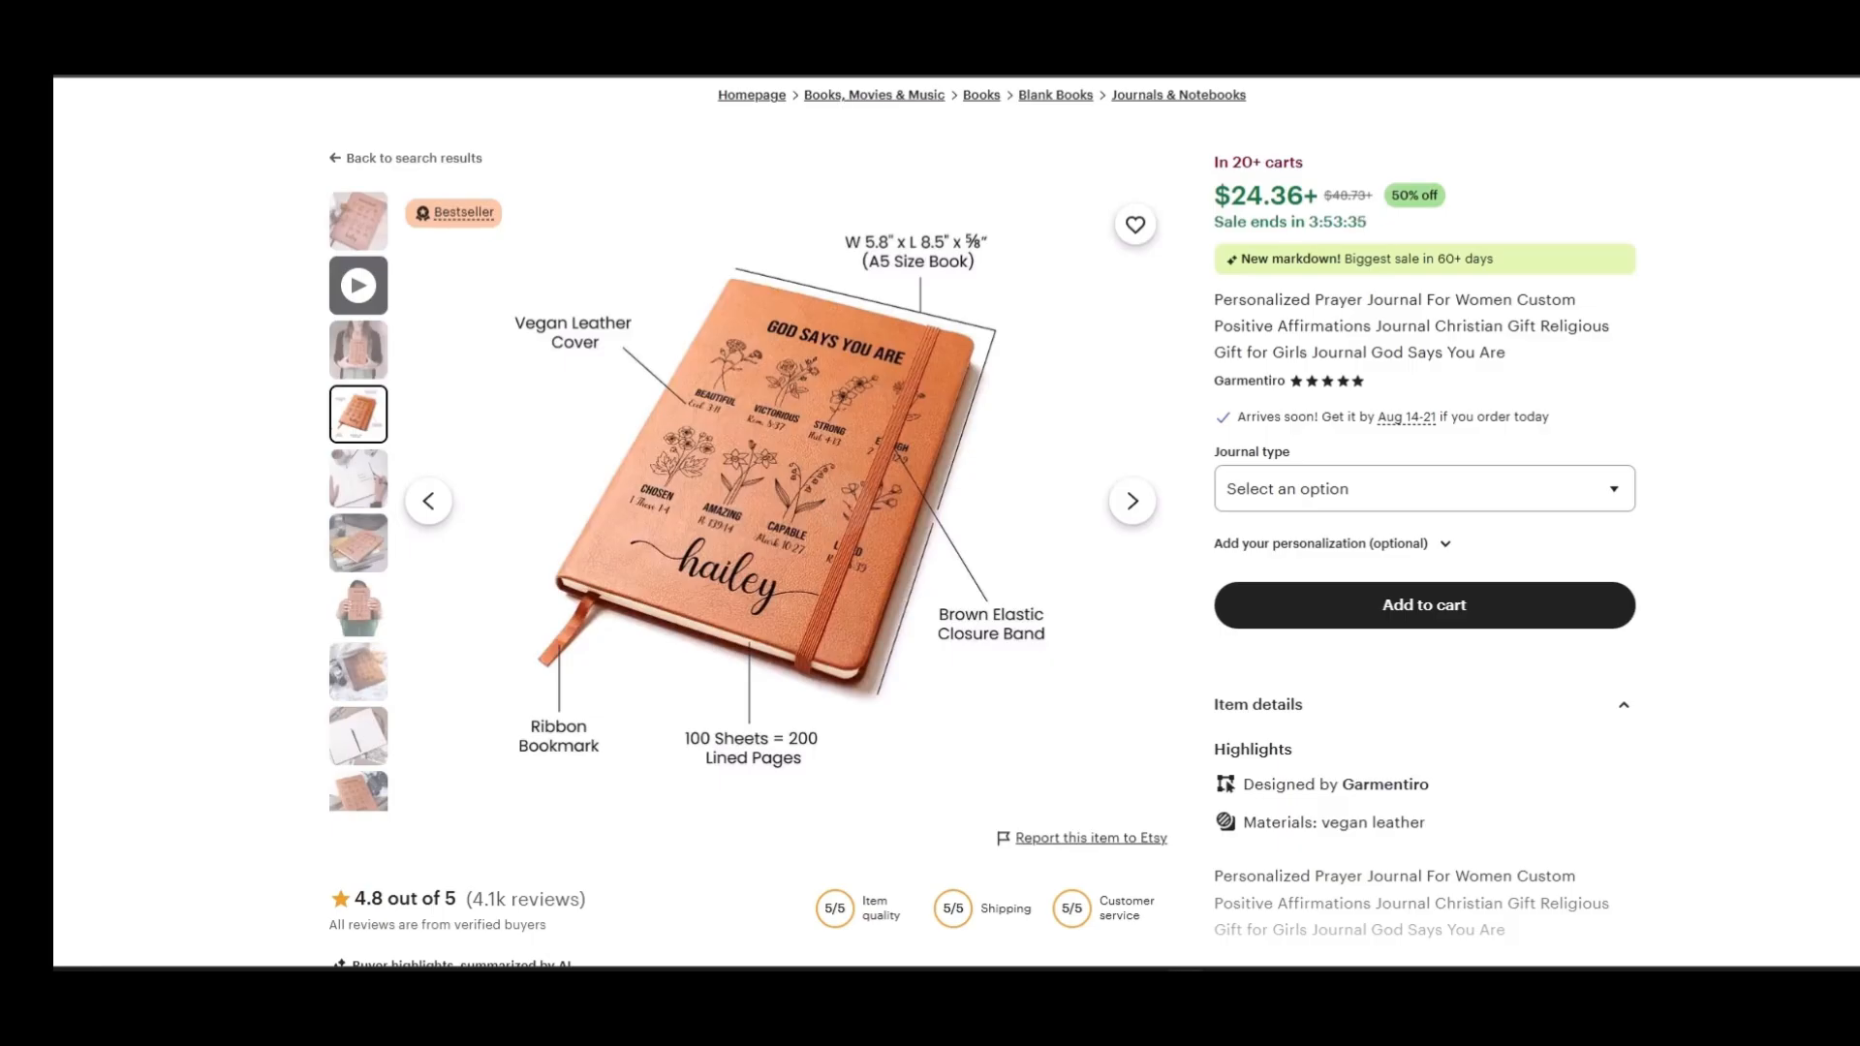
Copy the prayer journal listing's photo of a woman in green holding the journal in front of her face
right_click(845, 508)
left_click(358, 543)
left_click(359, 607)
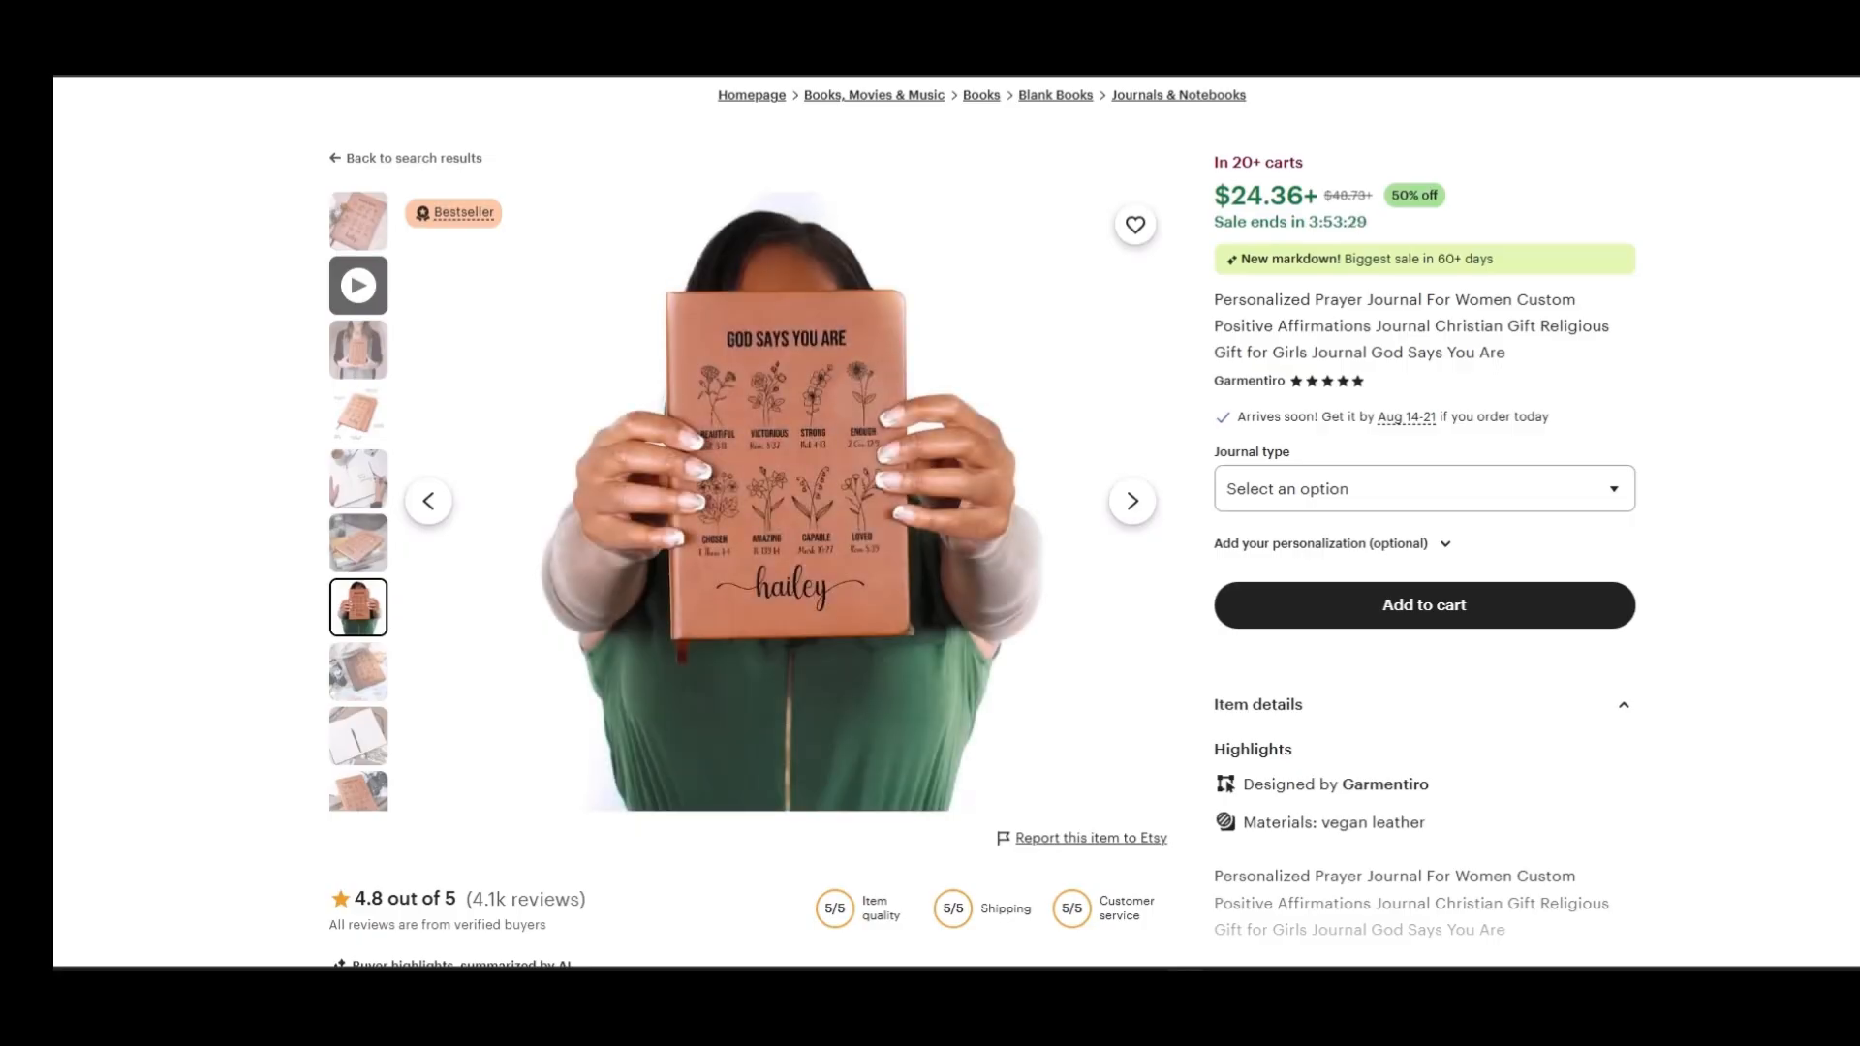
right_click(861, 400)
left_click(936, 480)
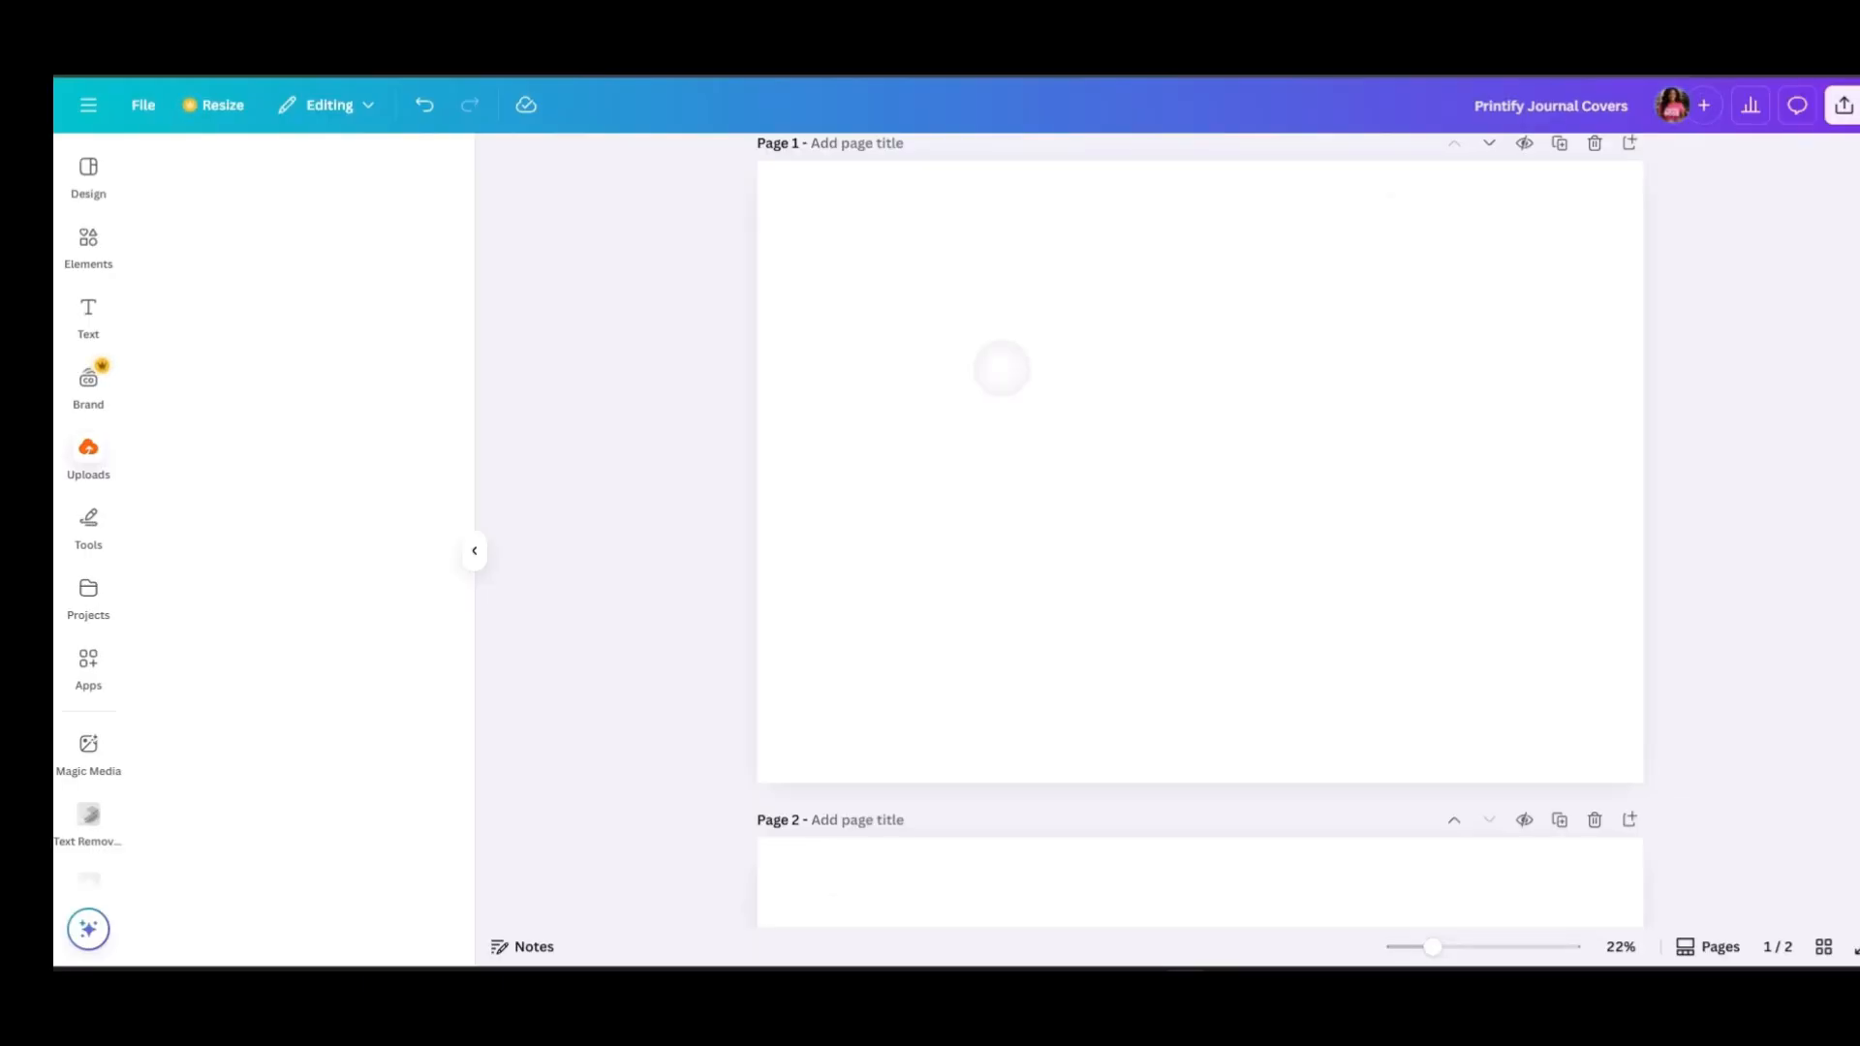
Switch to the Printify Journal Covers design in Canva and paste in the copied Etsy journal images
right_click(1003, 371)
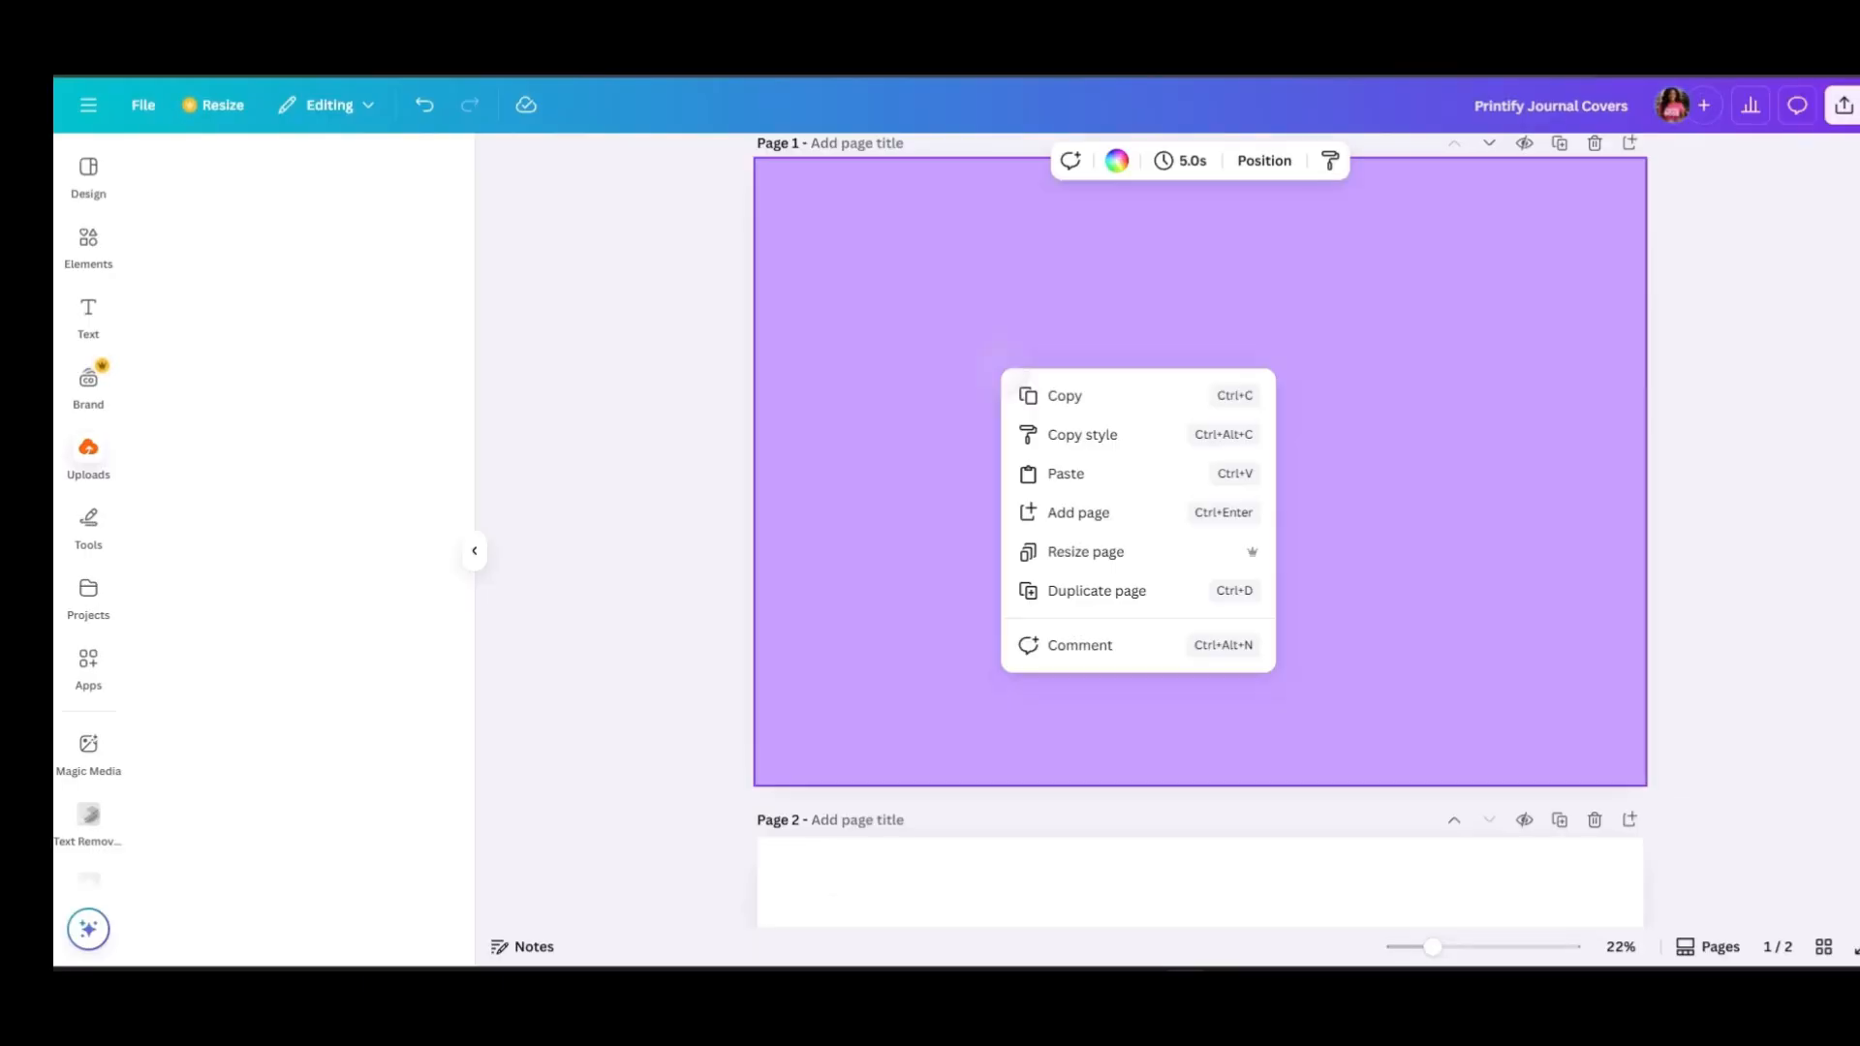
right_click(1002, 369)
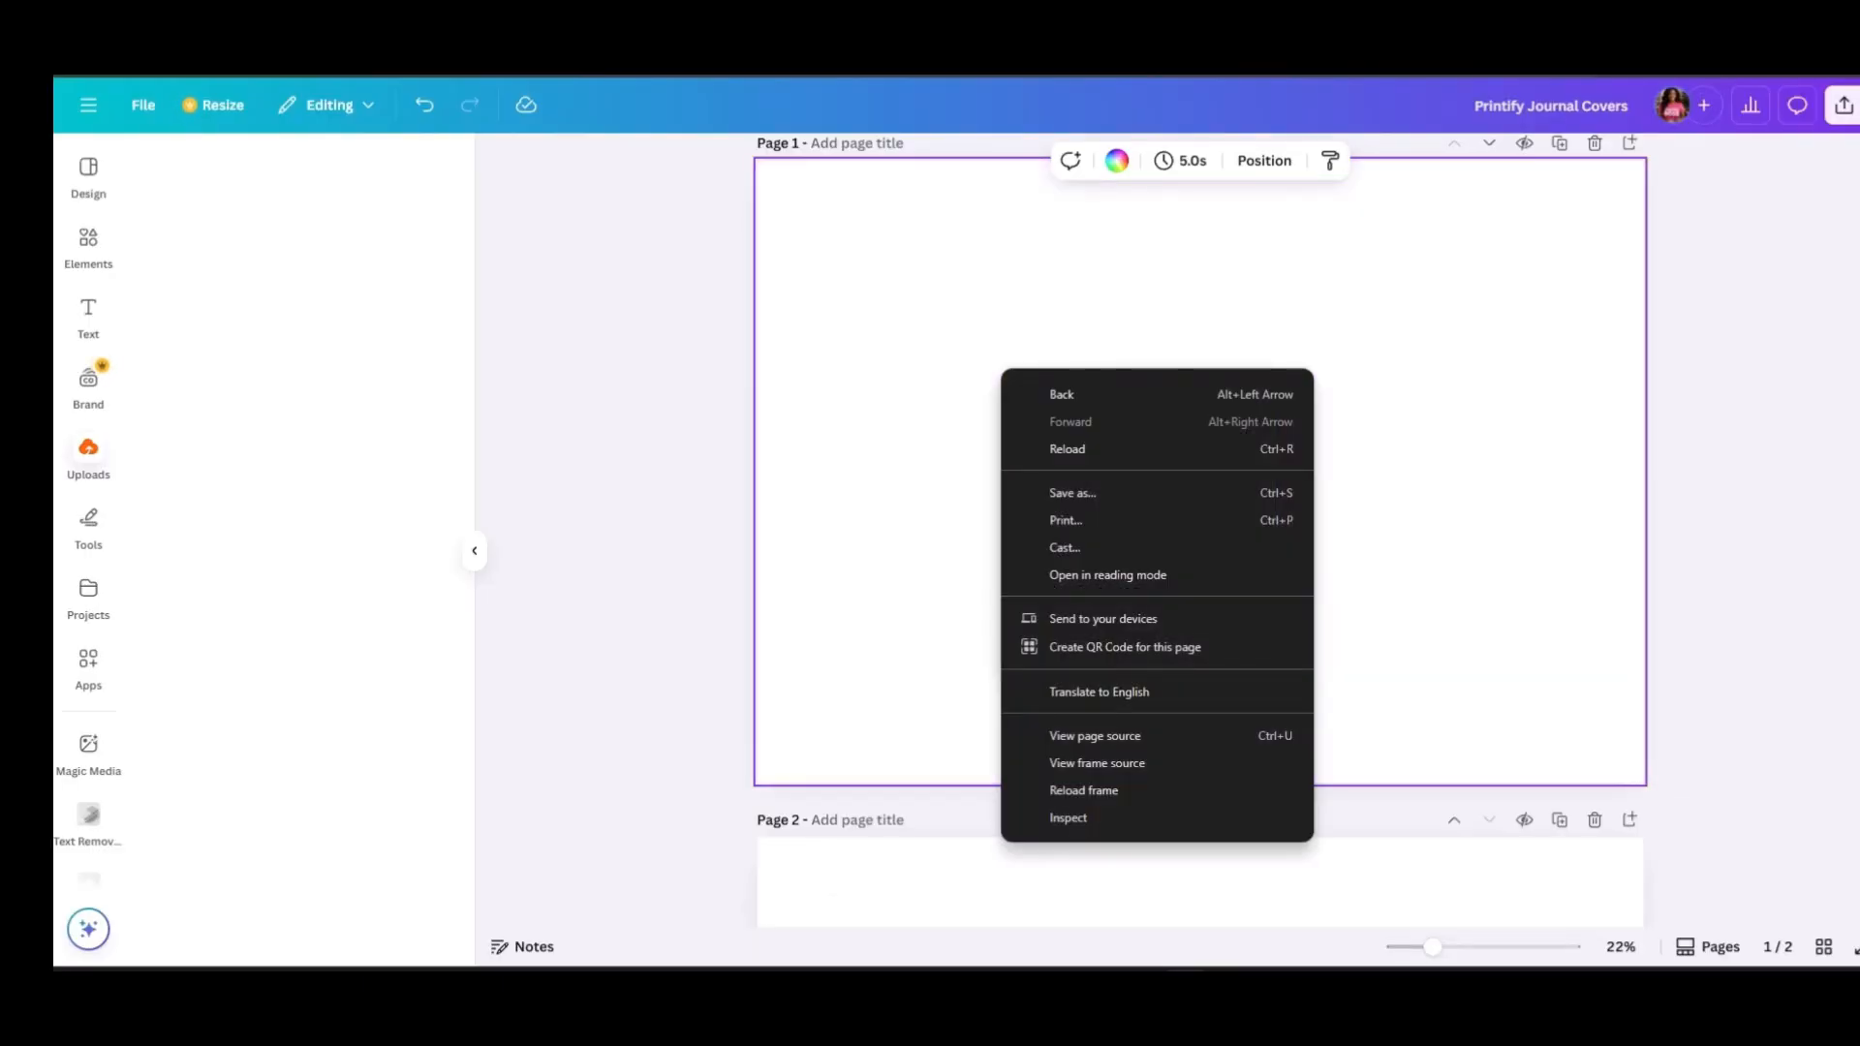
left_click(1416, 485)
right_click(1247, 445)
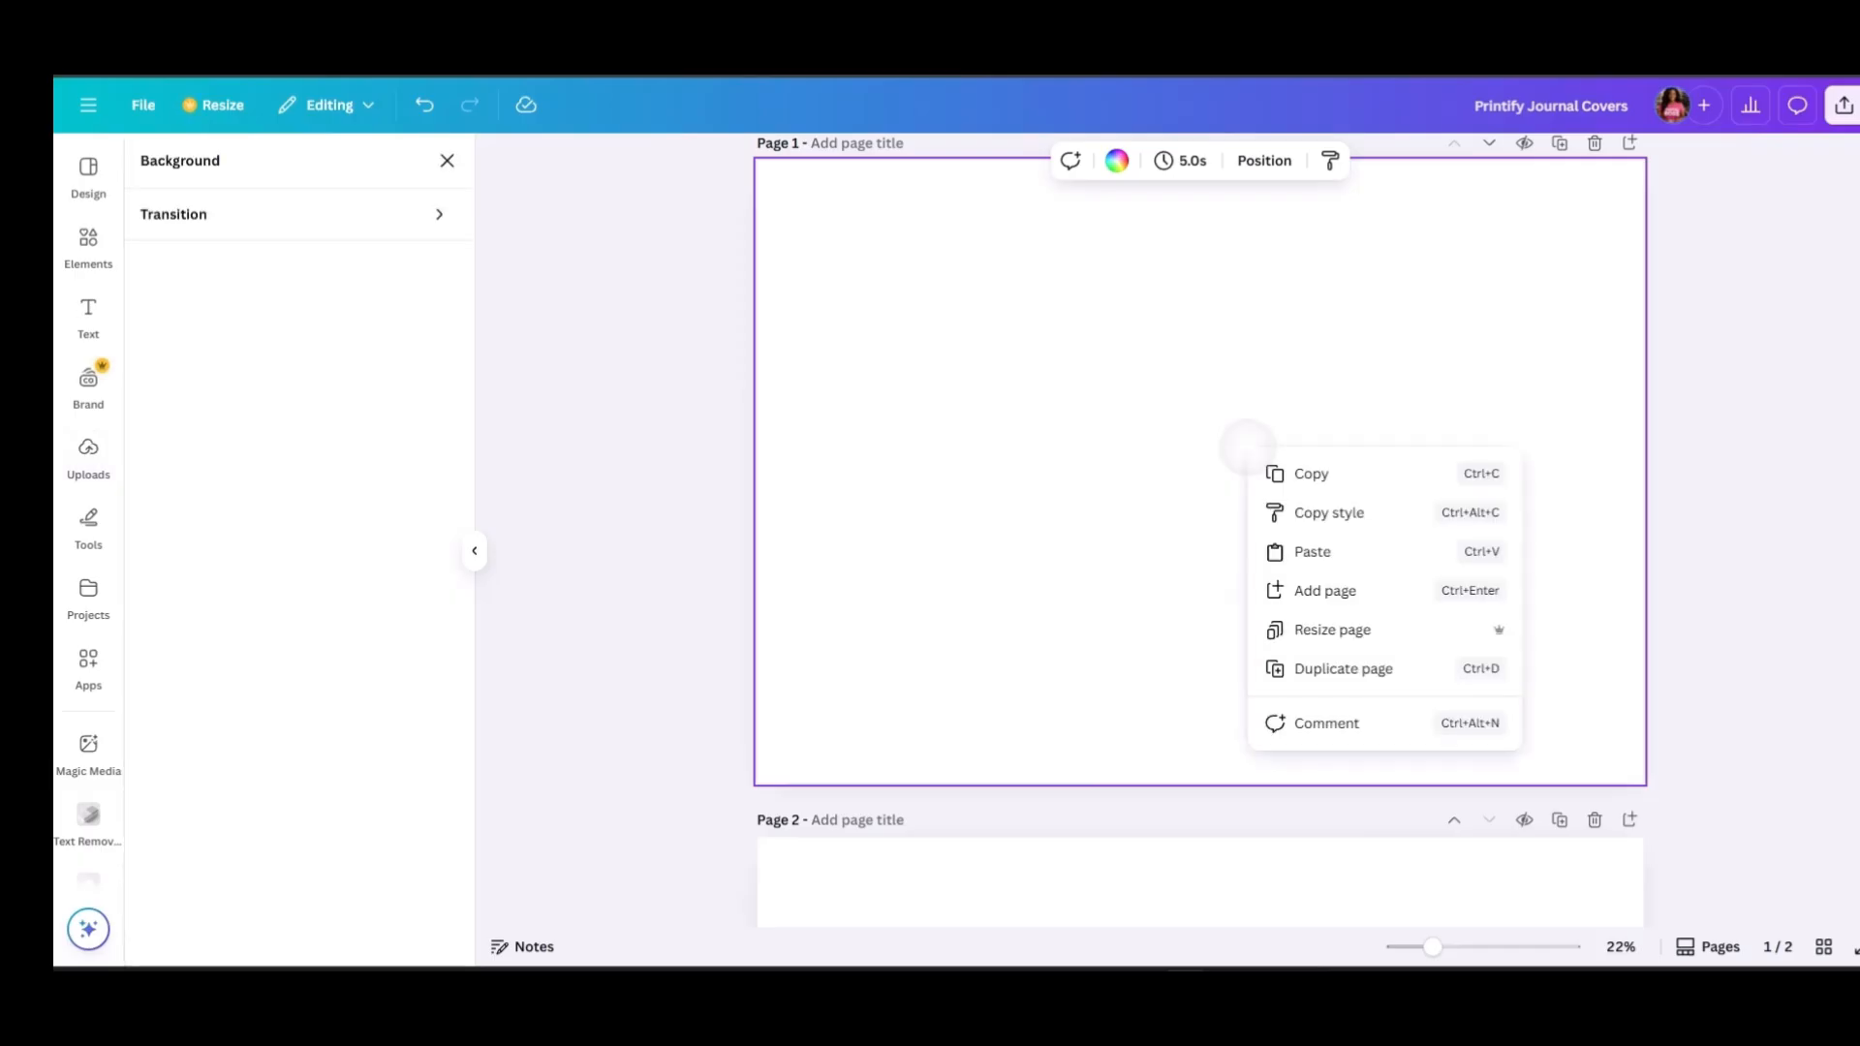
right_click(1247, 446)
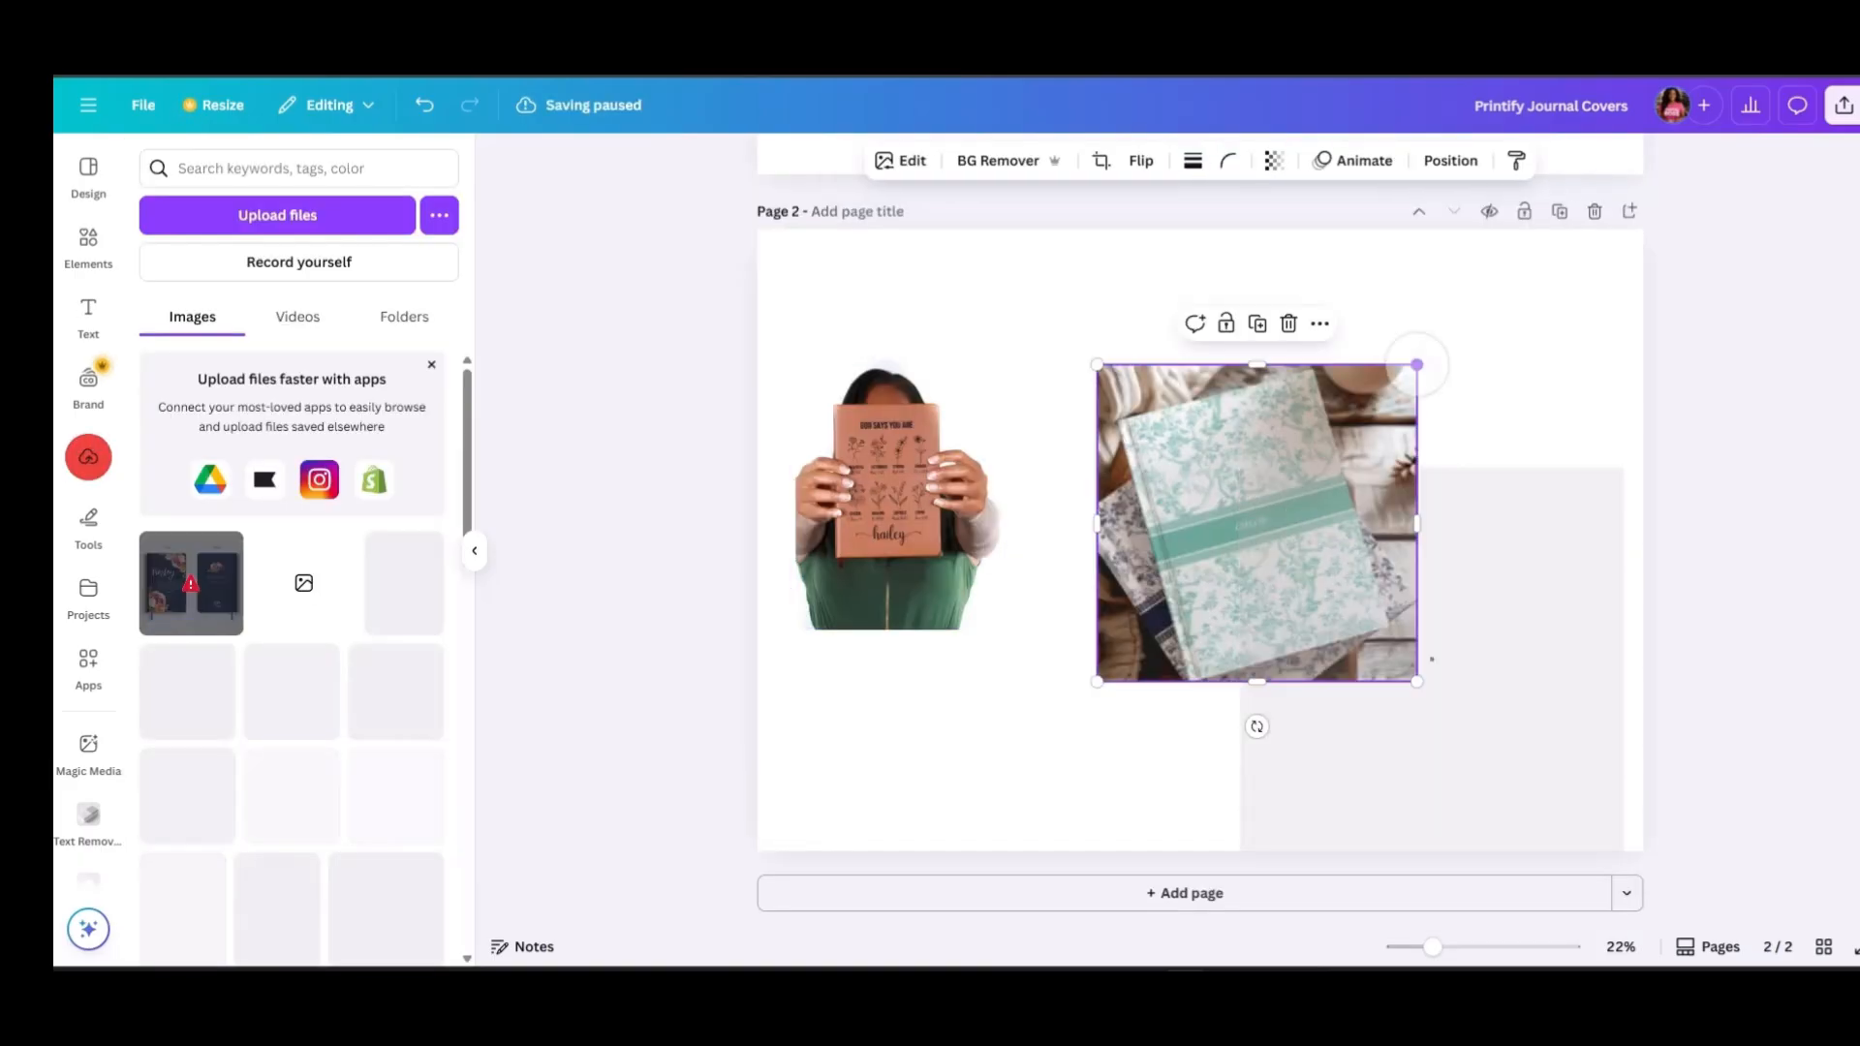
Shrink the teal journal image and the still-loading image on page 2, arranging both beside the photo of the woman holding a journal
left_click_drag(1420, 365, 1328, 449)
left_click_drag(1211, 567, 1122, 386)
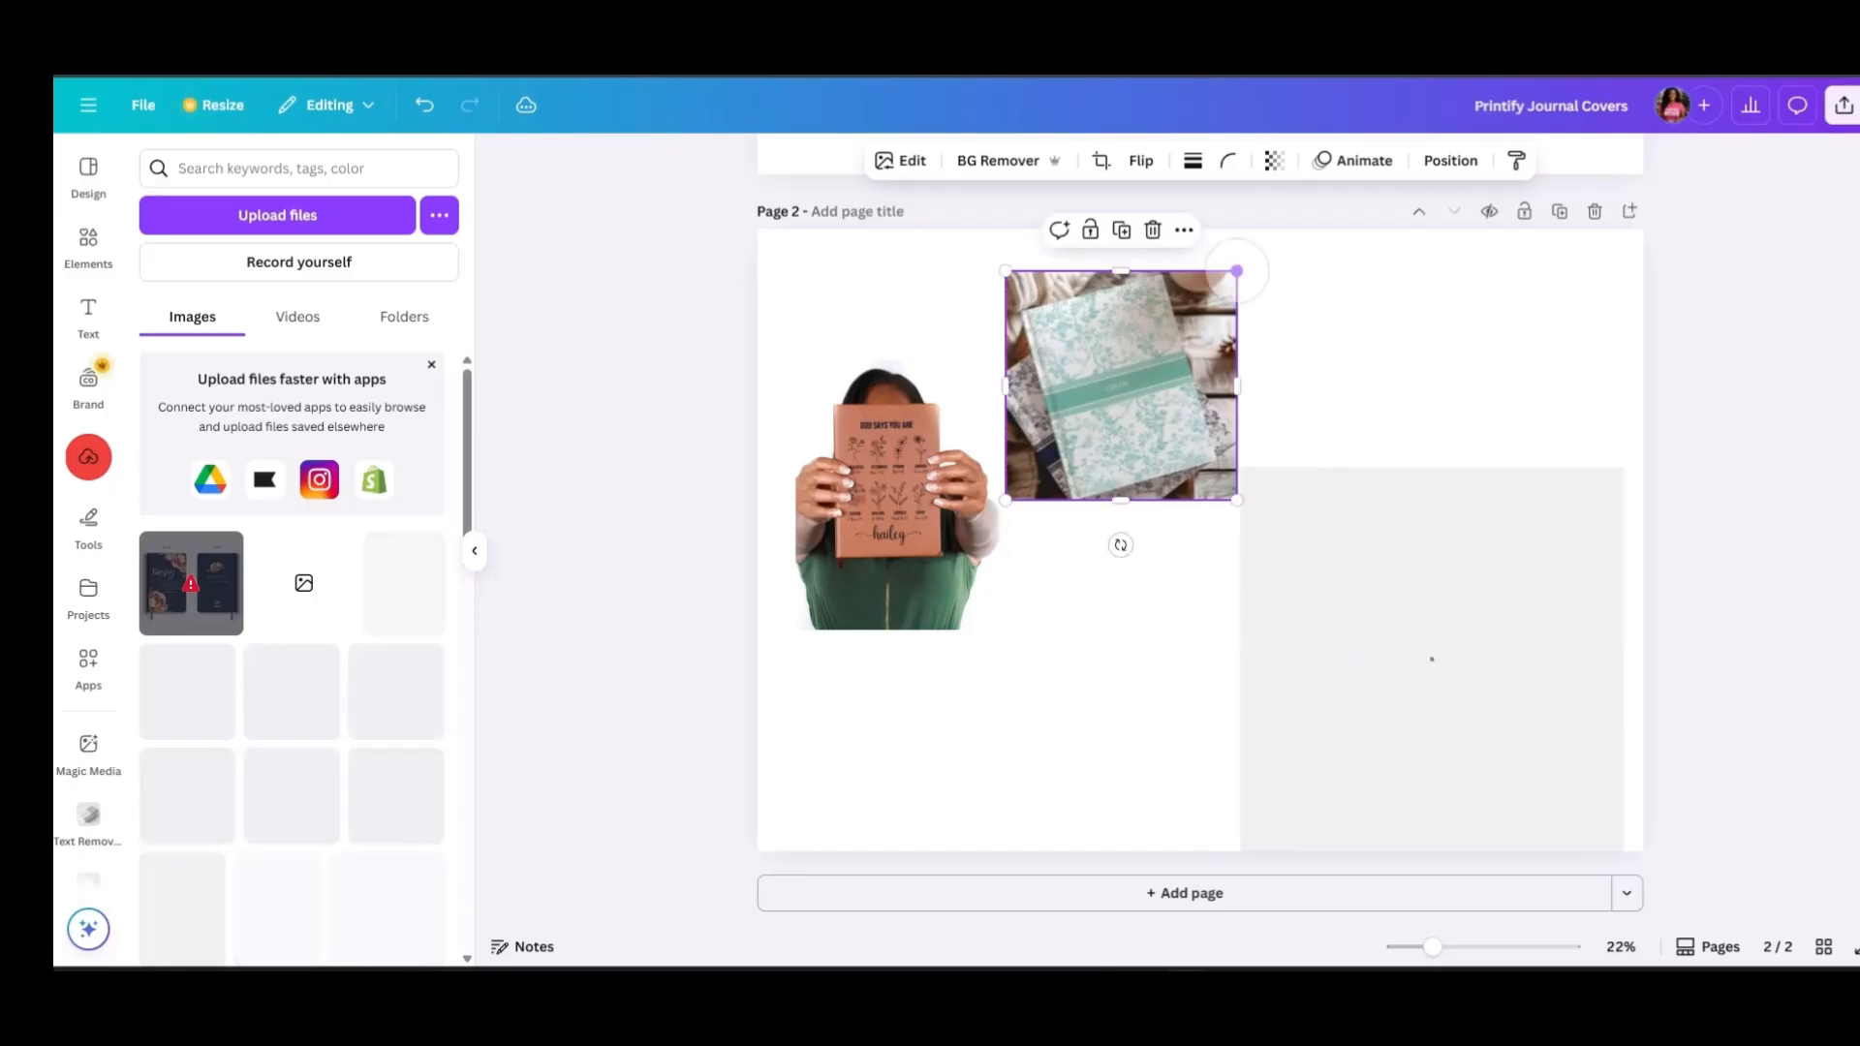
left_click(1366, 643)
left_click_drag(1624, 467, 1551, 539)
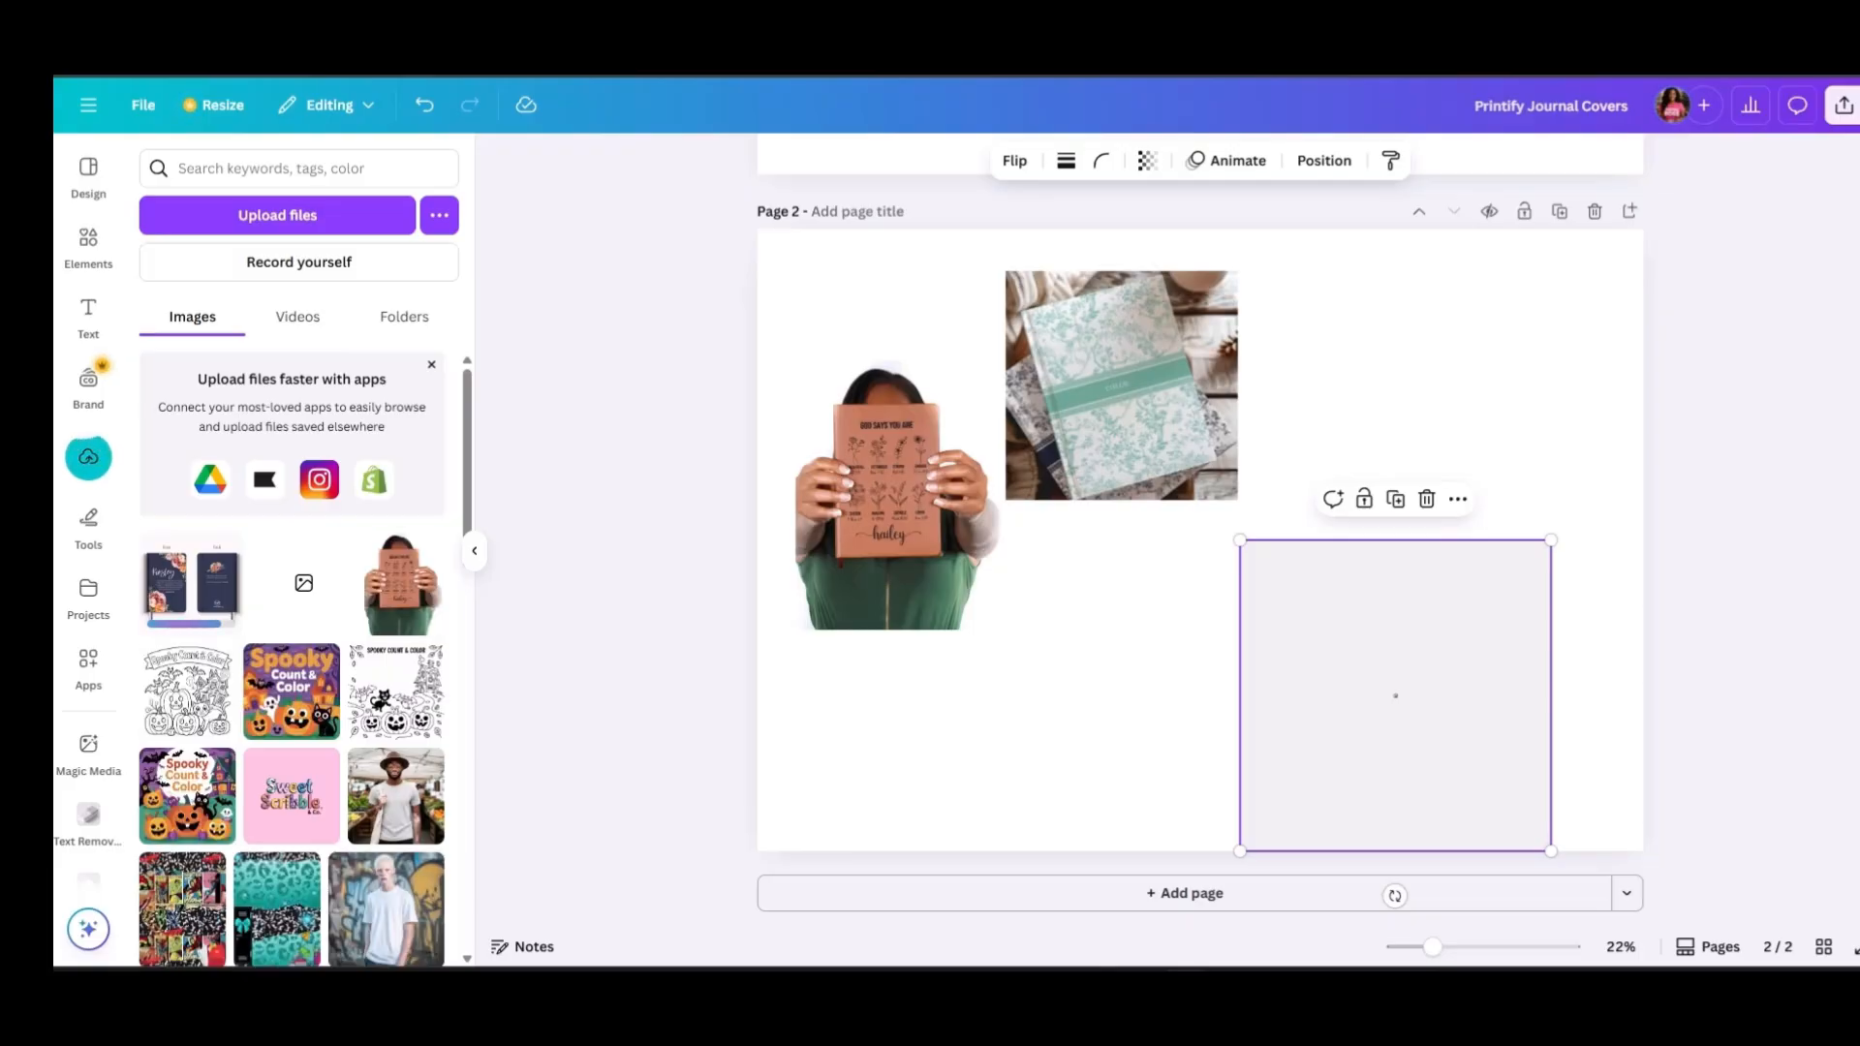
left_click_drag(1395, 695, 1417, 463)
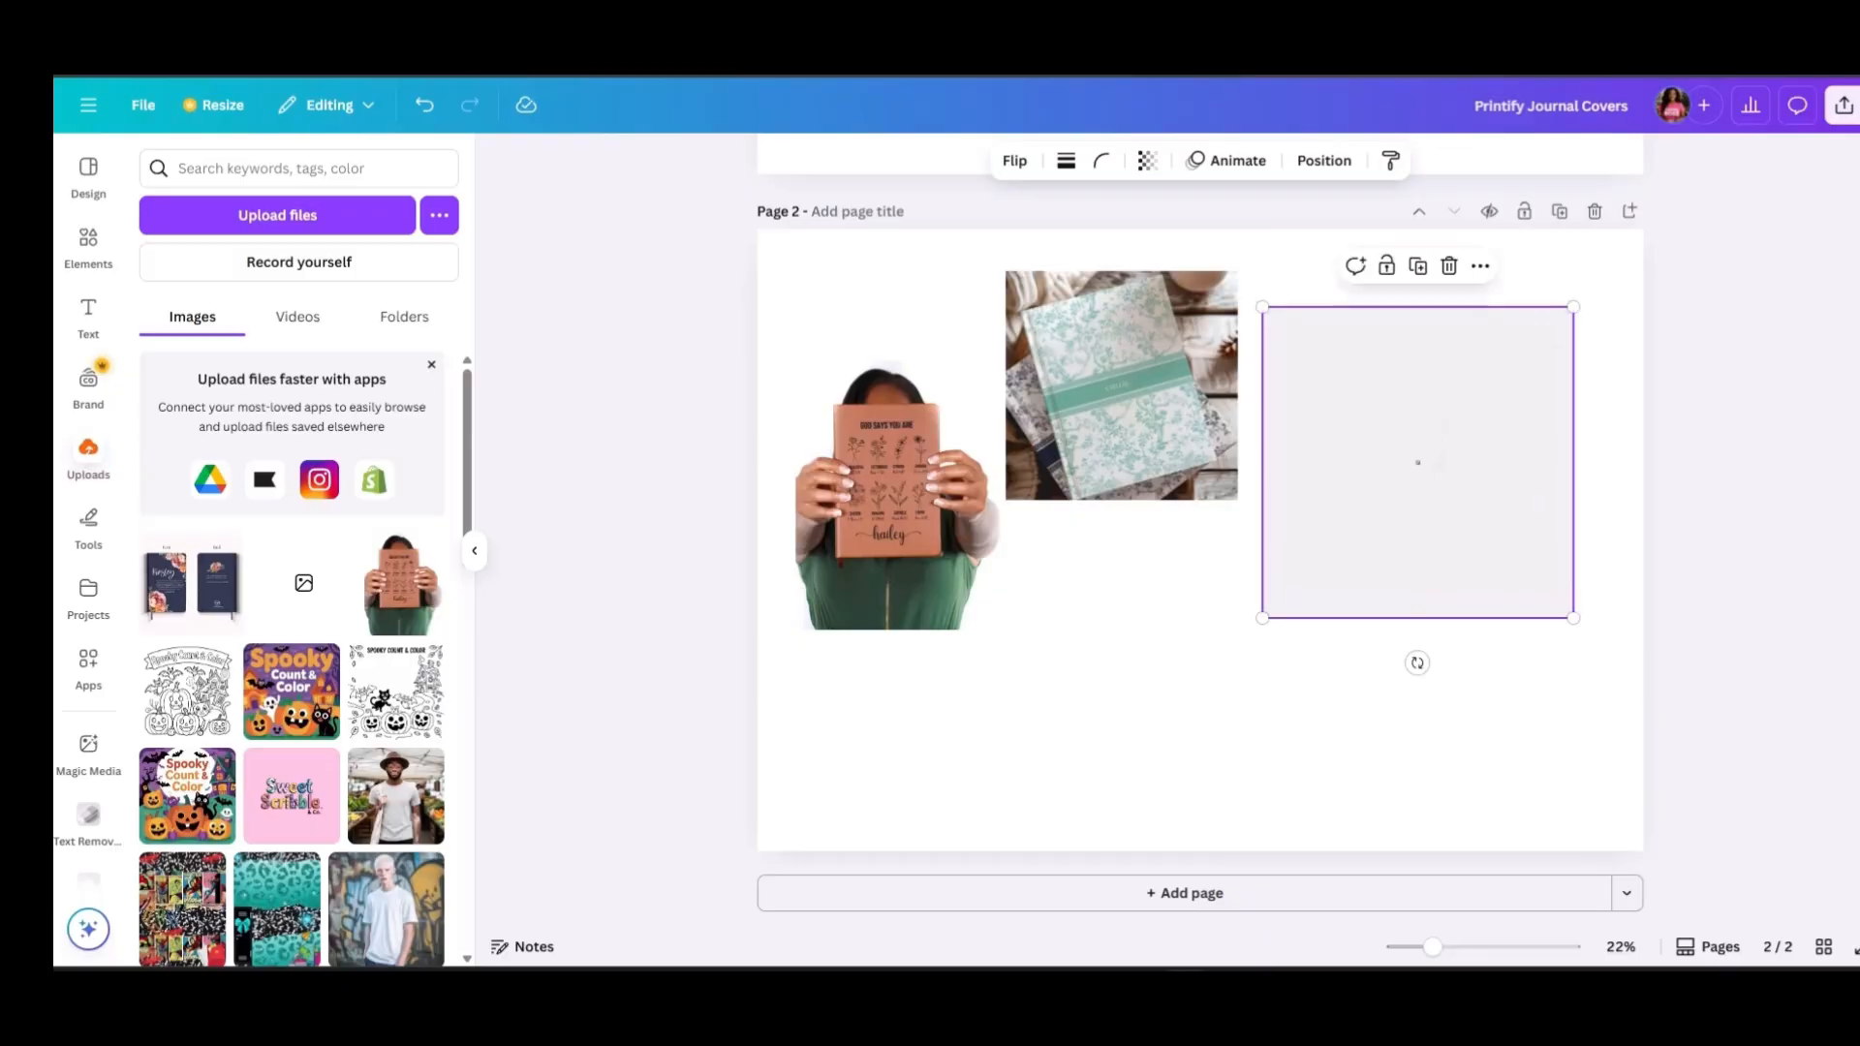
Separate the two overlapping copies of the navy floral front-and-back journal image and delete the extra copy
scroll(1418, 463, "up", 1)
left_click(1120, 453)
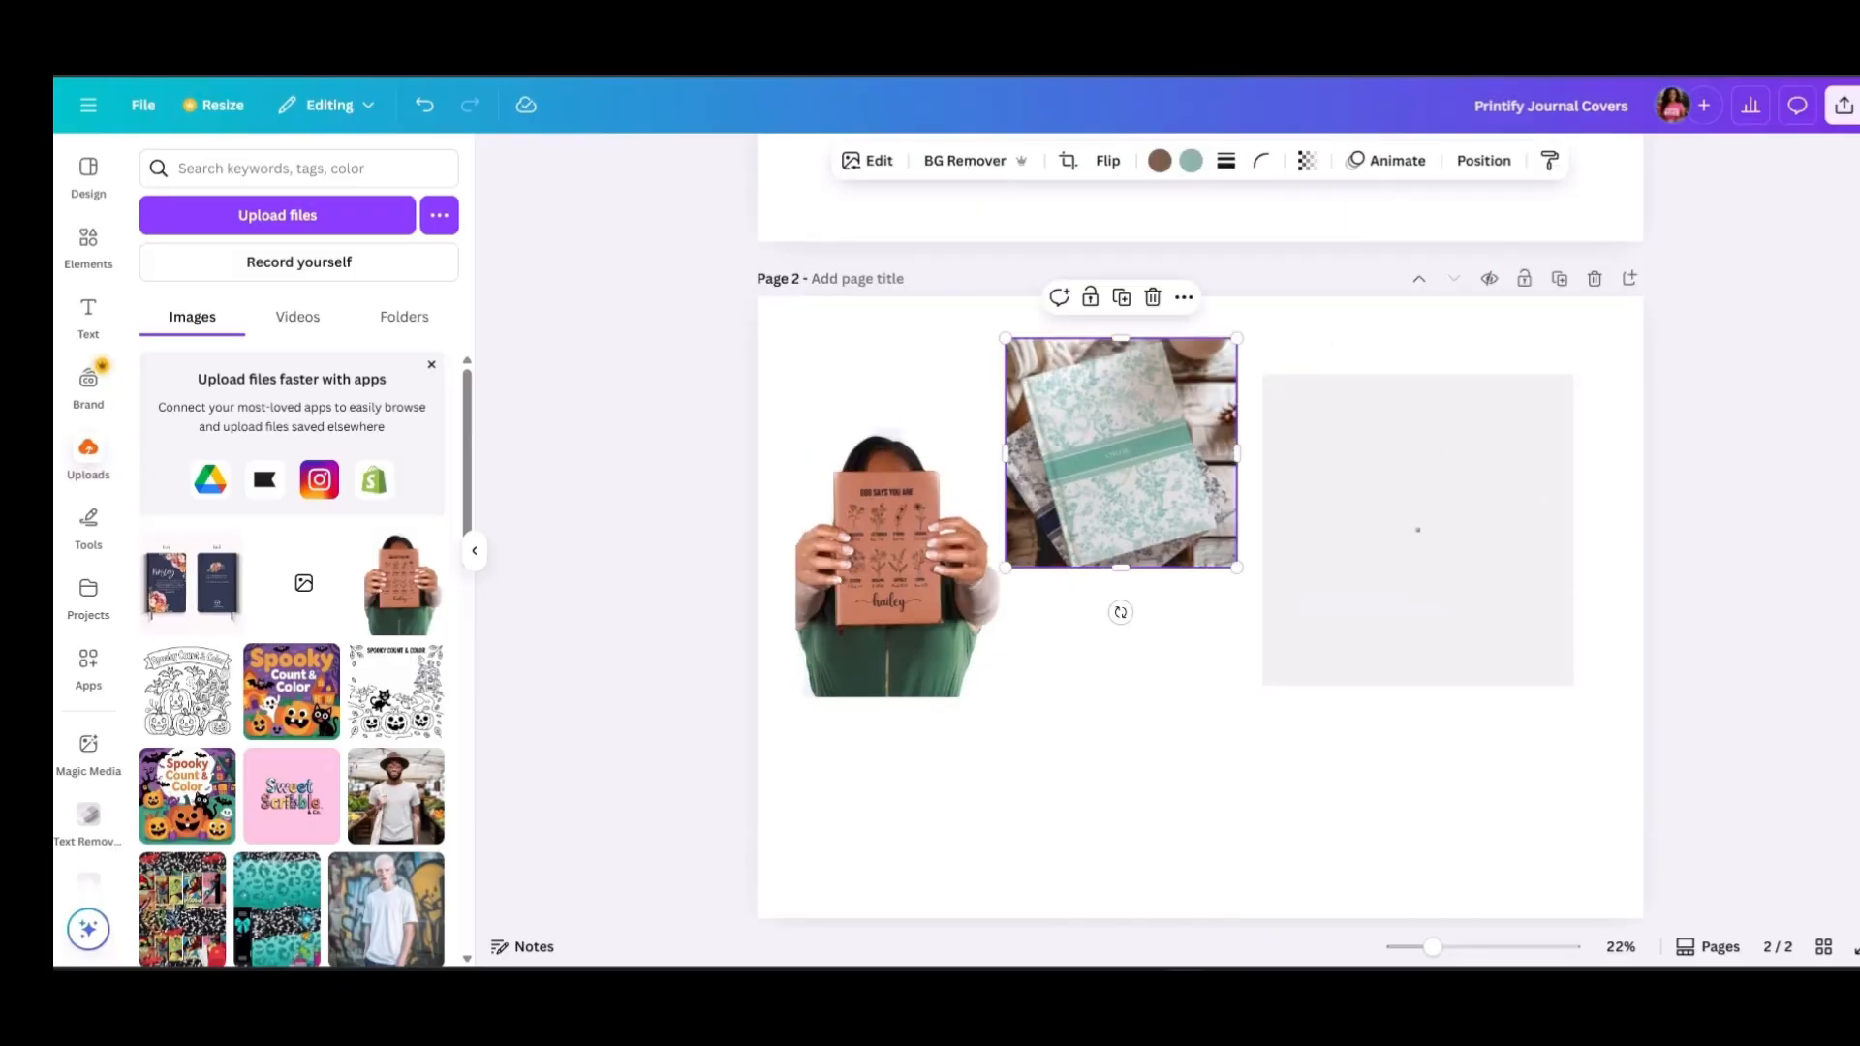
scroll(1417, 530, "down", 1)
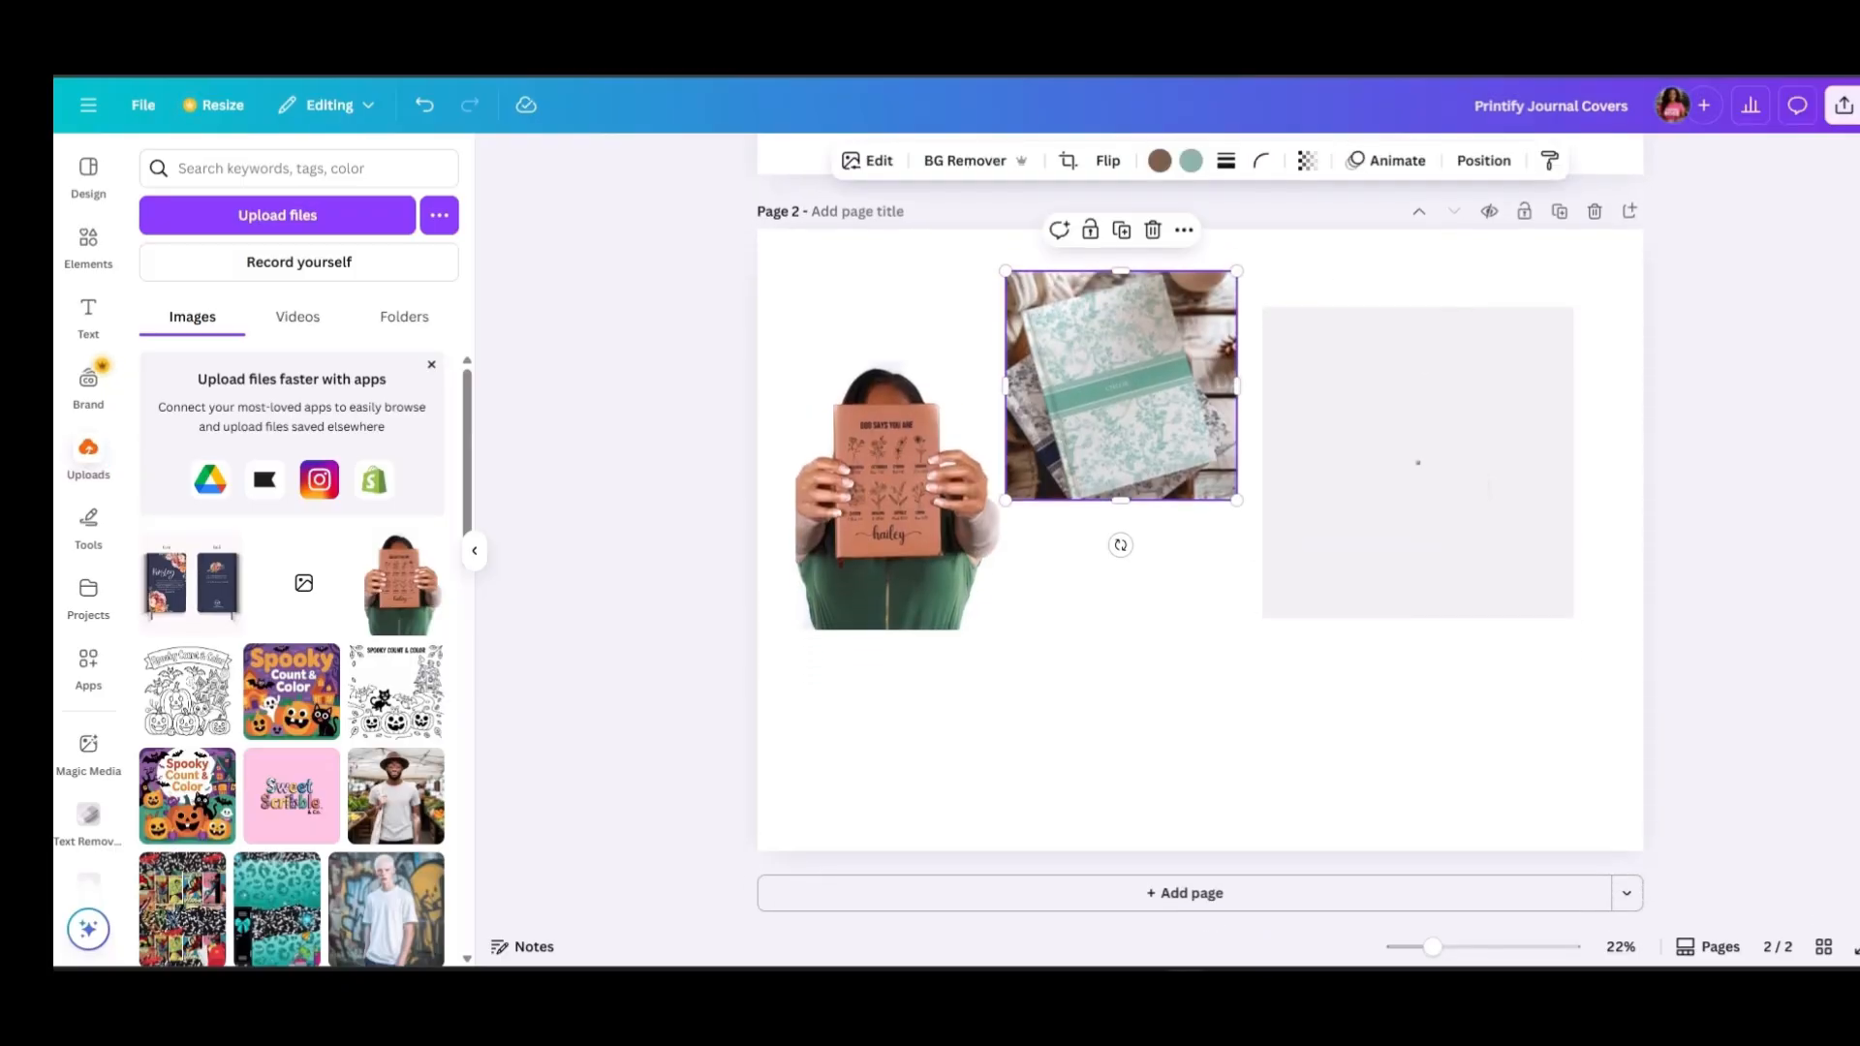
left_click_drag(1417, 463, 1405, 529)
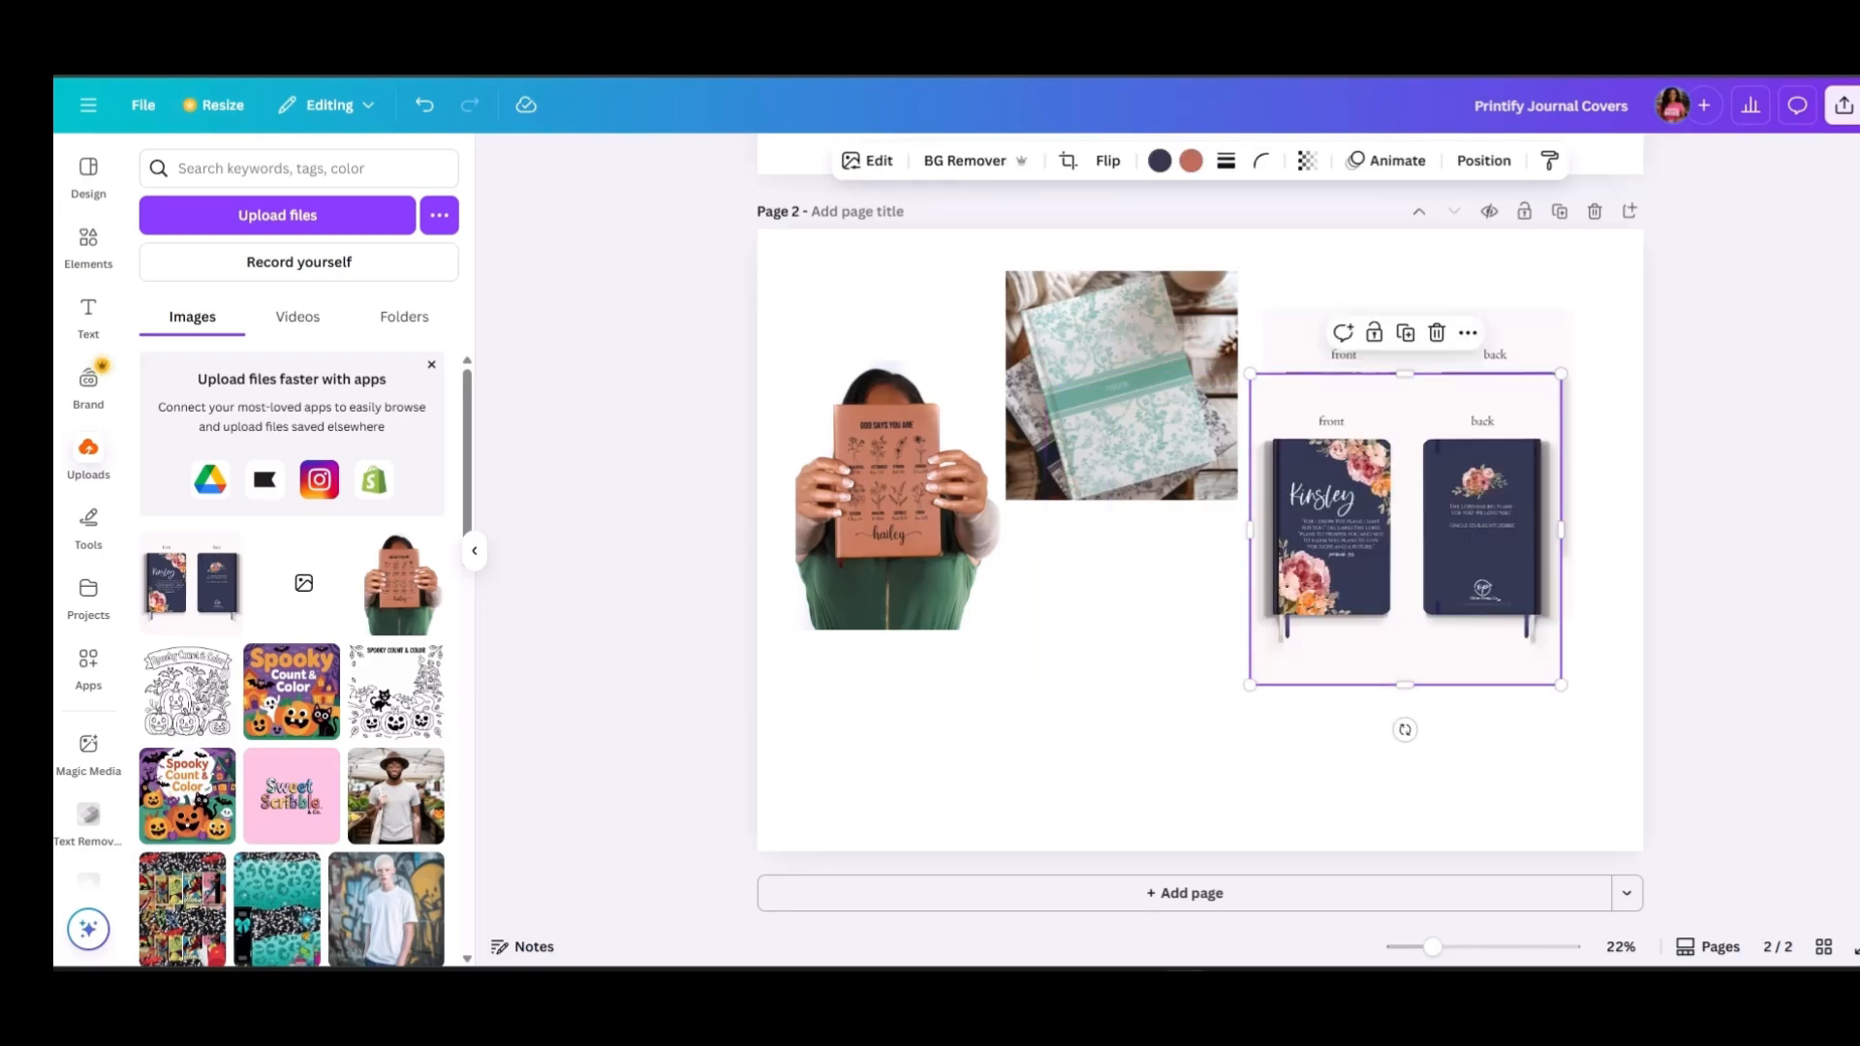
left_click(1191, 716)
scroll(1191, 716, "up", 1)
left_click_drag(1404, 558, 1142, 685)
double_click(1419, 492)
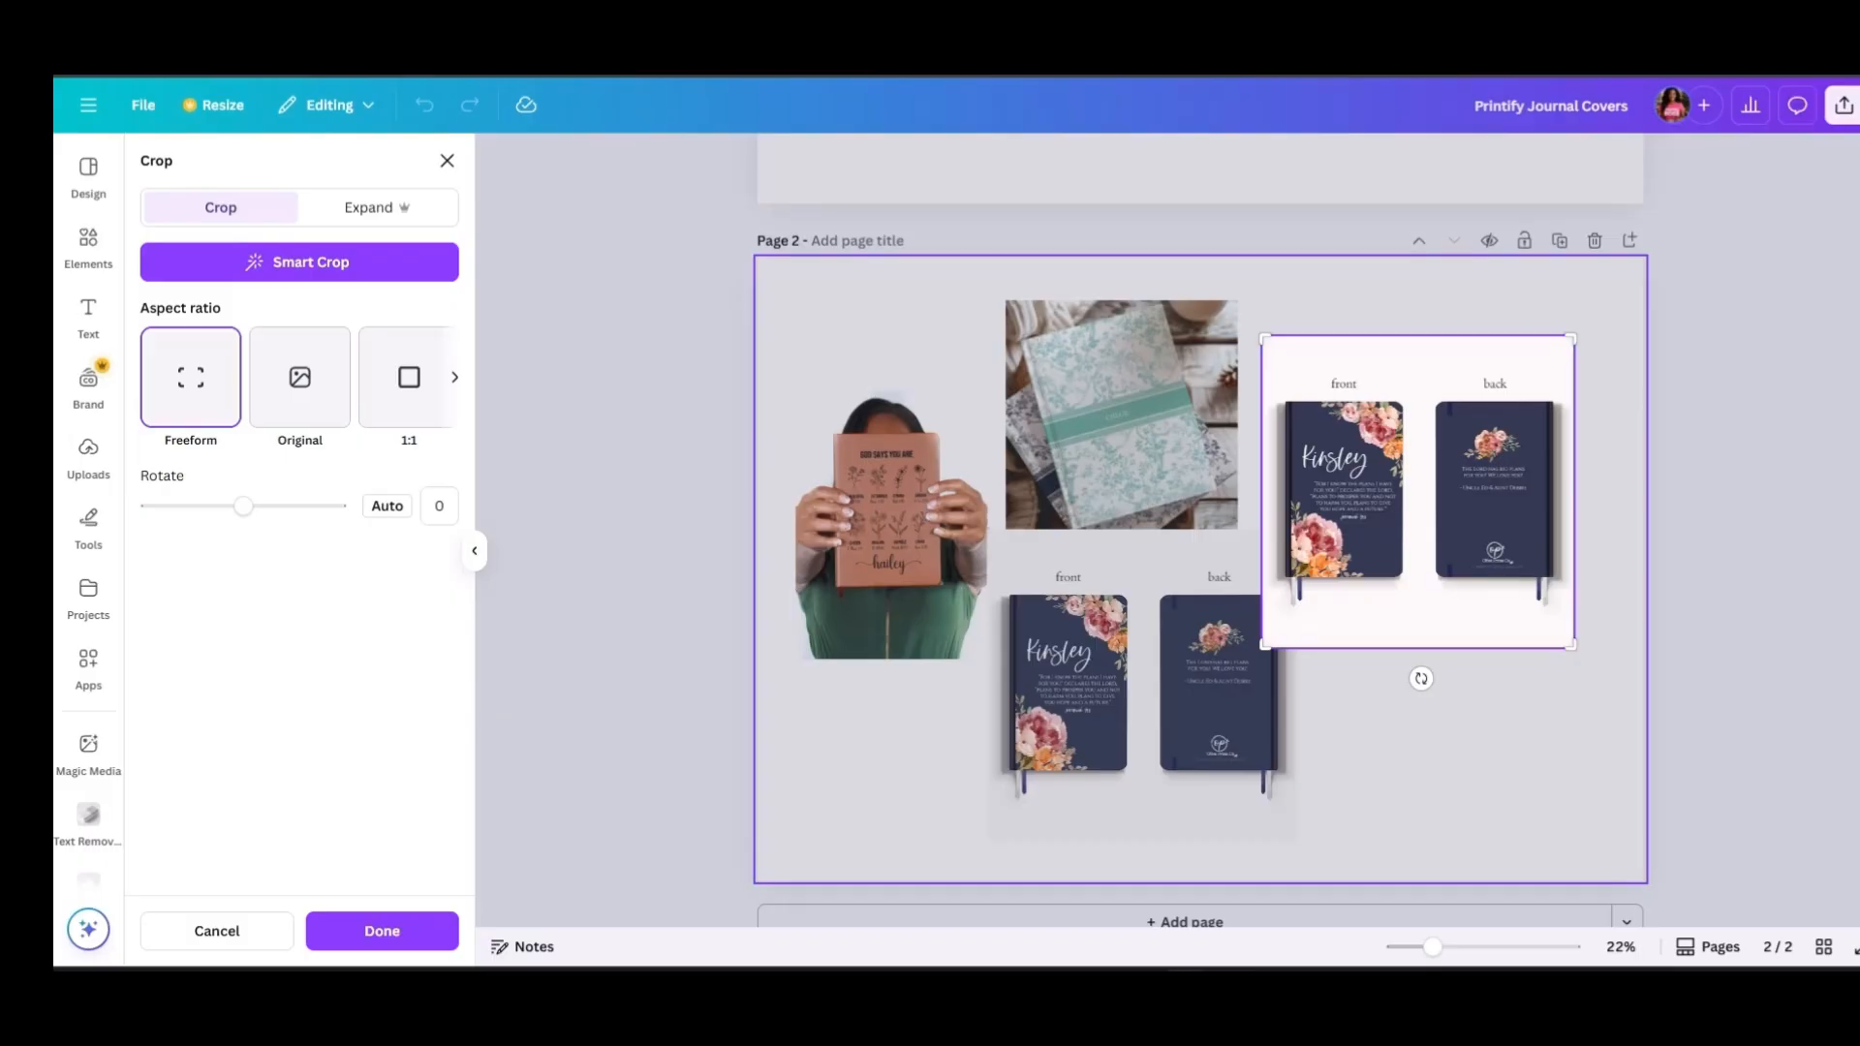
key("Escape")
key("Delete")
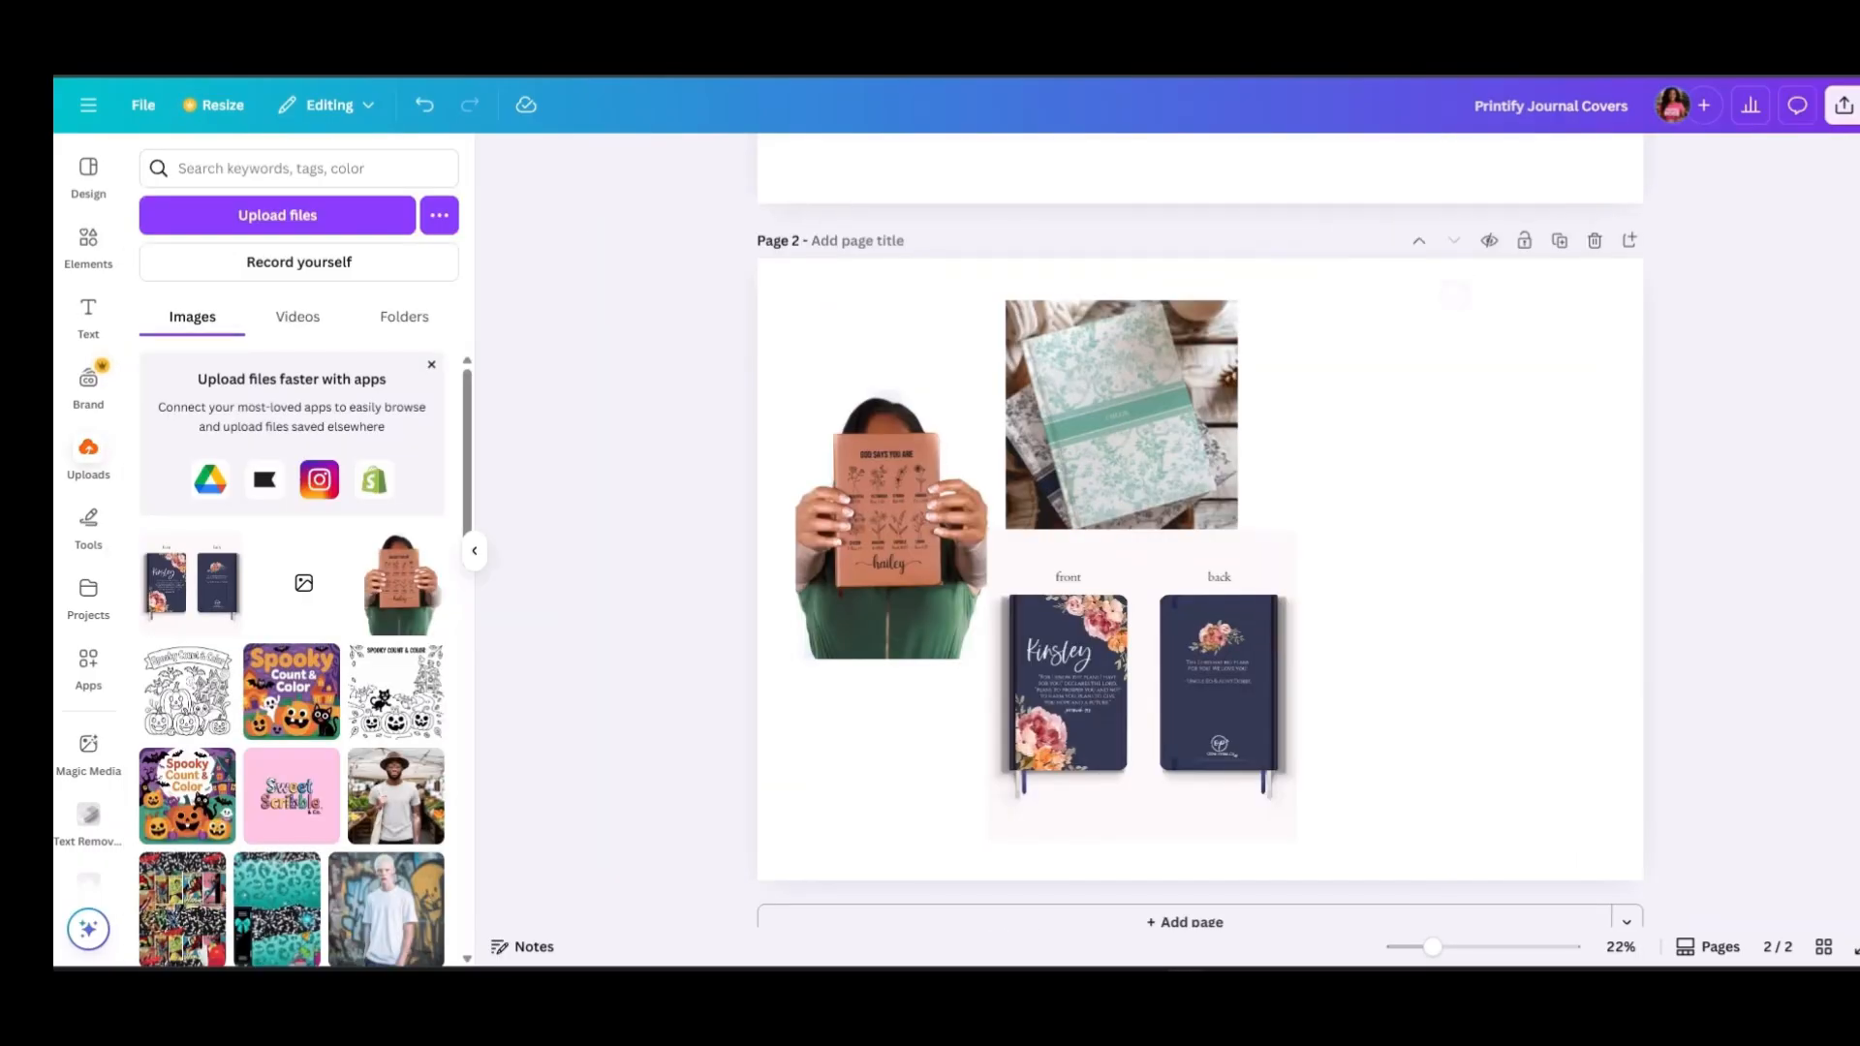
Move the remaining navy floral front-and-back journal image to the lower right of the teal journal image on page 2
left_click_drag(1163, 685, 1425, 653)
left_click(1121, 415)
scroll(1121, 415, "down", 1)
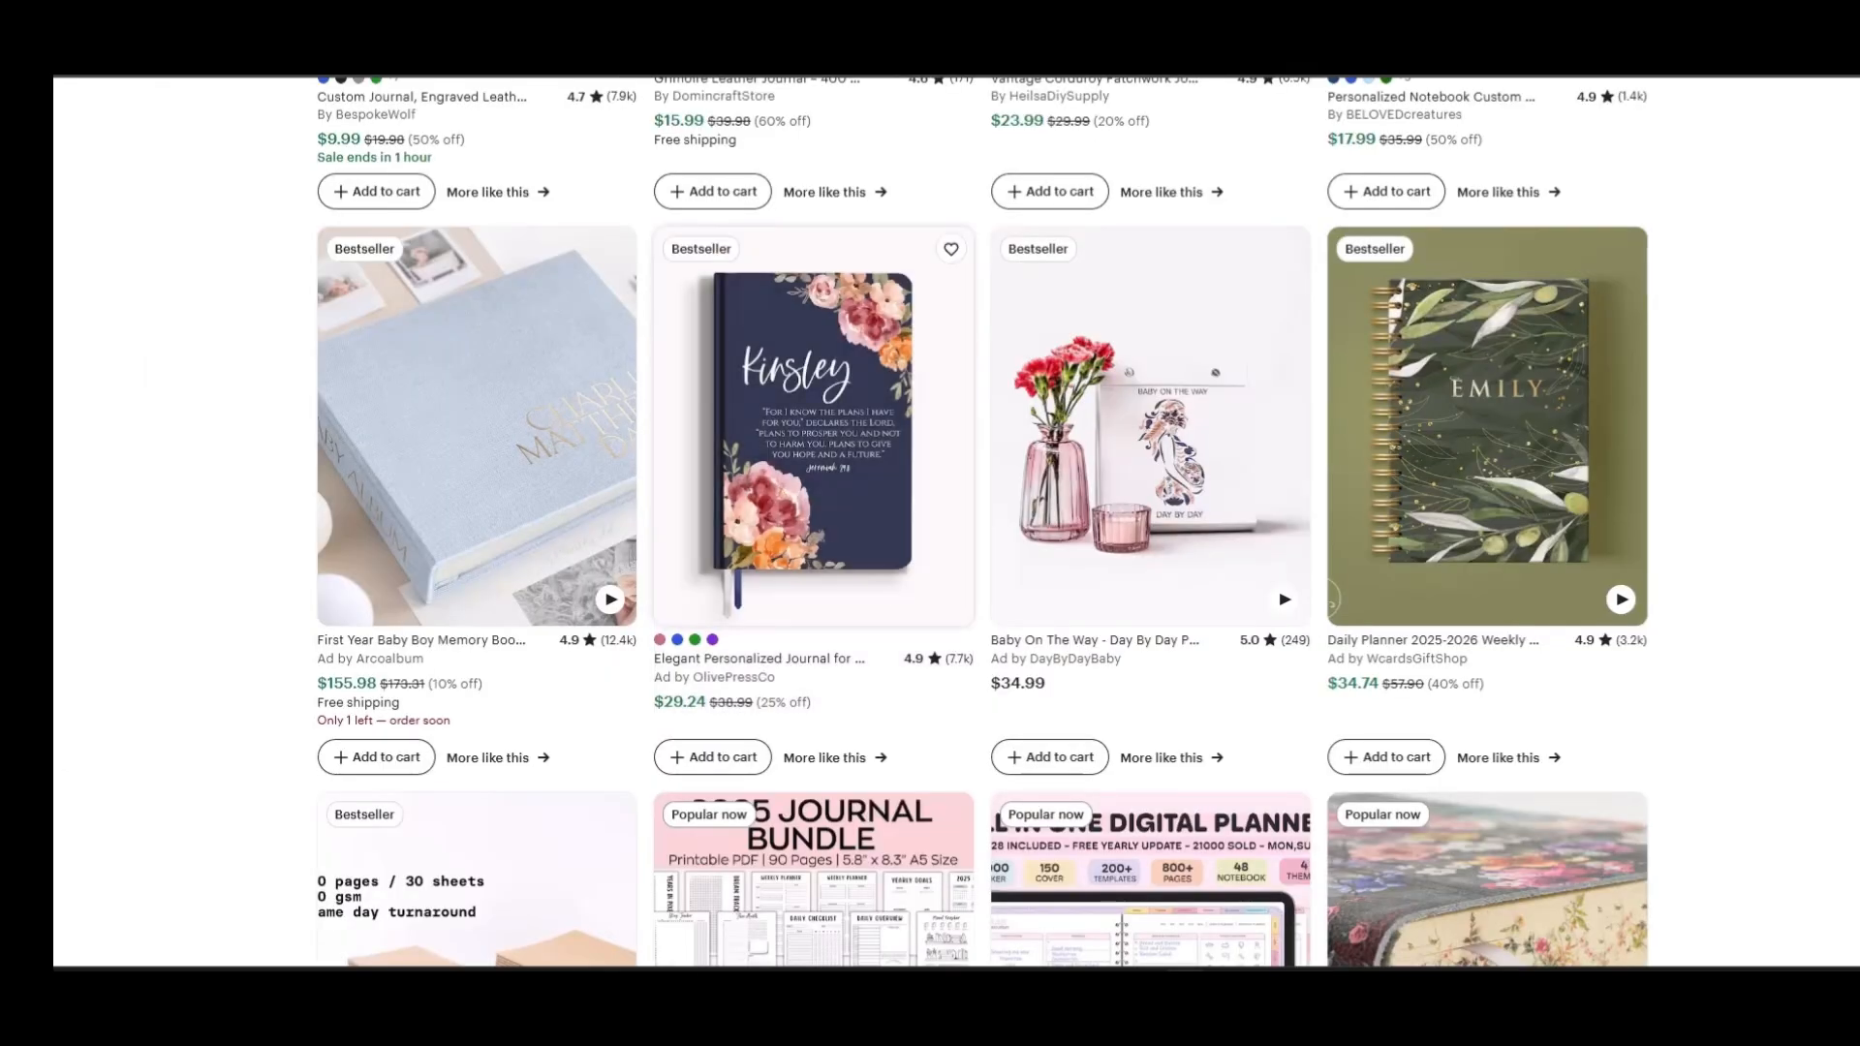
Switch back to the Etsy results and browse the bestselling journals for more cover ideas
scroll(983, 521, "down", 1)
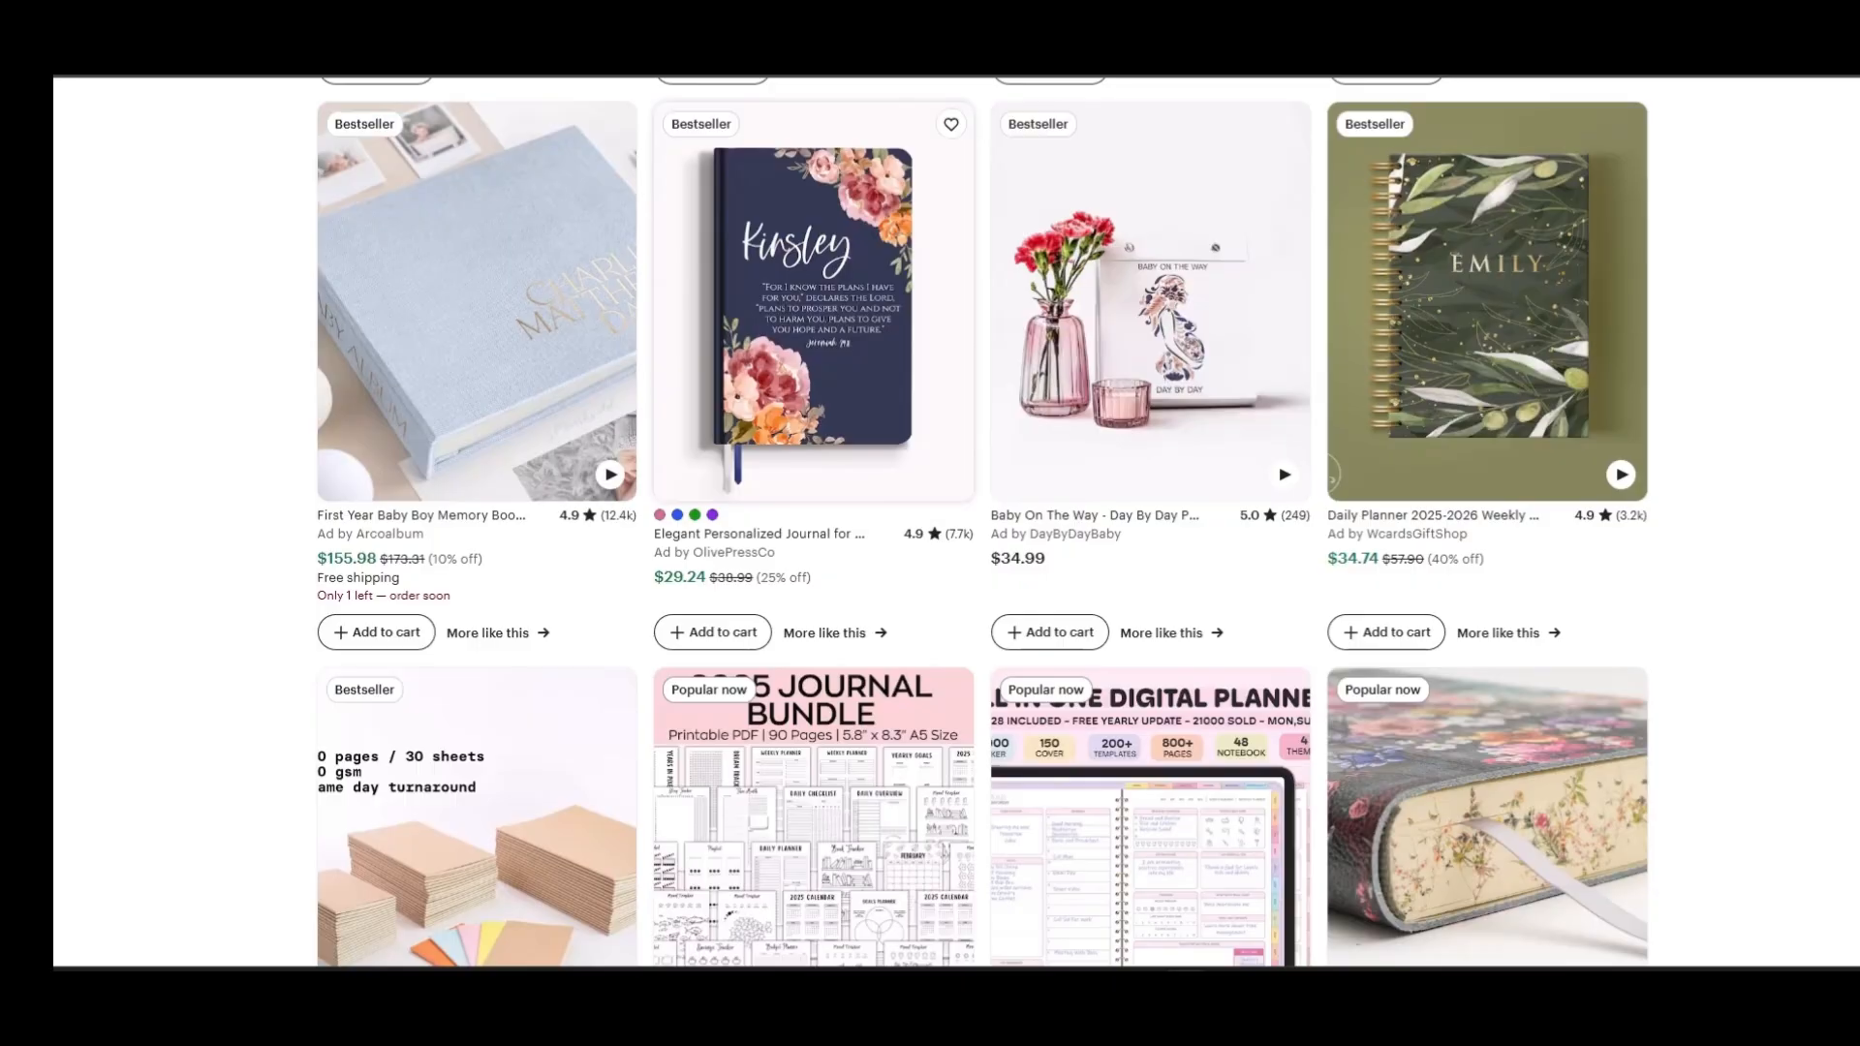
scroll(982, 521, "down", 4)
scroll(982, 521, "down", 4)
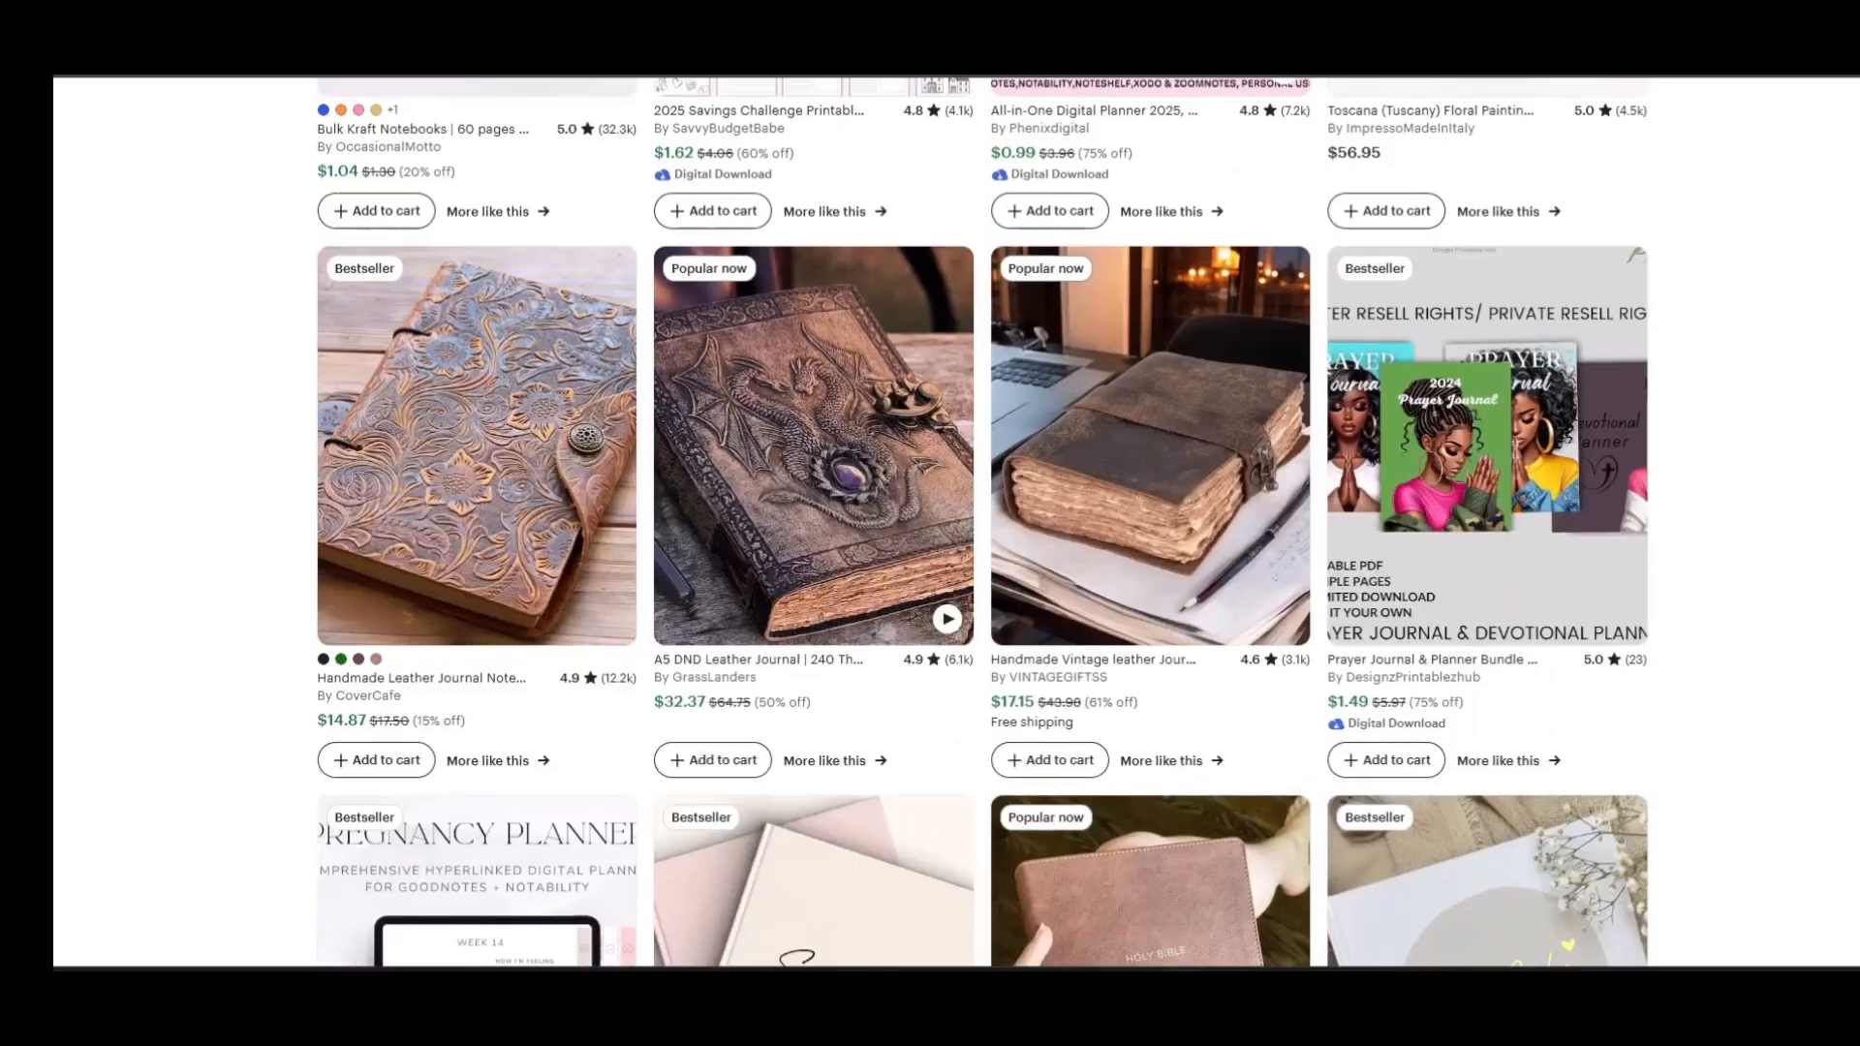
scroll(982, 521, "down", 2)
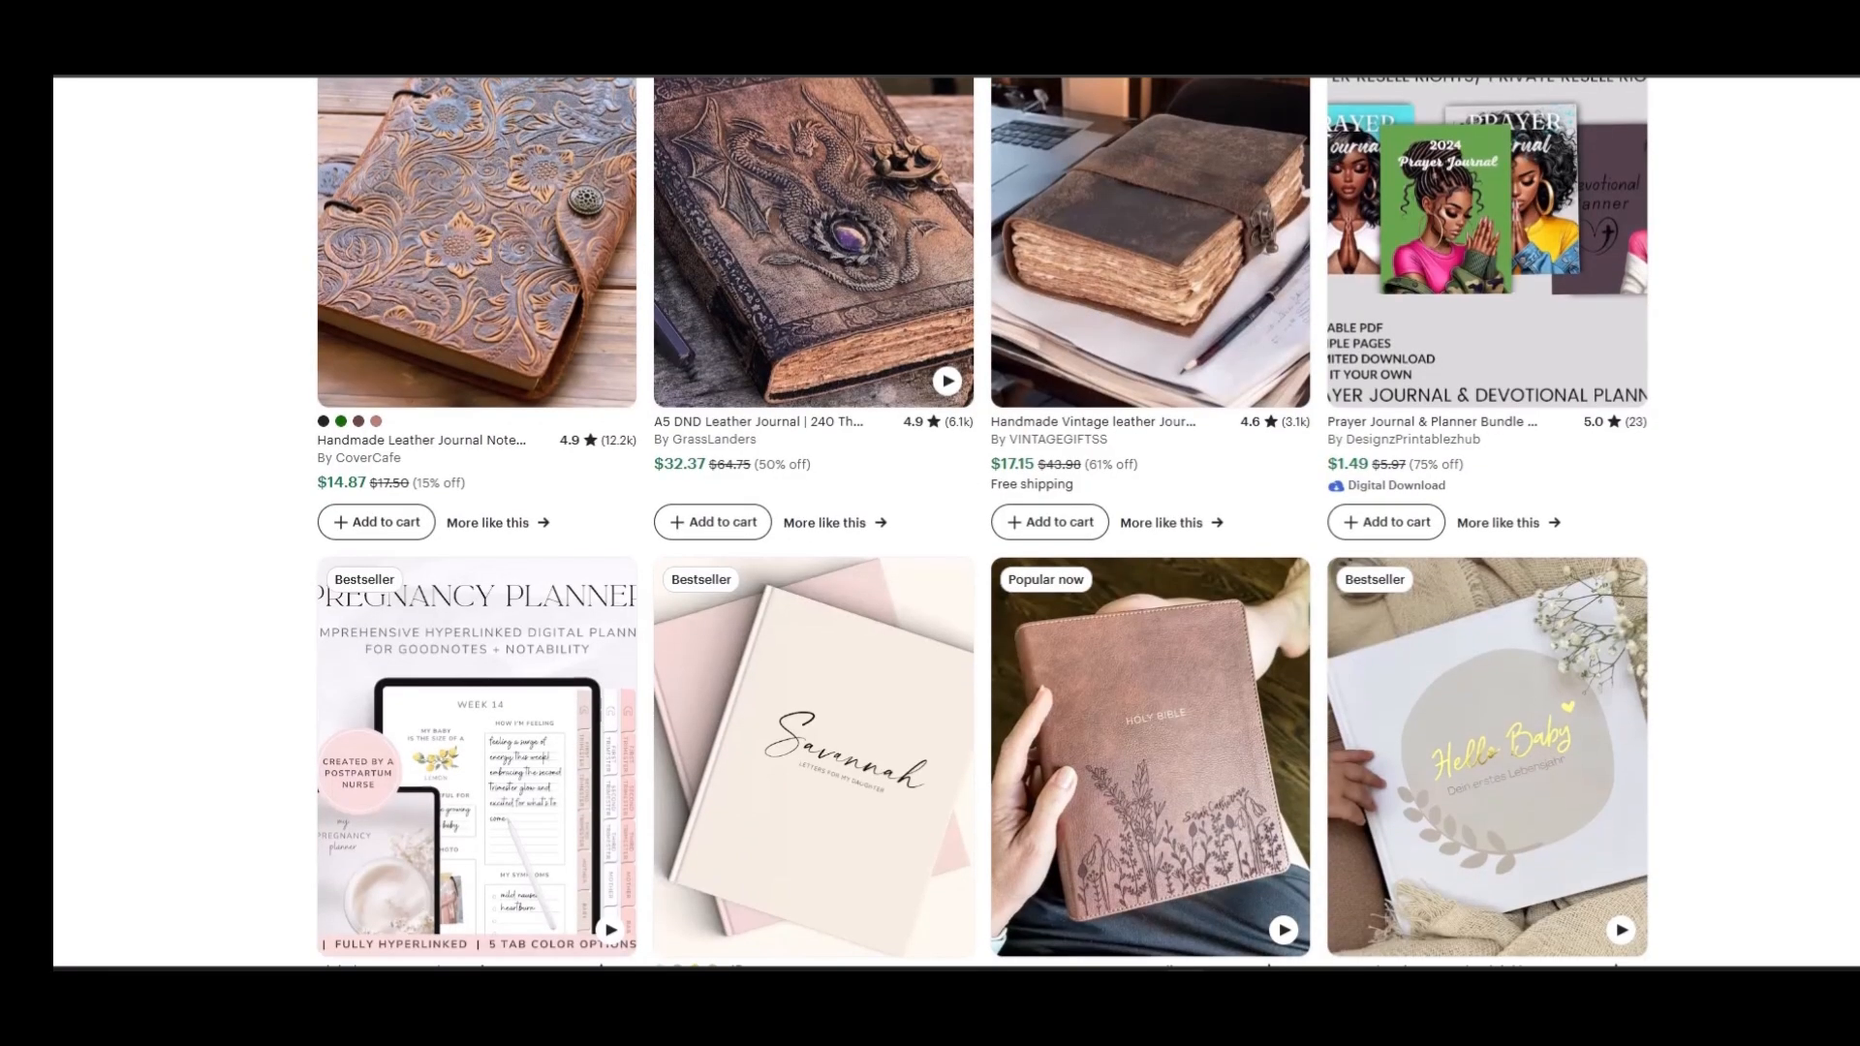
scroll(982, 521, "up", 1)
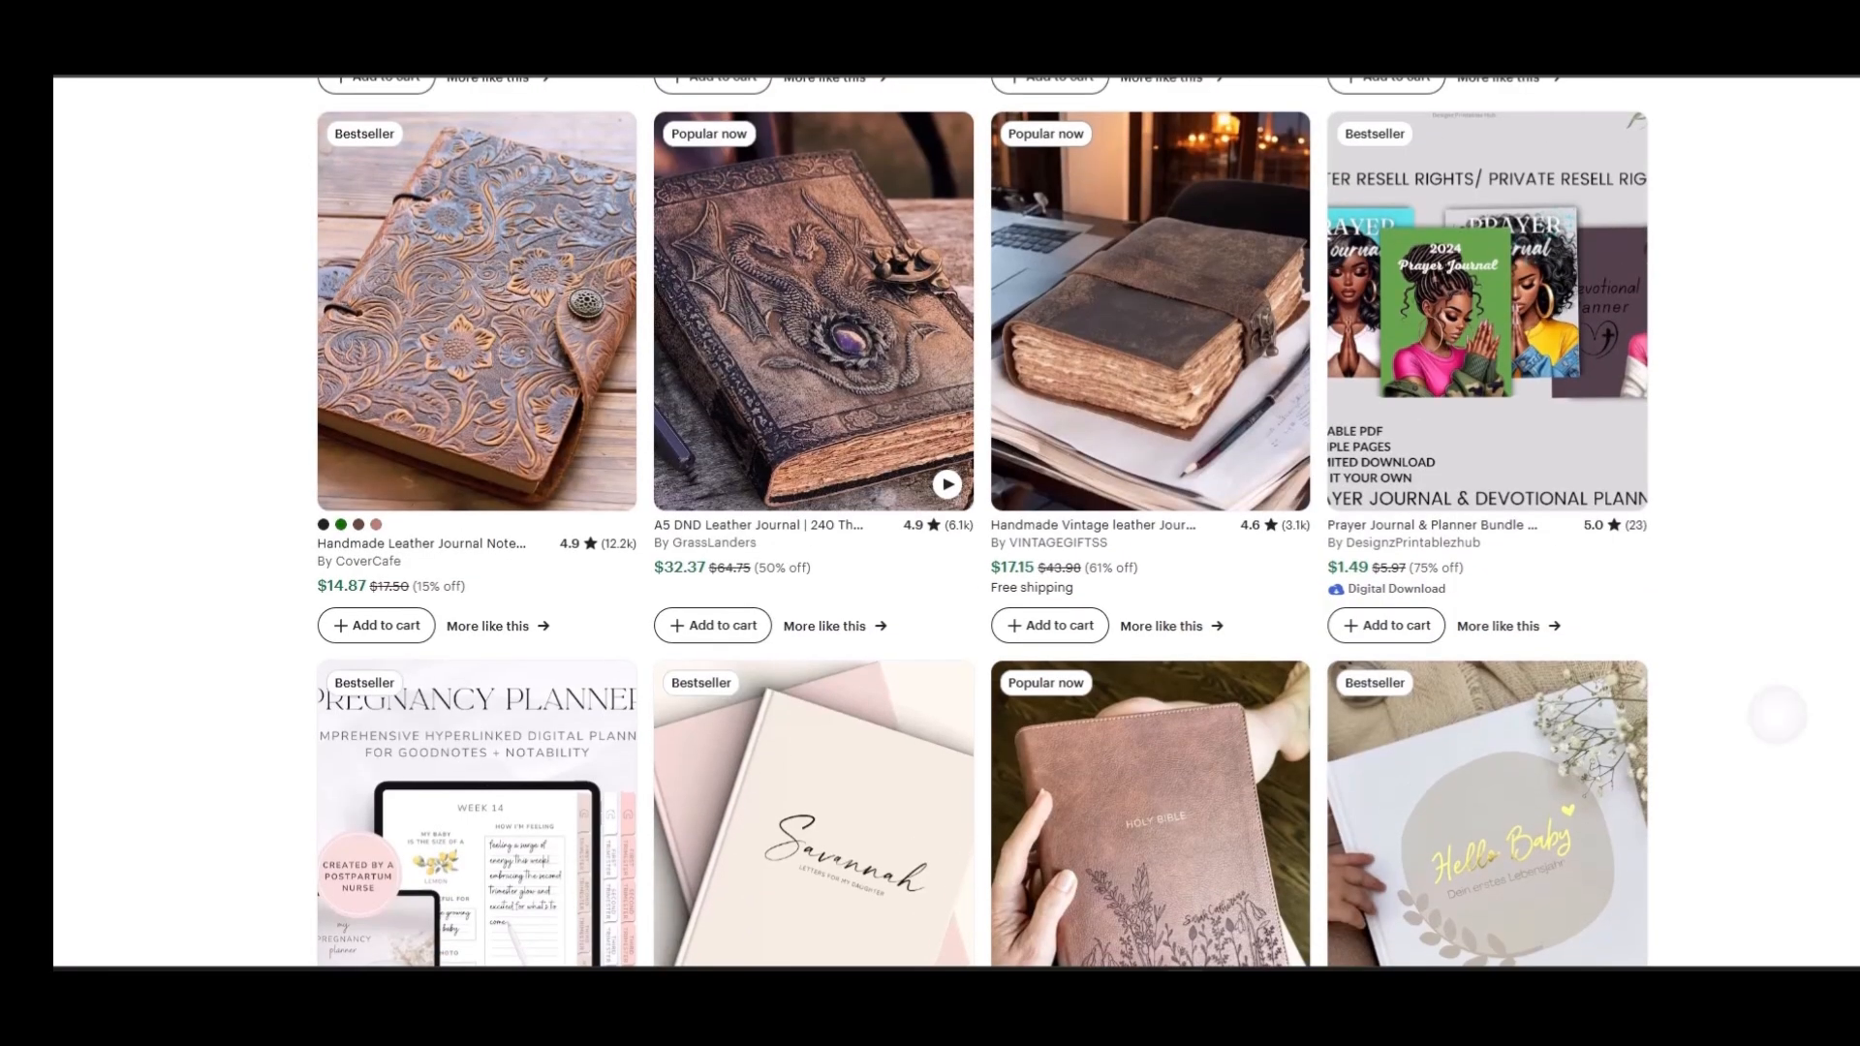
scroll(982, 521, "down", 3)
scroll(983, 521, "down", 6)
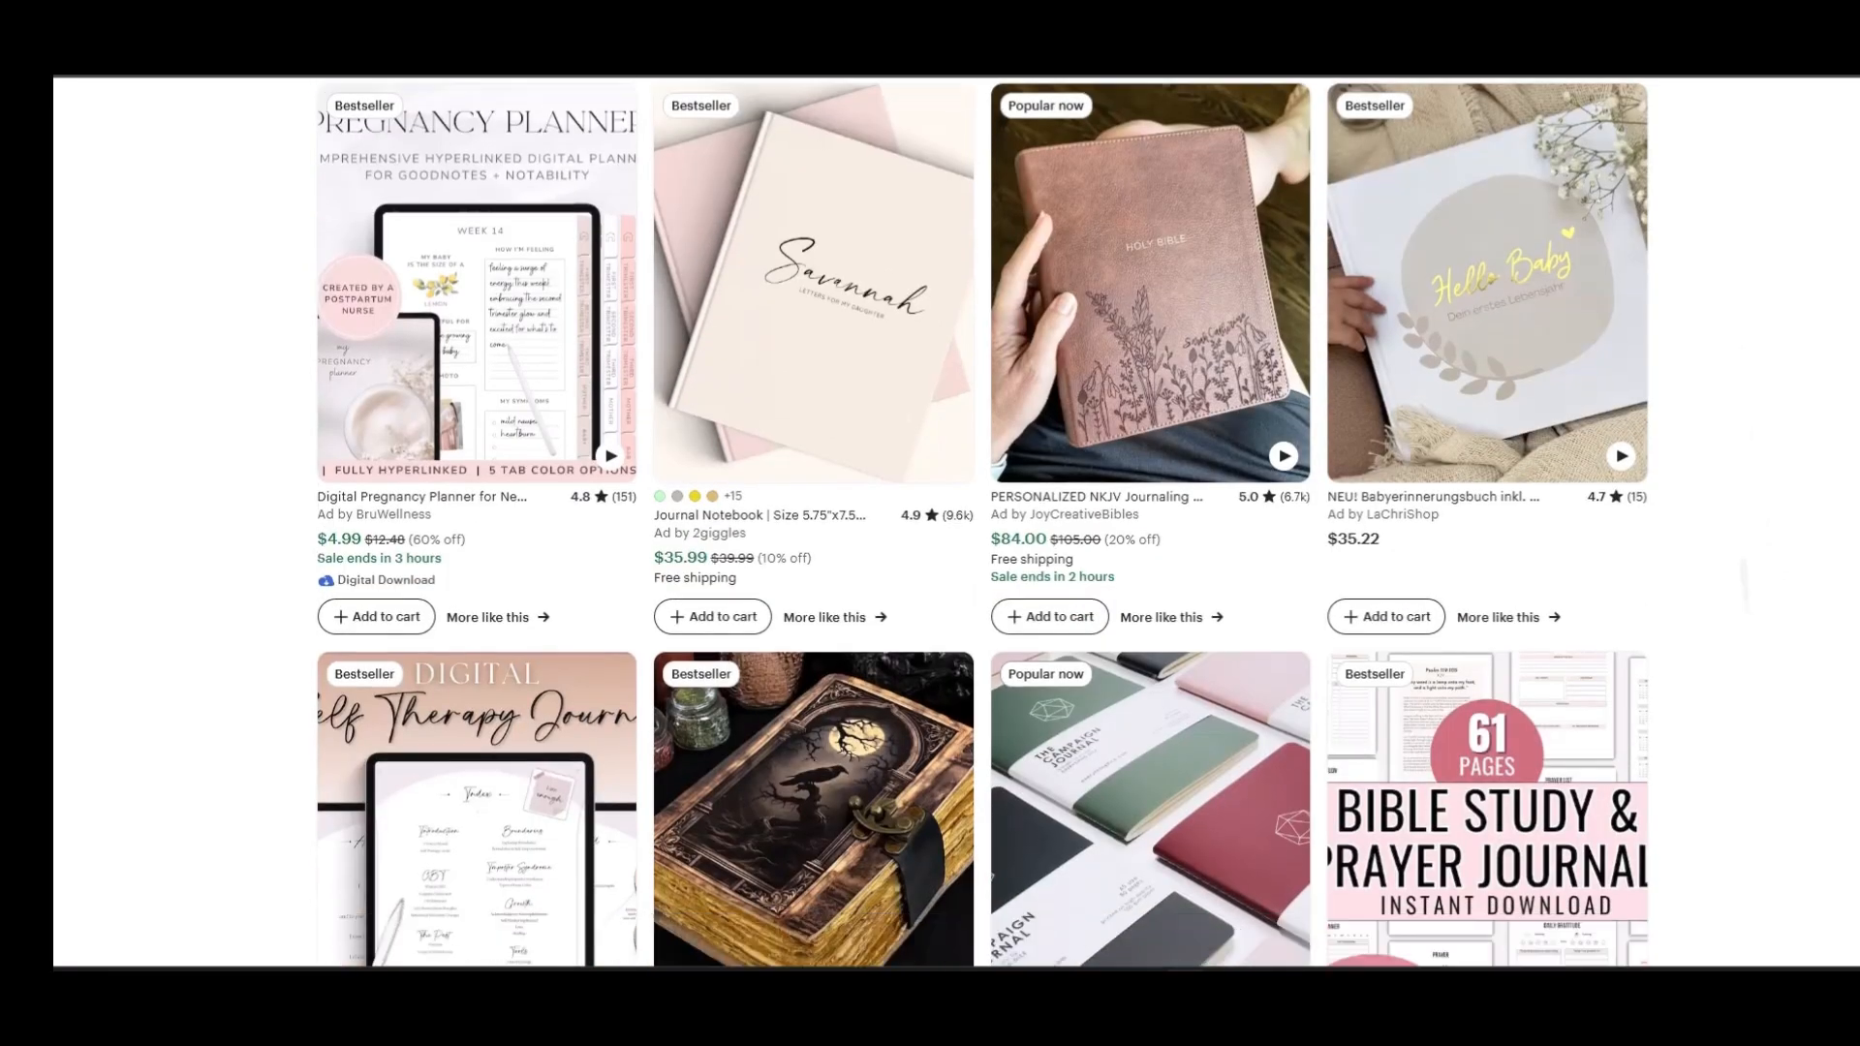
scroll(982, 521, "down", 8)
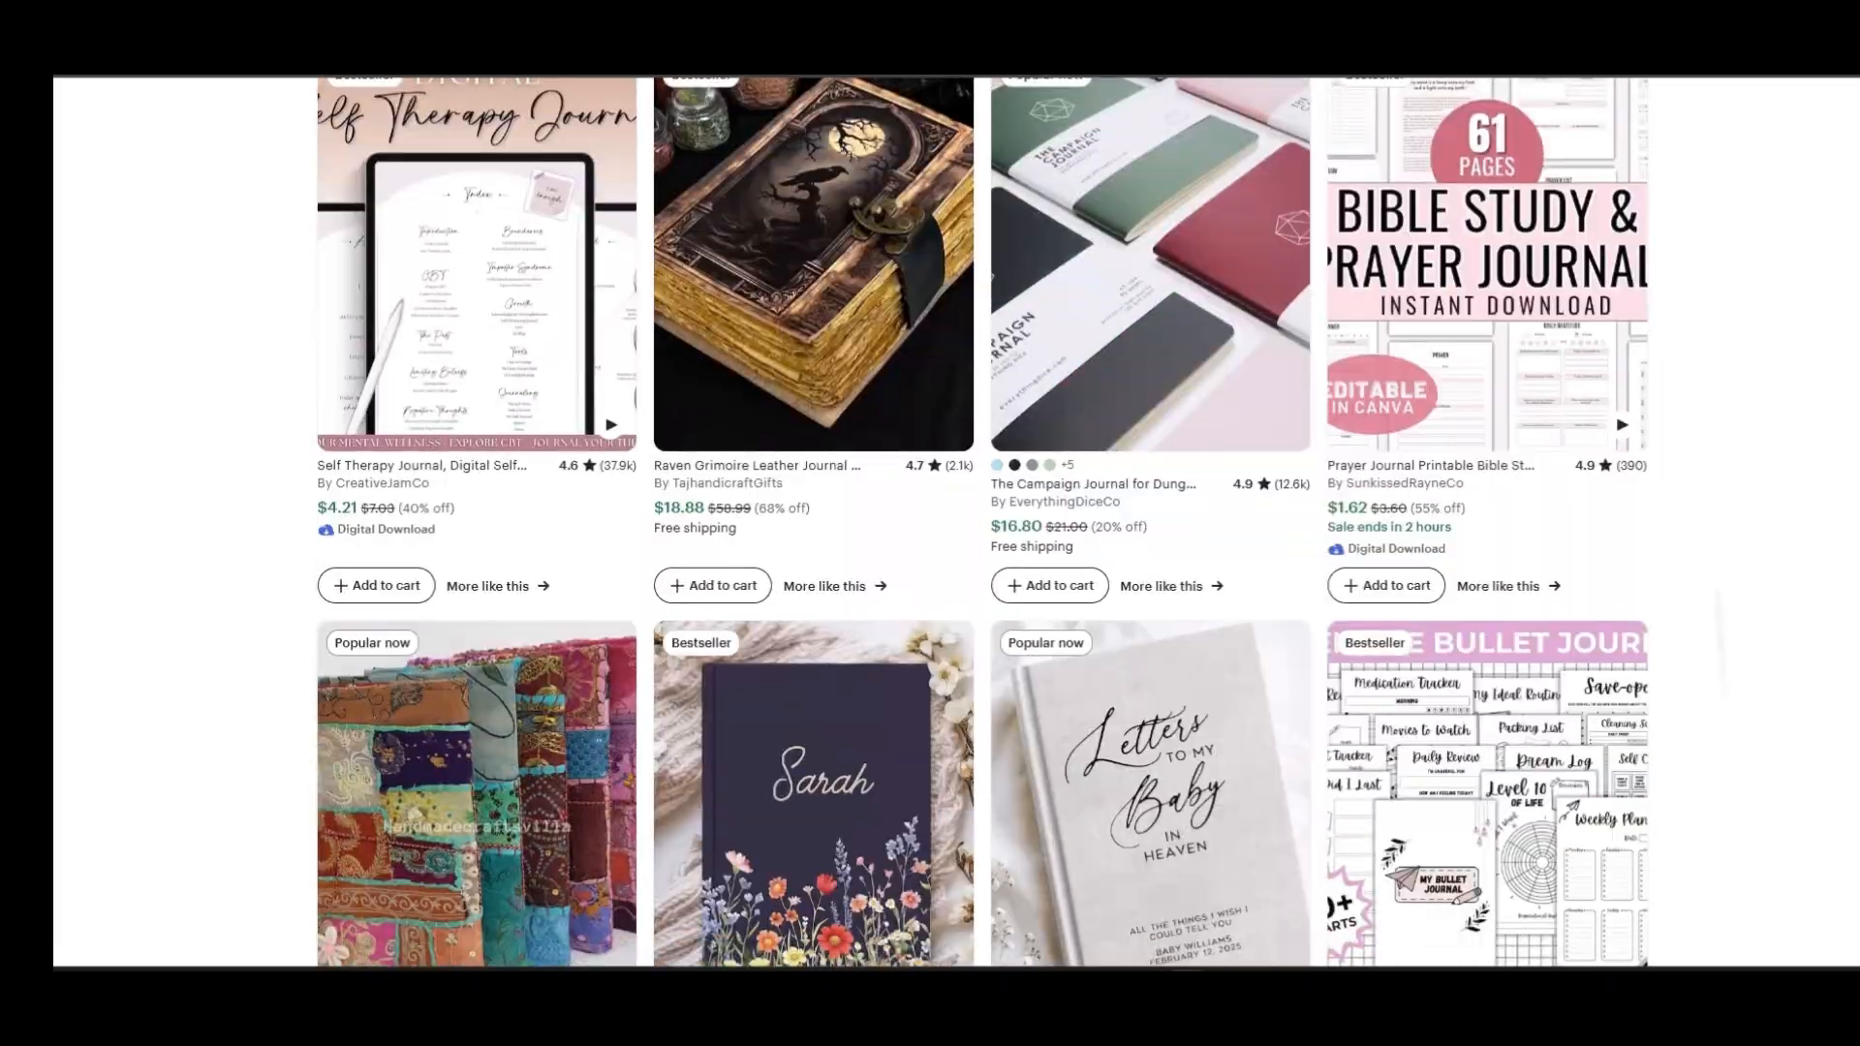
scroll(982, 521, "up", 2)
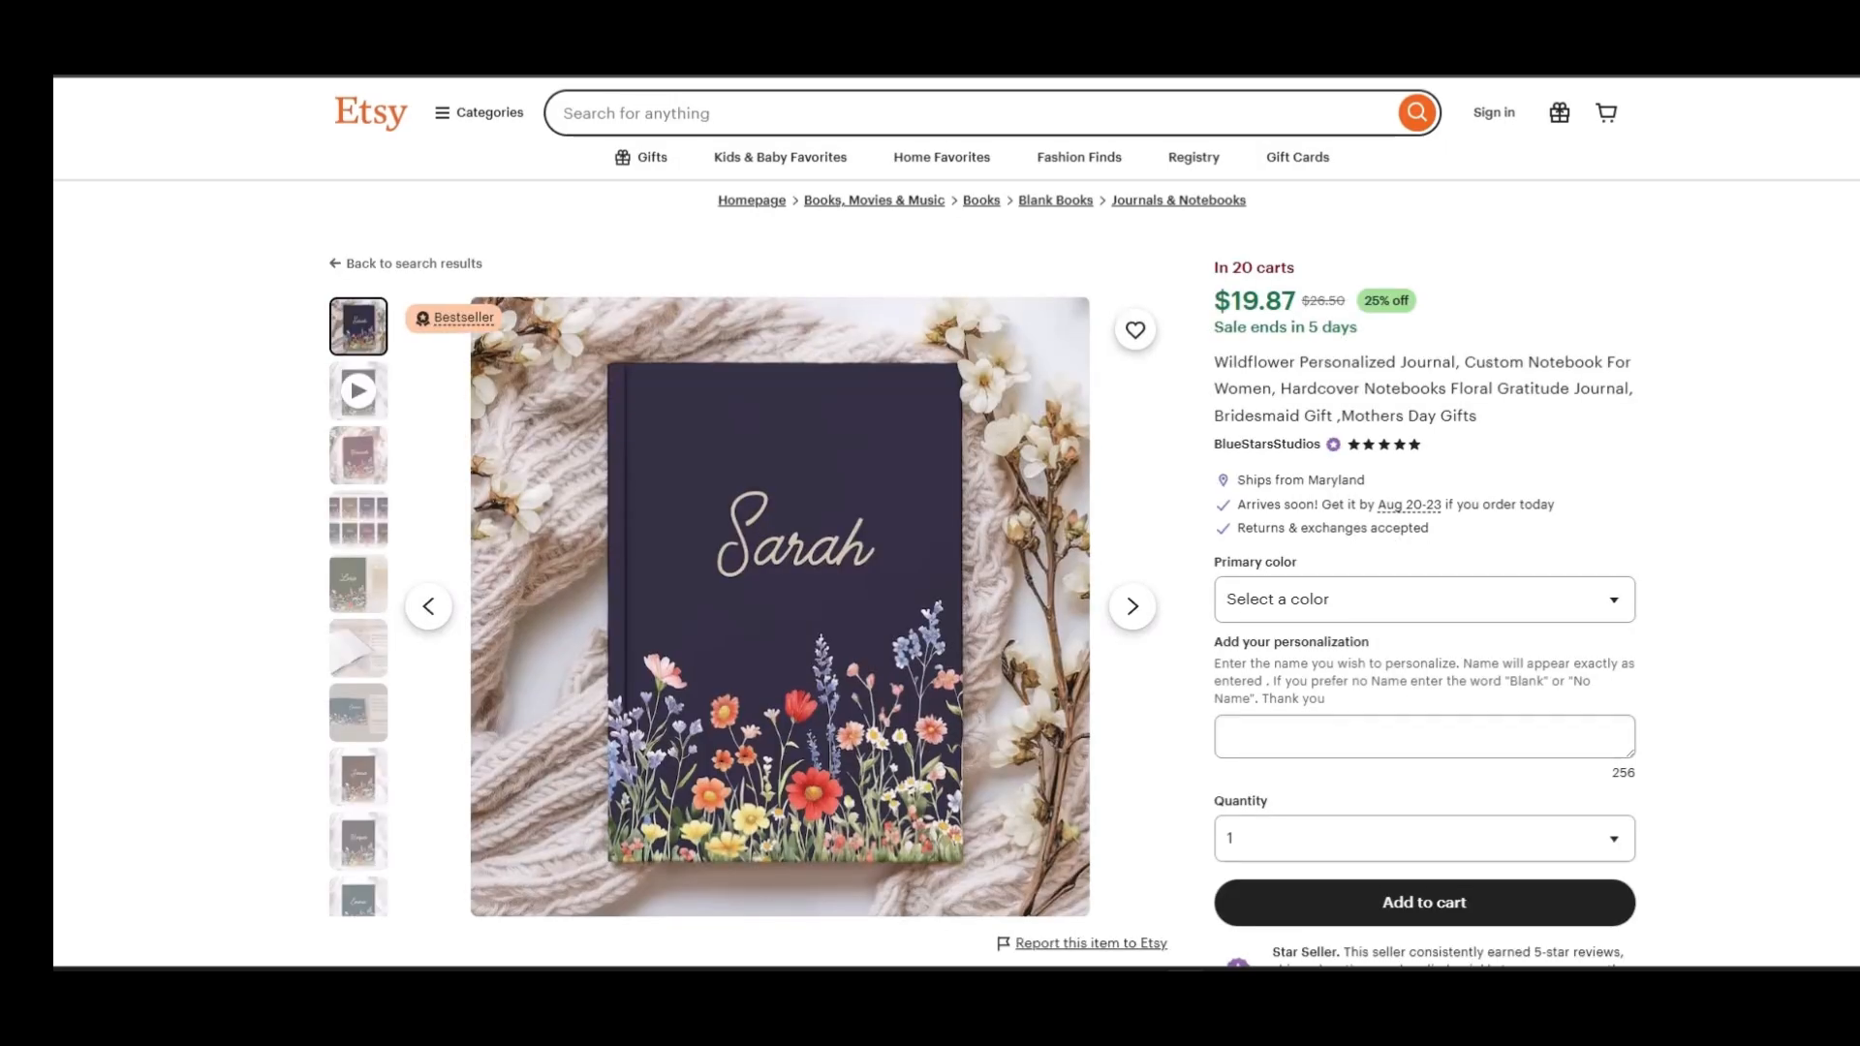
Look through the wildflower personalized journal listing's photos, checking the cover colours, the lined interior and the front-and-back spread
left_click(359, 455)
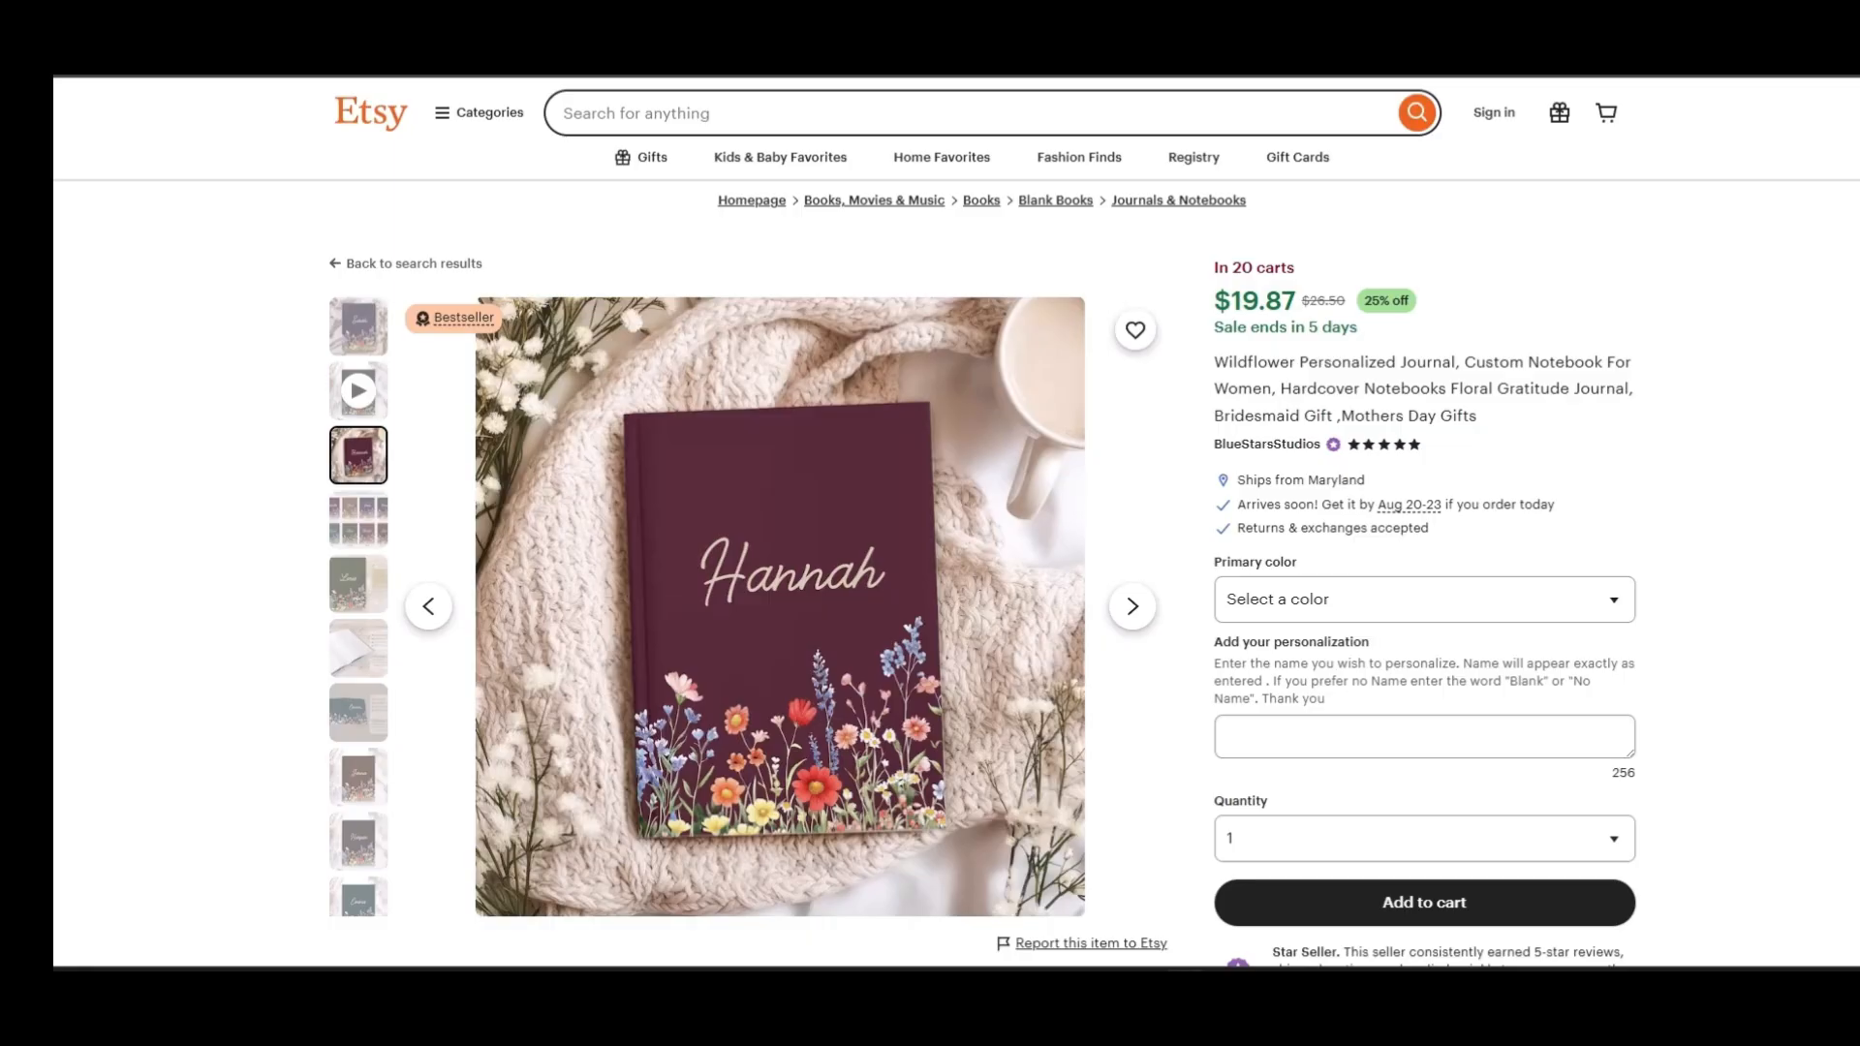
scroll(956, 526, "down", 2)
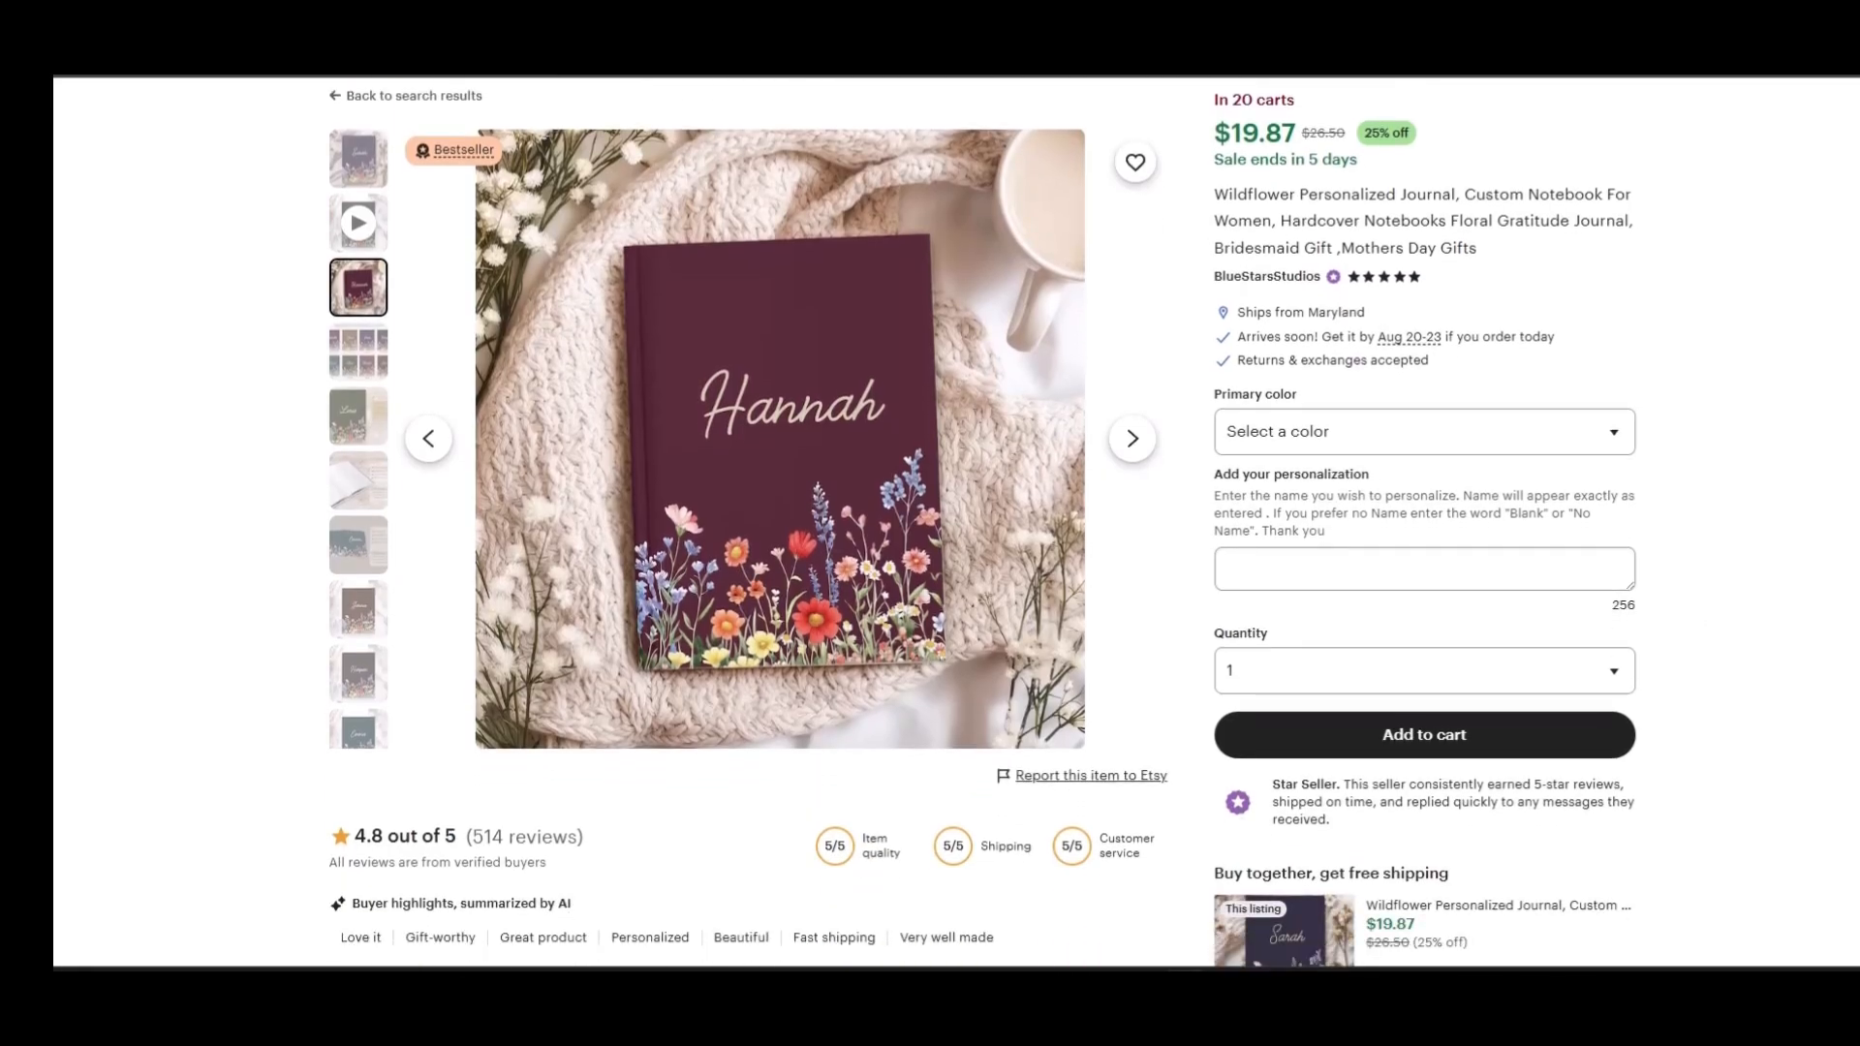
left_click(358, 481)
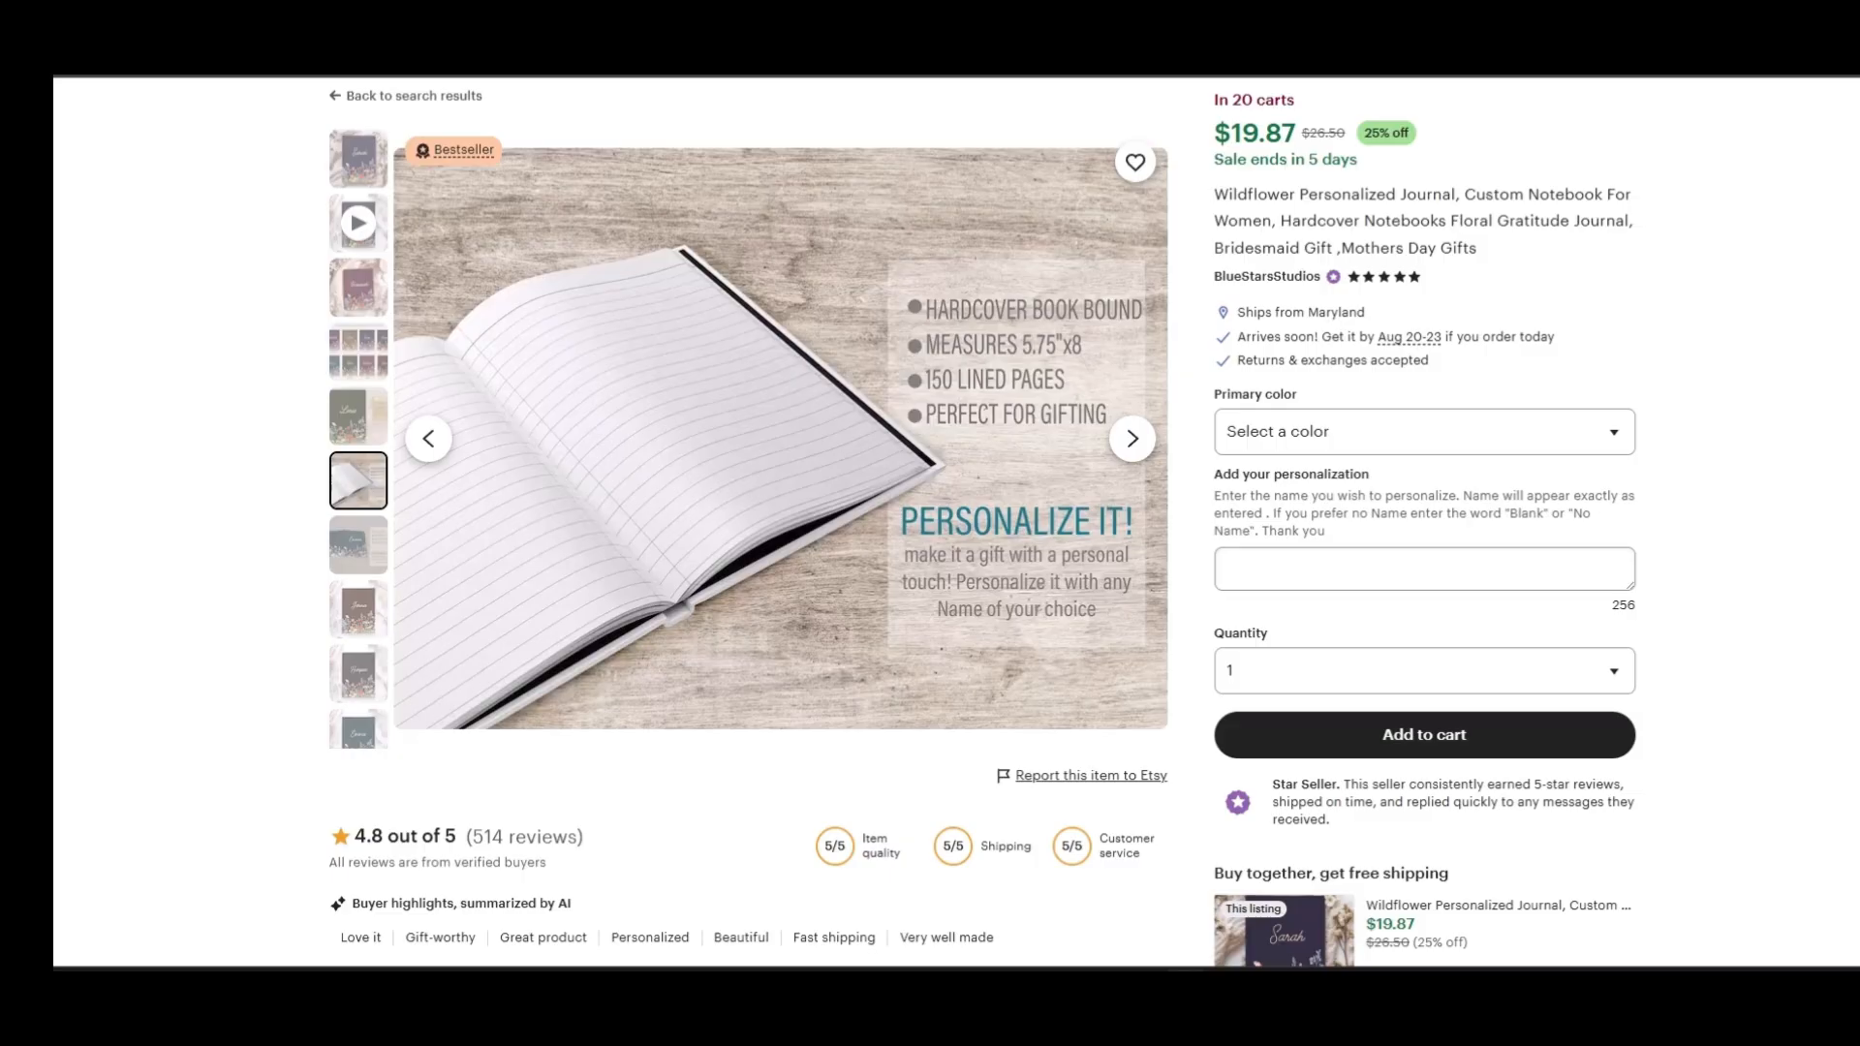
key("Right")
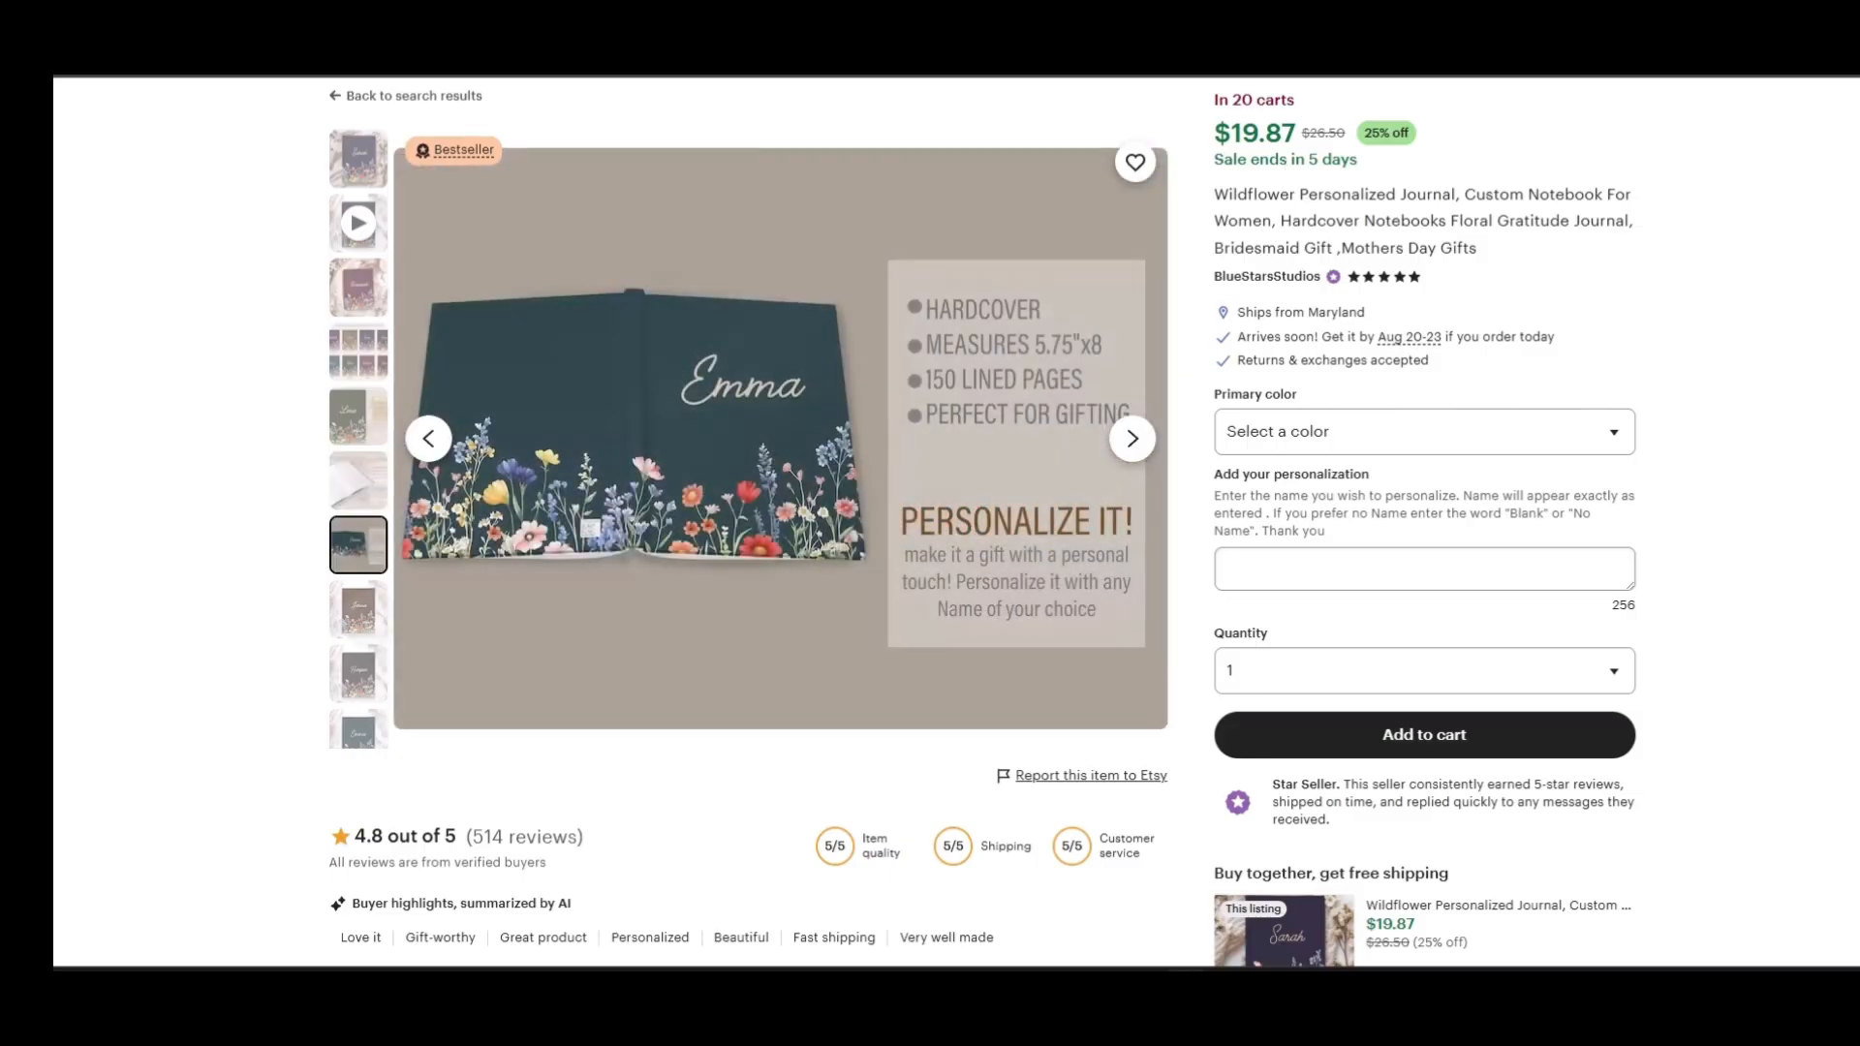
key("Right")
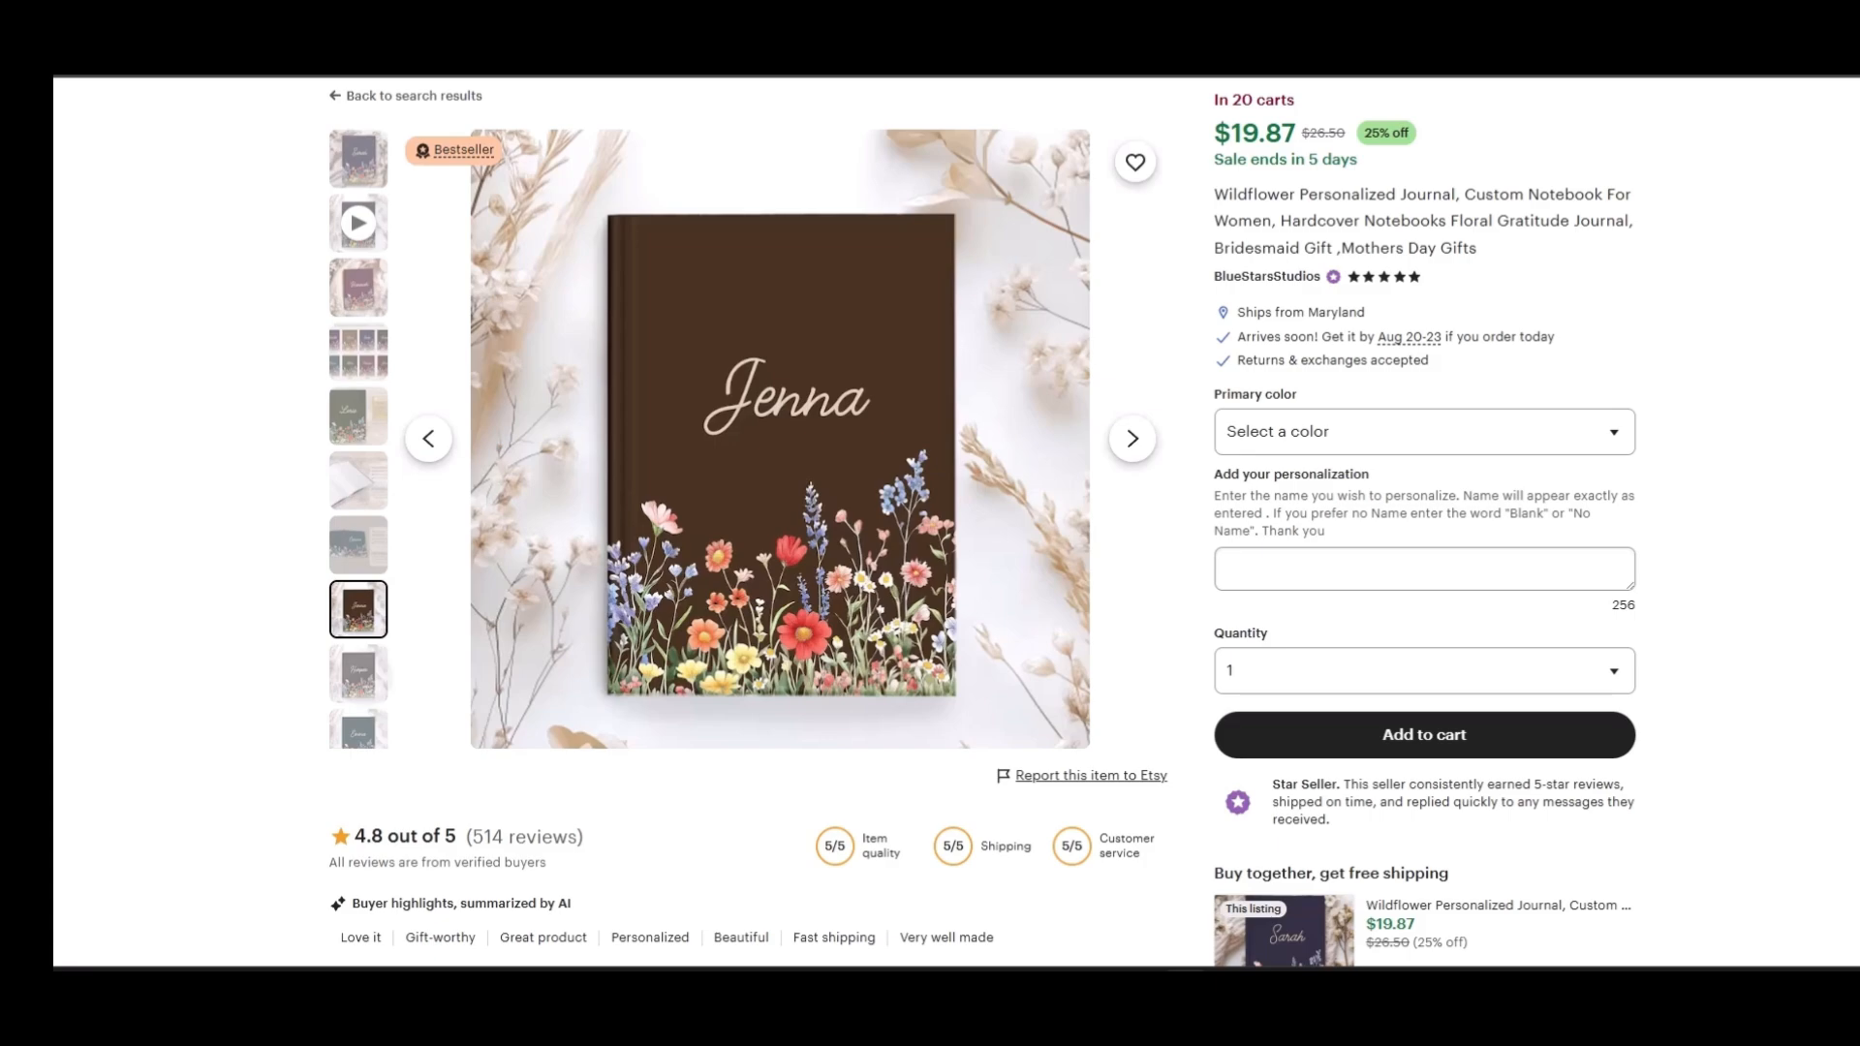
key("Right")
Read the wildflower journal listing's ratings, buyer reviews and item details
scroll(929, 523, "down", 1)
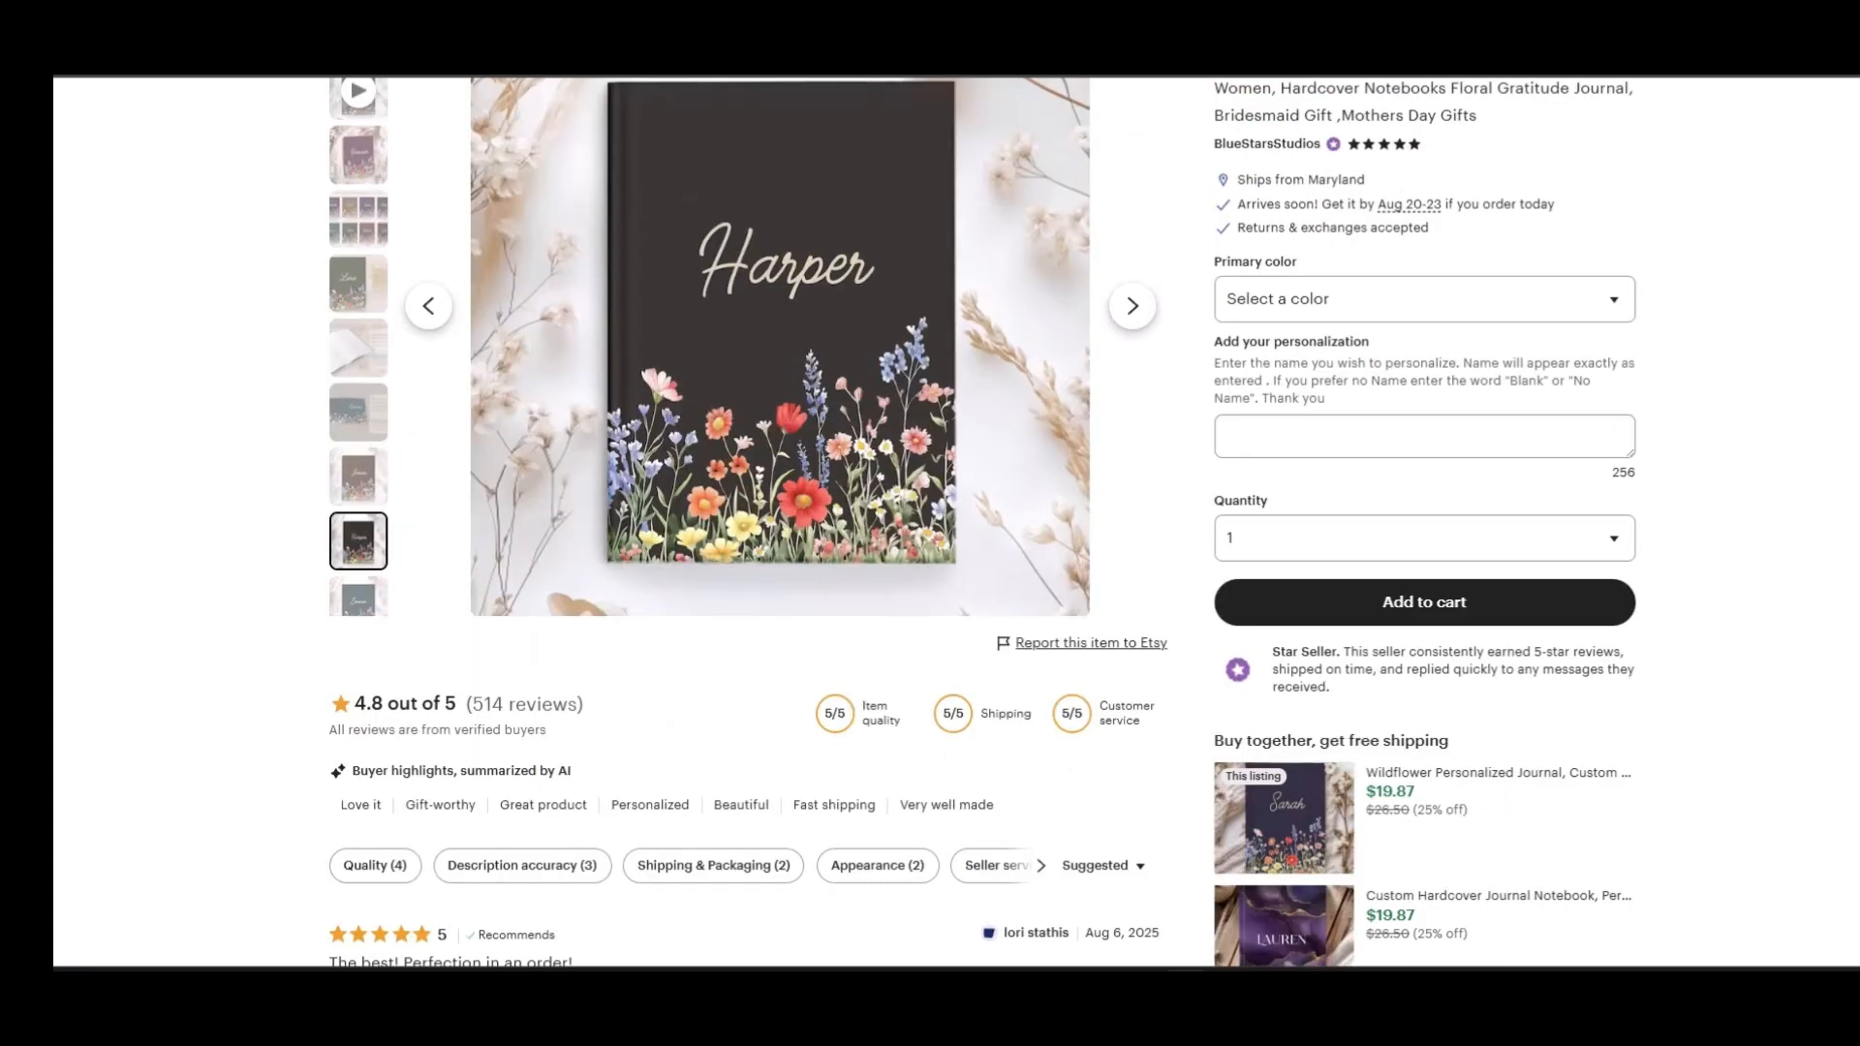
scroll(982, 521, "down", 2)
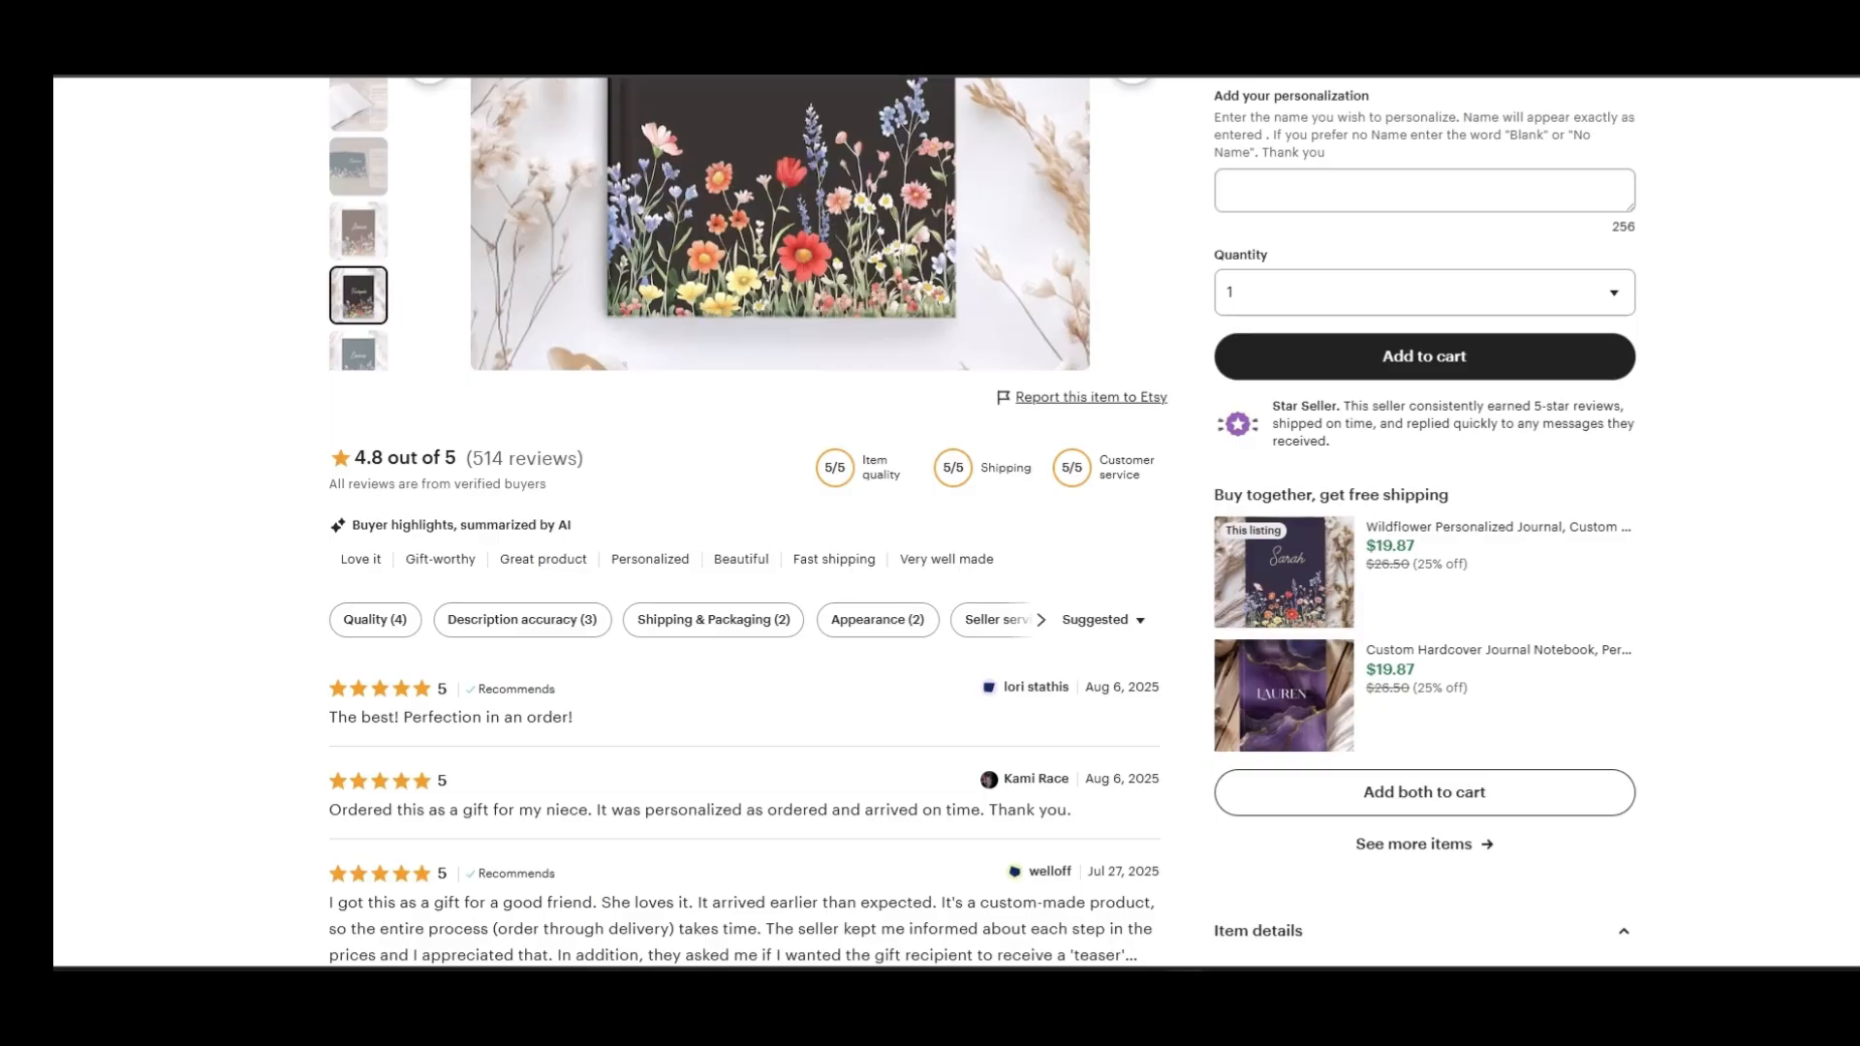
scroll(982, 521, "down", 4)
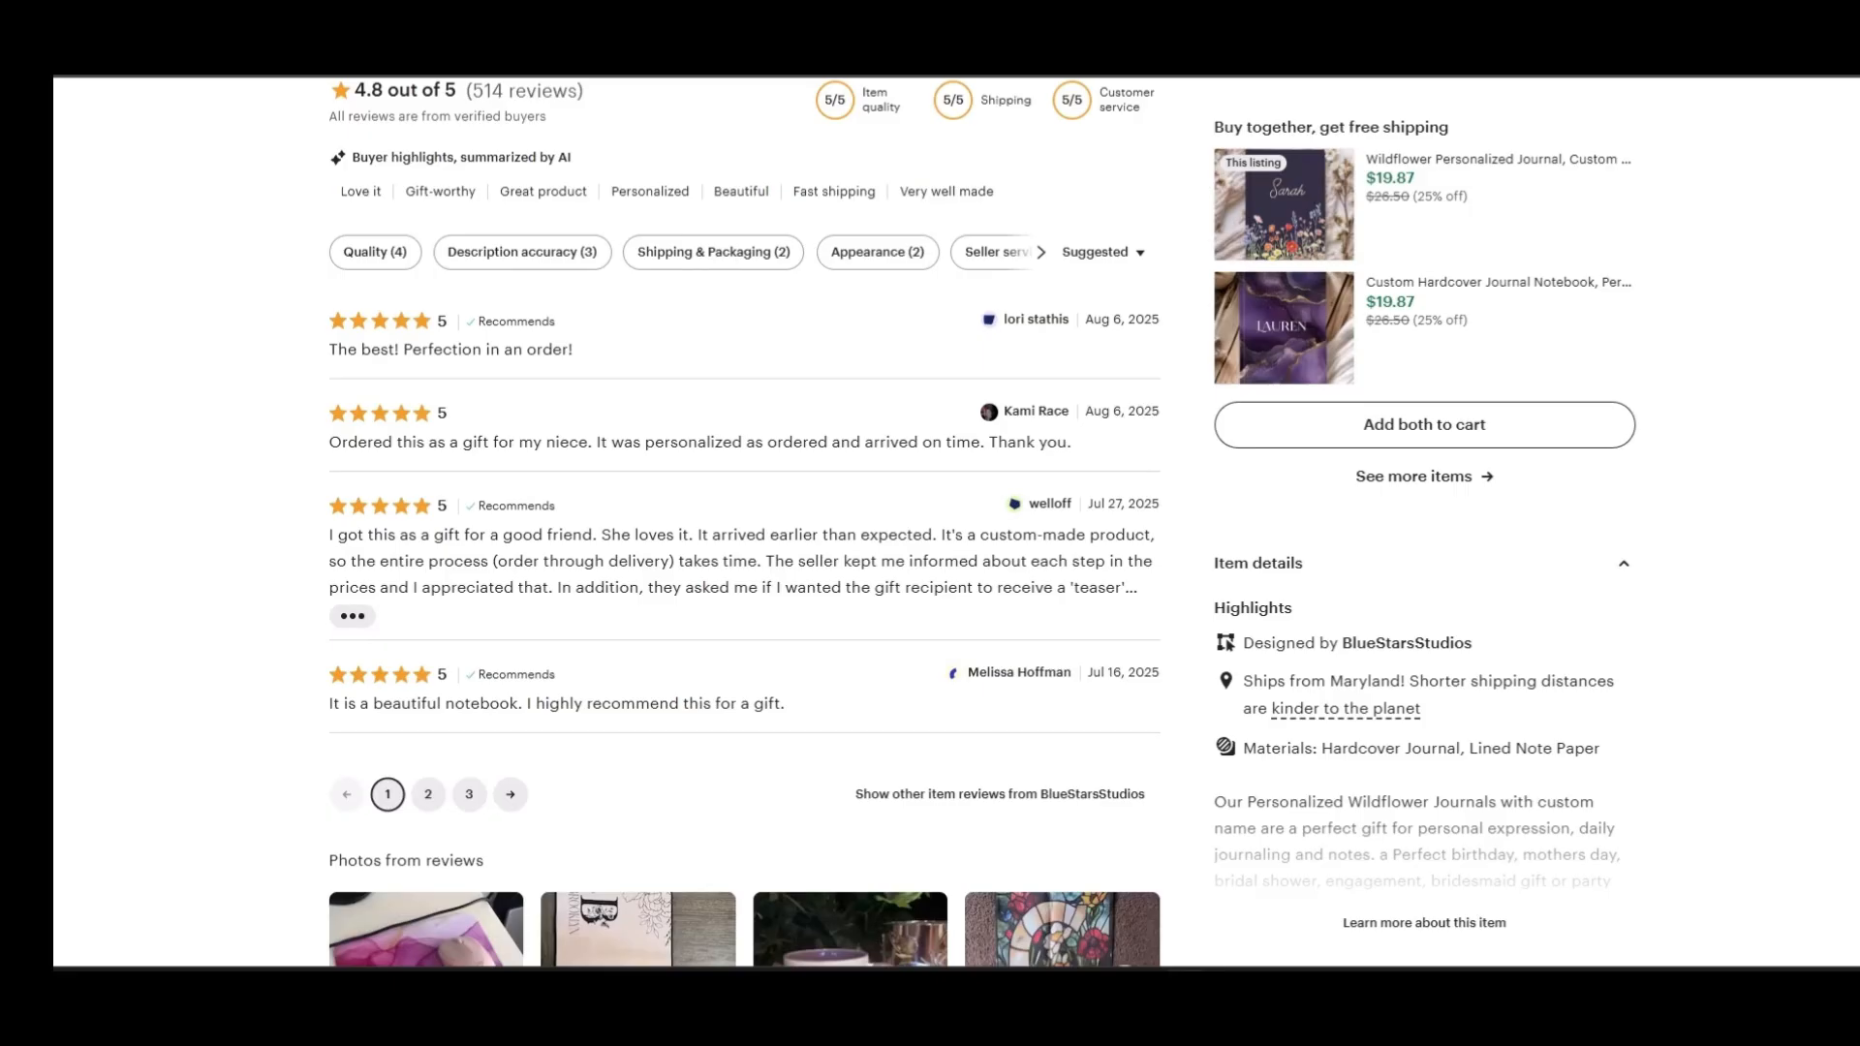
scroll(982, 523, "up", 10)
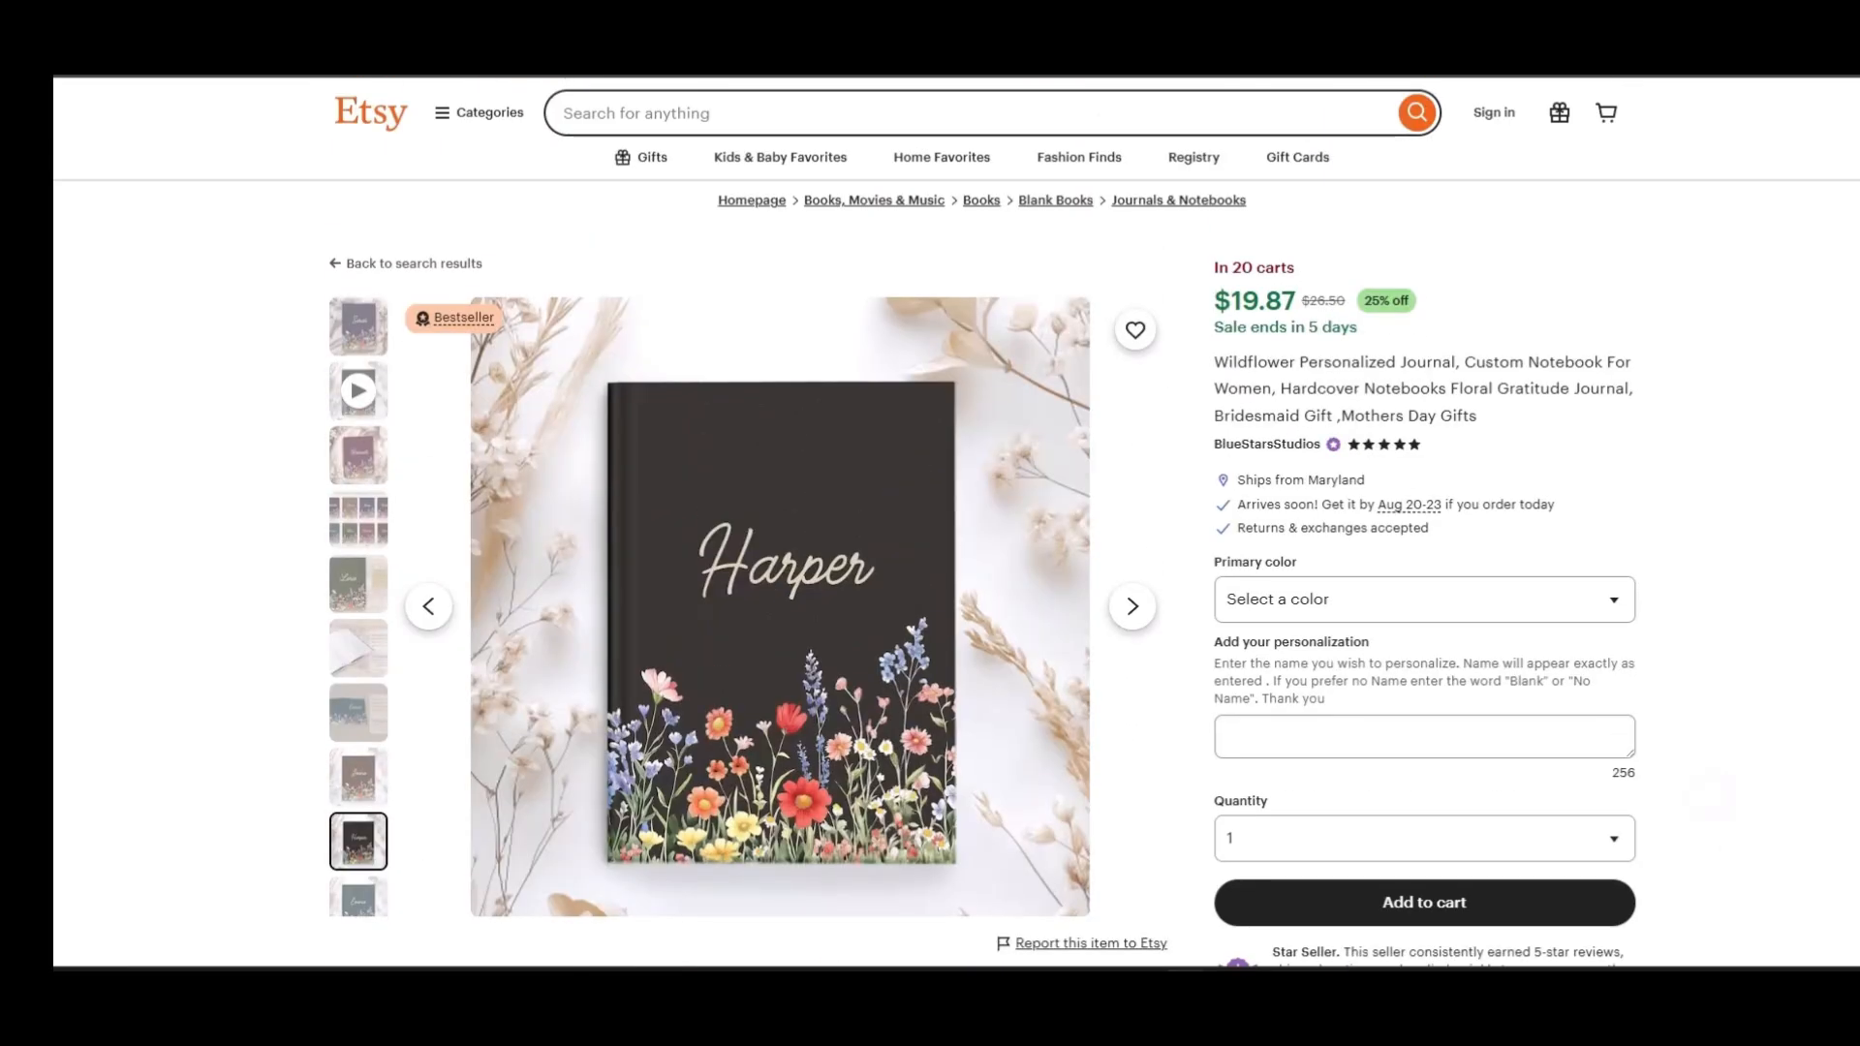
scroll(930, 523, "down", 1)
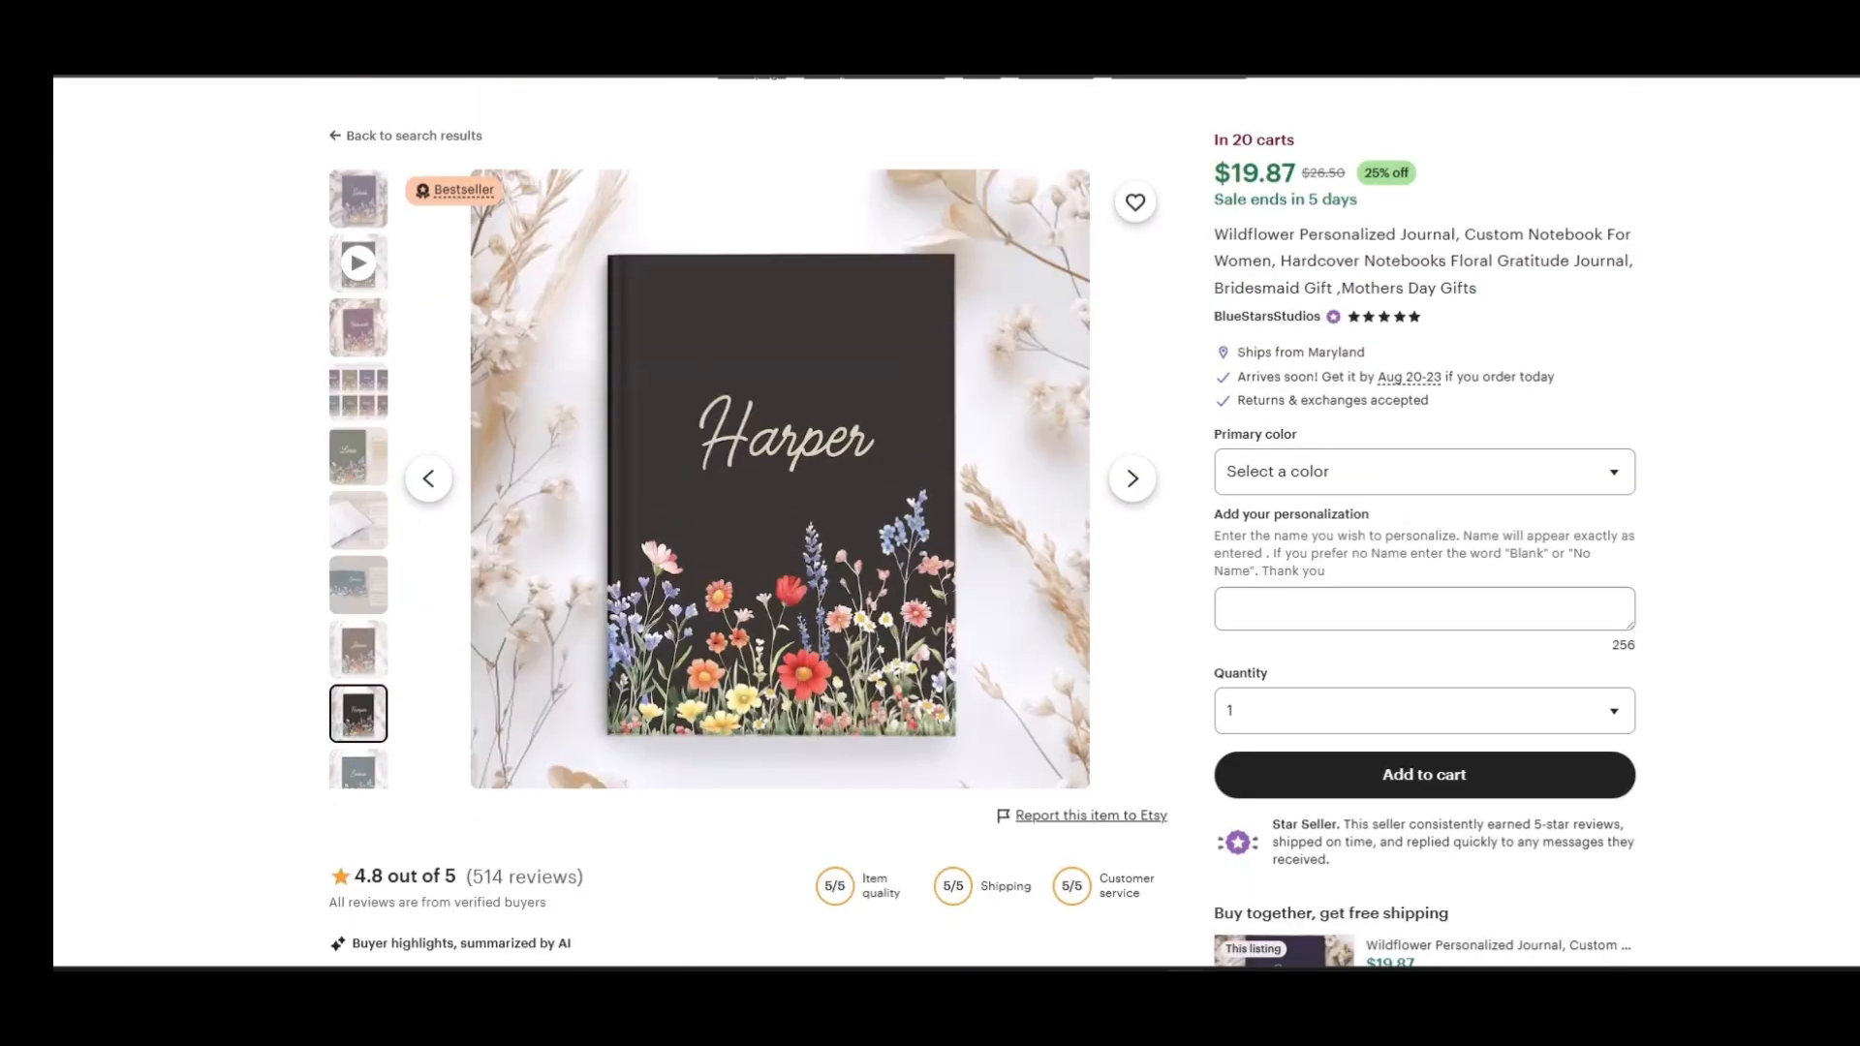
scroll(930, 523, "down", 2)
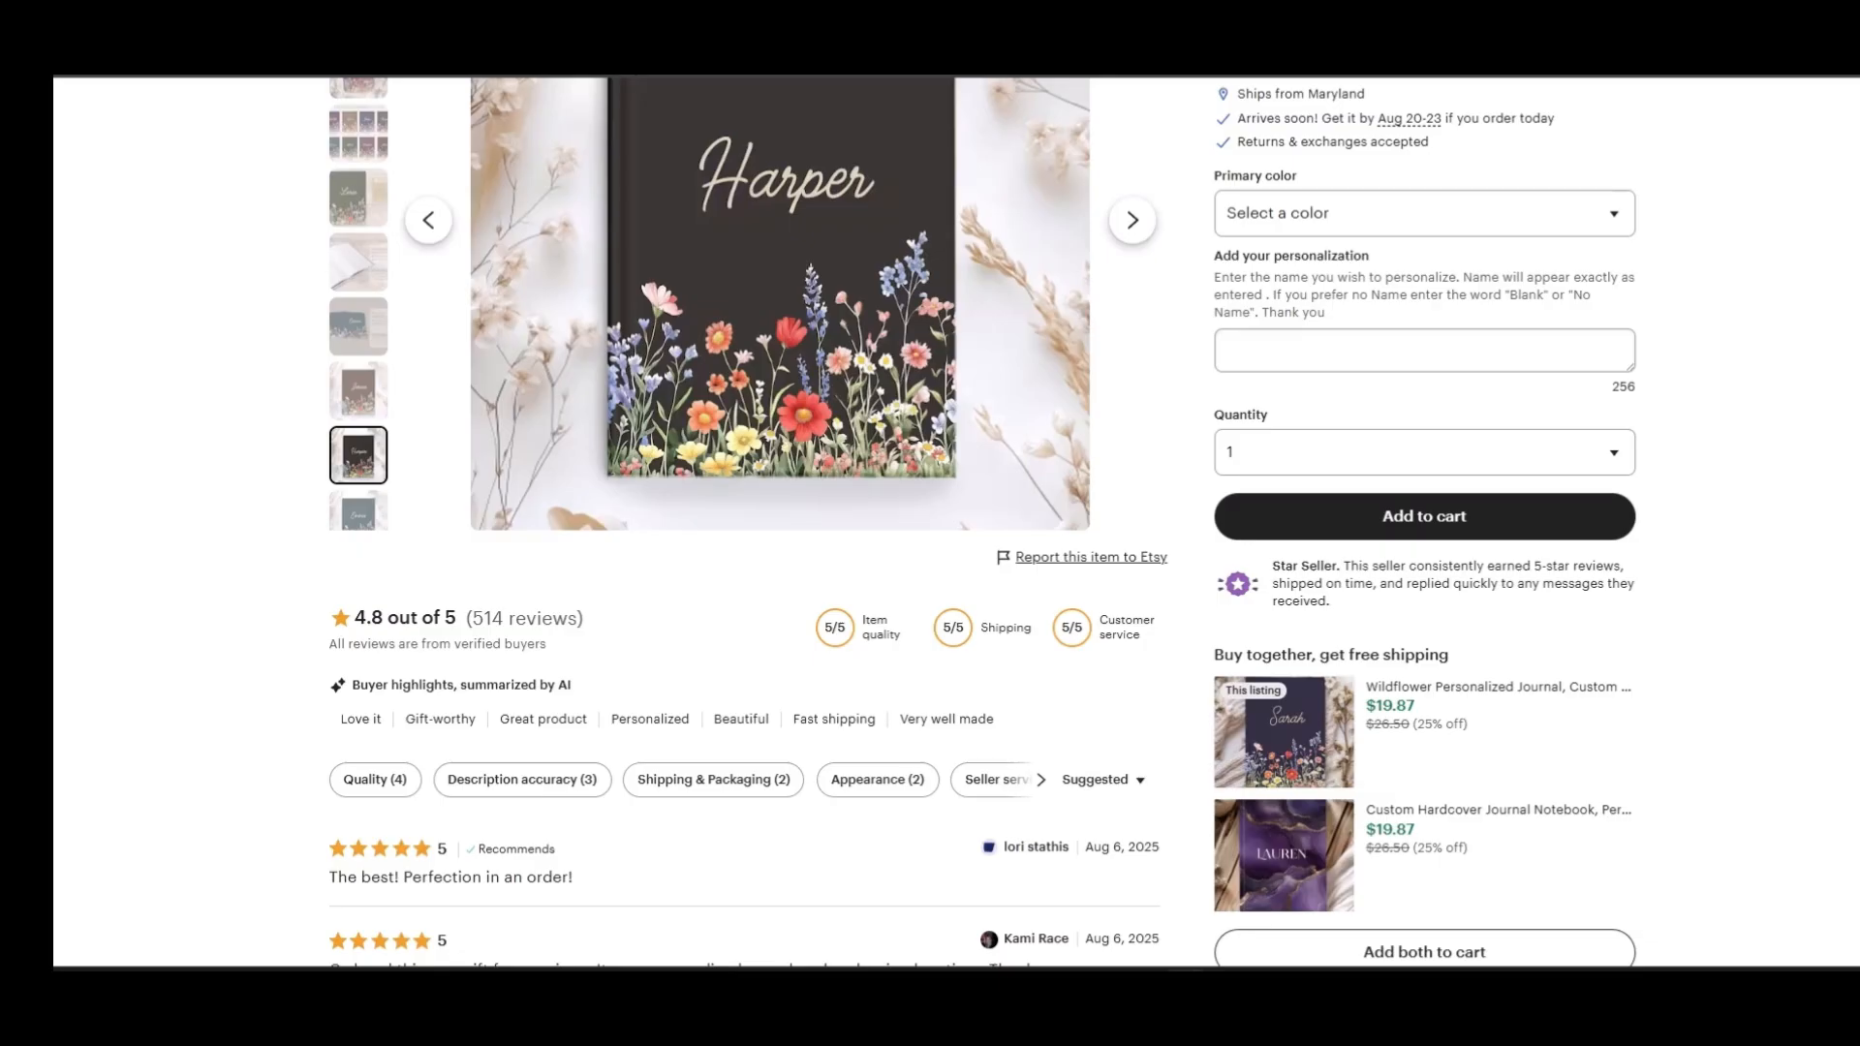
scroll(983, 521, "down", 7)
scroll(982, 521, "up", 3)
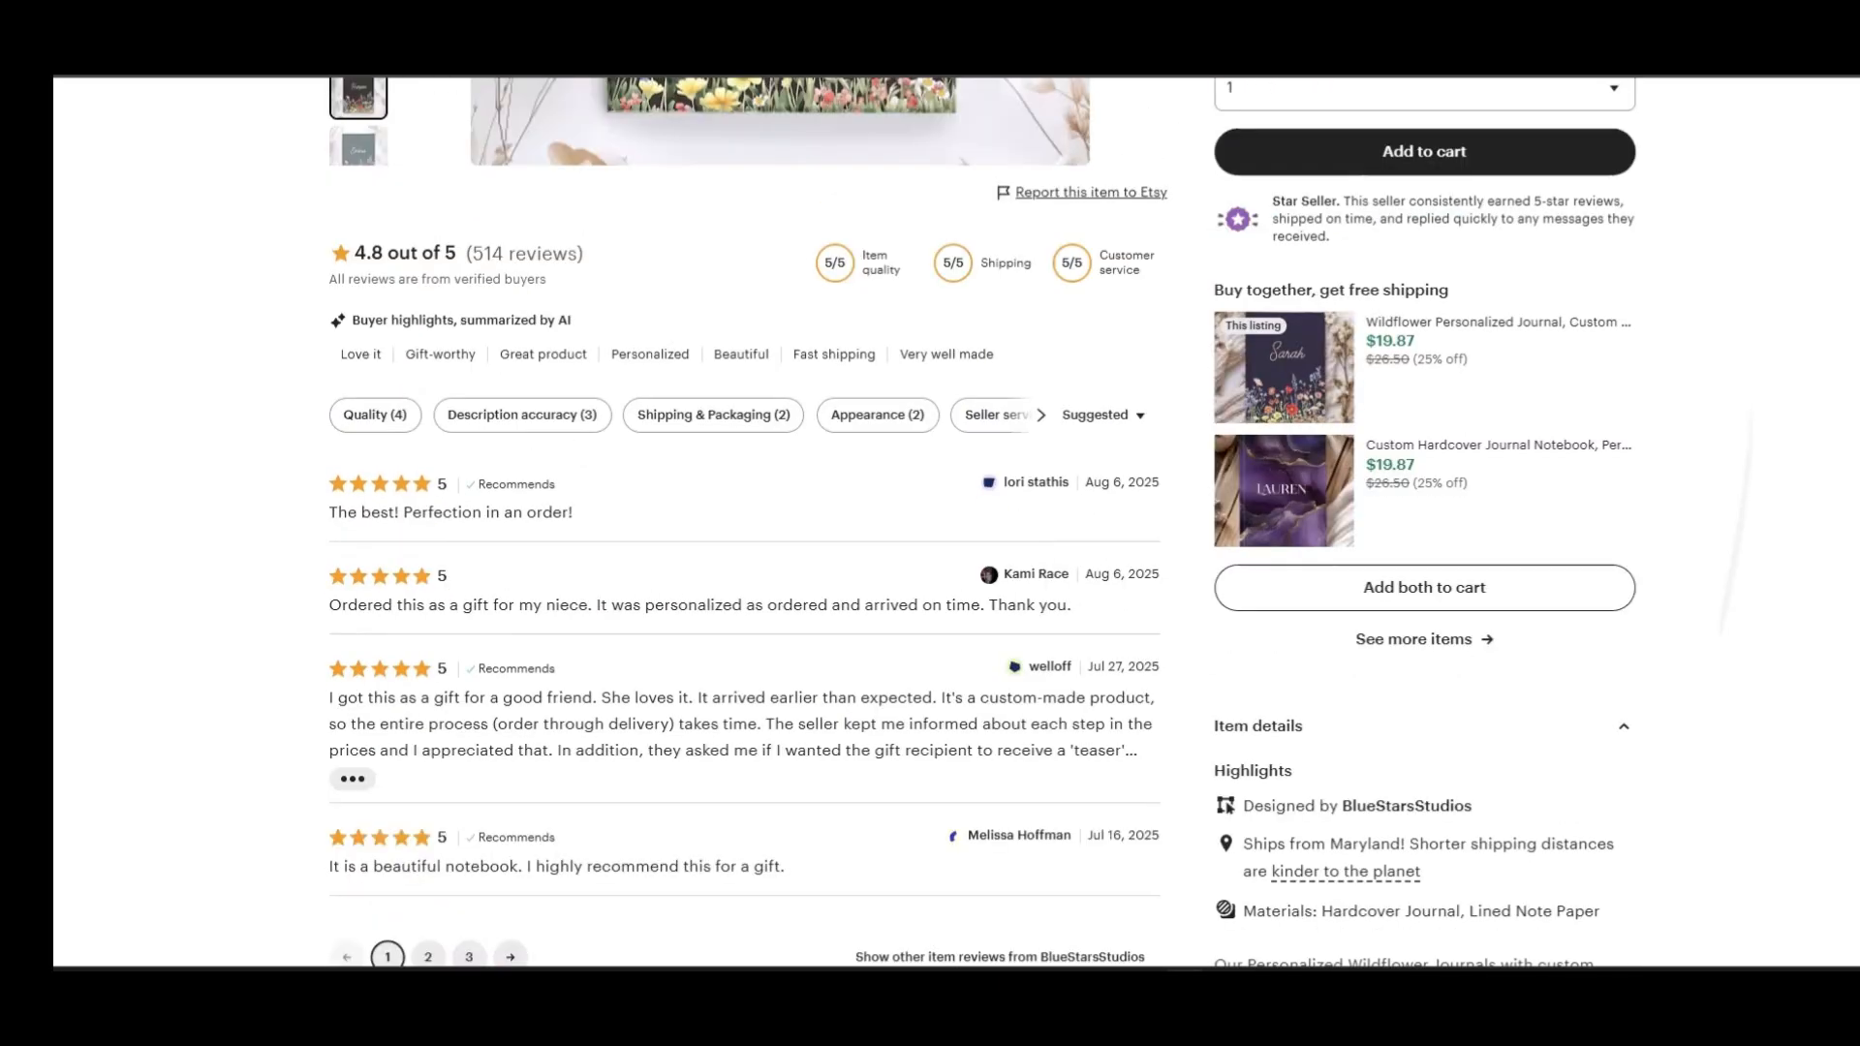
scroll(956, 522, "up", 7)
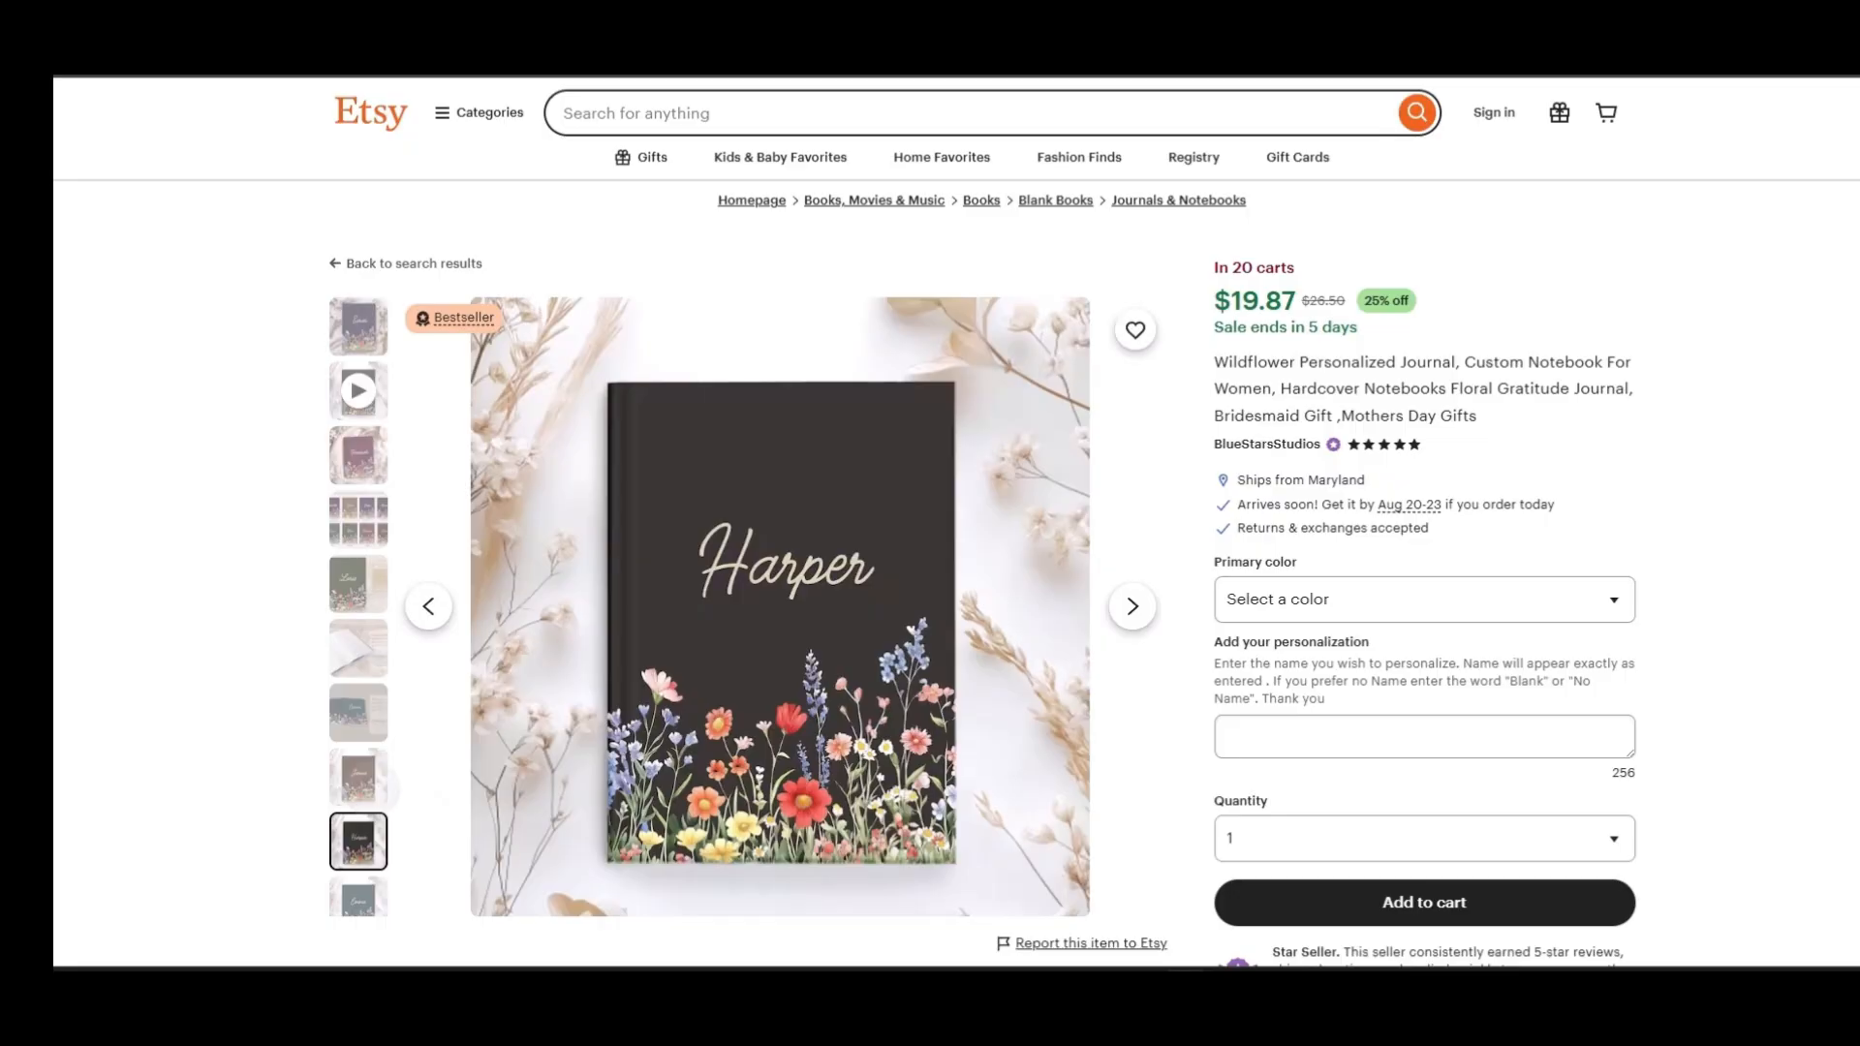
Copy the burgundy wildflower journal photo from the Etsy listing, paste it onto page 2 in Canva, and shrink it beneath the teal journal image
left_click(358, 777)
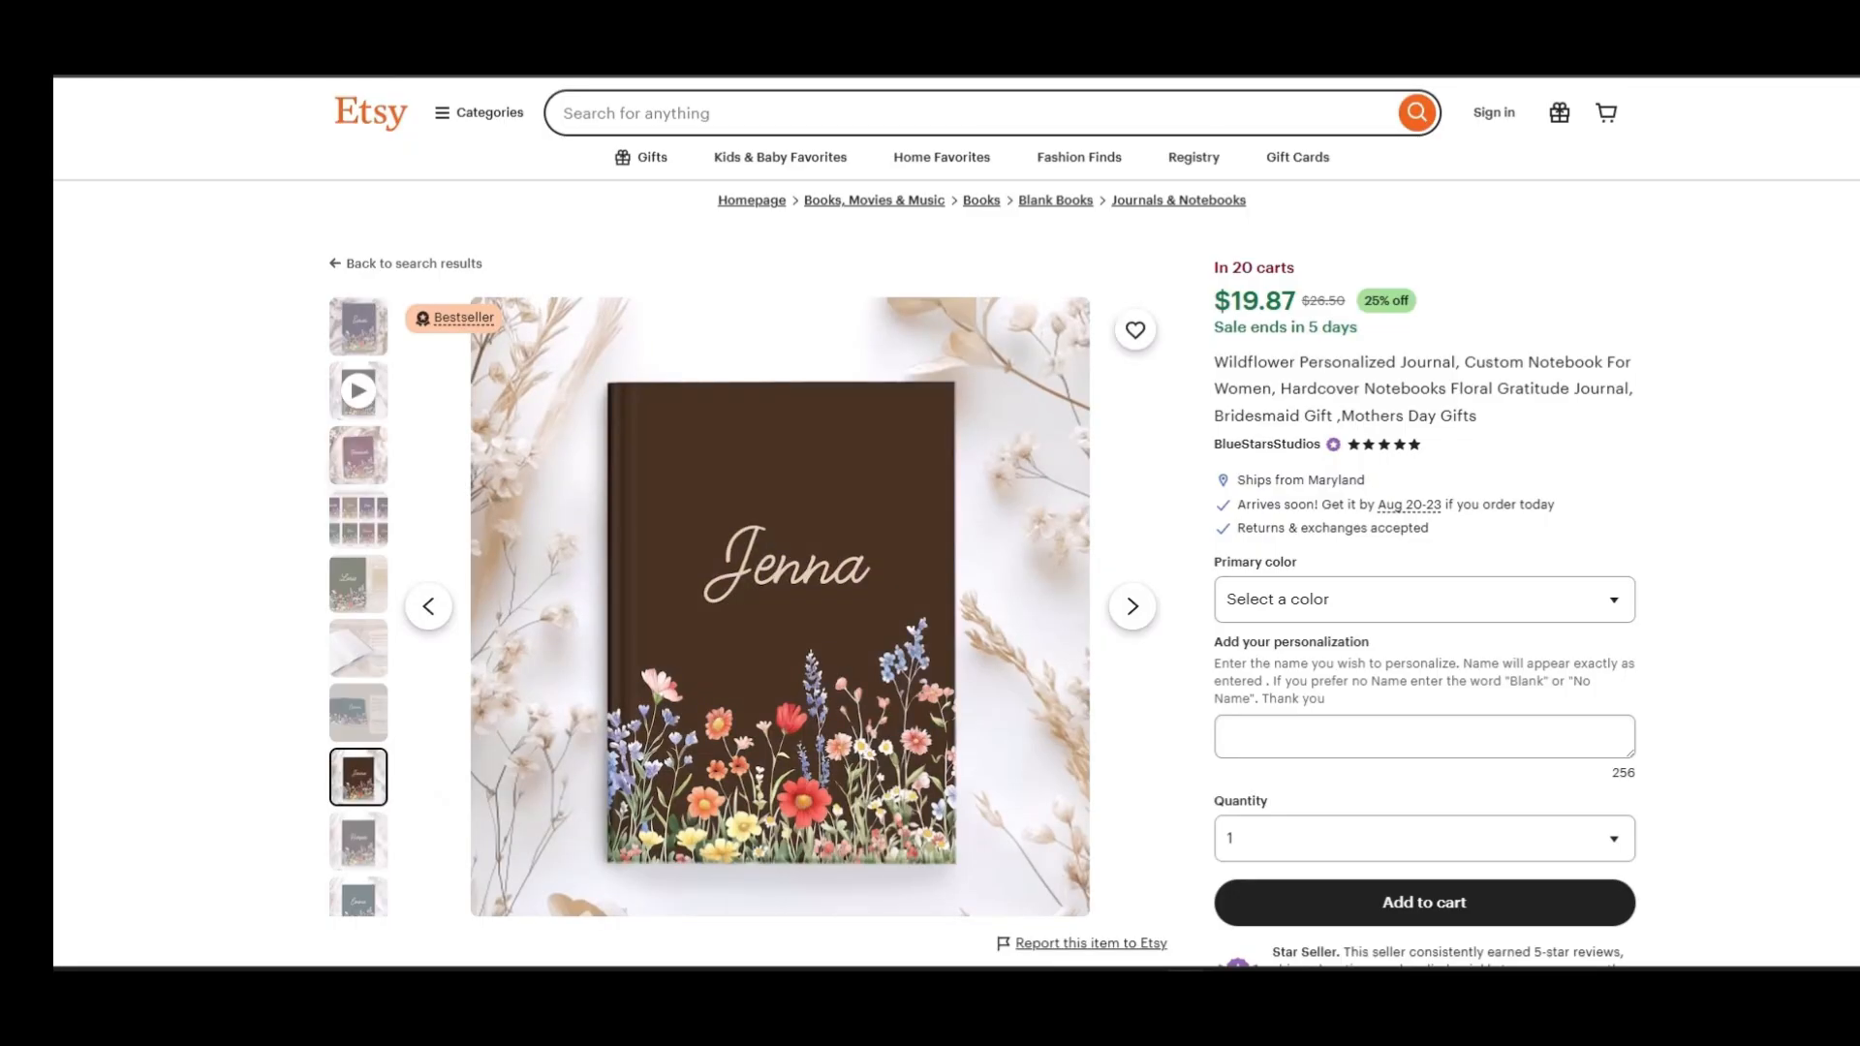
left_click(358, 456)
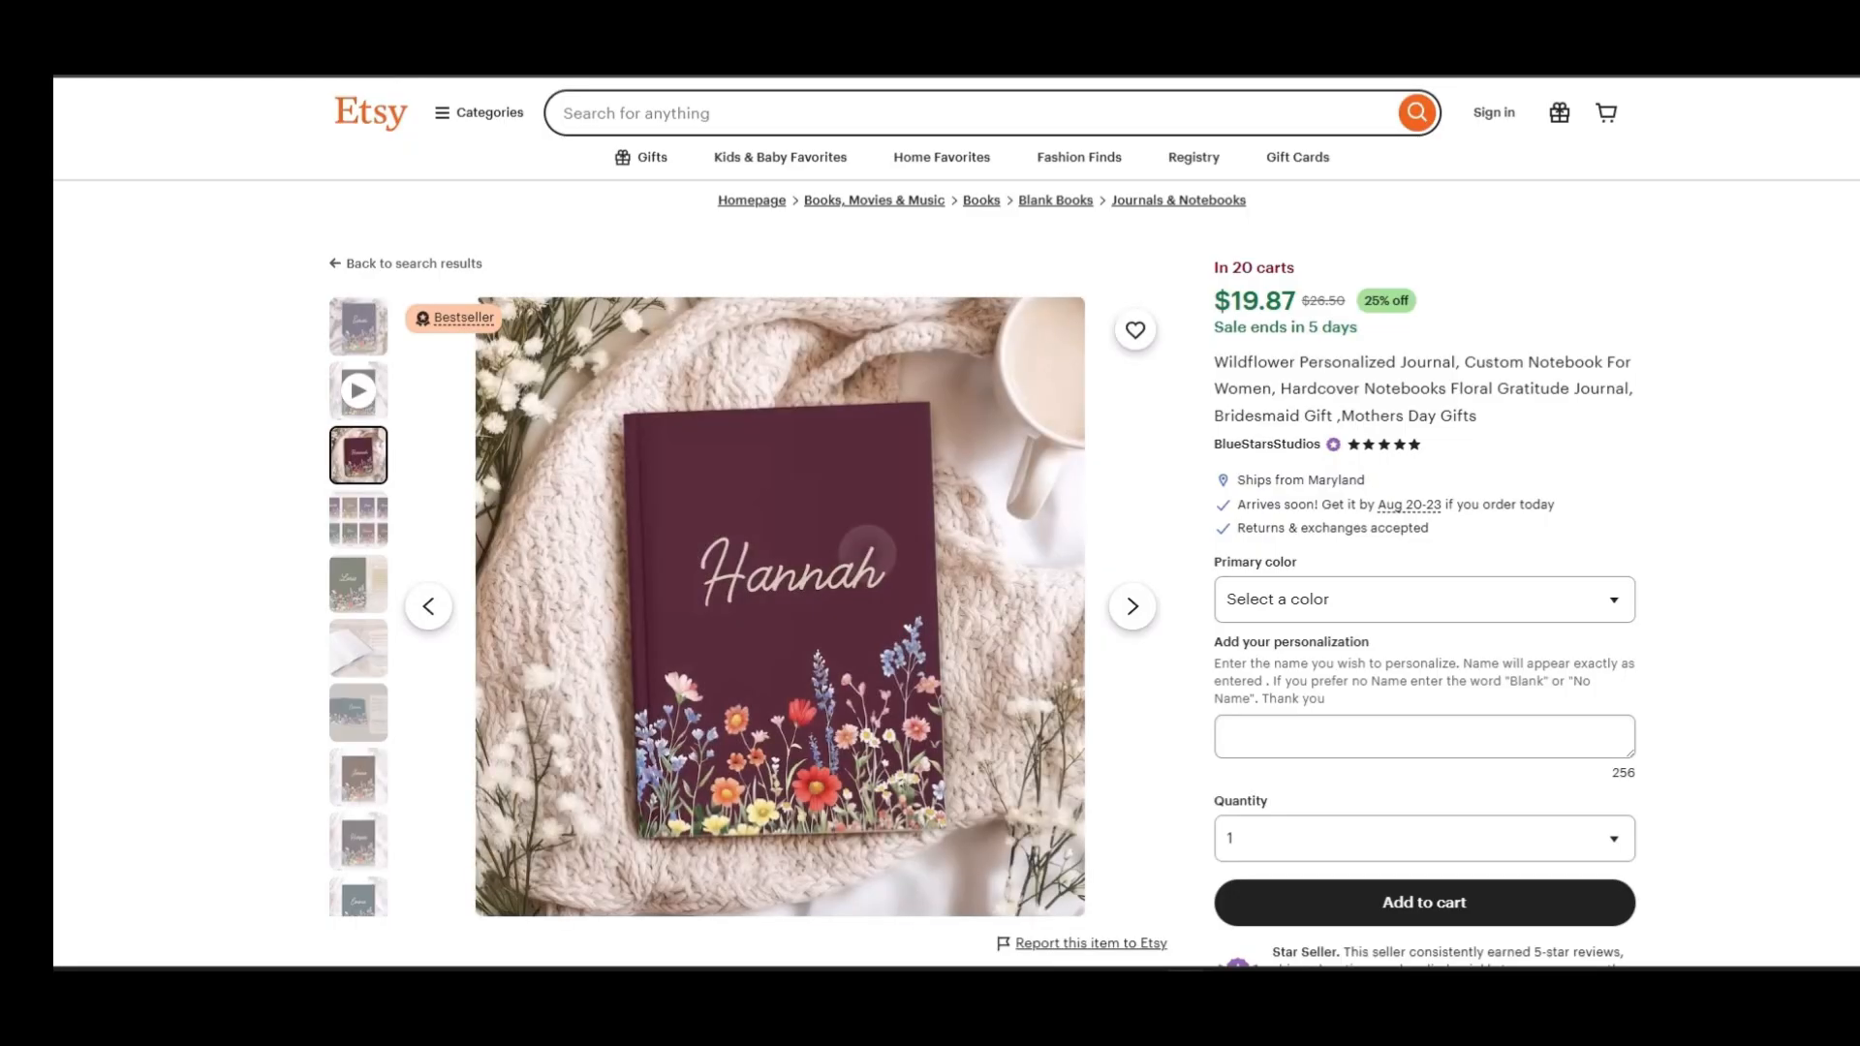
right_click(867, 558)
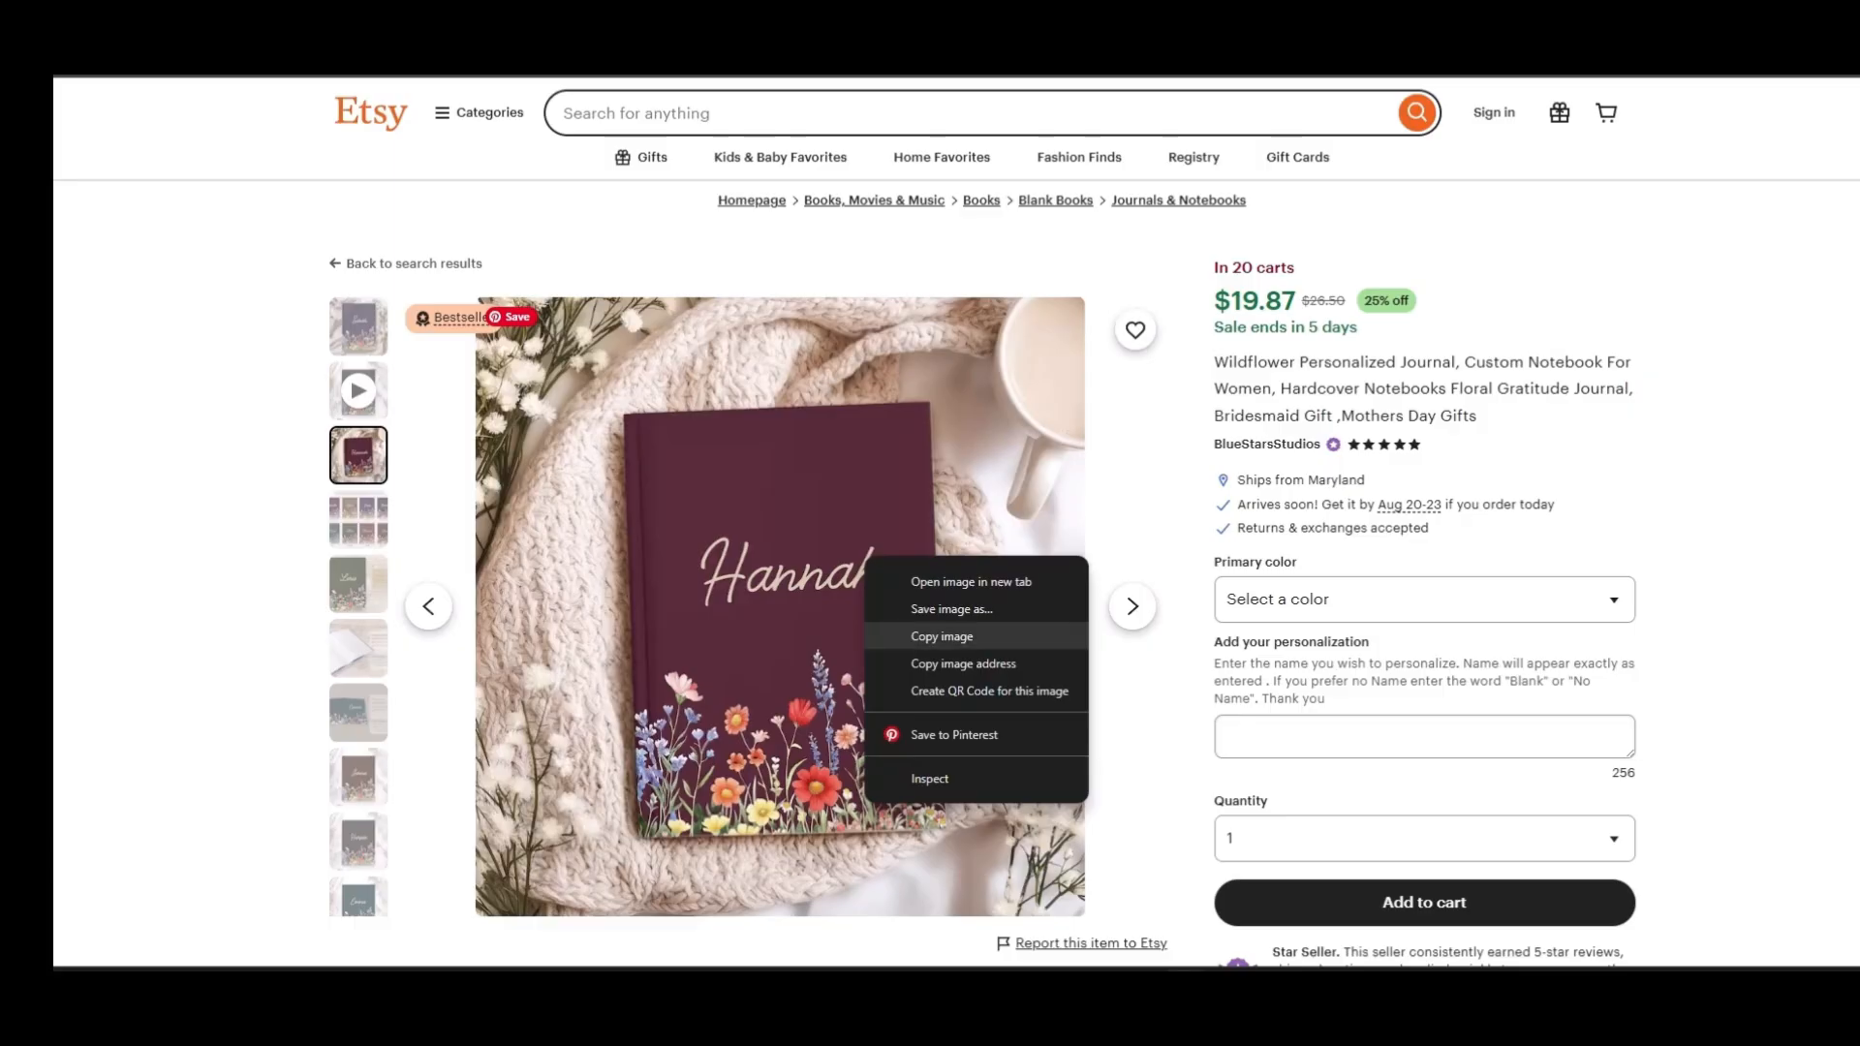
left_click(942, 637)
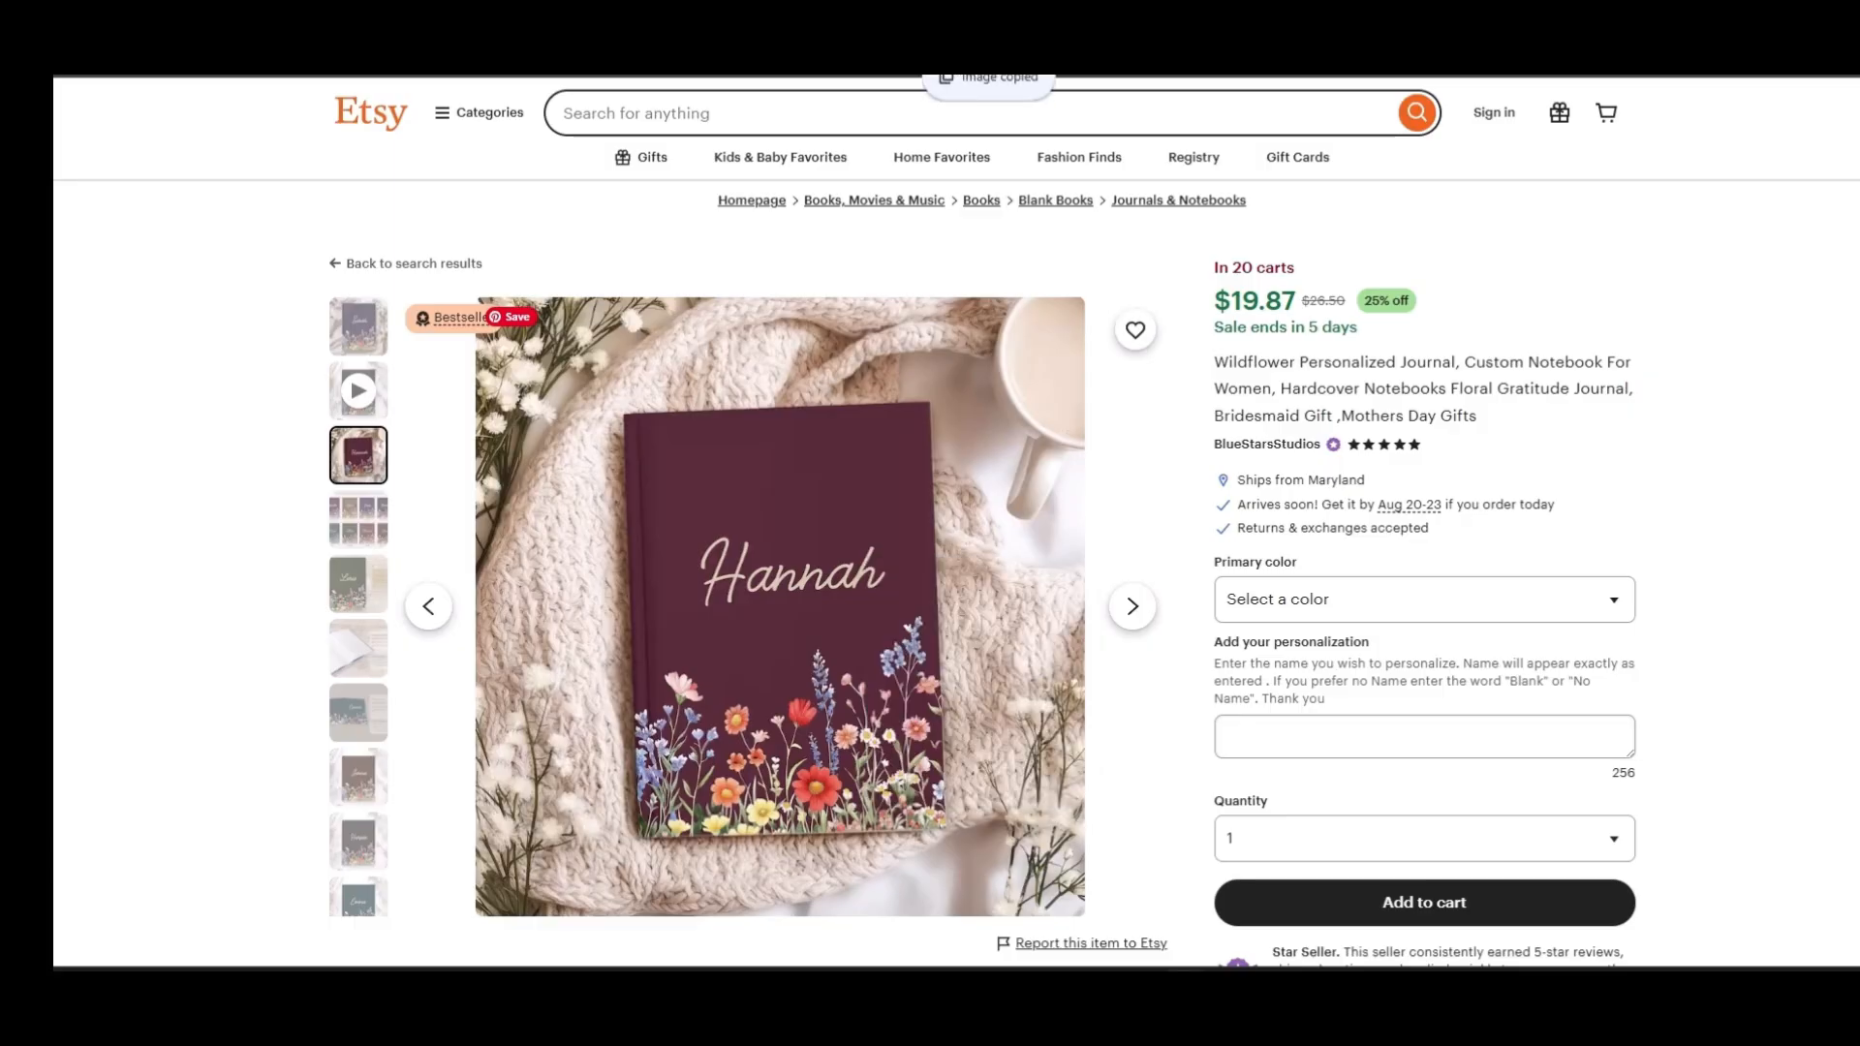
key("ctrl+Tab")
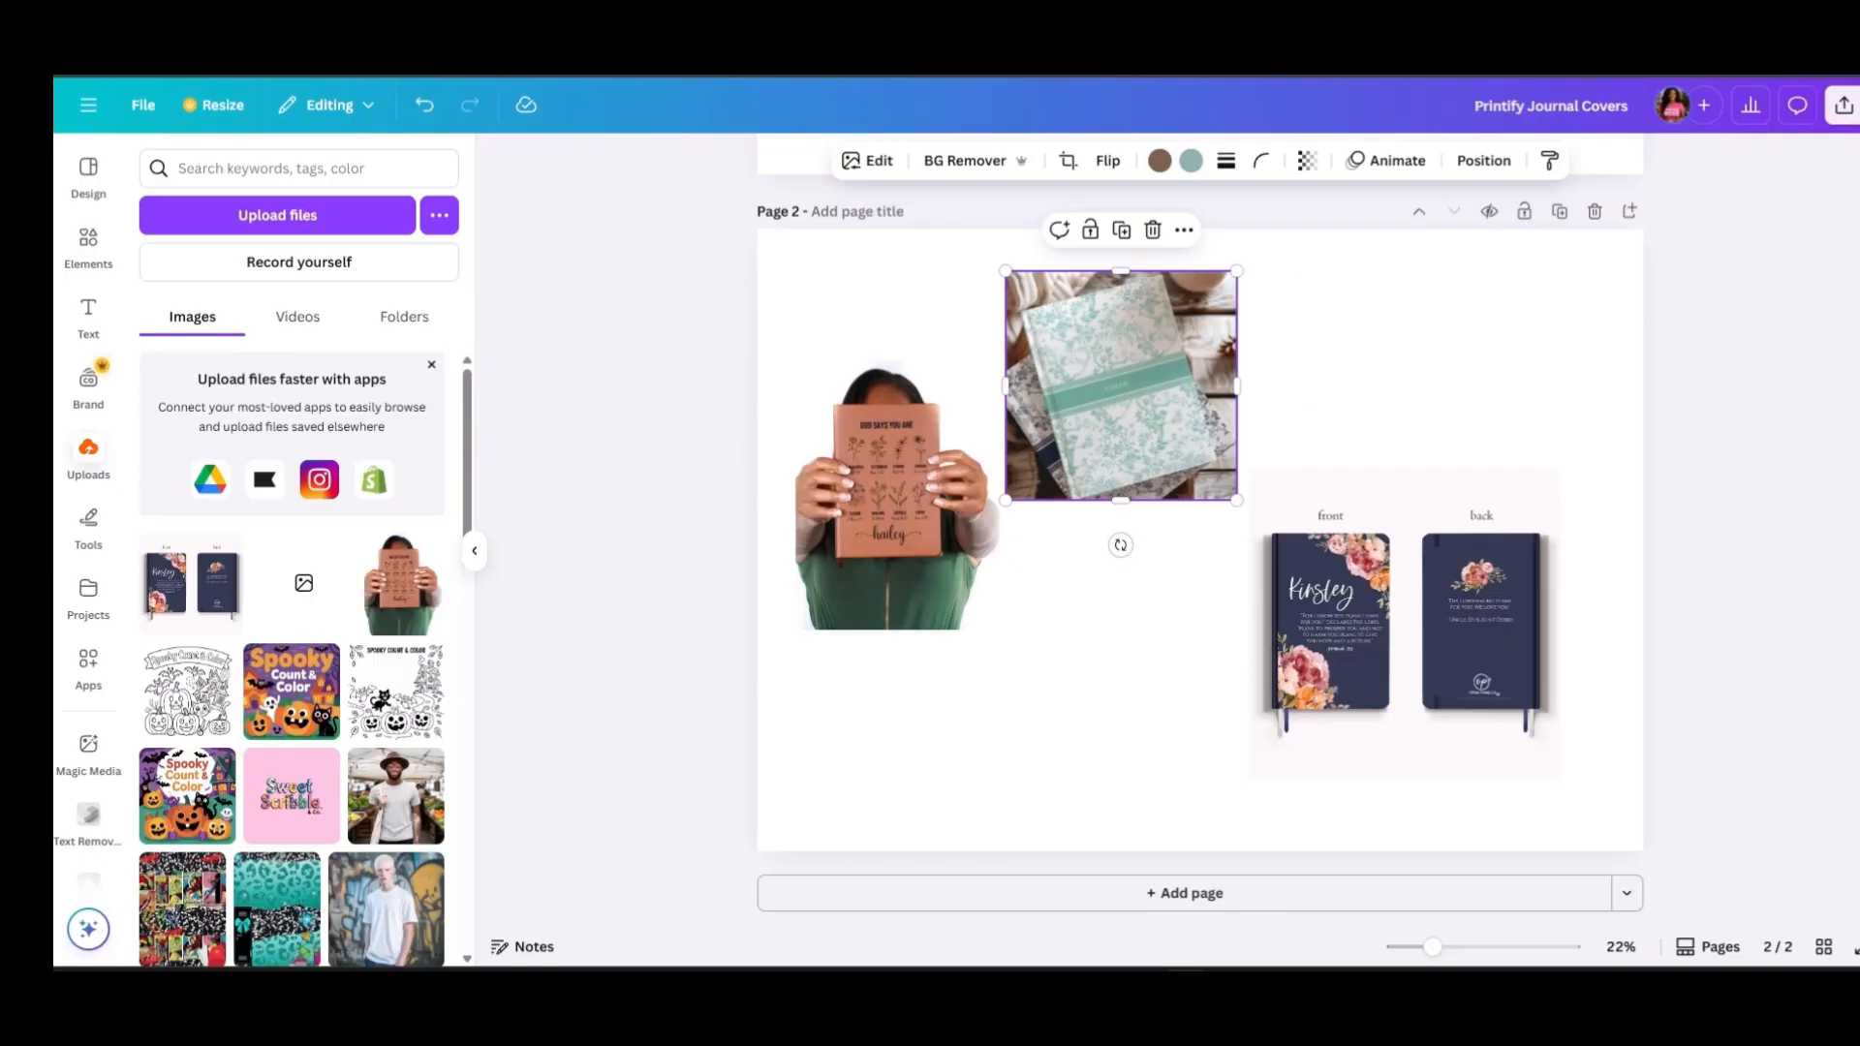
key("ctrl+v")
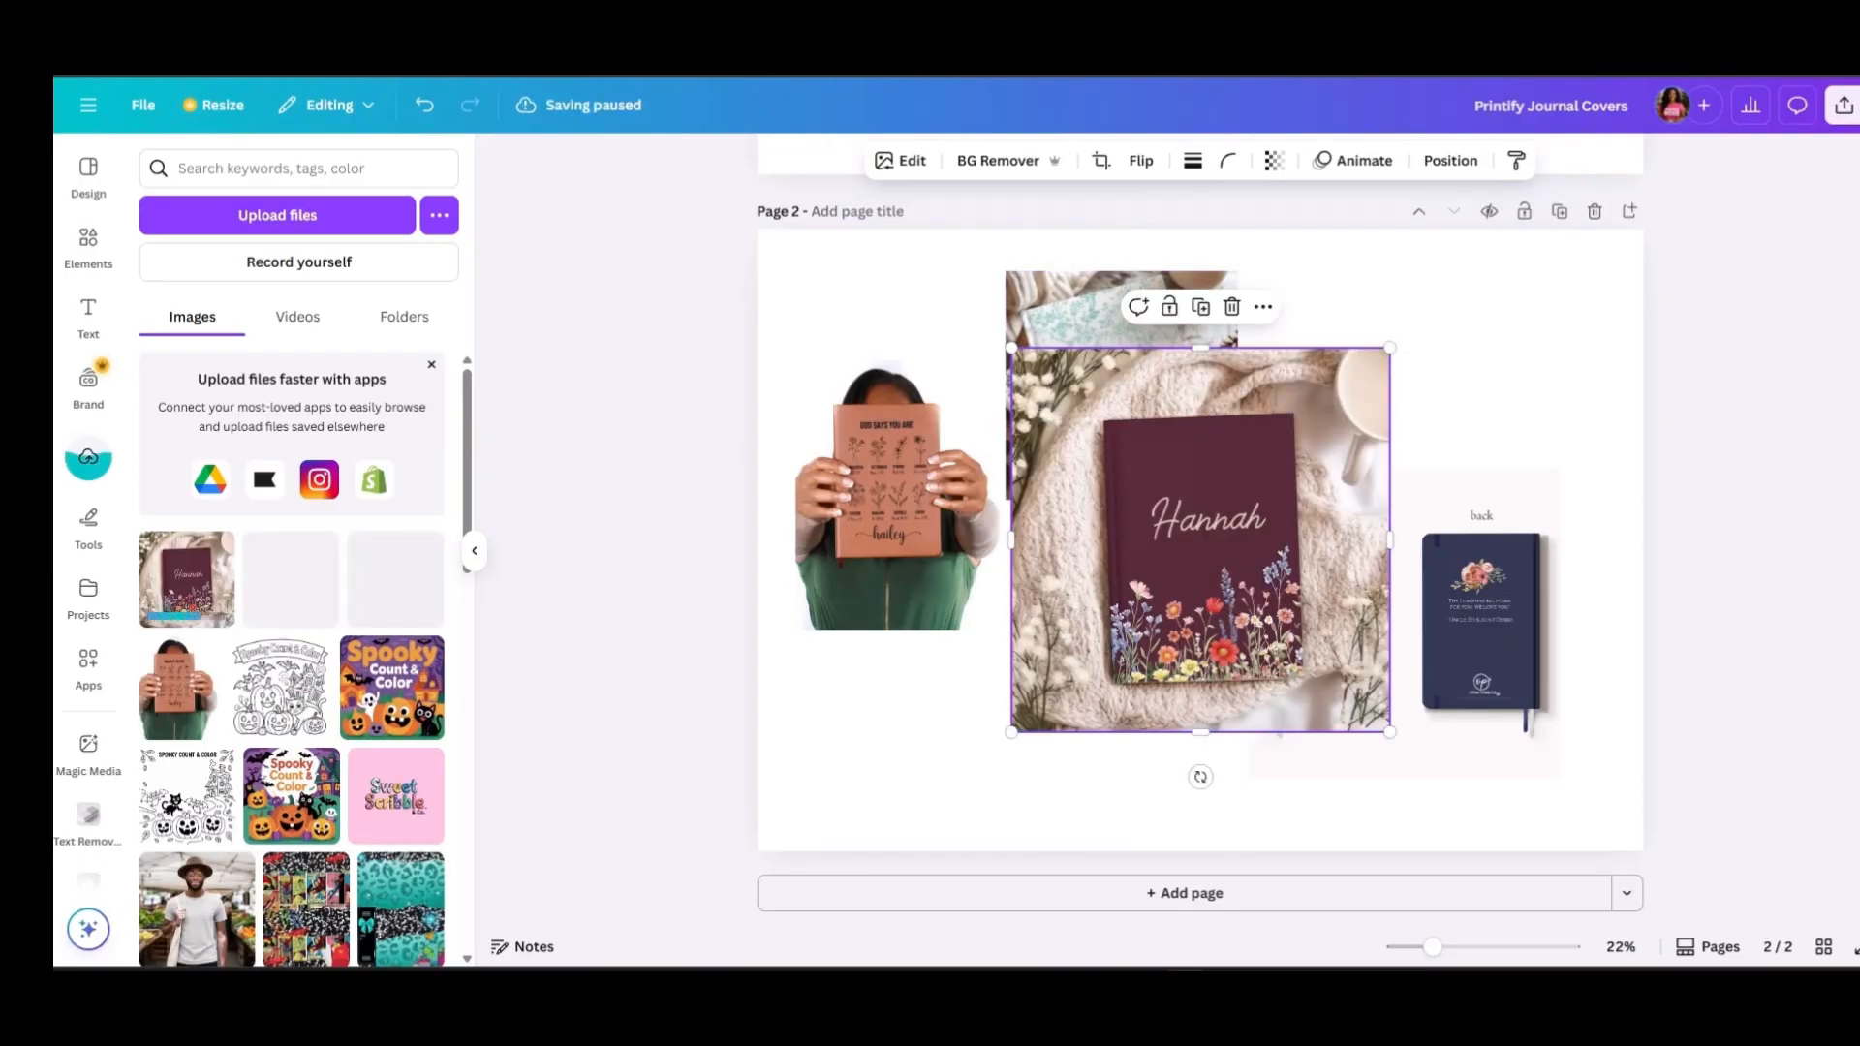
left_click_drag(1390, 270, 1237, 503)
left_click_drag(1123, 620, 1118, 657)
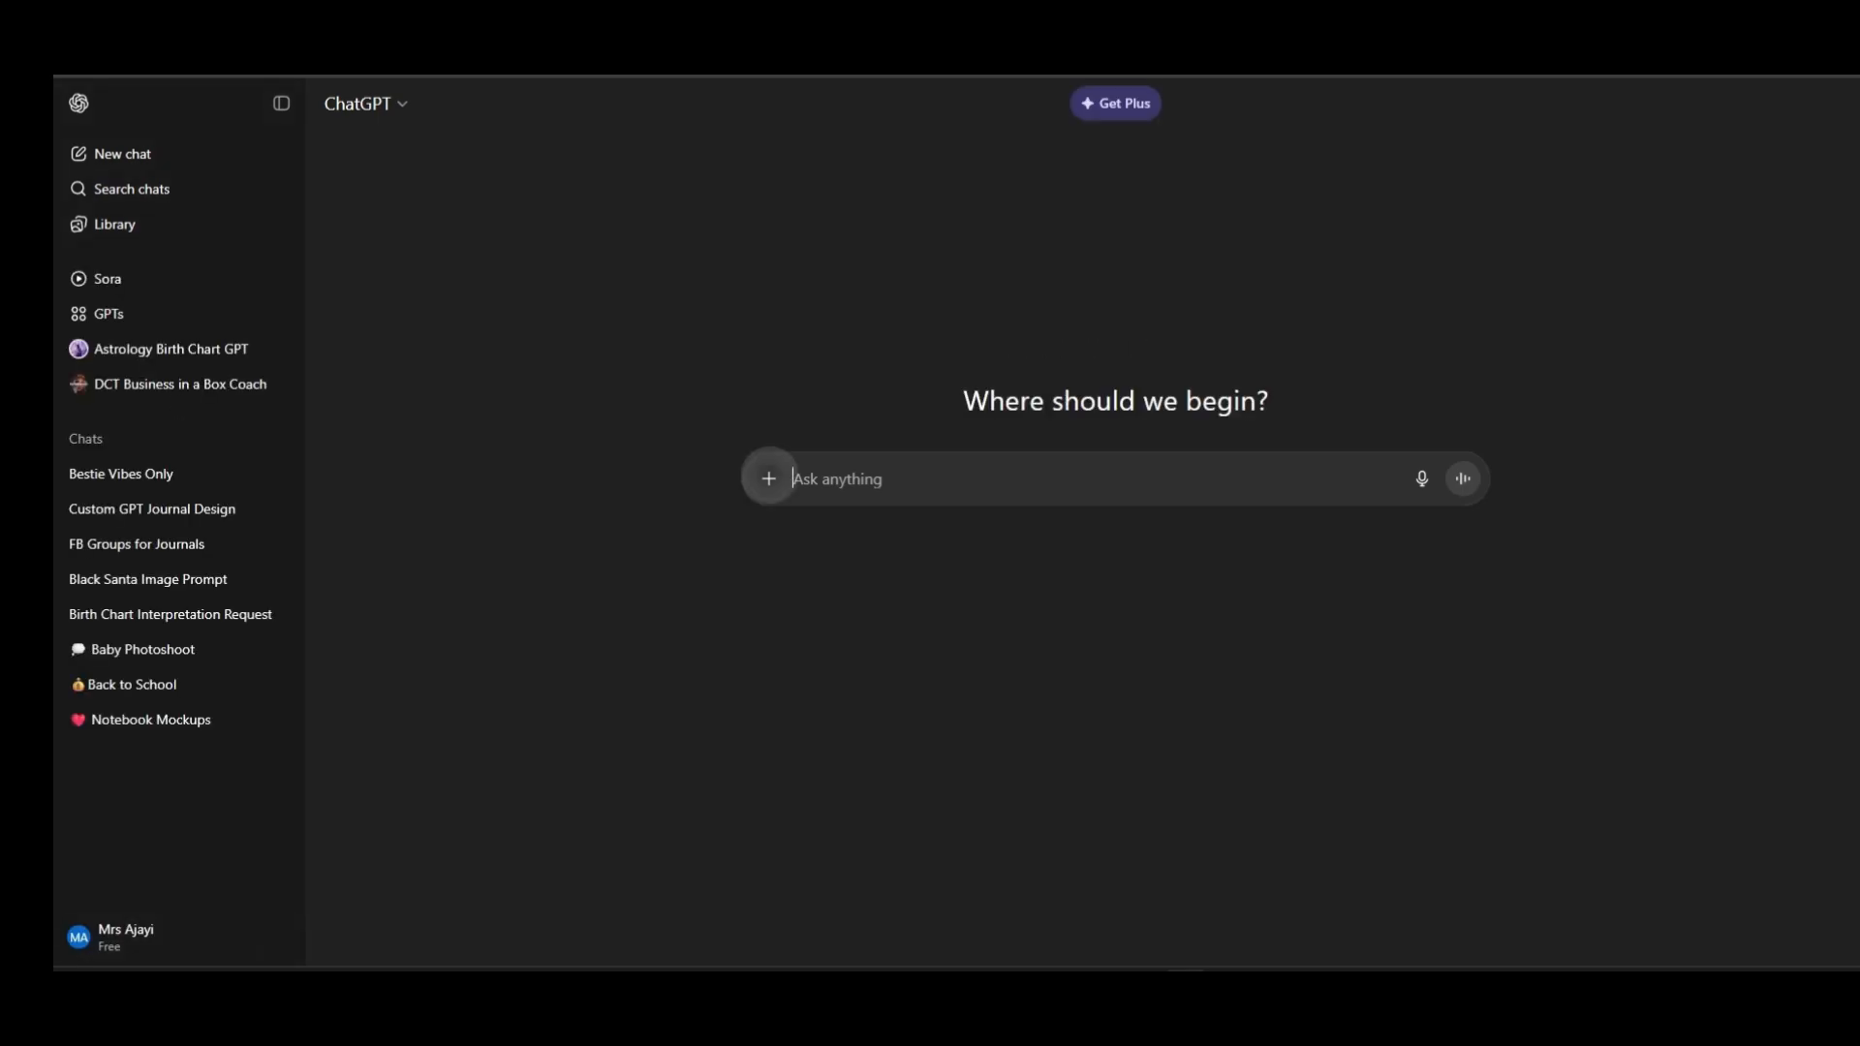
left_click(768, 478)
left_click(872, 523)
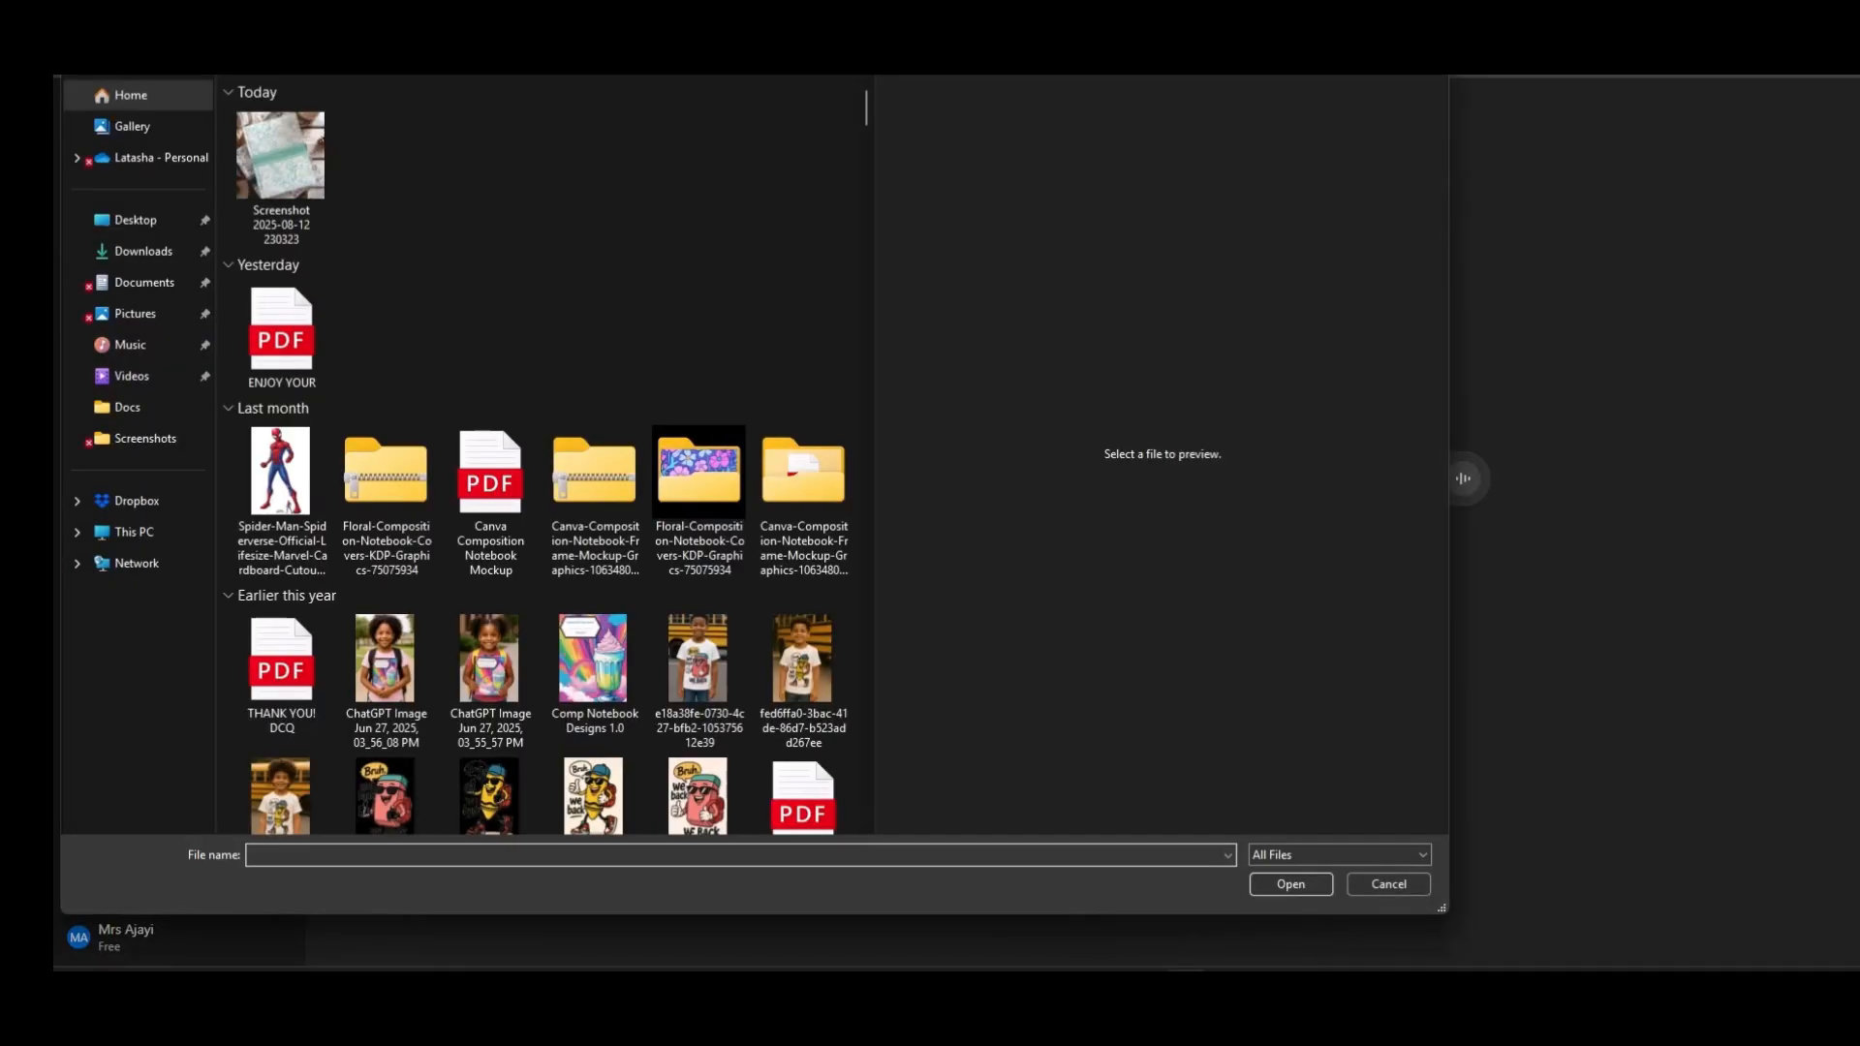
key("Escape")
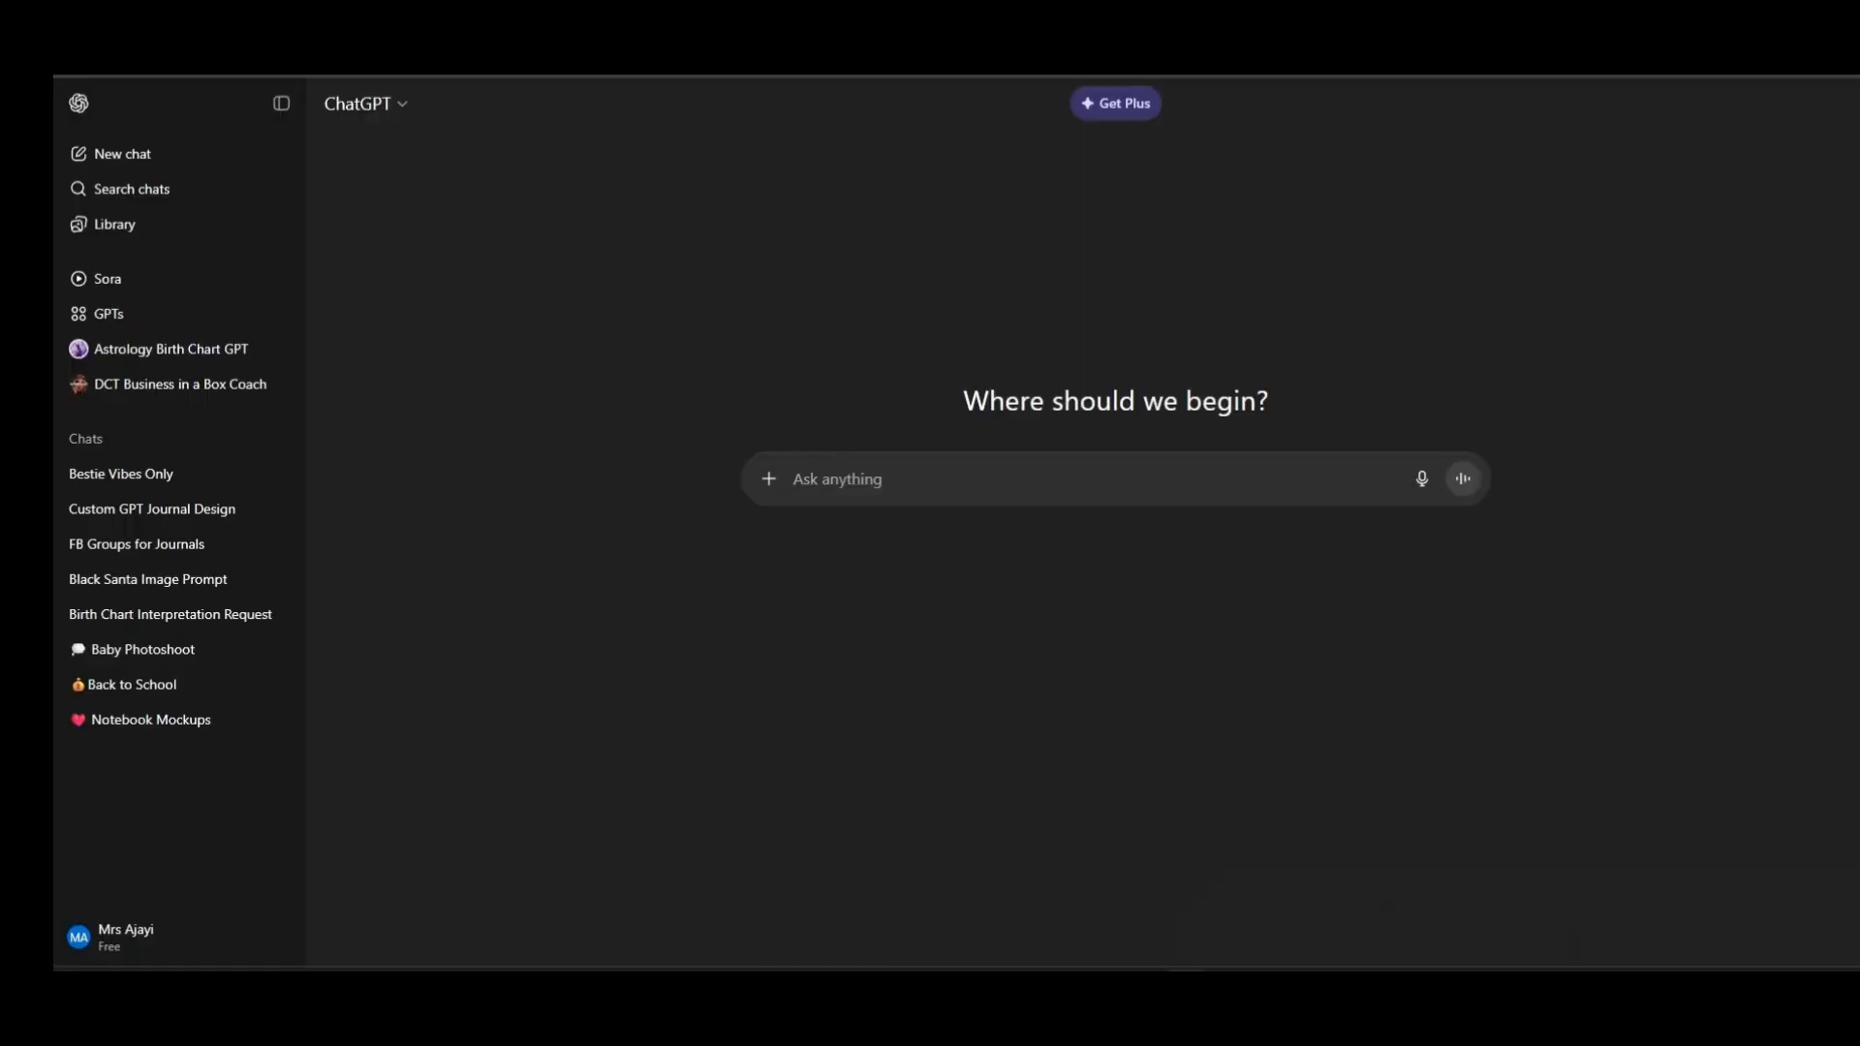
Arrange the Canva and ChatGPT windows side by side, with the navy journal's scripture on page 2 readable next to the chat
left_click_drag(1525, 77, 1516, 211)
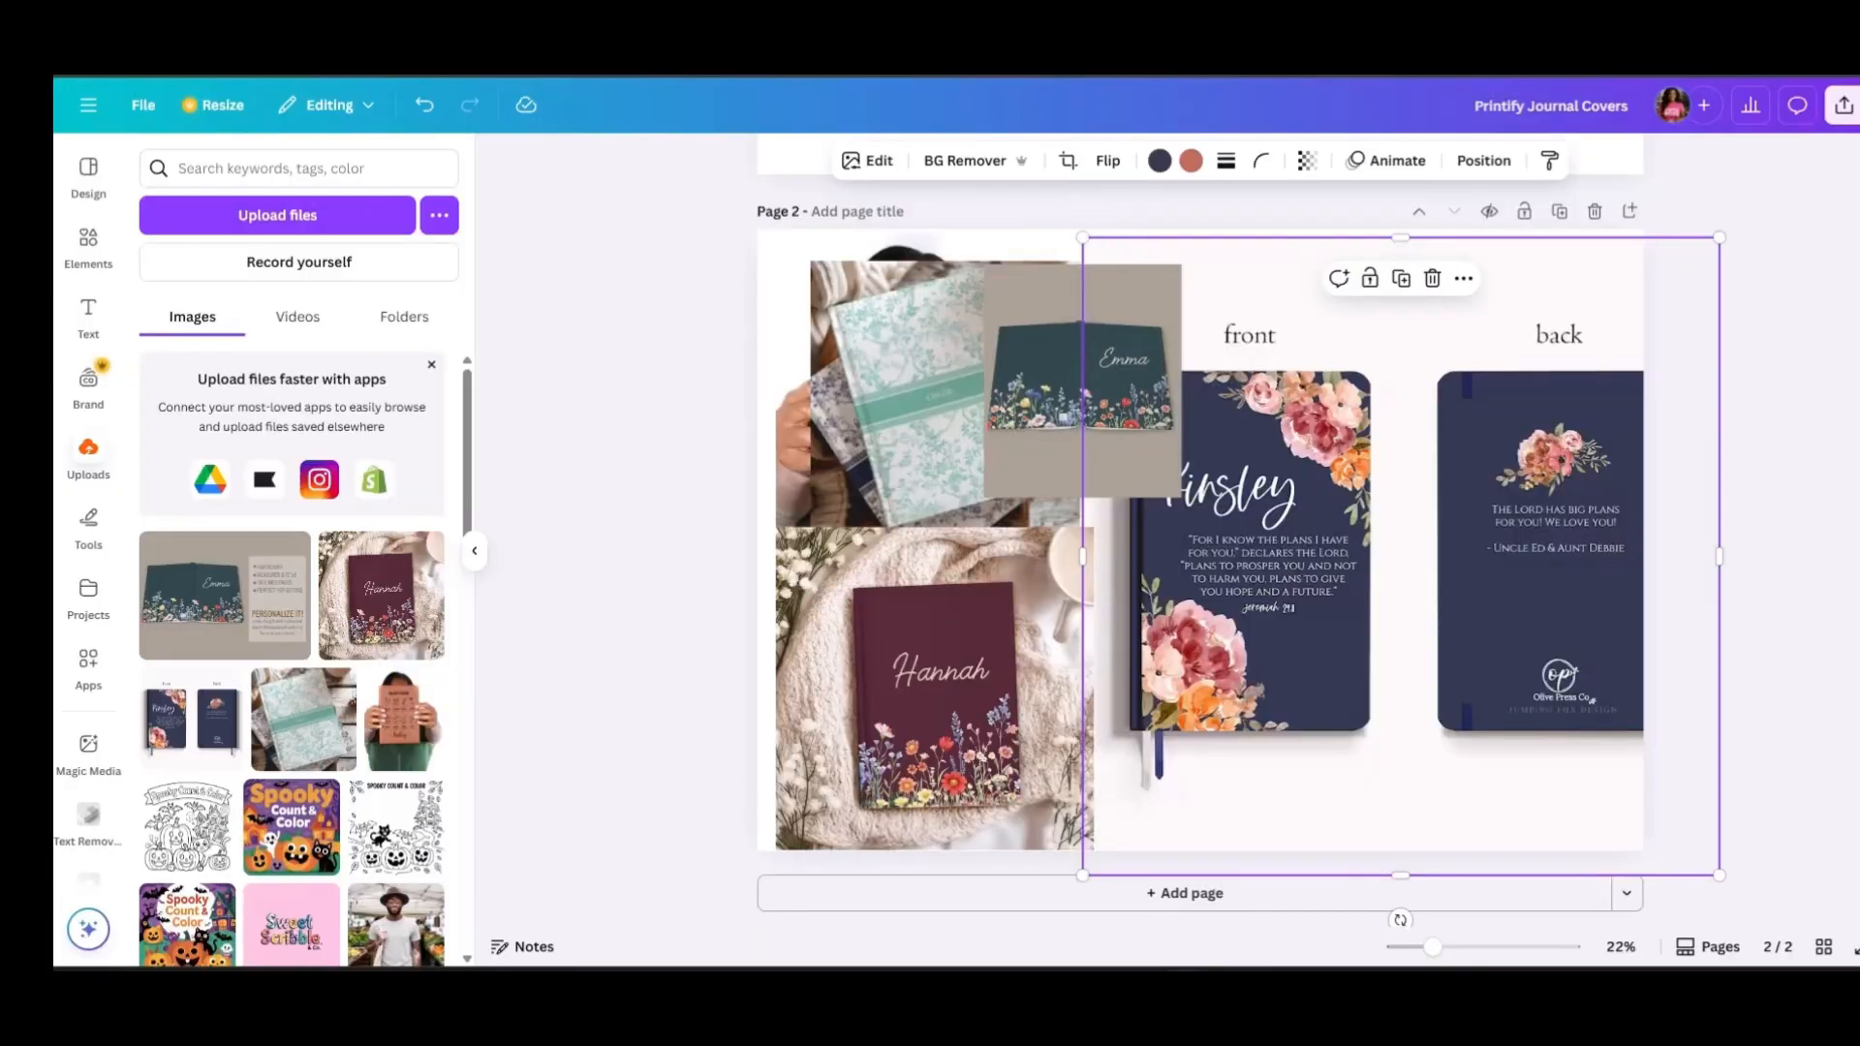
key("super+Down")
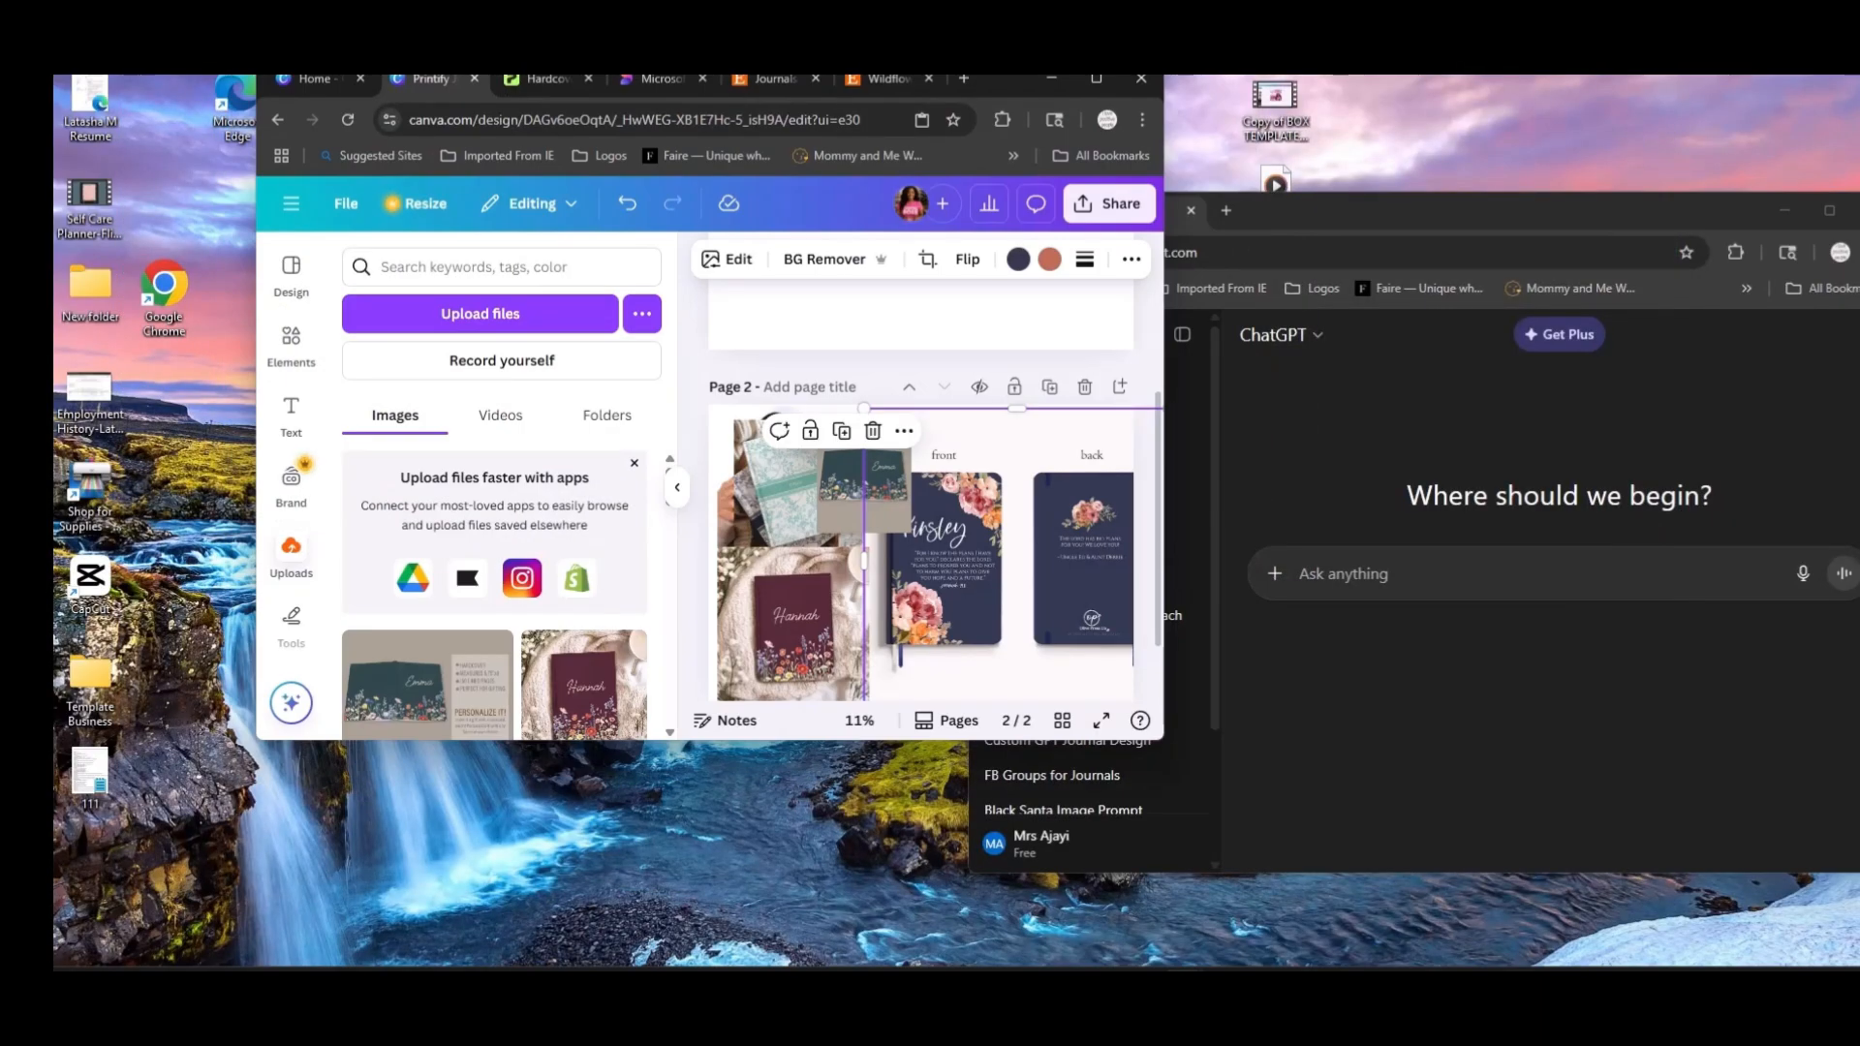
left_click_drag(710, 741, 710, 967)
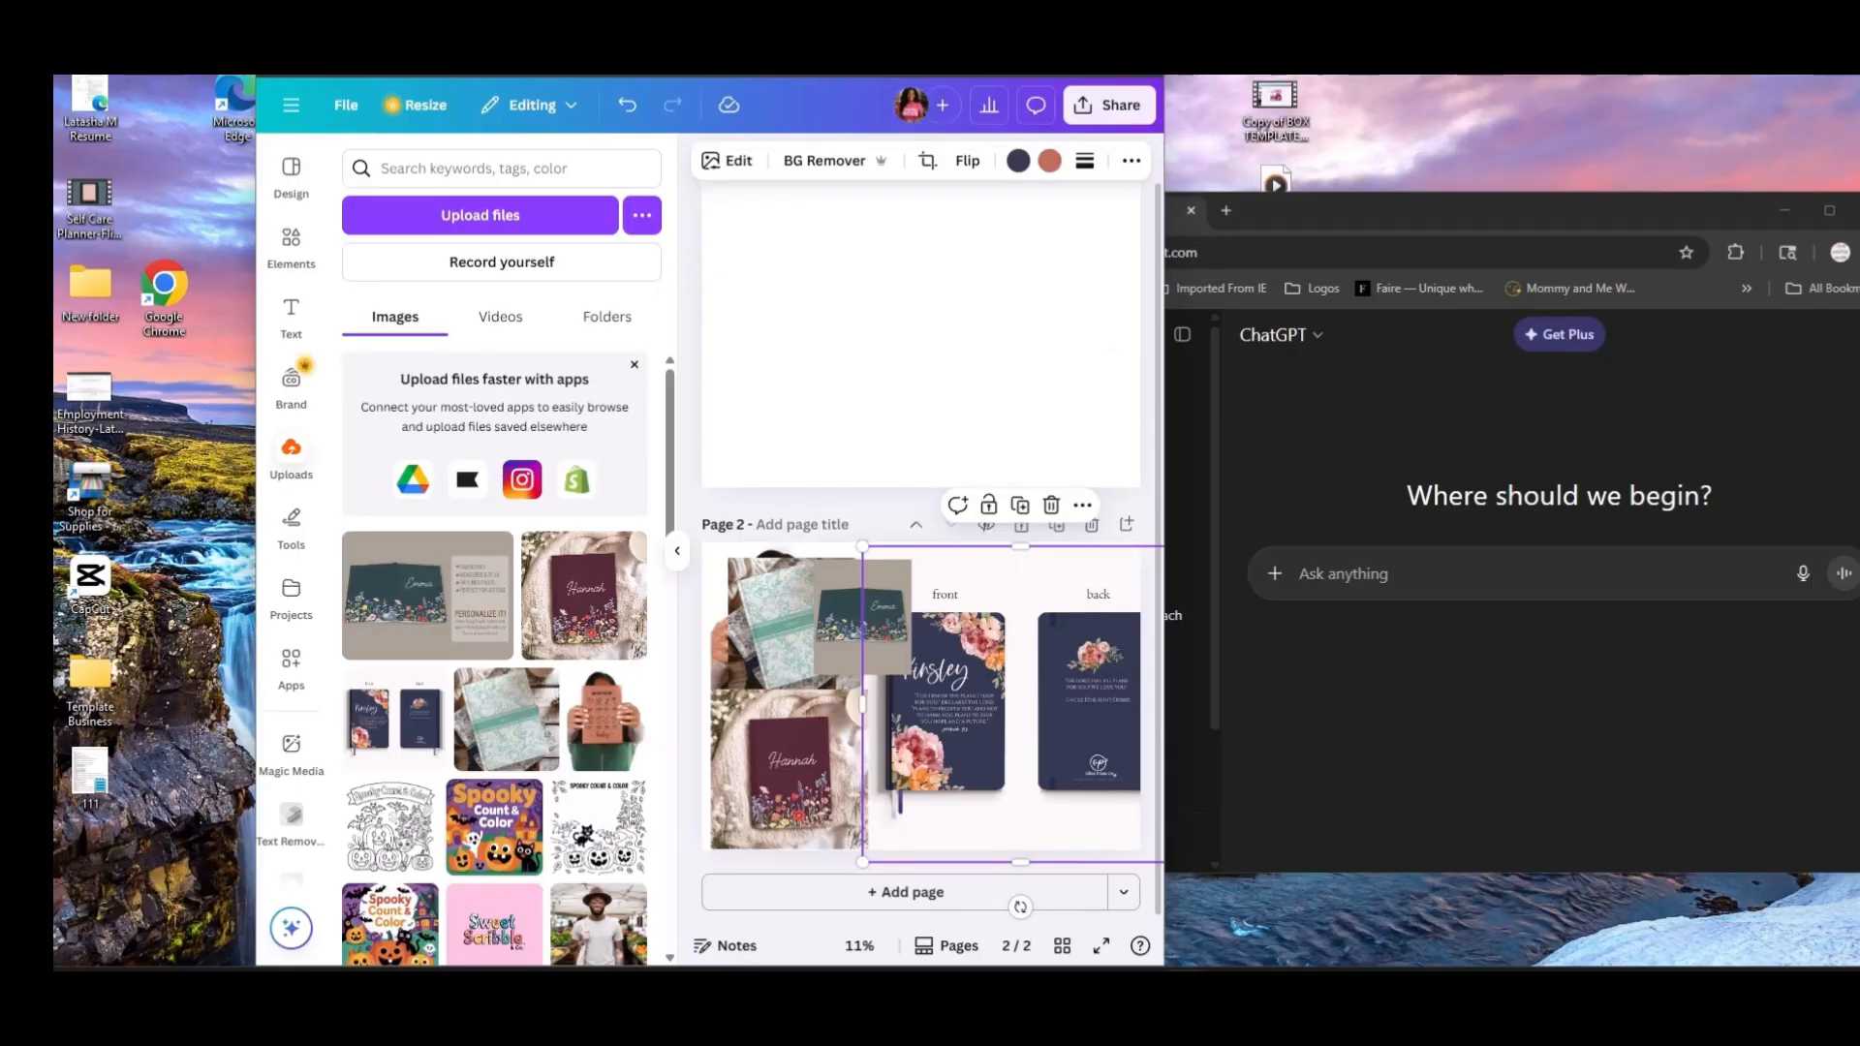
left_click_drag(775, 64, 468, 64)
left_click(370, 551)
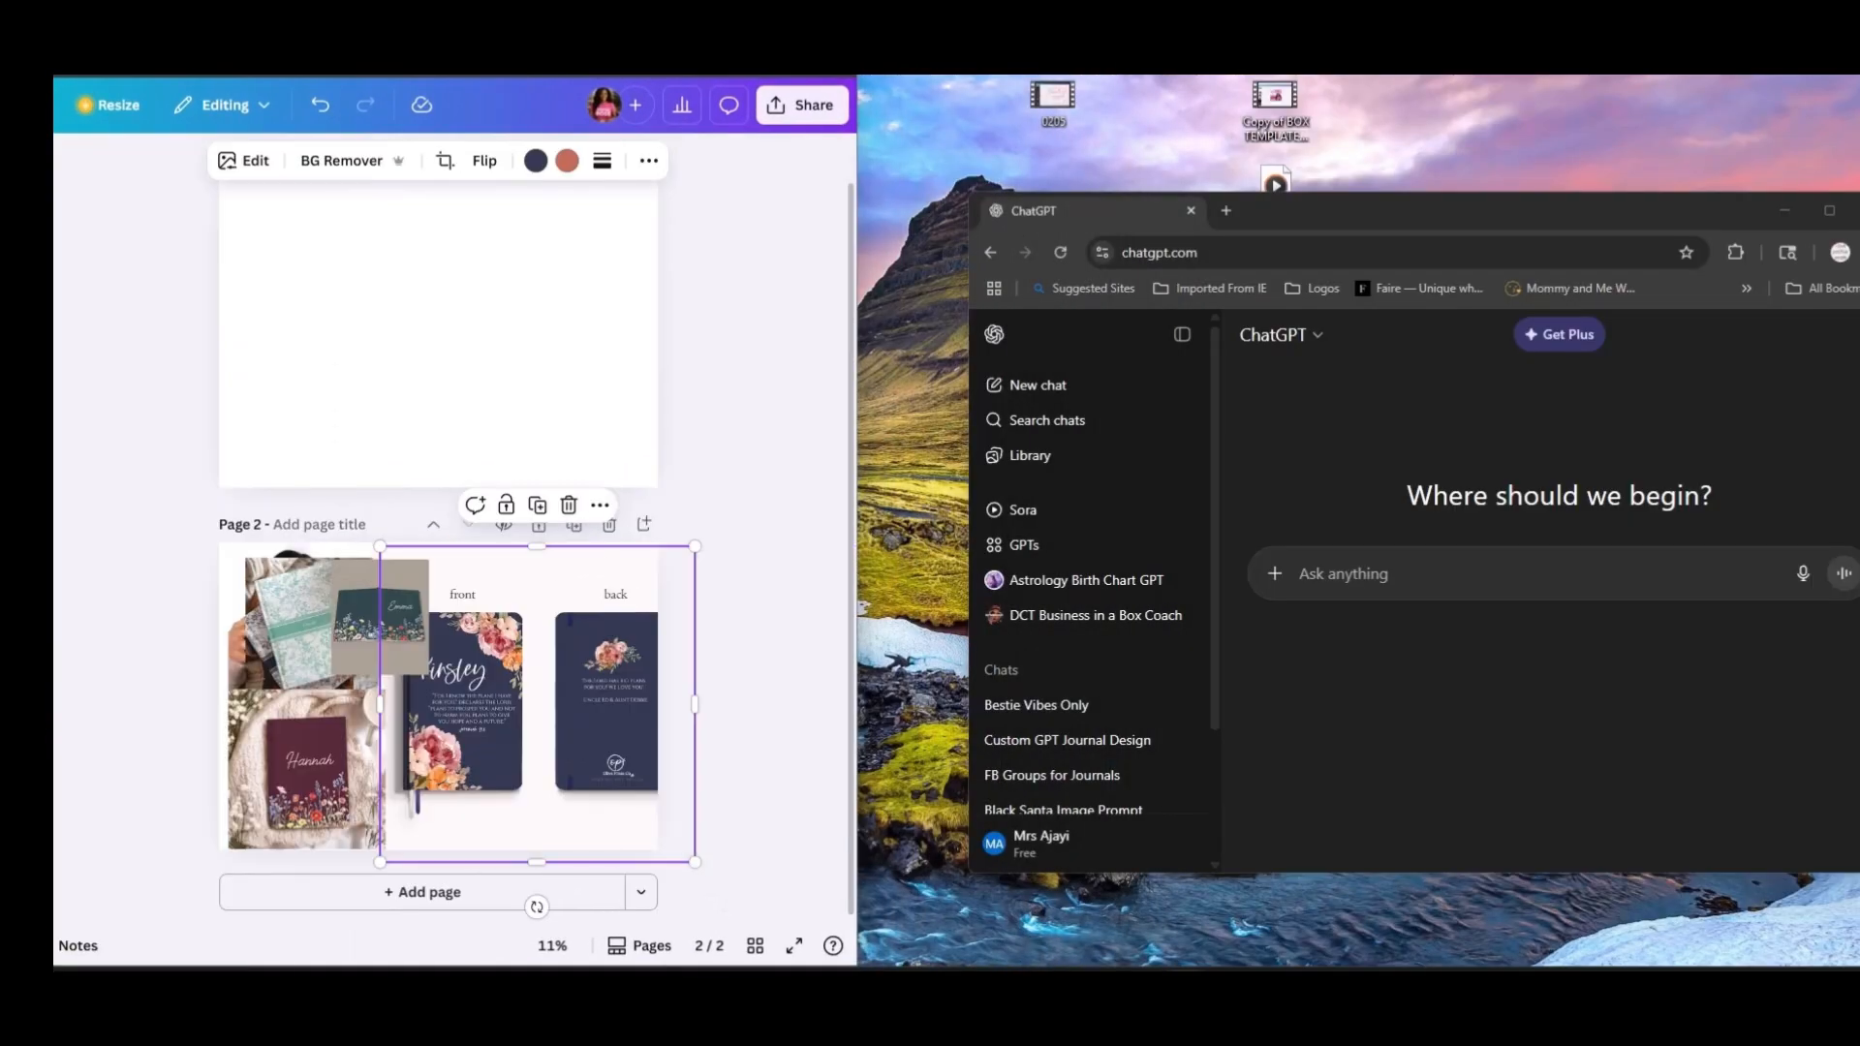
scroll(455, 649, "down", 2)
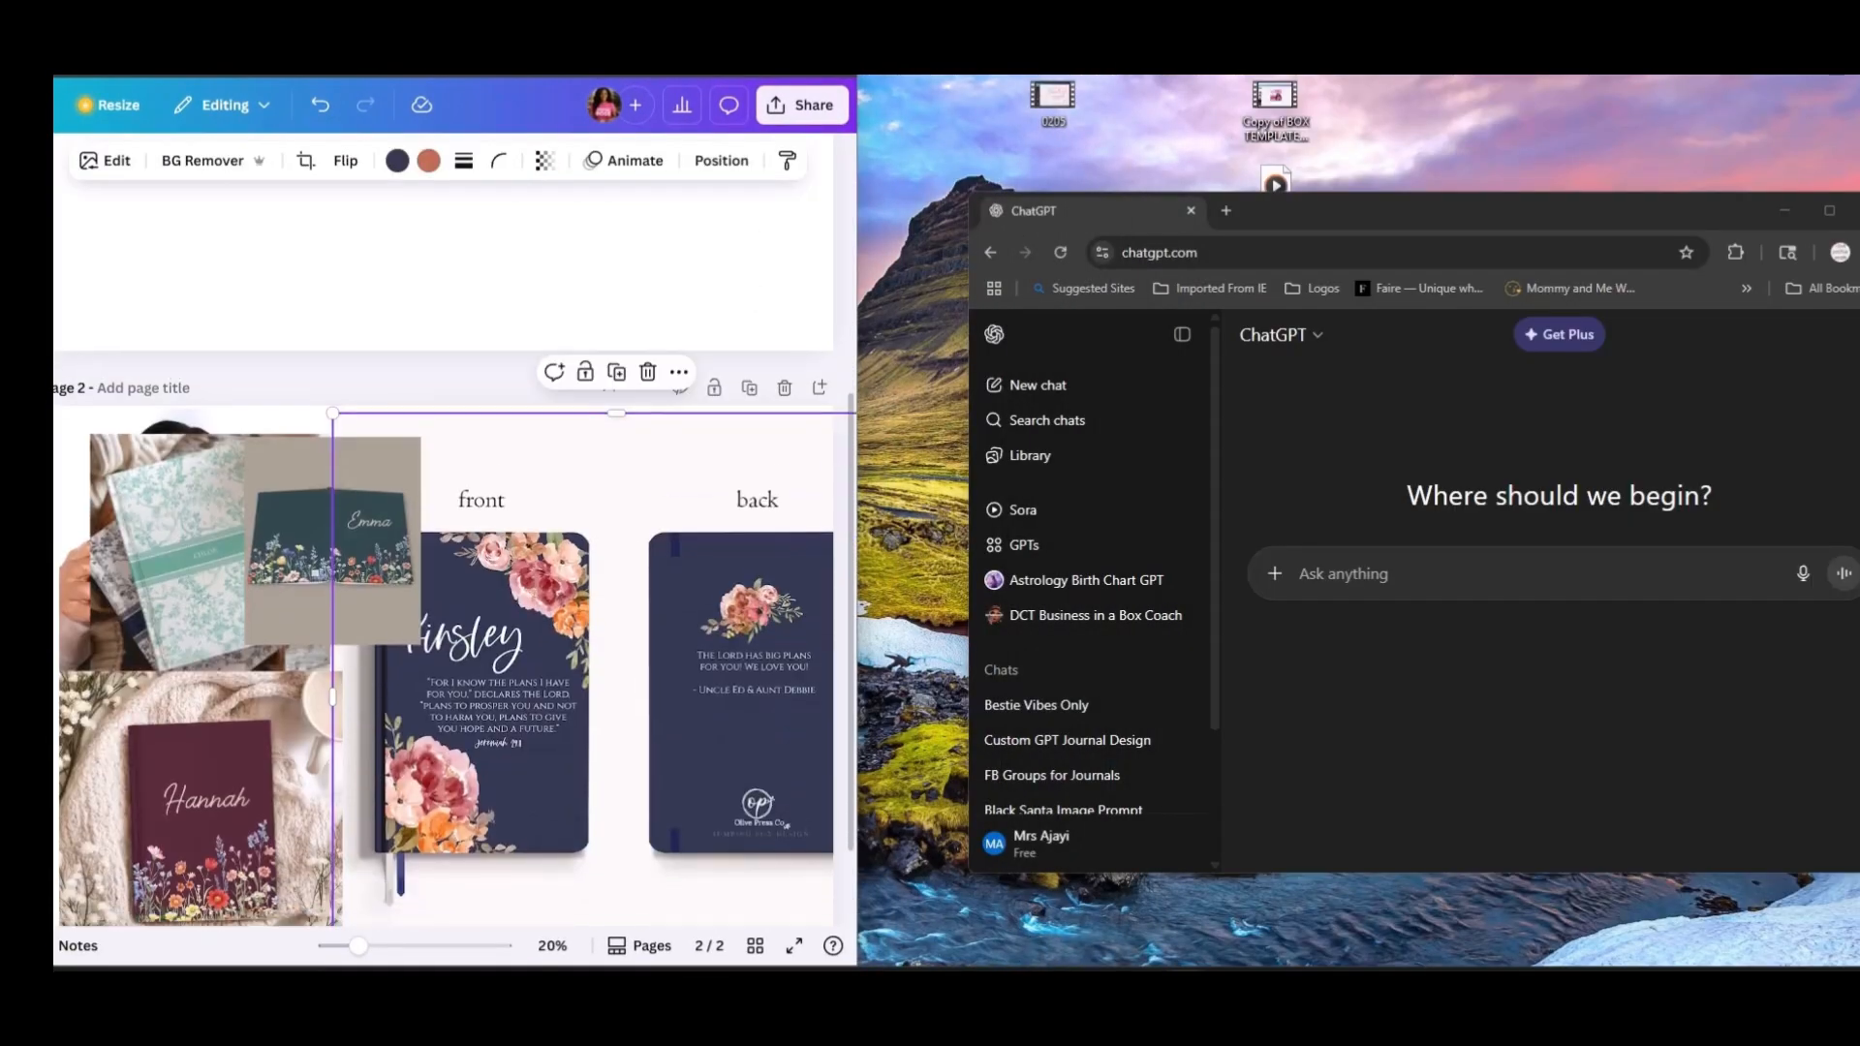
key("Delete")
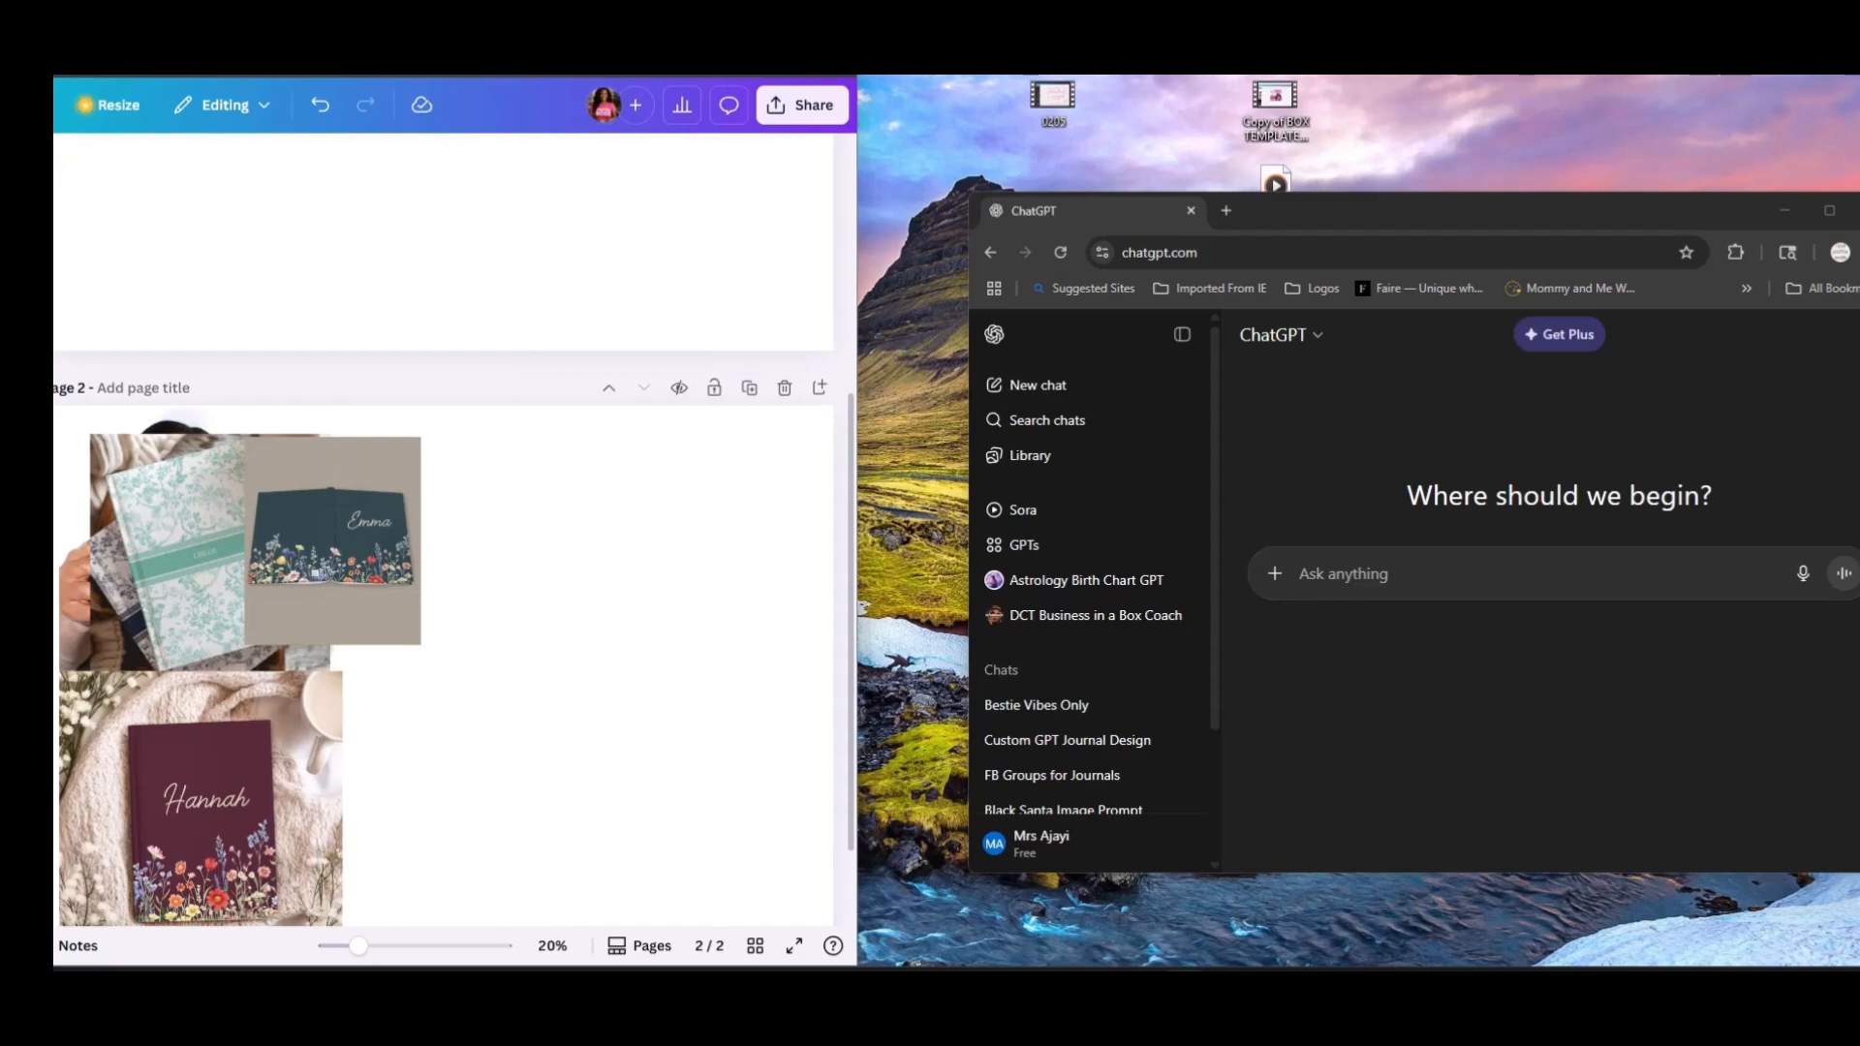
key("ctrl+z")
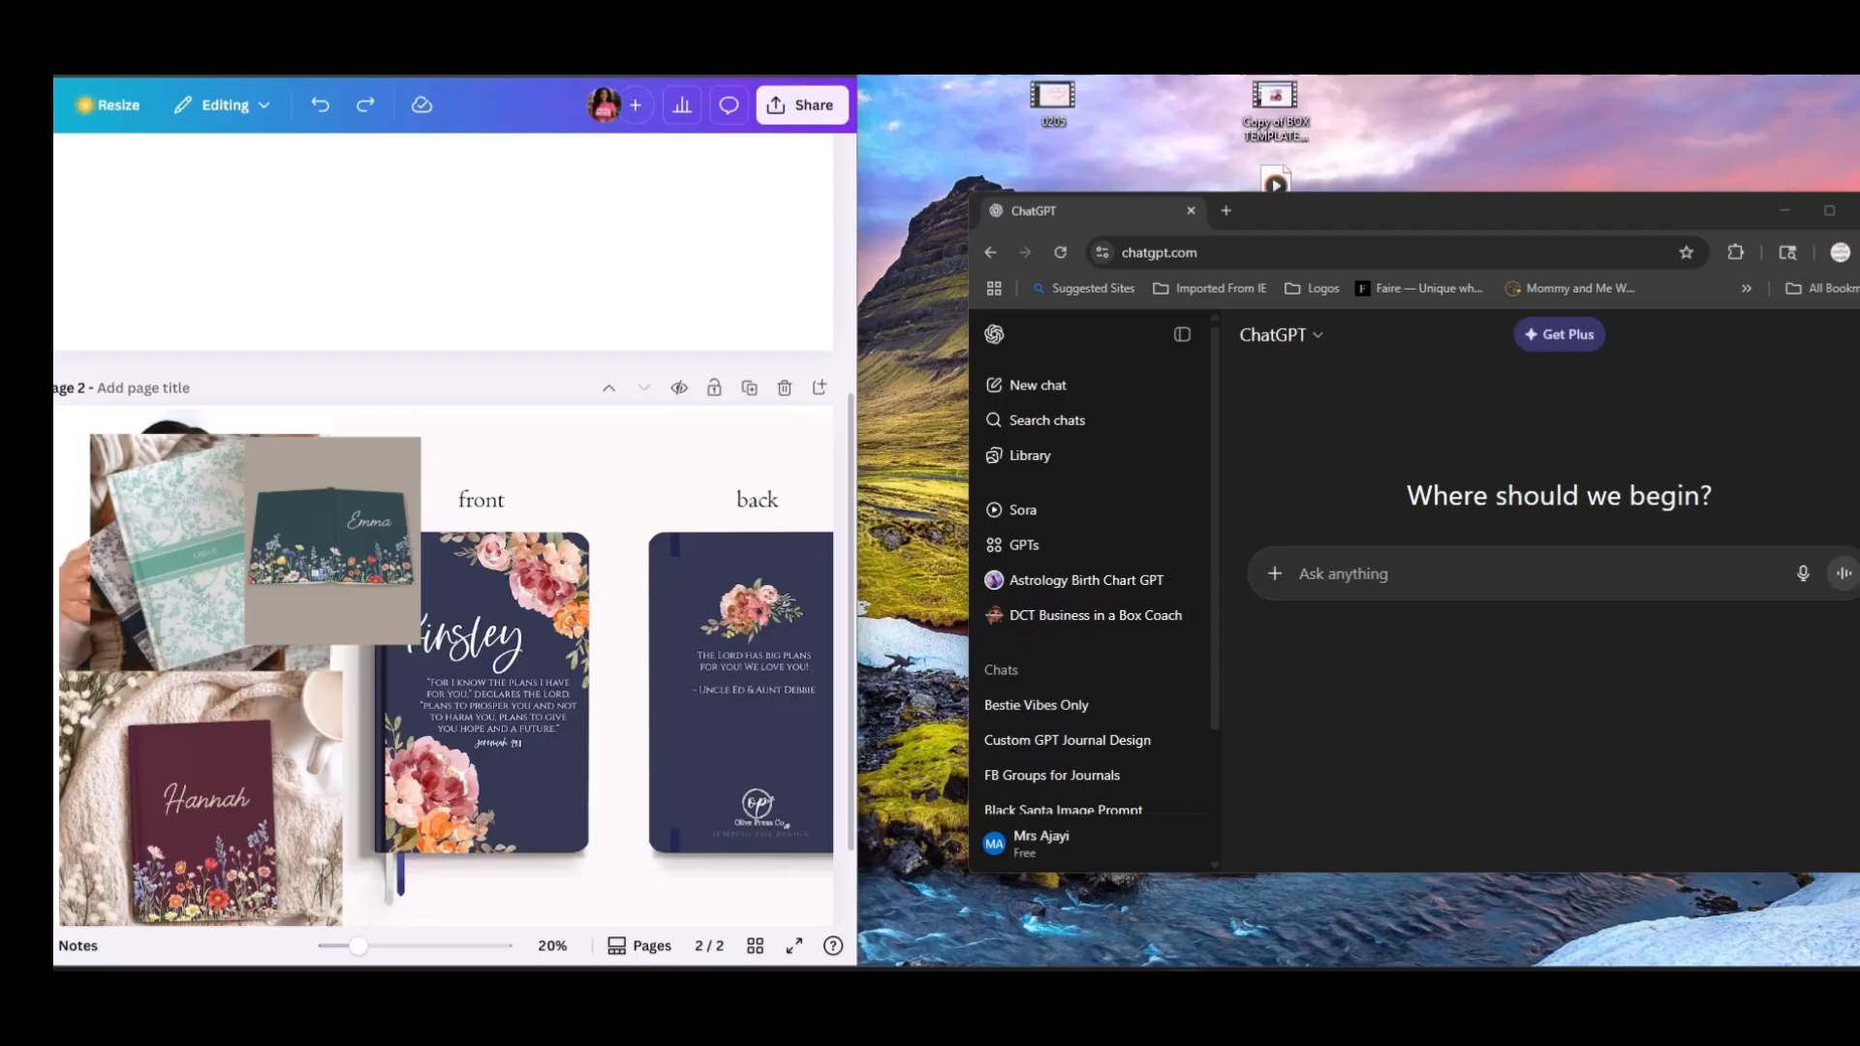
Send ChatGPT "Jeremiah 29:1 Please provide other scriptures with similar messages as the one included in this message Bestie" and read the suggested scriptures
left_click(1298, 596)
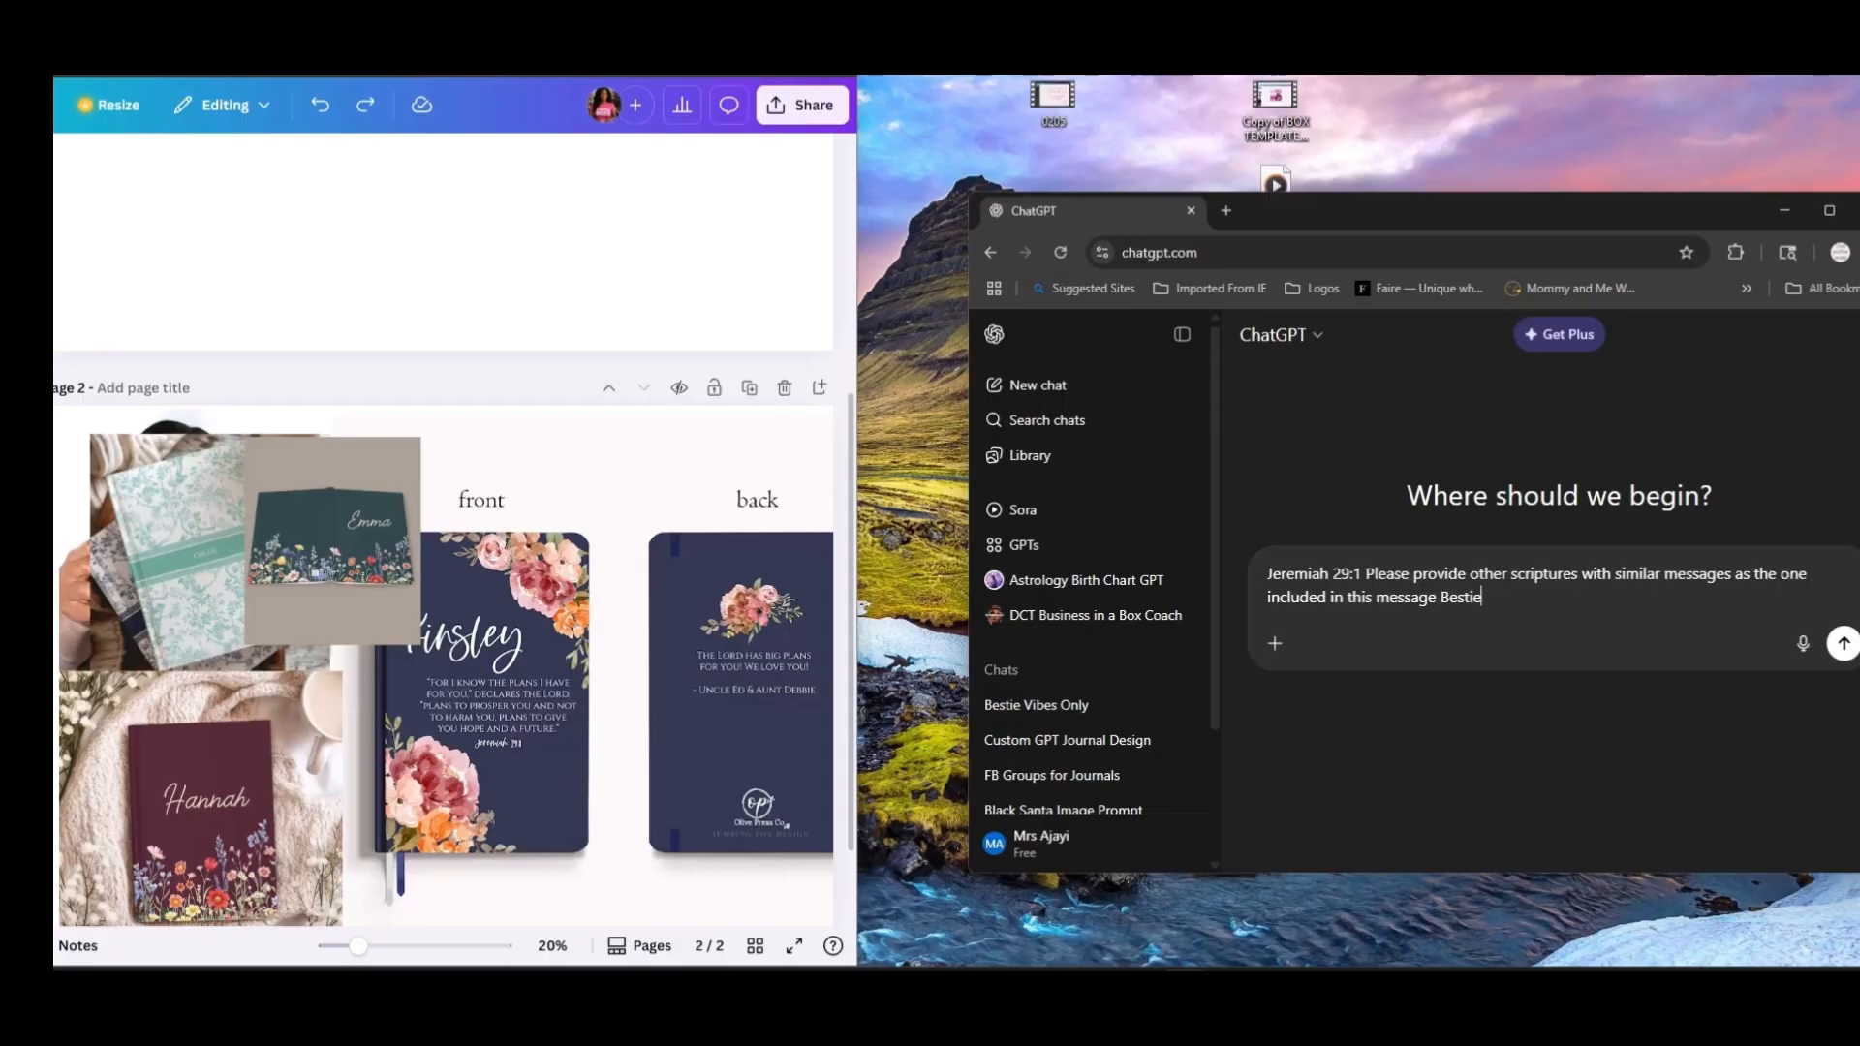
key("Return")
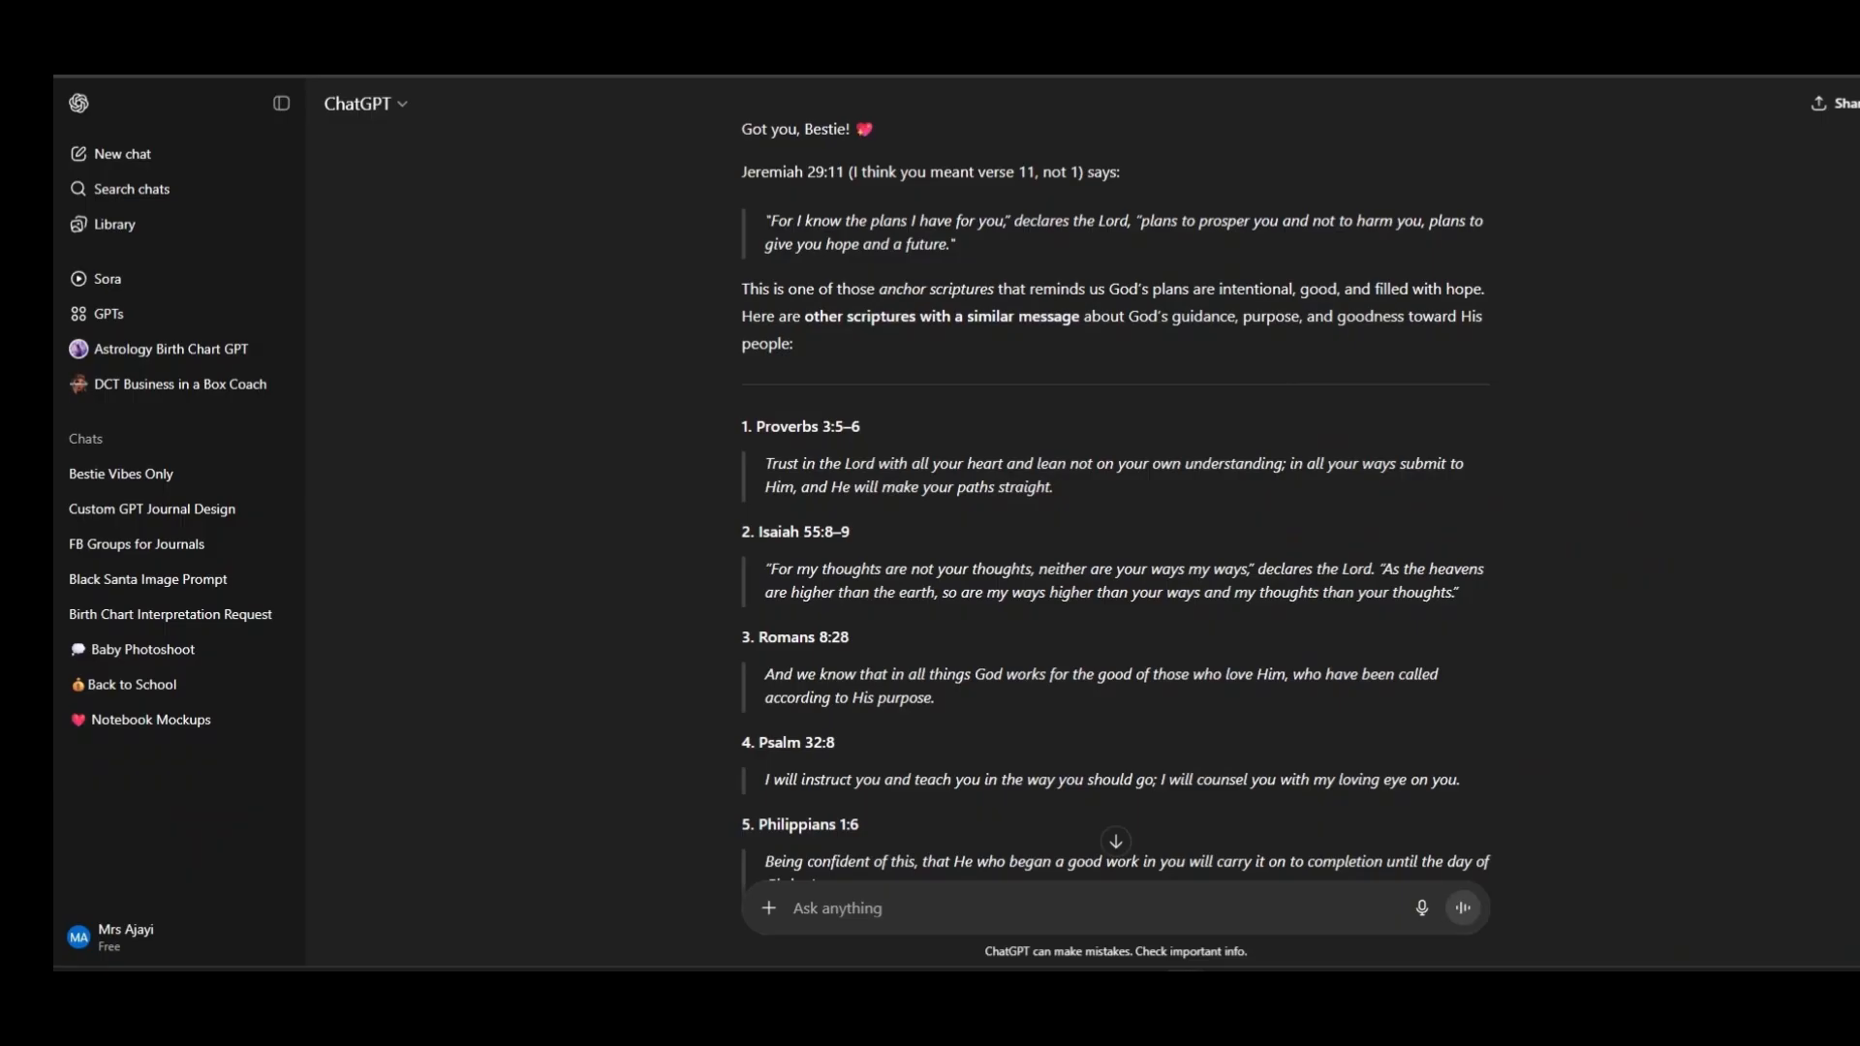
scroll(1115, 523, "down", 2)
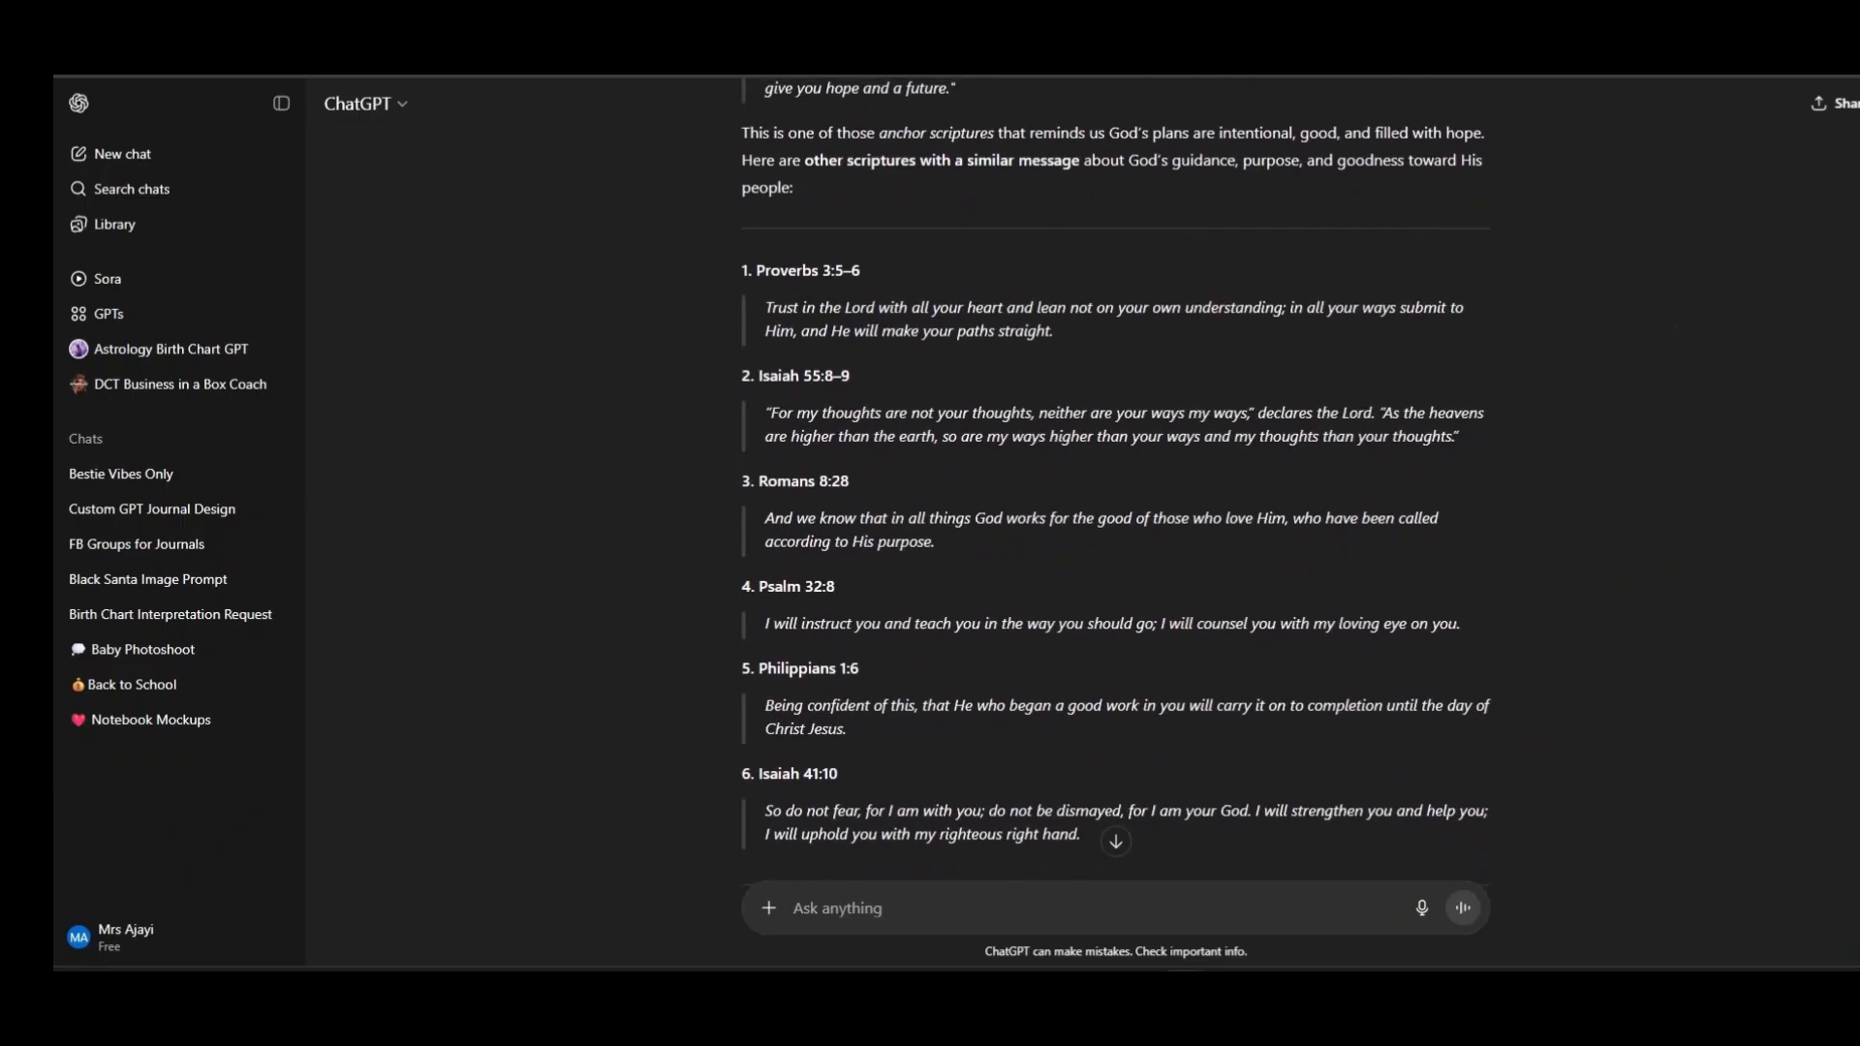
scroll(1114, 479, "down", 1)
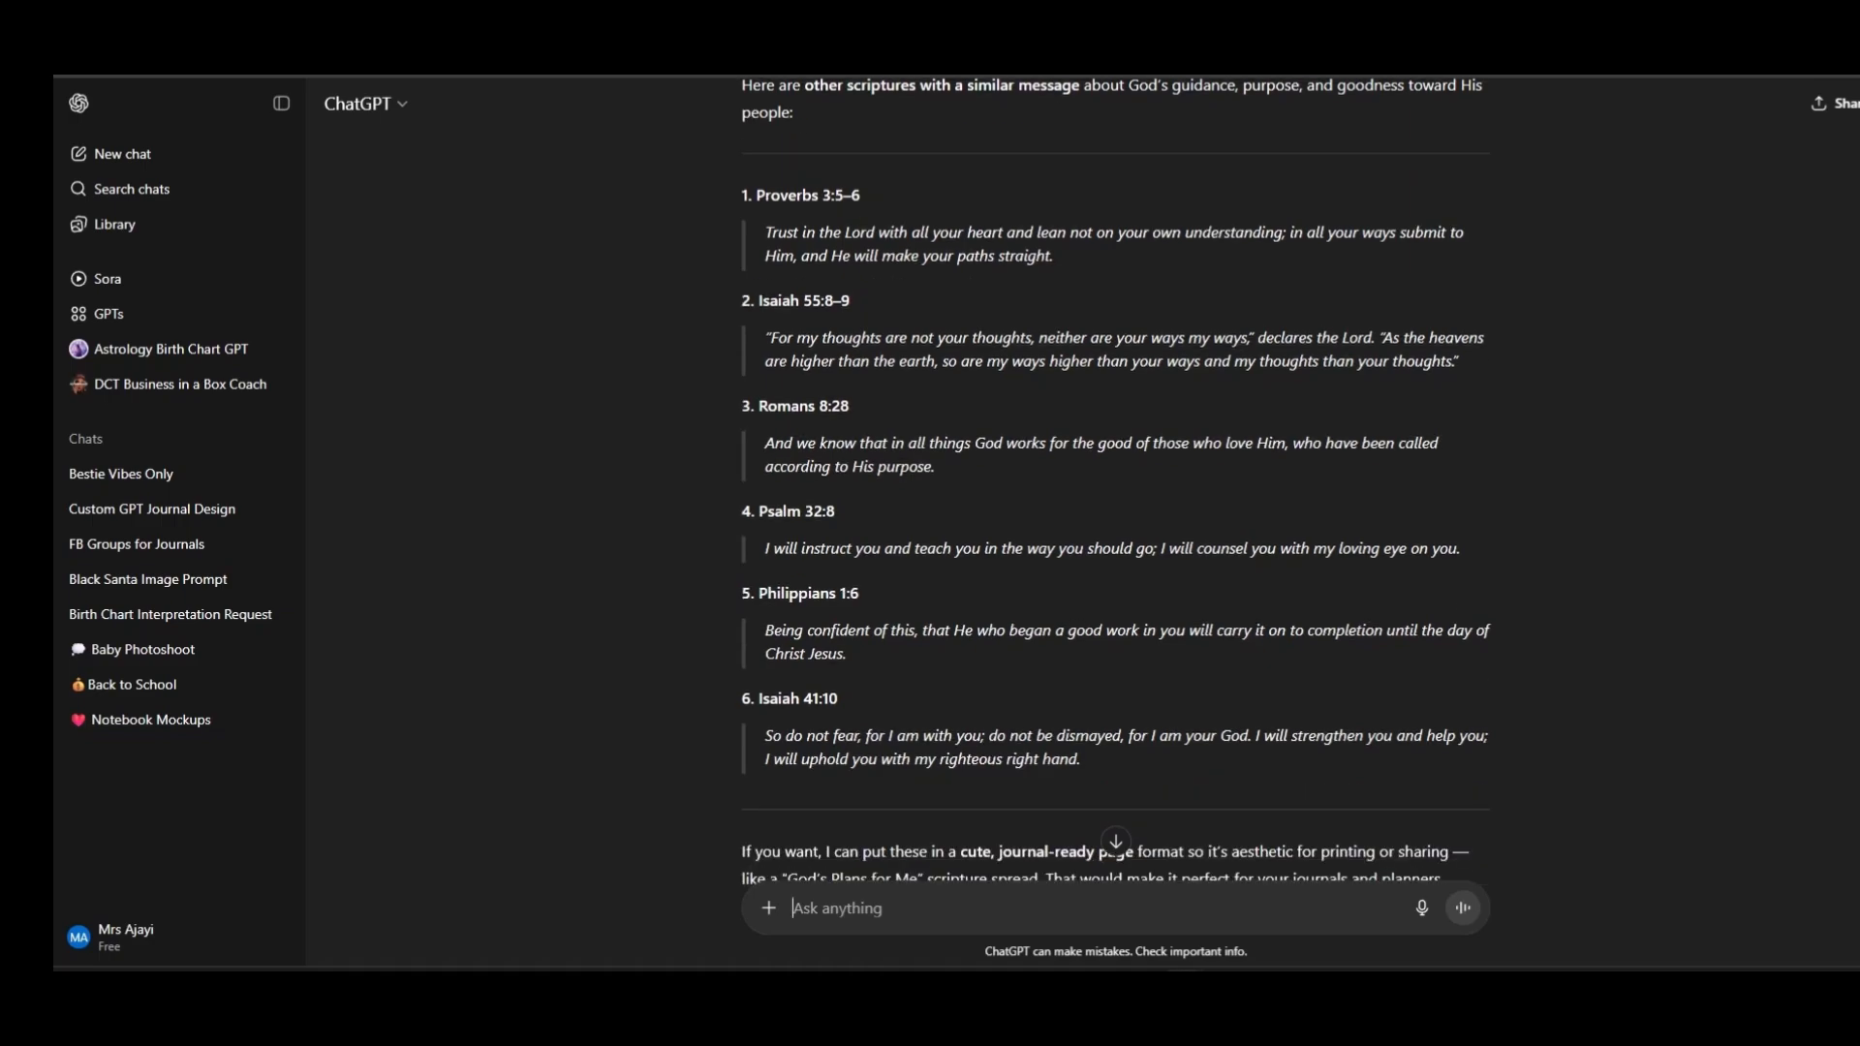
scroll(1115, 485, "down", 2)
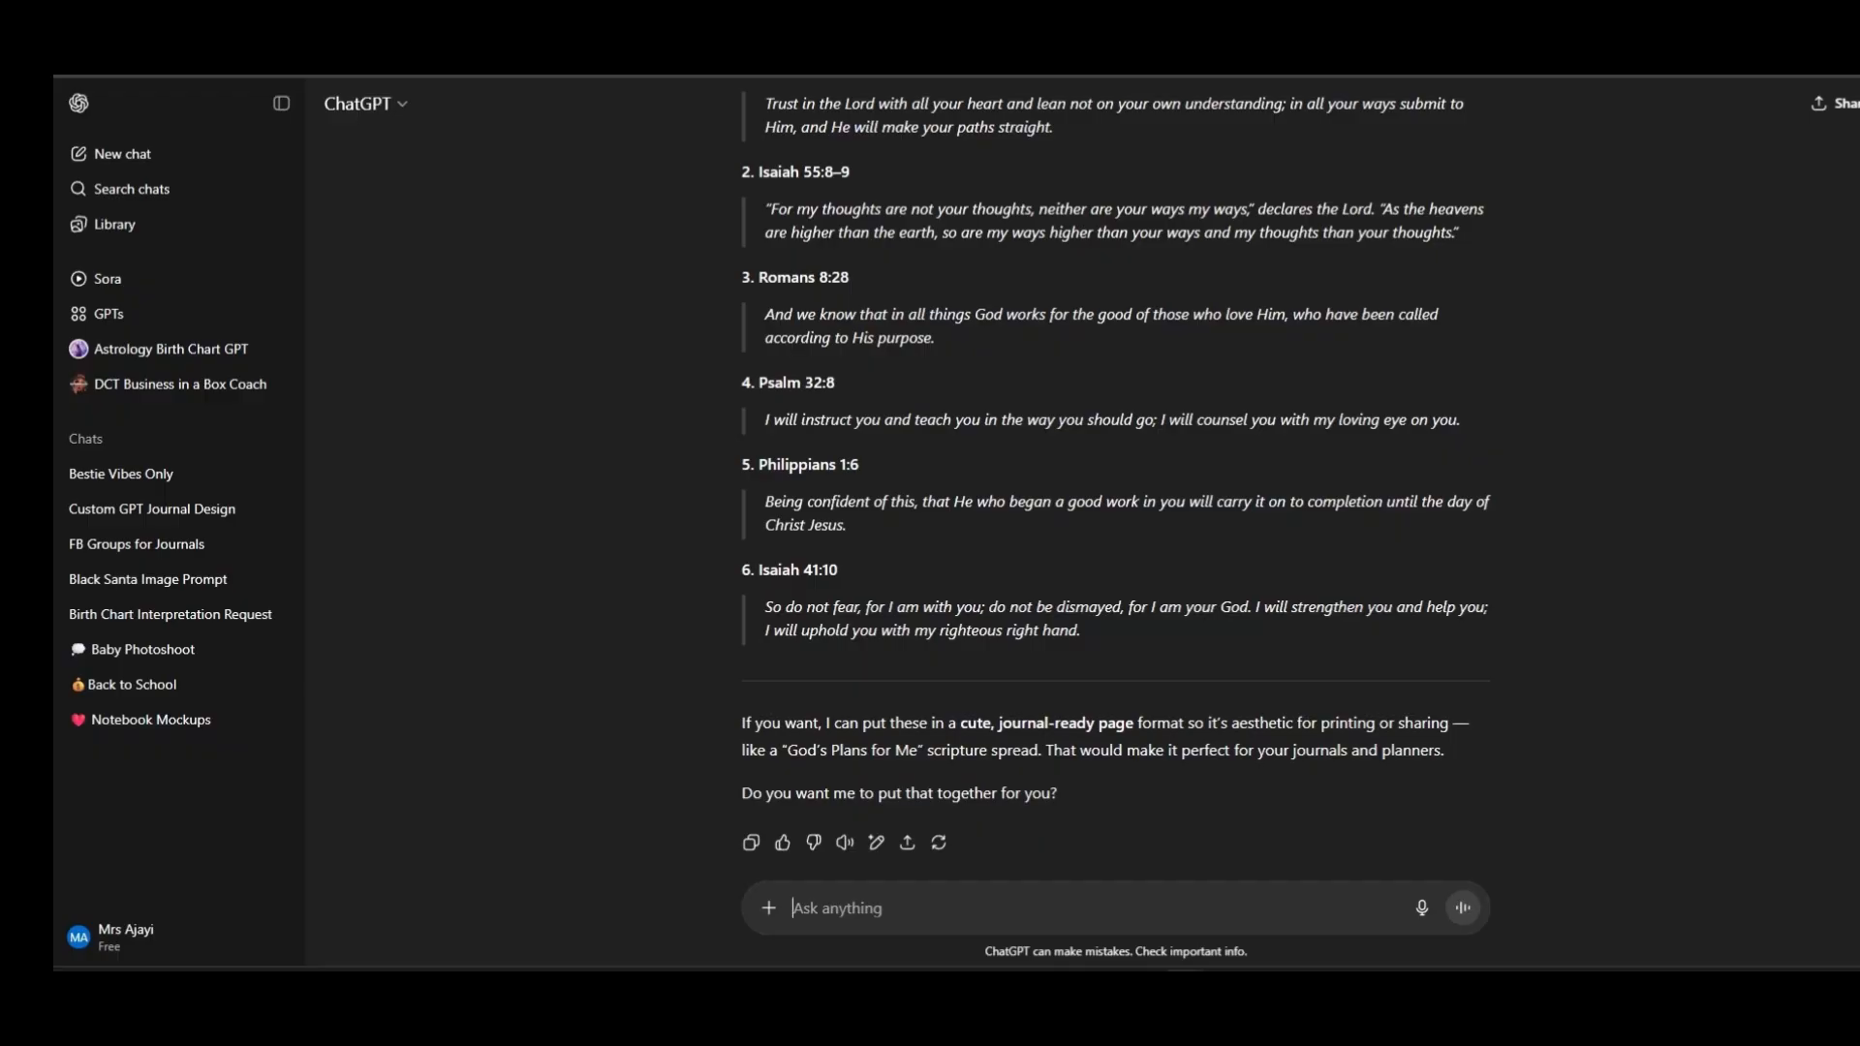
scroll(1115, 484, "up", 1)
scroll(1115, 485, "down", 2)
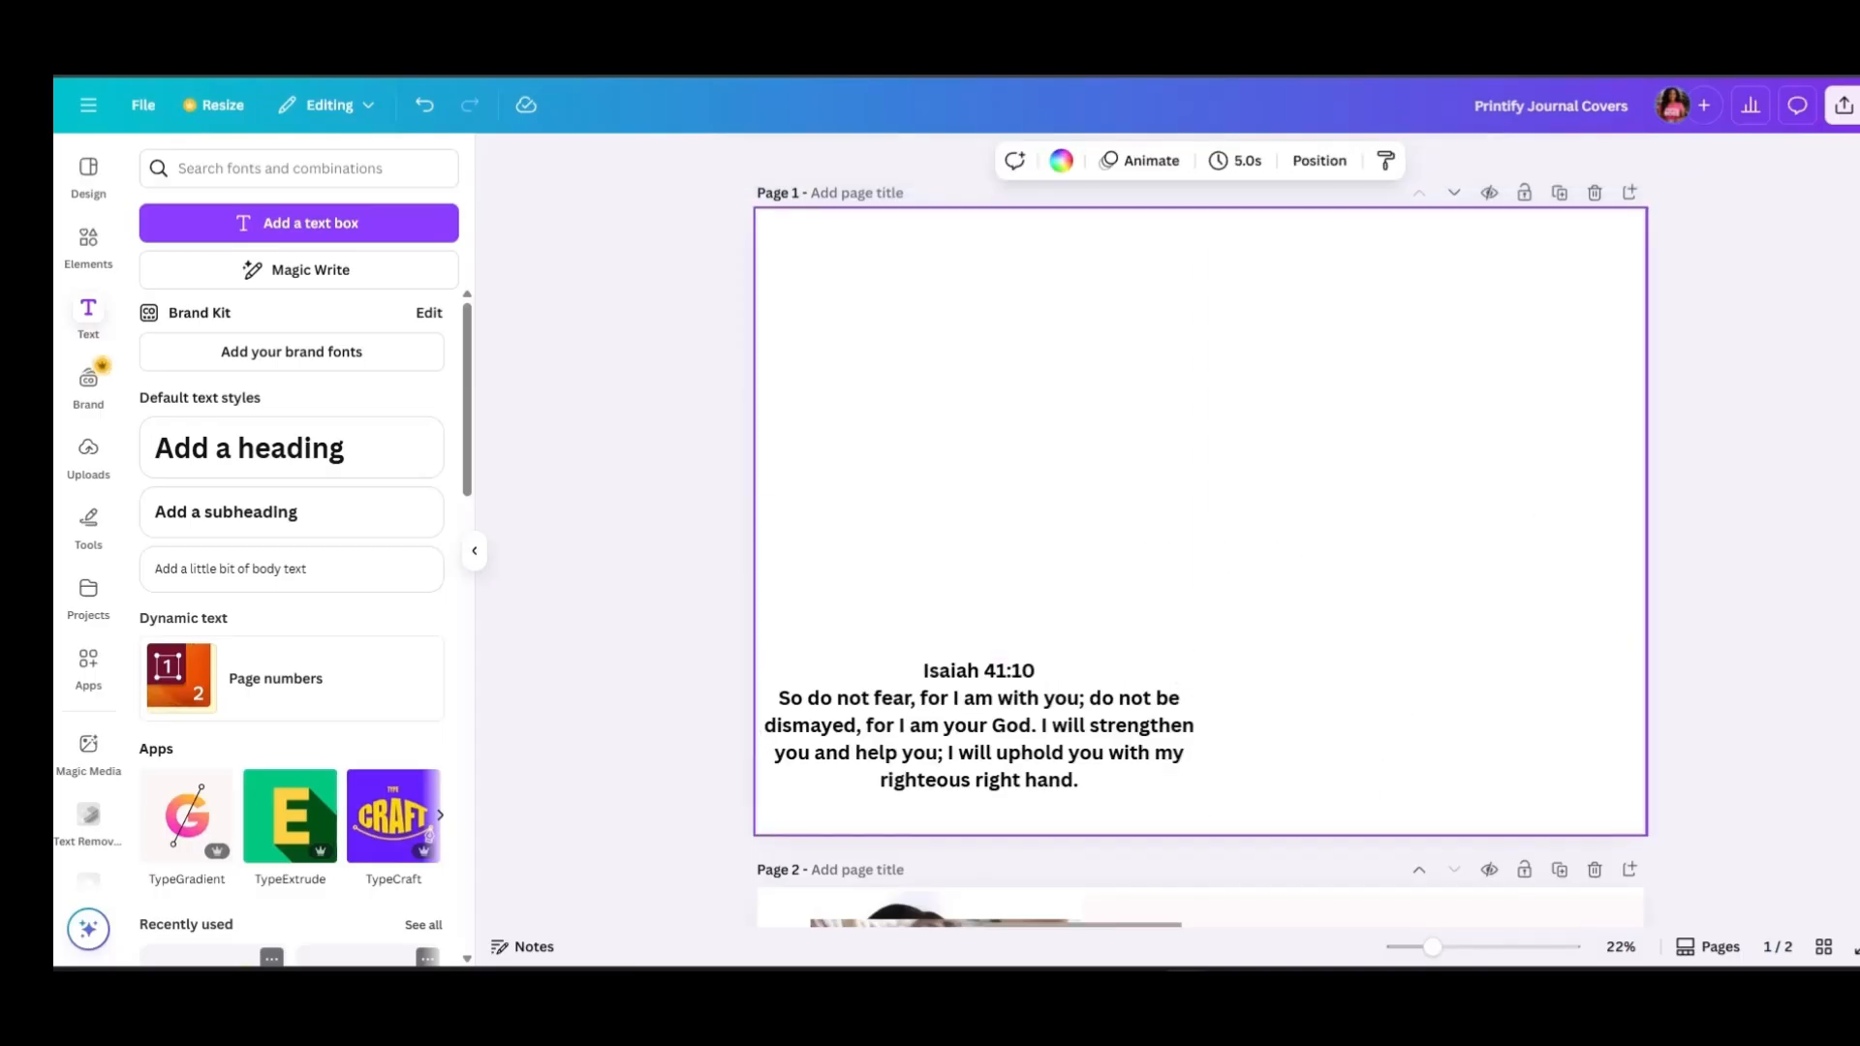
Compare handwriting fonts for the Isaiah 41:10 text on page 1 and set it in Playwrite US Modern
left_click(186, 302)
left_click(211, 700)
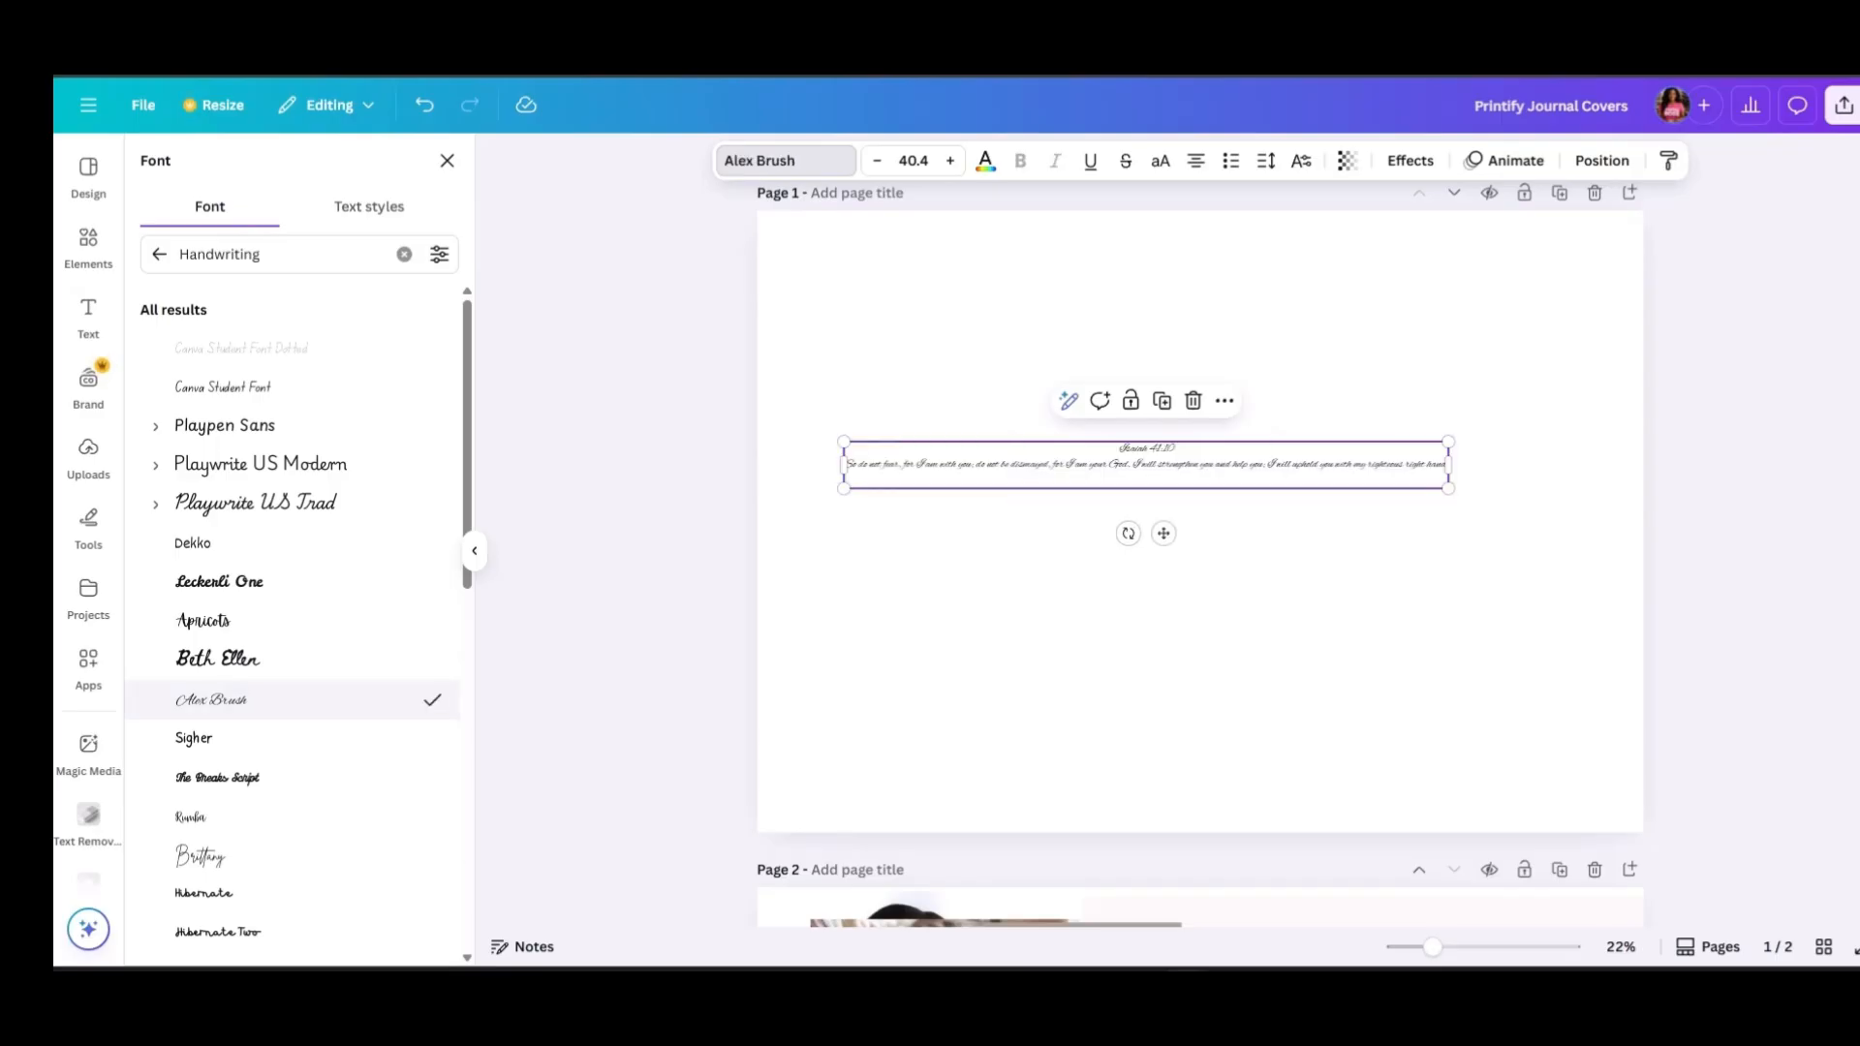
left_click(191, 817)
left_click(225, 426)
left_click(260, 465)
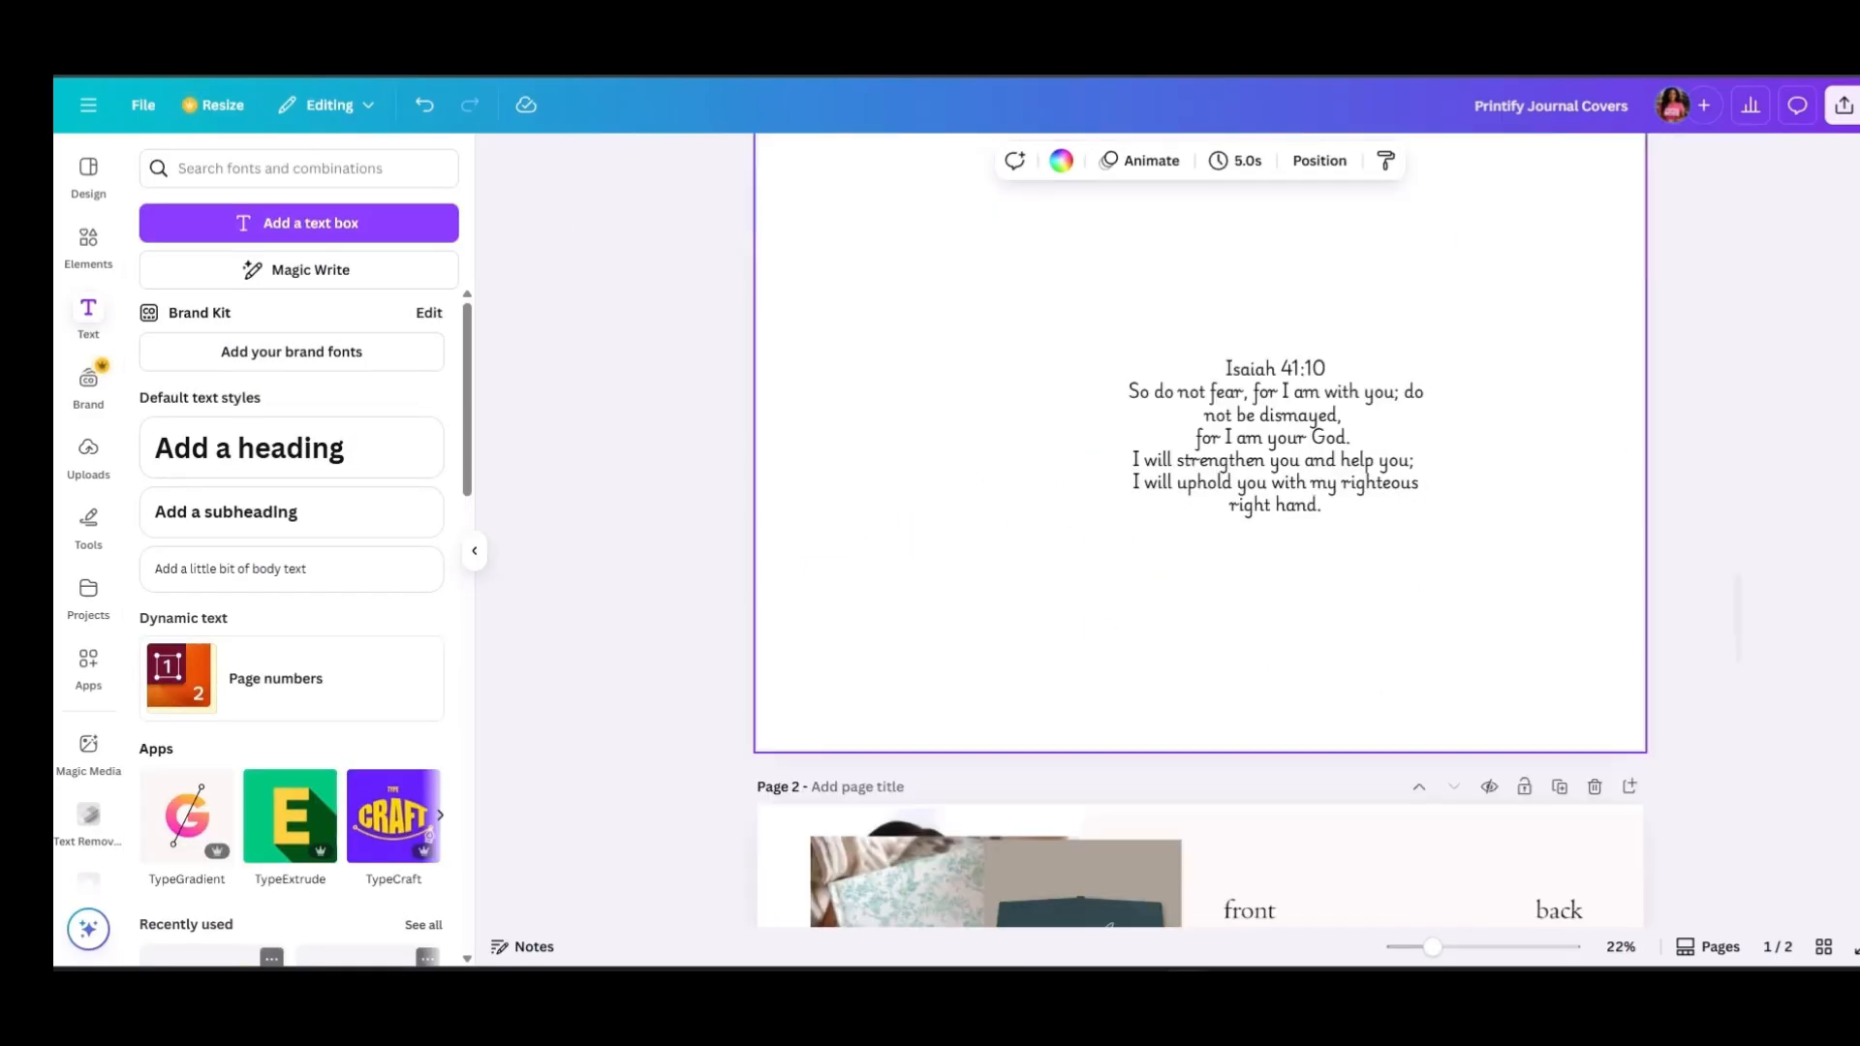
Try background colors taken from the navy journal photo on page 1 and fill the page with its peach tone
scroll(1199, 543, "down", 5)
left_click(88, 248)
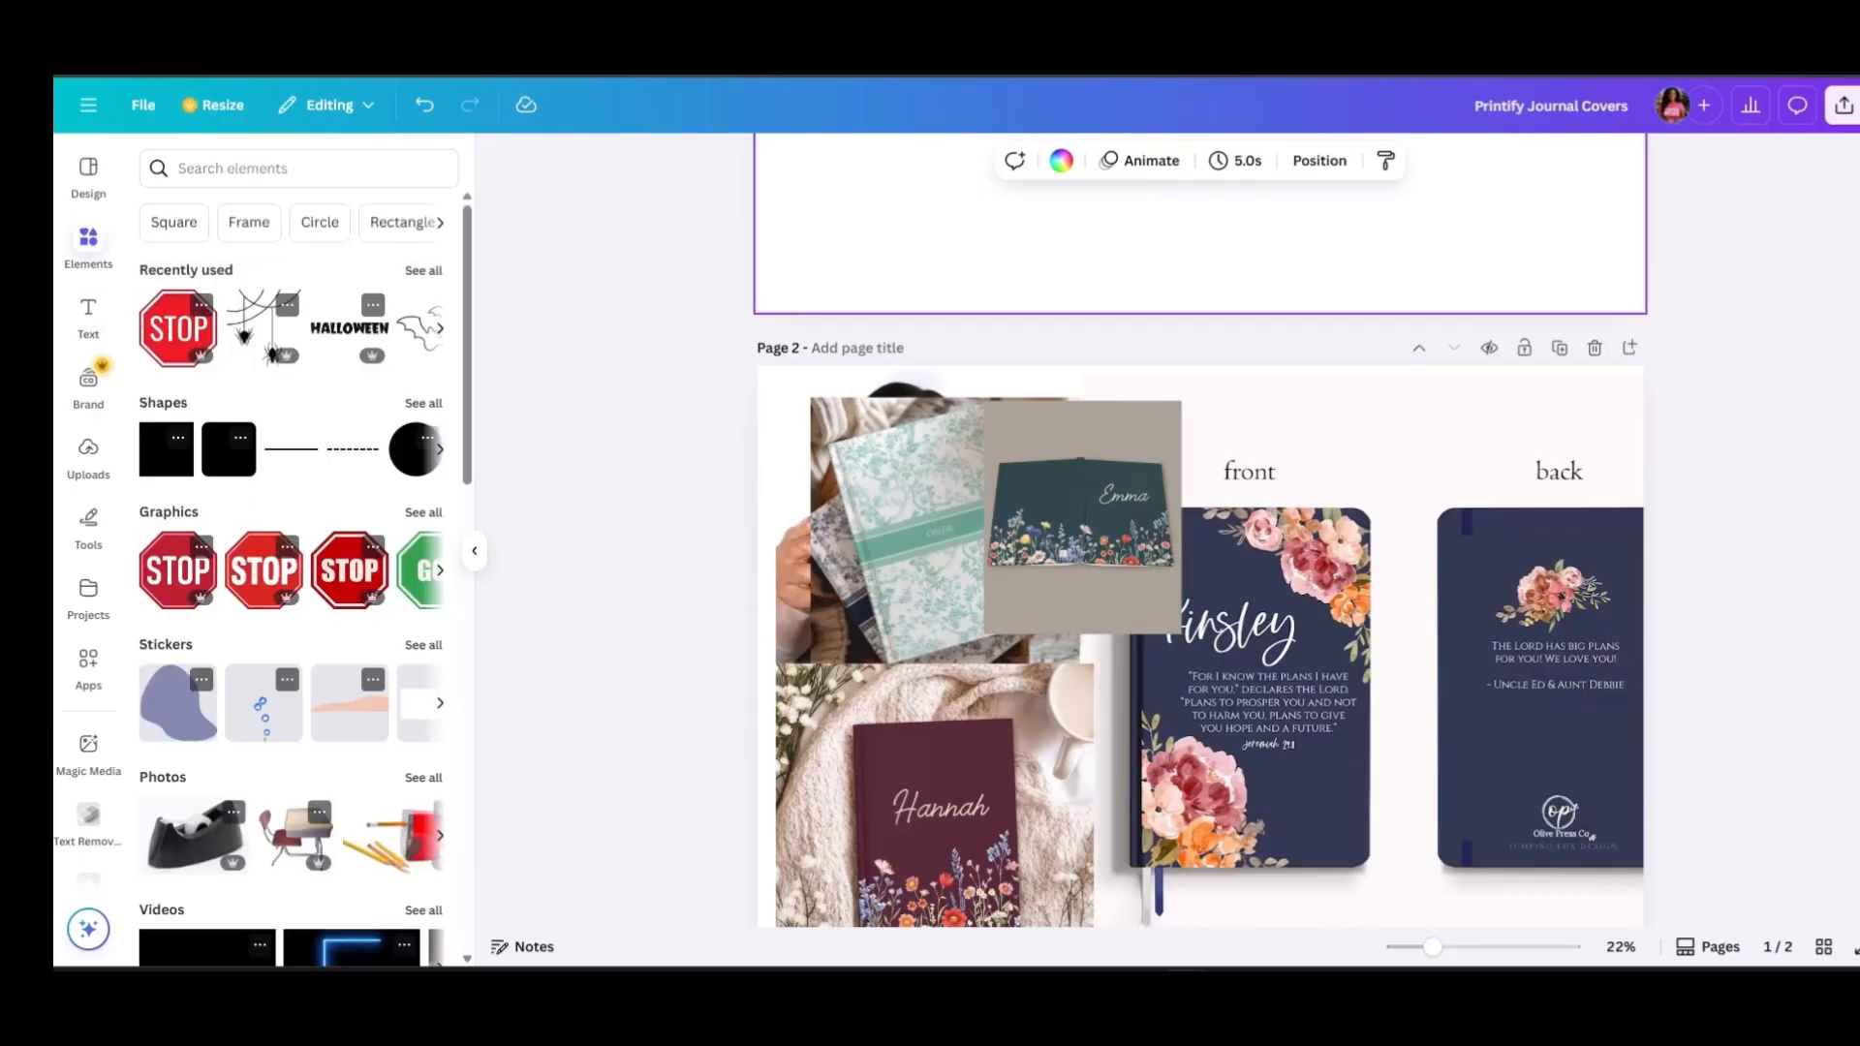
scroll(88, 485, "down", 3)
scroll(88, 484, "up", 3)
scroll(1199, 543, "up", 1)
scroll(1200, 543, "up", 3)
left_click(1061, 160)
left_click(247, 617)
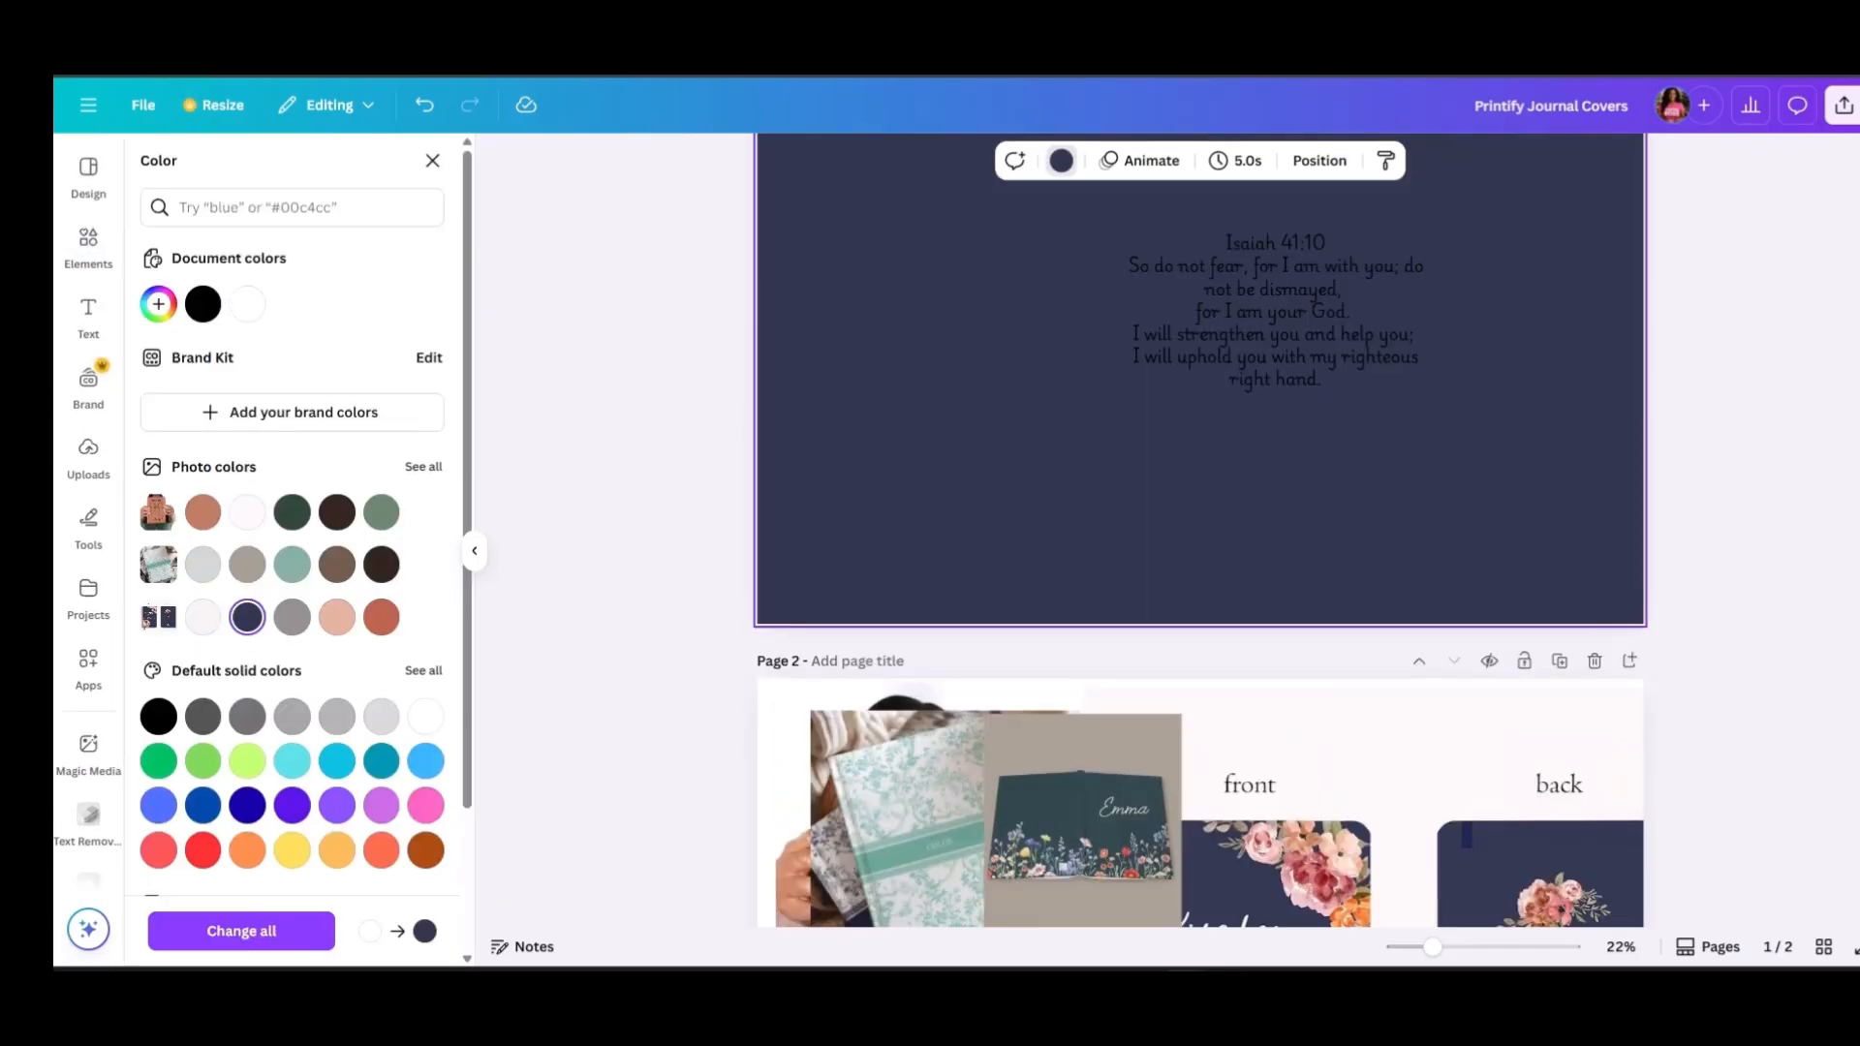
left_click(338, 617)
left_click(380, 617)
left_click(247, 617)
left_click(291, 617)
left_click(337, 617)
scroll(1199, 542, "up", 2)
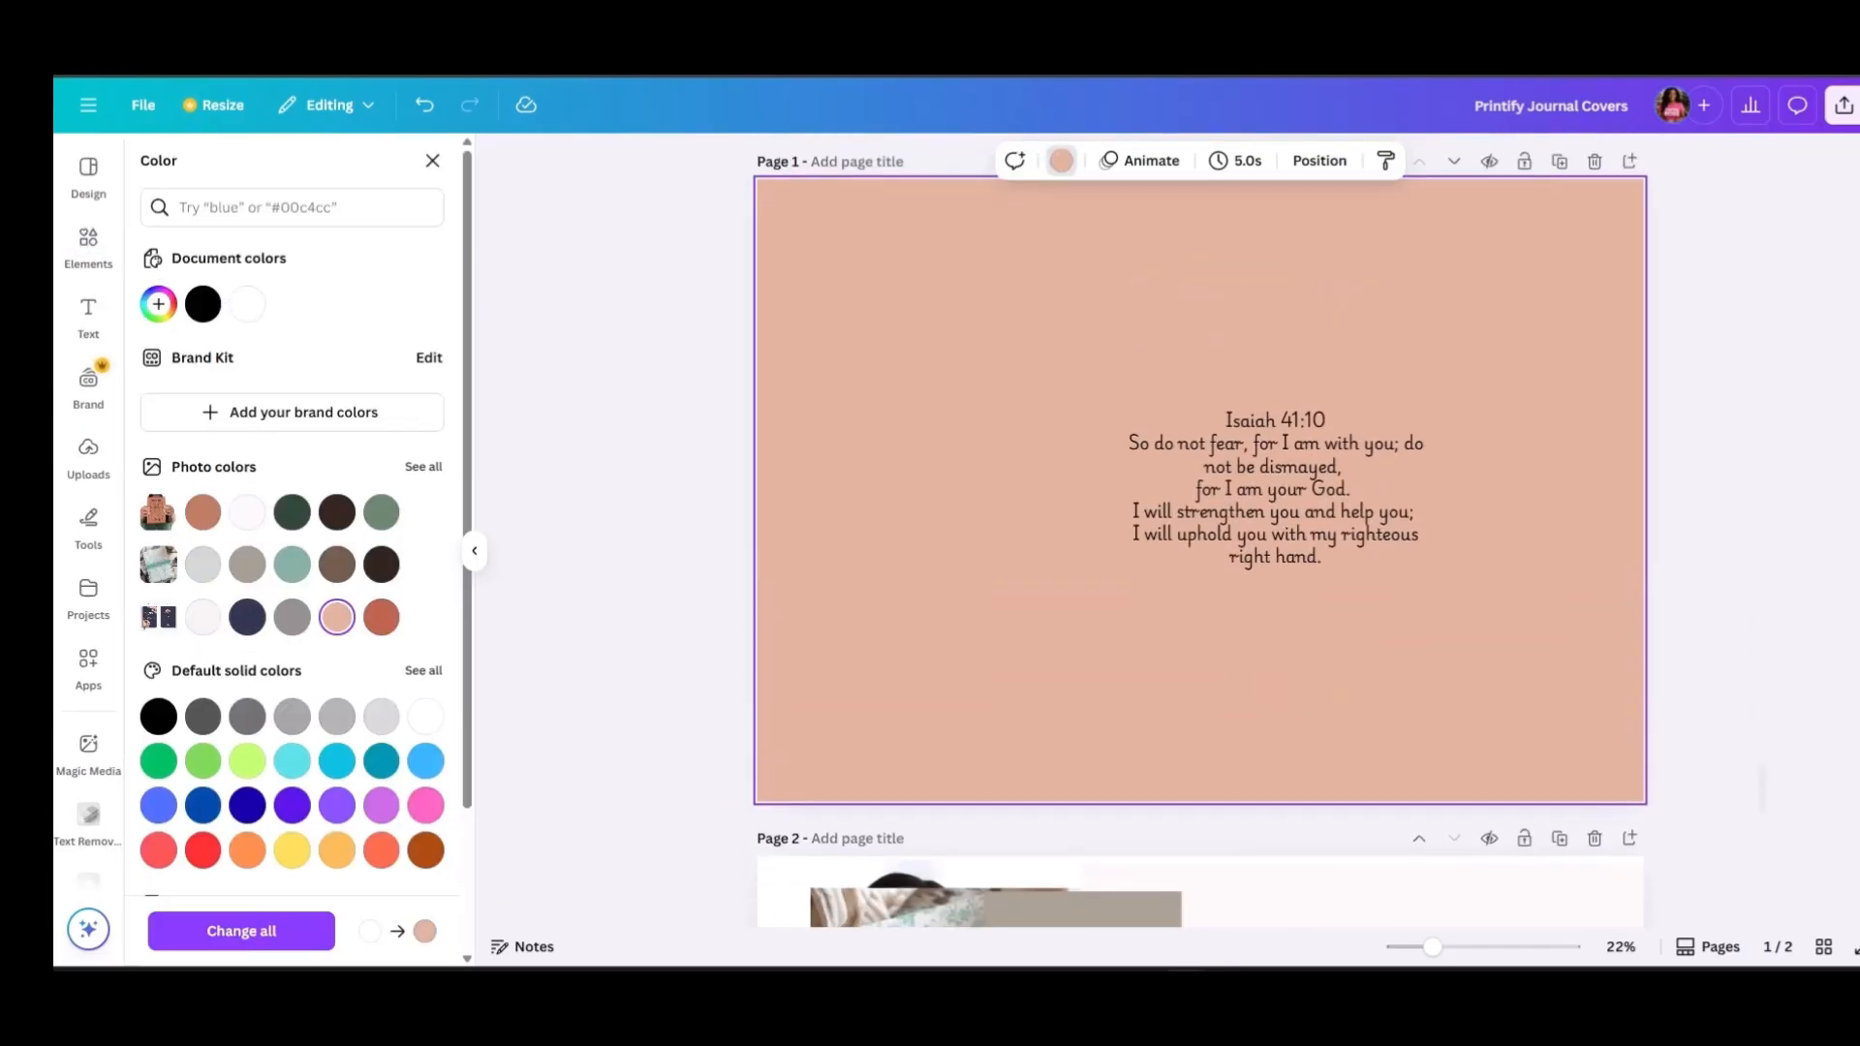
scroll(1199, 543, "down", 2)
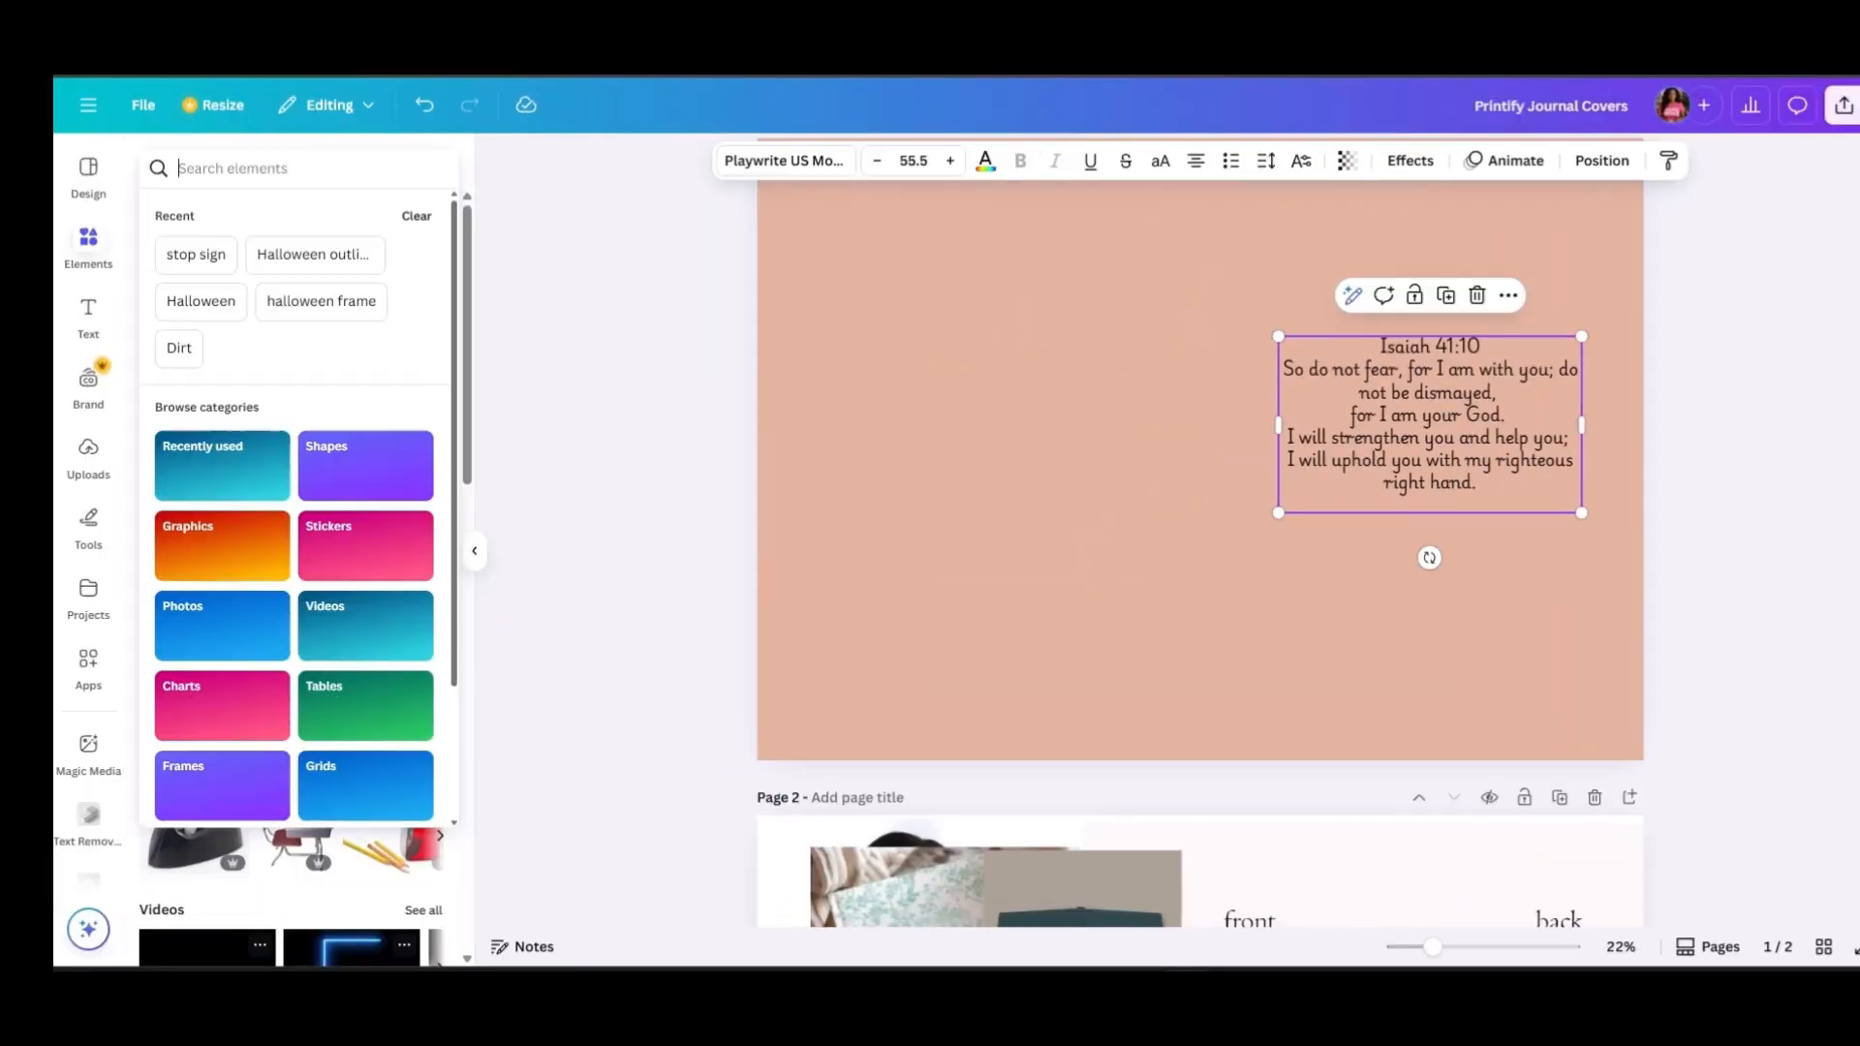
Add a black square to page 1 and reshape it into a narrow, full-height spine strip down the middle
key("Escape")
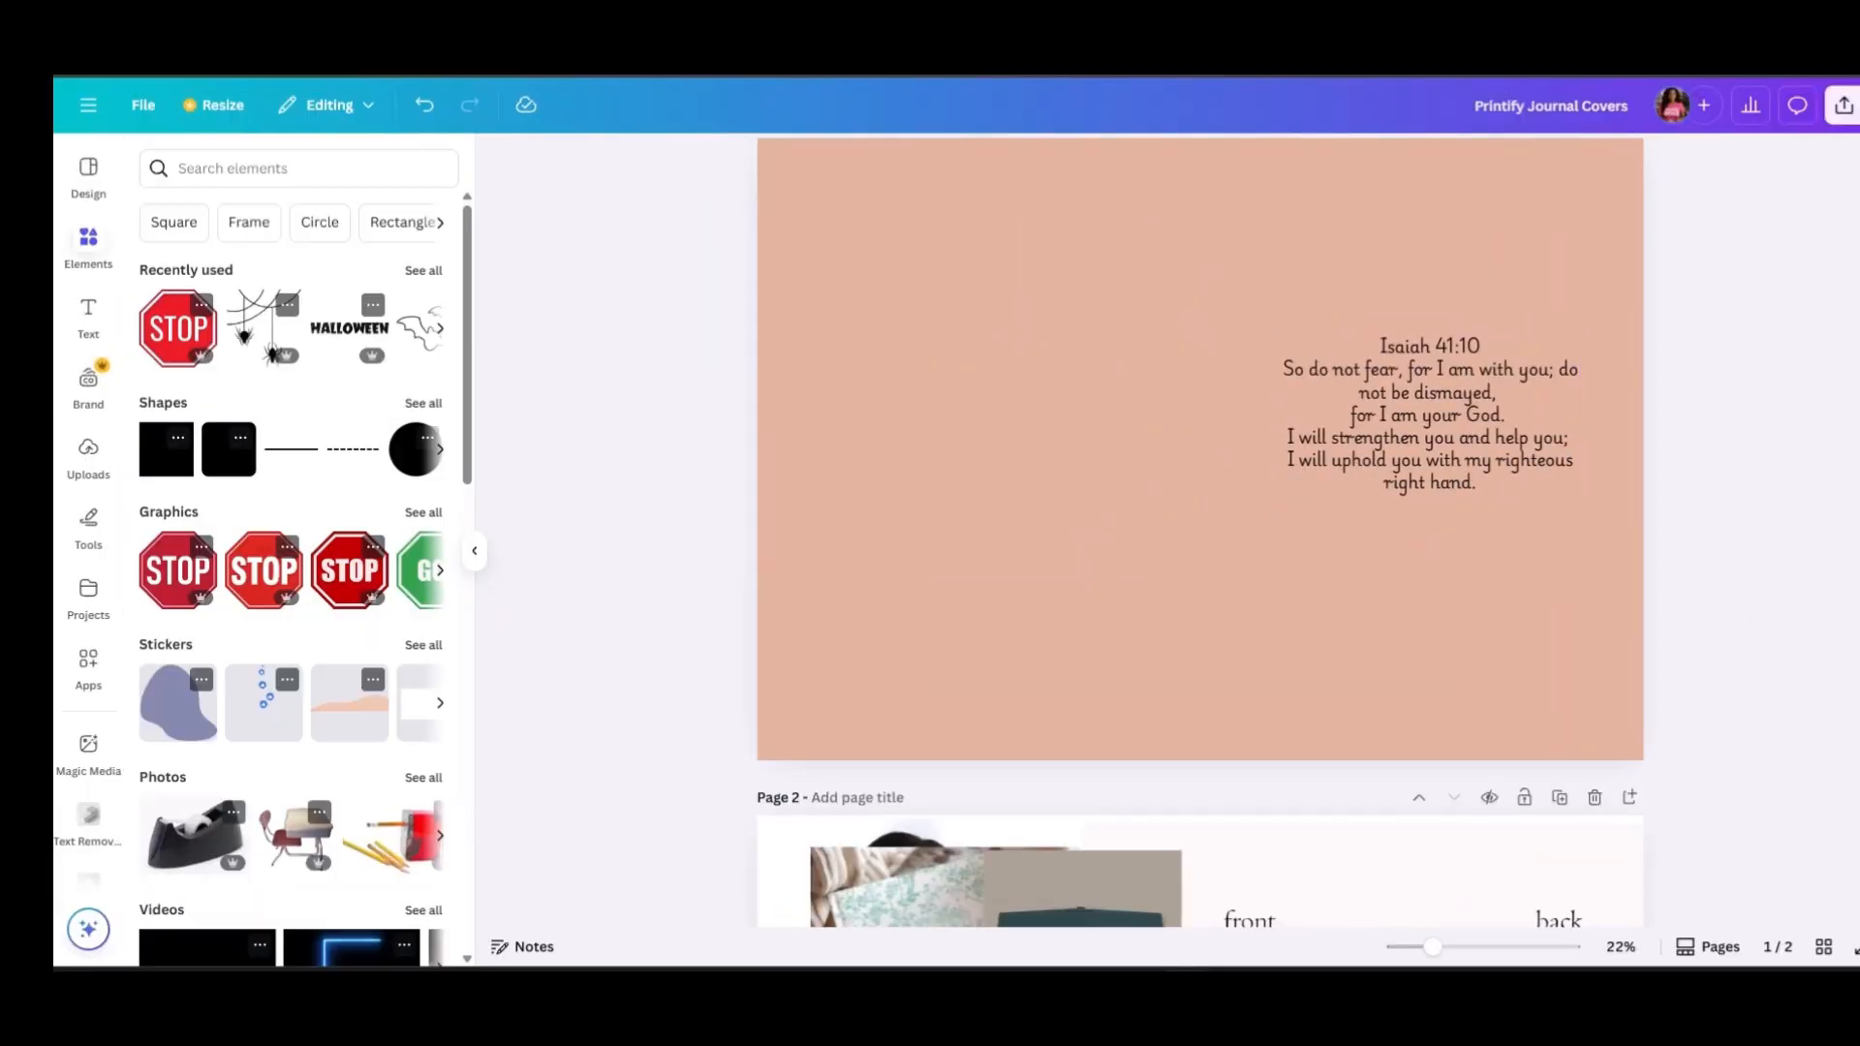
left_click(166, 449)
left_click(166, 450)
left_click(1185, 512)
key("Delete")
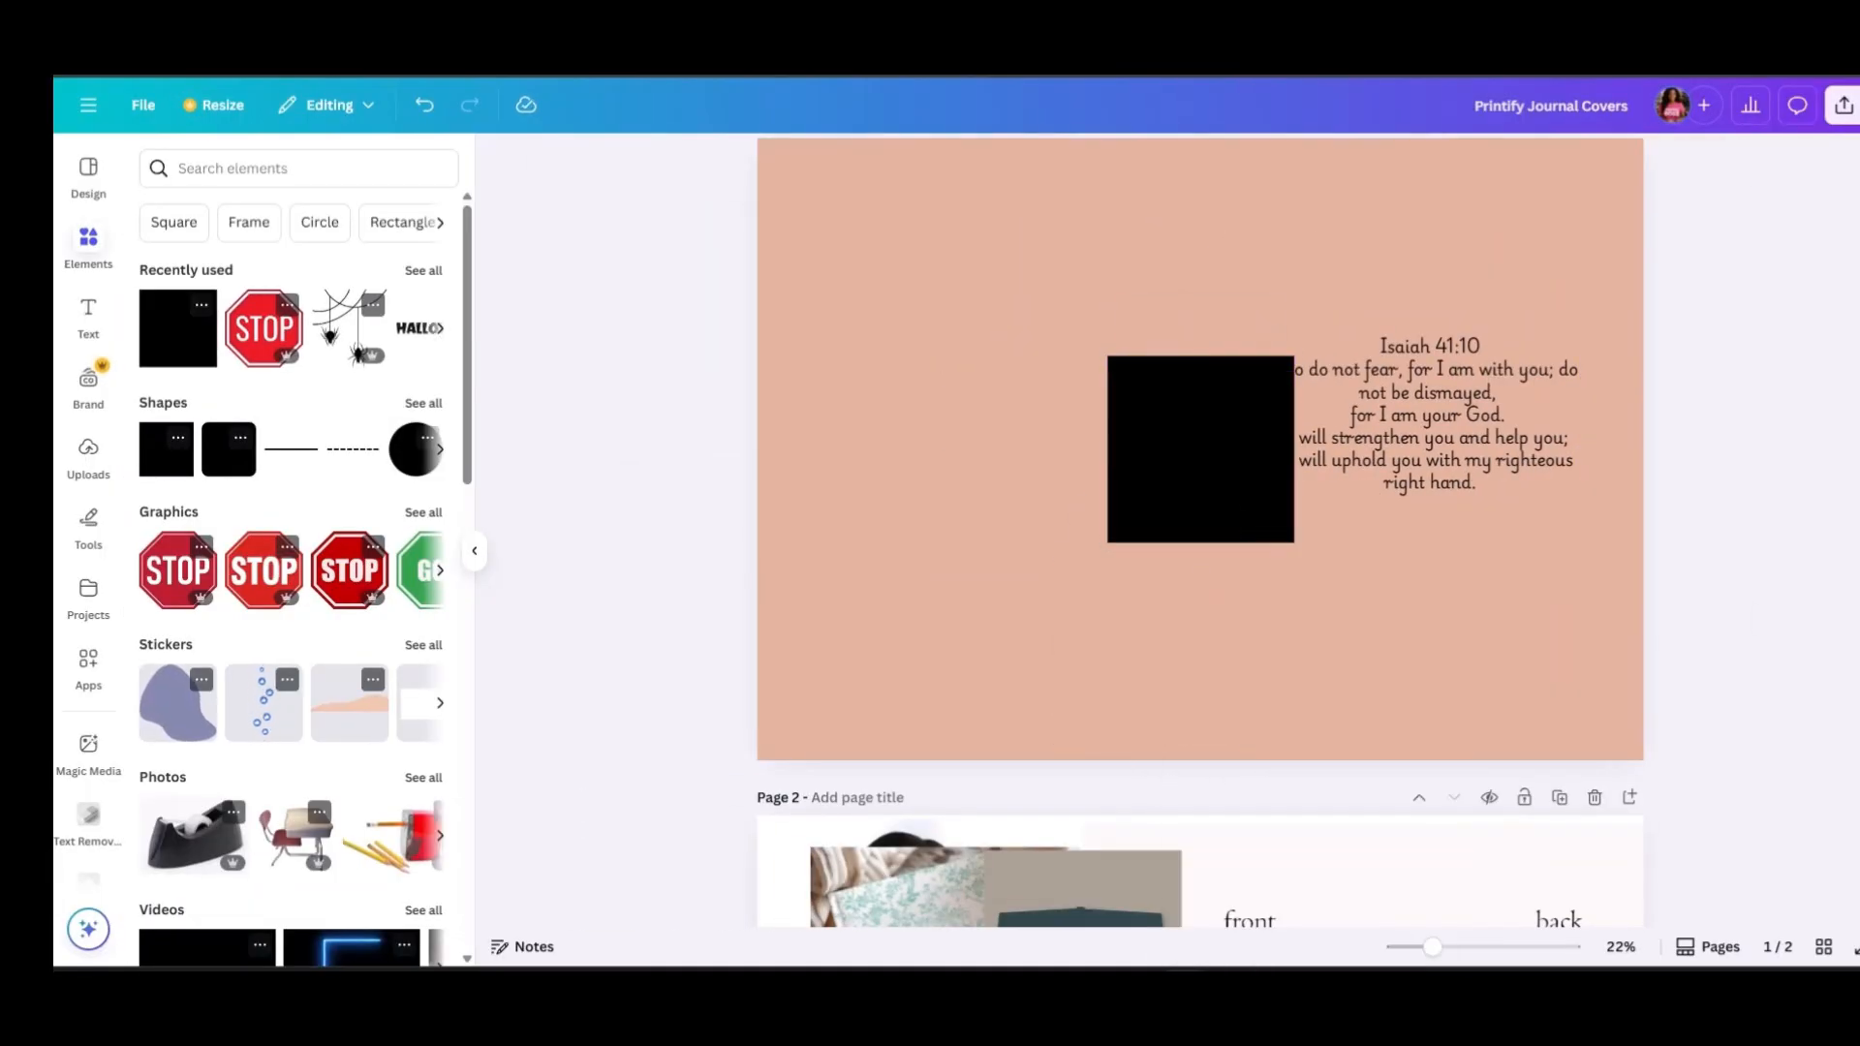
left_click(1200, 449)
left_click_drag(1294, 450, 1216, 306)
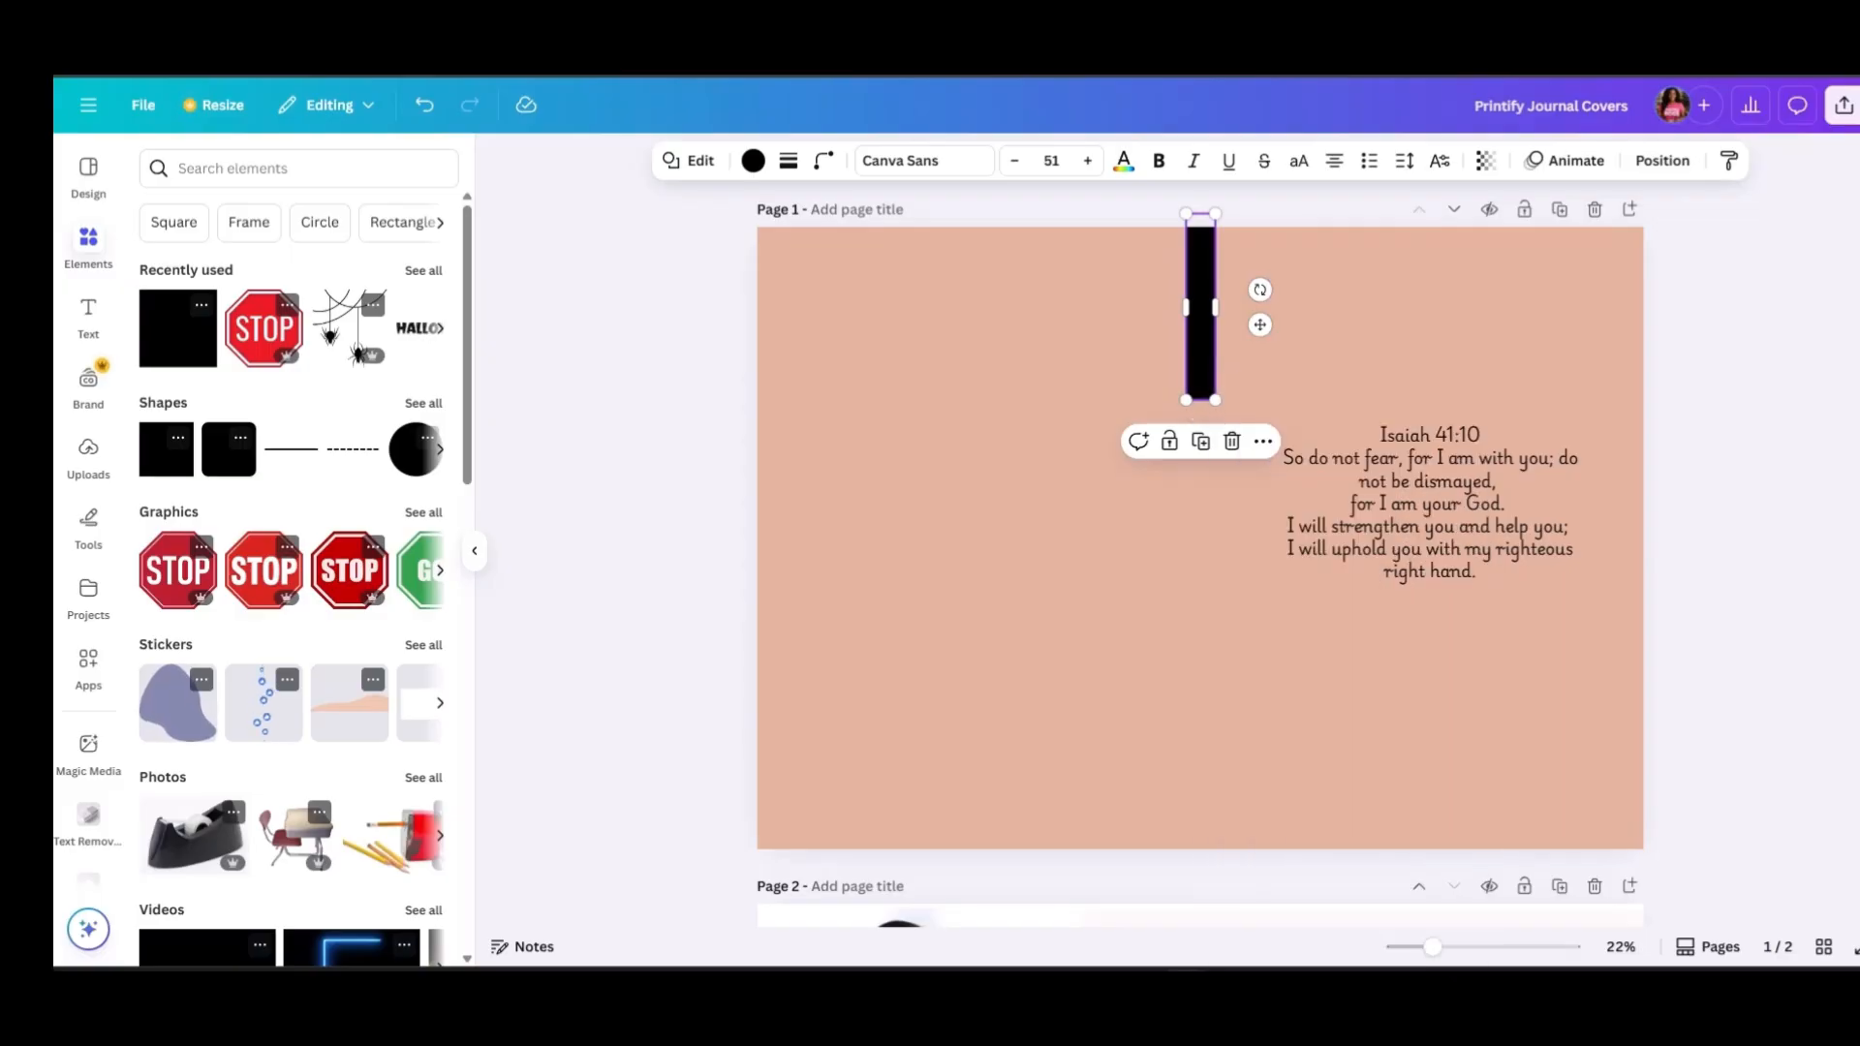
left_click_drag(1185, 400, 1167, 861)
left_click_drag(1215, 538, 1188, 539)
Center the scripture on the front cover and bring the navy journal photo from page 2 onto page 1's back cover area, resized to fit
left_click(1429, 505)
left_click_drag(1429, 506, 1403, 568)
scroll(1401, 678, "down", 2)
left_click(1401, 833)
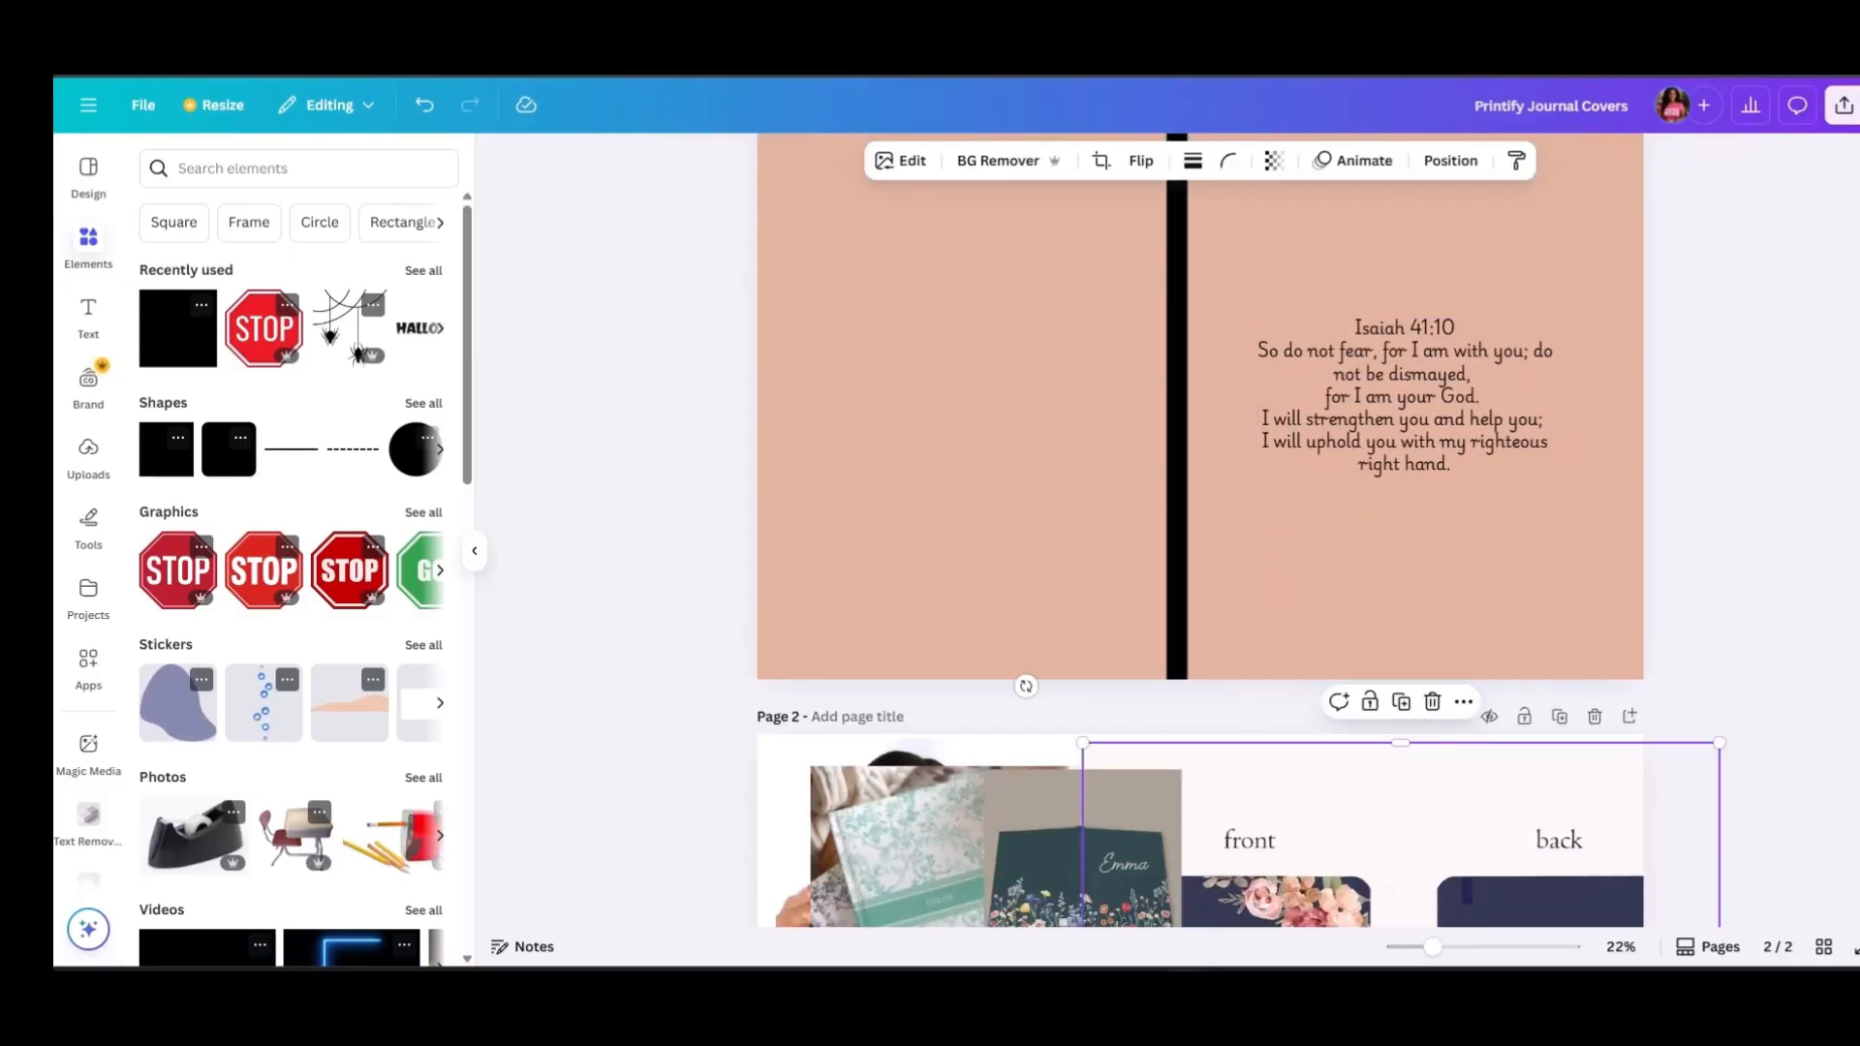
left_click_drag(1401, 852, 1149, 171)
left_click_drag(1468, 699, 1188, 419)
scroll(1188, 420, "up", 2)
left_click_drag(1008, 410, 934, 497)
left_click_drag(1113, 677, 1177, 740)
Move "Isaiah 41:10" from the top of the verse to a script-style line beneath it and adjust that line's spacing
left_click(1403, 572)
key("ctrl+z")
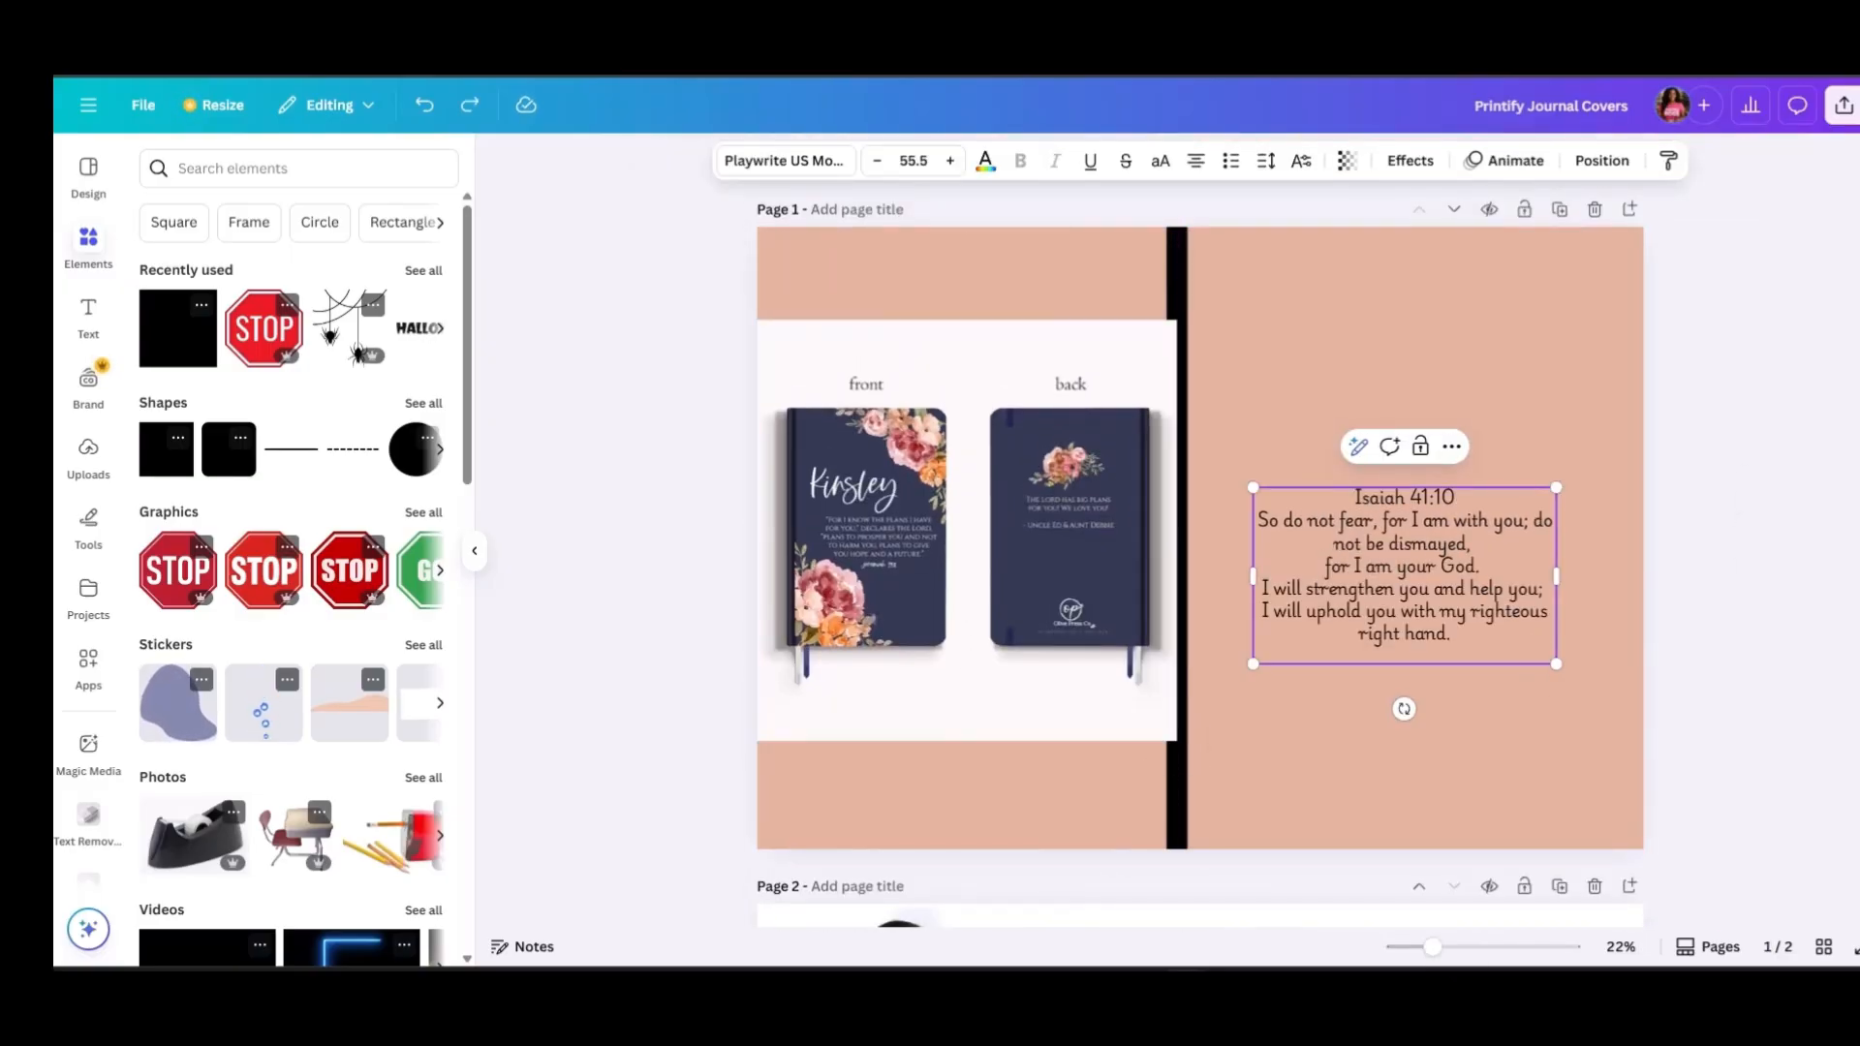
key("ctrl+y")
left_click_drag(1355, 498, 1453, 504)
left_click(1406, 630)
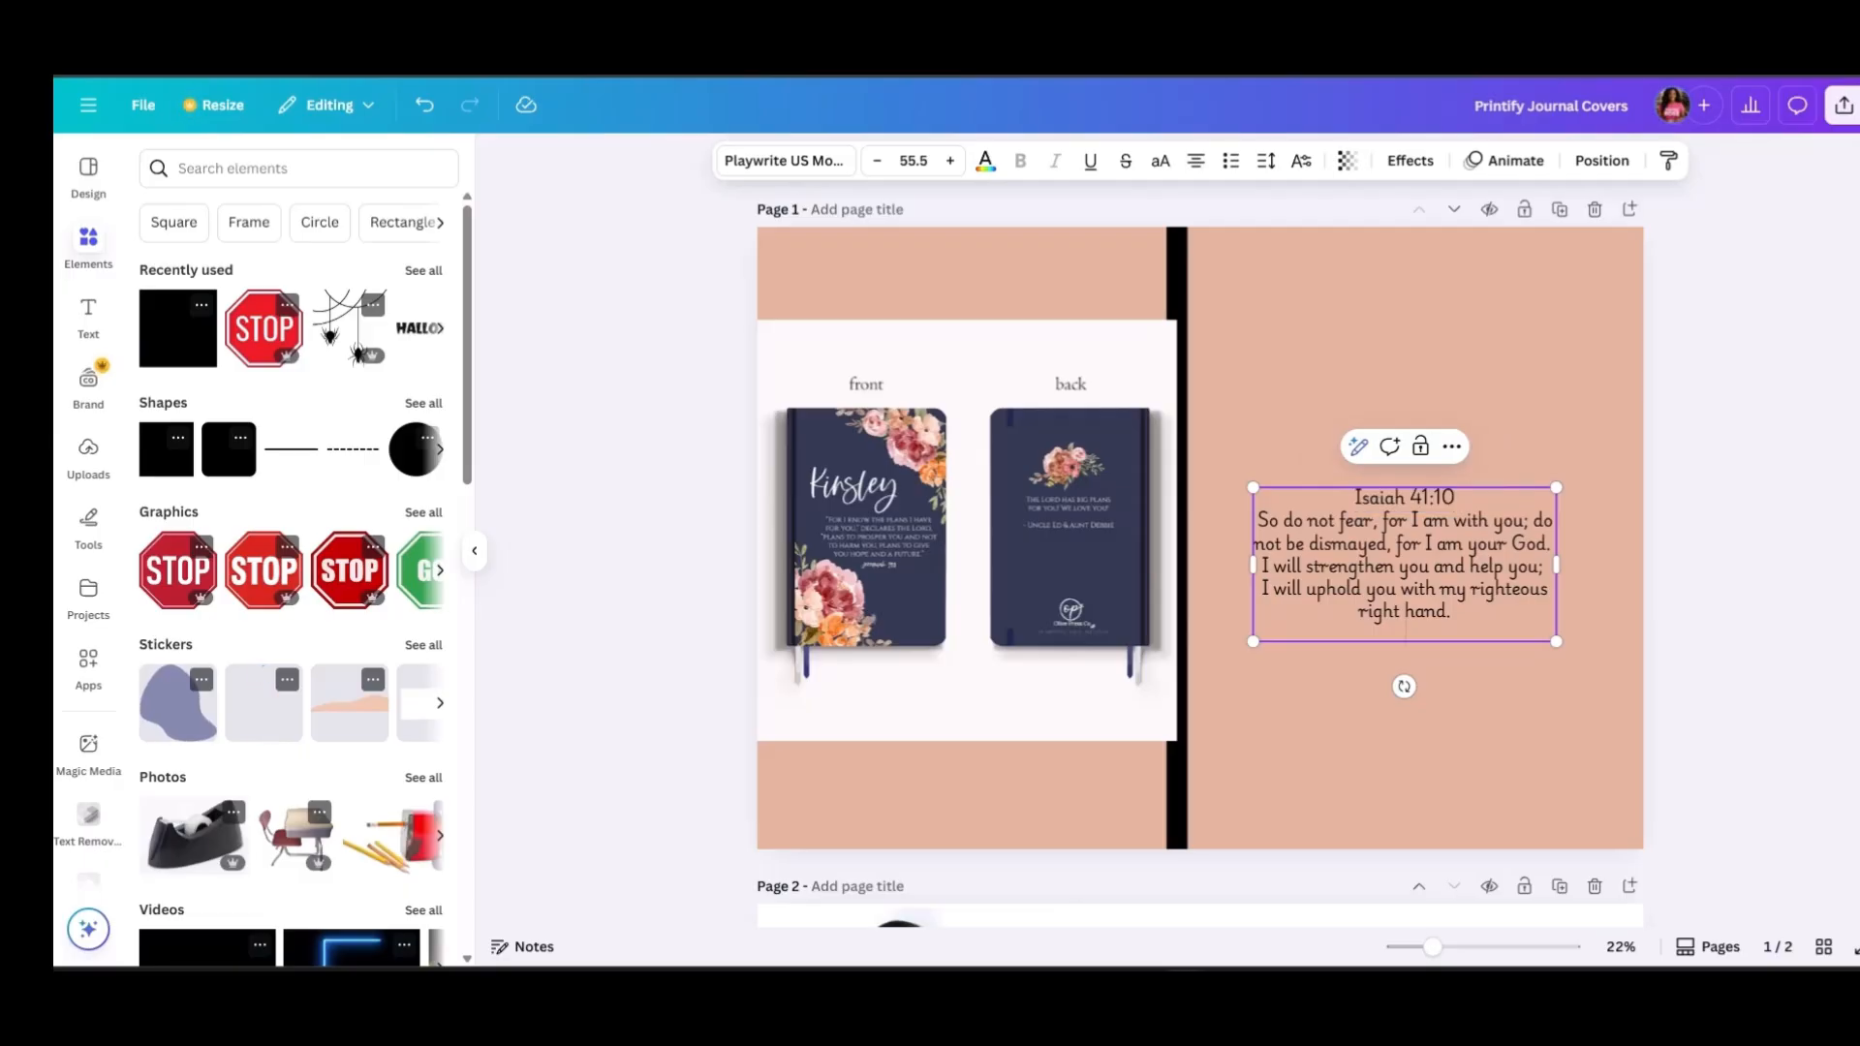
left_click_drag(1458, 633, 1353, 632)
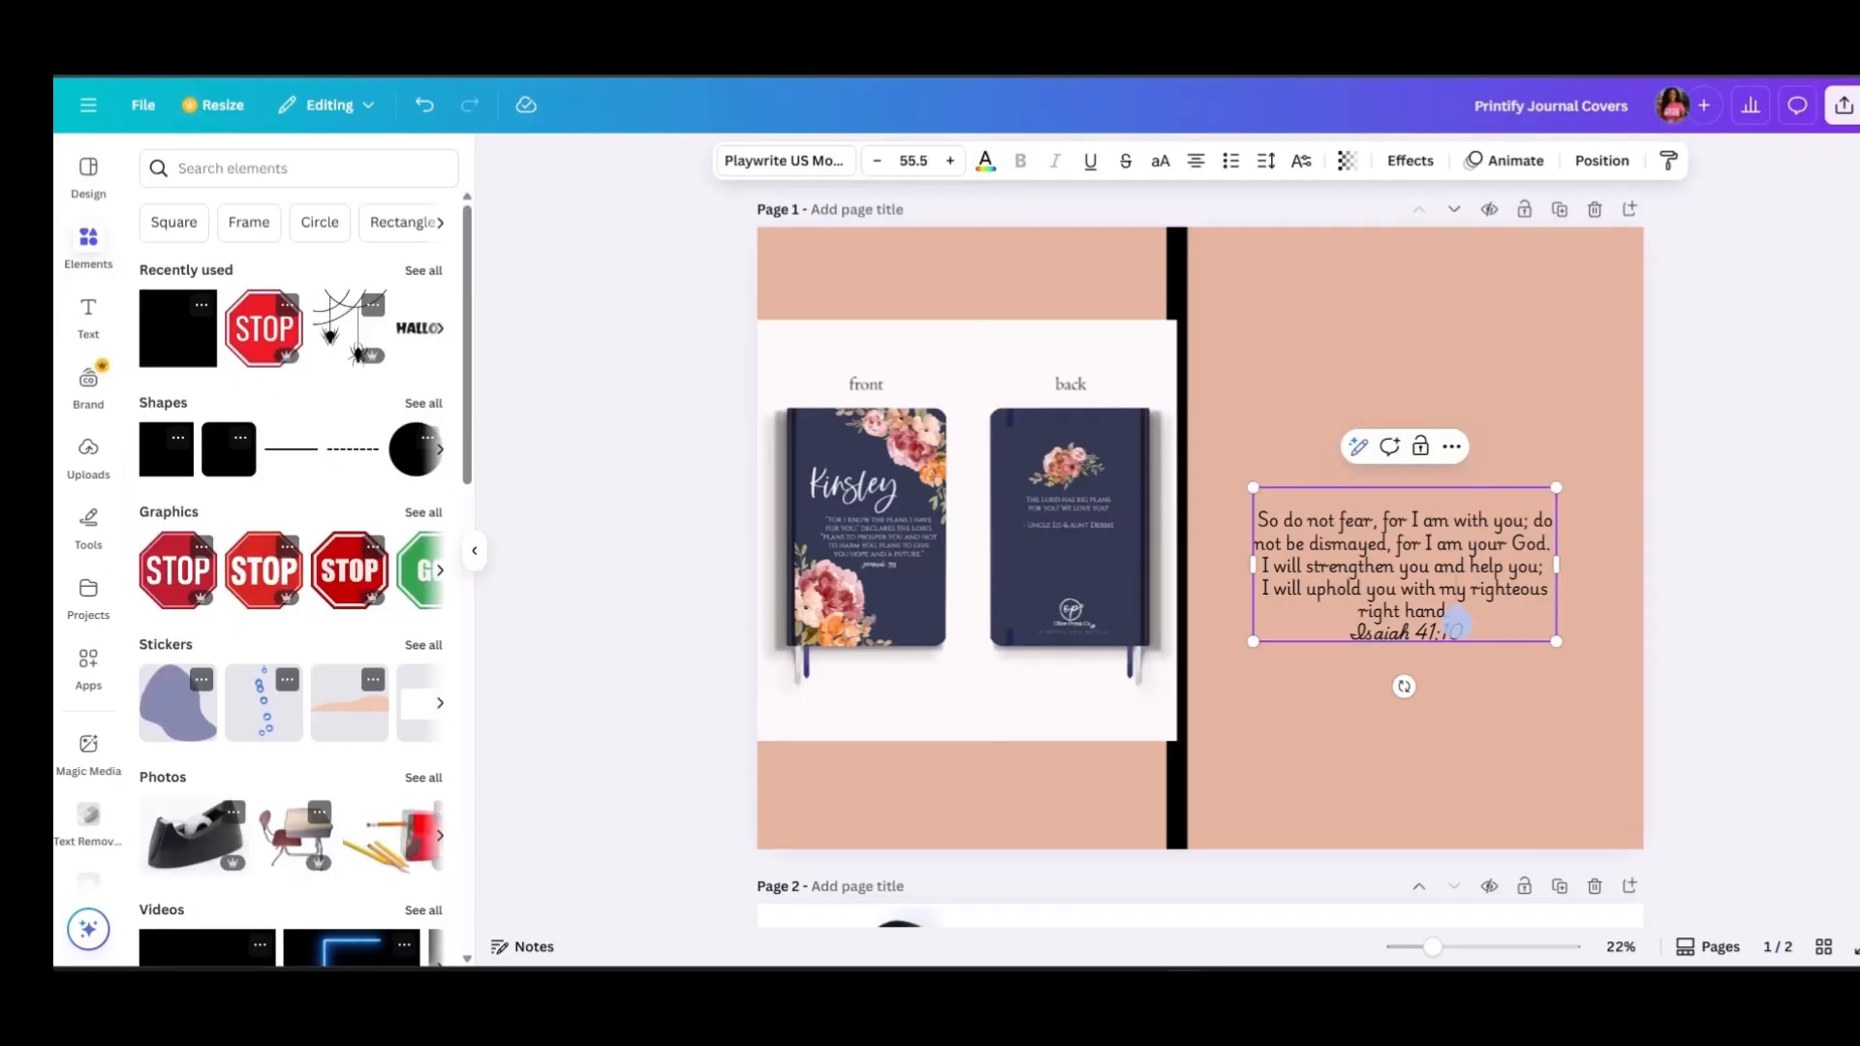
key("Return")
left_click(1266, 161)
left_click_drag(1168, 309, 1230, 308)
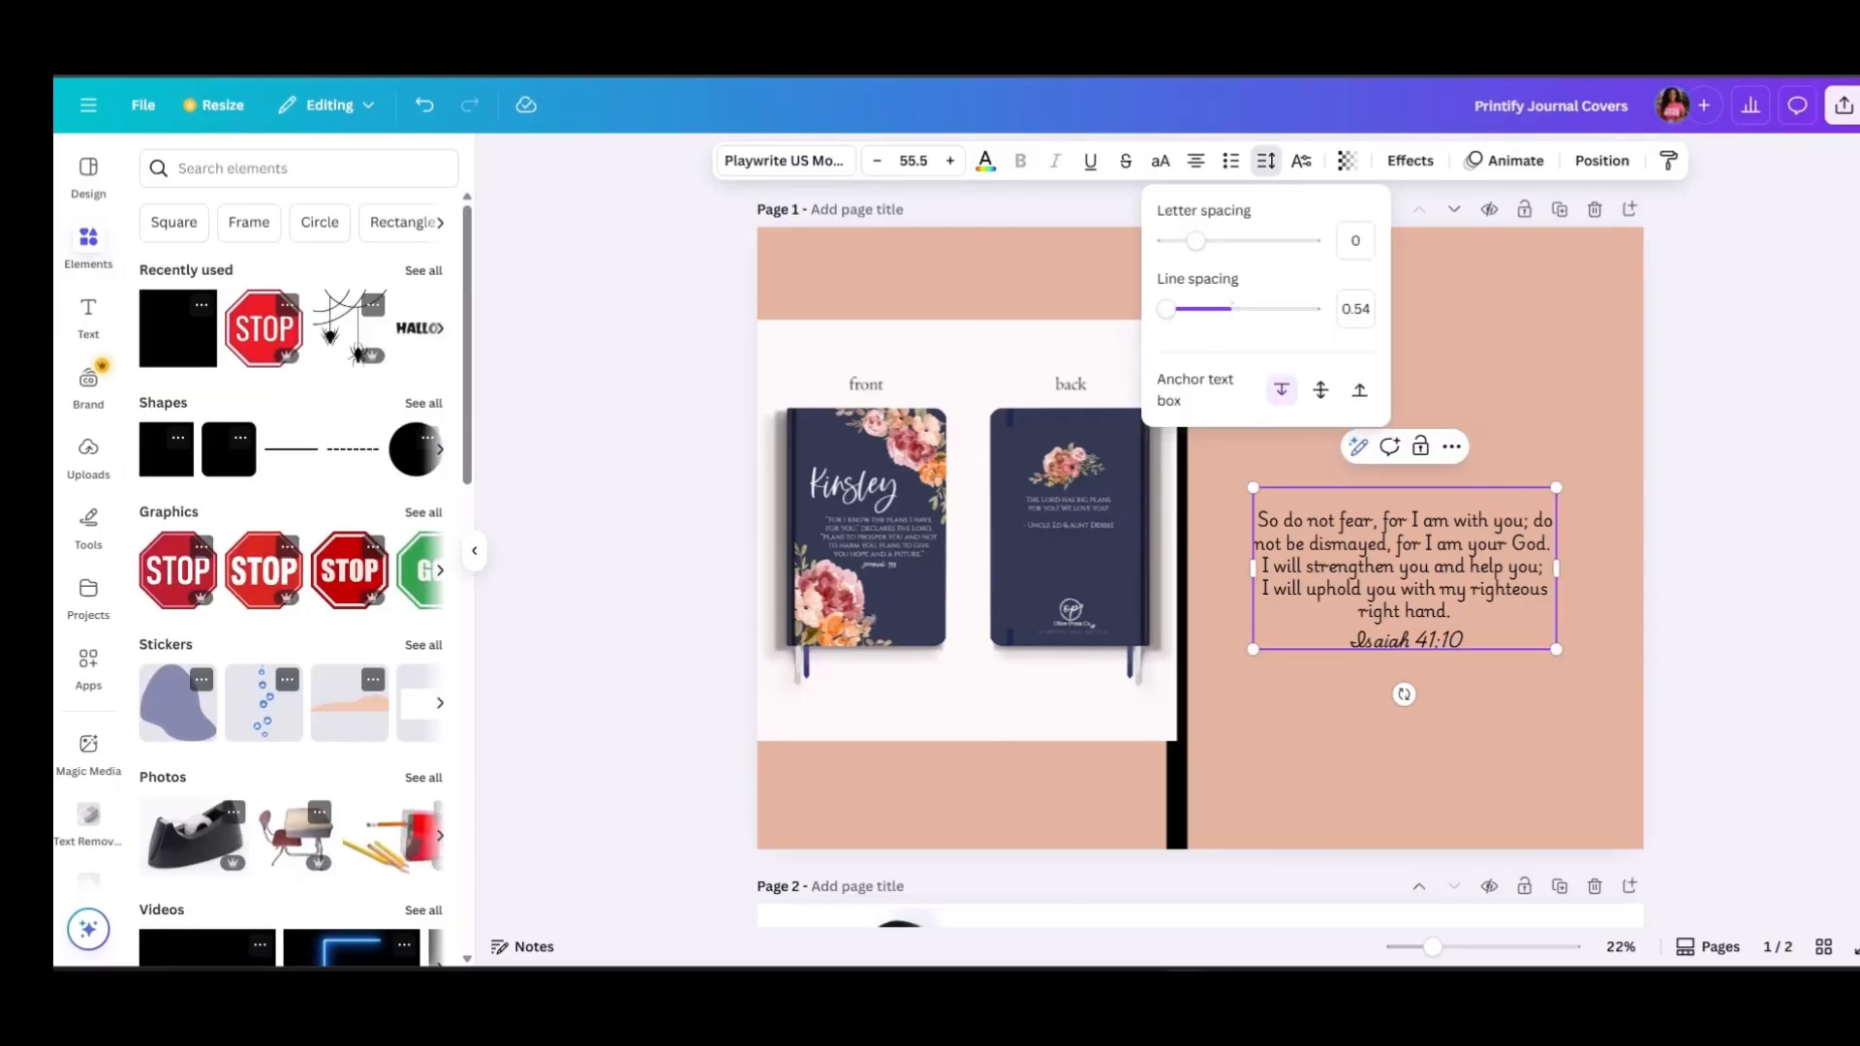
Shift the scripture block slightly on the front cover and color all of its text white
left_click(1404, 755)
left_click_drag(1405, 571, 1421, 540)
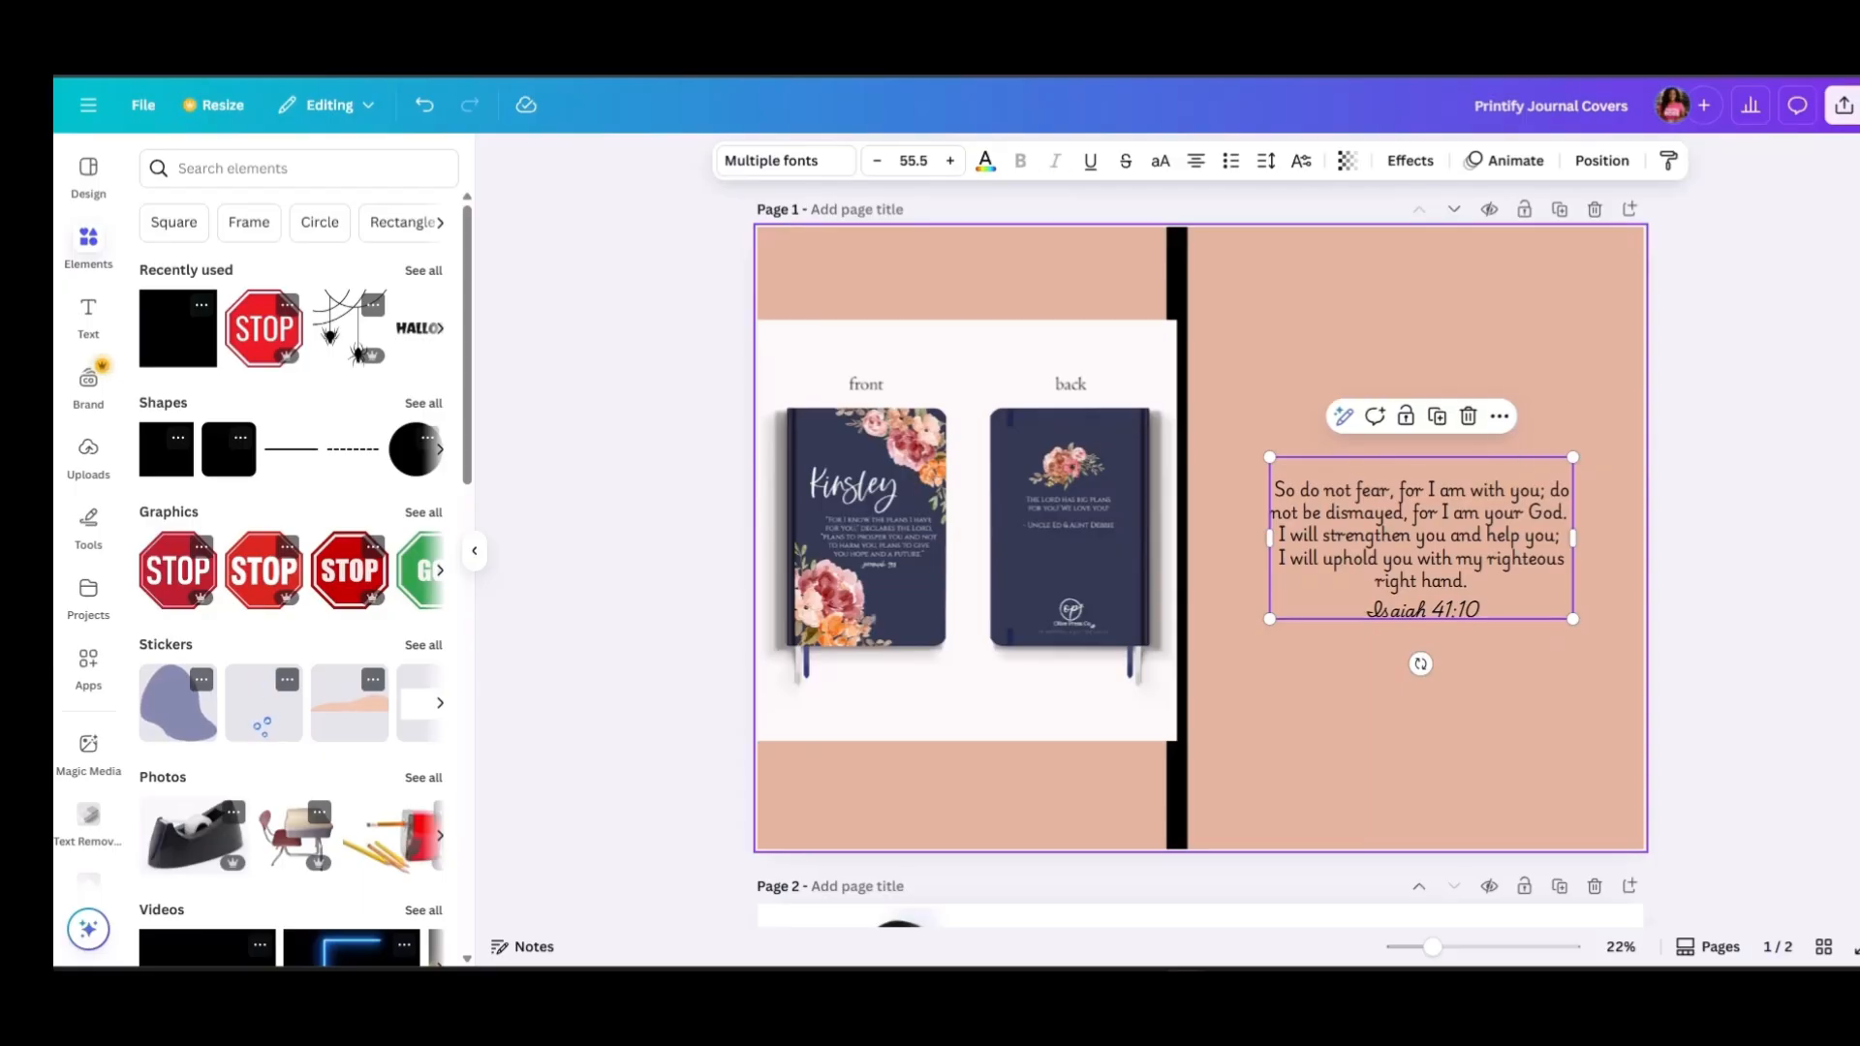
left_click(985, 161)
left_click(437, 614)
left_click(1405, 756)
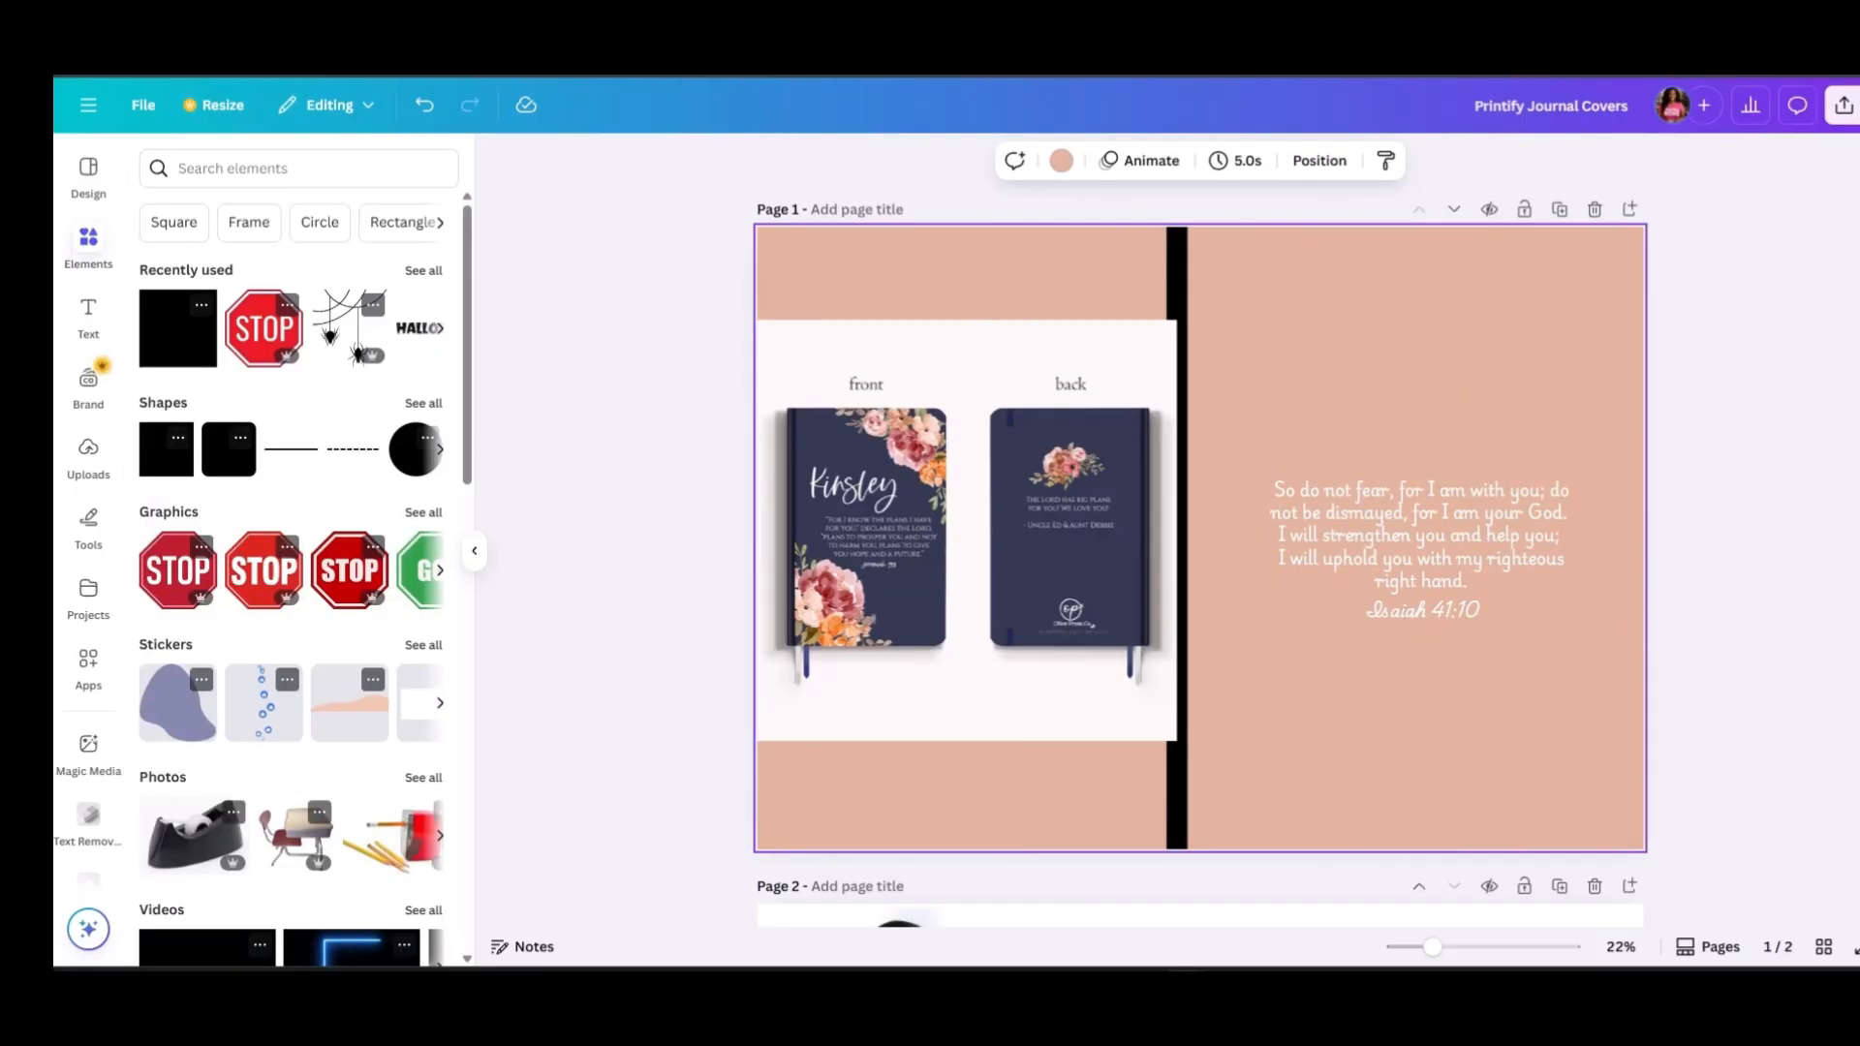
Set the verse lines above the reference in Poppins, then widen the block, size it to 56 and center it on the front cover
double_click(1527, 559)
left_click_drag(1487, 559, 1274, 490)
left_click_drag(1566, 559, 1468, 582)
left_click(786, 161)
left_click(271, 255)
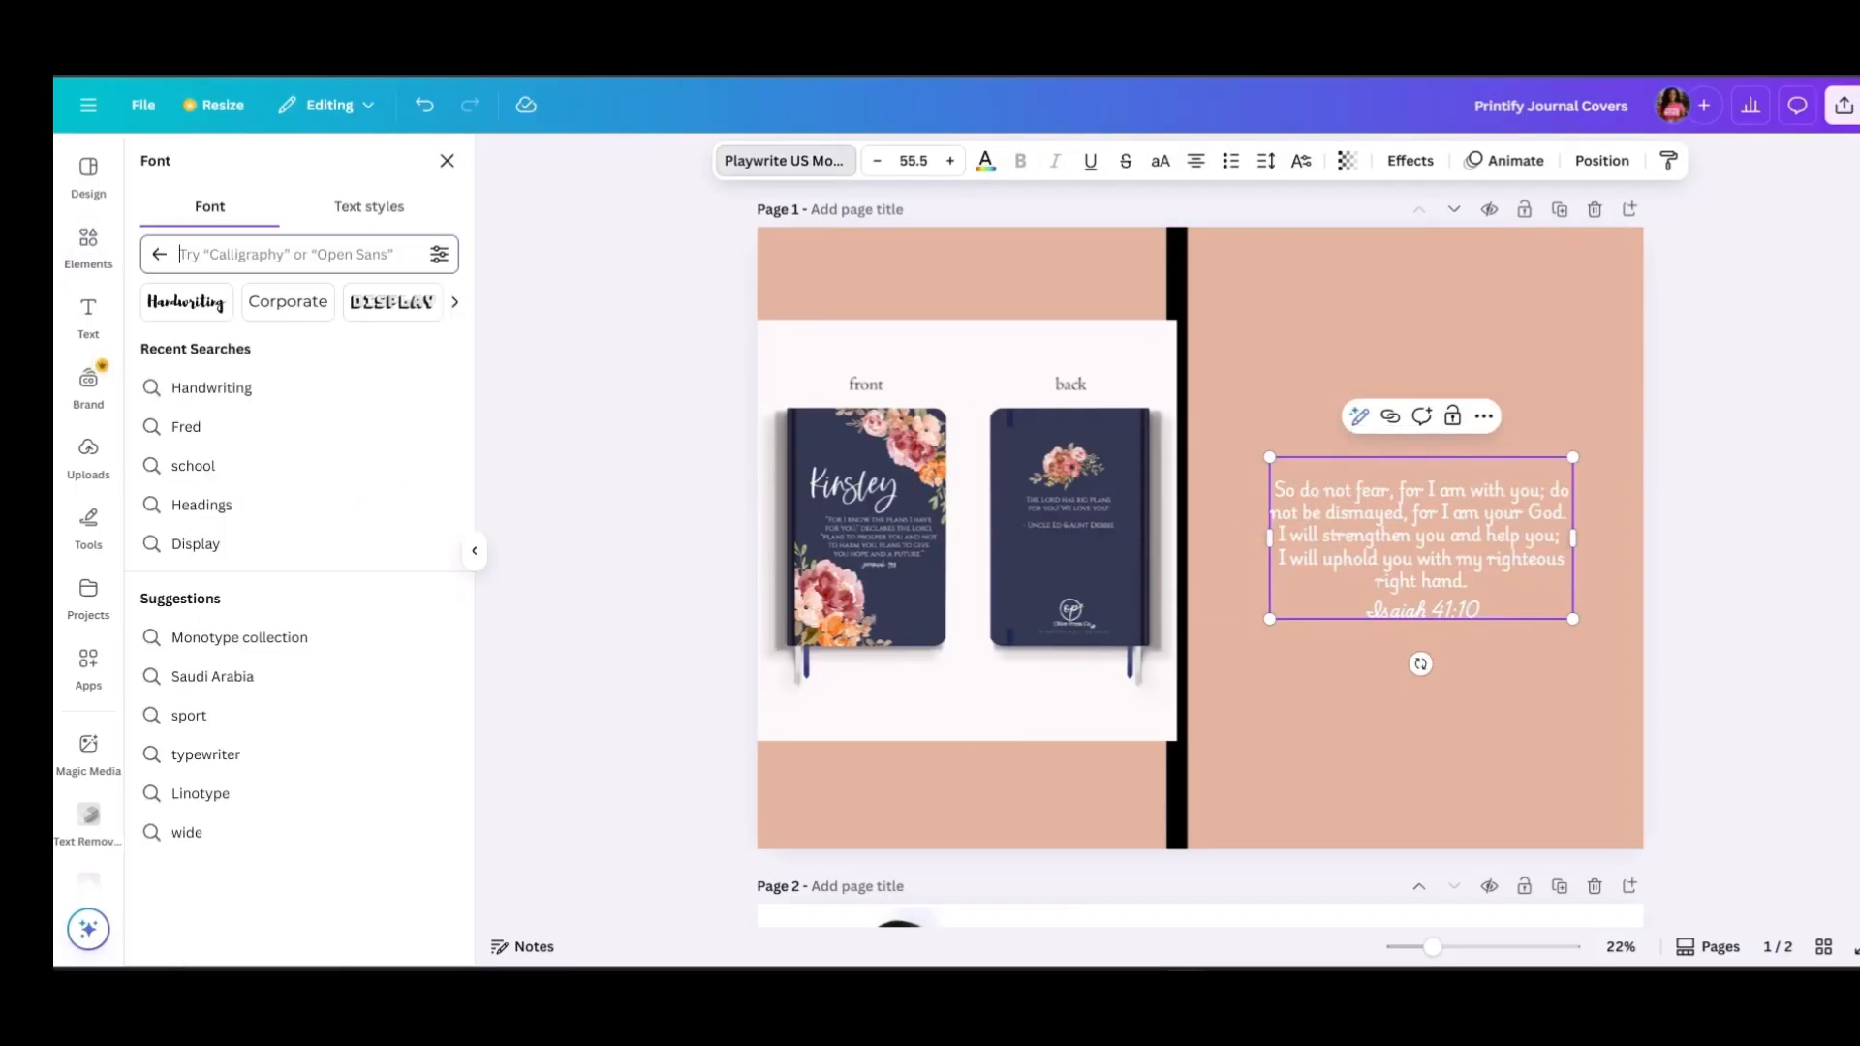
type("popp")
left_click(204, 347)
left_click(294, 926)
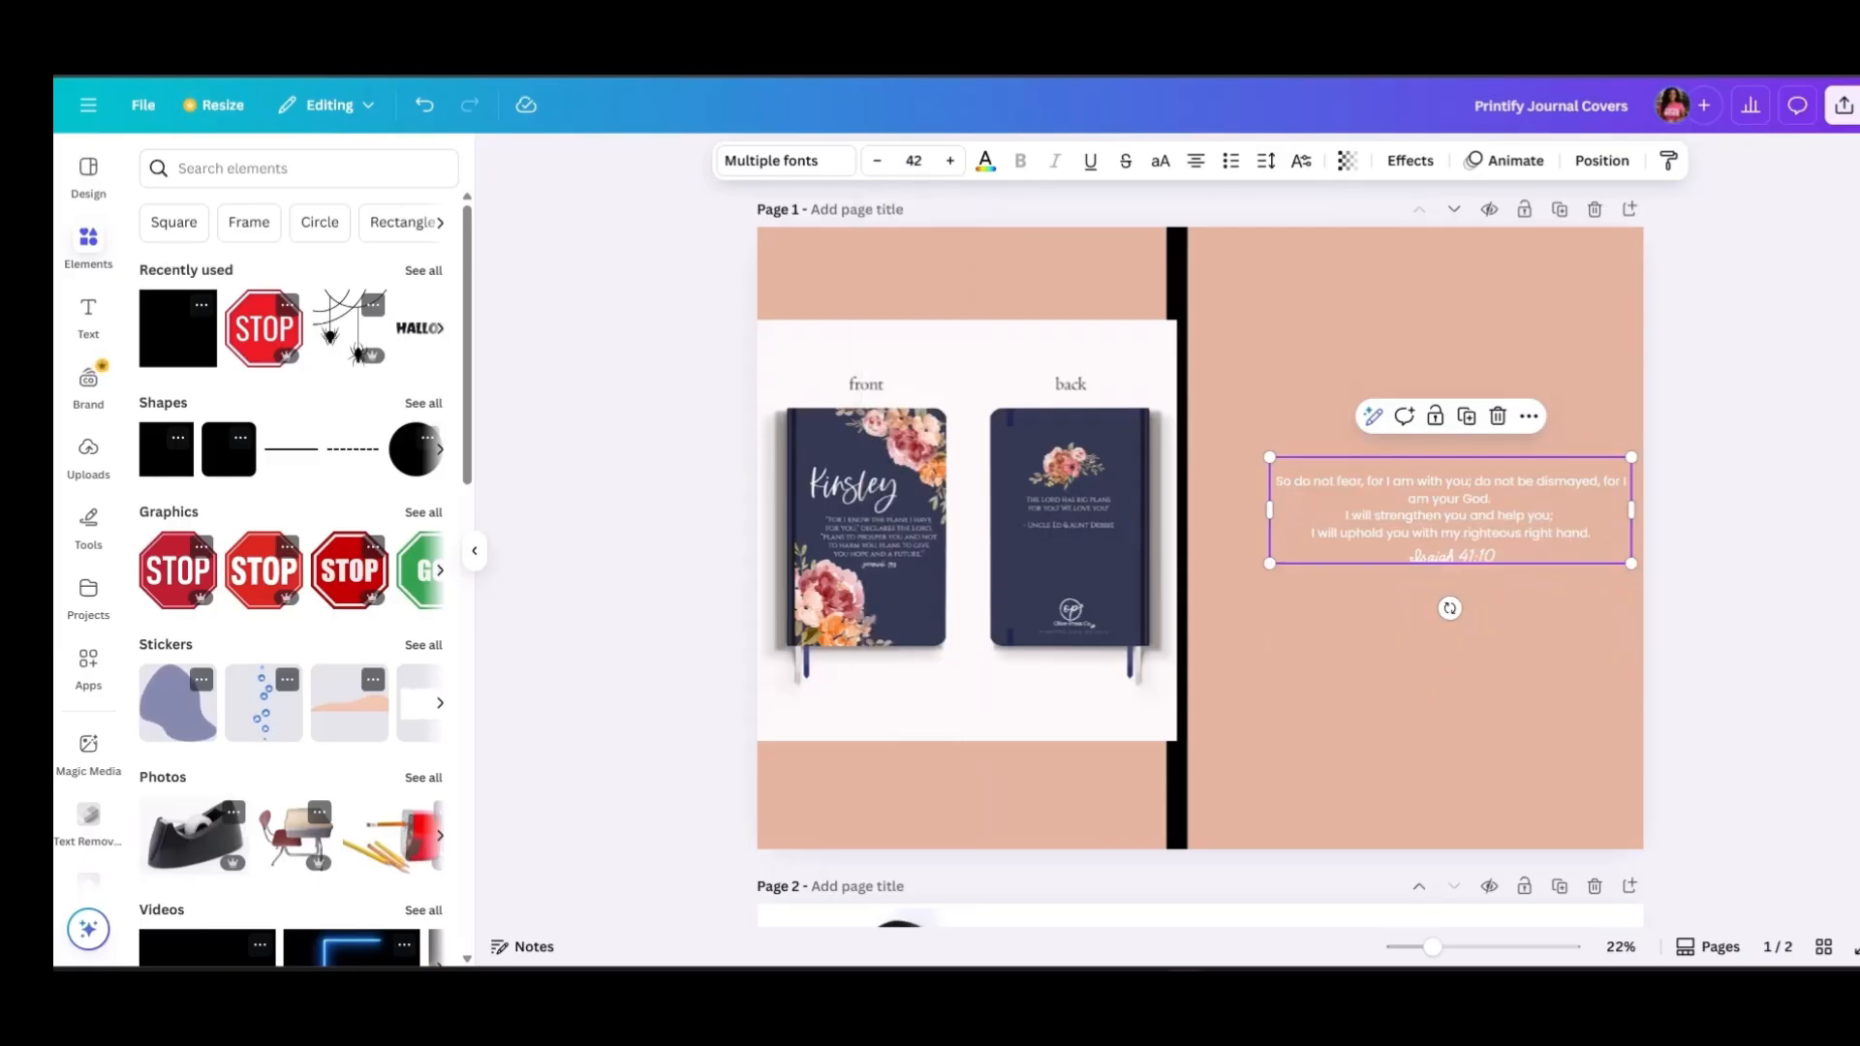
left_click_drag(1450, 538, 1424, 576)
left_click(88, 317)
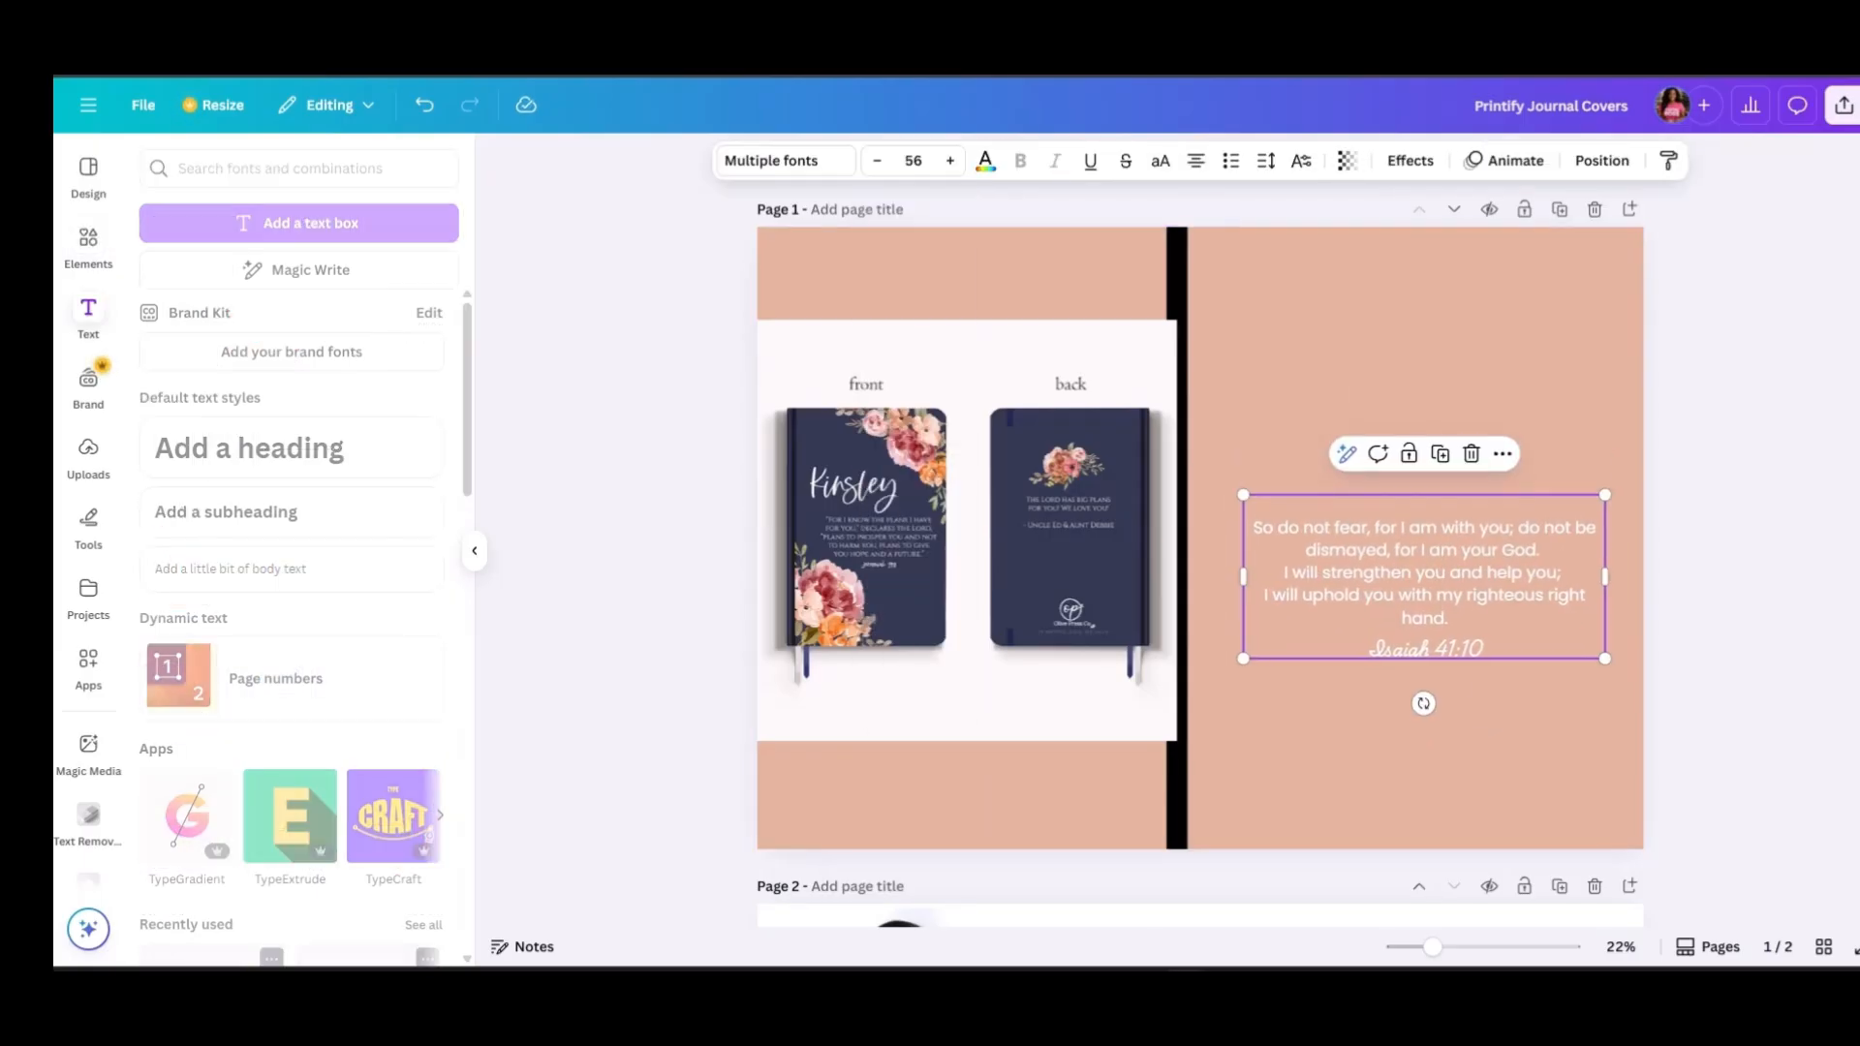
scroll(295, 620, "down", 6)
left_click(423, 310)
left_click(271, 254)
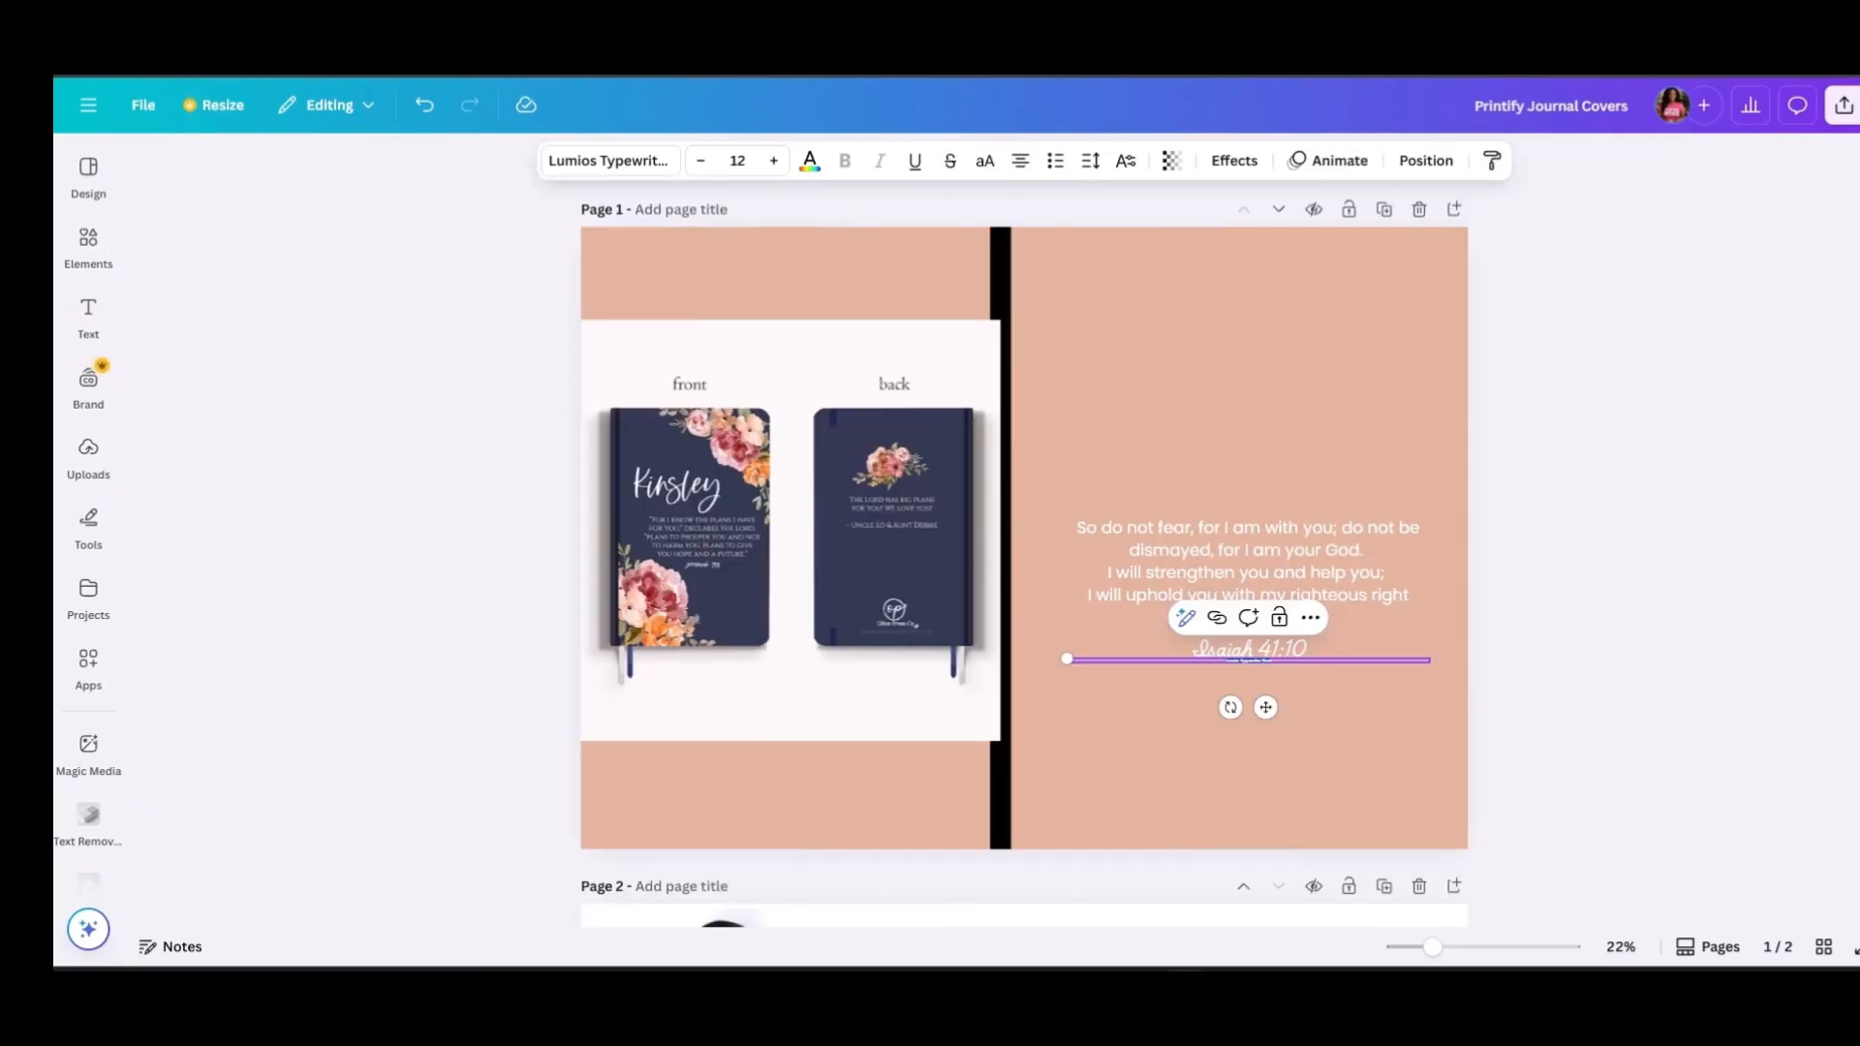
key("ctrl+z")
Add the "Business Model" font combination and place it just above the scripture on the front cover
left_click(435, 168)
scroll(295, 620, "down", 12)
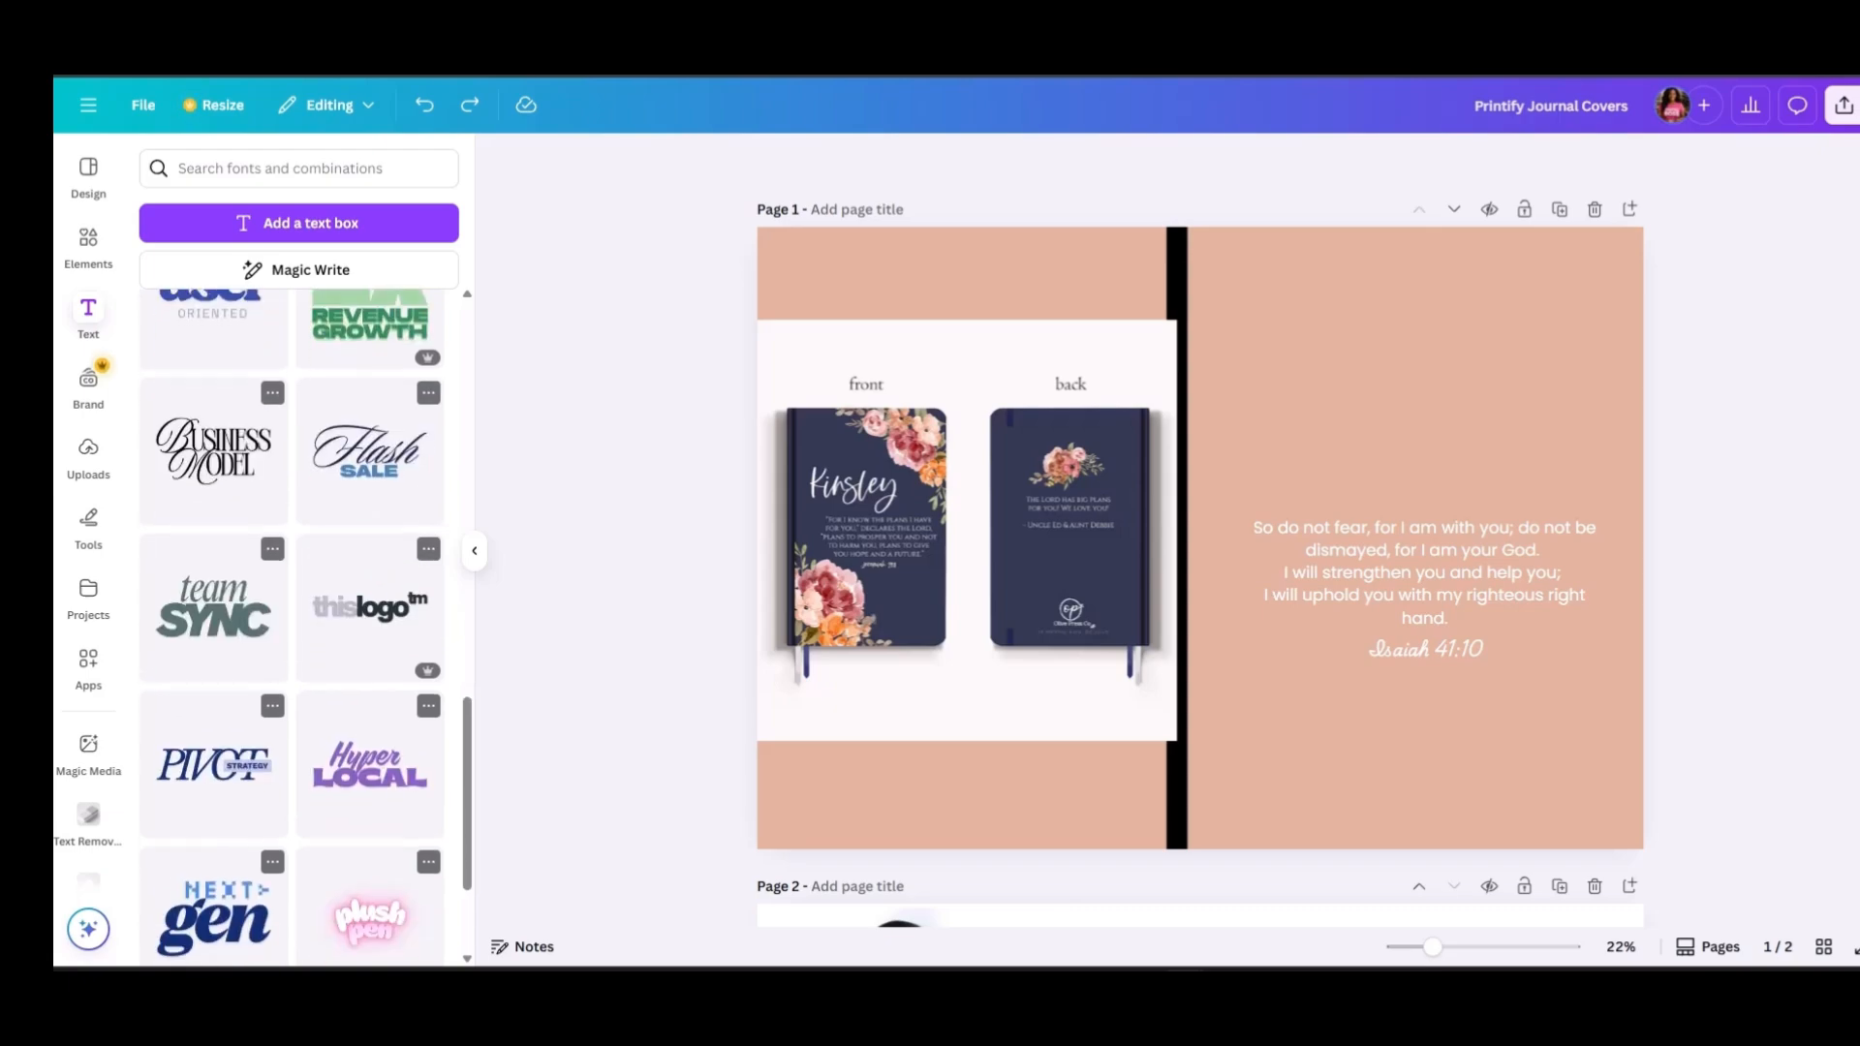
scroll(295, 620, "up", 3)
left_click(213, 523)
left_click_drag(1202, 538, 1377, 477)
left_click(1309, 384)
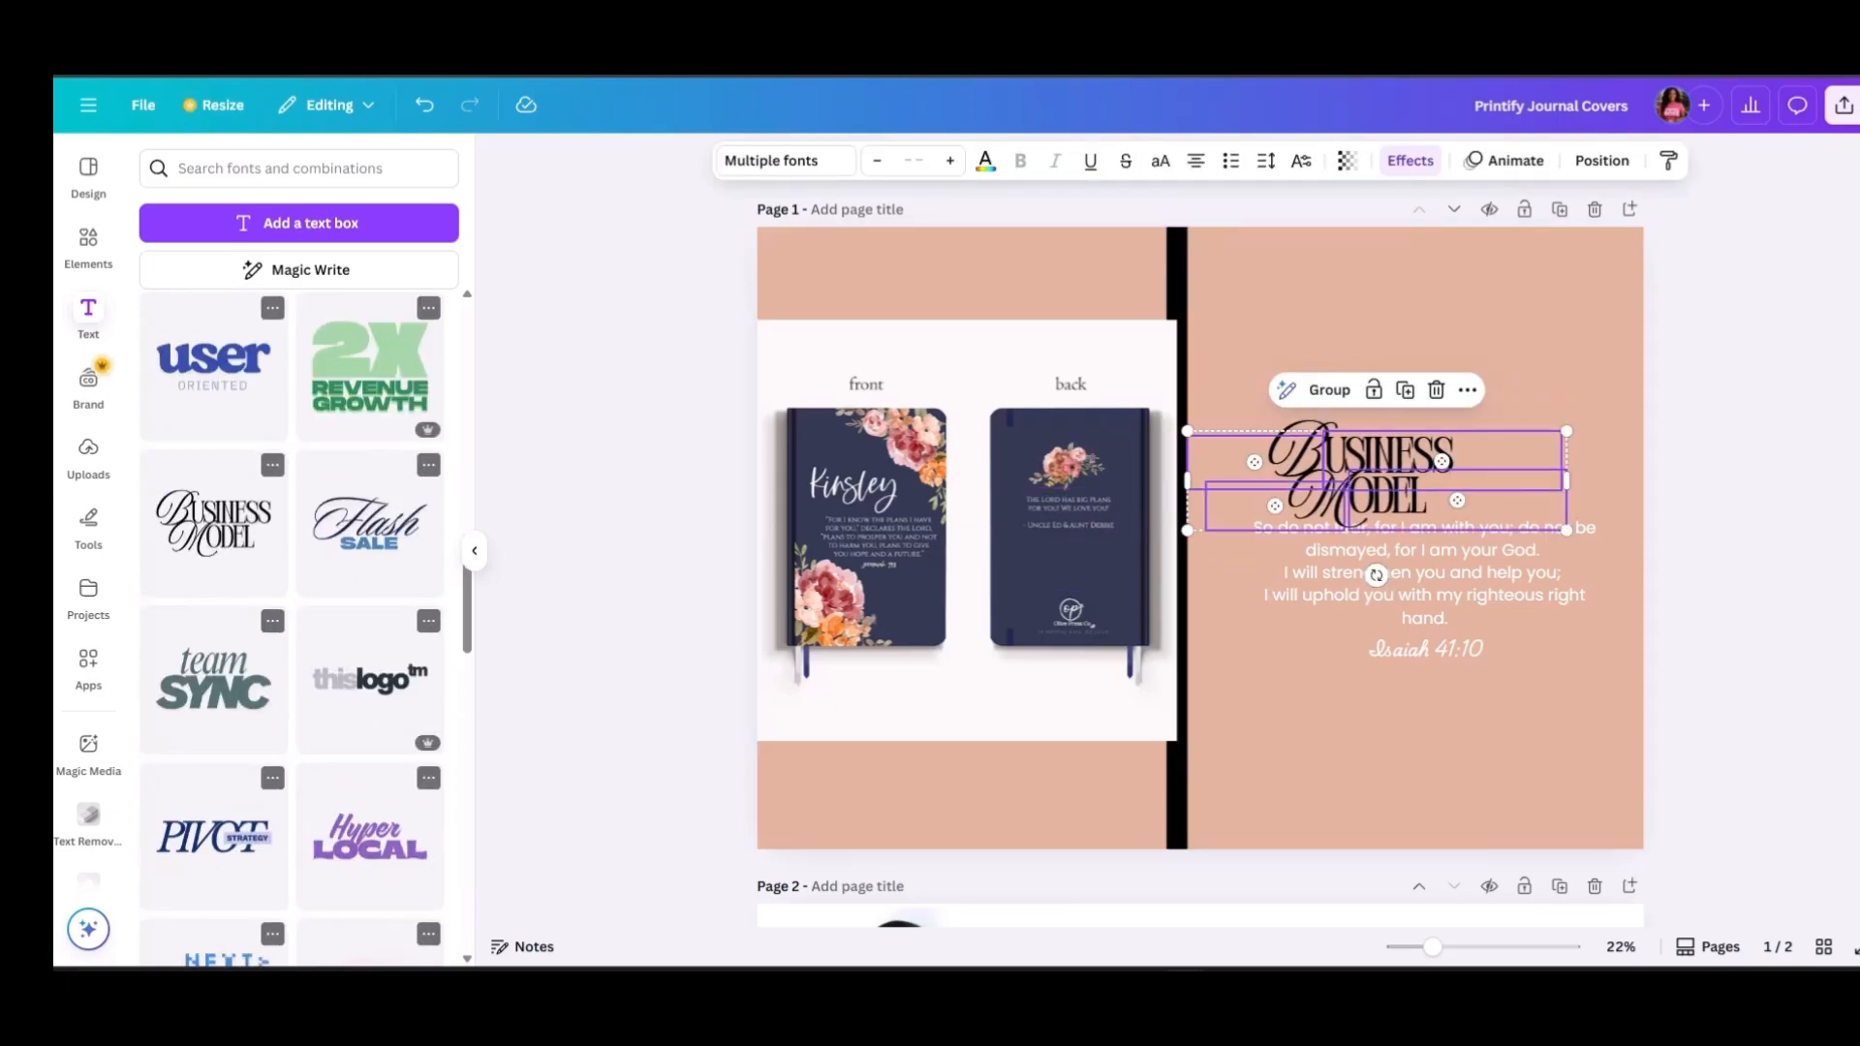
Strip the font combination down to its script "B" and replace that letter with the journal owner's first name
left_click(1385, 498)
key("Delete")
left_click(1325, 505)
key("Delete")
left_click(1405, 456)
key("Delete")
left_click(1303, 457)
double_click(1303, 458)
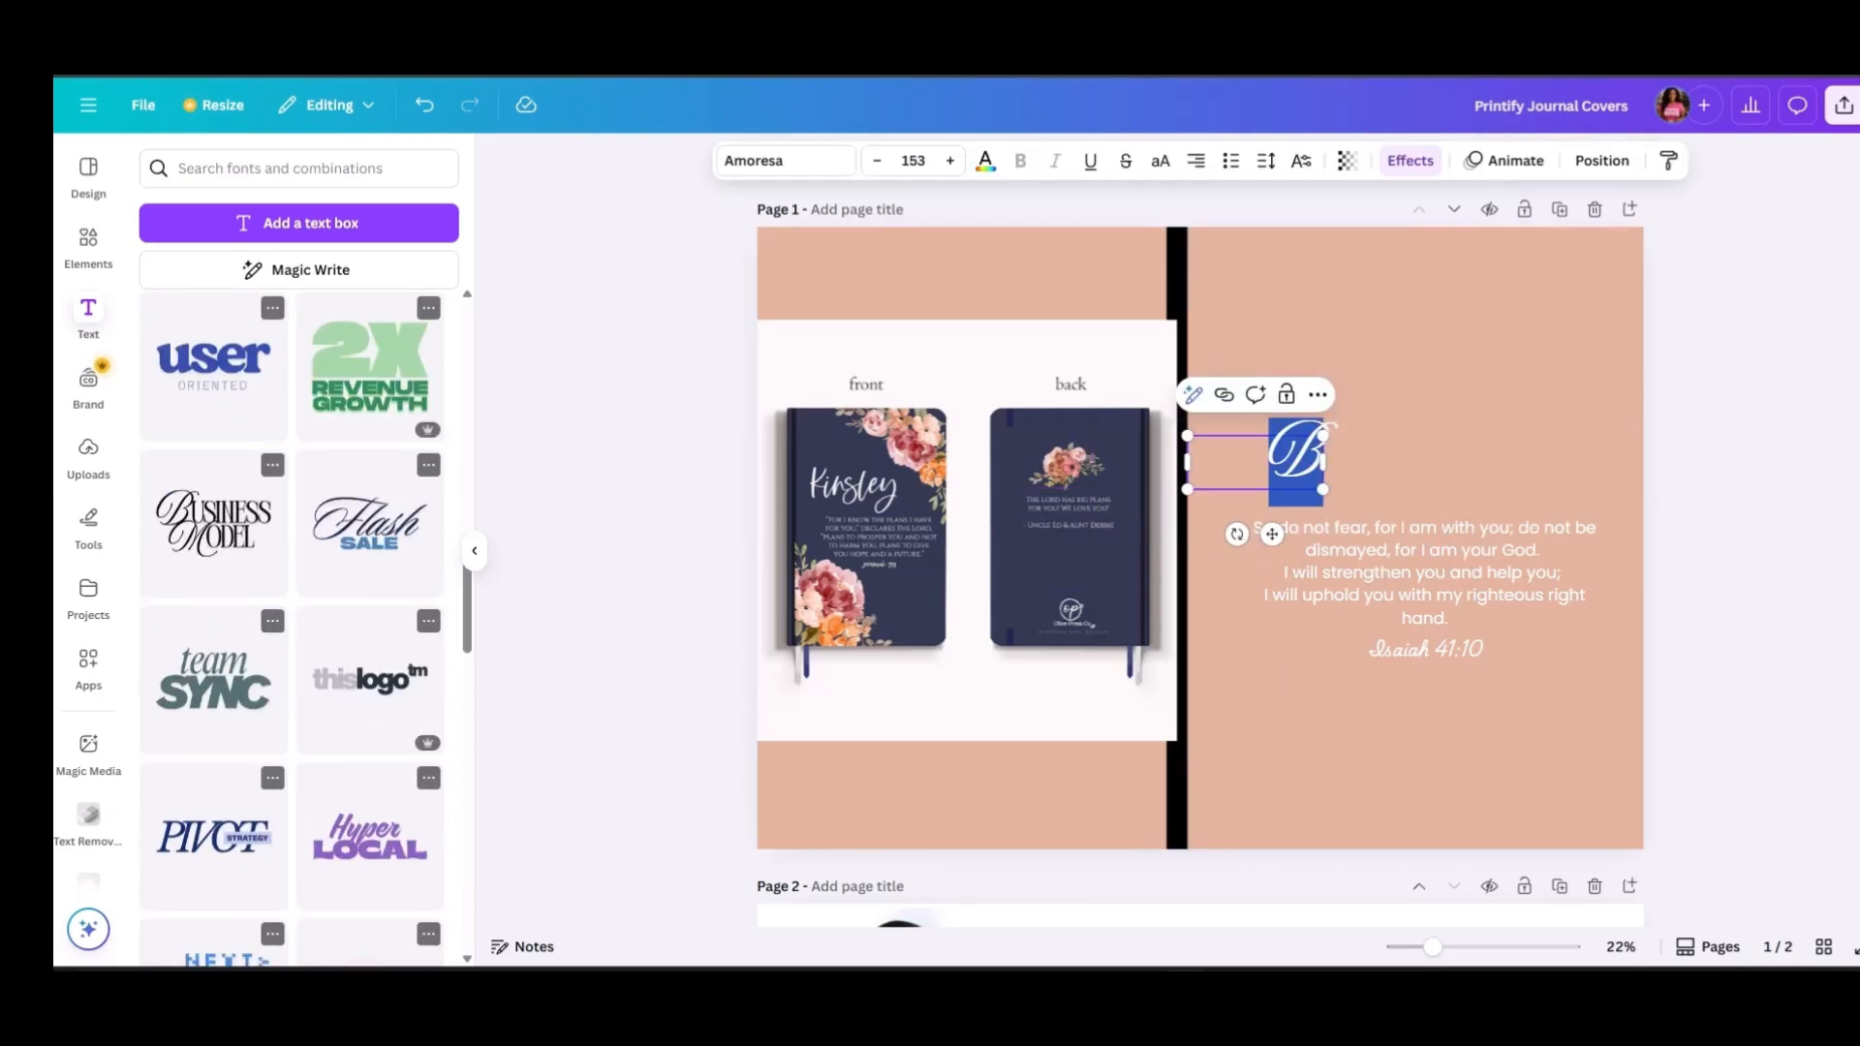
type("Cynthia")
Enlarge the script name to size 236 at the front cover's inner edge and shrink the scripture block beneath it
left_click_drag(1323, 445, 1382, 446)
left_click_drag(1511, 489, 1349, 489)
left_click_drag(1439, 526, 1498, 539)
left_click_drag(1375, 486, 1301, 486)
left_click_drag(1424, 572, 1455, 565)
left_click_drag(1636, 651, 1611, 639)
left_click_drag(1443, 565, 1419, 572)
Color the script name white
left_click(1249, 474)
left_click(985, 161)
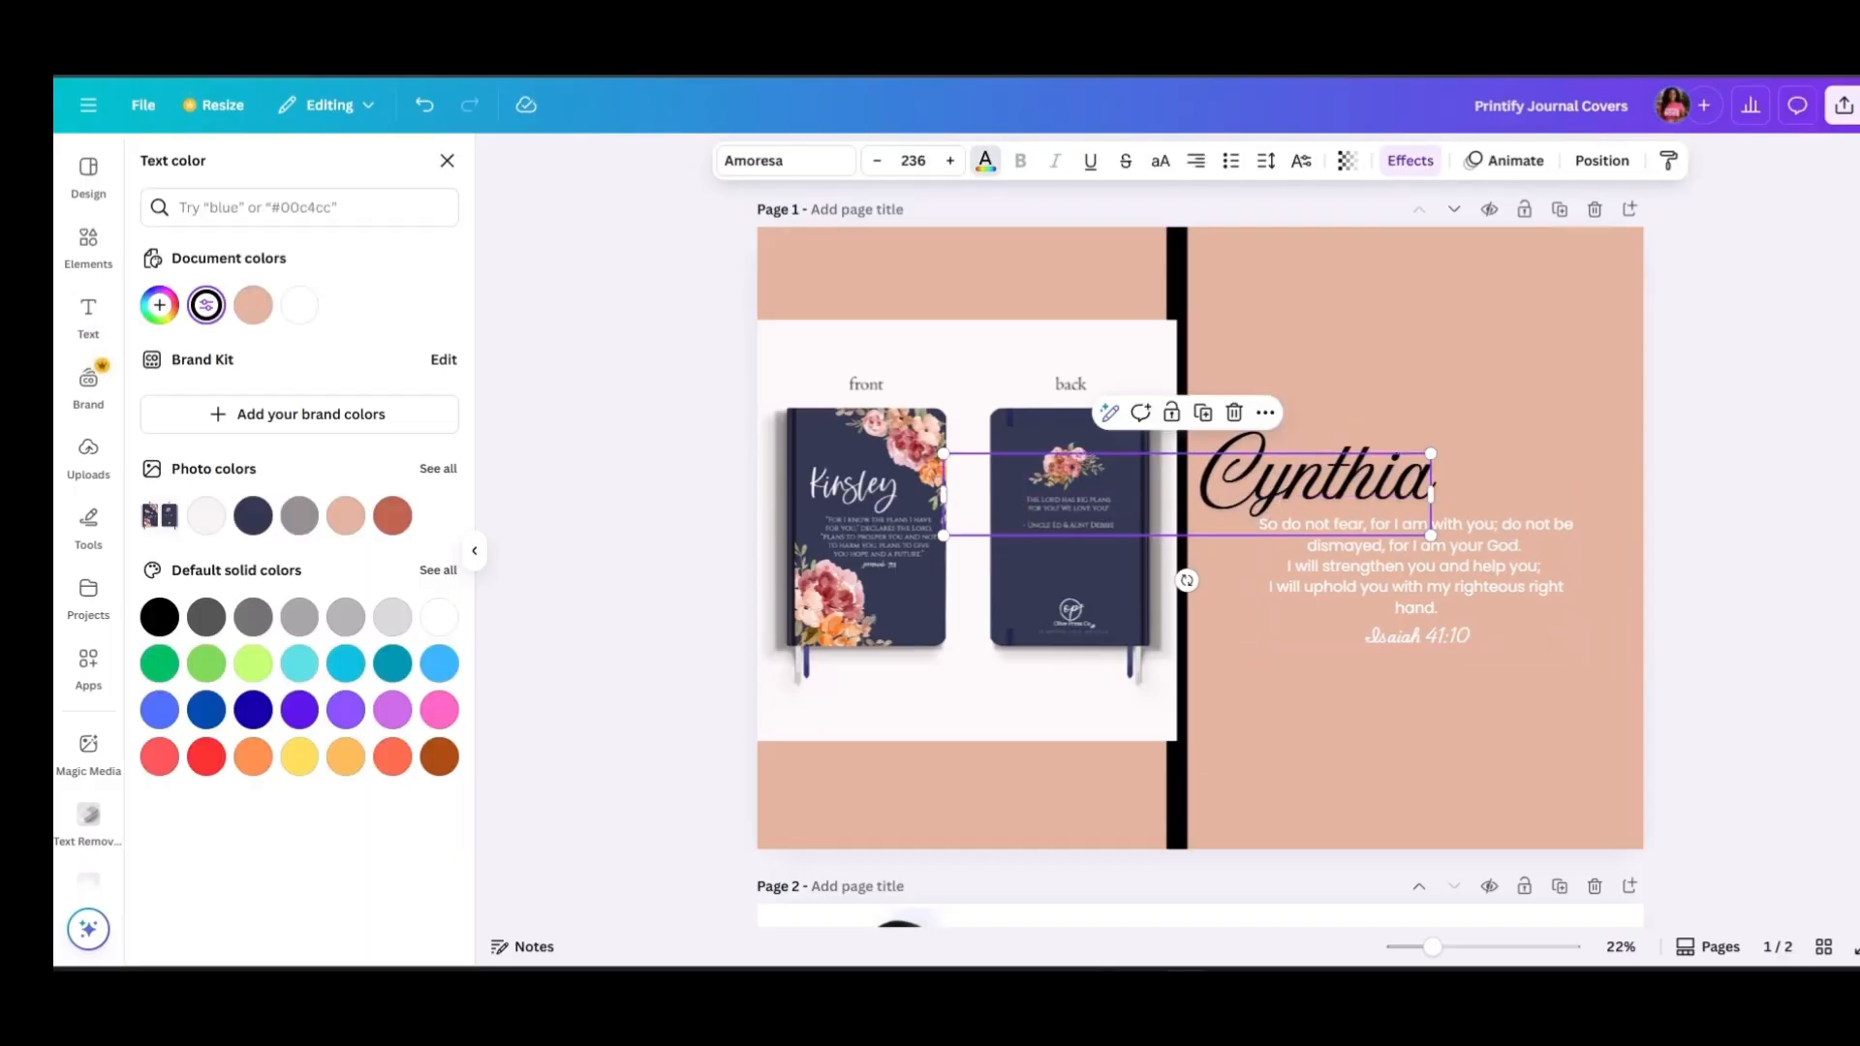
left_click(436, 618)
left_click(1453, 765)
key("alt+Tab")
left_click(1398, 174)
left_click(1318, 477)
left_click(1434, 755)
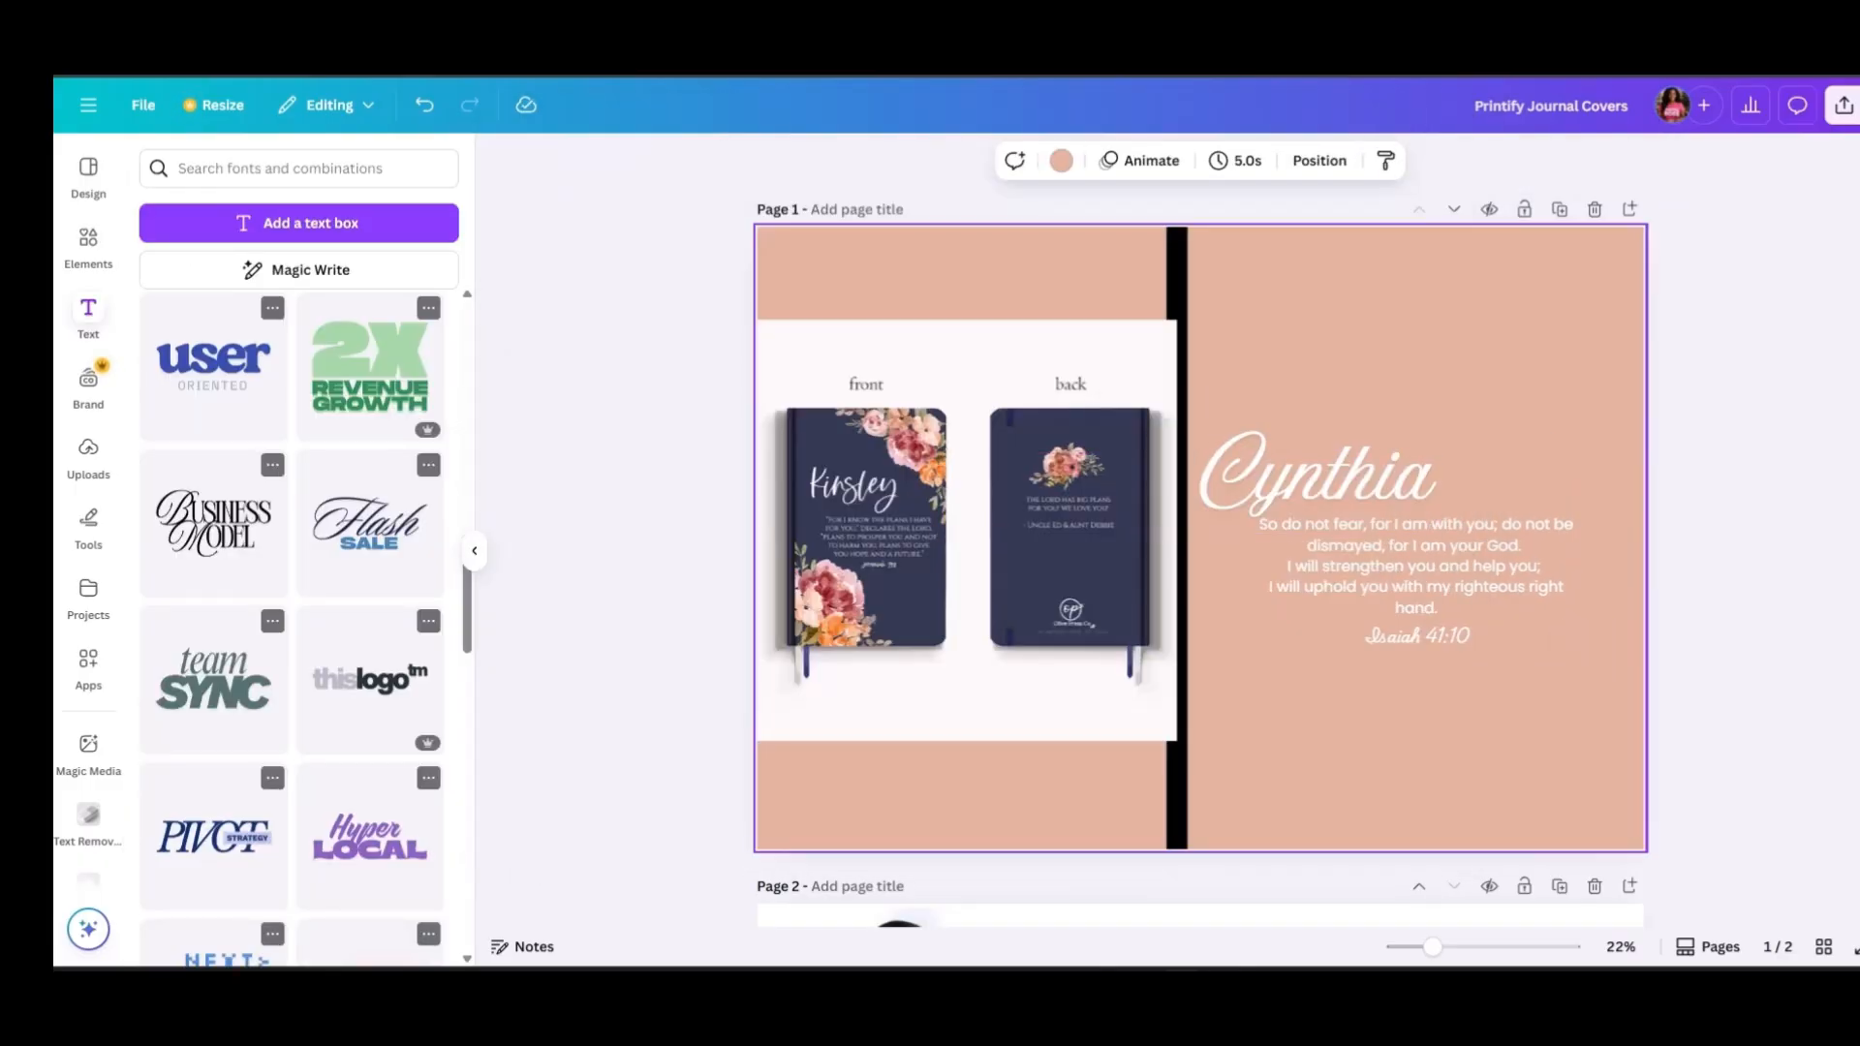
Move the script name up the front cover, enlarge the scripture to size 57.5 and position it below the name
left_click_drag(1414, 567, 1421, 582)
left_click(1433, 756)
left_click_drag(1318, 477, 1331, 380)
left_click_drag(1420, 582, 1398, 499)
left_click_drag(1565, 577, 1607, 598)
left_click_drag(1421, 513, 1411, 509)
left_click(1434, 756)
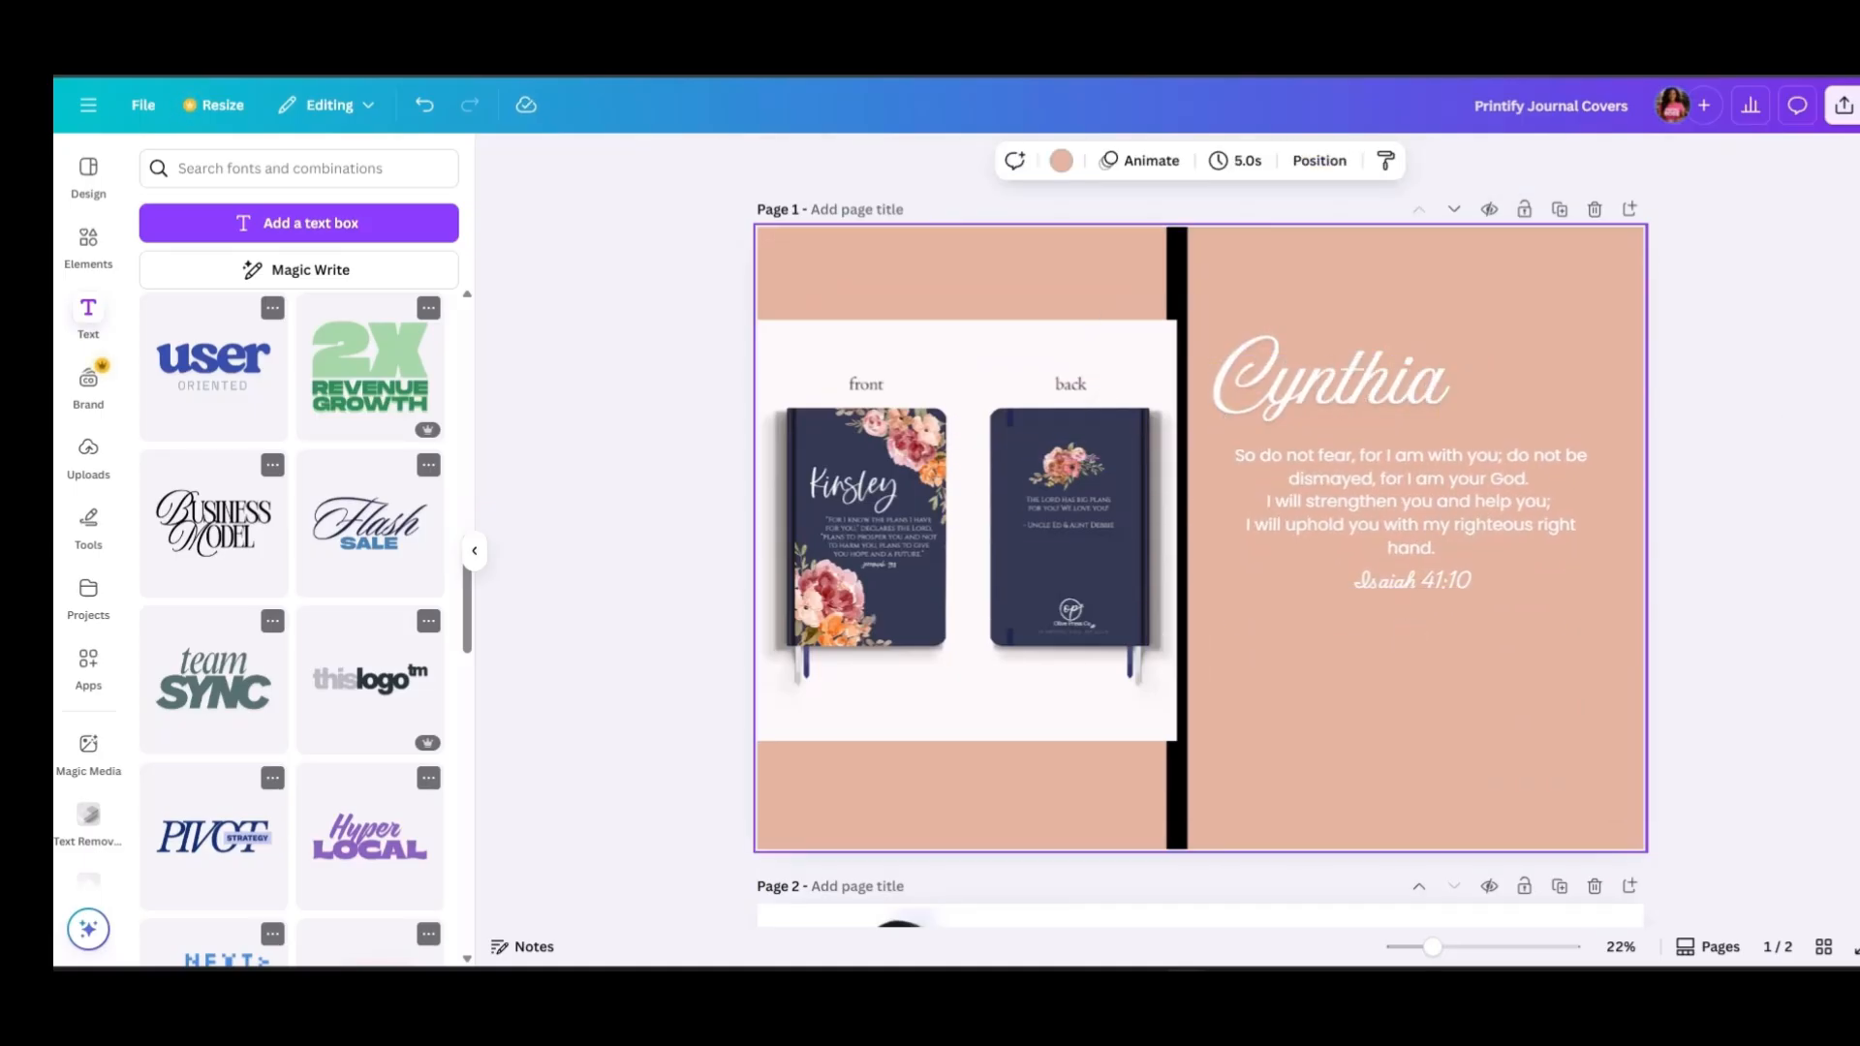
Duplicate the scripture block, shift the navy journal photo out of the way, and place the copy on the back cover
left_click(1411, 508)
key("ctrl+d")
left_click_drag(966, 572, 1259, 776)
left_click_drag(1415, 512, 972, 506)
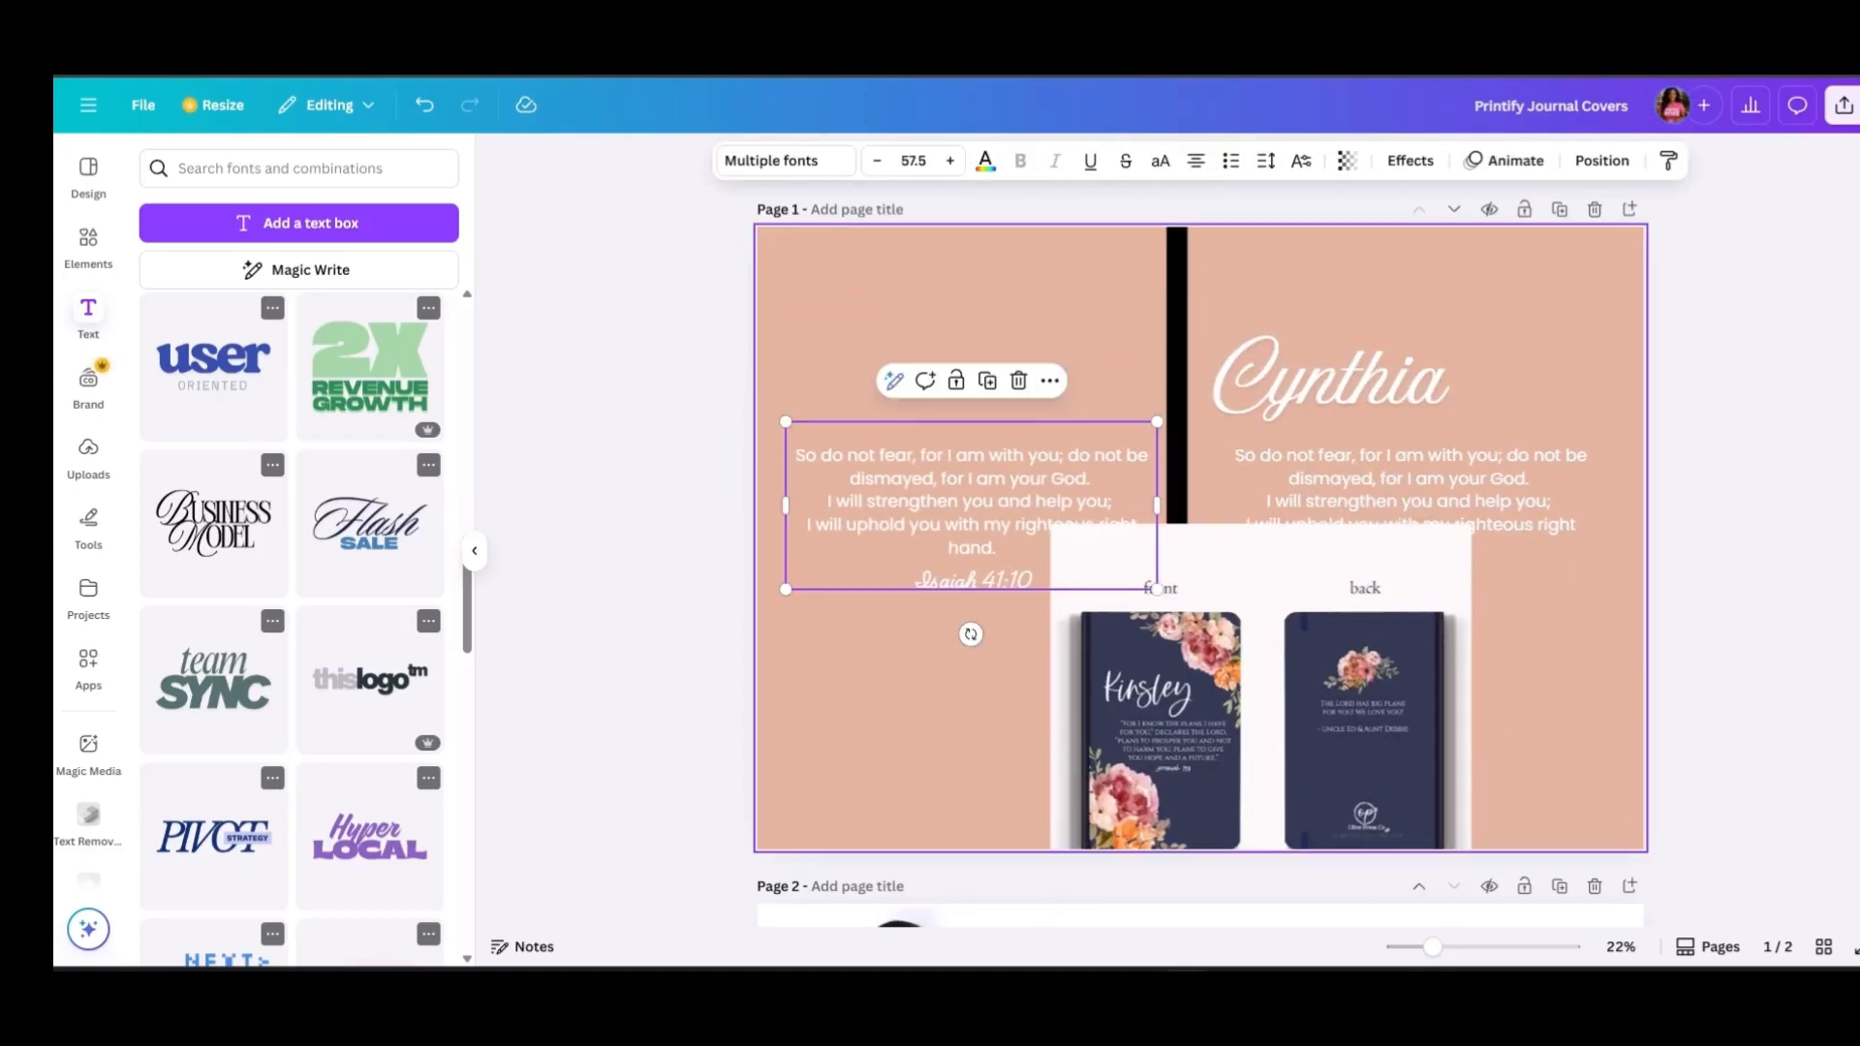
Replace the back cover text with "God got you! Today, Tomorrow & Forever and Ever" and the sign-off "~ Love Dad & Mom"
double_click(972, 505)
type("God got")
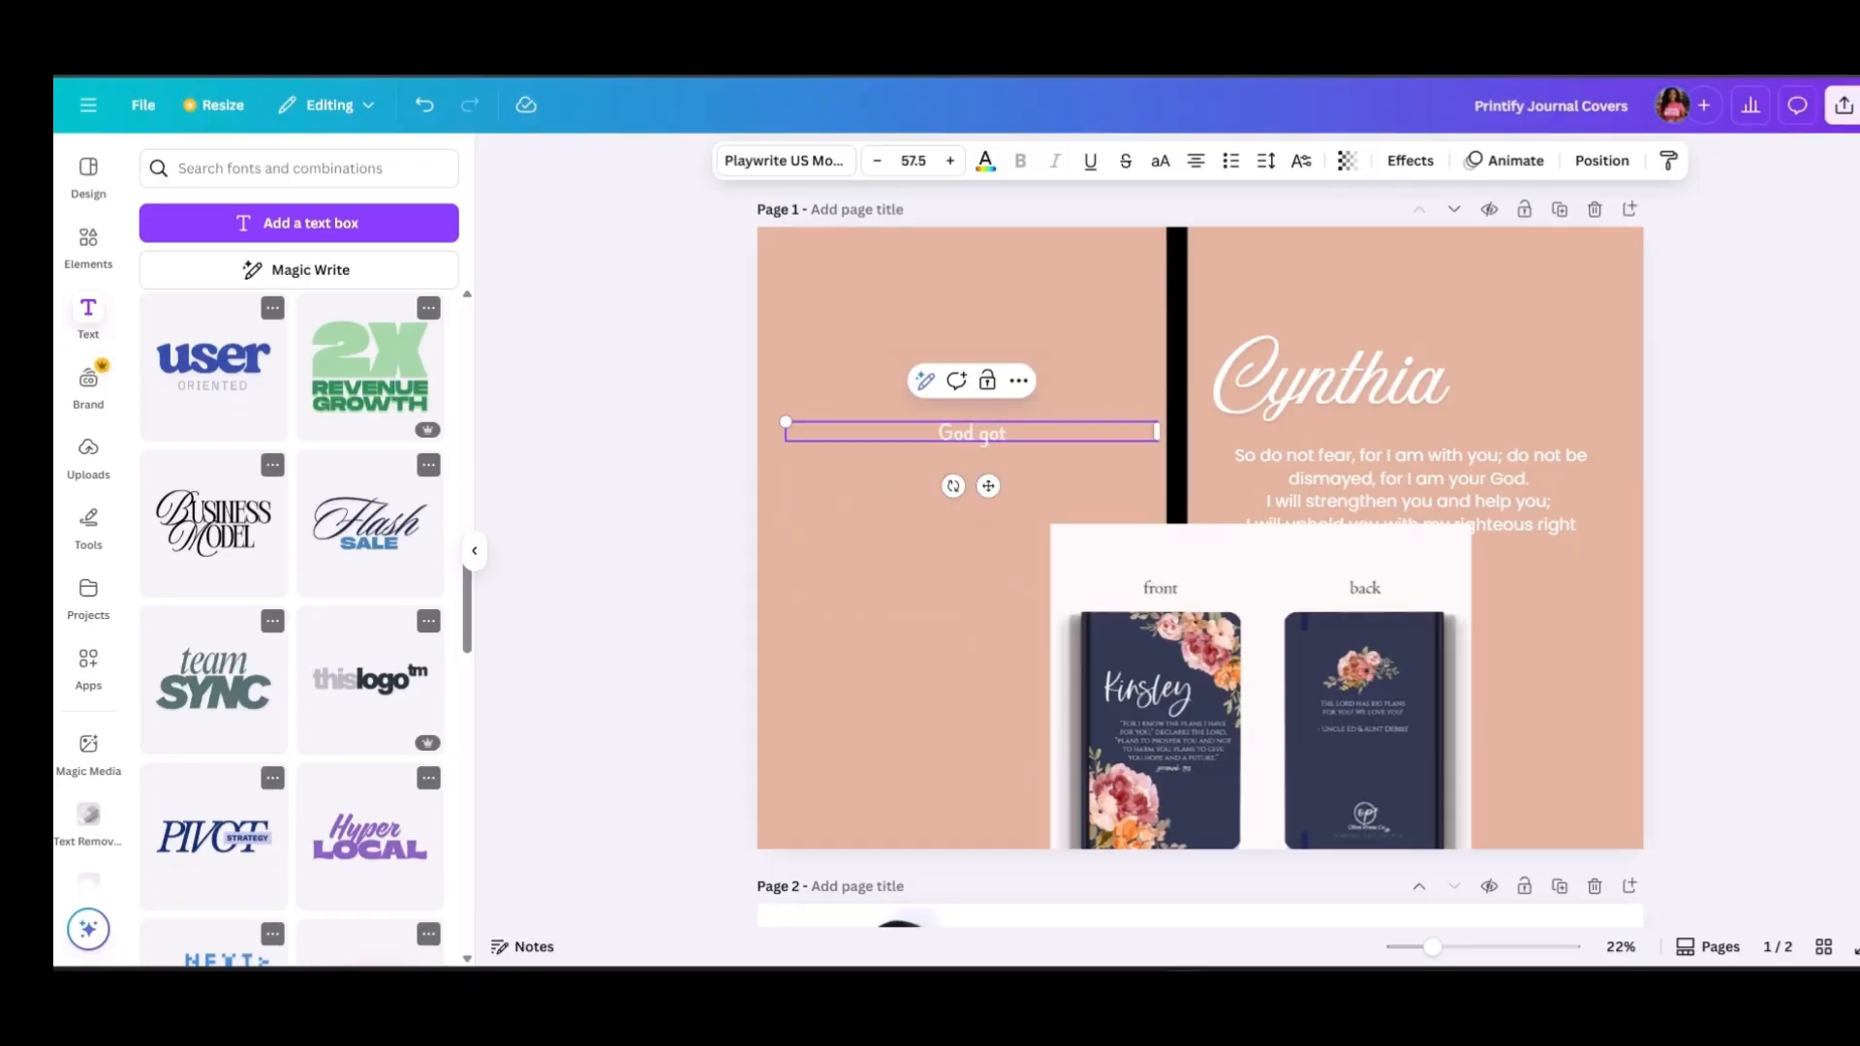
type(" you! Today, Tomorrow &")
key("Return")
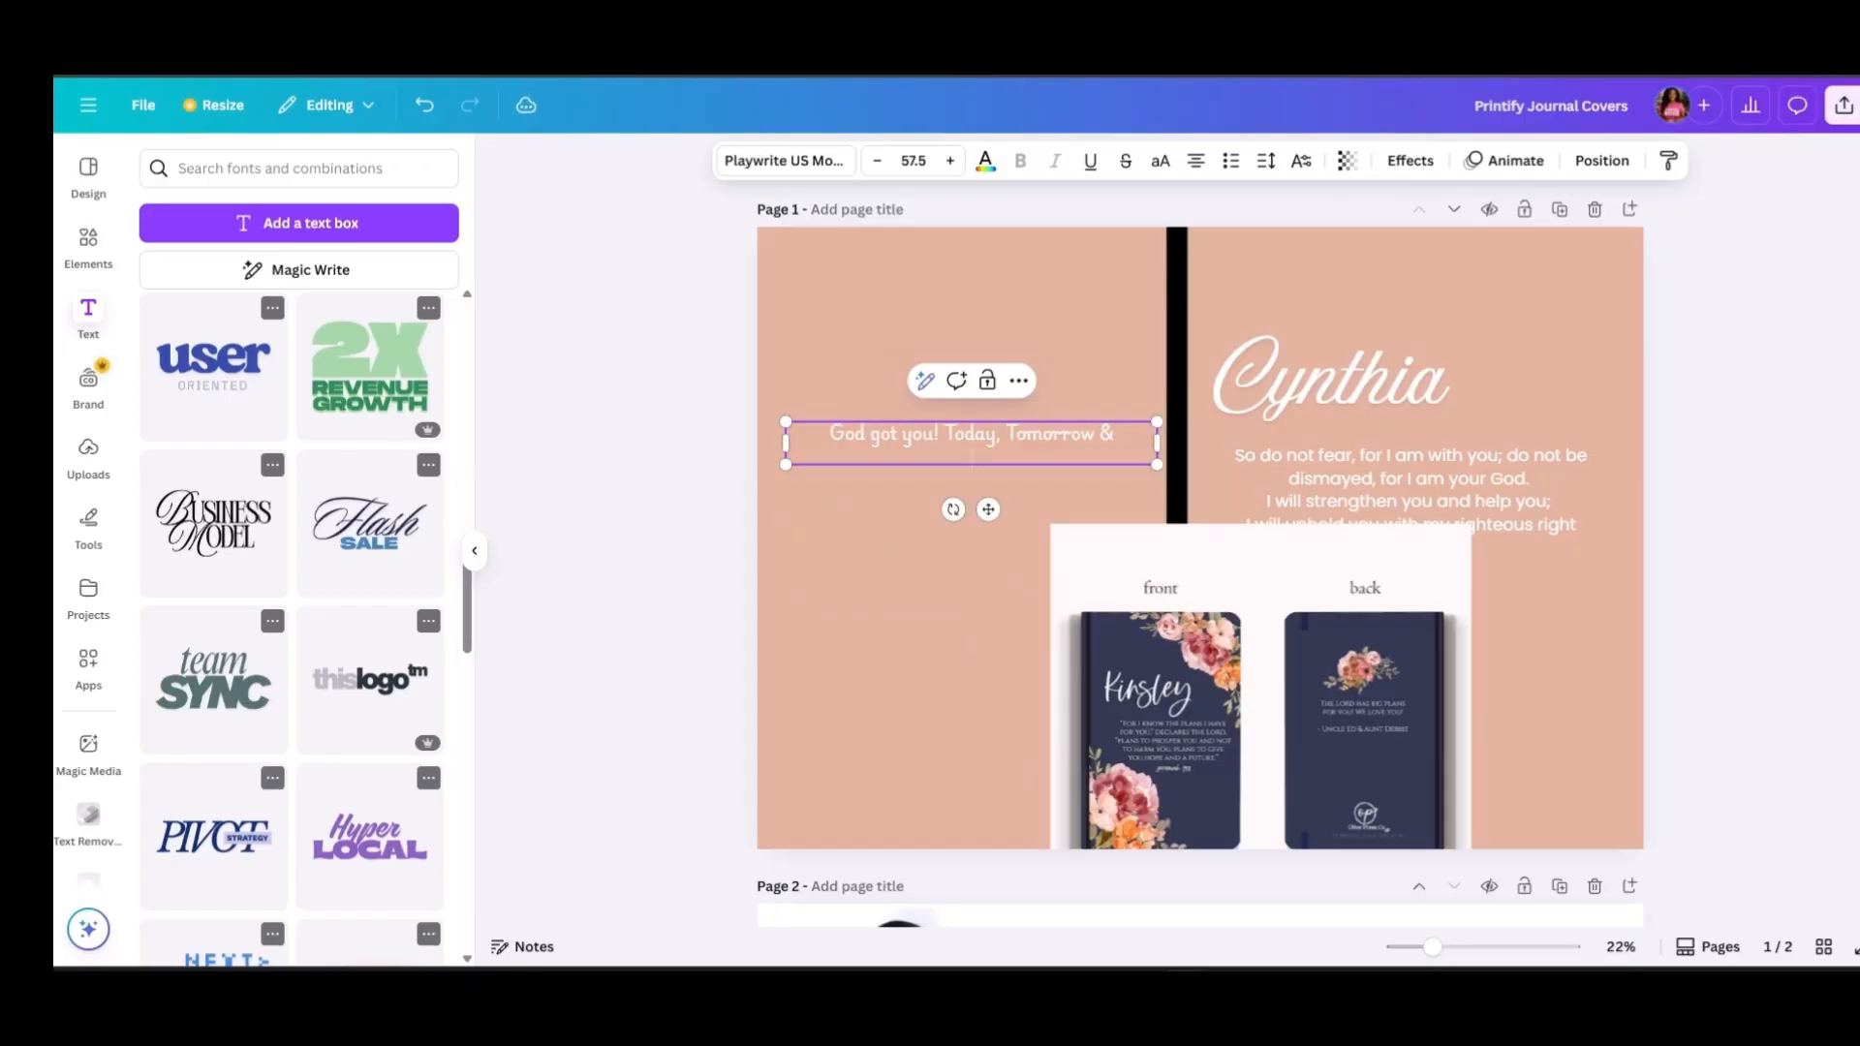
type("Forever and Ever")
key("Return")
key("Return")
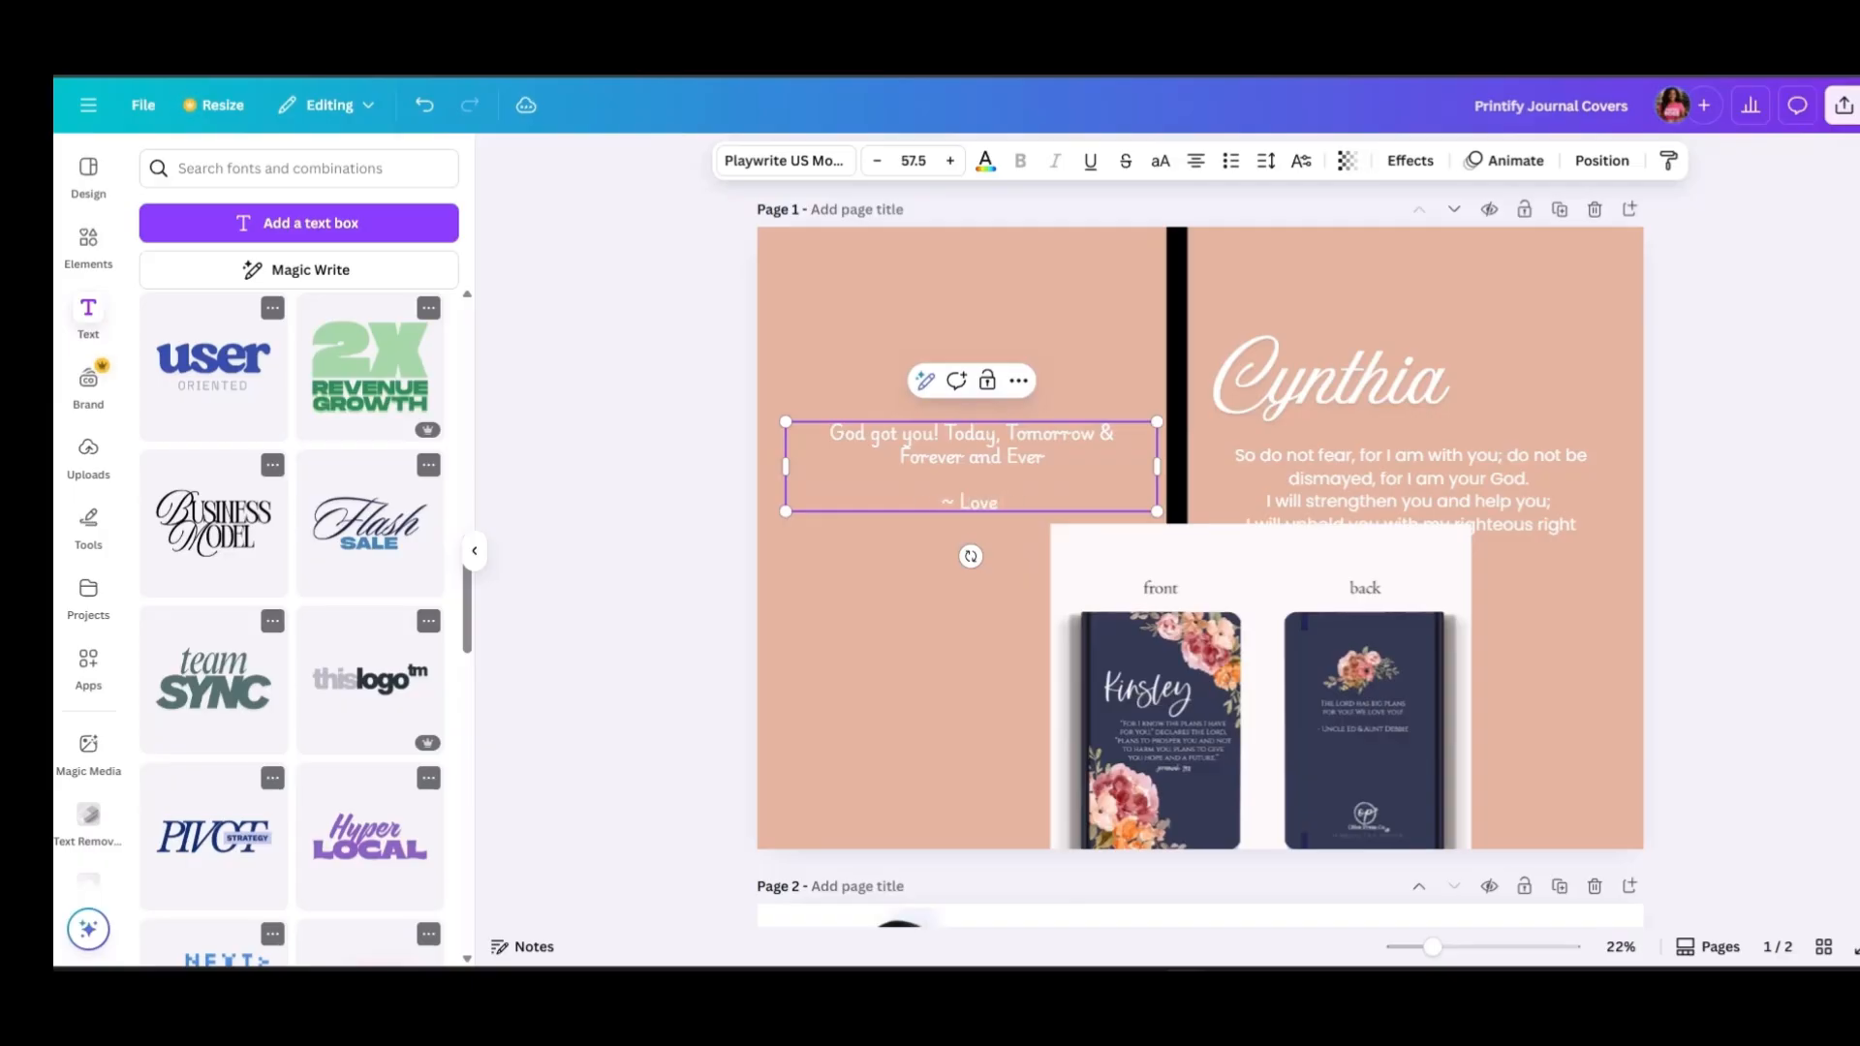
Center the message on the back cover and shrink the navy journal photo to the lower part of the front cover
left_click_drag(971, 466, 956, 524)
left_click_drag(1260, 693, 1244, 557)
left_click_drag(1455, 389, 1619, 225)
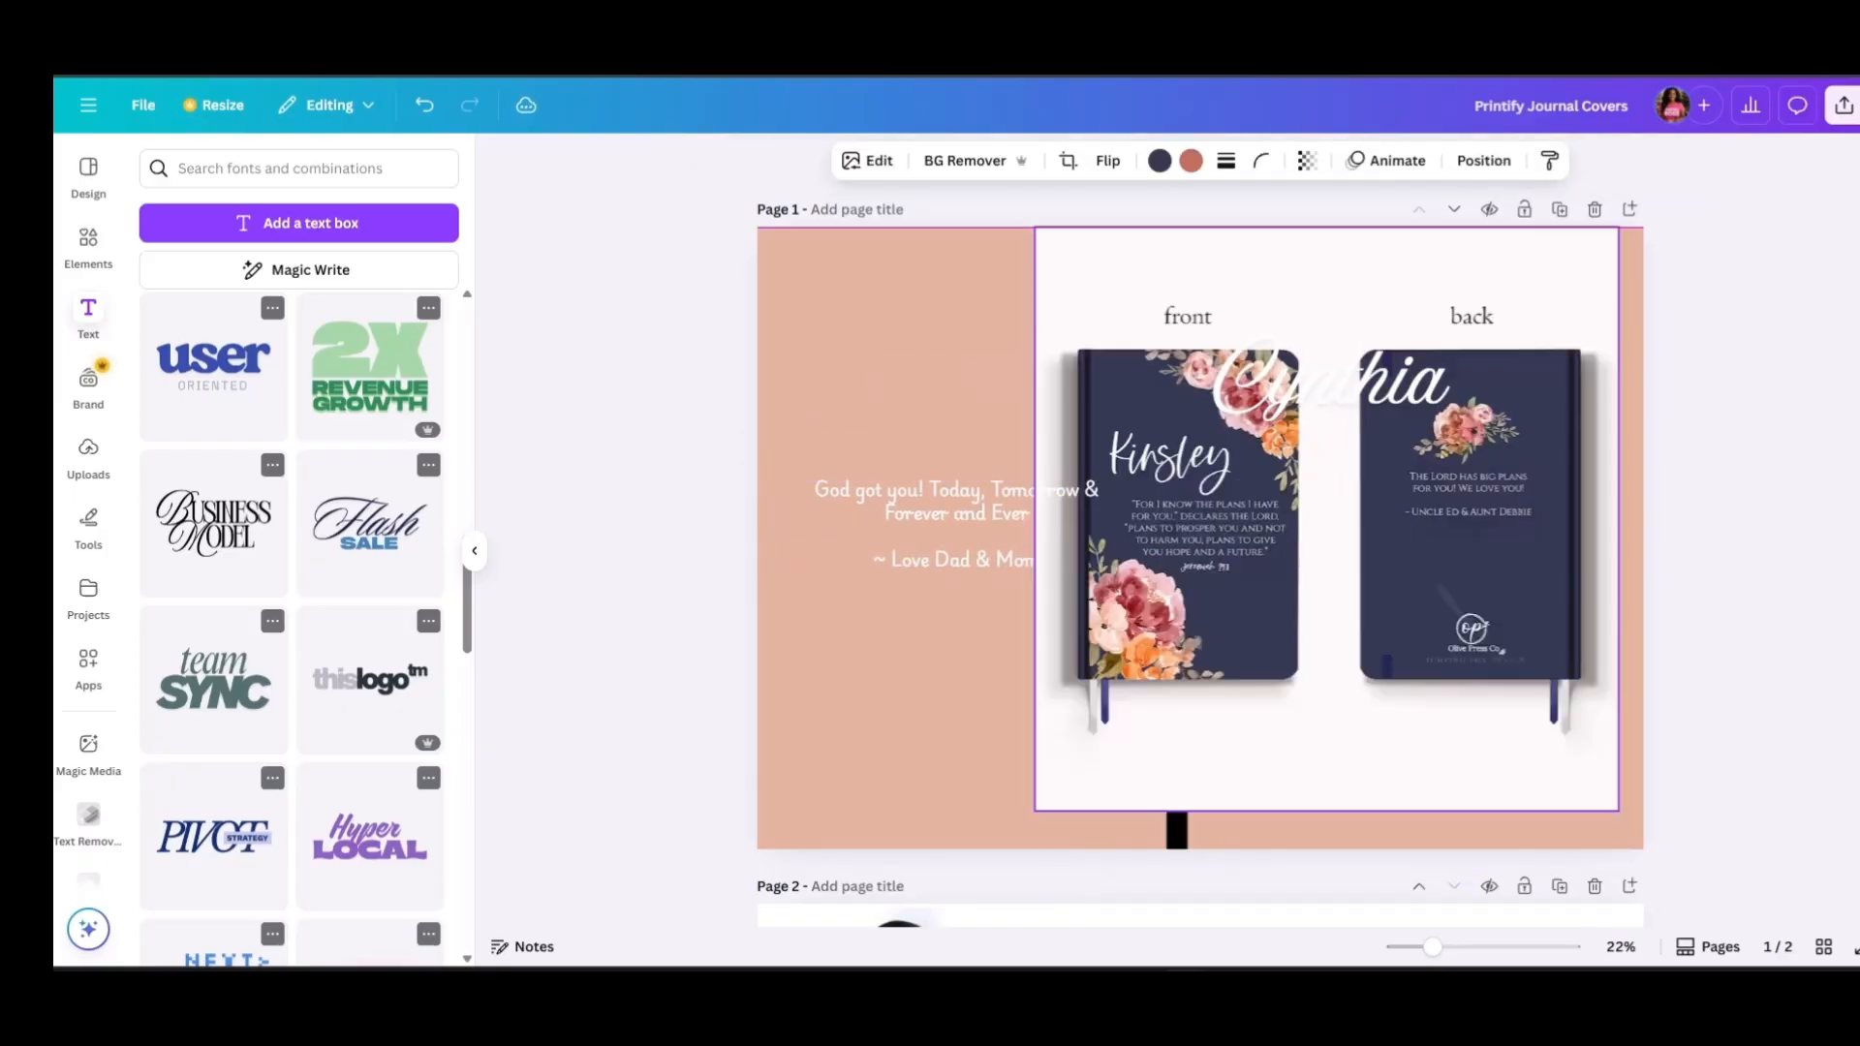
left_click_drag(1326, 517, 1281, 569)
left_click_drag(989, 277, 1308, 595)
left_click_drag(956, 524, 980, 516)
left_click(959, 678)
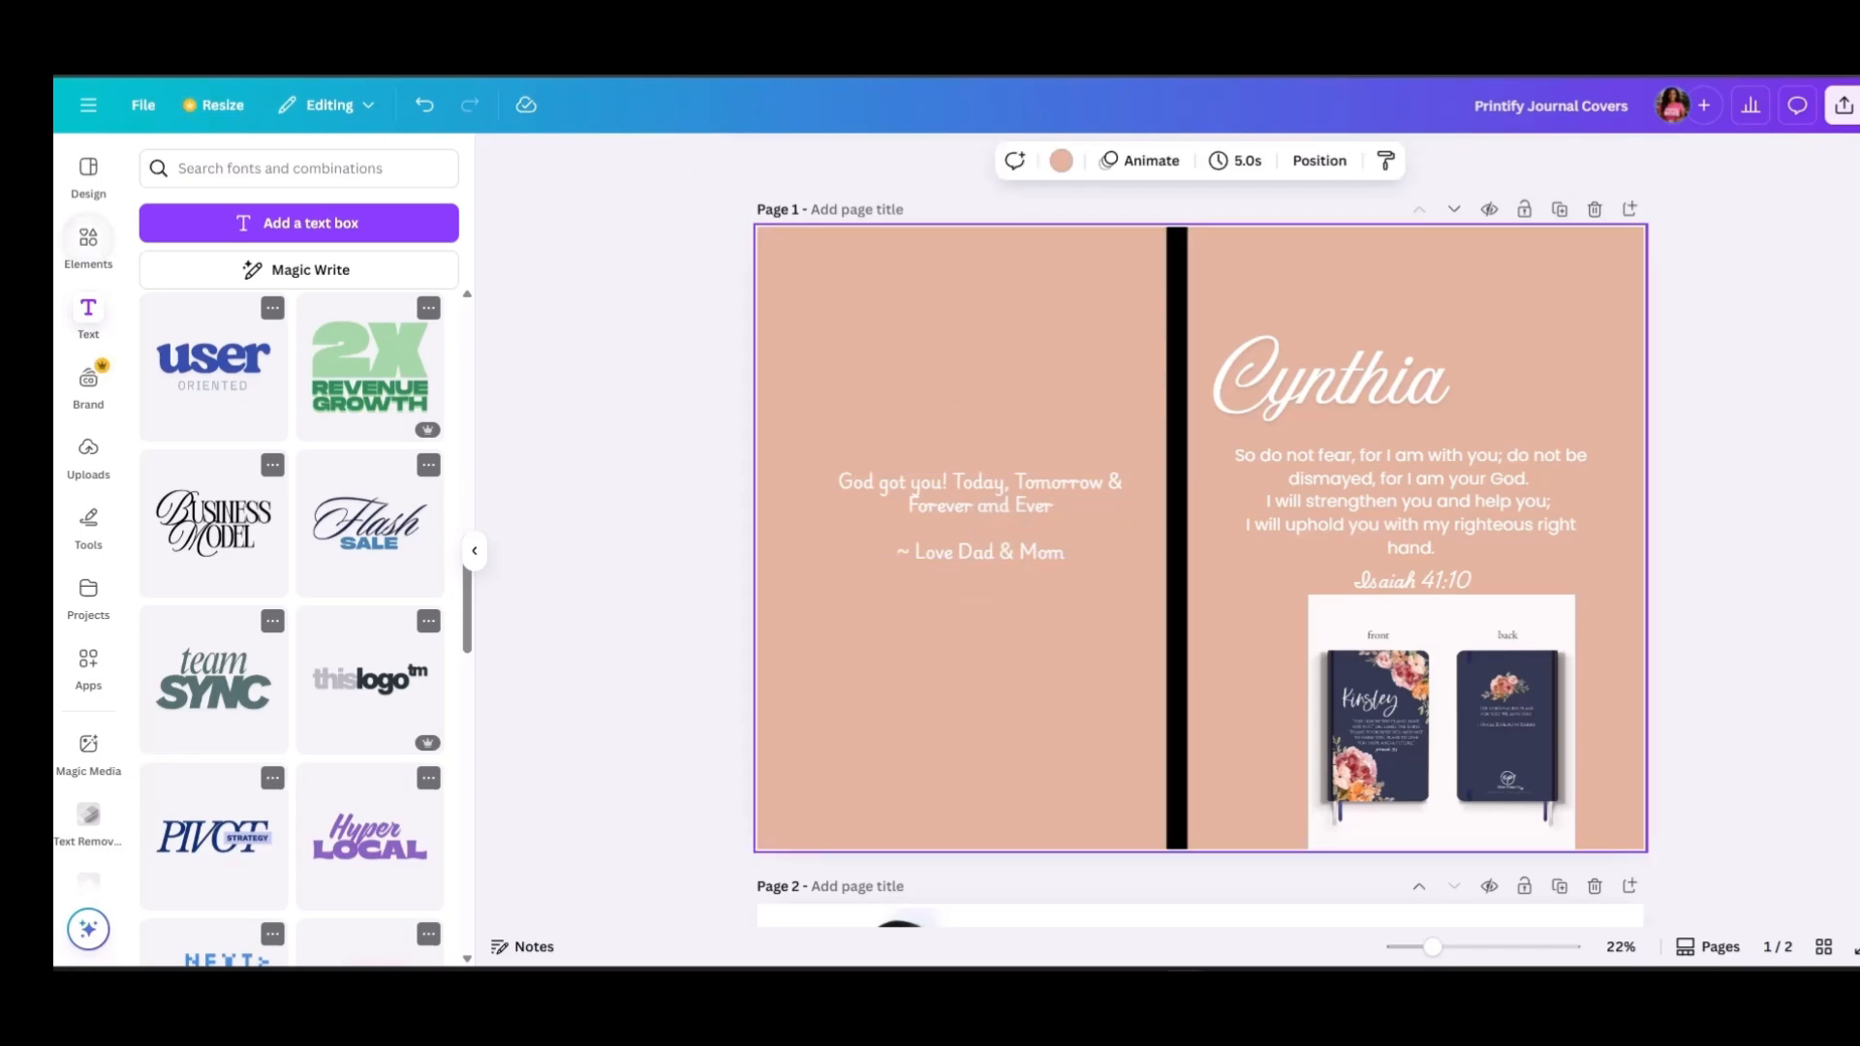
Search the elements for "logo"
left_click(89, 247)
left_click(299, 168)
type("lod")
key("BackSpace")
type("go")
key("Return")
Search the design templates for "logo", narrow it to "Brand logo" and browse the templates
left_click(88, 177)
left_click(291, 168)
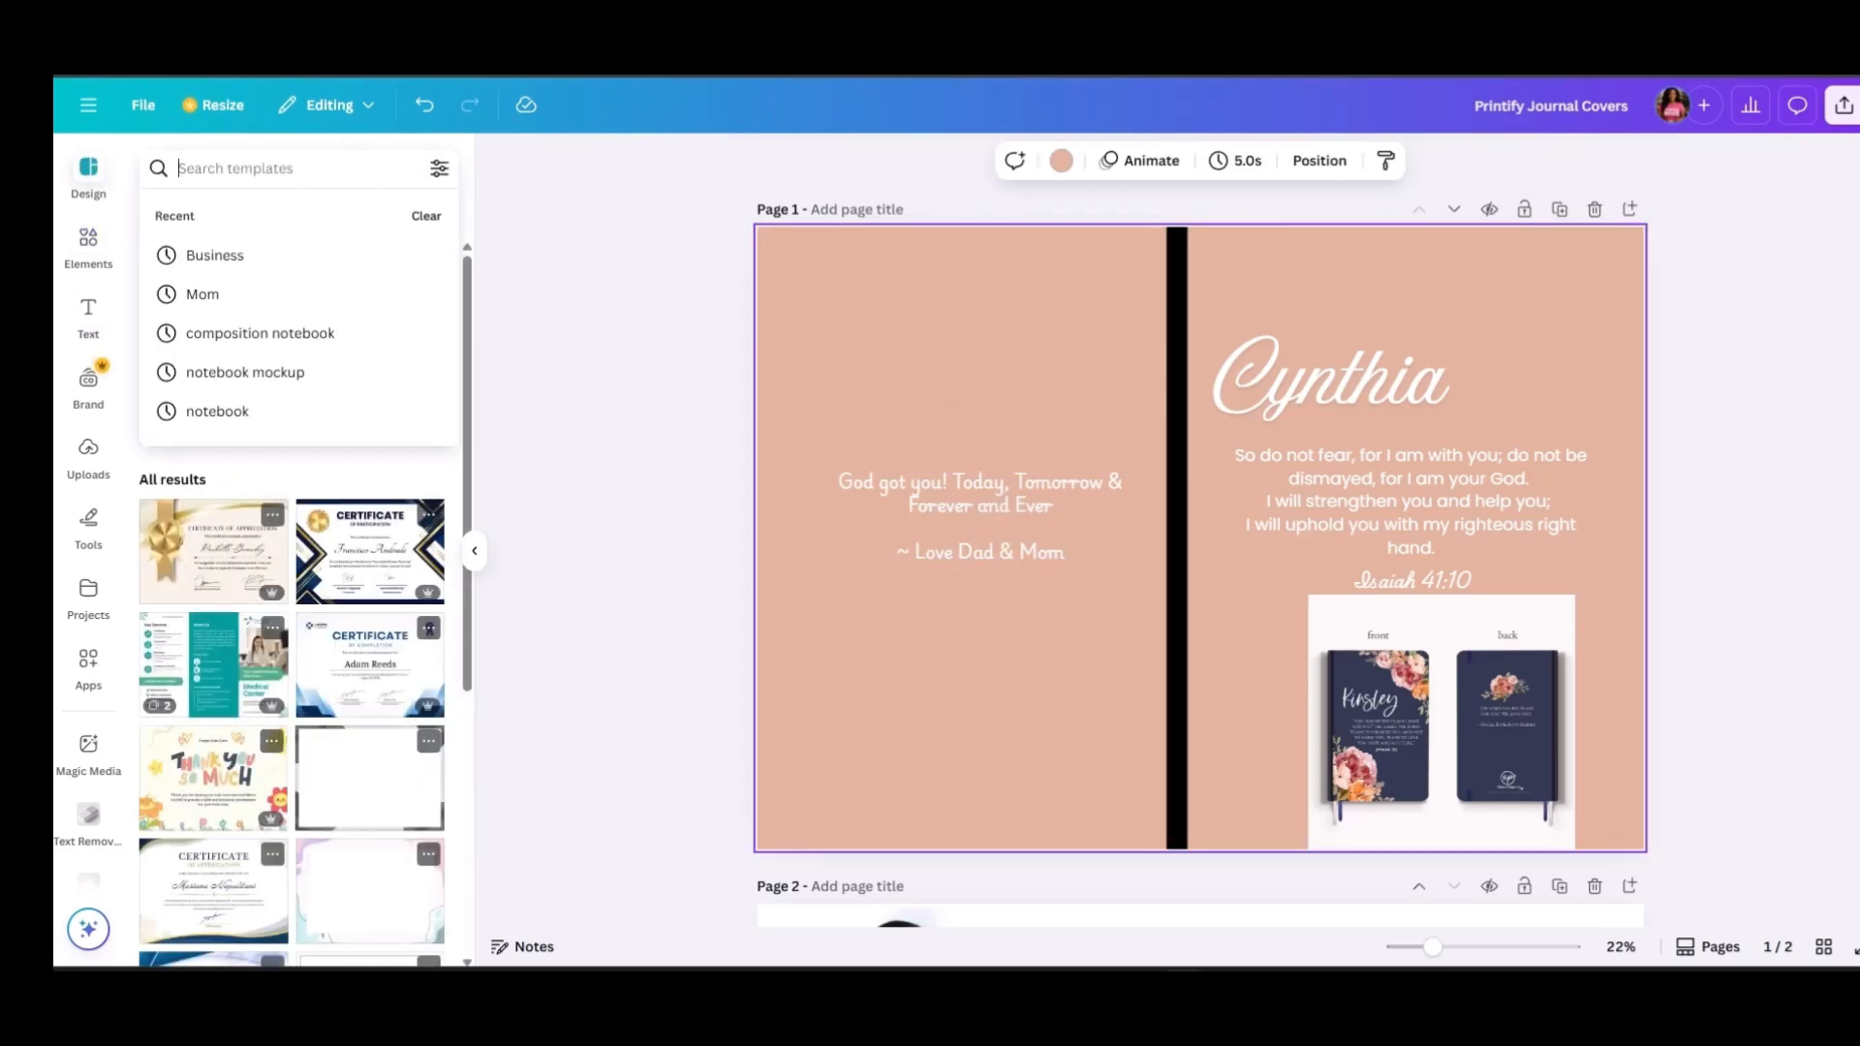
type("logo")
key("Return")
left_click(297, 271)
left_click(312, 564)
scroll(293, 581, "down", 10)
scroll(293, 582, "up", 10)
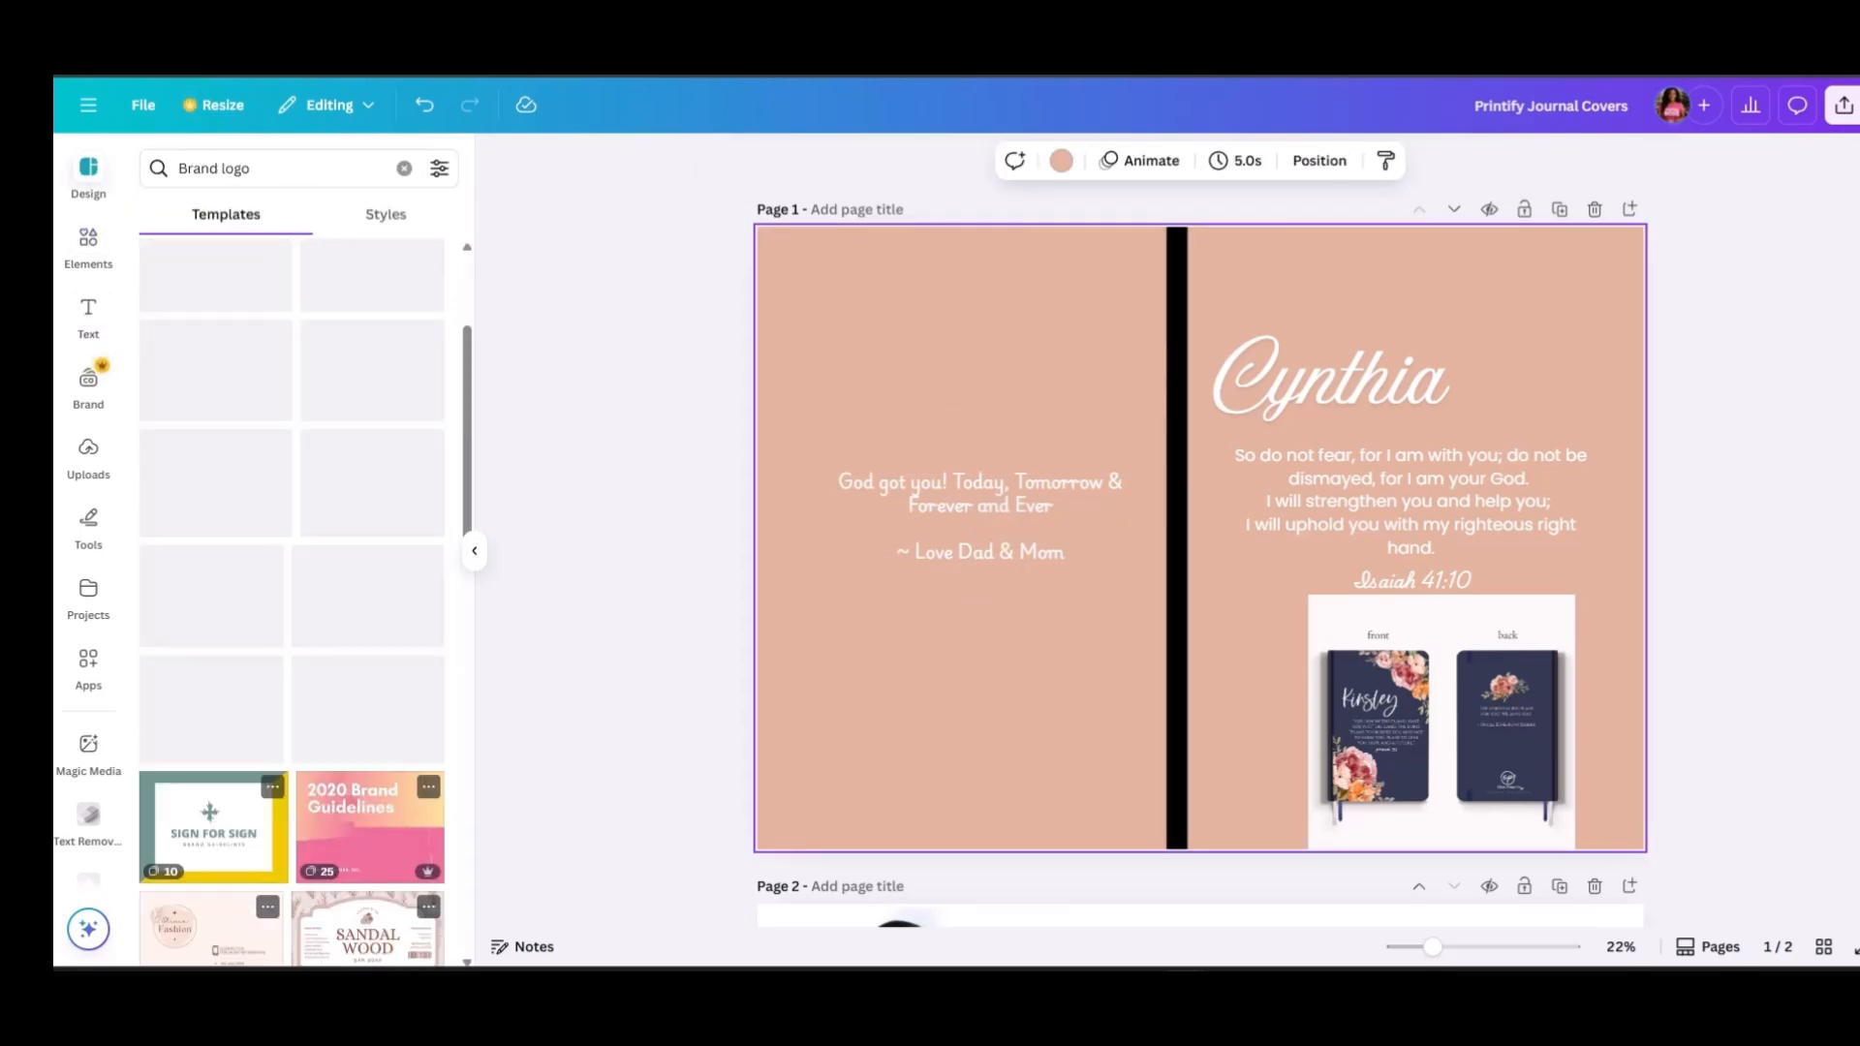
Find the circular MW monogram among the business logo graphics and place a small copy low on the back cover
left_click(197, 271)
left_click(197, 564)
left_click(283, 501)
scroll(293, 581, "down", 15)
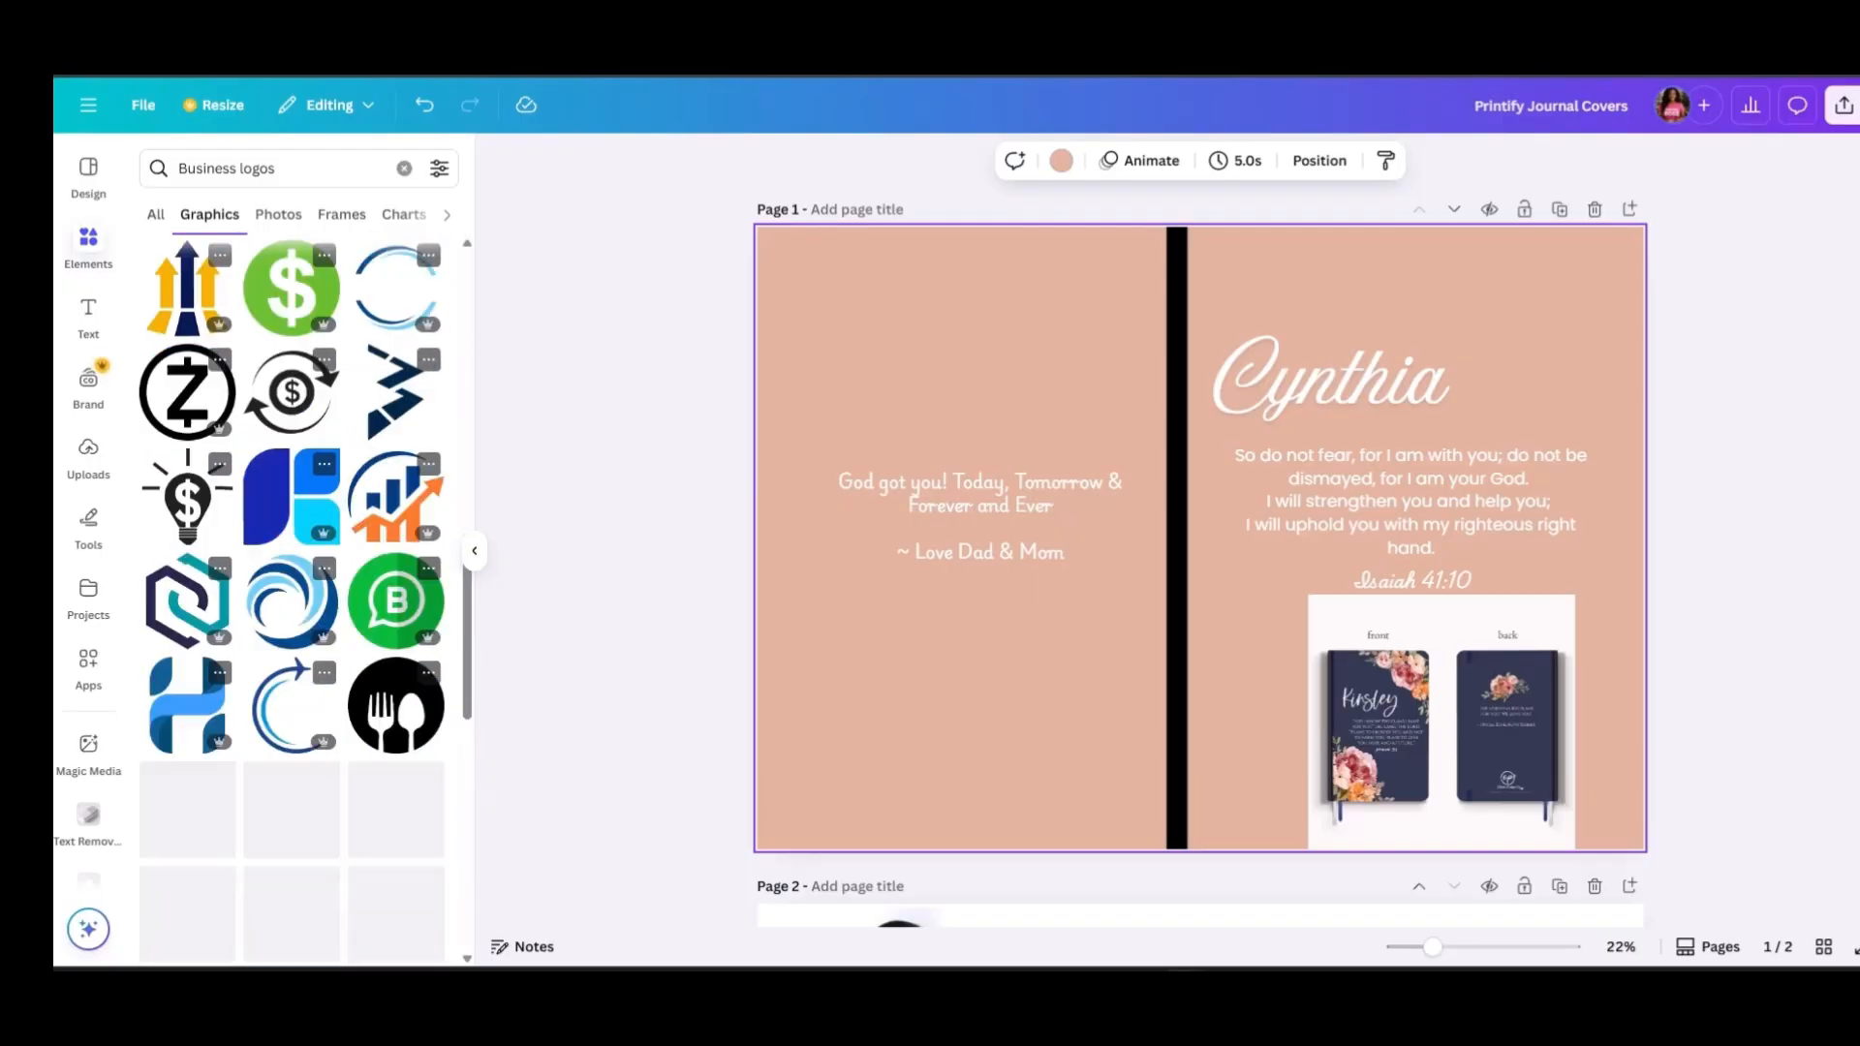
left_click(205, 805)
scroll(293, 581, "down", 10)
left_click(187, 623)
left_click_drag(1332, 407, 971, 748)
Recolor the MW monogram white and shift the back cover message slightly lower above it
left_click(1105, 161)
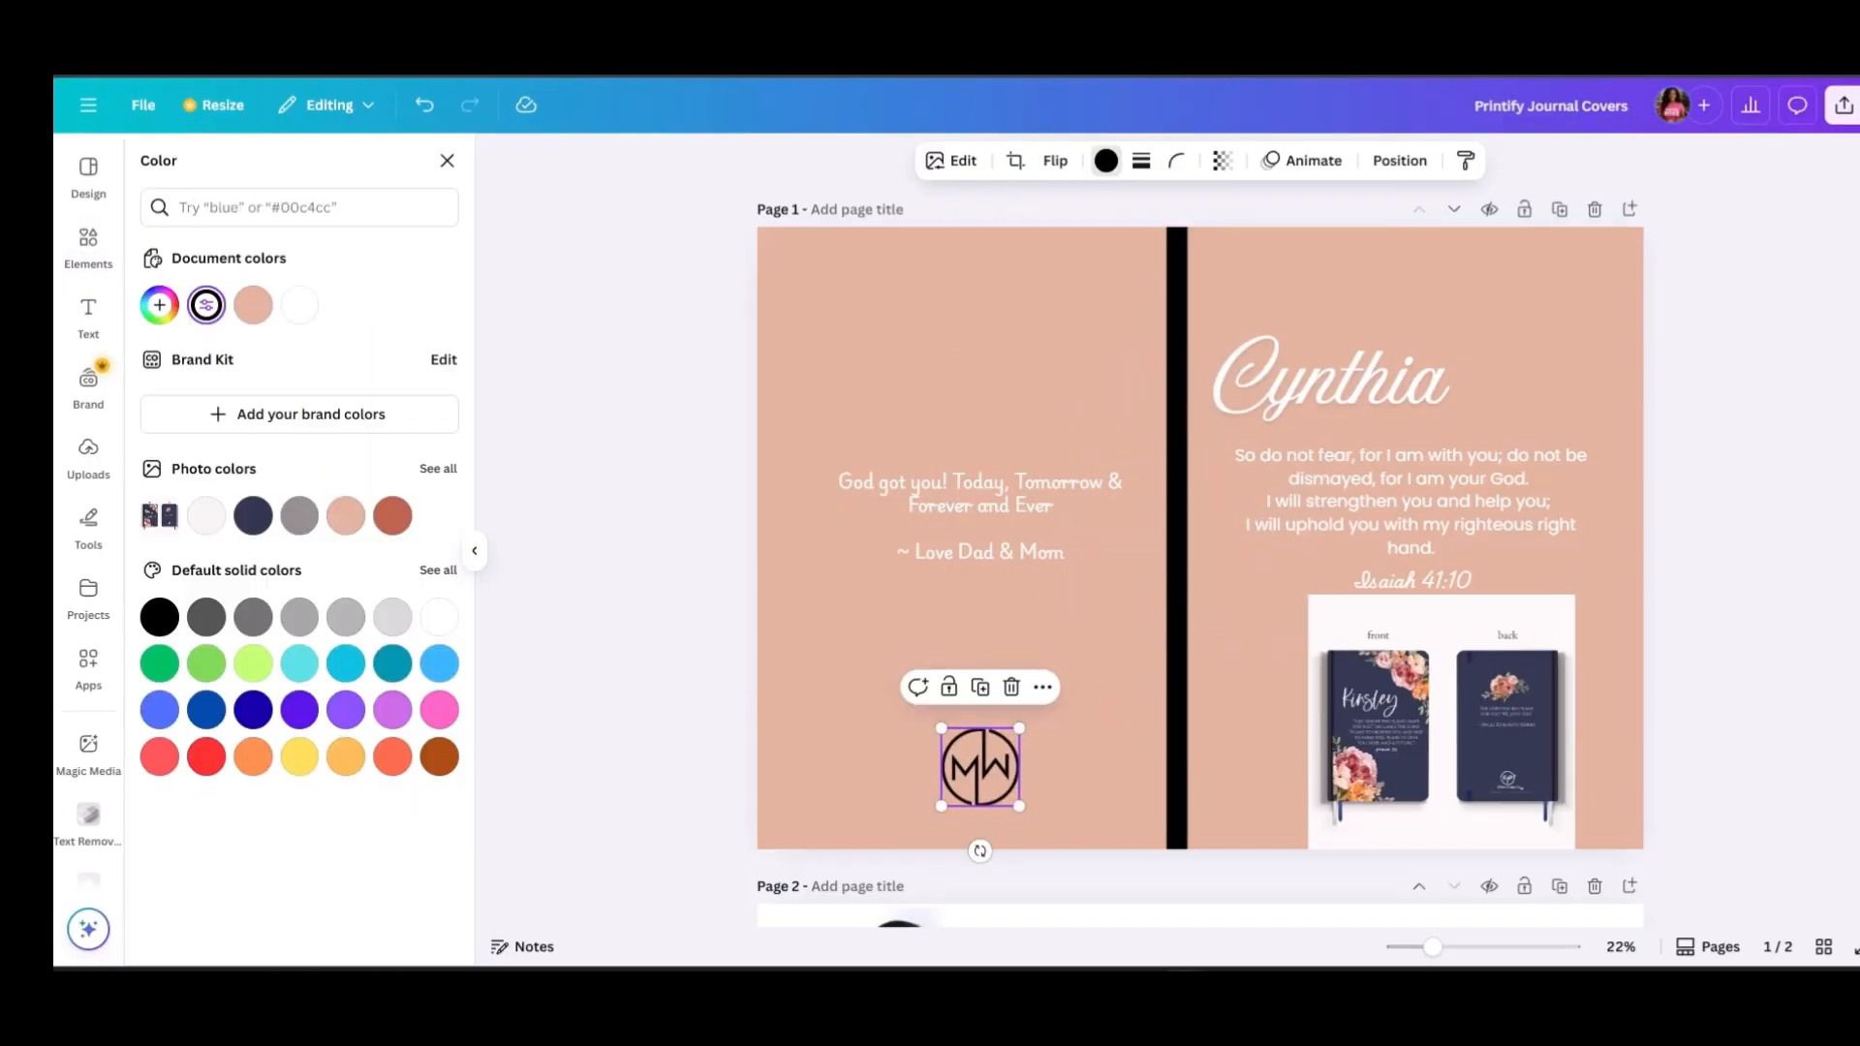
left_click(291, 304)
left_click(1075, 659)
left_click(981, 506)
left_click_drag(980, 505, 957, 535)
left_click_drag(1143, 498, 1157, 494)
left_click(969, 659)
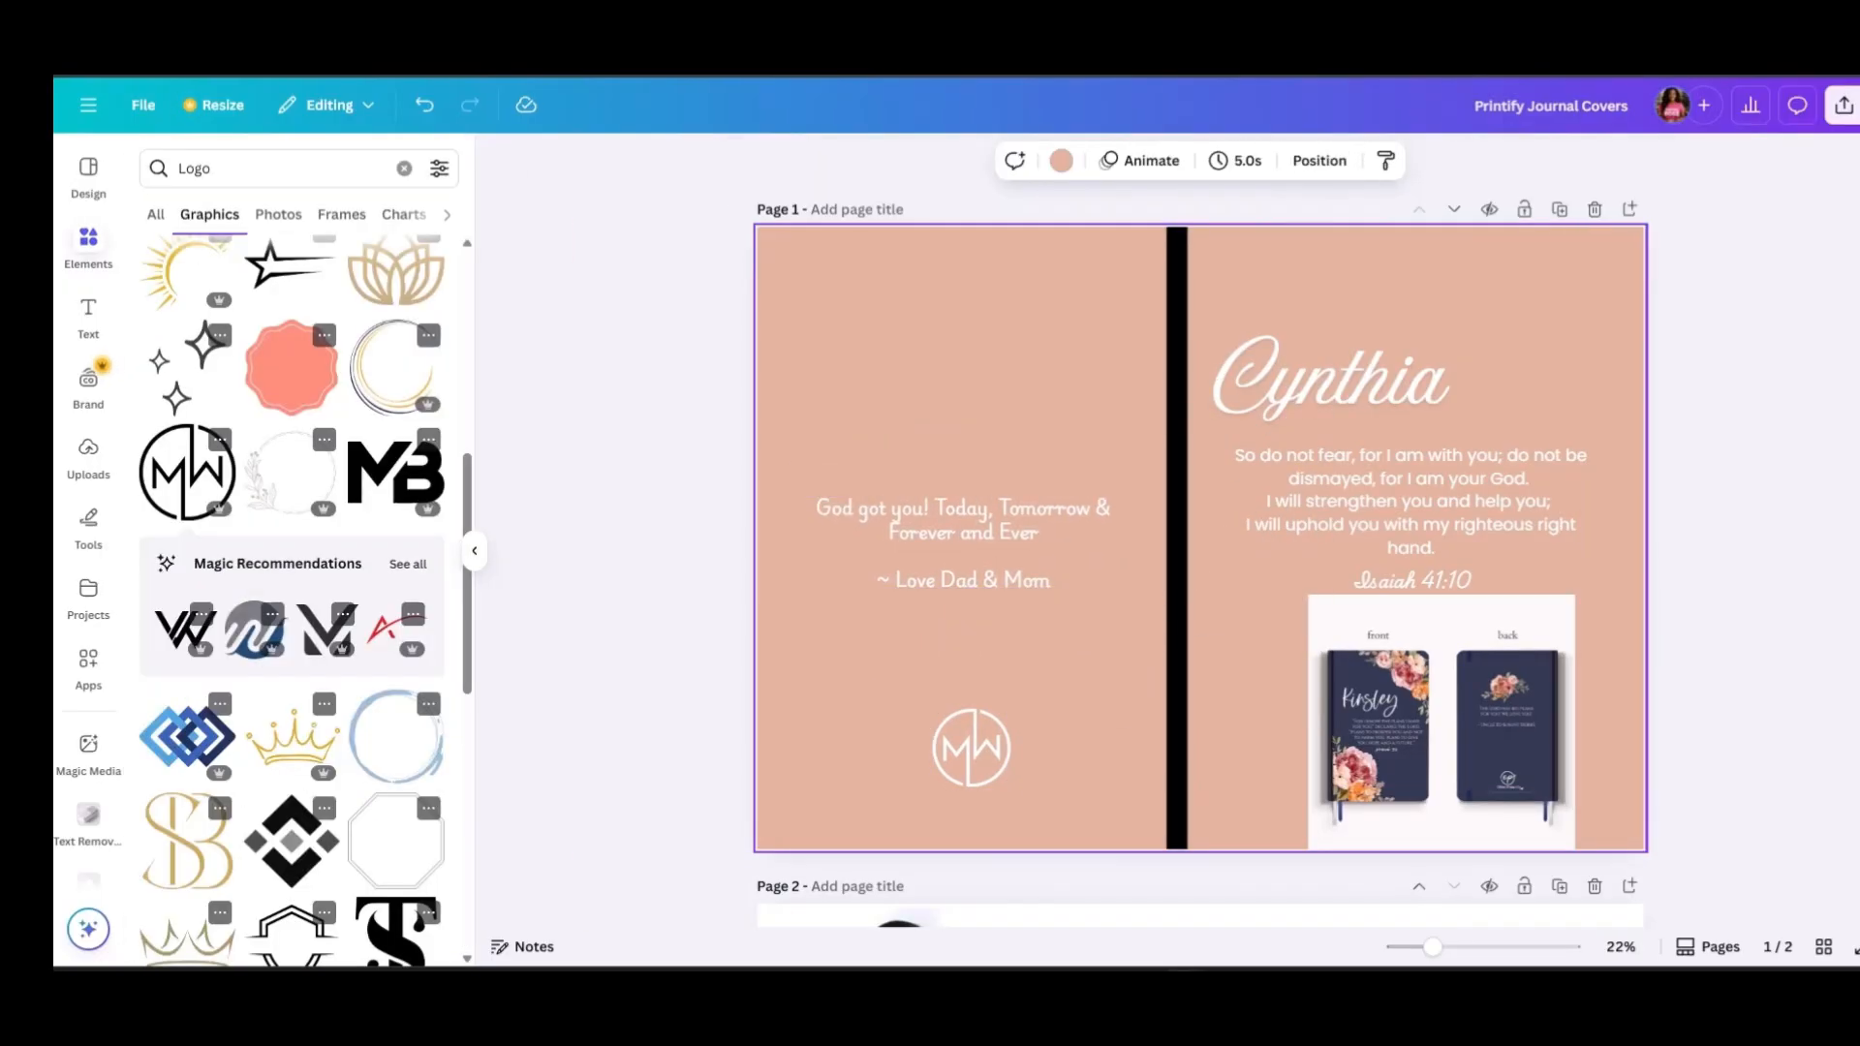
Search the graphics for "floral" and add a rose border illustration with eucalyptus leaves
left_click(399, 168)
type("floral")
key("Return")
scroll(291, 581, "down", 10)
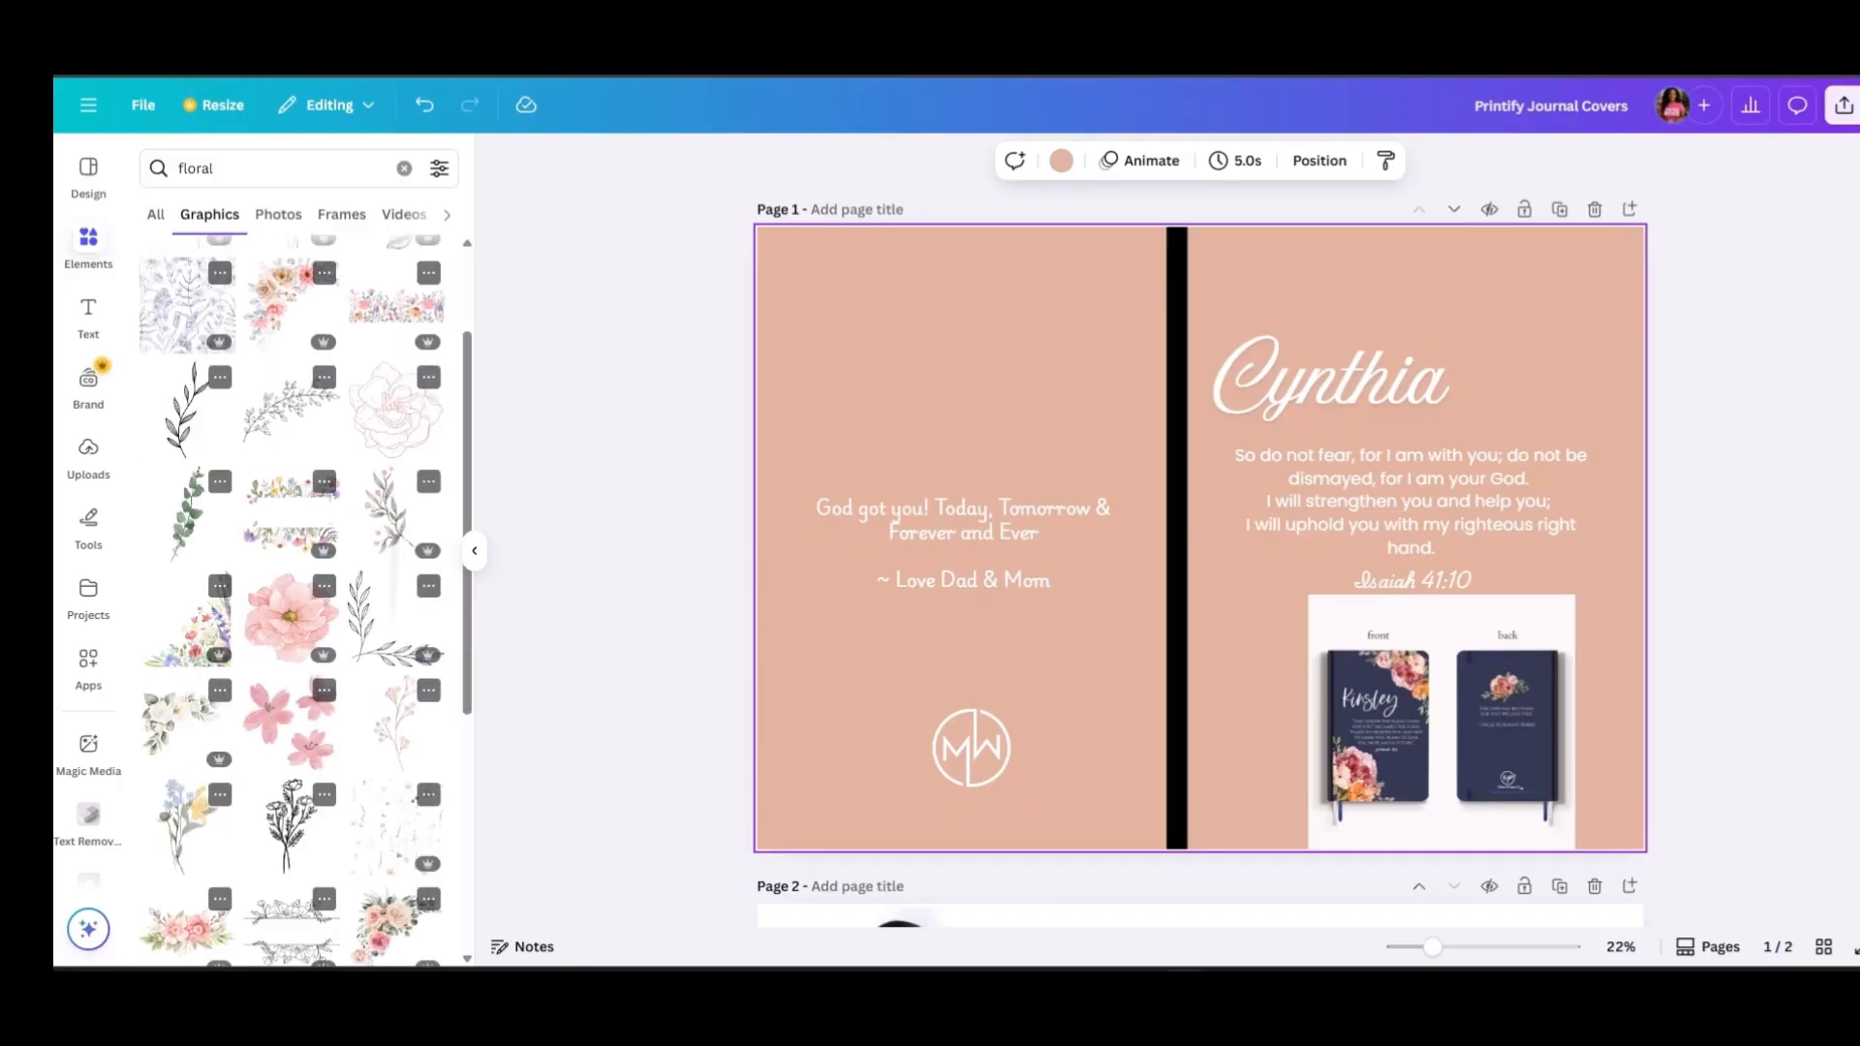
left_click(395, 391)
Shrink and rotate the rose border into the front cover's upper right corner, and move the navy journal photo to the back cover
left_click_drag(1201, 828, 909, 532)
left_click_drag(1259, 455, 1530, 335)
left_click_drag(1443, 726, 987, 735)
left_click_drag(1588, 402, 1577, 395)
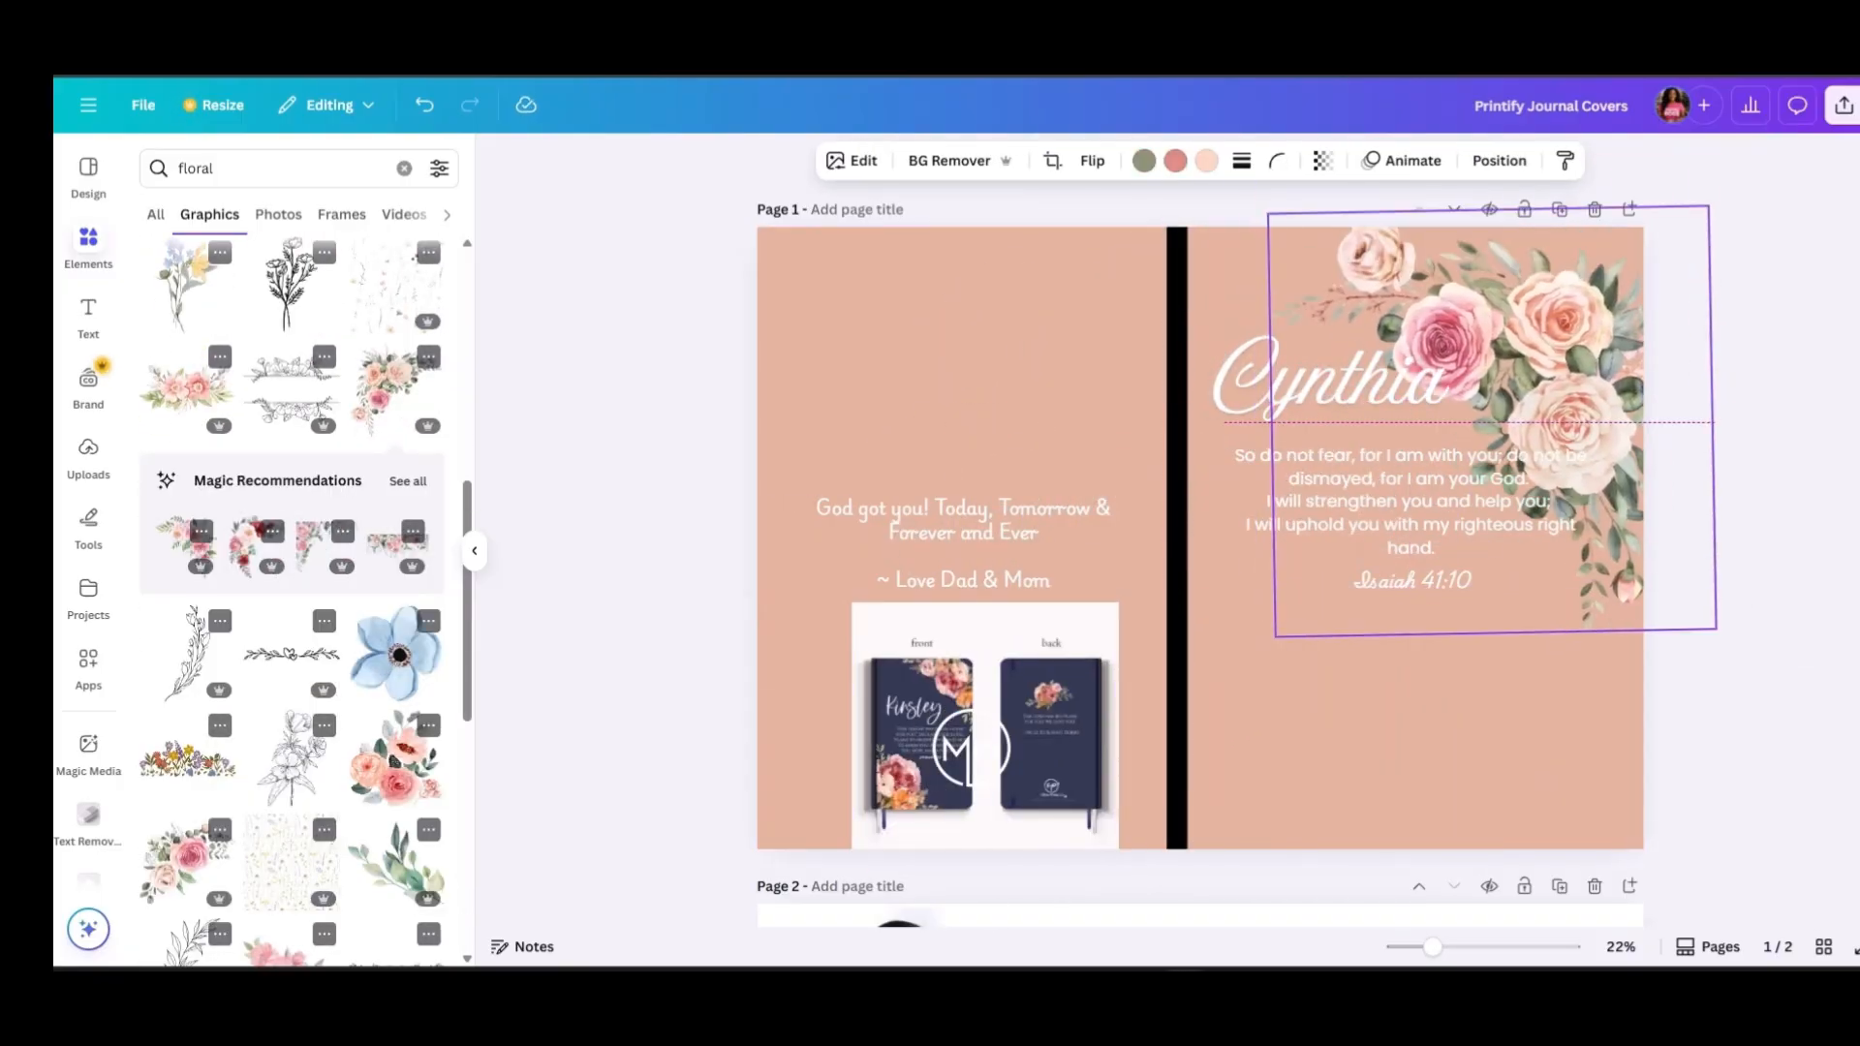
left_click_drag(1714, 627, 1711, 556)
left_click_drag(1285, 379, 1298, 392)
left_click(1744, 600)
Narrow the scripture text block and shift it left, away from the corner roses
left_click(1453, 514)
left_click_drag(1594, 507, 1545, 507)
left_click_drag(1404, 513, 1386, 526)
Browse graphics similar to the corner rose border and add a matching pink rose arrangement
left_click(1569, 387)
left_click(428, 358)
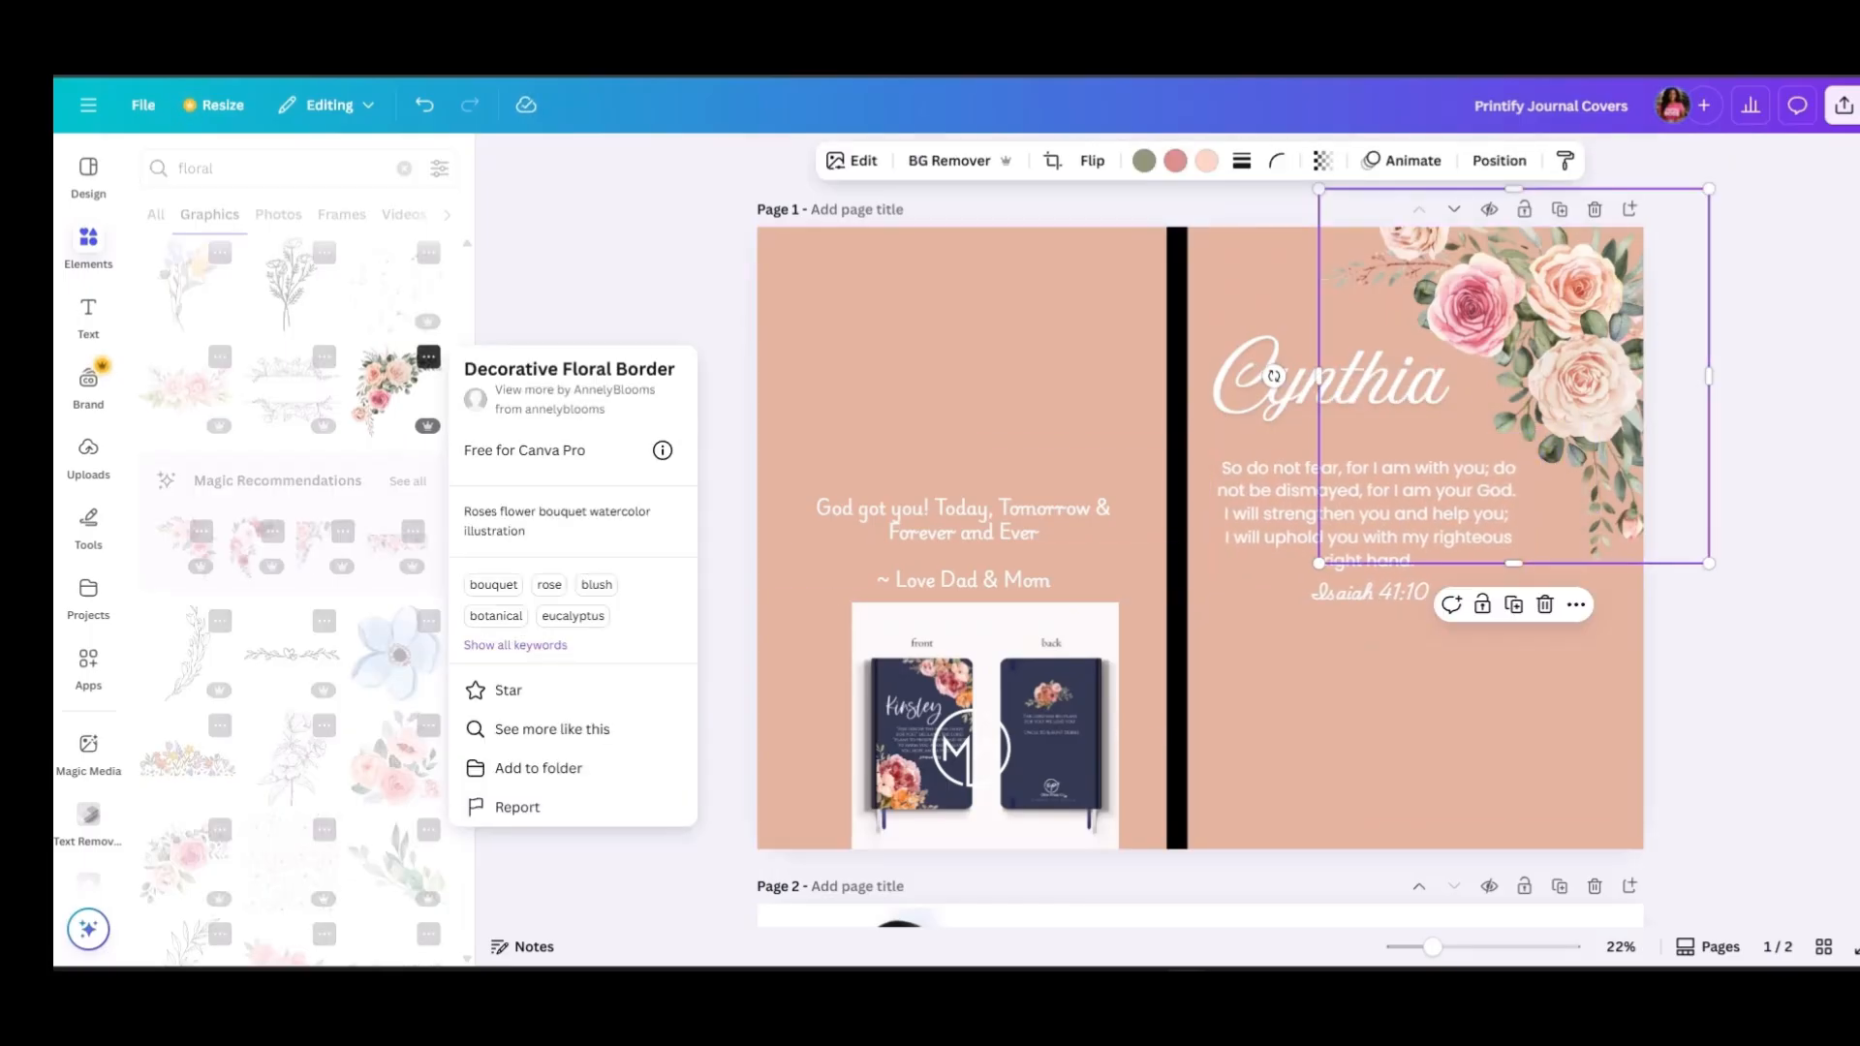
left_click(552, 728)
scroll(433, 889, "down", 2)
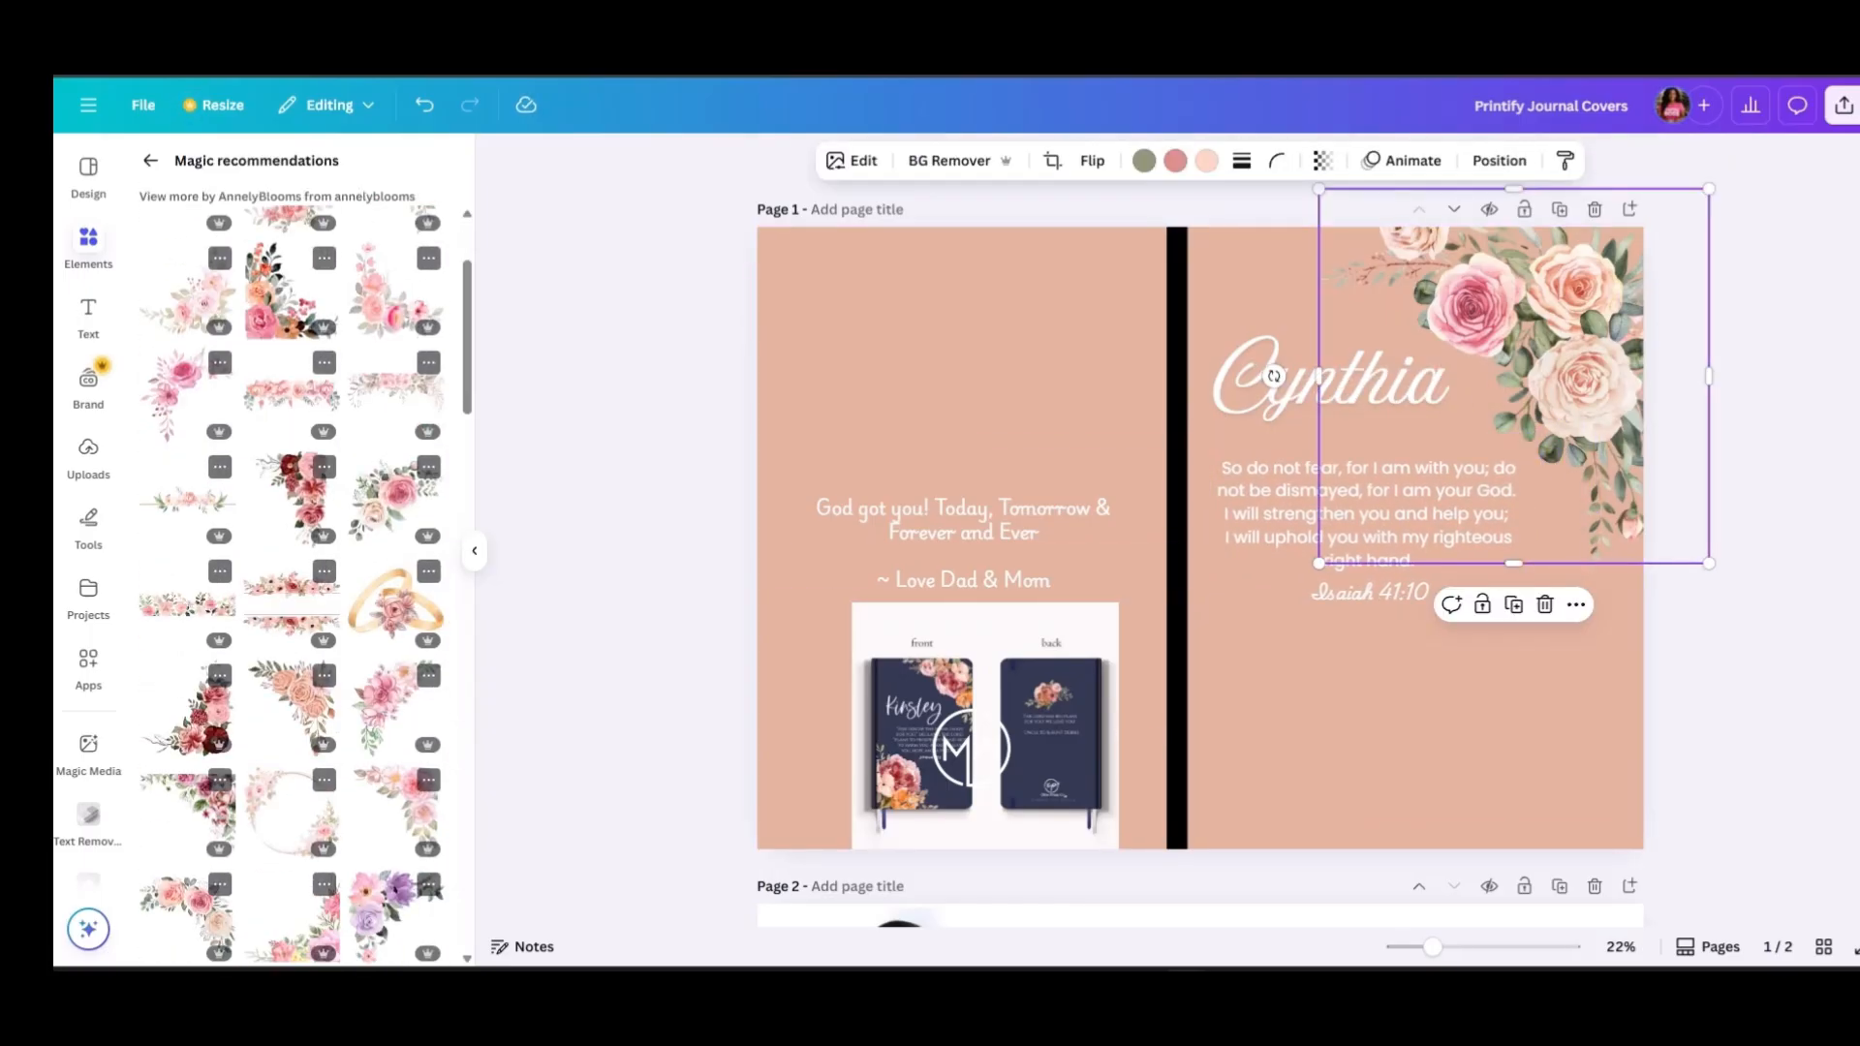
left_click(393, 501)
Shrink and rotate the rose arrangement at the front cover's lower left, and delete the black spine strip
left_click_drag(1498, 784, 1291, 609)
left_click_drag(1100, 654, 1252, 591)
left_click_drag(1100, 448, 1299, 736)
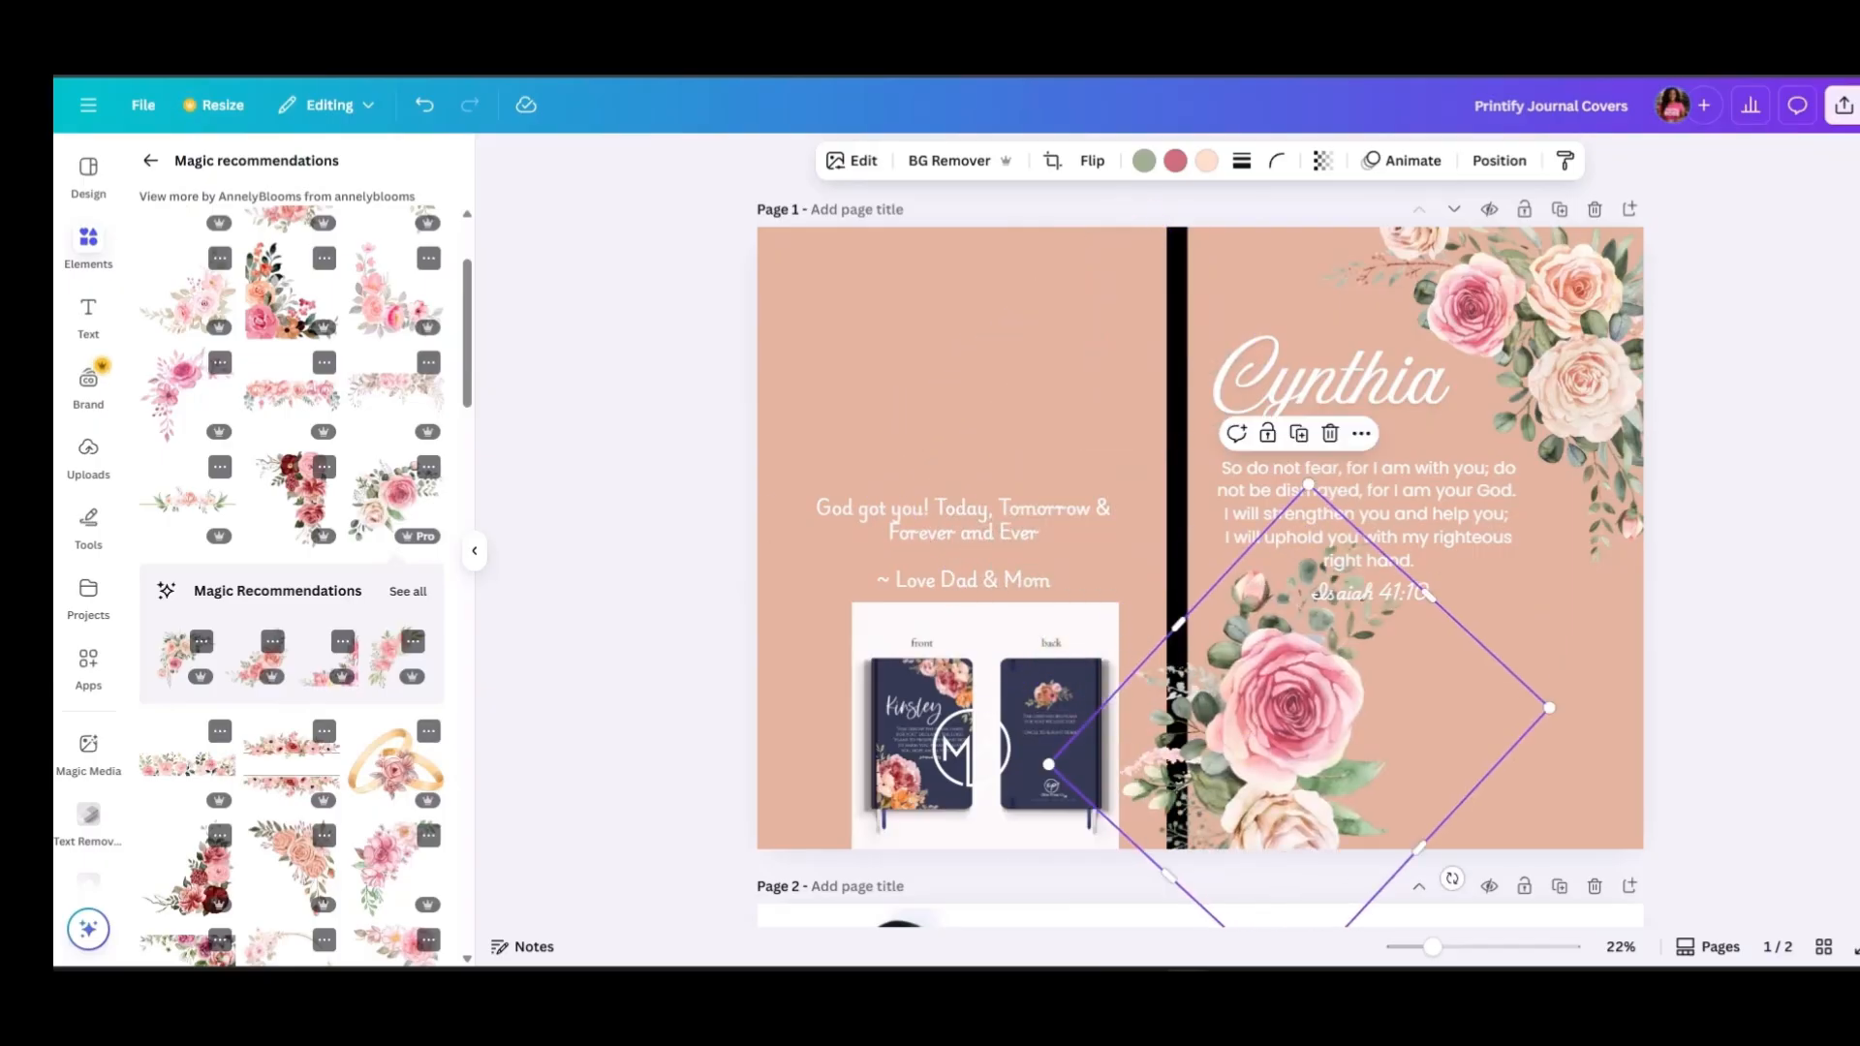
left_click_drag(1451, 878, 1508, 750)
left_click(1177, 388)
key("Delete")
Shrink and straighten the lower rose arrangement and nudge it up beneath the scripture
scroll(1279, 678, "down", 1)
left_click(1276, 689)
left_click_drag(1476, 532, 1400, 609)
mouse_move(1434, 760)
left_mouse_down()
mouse_move(1442, 724)
mouse_move(1434, 749)
left_mouse_up()
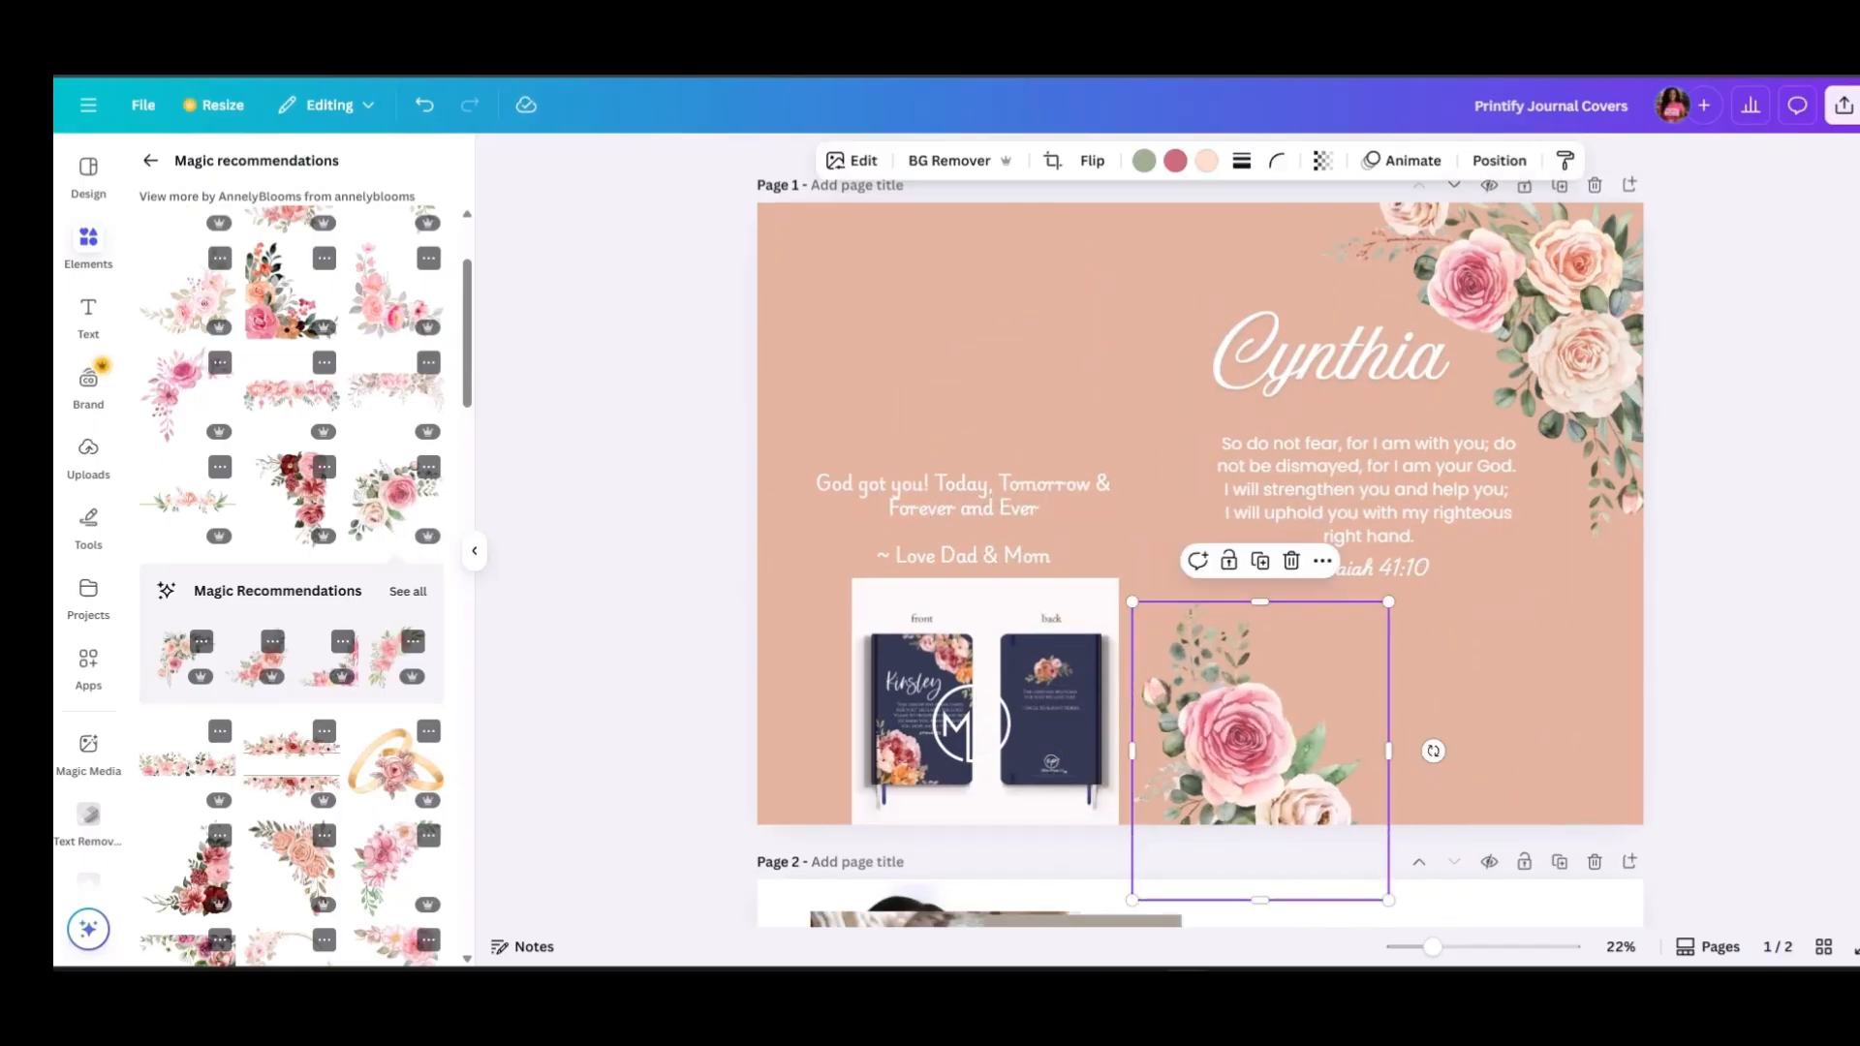
left_click_drag(1262, 738, 1292, 686)
scroll(392, 775, "down", 6)
left_click(392, 876)
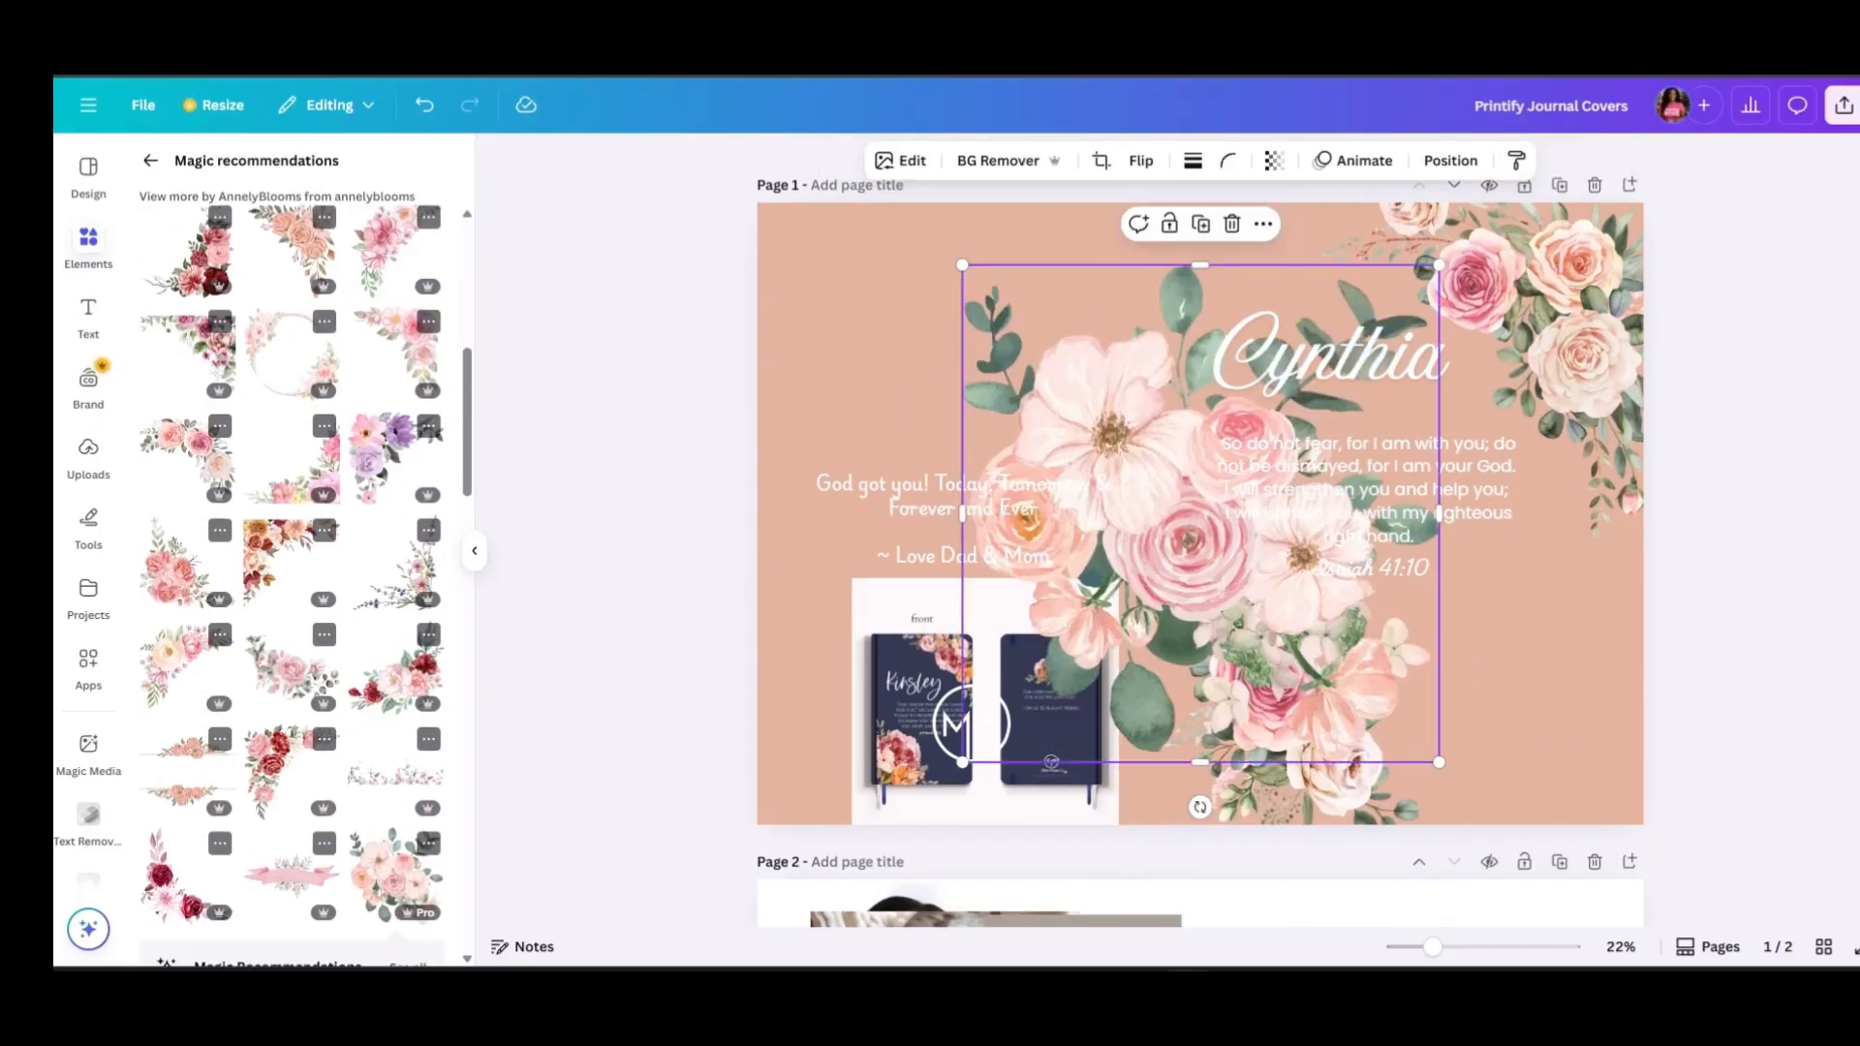
key("Delete")
Enlarge the lower rose arrangement and reposition it in the front cover's lower left area
left_click(1293, 693)
left_click_drag(1163, 548, 1109, 477)
mouse_move(1276, 668)
left_mouse_down()
mouse_move(1289, 641)
mouse_move(1301, 687)
left_mouse_up()
left_click(1734, 669)
Make the scripture text smaller directly under the name, and shift the name and the lower roses slightly right
left_click_drag(1367, 490, 1401, 492)
left_click_drag(1561, 584, 1535, 571)
left_click_drag(1387, 484, 1390, 468)
left_click(1274, 669)
left_click_drag(1274, 669, 1322, 693)
left_click_drag(1331, 357, 1352, 368)
left_click(1734, 465)
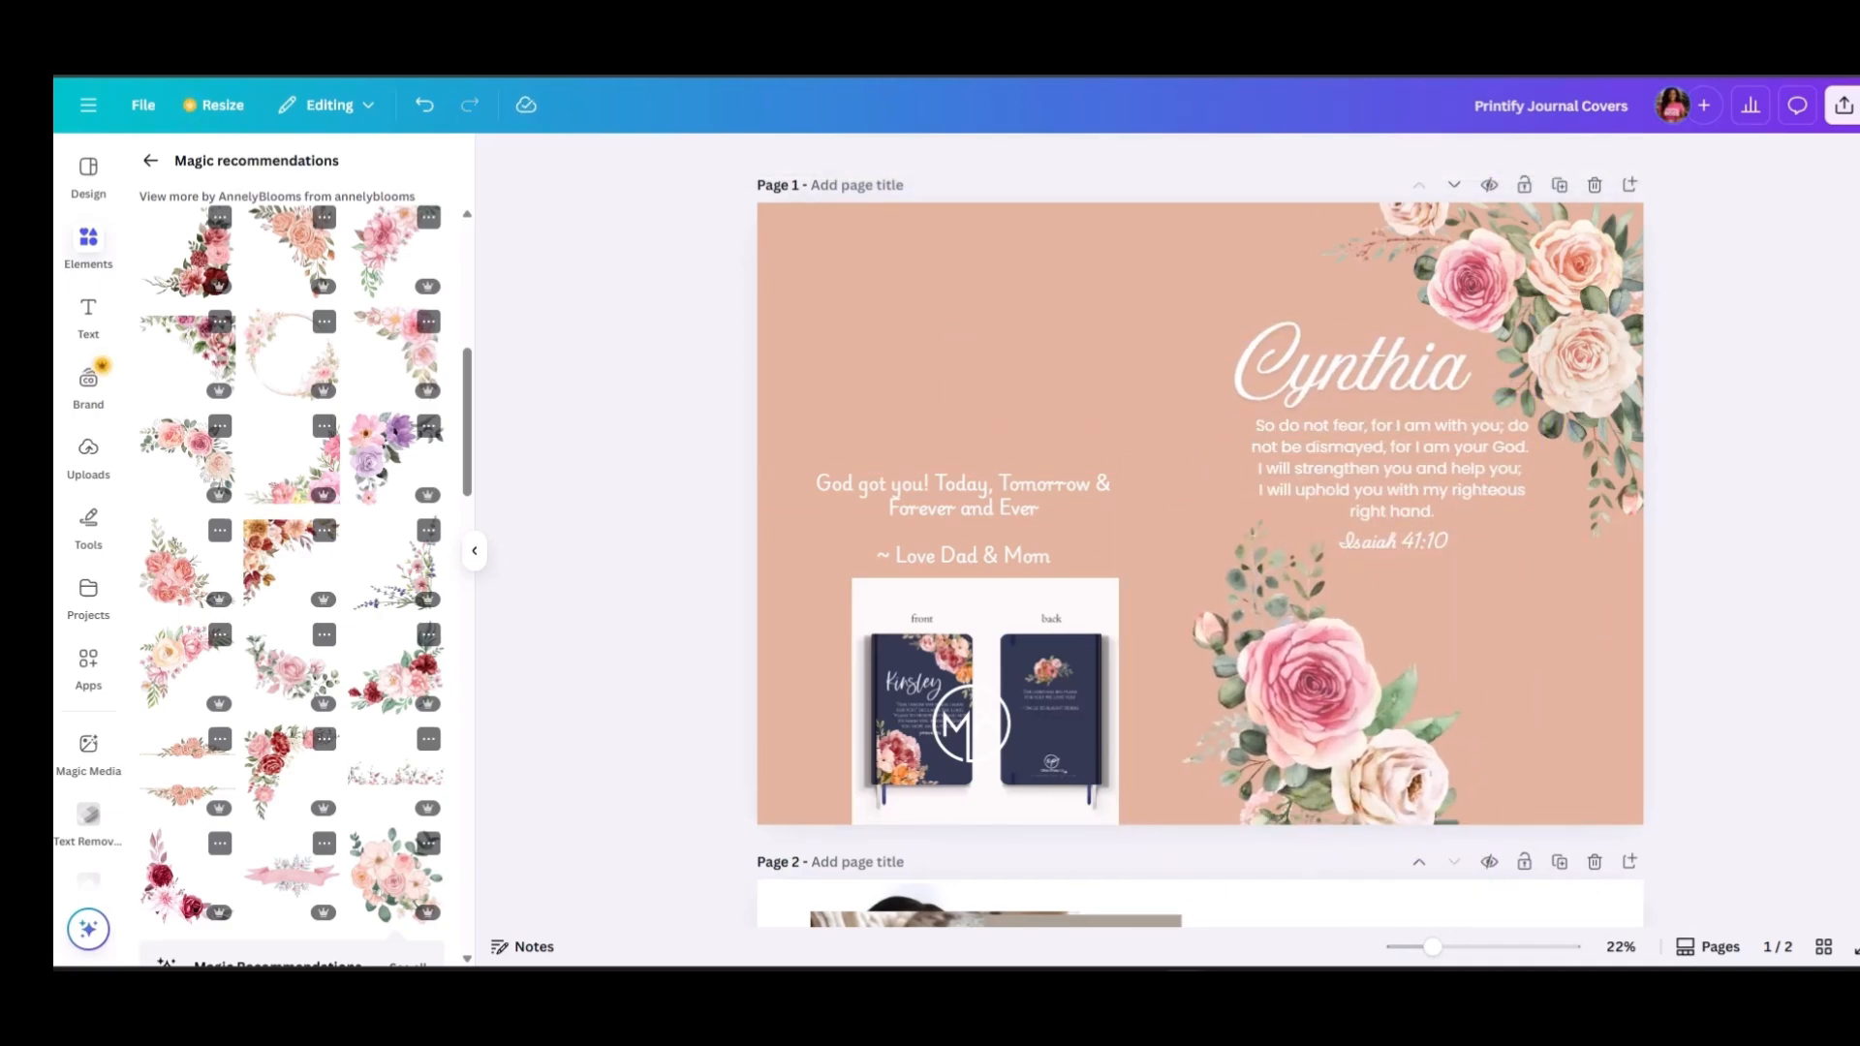
Fine-tune the lower rose arrangement's position and angle, and shrink it to sit fully above the cover's bottom edge
left_click_drag(1314, 683, 1310, 679)
left_click_drag(1531, 697, 1536, 696)
scroll(1526, 775, "down", 1)
left_click_drag(1490, 839, 1458, 799)
left_click(1724, 678)
Add a matching single pink rose spray, shrink it and place it above the message on the back cover
key("alt+Tab")
scroll(1199, 542, "up", 1)
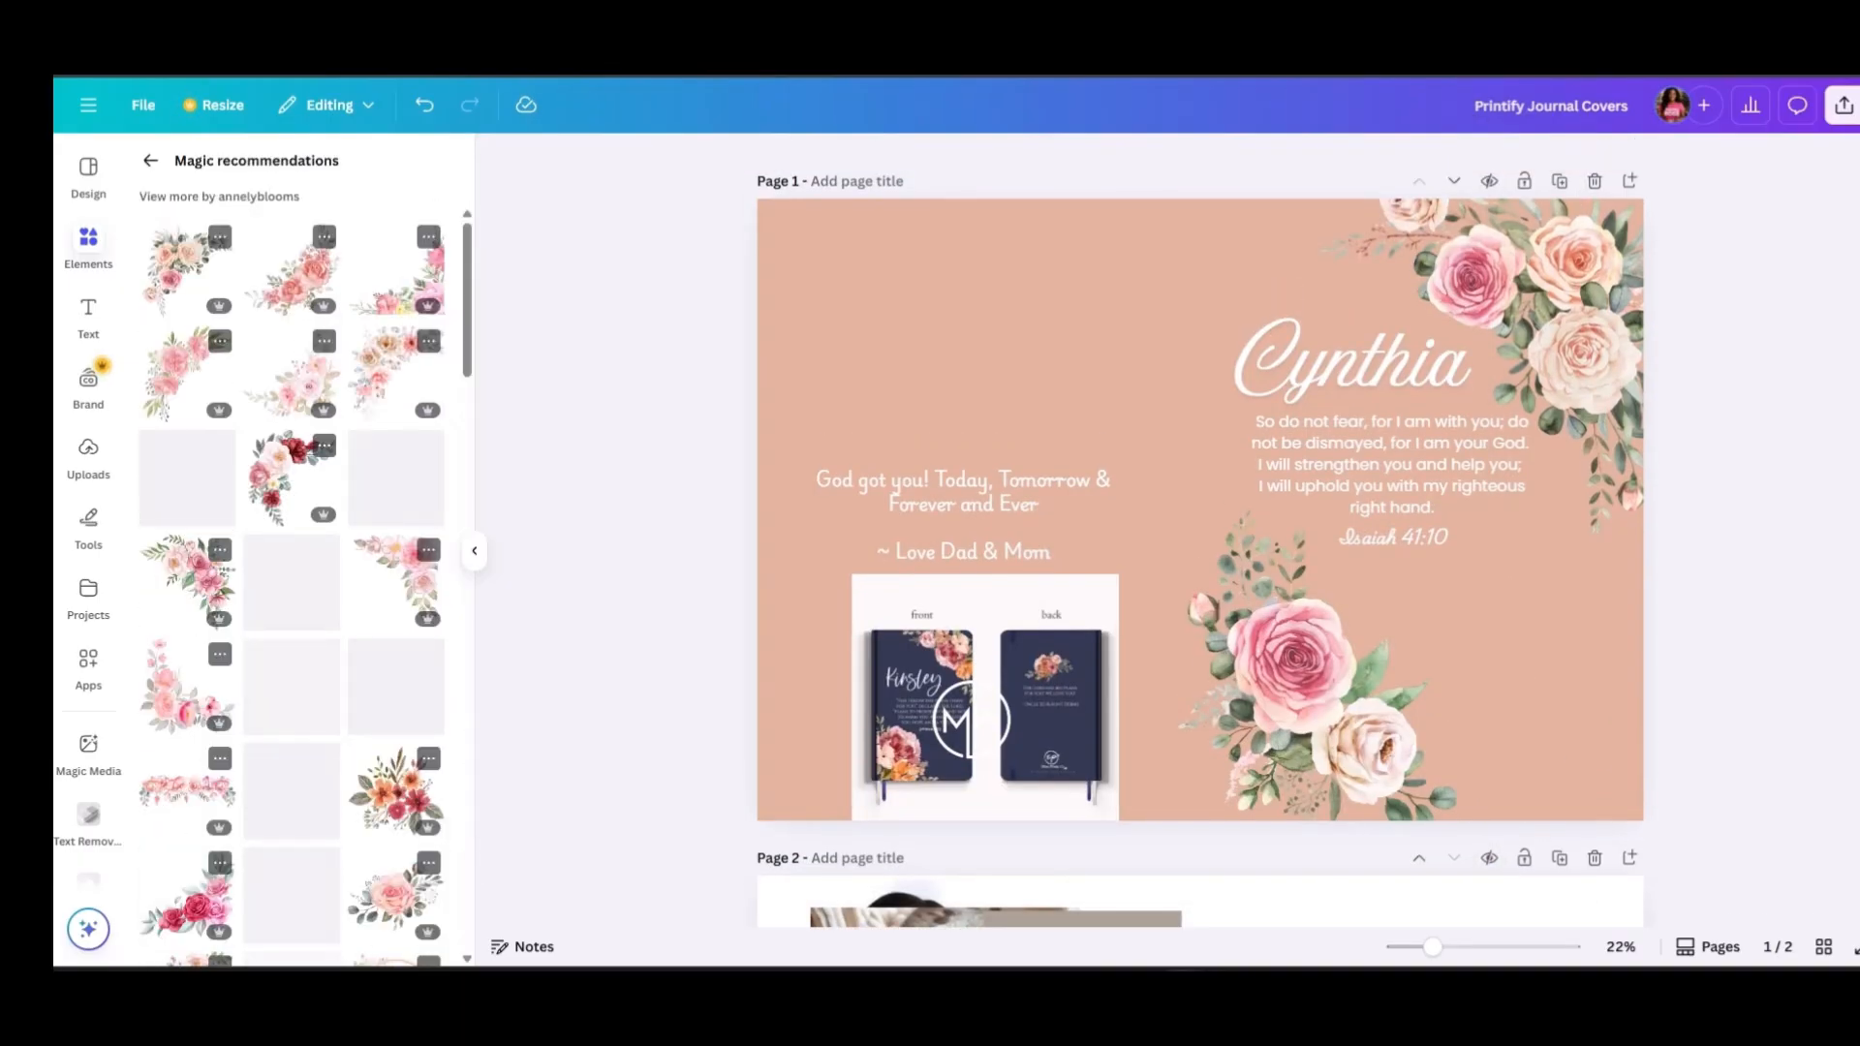
left_click(396, 896)
left_click_drag(1537, 758, 1192, 503)
left_click_drag(1027, 381, 961, 349)
Delete the navy journal photo from the back cover, then adjust the rose spray and the monogram
left_click(984, 707)
key("Delete")
left_click_drag(789, 225, 810, 240)
left_click_drag(969, 354, 959, 355)
left_click_drag(971, 720, 954, 751)
left_click(1725, 678)
Review both pages, then undo the latest back cover edits up to the deletion of the journal photo
scroll(1199, 530, "up", 3)
left_click(475, 551)
scroll(1024, 530, "down", 4)
scroll(1025, 530, "up", 3)
scroll(1025, 530, "down", 5)
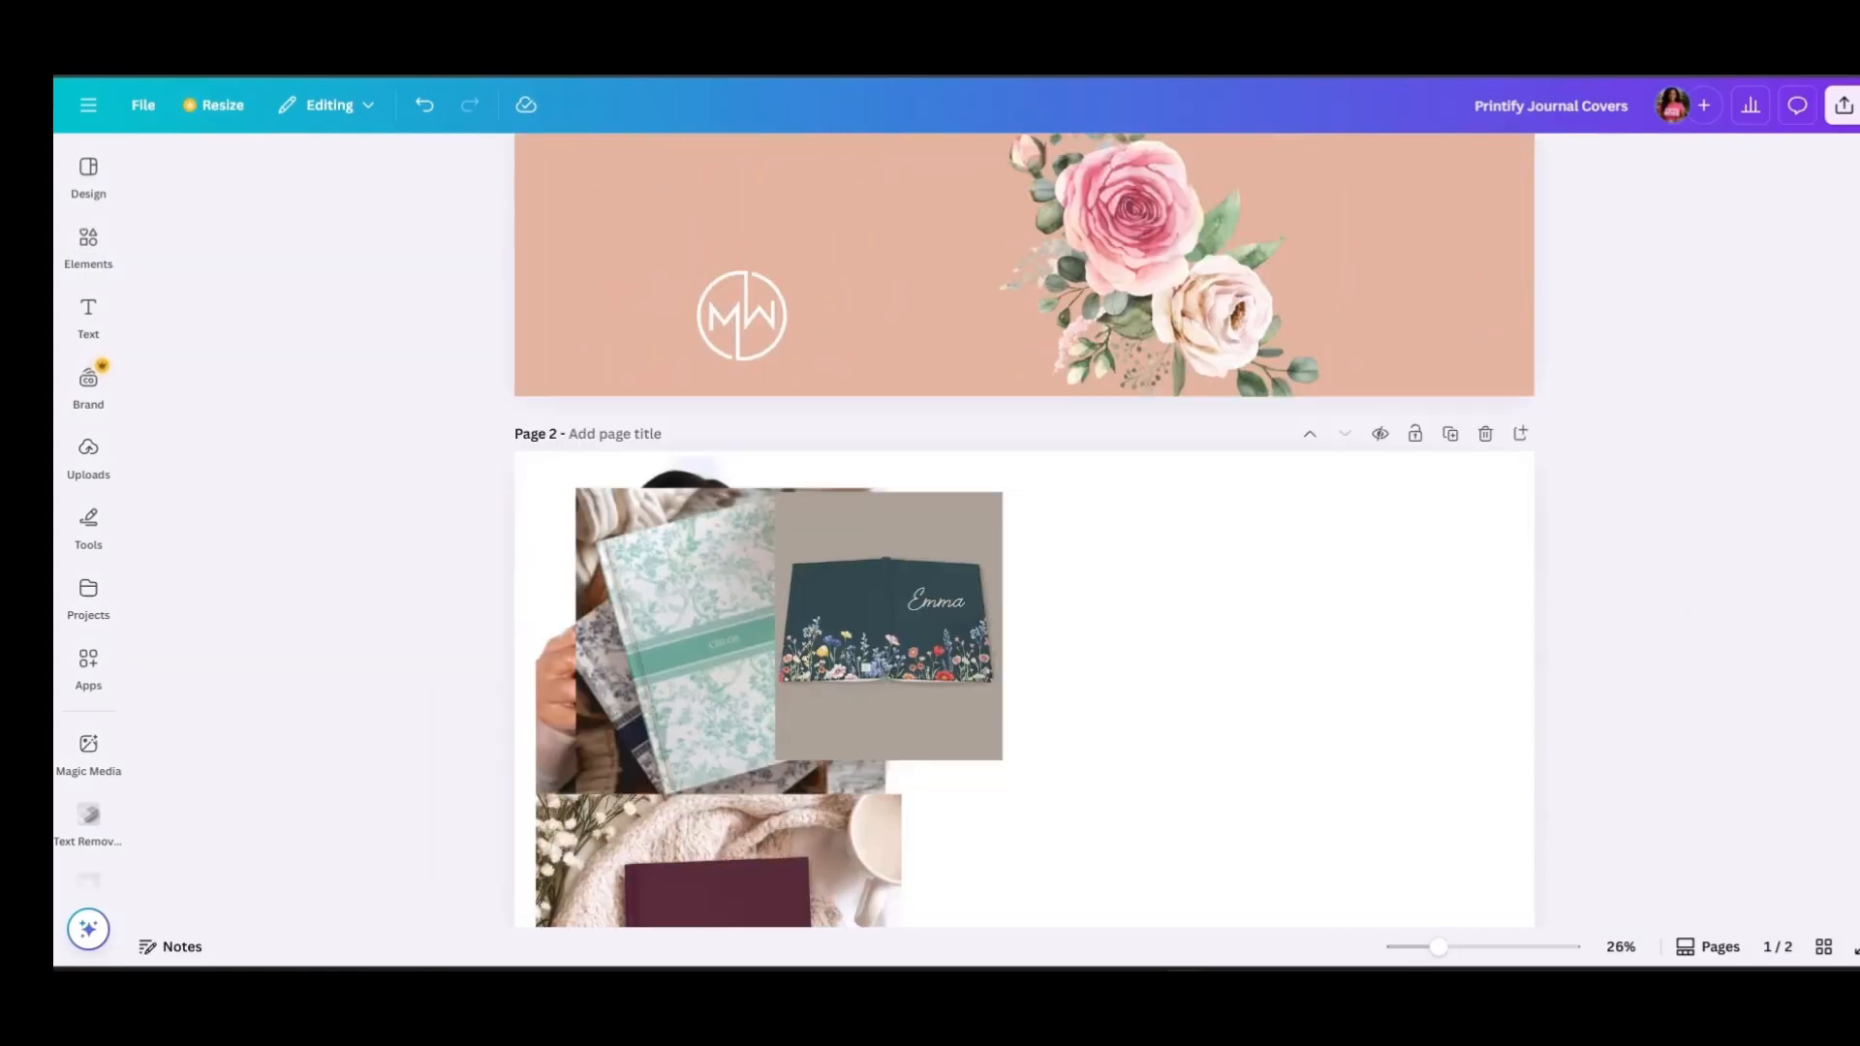
scroll(1025, 530, "up", 3)
key("ctrl+z")
key("ctrl+z")
key("ctrl+z")
key("ctrl+z")
key("ctrl+z")
Move the navy journal photo to page 2 and enlarge it on the page's right half
left_click_drag(777, 456, 1261, 832)
scroll(1261, 716, "down", 2)
left_click_drag(1108, 556, 872, 322)
left_click_drag(1144, 581, 1255, 771)
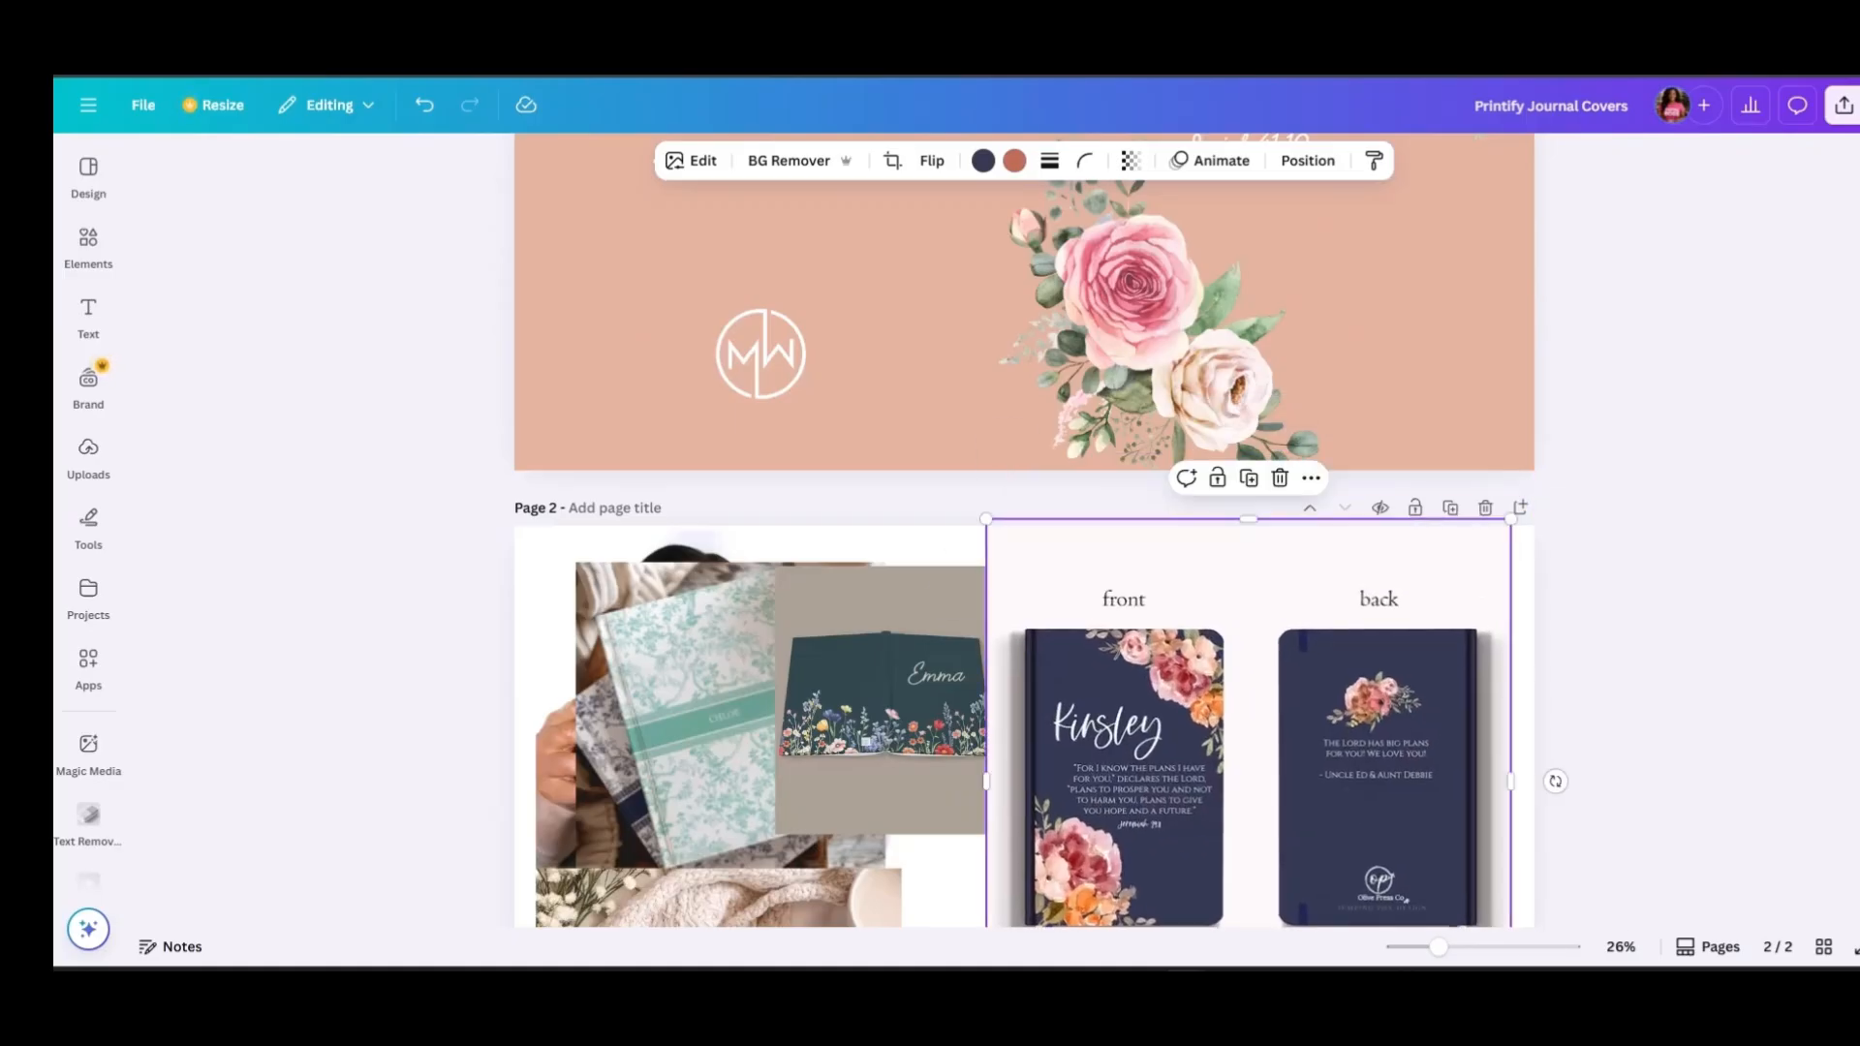
Resize the pink rose spray slightly on the back cover, above the message
scroll(1025, 530, "up", 4)
left_click(751, 341)
left_click_drag(940, 201, 922, 212)
left_click(1696, 542)
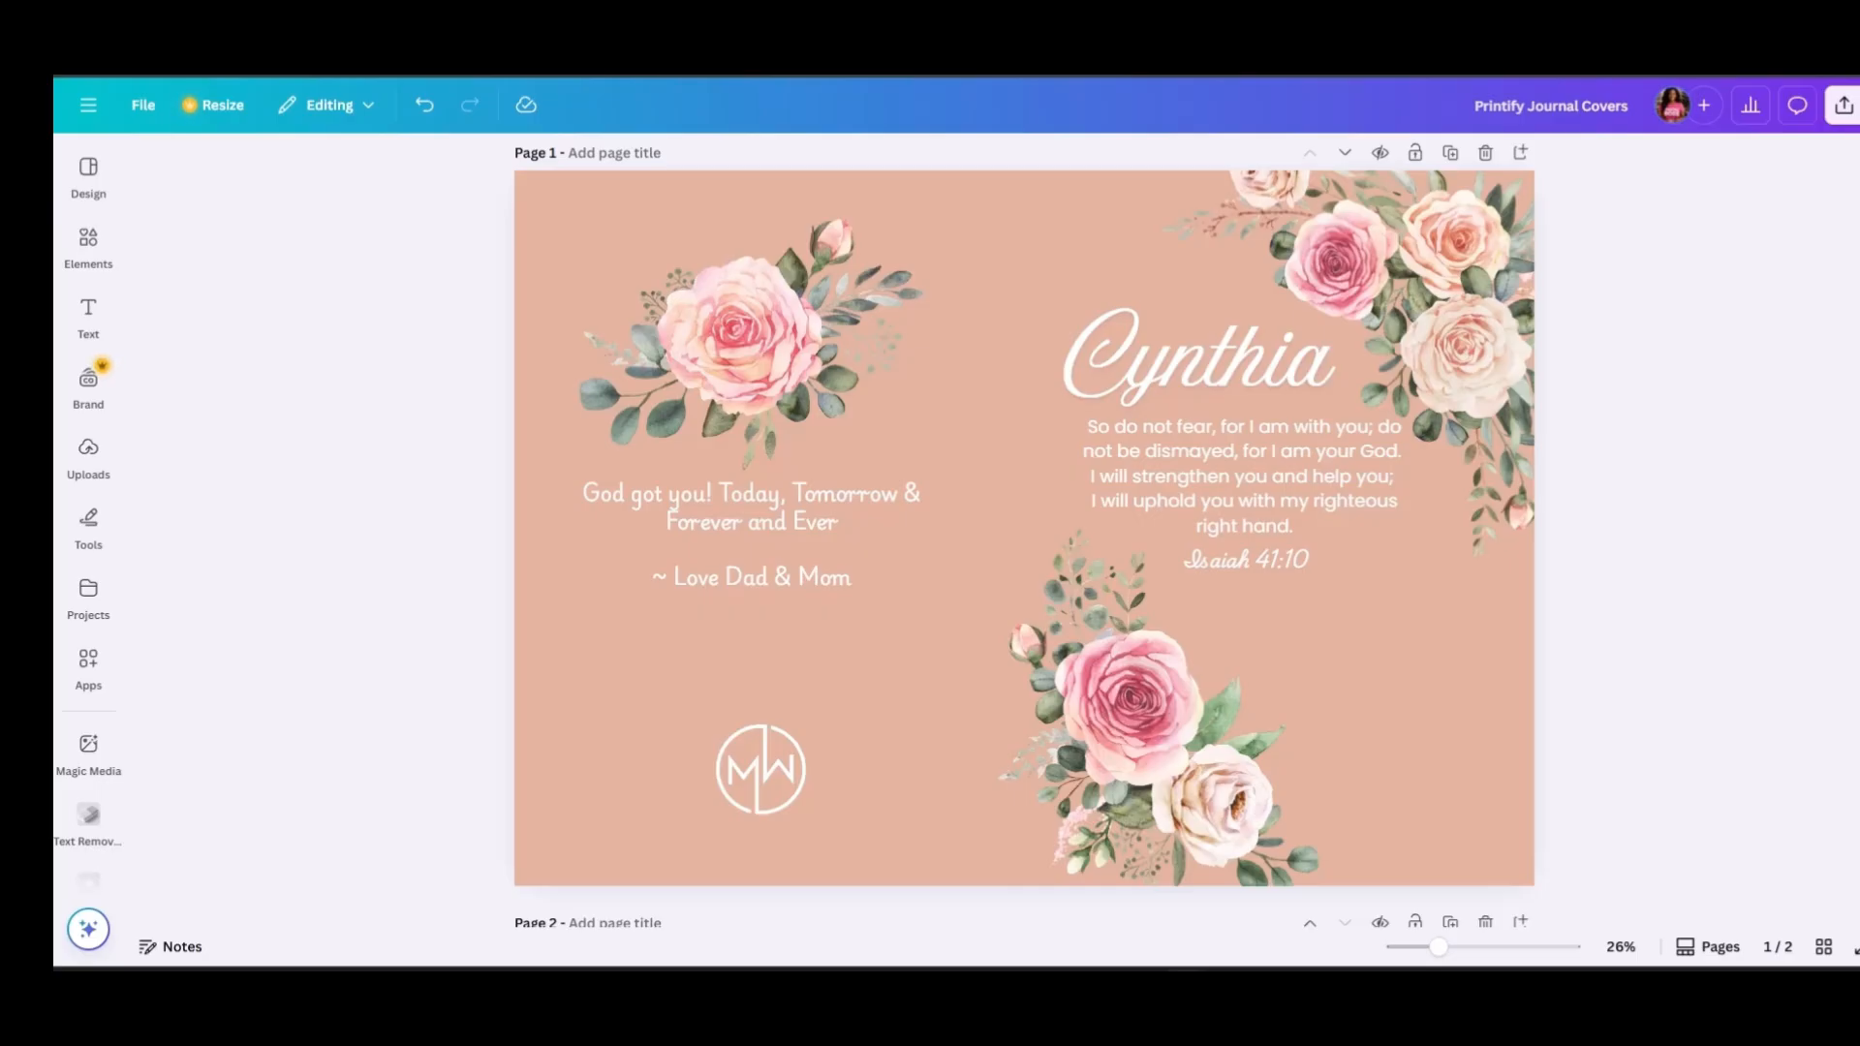
left_click(1843, 105)
left_click(1570, 509)
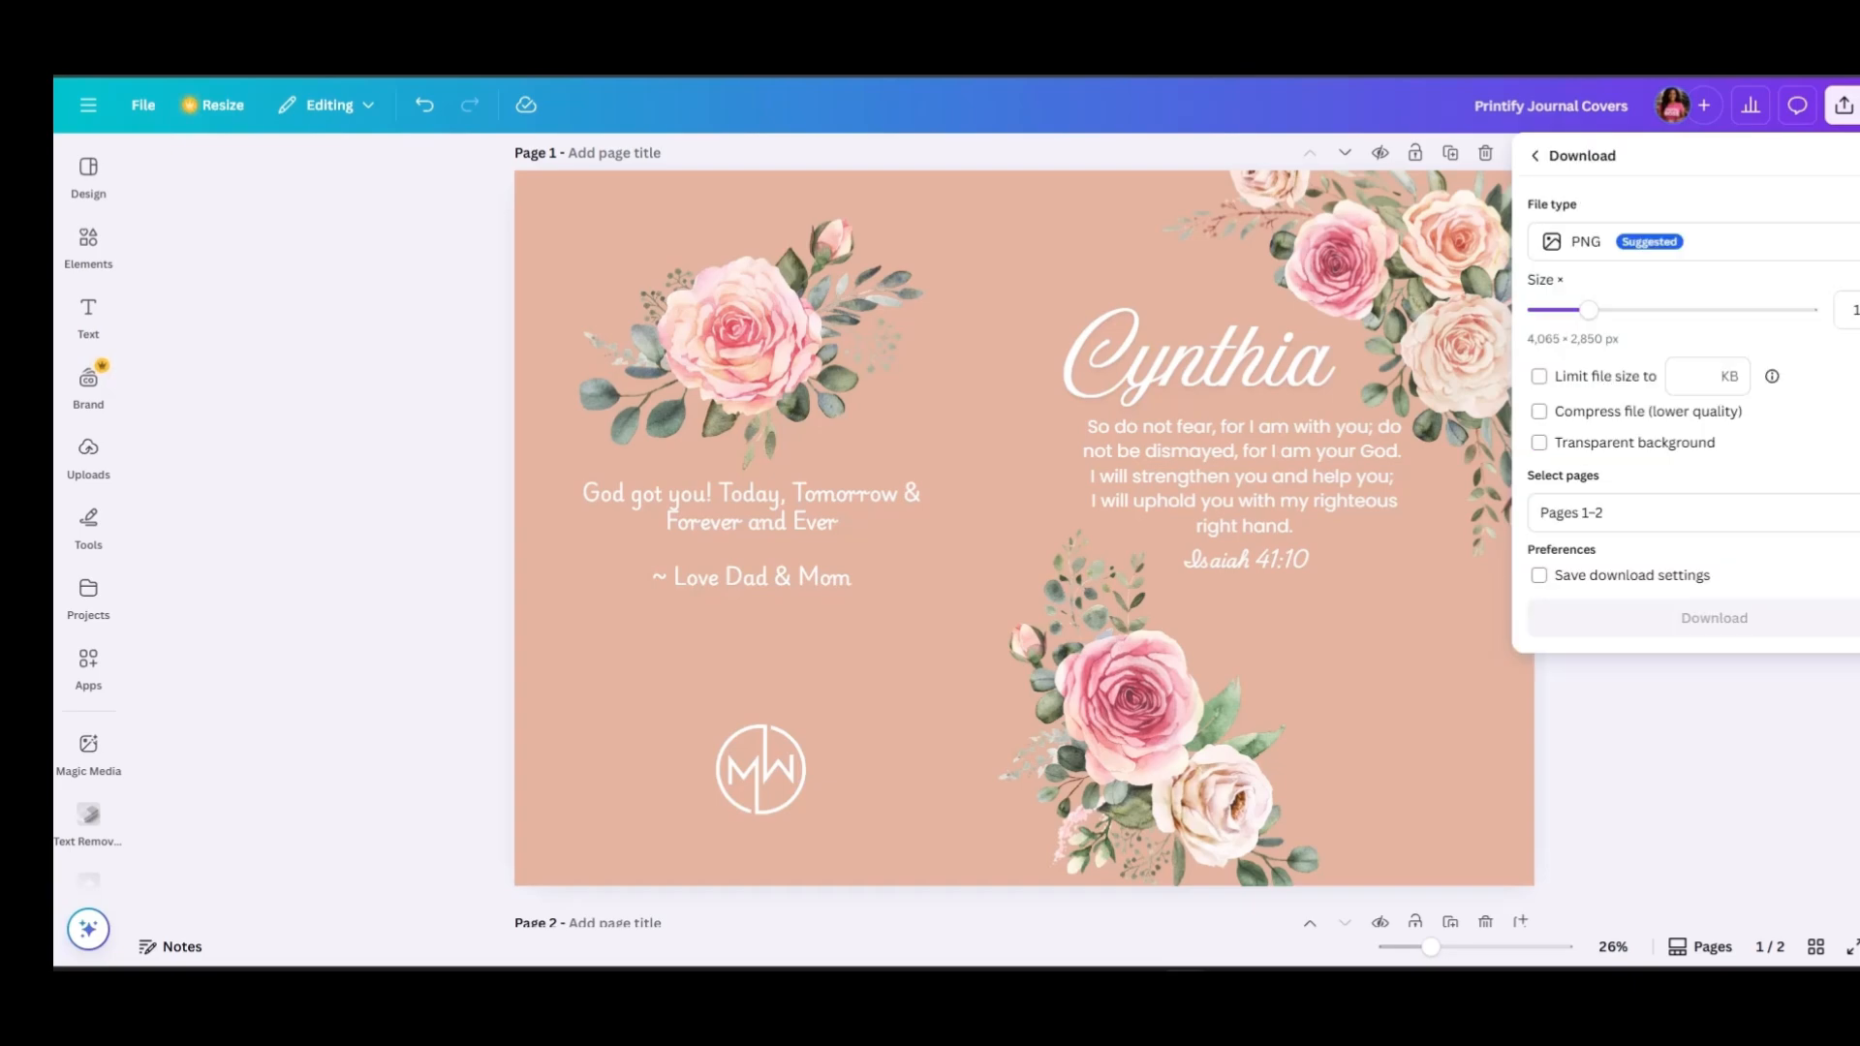
left_click(1571, 514)
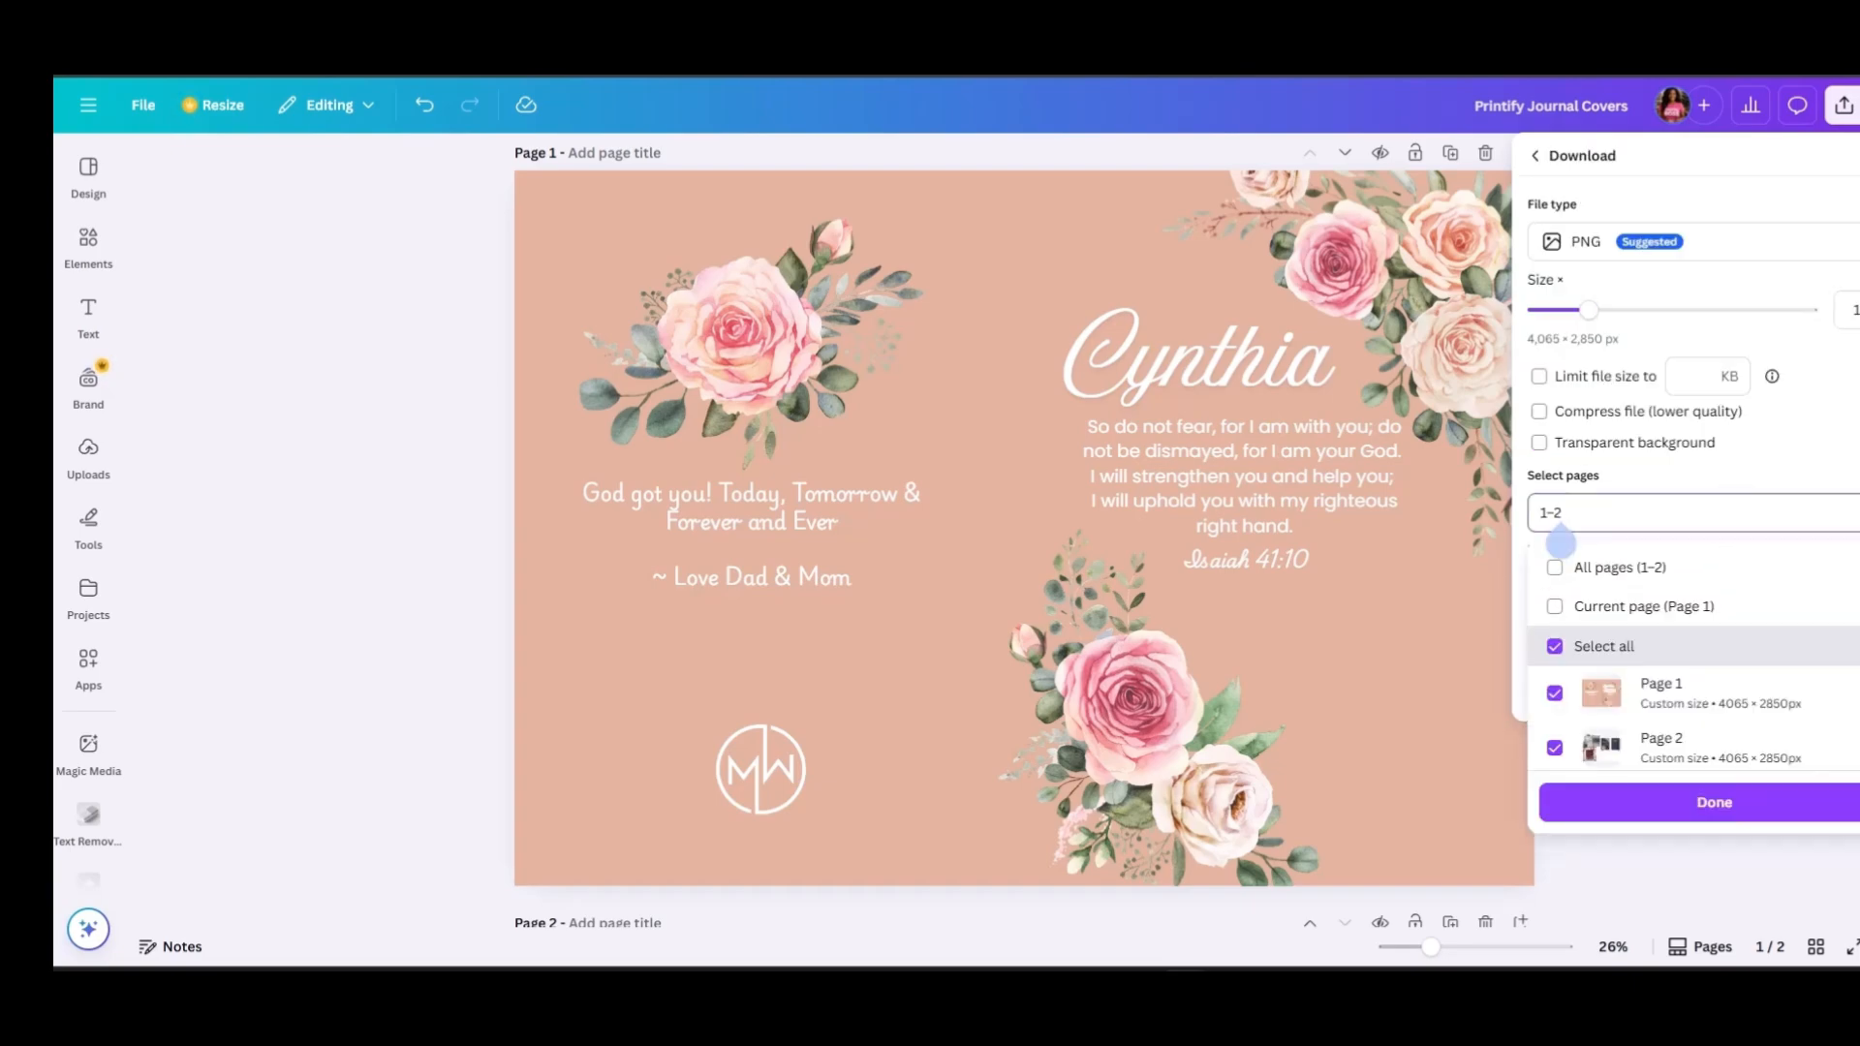
left_click(1557, 607)
left_click(1853, 235)
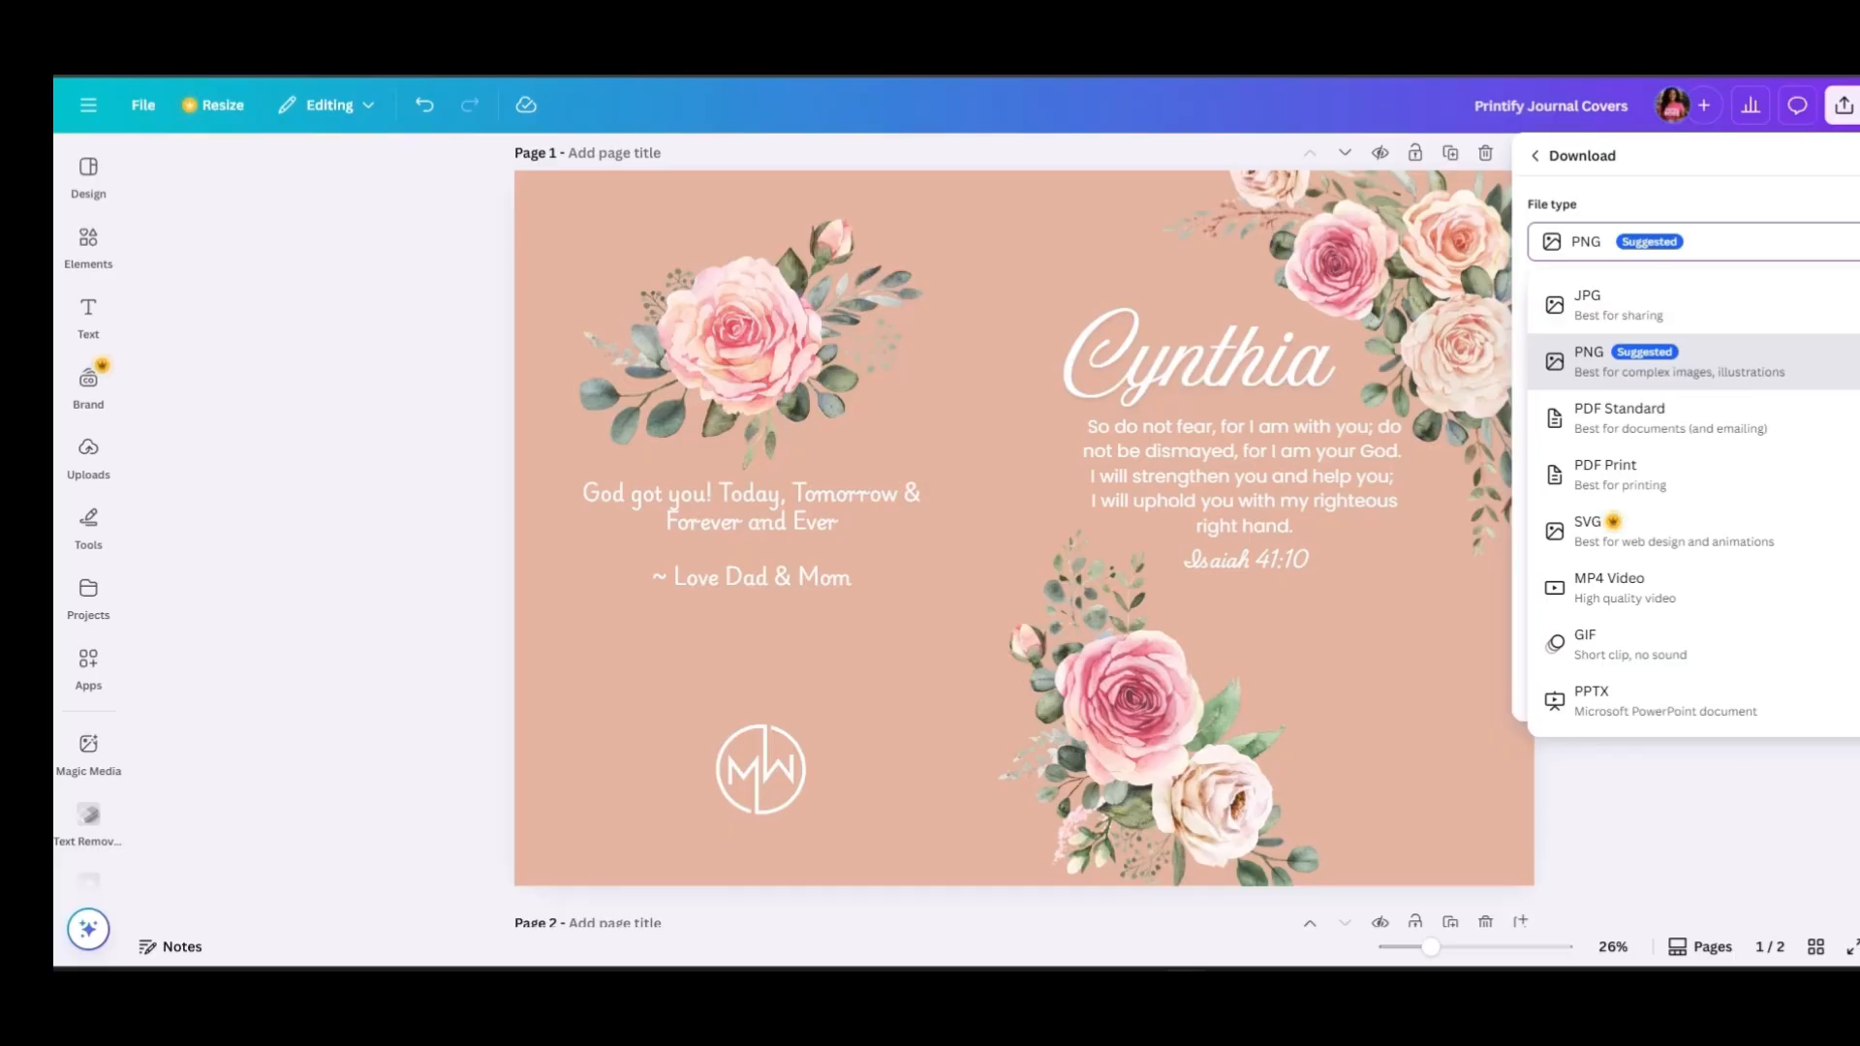
key("Escape")
Download only the current page, Page 1, as a PNG
left_click(1843, 105)
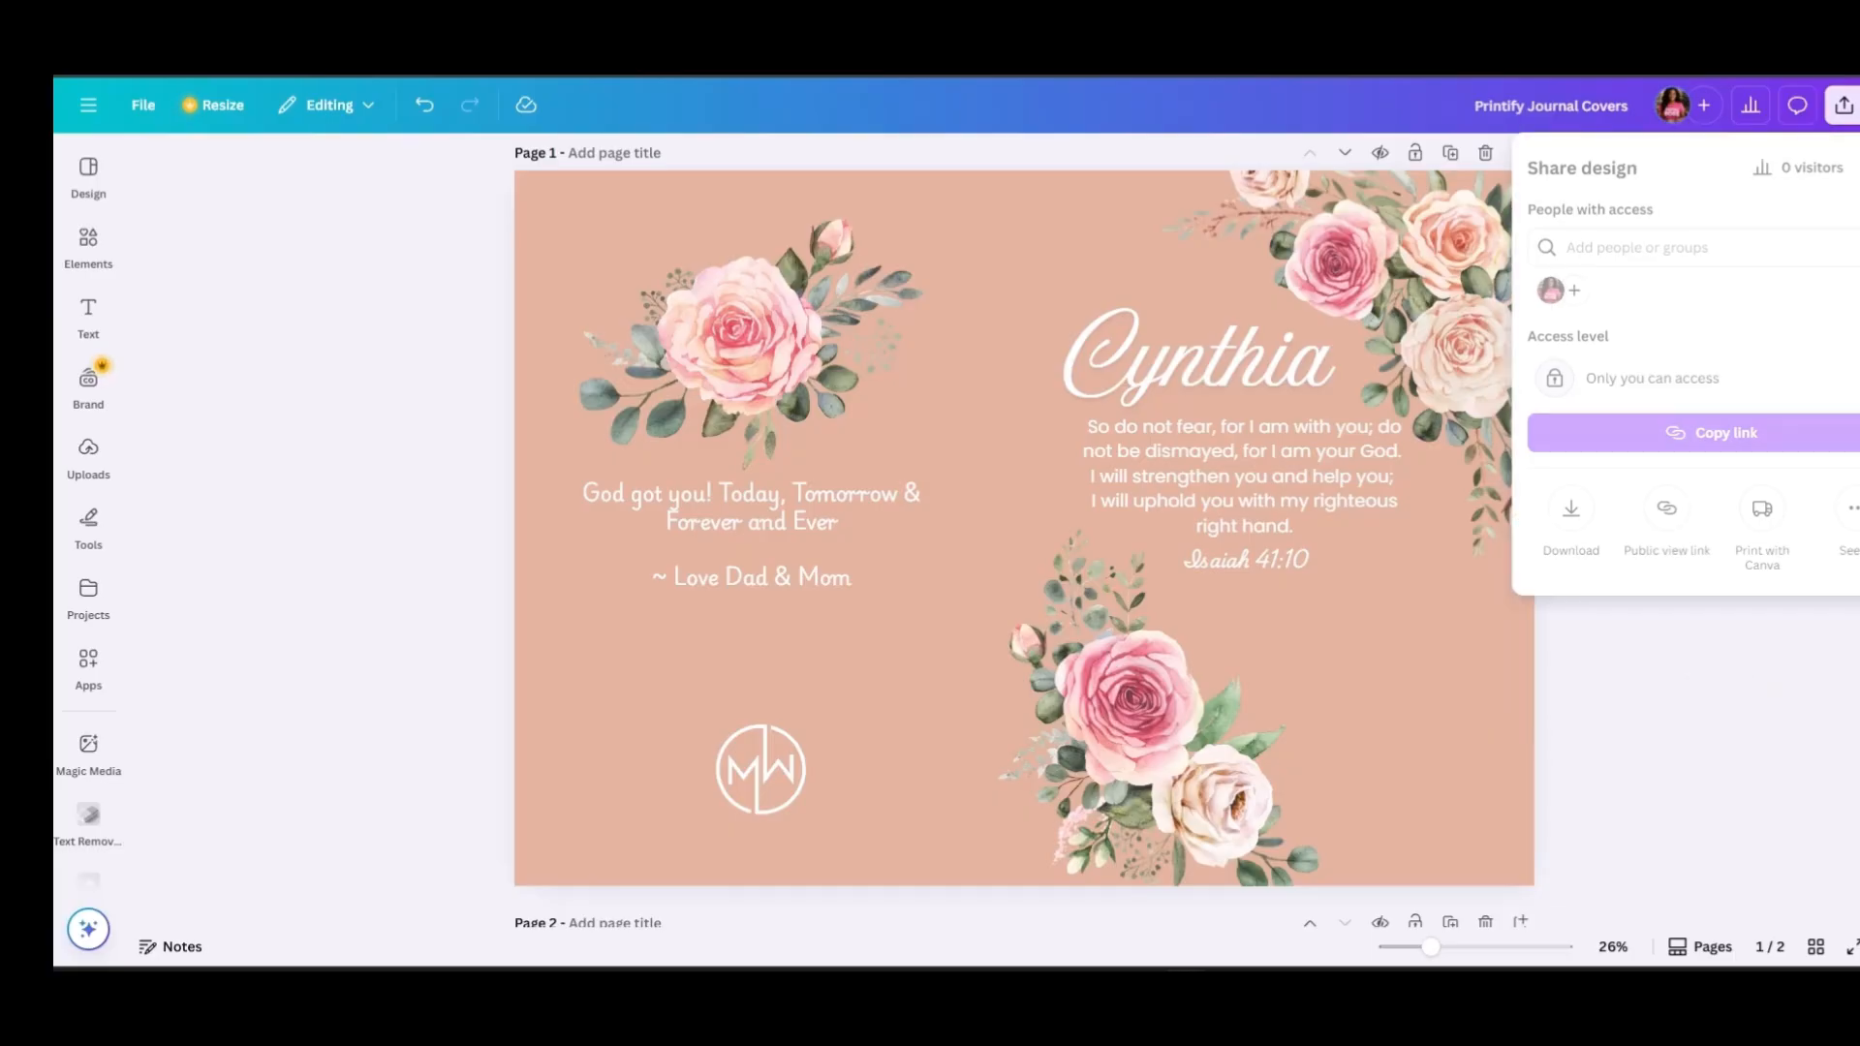
left_click(1565, 514)
left_click(1561, 523)
left_click(1556, 606)
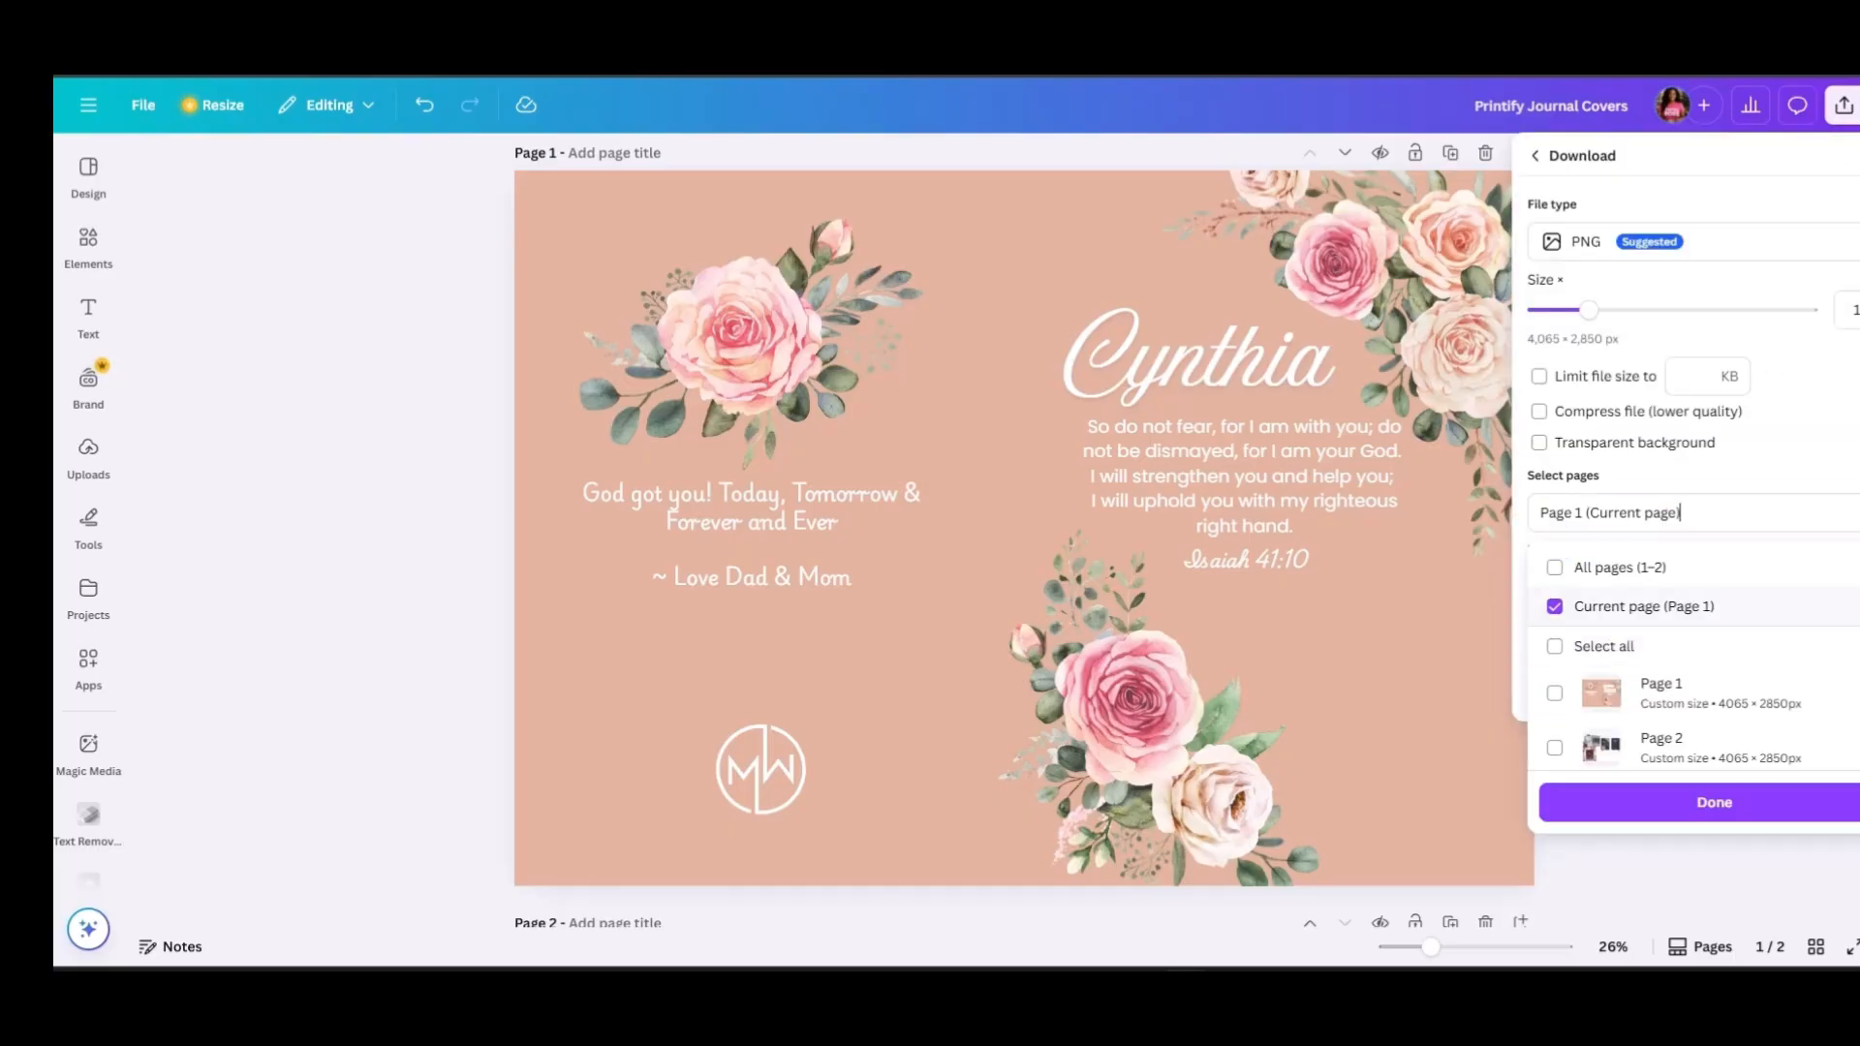
left_click(1714, 802)
left_click(1713, 618)
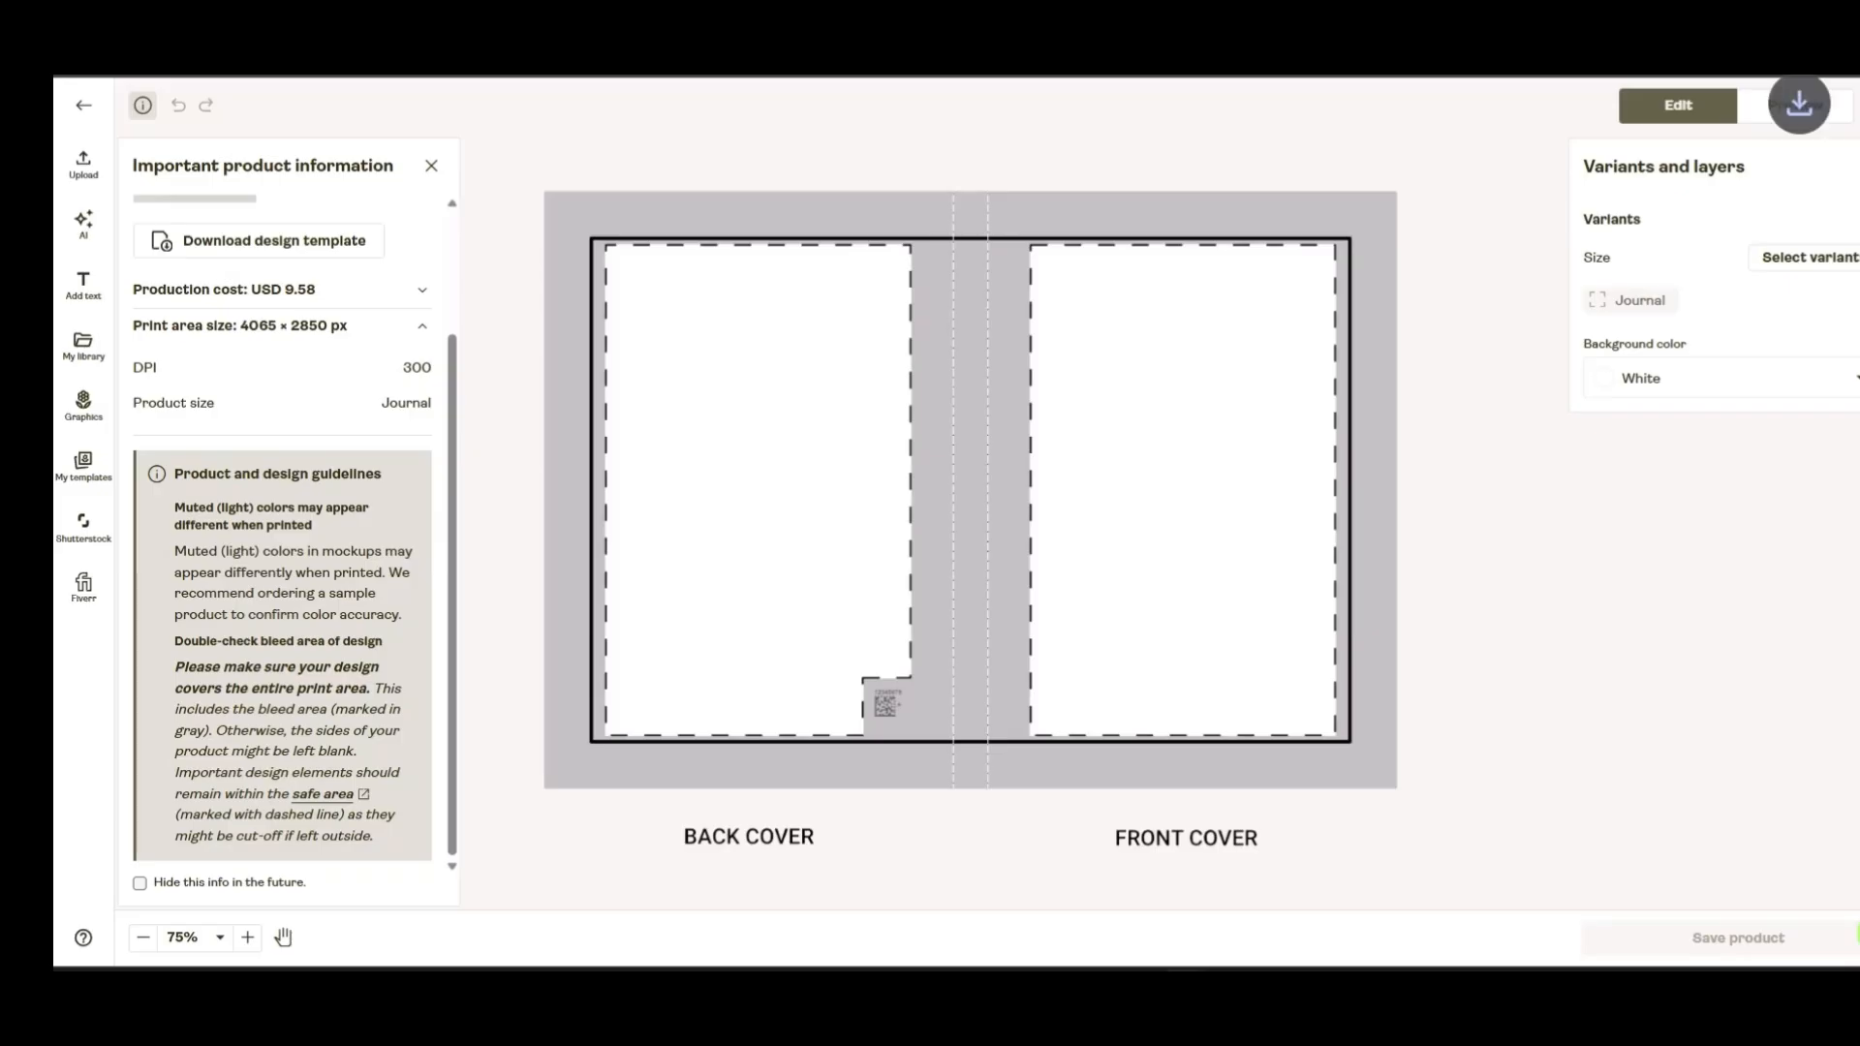
In the Printify product designer, try light grey, Grey, Red and Dark red as the journal's background color
left_click(1721, 377)
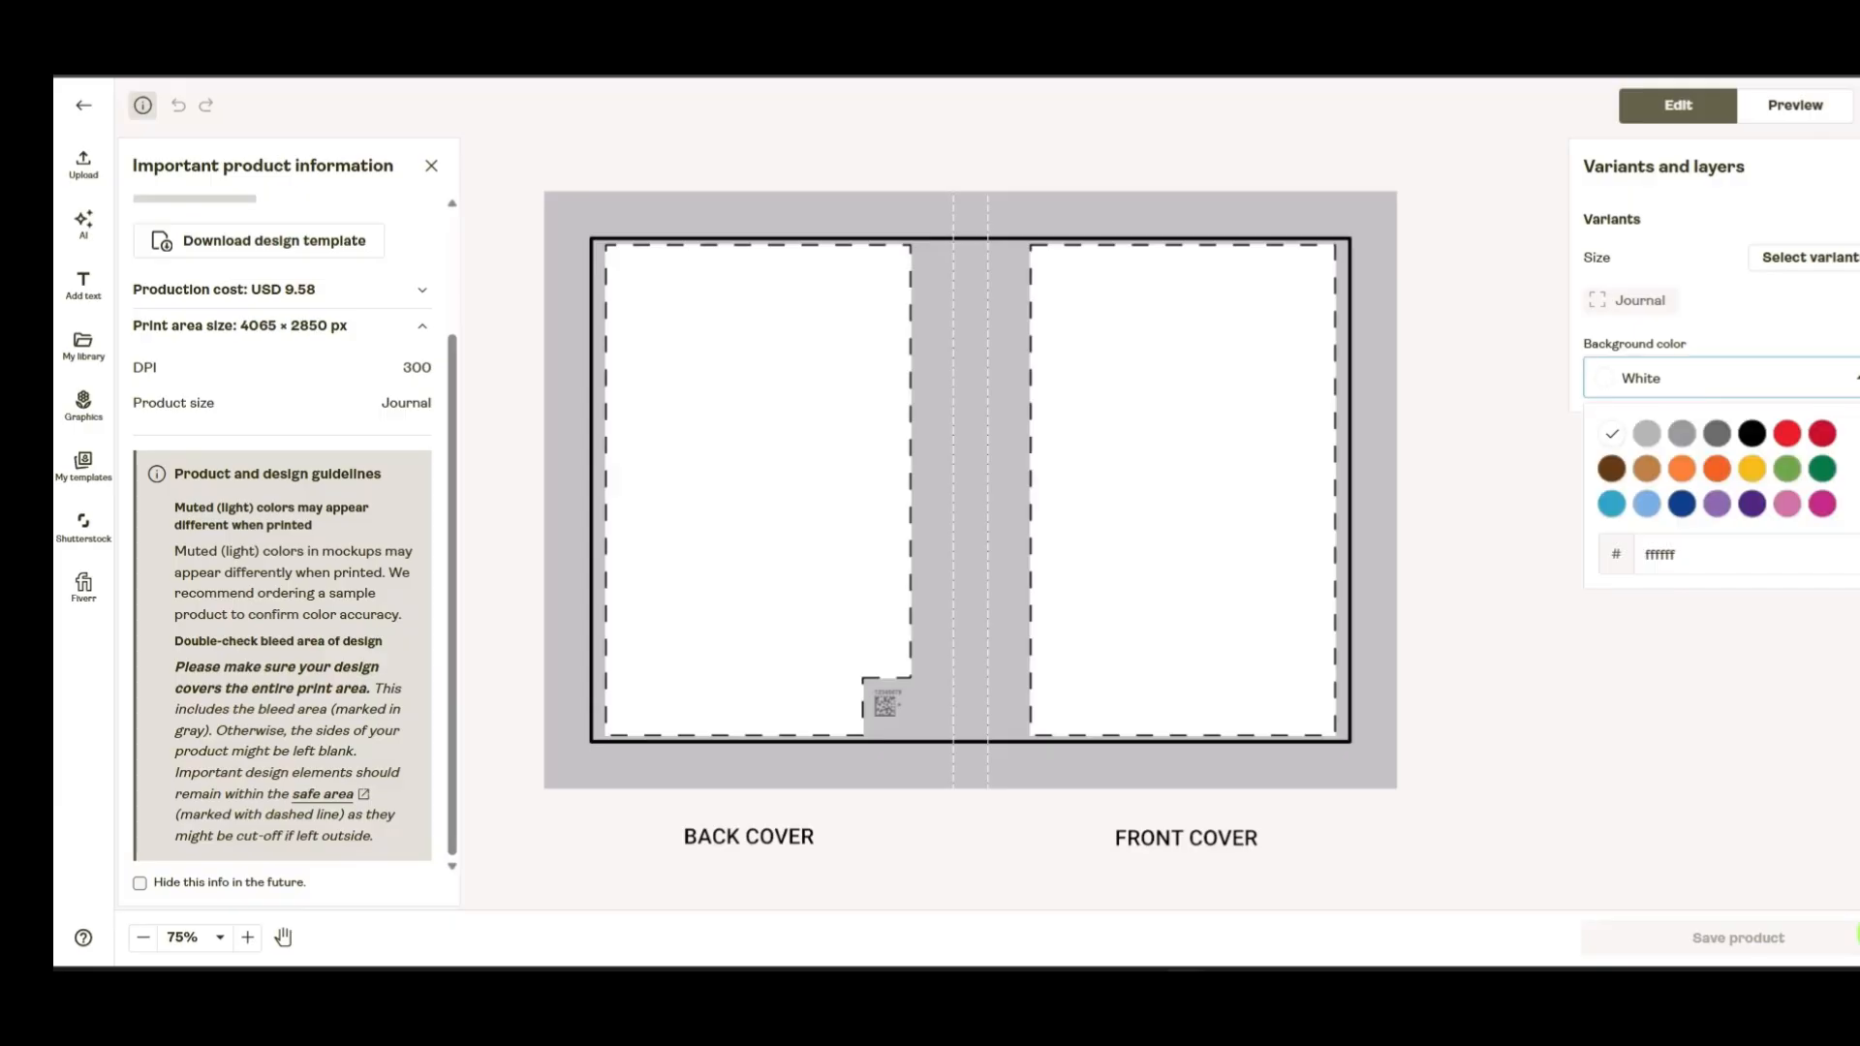
left_click(1648, 432)
left_click(1720, 378)
left_click(1683, 432)
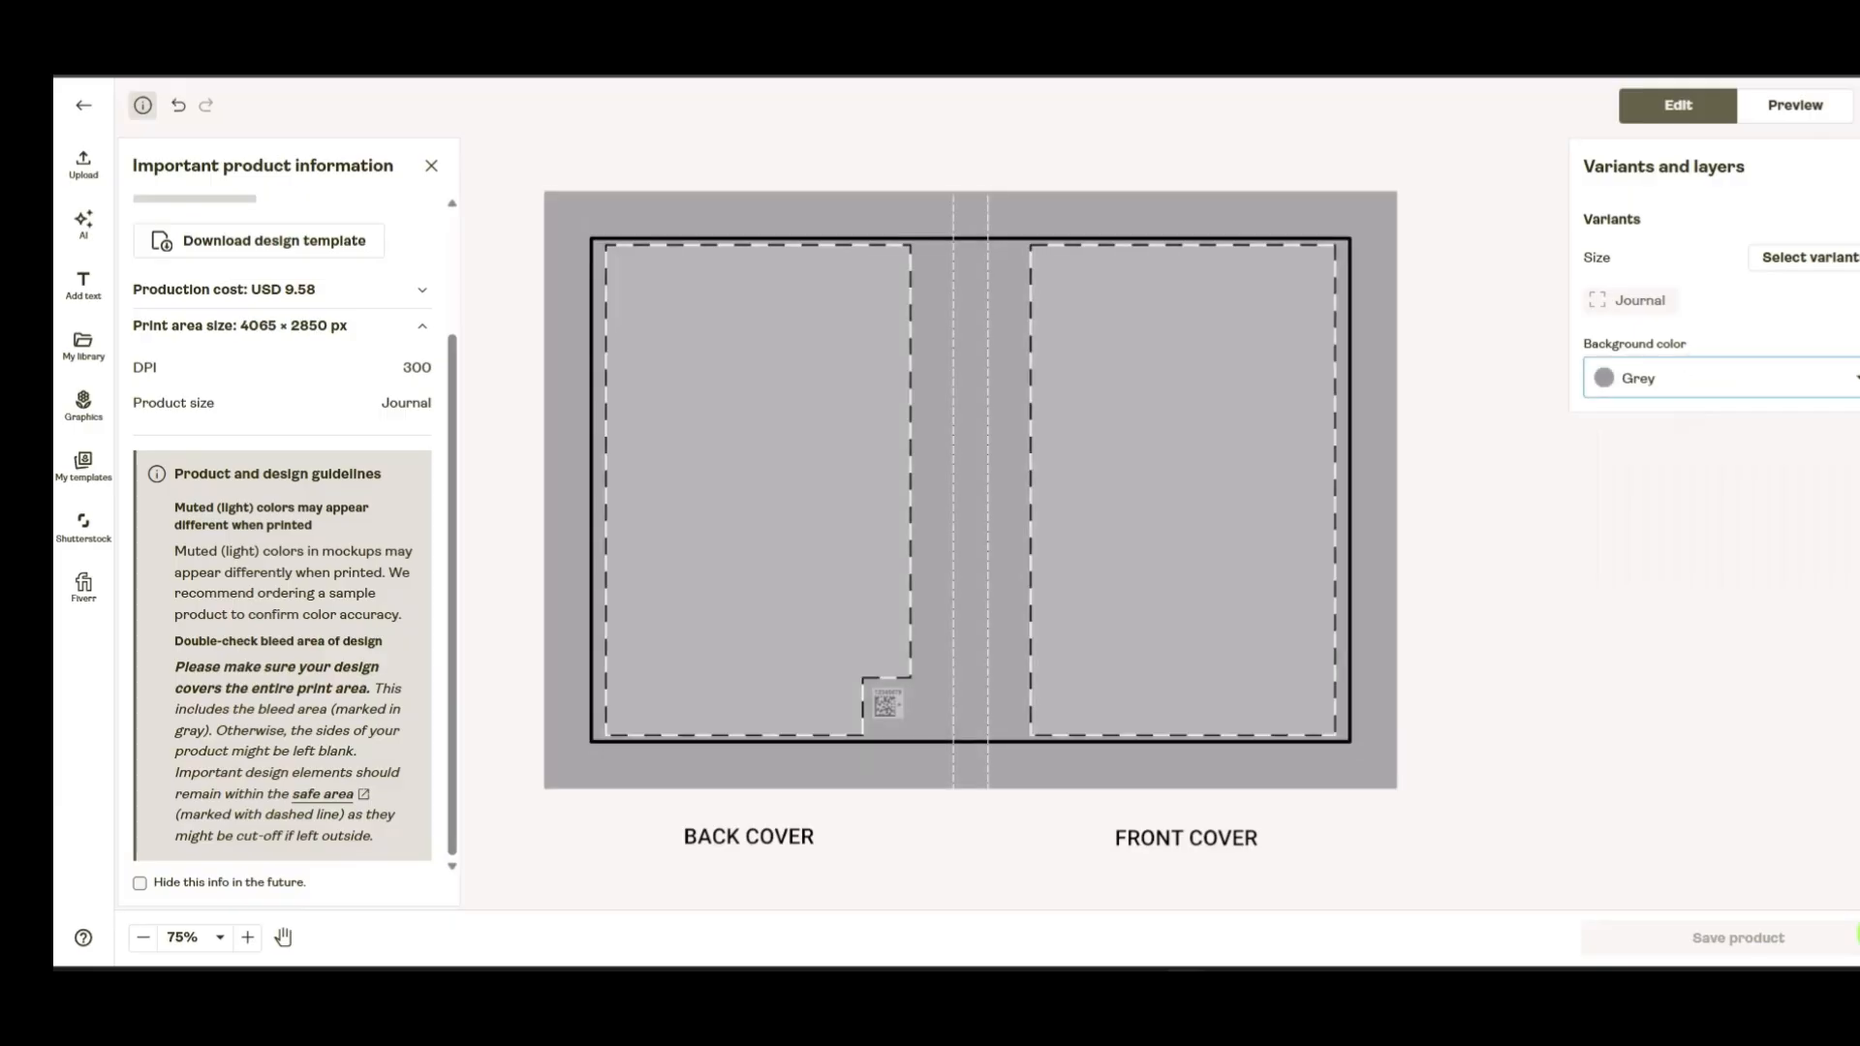
left_click(1721, 378)
left_click(1786, 432)
left_click(1721, 378)
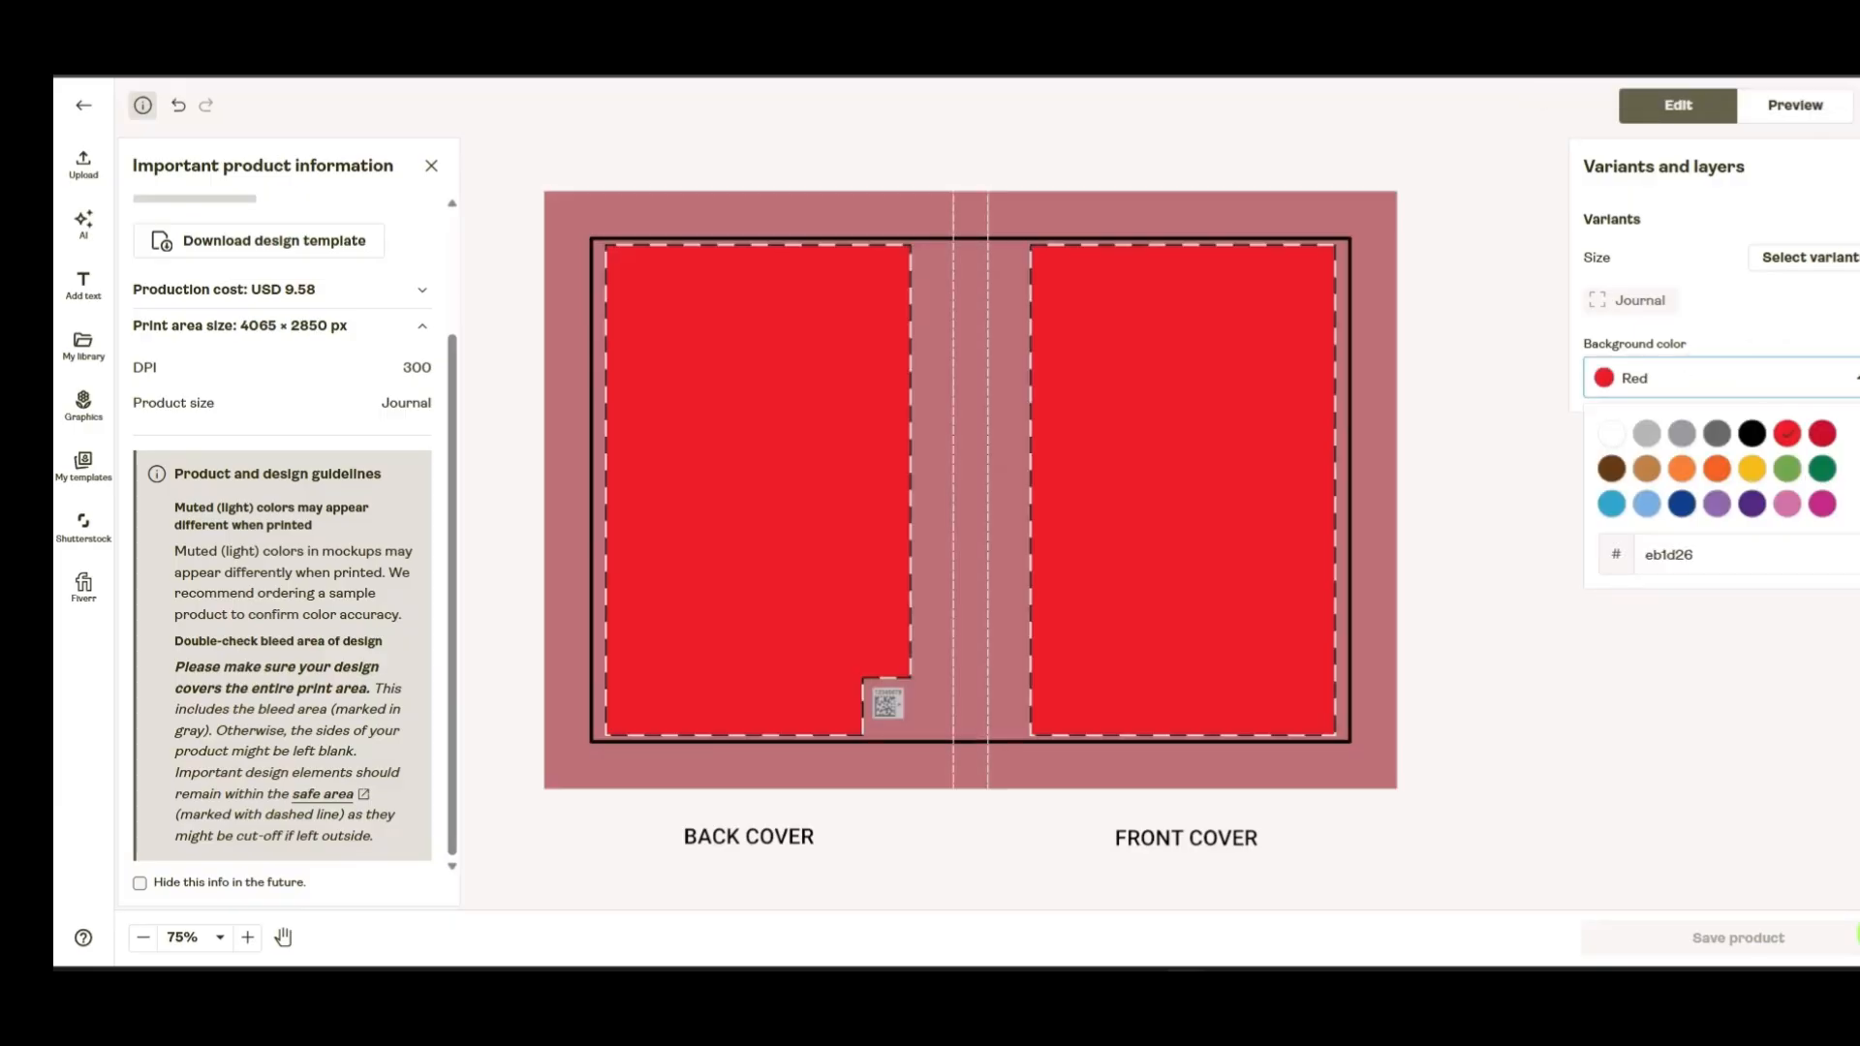
left_click(1822, 432)
left_click(1720, 378)
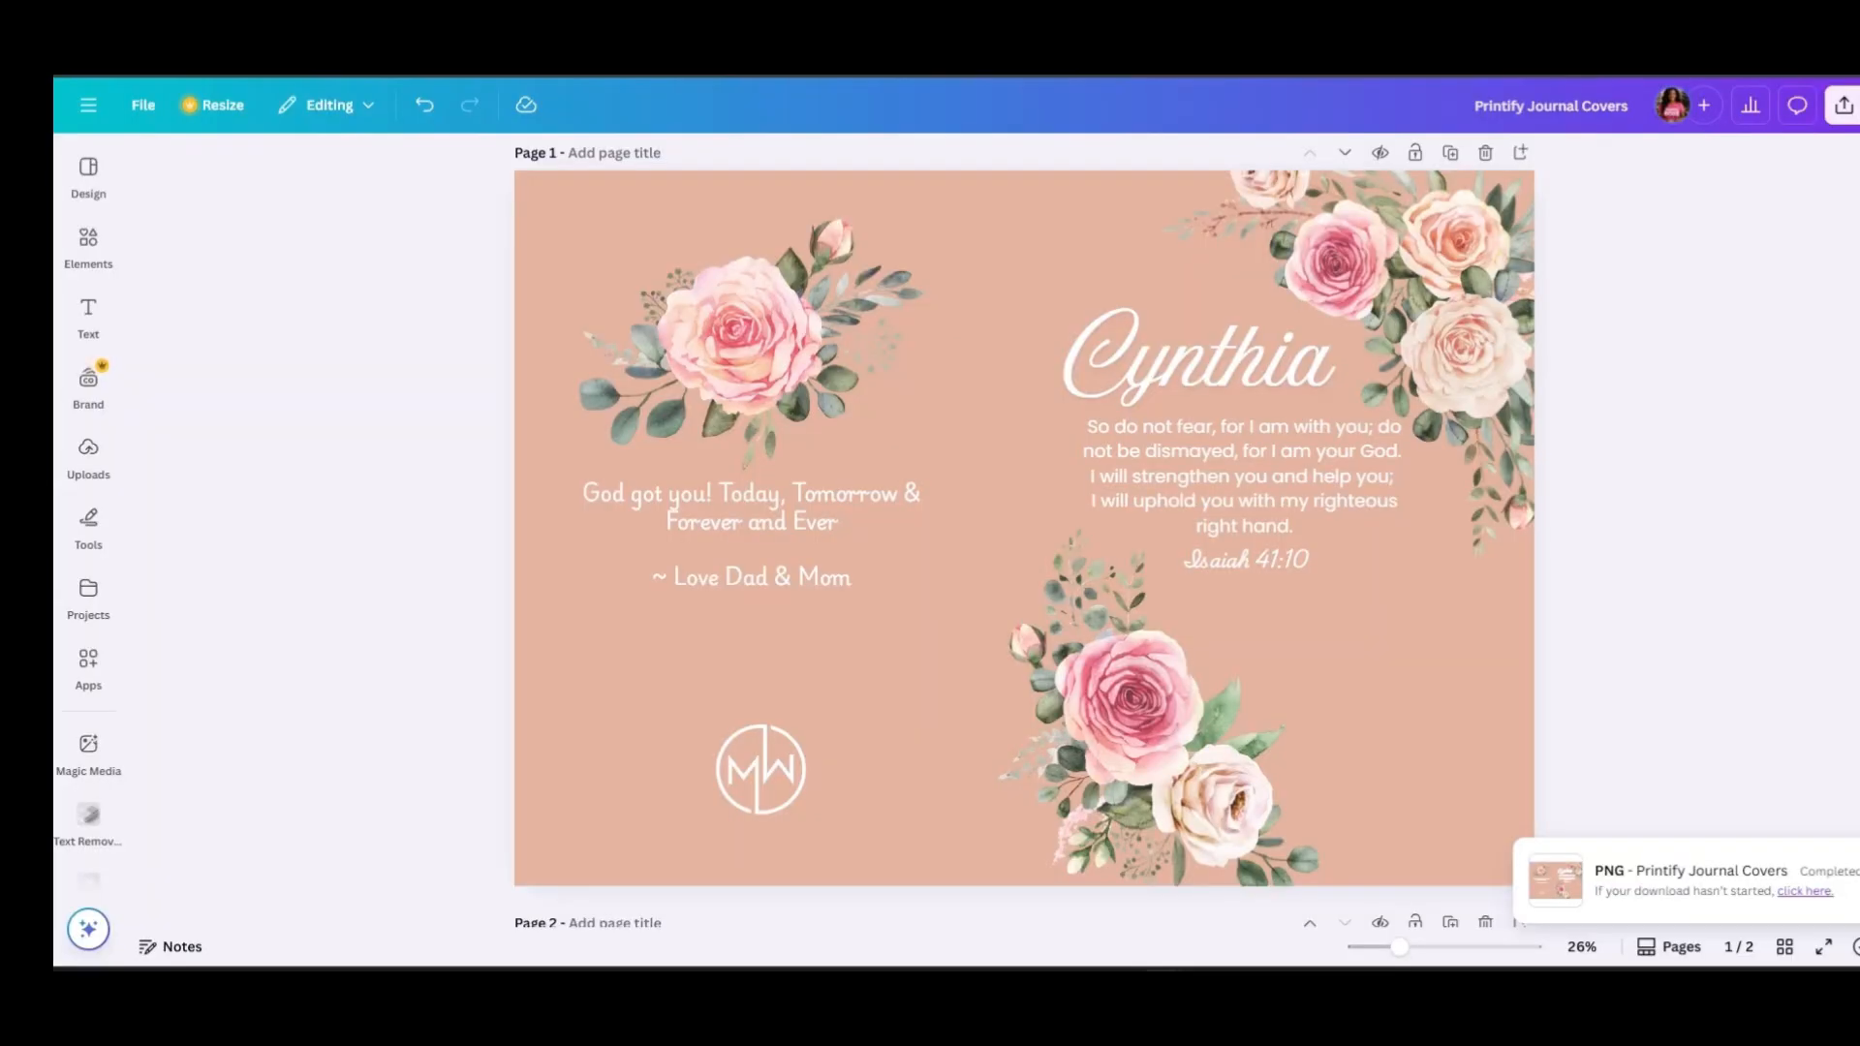
Switch back to Canva and download only the current page, Page 1, as a PNG with a transparent background
left_click(1843, 105)
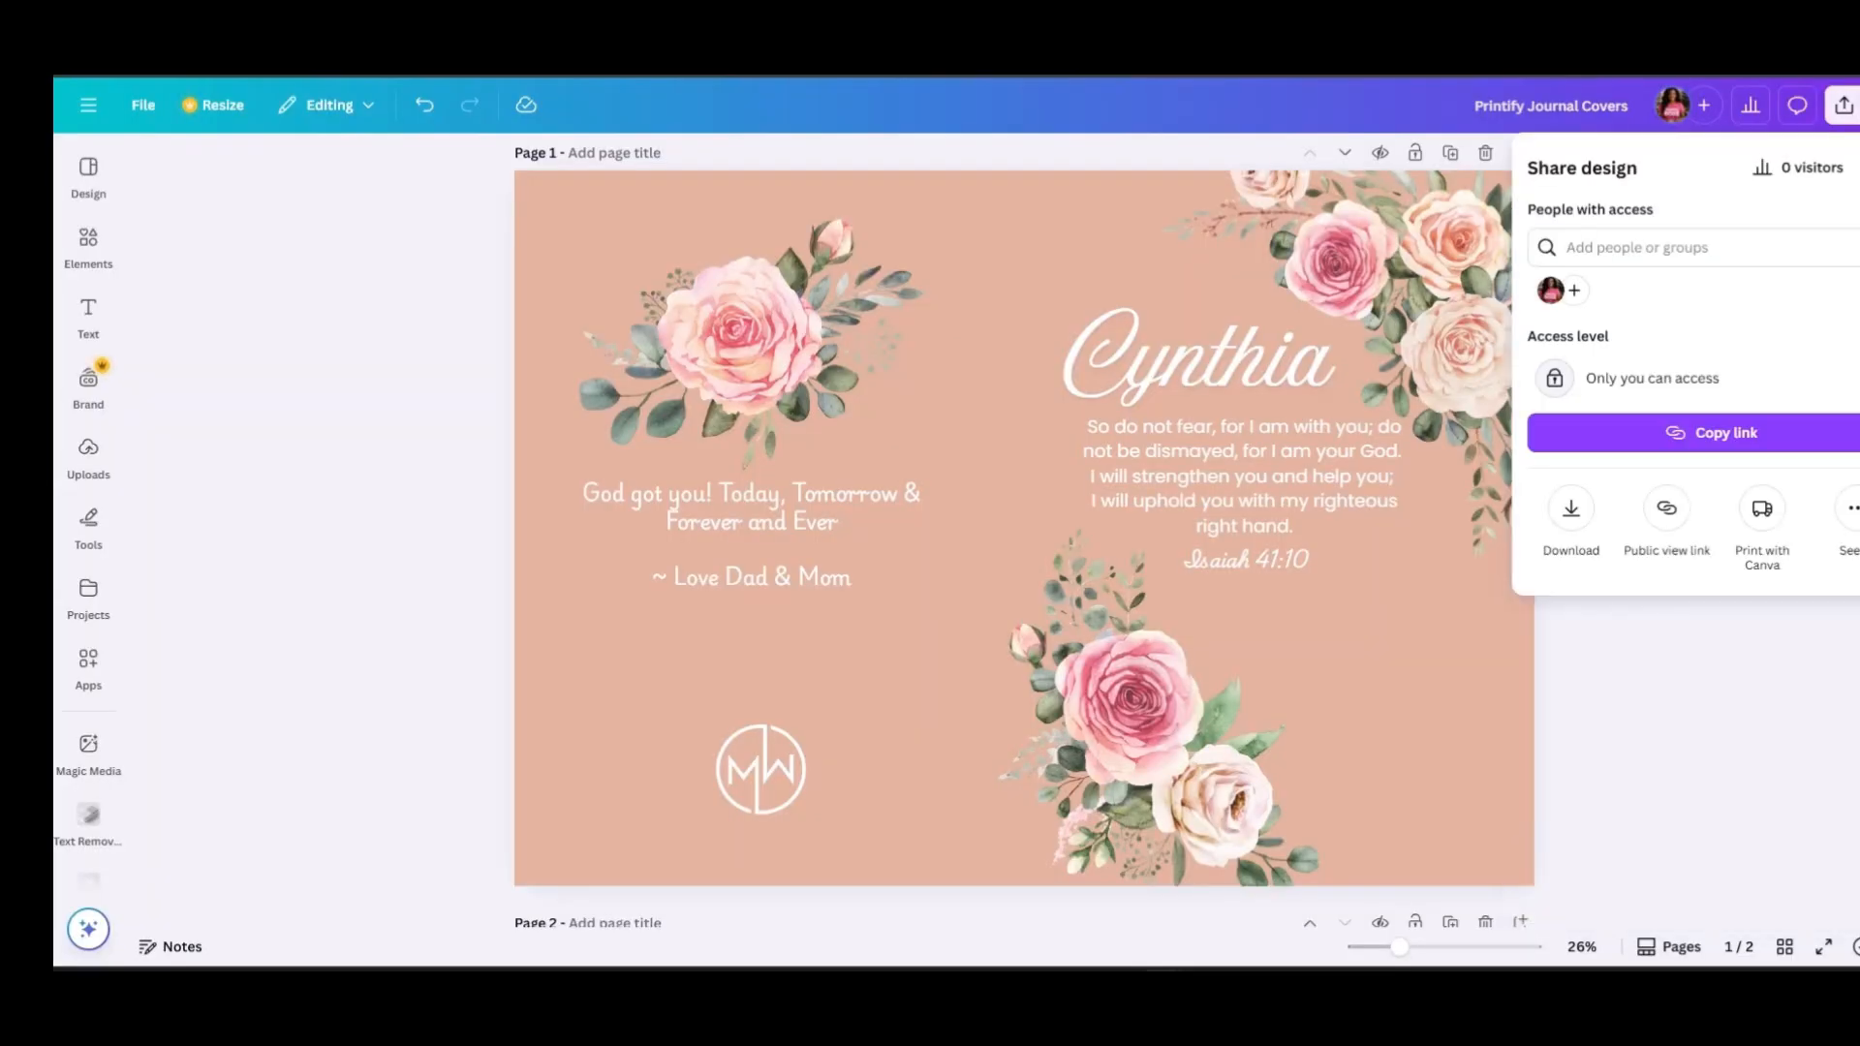
left_click(1570, 514)
left_click(1538, 442)
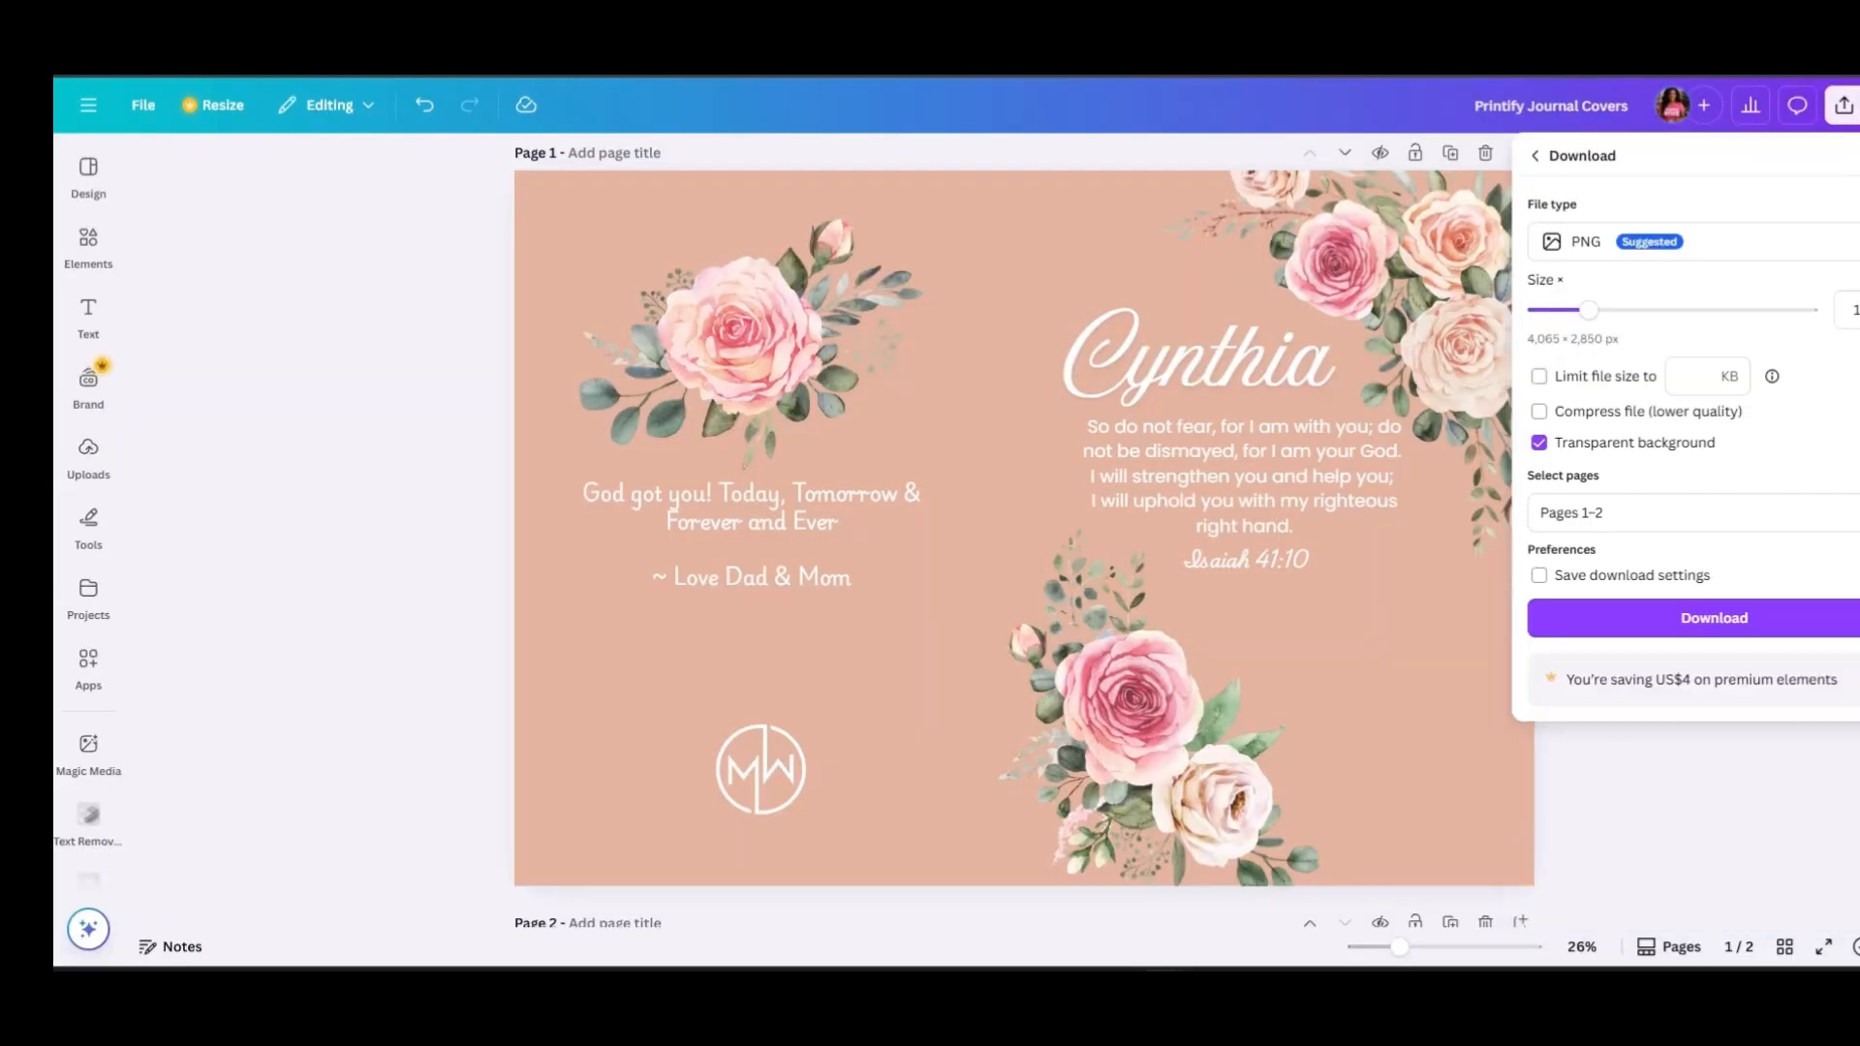
left_click(1560, 518)
left_click(1554, 692)
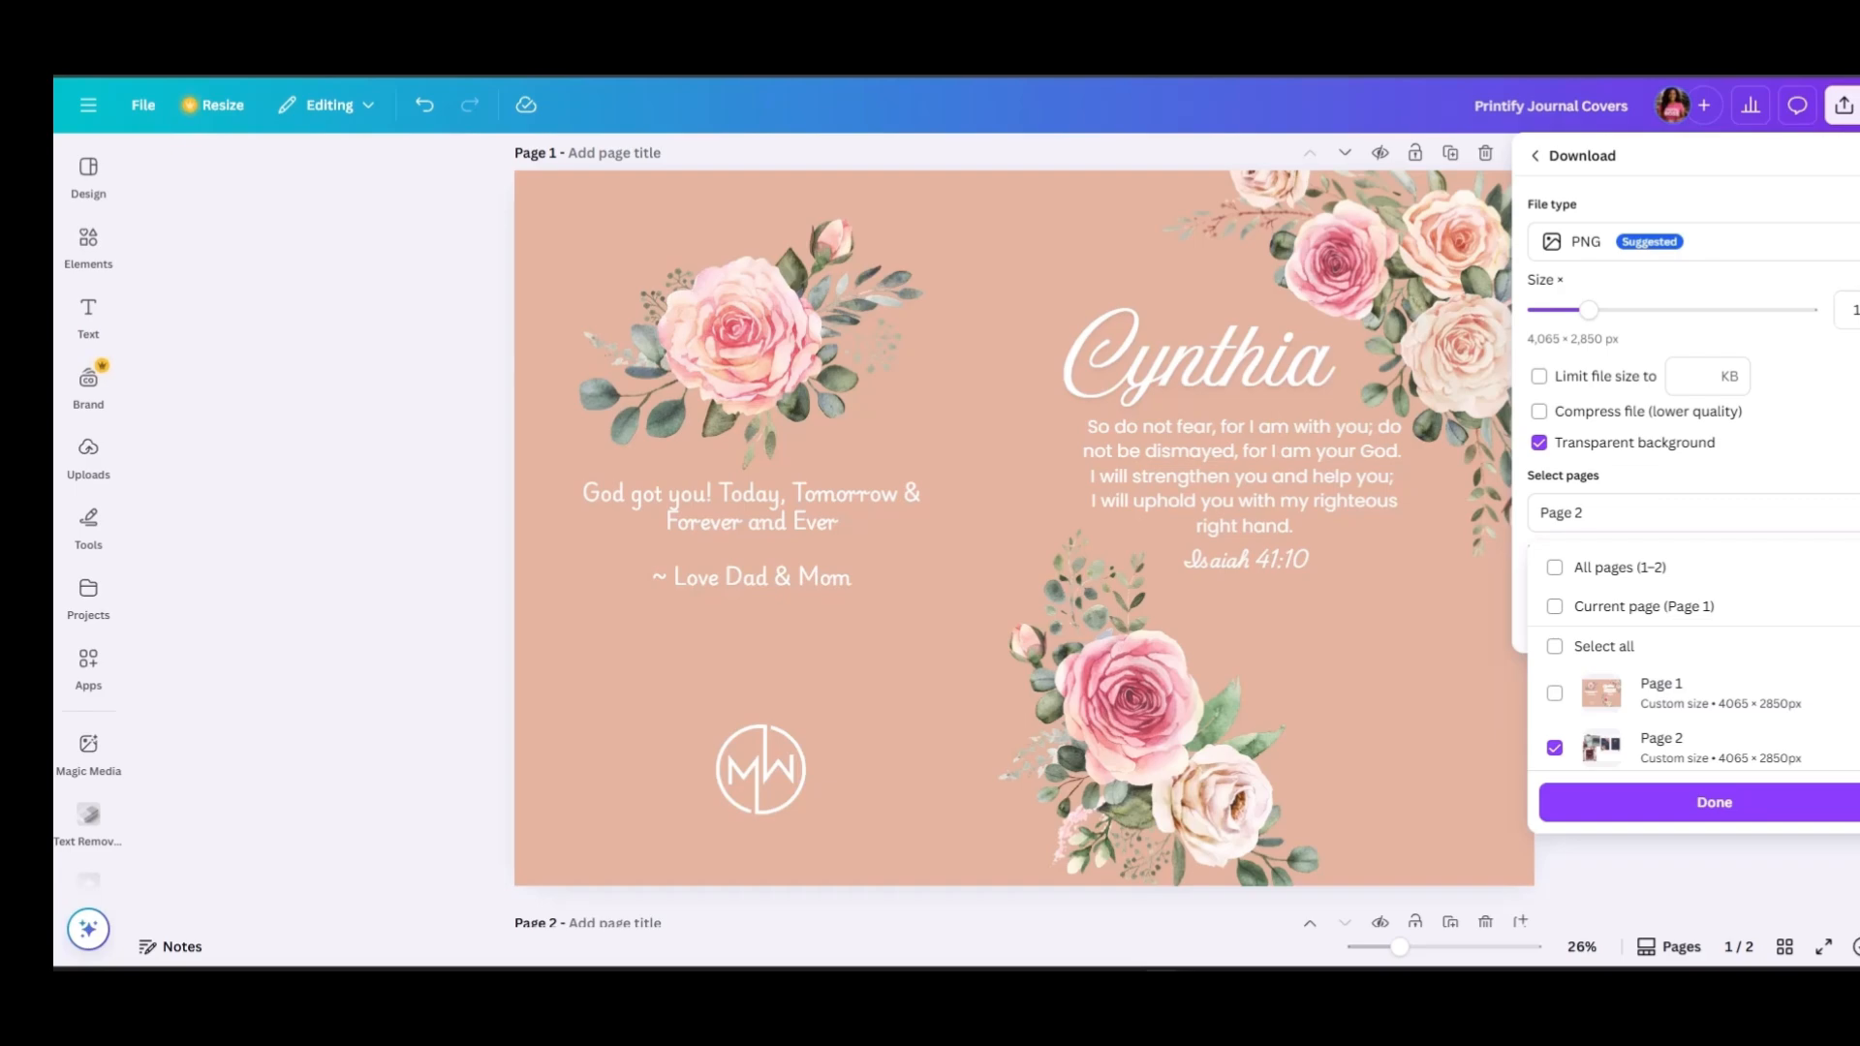
left_click(1555, 606)
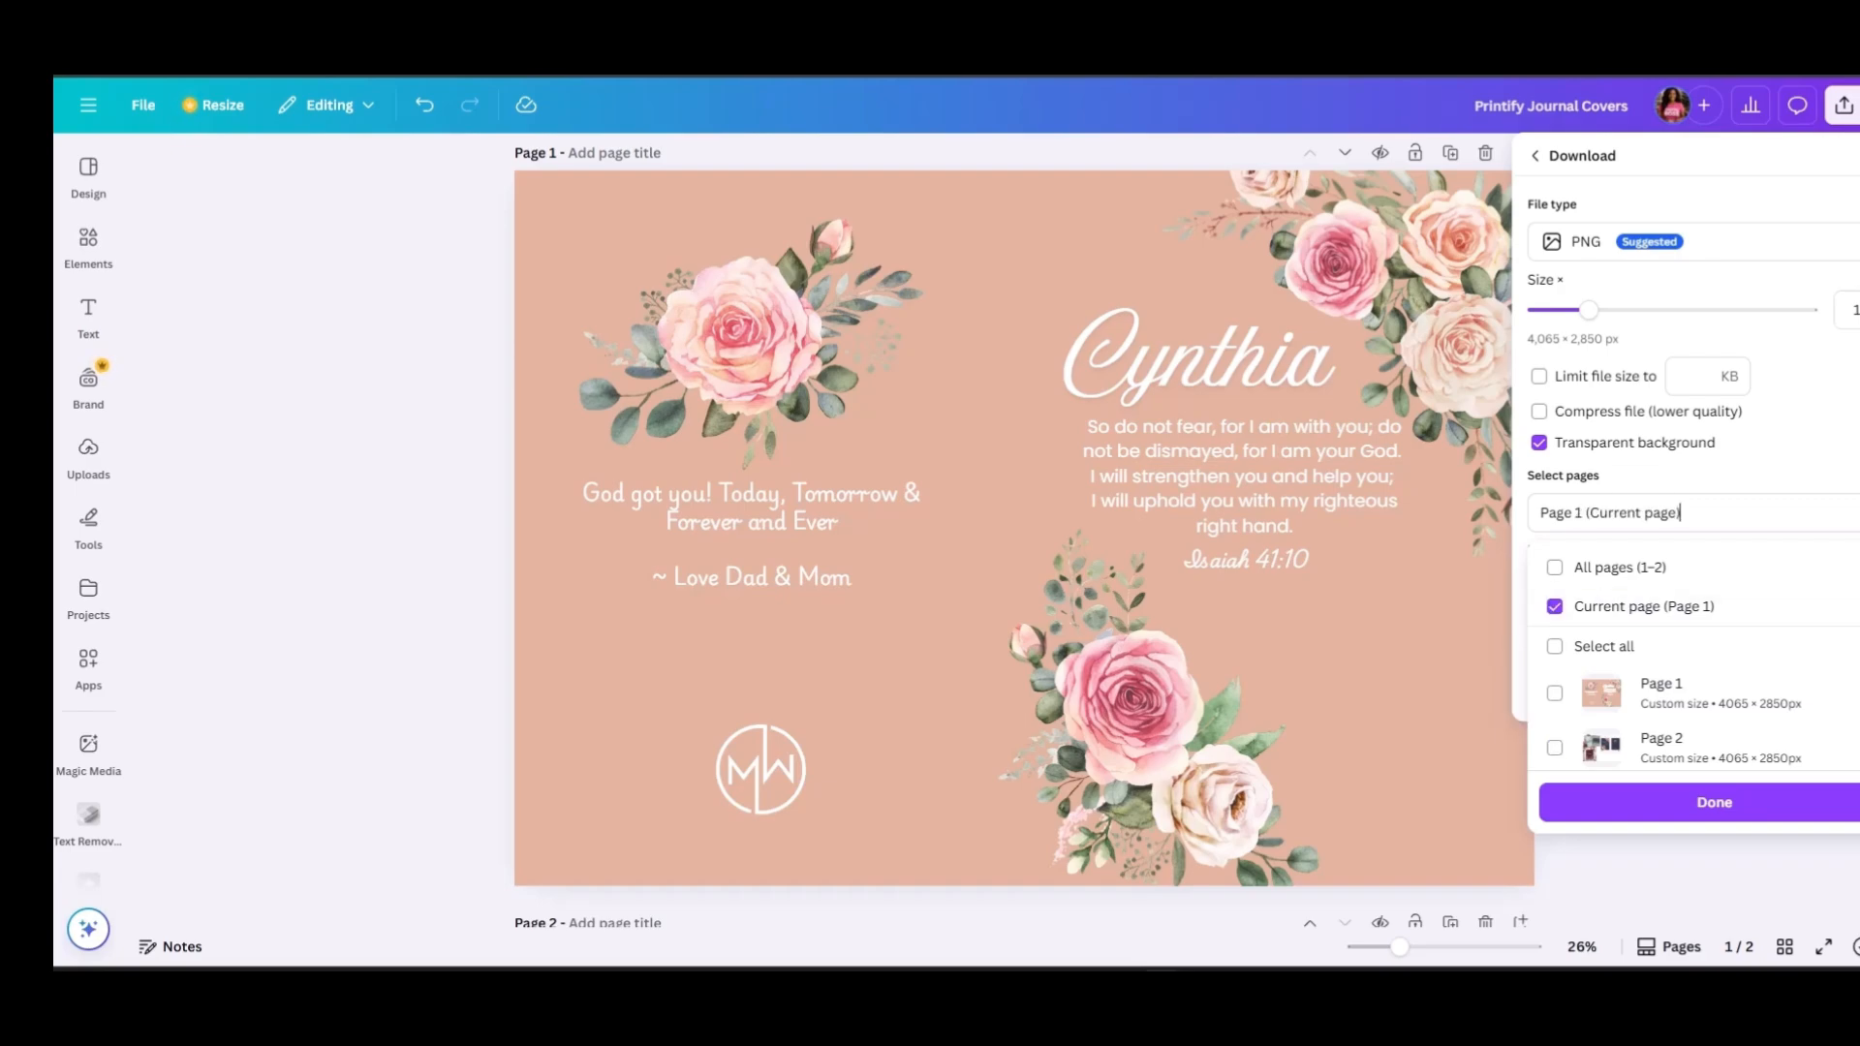
left_click(1714, 802)
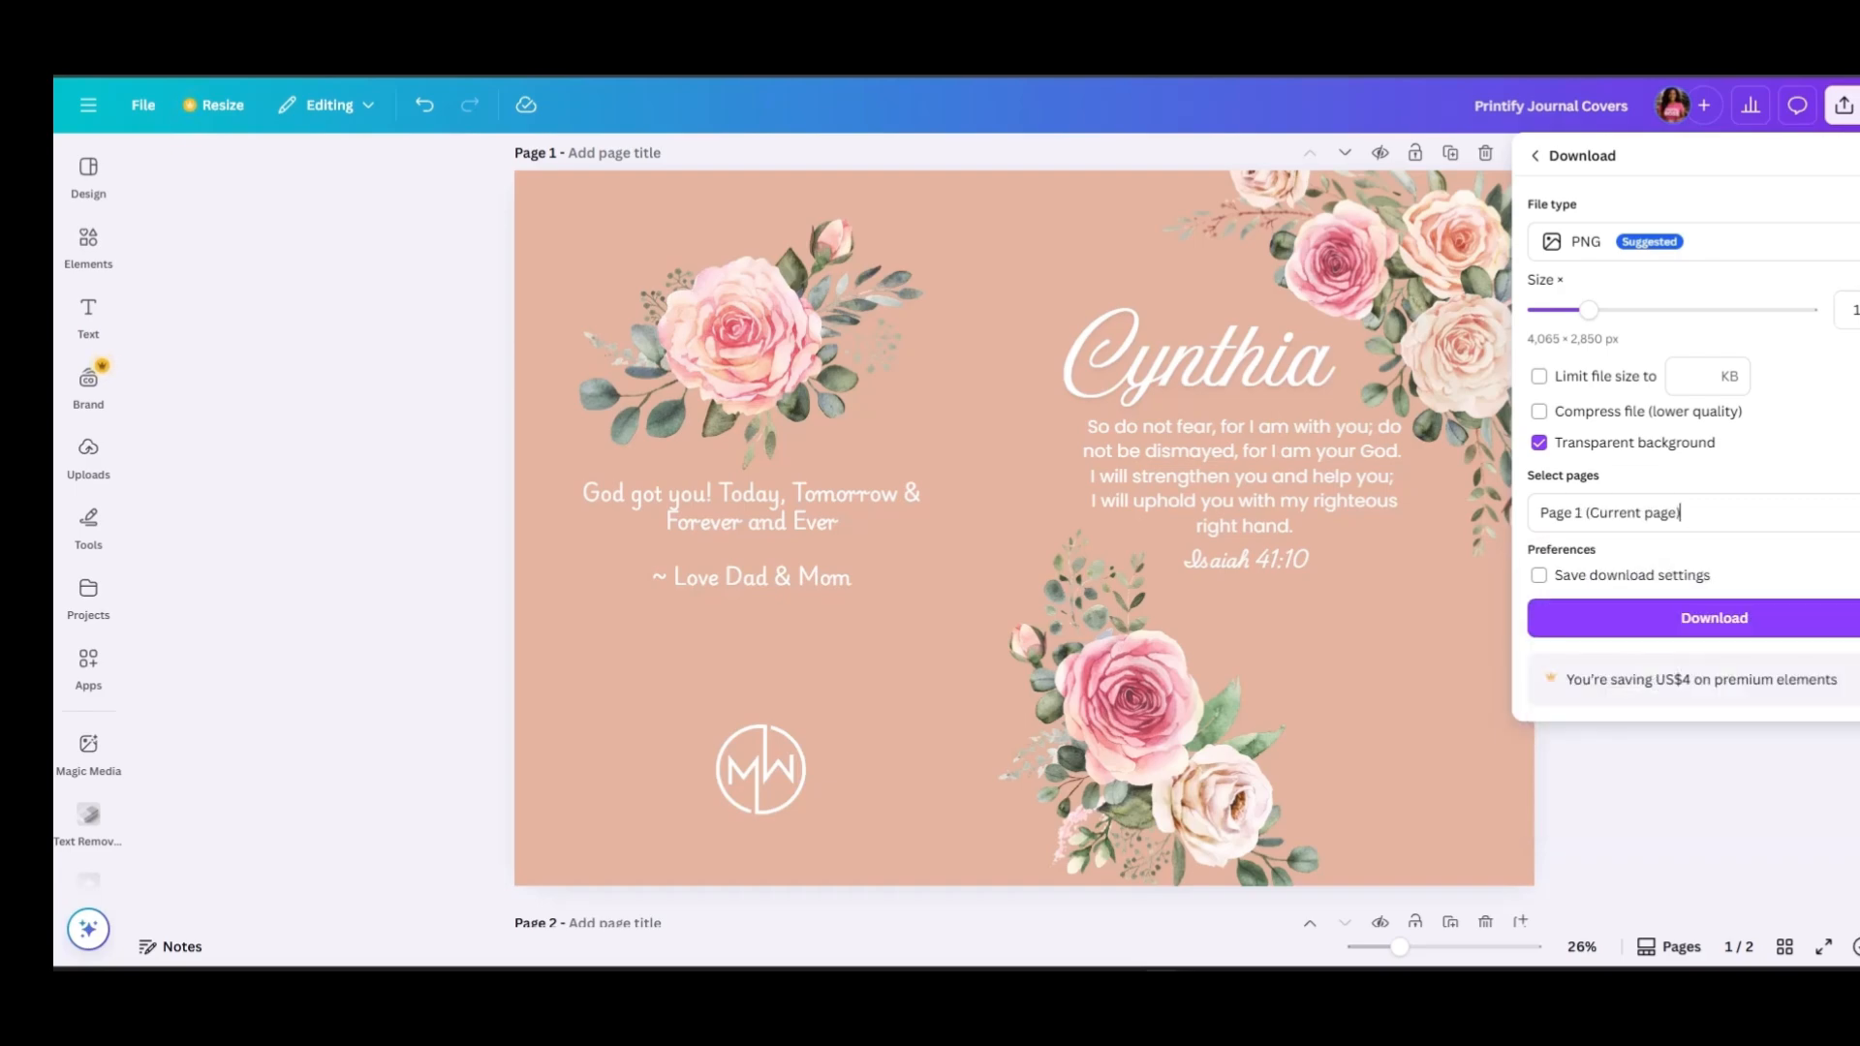
left_click(1713, 618)
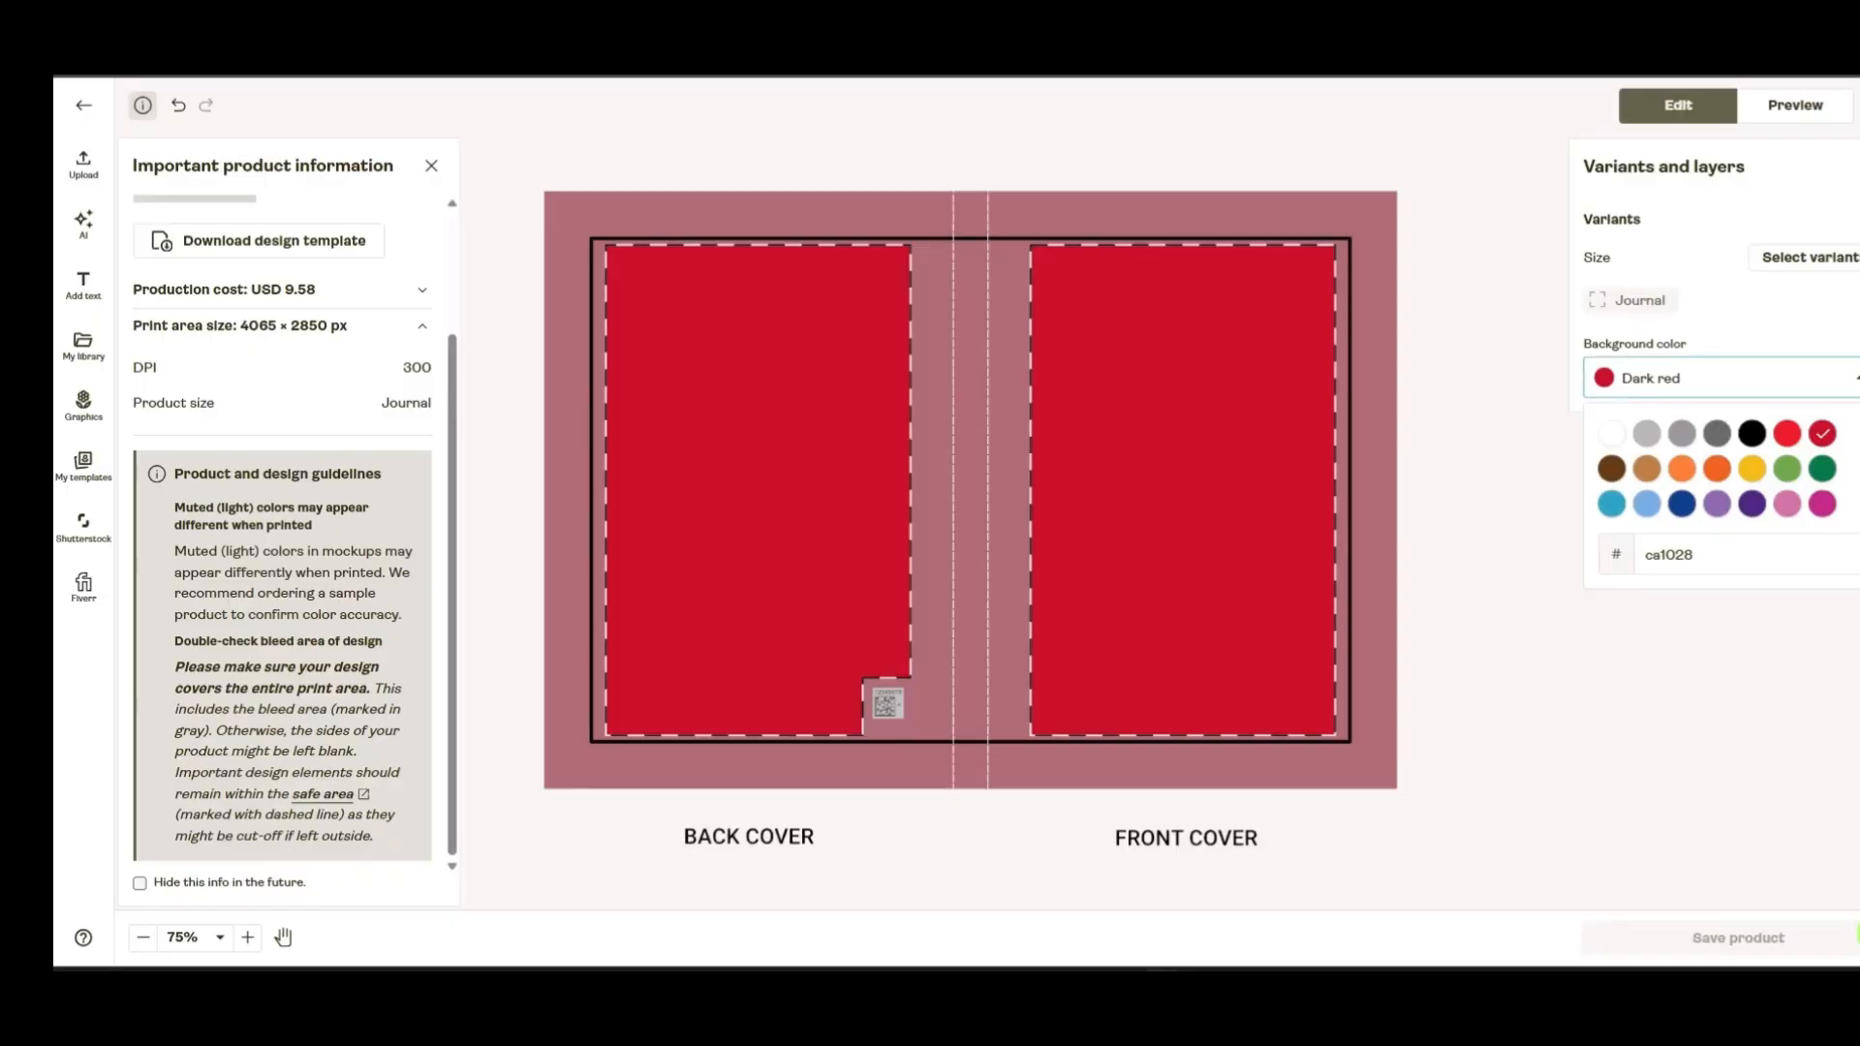
Back in Printify, try green, Dark blue and light blue journal backgrounds, and return the background color to White
left_click(1822, 469)
left_click(1720, 378)
left_click(1682, 503)
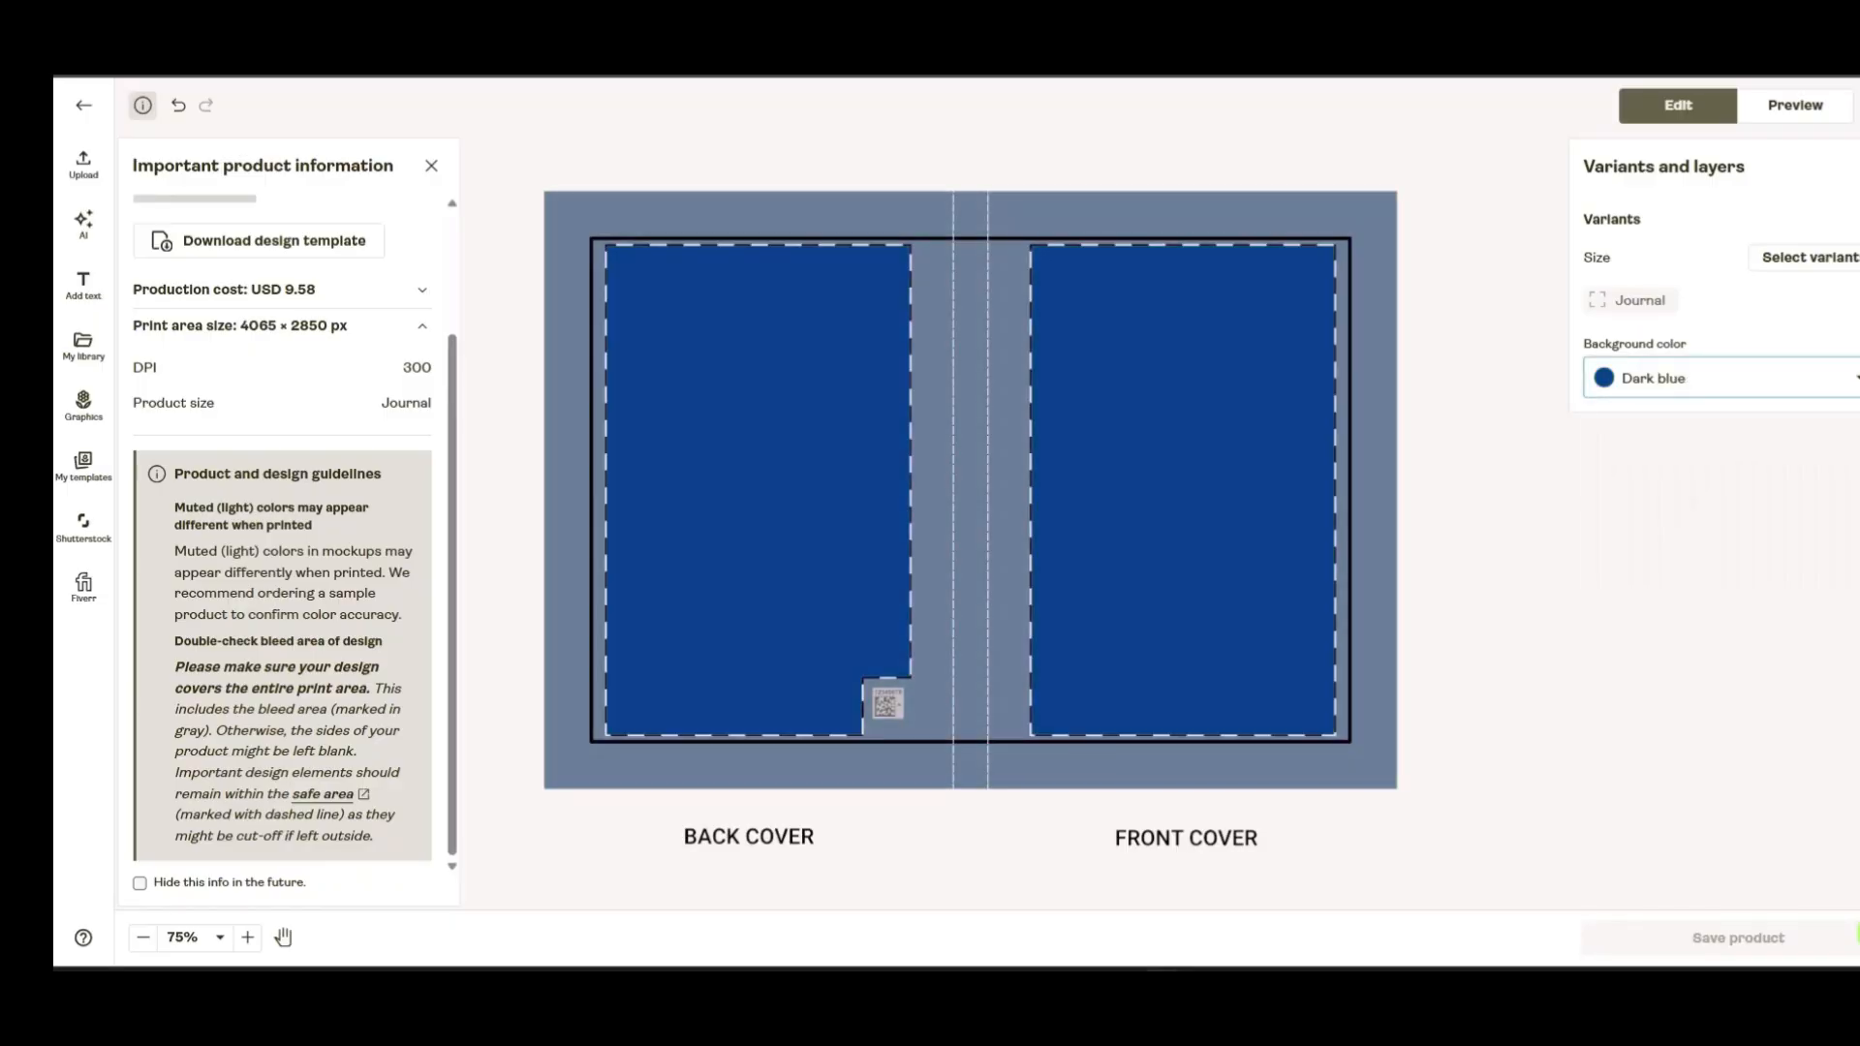
left_click(1685, 378)
left_click(1611, 504)
left_click(1685, 378)
left_click(1611, 434)
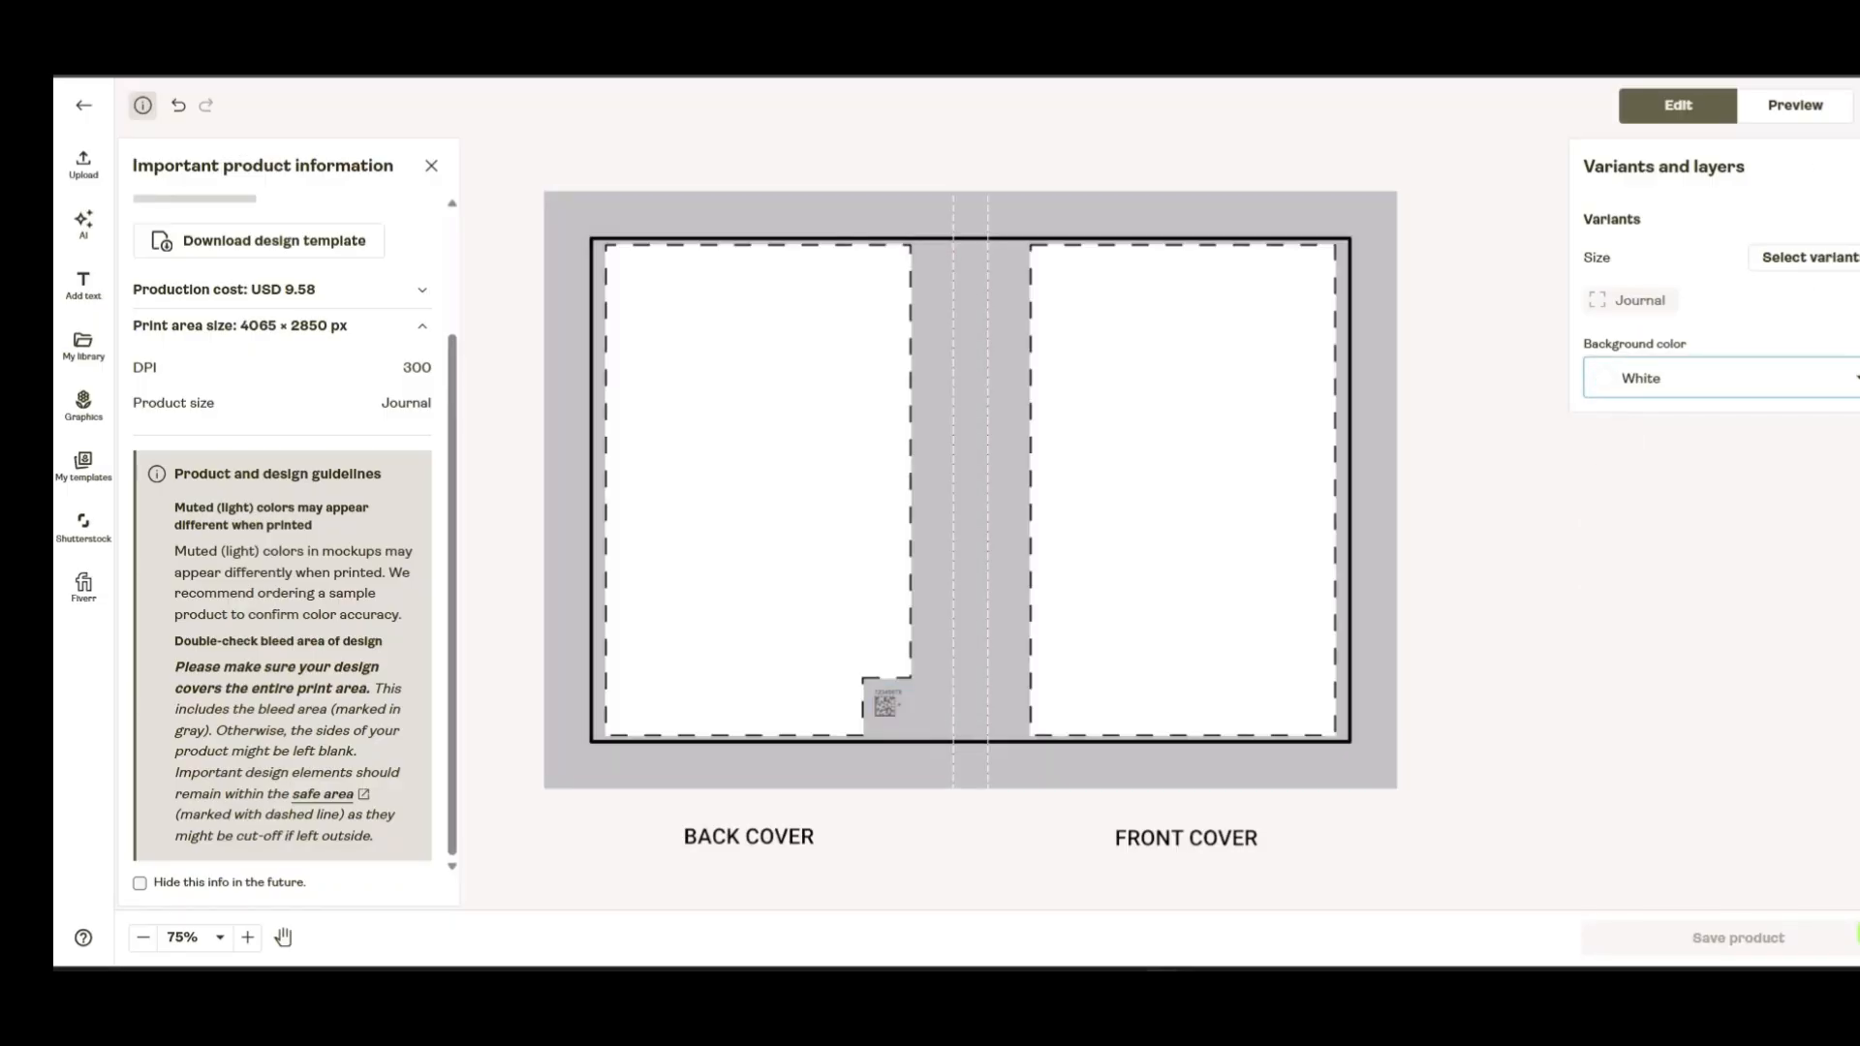
Upload the Printify Journal Covers image from the device and place it on the journal cover
left_click(84, 163)
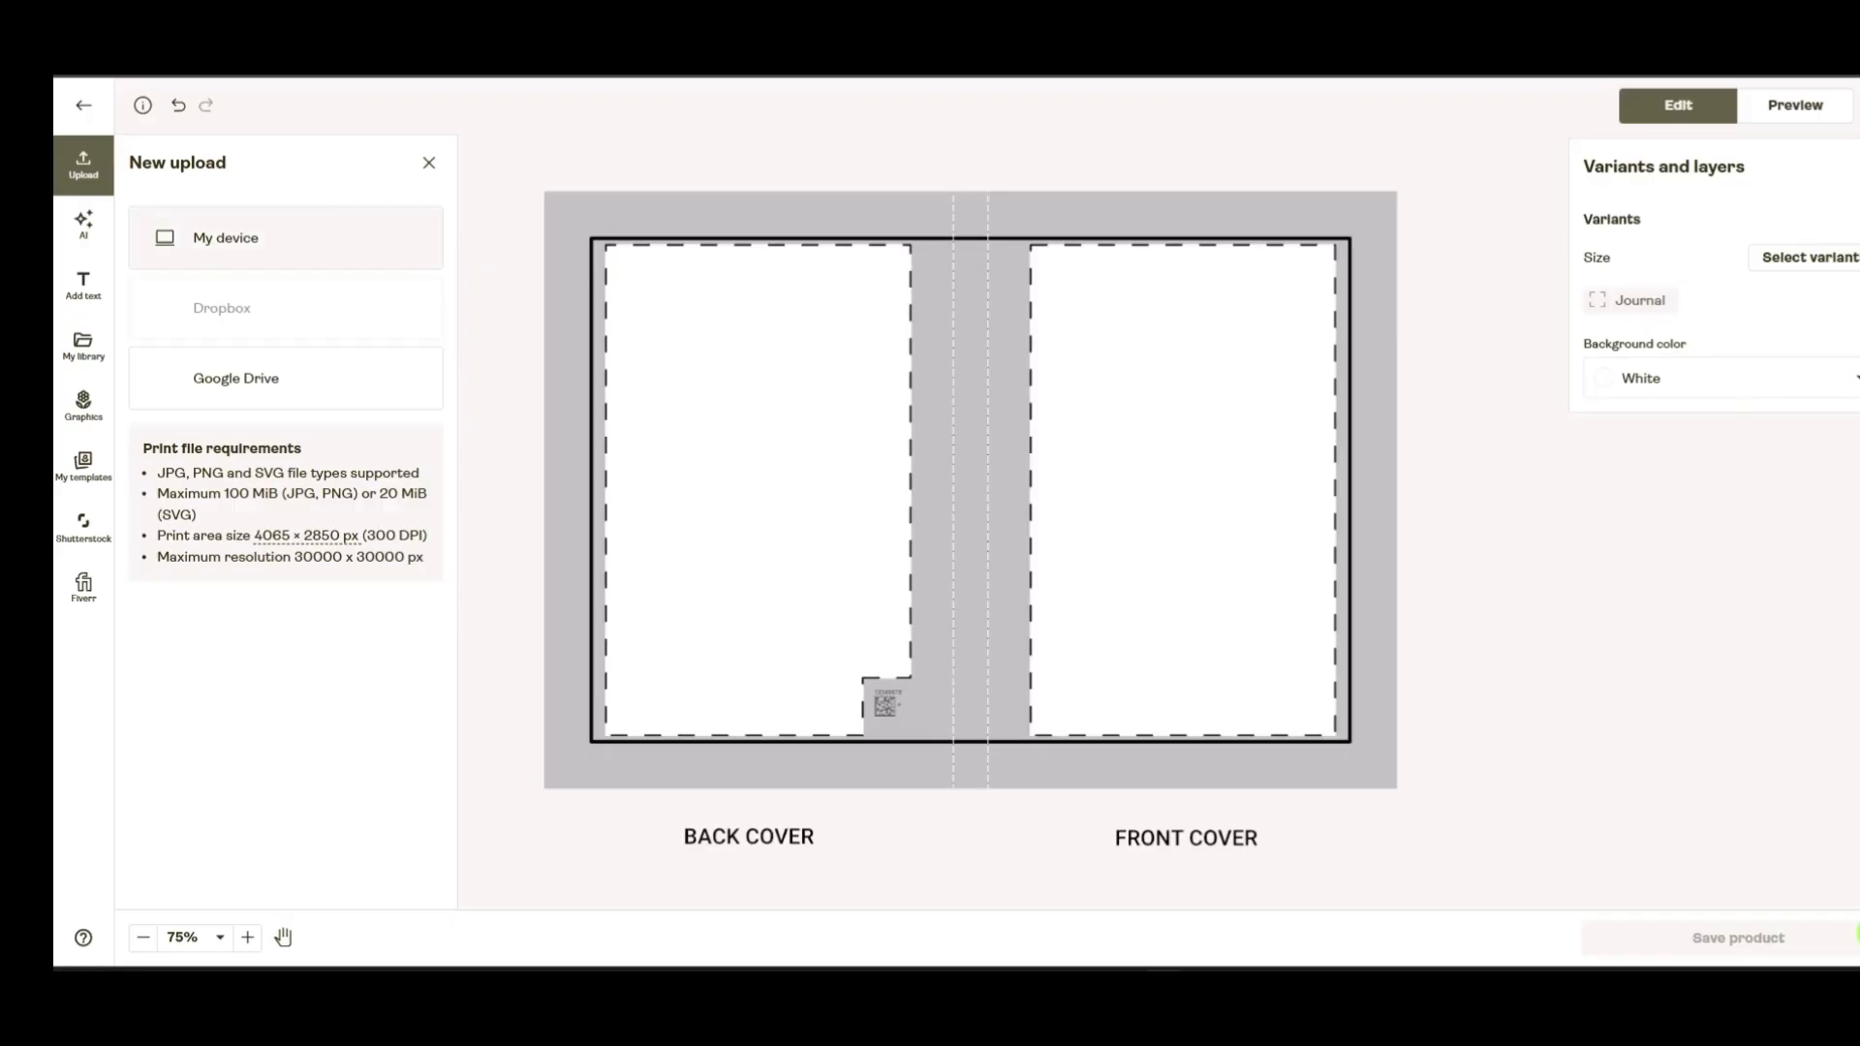
left_click(329, 238)
left_click(1340, 855)
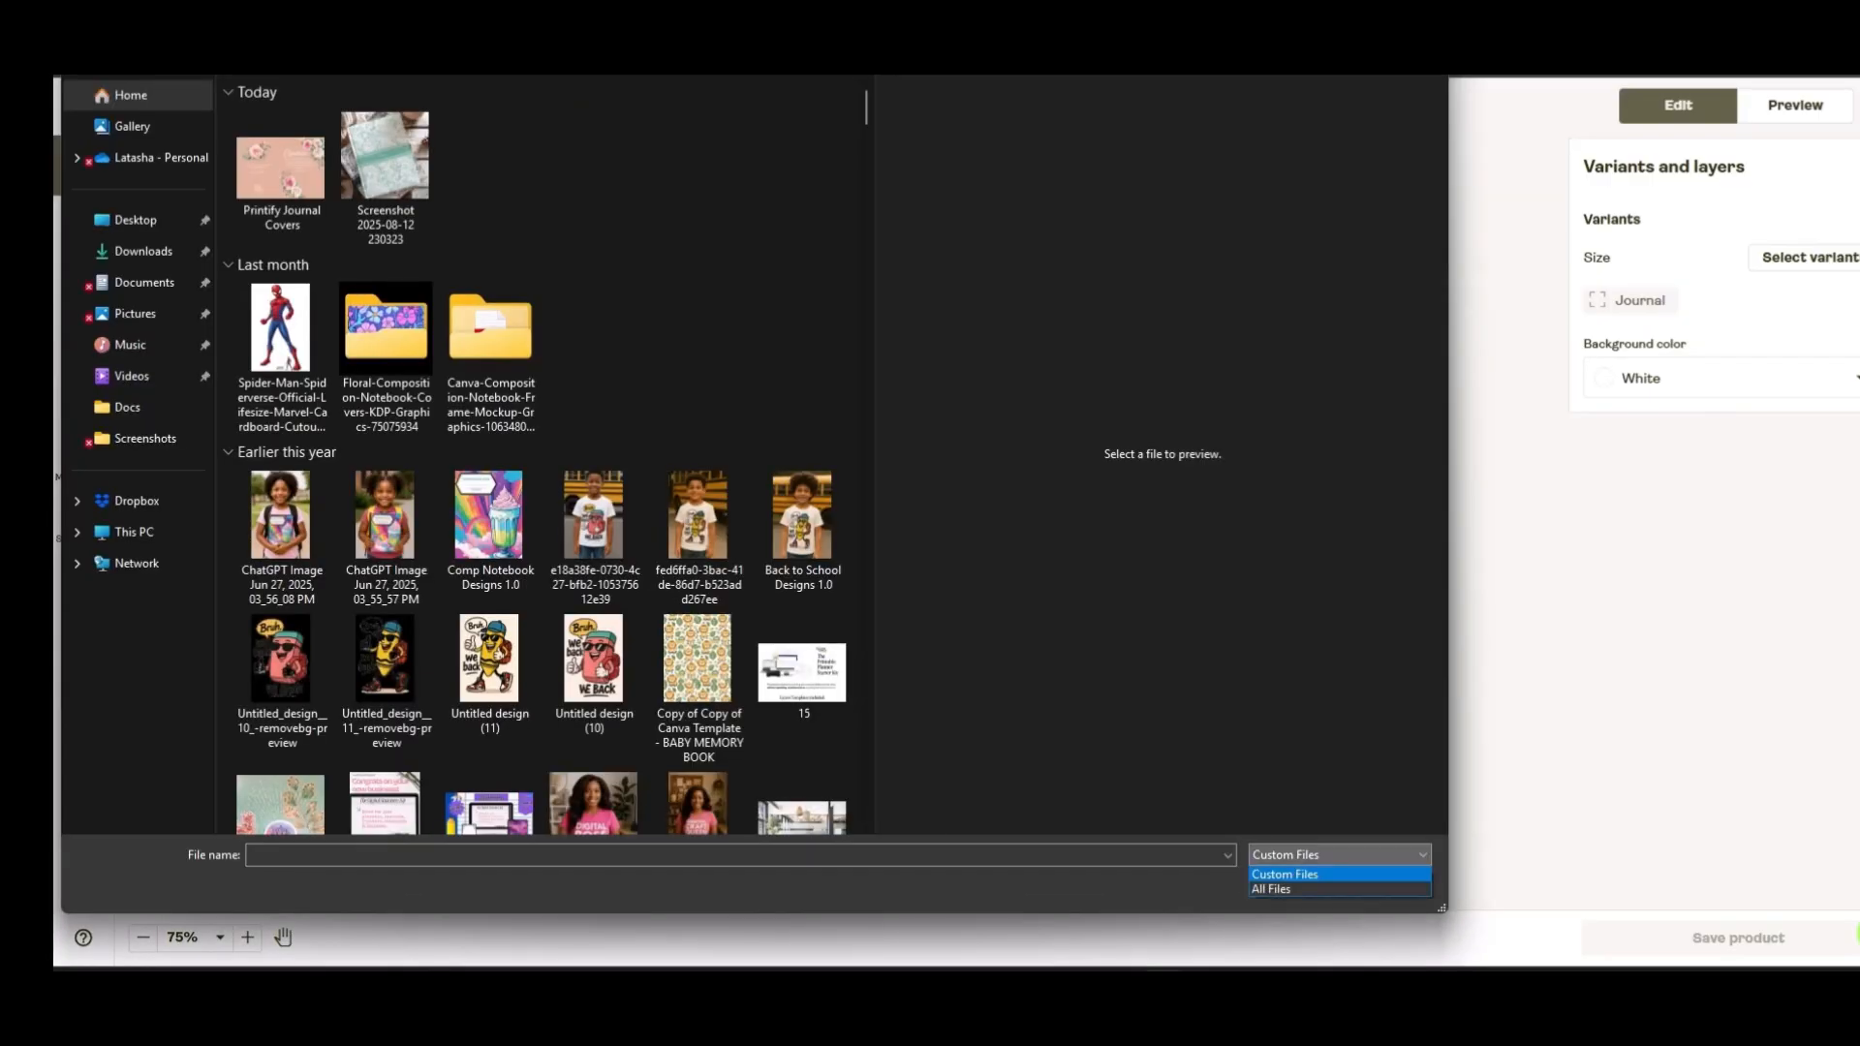
left_click(1299, 888)
double_click(281, 168)
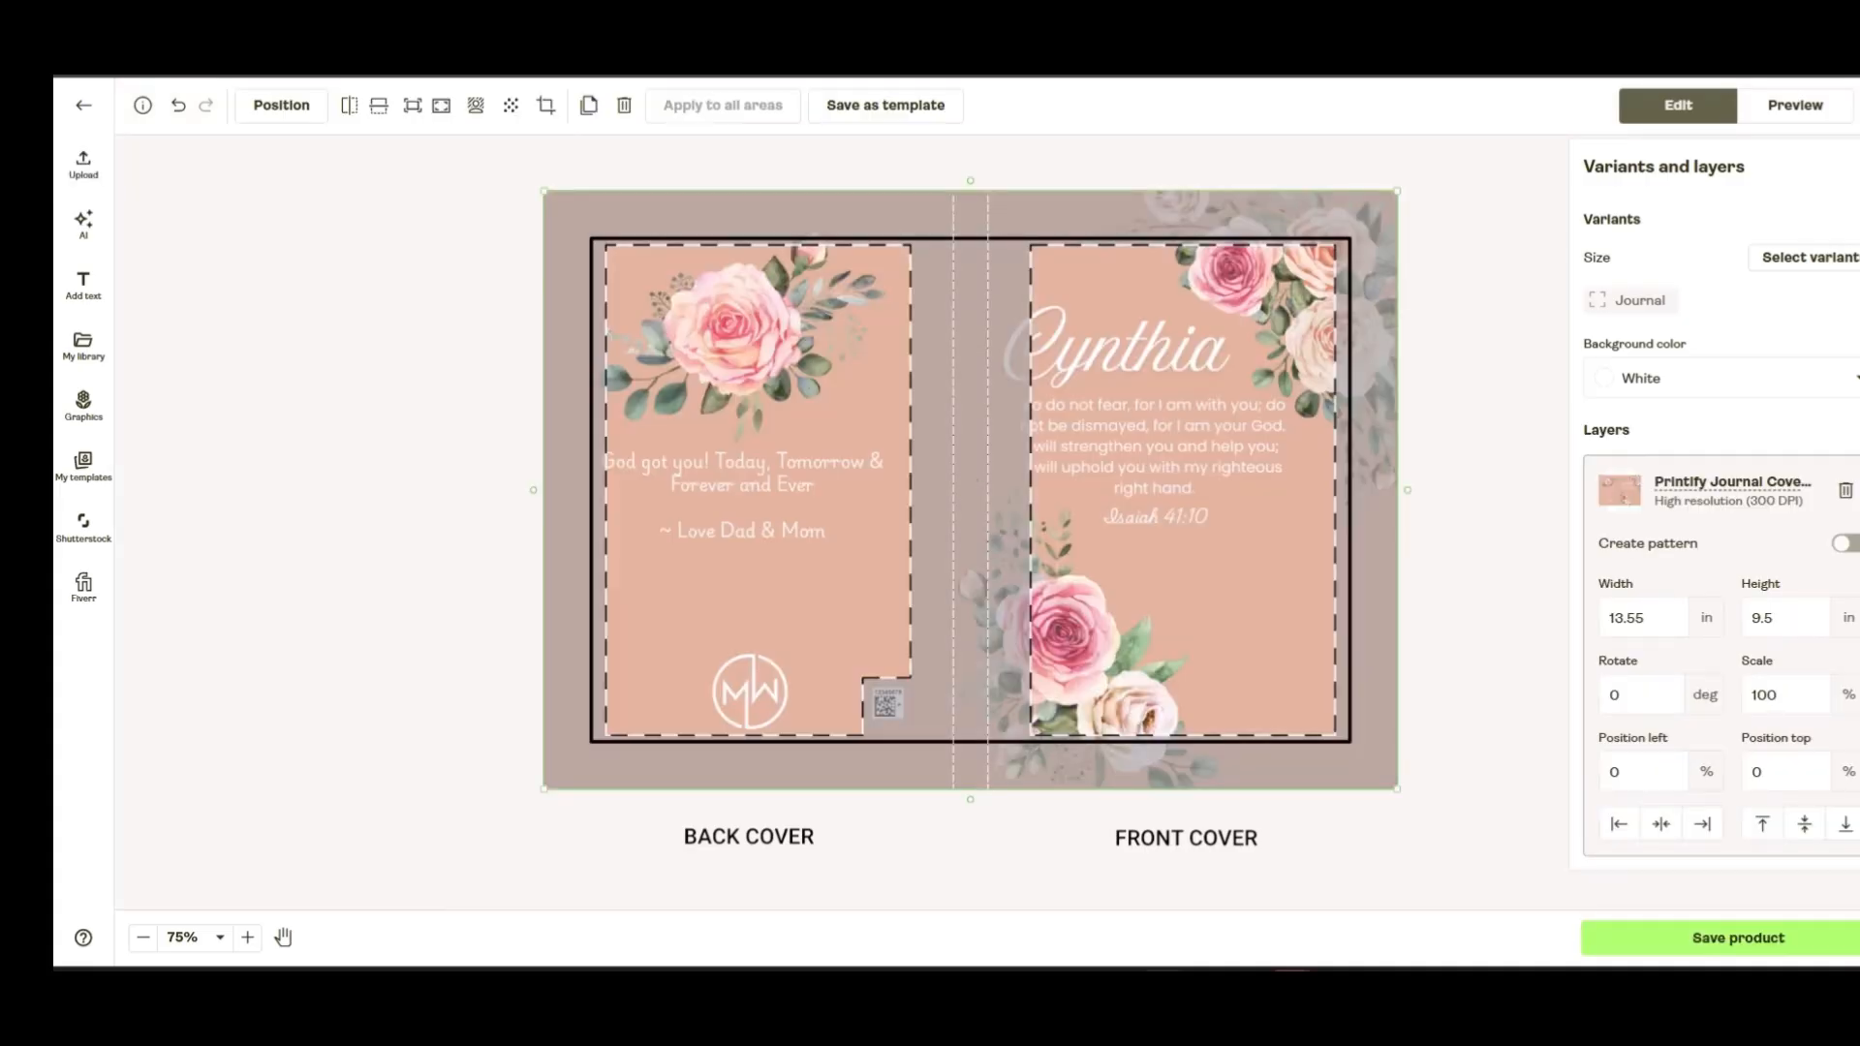
Scale and reposition the cover design to about 12.17 × 8.53 in, at about 5.11% left and 7.68% top, within the cover outline
left_click_drag(1396, 788, 1347, 753)
mouse_move(1223, 590)
left_mouse_down()
mouse_move(1271, 609)
mouse_move(1206, 570)
left_mouse_up()
left_click_drag(1331, 171, 1245, 232)
left_click_drag(1162, 543, 1255, 555)
left_click_drag(622, 745, 591, 777)
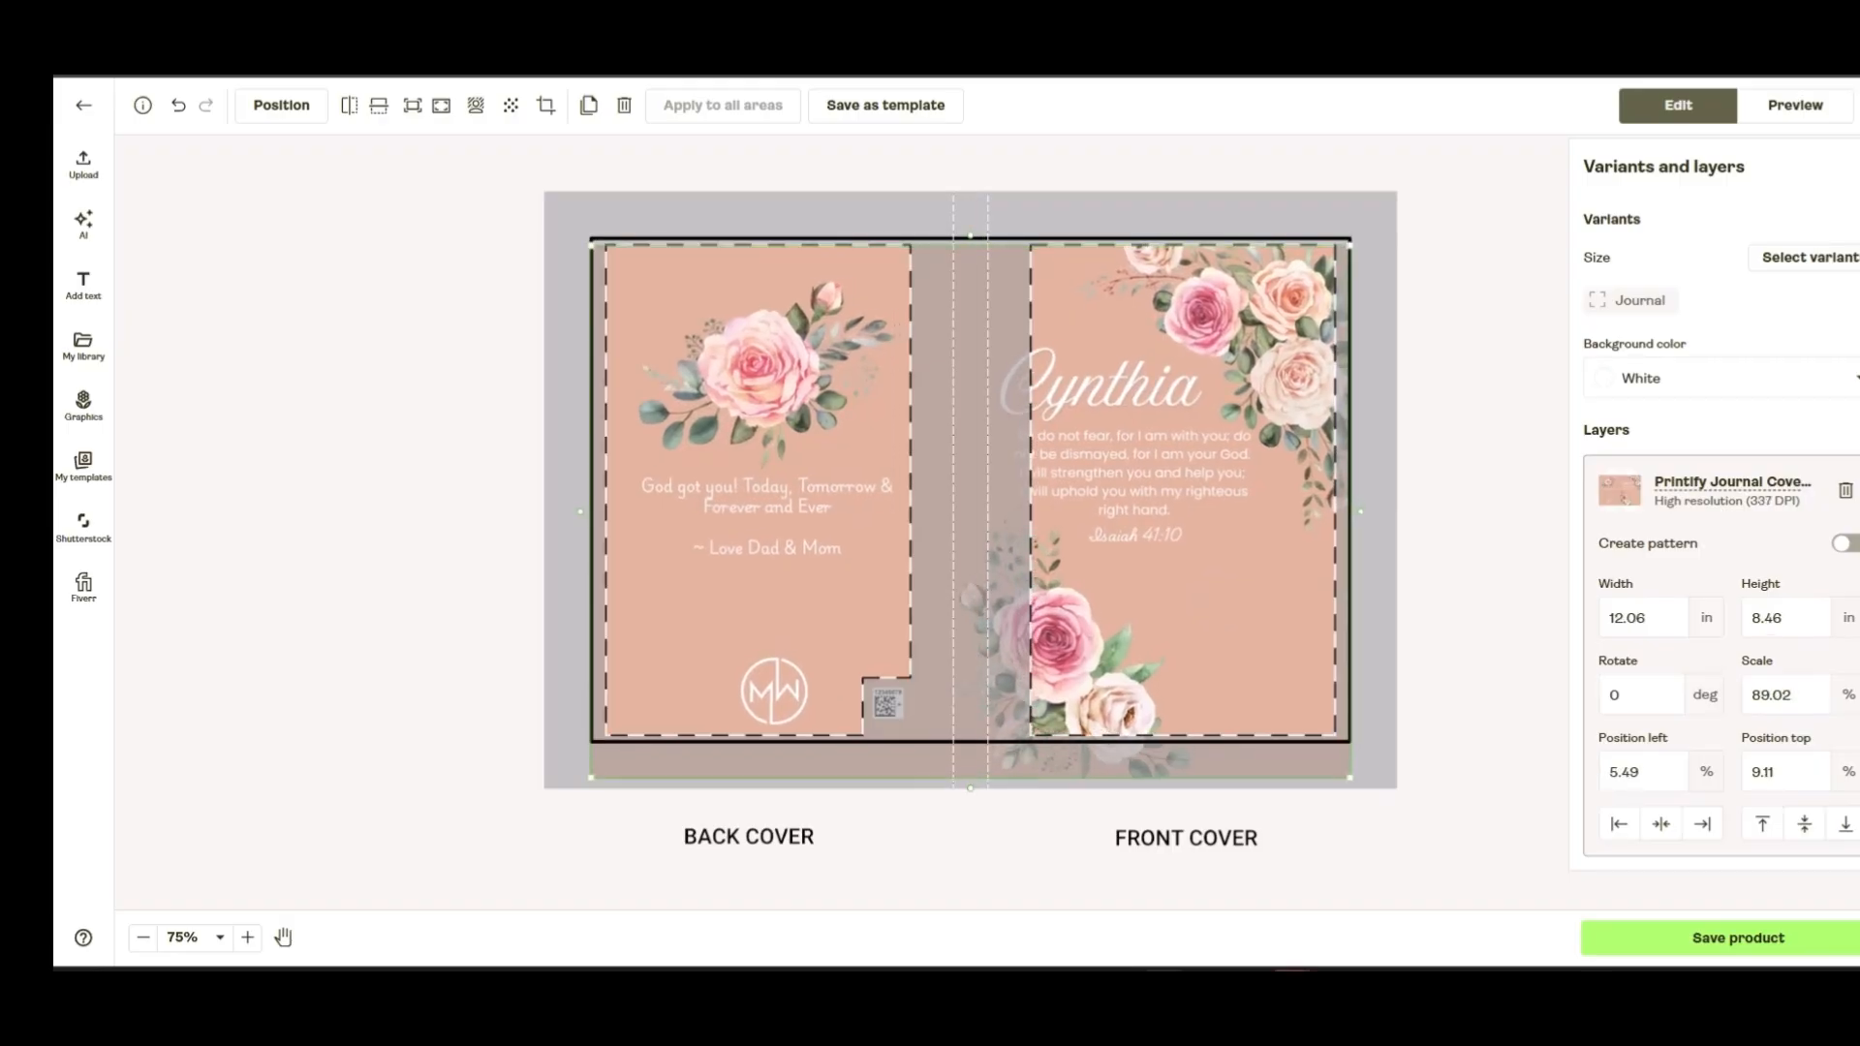
left_click_drag(1207, 591, 1157, 555)
left_click_drag(1300, 744, 1230, 692)
left_click_drag(1114, 582, 1176, 620)
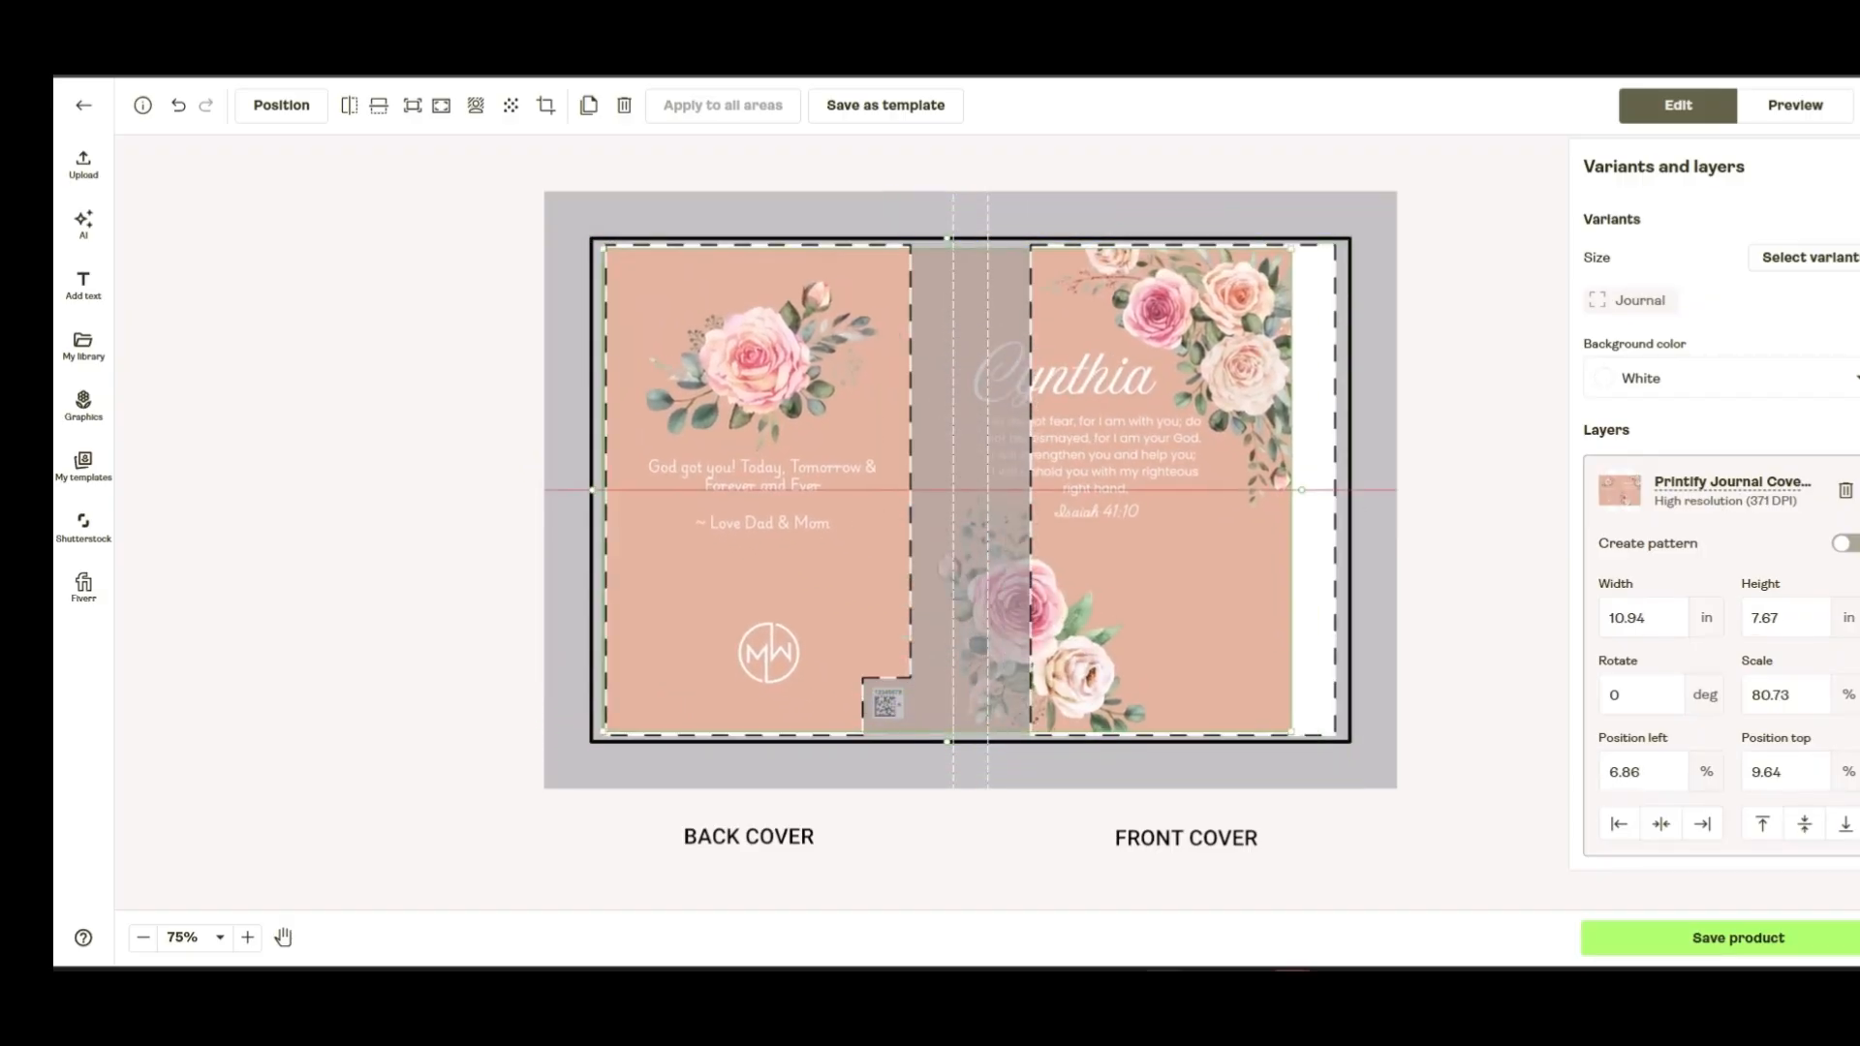
left_click_drag(1292, 732, 1346, 770)
left_click_drag(1262, 637, 1271, 635)
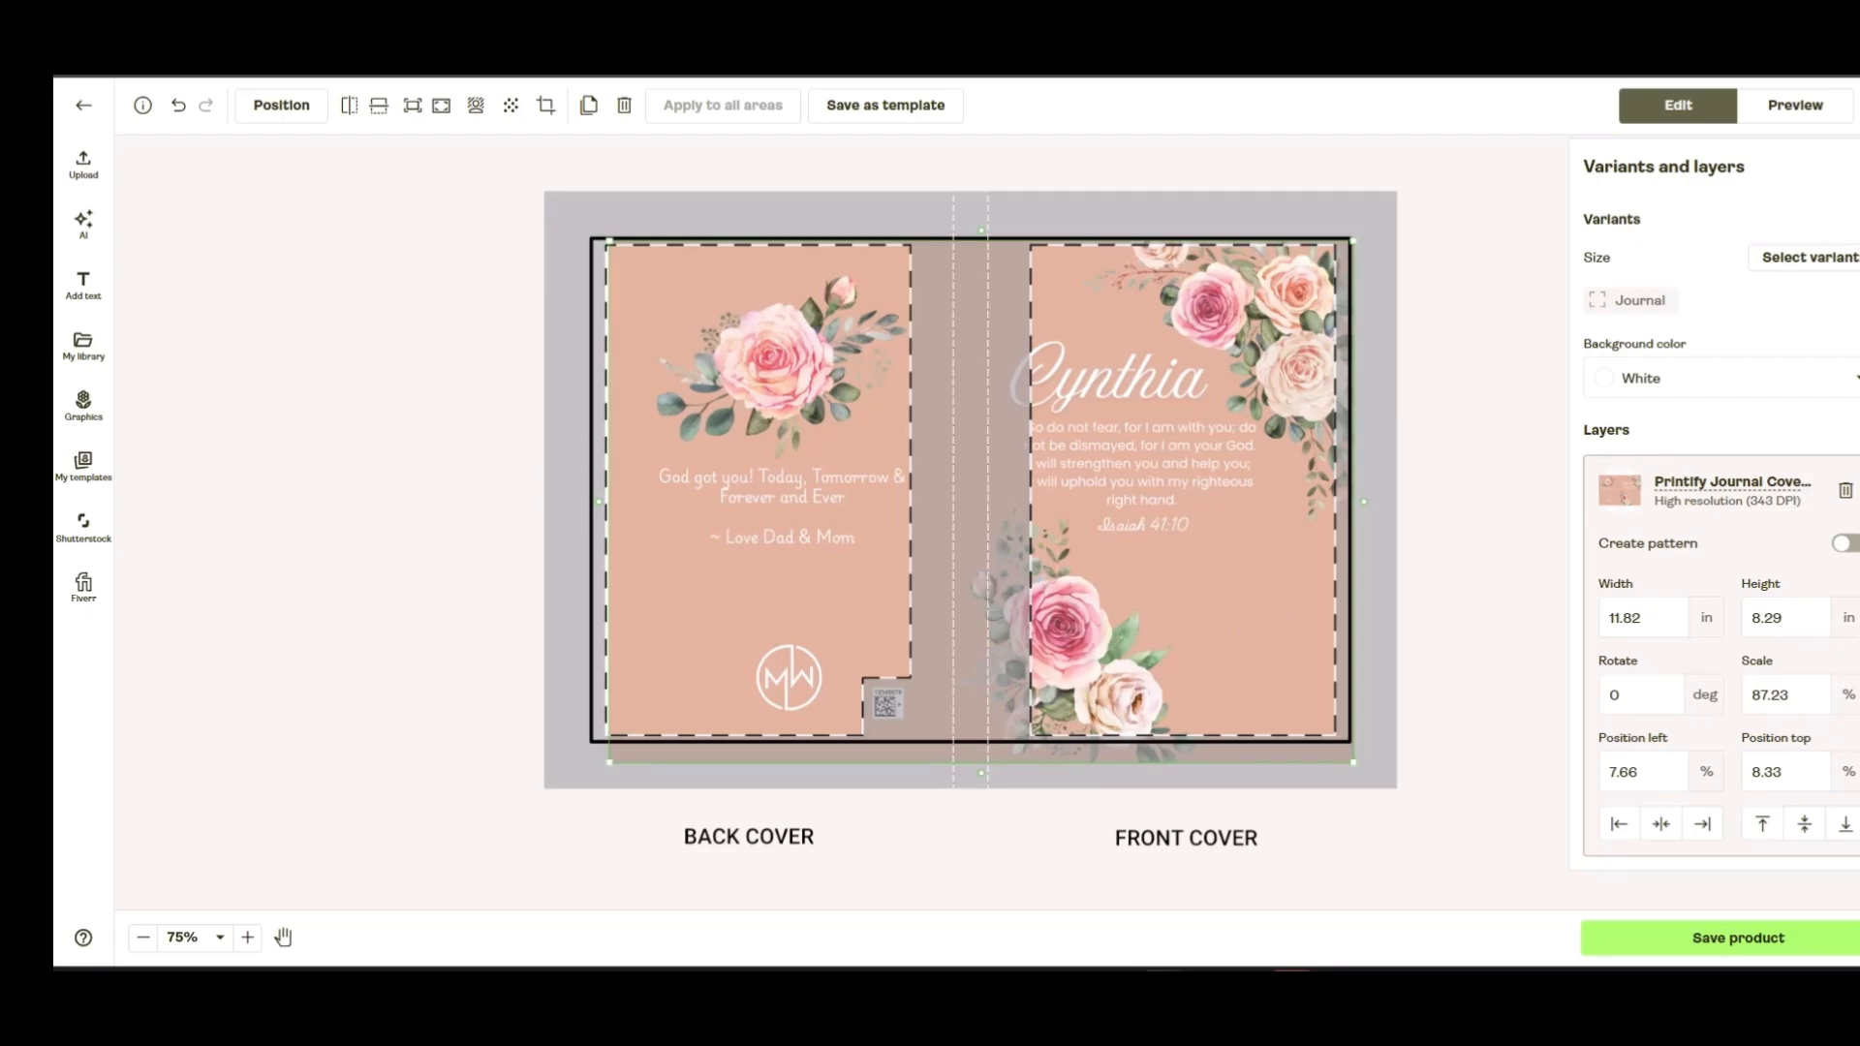
left_click_drag(610, 763, 588, 777)
left_click_drag(1114, 647, 1114, 643)
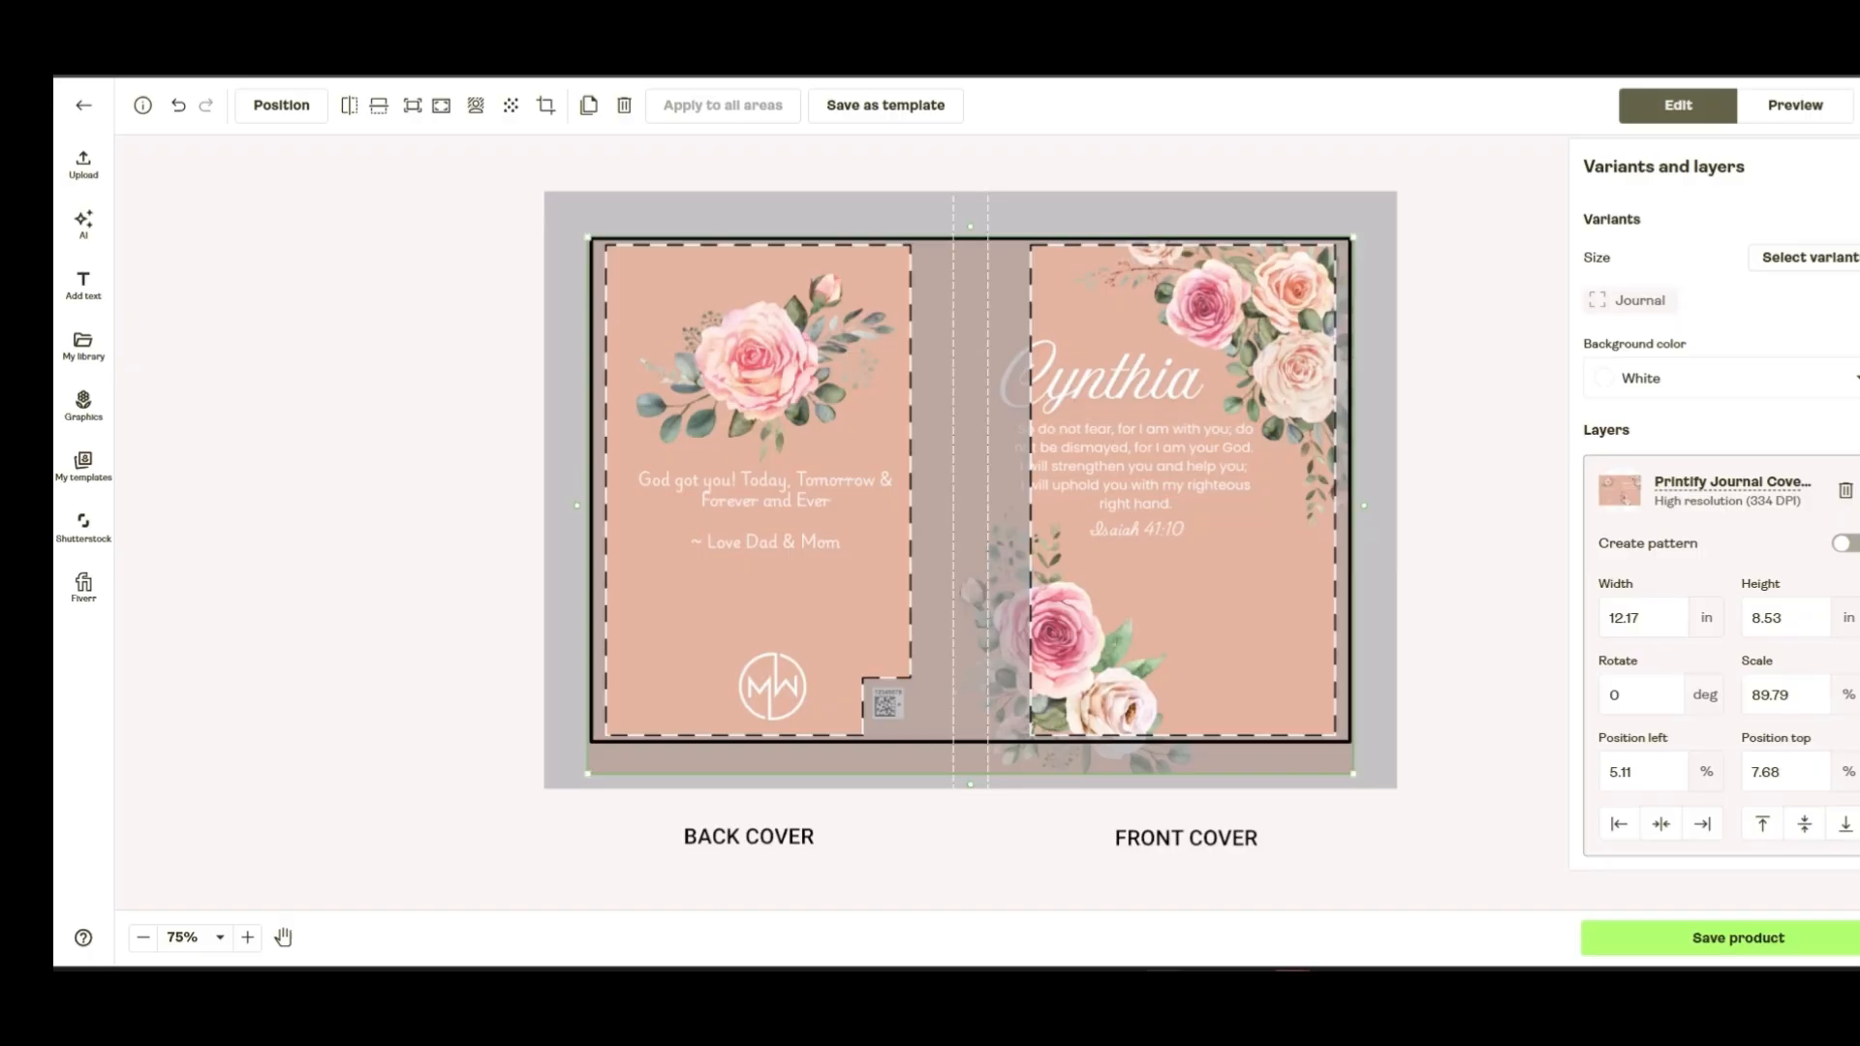
Preview the journal's front and full cover mockups, and return to editing the design
left_click(1795, 105)
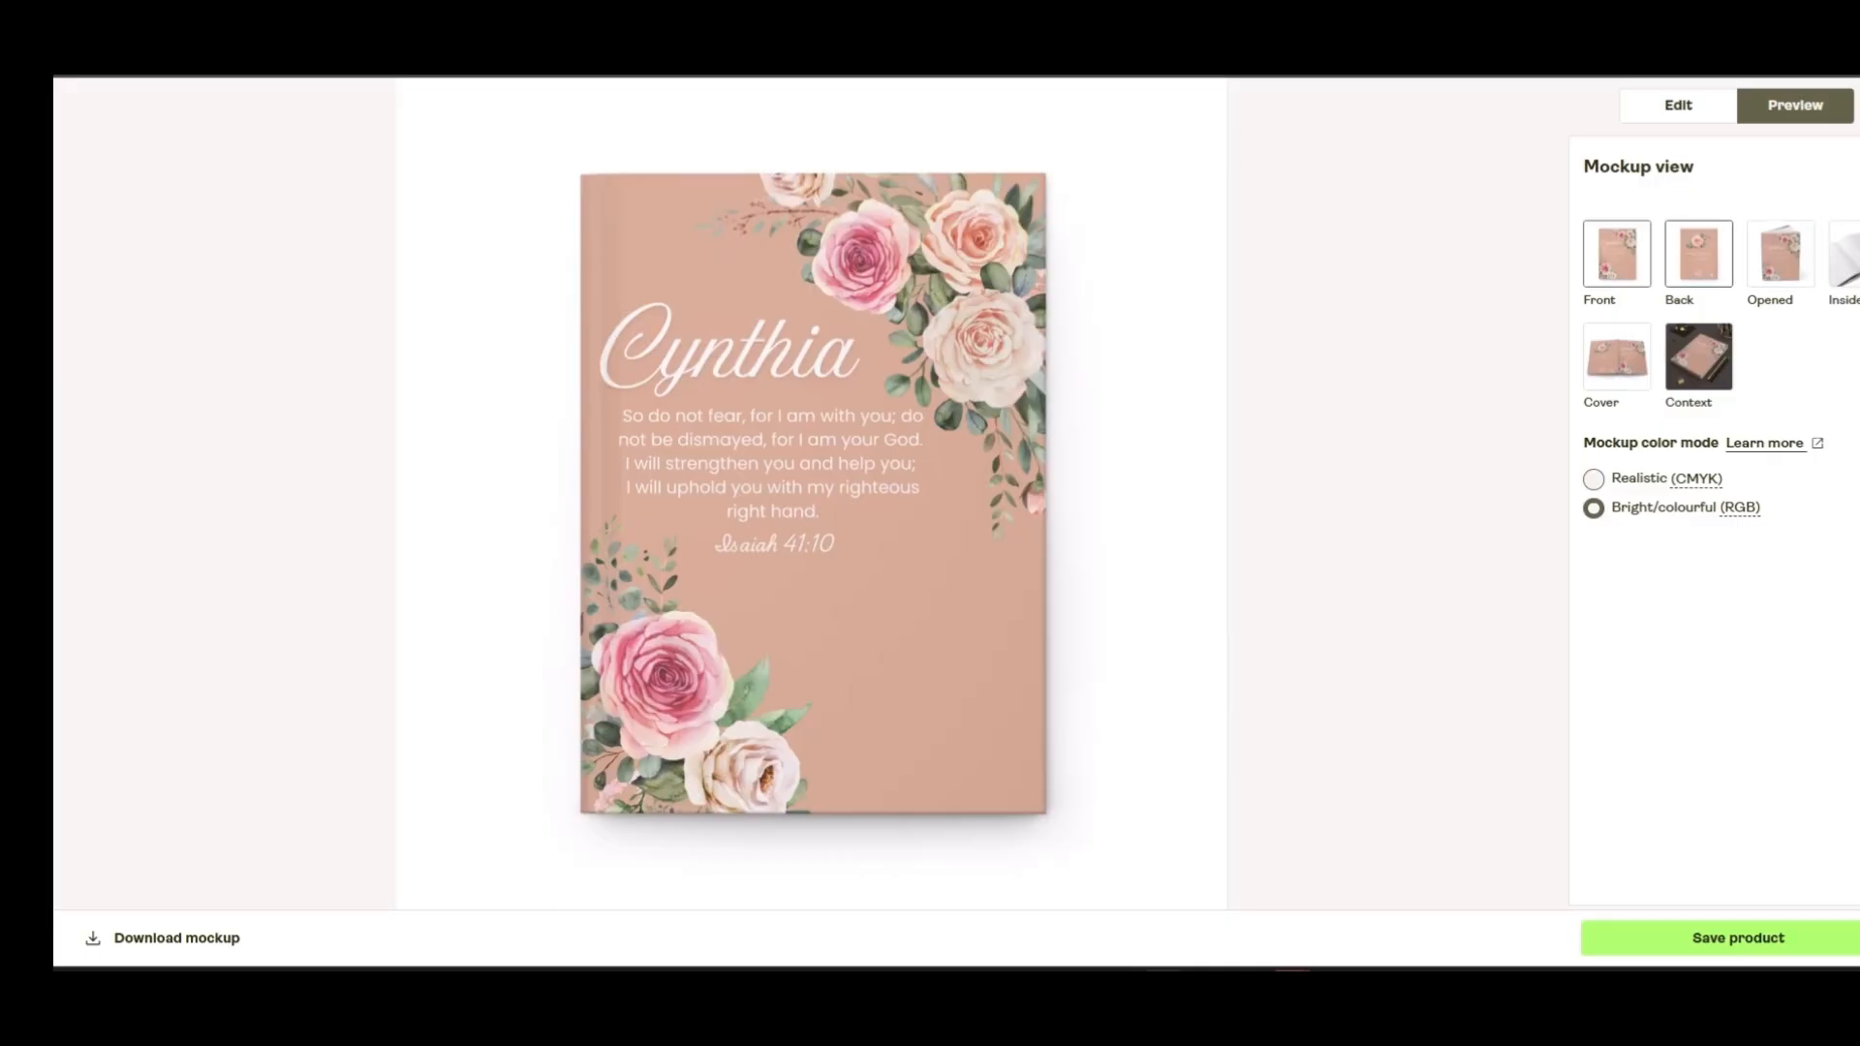
left_click(1617, 357)
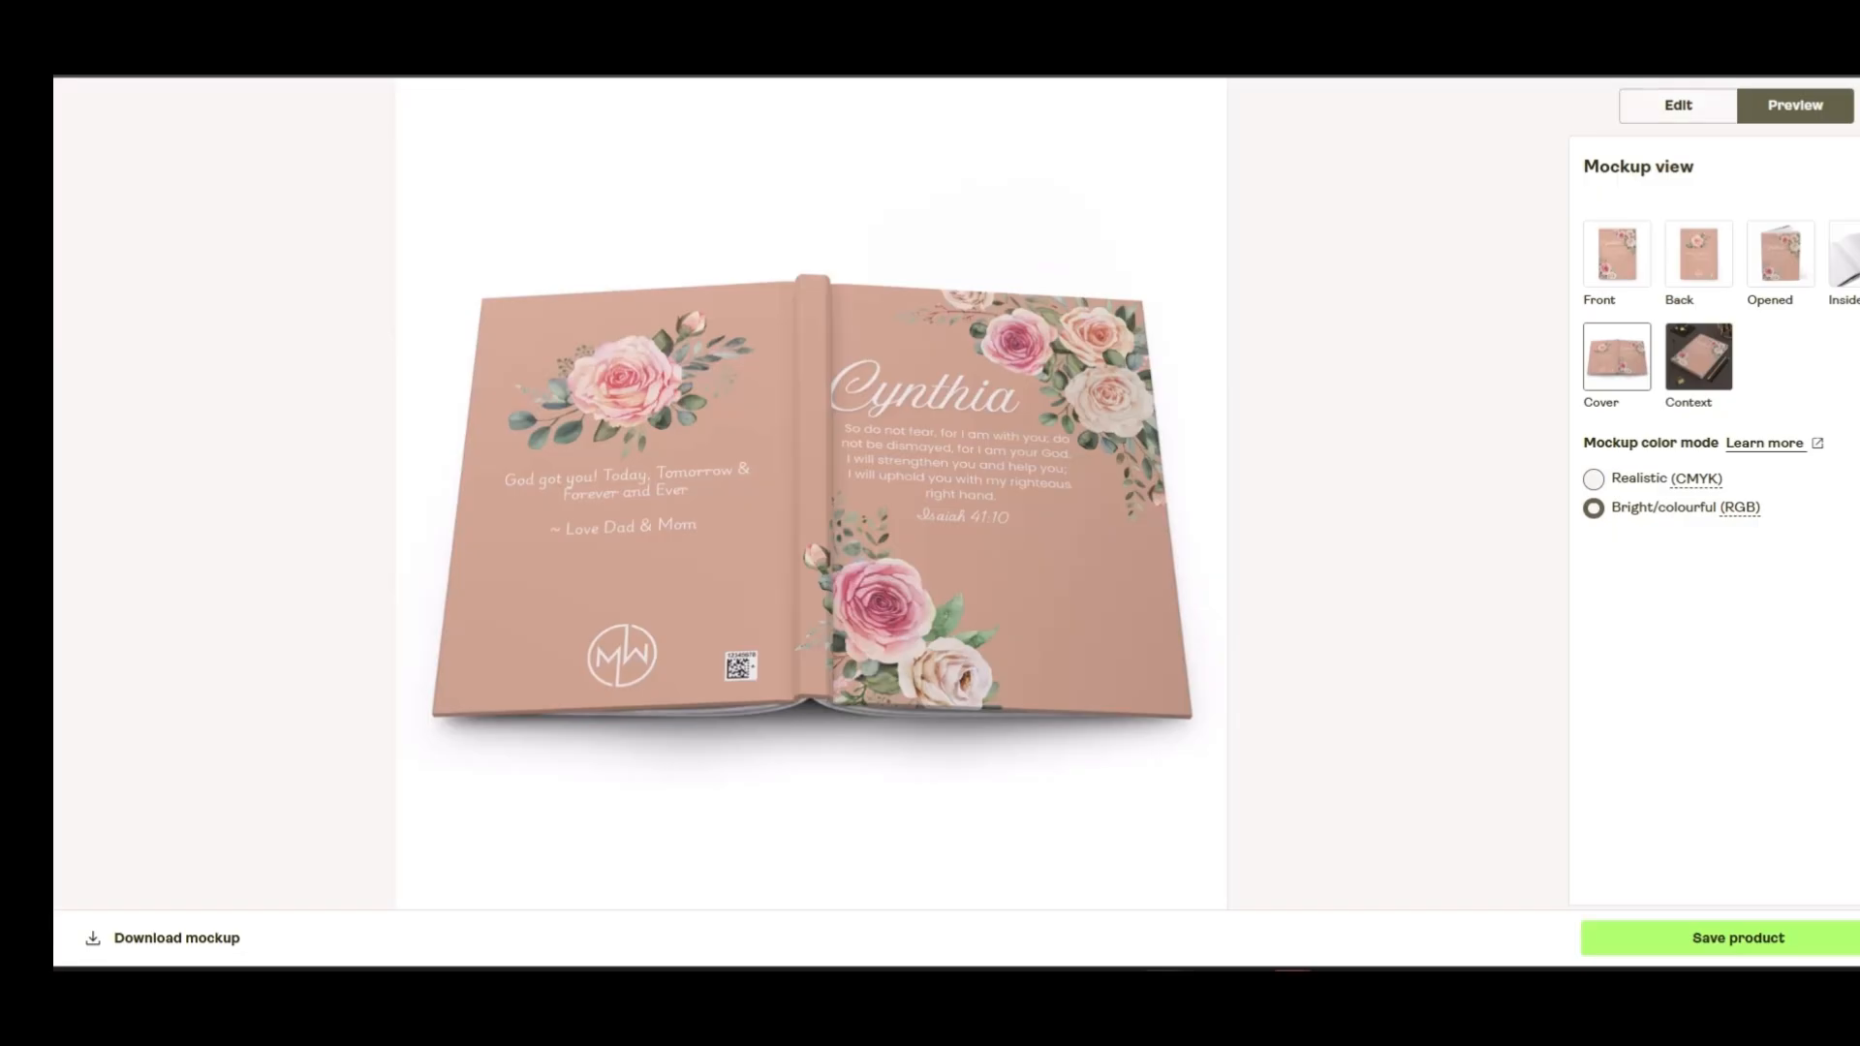
left_click(1678, 104)
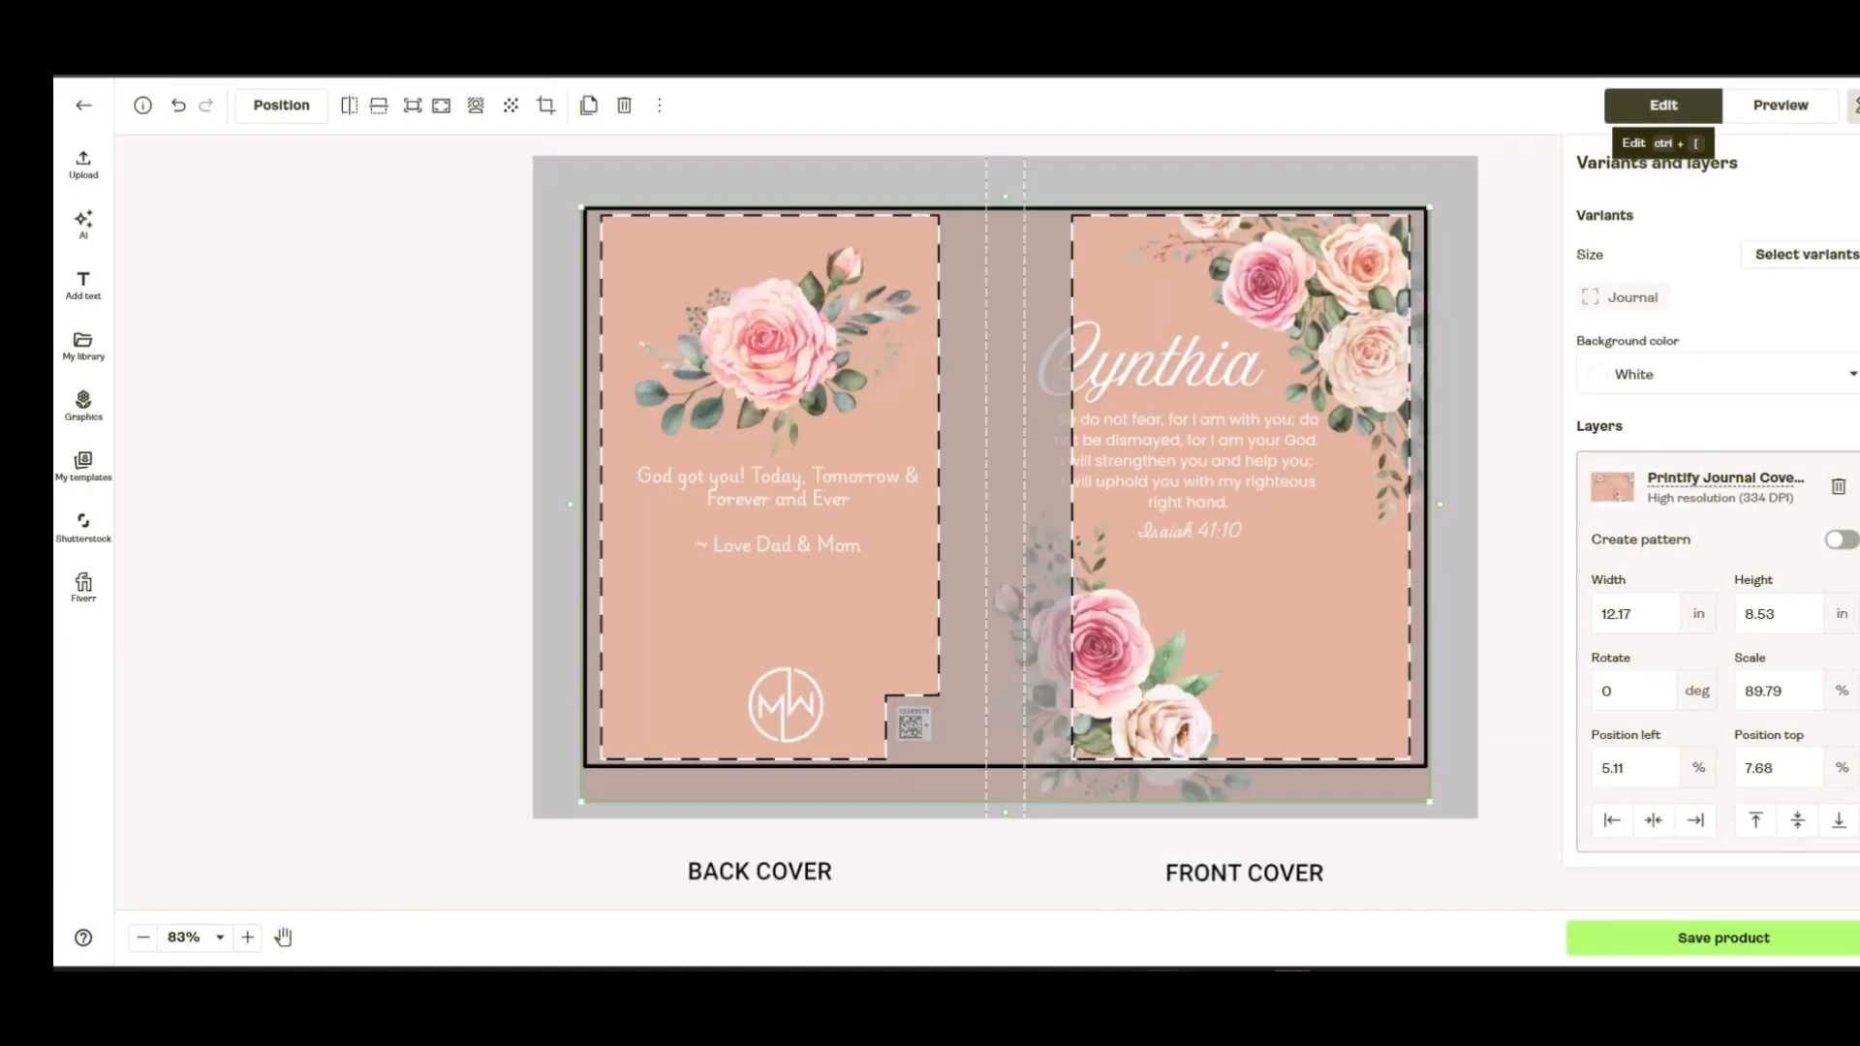
Enlarge and shift the cover design to about 12.63 × 8.86 in, at about 5.85% left and 8.28% top
left_click_drag(1005, 504, 1052, 503)
left_click_drag(628, 801, 584, 832)
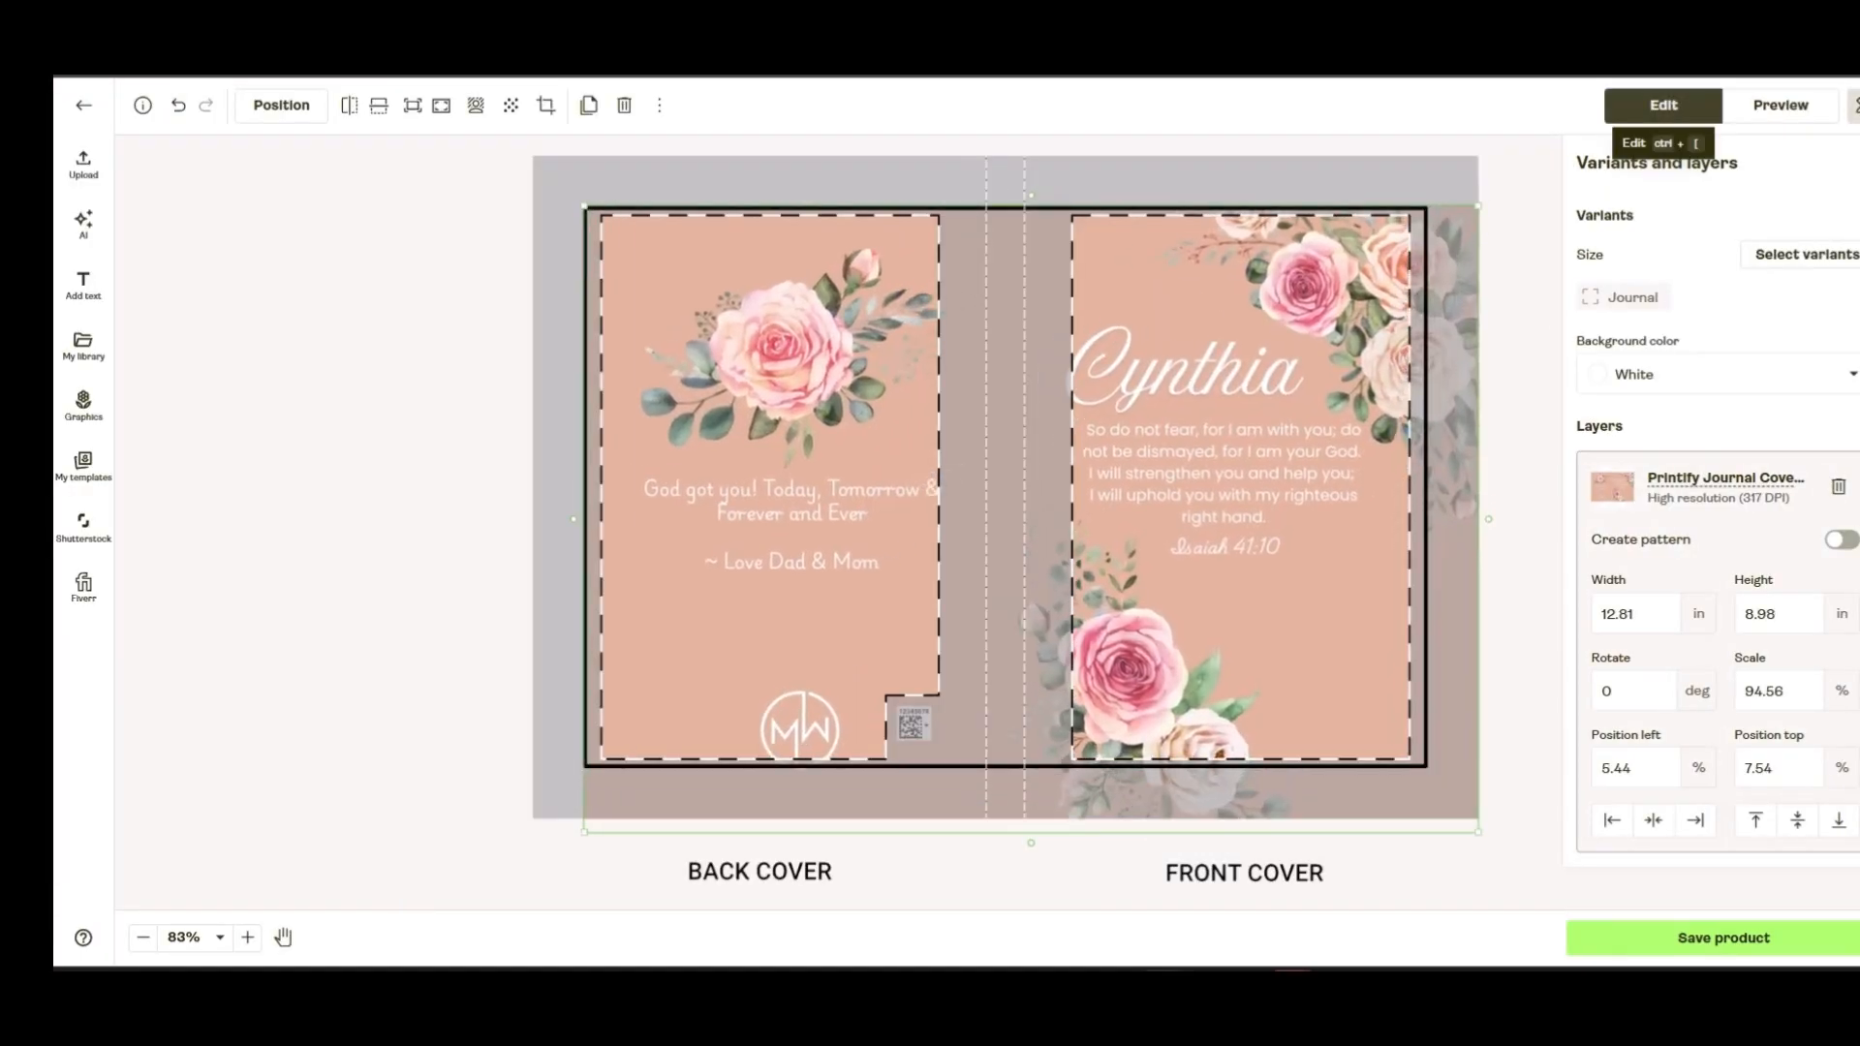
left_click_drag(1030, 519, 1046, 522)
left_click_drag(1494, 208, 1481, 217)
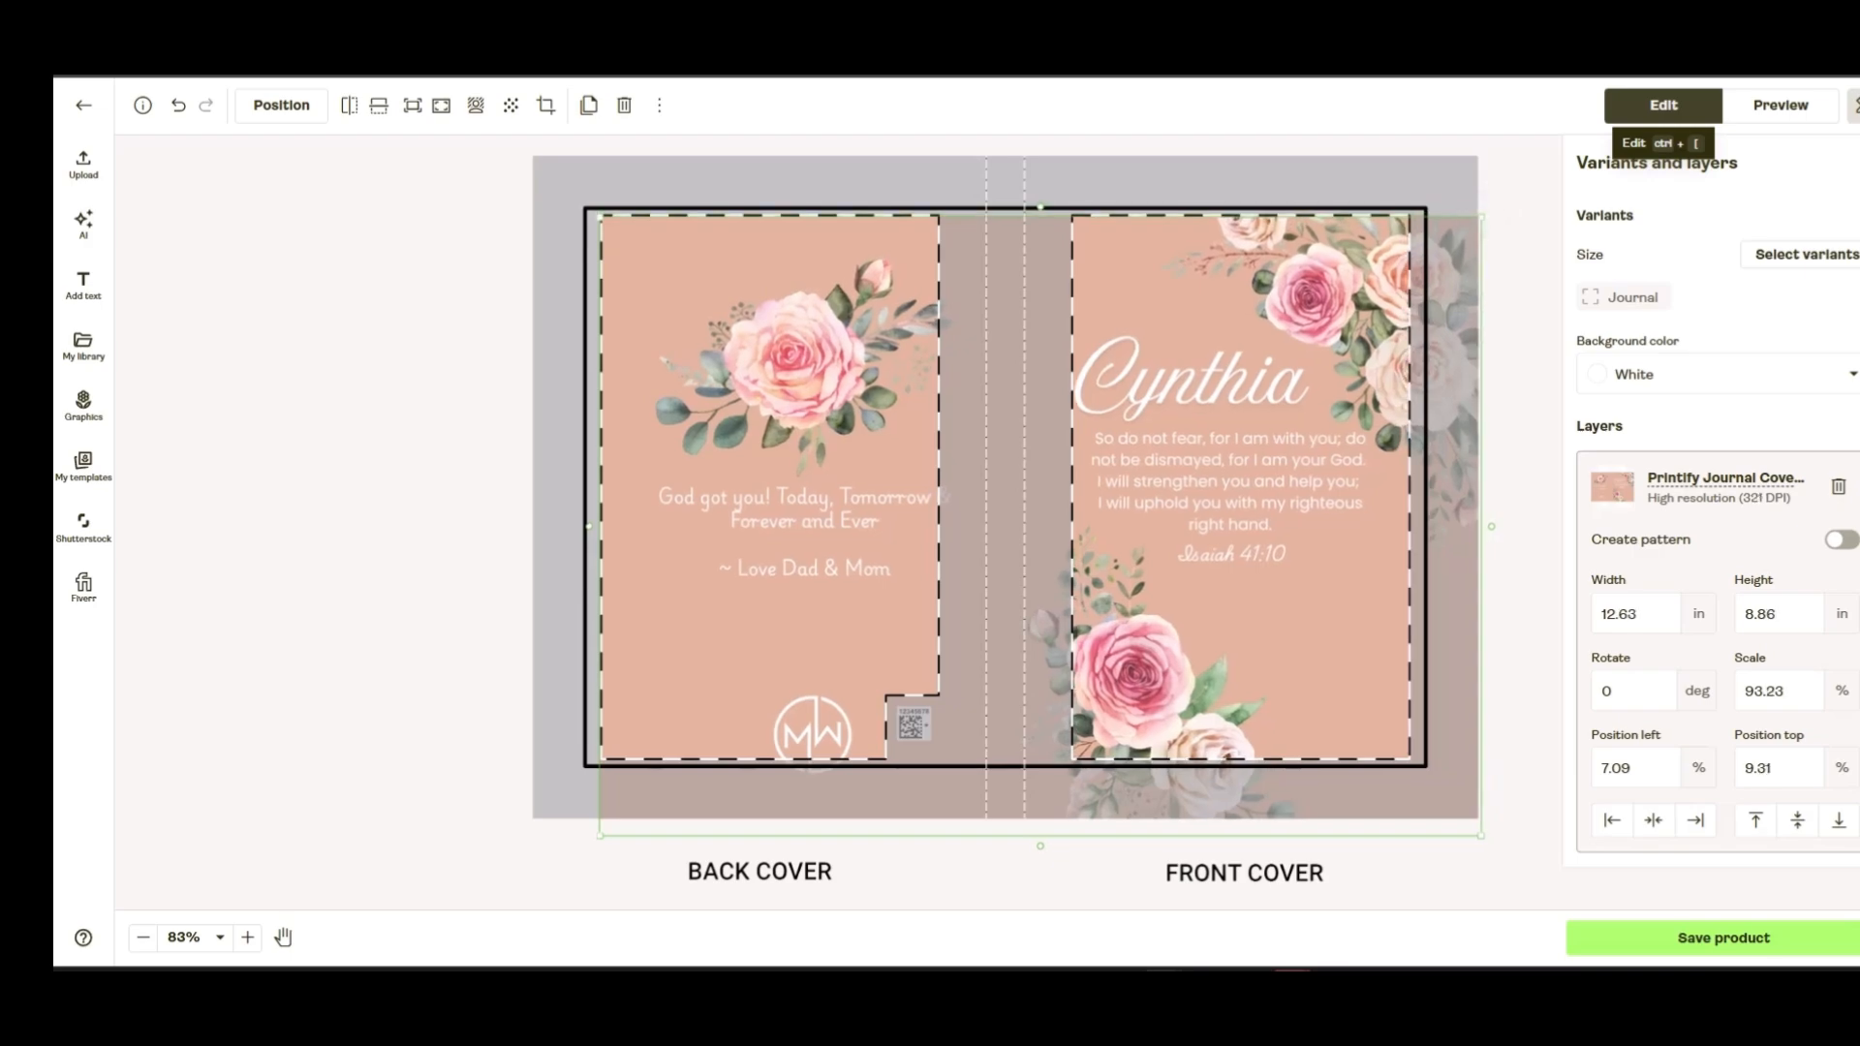
left_click_drag(1040, 526, 1029, 519)
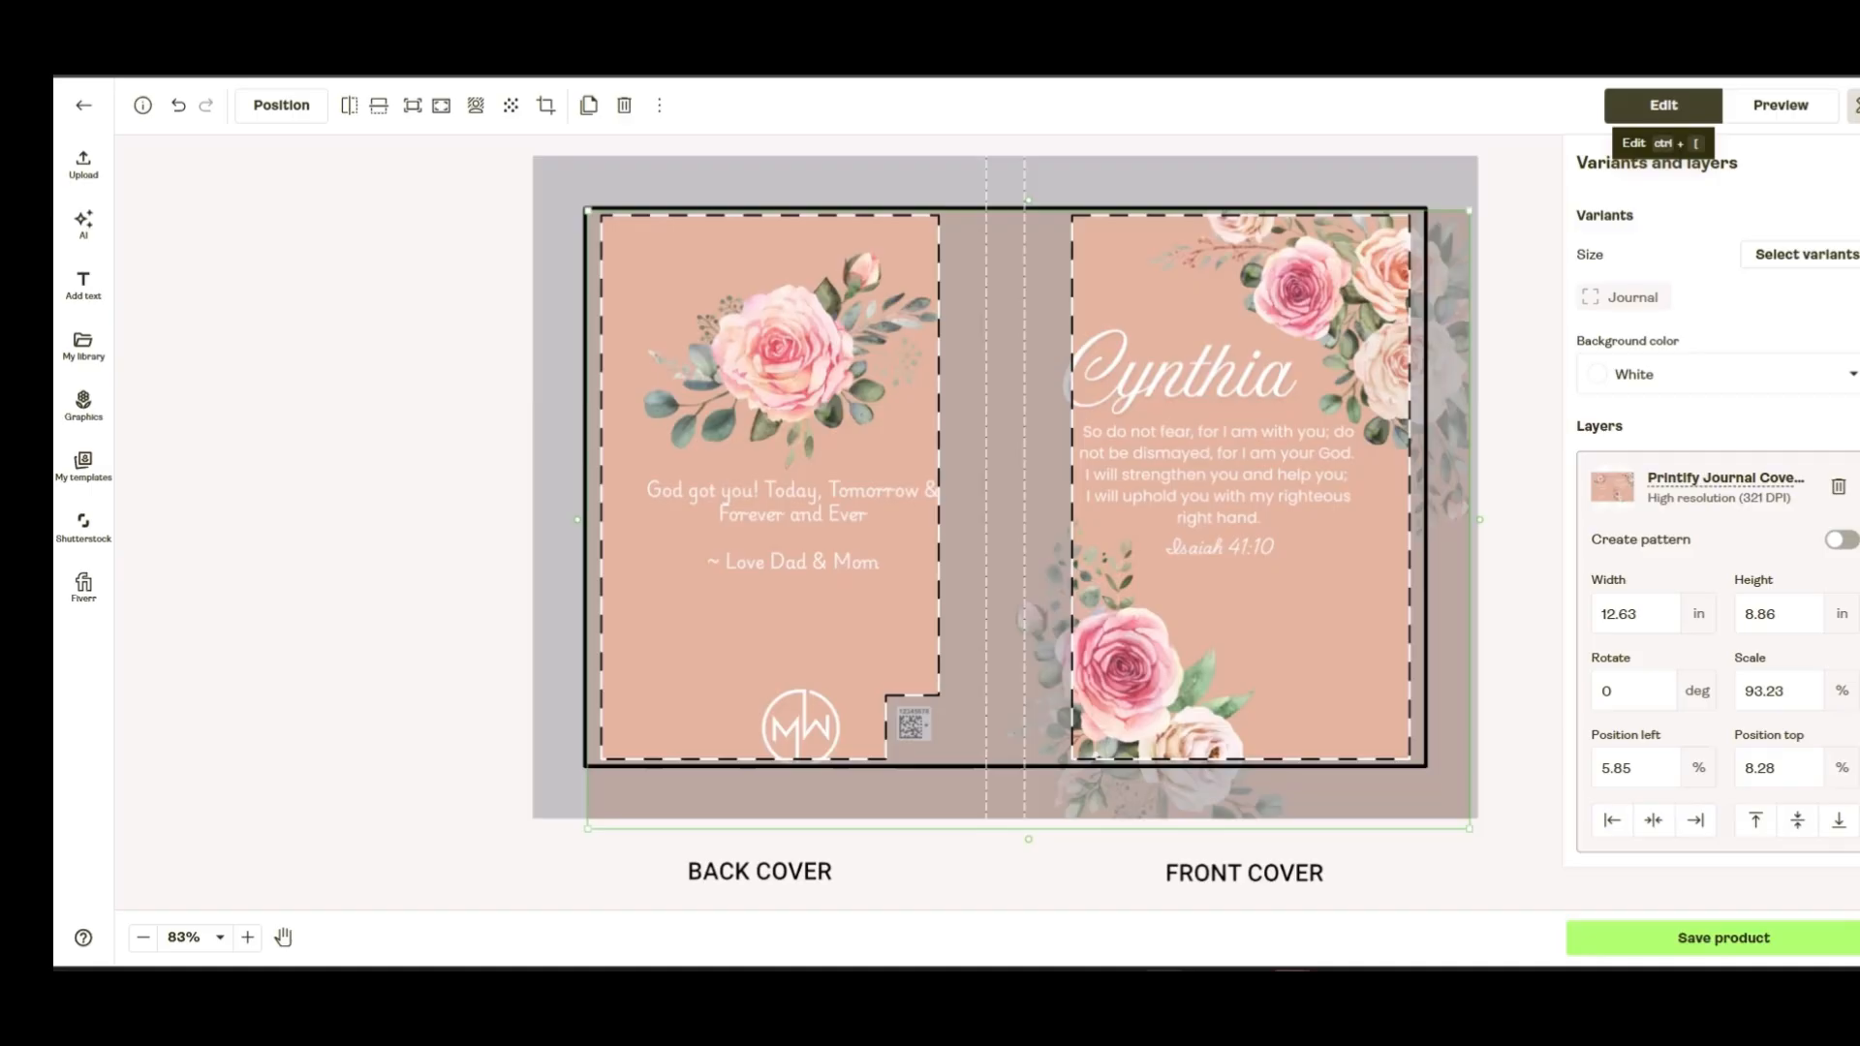
Check the adjusted design in the front, back, opened and context mockups
left_click(1780, 104)
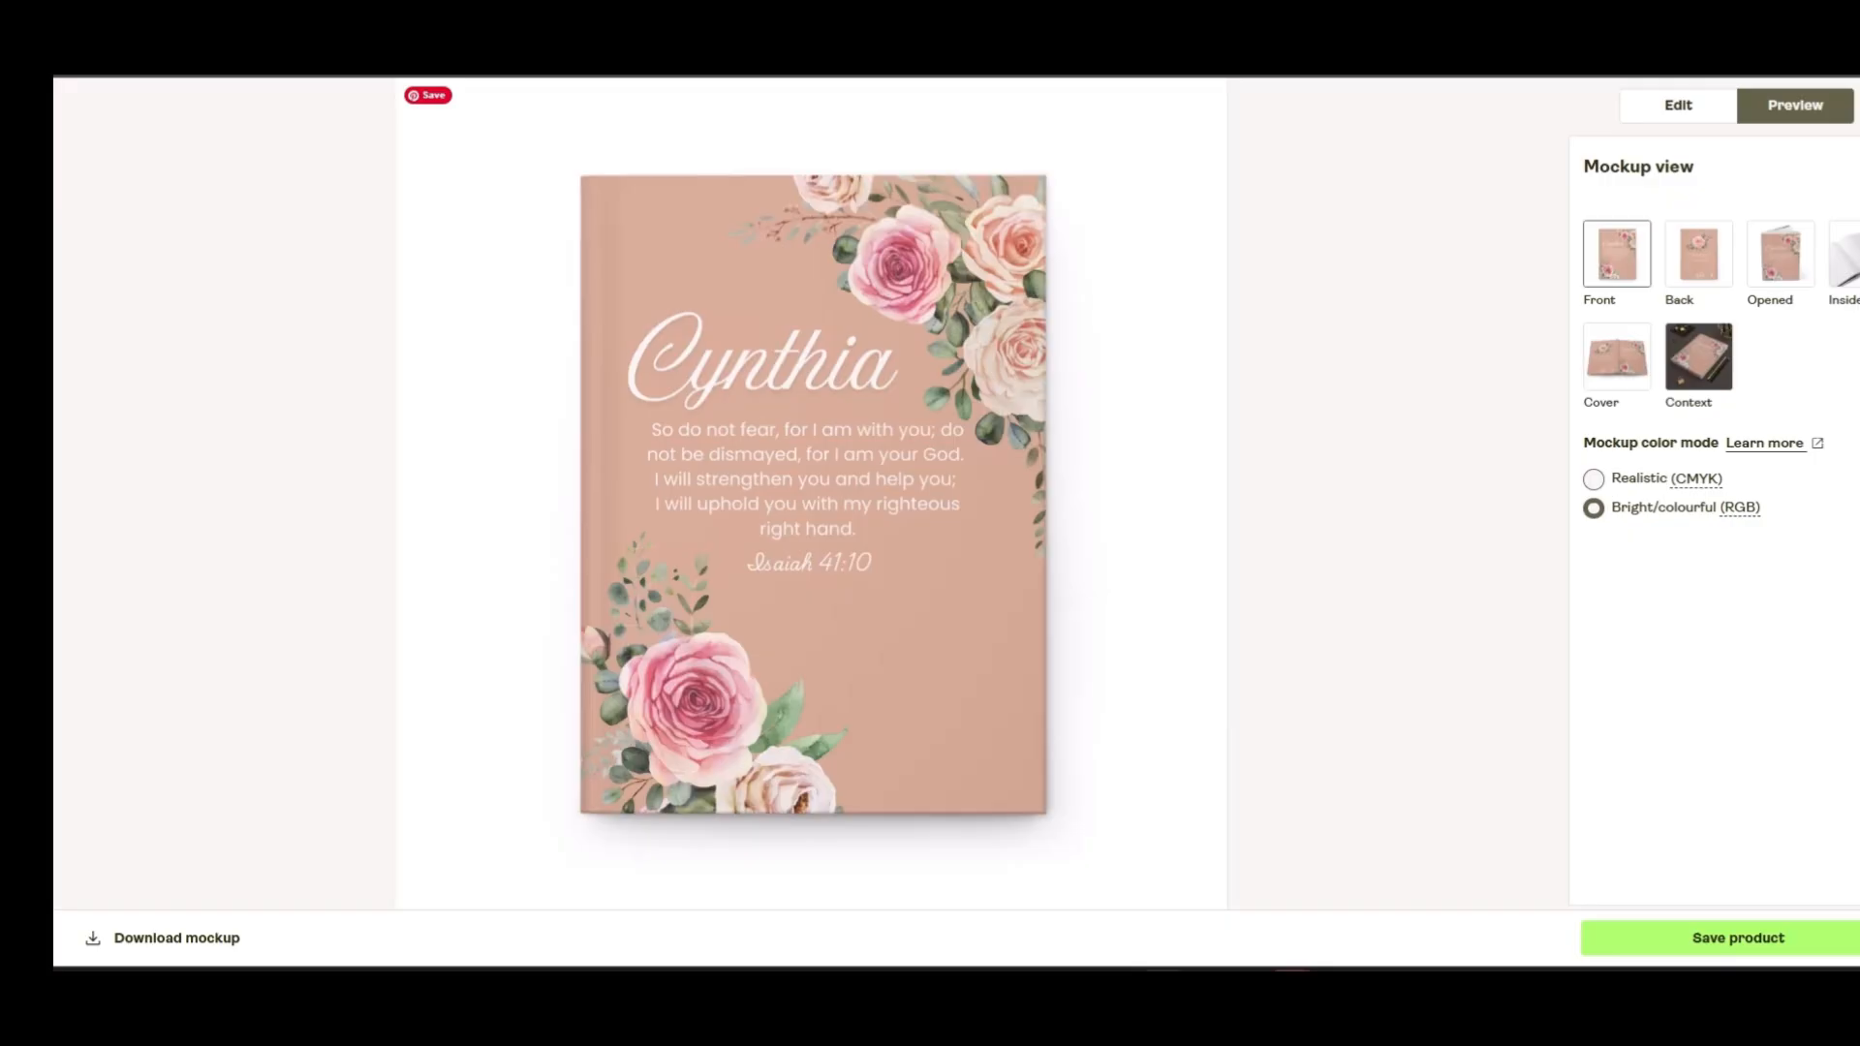
left_click(1698, 255)
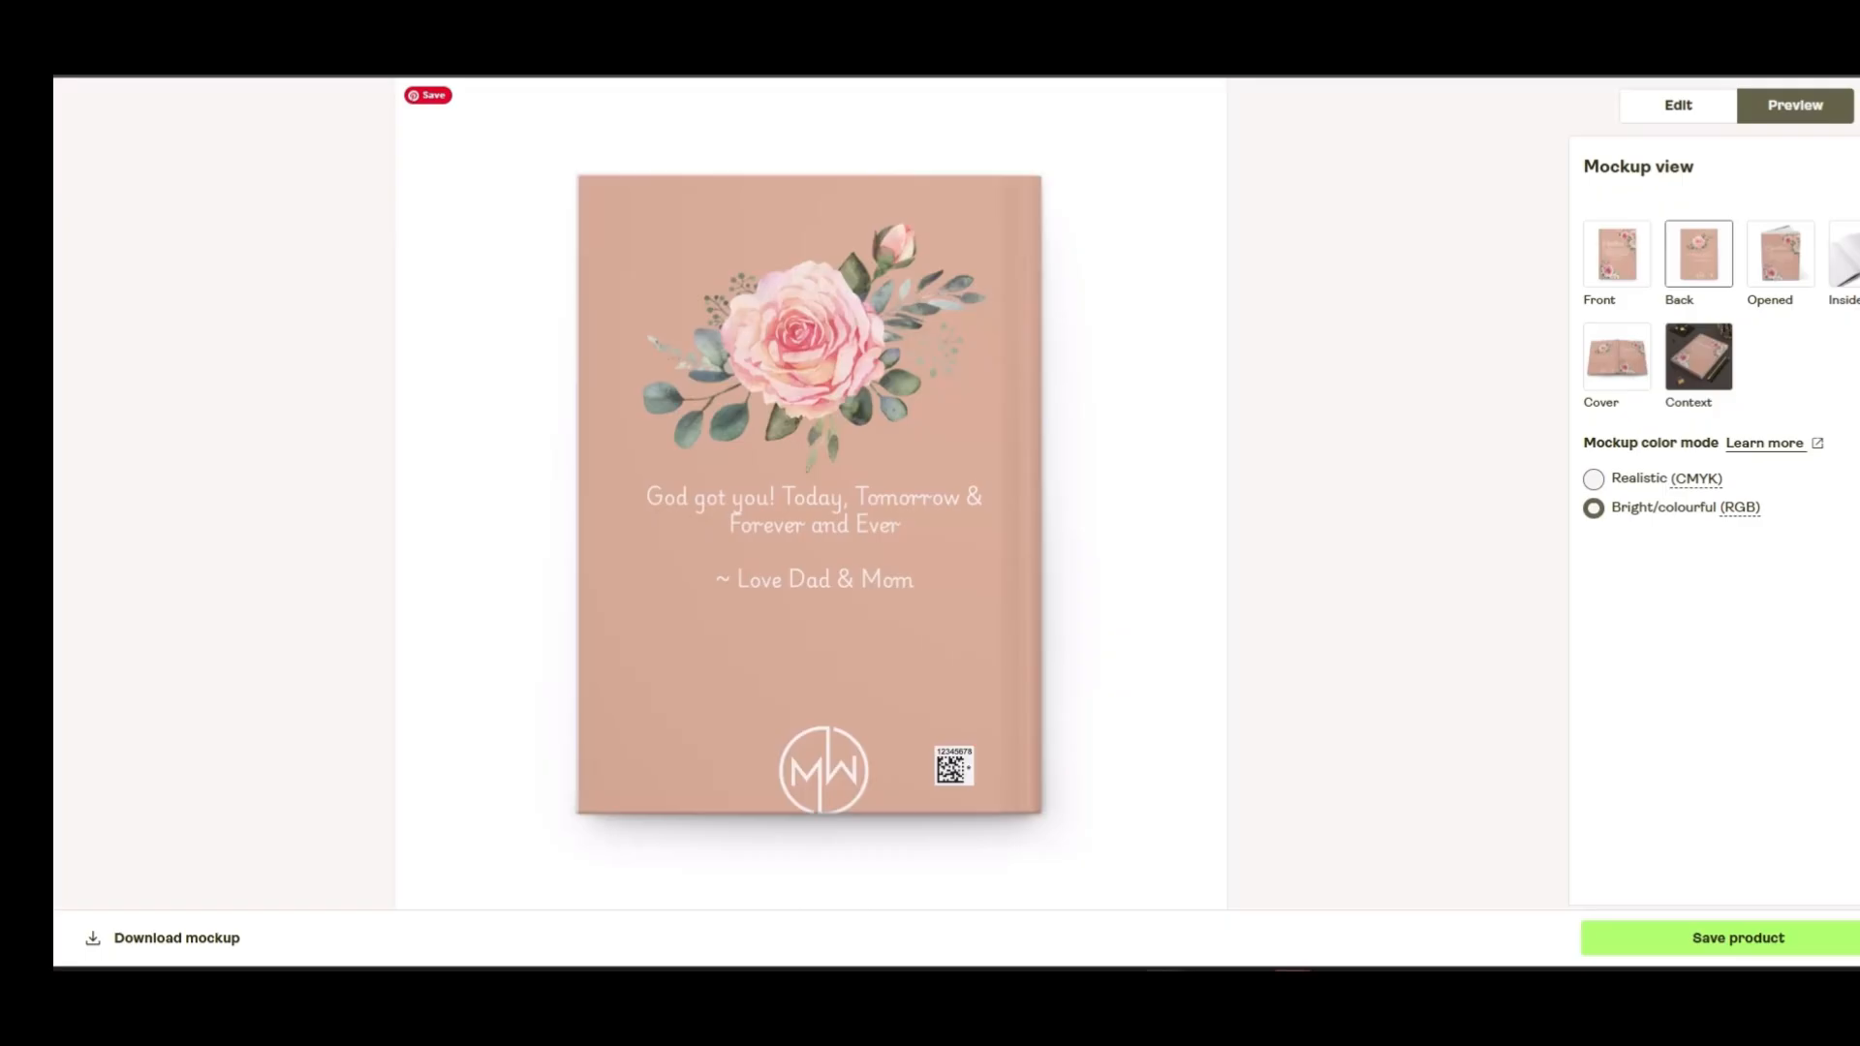
left_click(1780, 255)
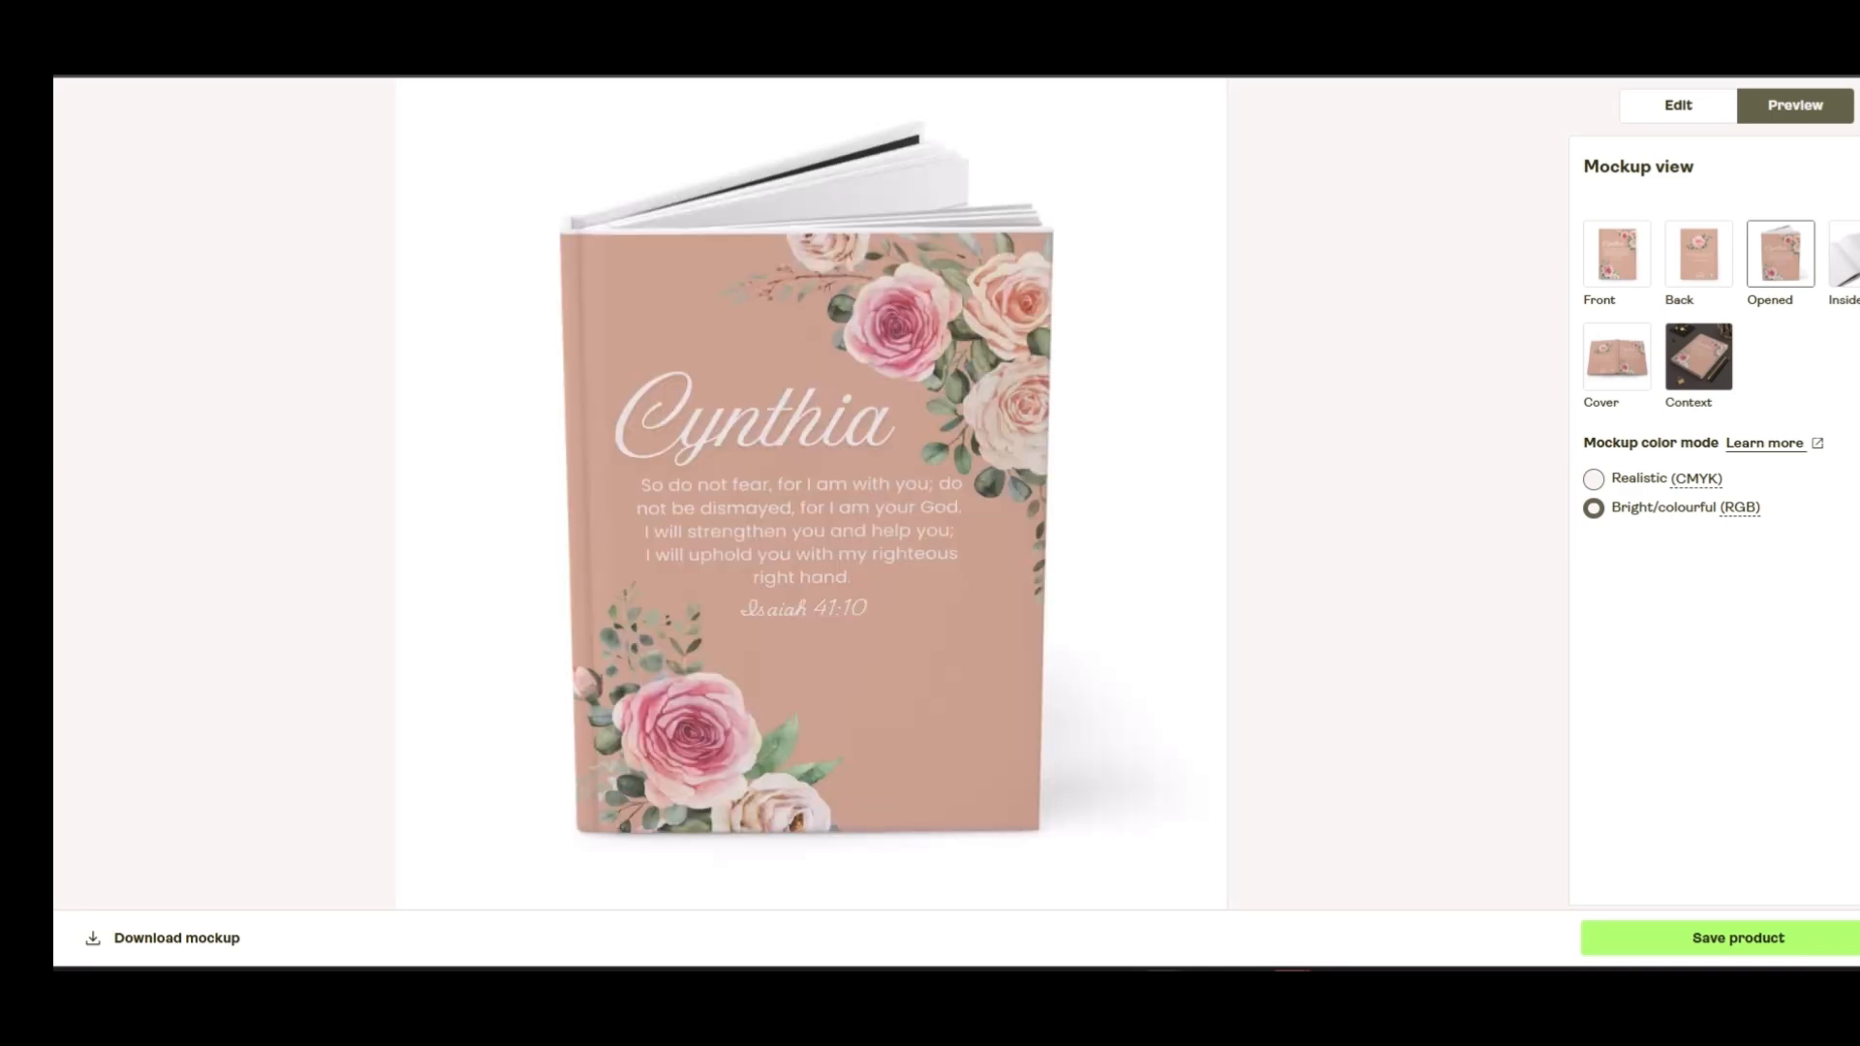
left_click(1698, 357)
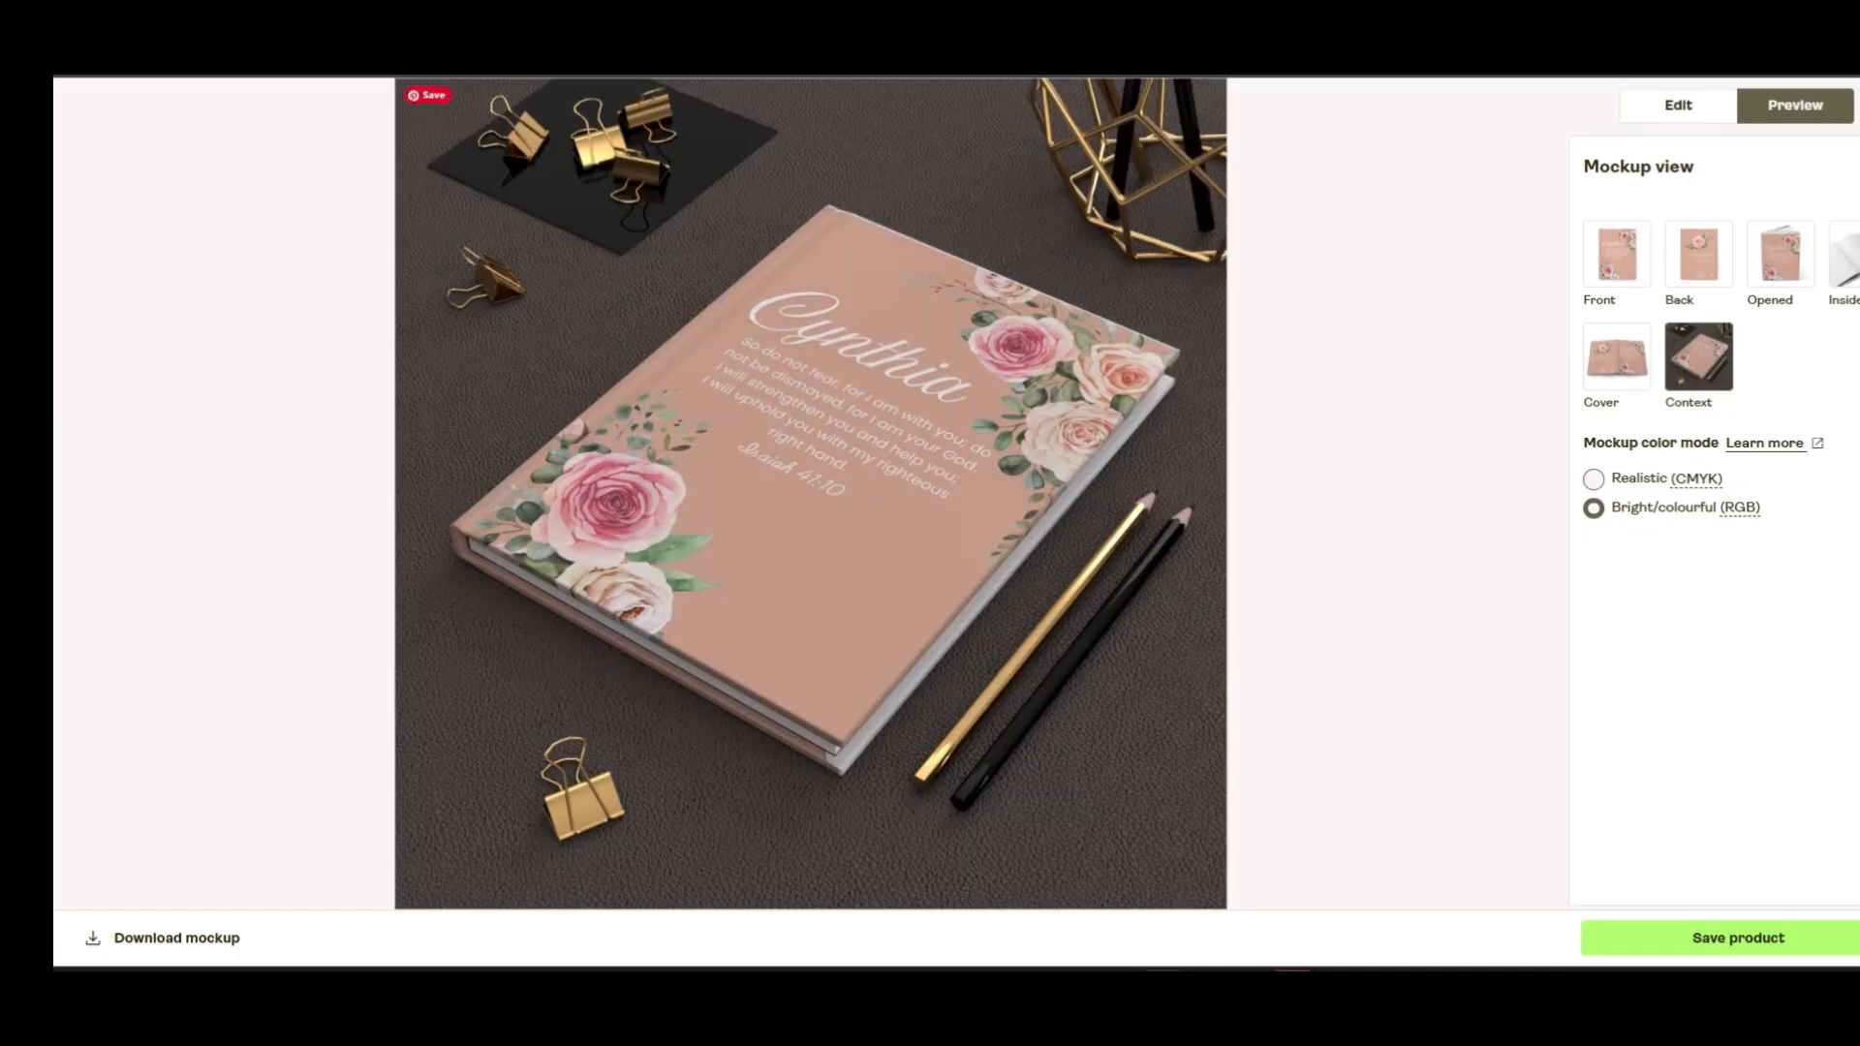
right_click(887, 394)
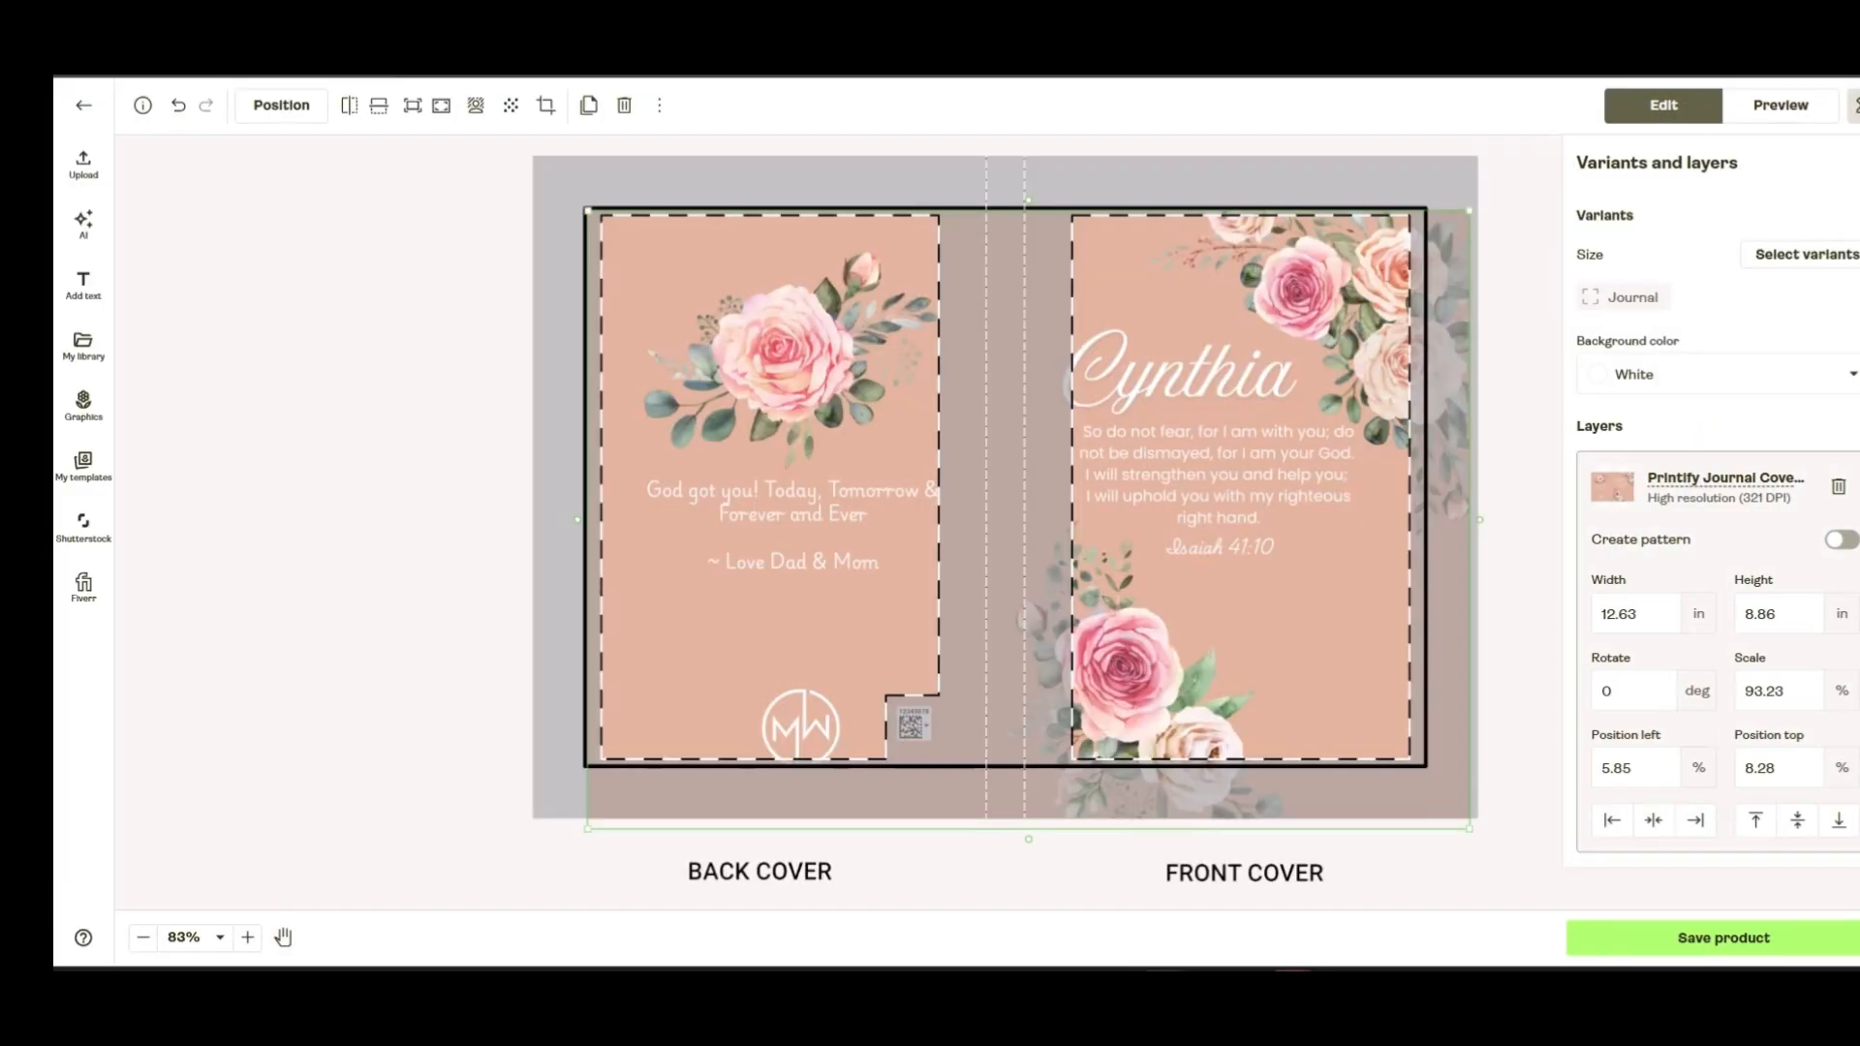
Move the cover design to about 4.27% left and 6.77% top, and check the front and back mockups
left_click_drag(1028, 520, 1013, 509)
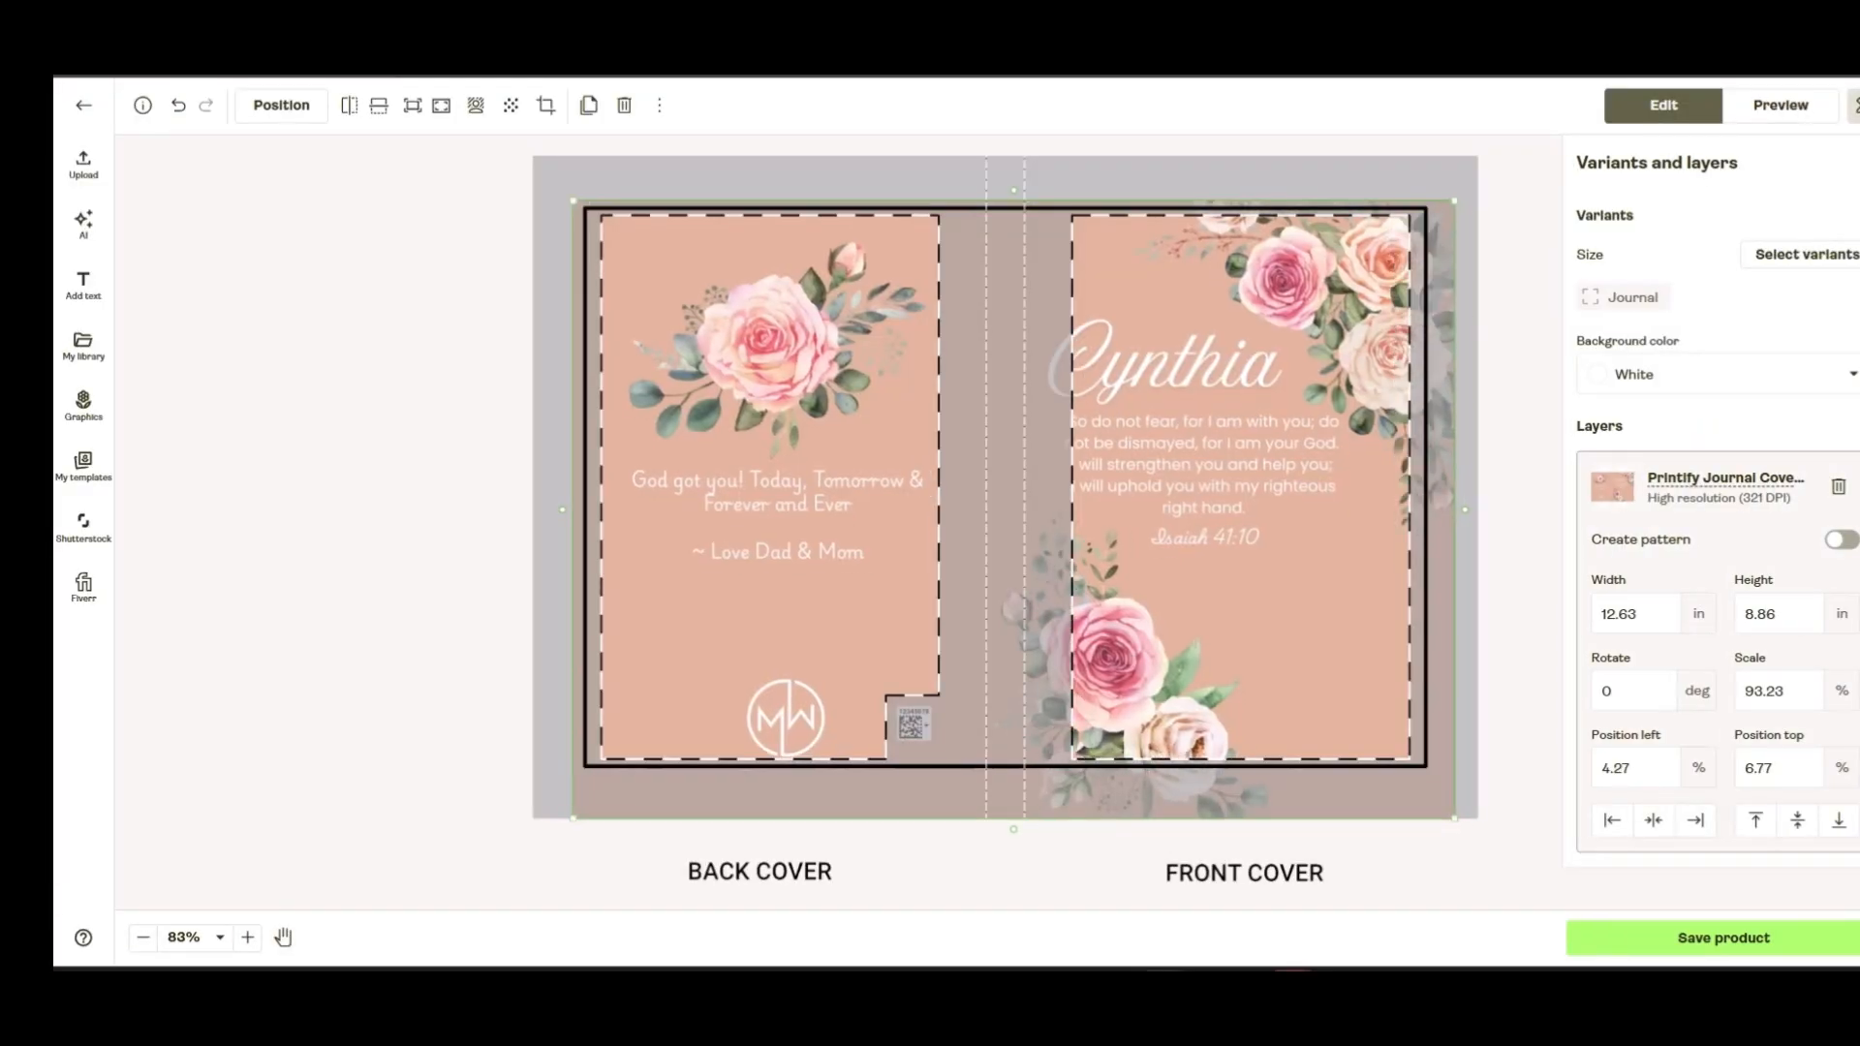
left_click(1802, 104)
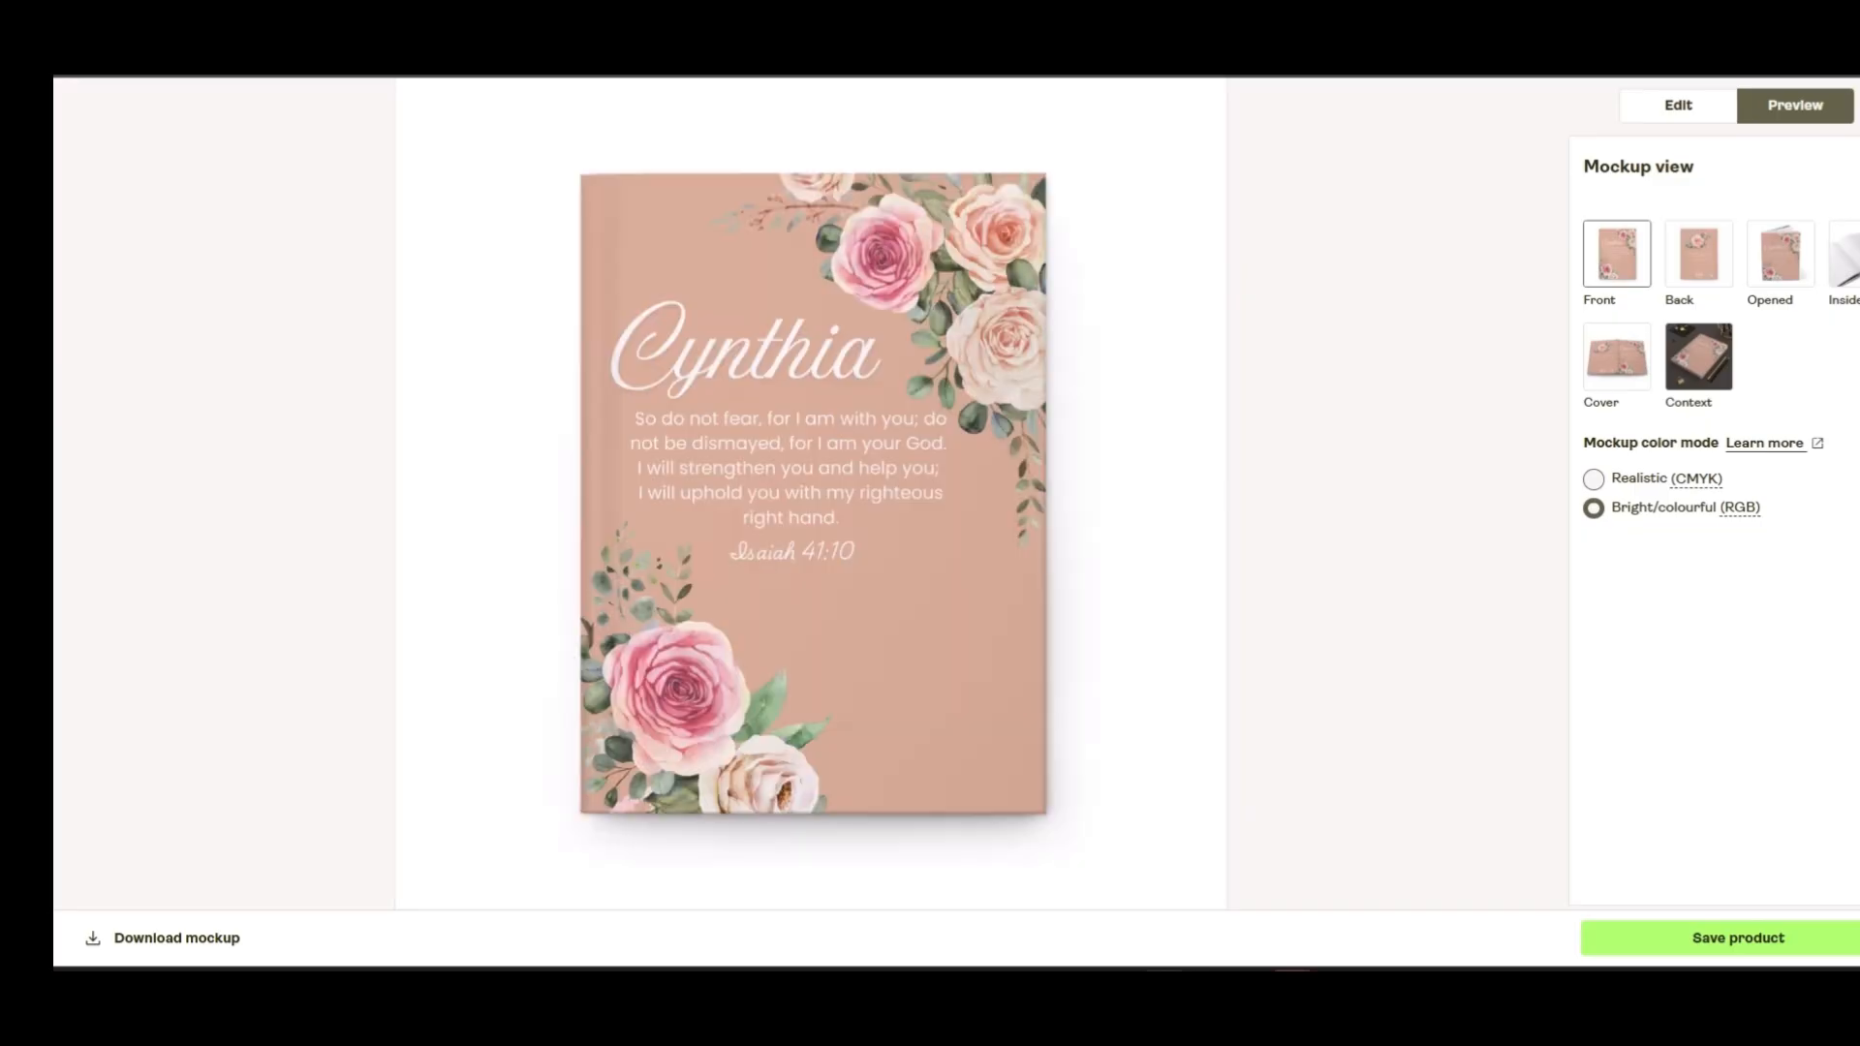
left_click(1698, 255)
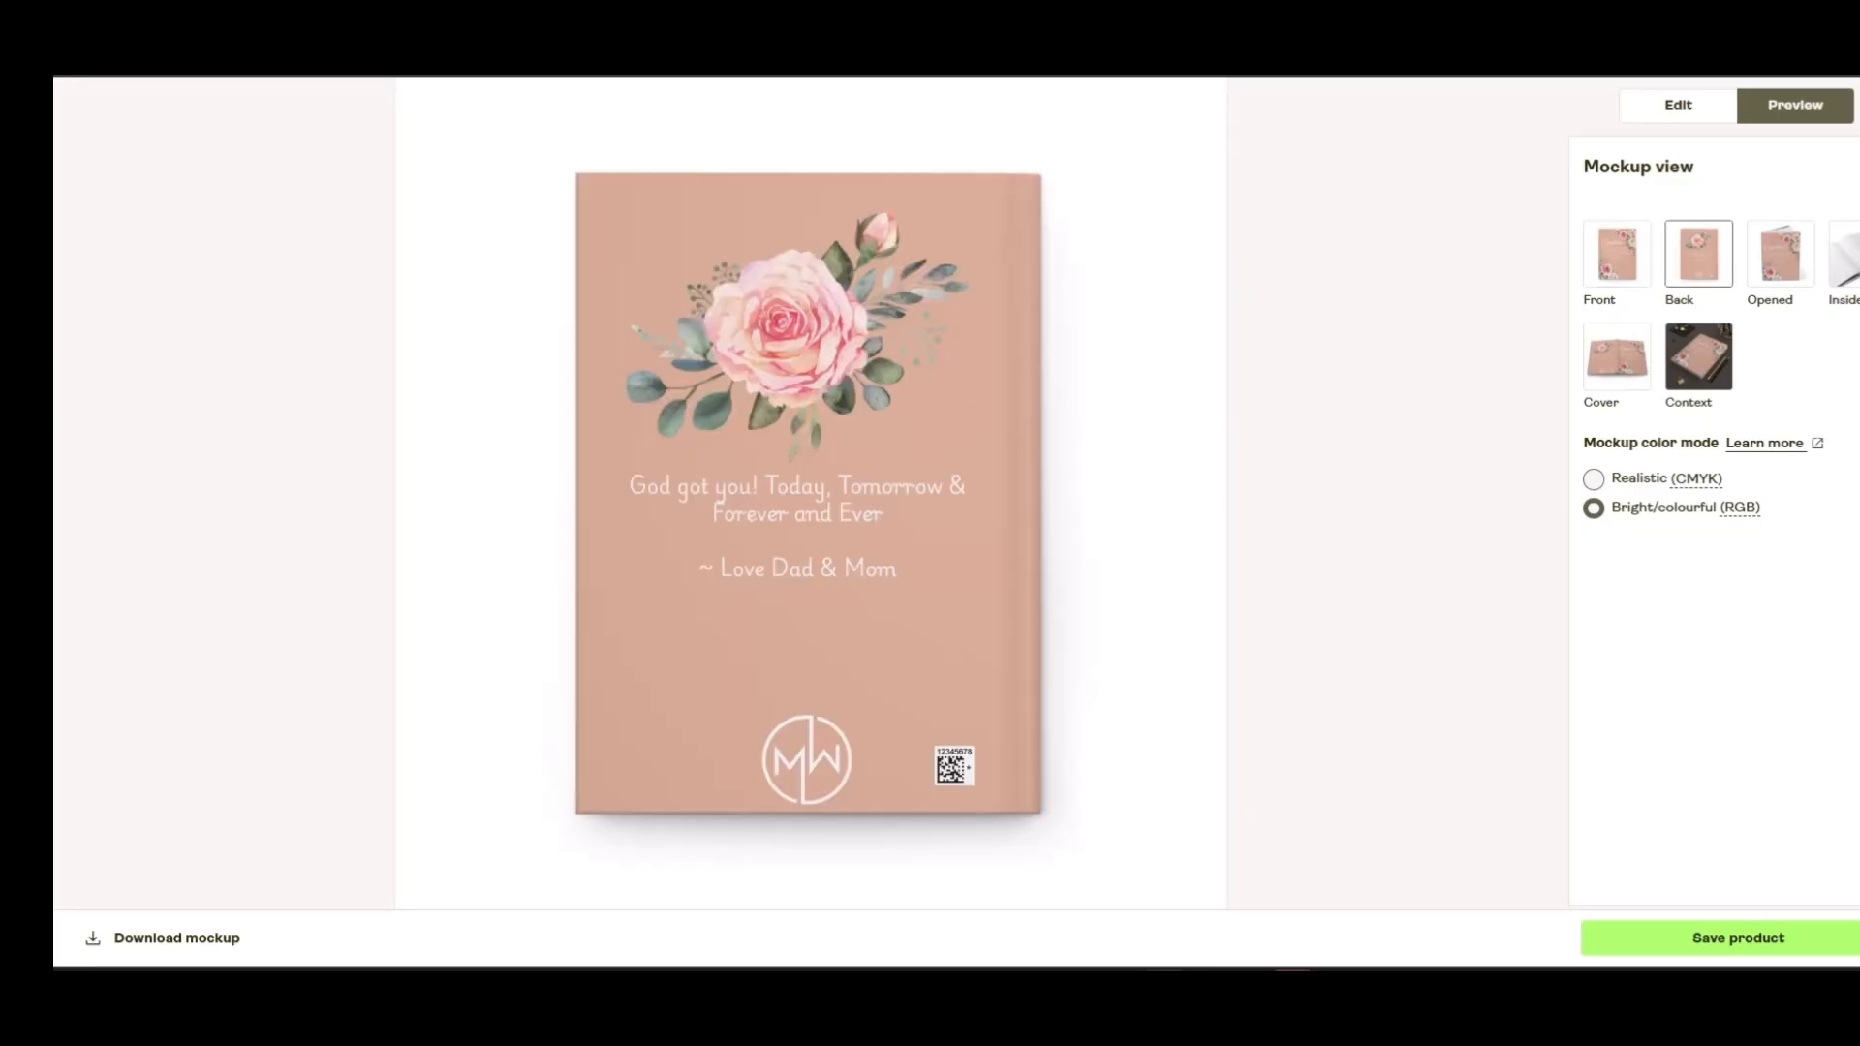
left_click(1721, 107)
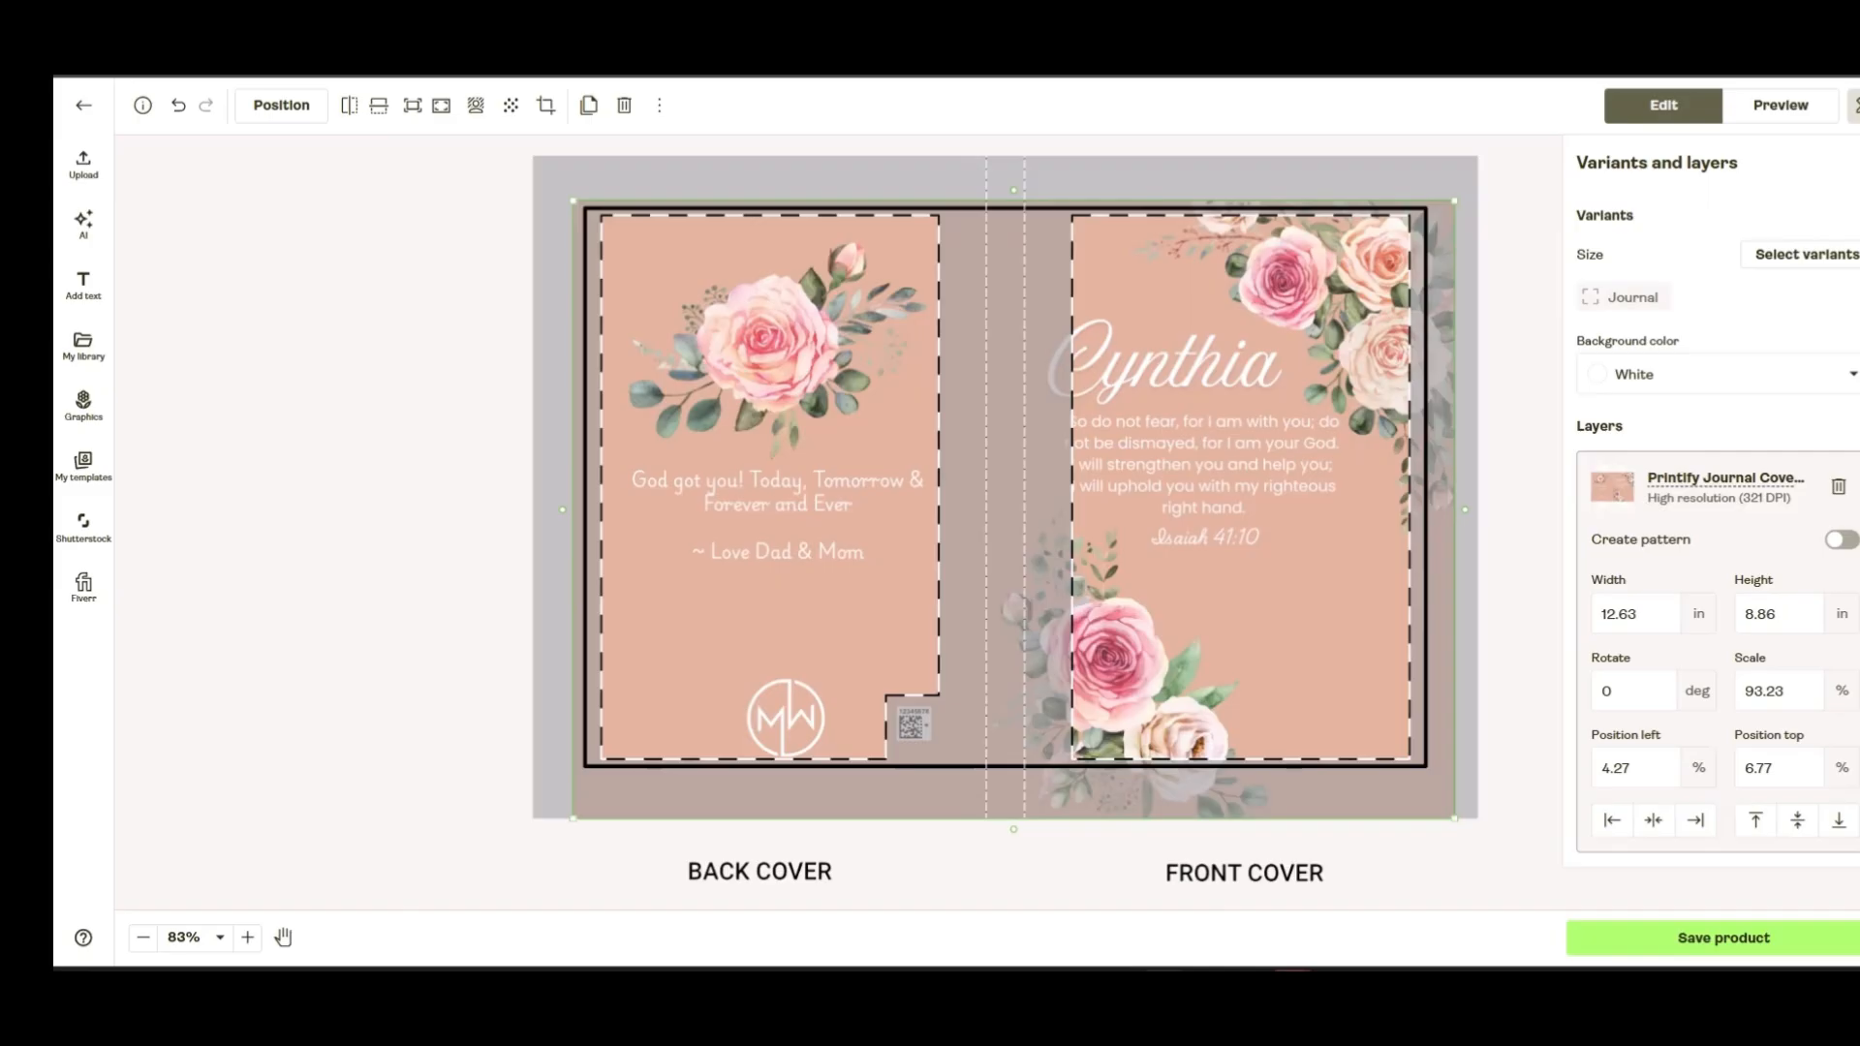
Upload the transparent-background version of the Printify Journal Covers design from the device onto the cover
left_click(83, 165)
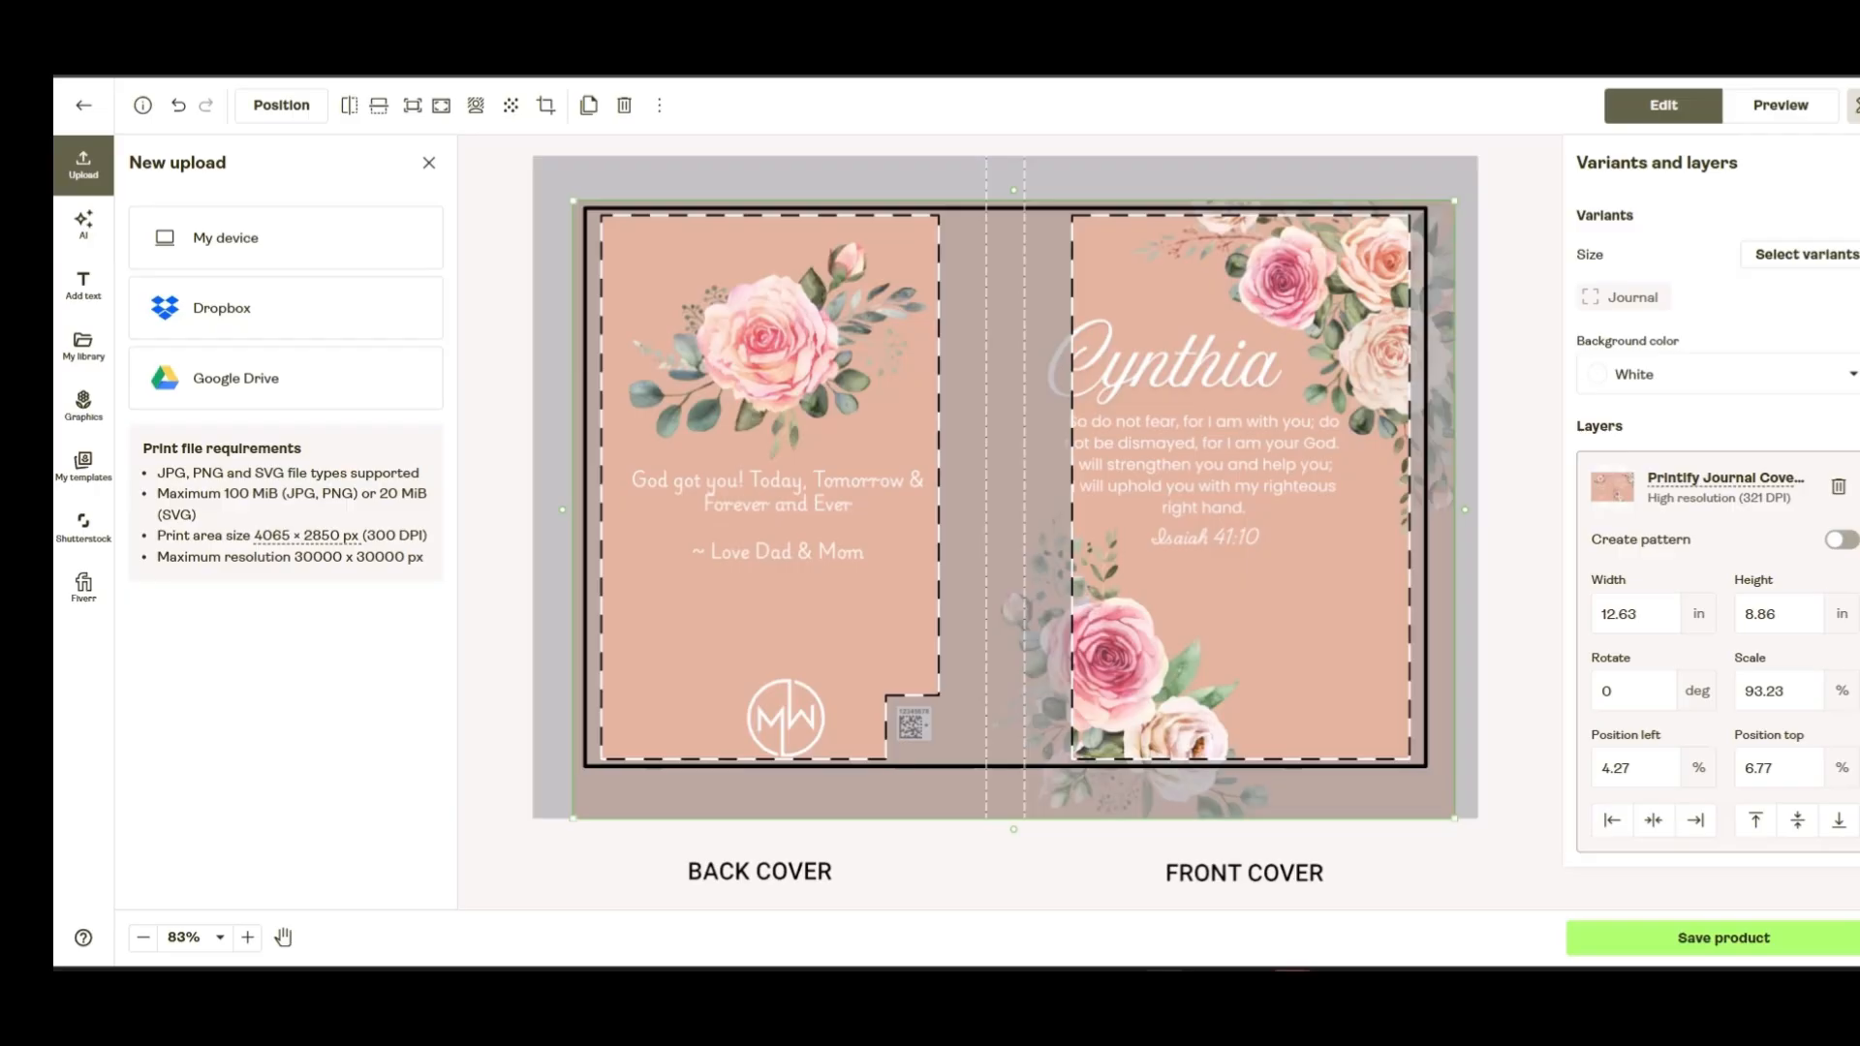
key("alt+Tab")
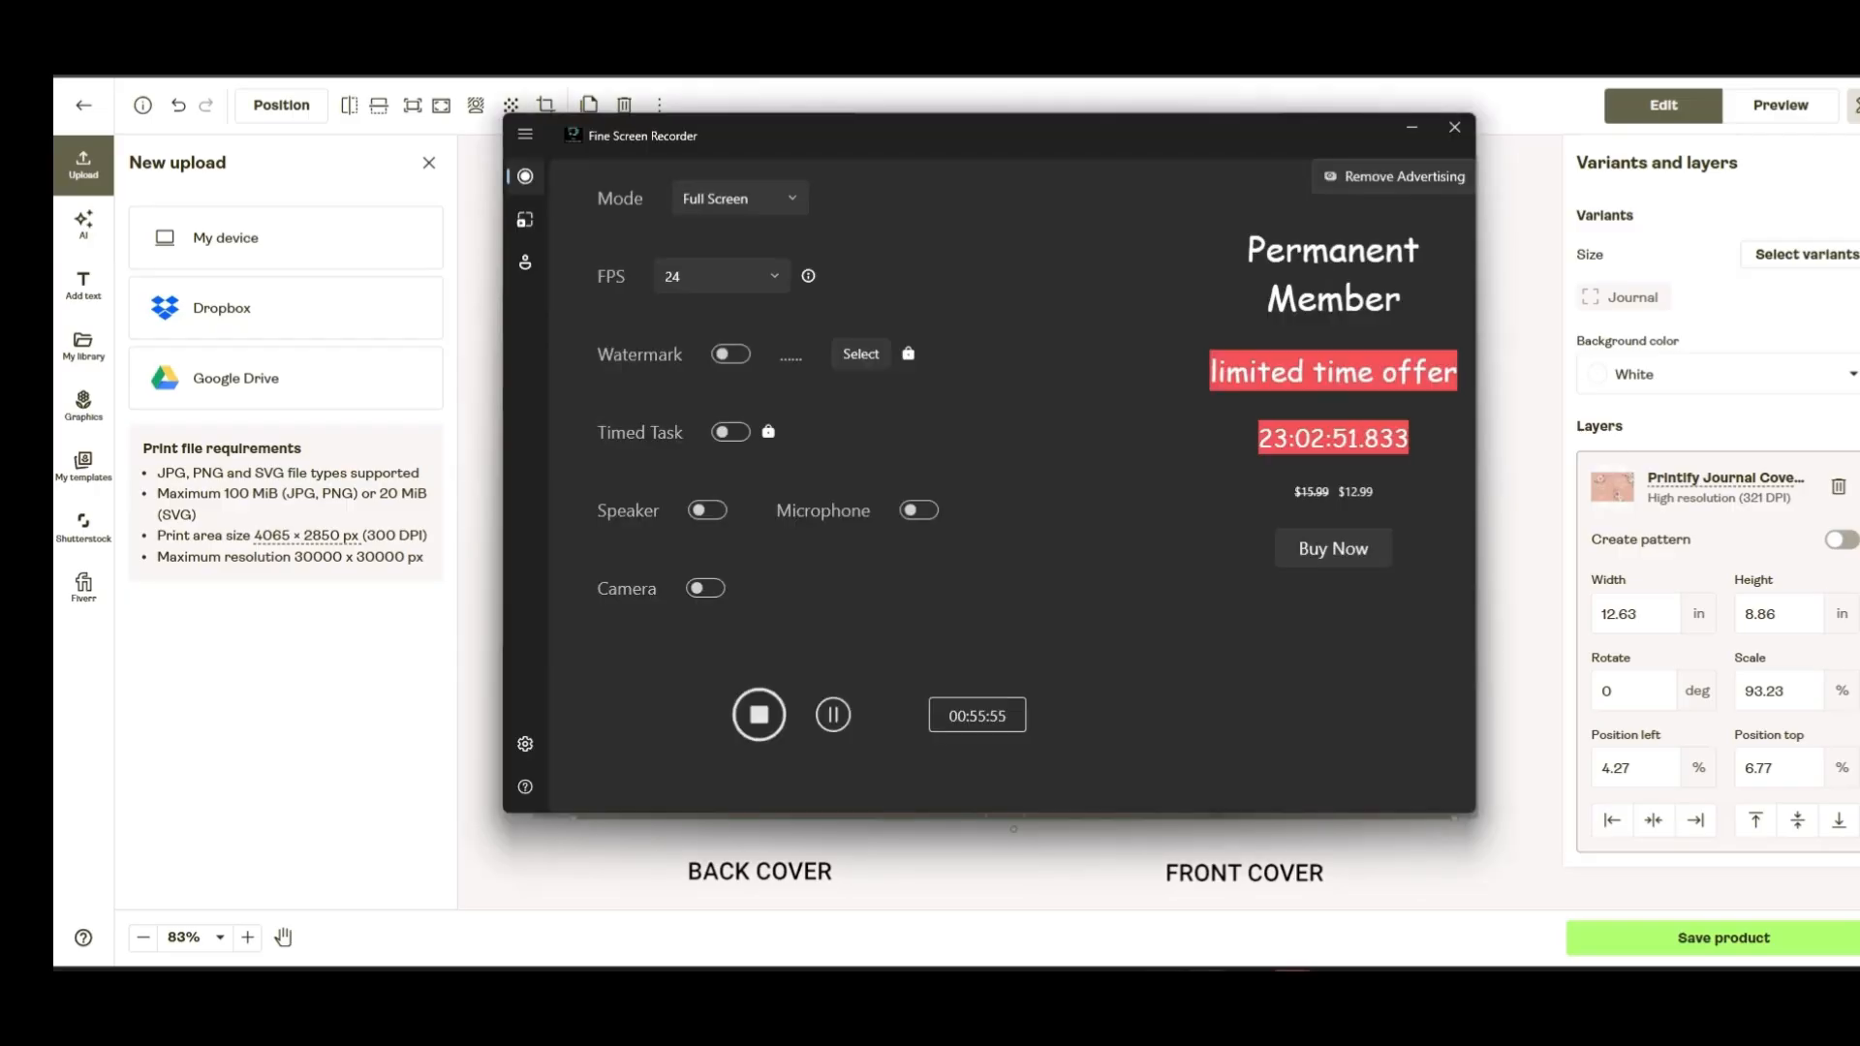
key("alt+Tab")
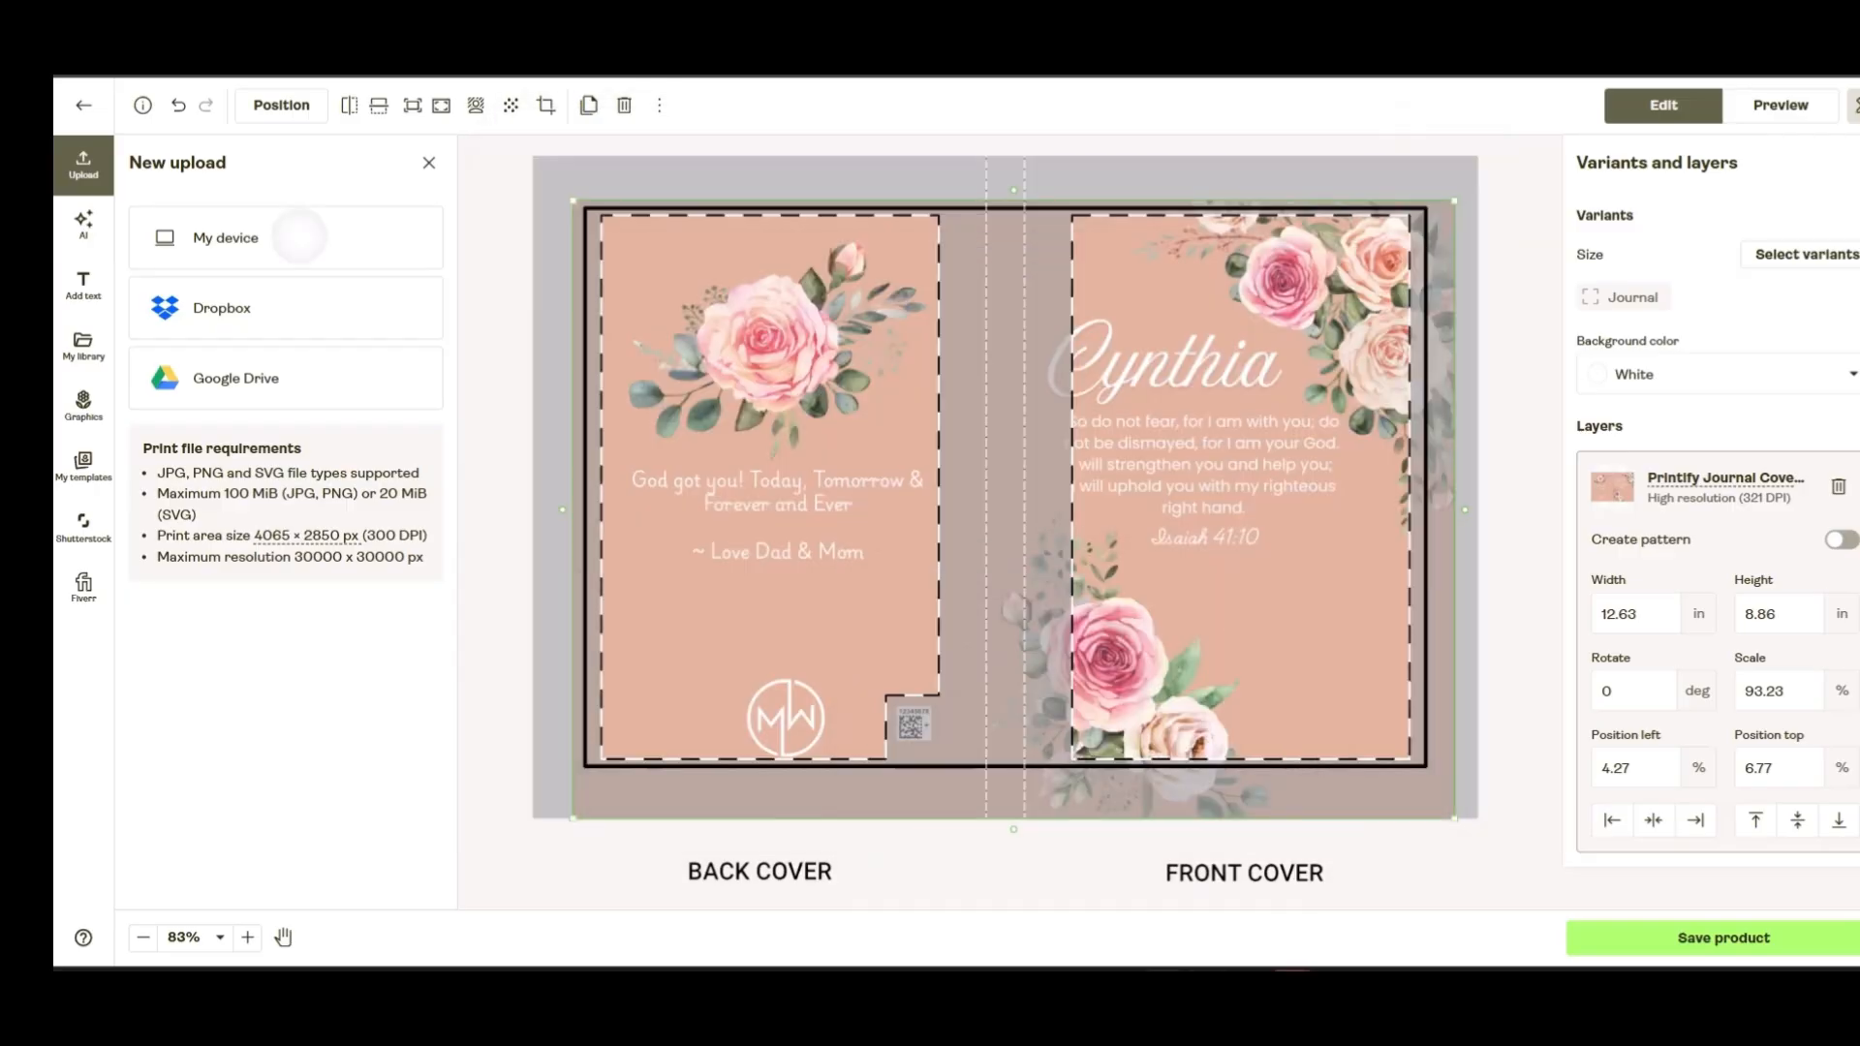
left_click(291, 237)
double_click(281, 169)
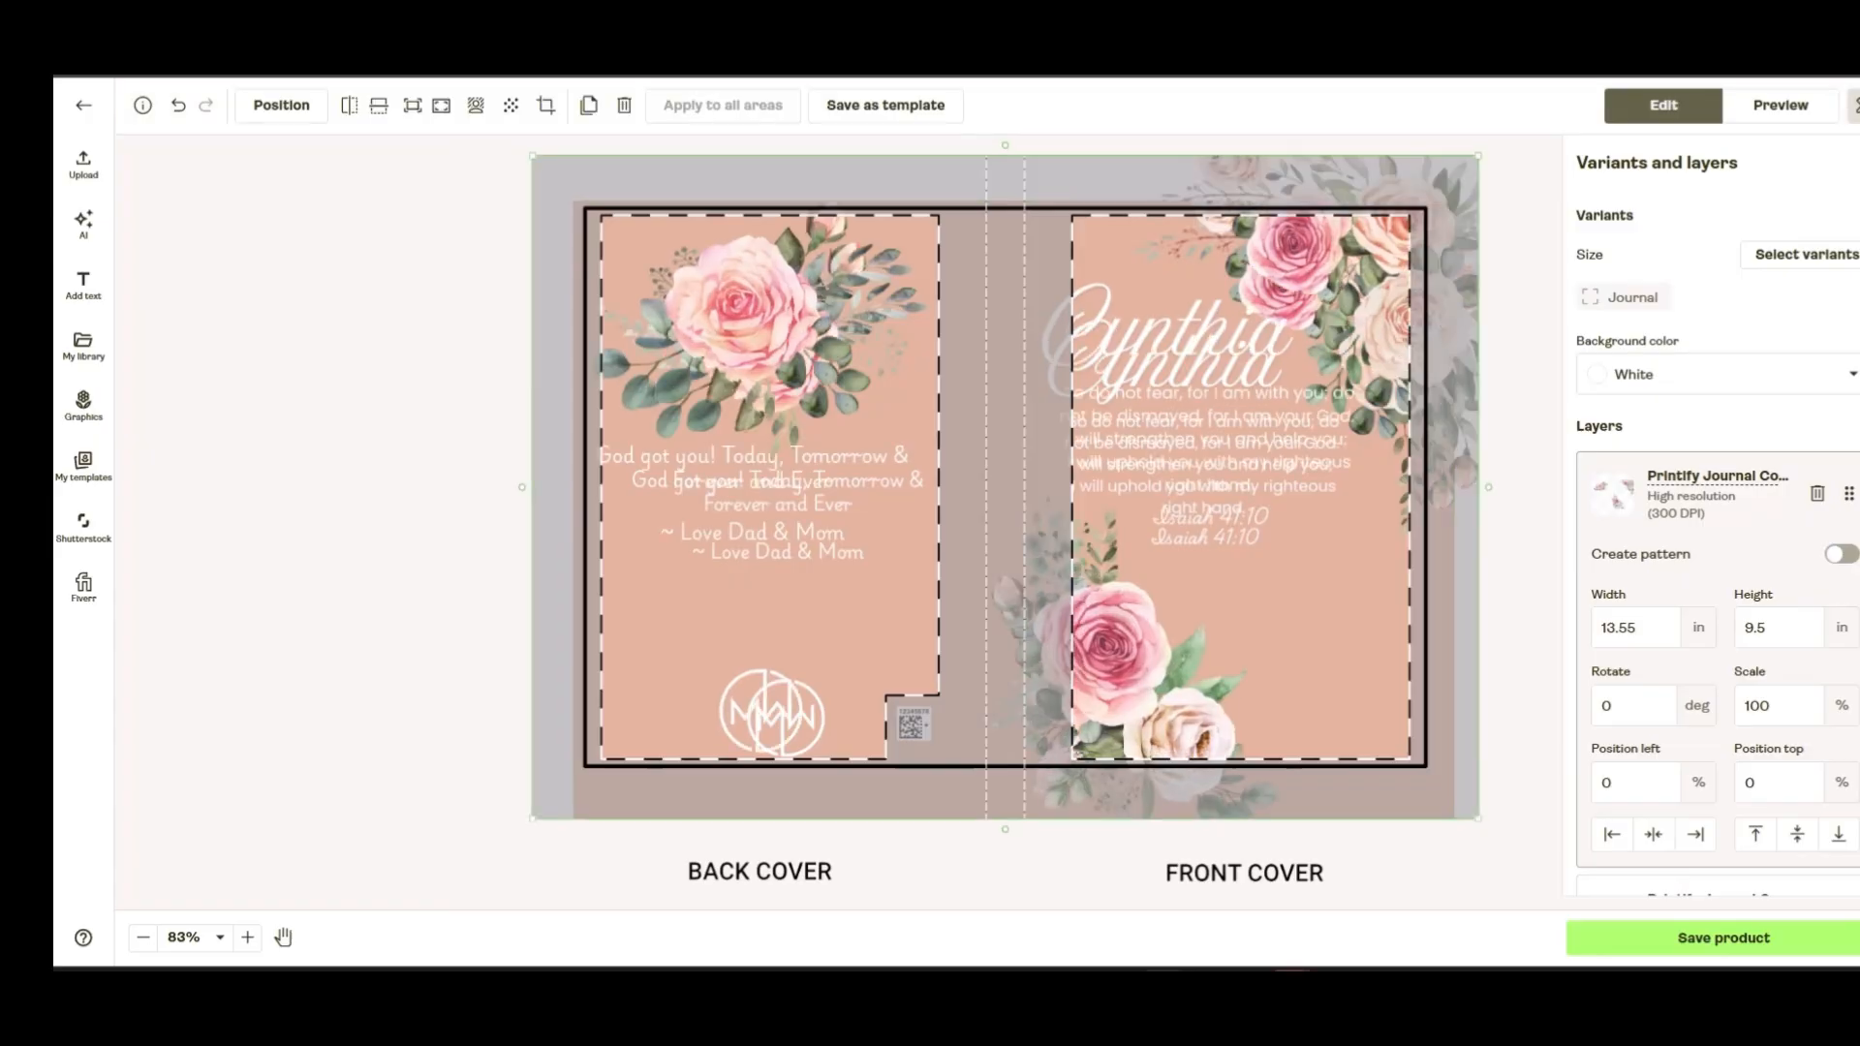
Delete the original solid-background design layer from the cover, moving the transparent design aside to reach it
left_click_drag(1005, 261, 1004, 434)
left_click(1005, 281)
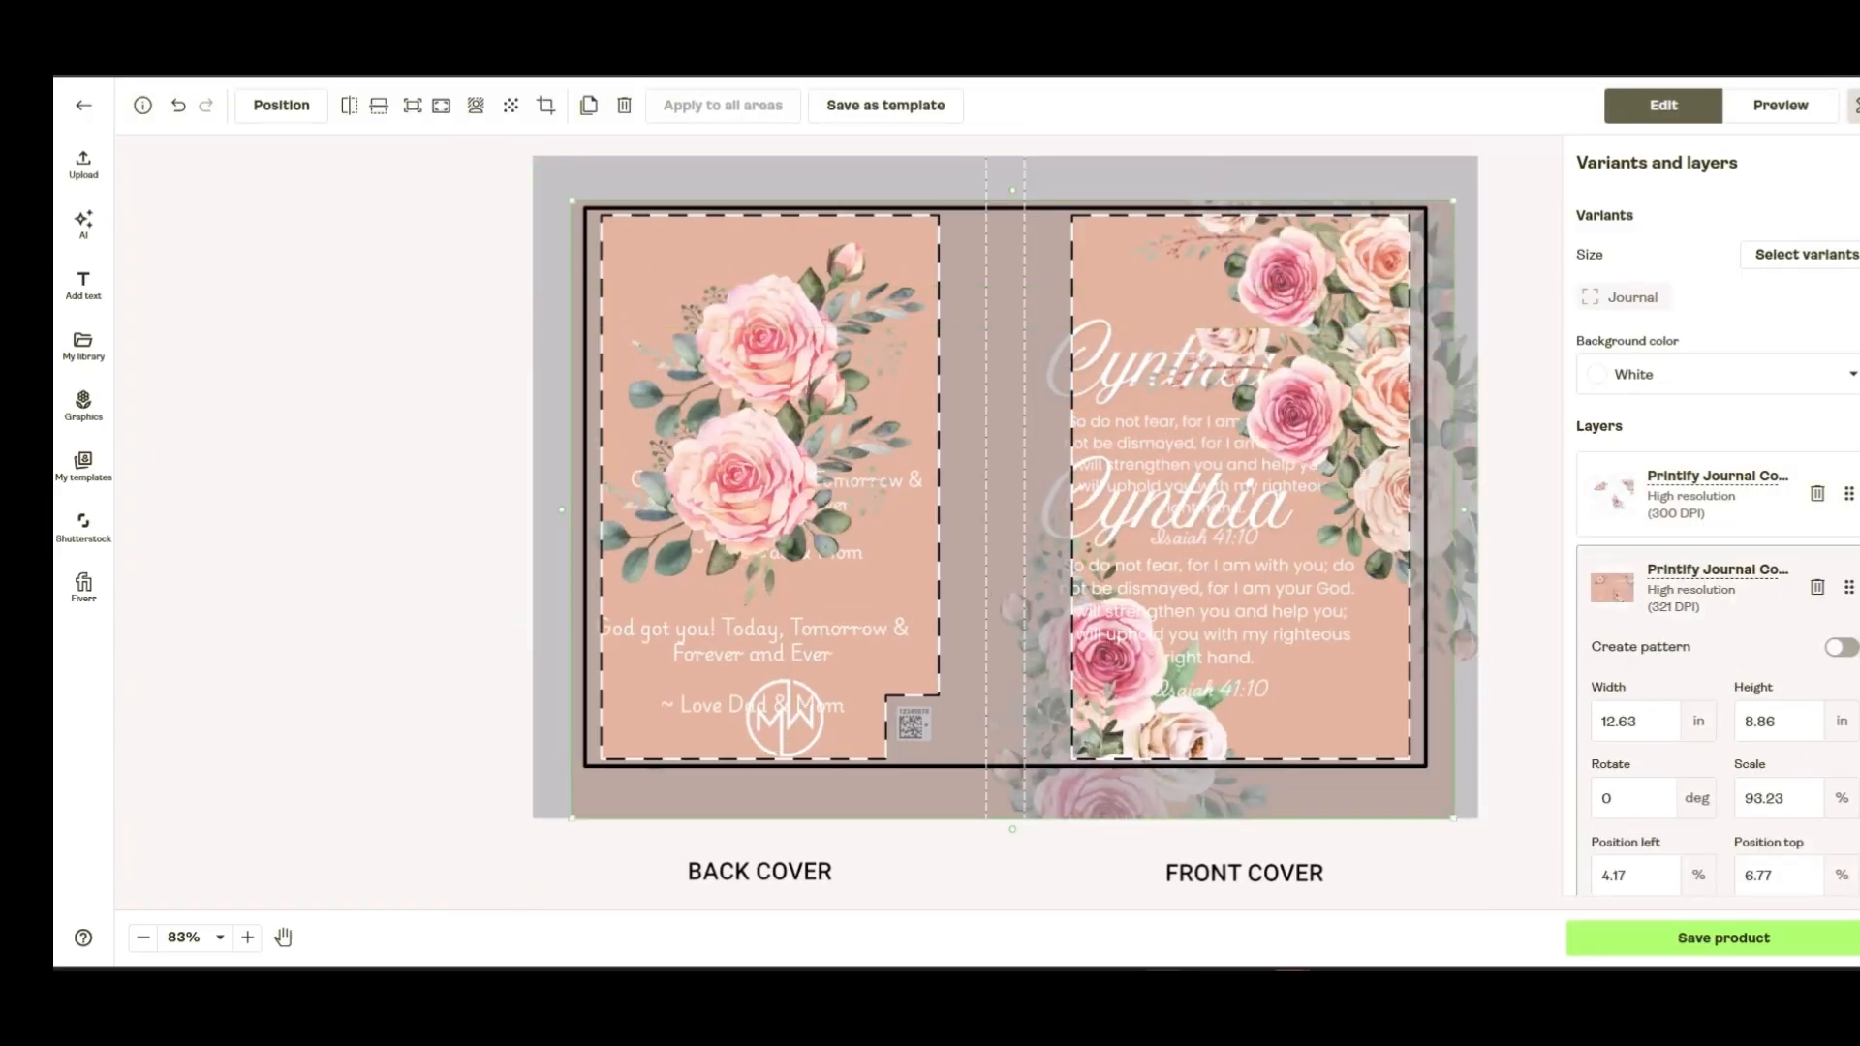
left_click(1817, 587)
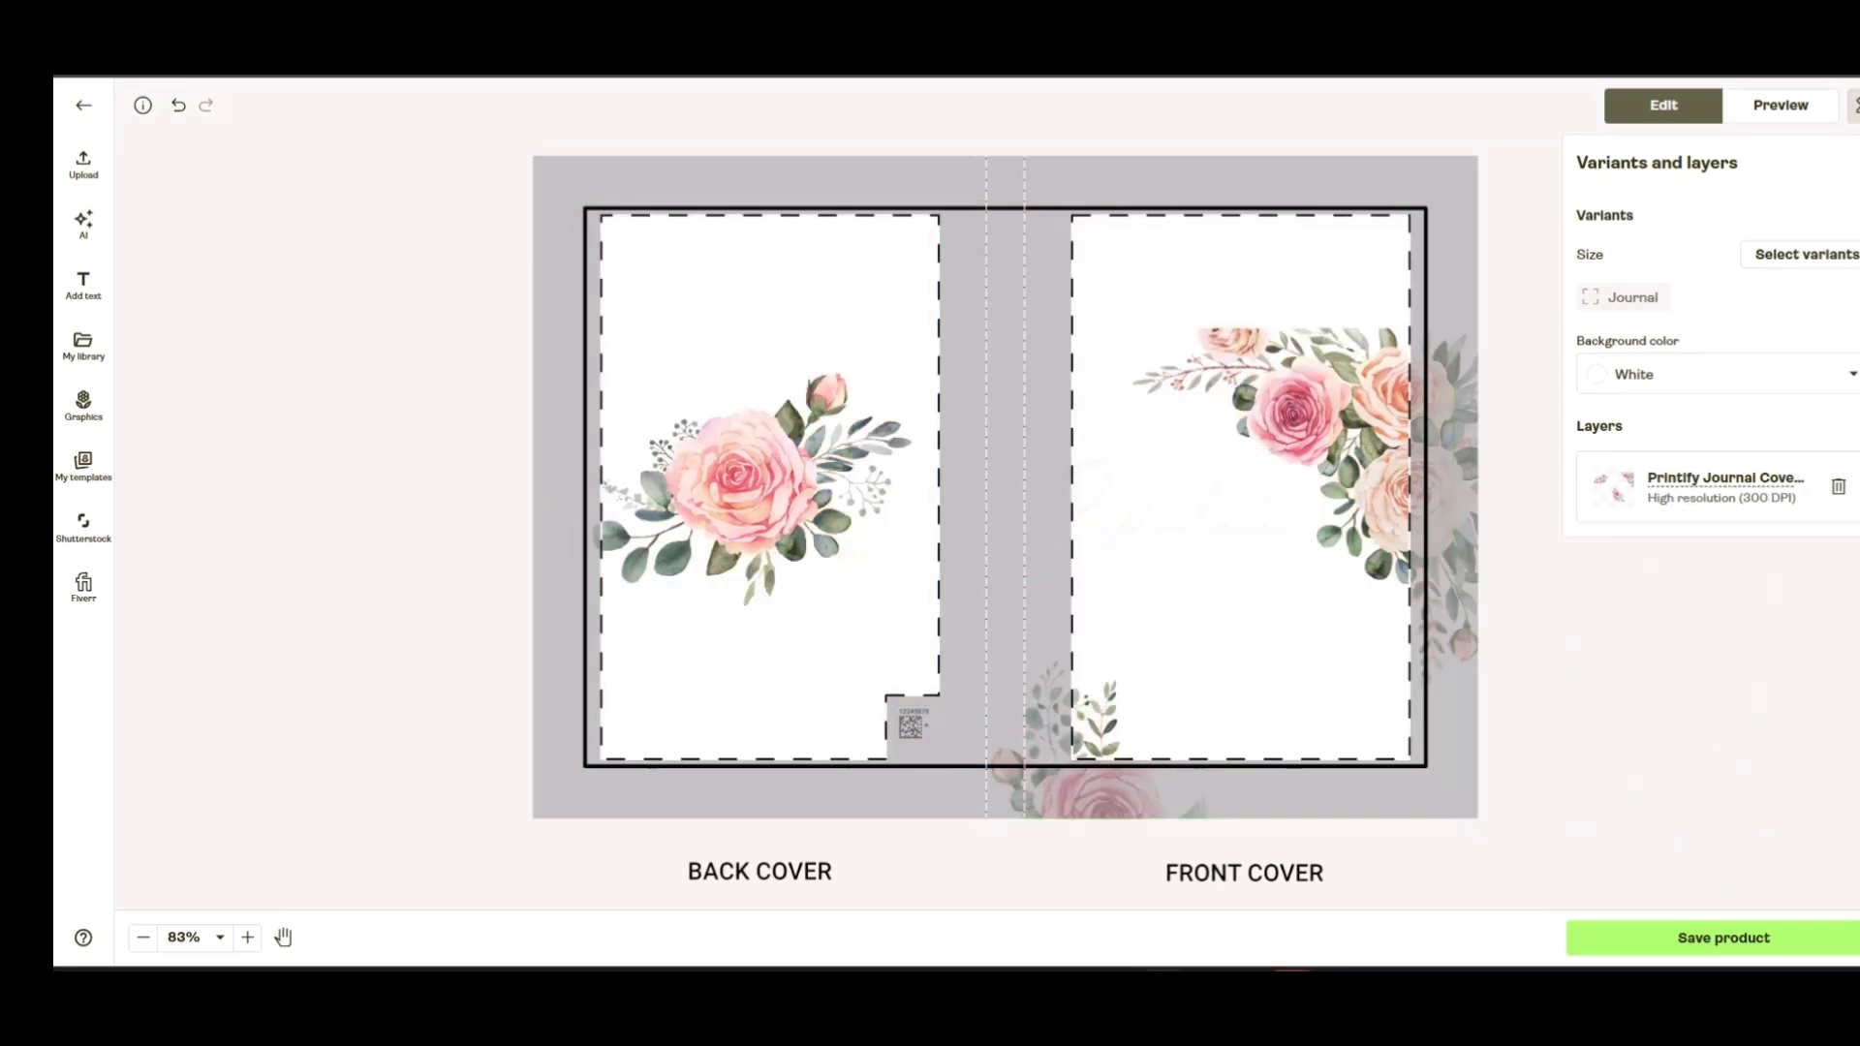
Fit the transparent design over the cover at about 11.87 × 8.32 in, and set the background color to Red
left_click_drag(1004, 504, 1005, 347)
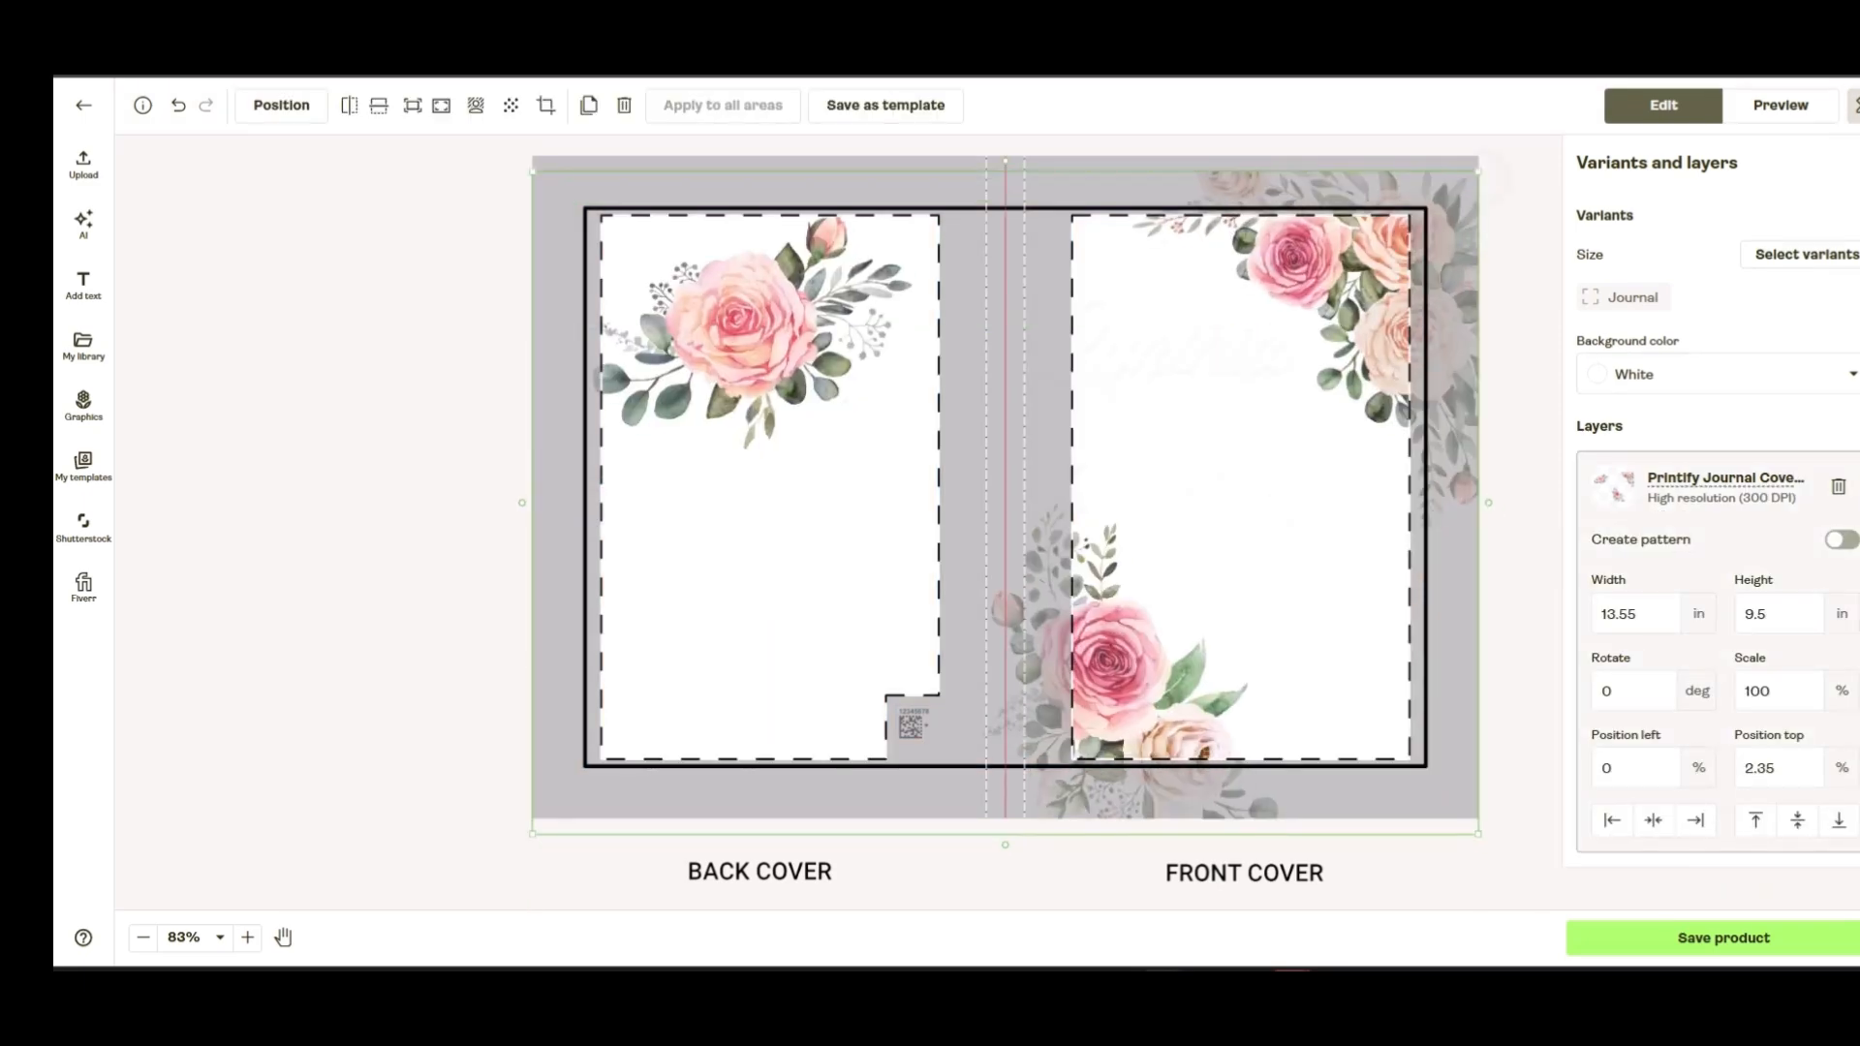
left_click_drag(1478, 171, 1315, 287)
left_click_drag(1211, 619, 1269, 554)
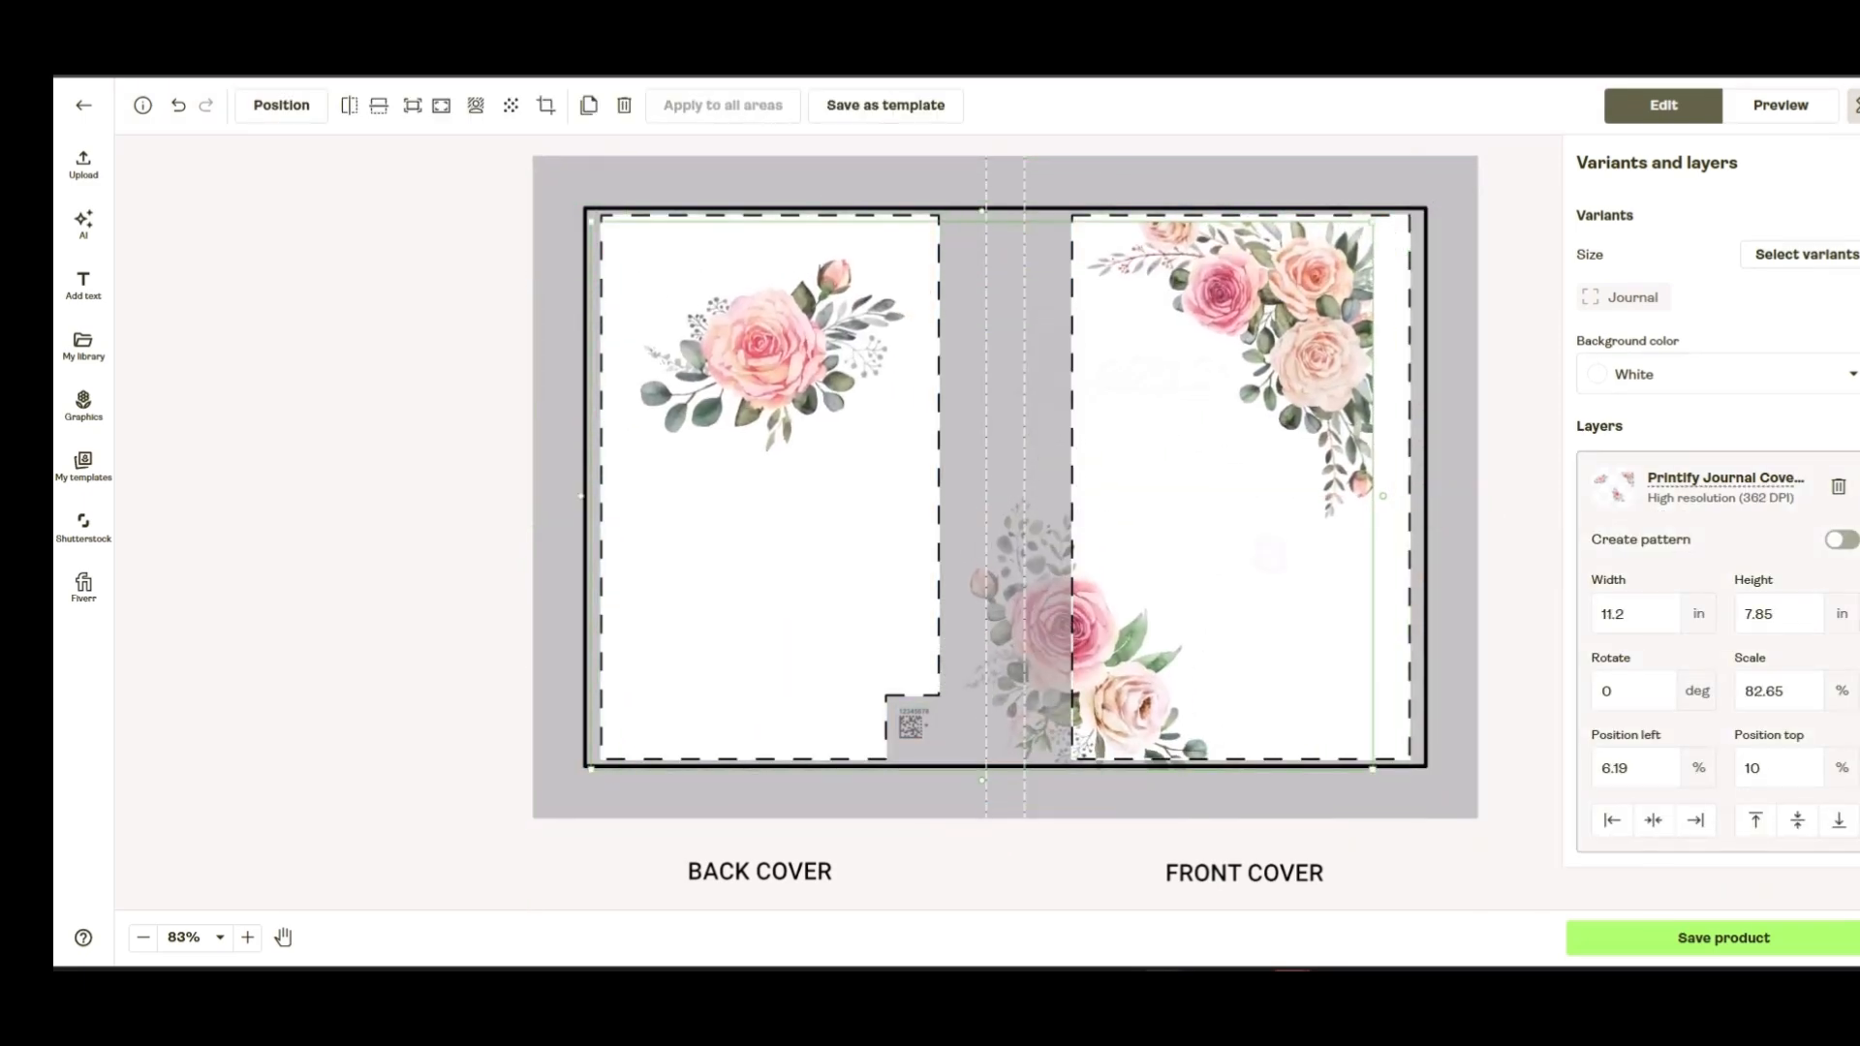
left_click_drag(1372, 771, 1419, 803)
left_click_drag(1323, 669, 1324, 661)
left_click(1825, 376)
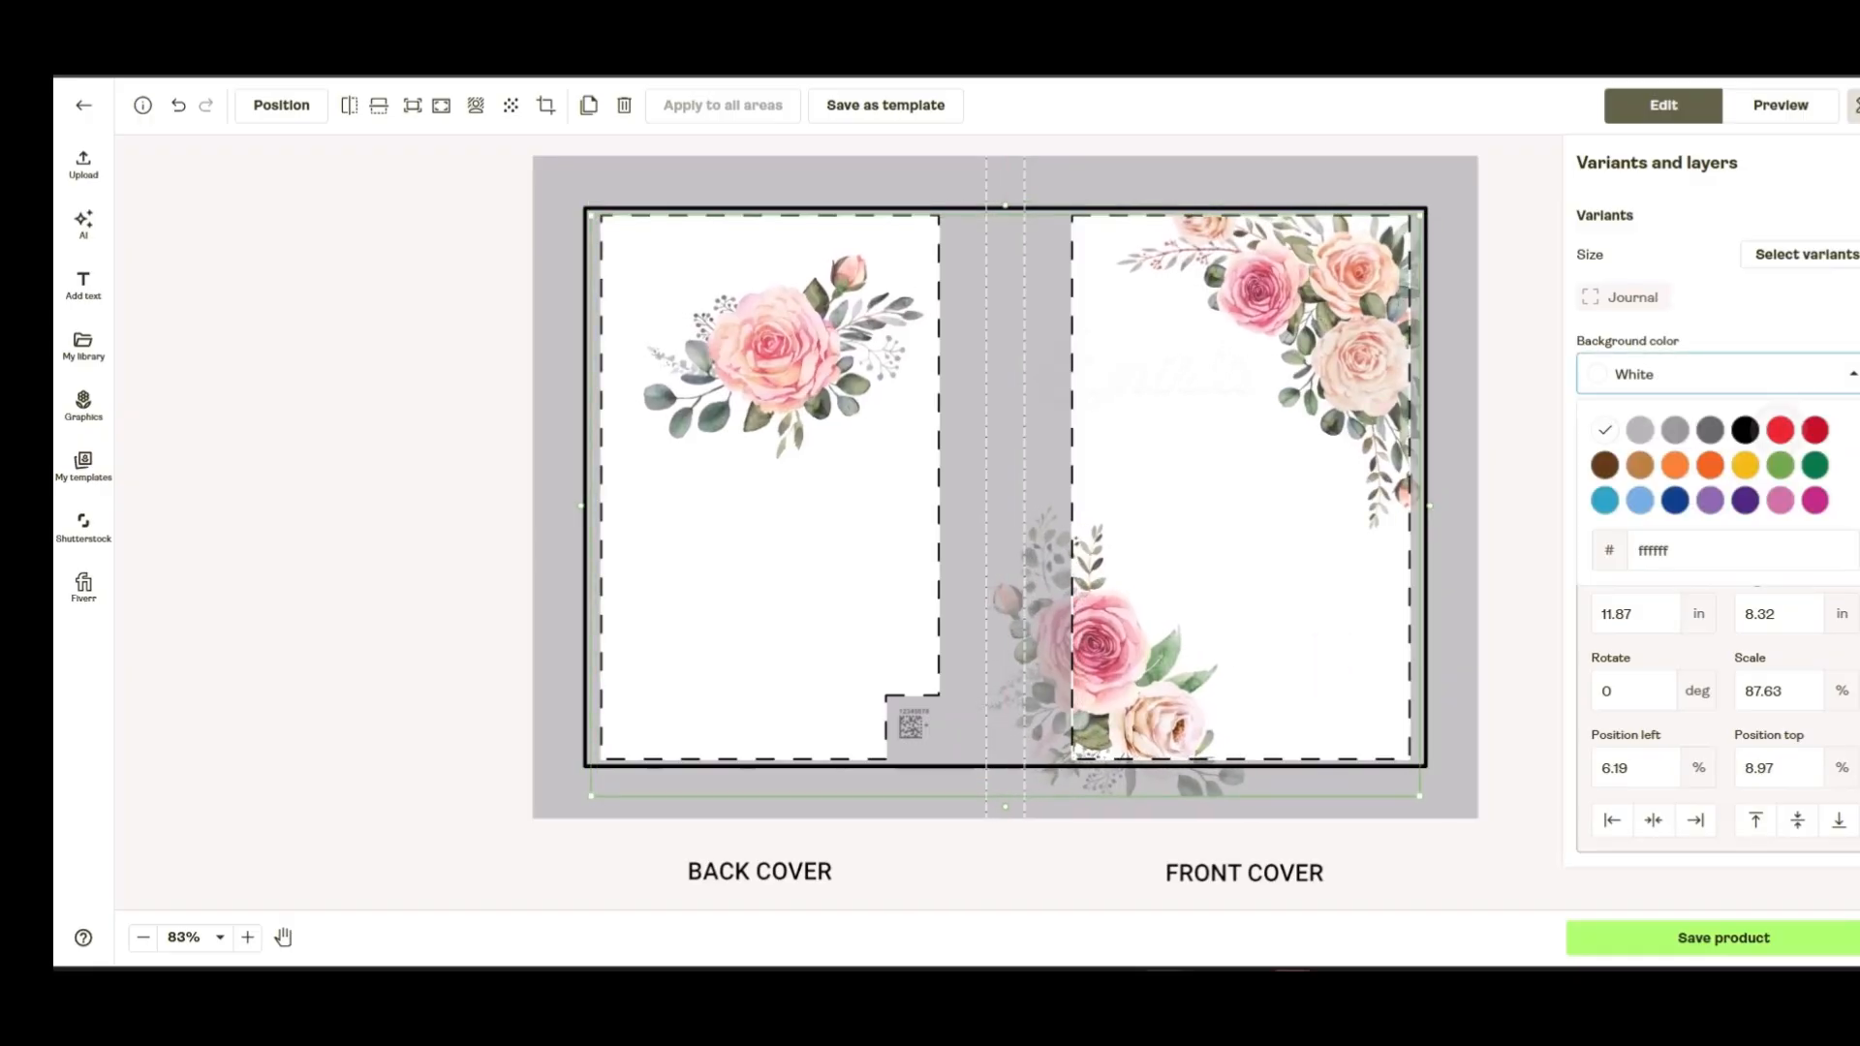
left_click(1780, 430)
Refit the transparent design to about 11.58 × 8.12 in, at about 7.26% left and 9.03% top, and preview the front mockup
left_click_drag(1269, 600, 1309, 600)
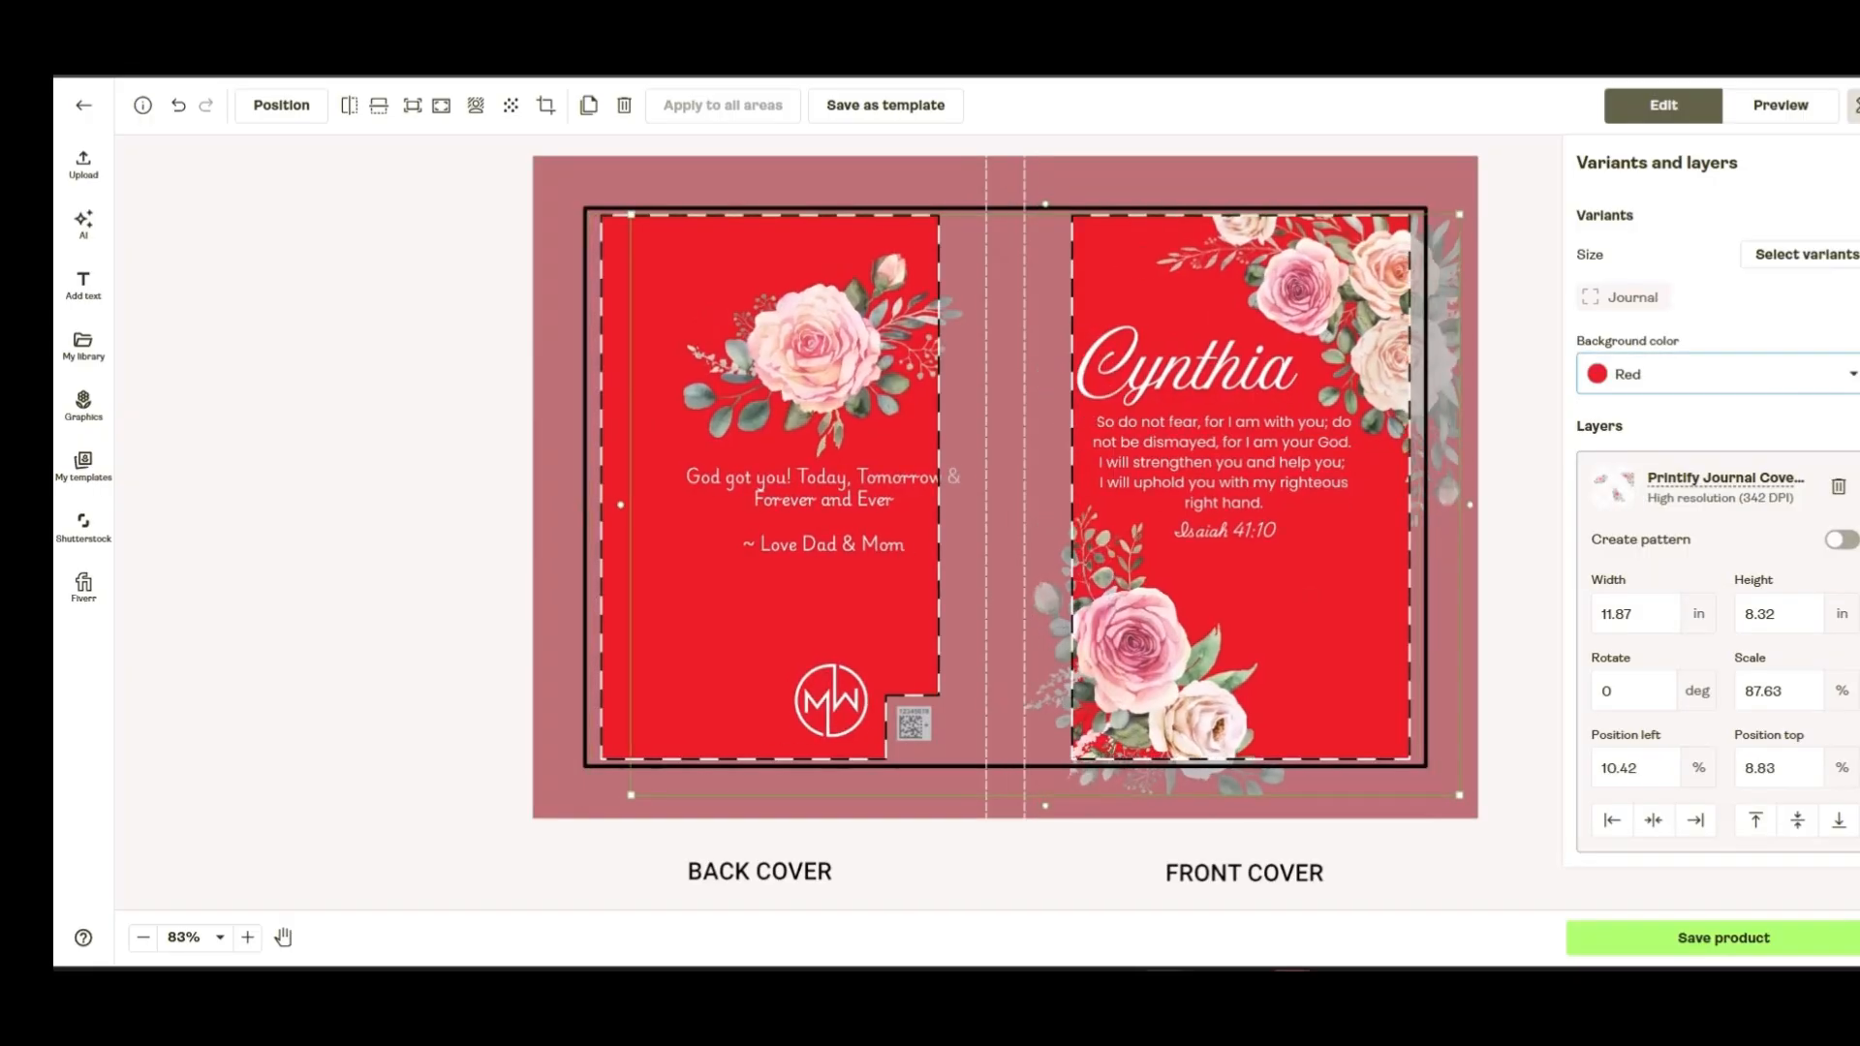
left_click_drag(630, 214, 597, 190)
left_click_drag(775, 387, 761, 401)
left_click_drag(1447, 809, 1391, 770)
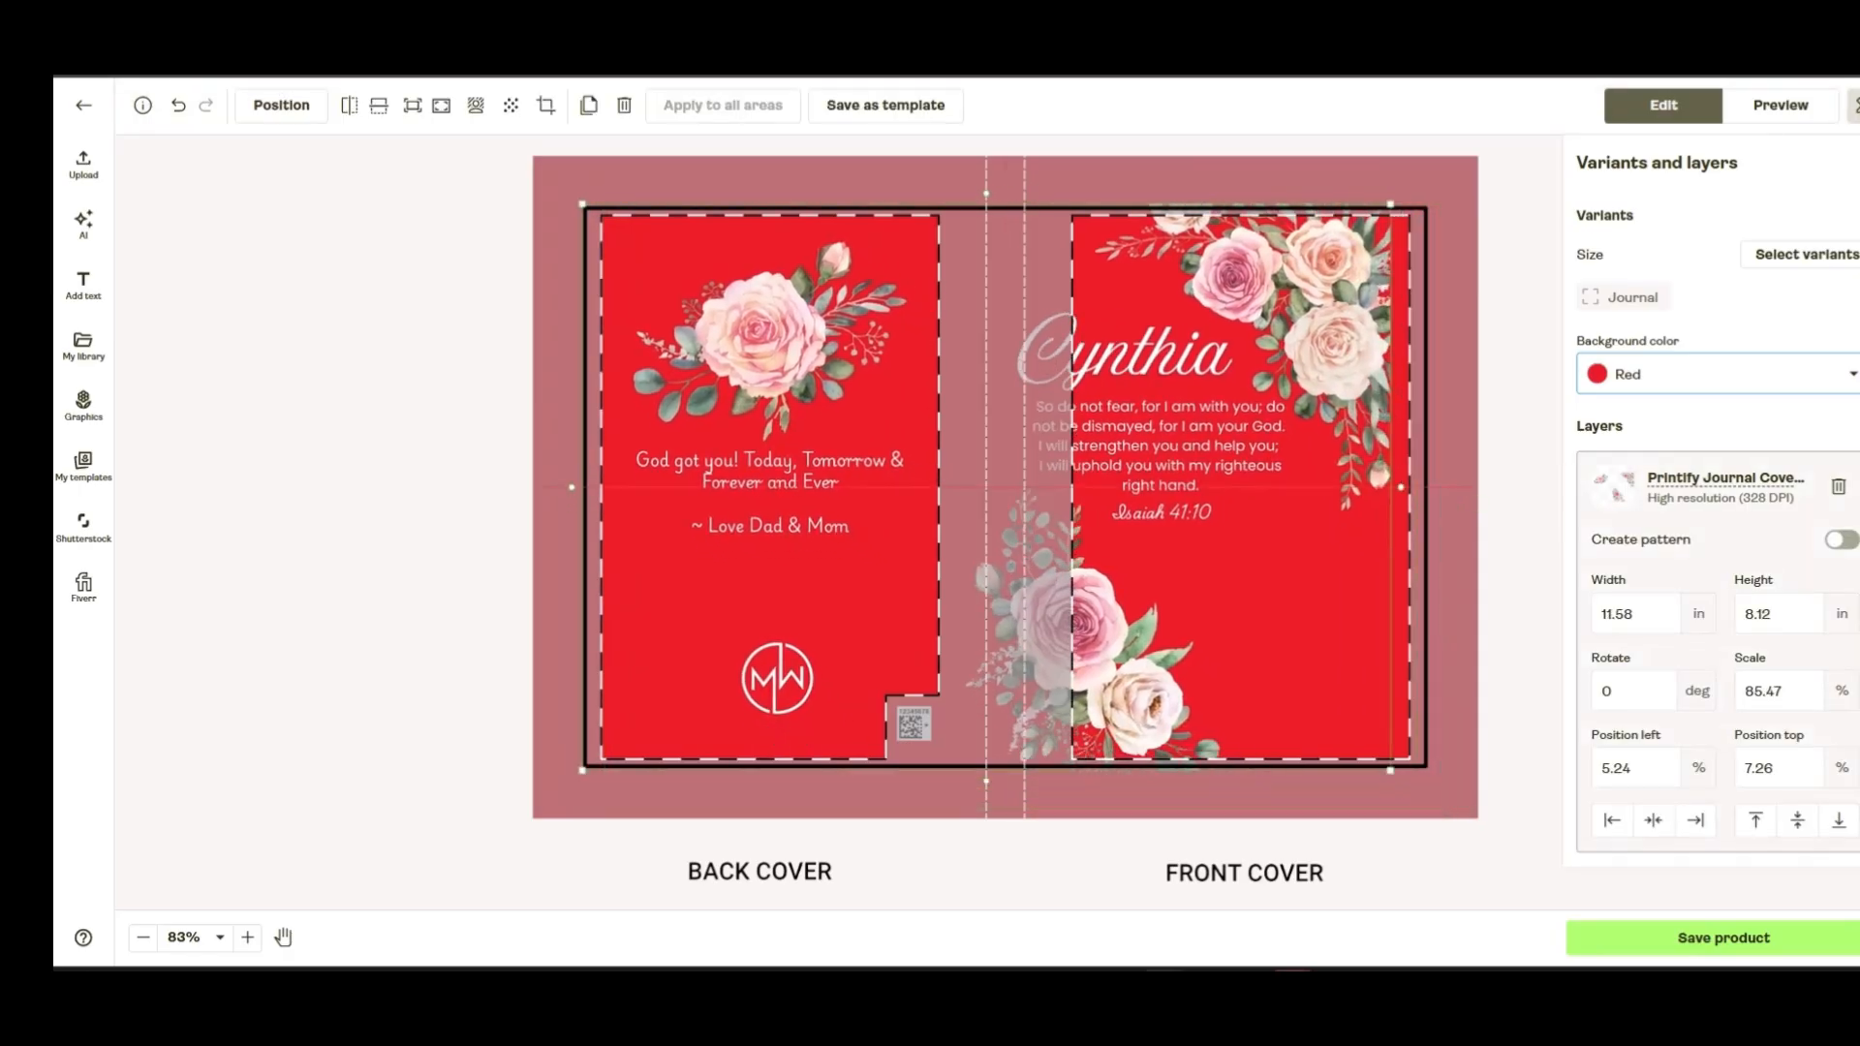
left_click_drag(1297, 643, 1316, 653)
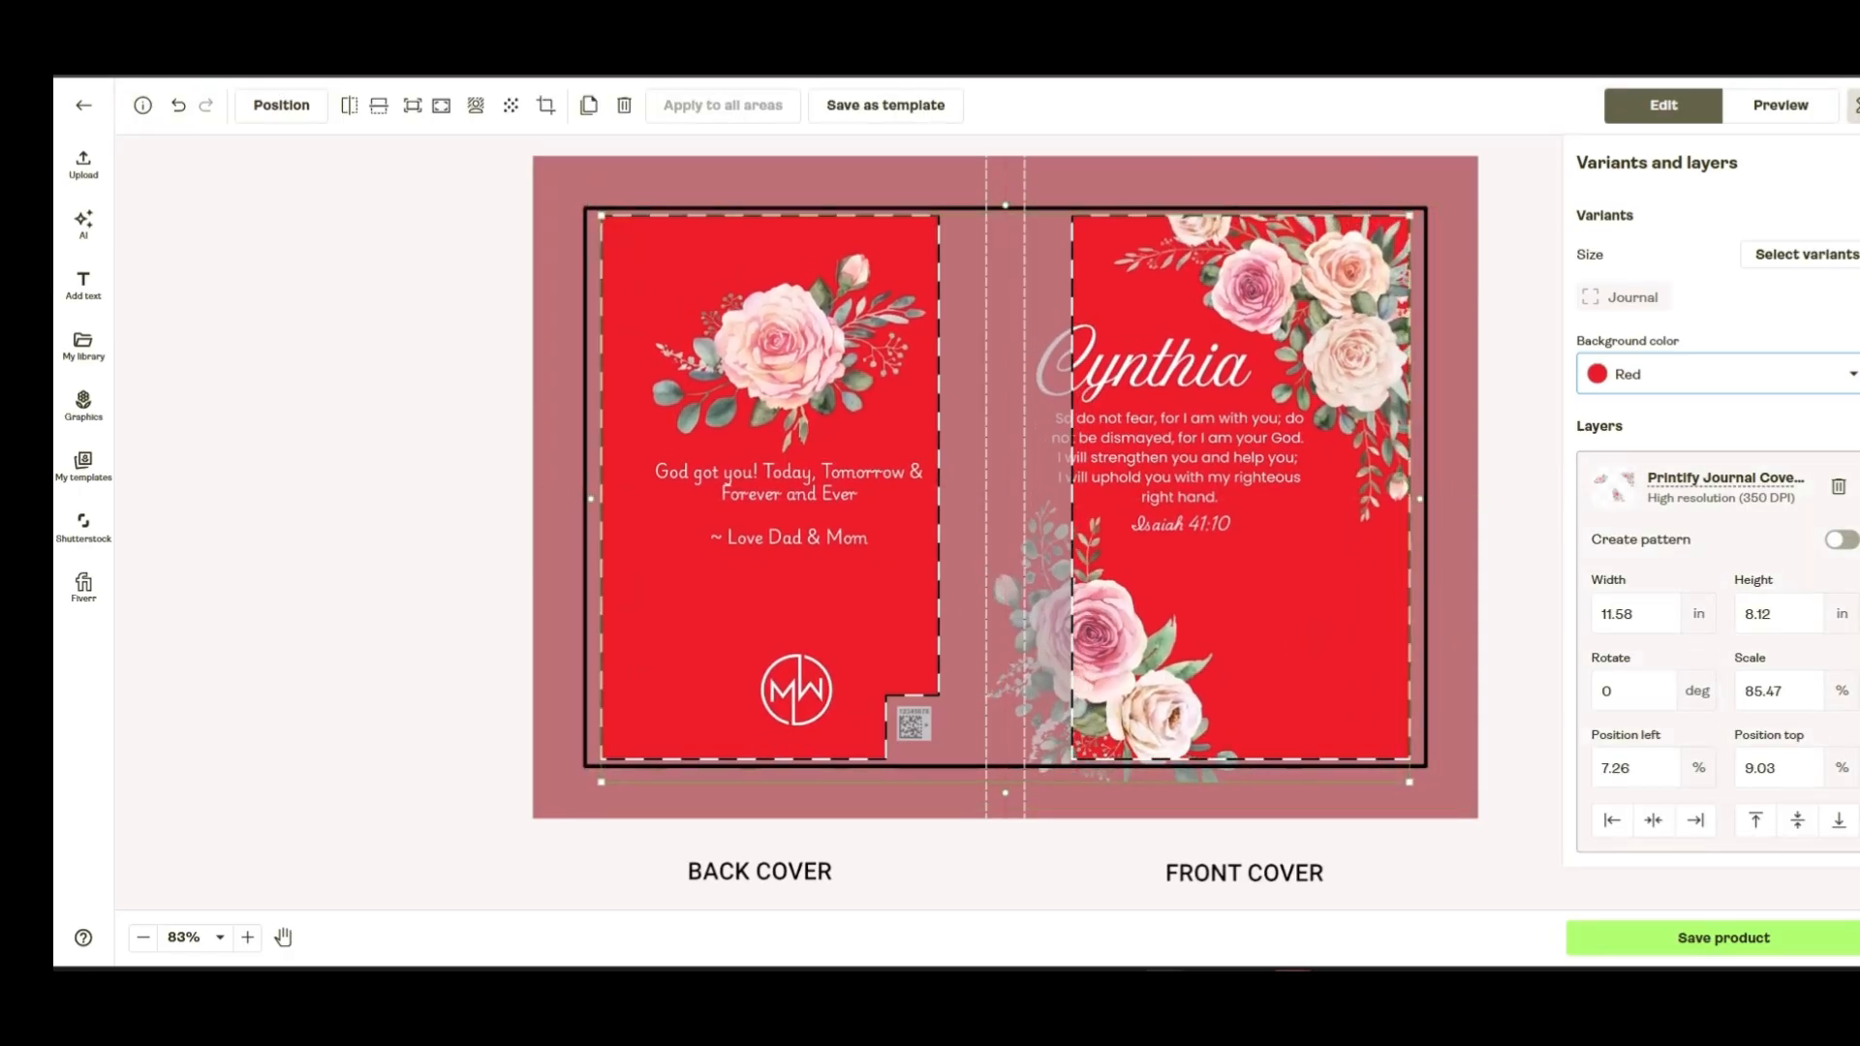
left_click(1780, 106)
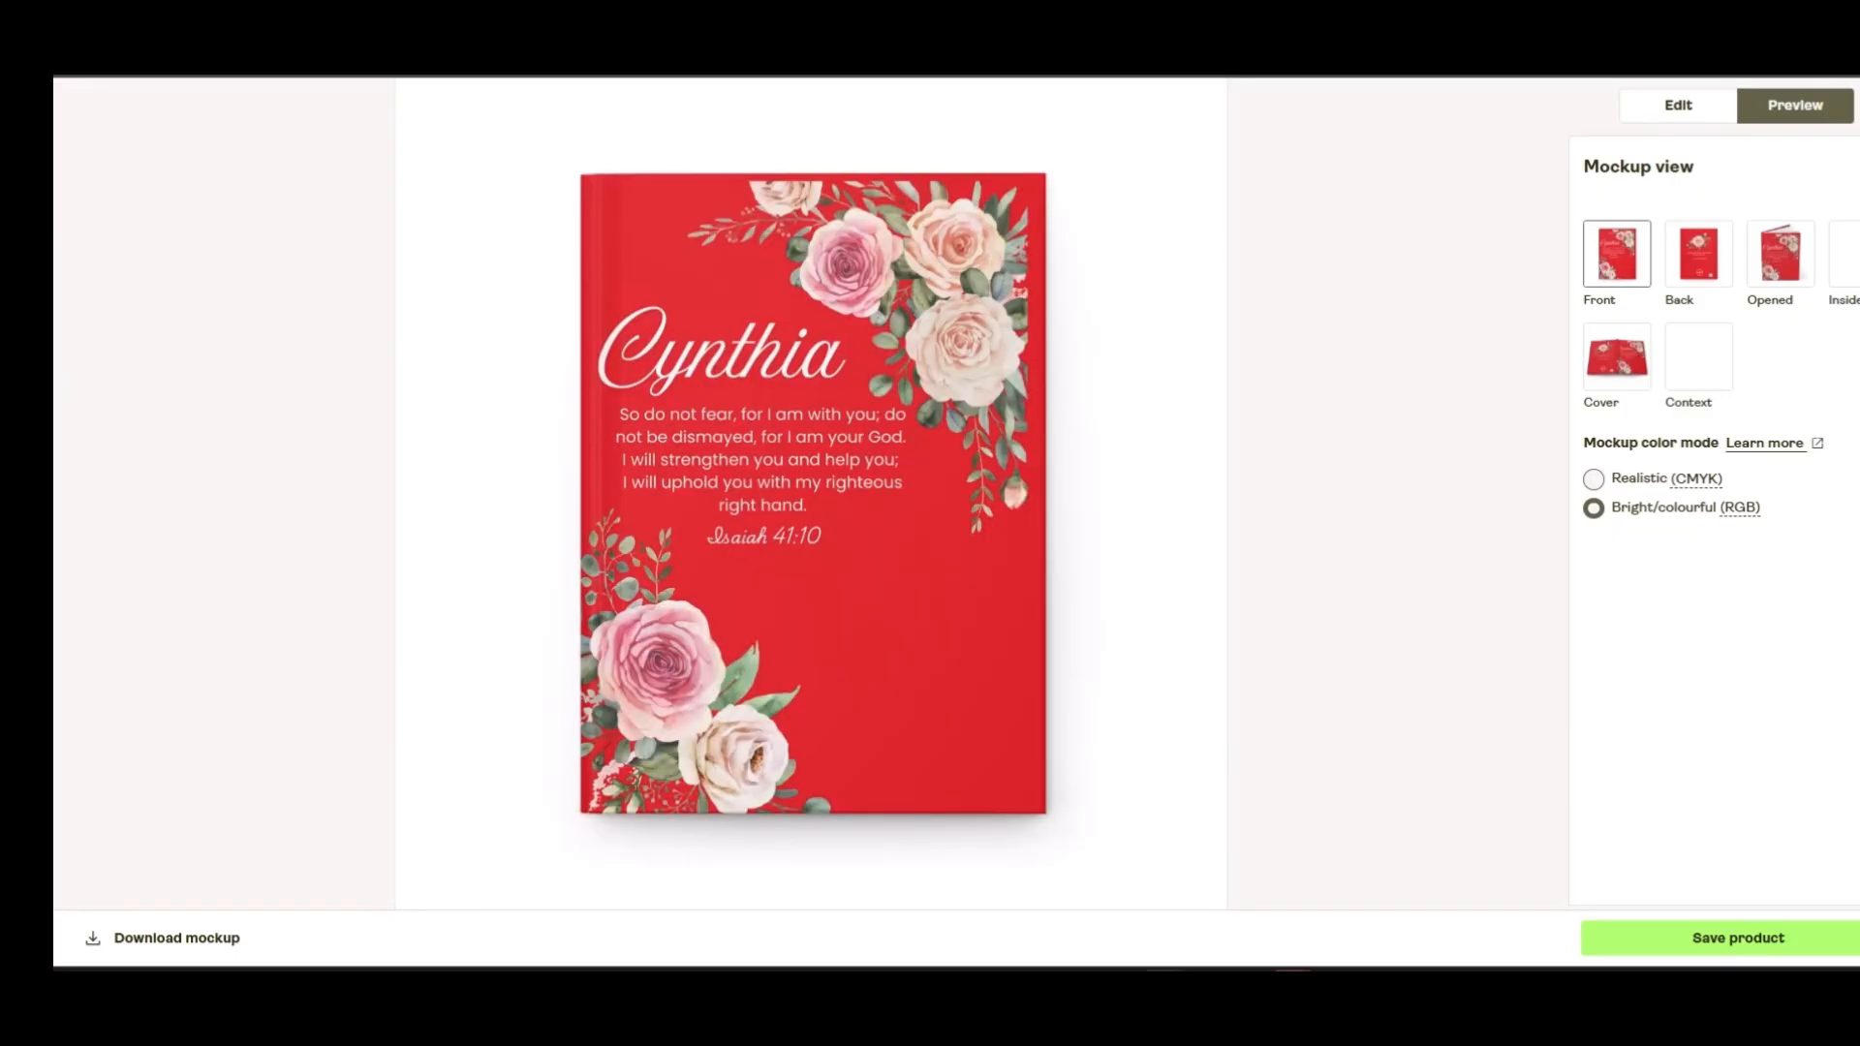
Check the back and opened mockups, and enlarge the transparent design to about 12.82 × 8.99 in, at about 3.66% left and 5.79% top
left_click(1698, 254)
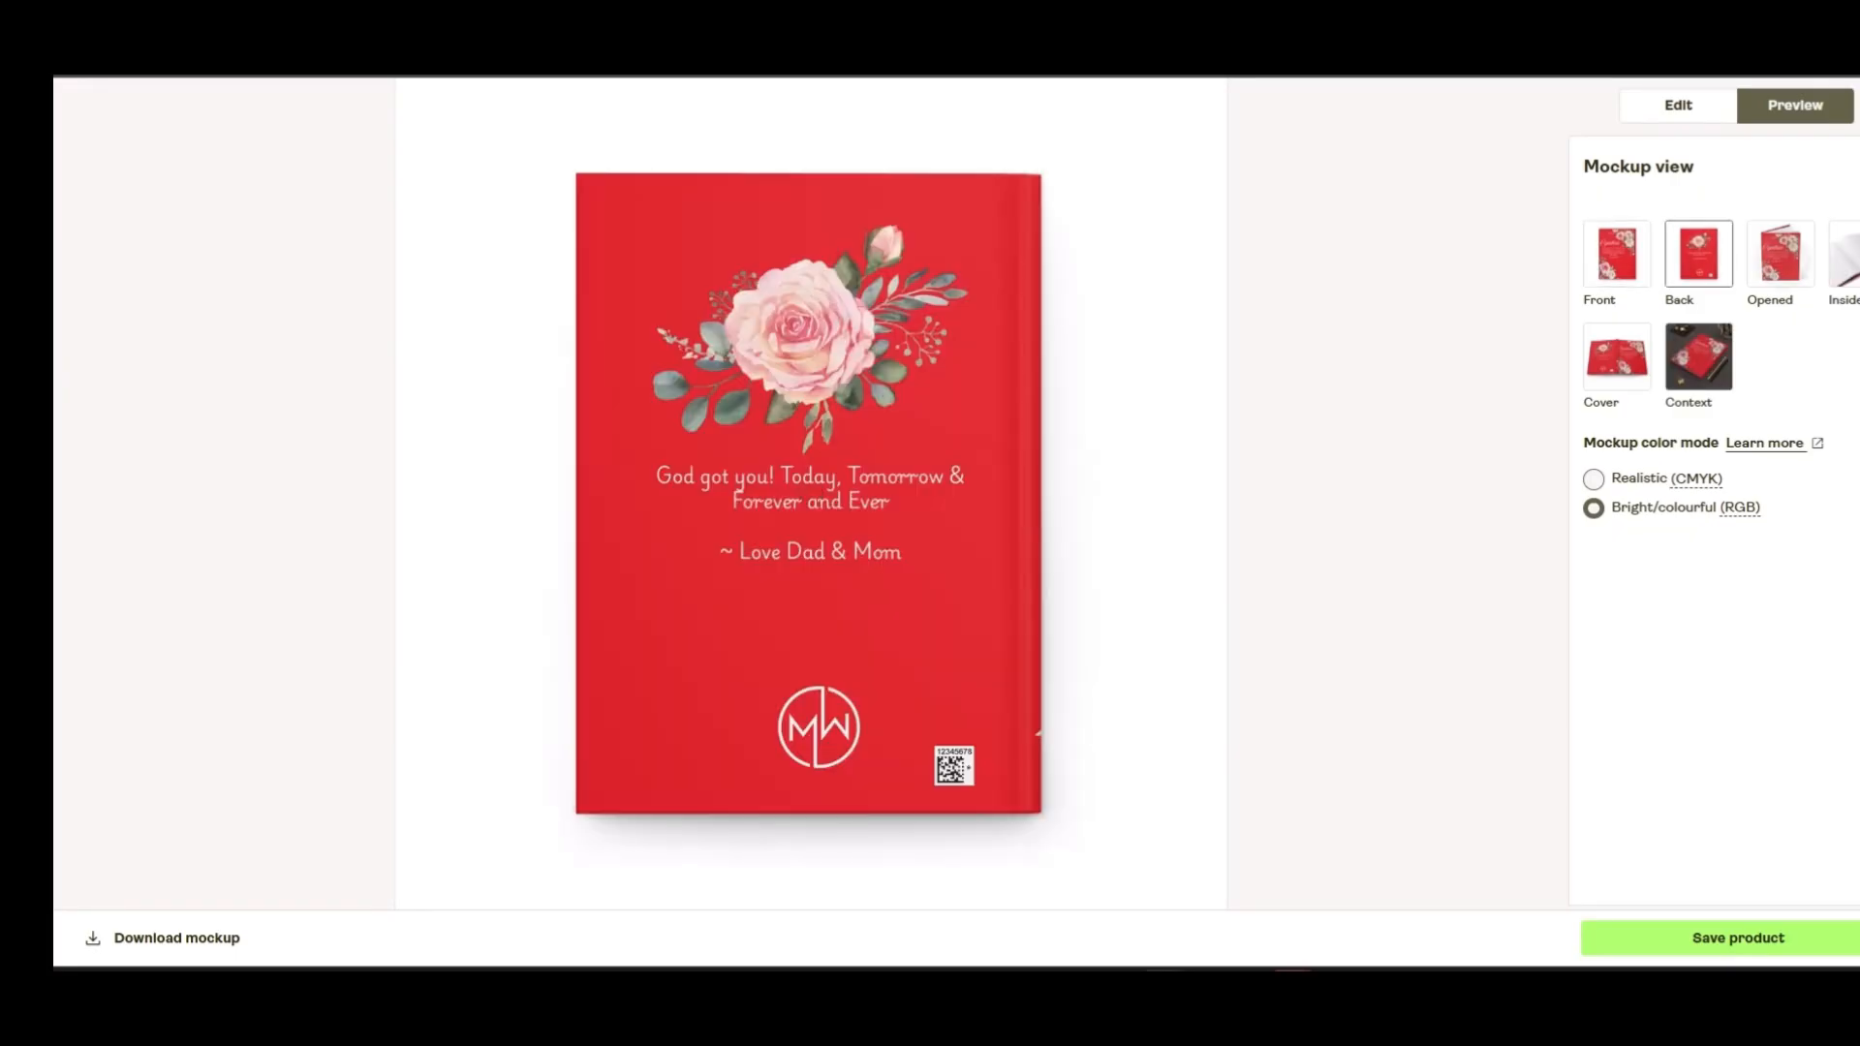
left_click(1781, 254)
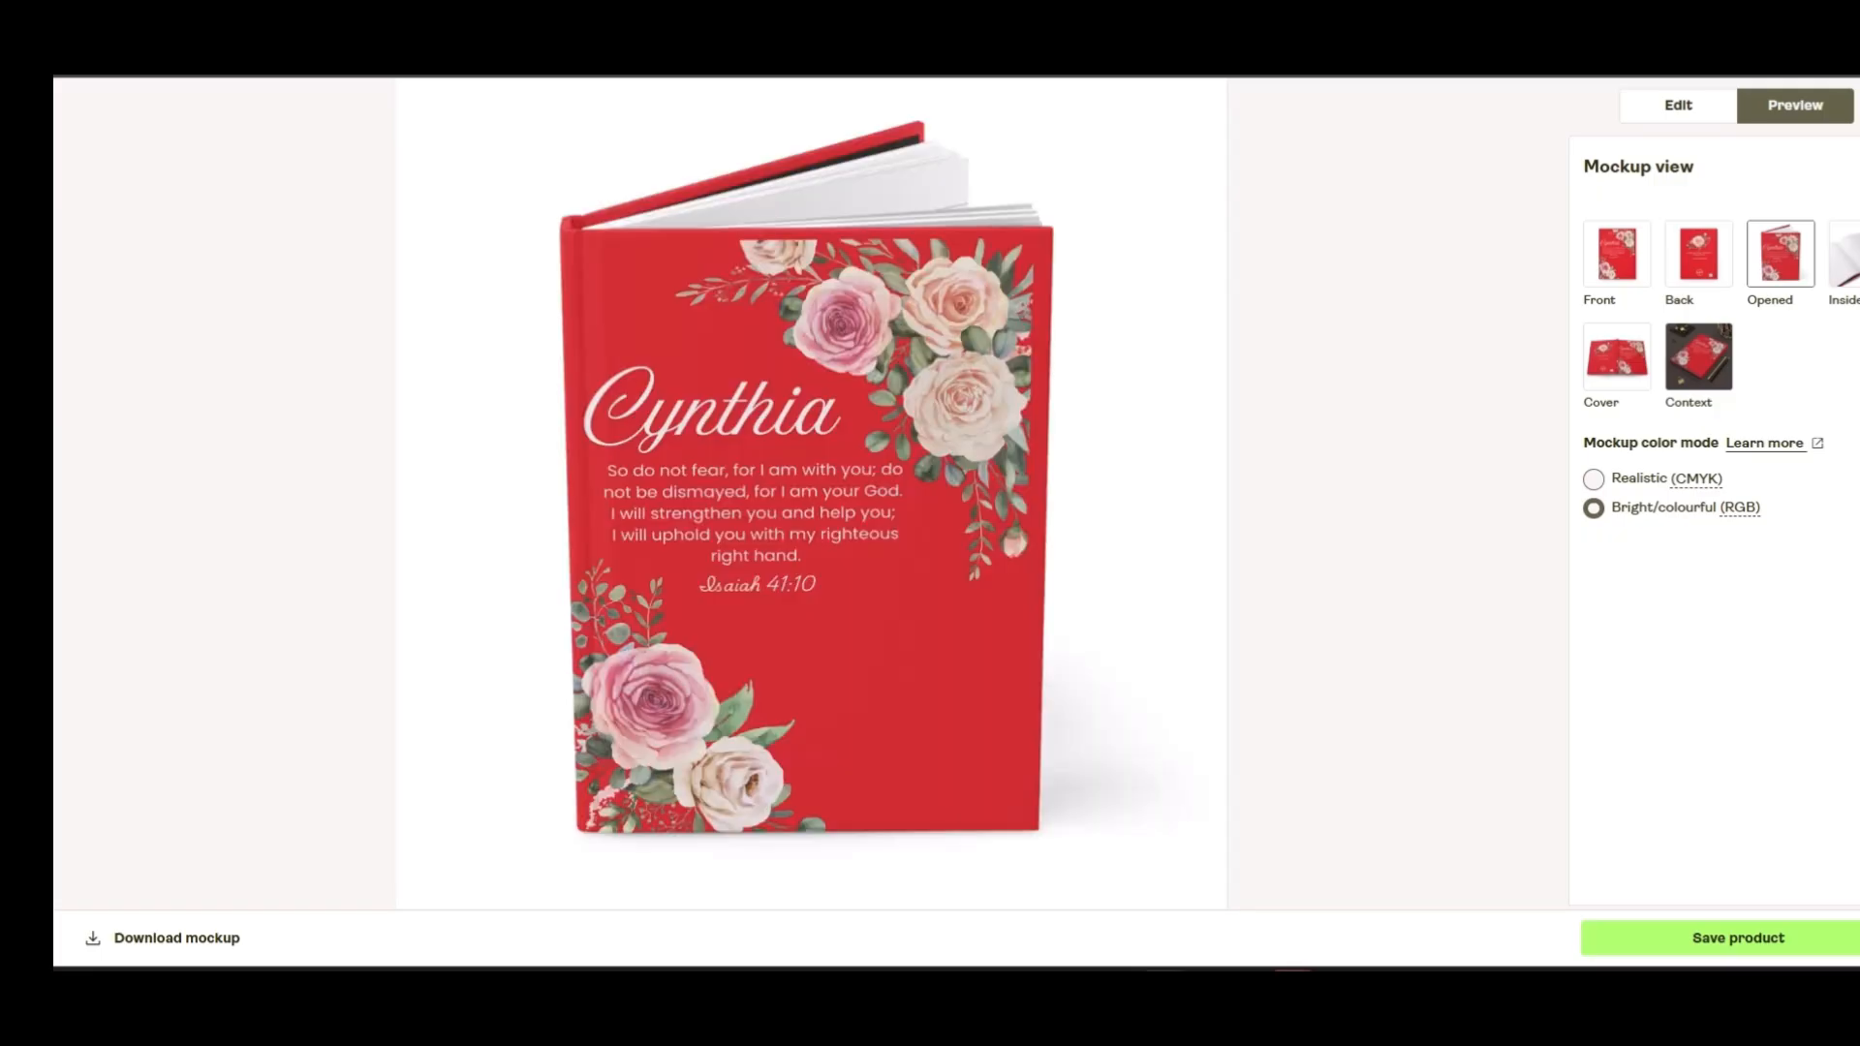
left_click(1708, 101)
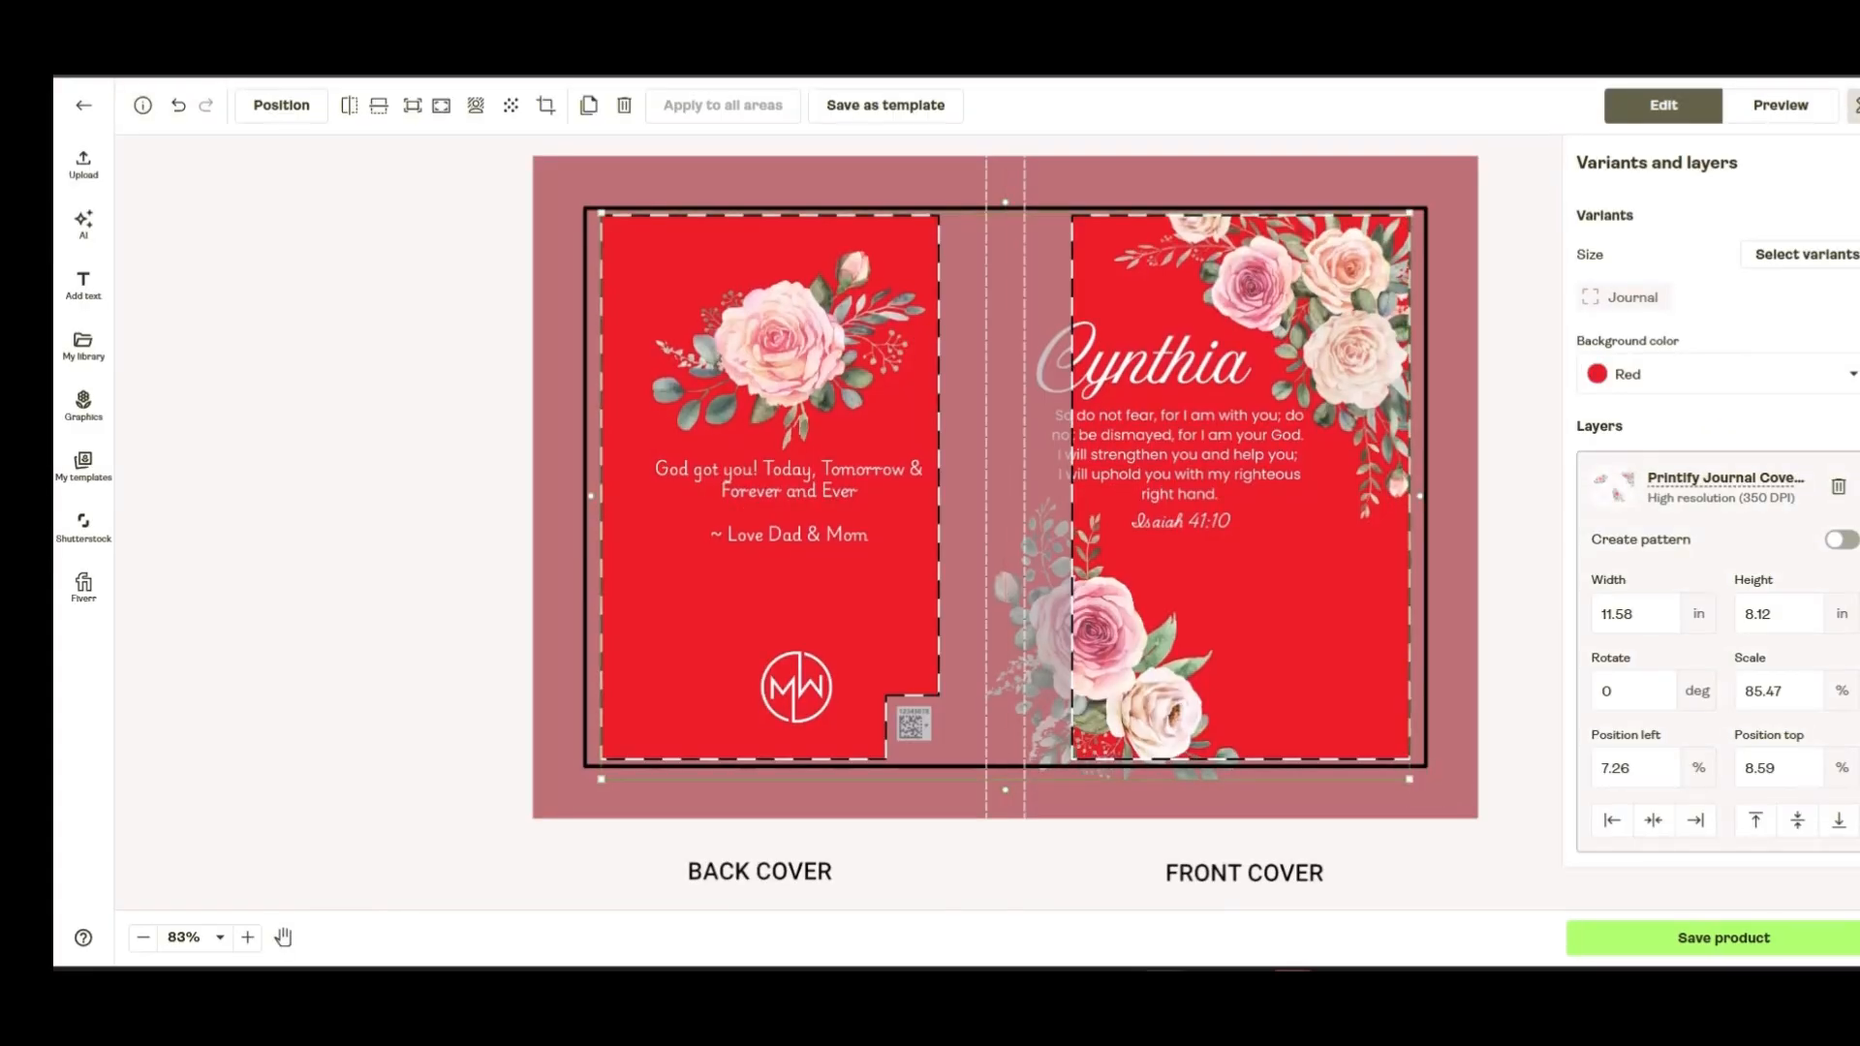
left_click_drag(1410, 779, 1449, 807)
mouse_move(1249, 591)
left_mouse_down()
mouse_move(1264, 582)
mouse_move(1230, 595)
left_mouse_up()
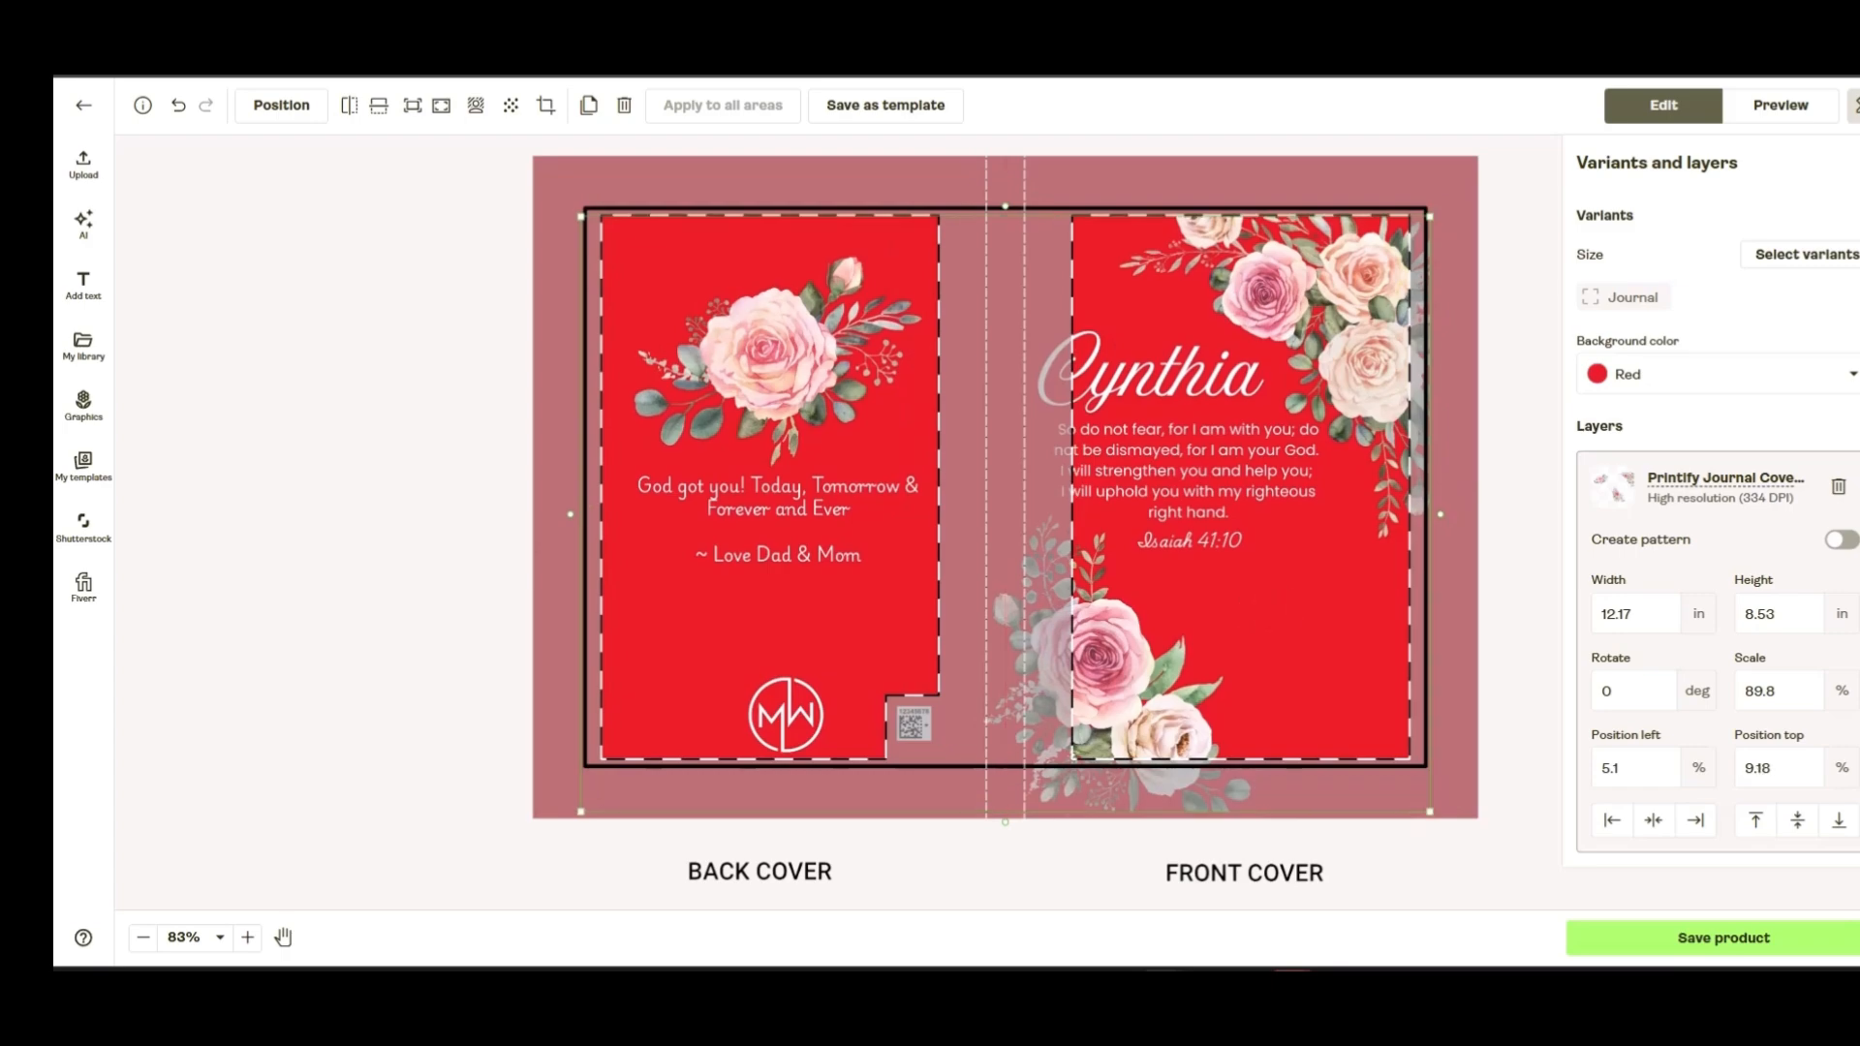
left_click_drag(581, 812, 536, 844)
left_click_drag(1228, 502, 1261, 481)
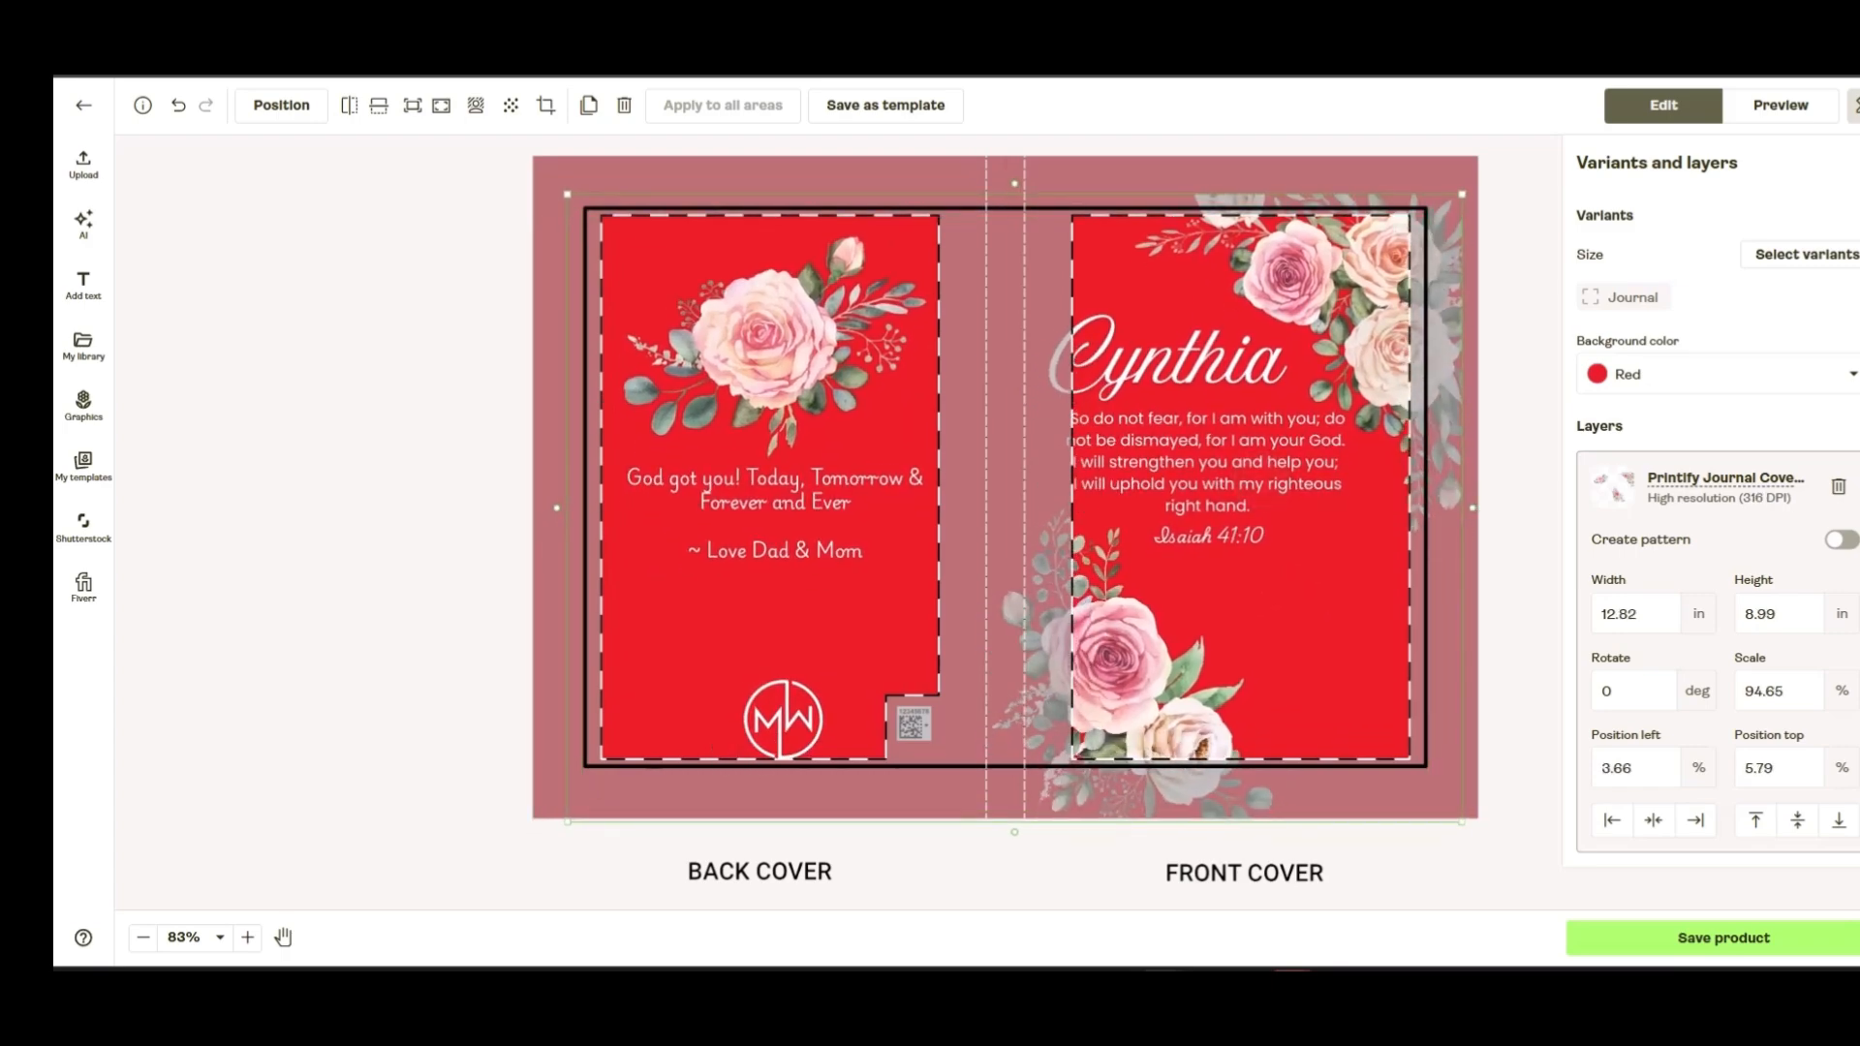
Preview the resized design on the front and back mockups, and save the Cover mockup to the computer as a PNG image
left_click(1780, 105)
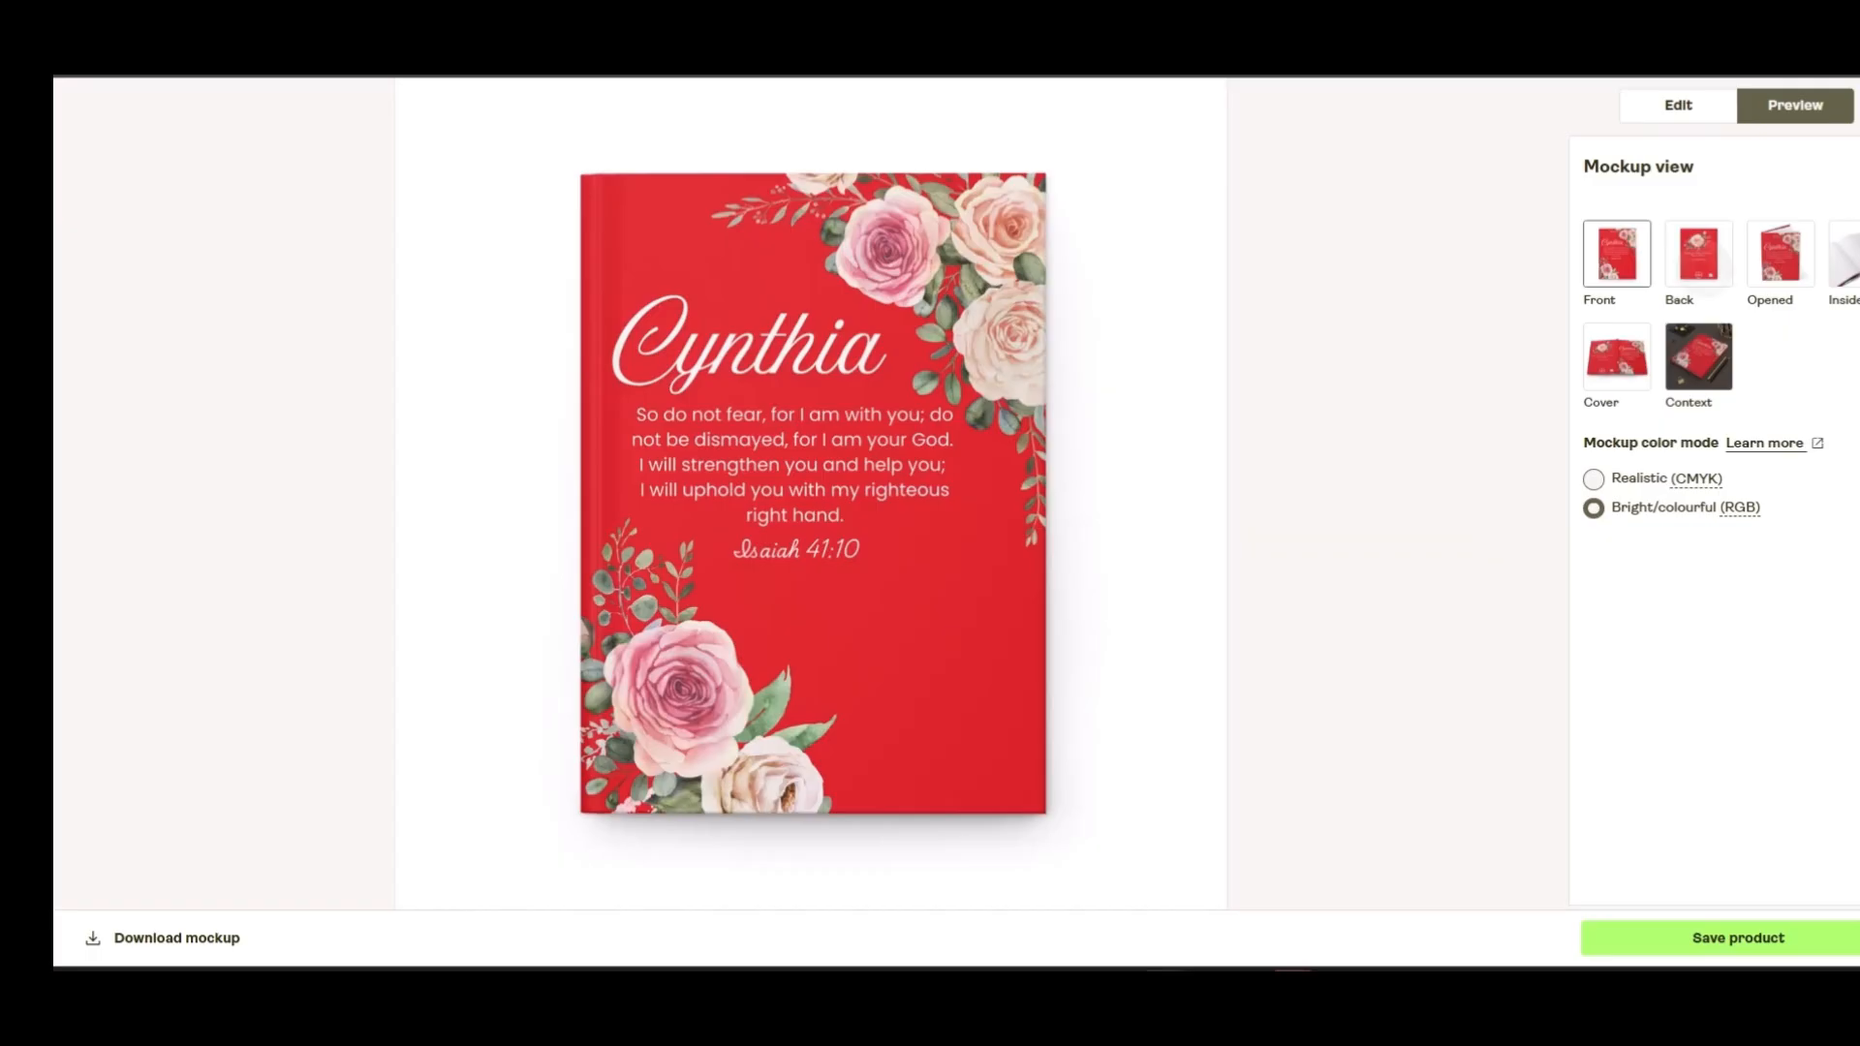
left_click(1699, 256)
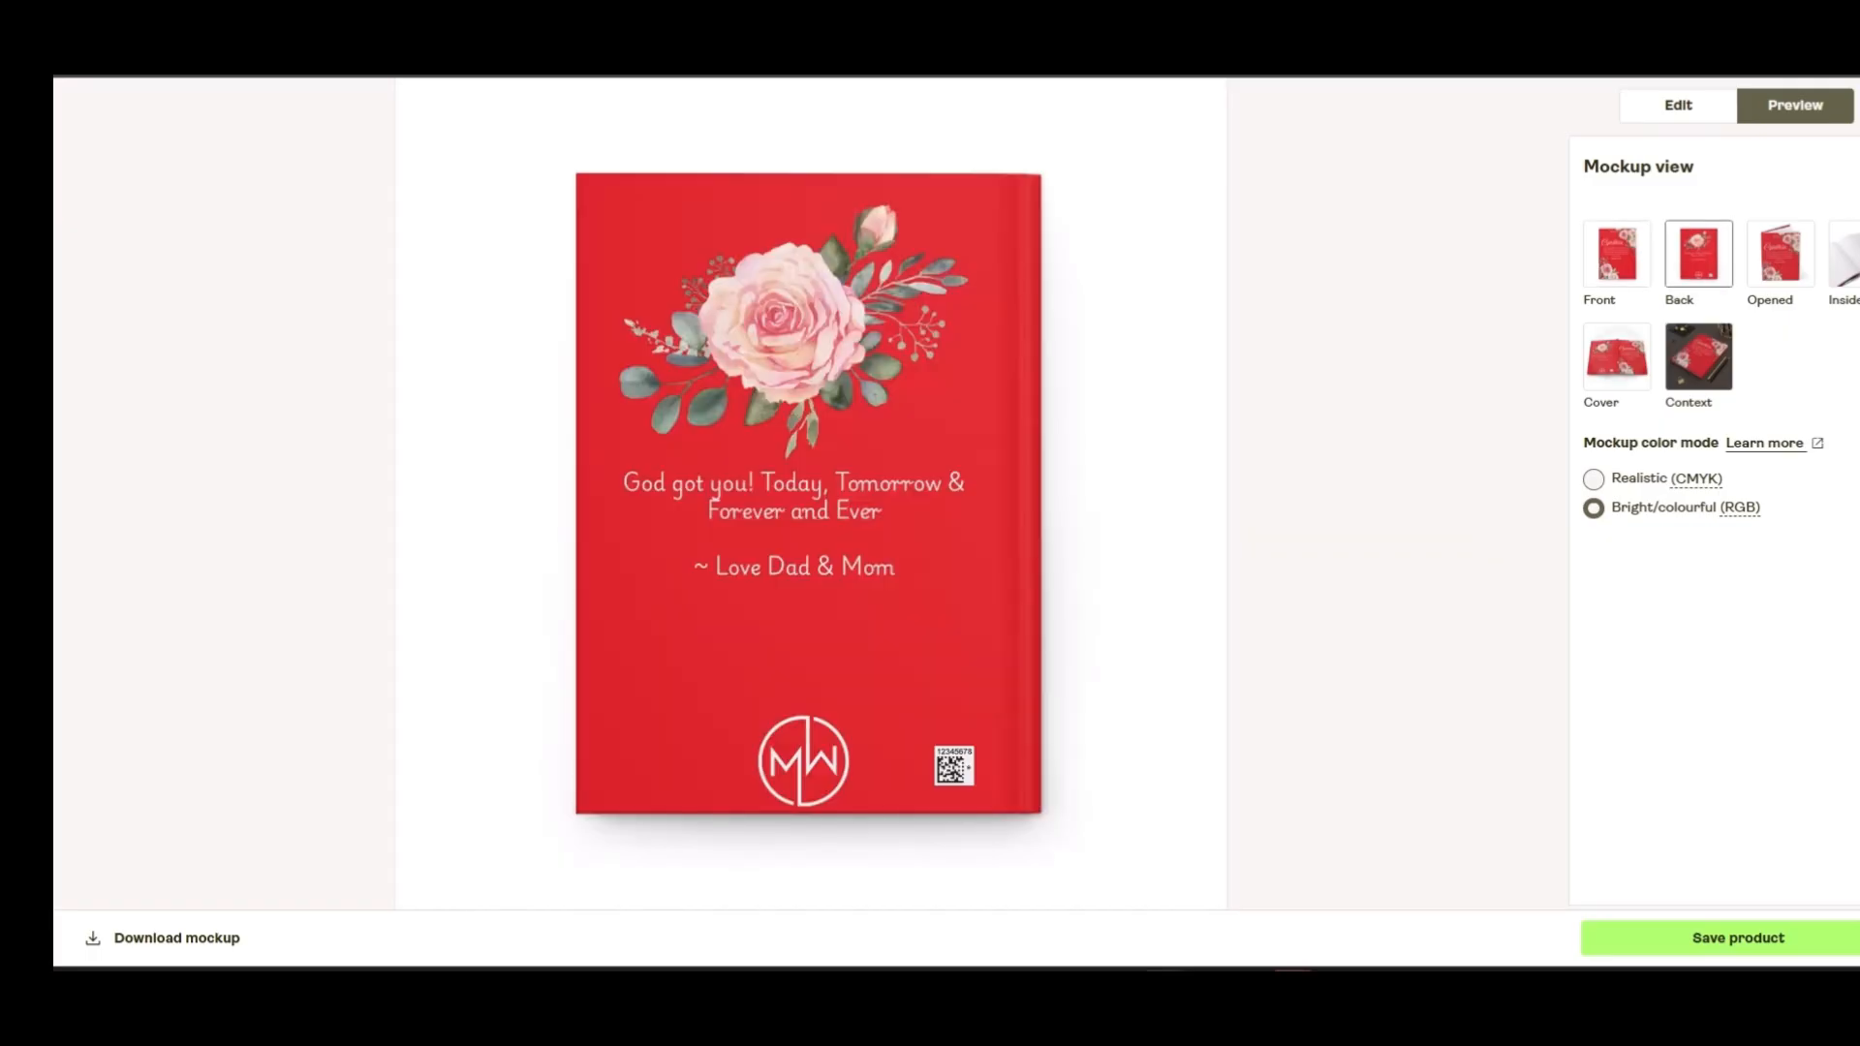
left_click(1613, 359)
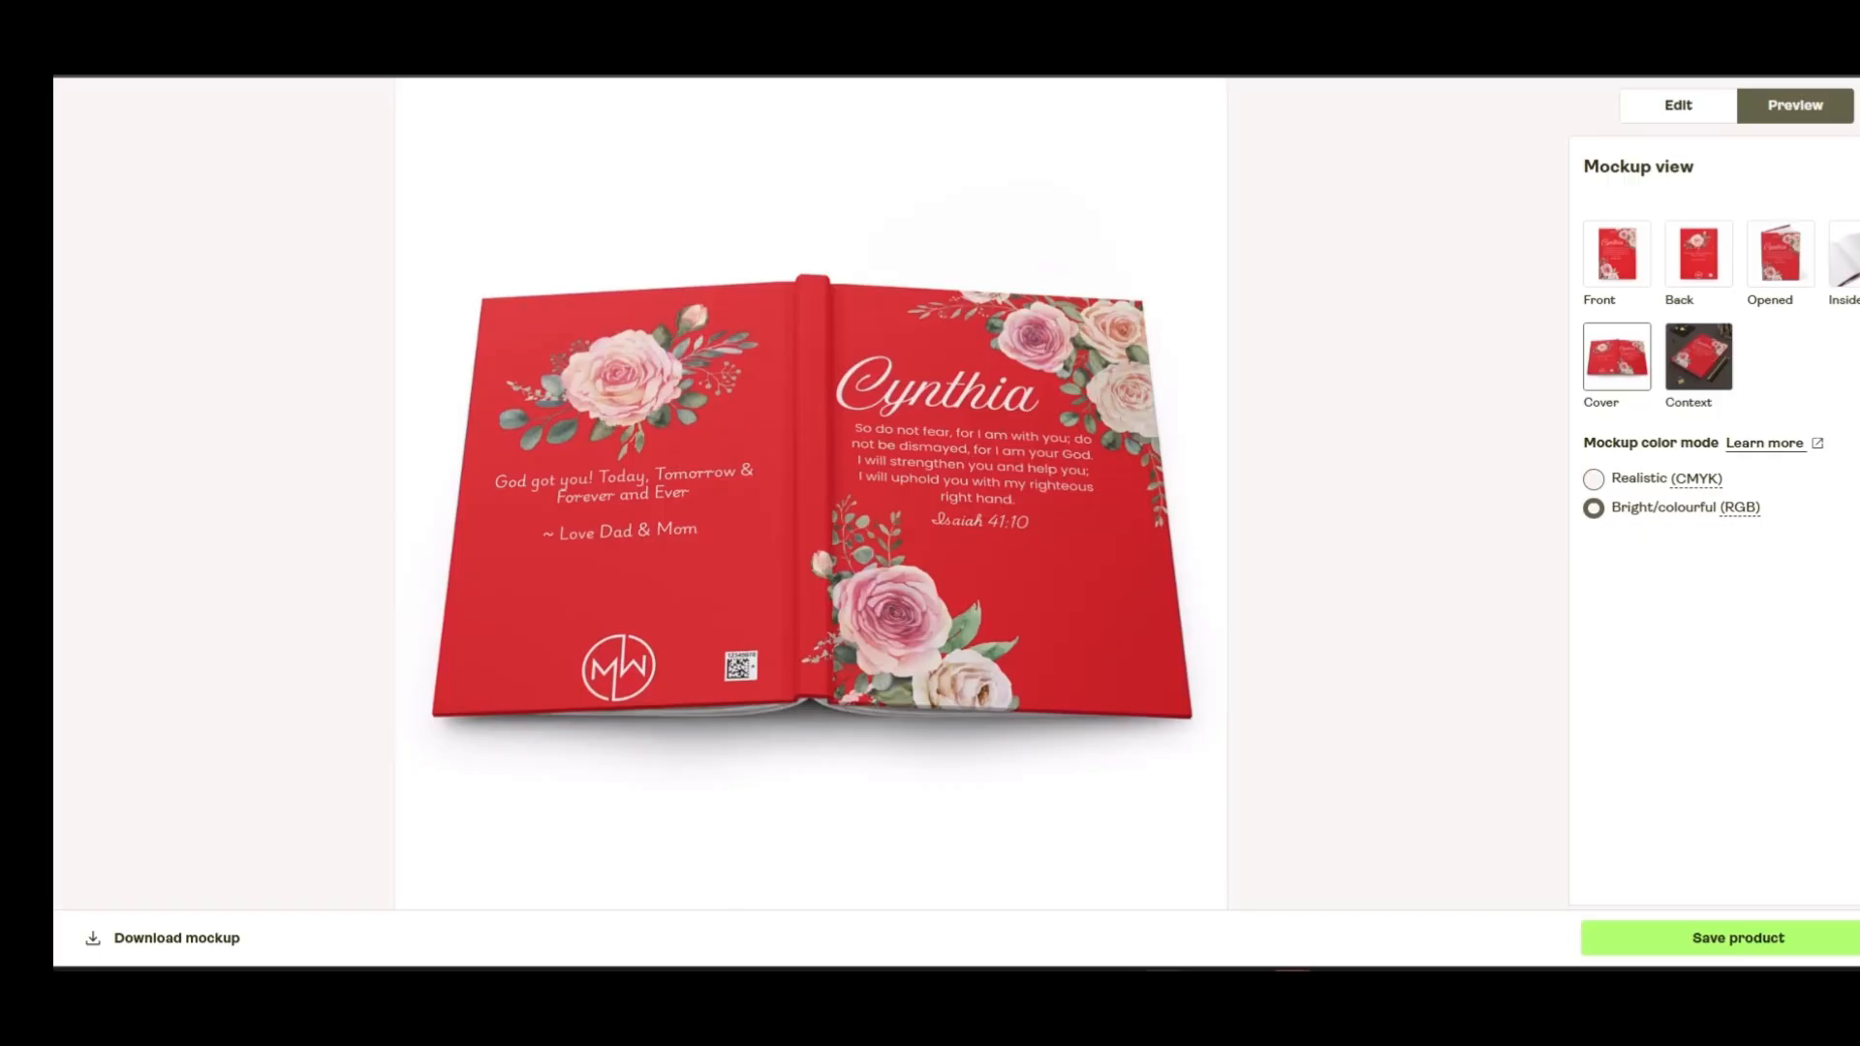
right_click(1134, 262)
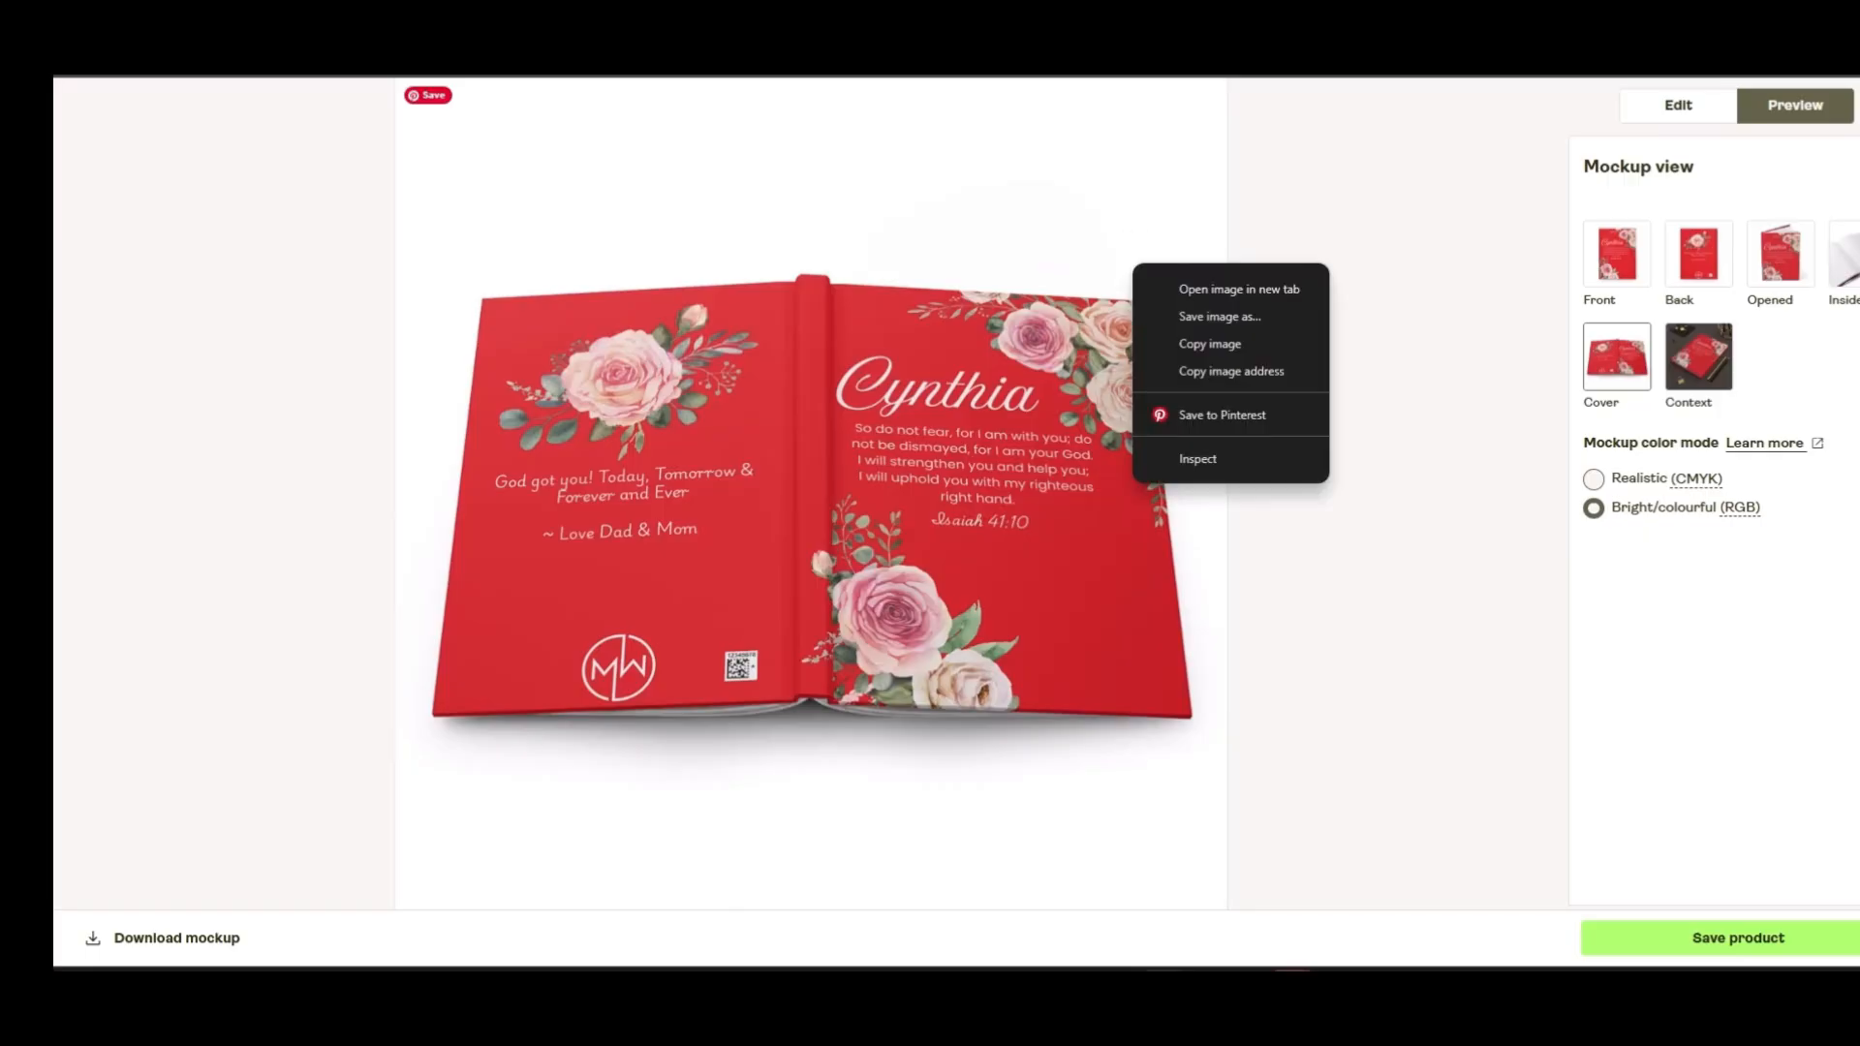
left_click(1220, 317)
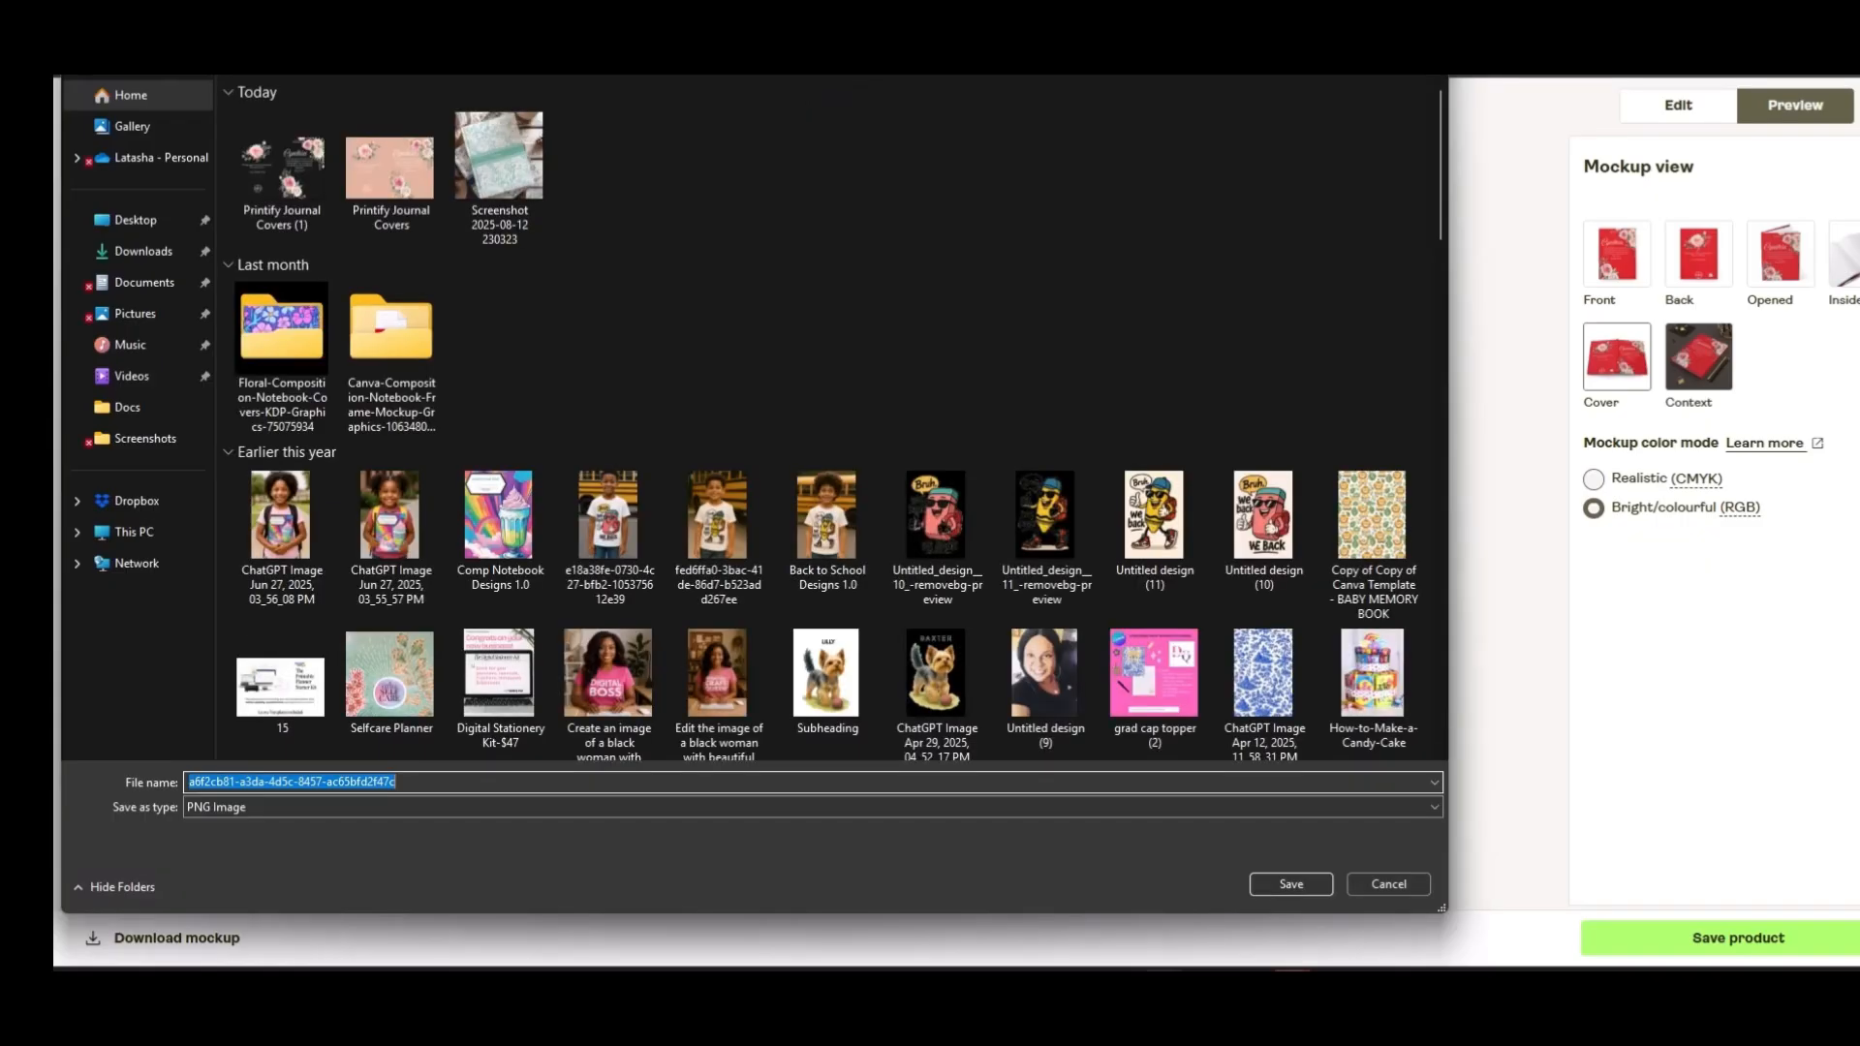
left_click(1291, 883)
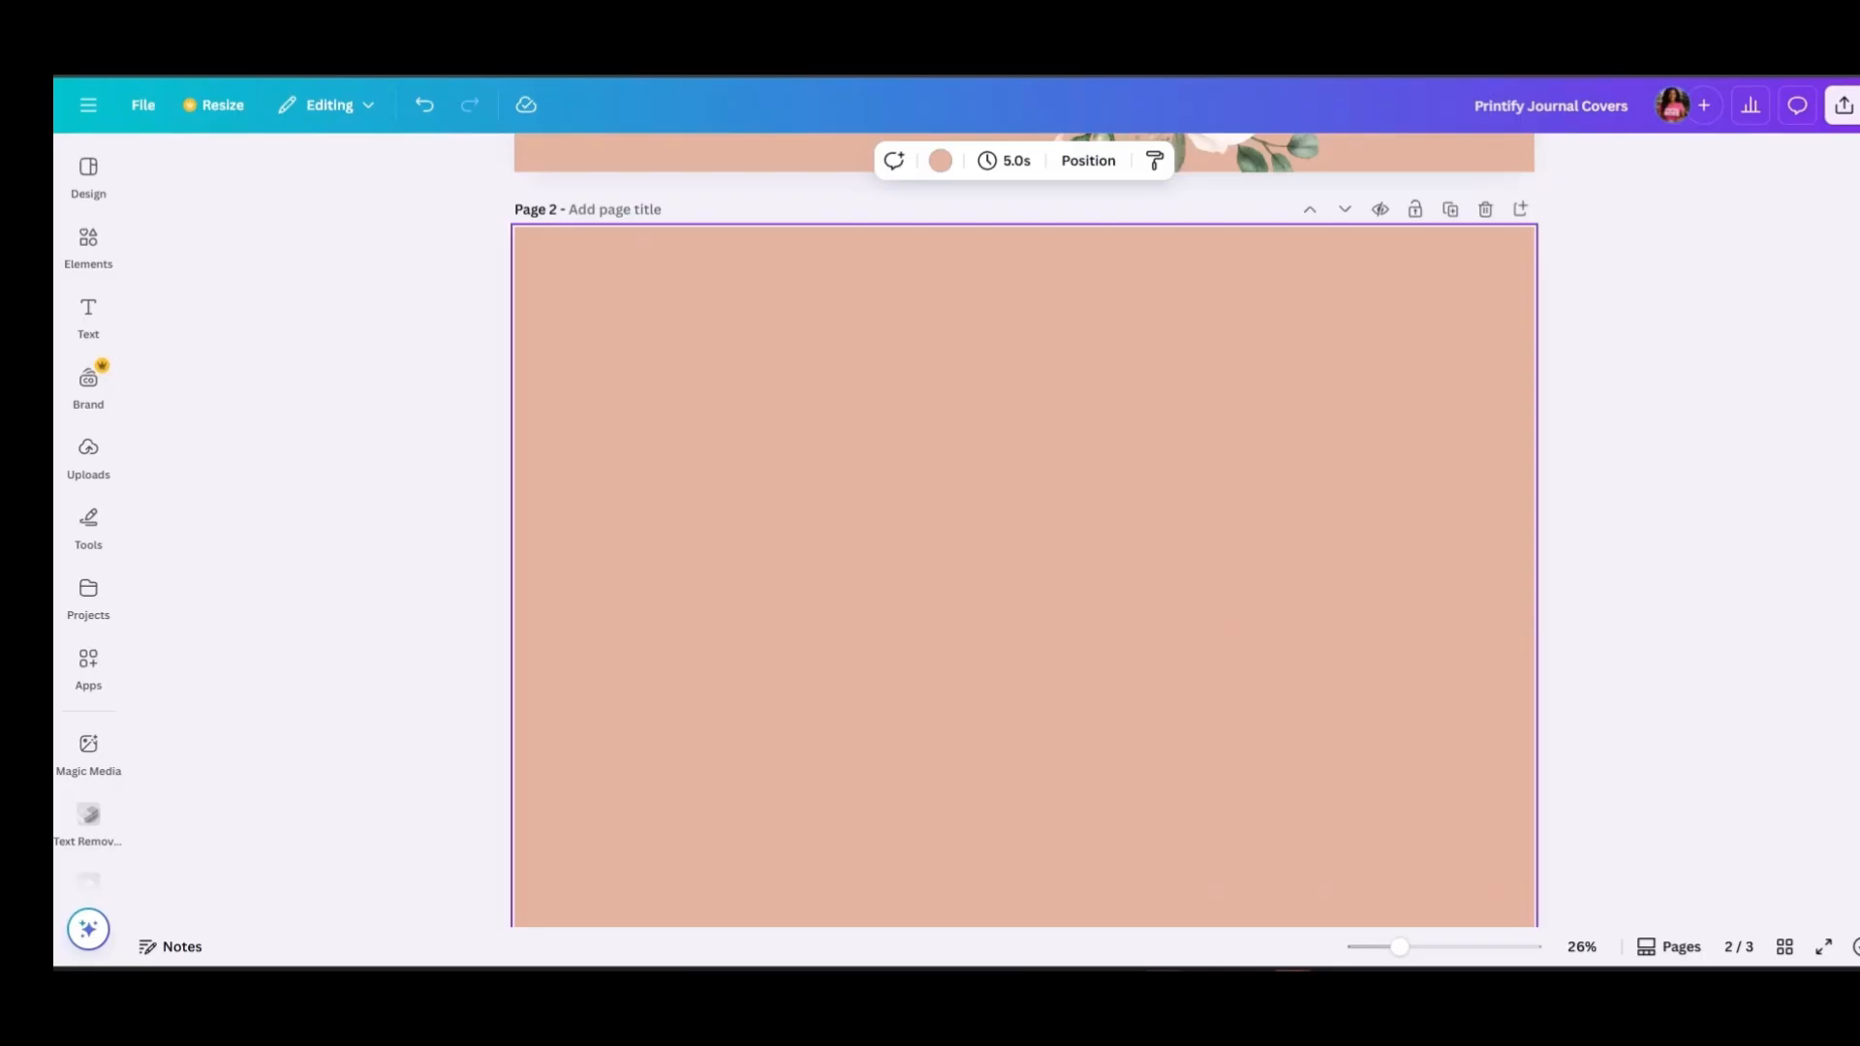
In the Canva file Printify Journal Covers, set page 2's background to white and upload the saved cover mockup image
left_click(941, 161)
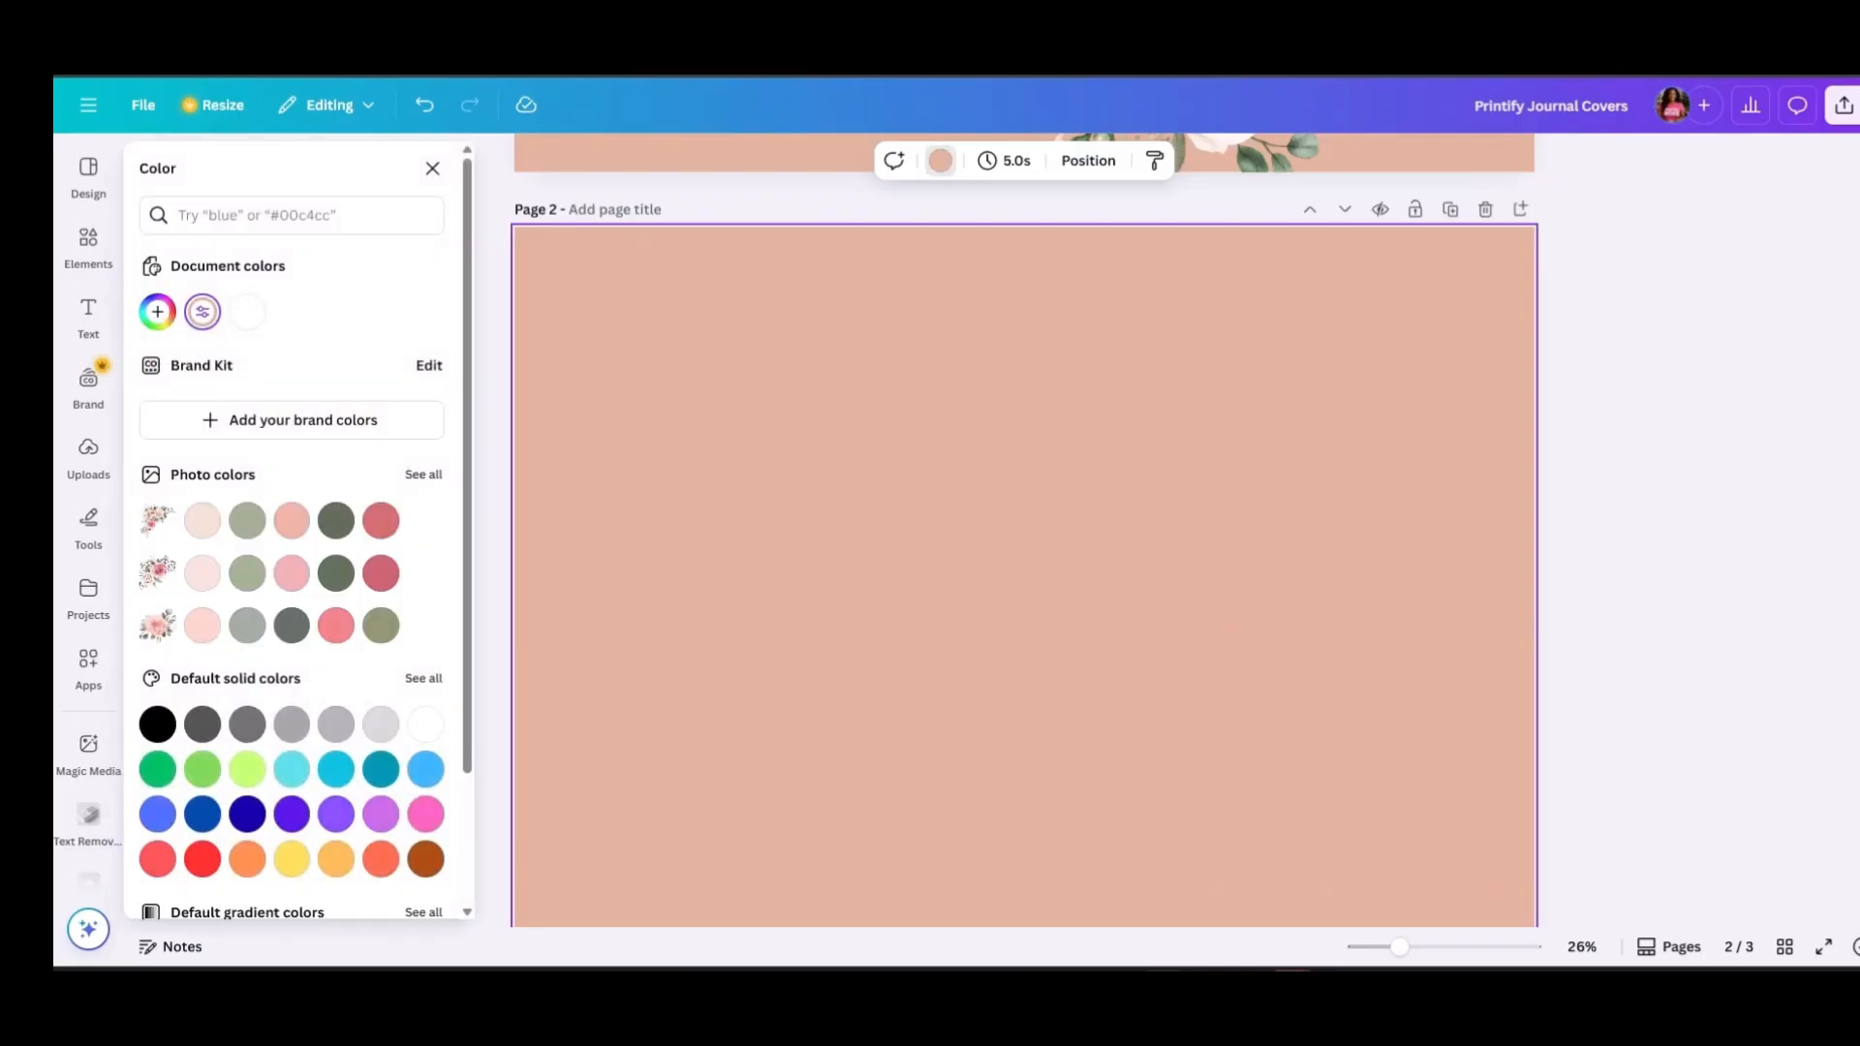
left_click(426, 725)
left_click(88, 457)
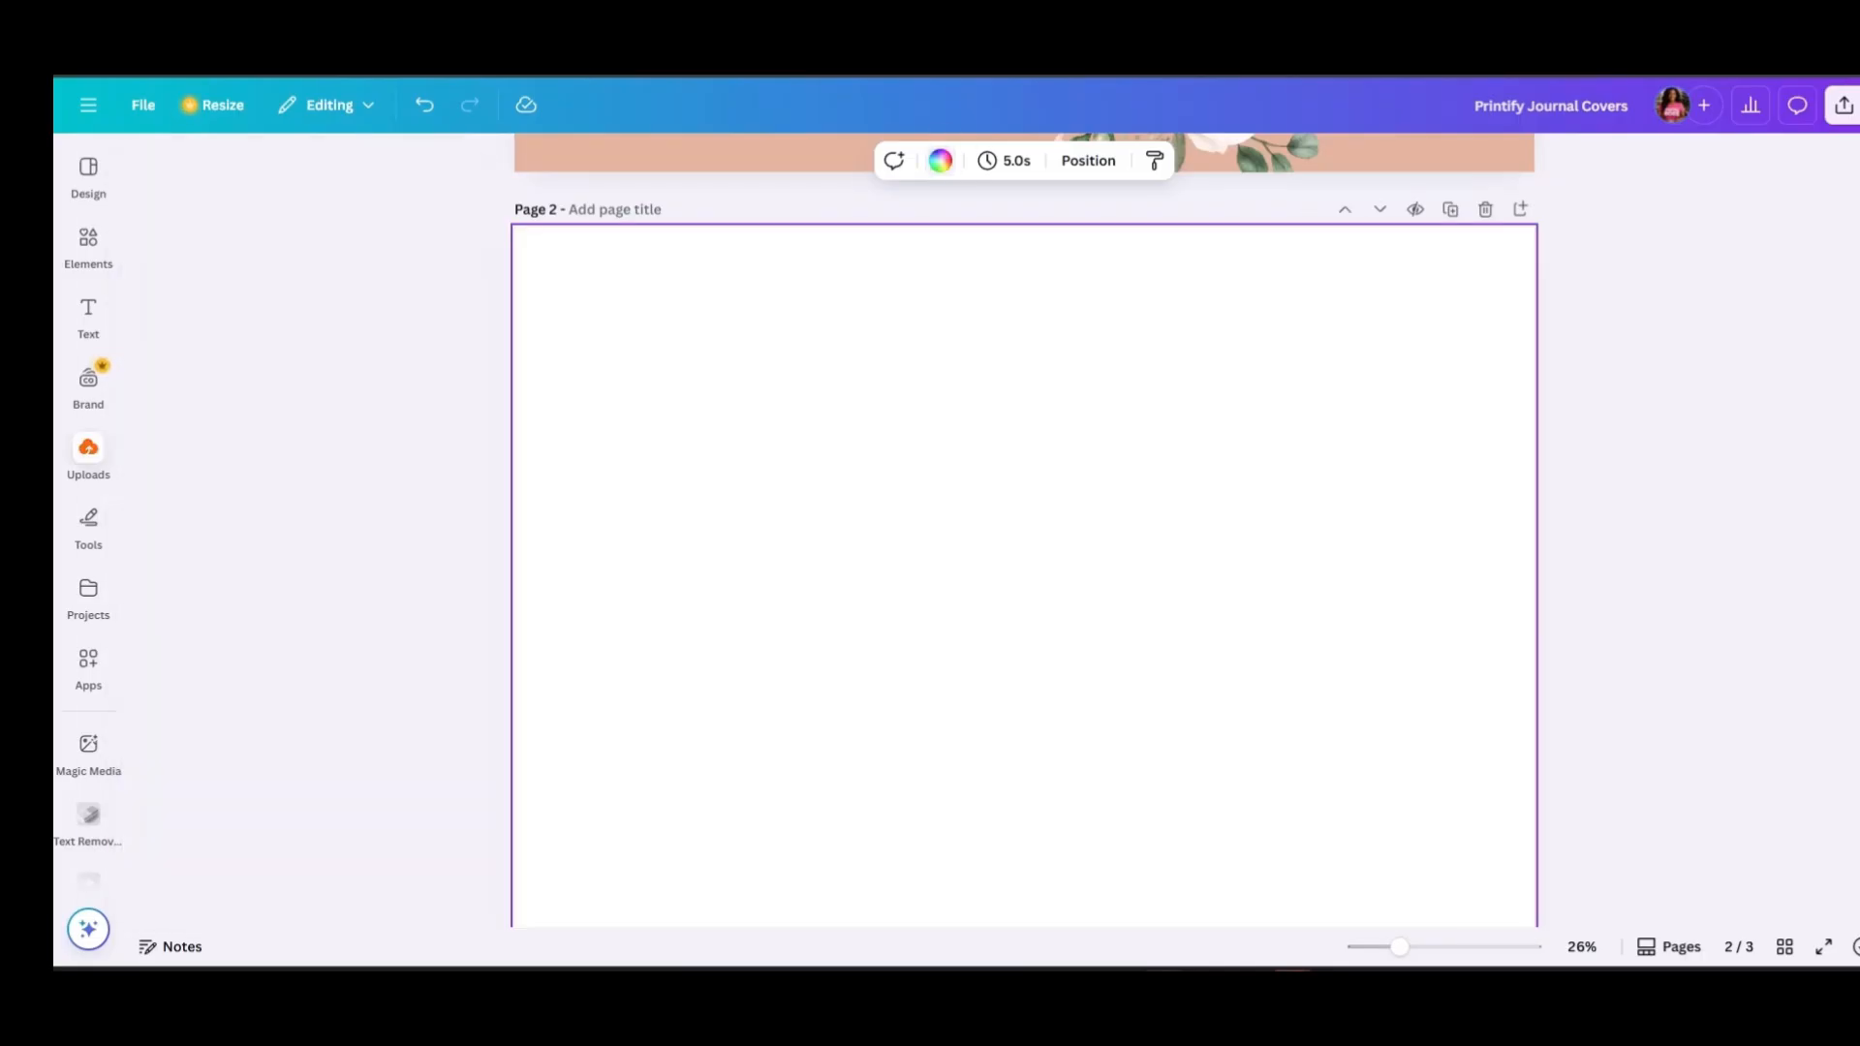
left_click(276, 214)
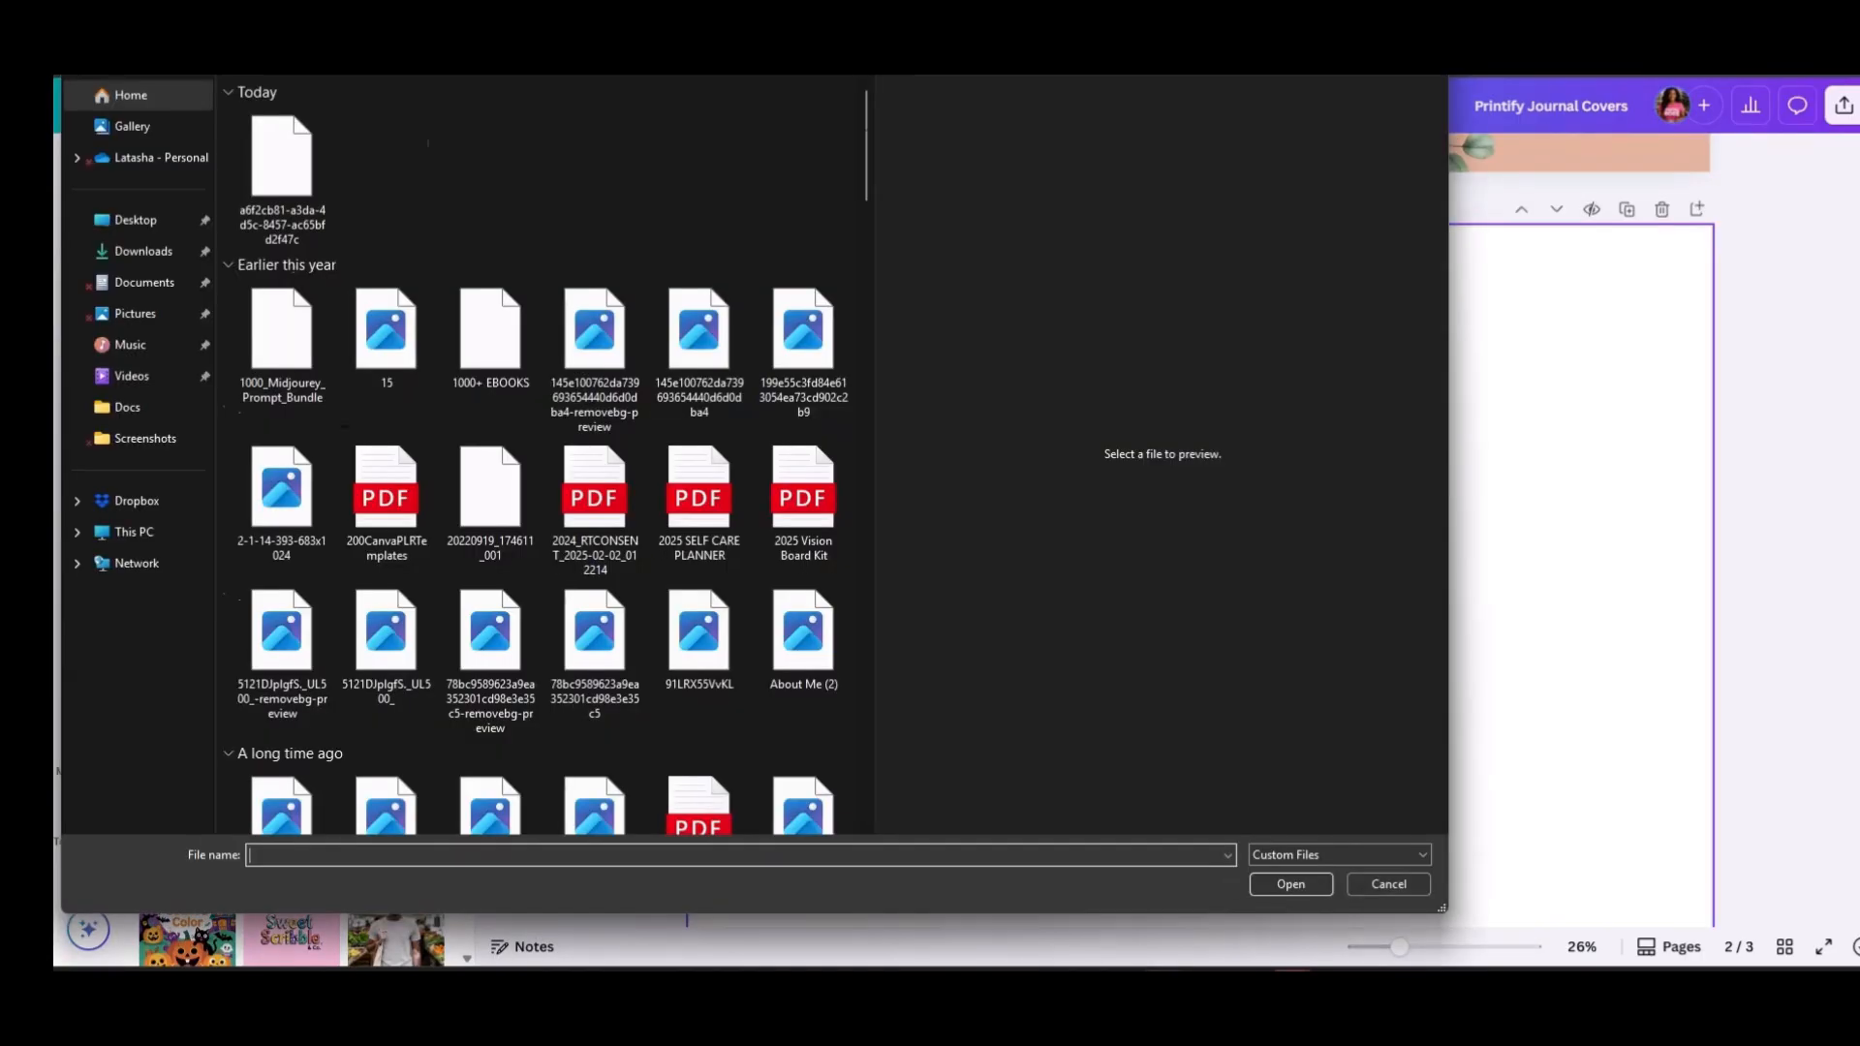
double_click(287, 163)
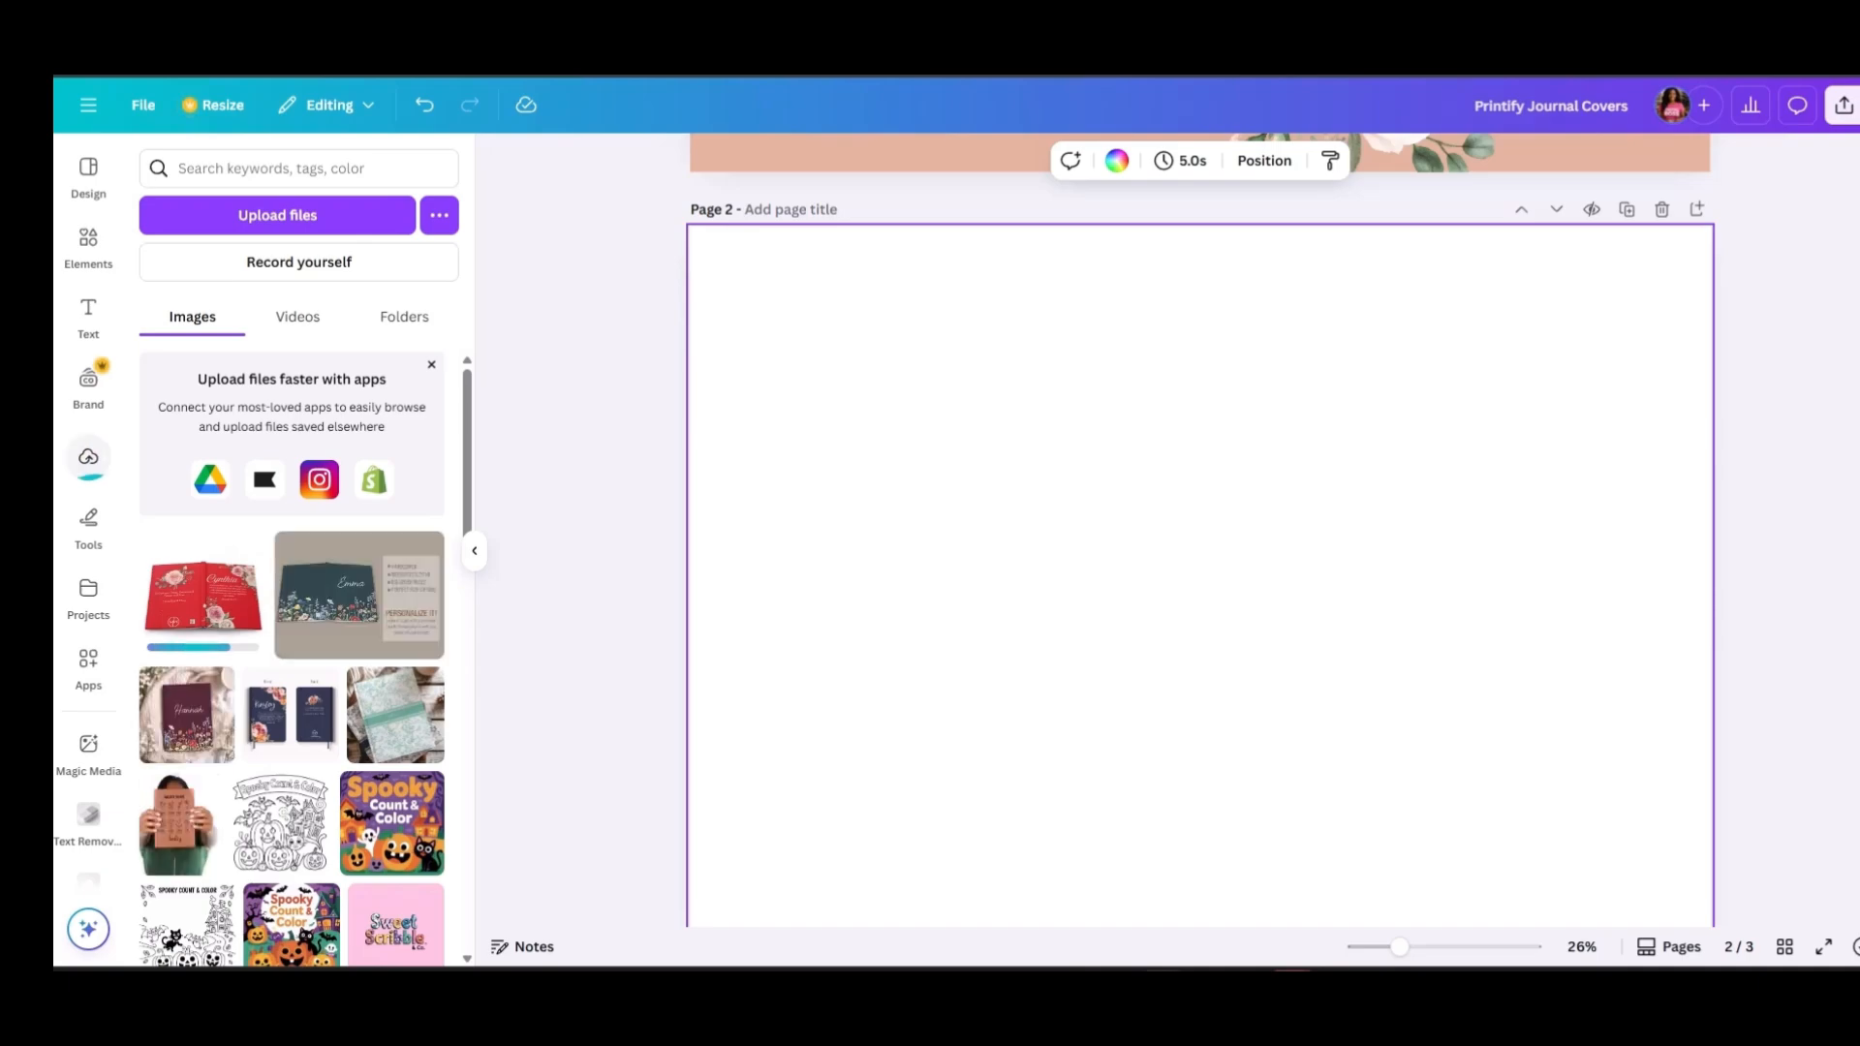
Place the uploaded red cover mockup on page 2, enlarge it and position it in the page's left part
left_click(204, 593)
left_click_drag(1104, 572, 867, 490)
left_click_drag(1183, 720, 1340, 879)
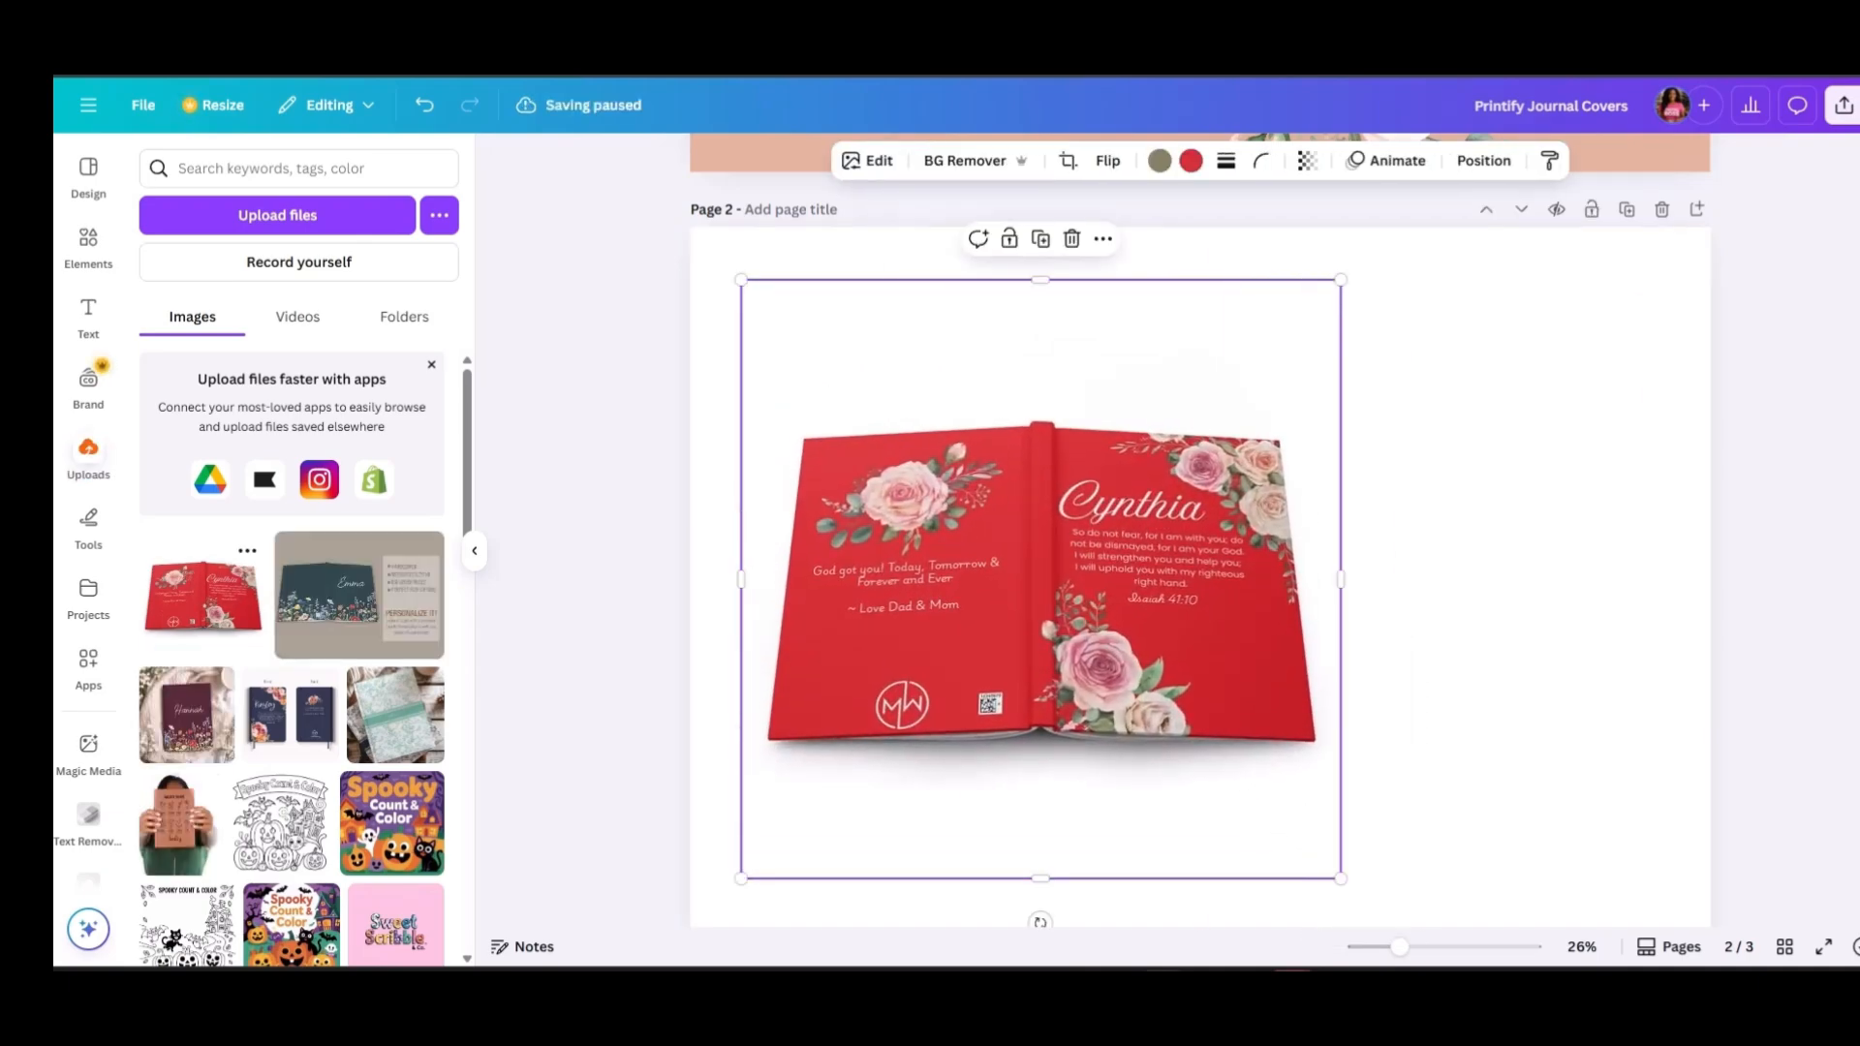
left_click_drag(1056, 581, 1052, 572)
left_click(360, 595)
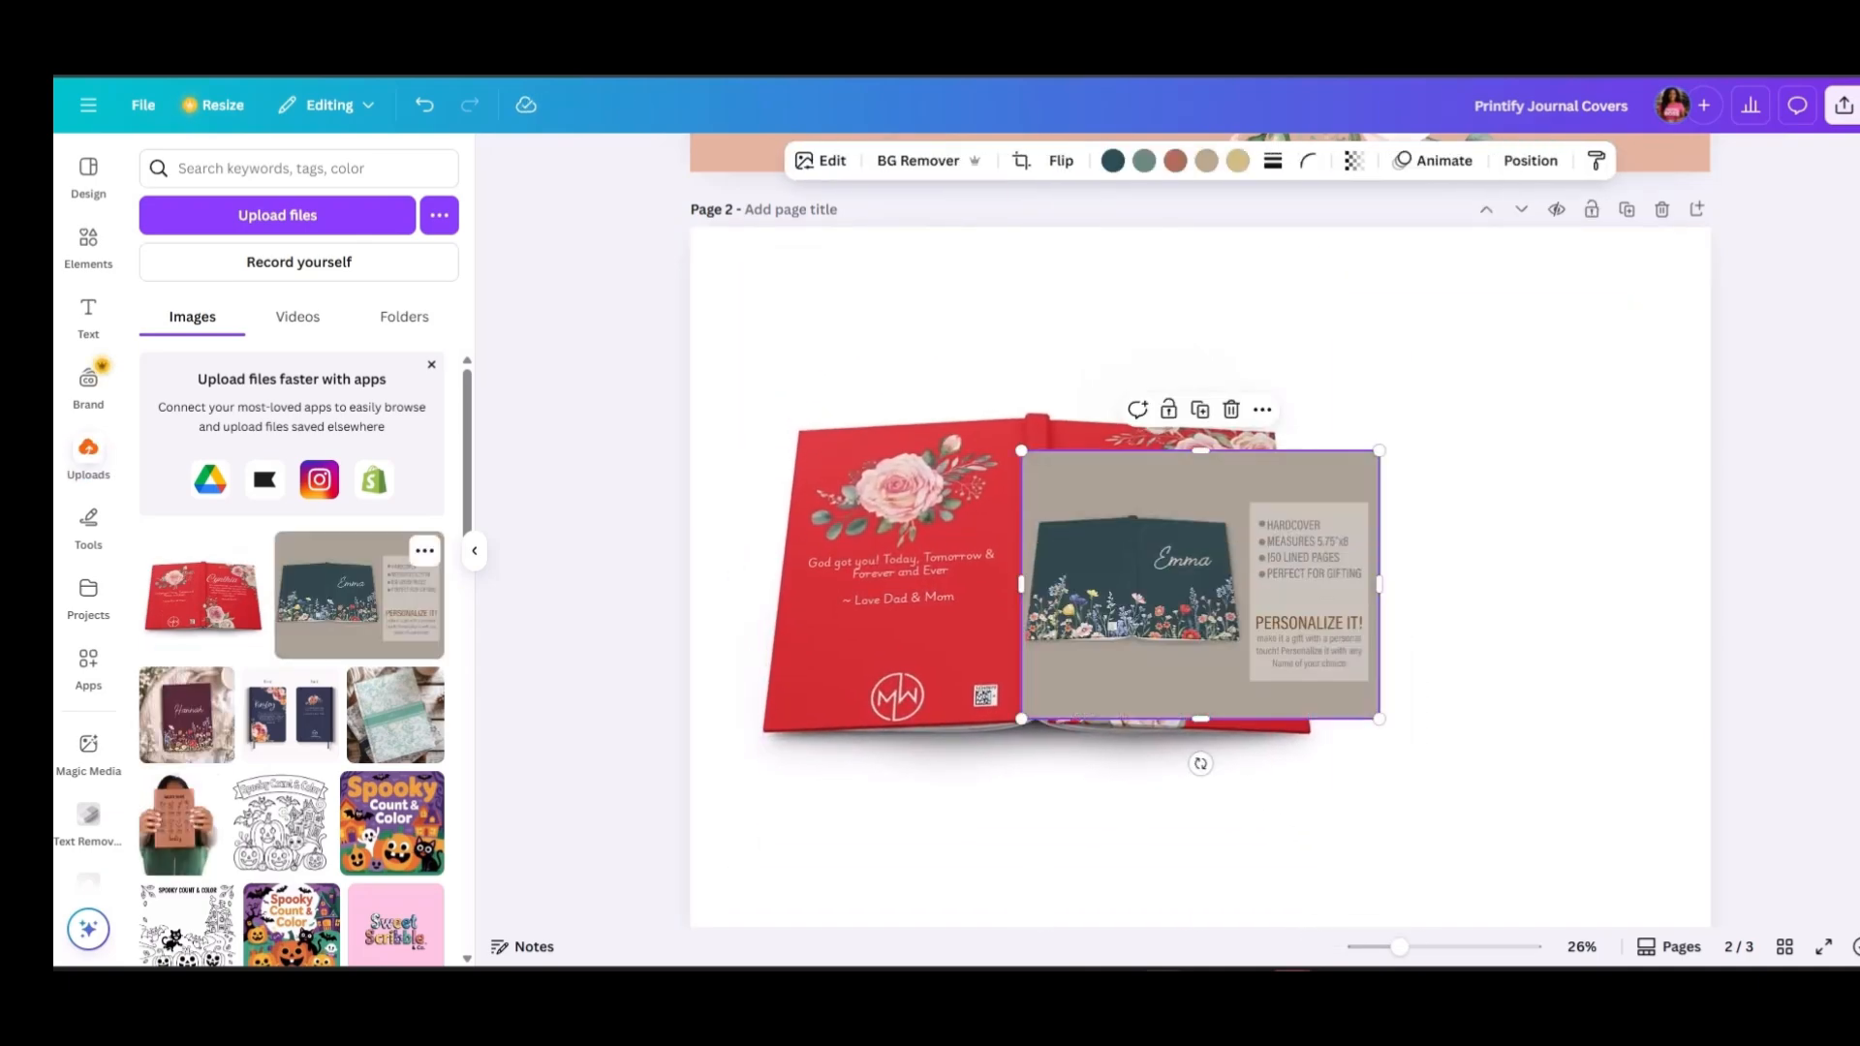
left_click_drag(1379, 450, 1565, 311)
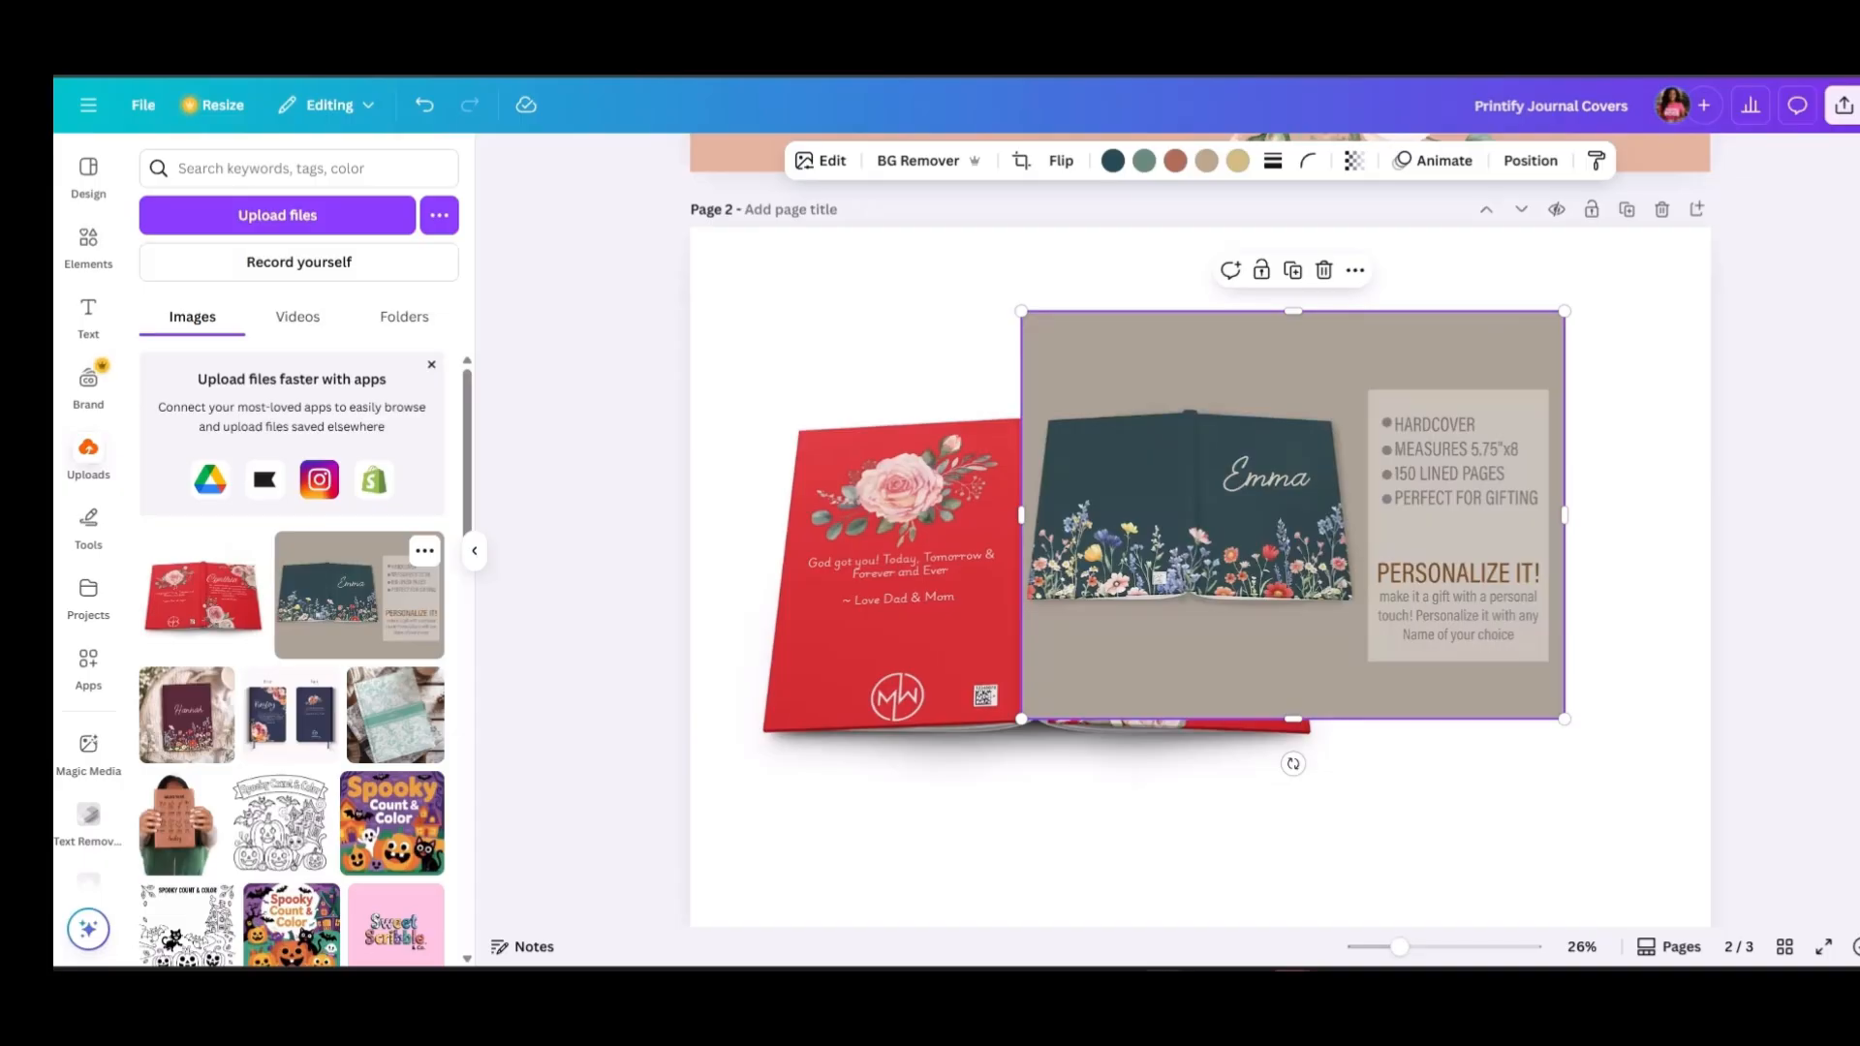
key("Delete")
left_click(290, 714)
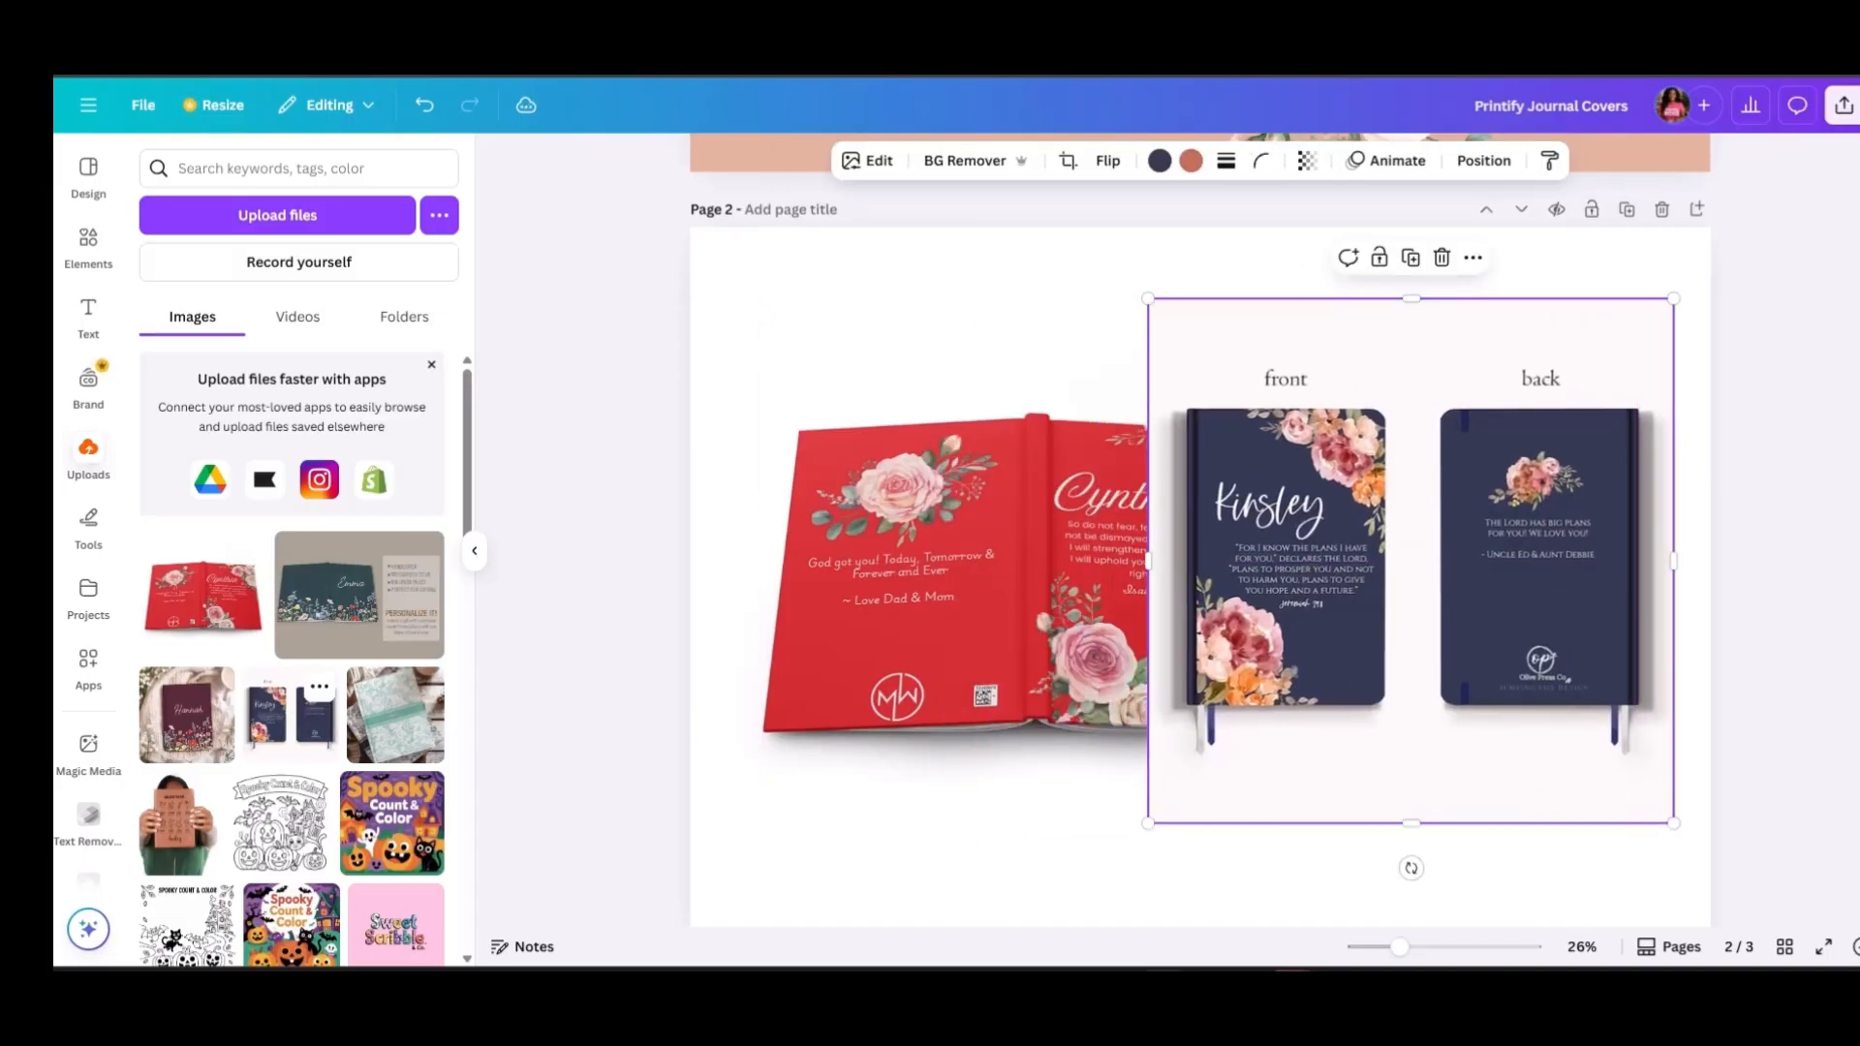
key("Delete")
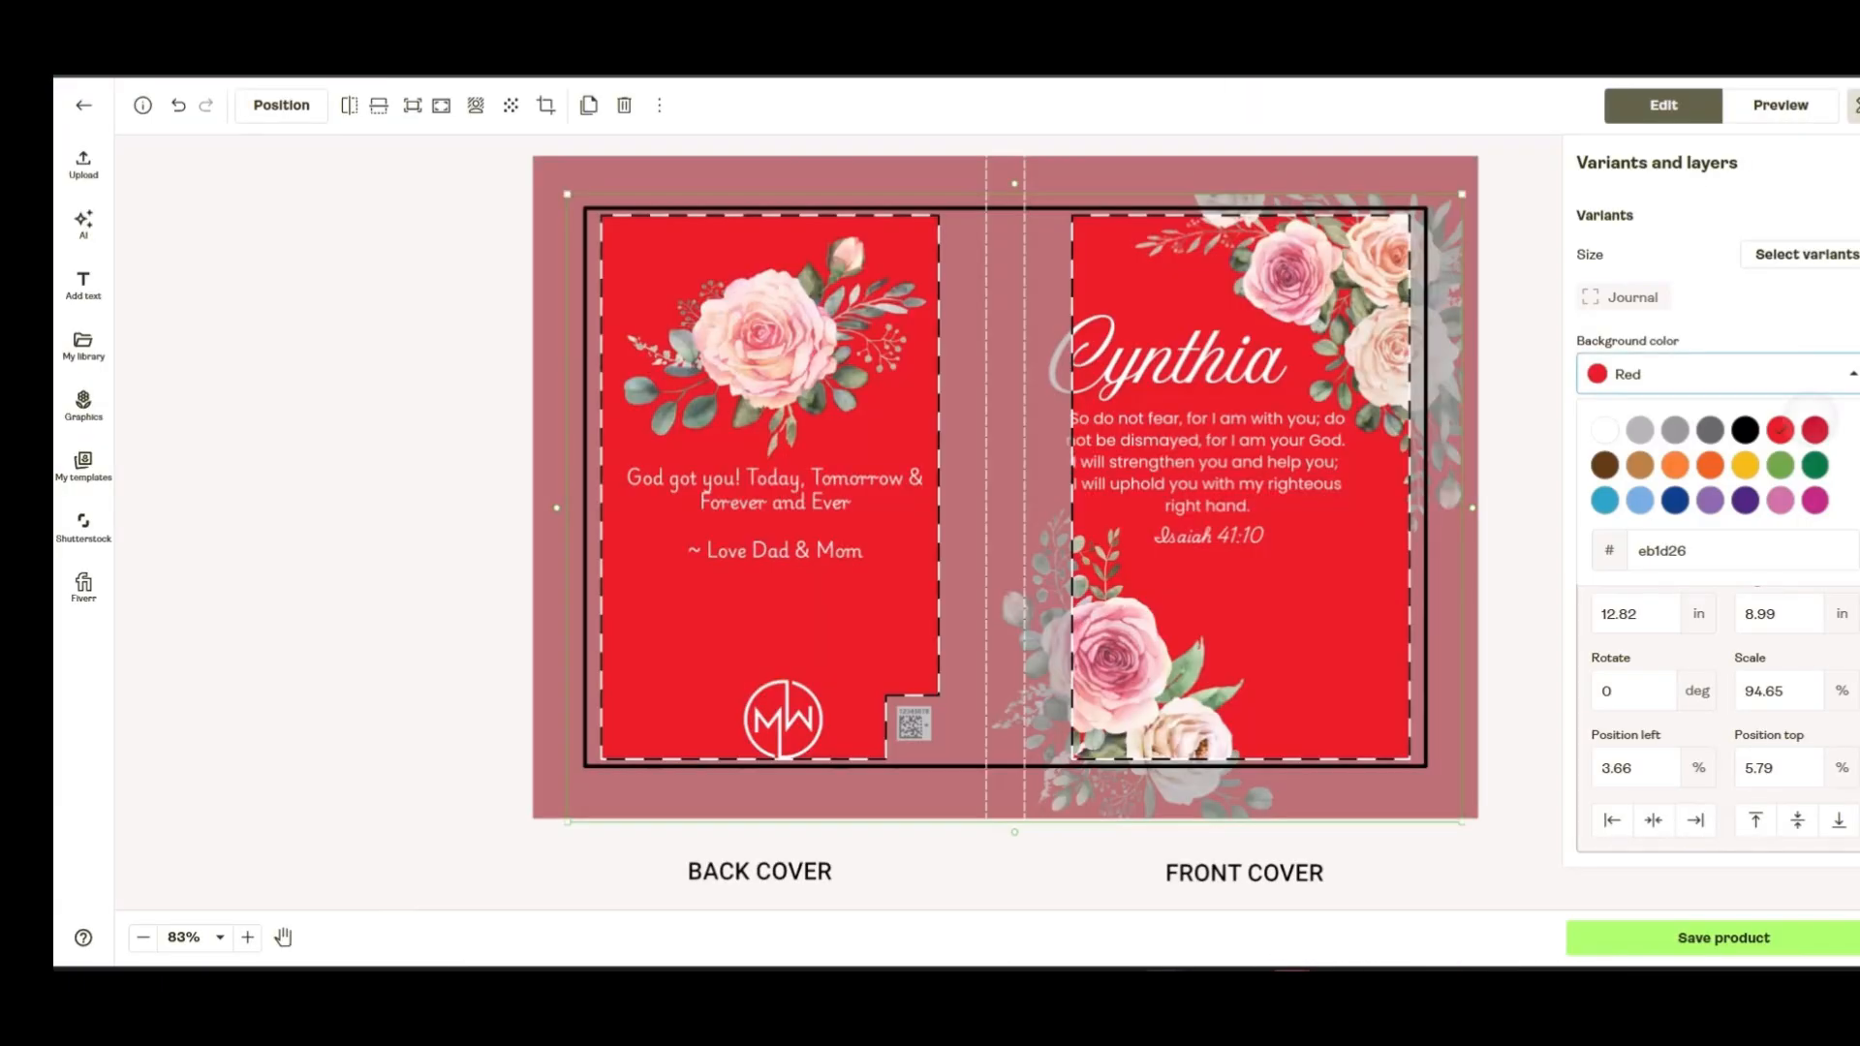
Switch to Printify, set the journal cover's background color to Purple and preview the front mockup
left_click(1815, 429)
left_click(1744, 500)
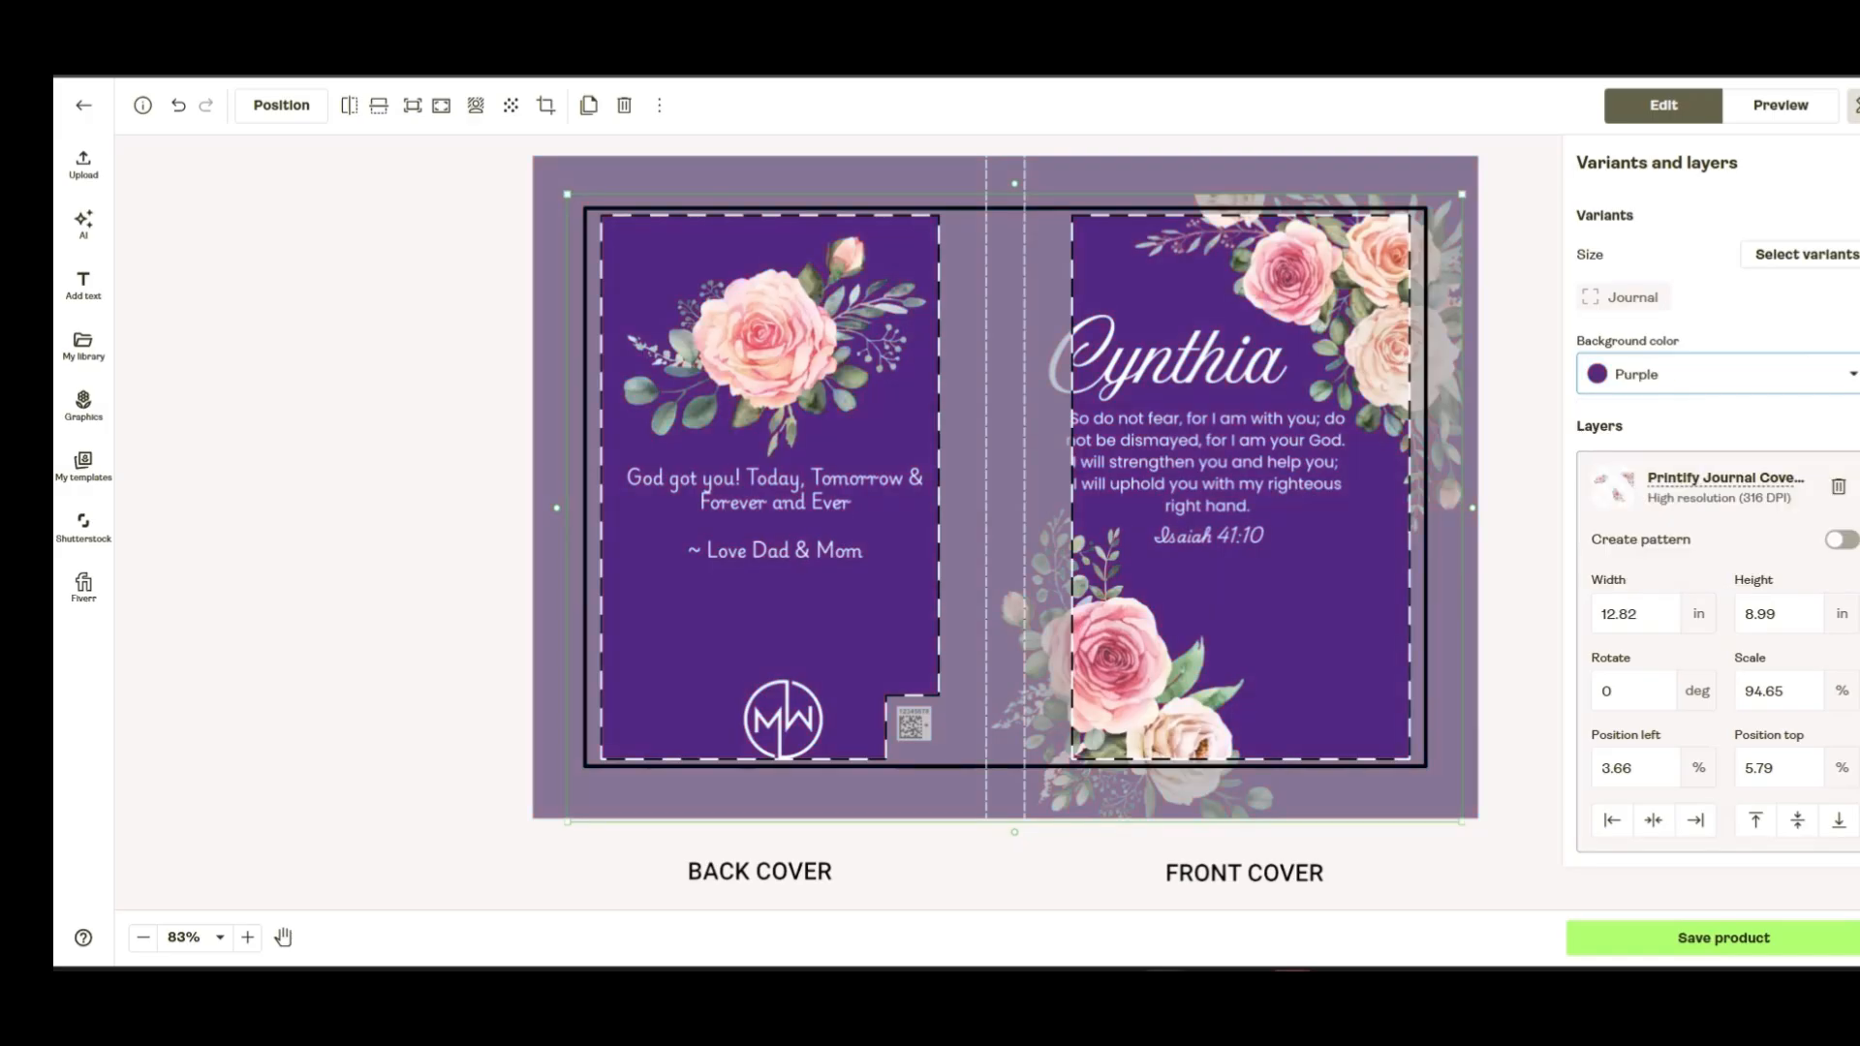
left_click(1781, 106)
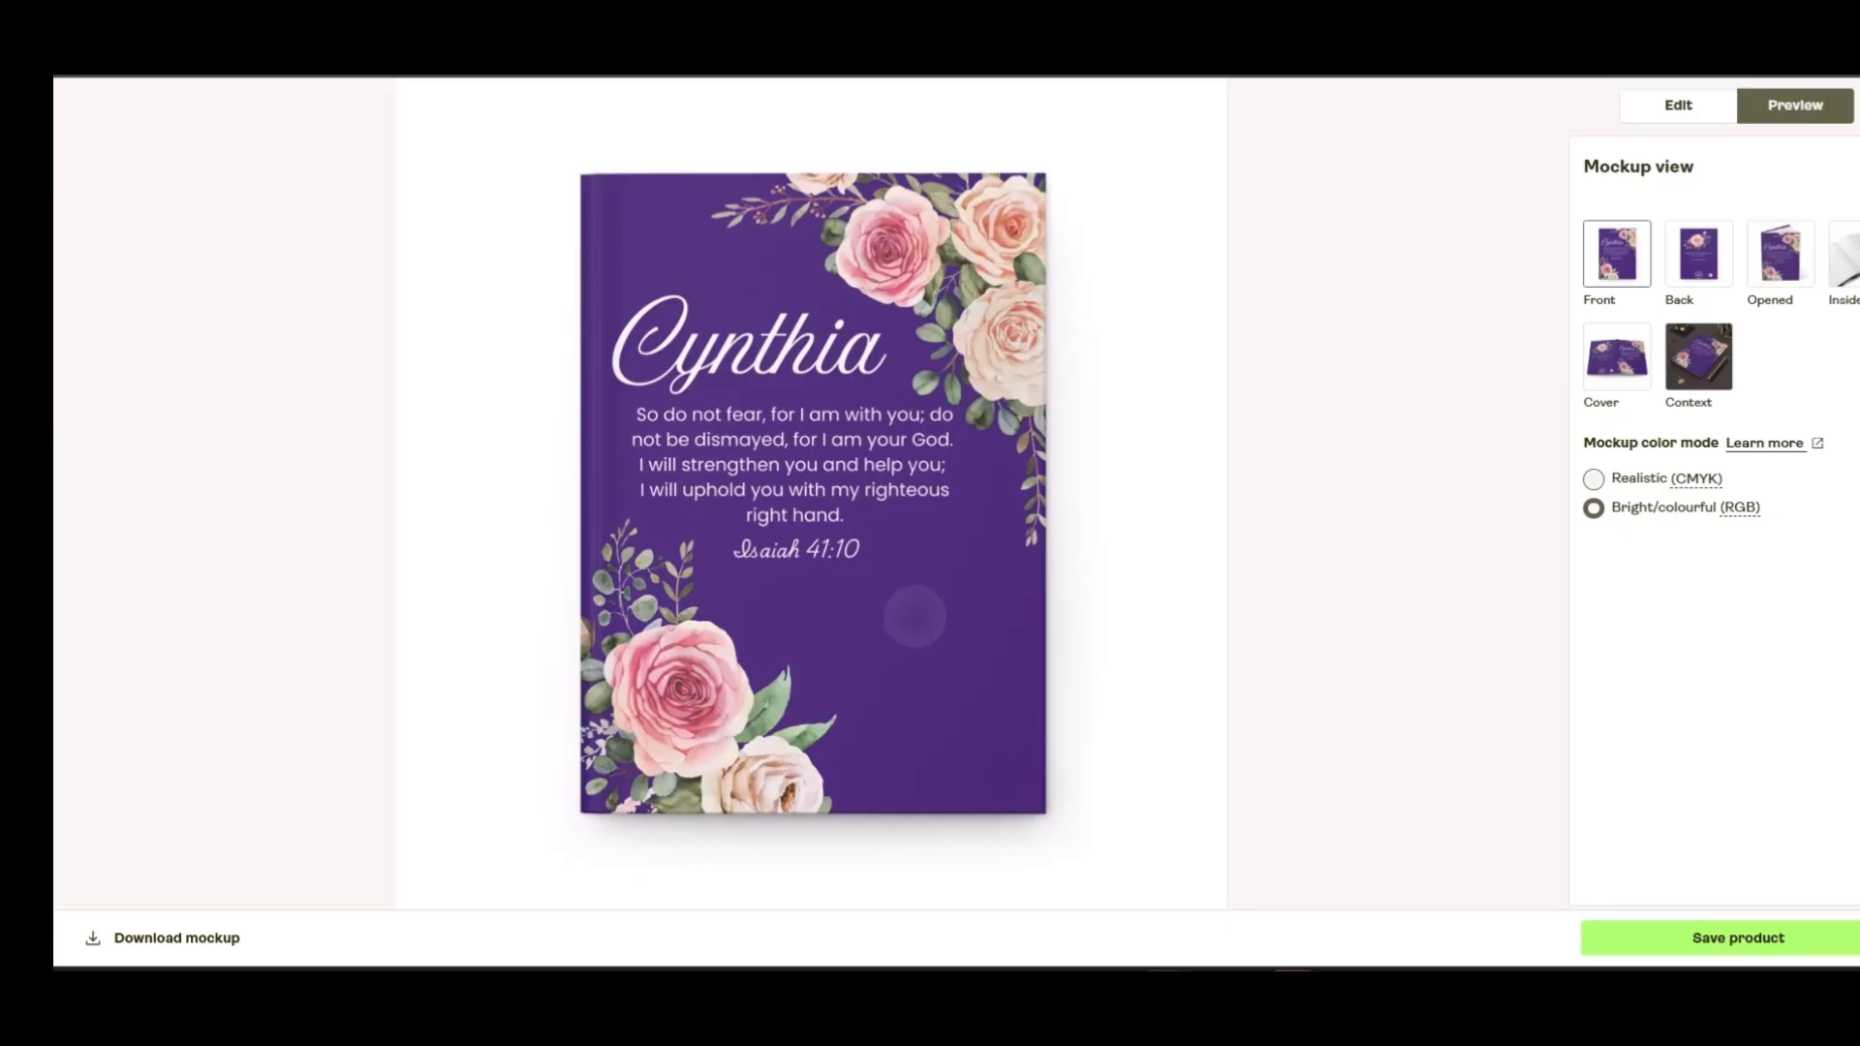
Copy the purple front mockup image and paste it onto page 2 of the Canva design
right_click(915, 617)
left_click(992, 698)
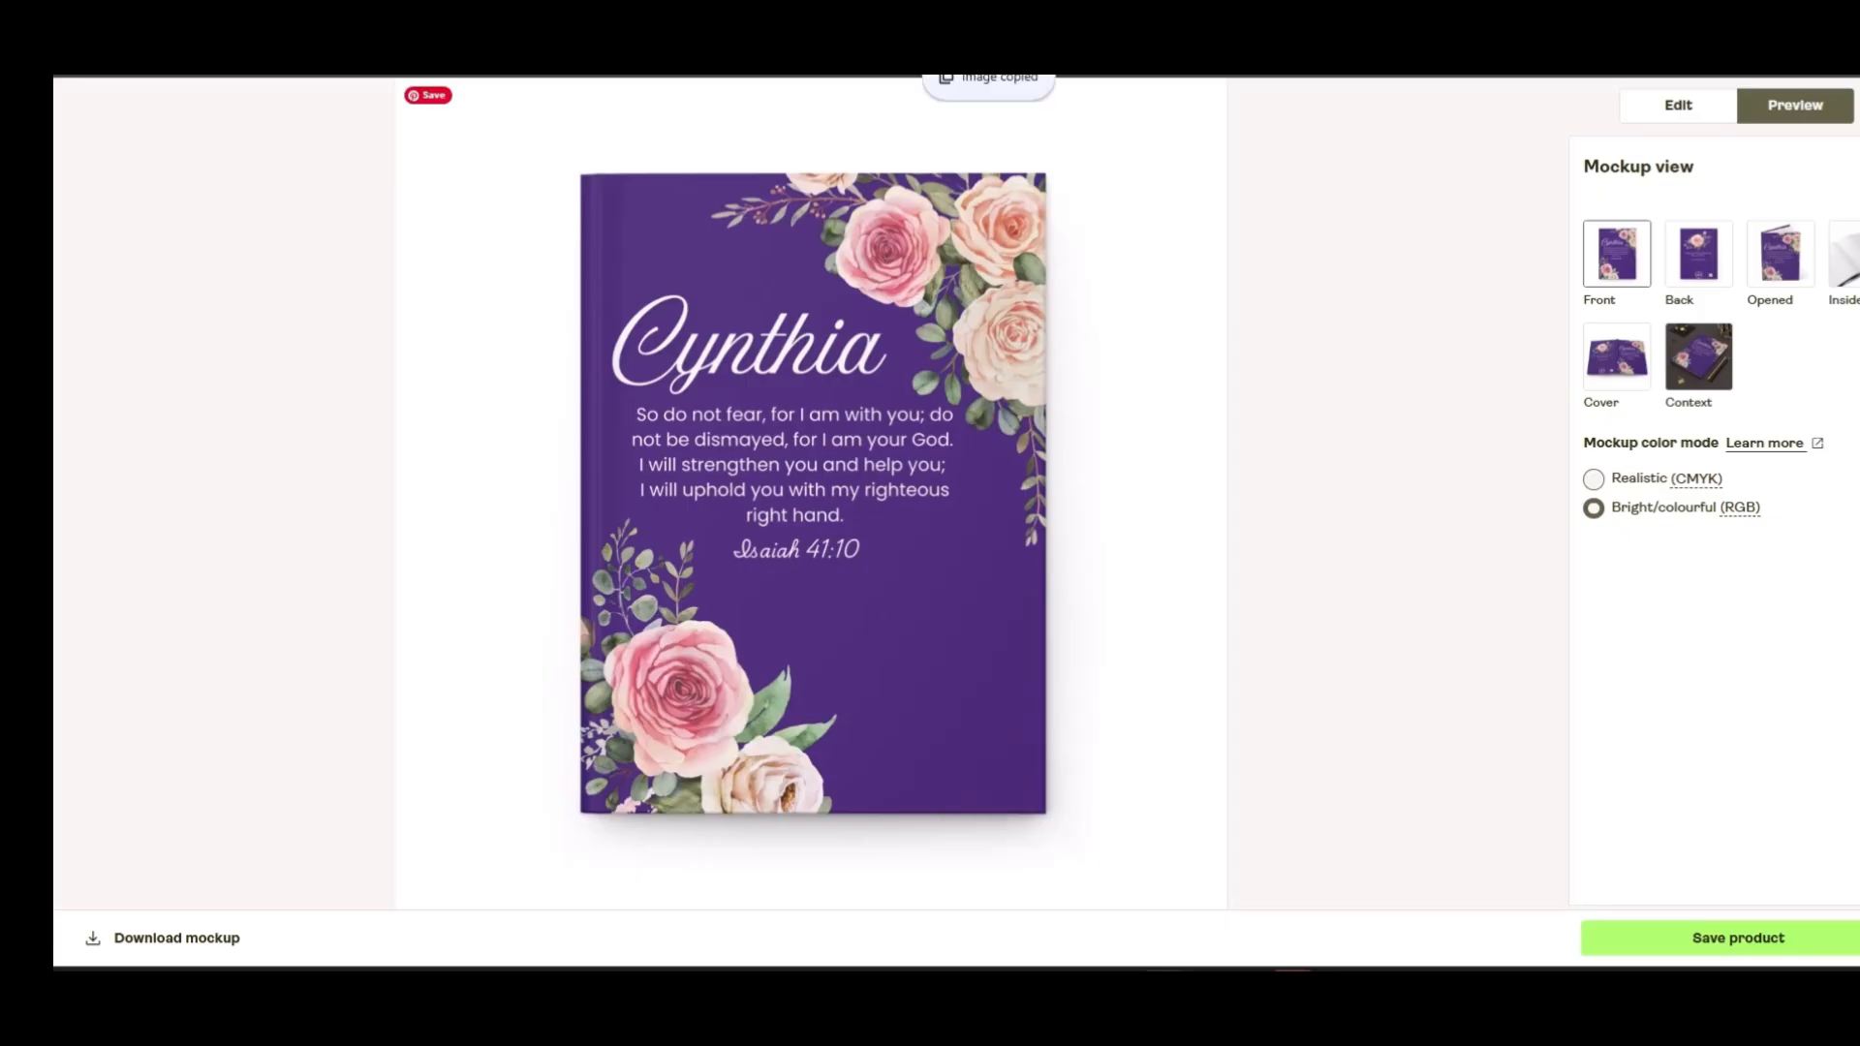
key("ctrl+Tab")
right_click(1421, 523)
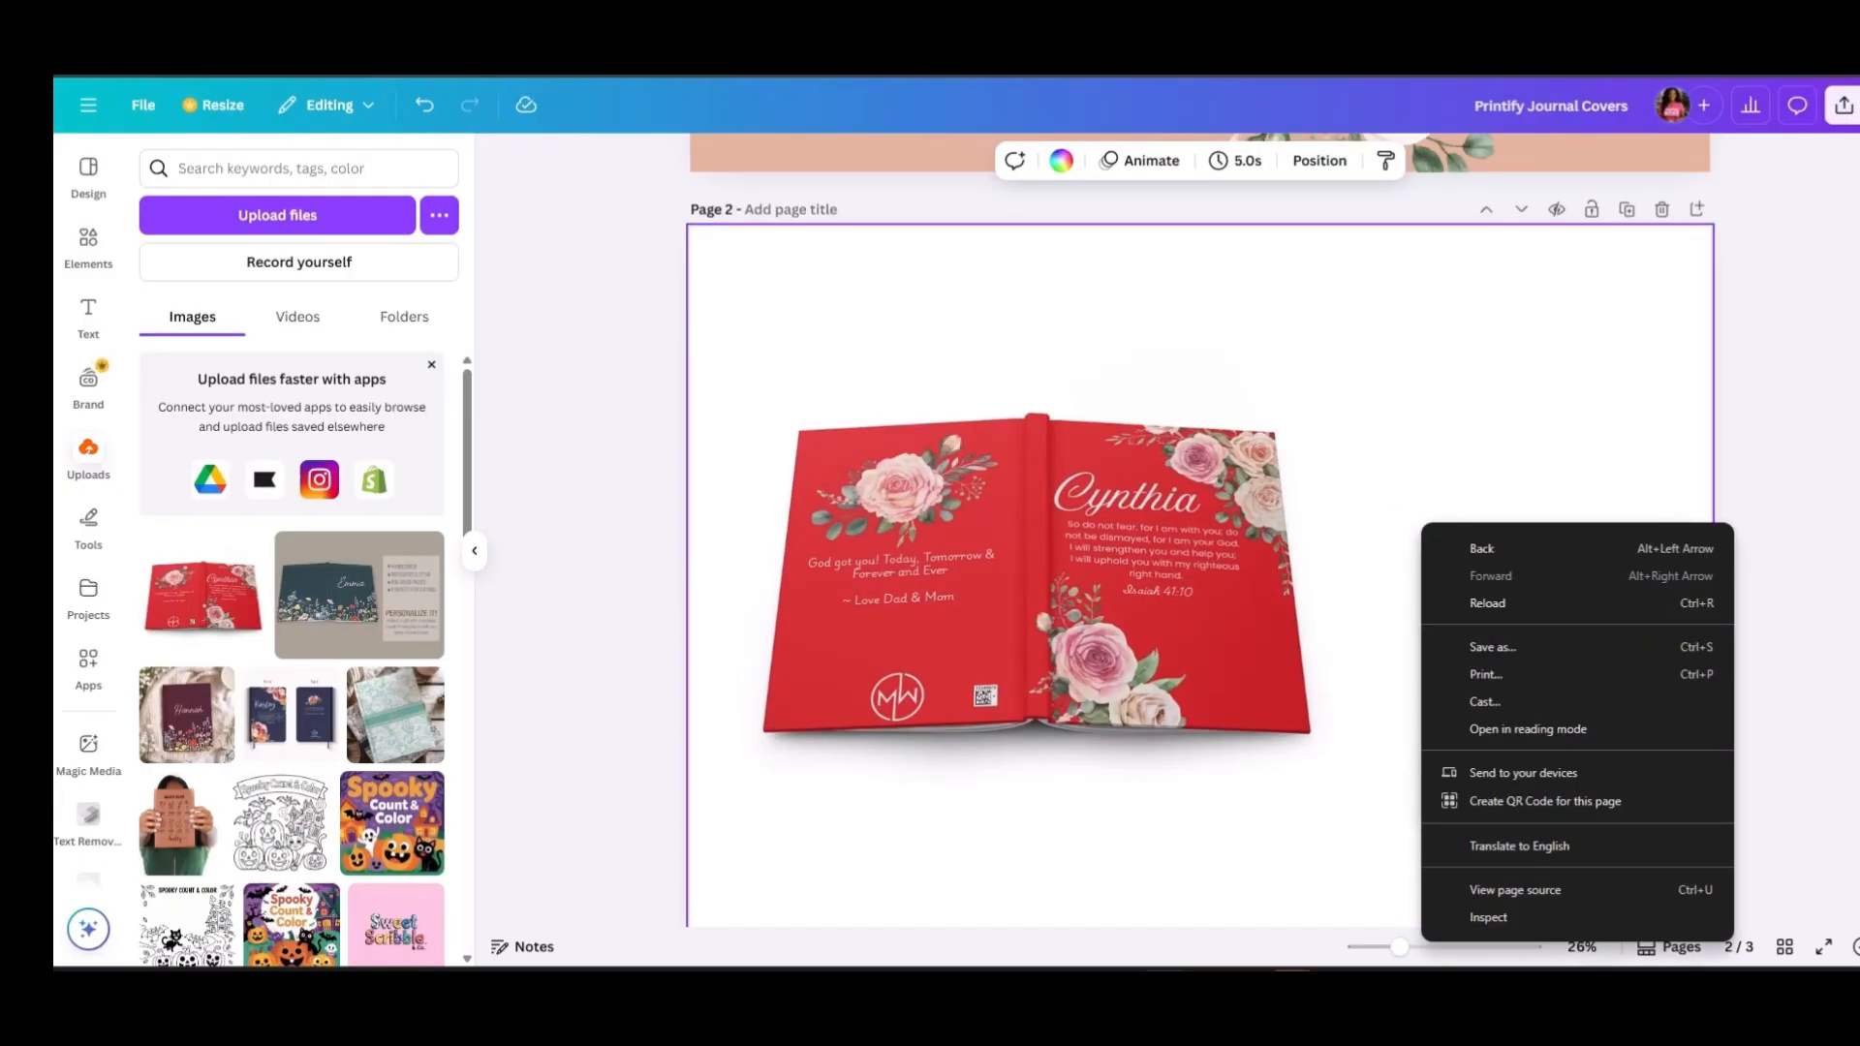
key("Escape")
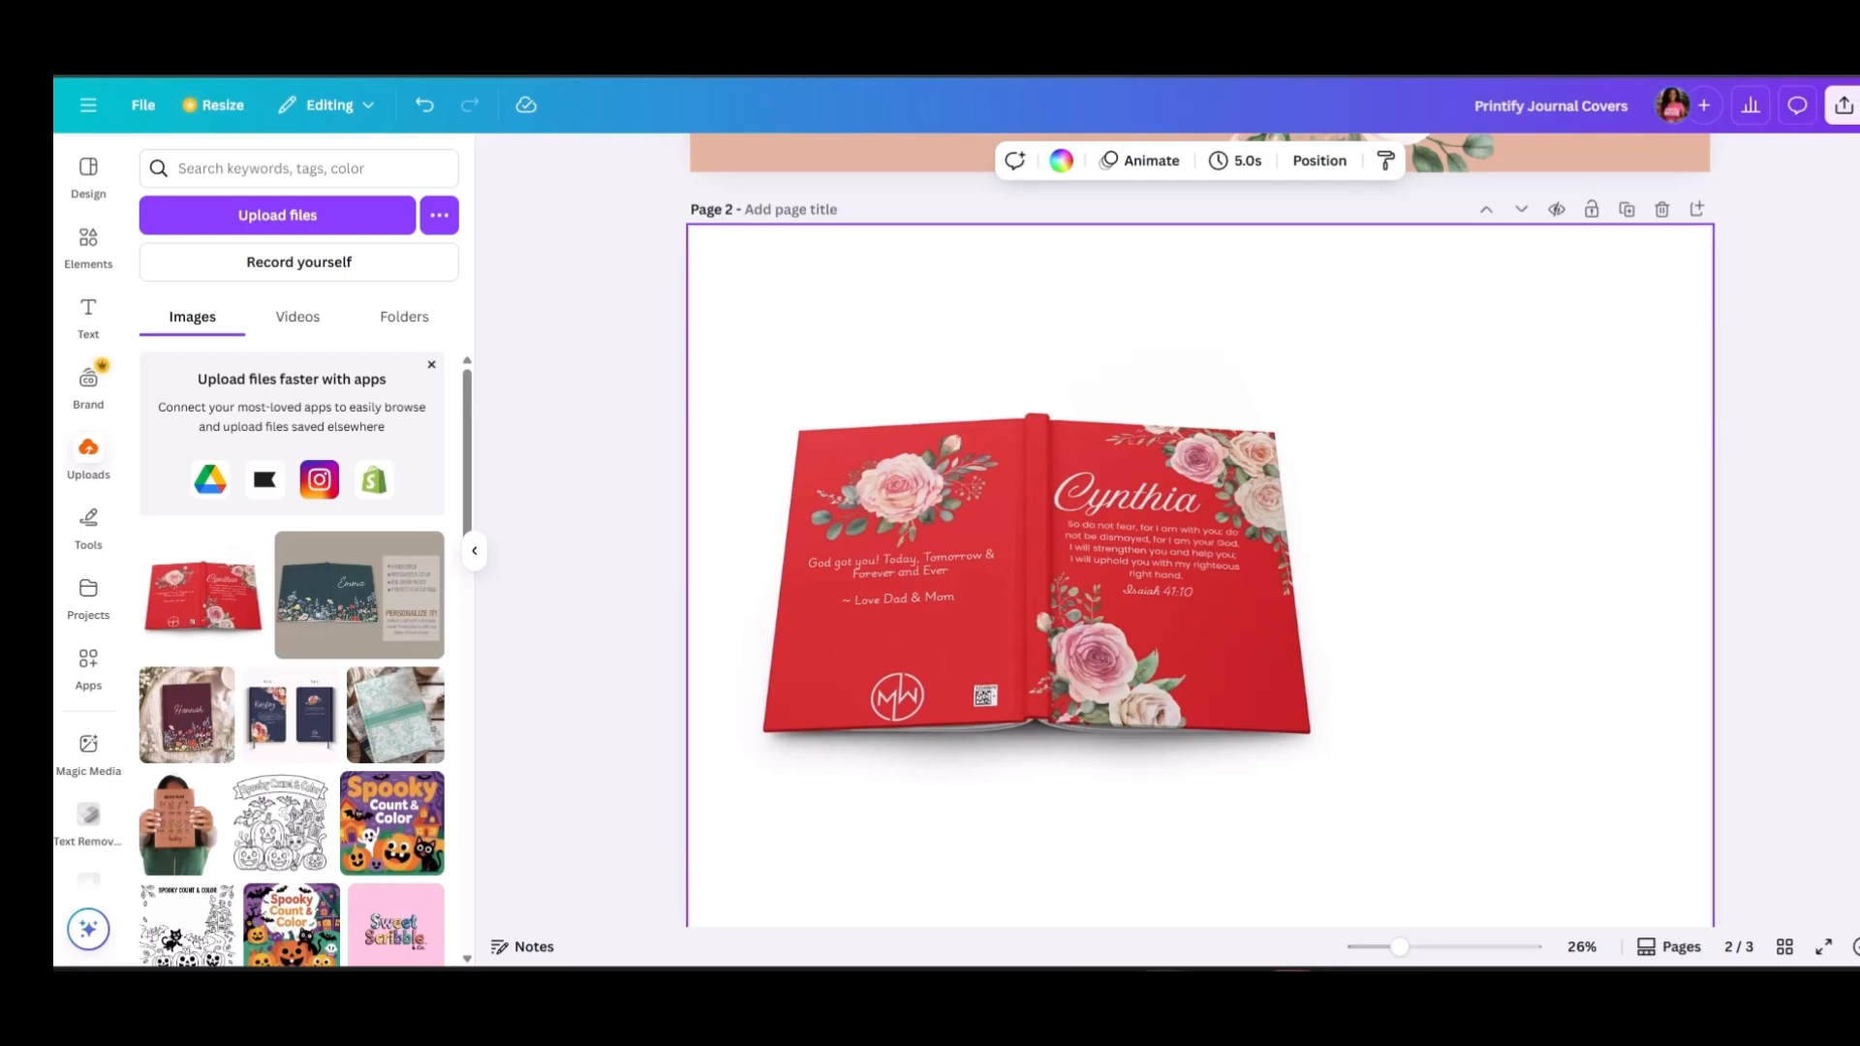
key("ctrl+v")
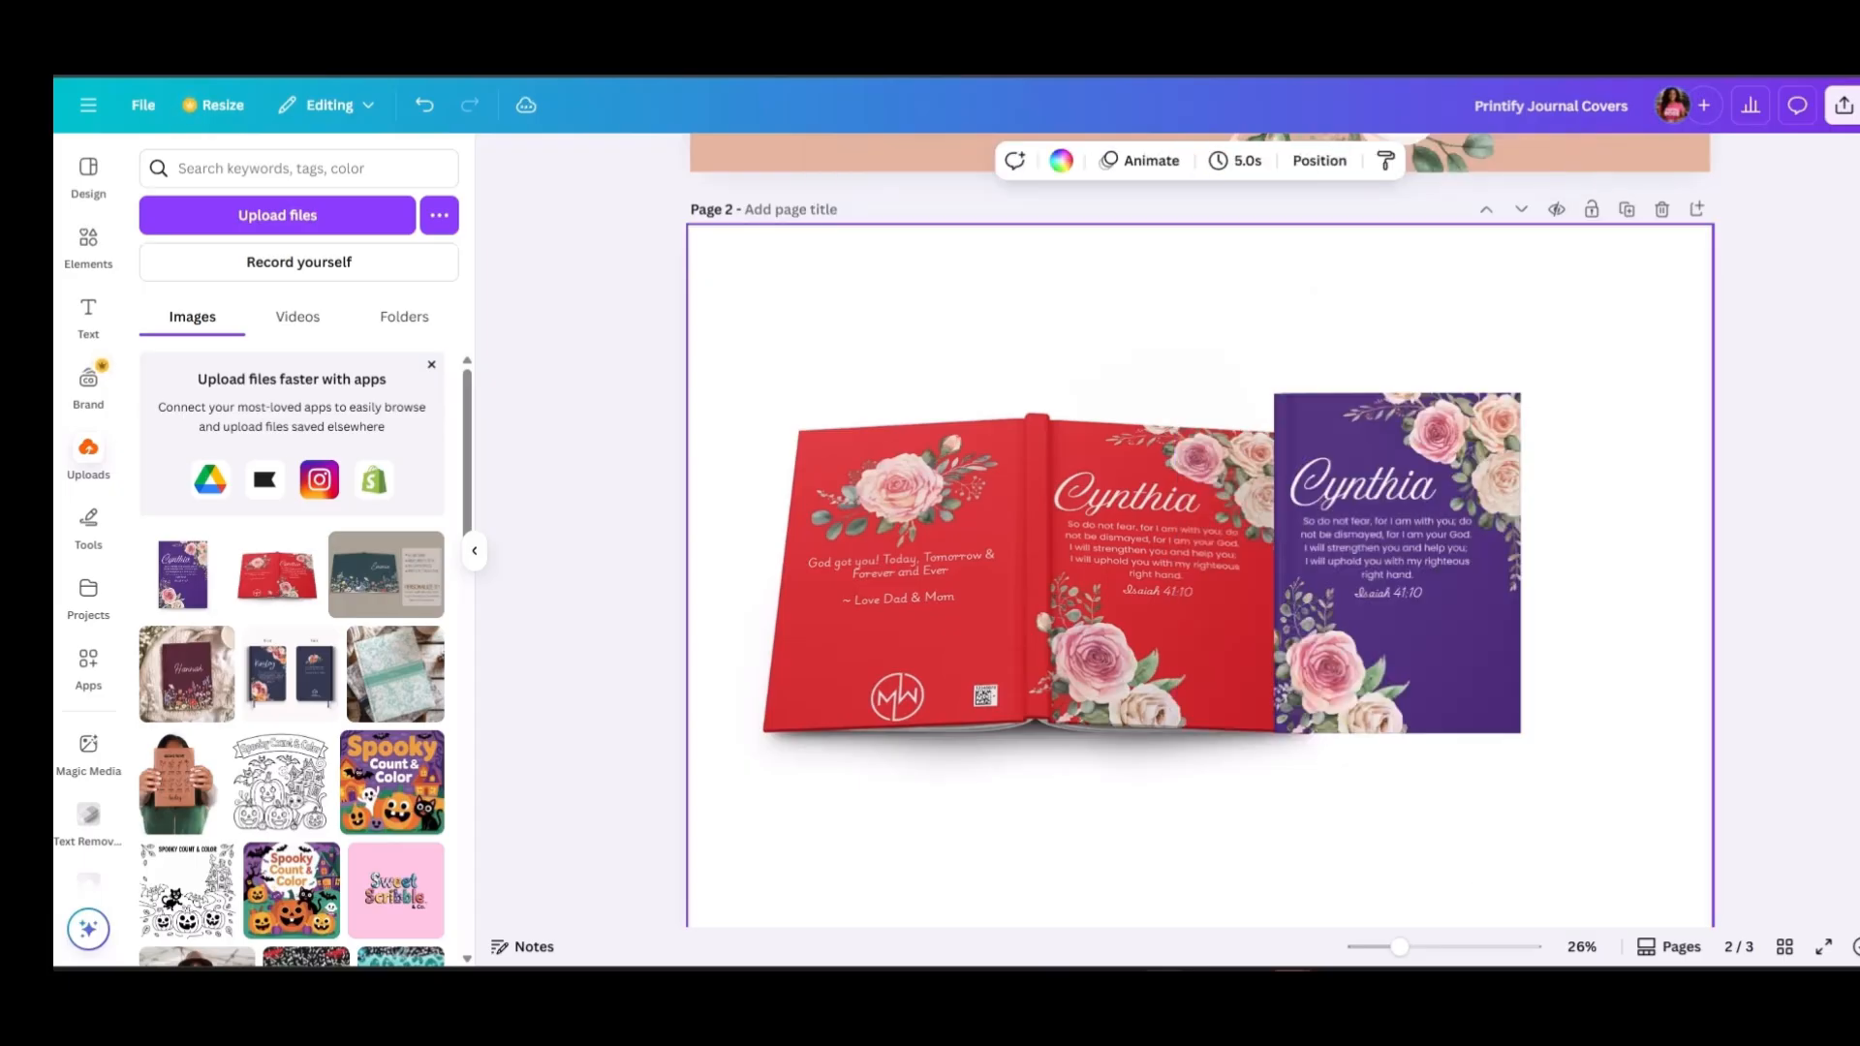
Move the purple mockup beside the red one and crop away the blank margins on all four of its sides
left_click_drag(1396, 563, 1530, 544)
left_click_drag(1309, 543, 1398, 542)
left_click_drag(1531, 544, 1417, 542)
left_click_drag(1639, 543, 1557, 542)
left_click_drag(1420, 321, 1420, 365)
left_click_drag(1420, 763, 1420, 719)
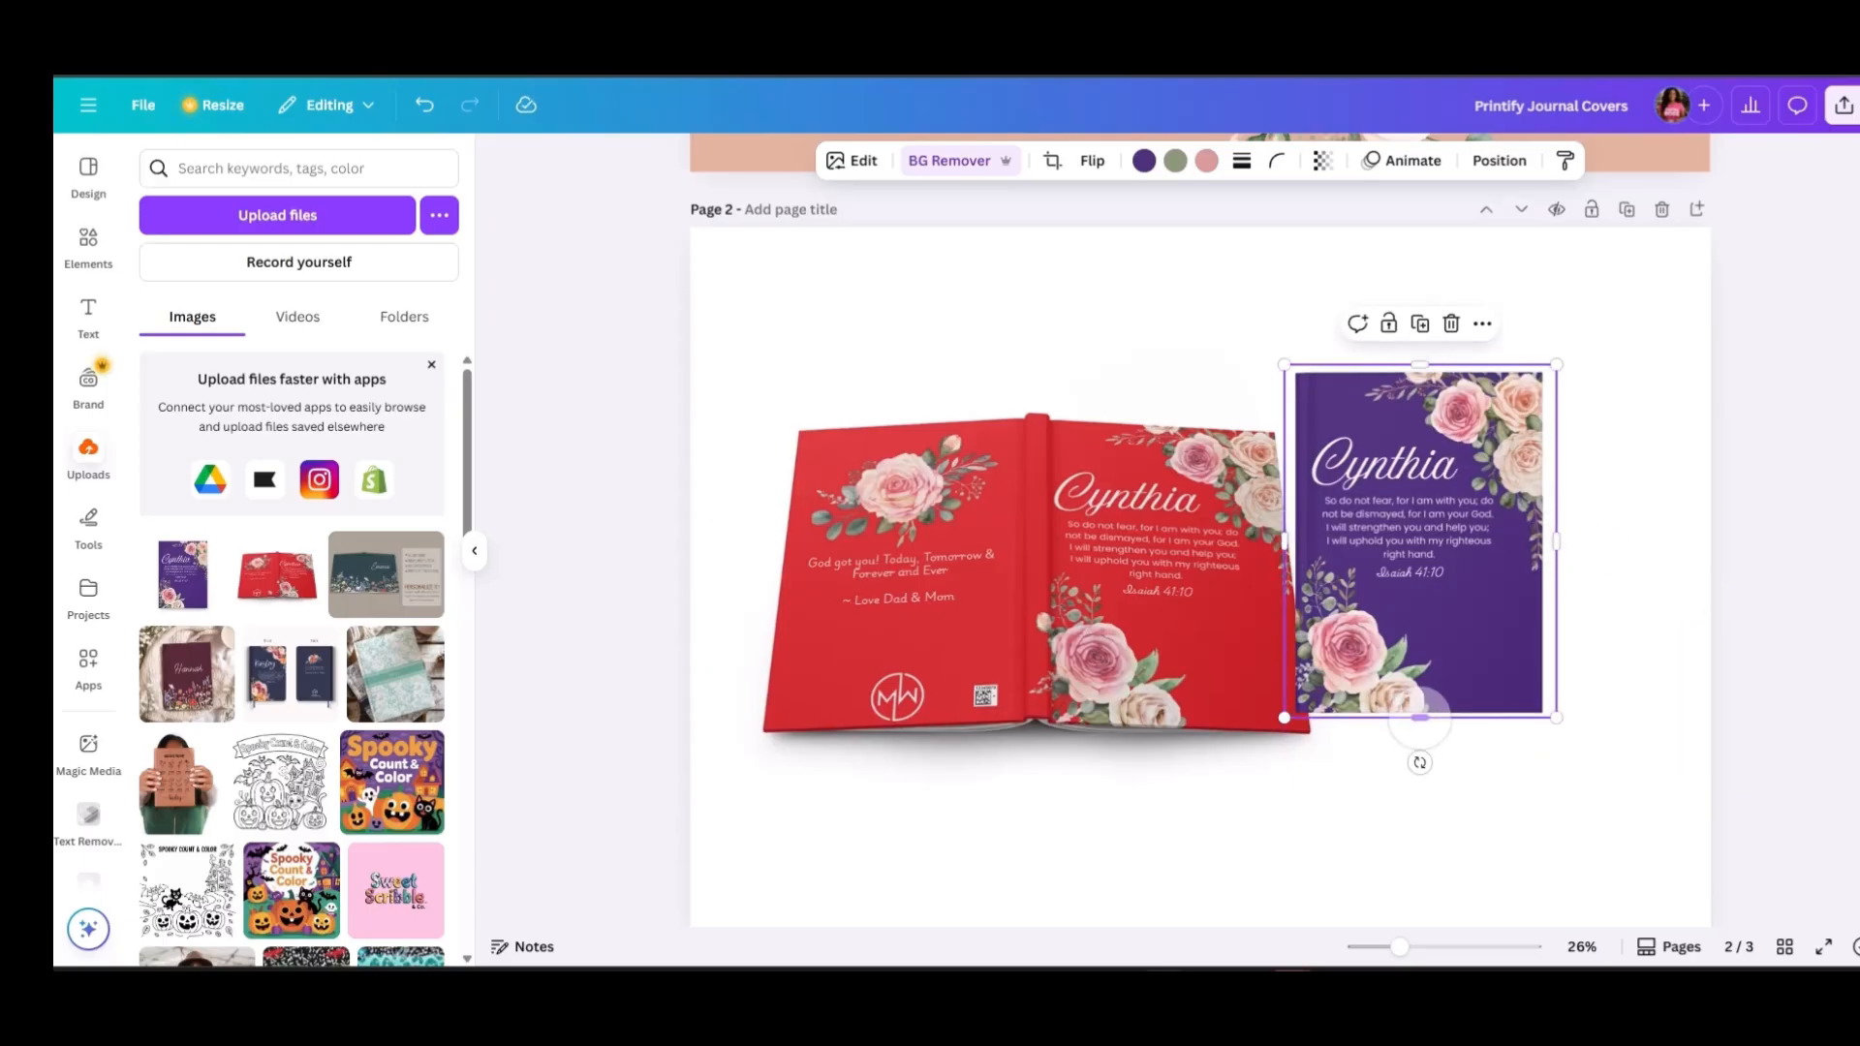
Enlarge the cropped purple mockup and move it up on the page, clear of the red mockup
left_click_drag(1557, 718, 1639, 827)
left_click_drag(1462, 679, 1483, 585)
left_click(1492, 814)
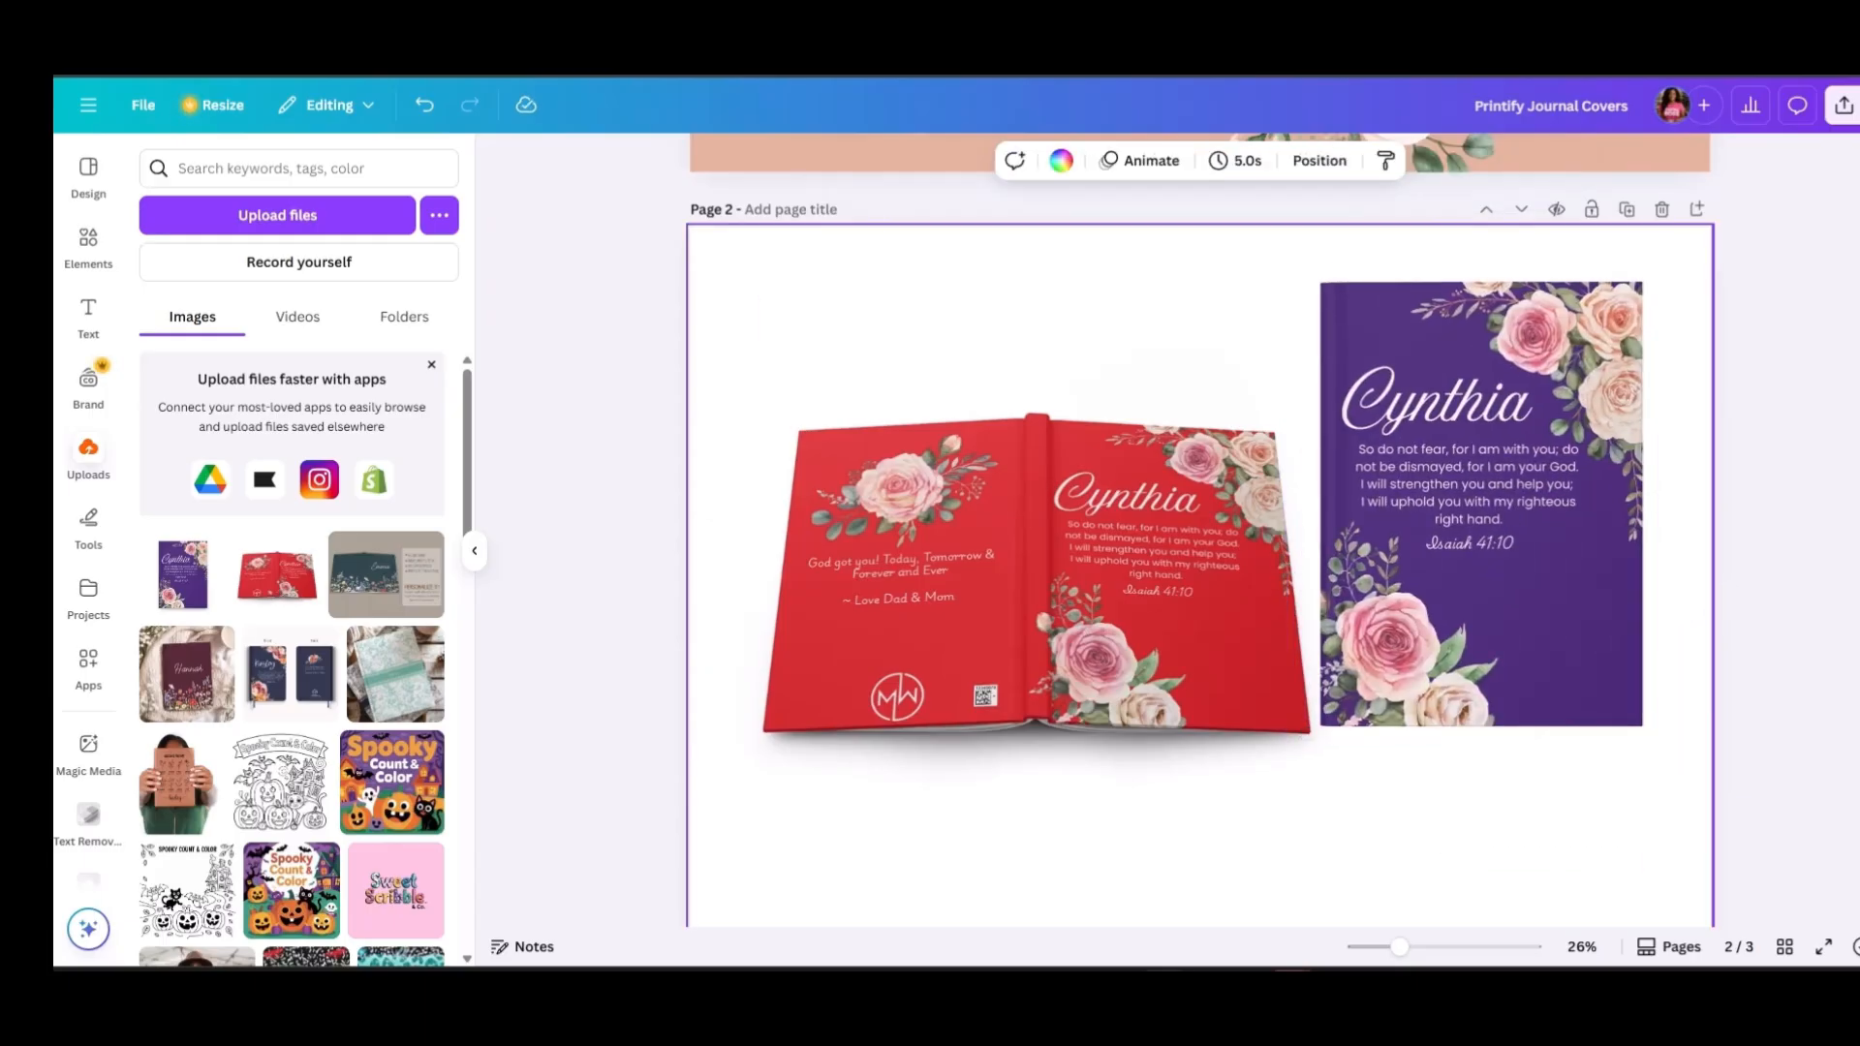
Crop the red mockup's blank margins to about 2,309 × 1,412 and move it to the page's upper-left area
left_click_drag(1096, 659, 1083, 616)
left_click_drag(1023, 229, 1023, 352)
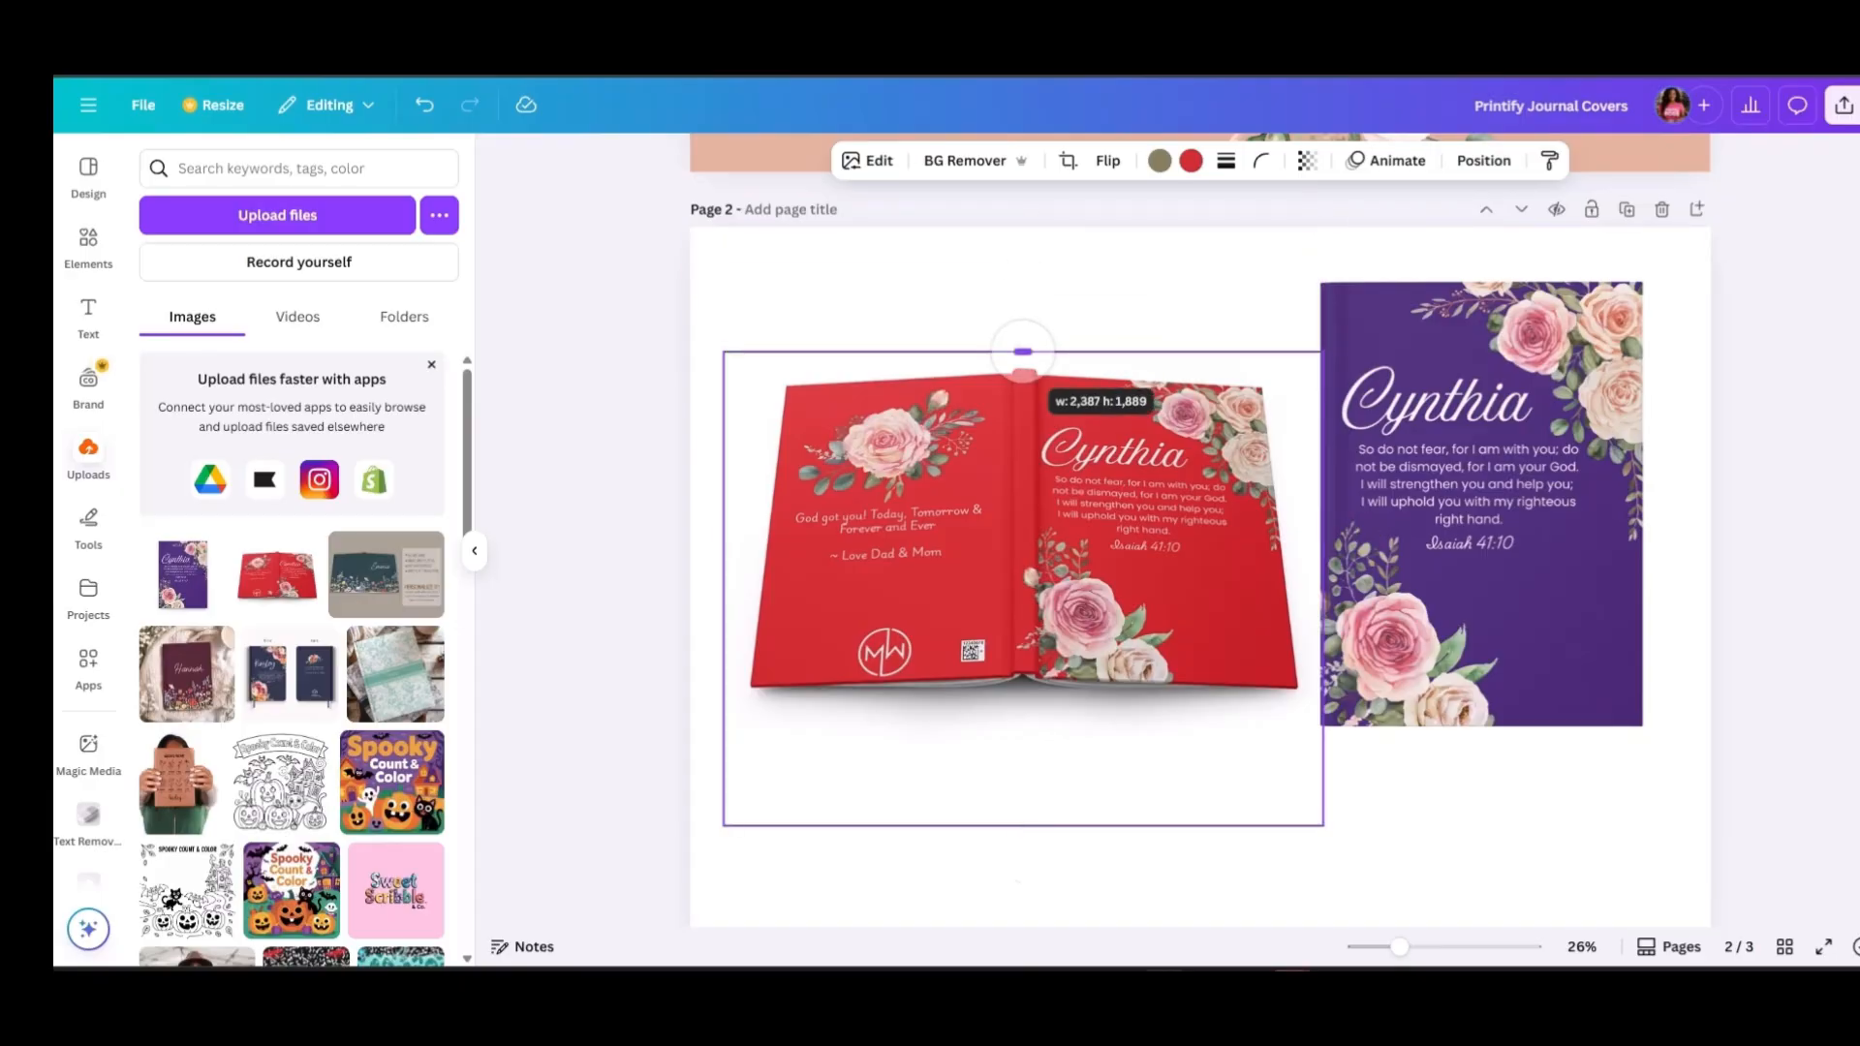
left_click_drag(1045, 533, 1021, 432)
left_click_drag(1000, 726, 1000, 605)
left_click_drag(700, 429, 719, 428)
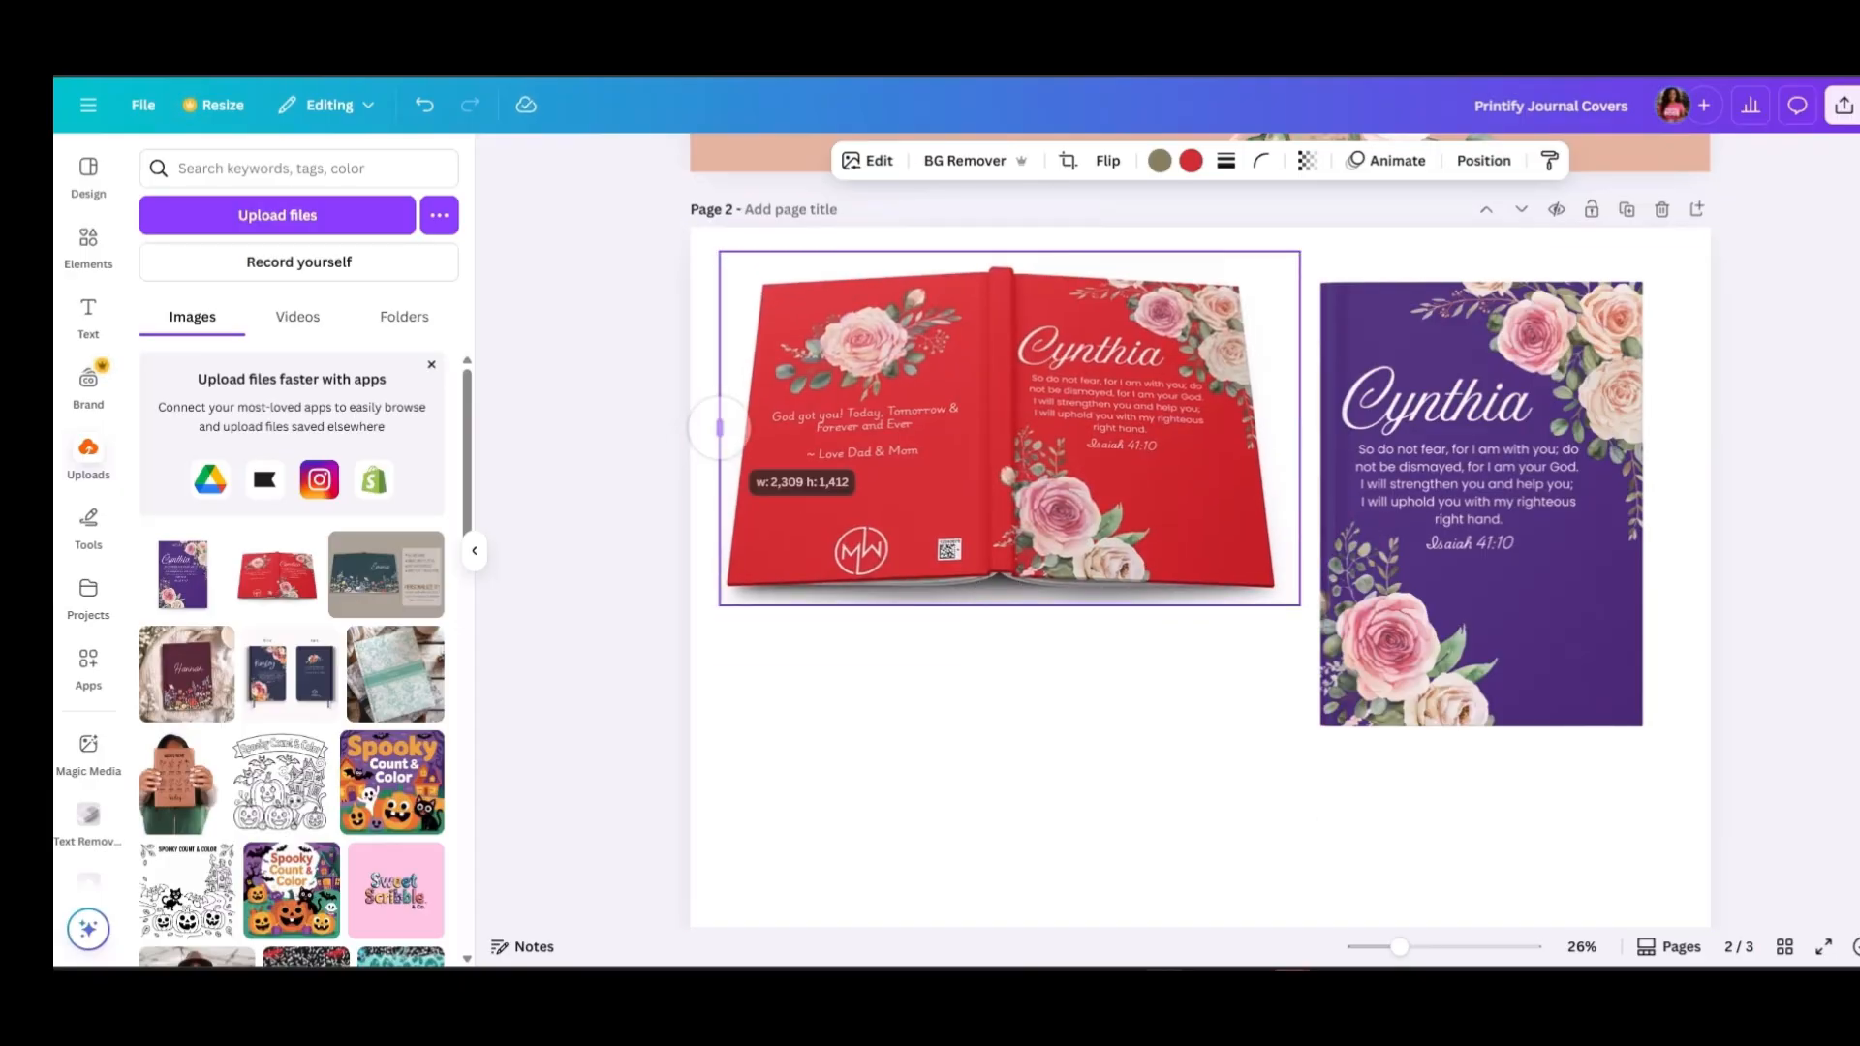
left_click(930, 746)
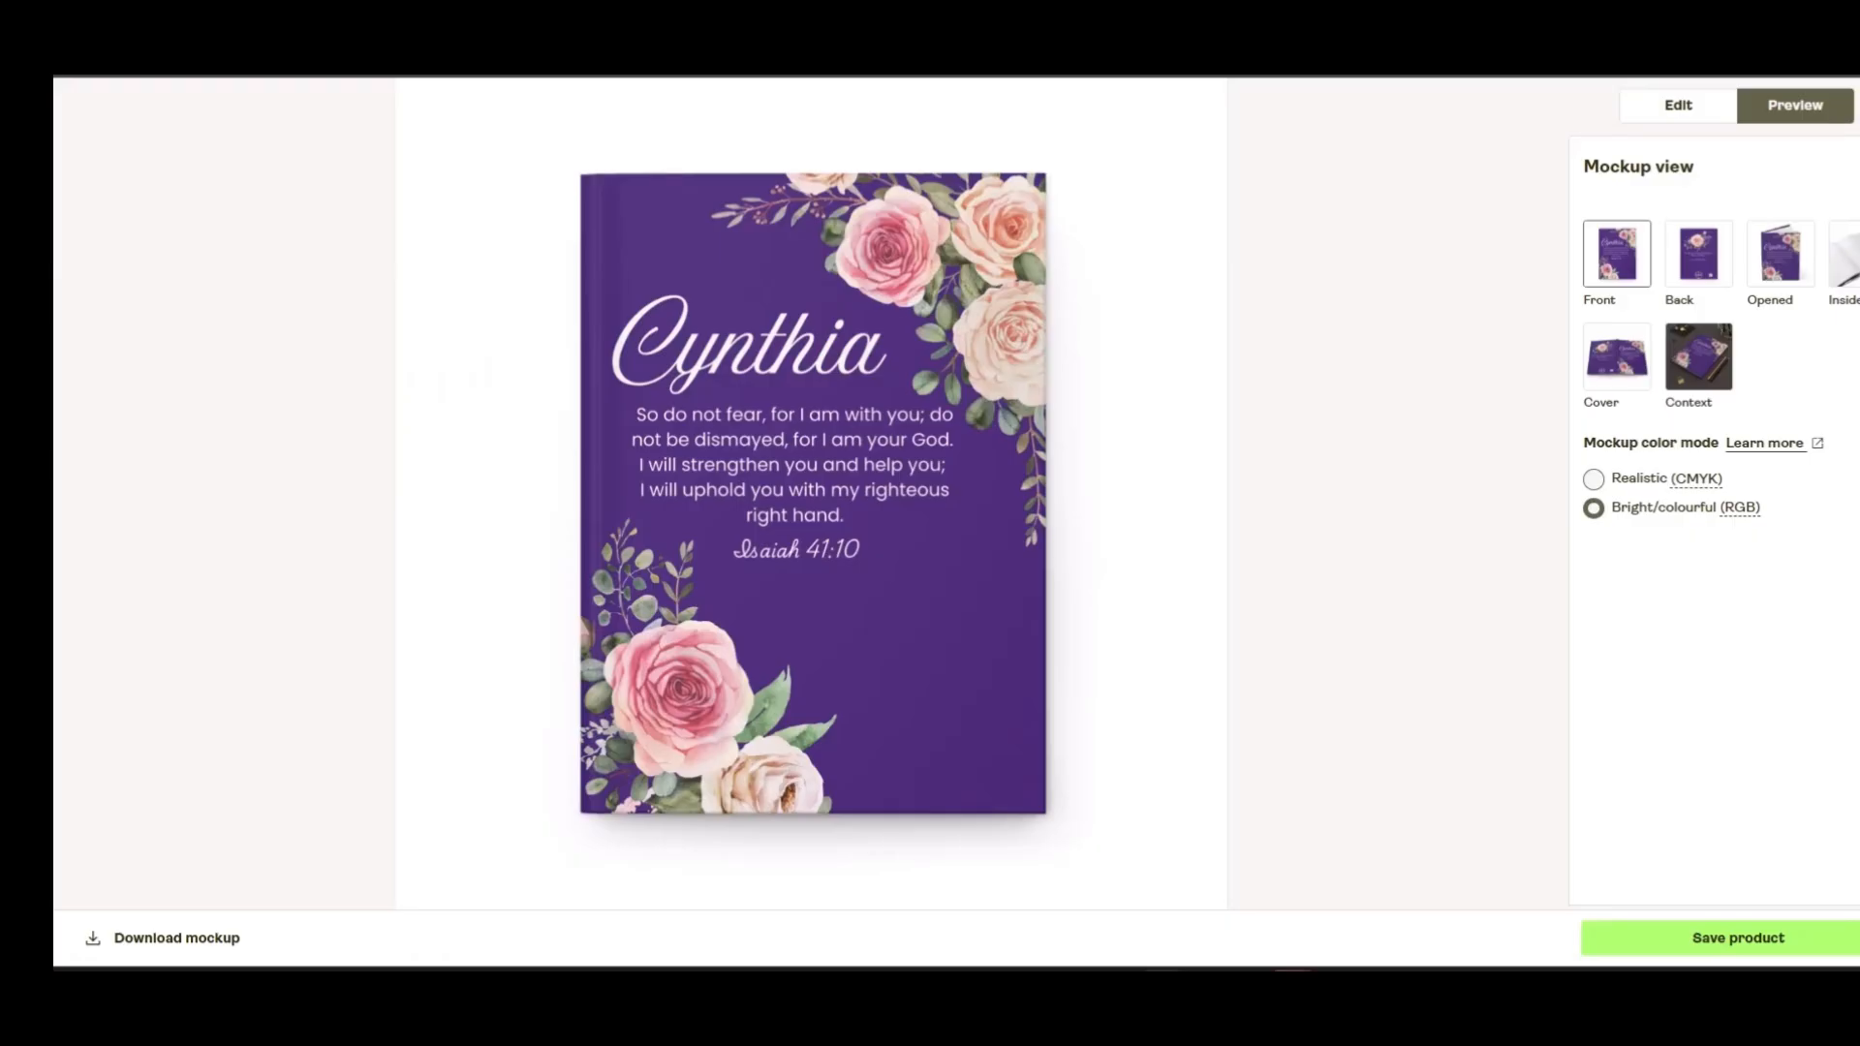
Switch to Printify, save the product with its four preselected mockups, and accept AI optimization of the listing details
left_click(1738, 938)
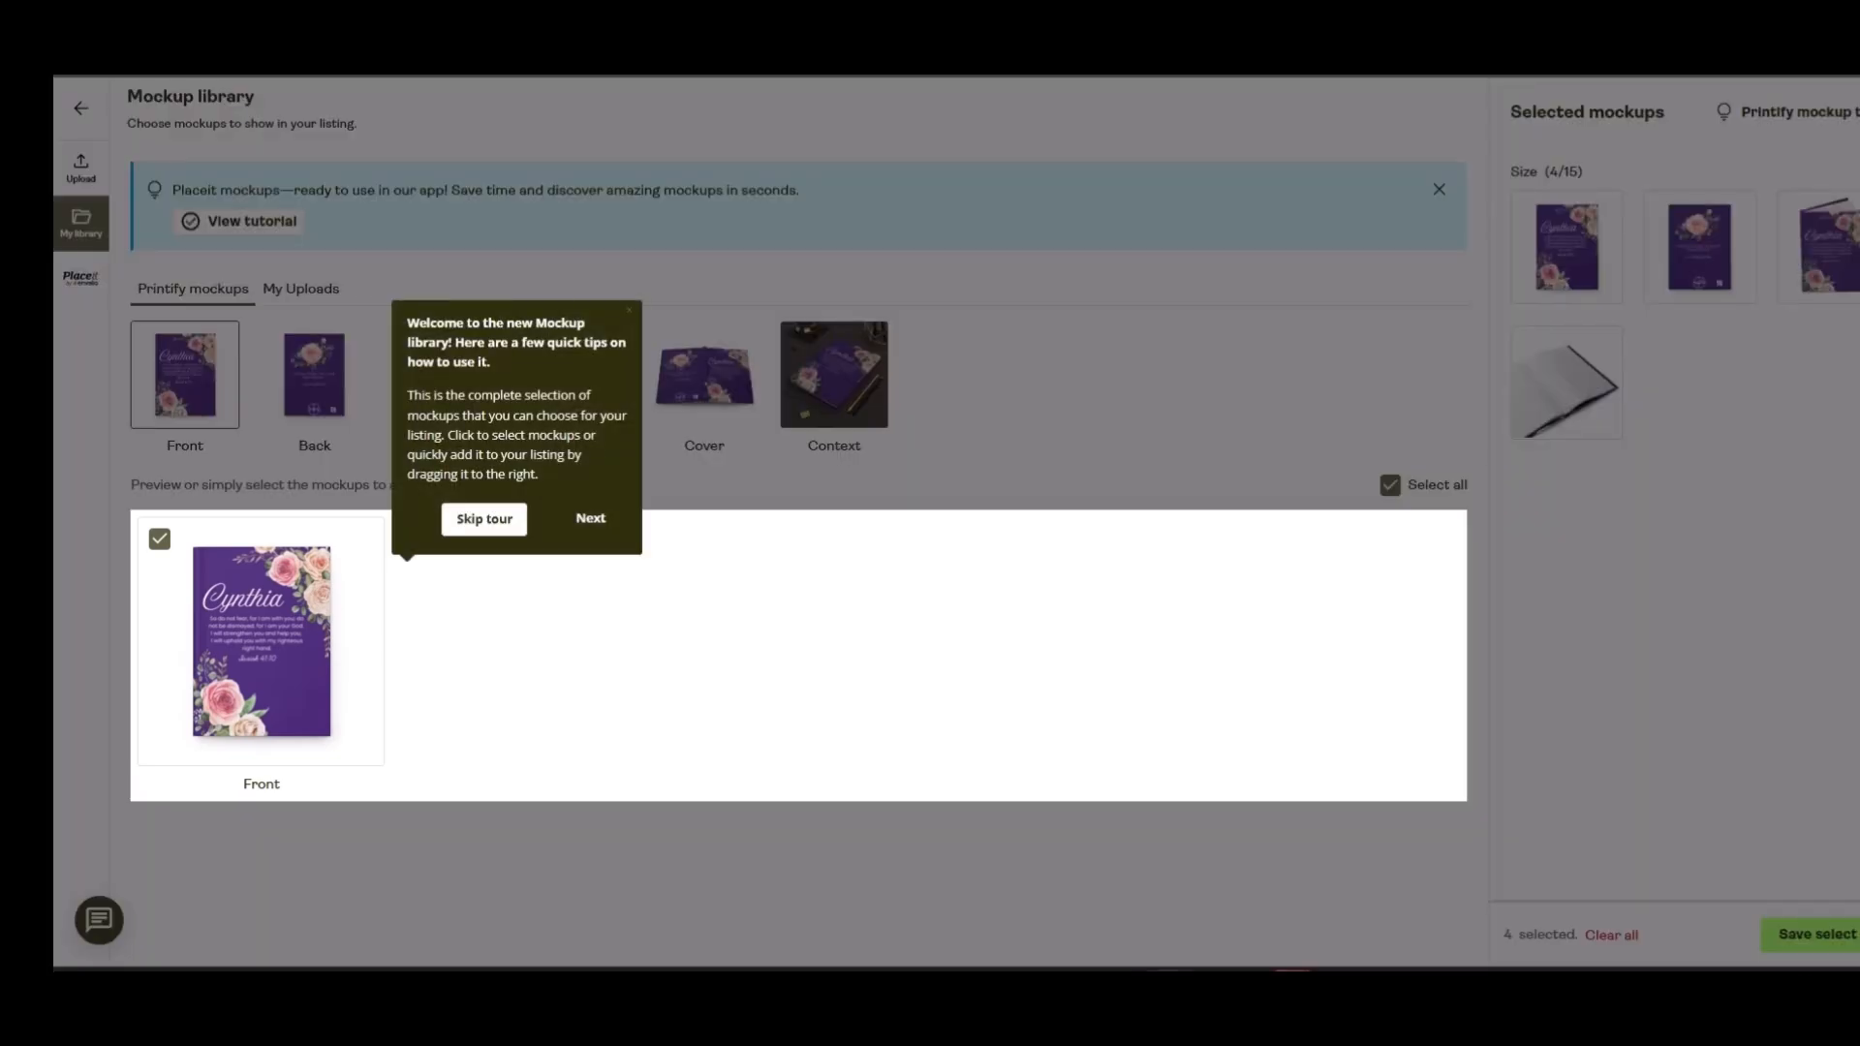
left_click(591, 518)
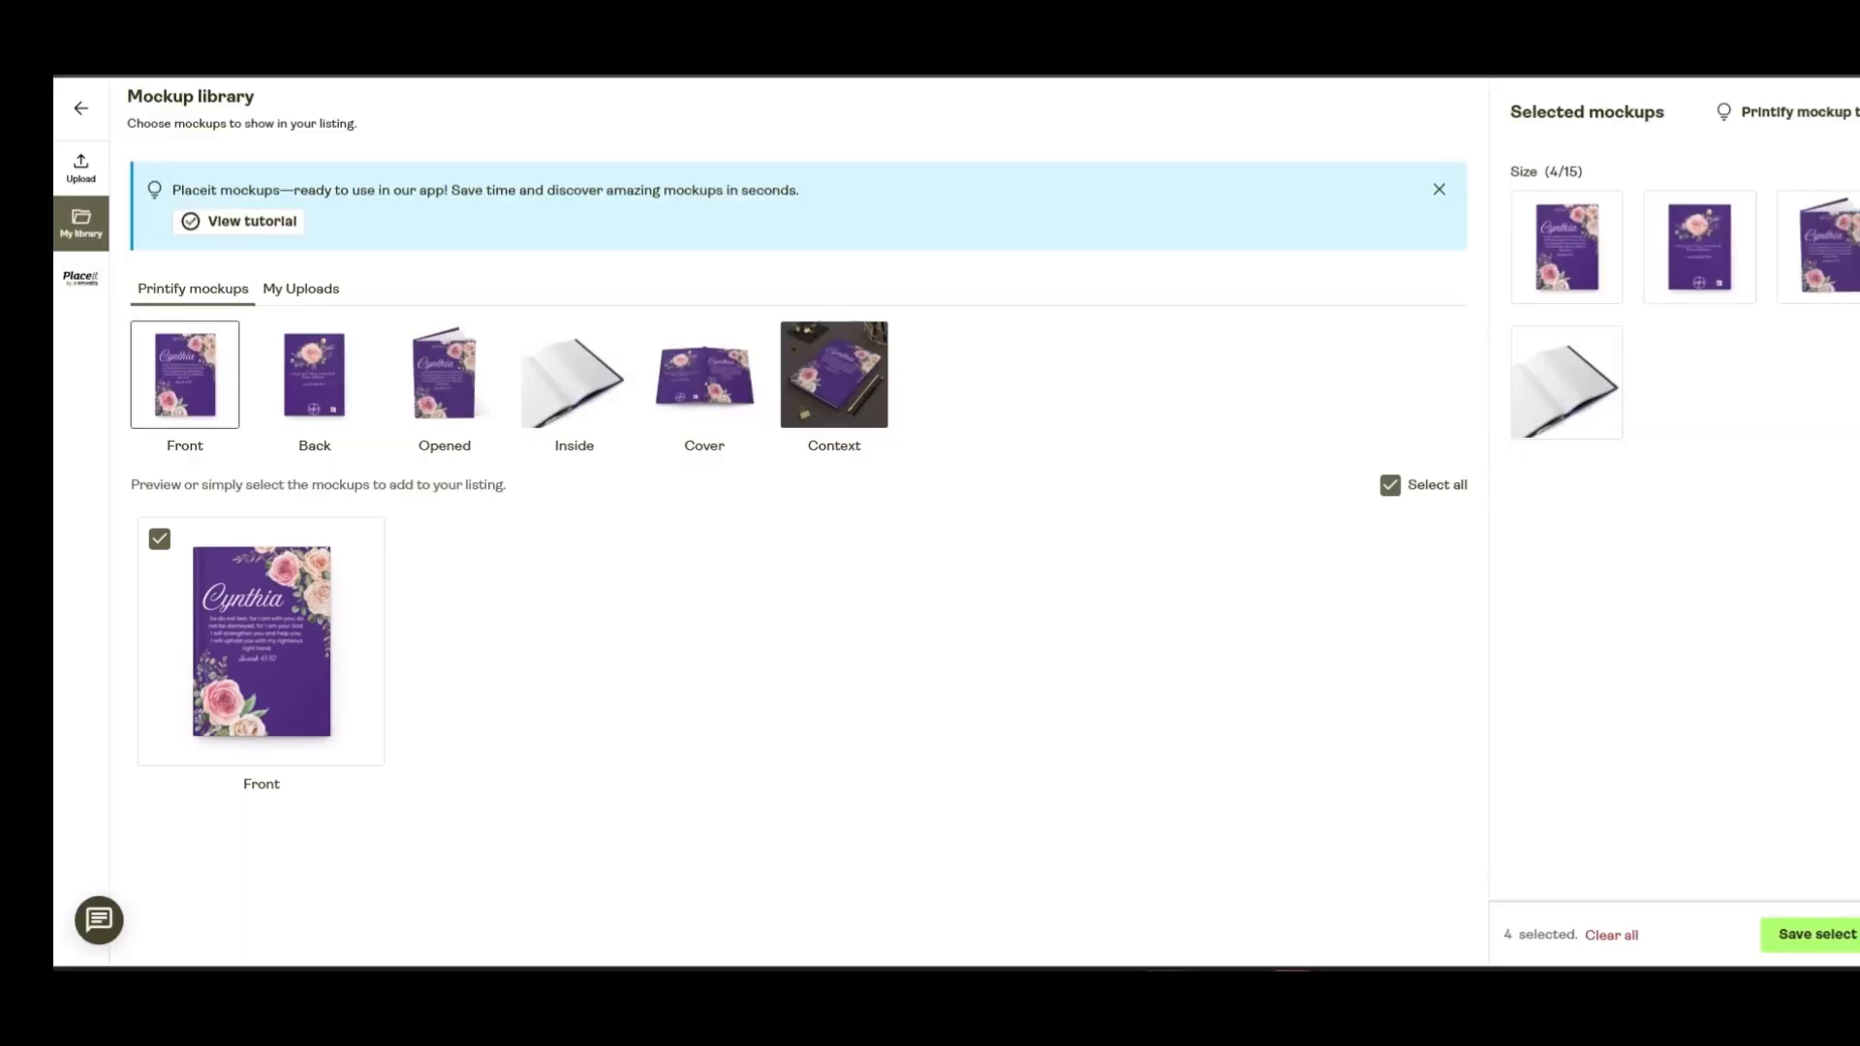
left_click(1550, 674)
left_click(1817, 934)
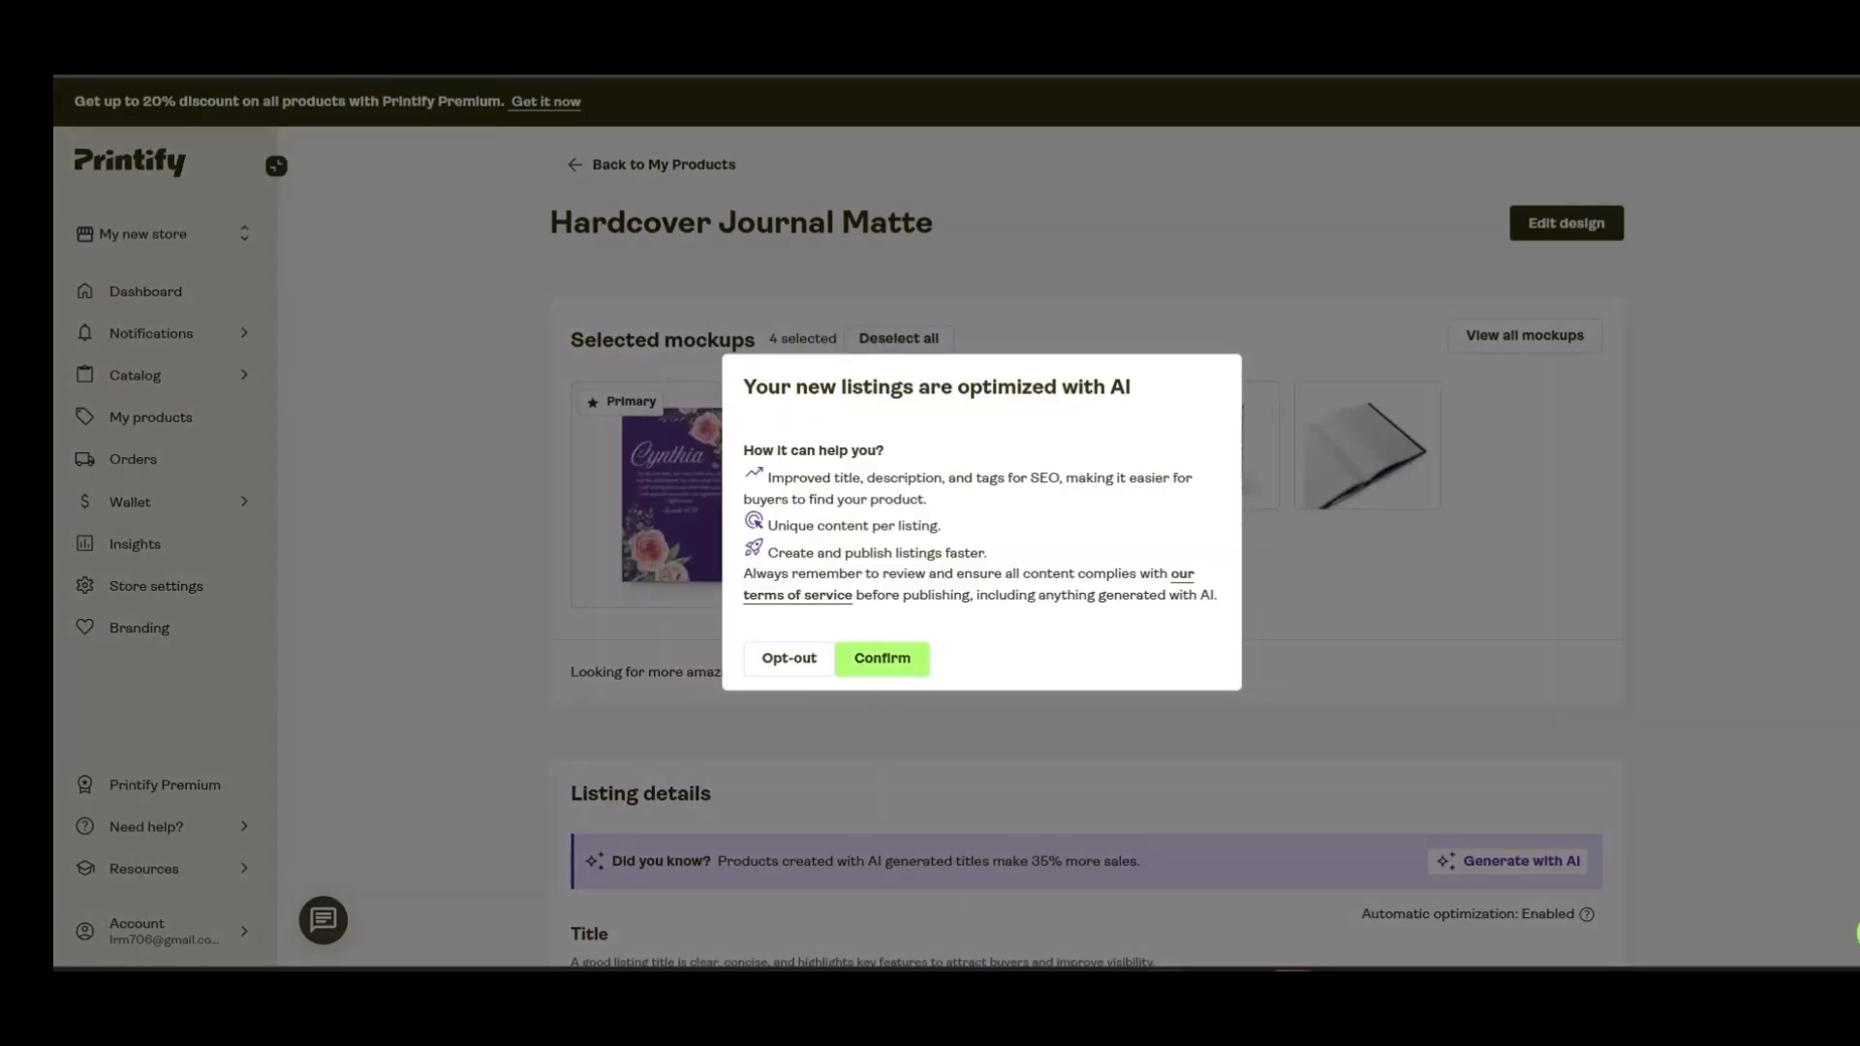
left_click(882, 658)
scroll(1095, 523, "down", 5)
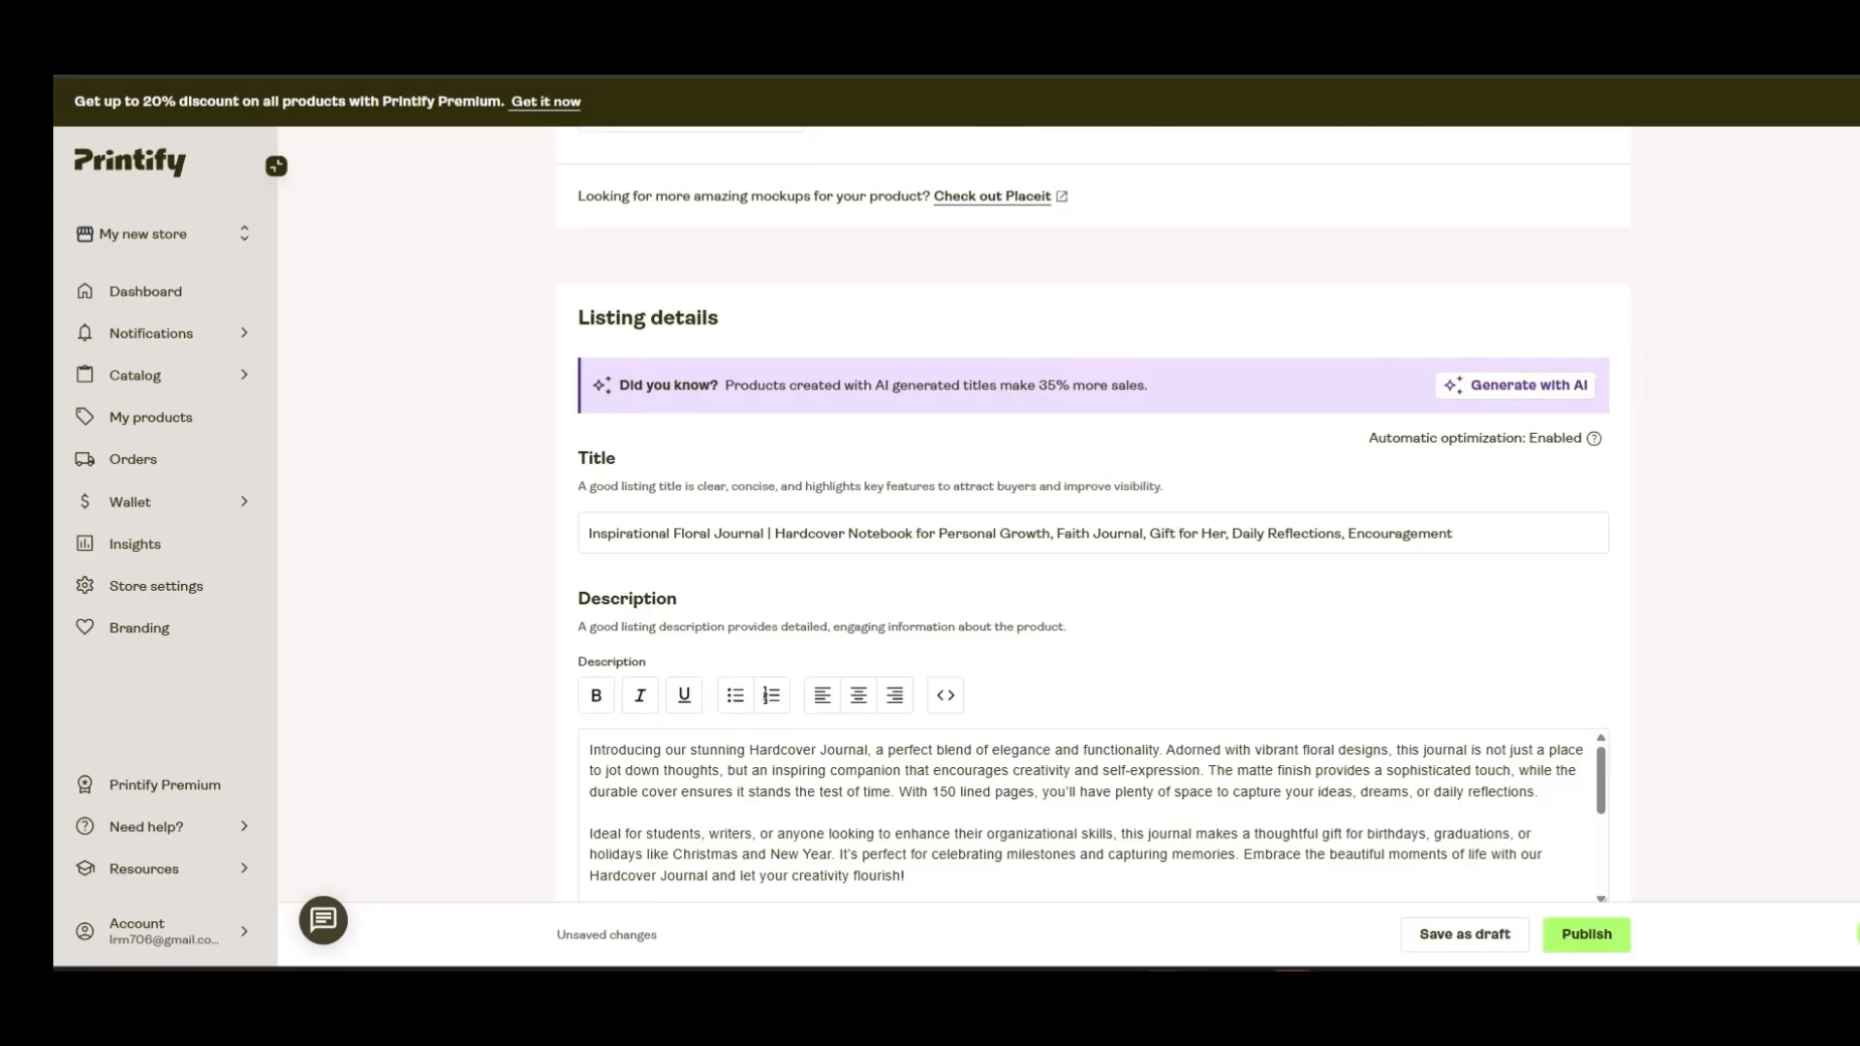
Look at the AI text generator, close it without generating anything, and save the four selected mockups for the listing
left_click(1514, 384)
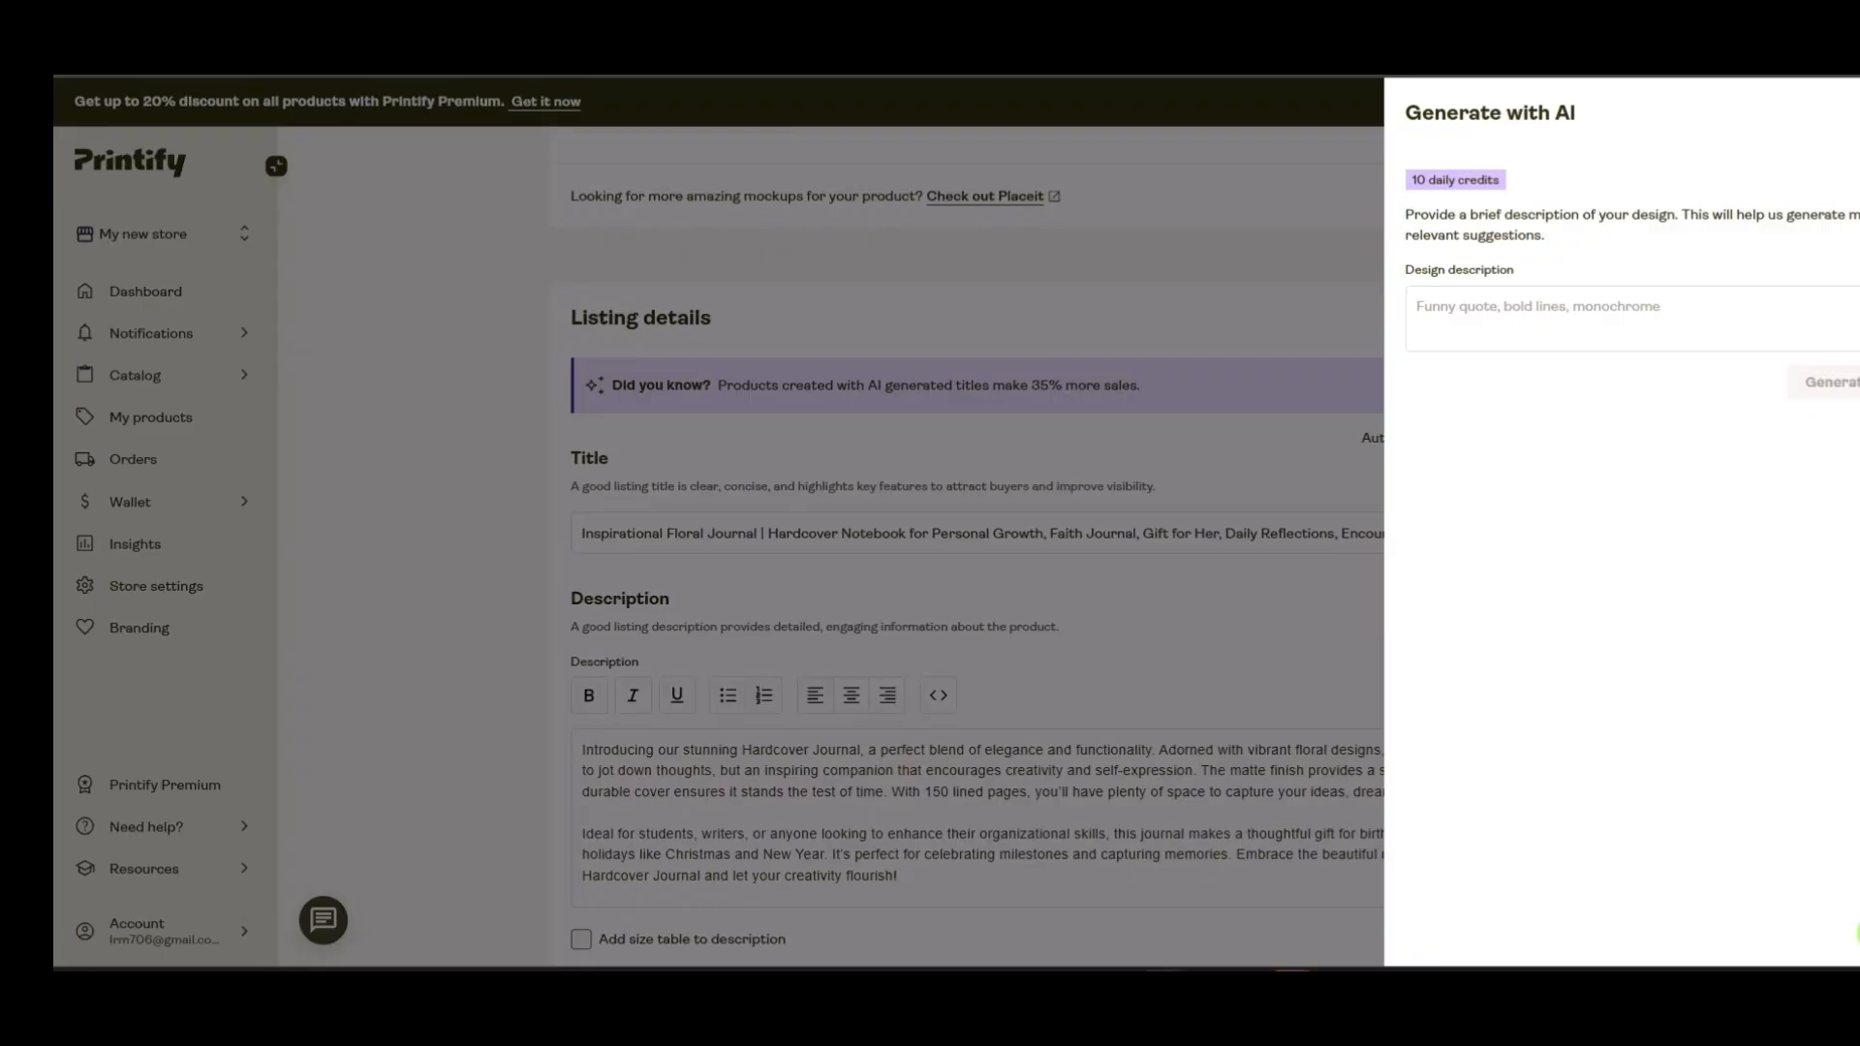
key("Escape")
scroll(1093, 519, "down", 2)
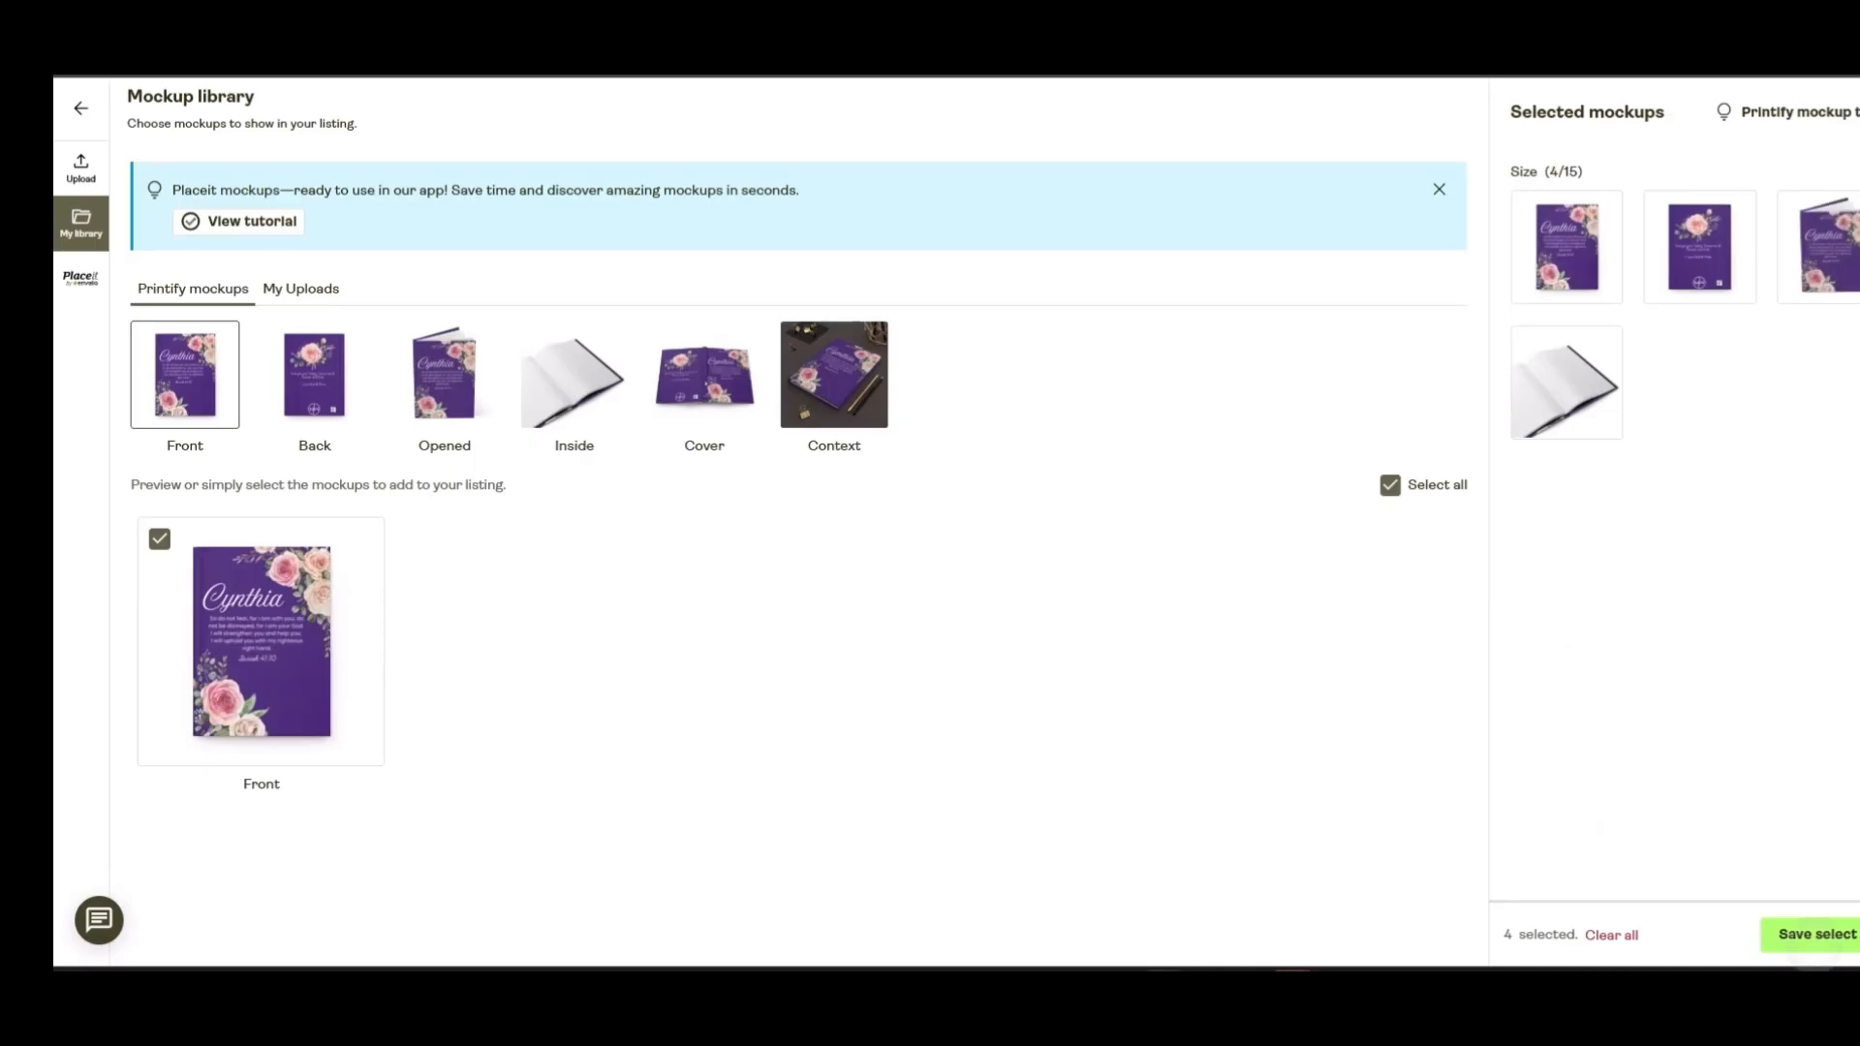
left_click(1825, 935)
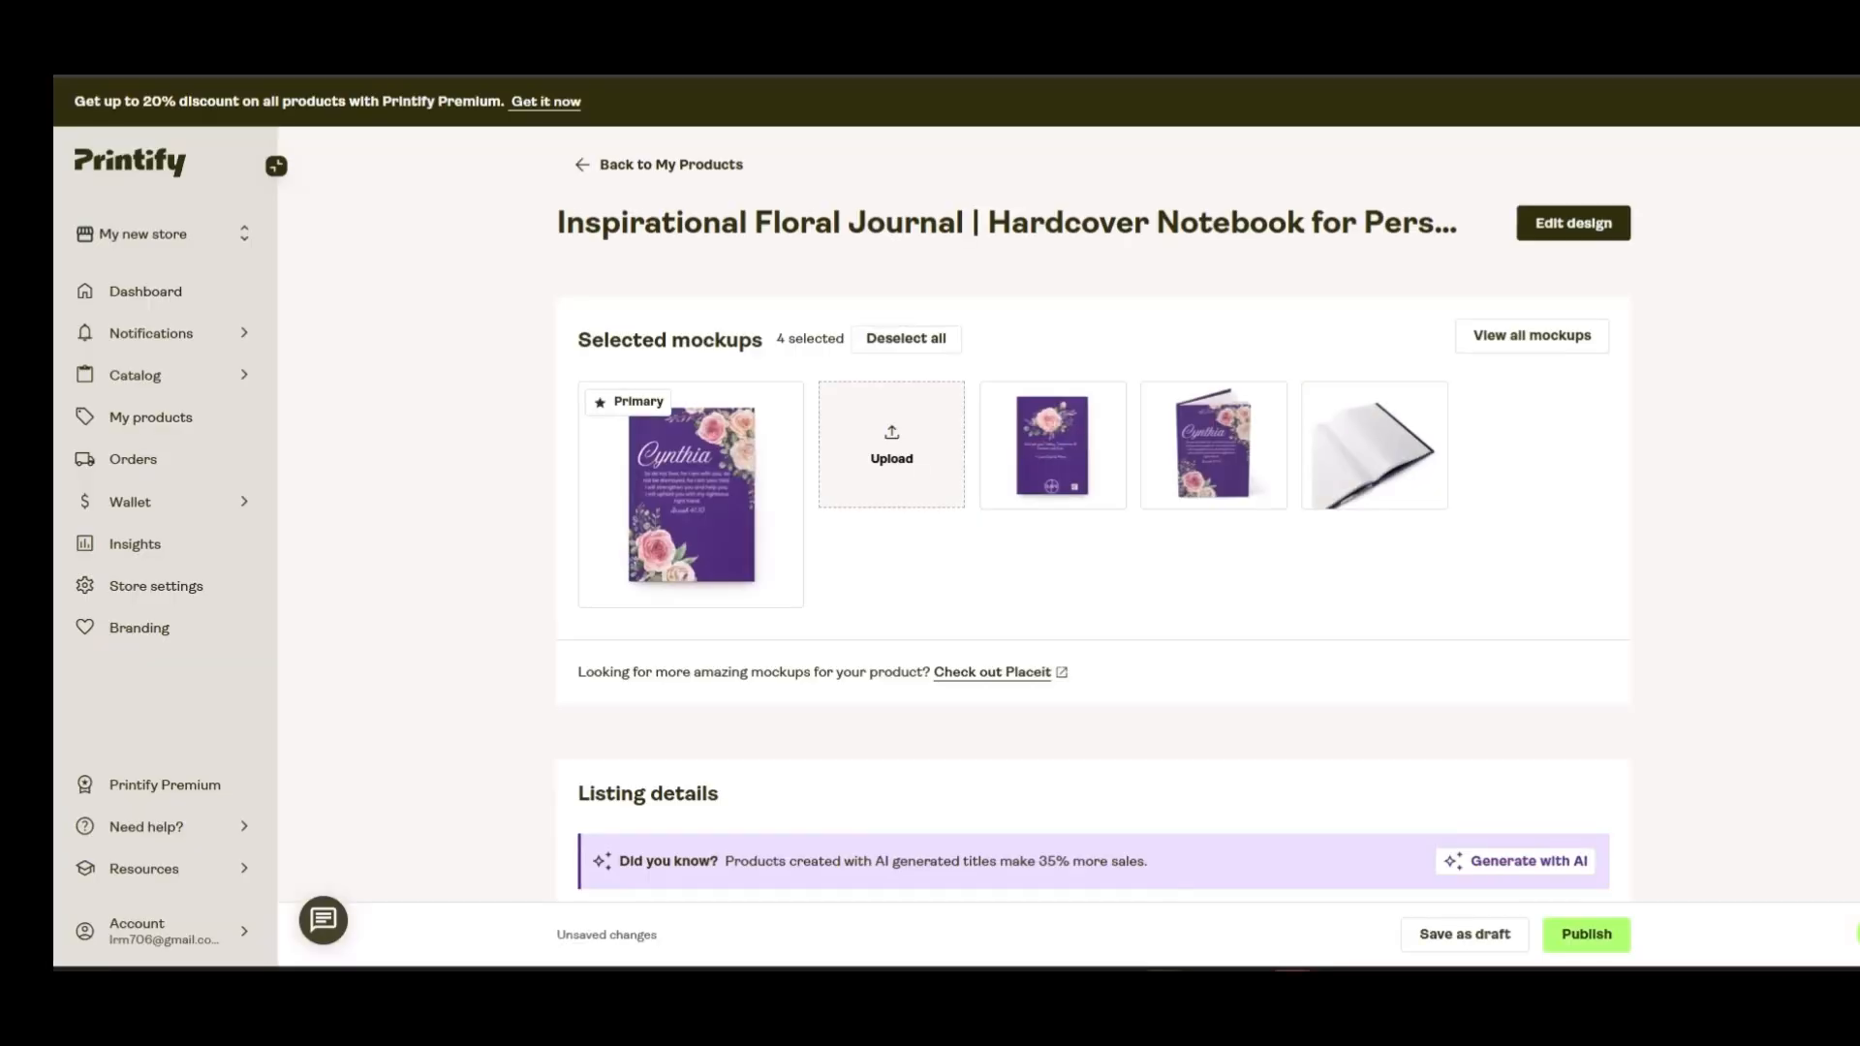
Review the listing's title and description and enable personalization for the journal
scroll(1093, 524, "down", 6)
left_click(1356, 408)
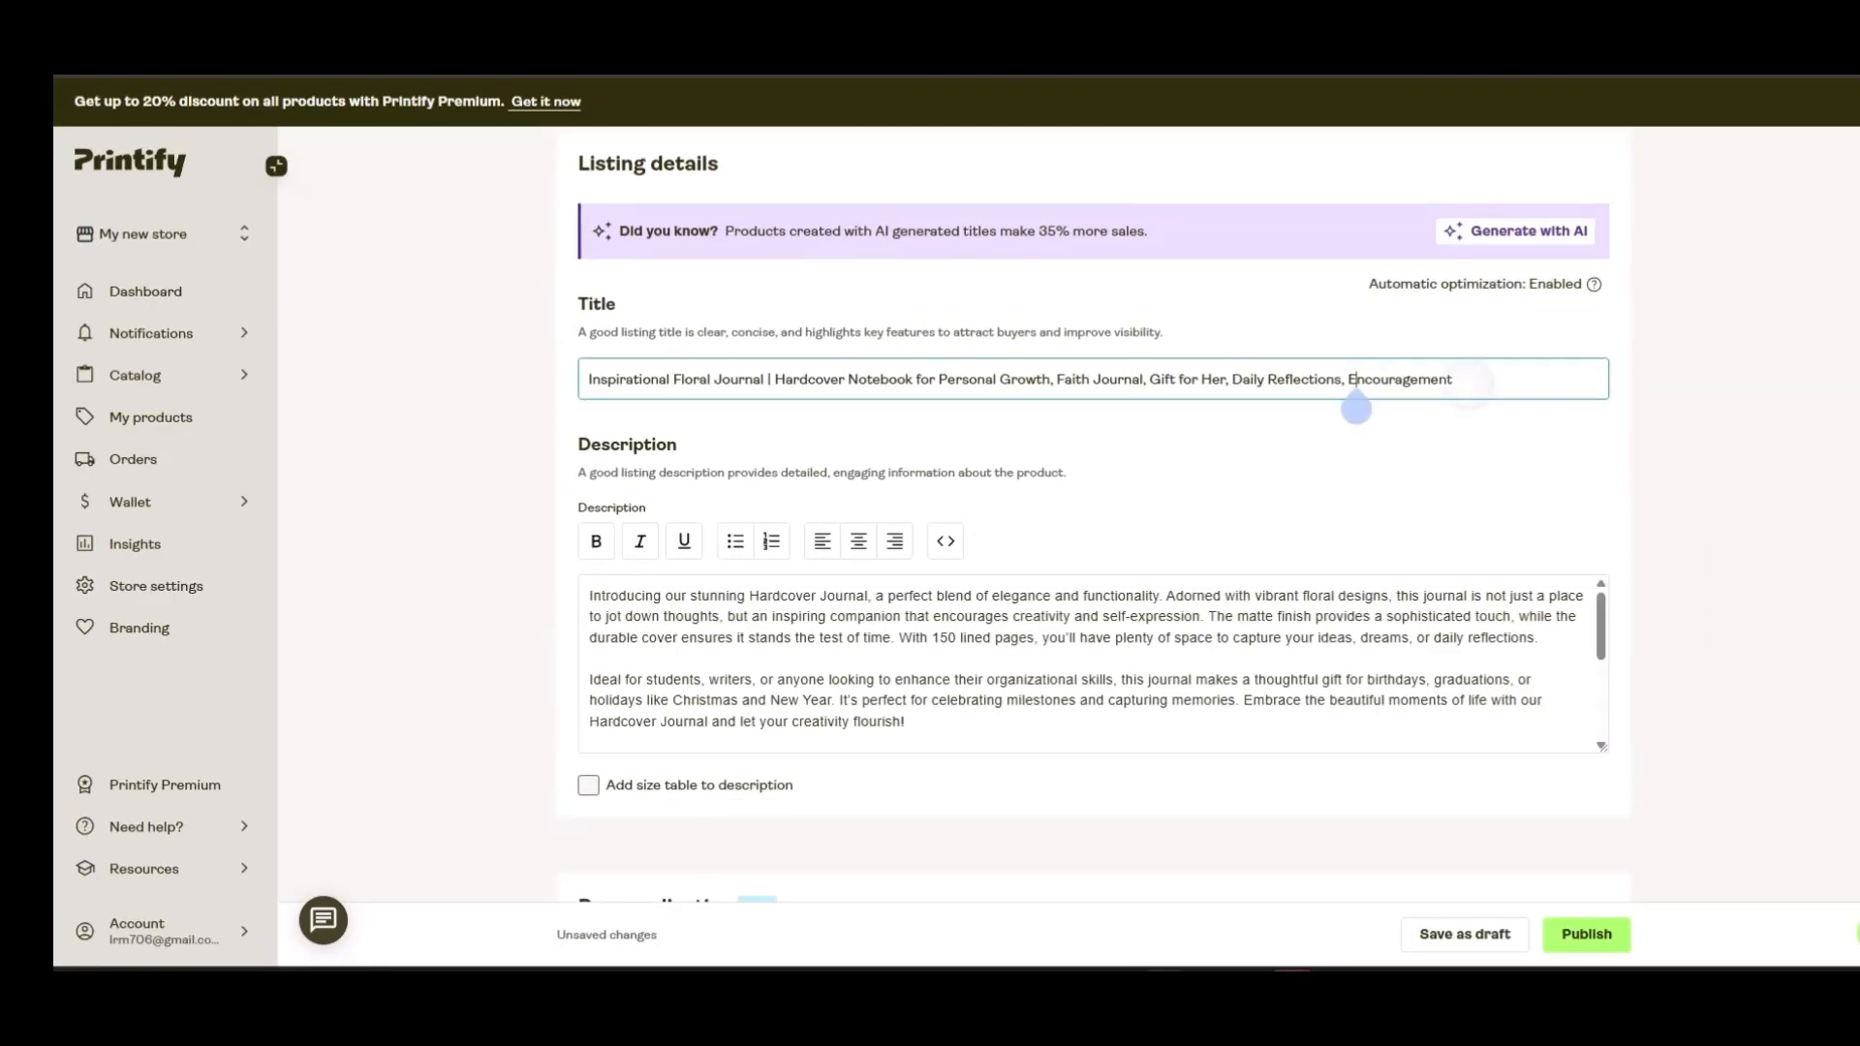
left_click(1468, 384)
scroll(1093, 664, "down", 2)
scroll(1092, 665, "down", 1)
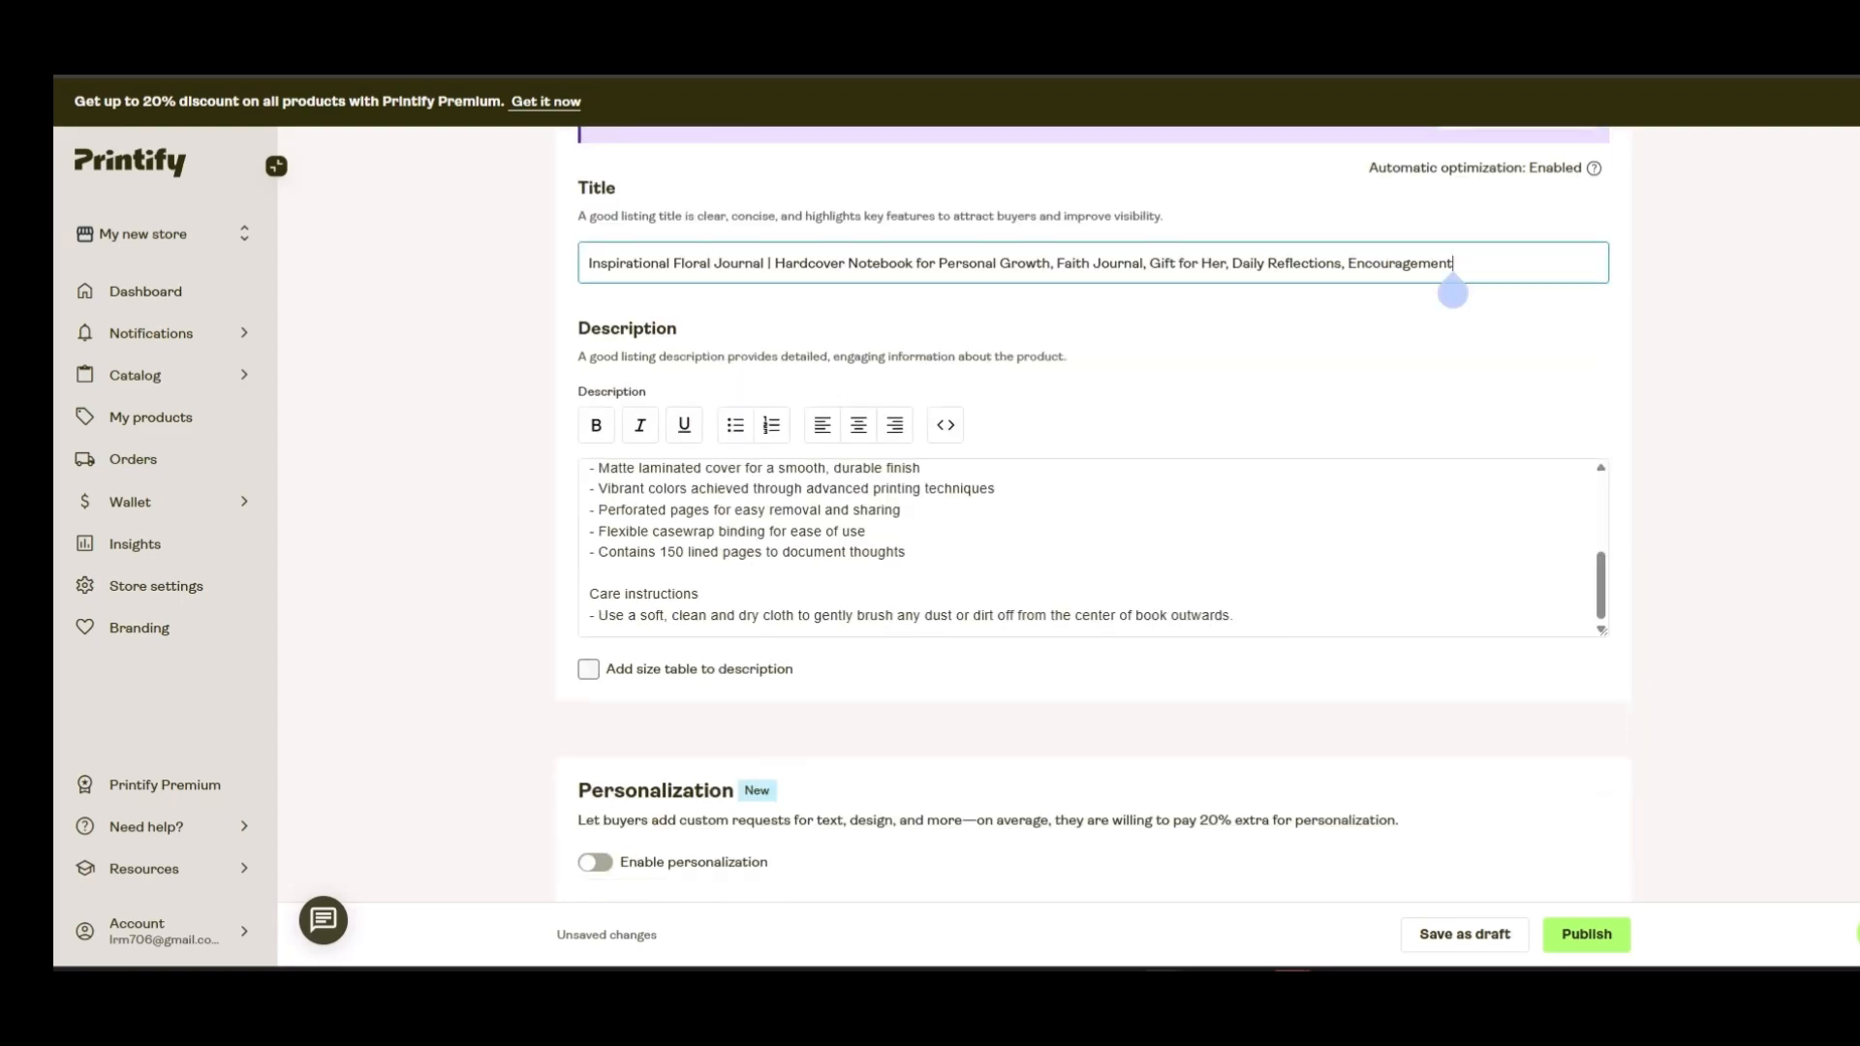
scroll(1093, 498, "down", 1)
scroll(1093, 513, "down", 2)
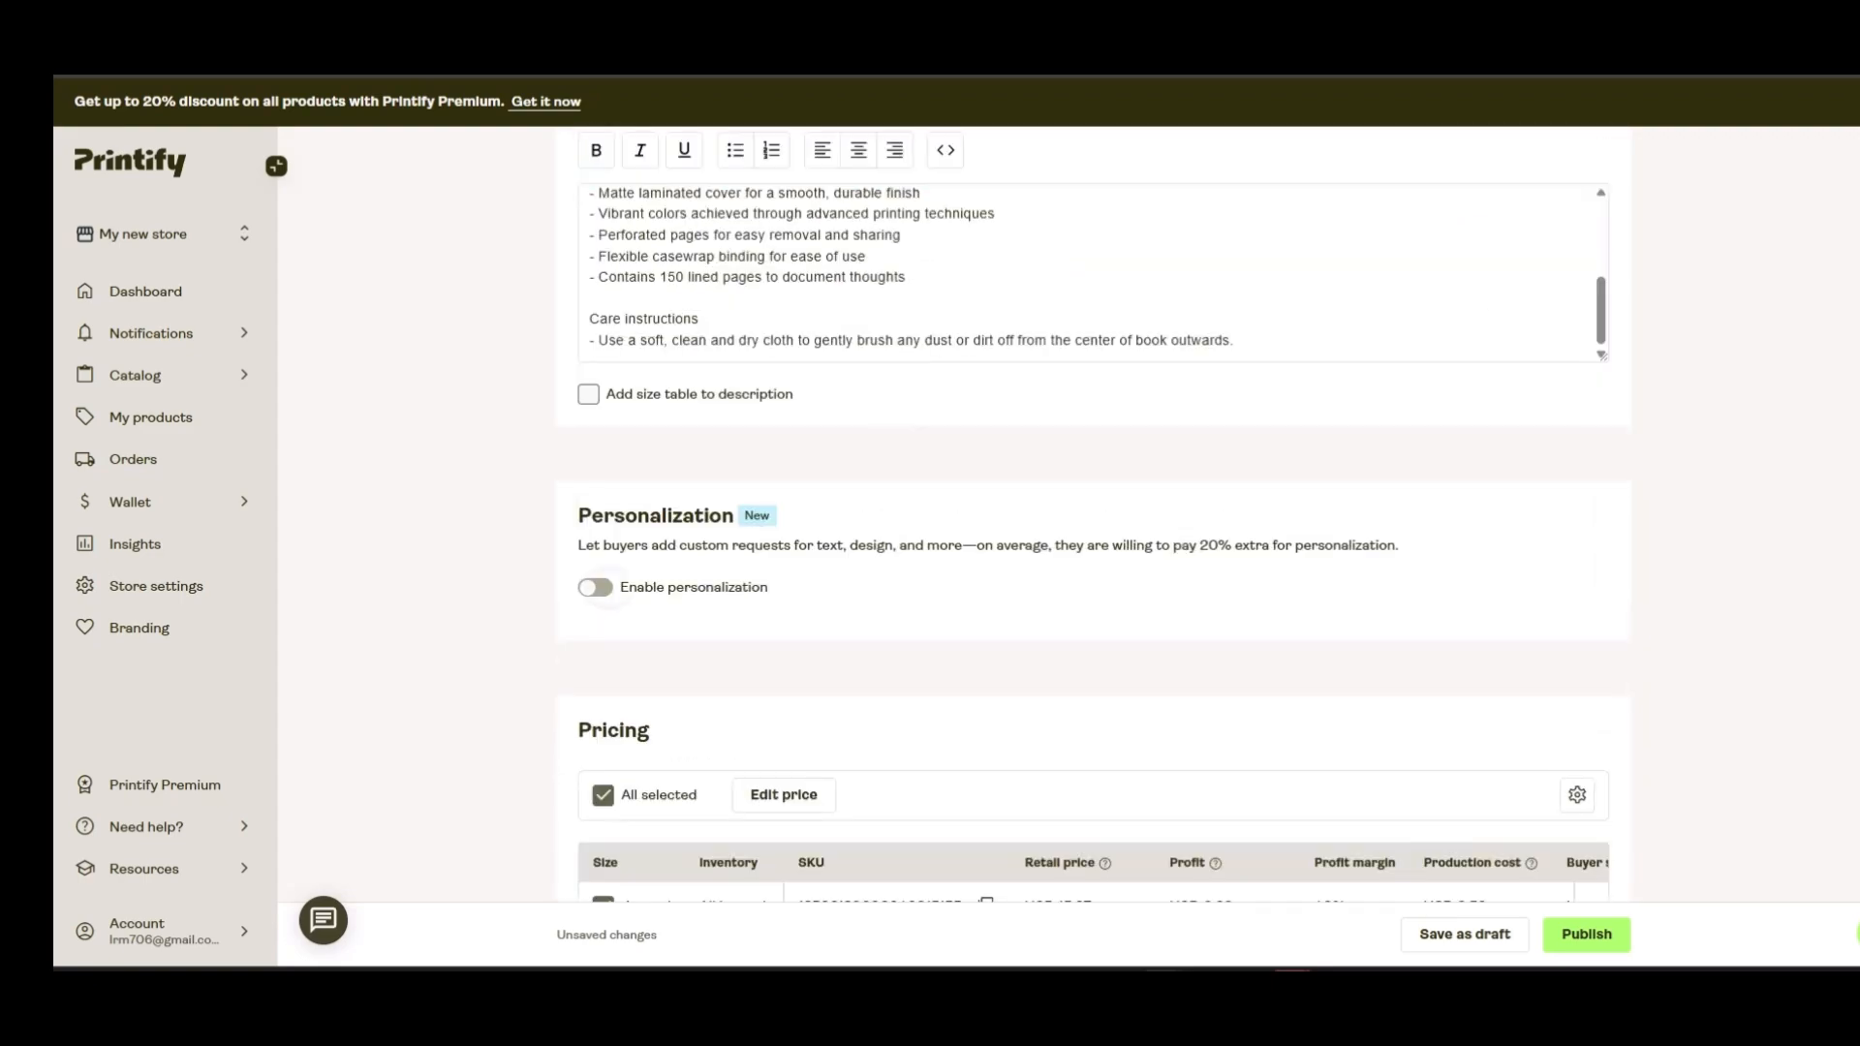
left_click(595, 587)
Examine the journal's pricing, including its retail price, profit and production cost
scroll(1092, 523, "down", 5)
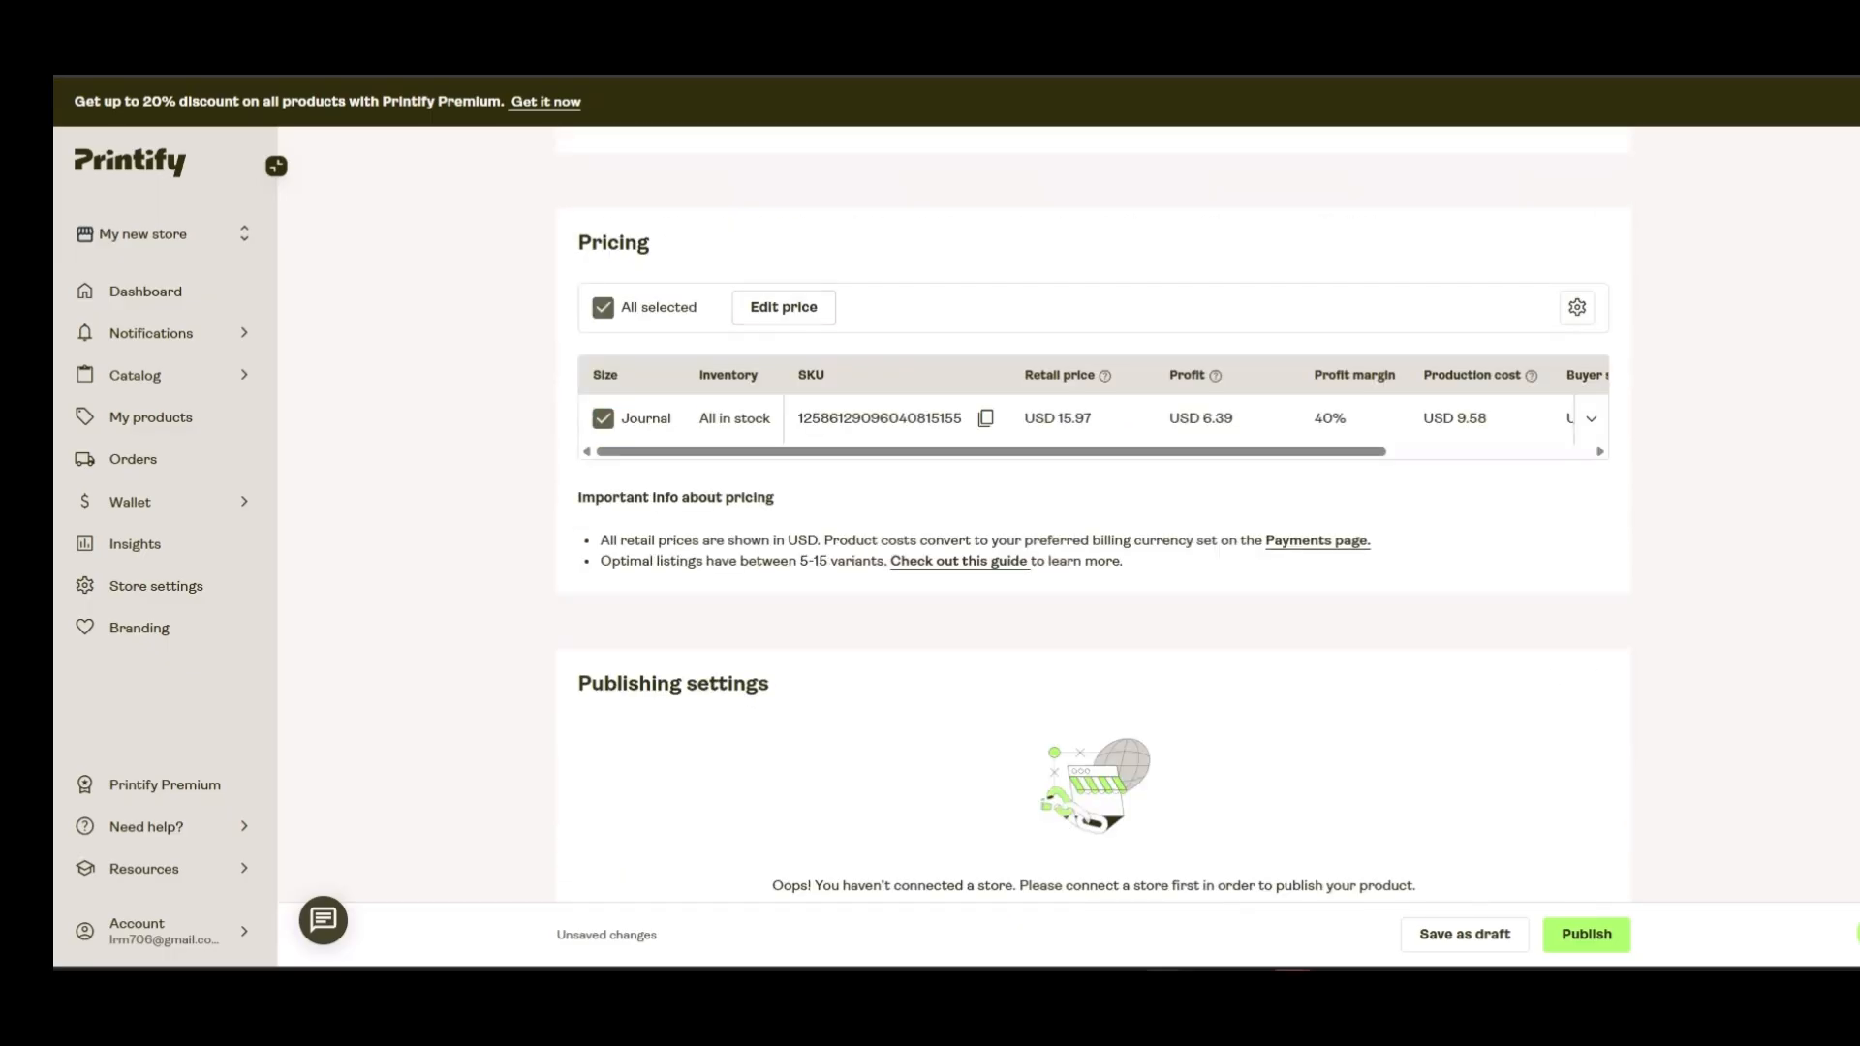
left_click(784, 307)
mouse_move(1095, 452)
left_mouse_down()
mouse_move(1268, 451)
mouse_move(1095, 451)
left_mouse_up()
left_click(1081, 419)
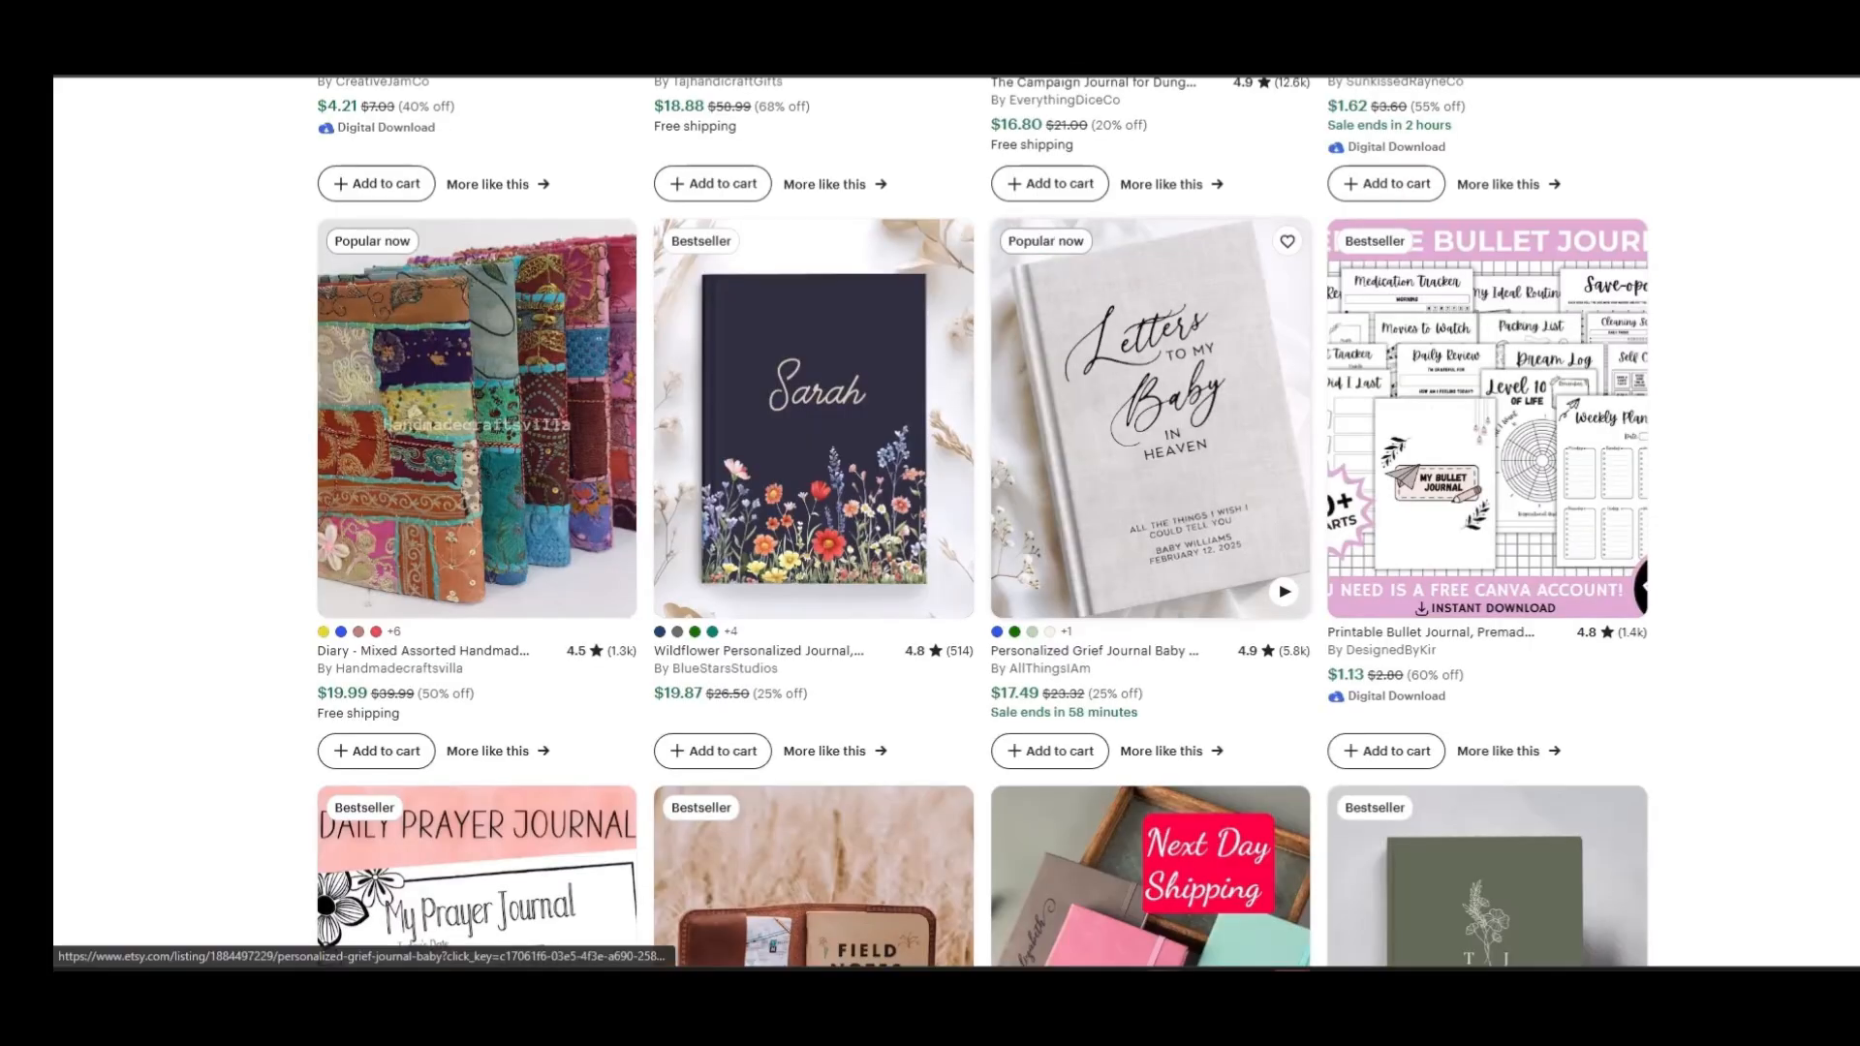
Switch to the Etsy journal search results, open the OlivePressCo floral scripture journal, and examine its sale price and color options
scroll(969, 513, "down", 5)
scroll(814, 542, "up", 20)
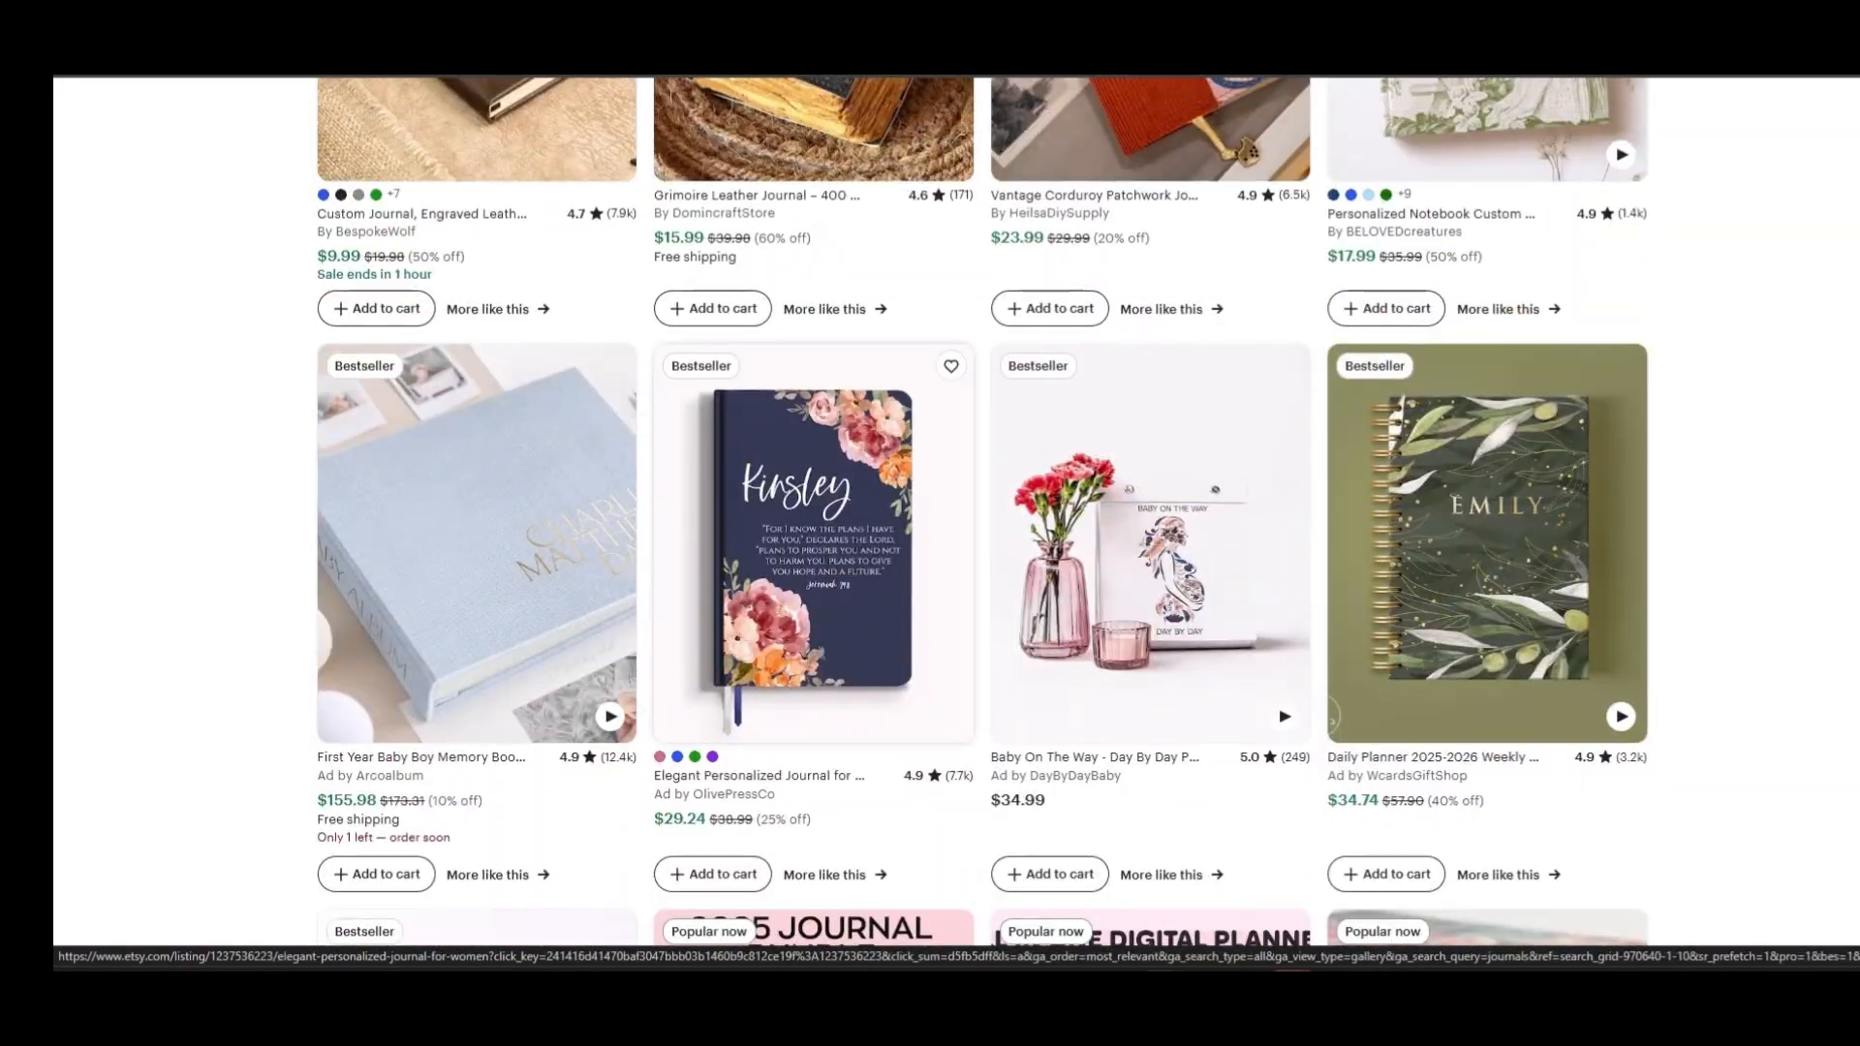
left_click(814, 542)
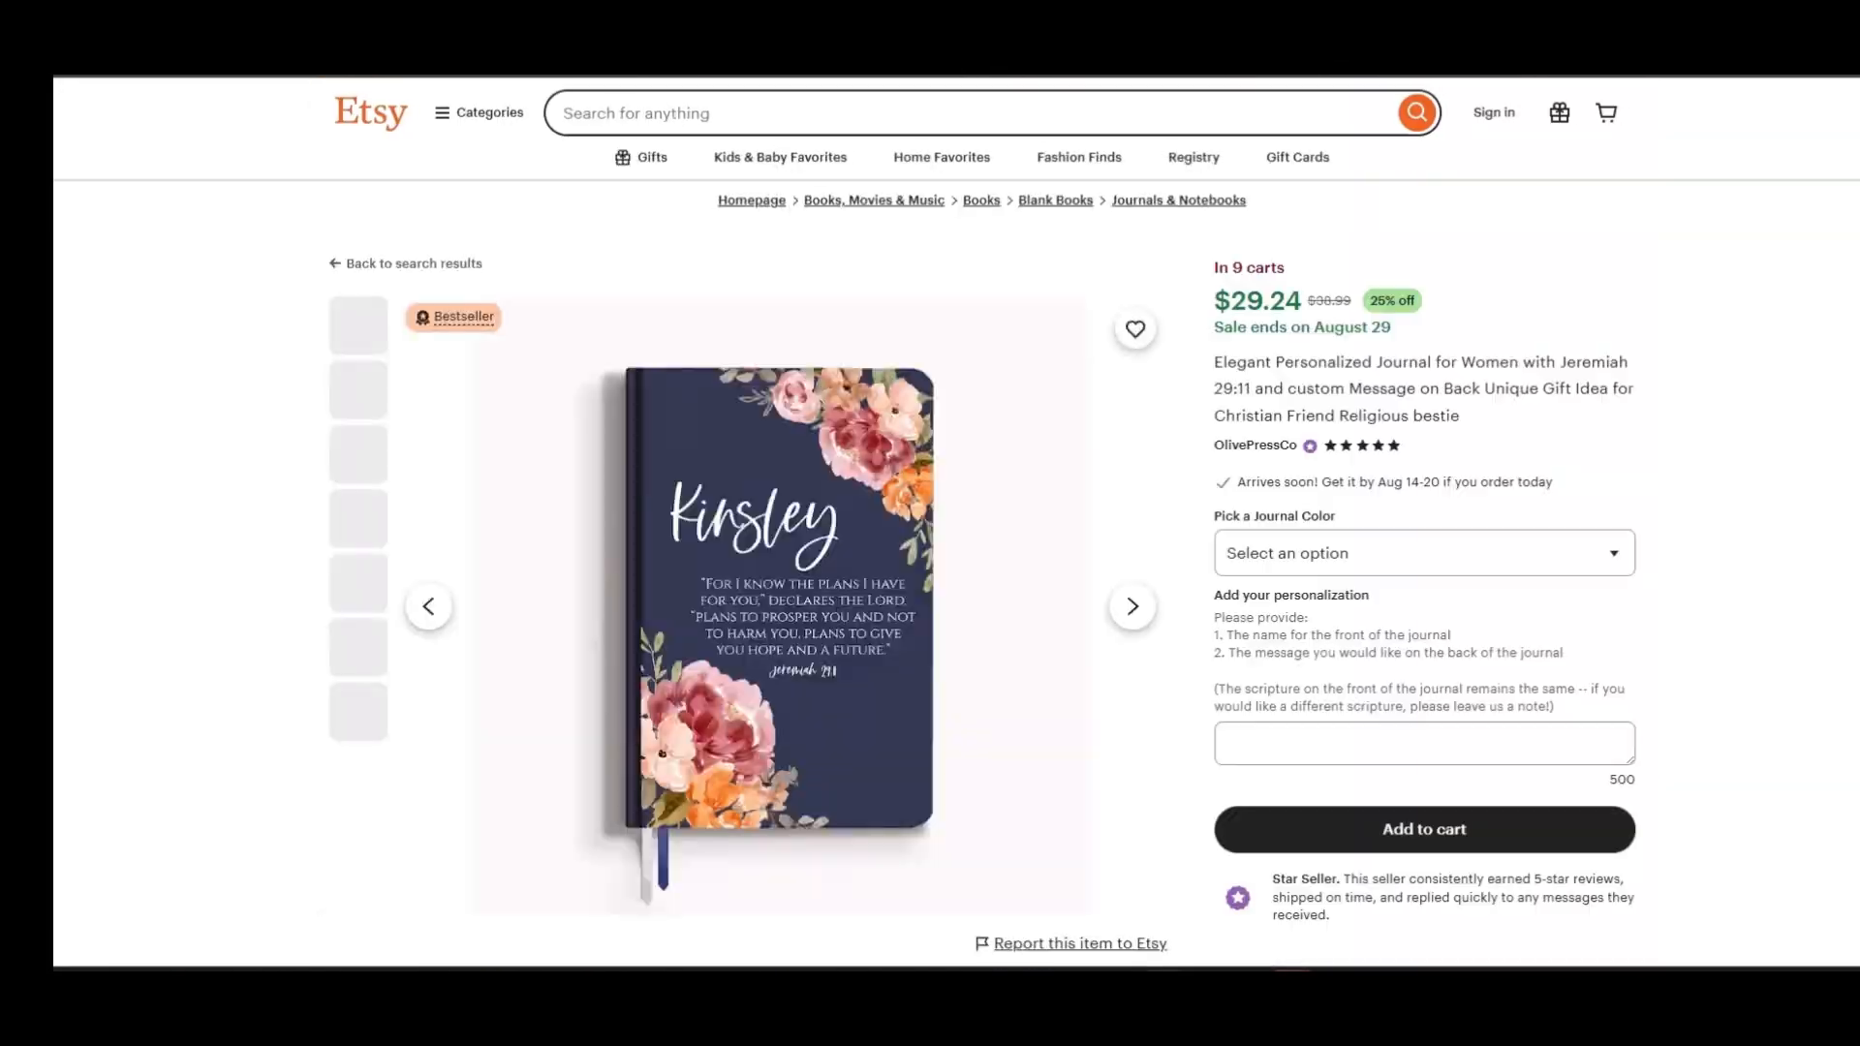
left_click_drag(1303, 301, 1231, 302)
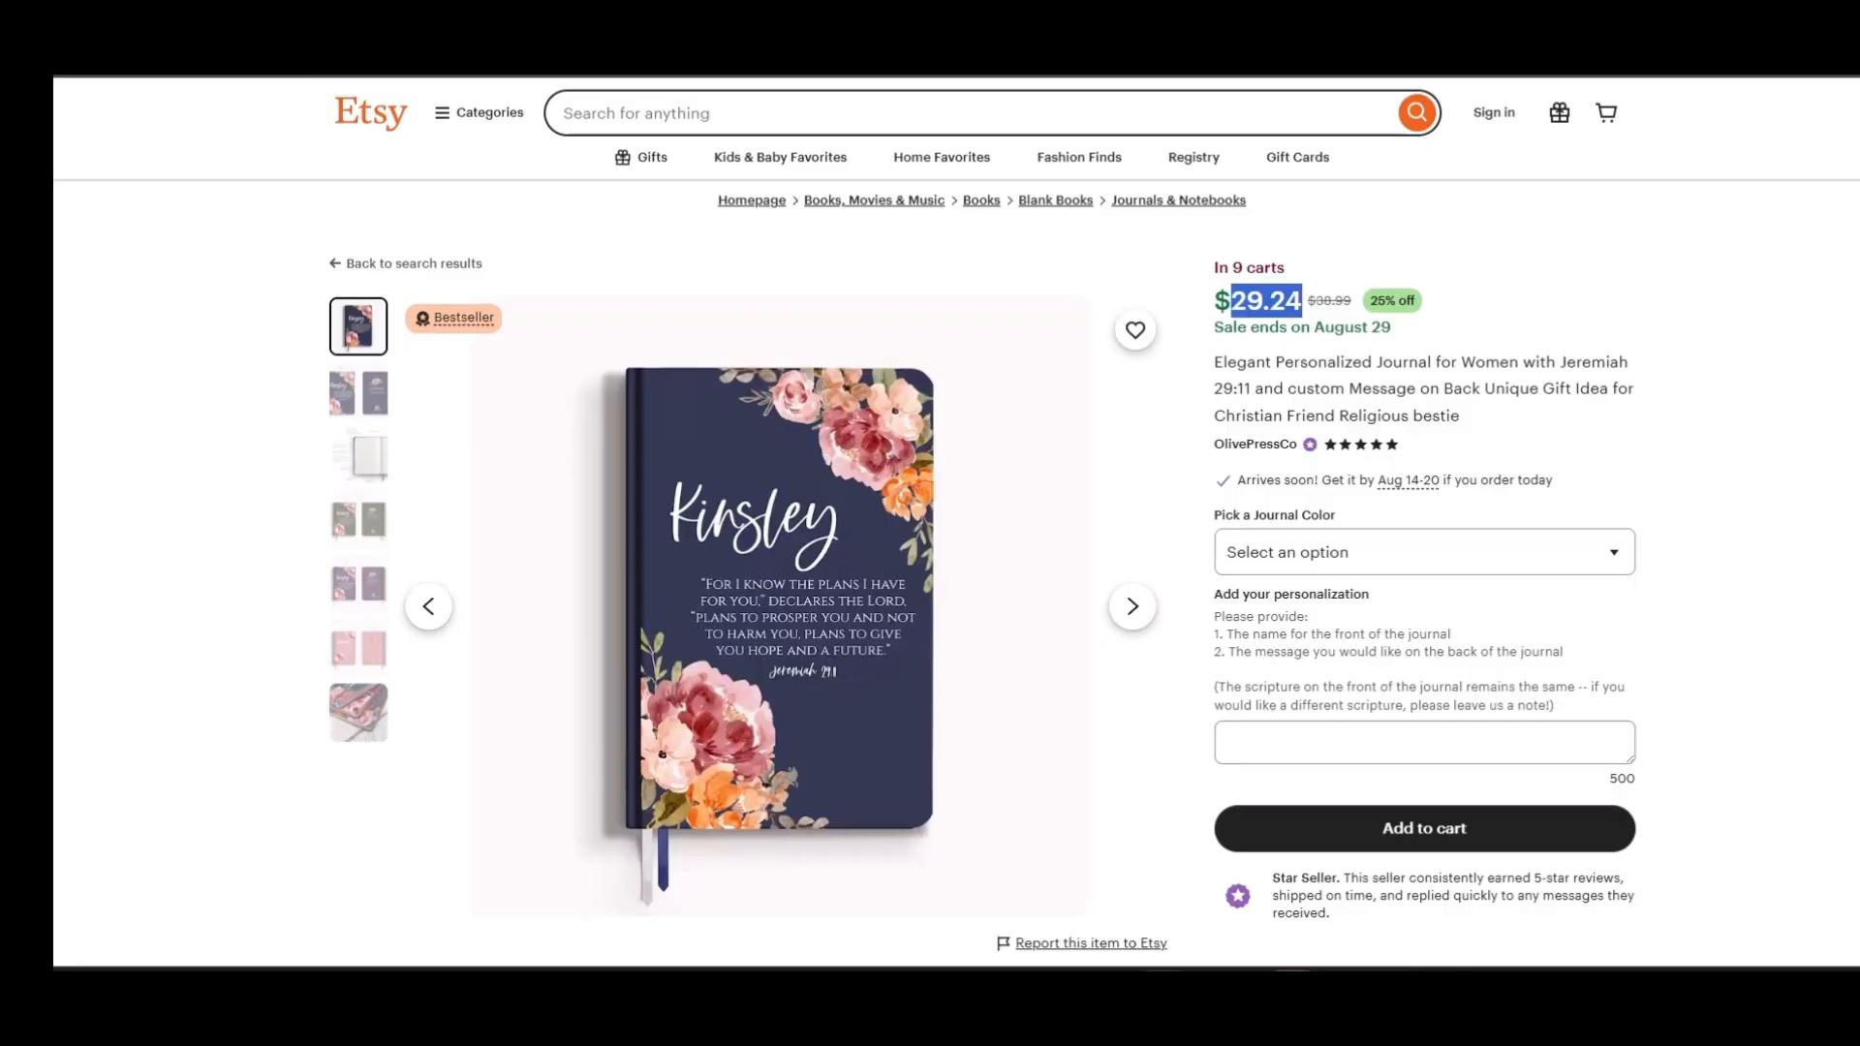
left_click(1424, 552)
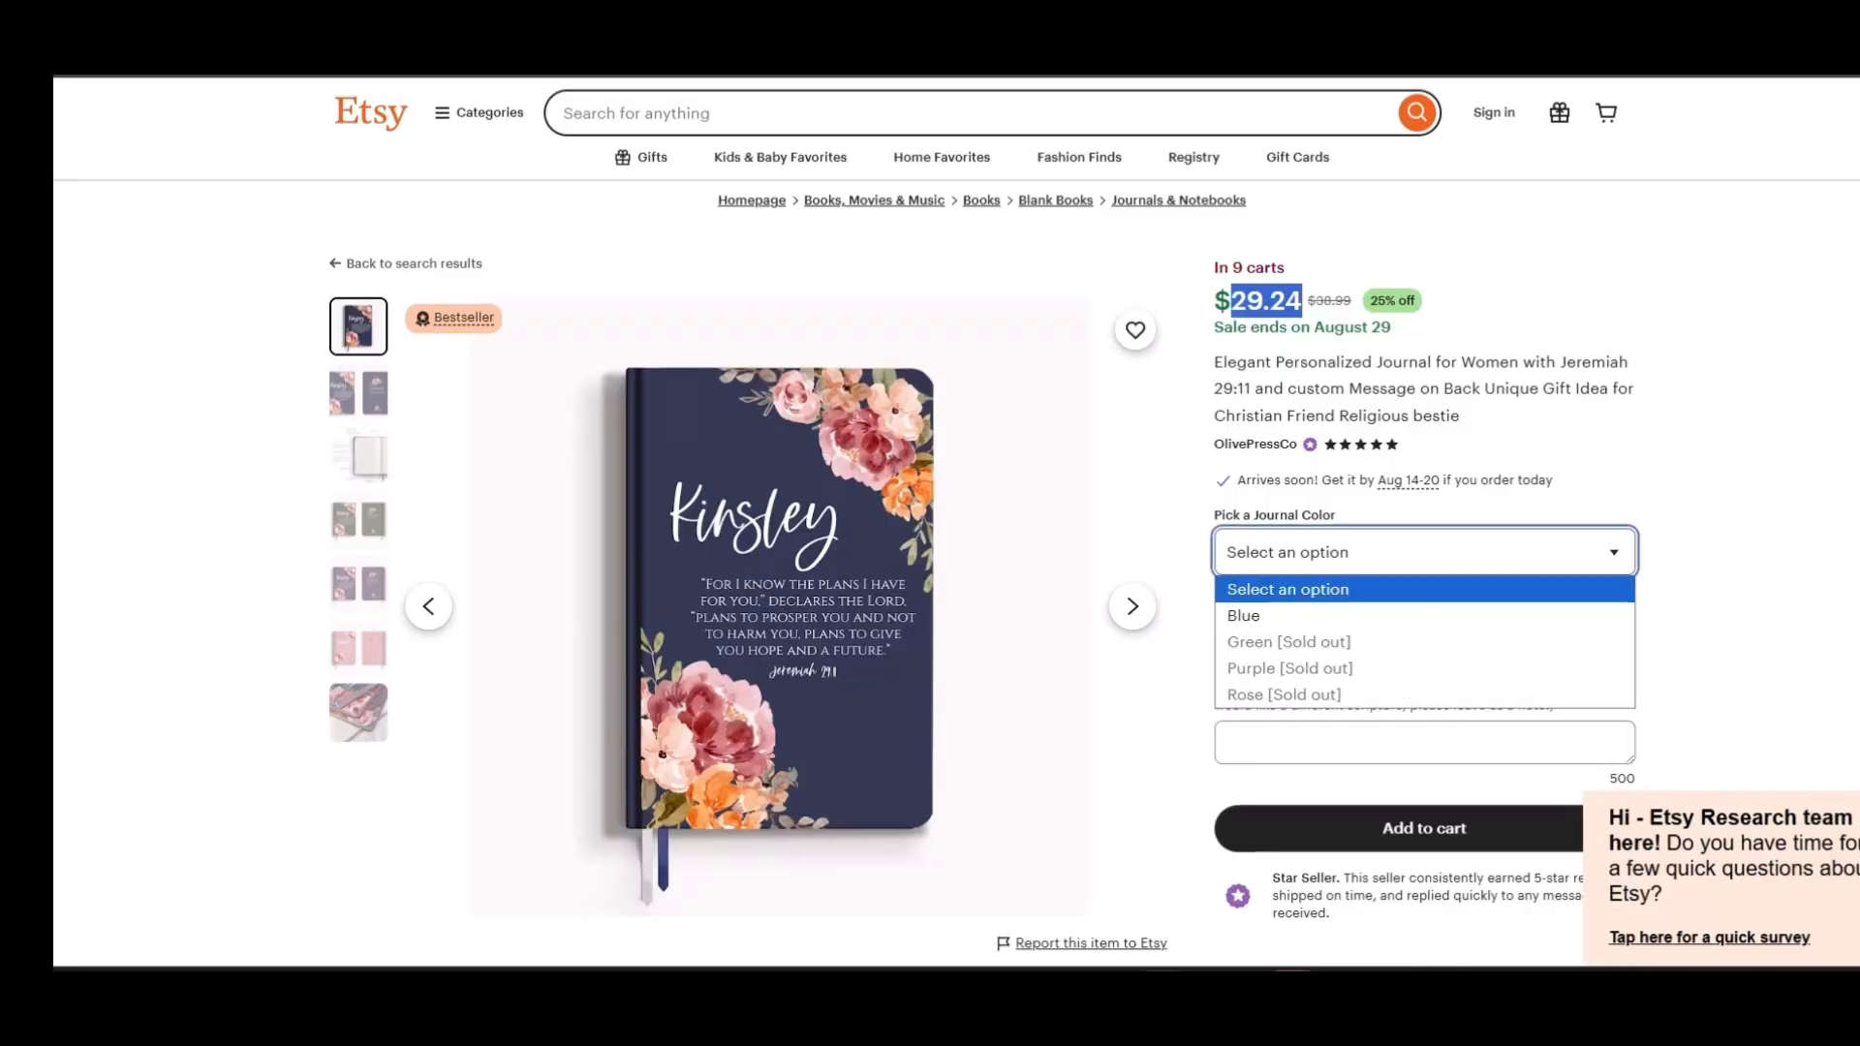
left_click(1695, 484)
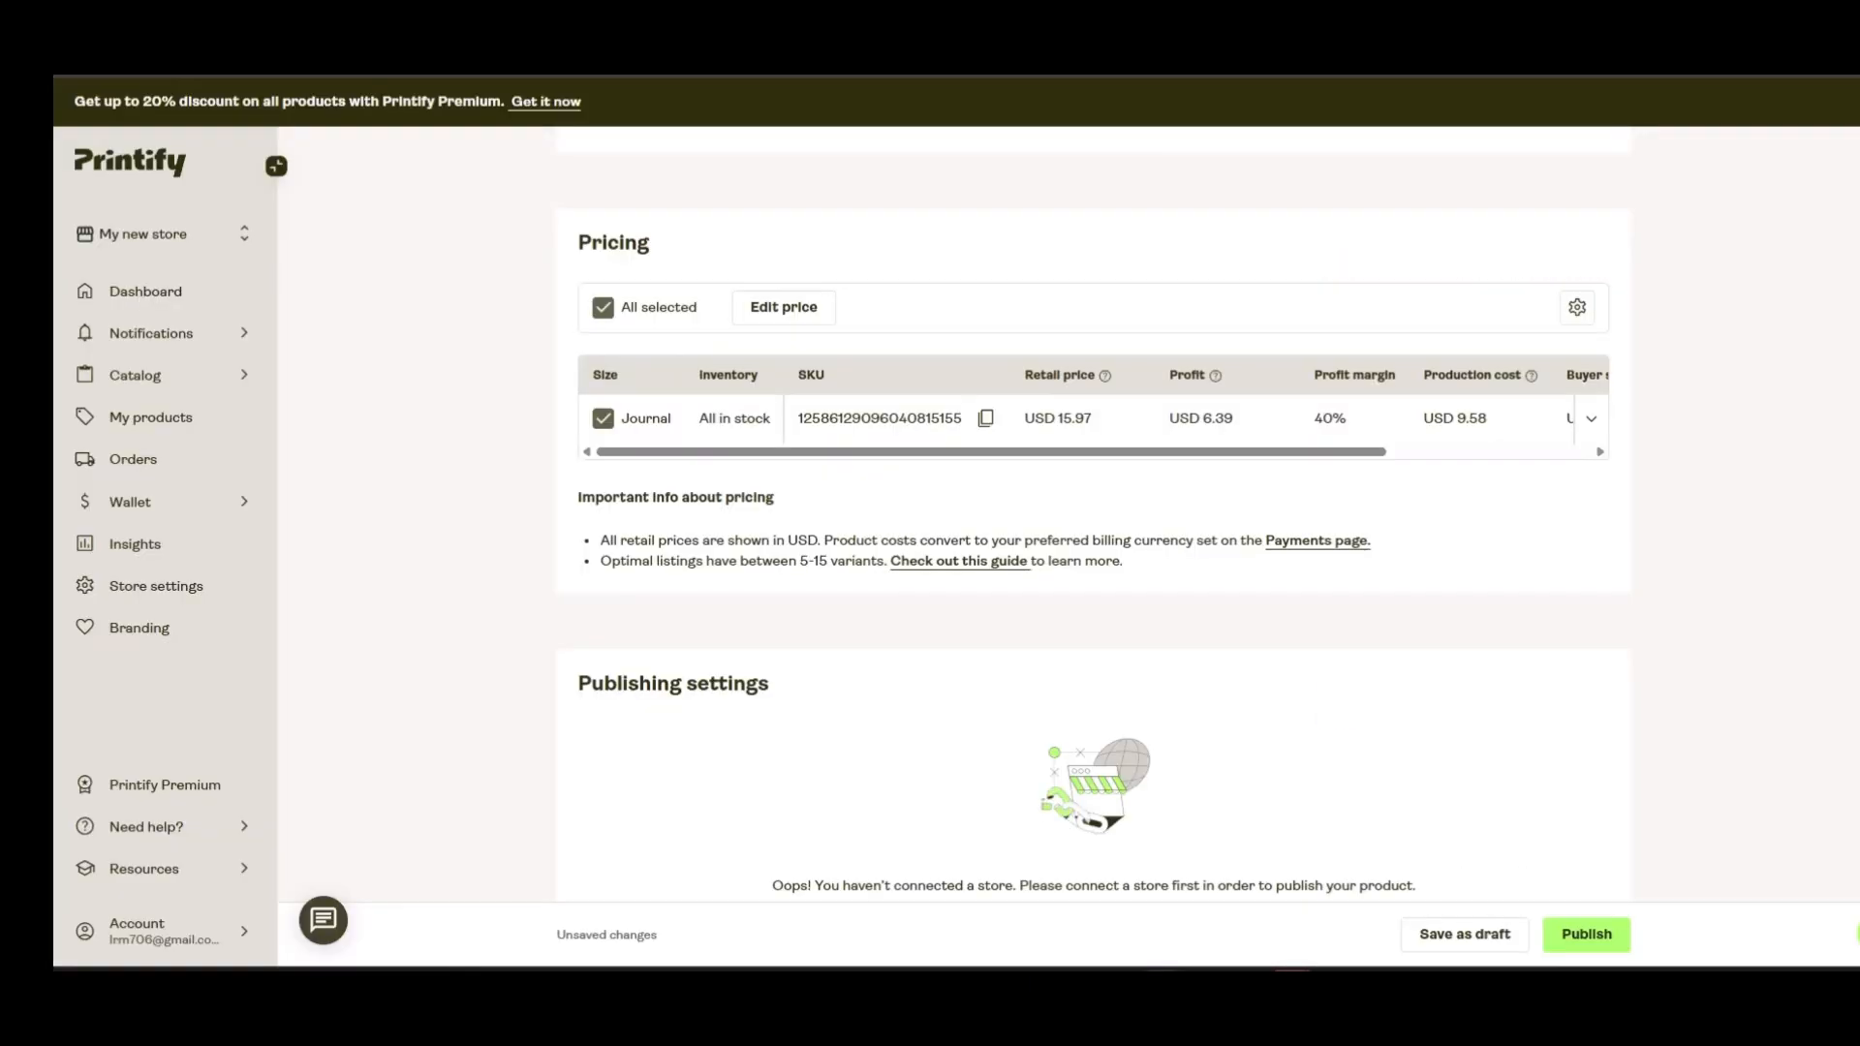
Switch to the Printify listing and set the journal's retail price to USD 25.97
left_click(1096, 419)
left_click(1096, 418)
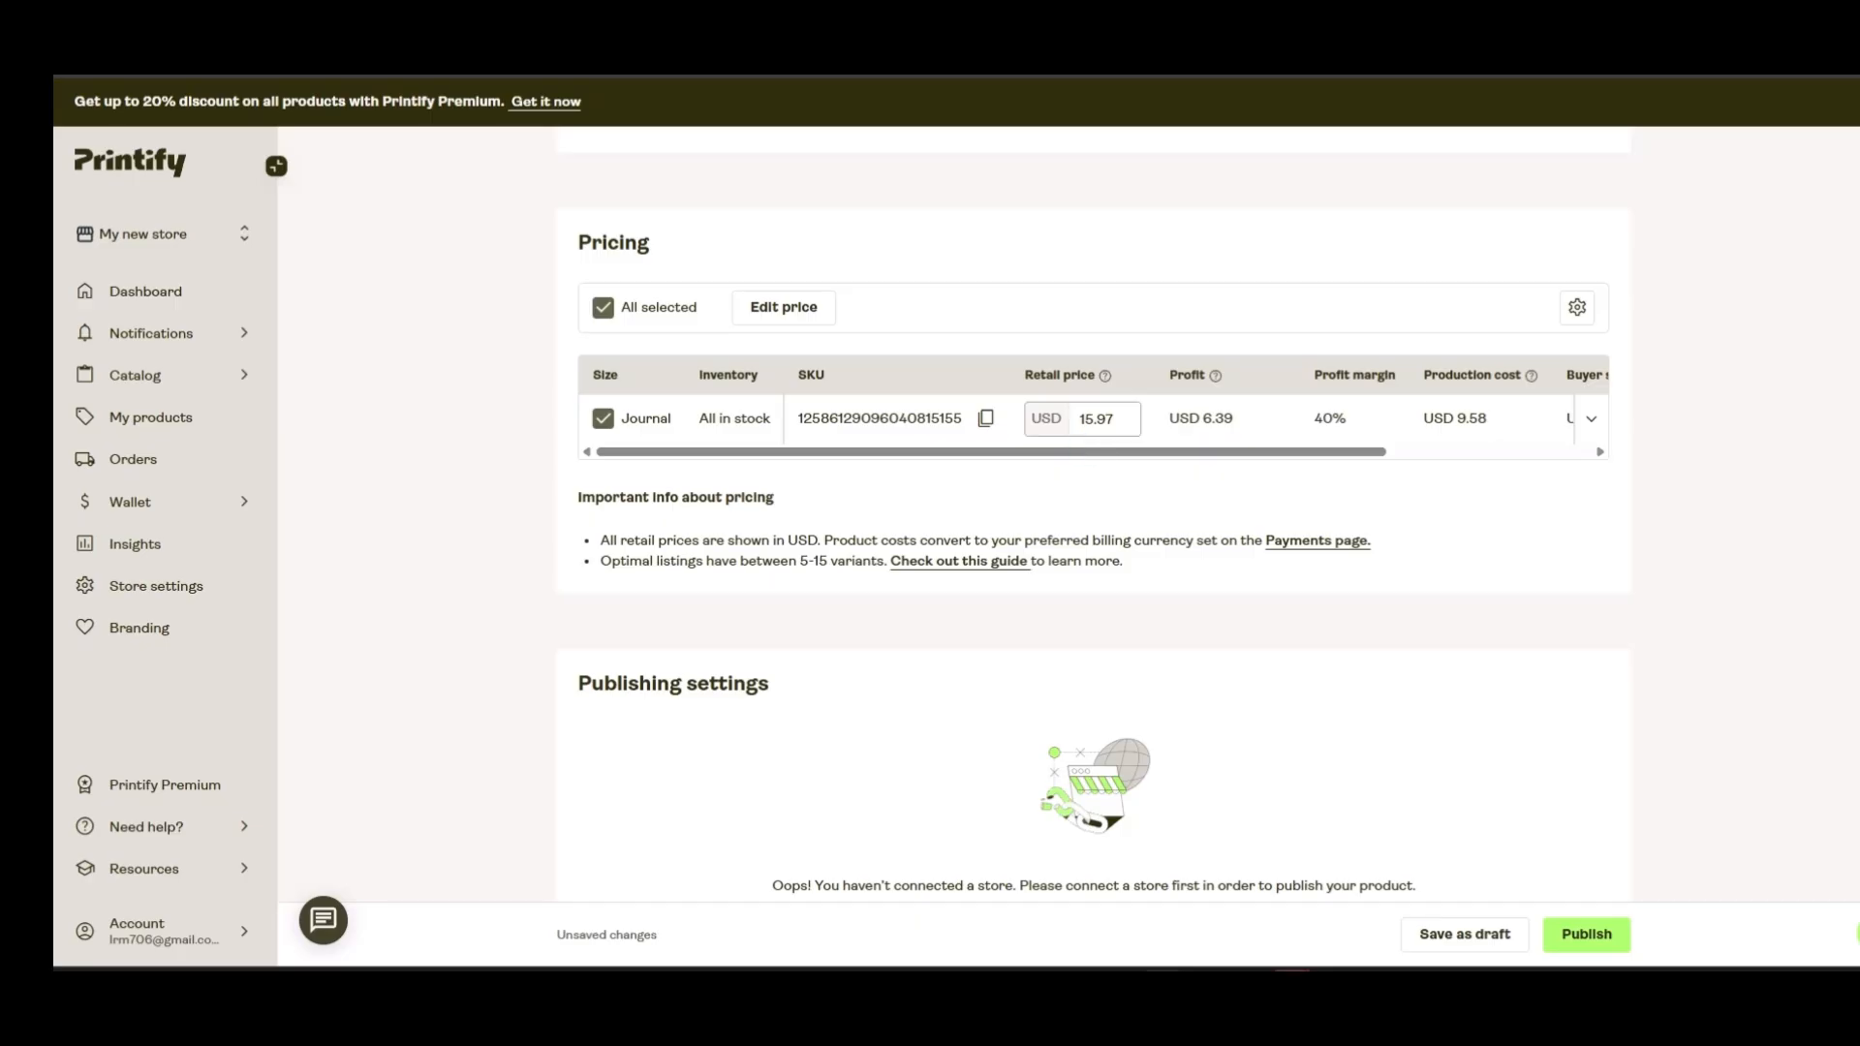
key("BackSpace")
type("2")
left_click(1129, 416)
key("Return")
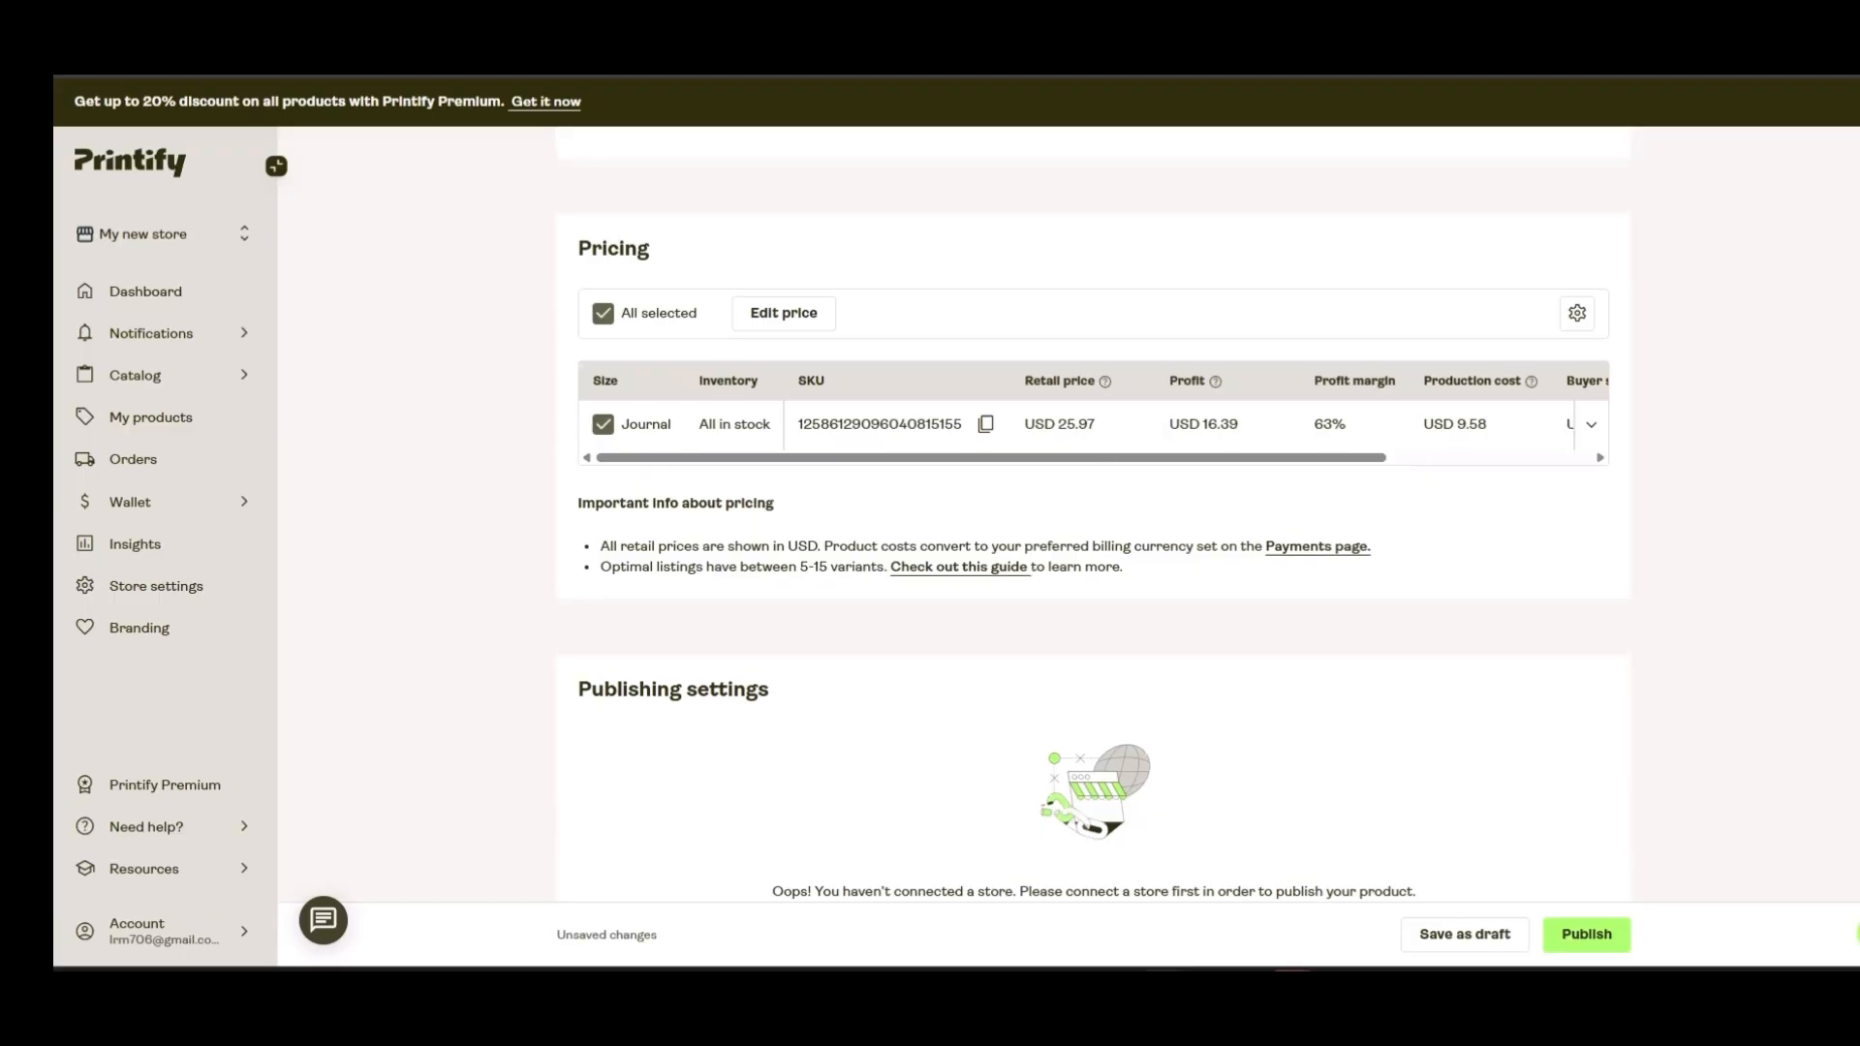
Set the journal's retail price to USD 25.00
scroll(1093, 513, "up", 1)
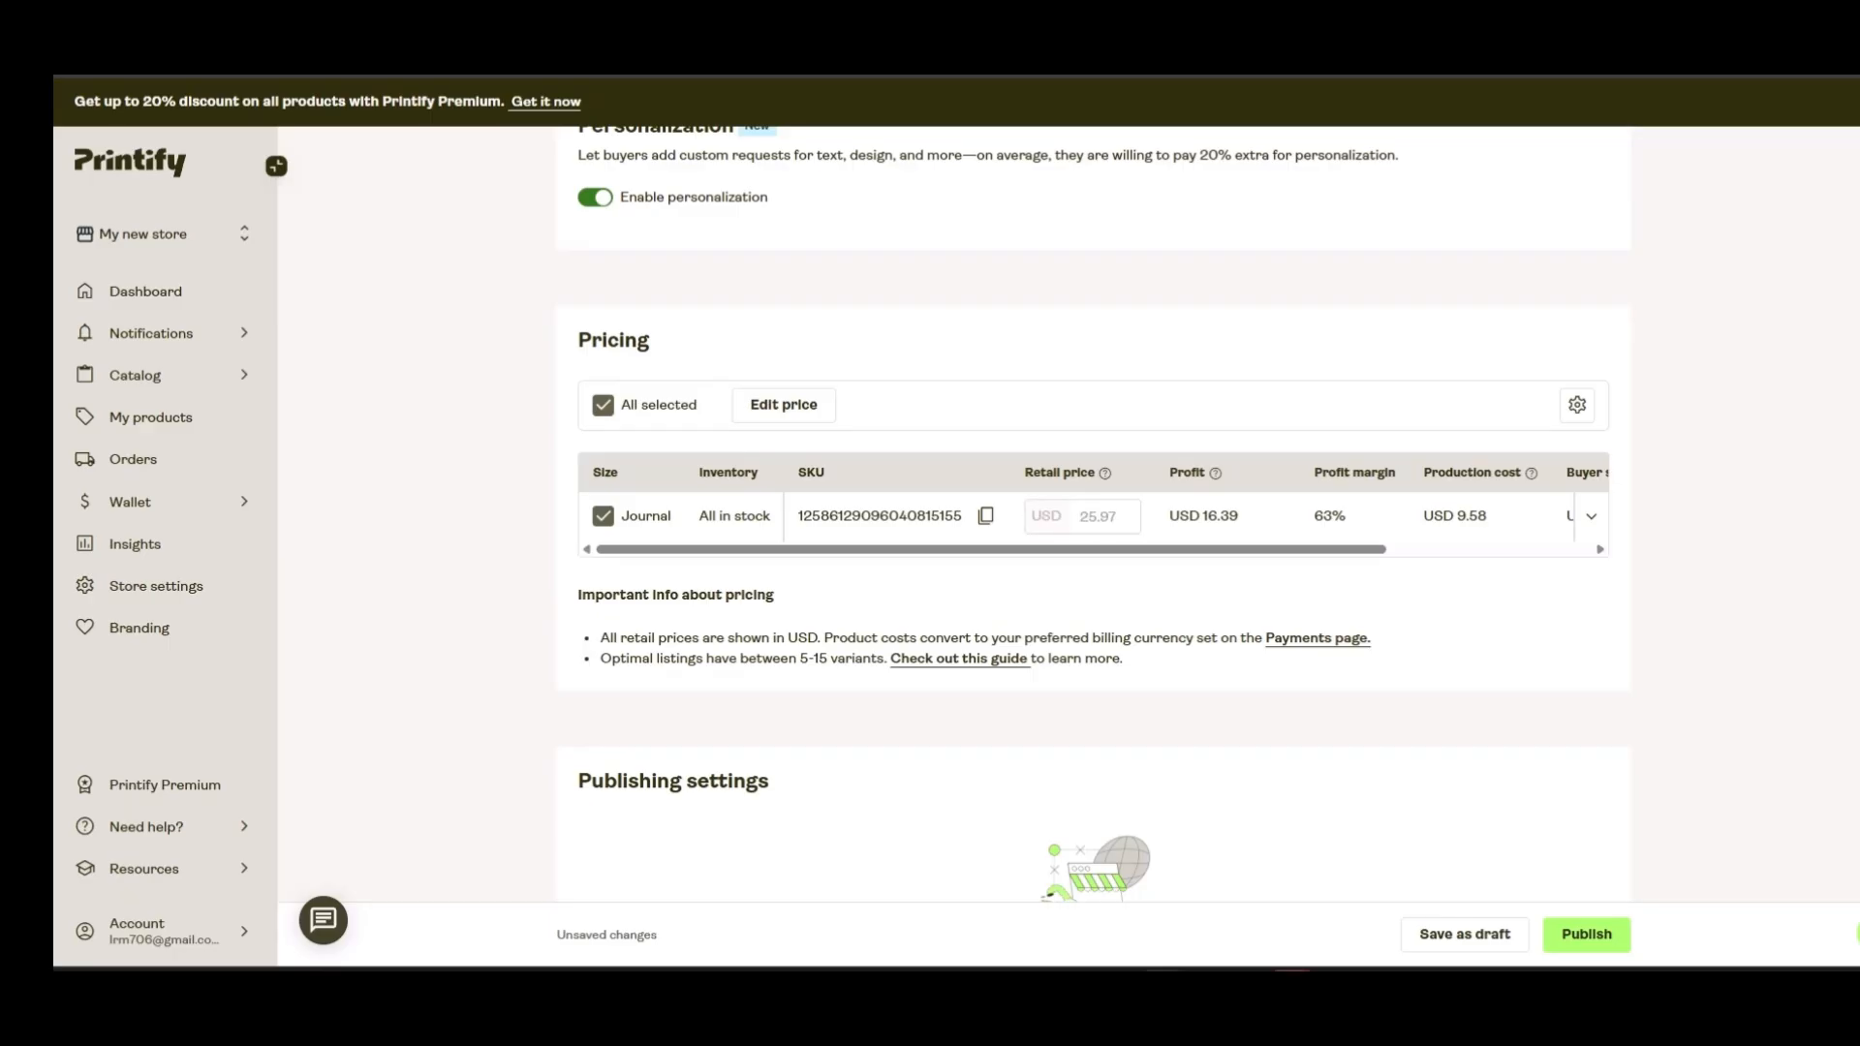
left_click(1124, 519)
key("BackSpace")
type("00")
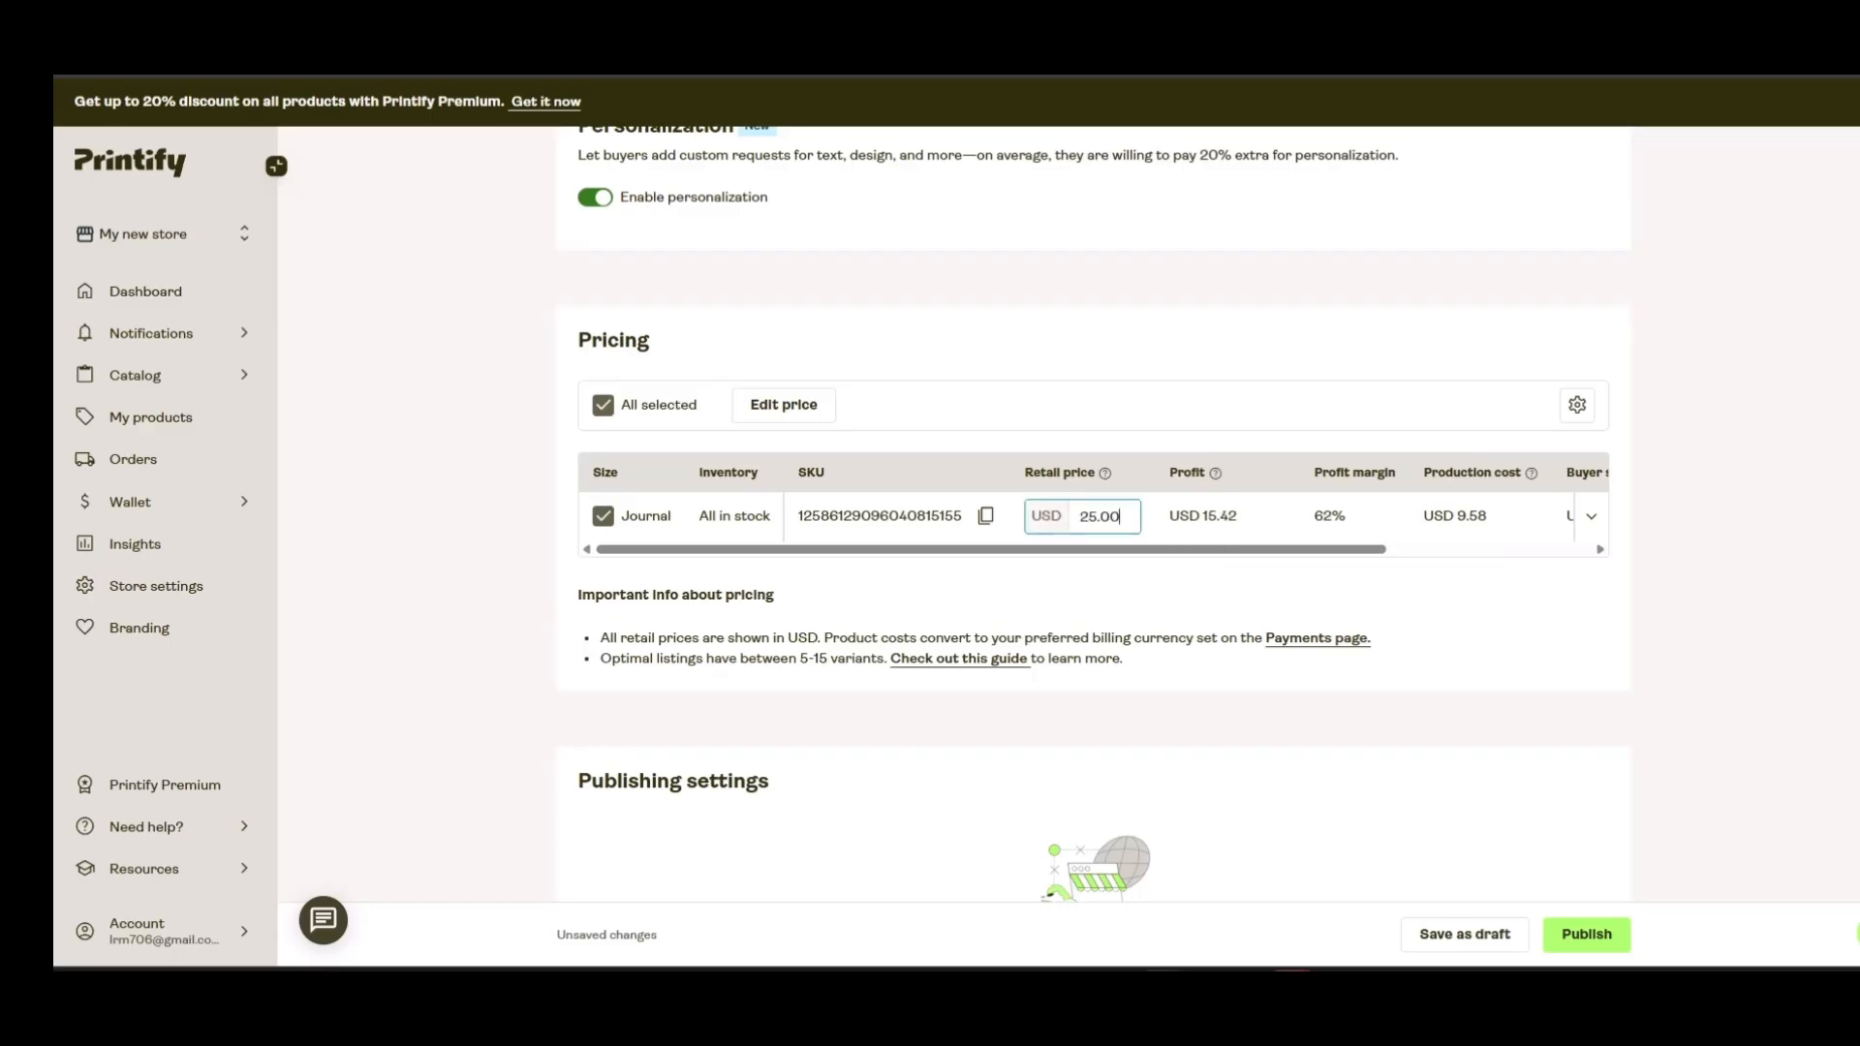
key("Return")
scroll(1093, 514, "up", 2)
scroll(1094, 513, "down", 2)
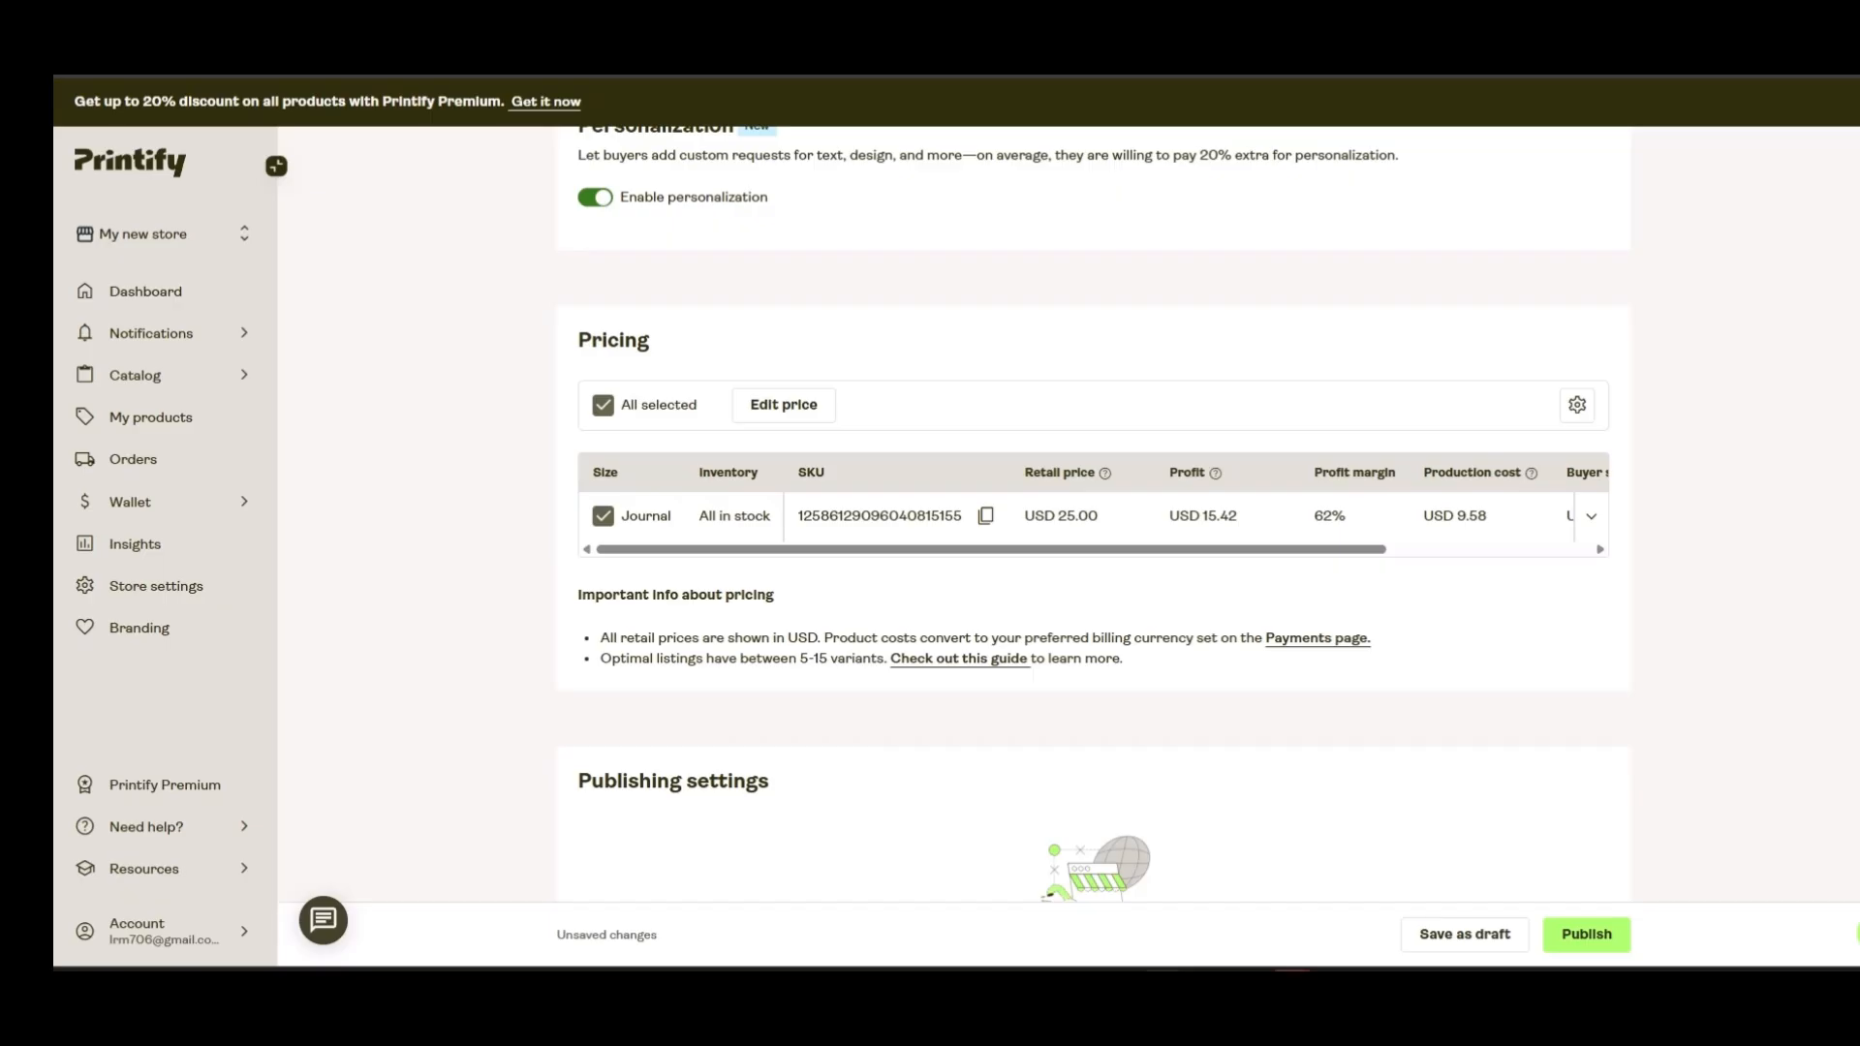
Open Calculator, add the 9.58 production cost and the 5.99 buyer shipping cost, and subtract the 25 retail price
key("super")
type("ca")
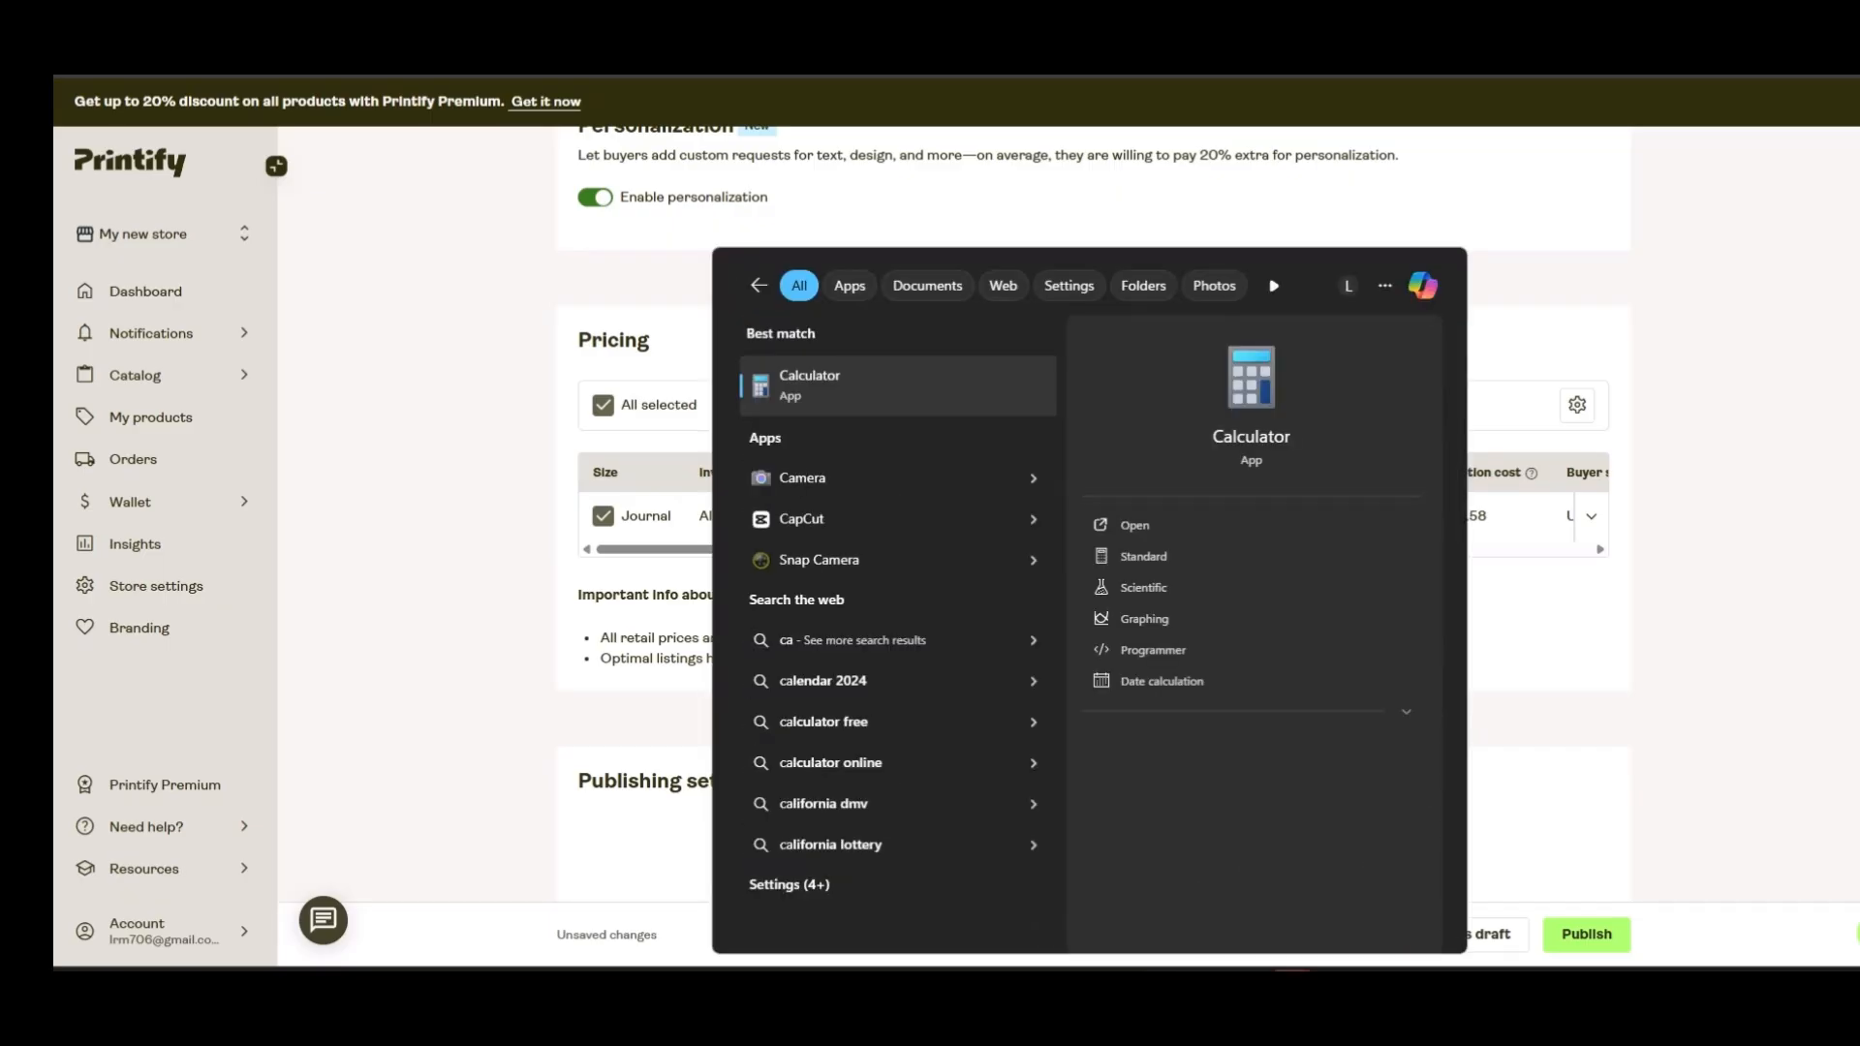
key("Return")
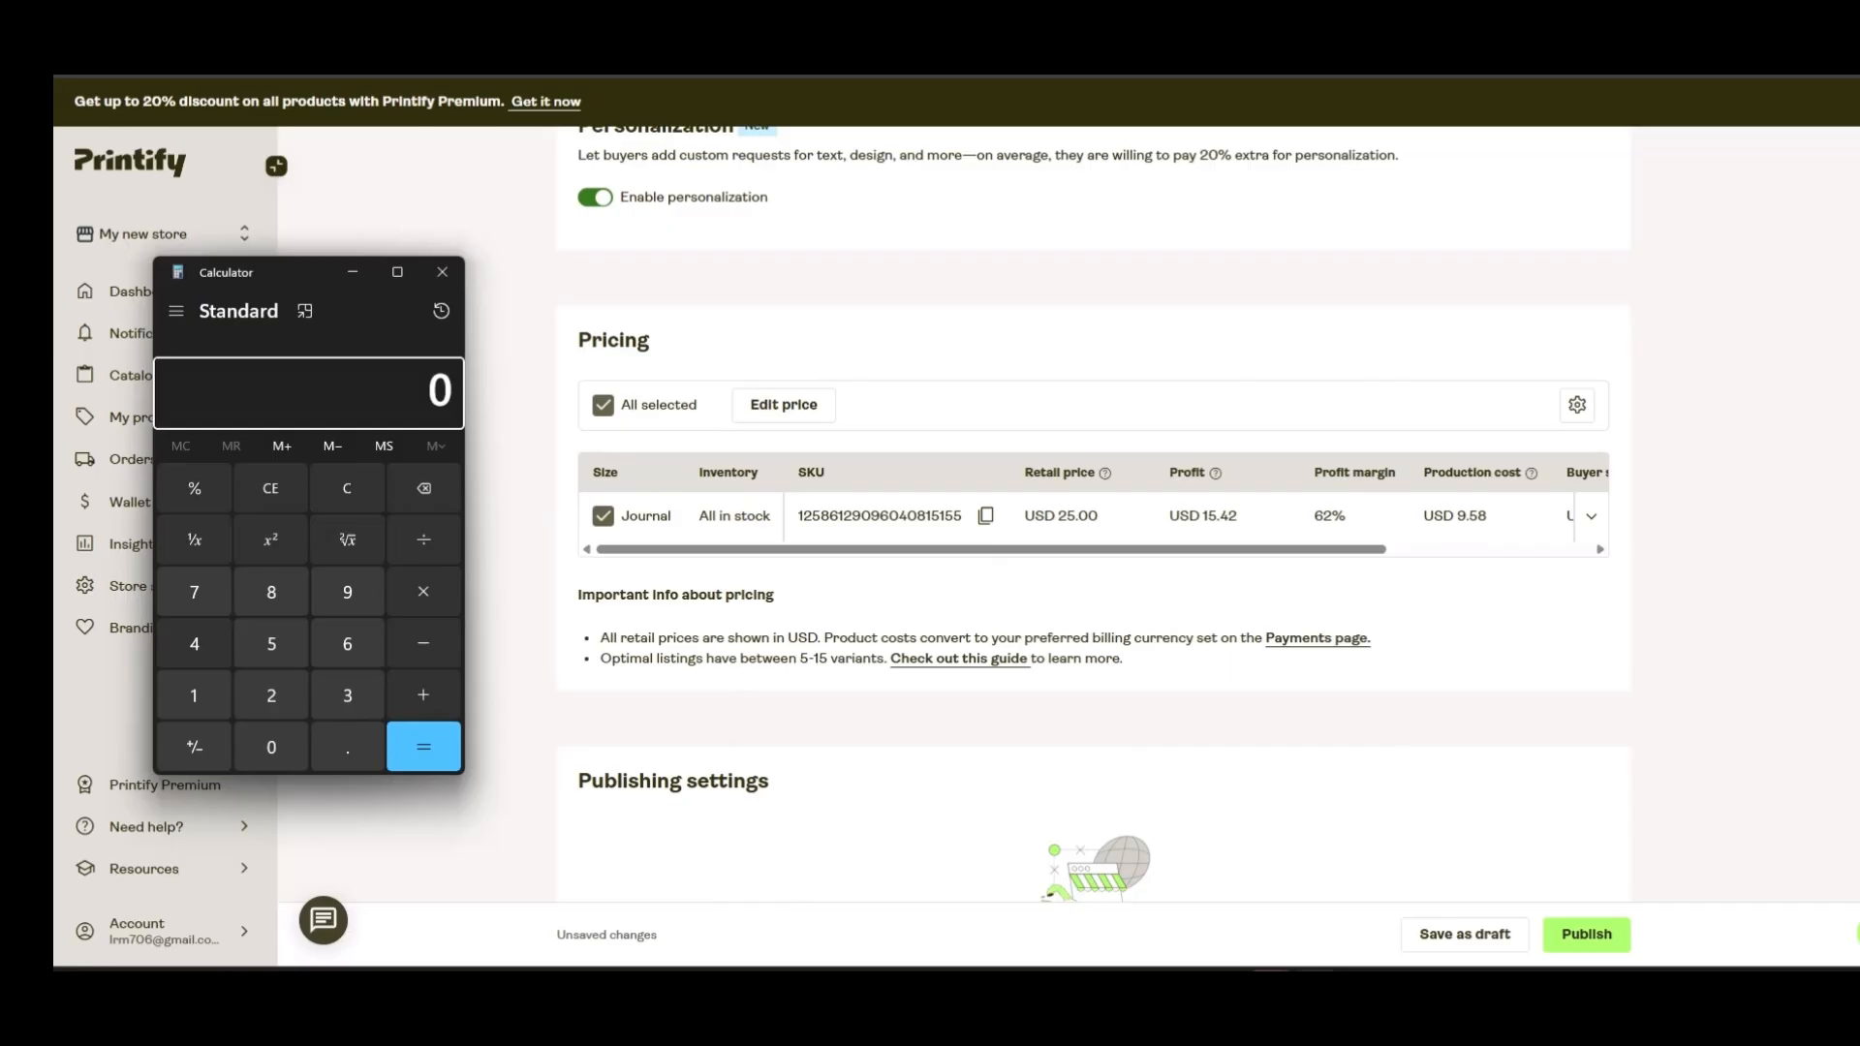
type("9.58+")
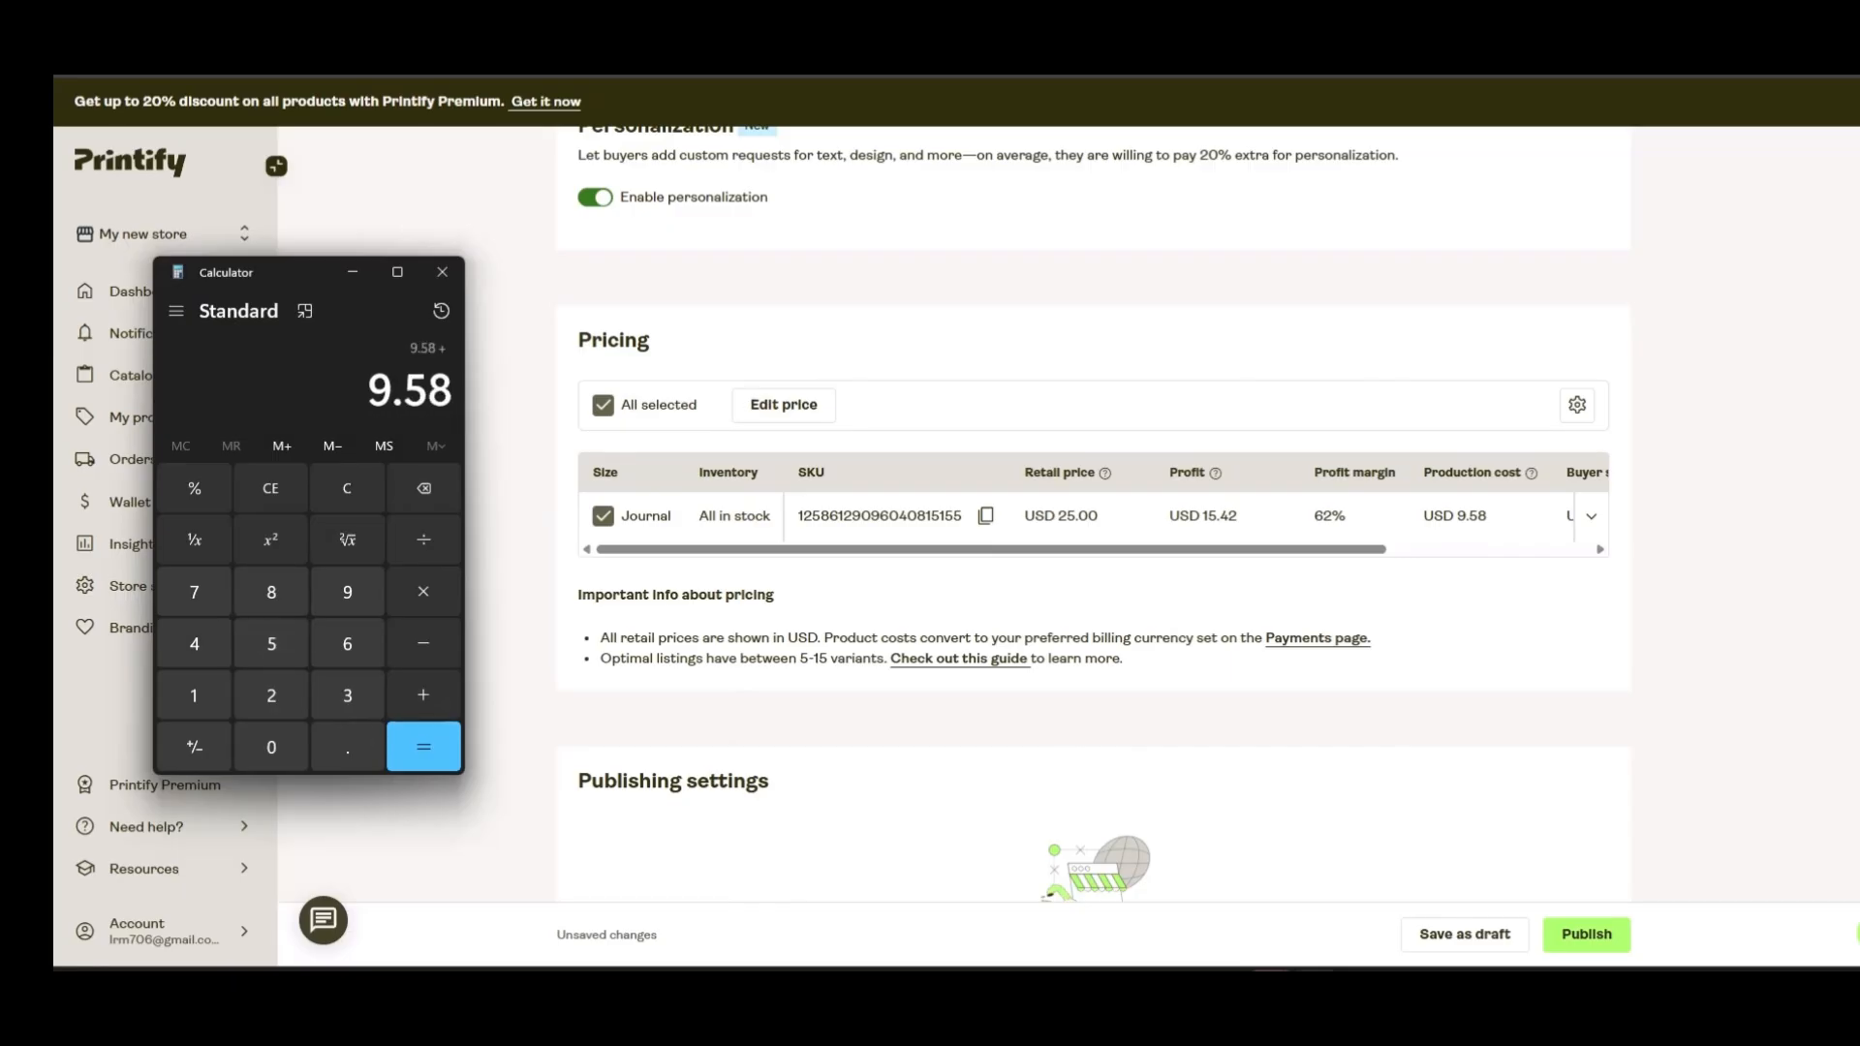
left_click_drag(1027, 549, 1124, 550)
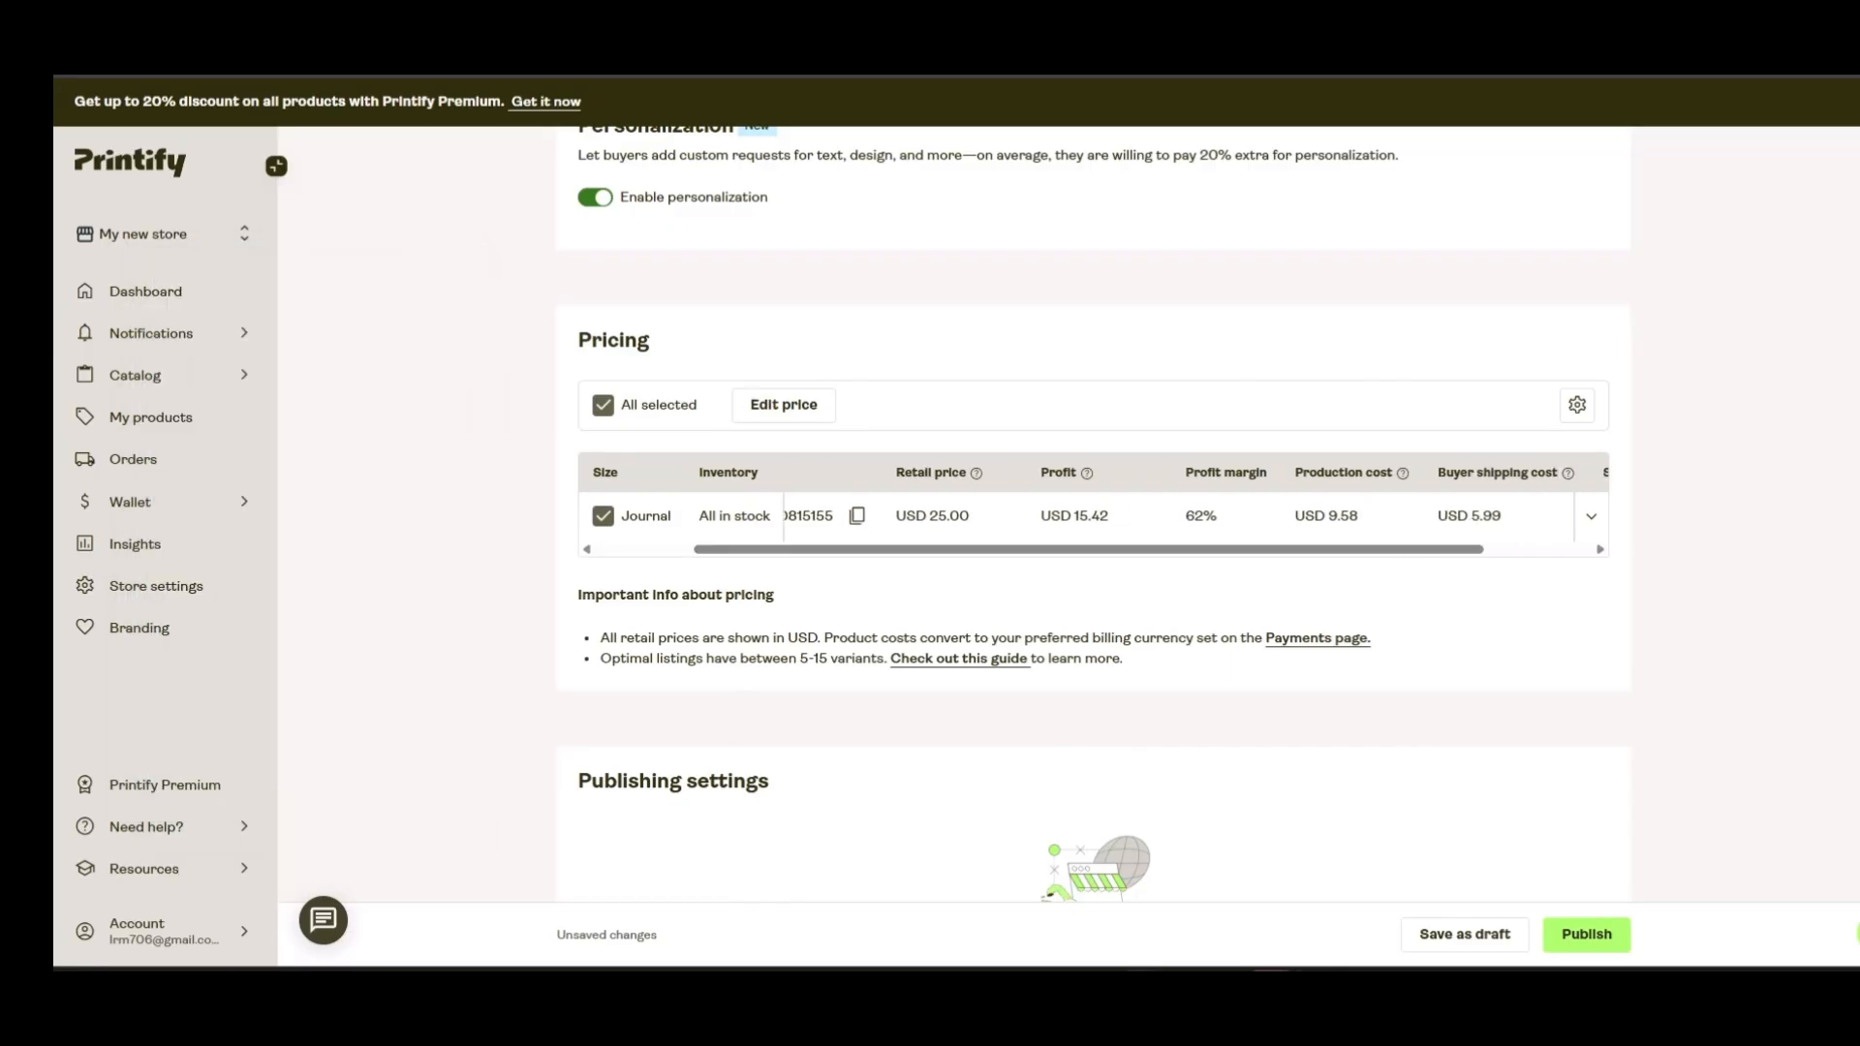
key("alt+Tab")
type("5.99")
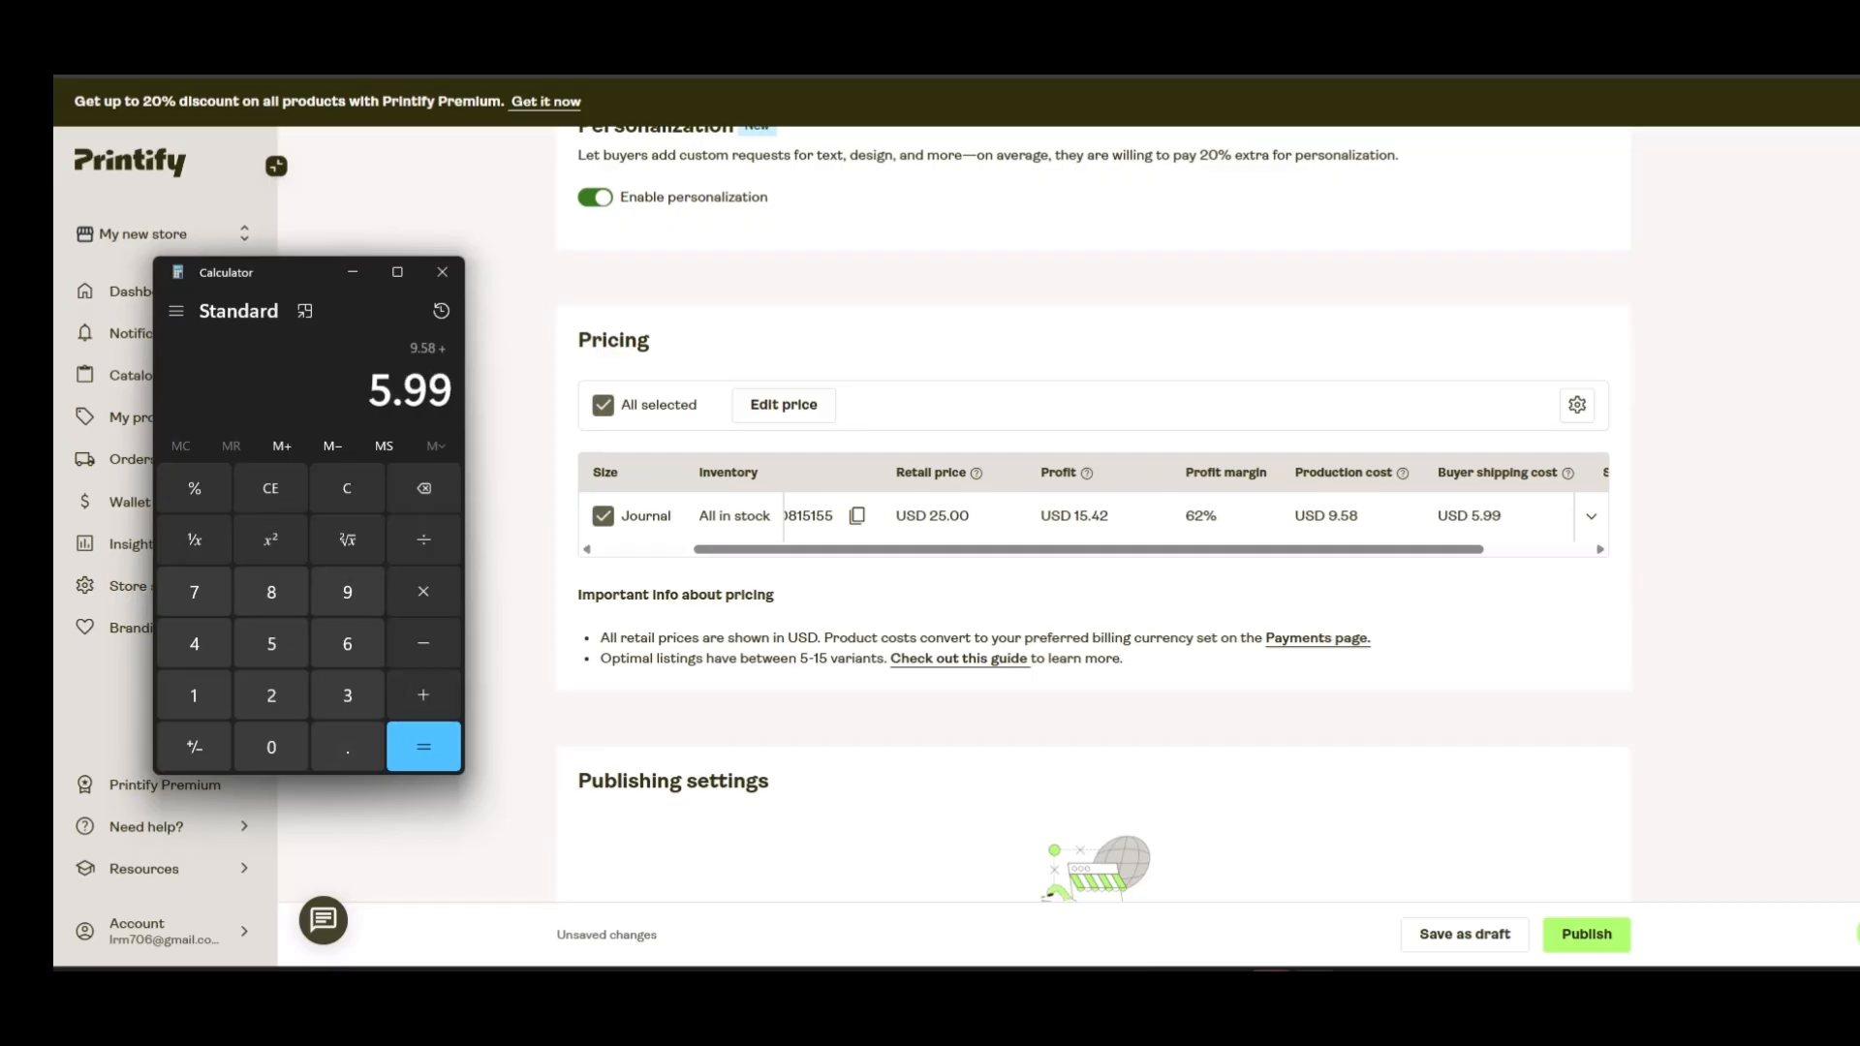
key("Return")
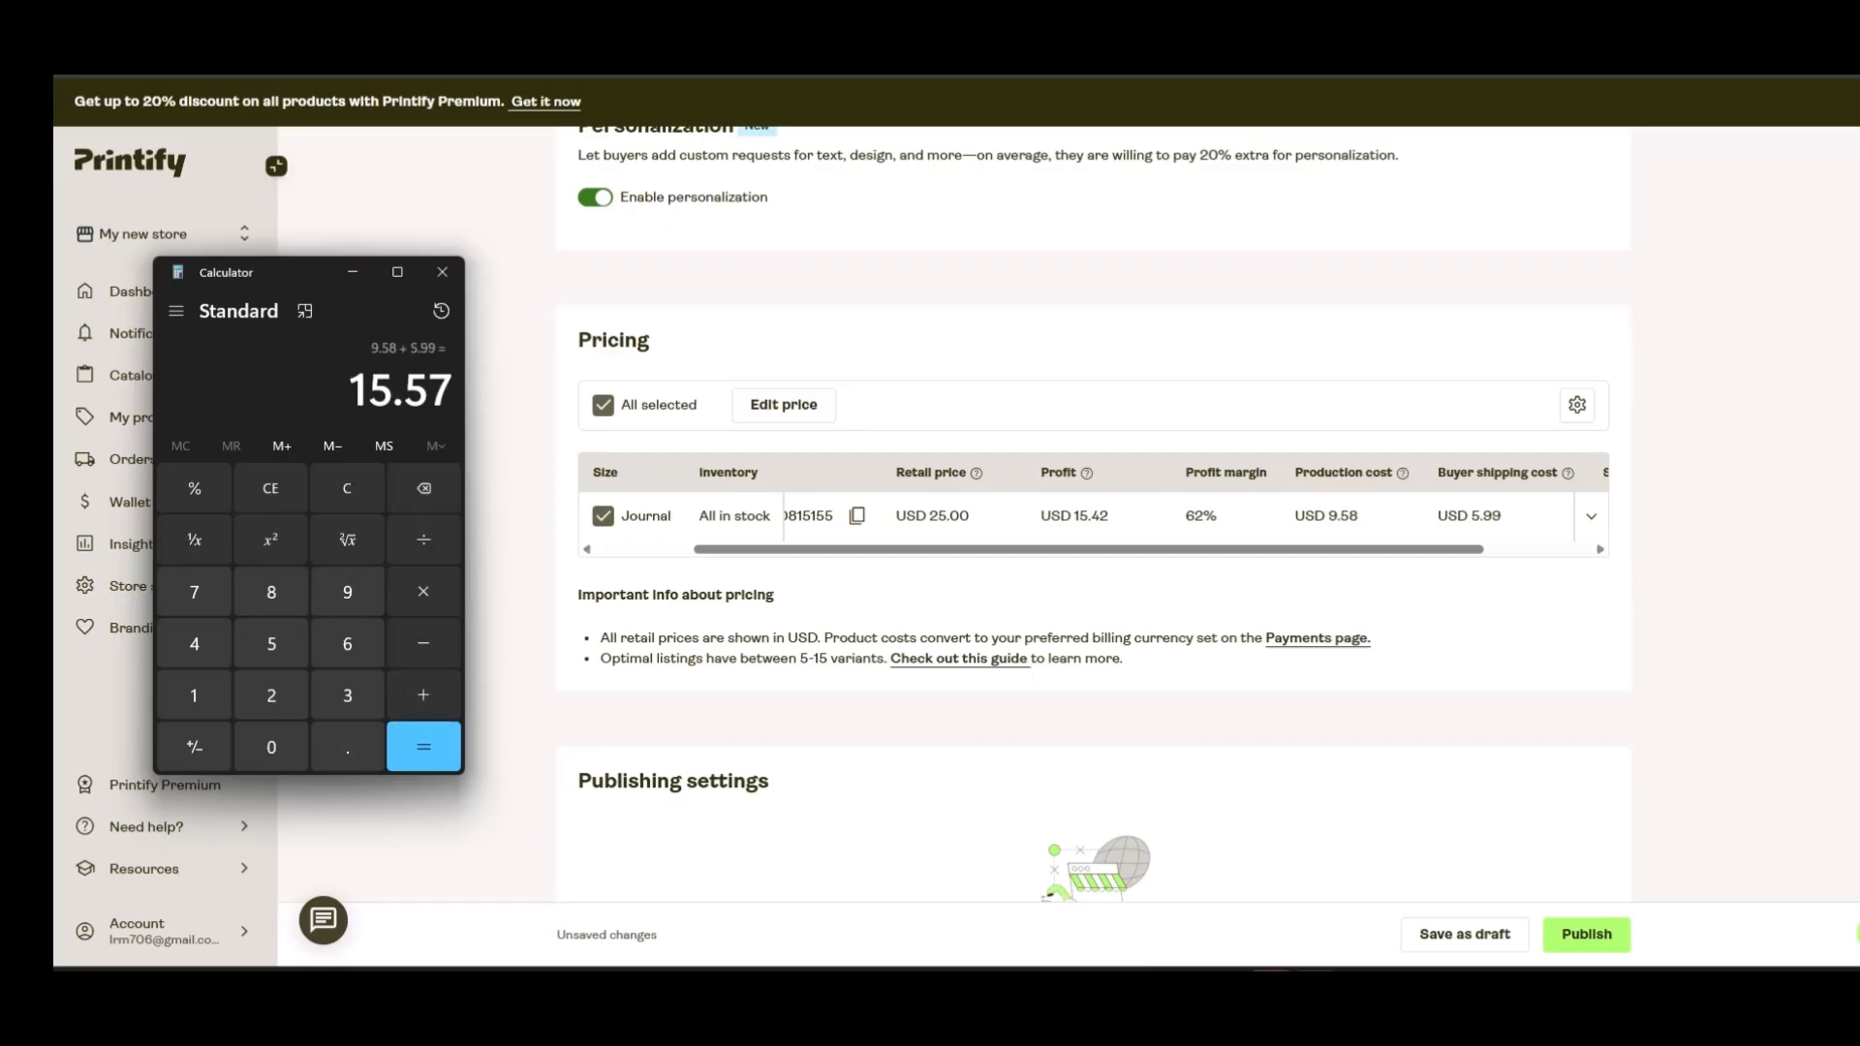
type("-25.0")
key("Return")
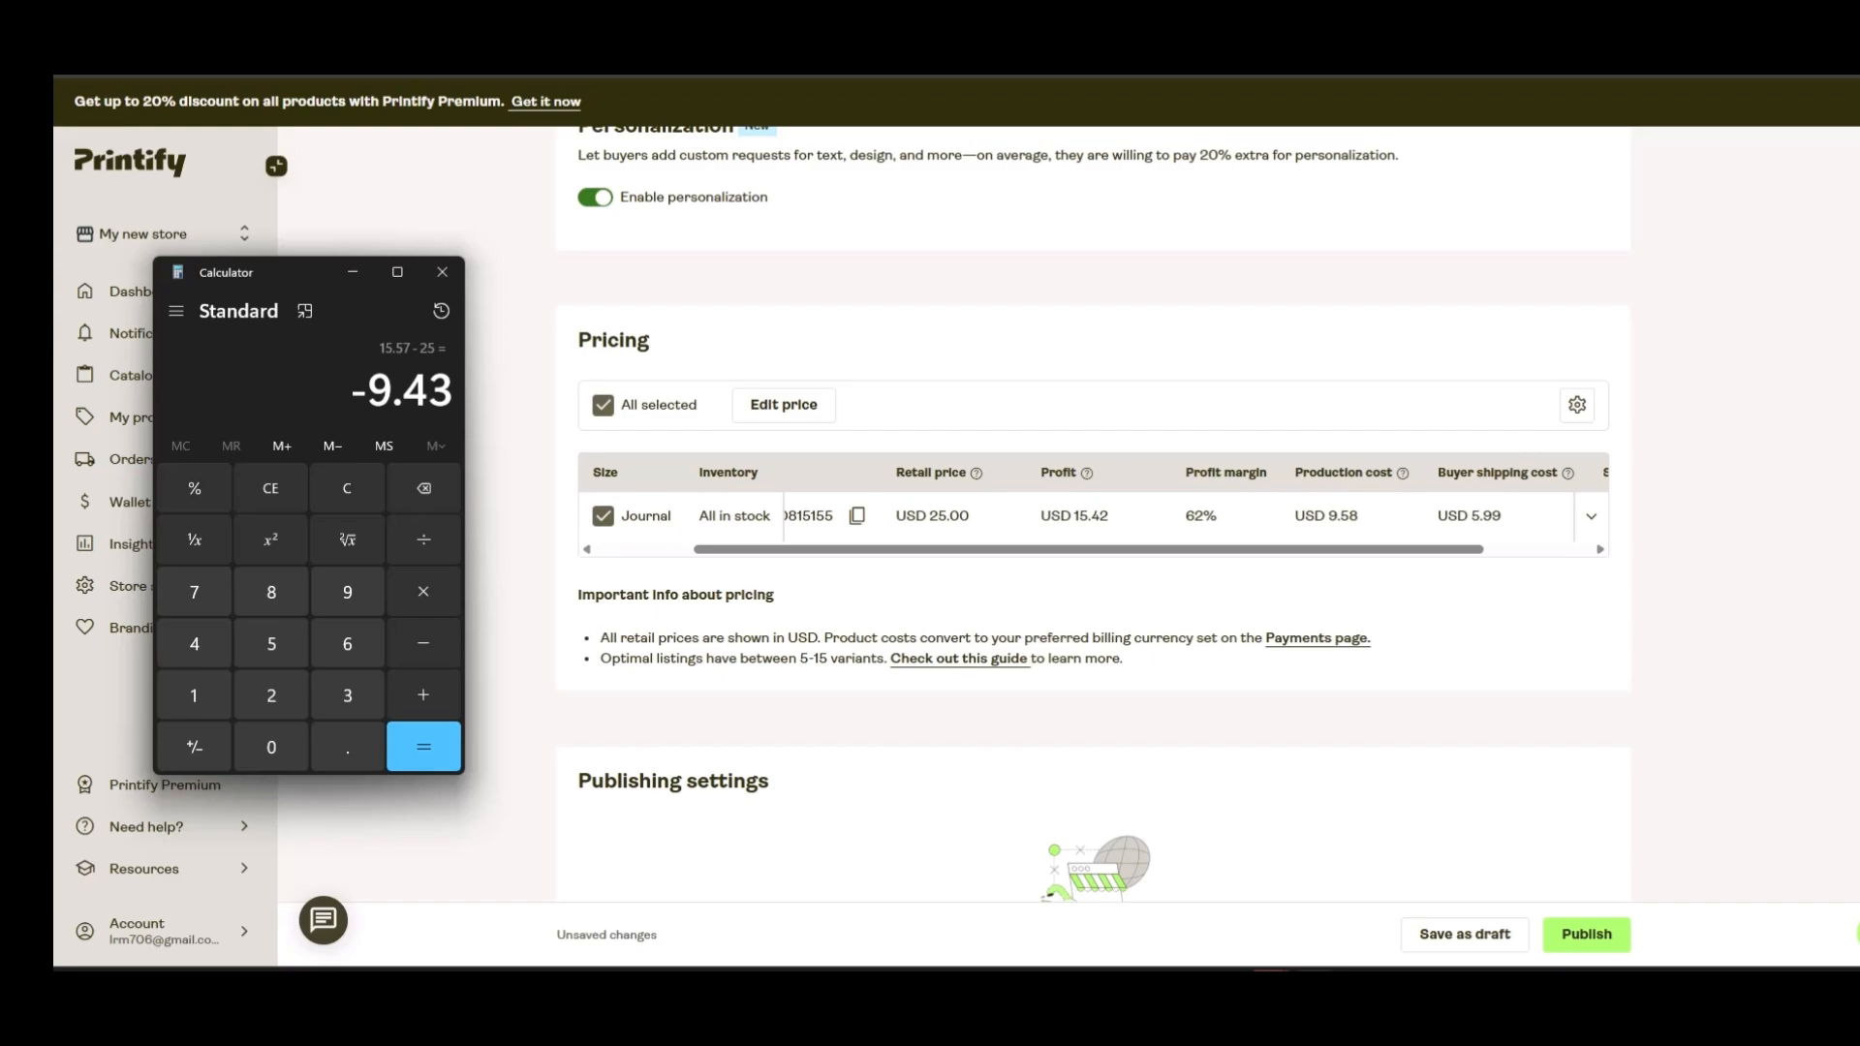
Return to the Printify pricing table and set the journal's retail price to USD 25.97
left_click(945, 517)
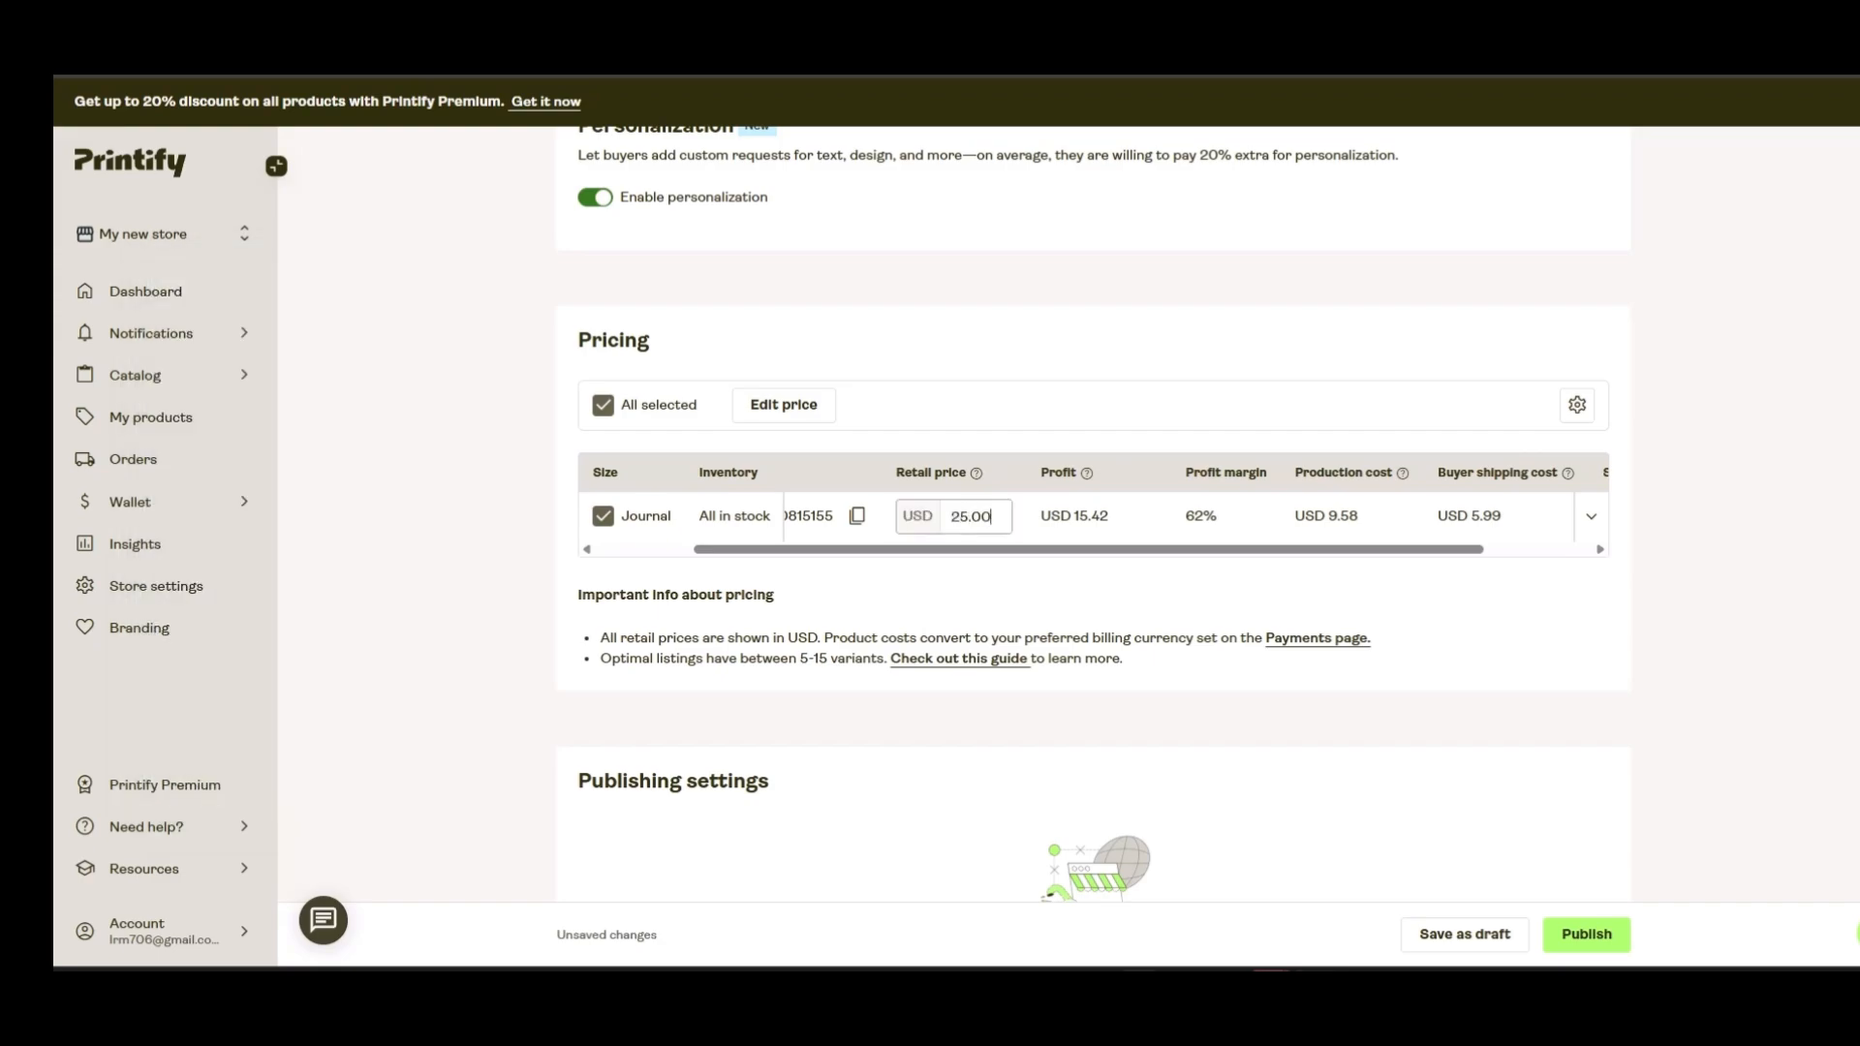
key("BackSpace")
key("BackSpace")
type("9")
key("Return")
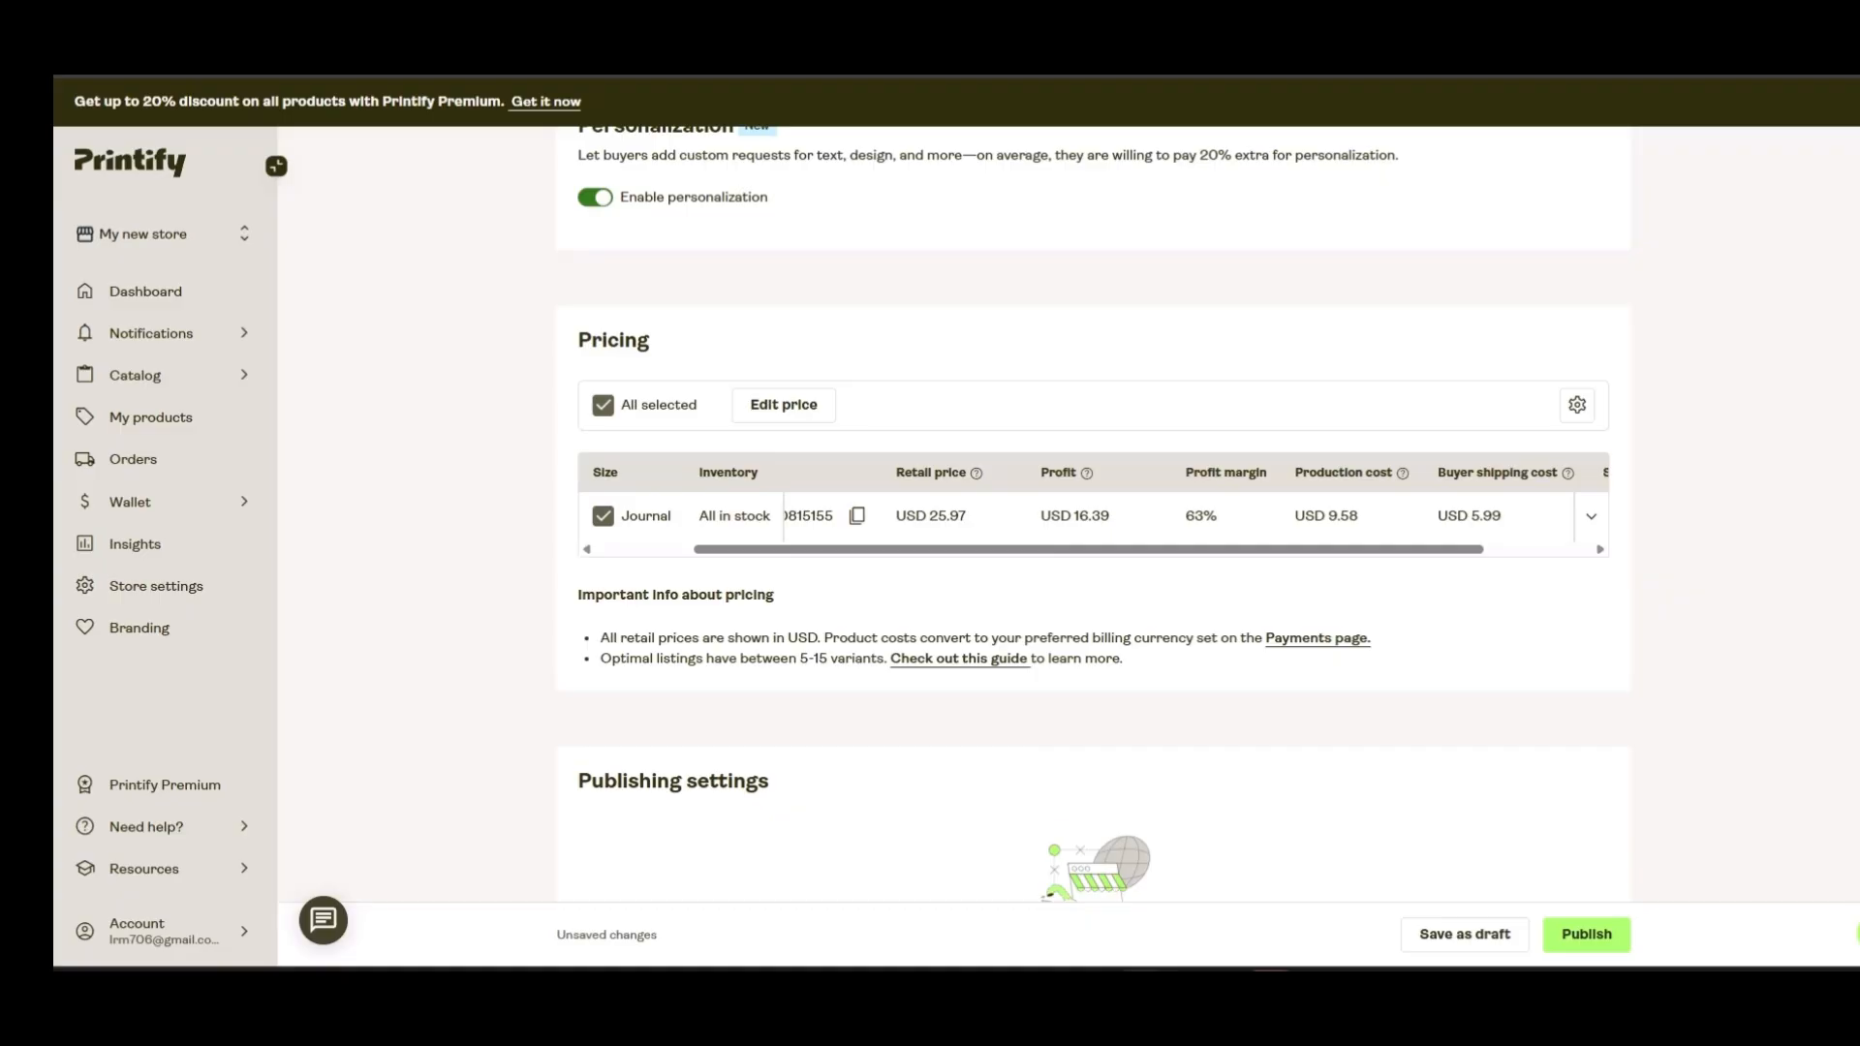
Start connecting a store from the publishing settings and examine the available sales channels and integrations
scroll(1093, 523, "down", 1)
scroll(1092, 523, "down", 1)
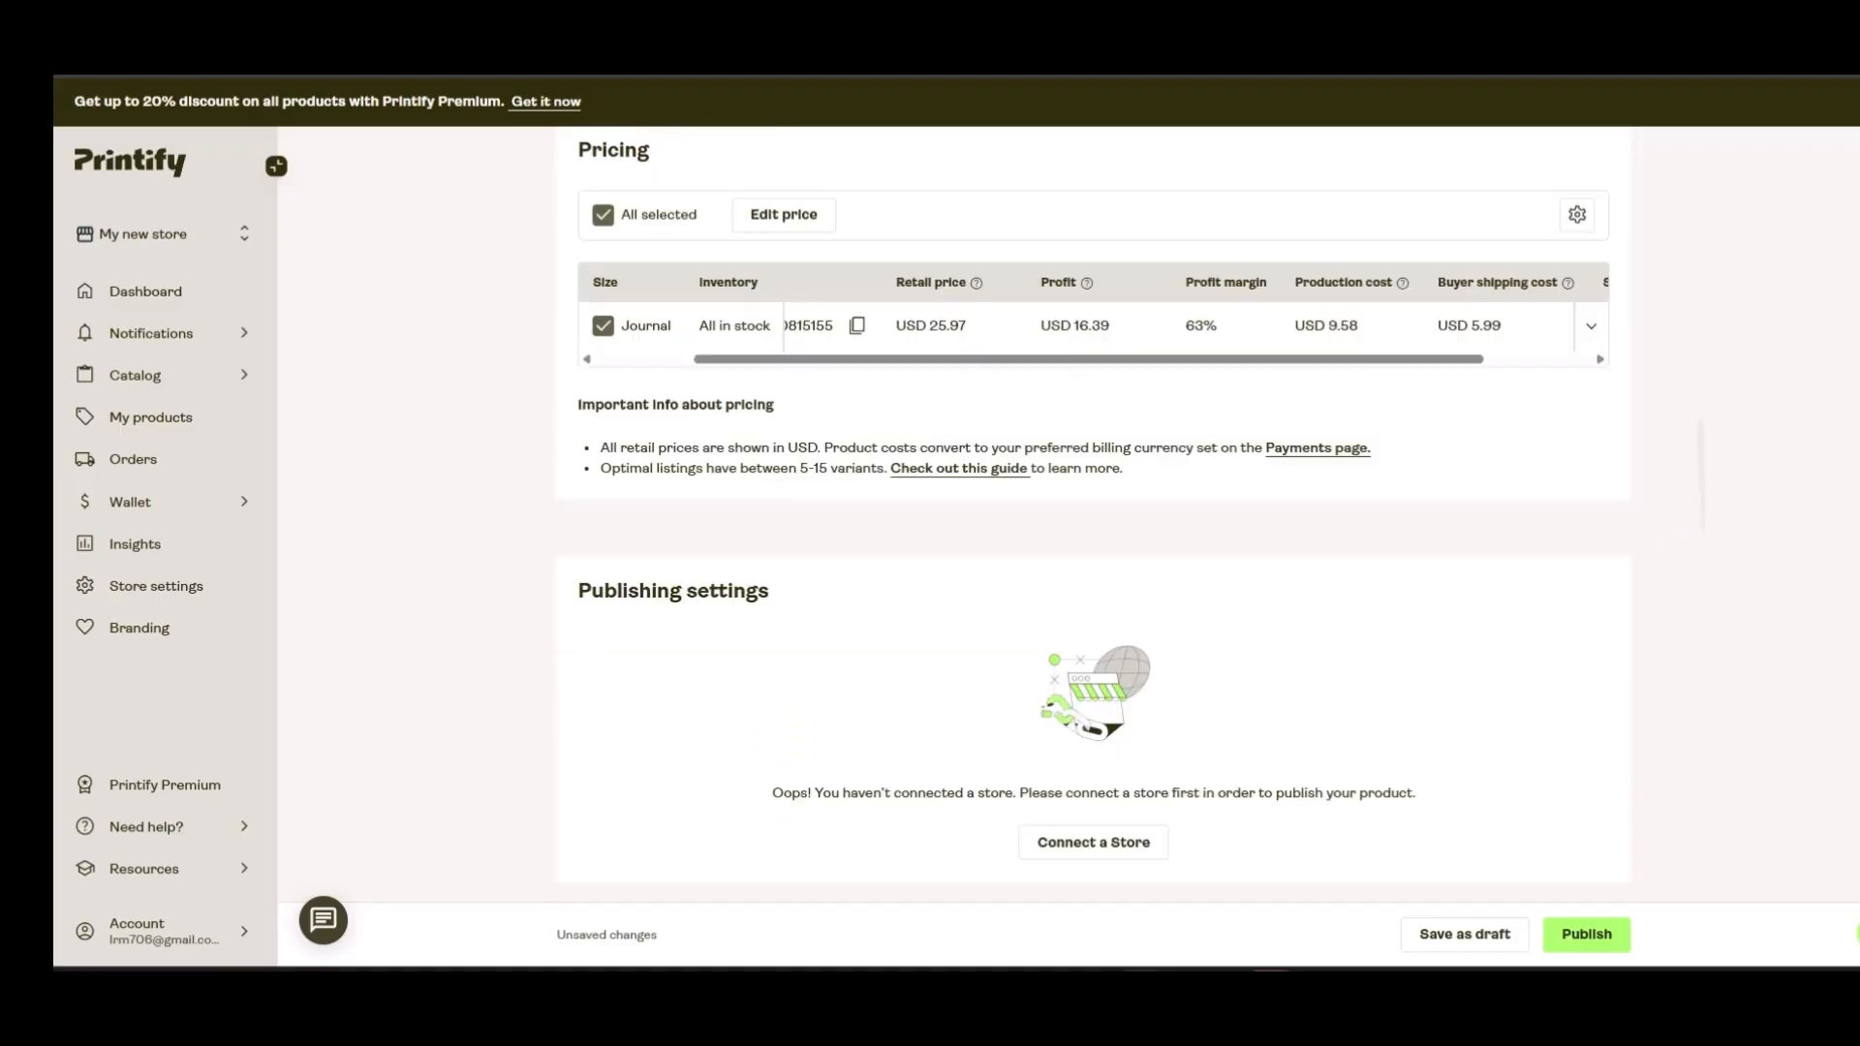
left_click(1095, 843)
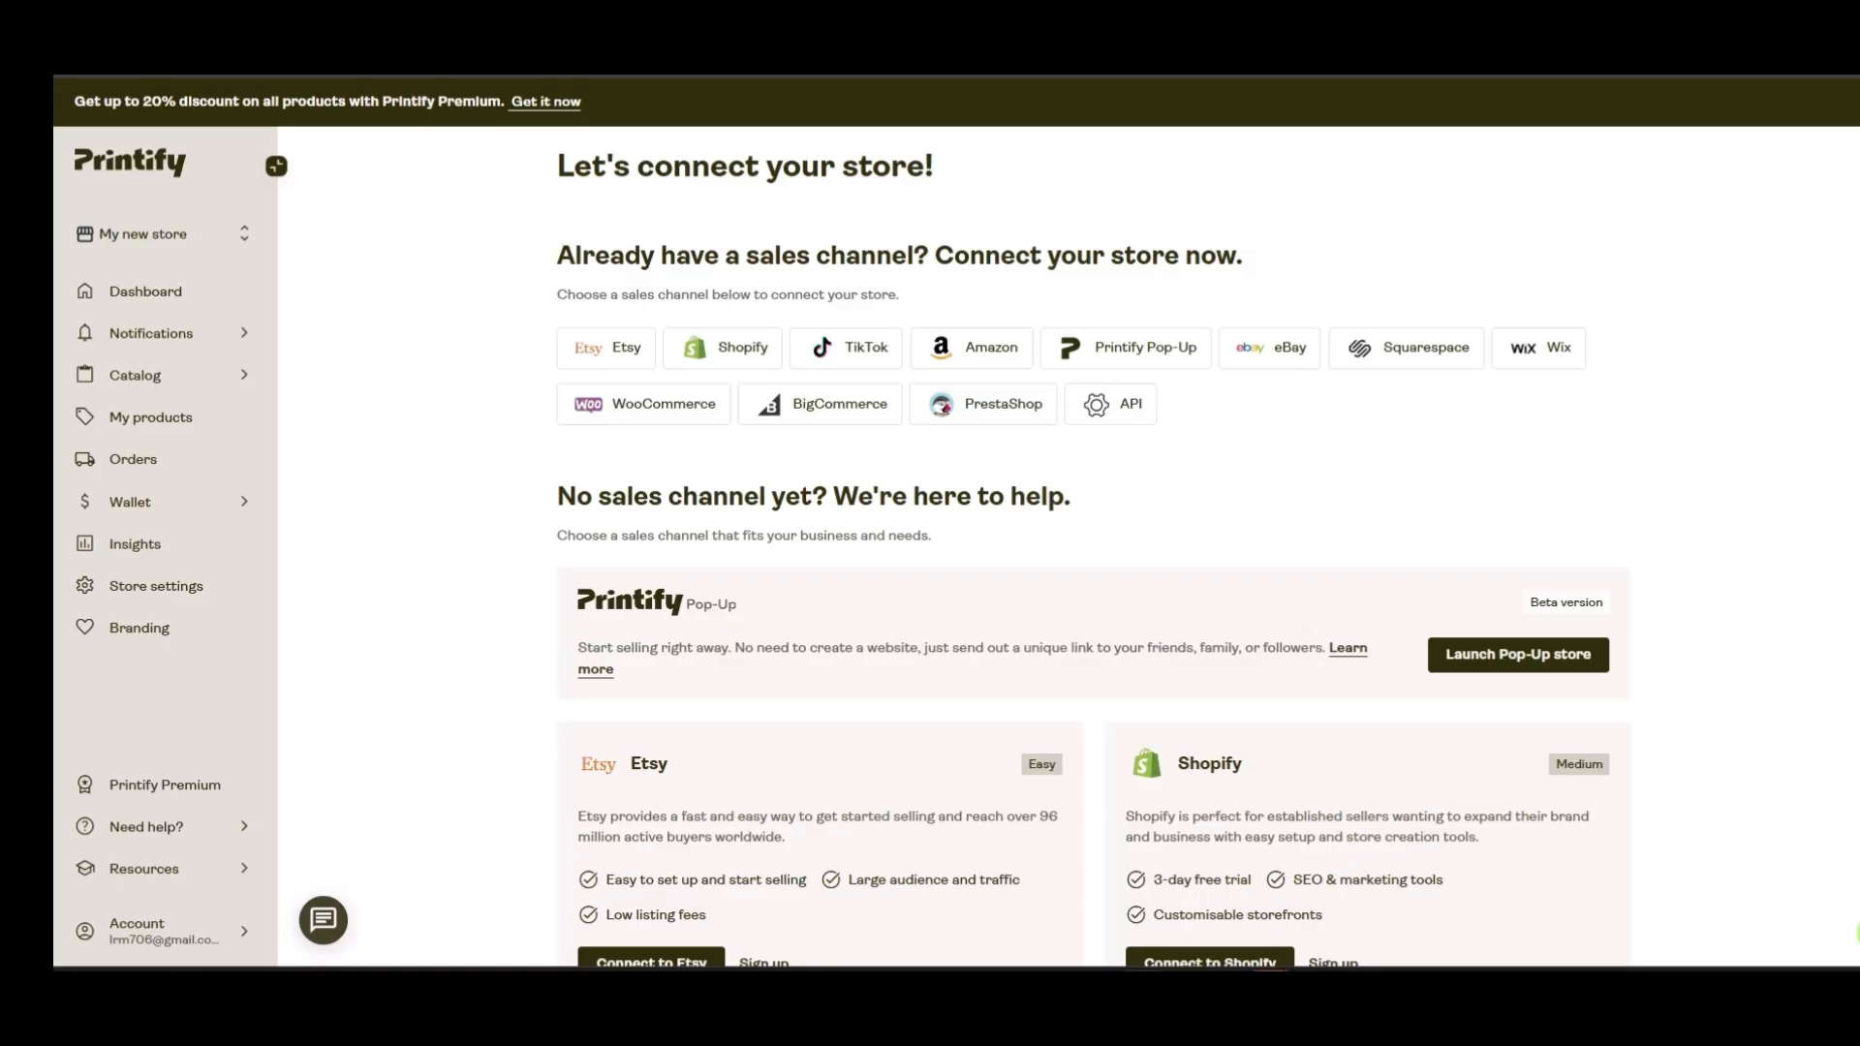
scroll(1092, 542, "down", 2)
scroll(1091, 543, "up", 2)
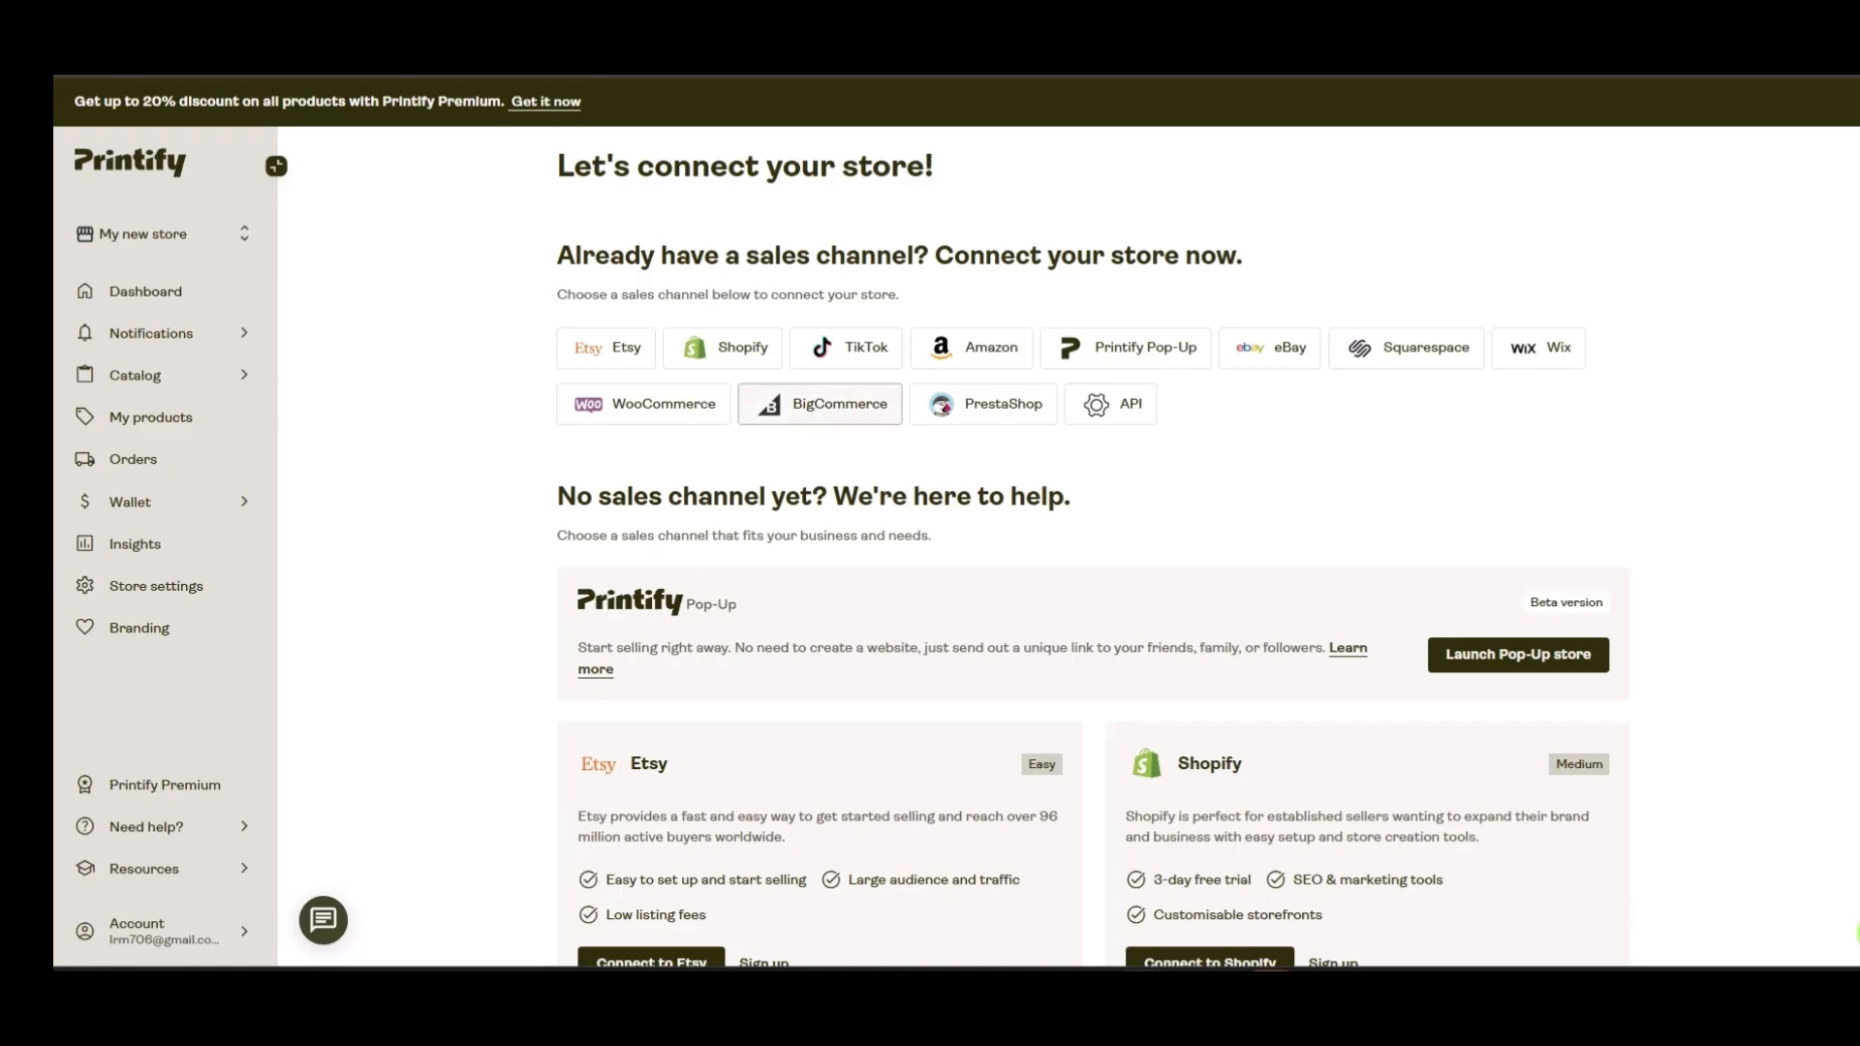
scroll(1091, 546, "down", 2)
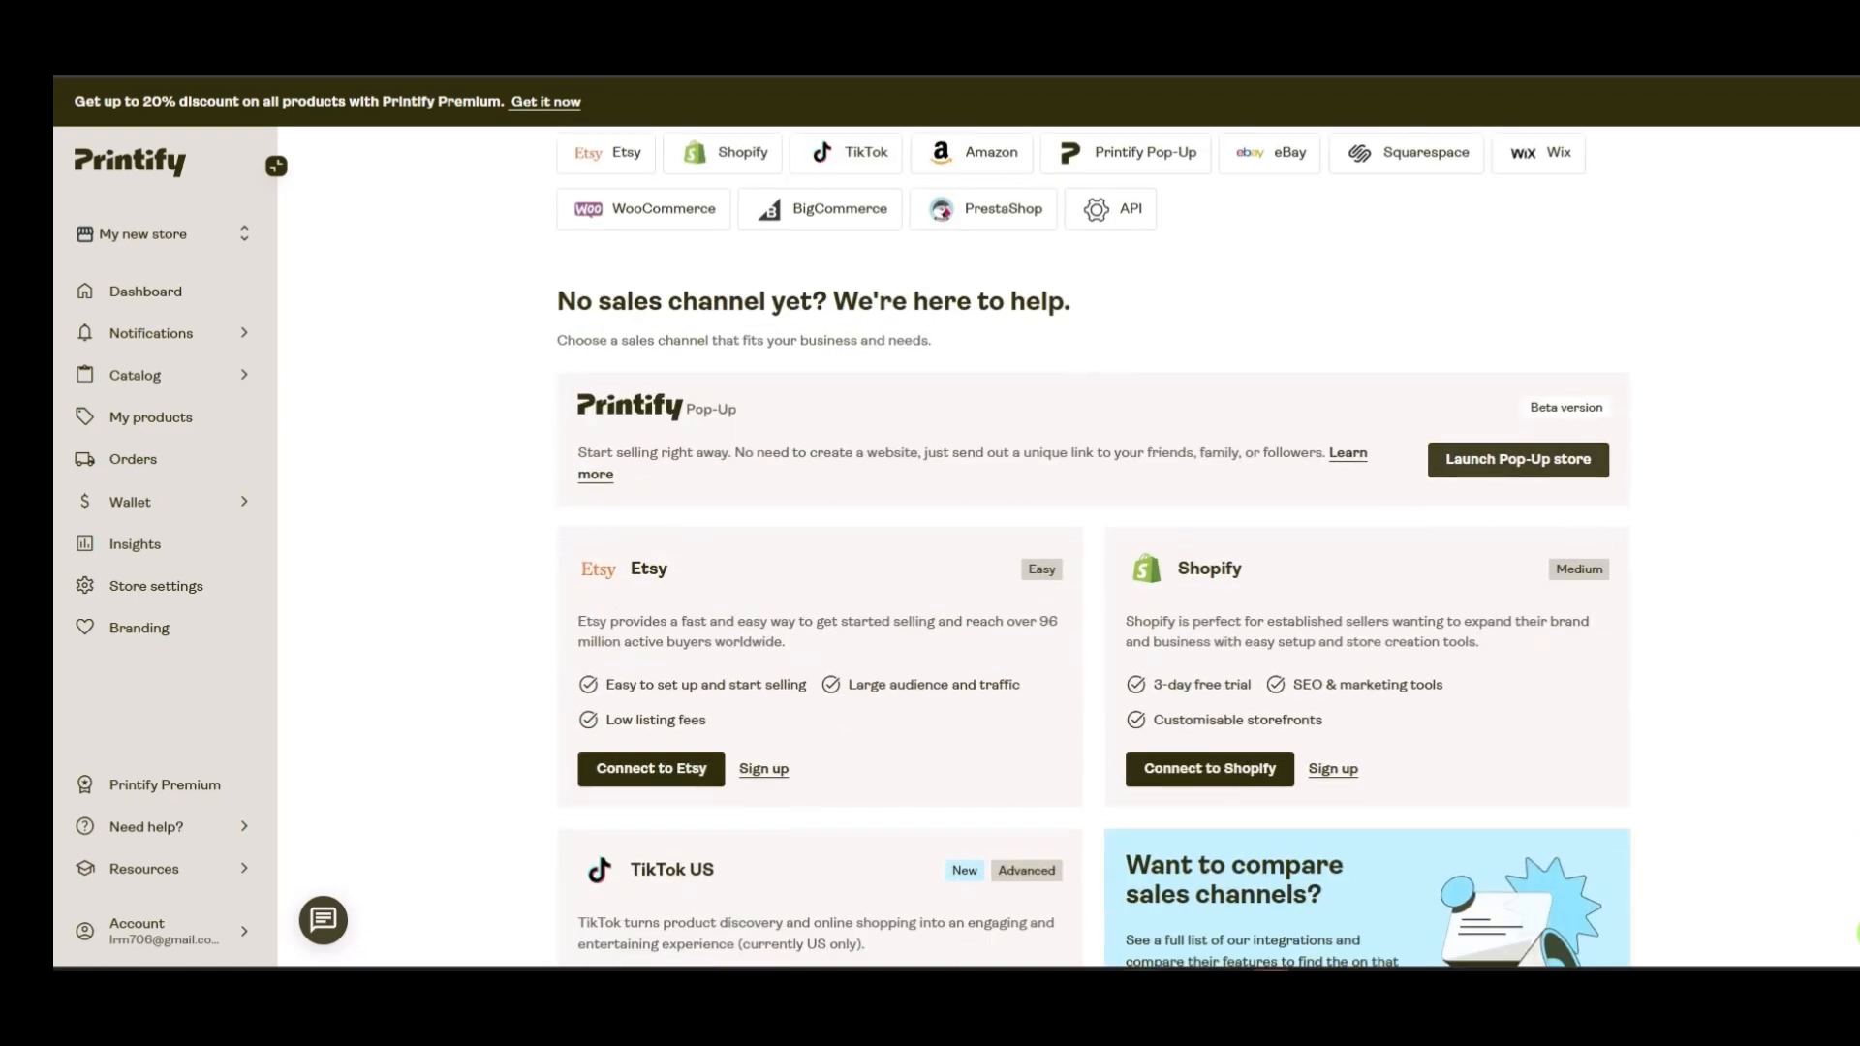
scroll(1091, 546, "down", 6)
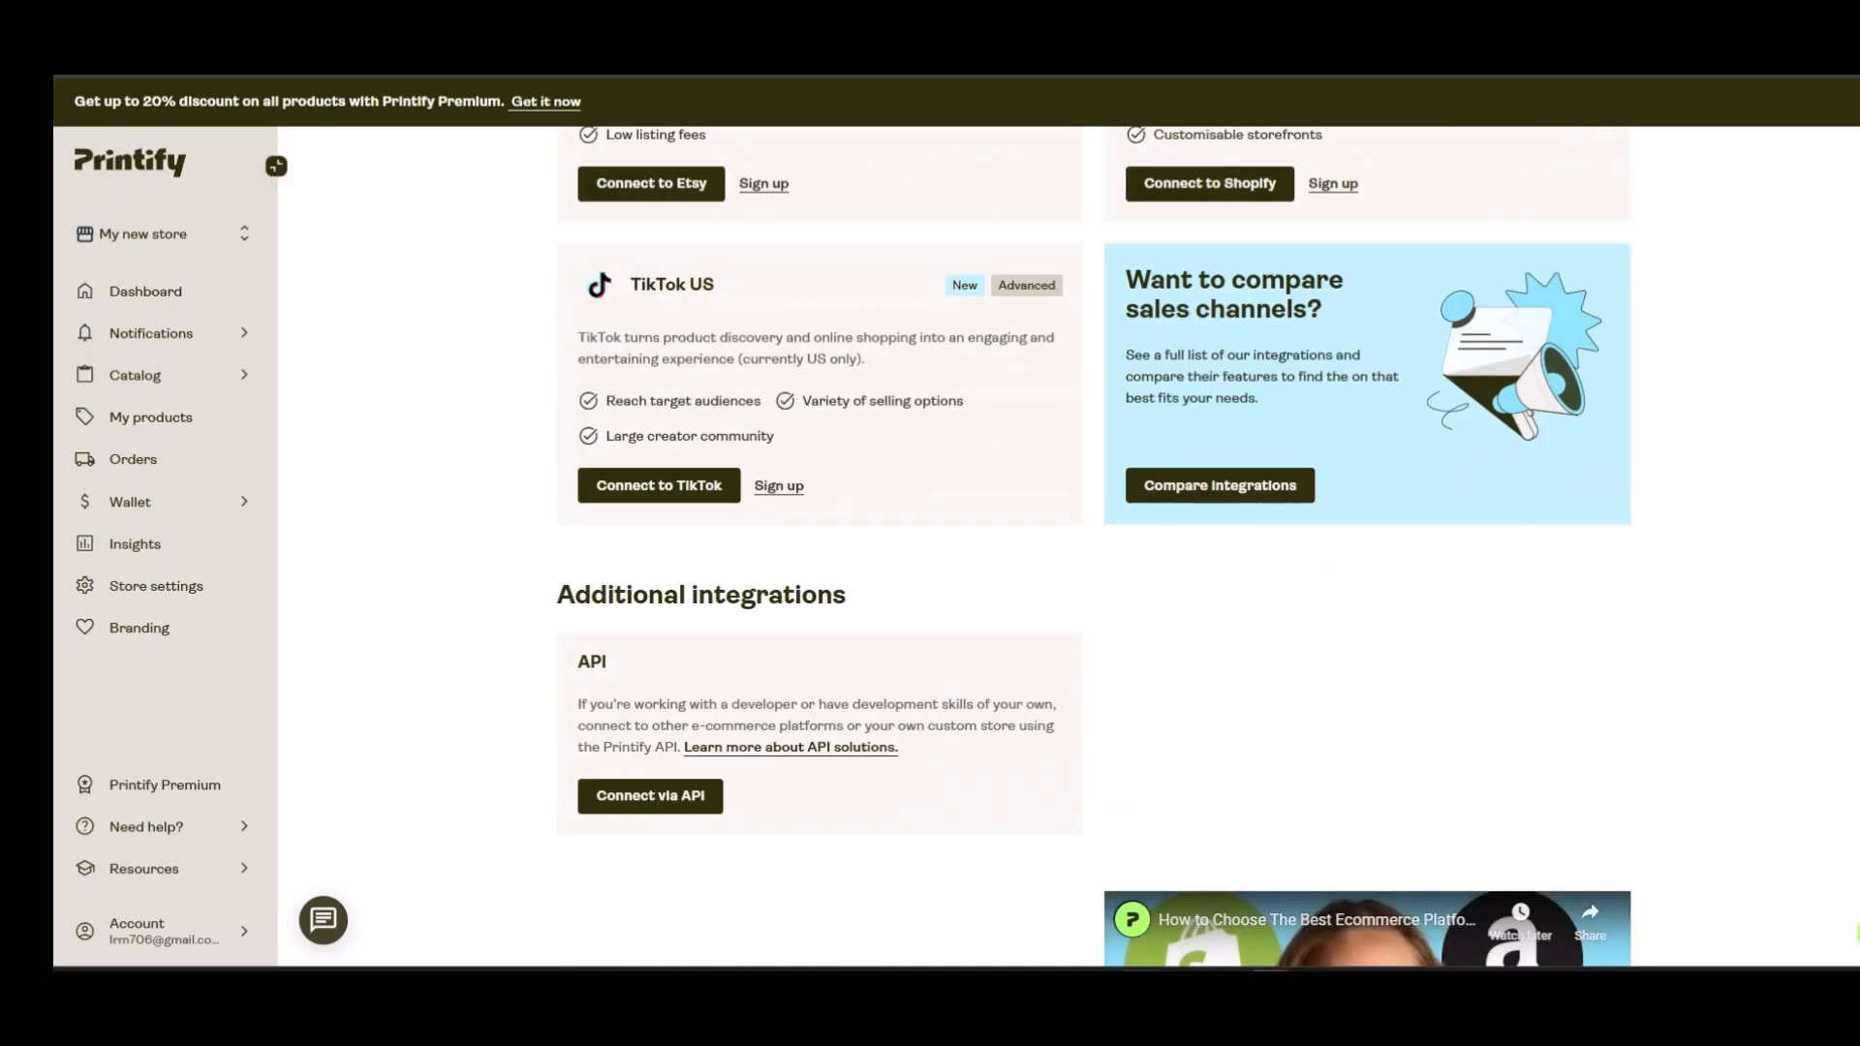
scroll(1092, 547, "down", 2)
scroll(1092, 547, "down", 1)
scroll(1092, 546, "up", 8)
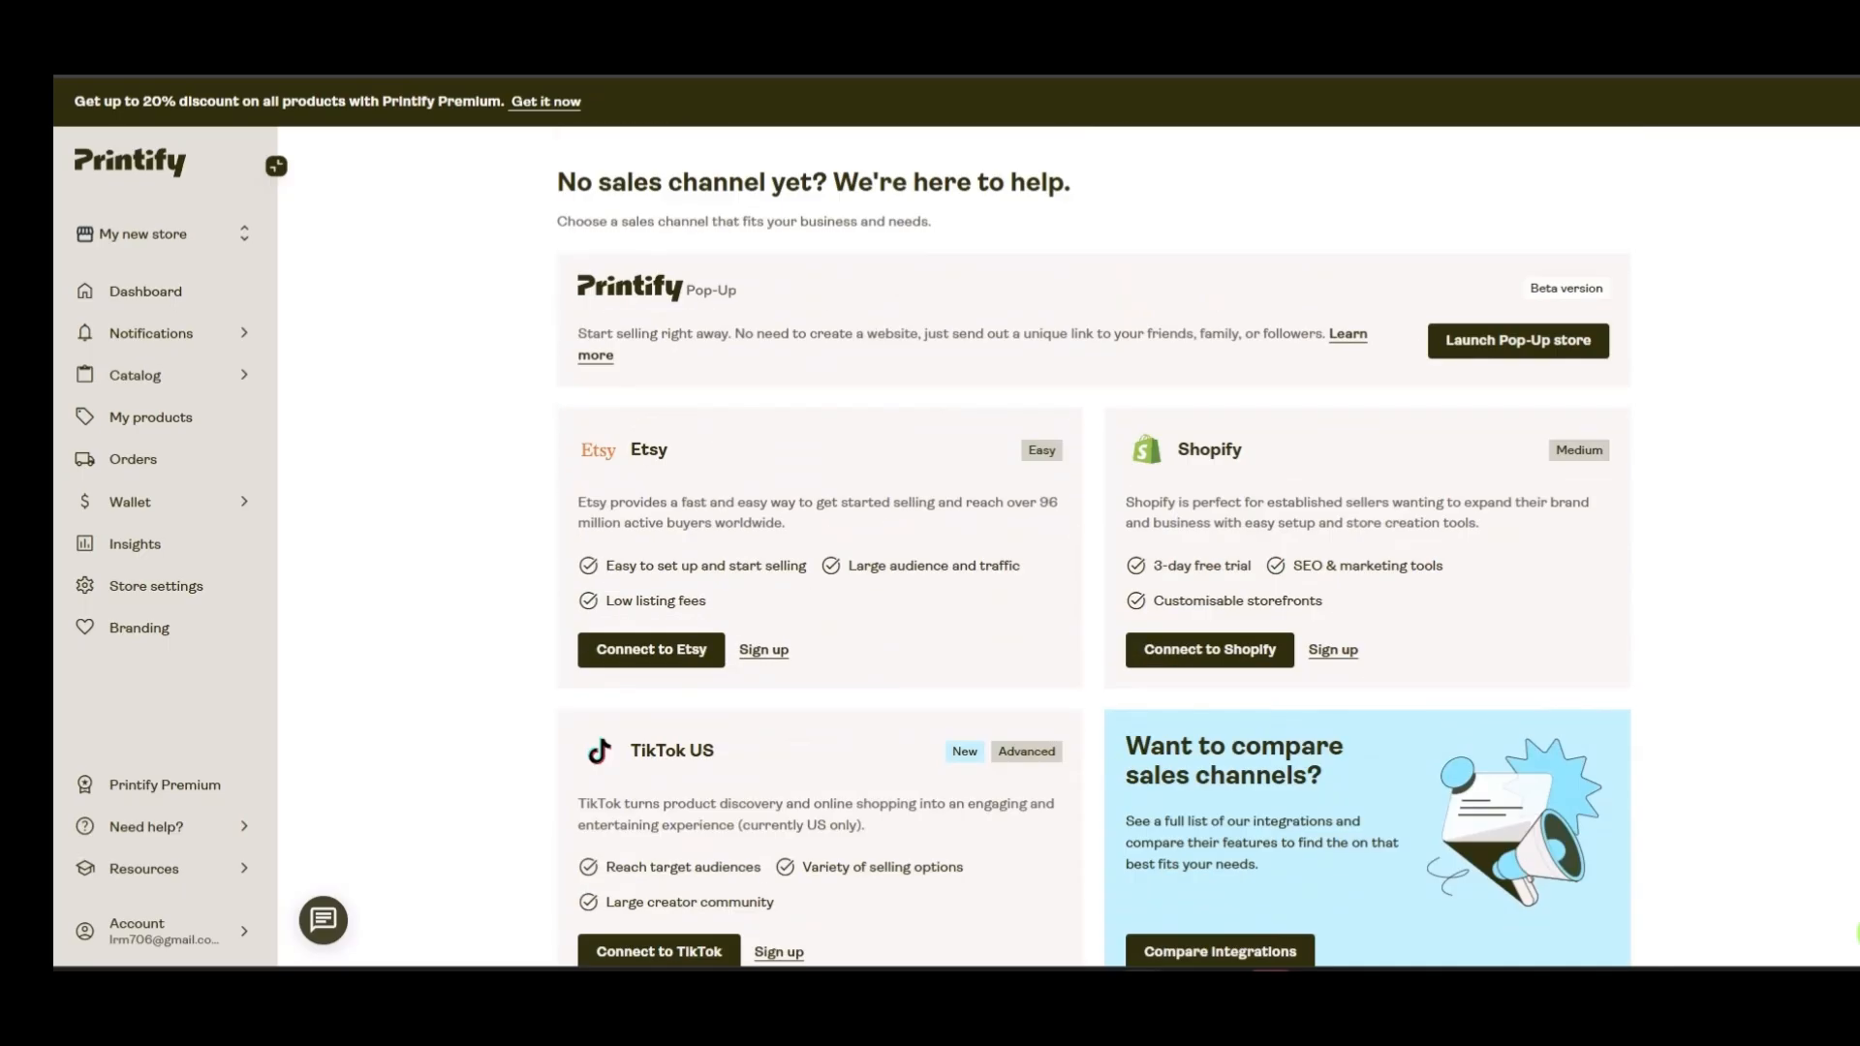
Start setting up a Printify Pop-Up store as the sales channel
left_click(1518, 341)
left_click(1153, 314)
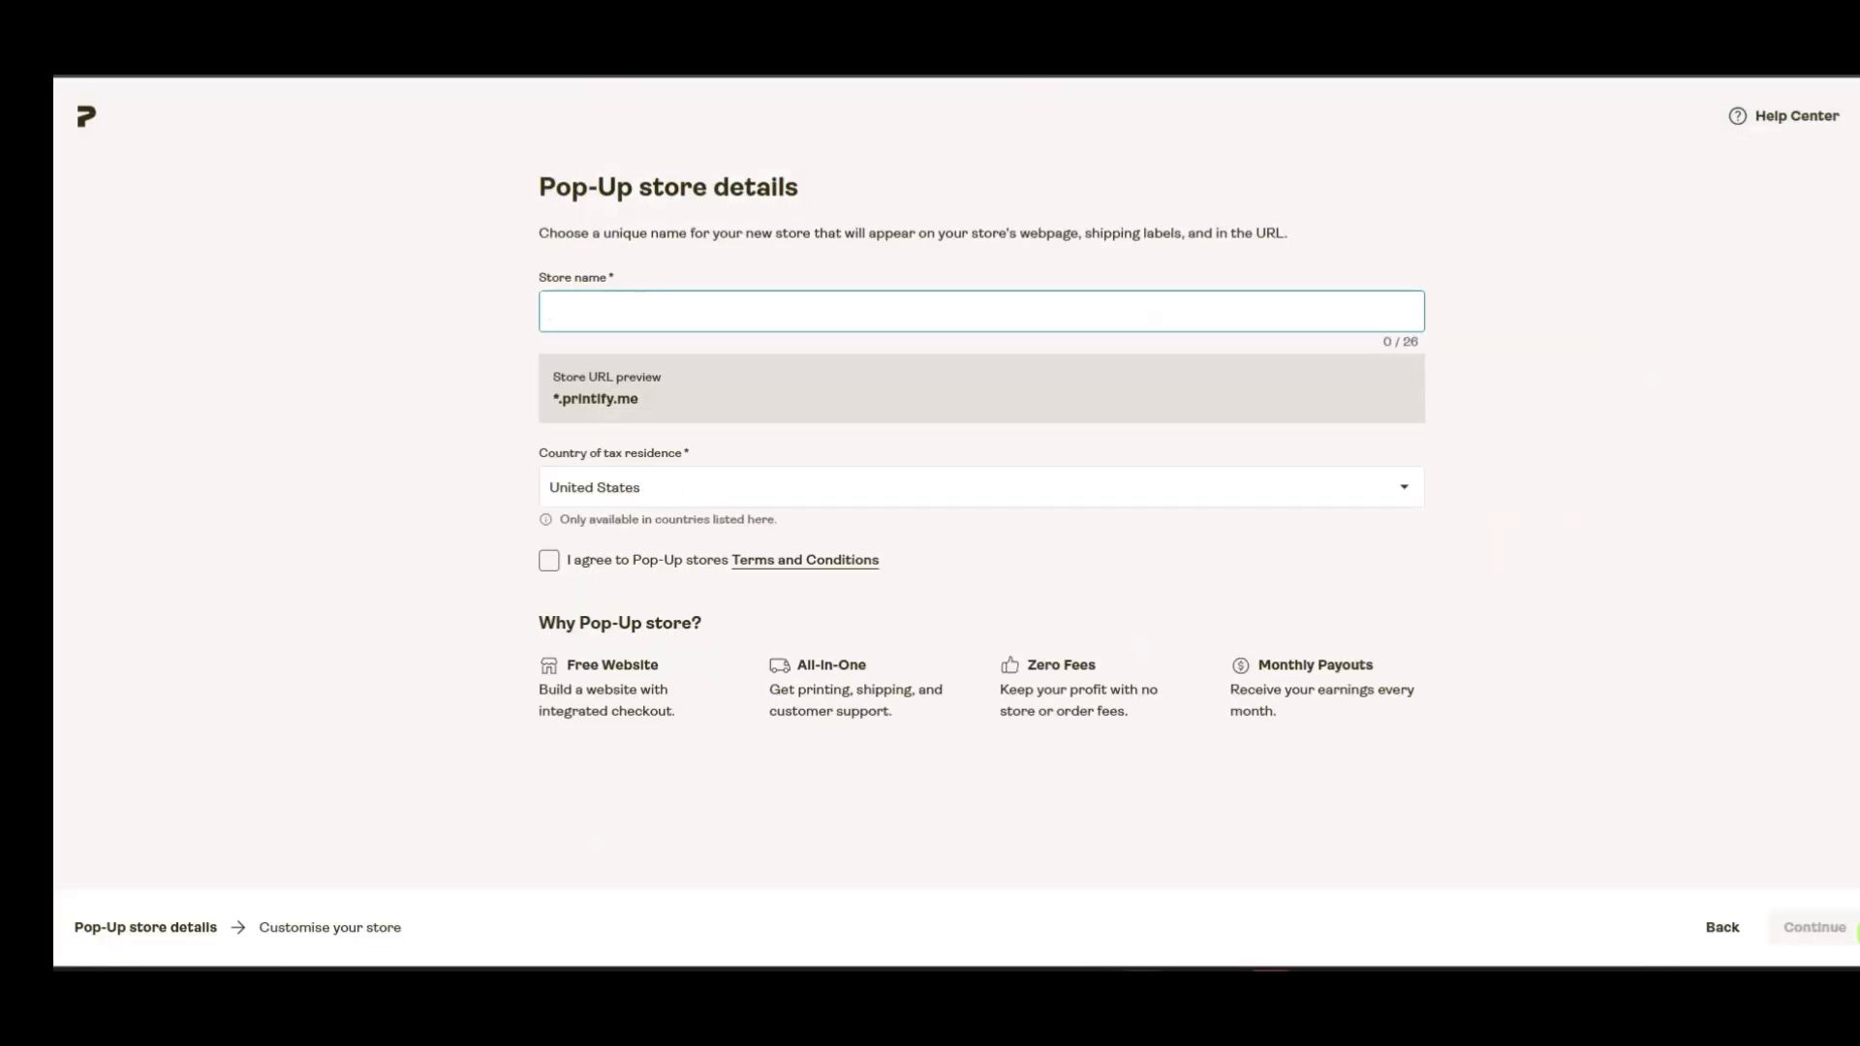
type("scrib")
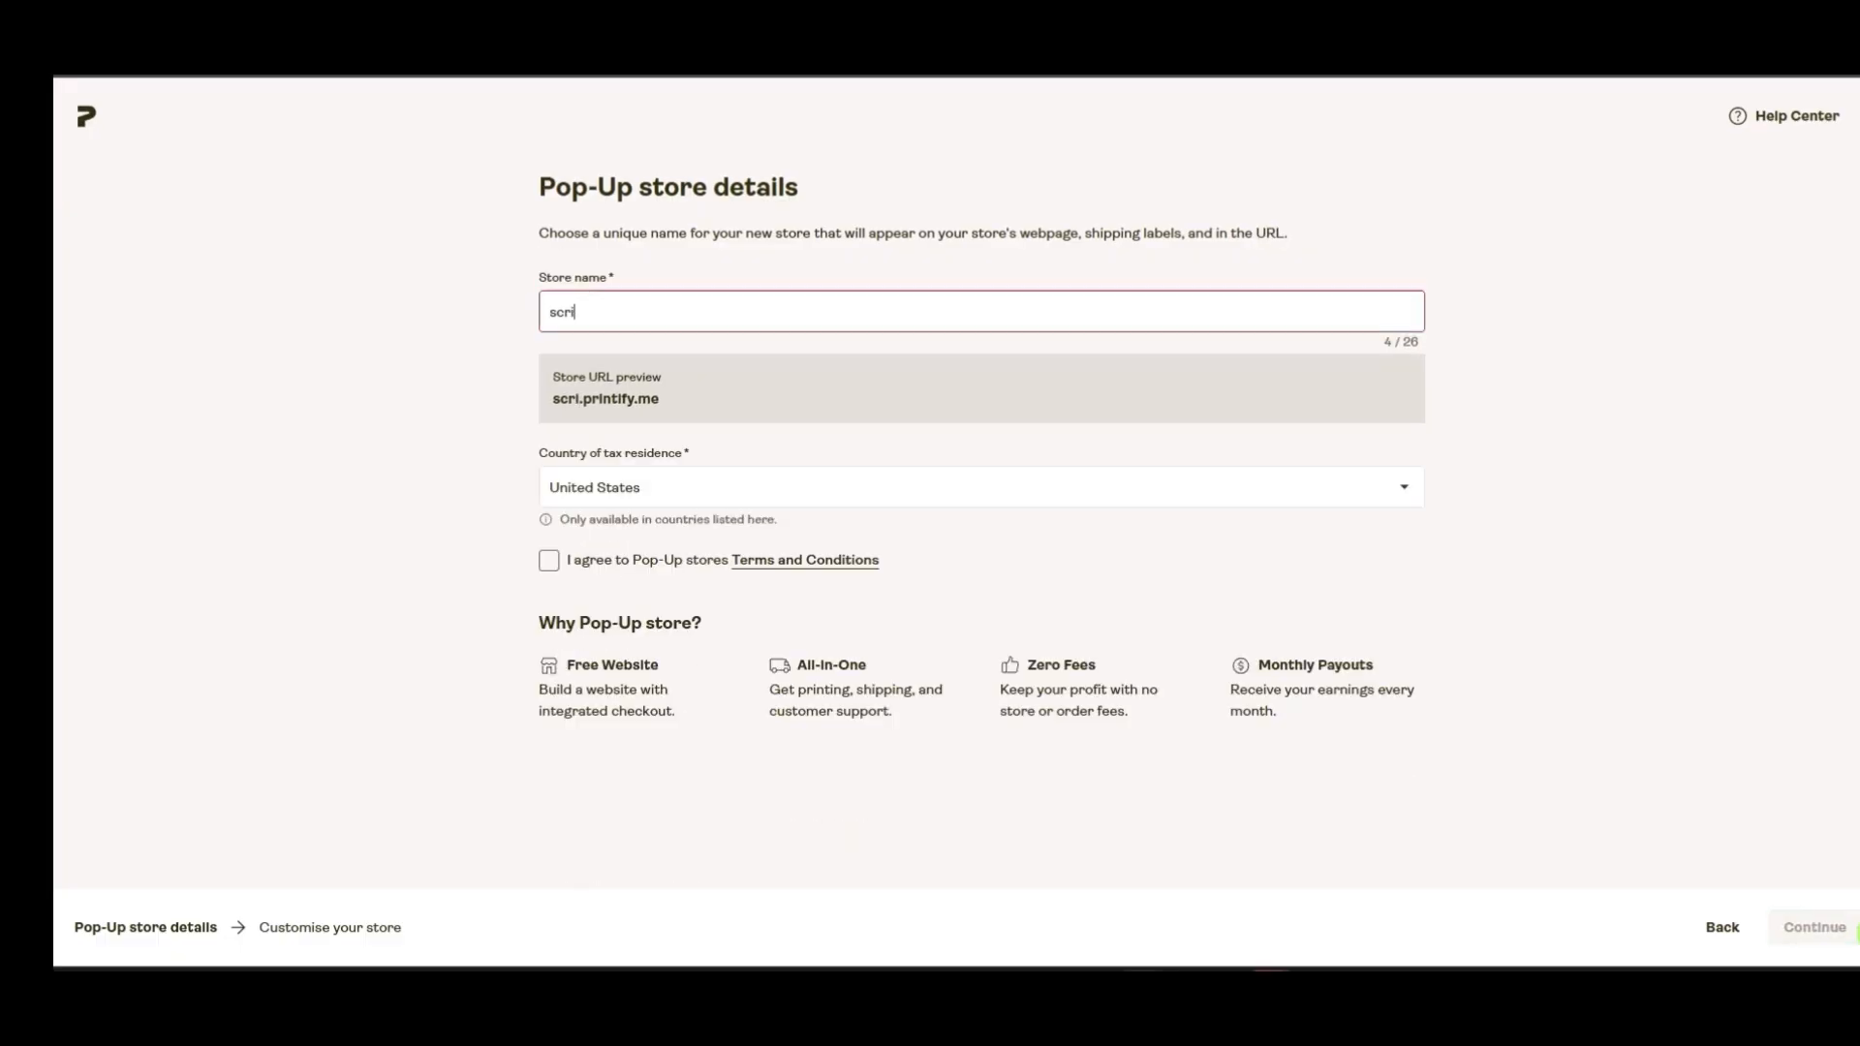
key("BackSpace")
key("BackSpace")
key("BackSpace")
key("BackSpace")
key("BackSpace")
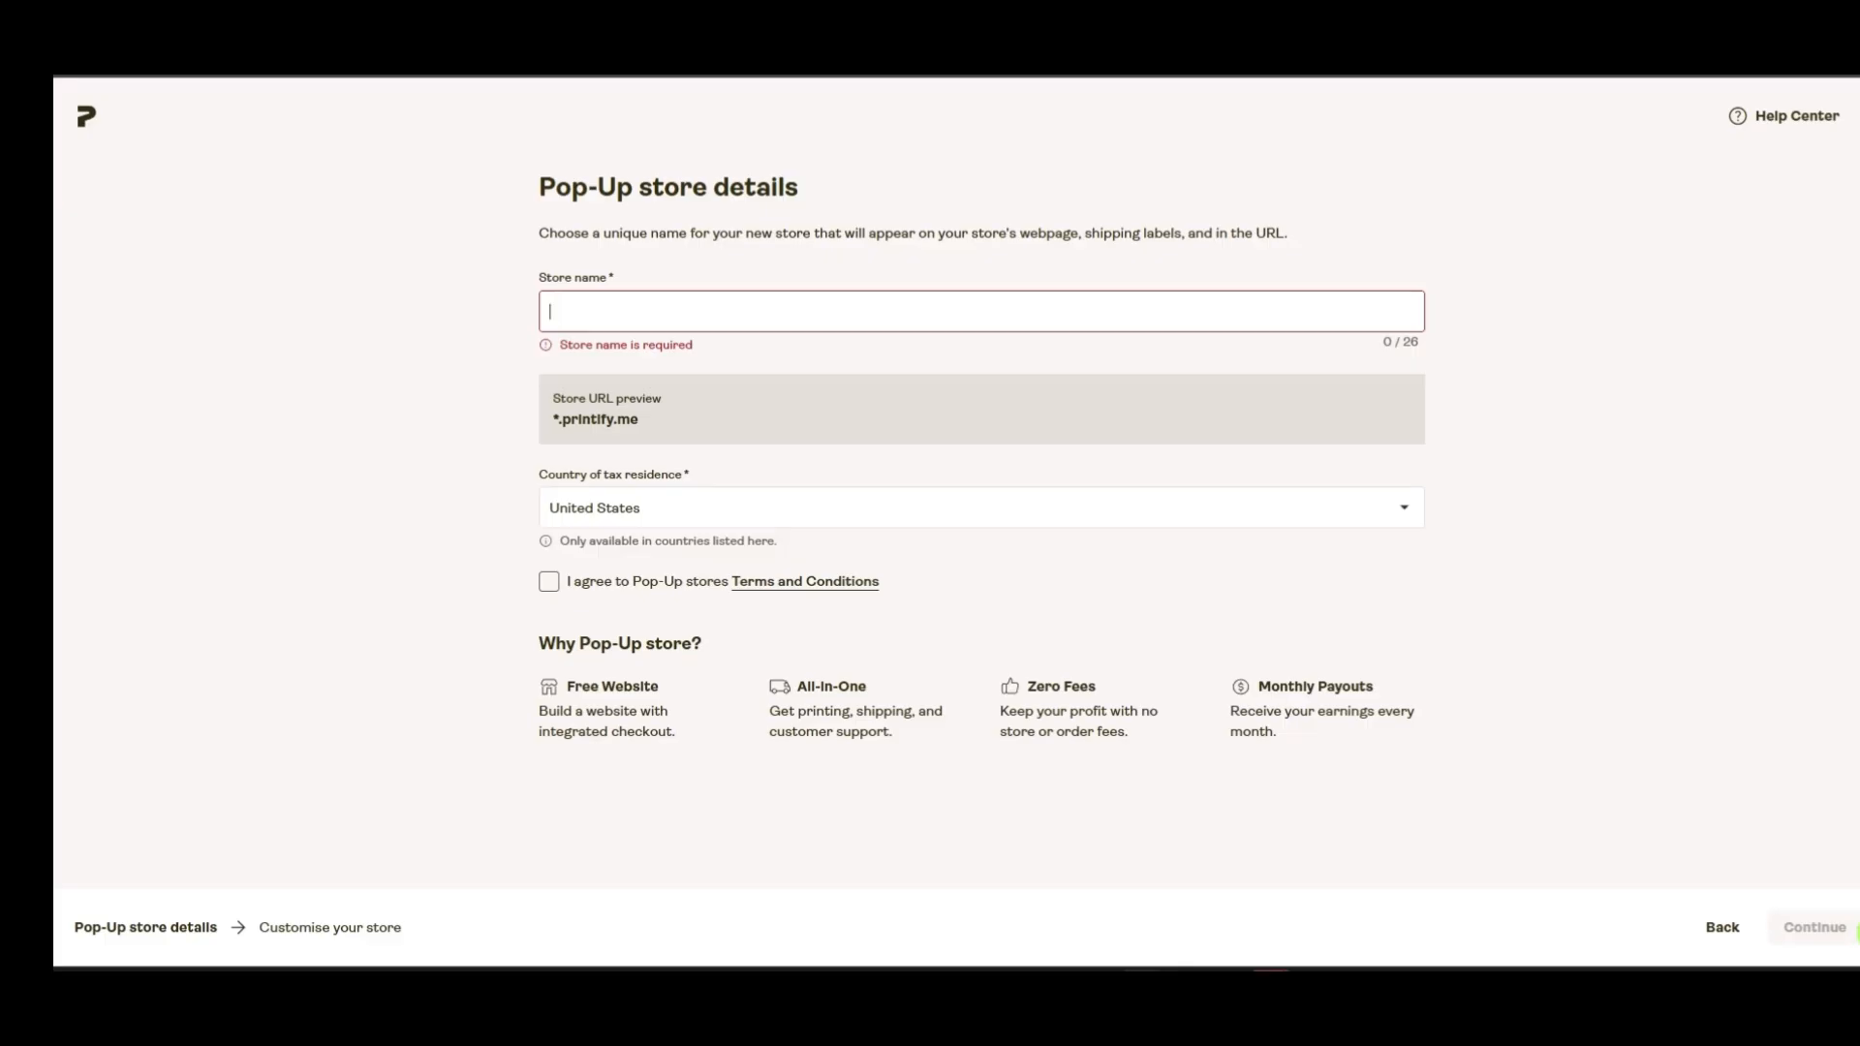
Name the Pop-Up store The Writing Corner
type("The W")
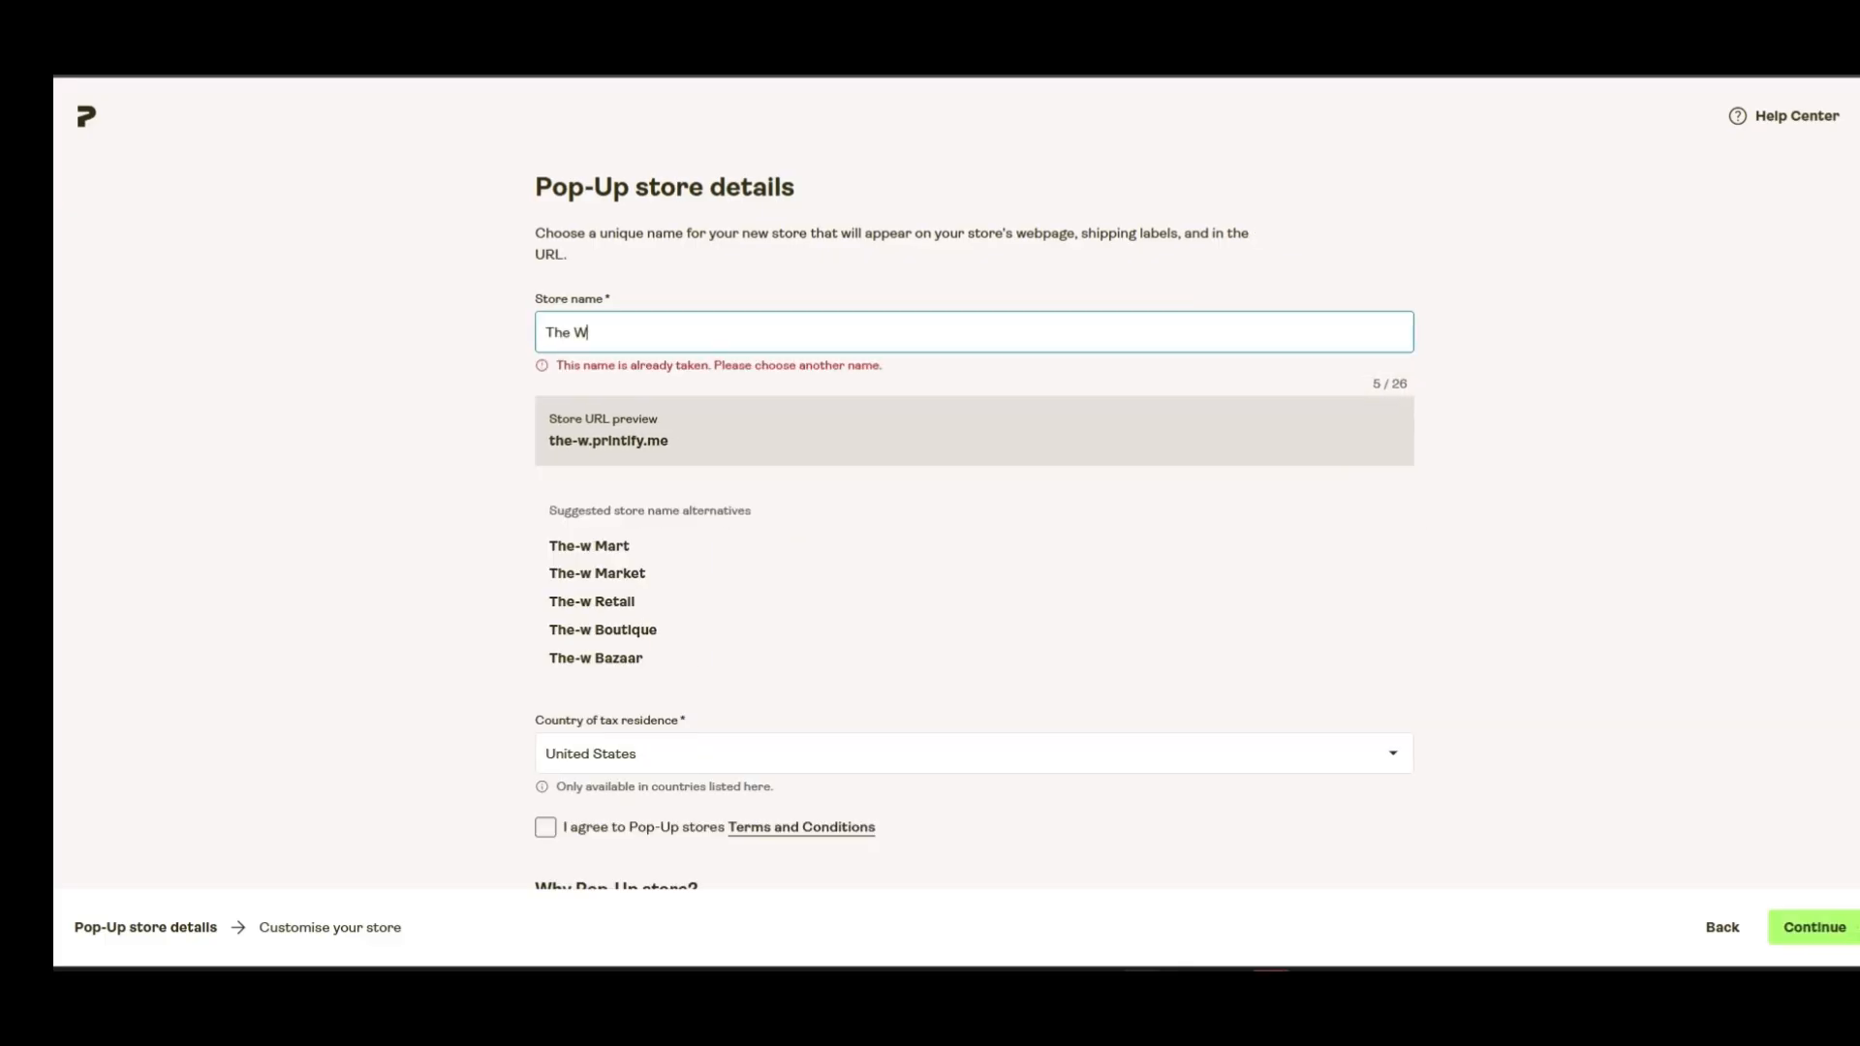
type("ritim")
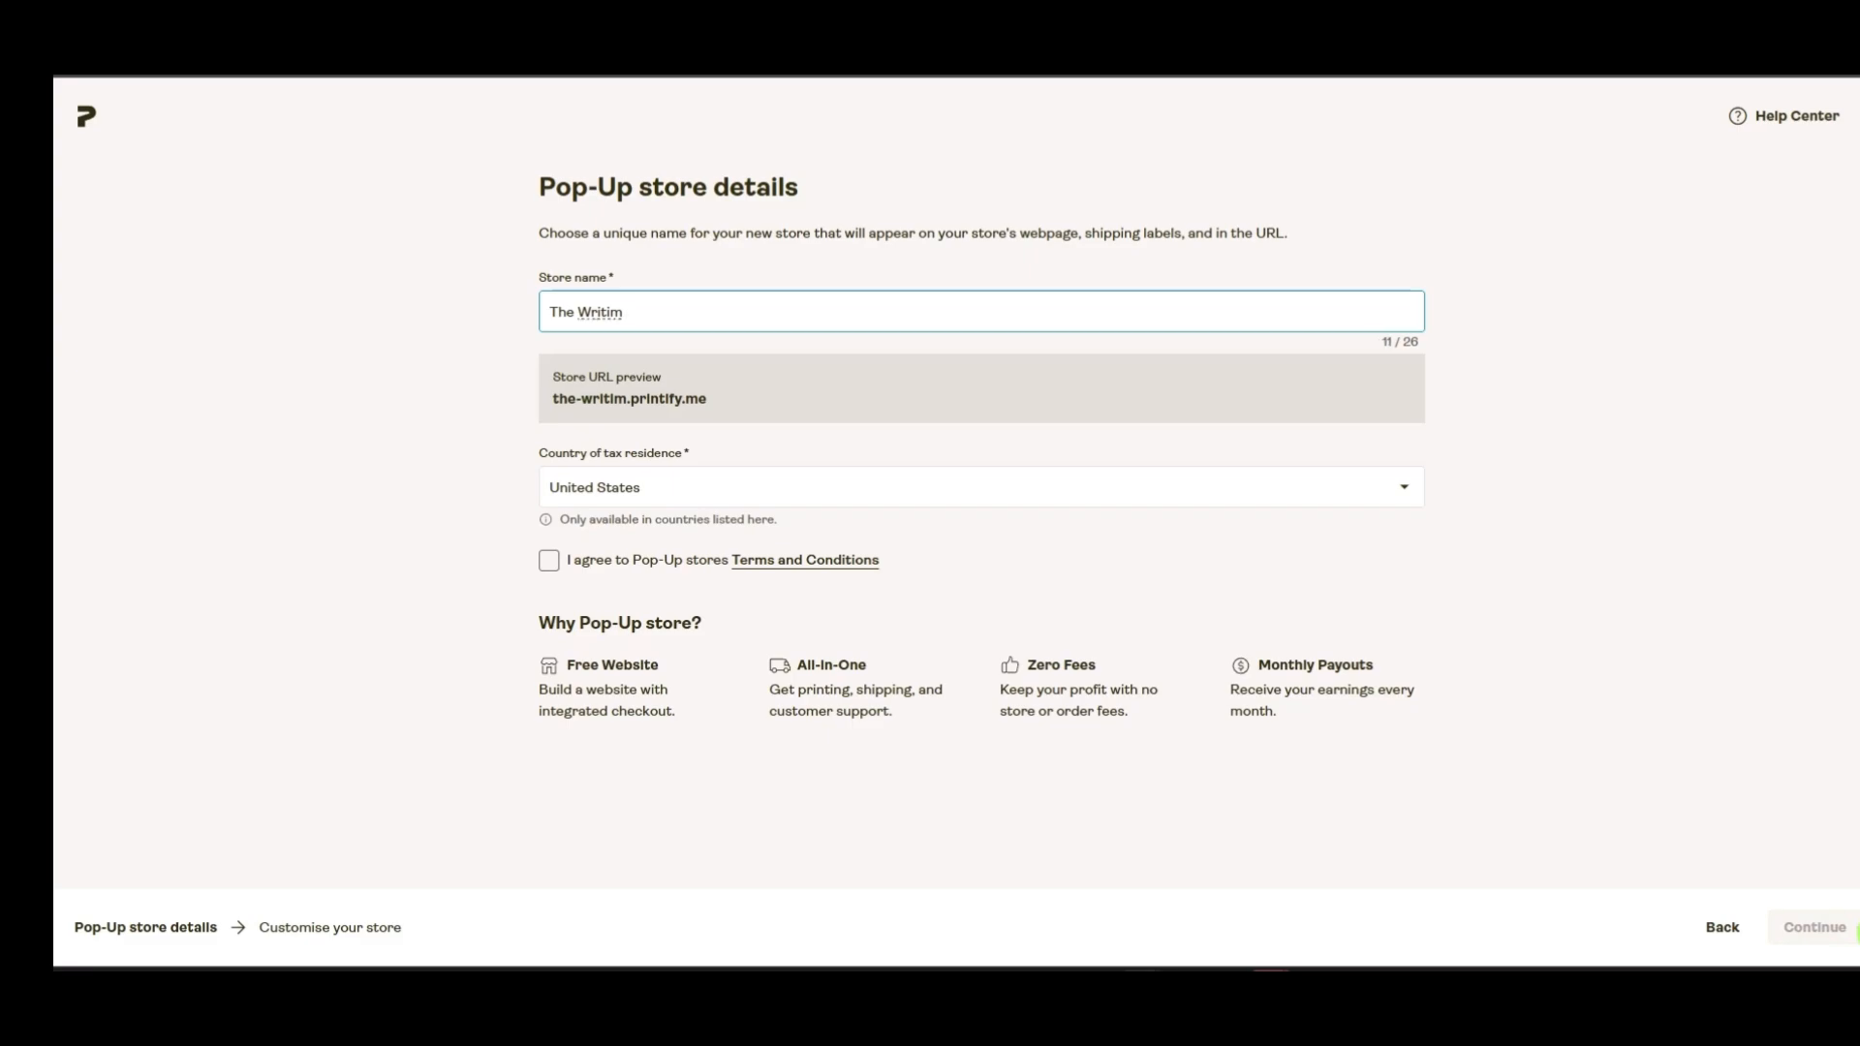
key("BackSpace")
type("ng Cornor")
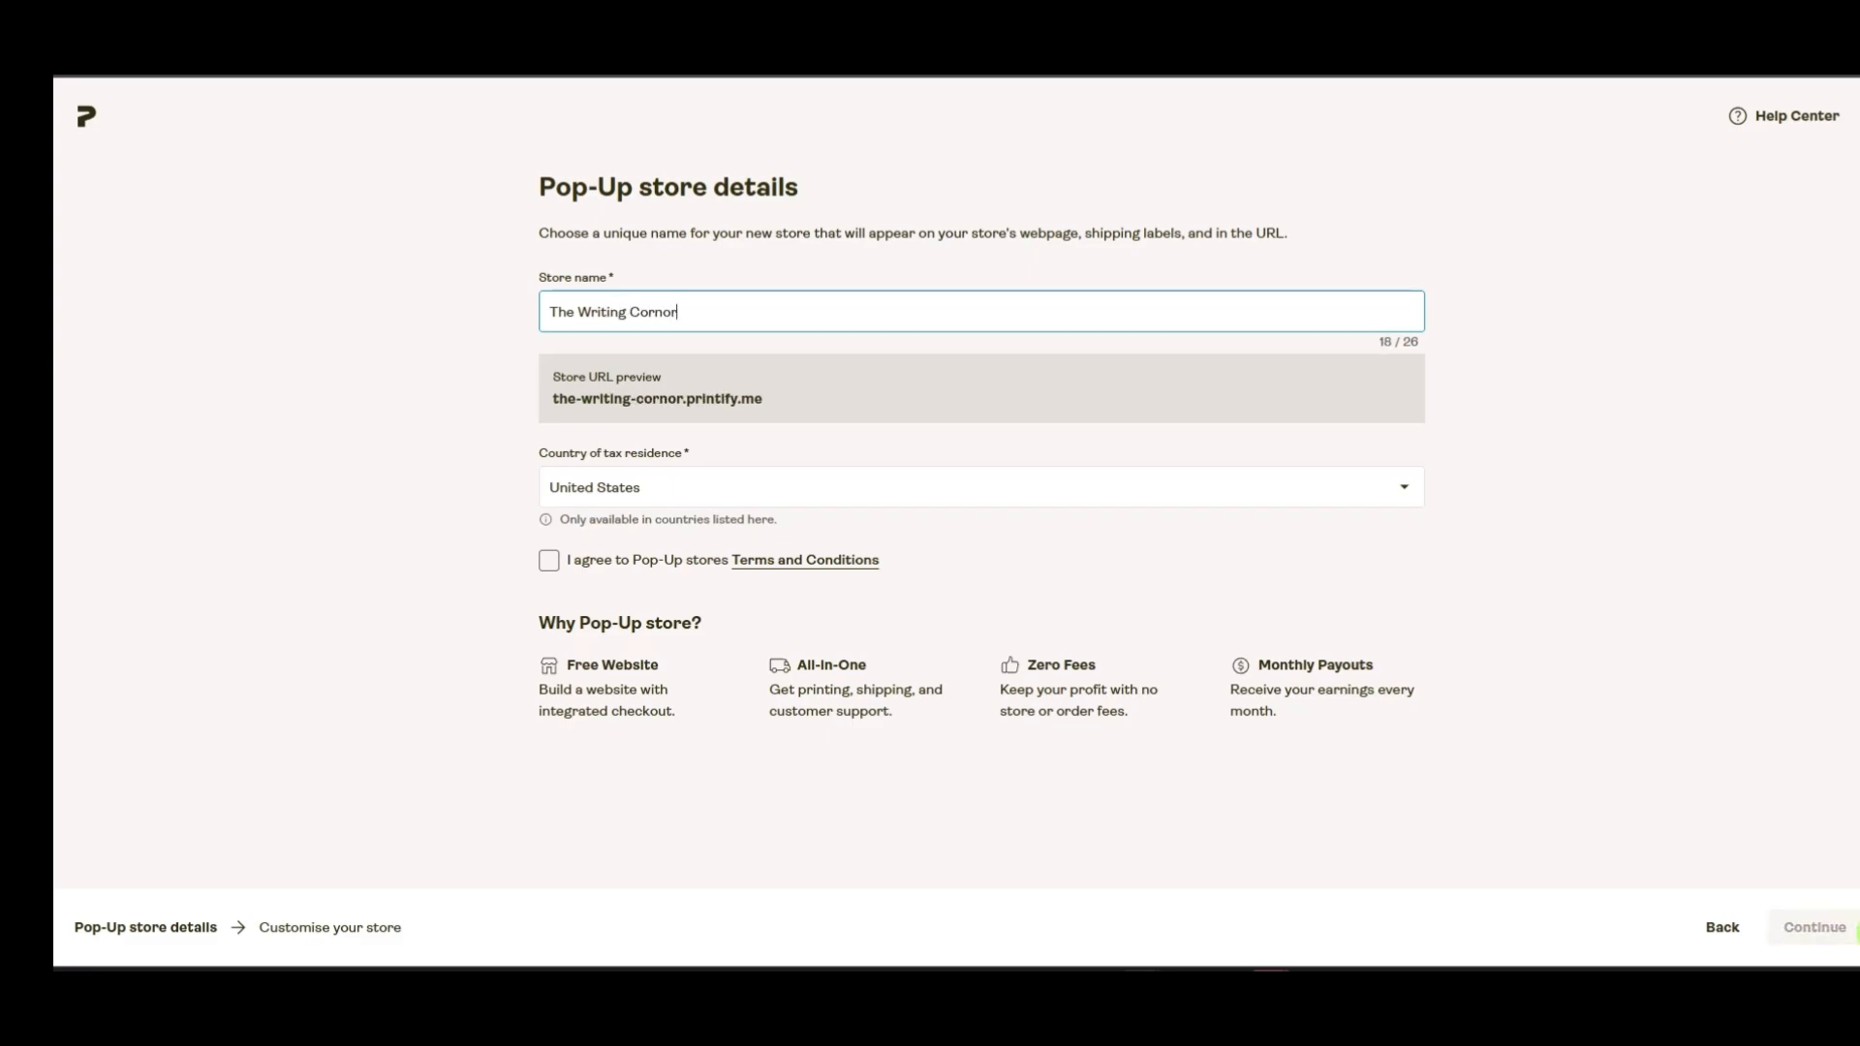
key("BackSpace")
key("BackSpace")
type("er")
left_click(1858, 933)
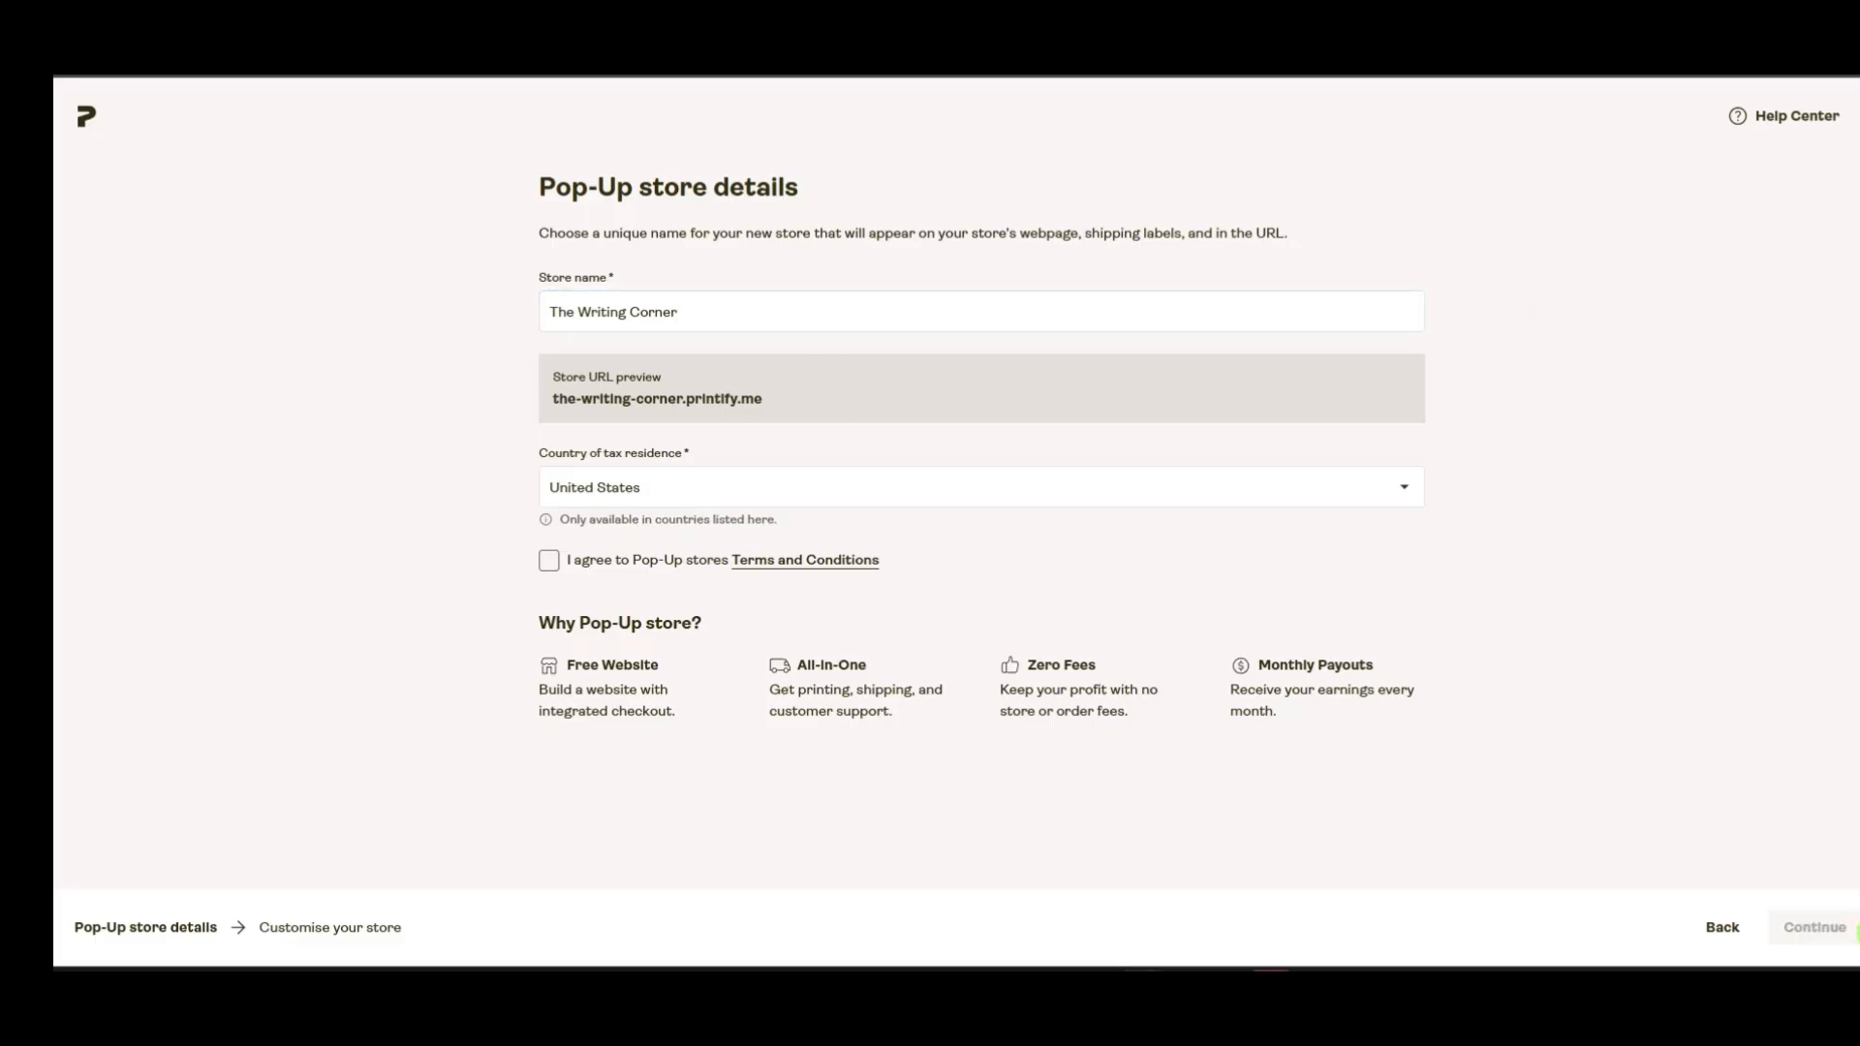
Check the store URL preview and agree to the Pop-Up stores Terms and Conditions
left_click_drag(764, 399, 552, 399)
left_click(823, 399)
left_click(548, 559)
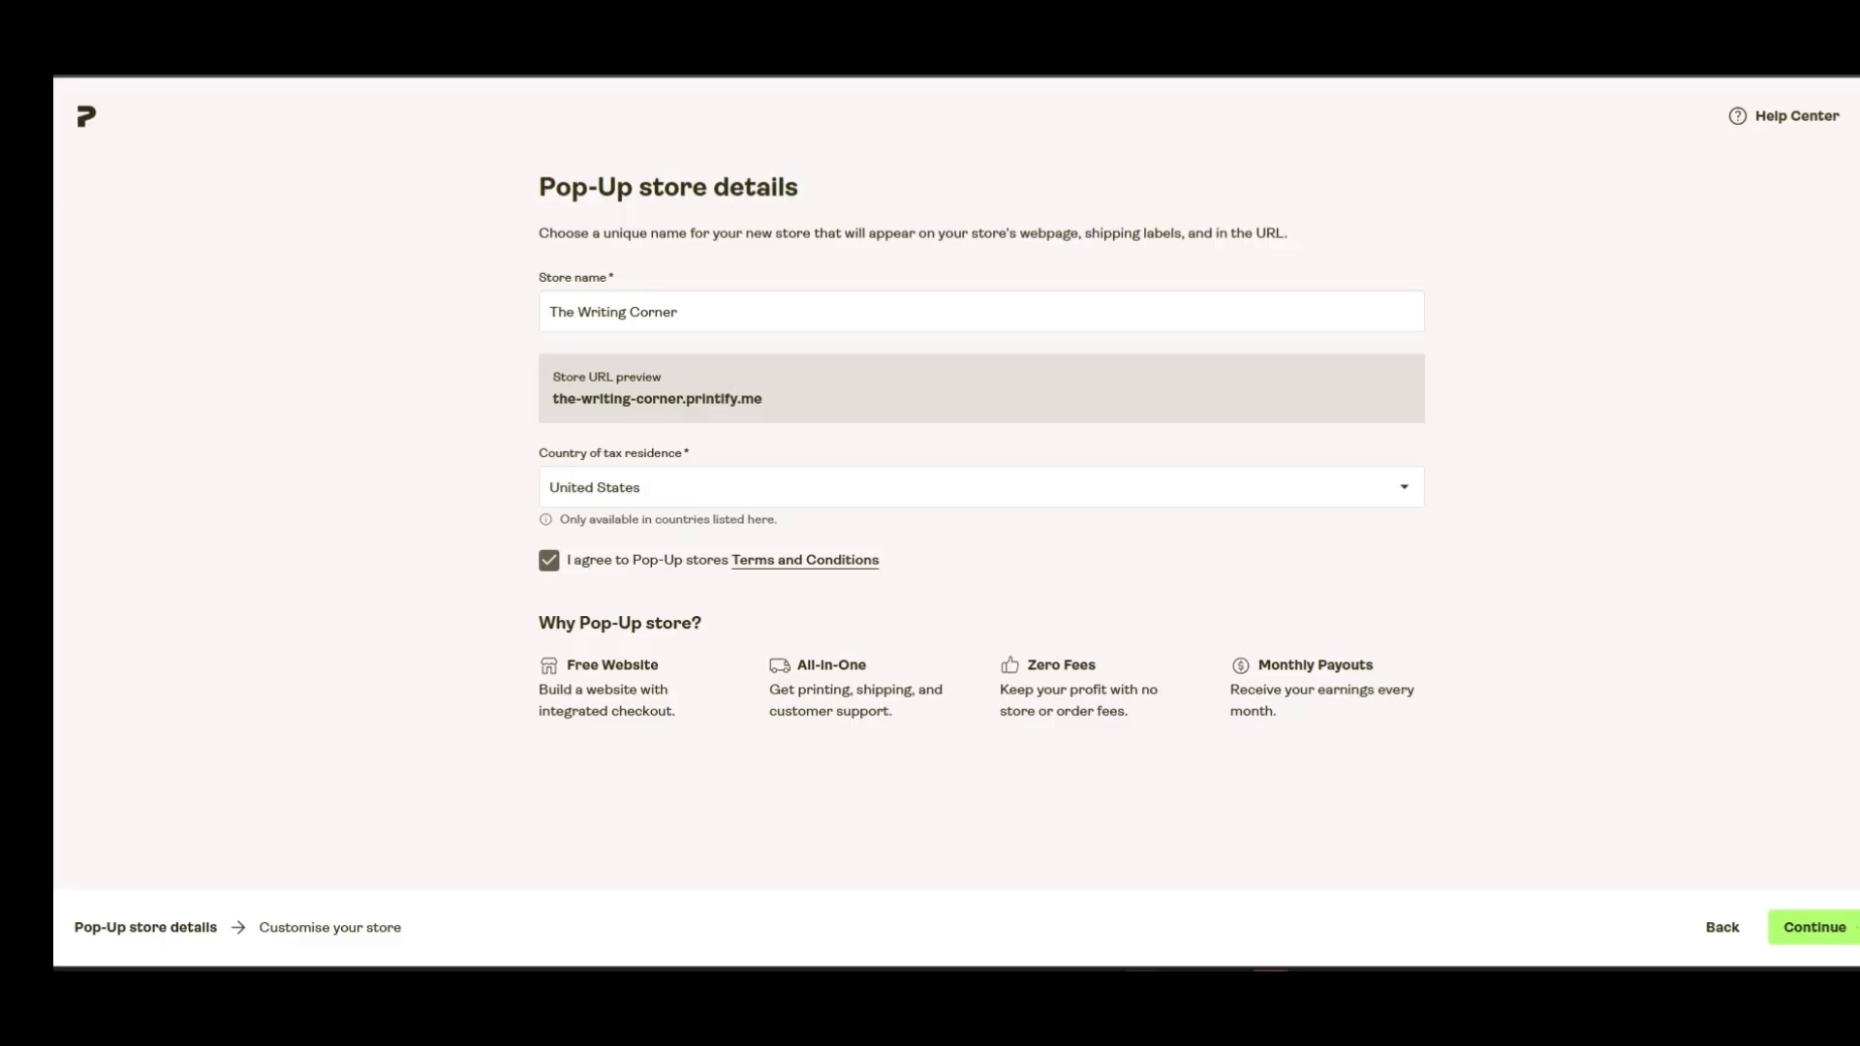
Read through the Pop-Up store benefits, covering the free website, all-in-one service, fees and monthly payouts
left_click_drag(566, 666, 660, 666)
left_click_drag(867, 665, 894, 712)
left_click(1097, 666)
left_click_drag(1097, 665, 1026, 665)
left_click_drag(1131, 712, 1000, 690)
left_click_drag(1277, 712, 1223, 690)
left_click_drag(1000, 712, 1230, 690)
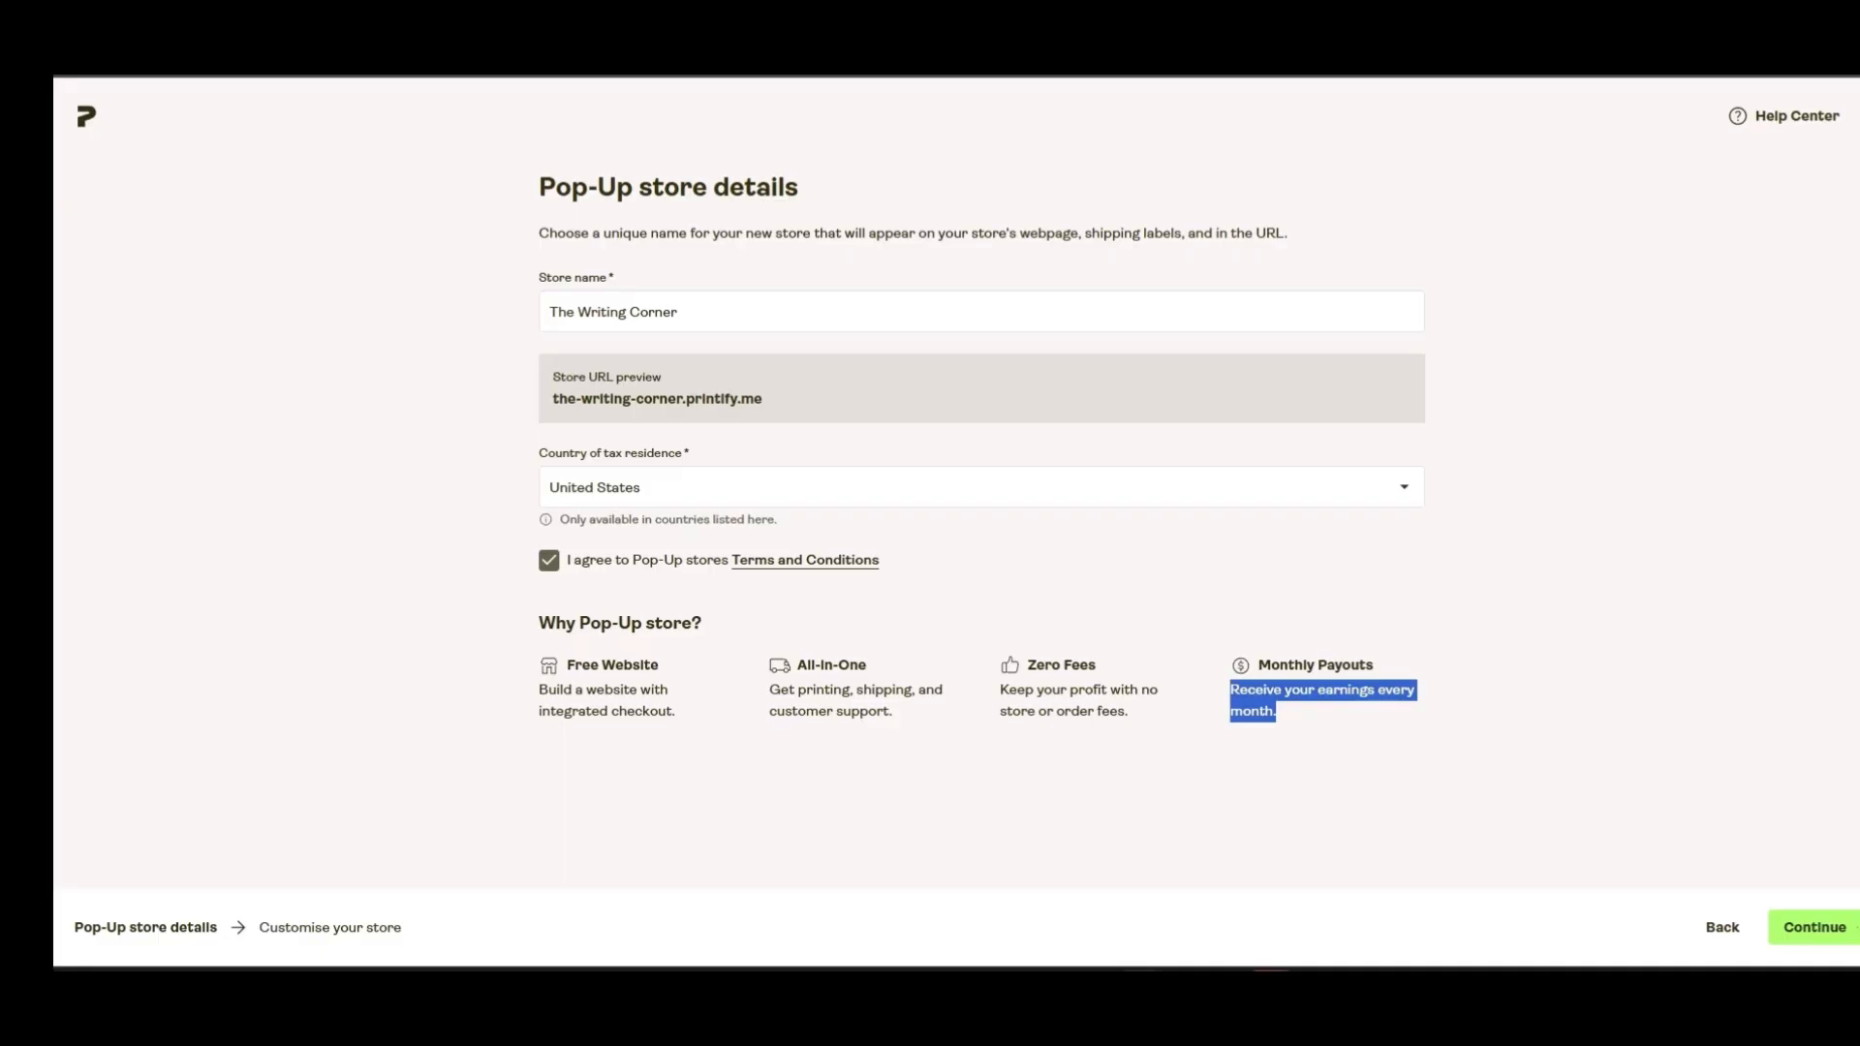
Continue to the store customisation, compare the available themes, choose the black one and launch the store
left_click(1823, 927)
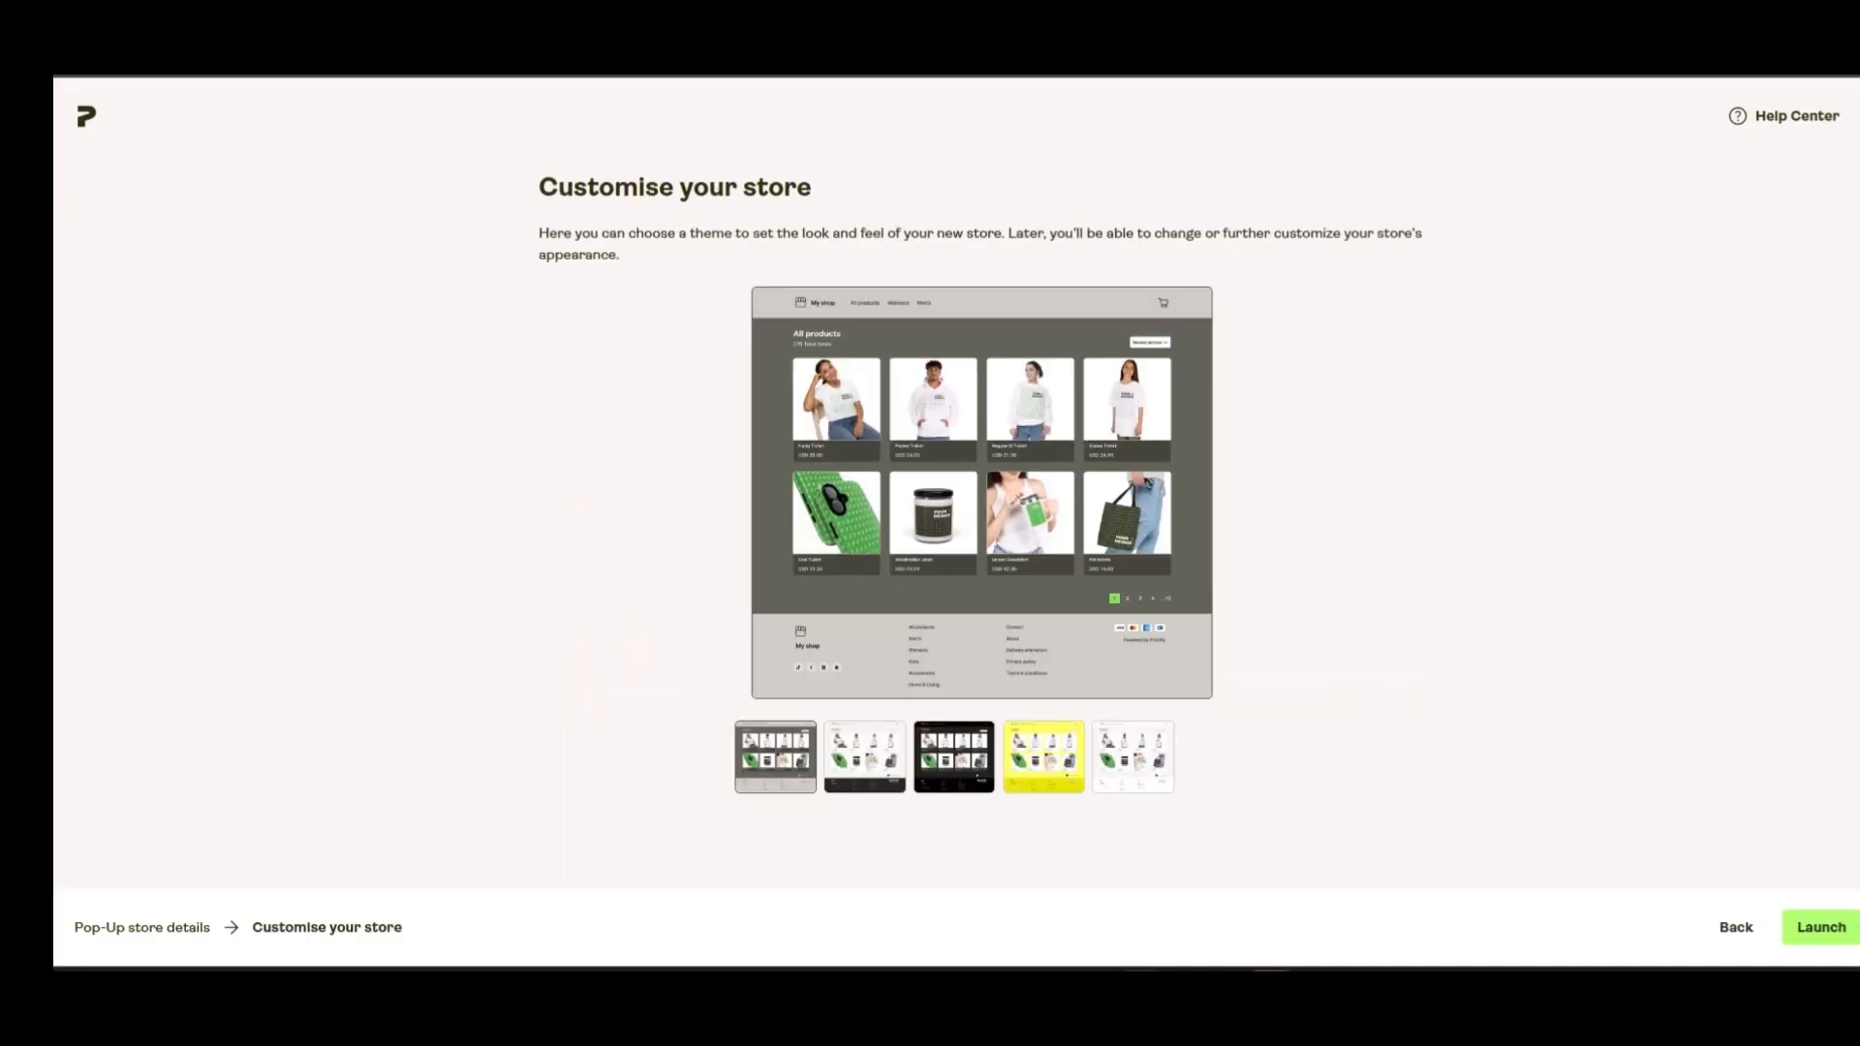
left_click(865, 760)
left_click(955, 760)
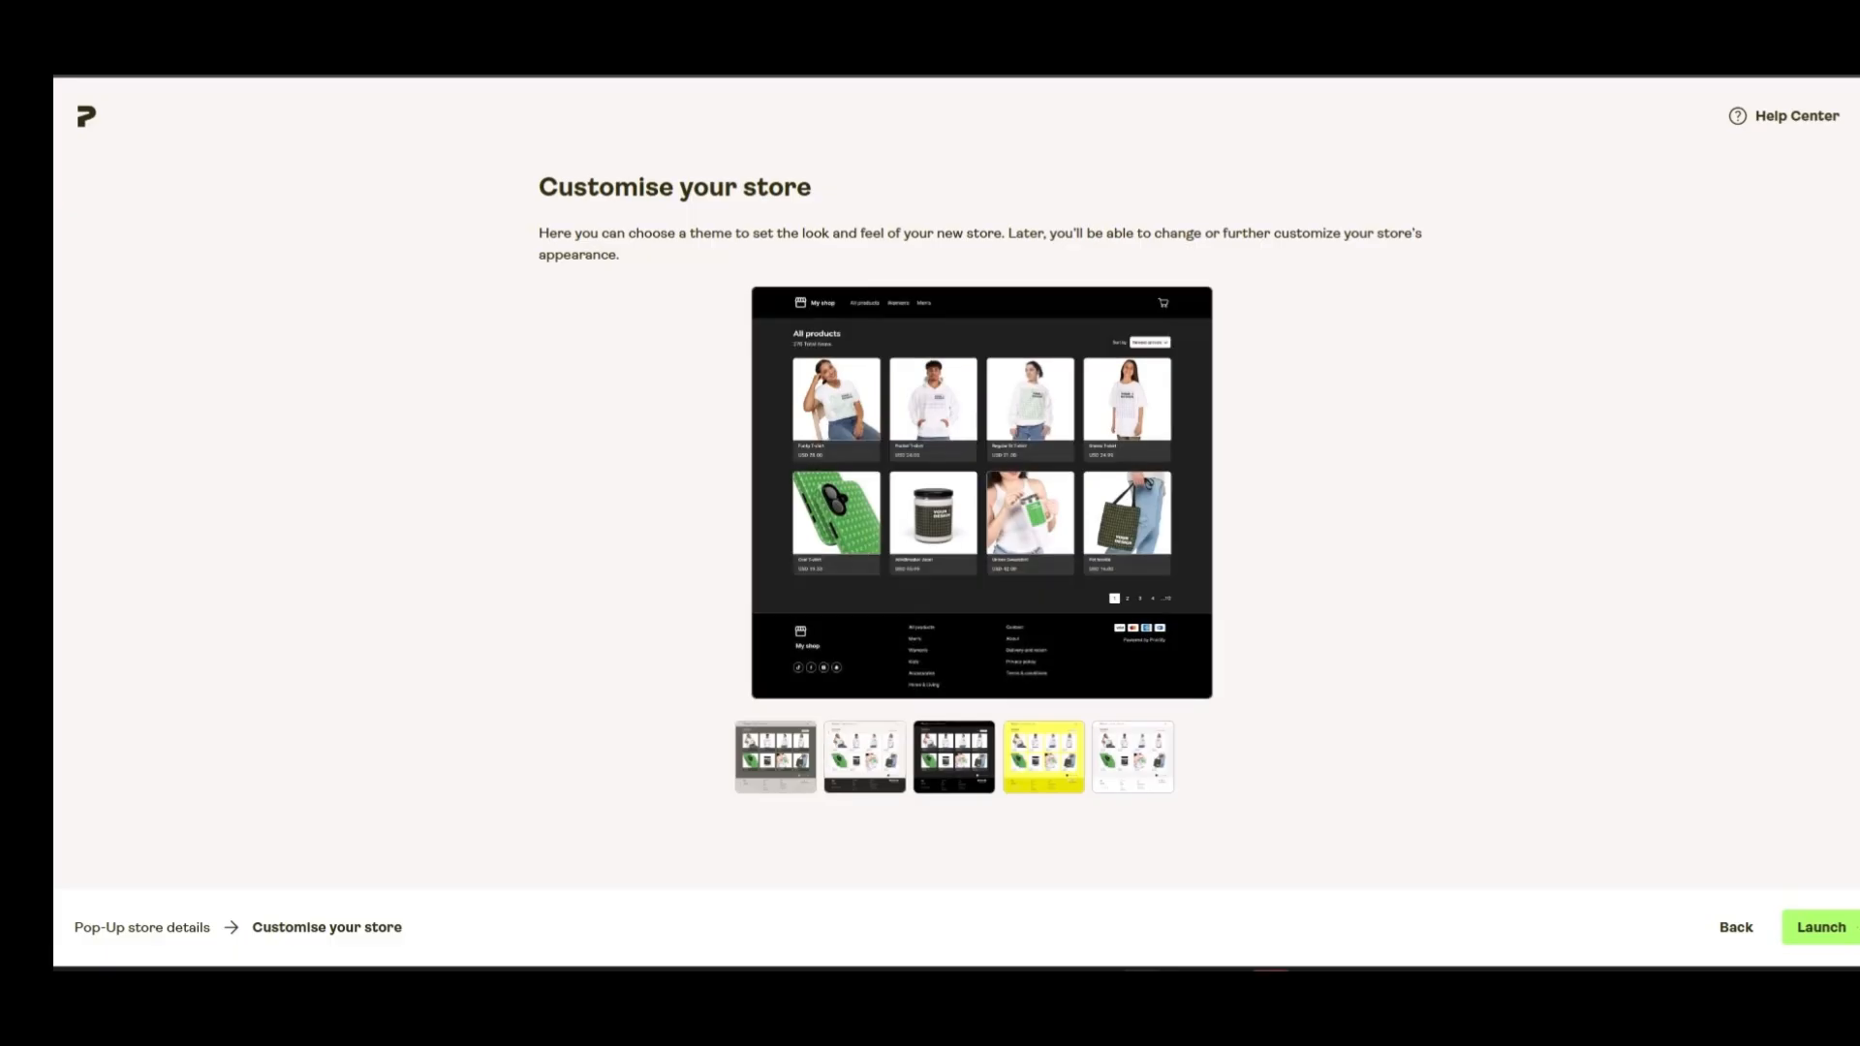
left_click(1043, 760)
left_click(1133, 760)
left_click(954, 759)
left_click(1823, 927)
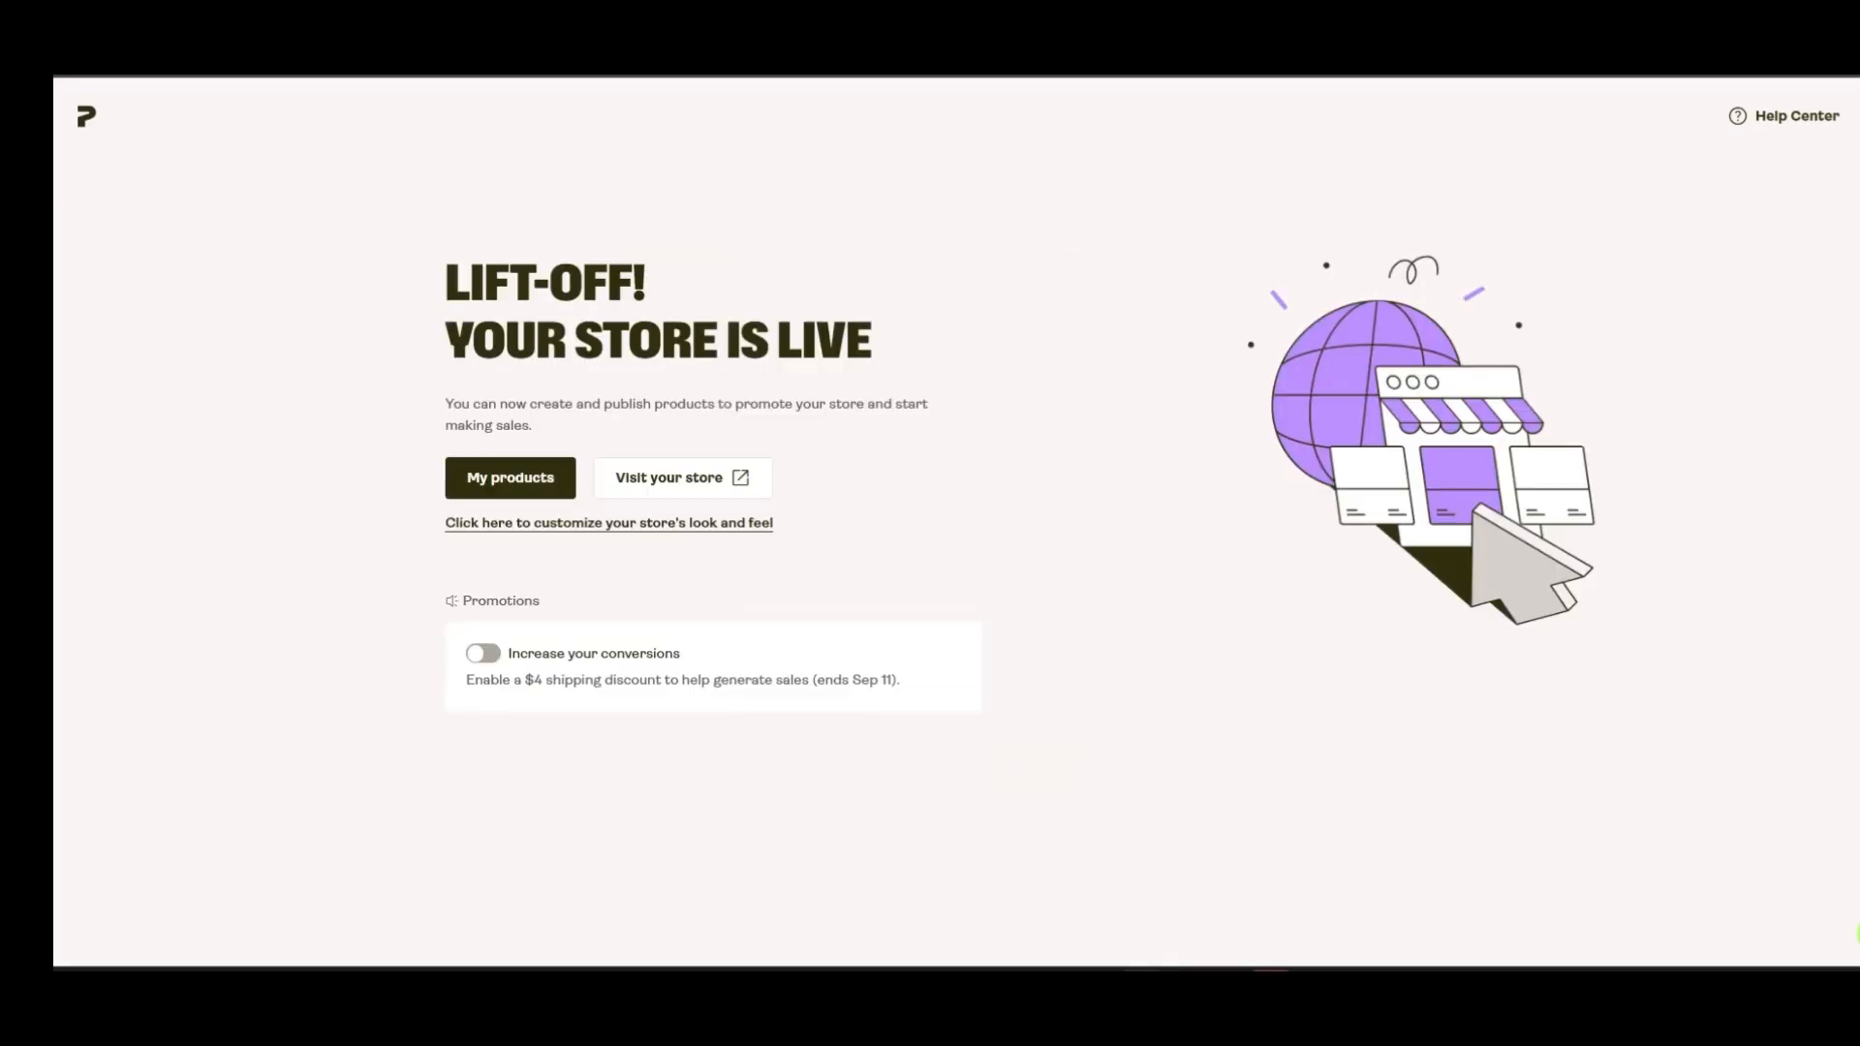
Visit the newly launched storefront, look over its page and return to the launch confirmation
left_click(686, 478)
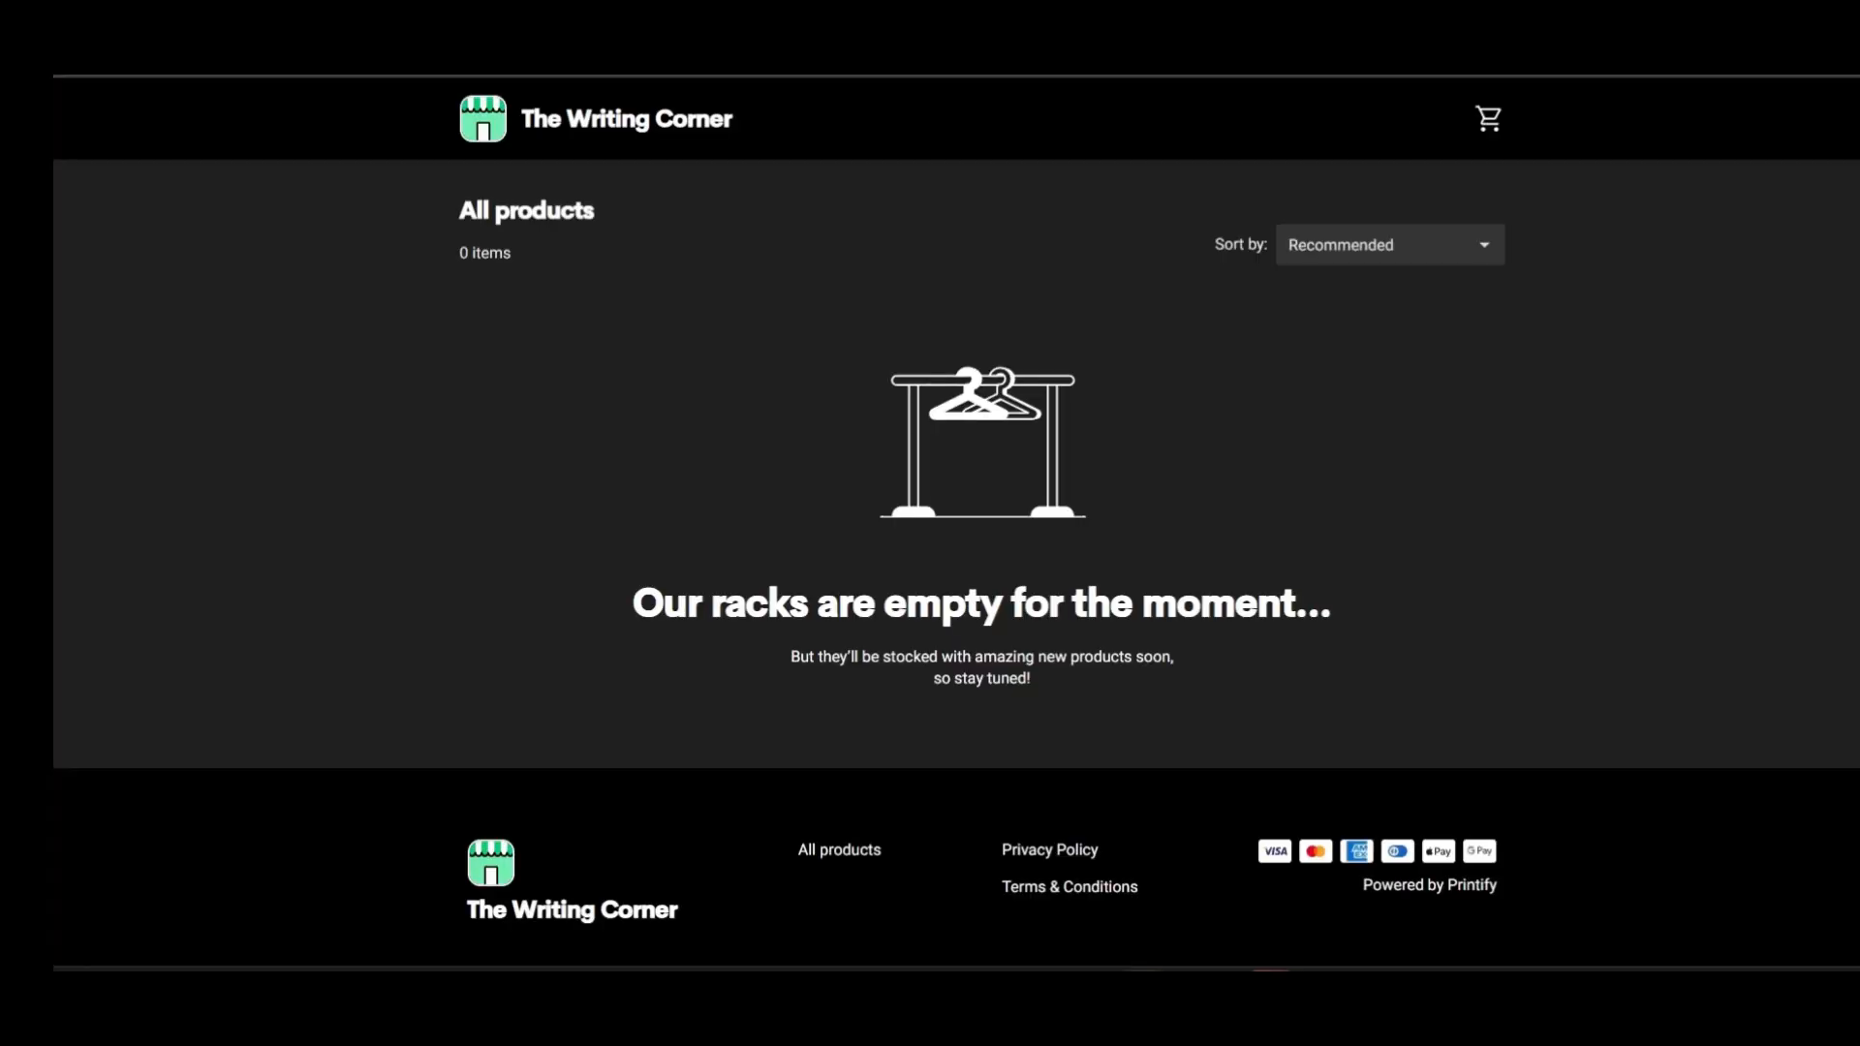
scroll(956, 523, "down", 1)
scroll(956, 523, "up", 1)
key("ctrl+shift+Tab")
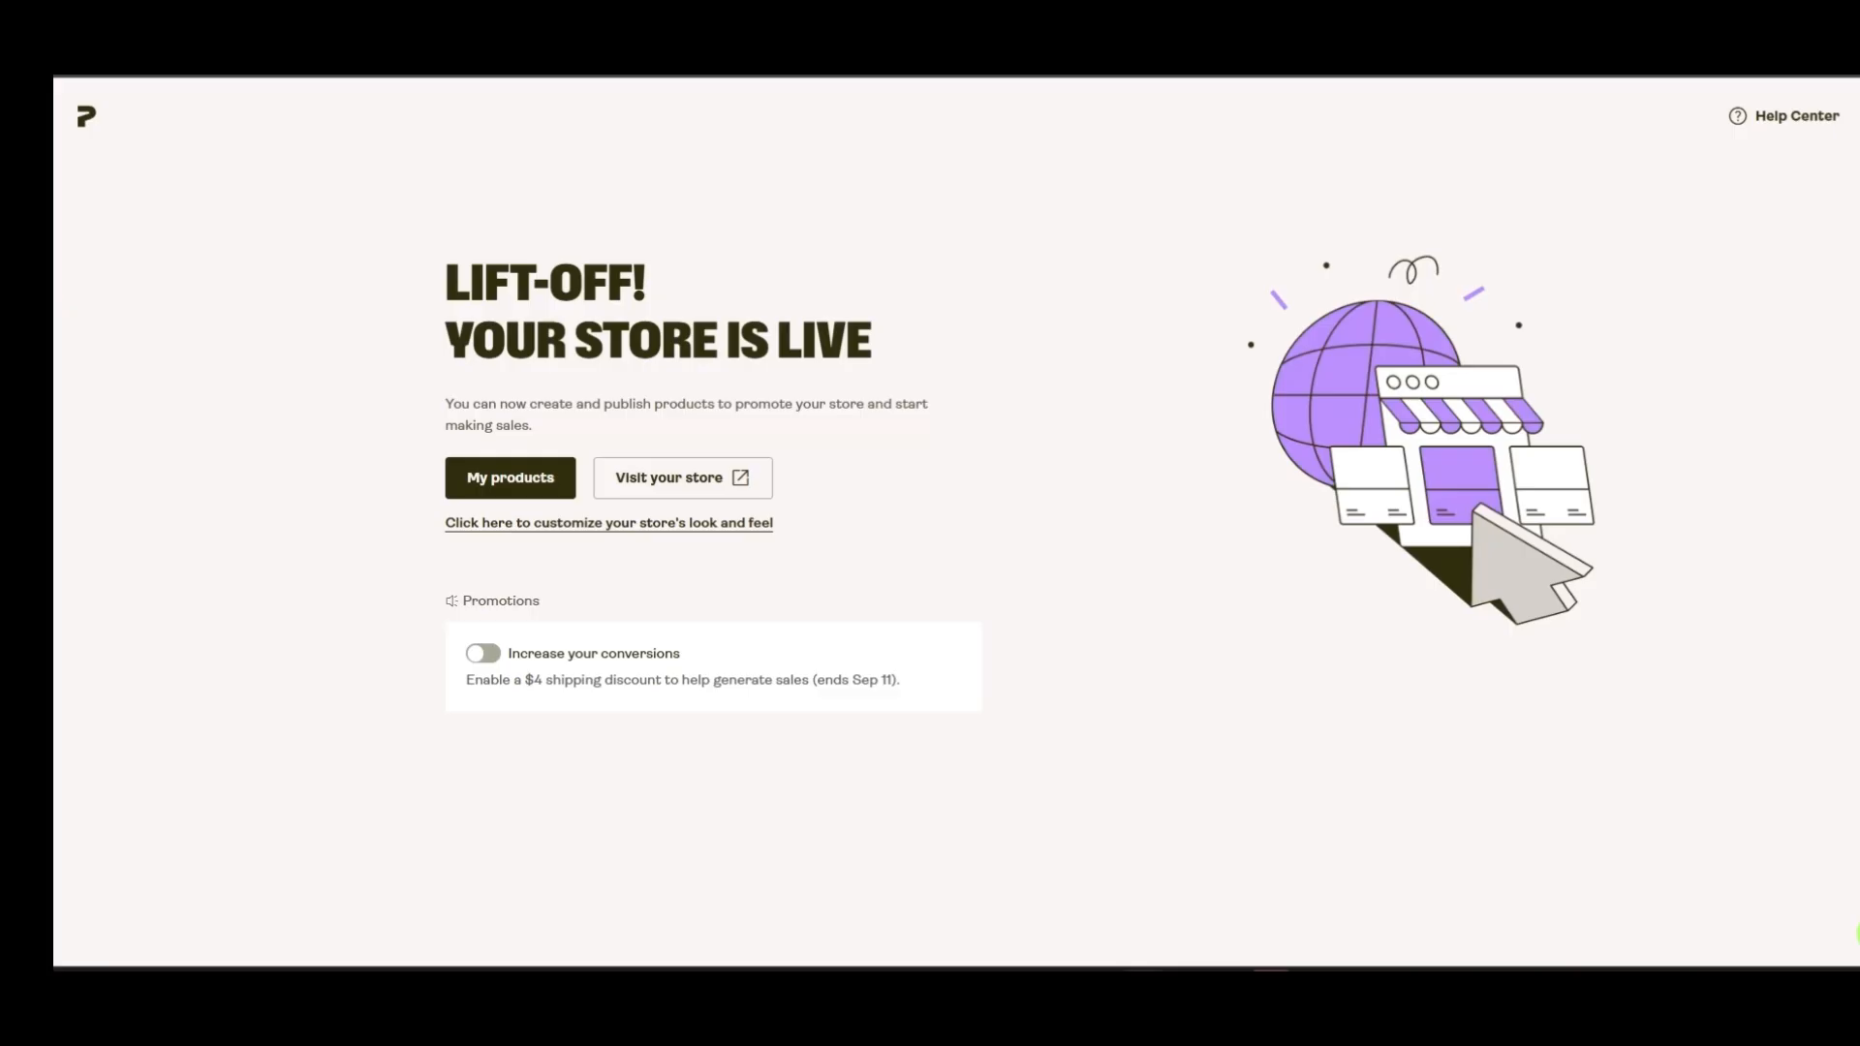
Open the store's look-and-feel editor and compare the theme palettes, keeping the black palette
left_click(608, 523)
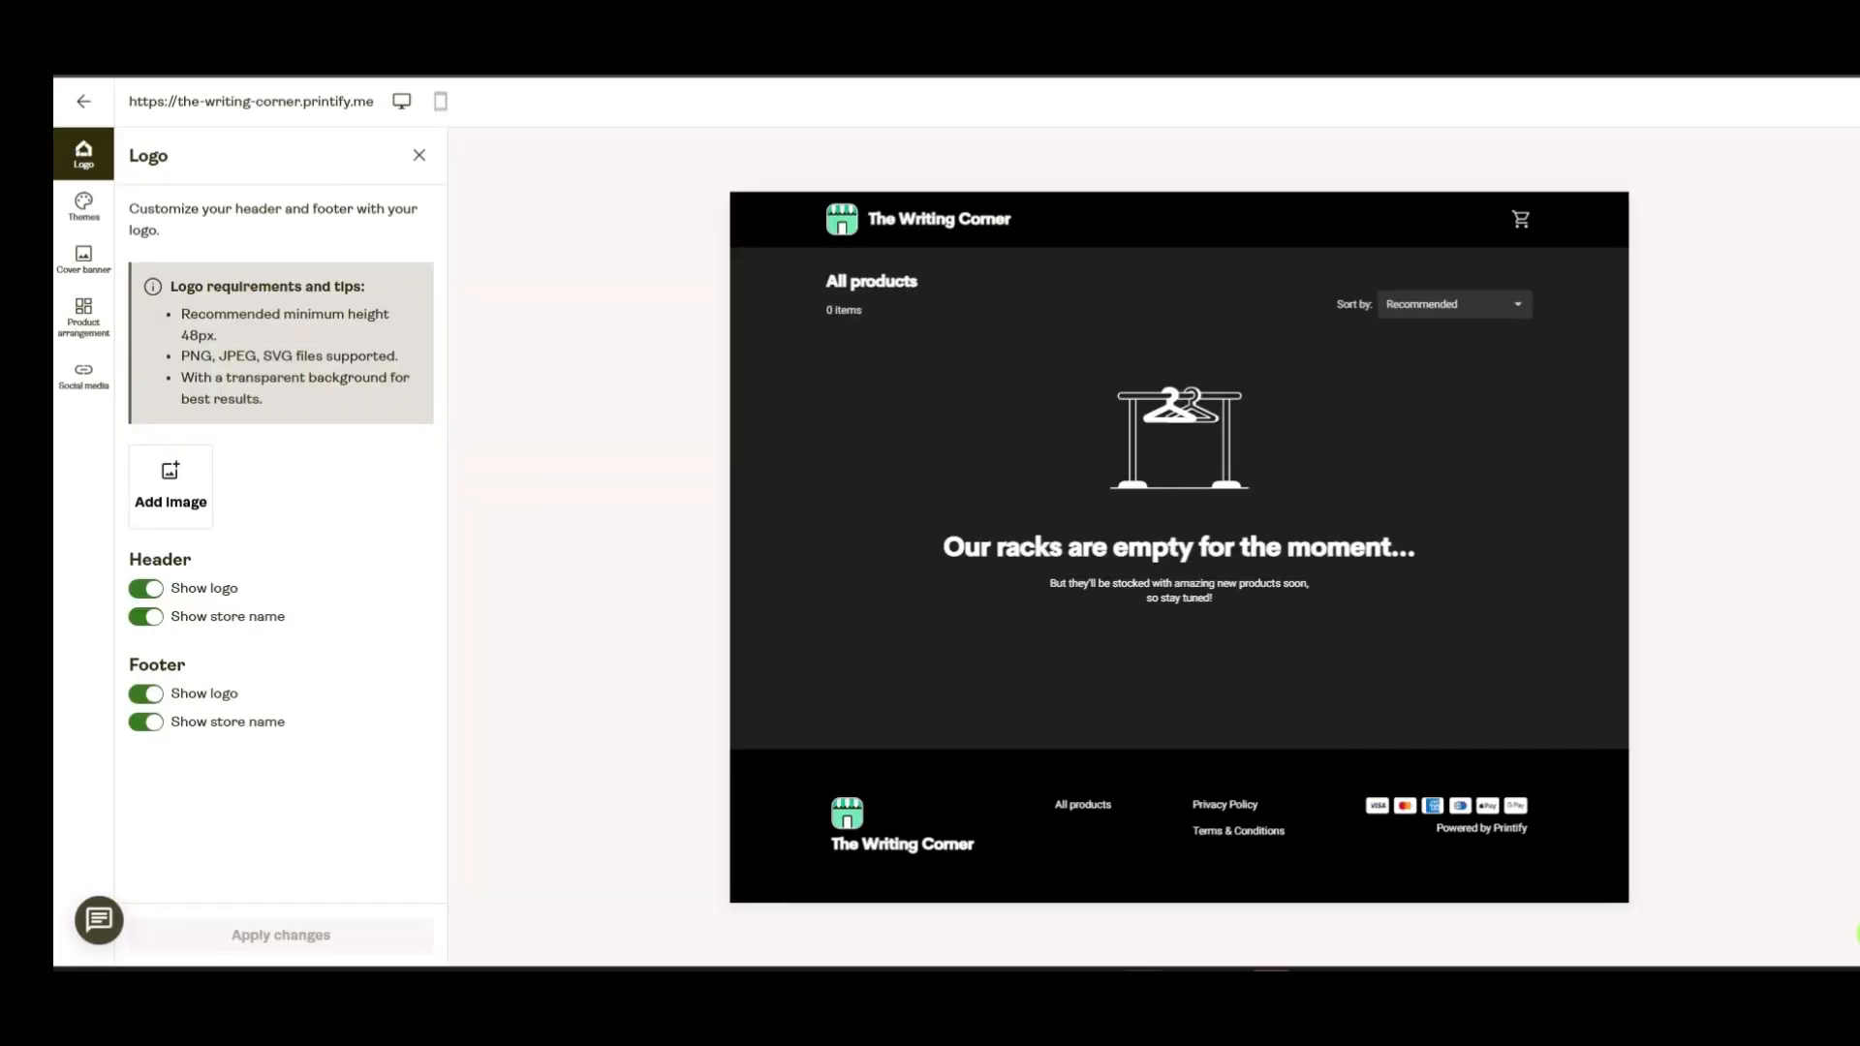
left_click(83, 207)
left_click(303, 626)
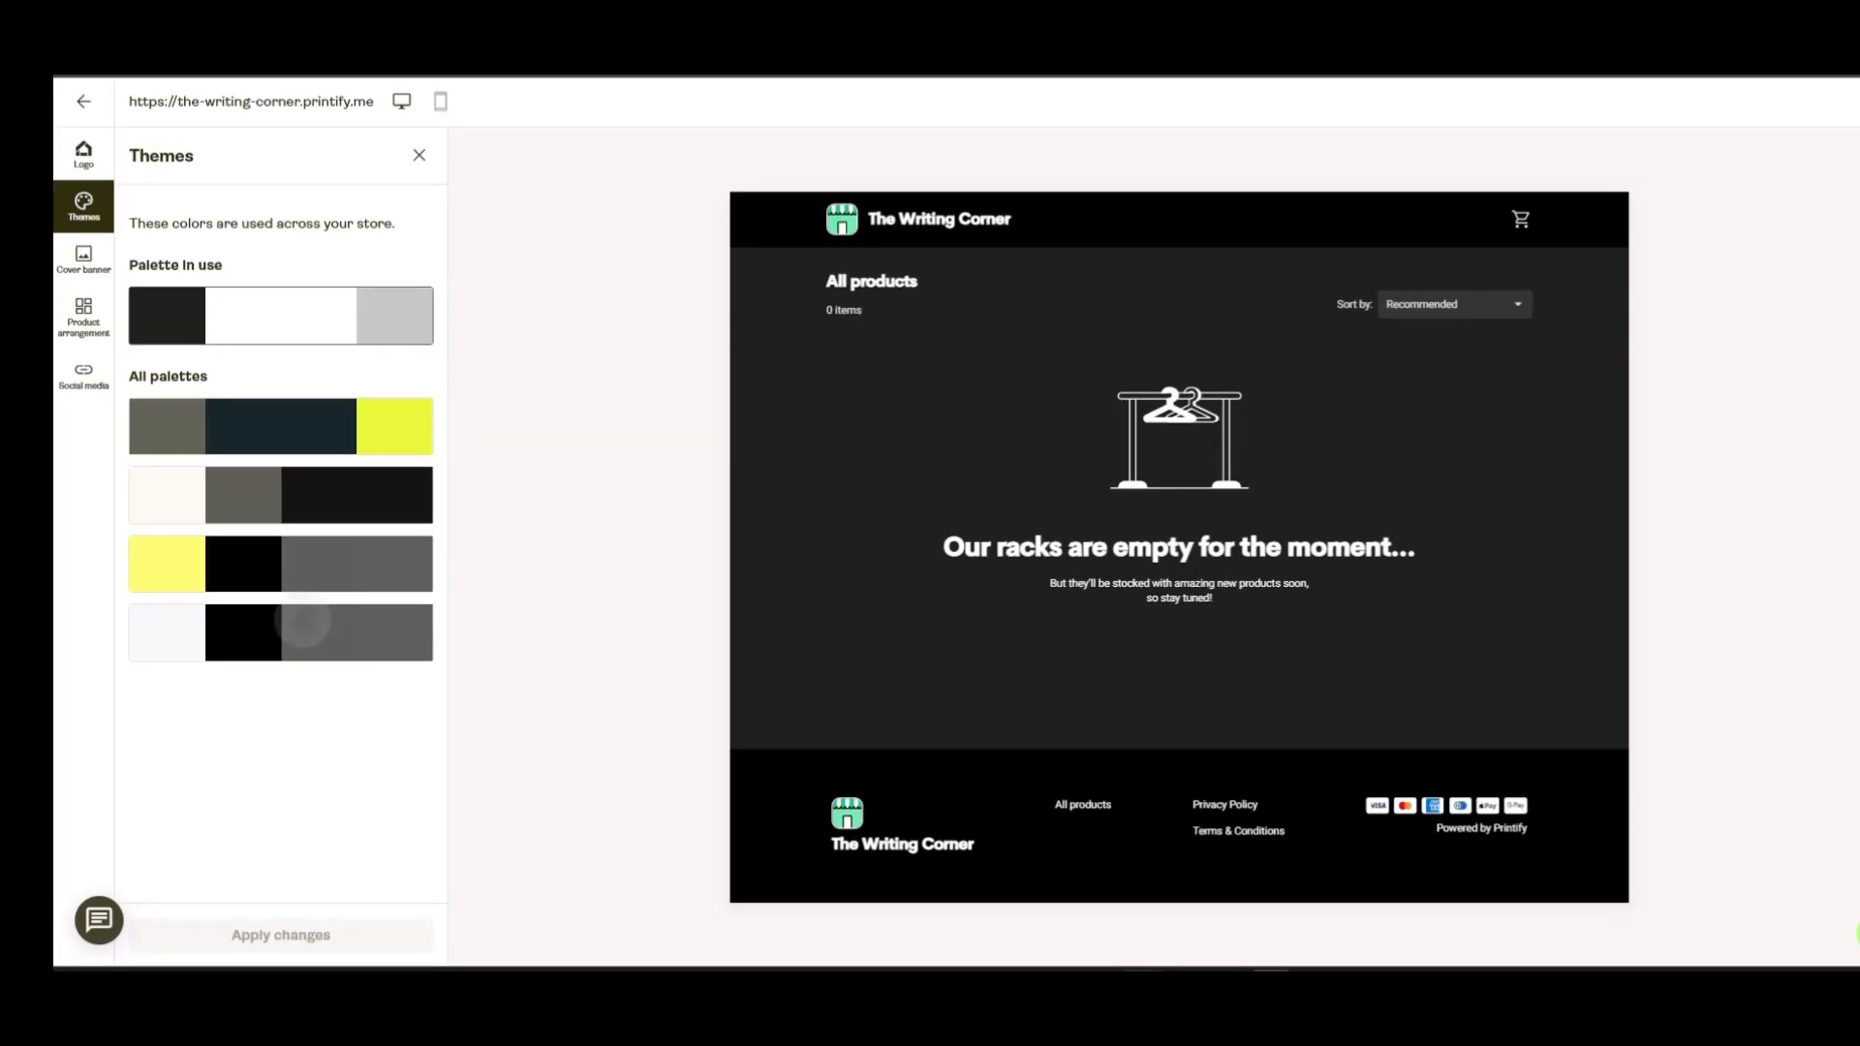
left_click(360, 564)
left_click(339, 316)
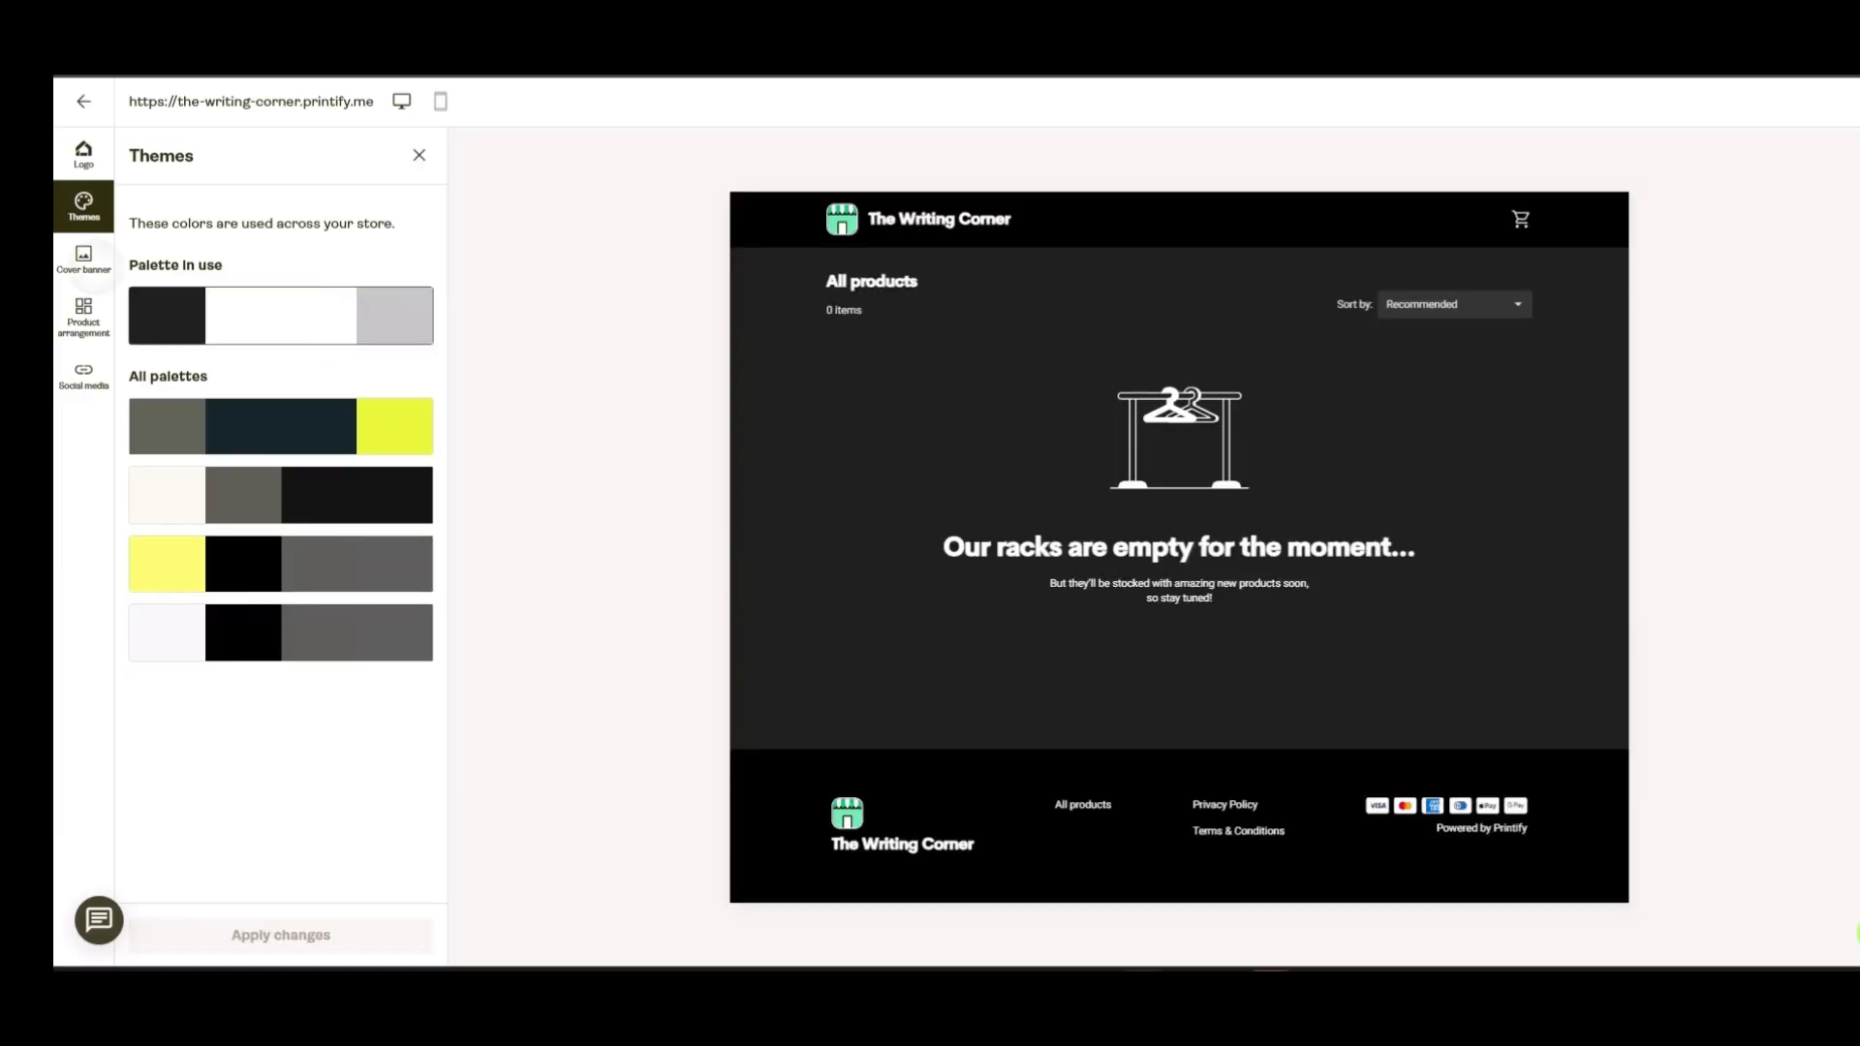
Examine the cover banner, product arrangement, social media and logo options plus the mobile preview, and leave the store editor
left_click(84, 261)
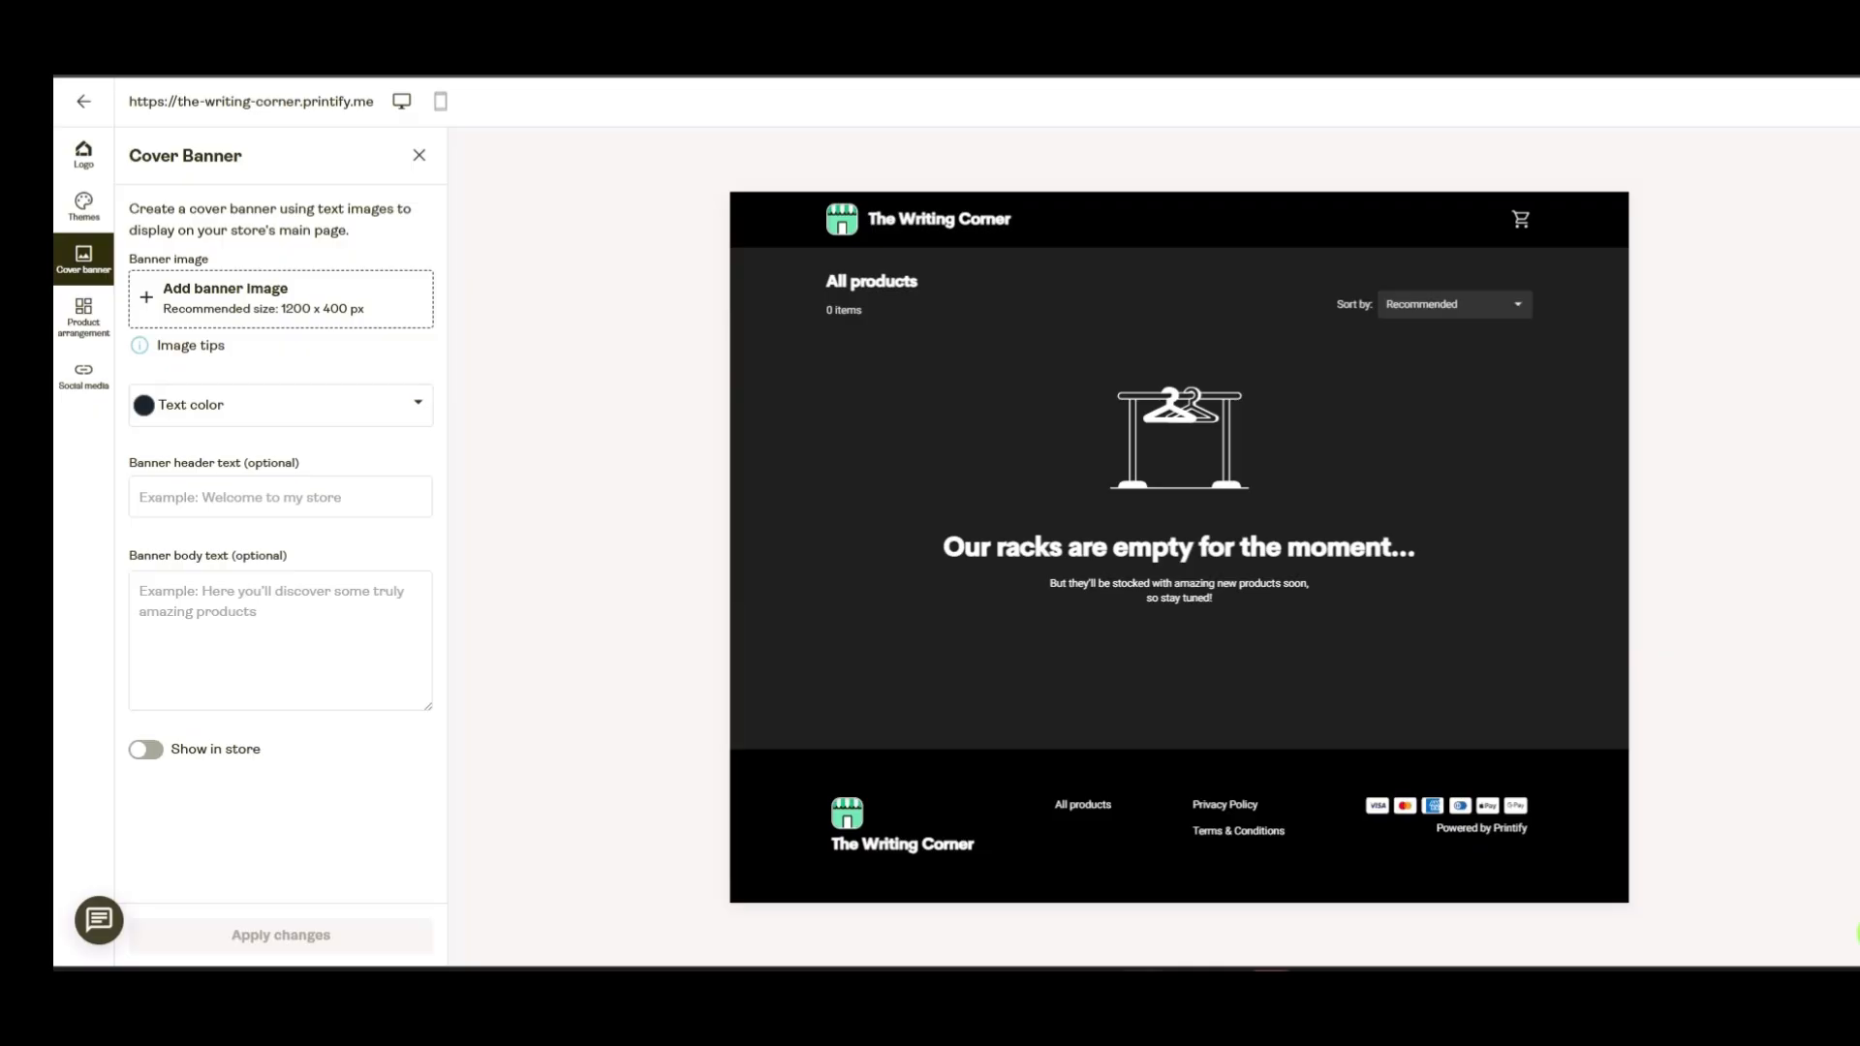
left_click(83, 317)
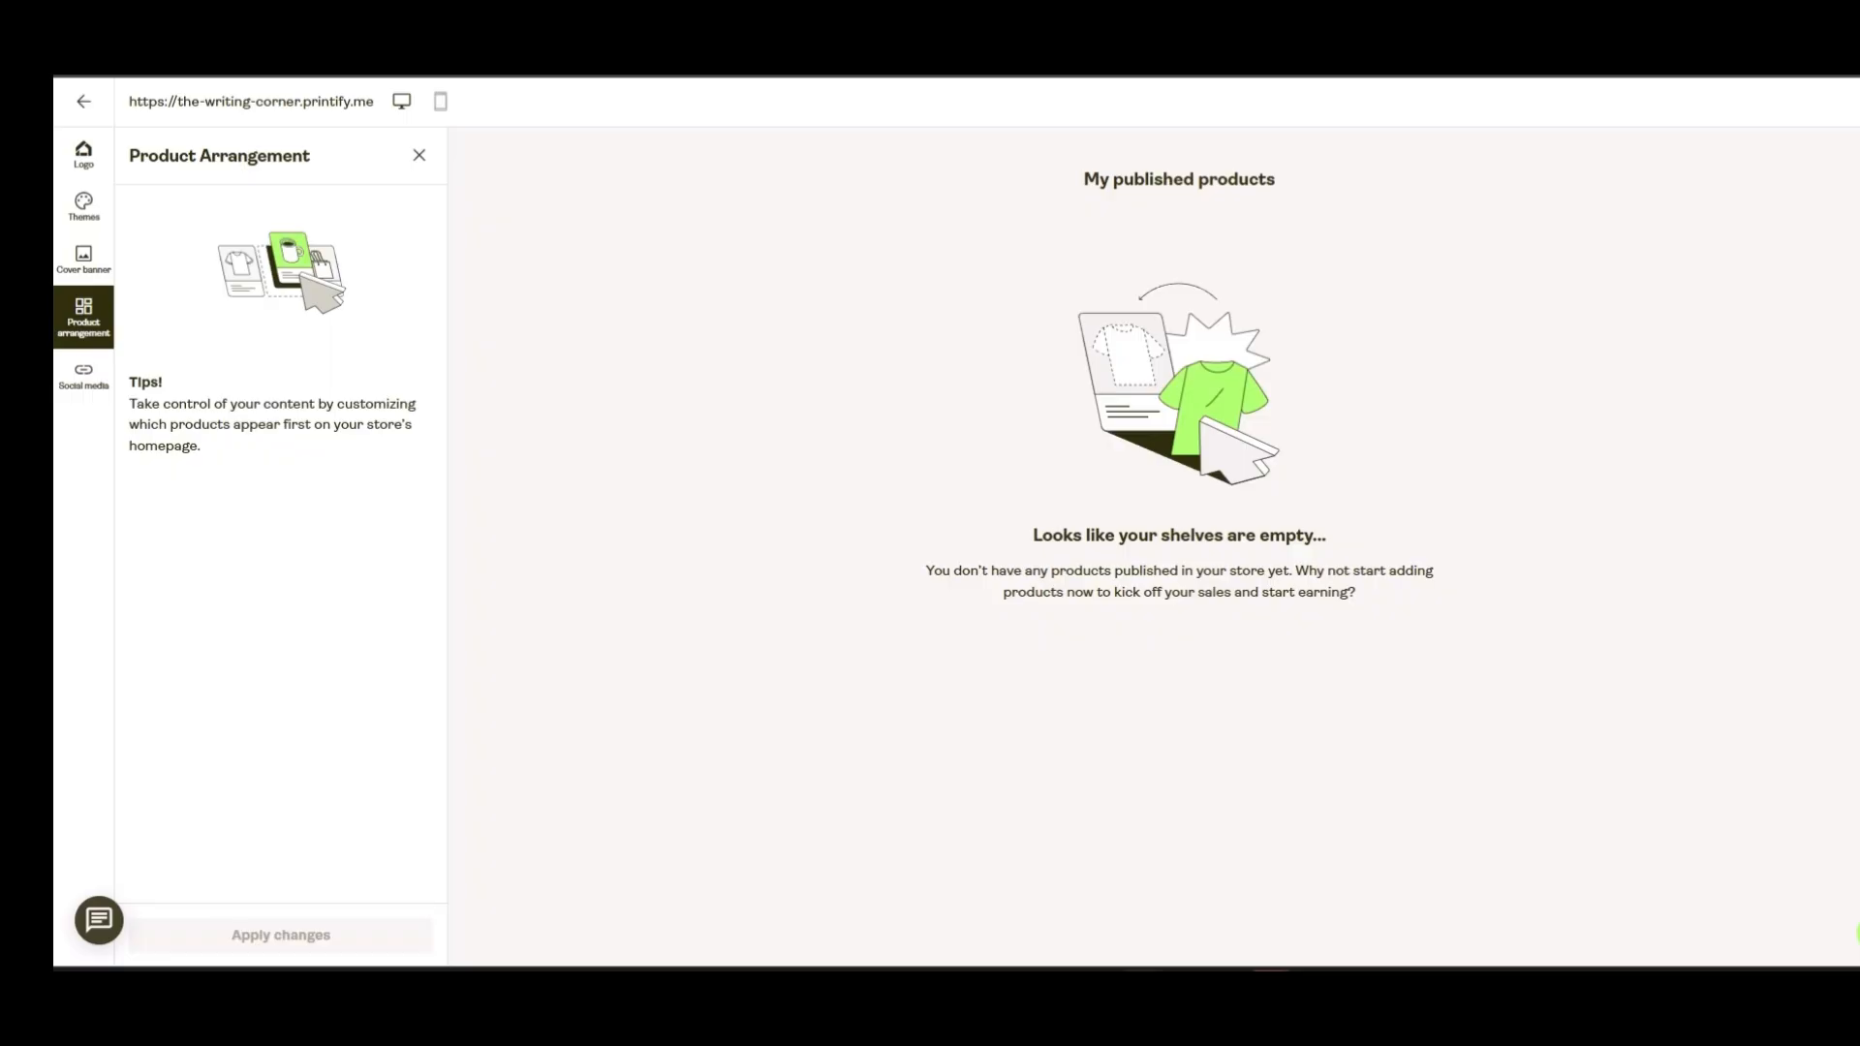
left_click(83, 376)
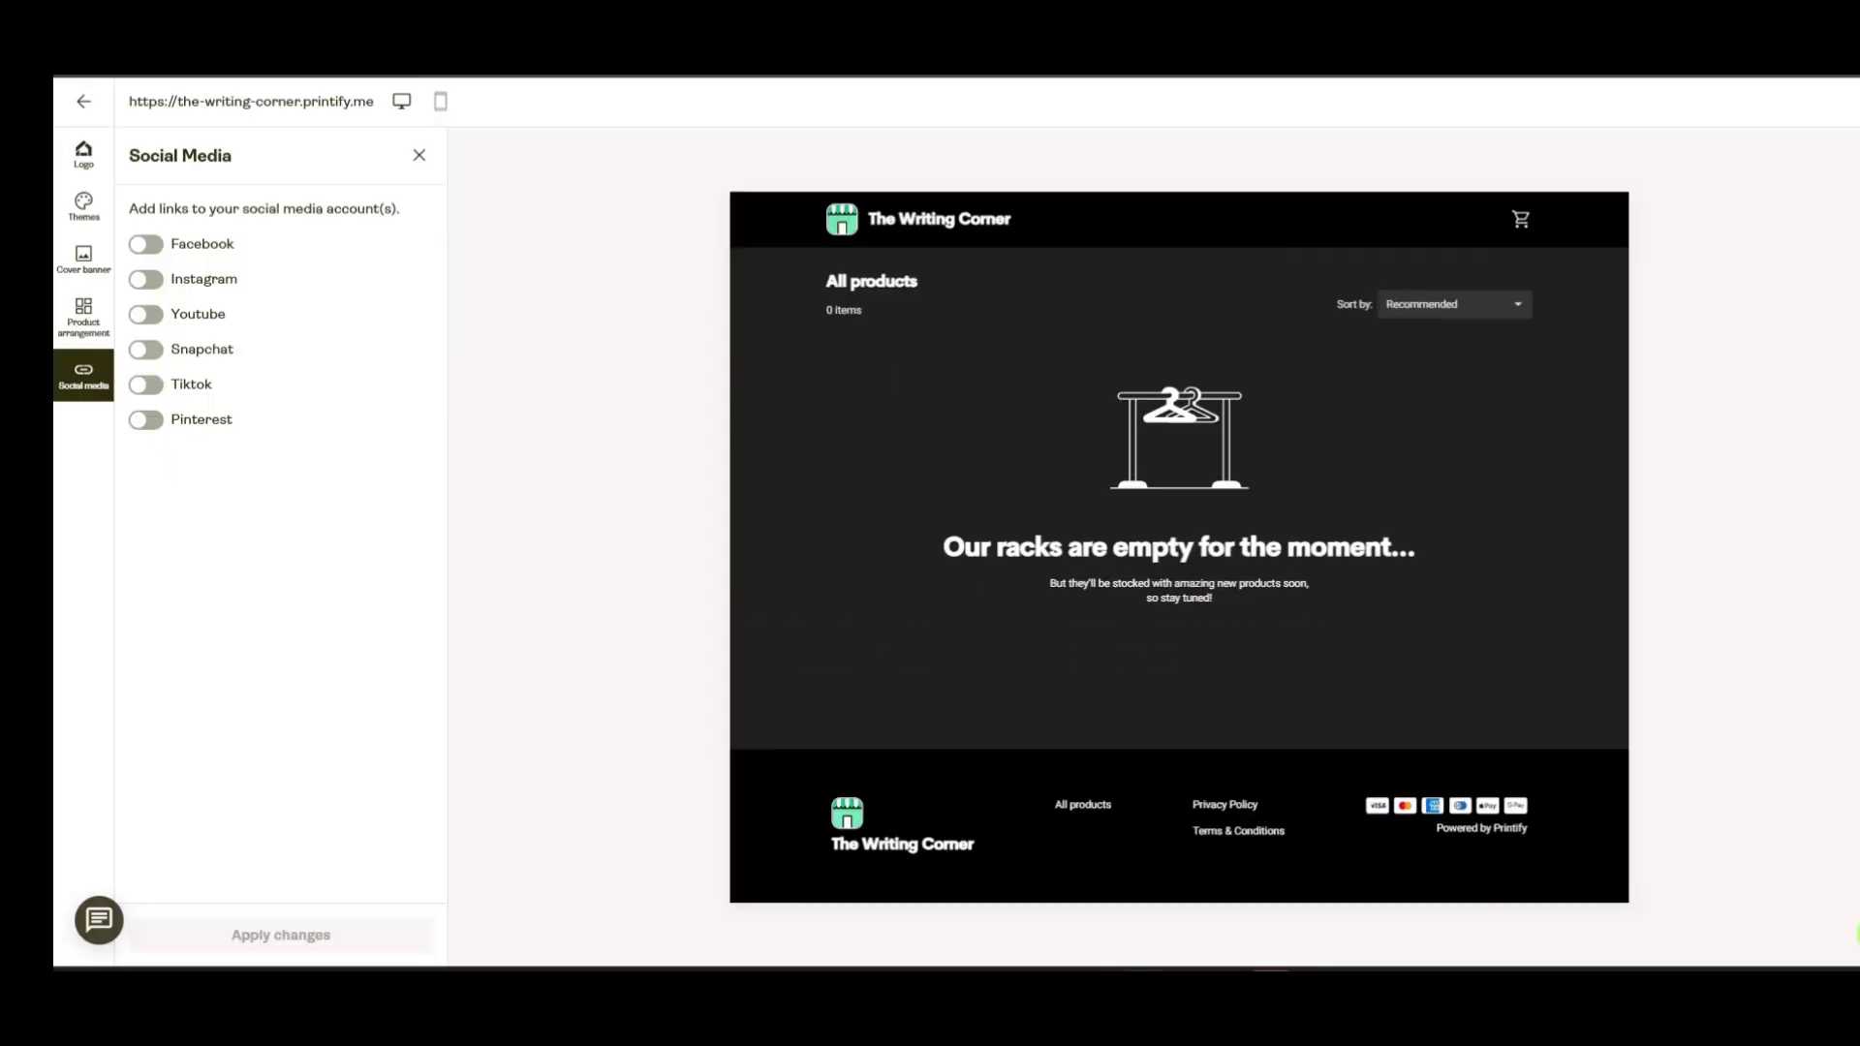
left_click(441, 102)
scroll(1172, 548, "down", 4)
scroll(1172, 549, "up", 4)
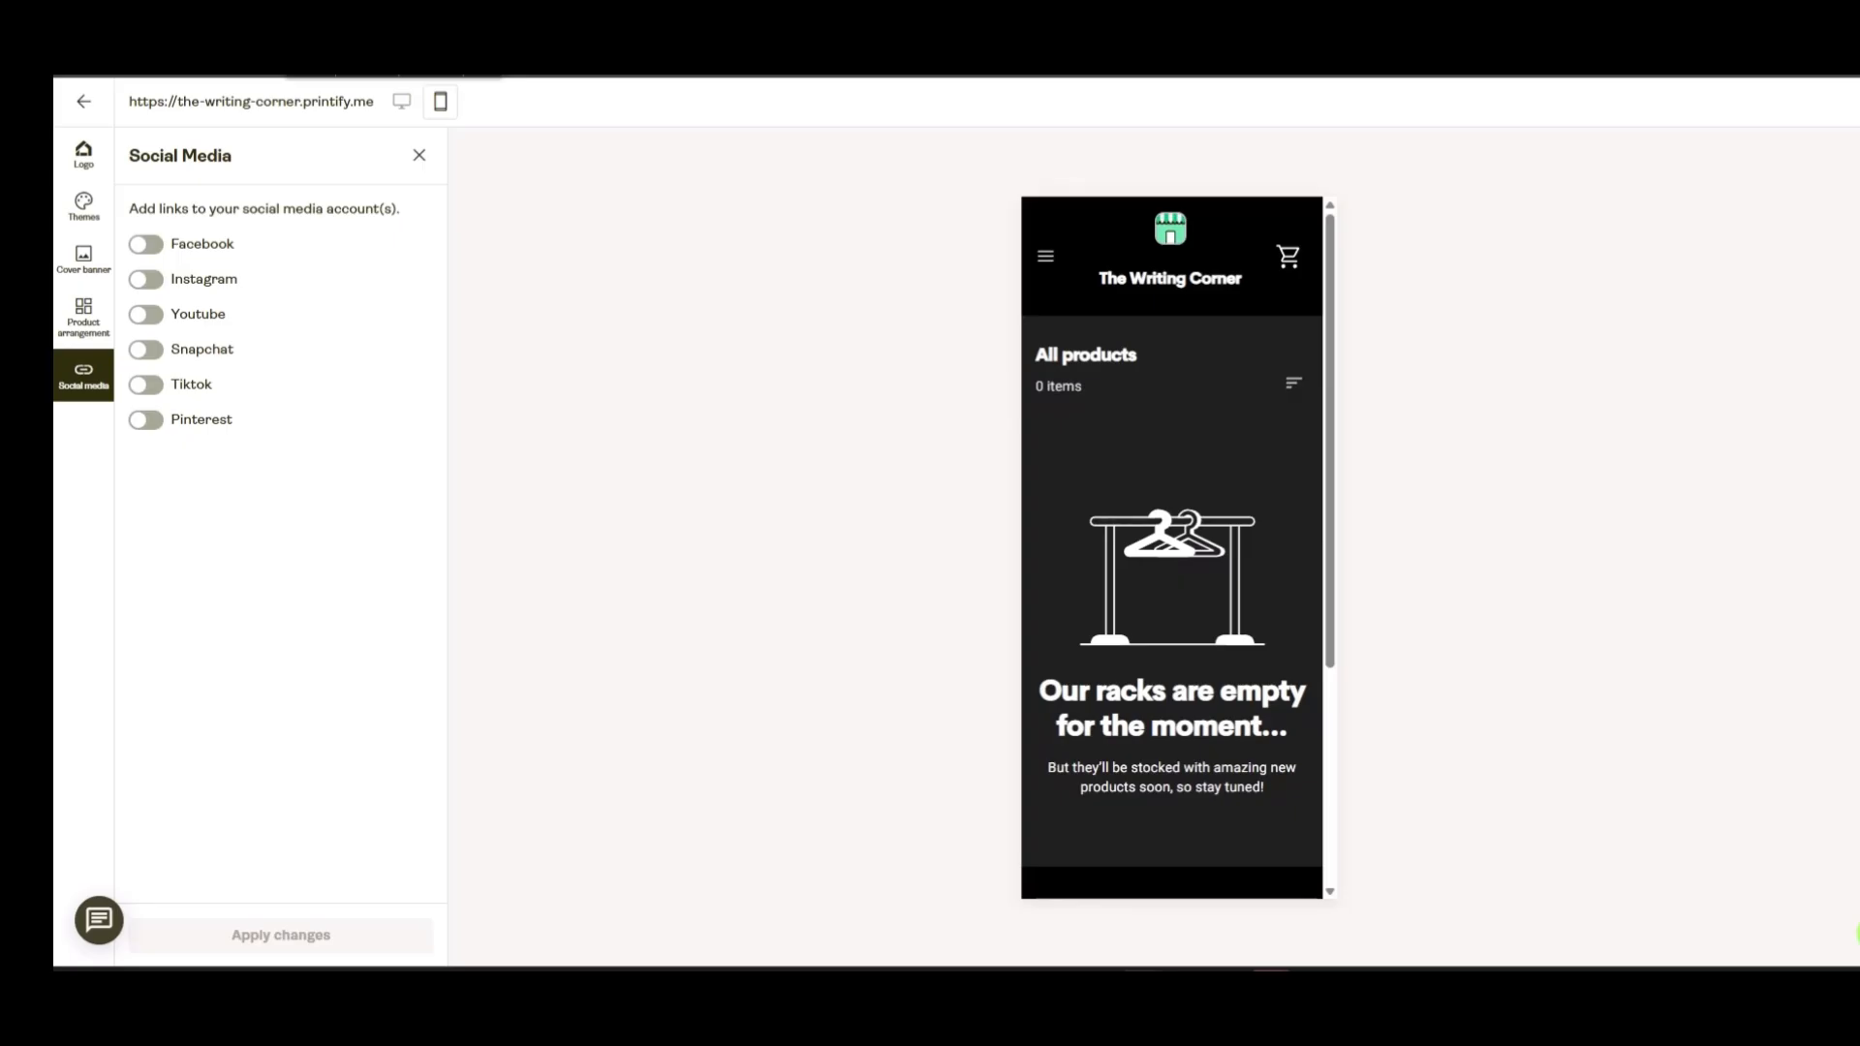
left_click(84, 154)
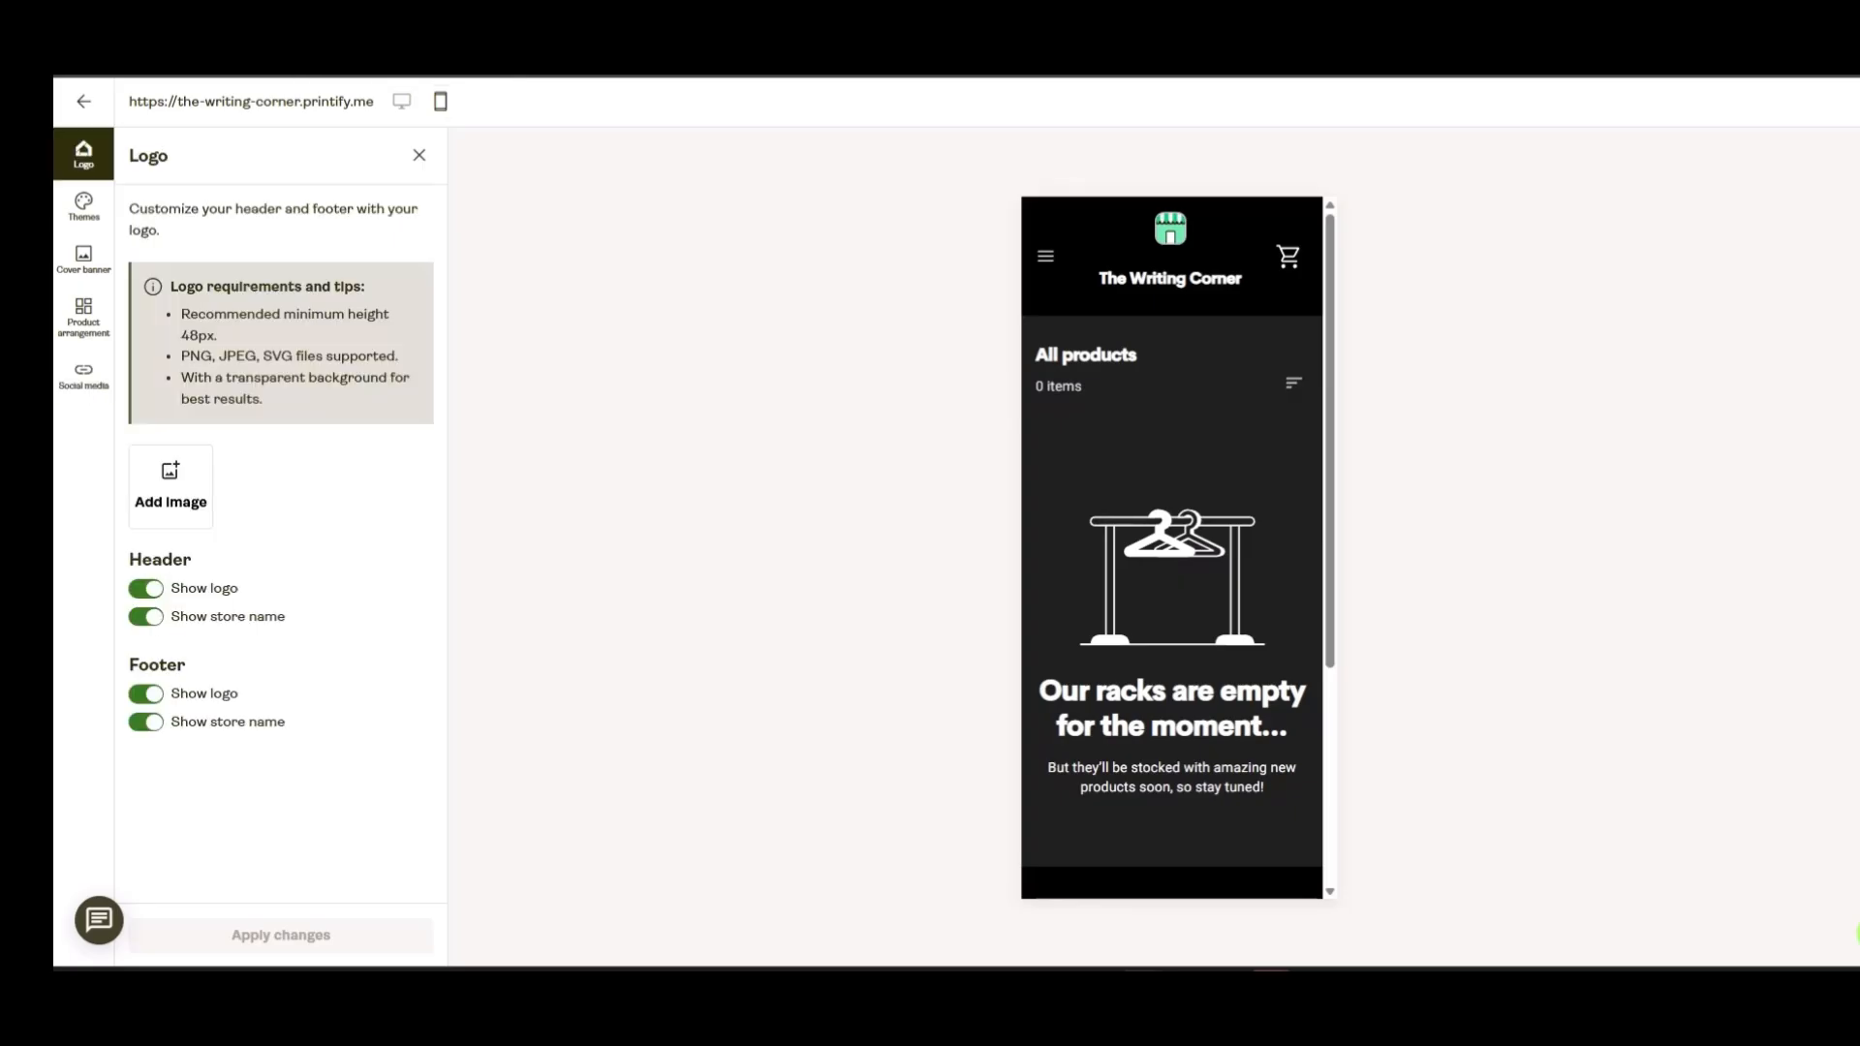
left_click(83, 101)
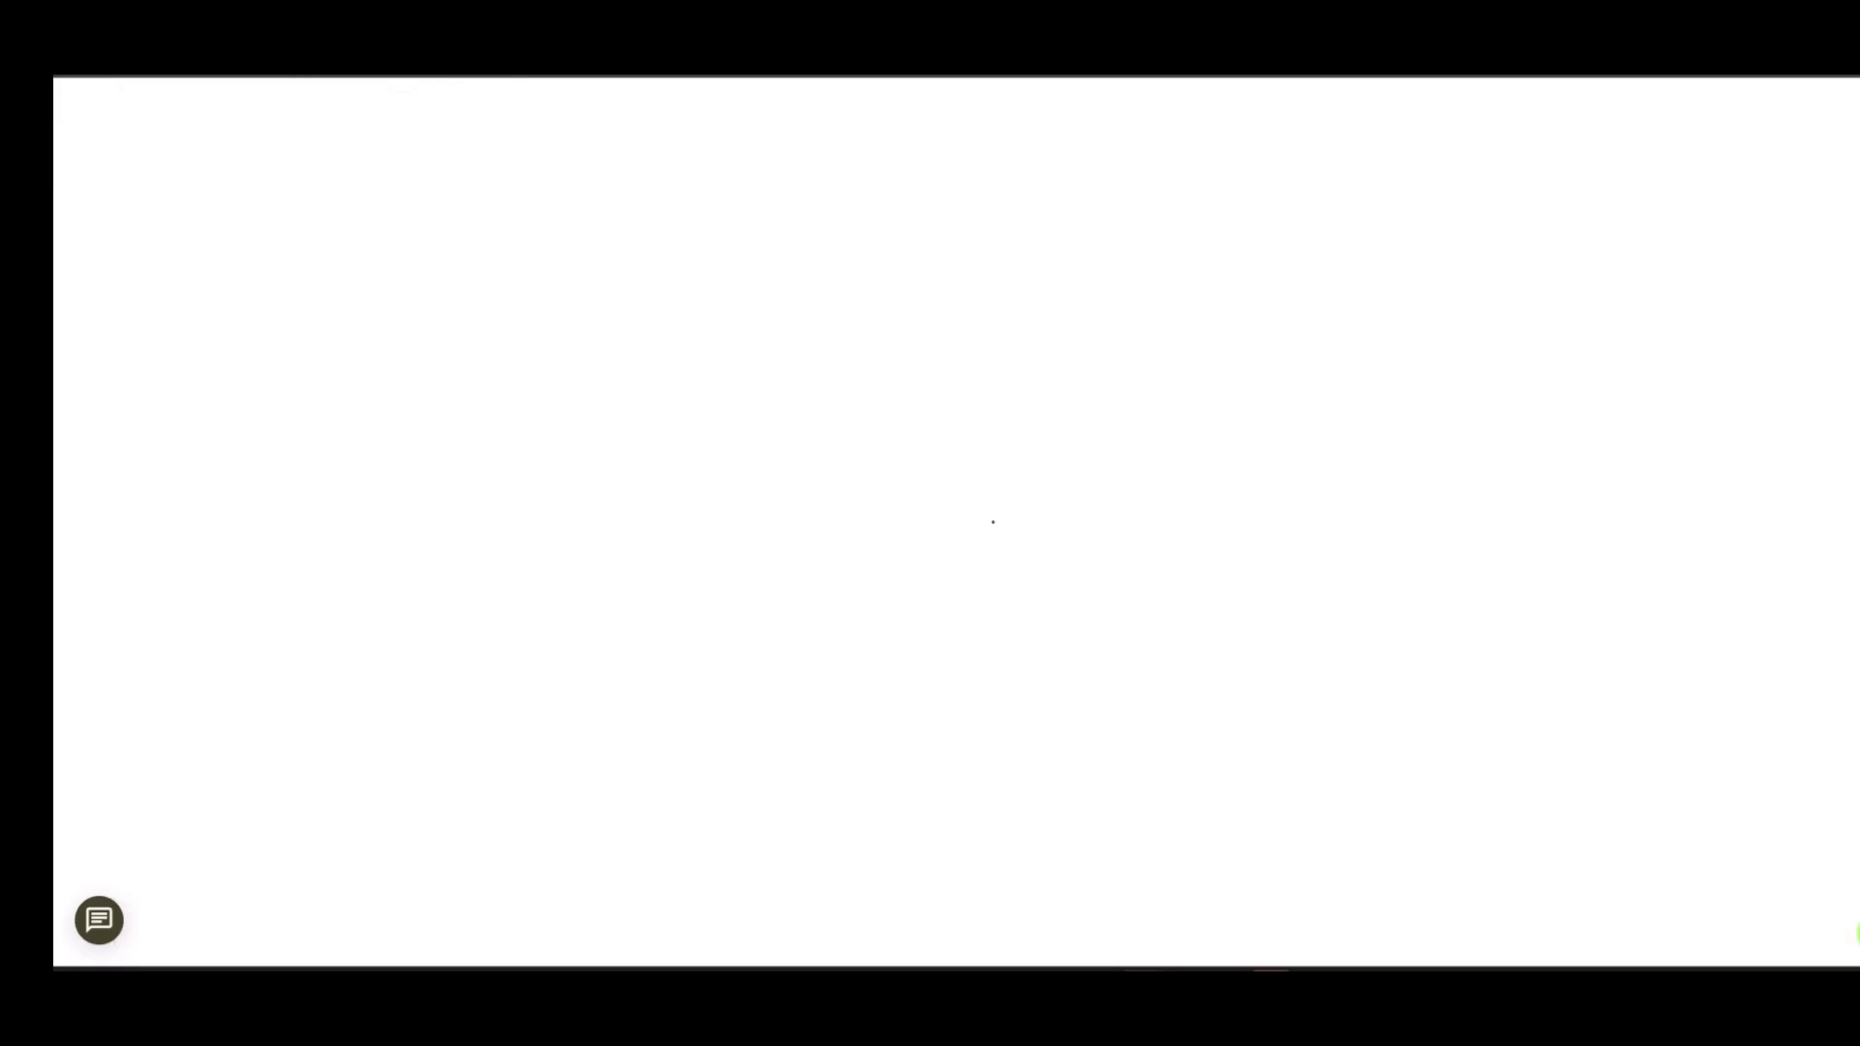
Review the store URL and the Non-EU sales setting in the store settings, and save them
scroll(1093, 535, "down", 2)
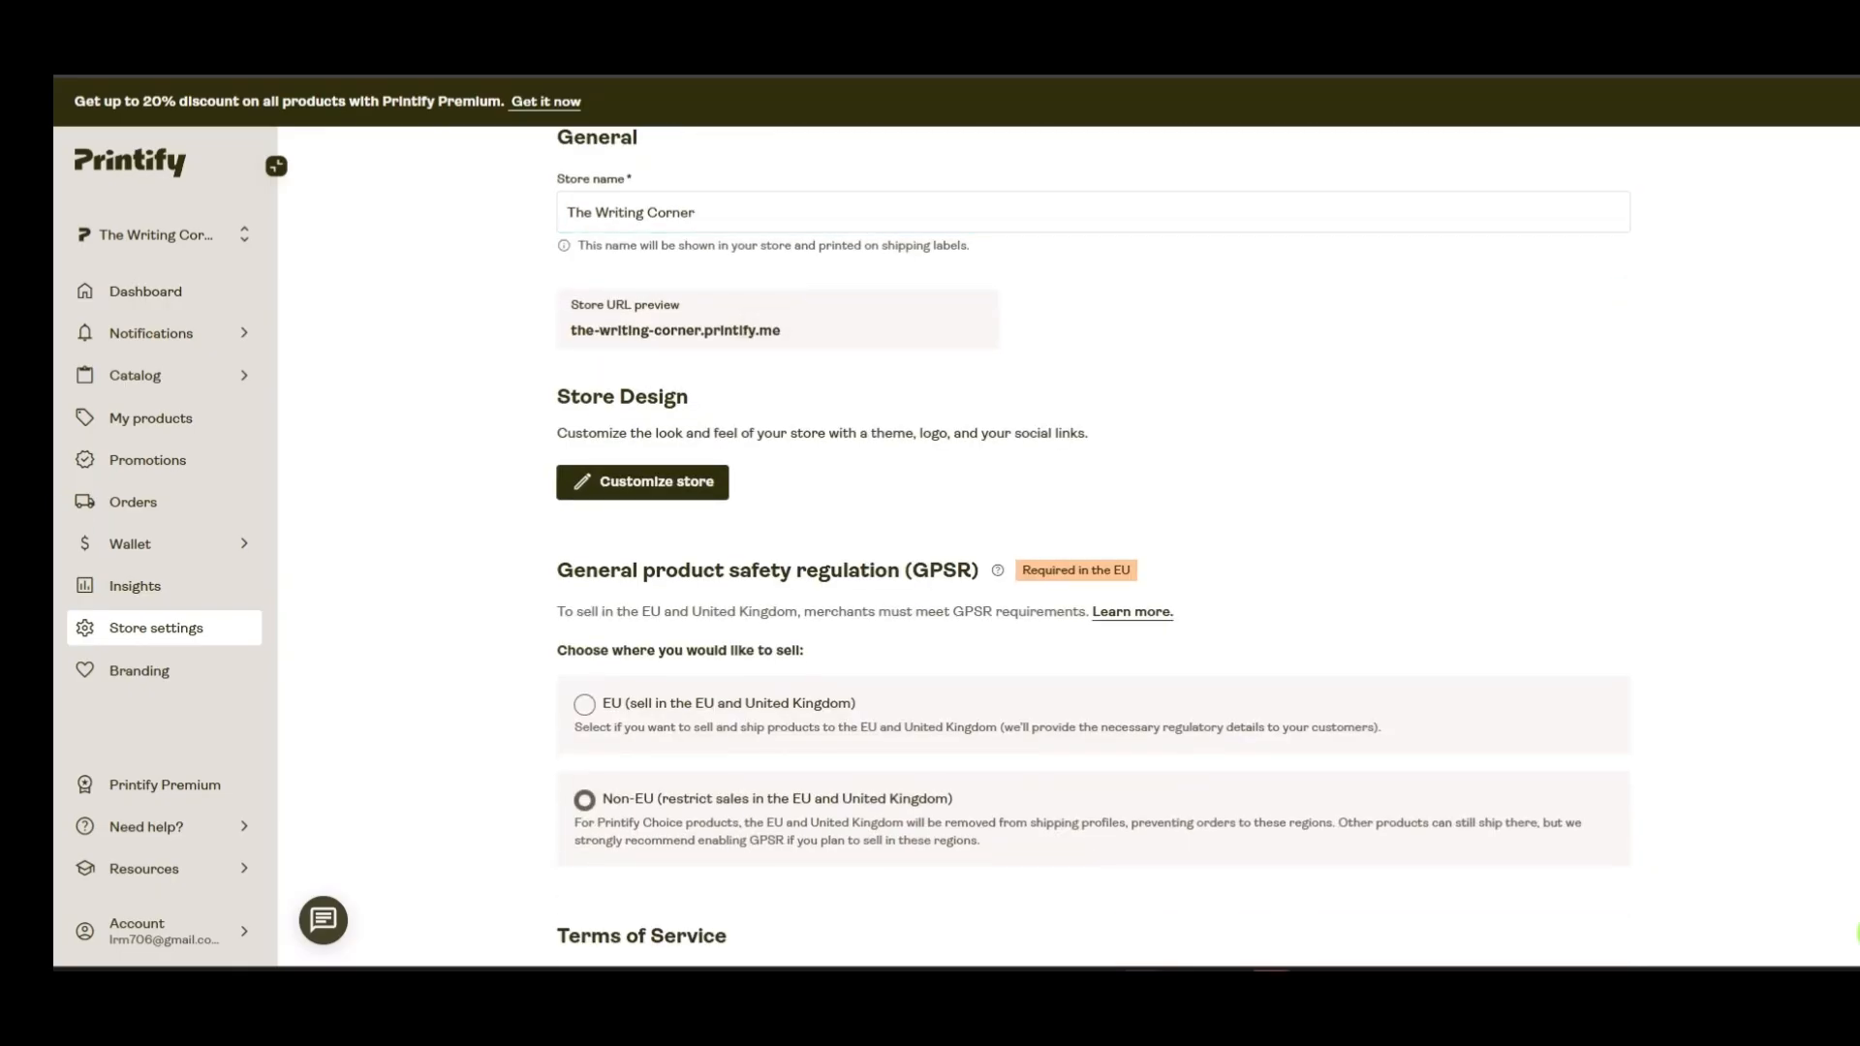
left_click_drag(782, 331, 569, 331)
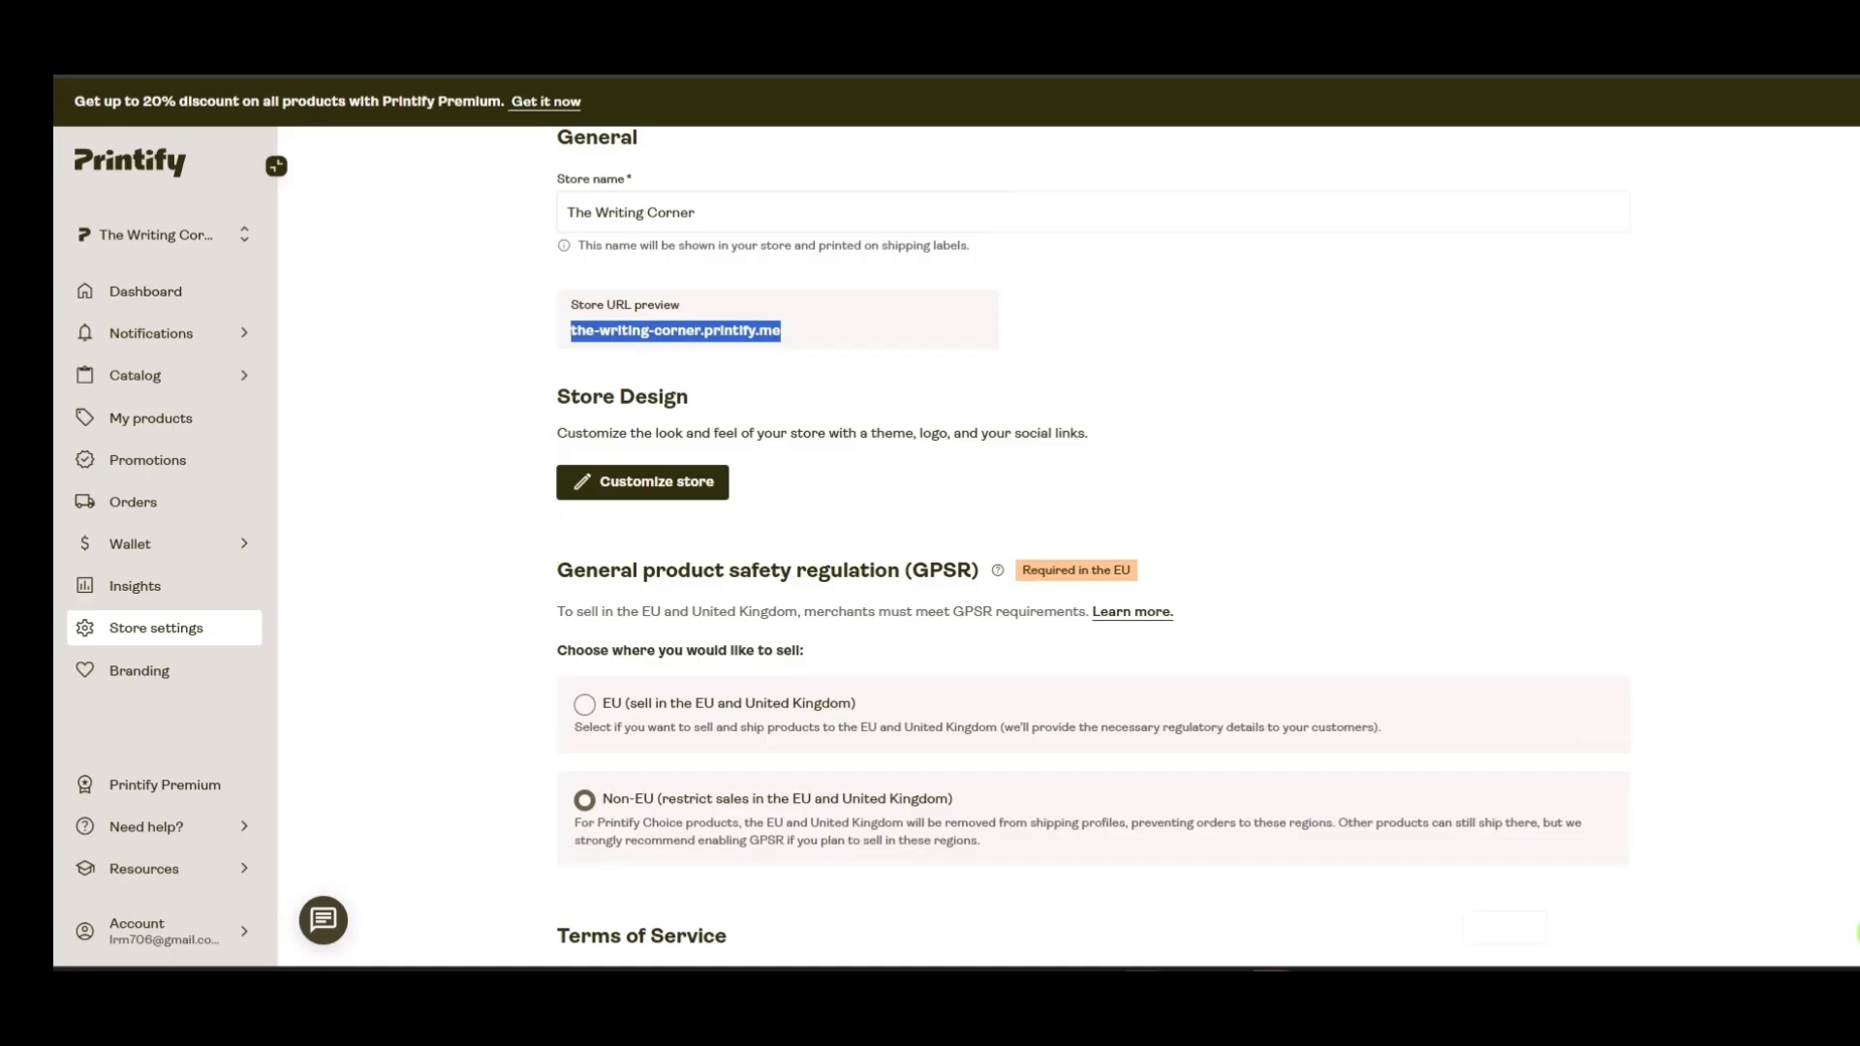
scroll(1092, 543, "down", 2)
left_click(1596, 927)
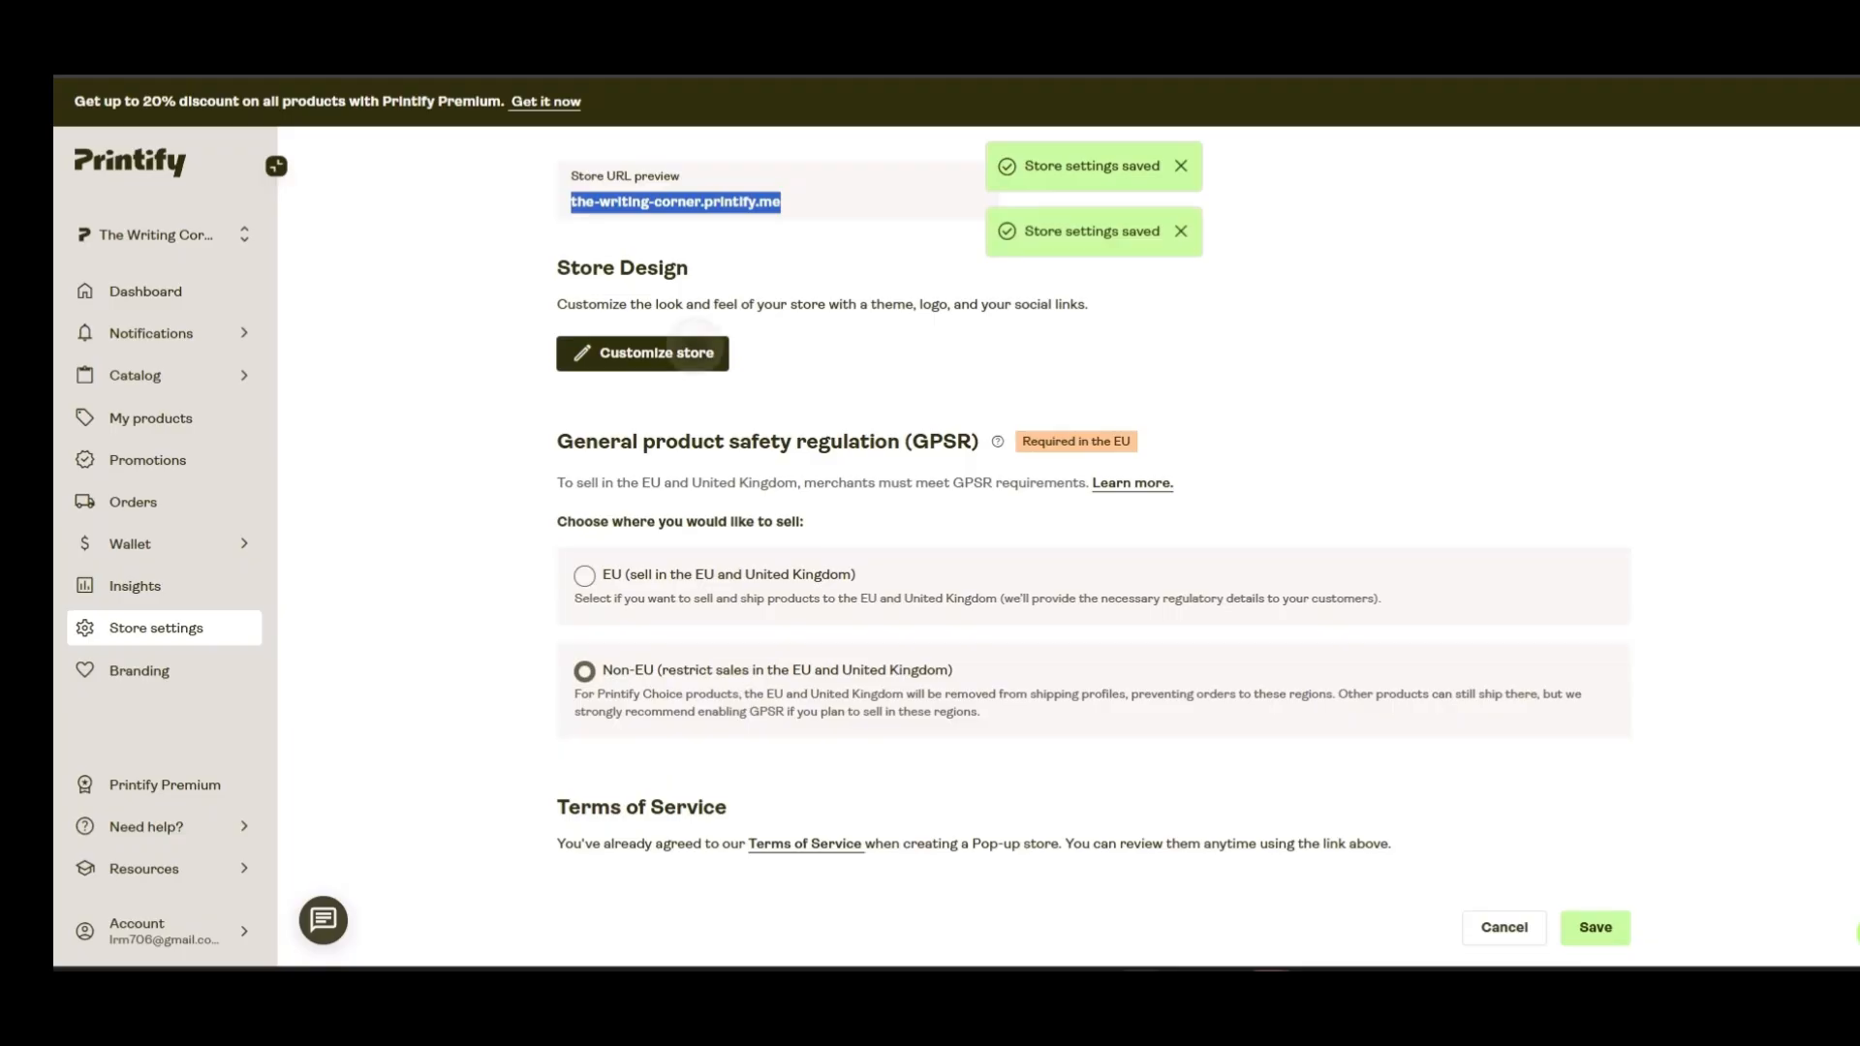
Reopen the store editor to check the product arrangement, and return to the store settings
left_click(643, 353)
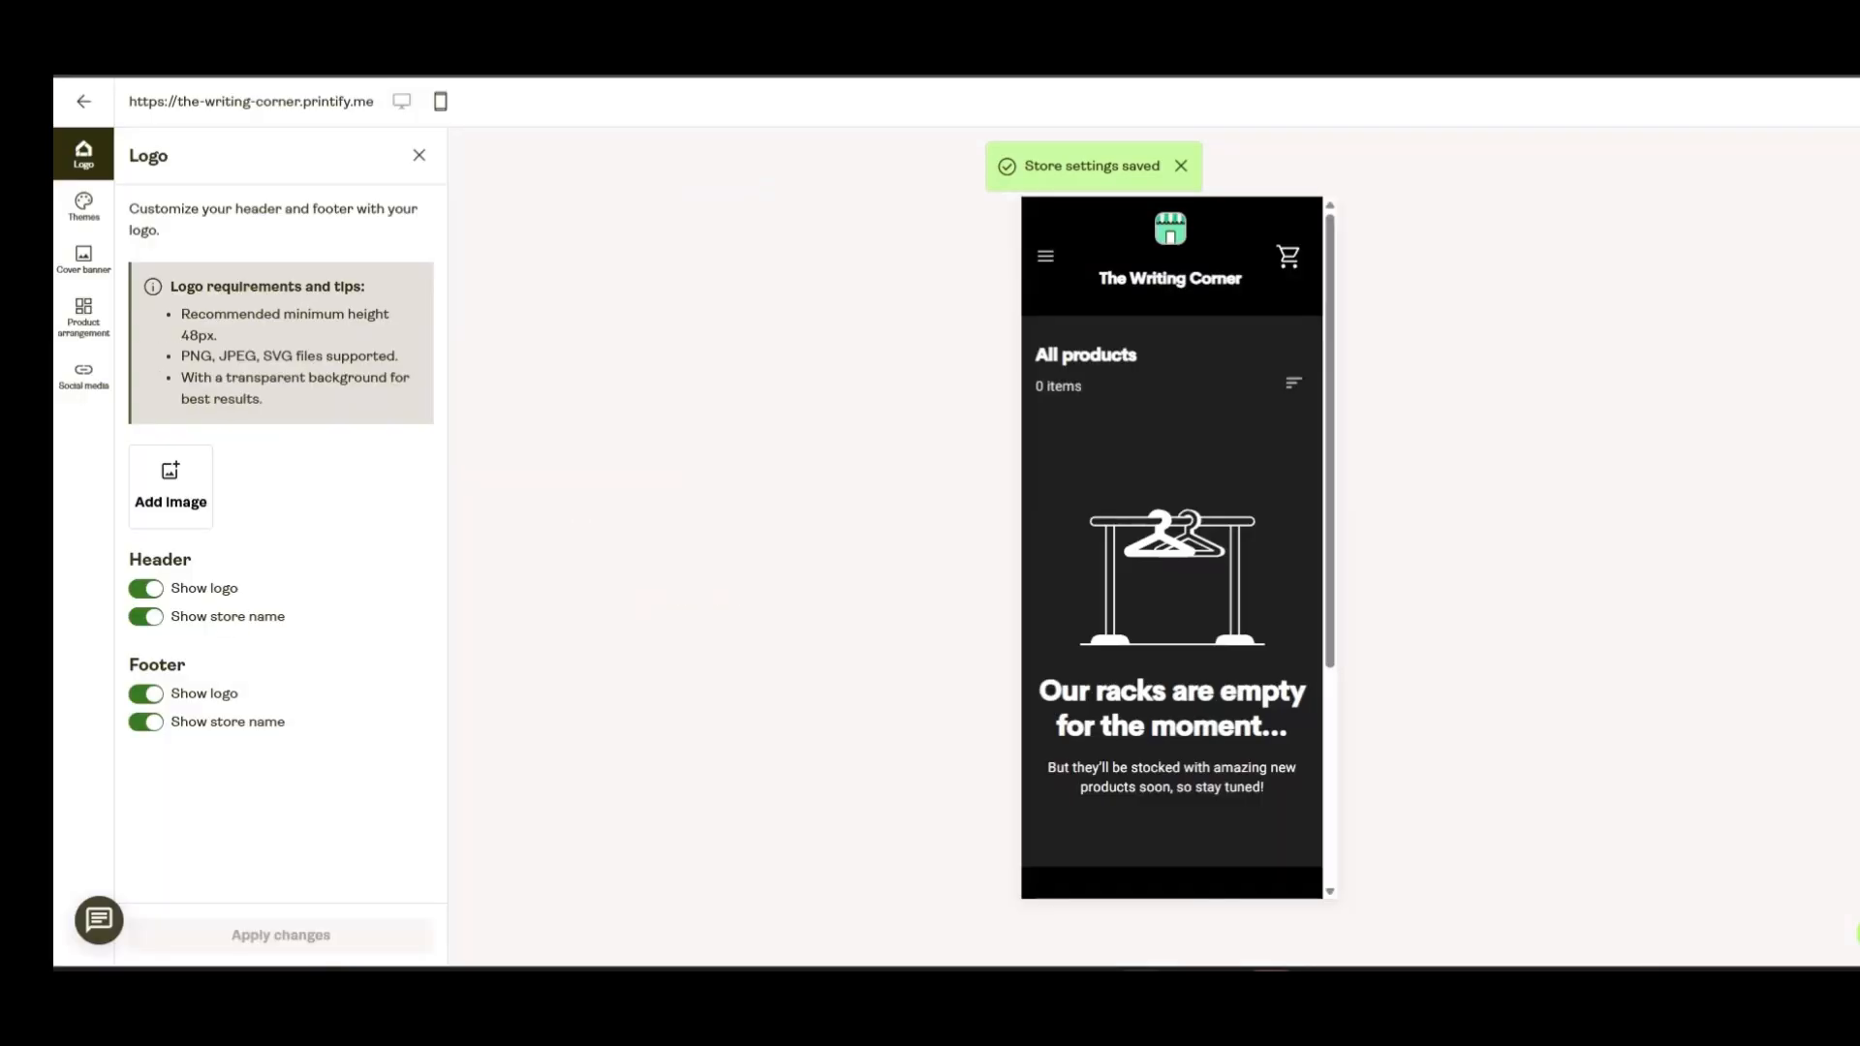
left_click(83, 319)
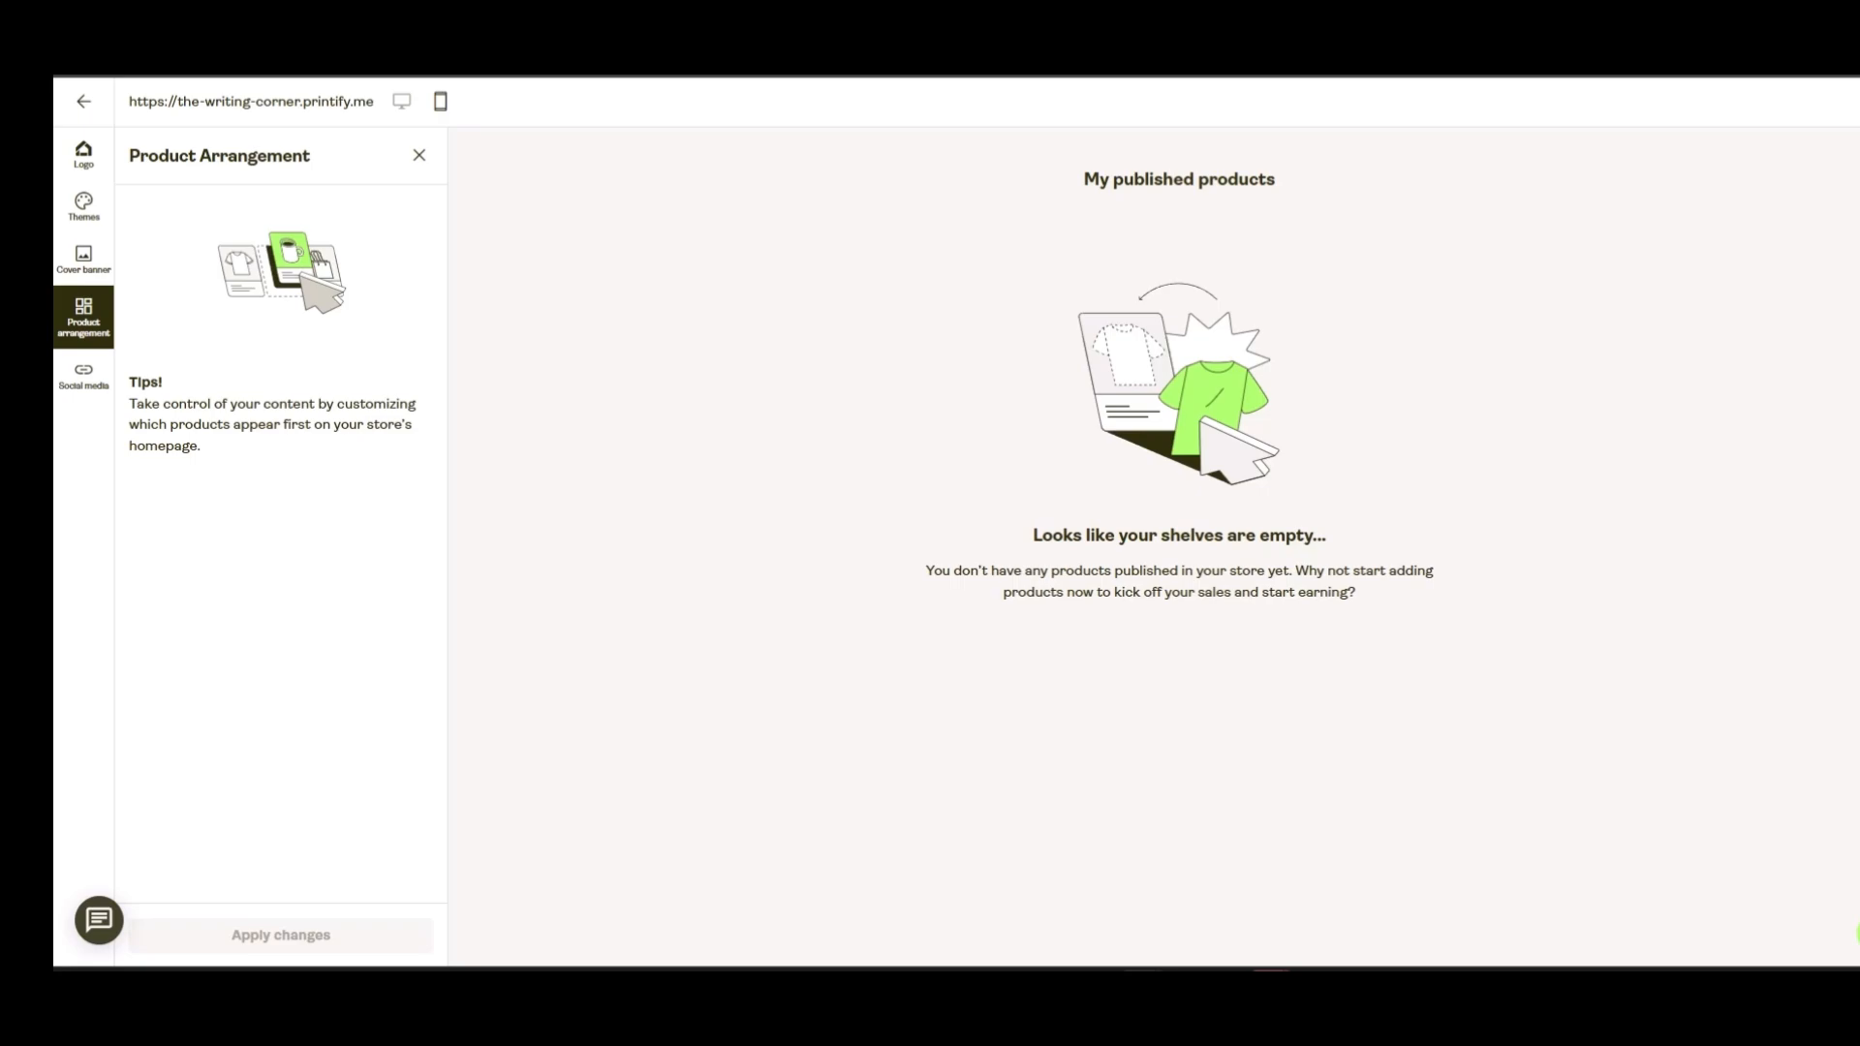
left_click(86, 102)
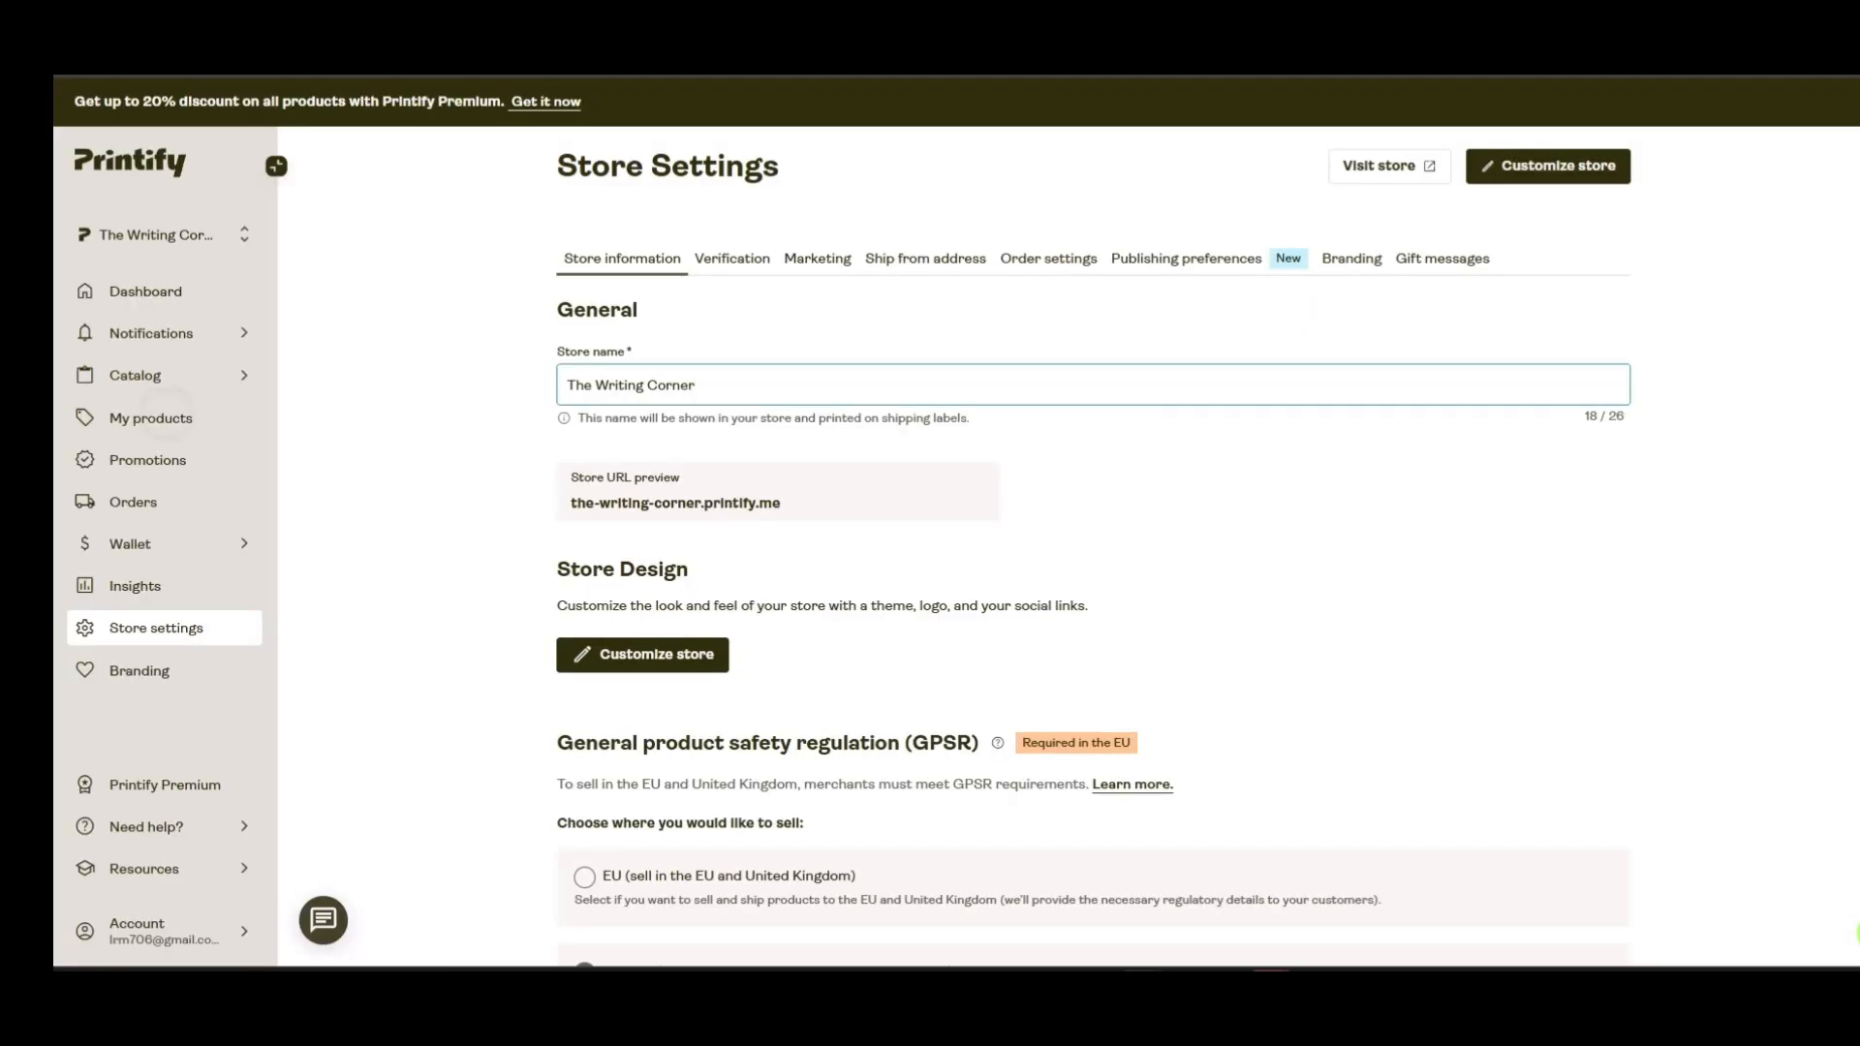
Open the new store's product list, dismiss the listing tip and check the products requiring action and the personalizable ones
left_click(165, 416)
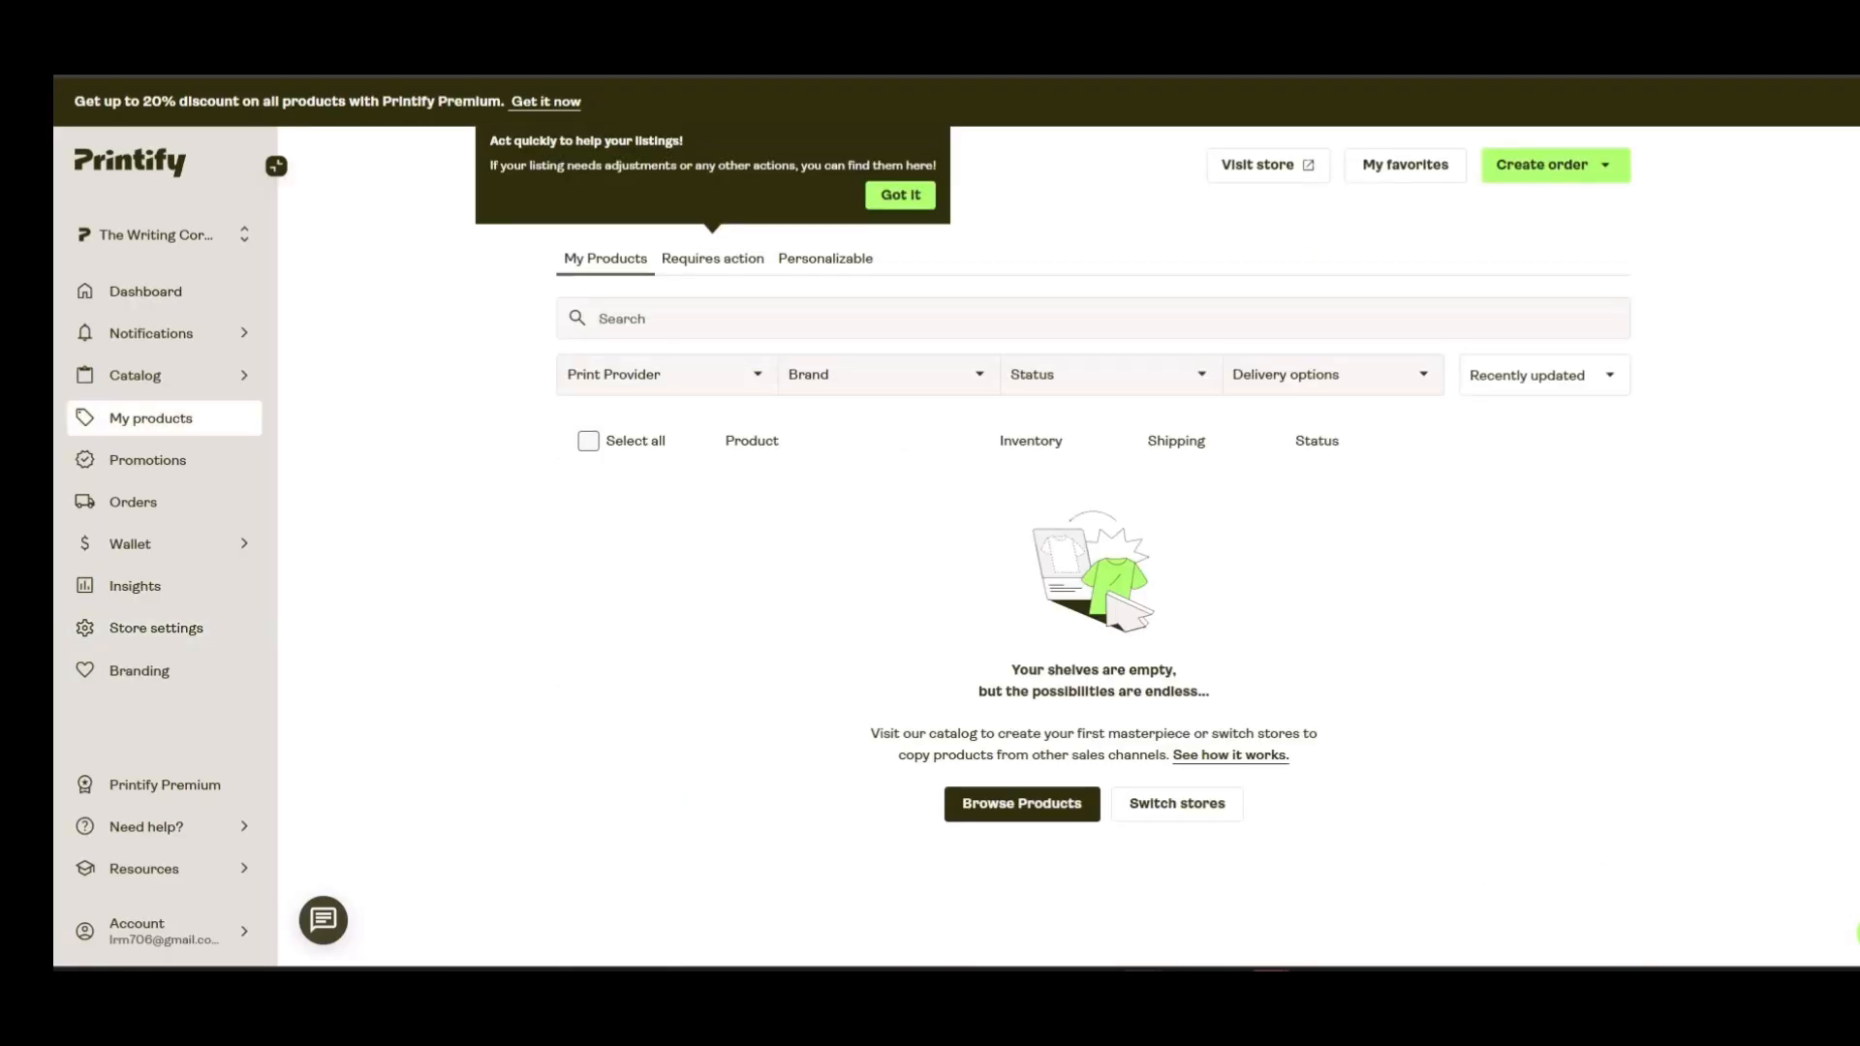
left_click(899, 196)
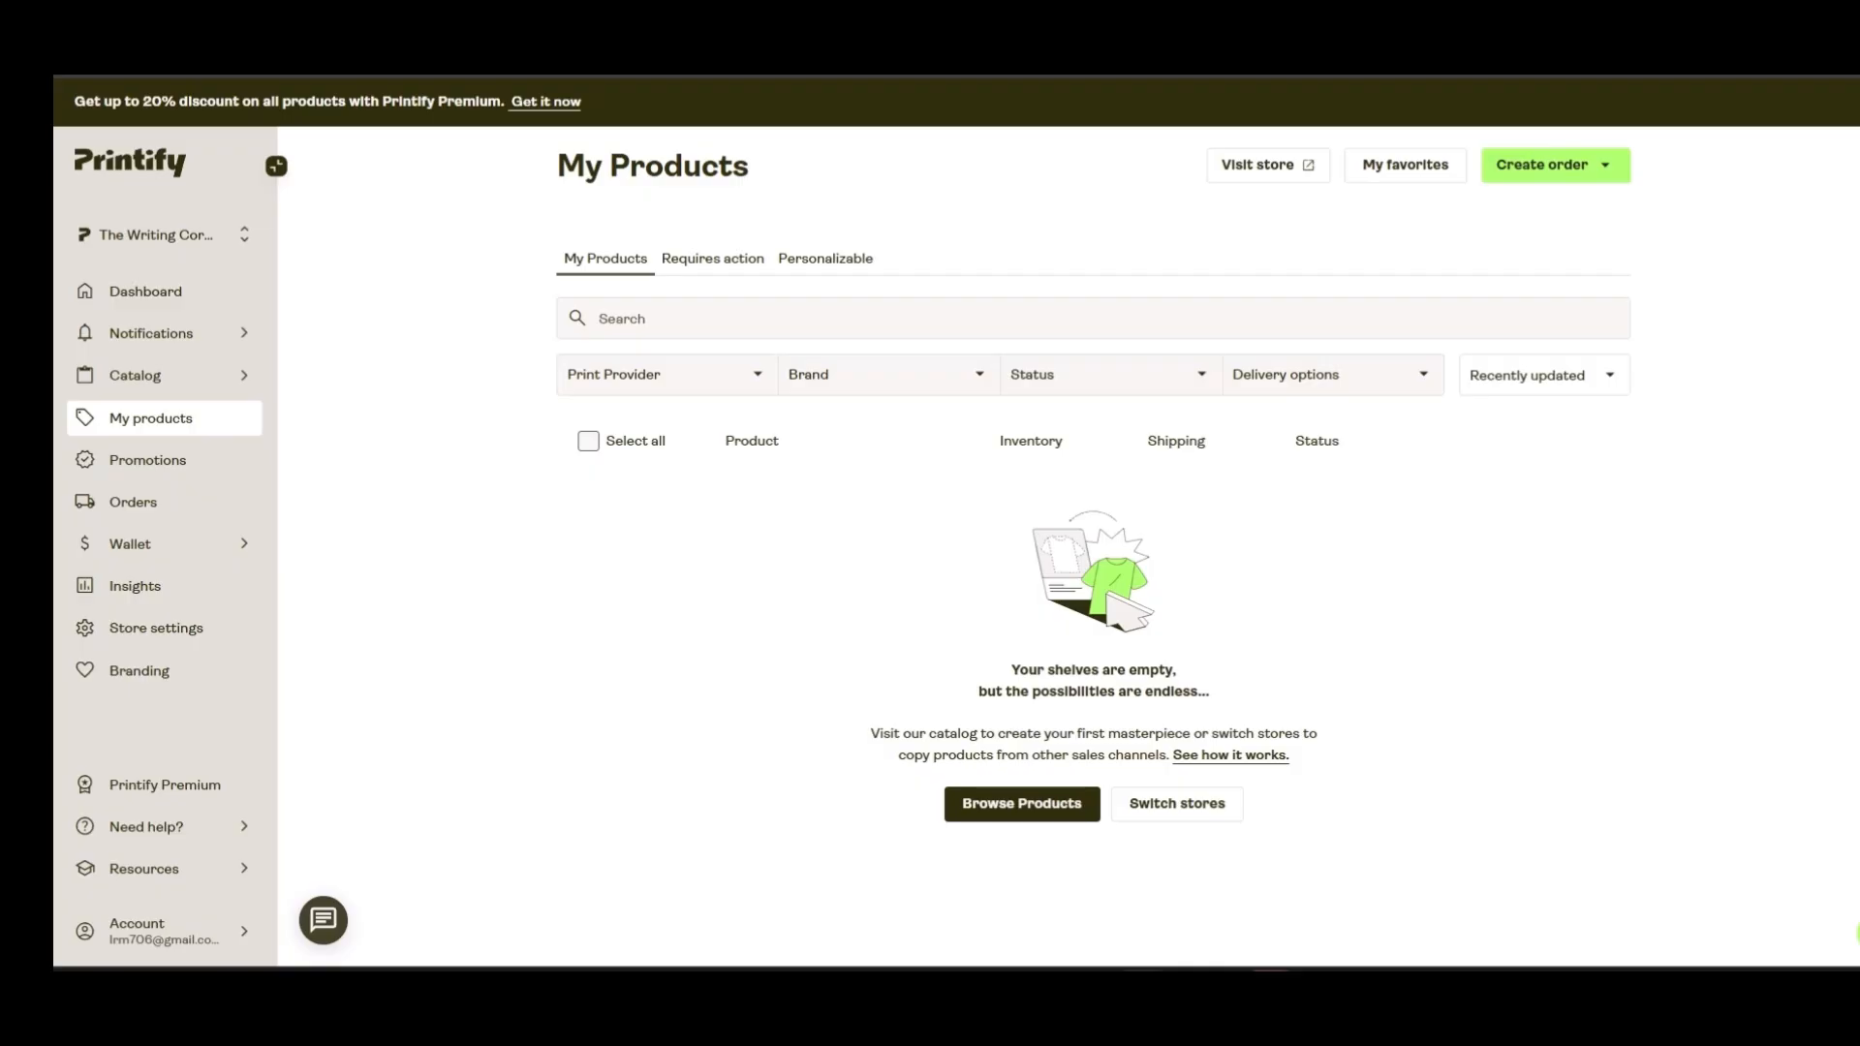
left_click(706, 259)
left_click(825, 259)
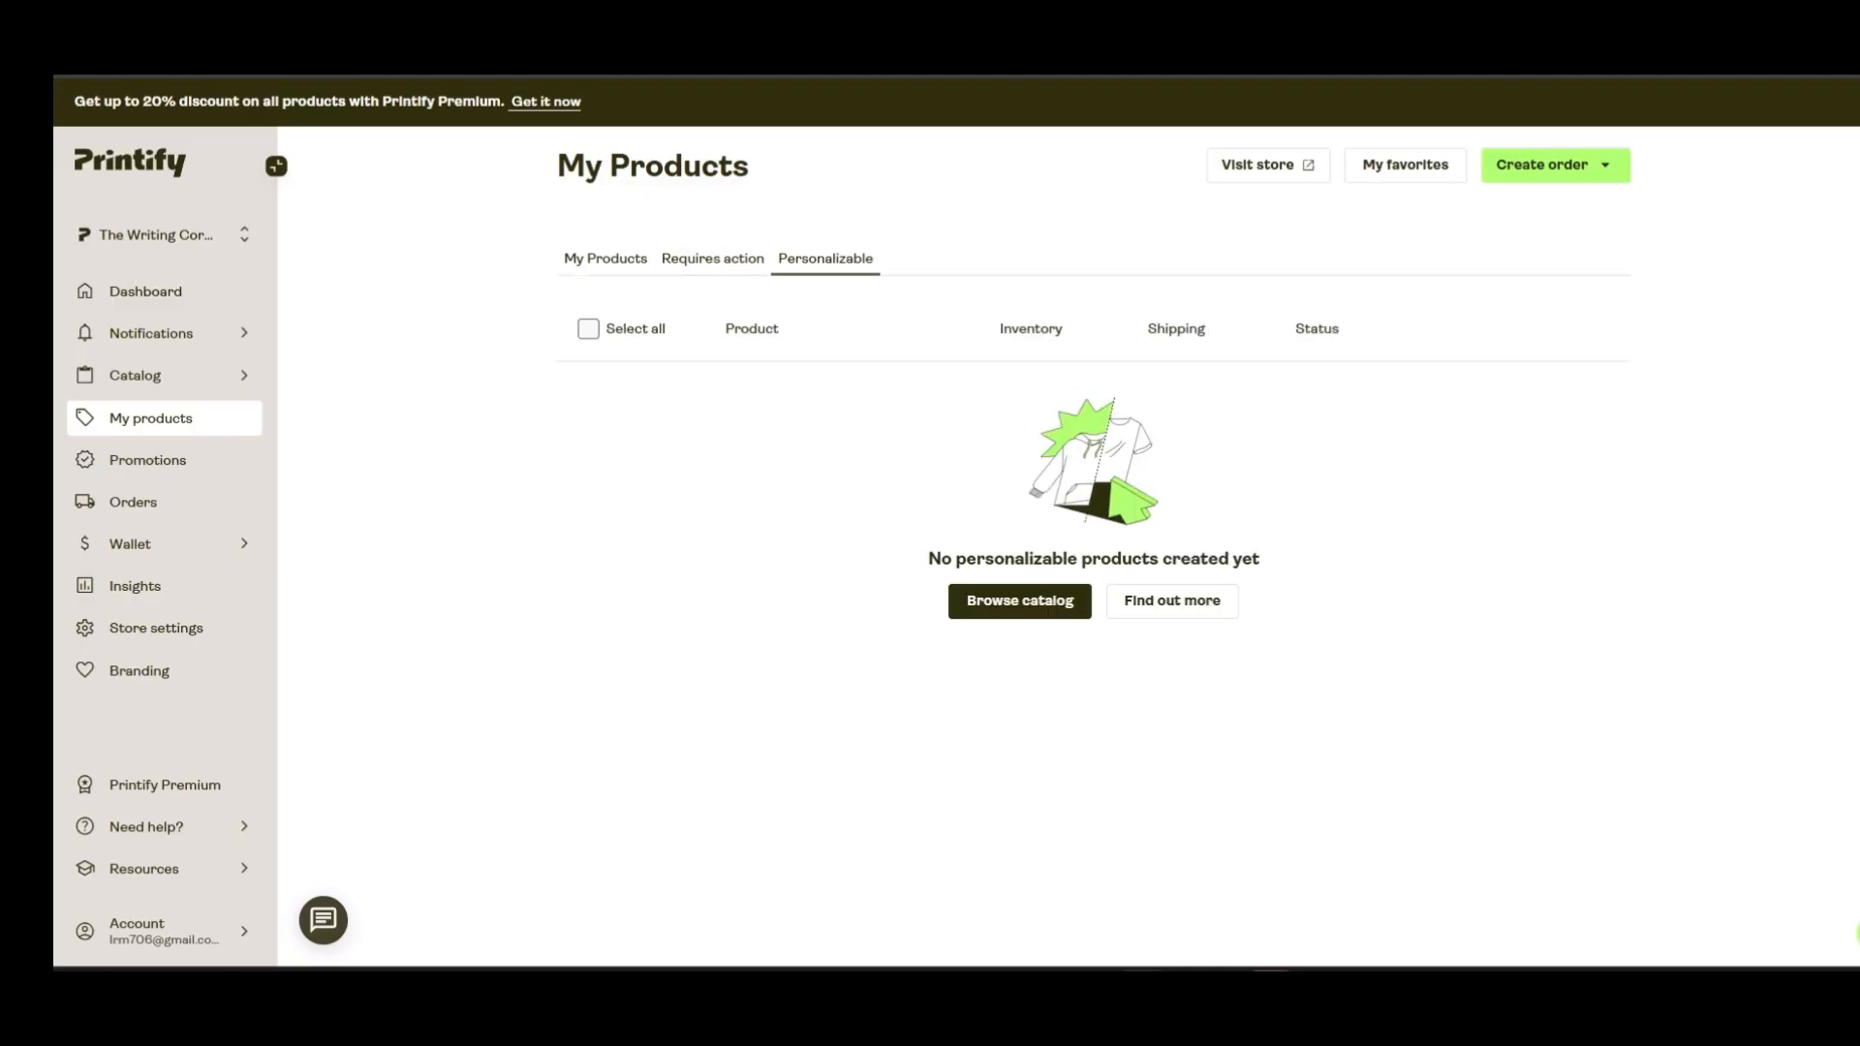
Look through the catalog categories and the store dashboard
mouse_move(165, 376)
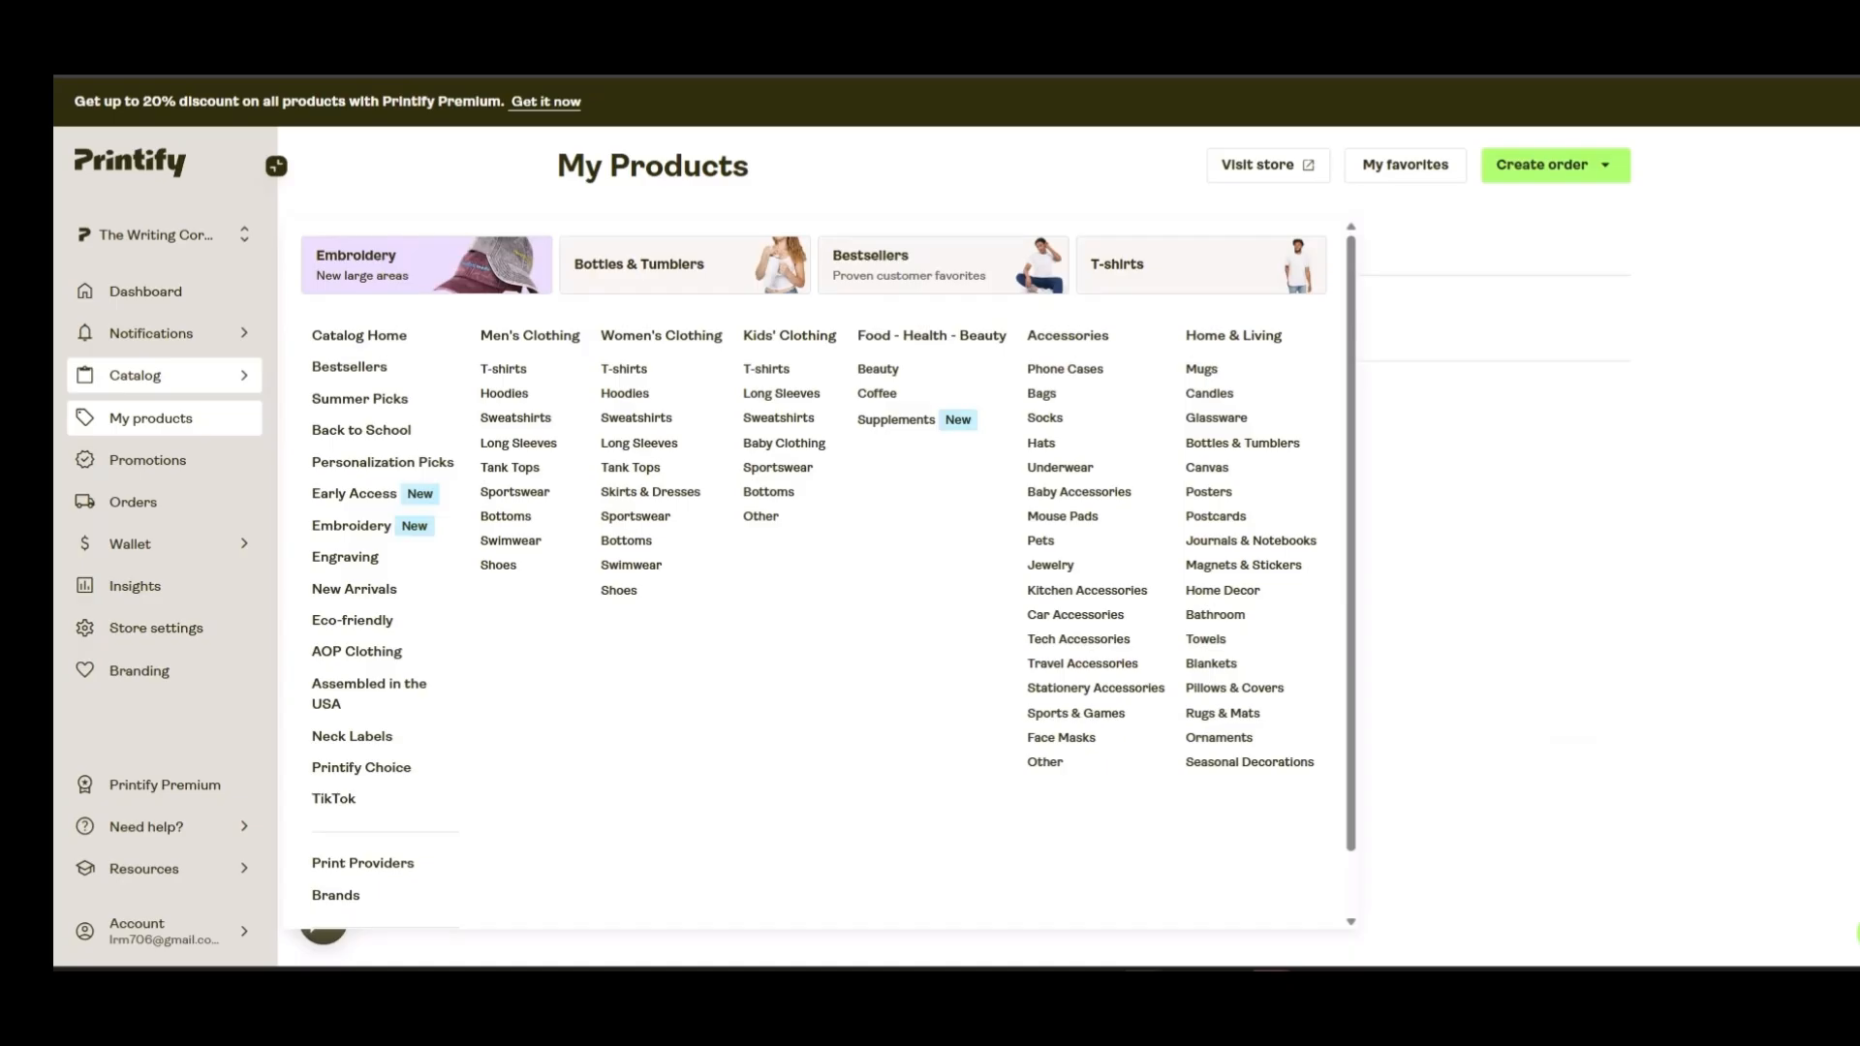
left_click(173, 290)
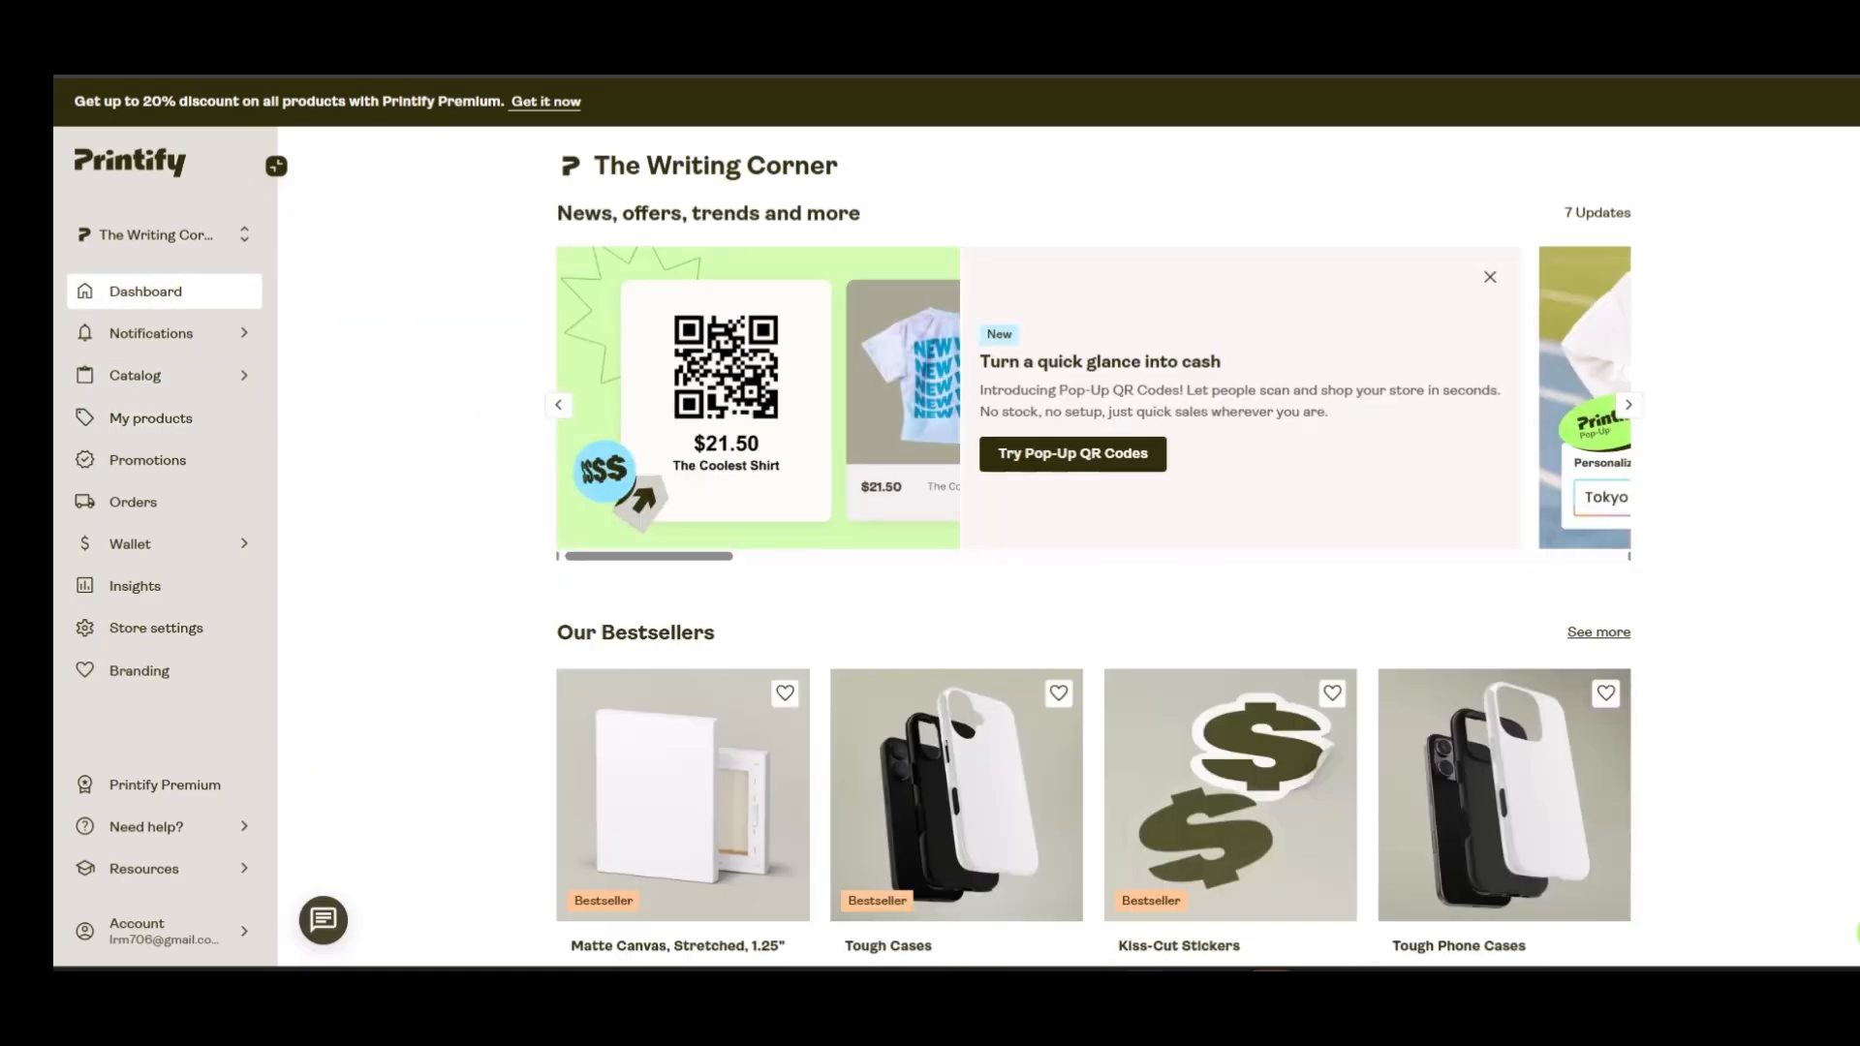
mouse_move(182, 376)
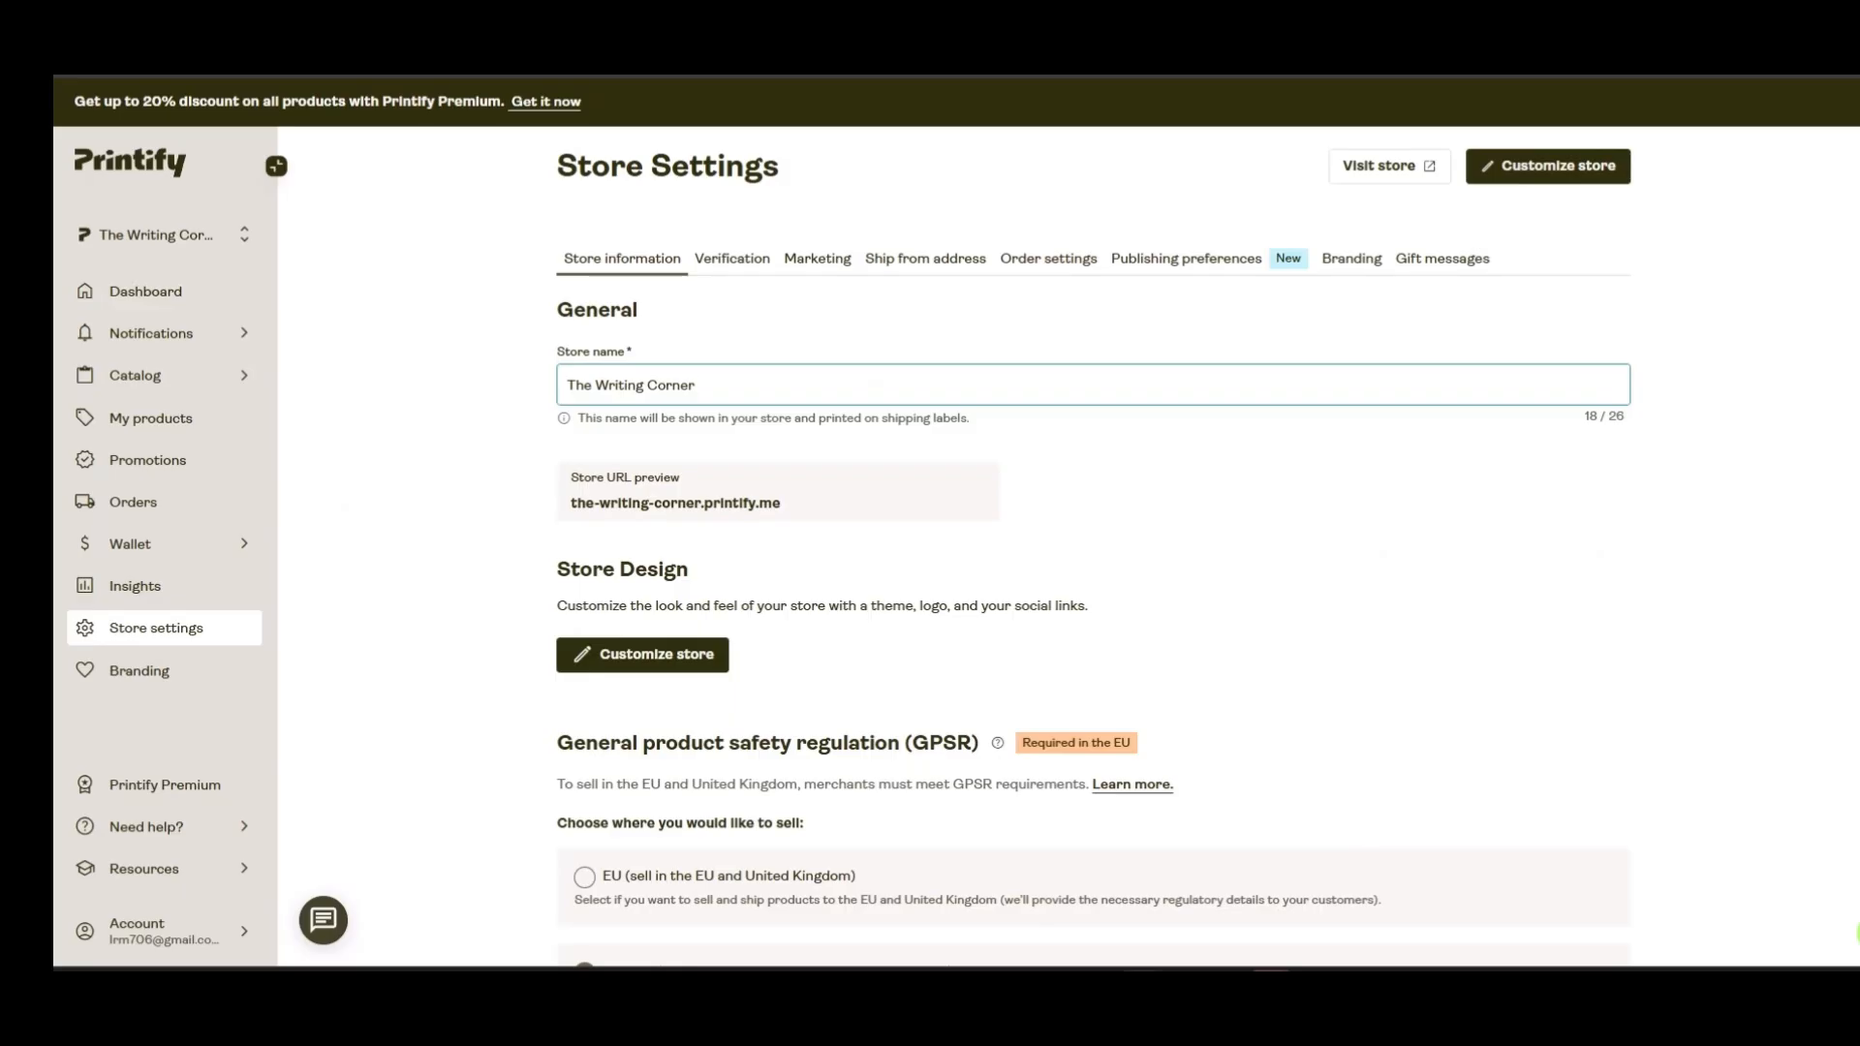
Review the store settings for publishing preferences, order routing, ship-from address, marketing, verification, store information and branding
left_click(1184, 262)
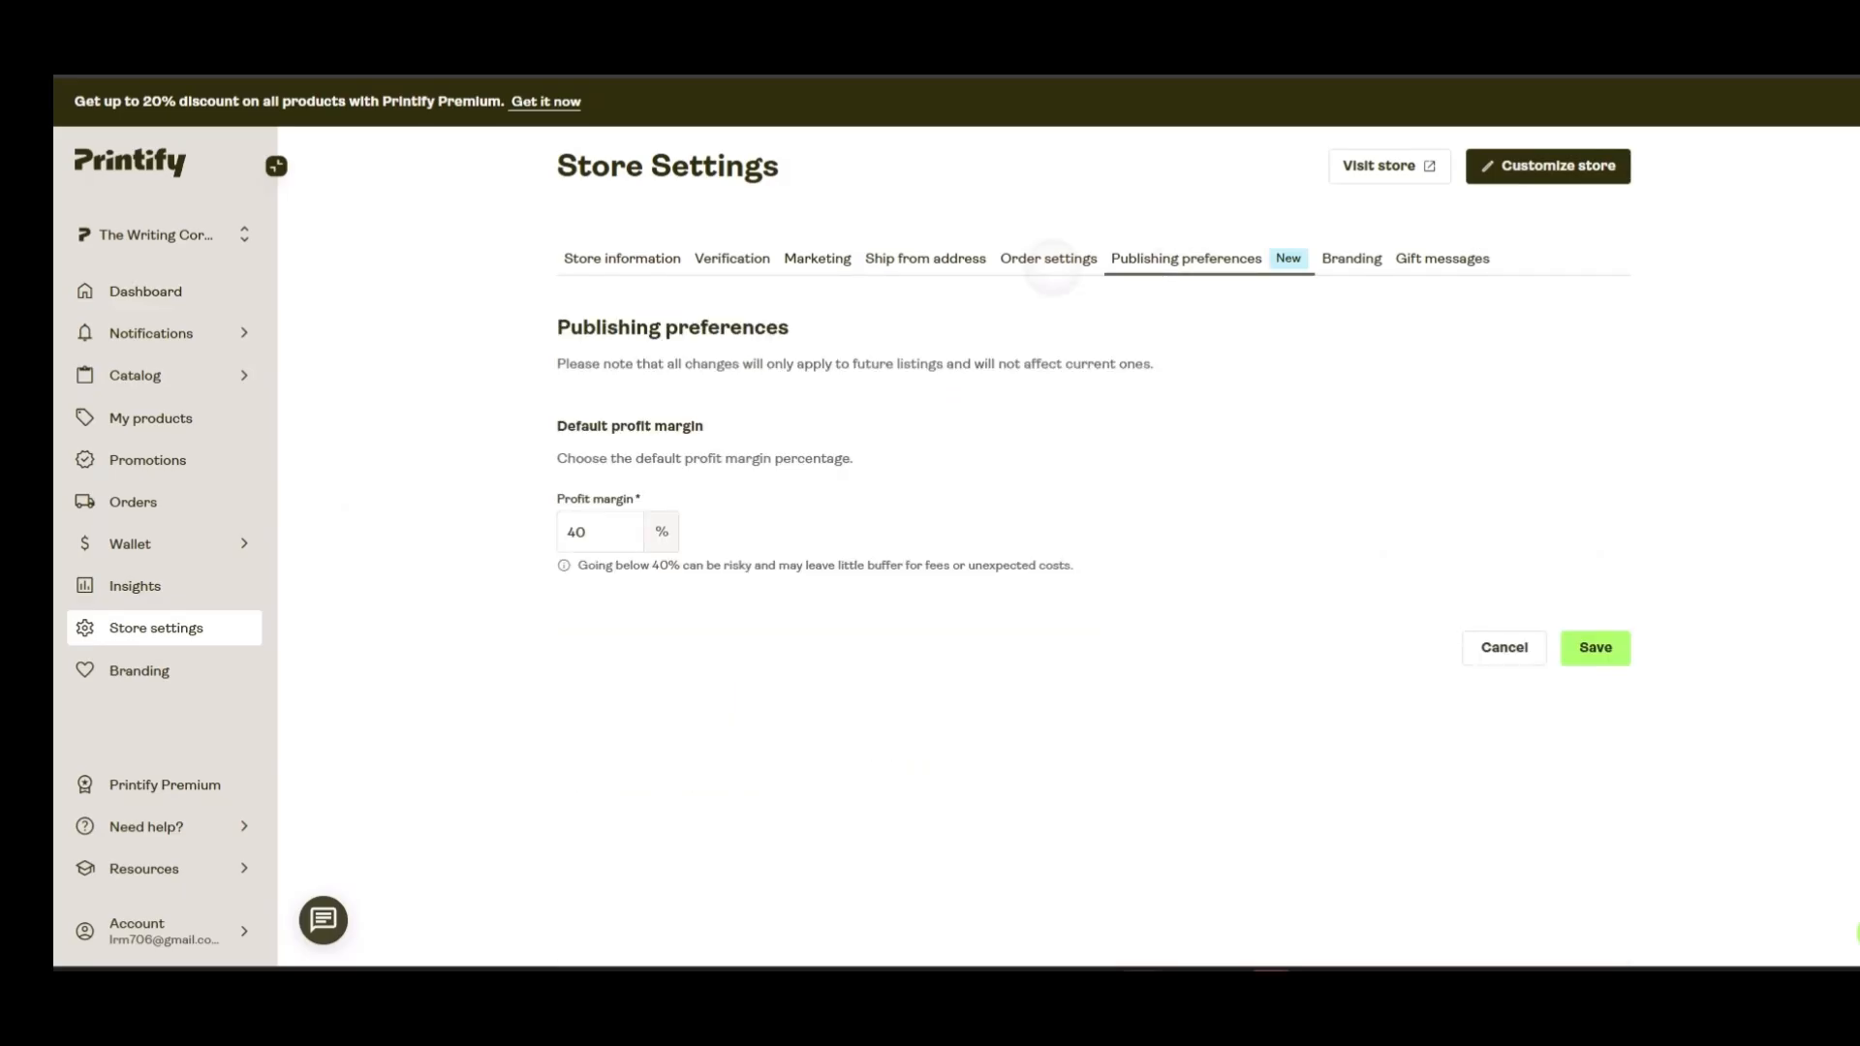
left_click(1048, 259)
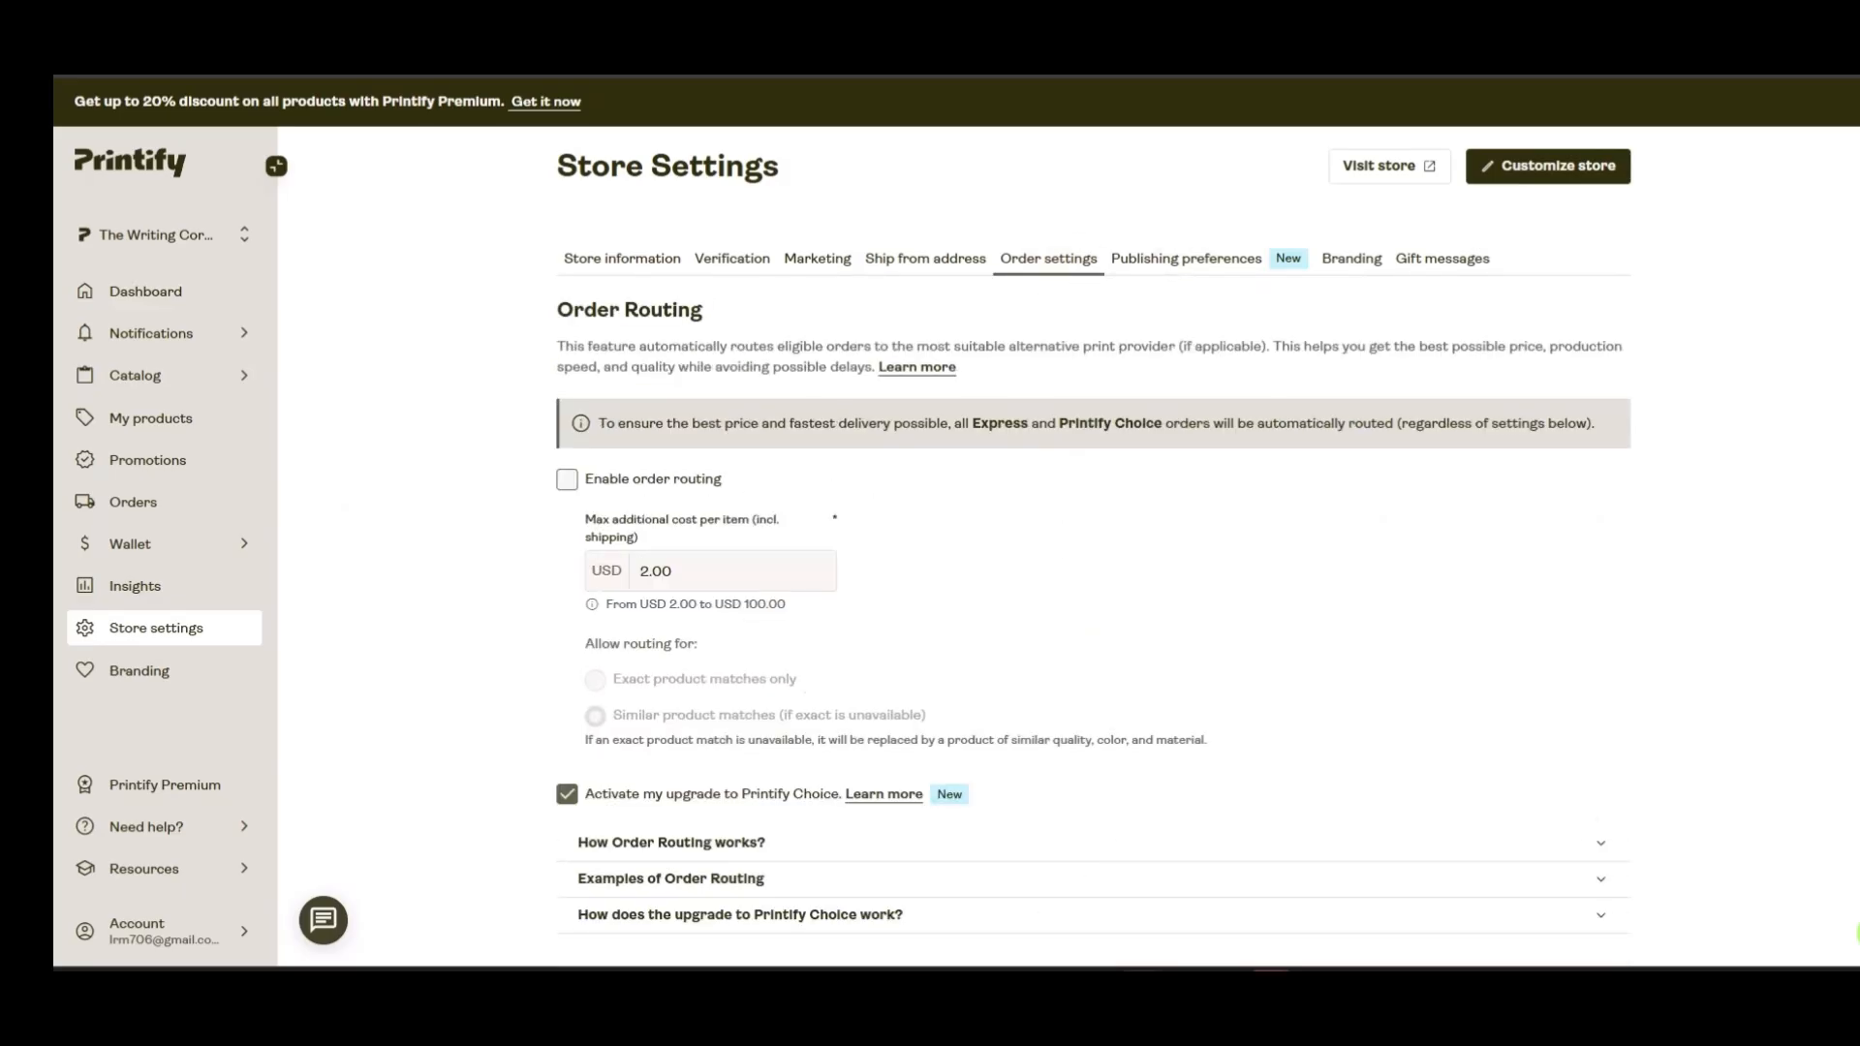
scroll(1092, 543, "down", 3)
scroll(1093, 542, "up", 3)
left_click(925, 260)
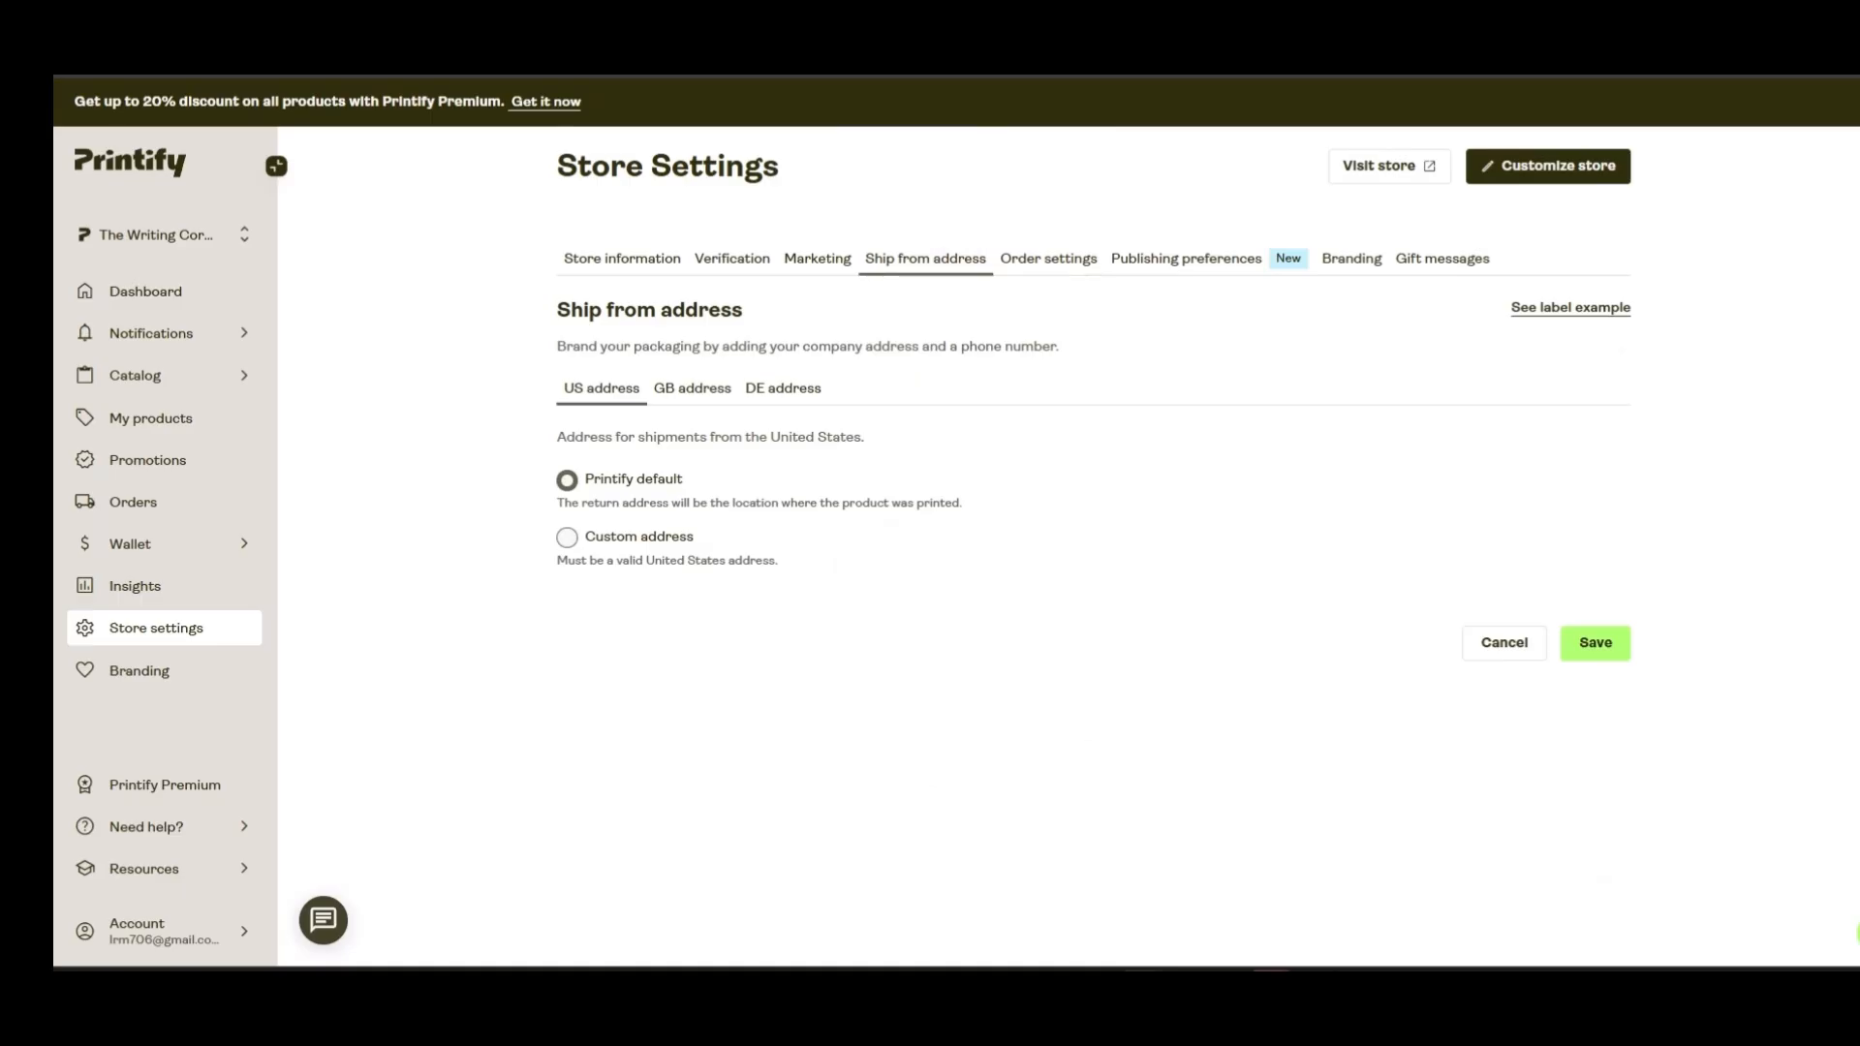
left_click(817, 260)
left_click(732, 260)
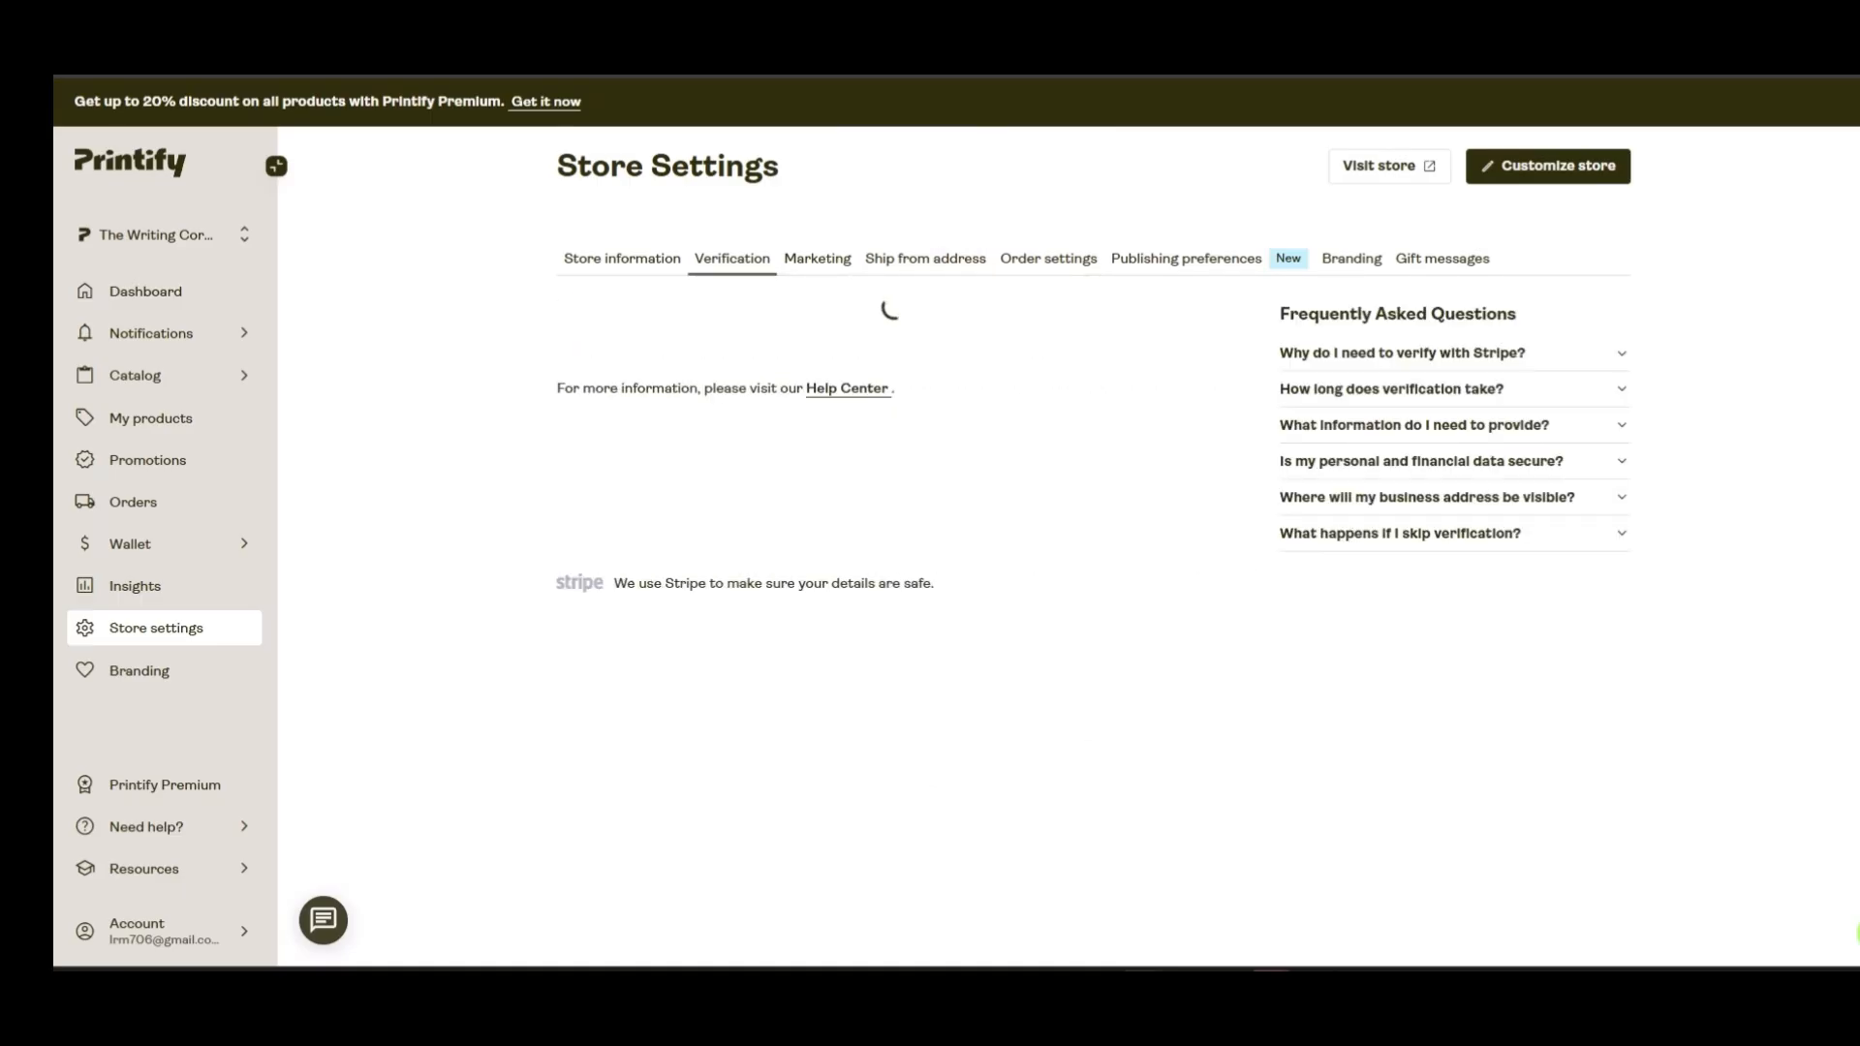
left_click(622, 259)
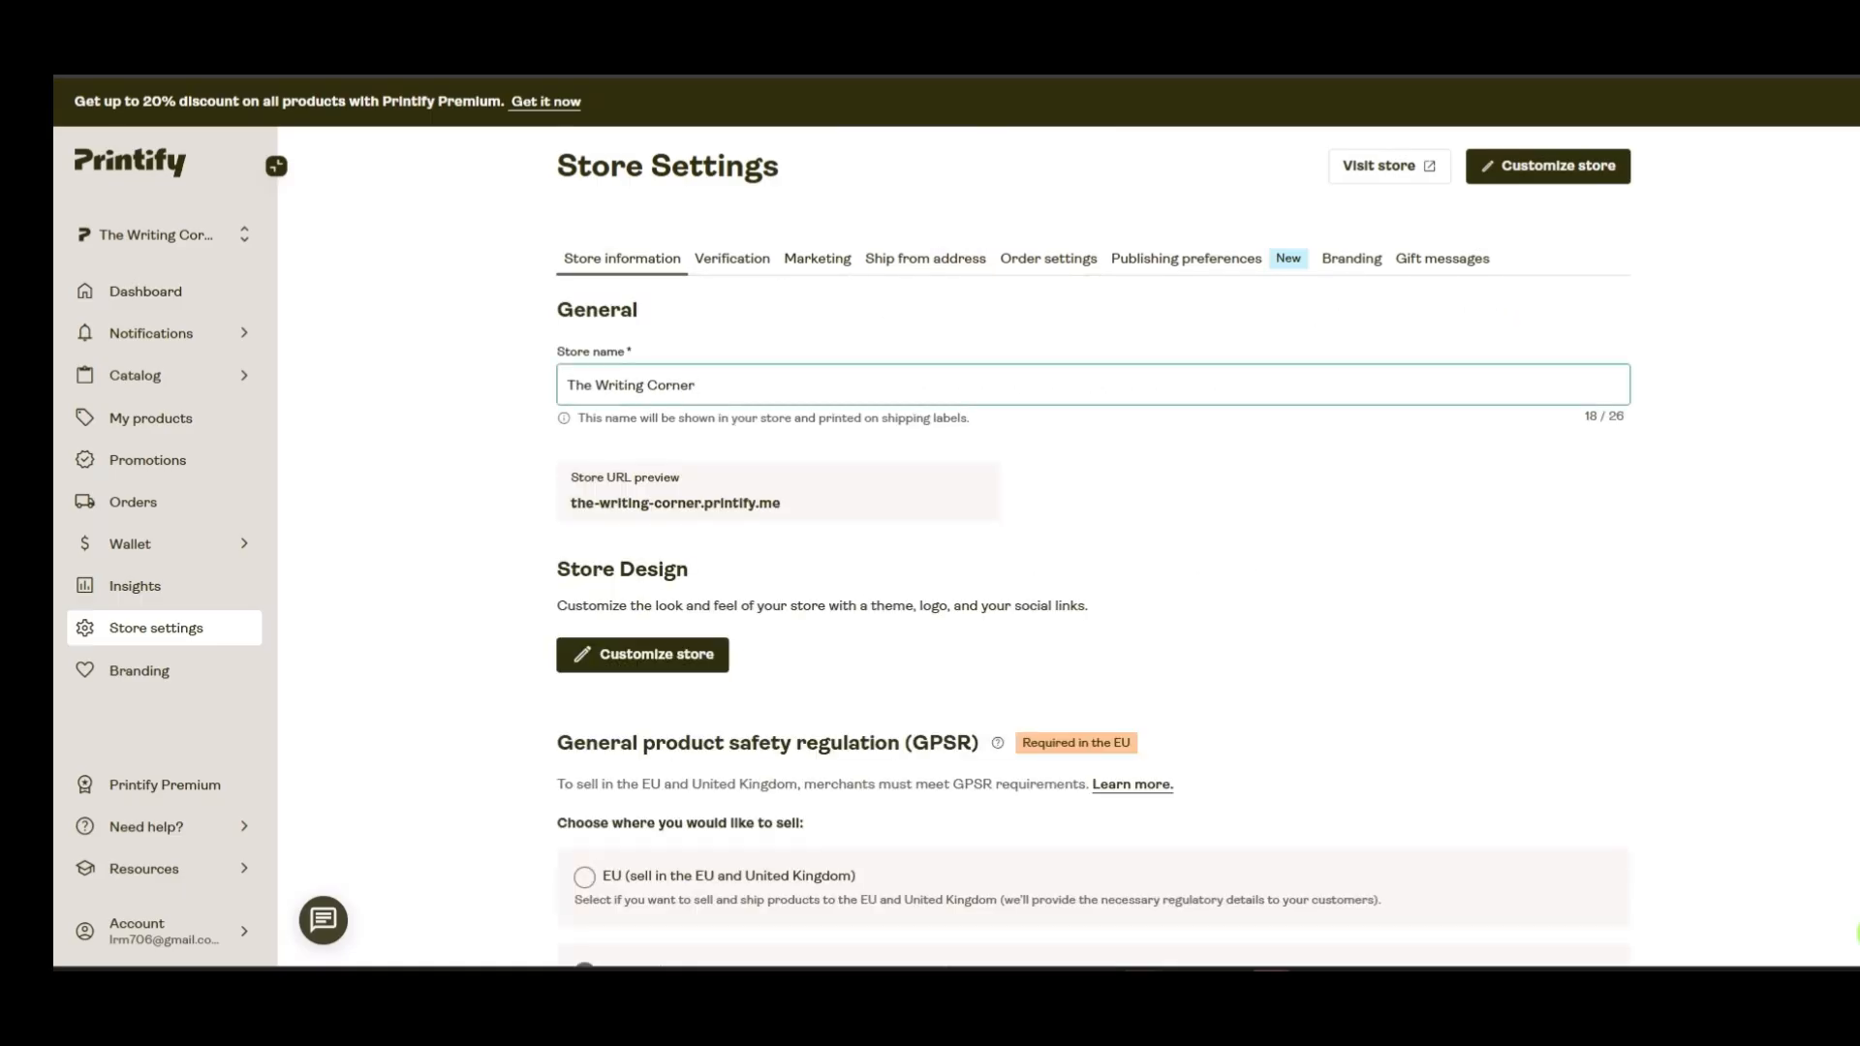
left_click(1351, 260)
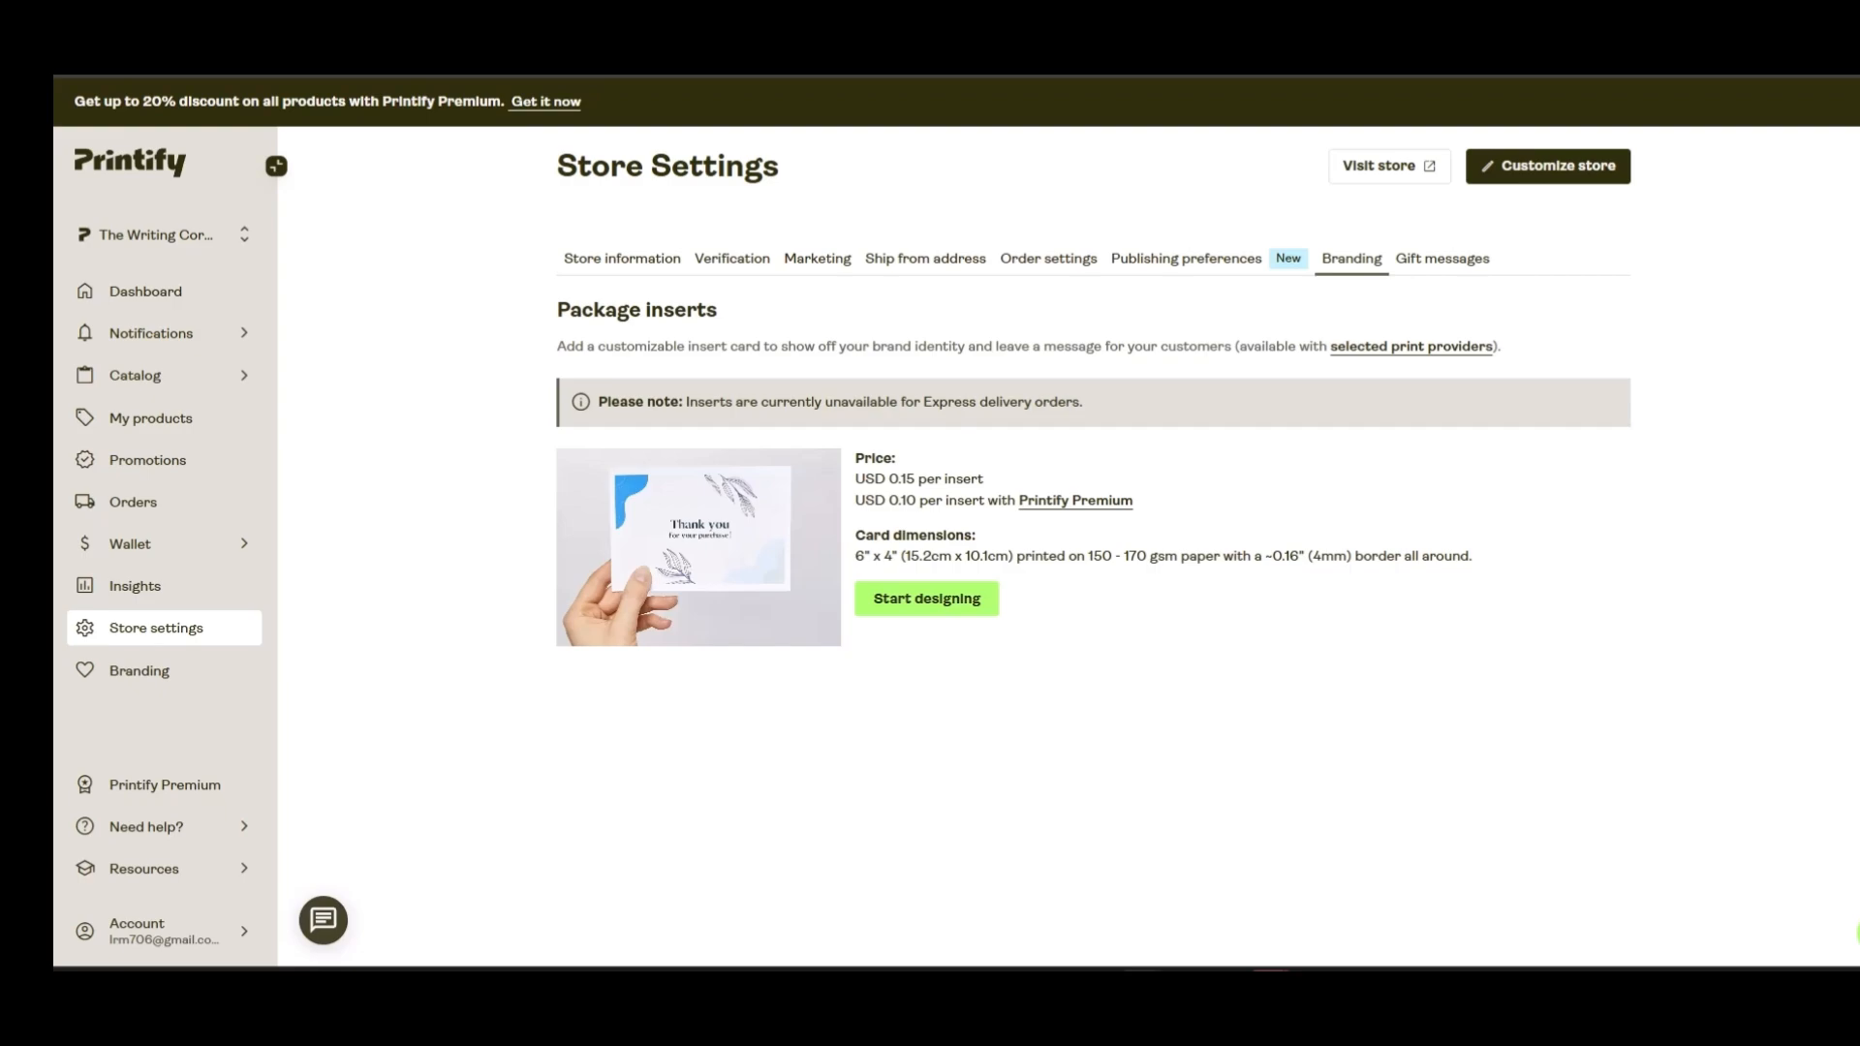
left_click(1185, 260)
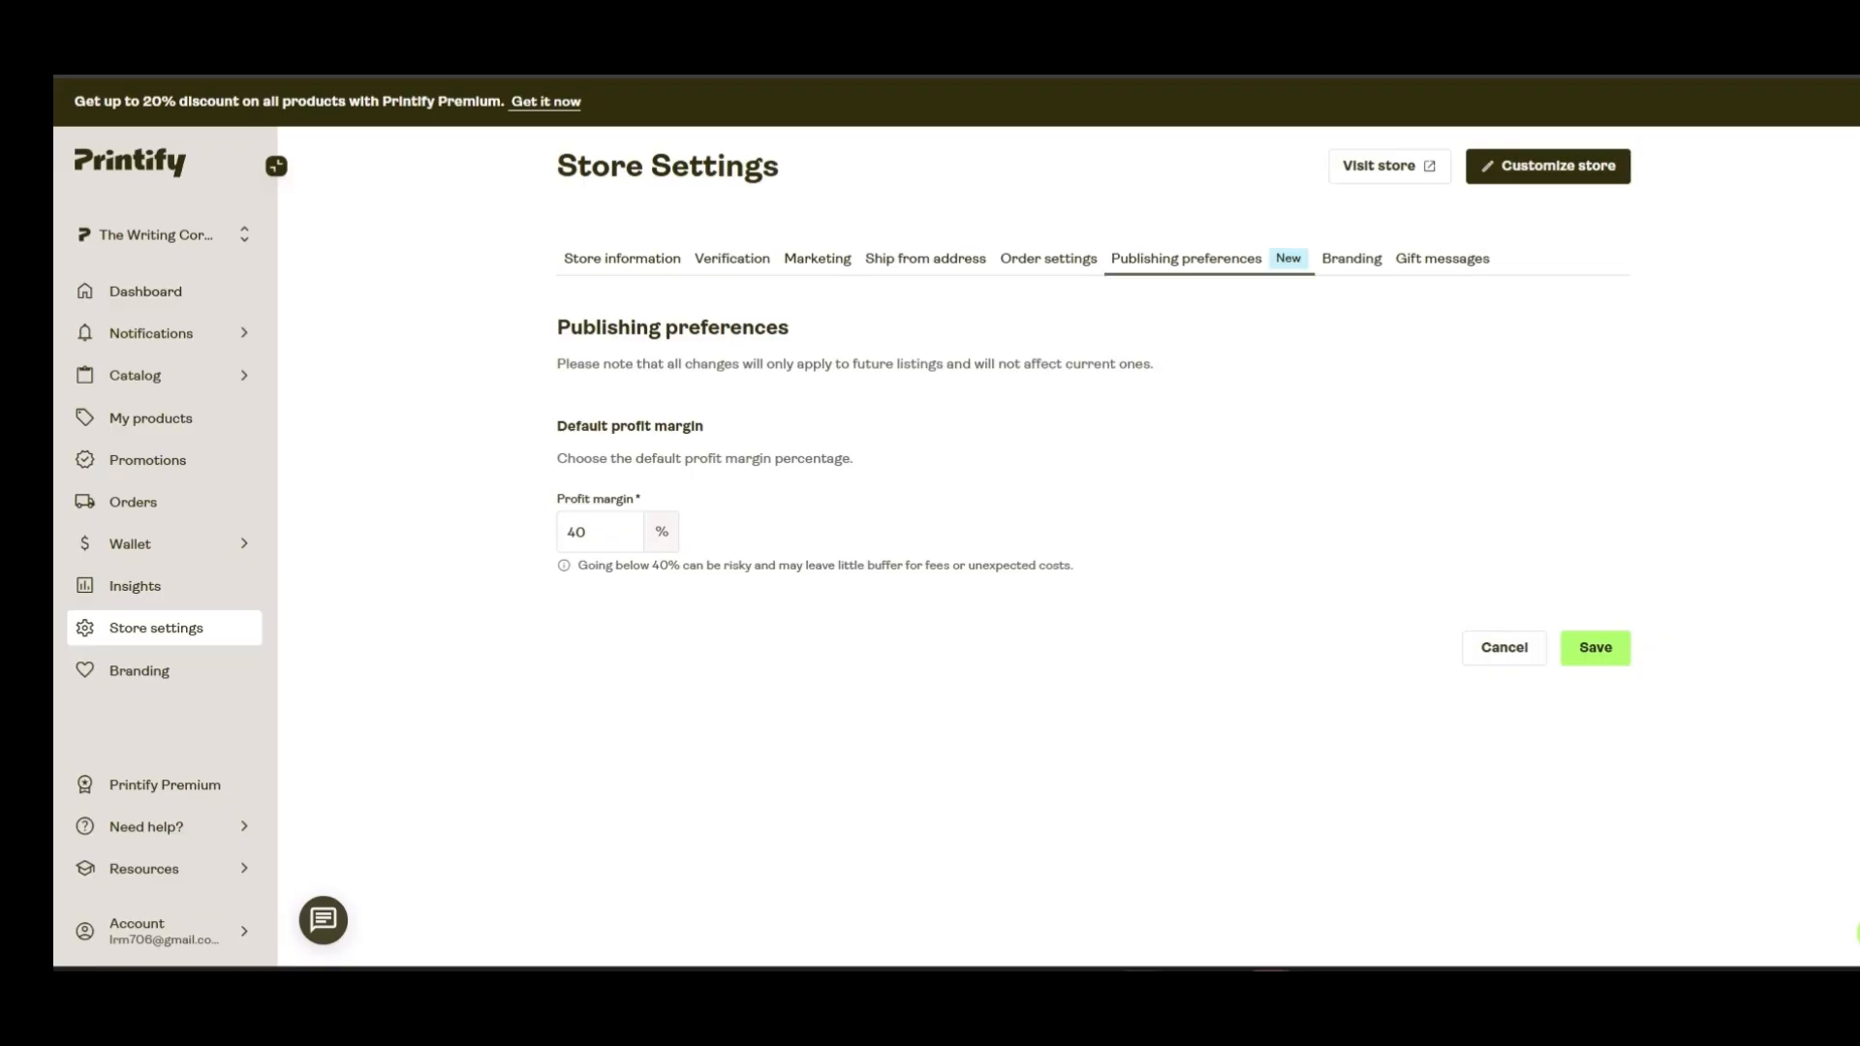
Look through the store dashboard, the product lists including those requiring action and personalizable ones, and the favorites
left_click(130, 163)
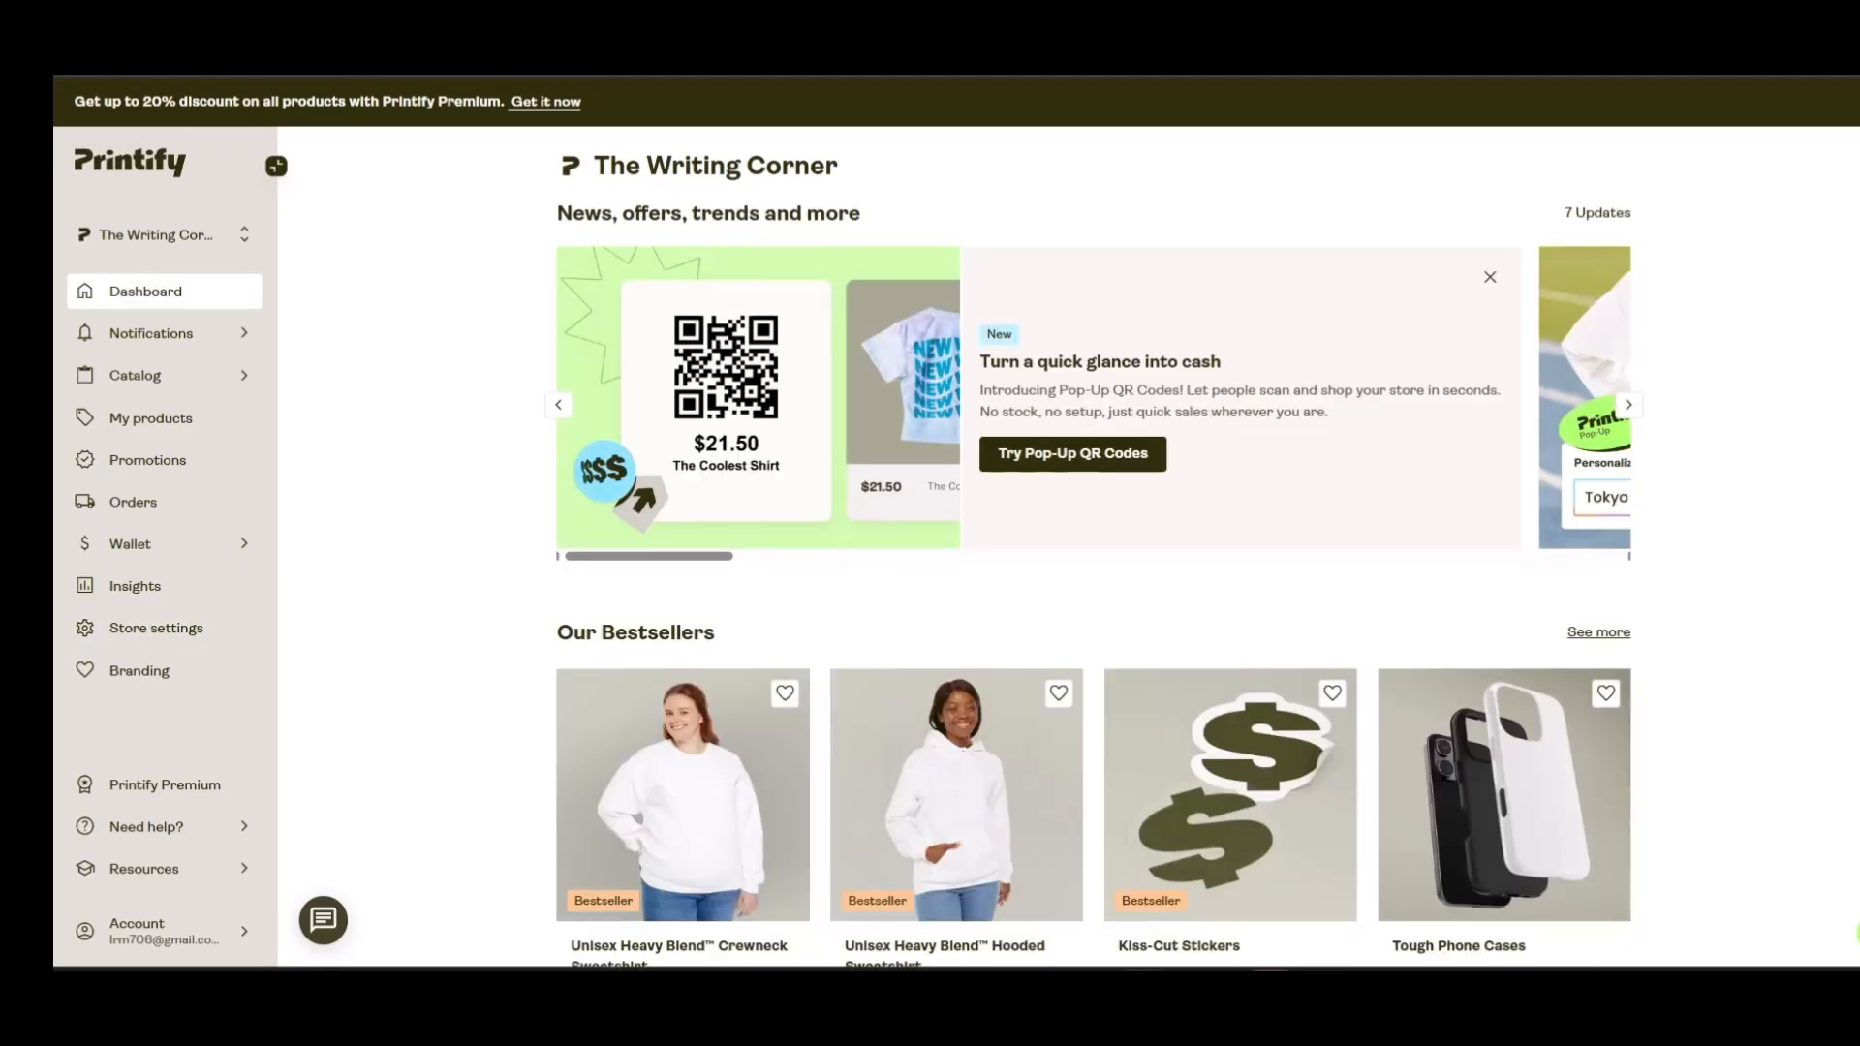
scroll(1093, 547, "down", 1)
scroll(1094, 547, "down", 10)
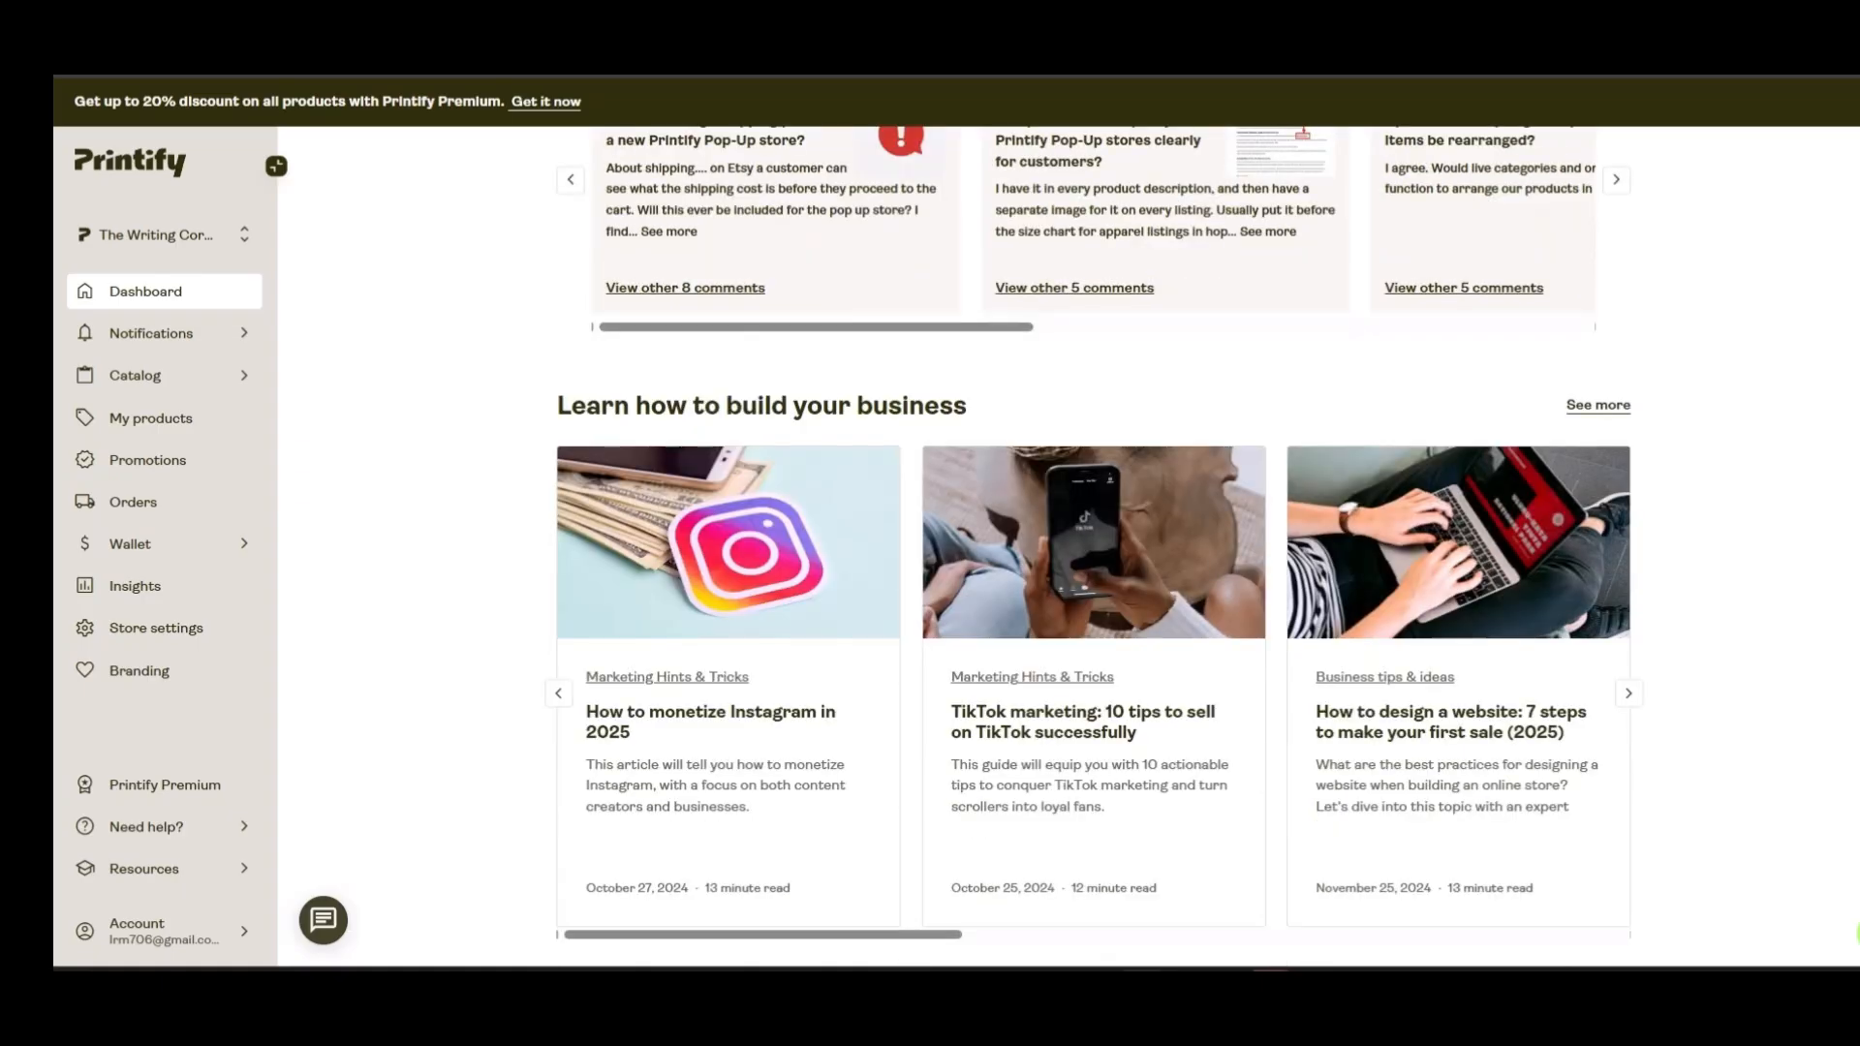
left_click(155, 418)
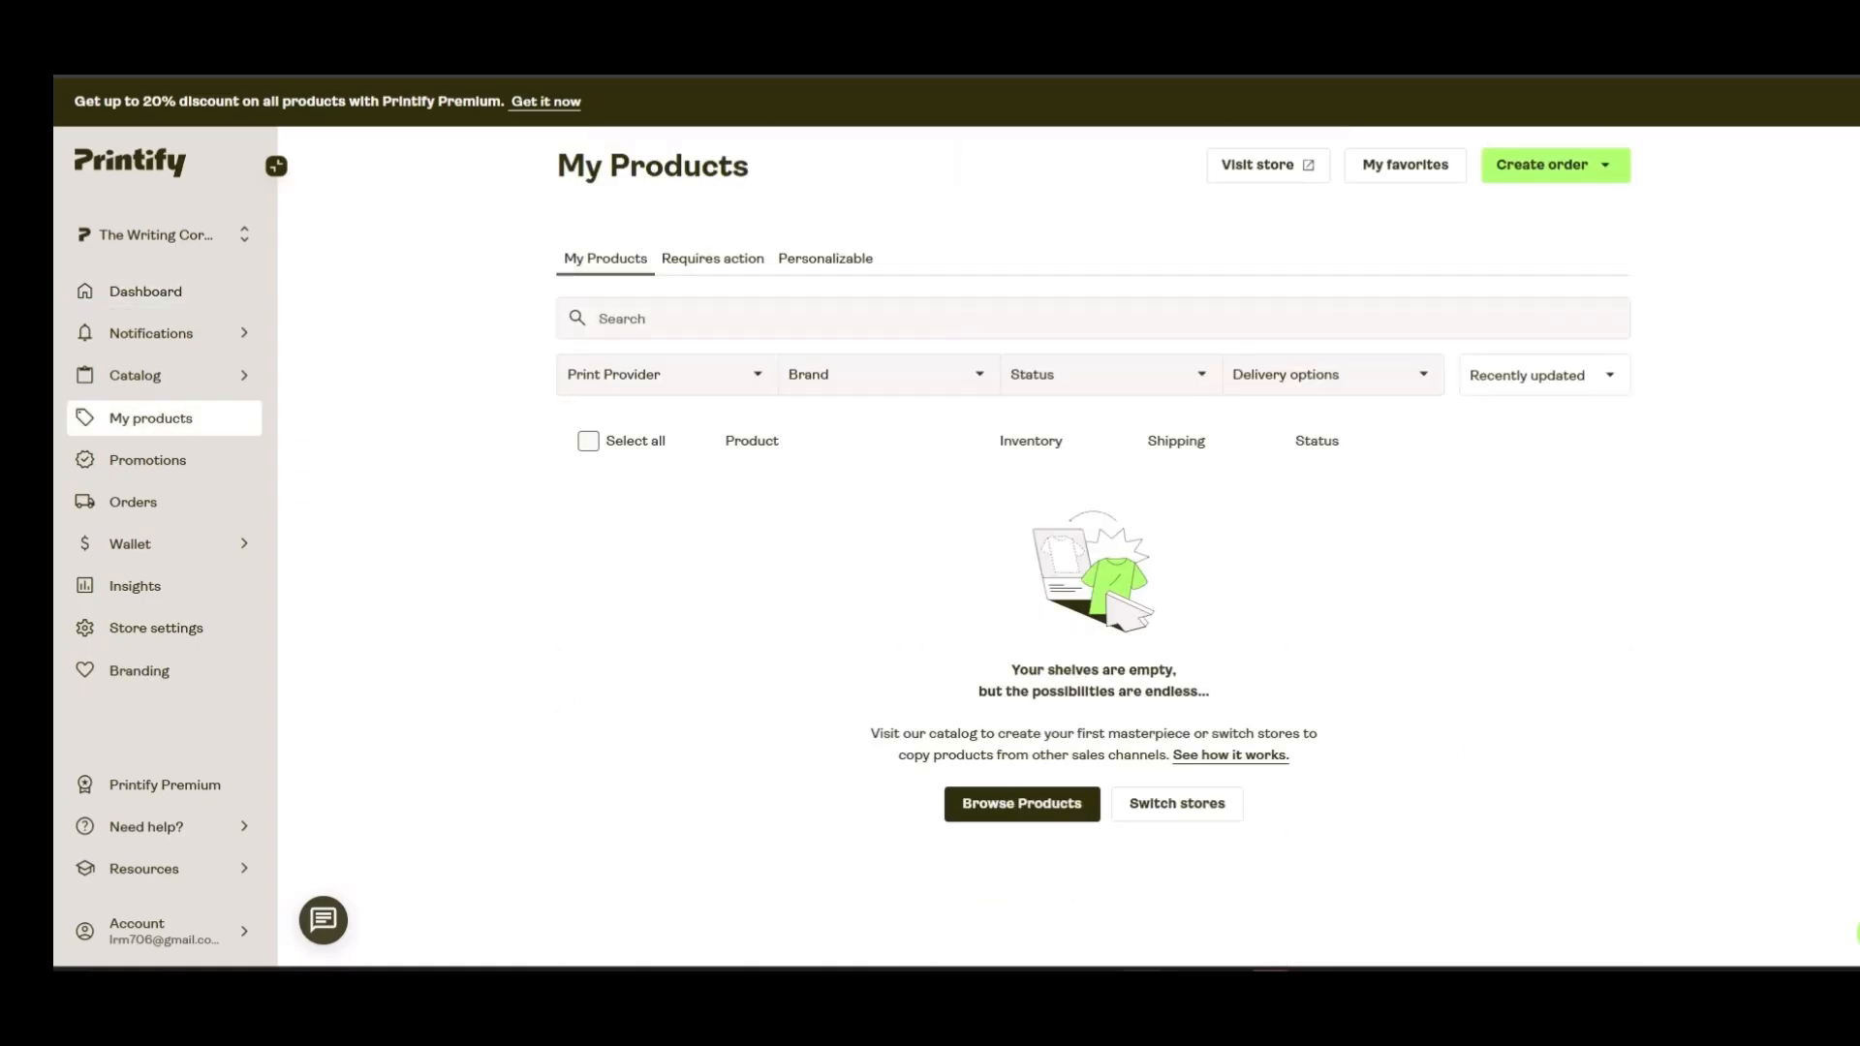
left_click(713, 258)
left_click(825, 259)
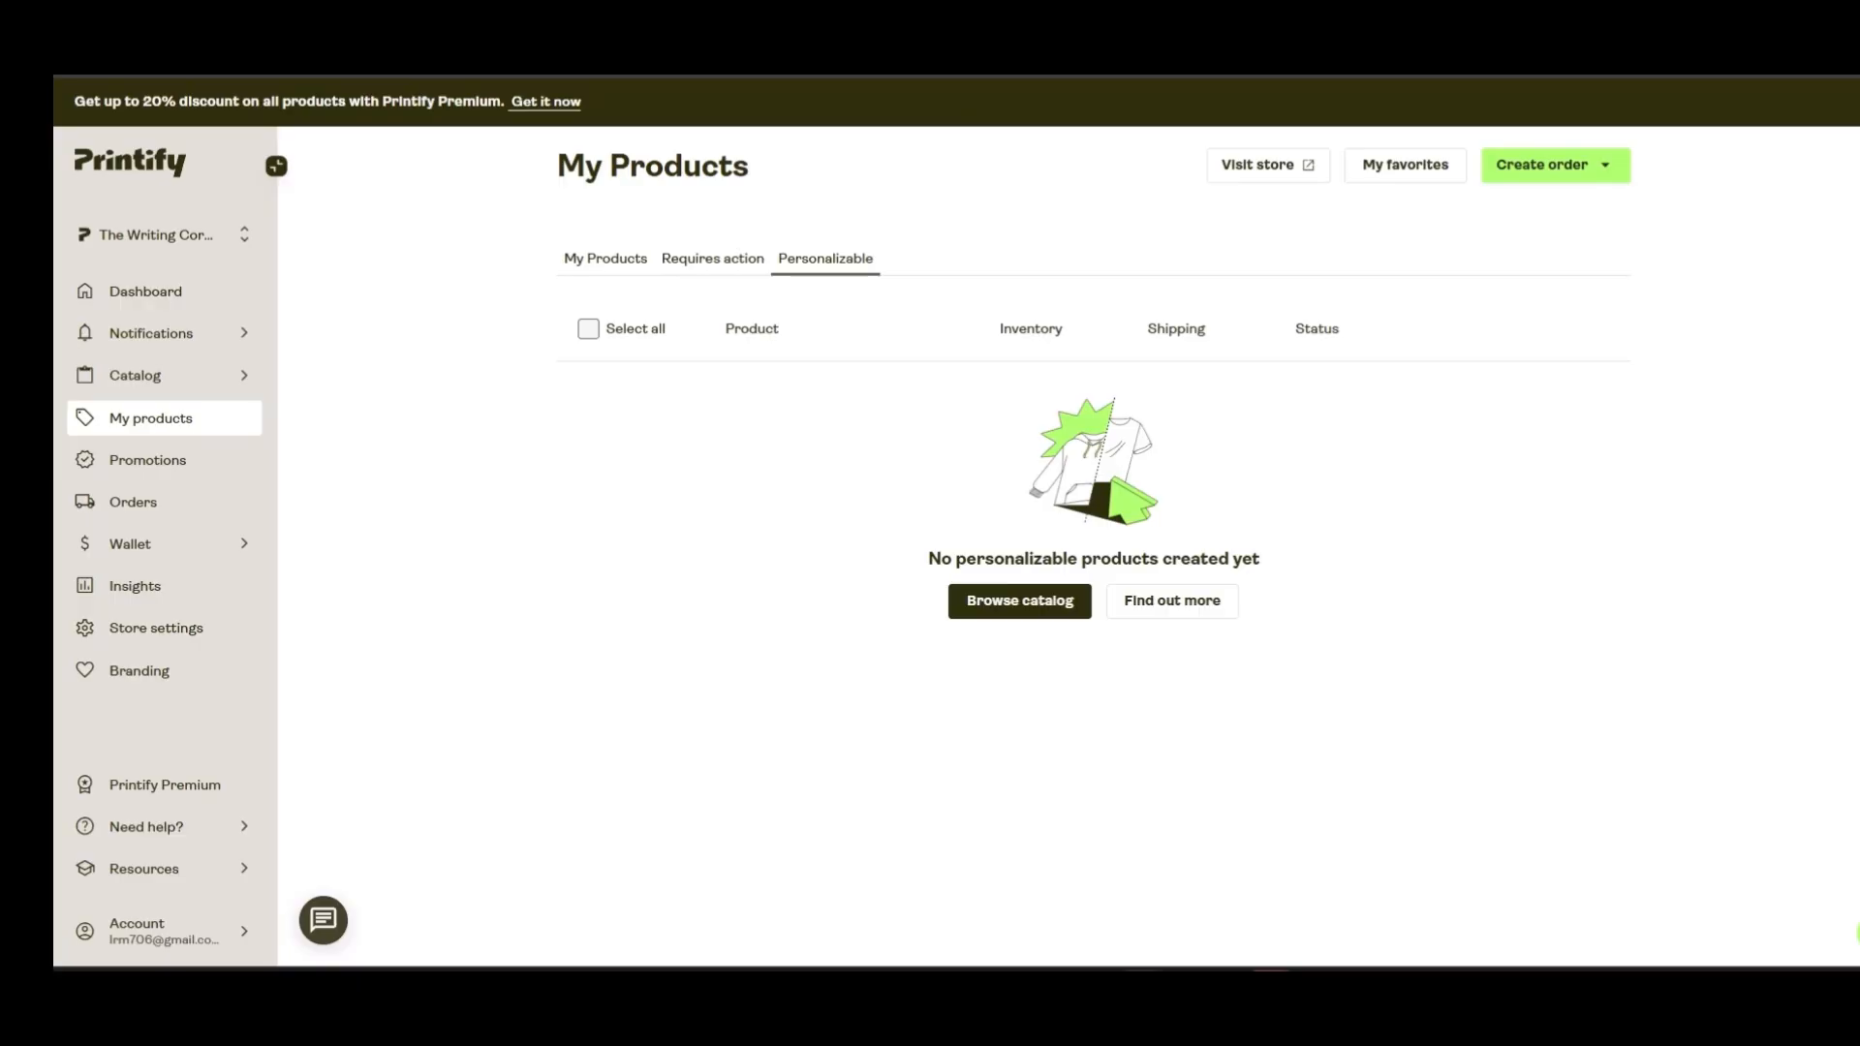
left_click(1405, 165)
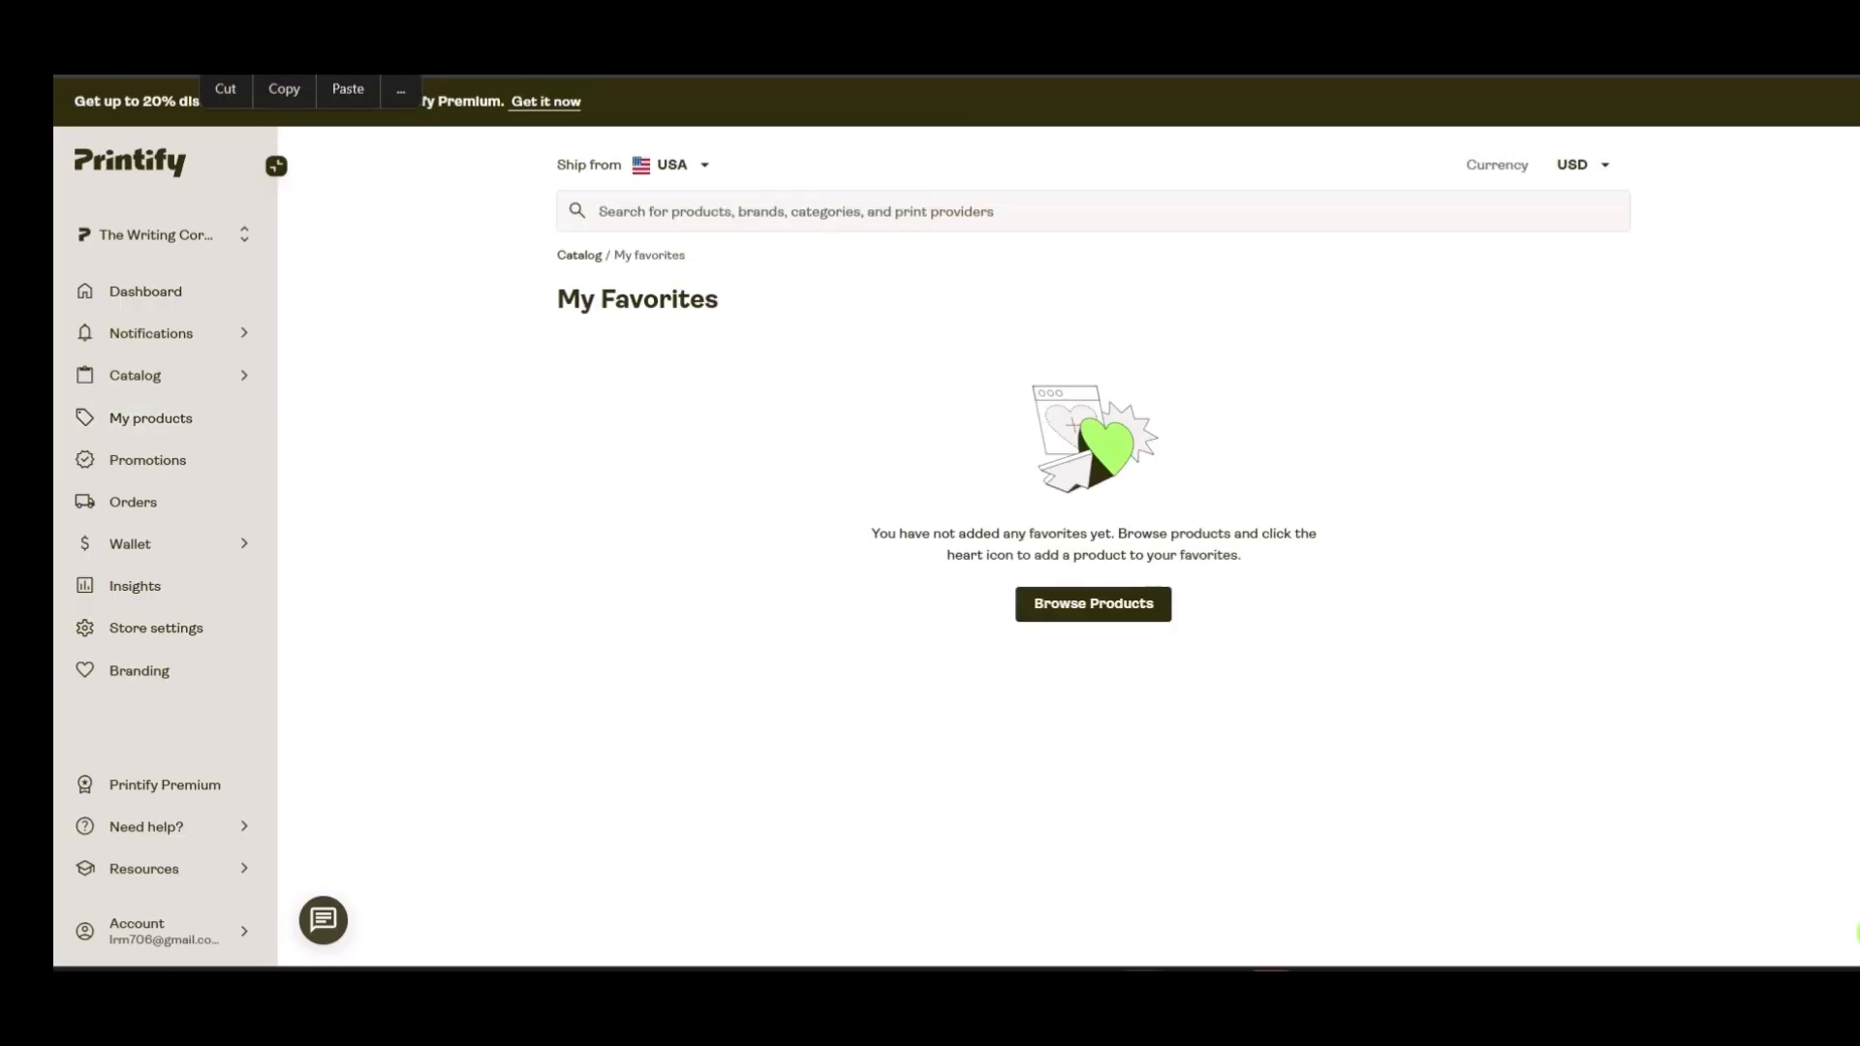
Find the Hardcover Journal Matte product page by searching the browser history for "jou", and start designing the journal
type("jou")
key("Down")
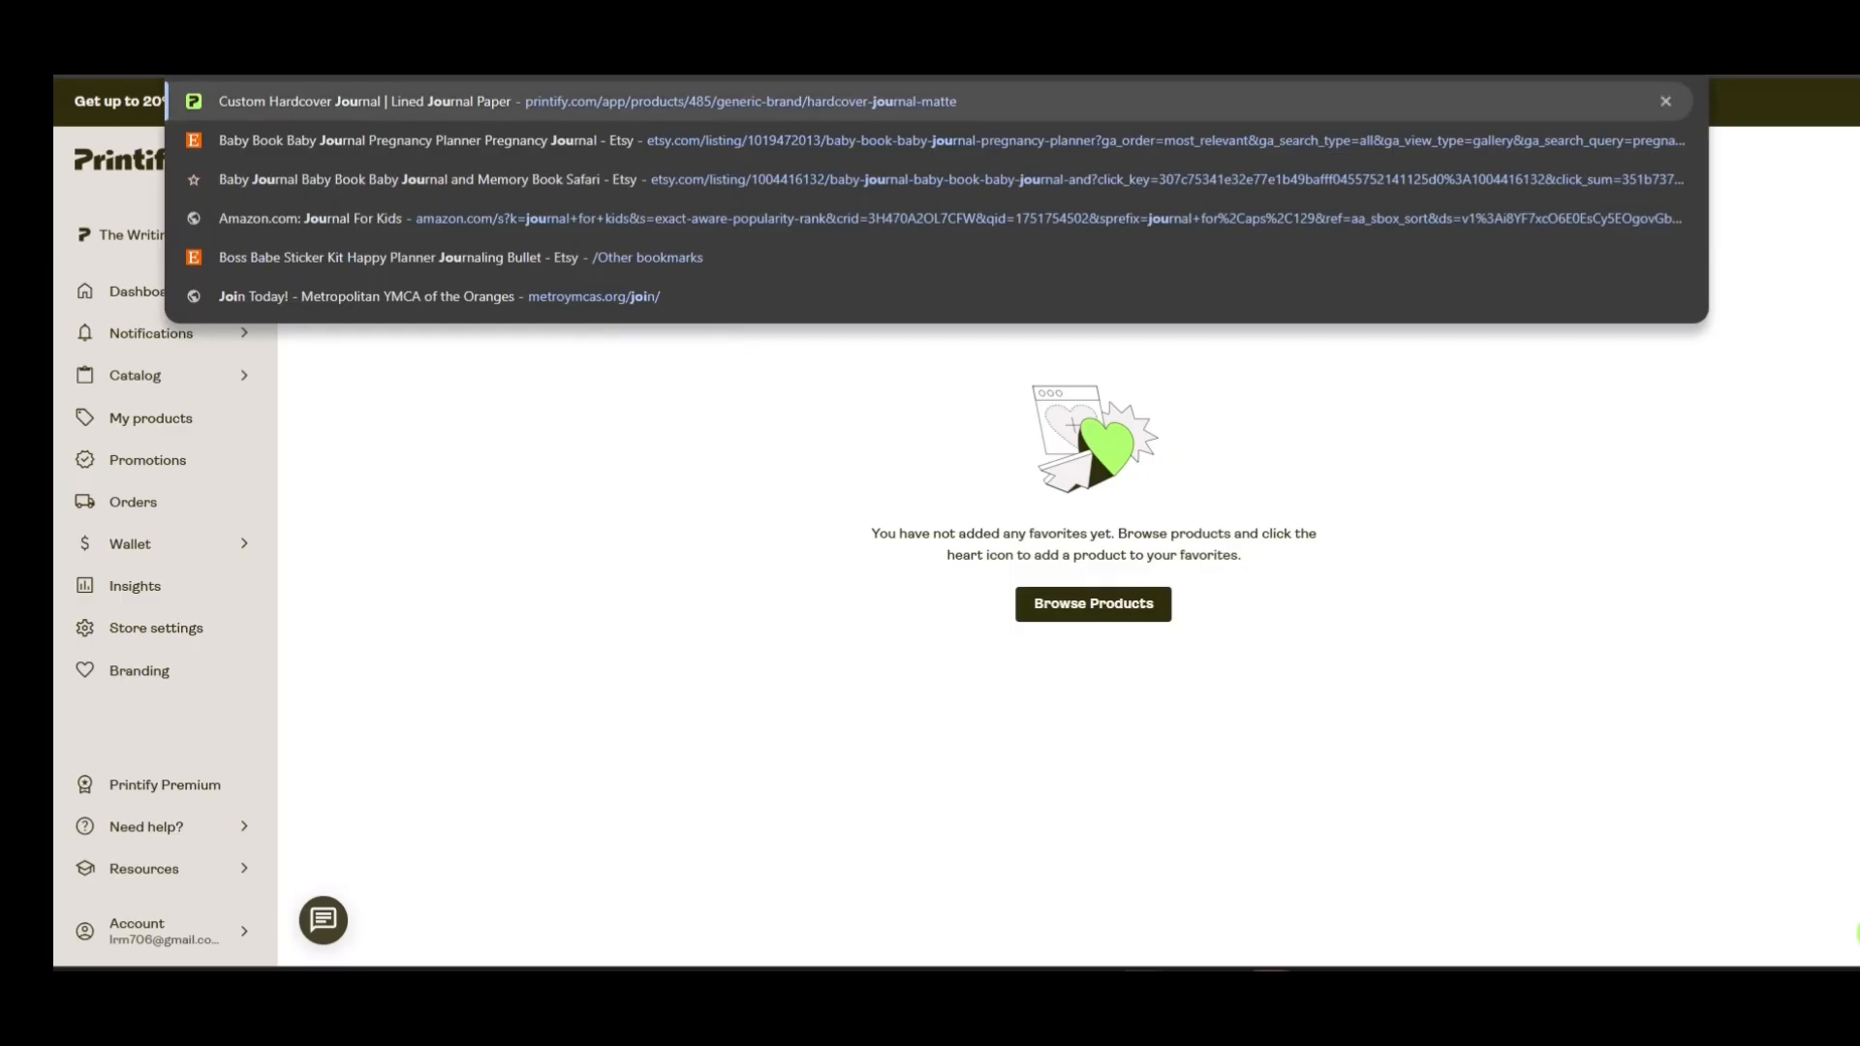
key("Return")
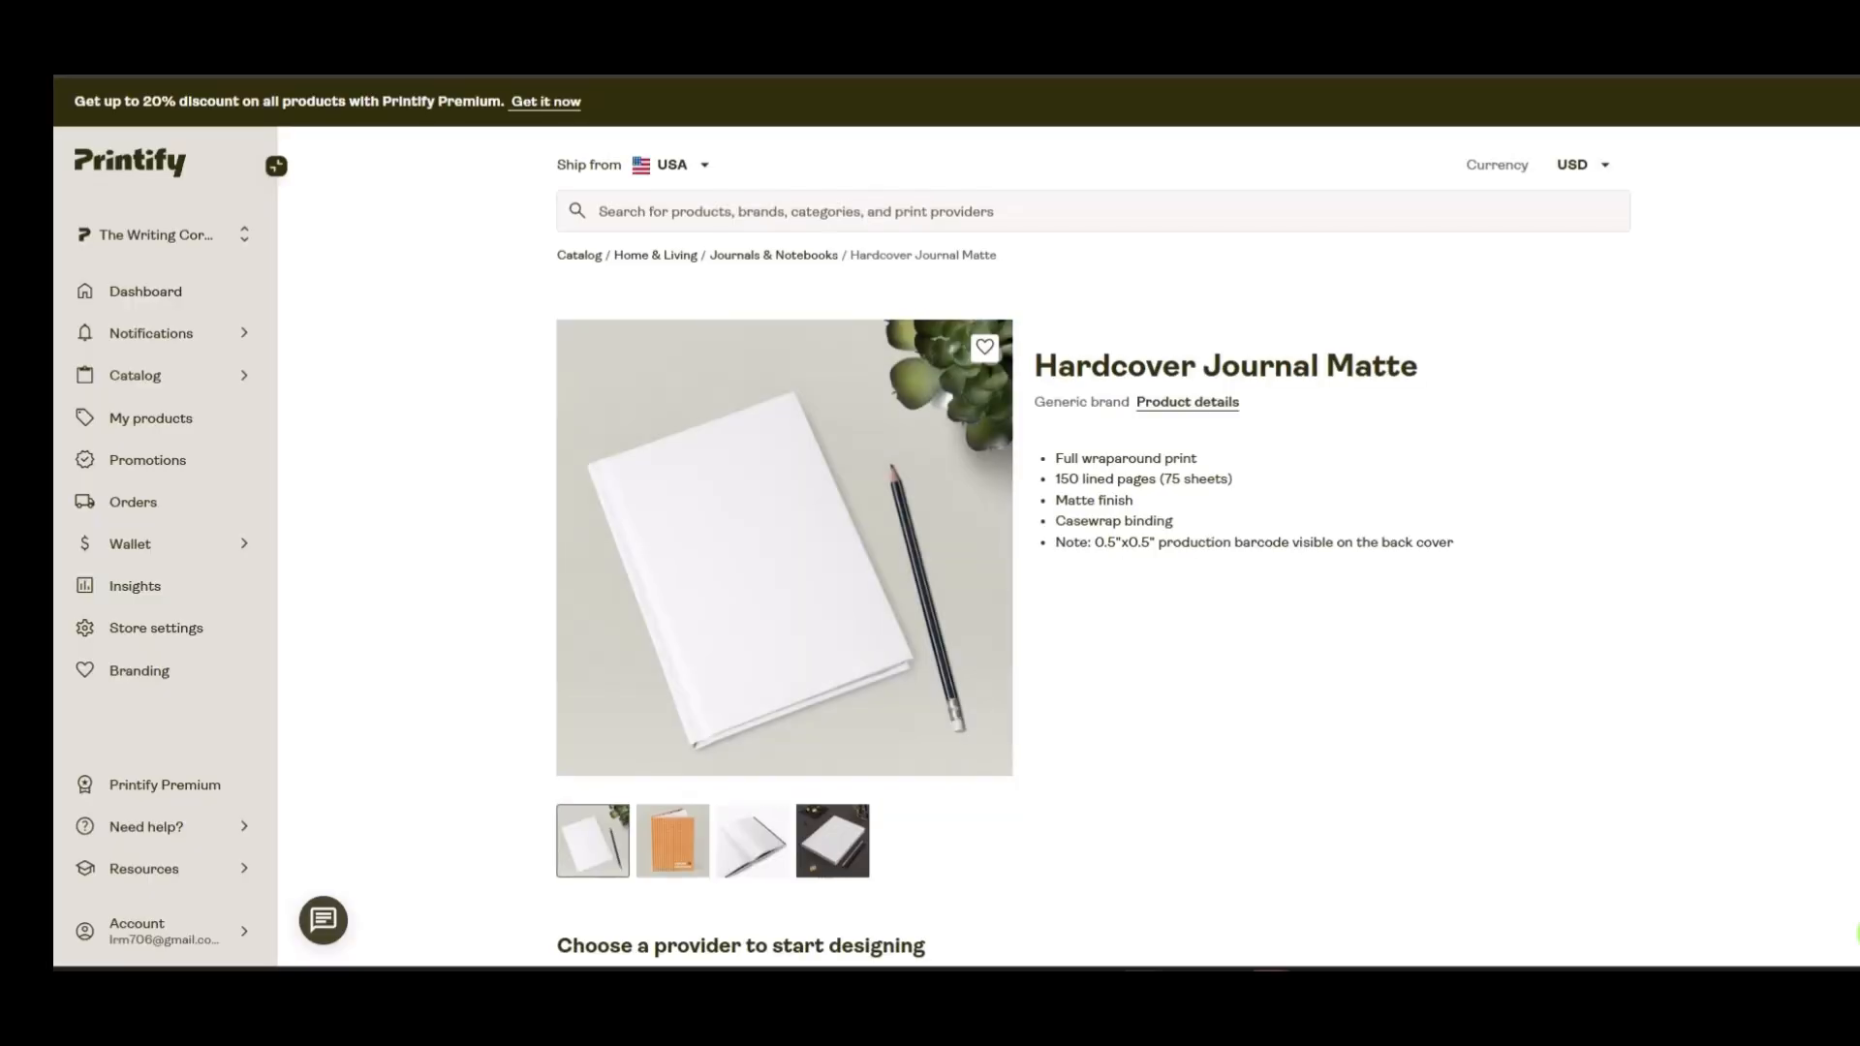
scroll(1093, 542, "down", 12)
scroll(1092, 542, "up", 3)
left_click(1536, 183)
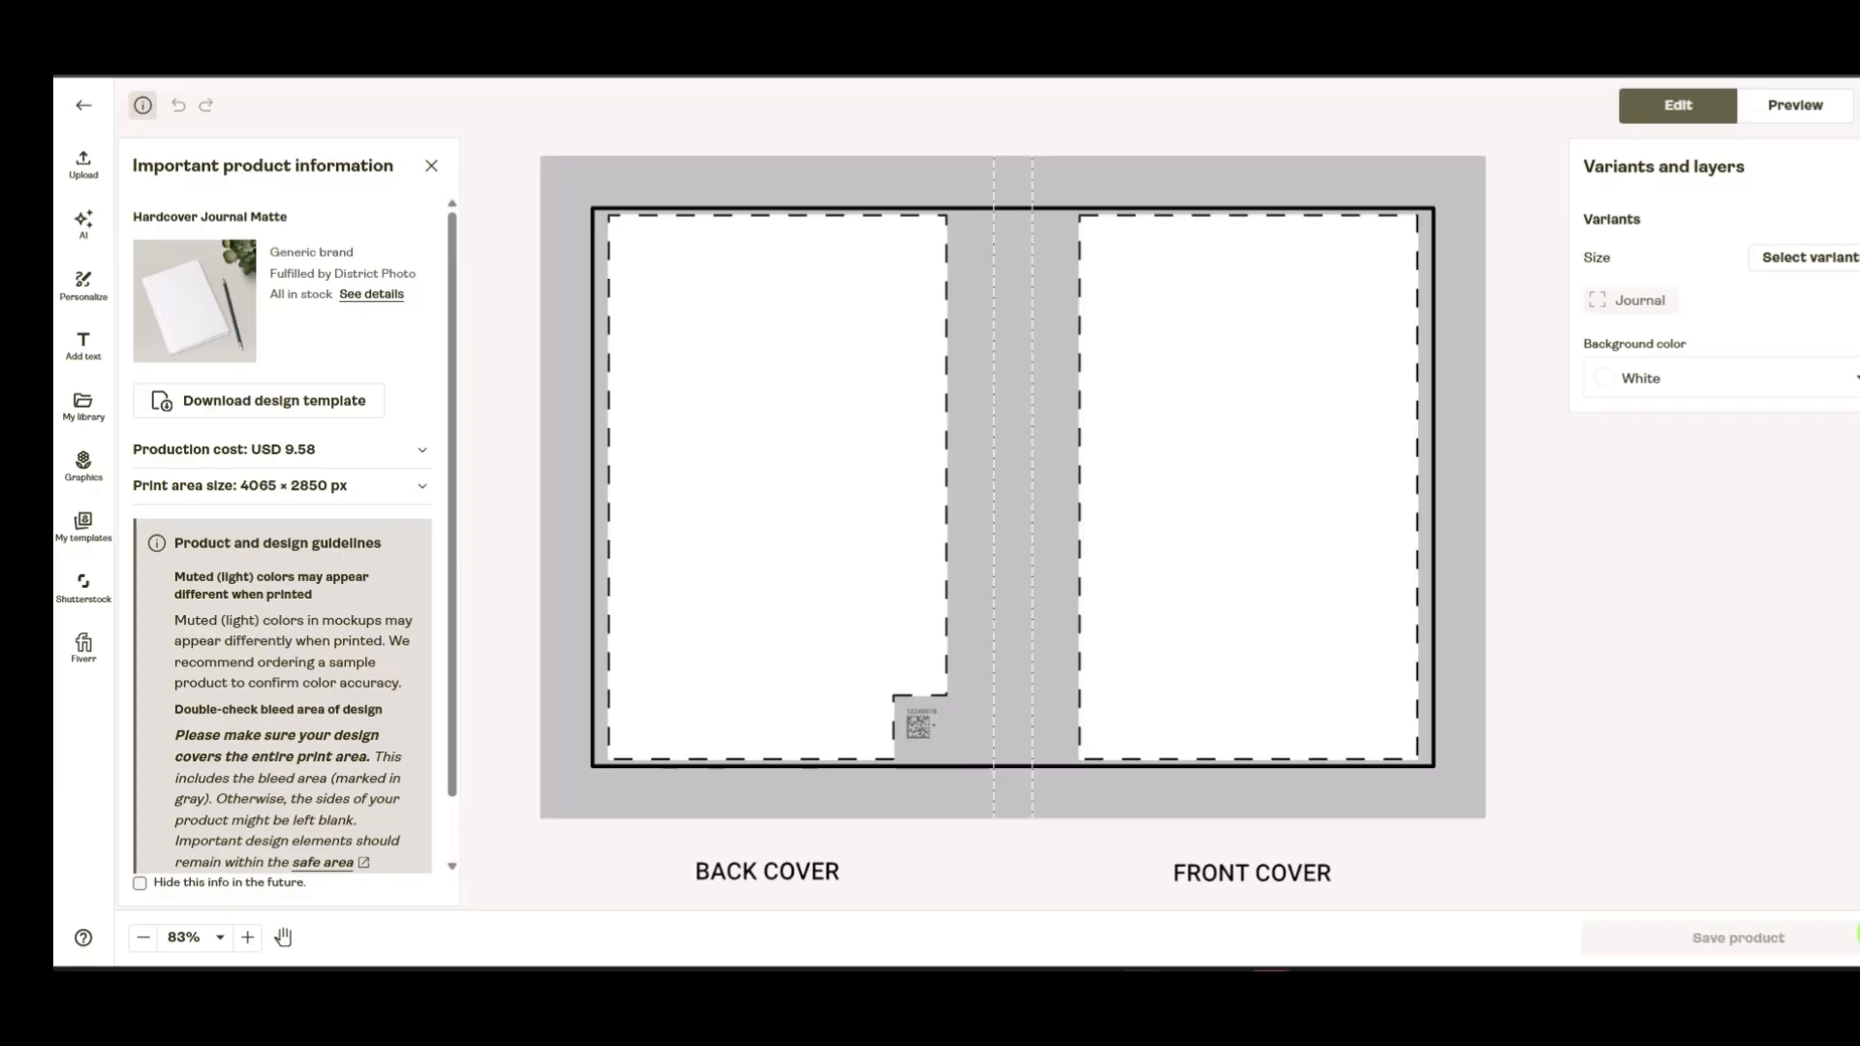
Check the saved templates and place the first Printify journal cover image from the library on the cover
left_click(84, 527)
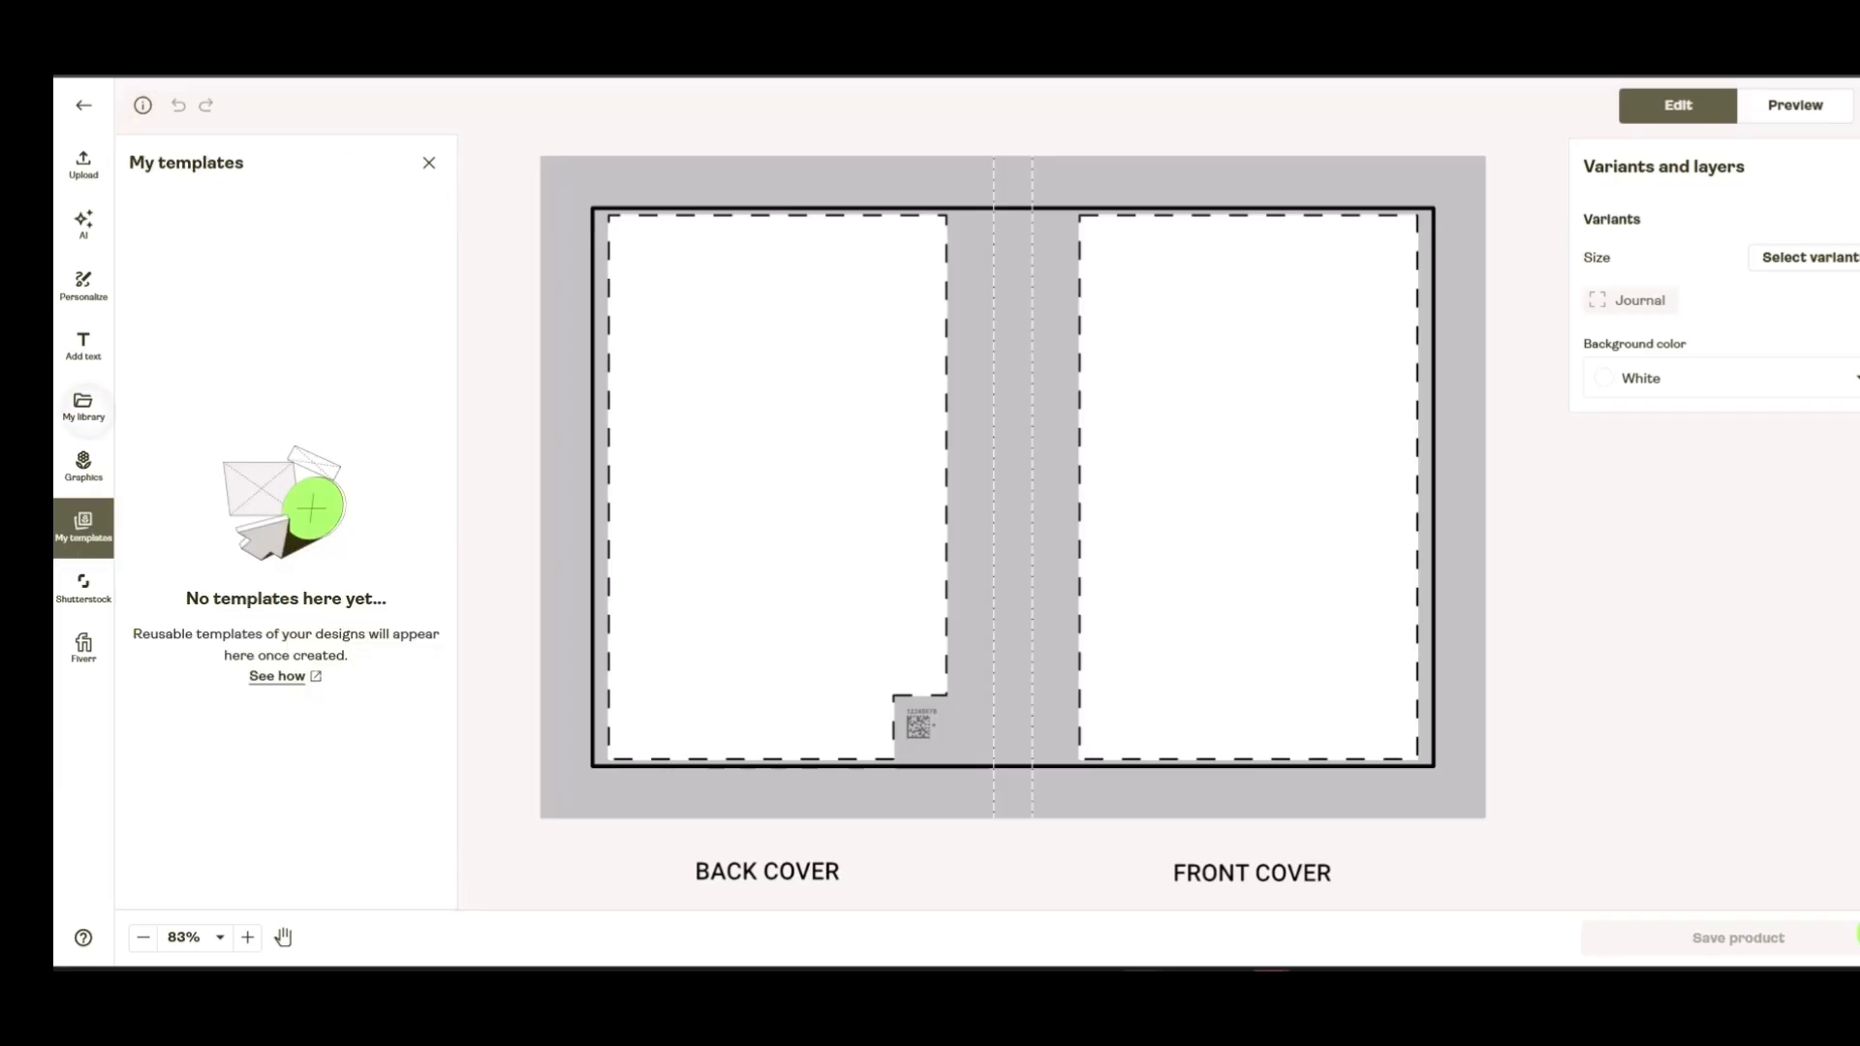
left_click(83, 405)
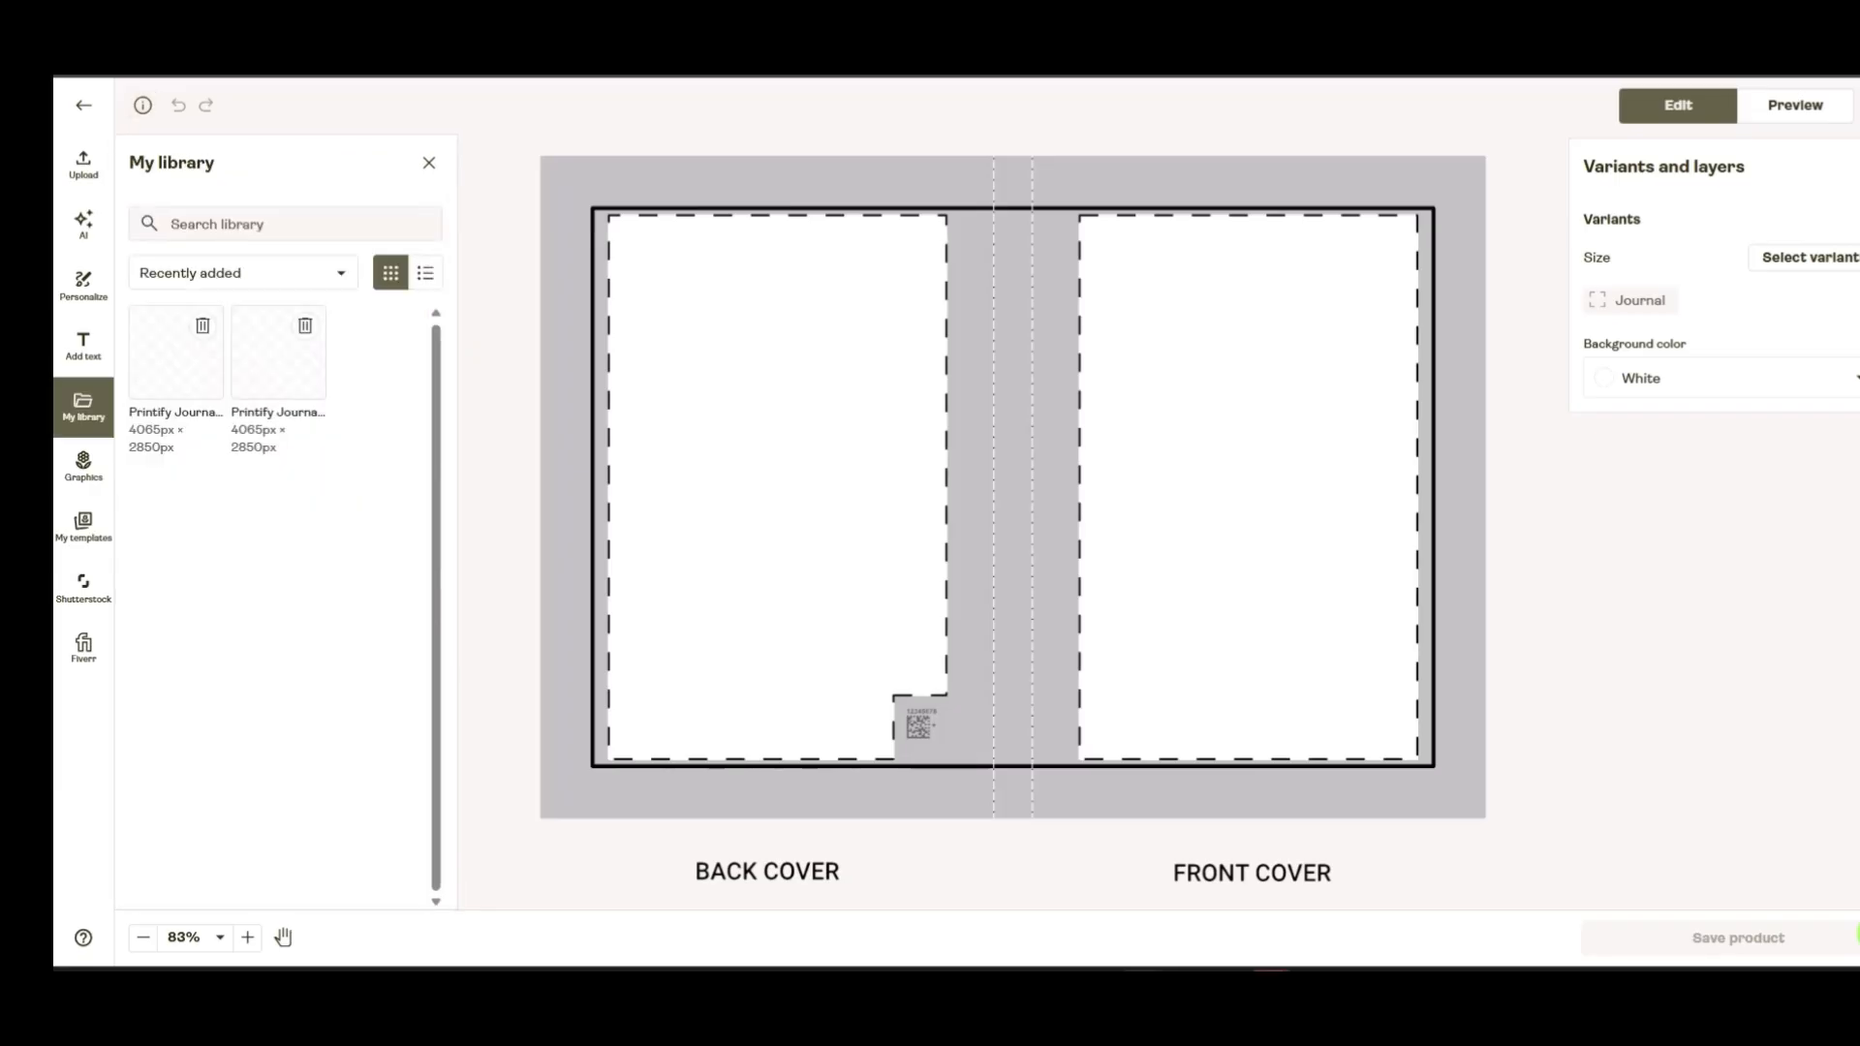
left_click(175, 354)
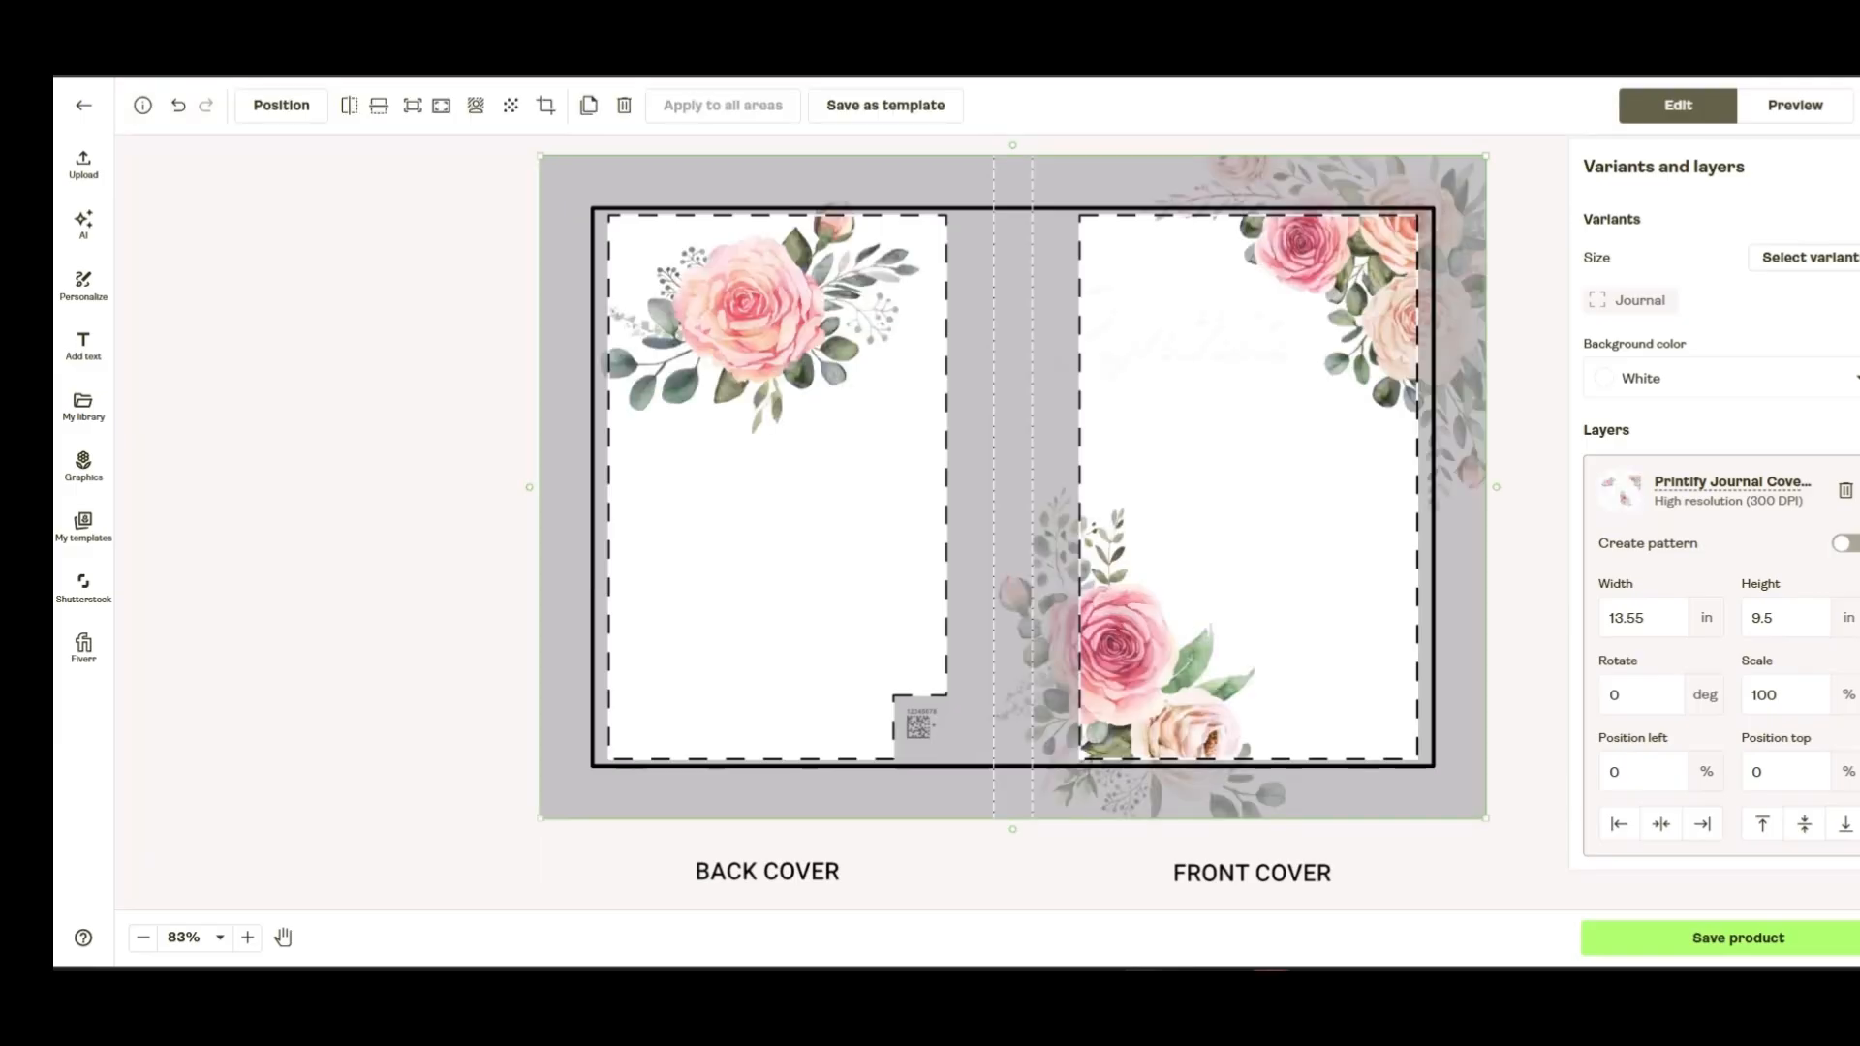
Scale the cover artwork to about 92.87% and position it about 5.59% from the left and 7.13% from the top
left_click_drag(1473, 812, 1399, 748)
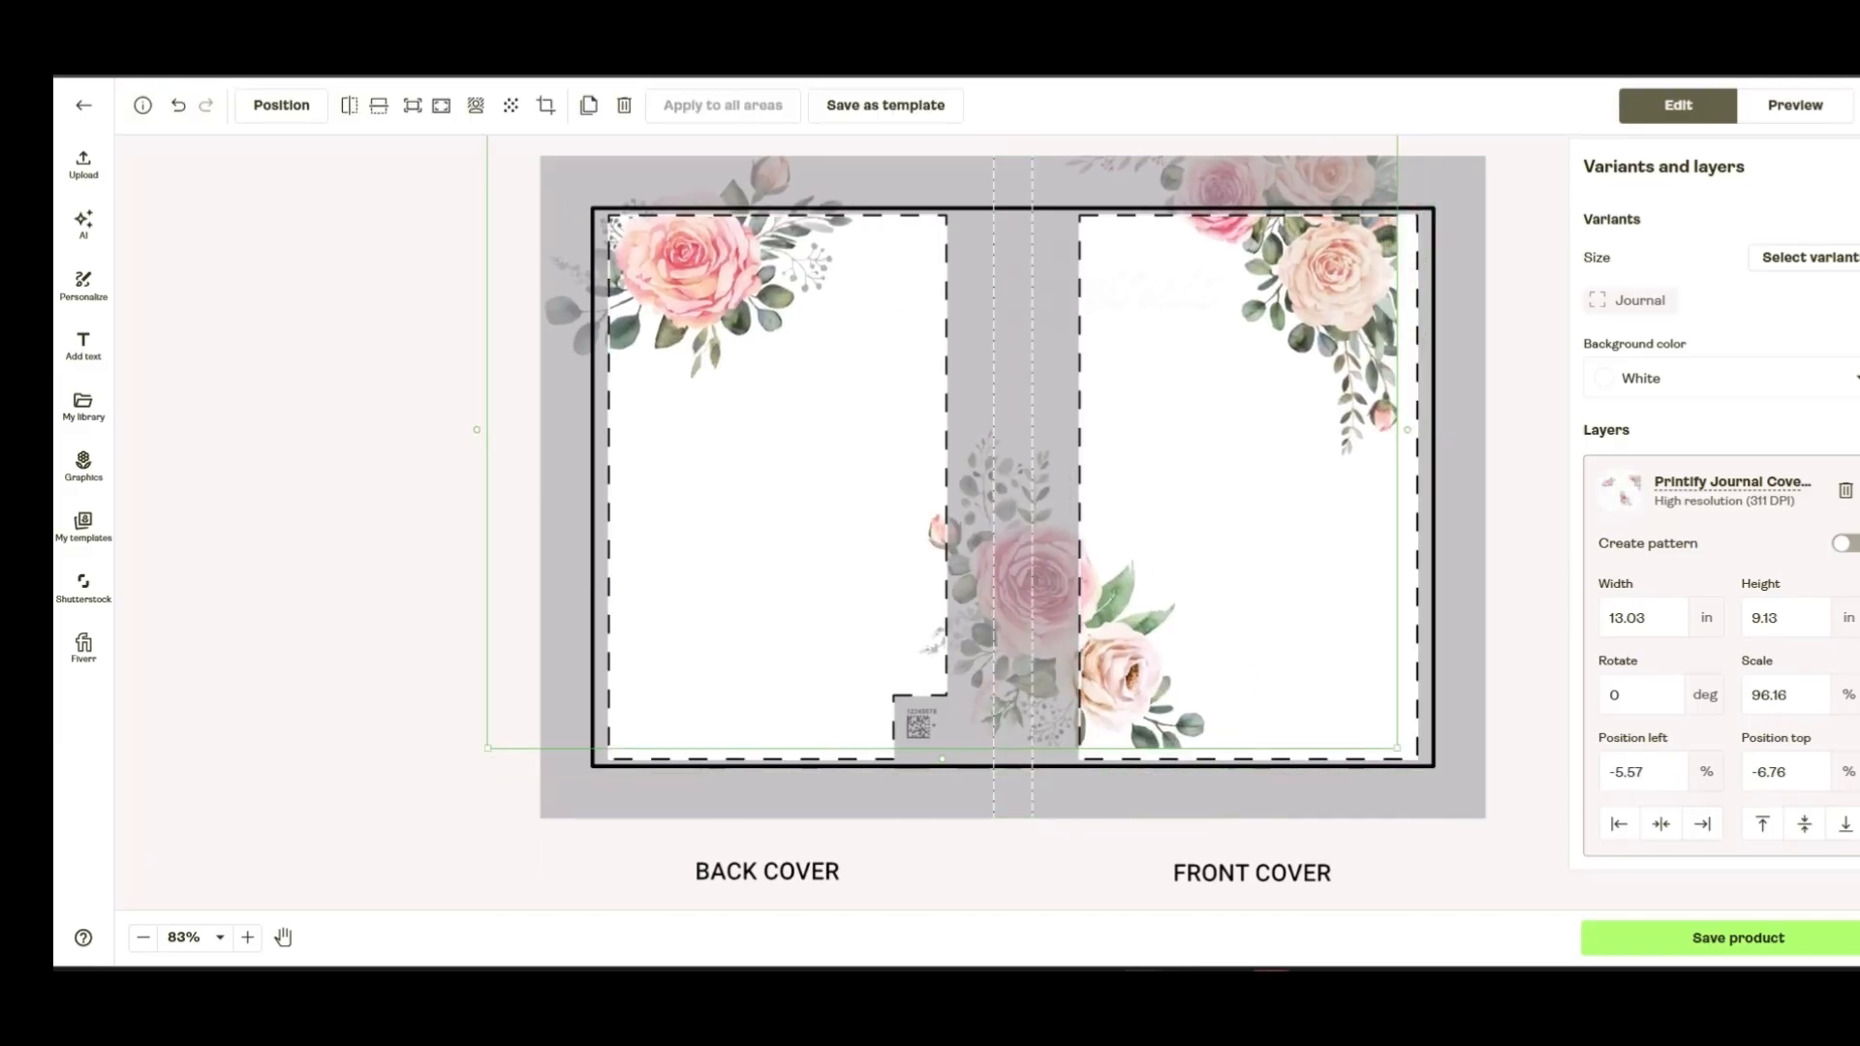
left_click_drag(1236, 564, 1318, 641)
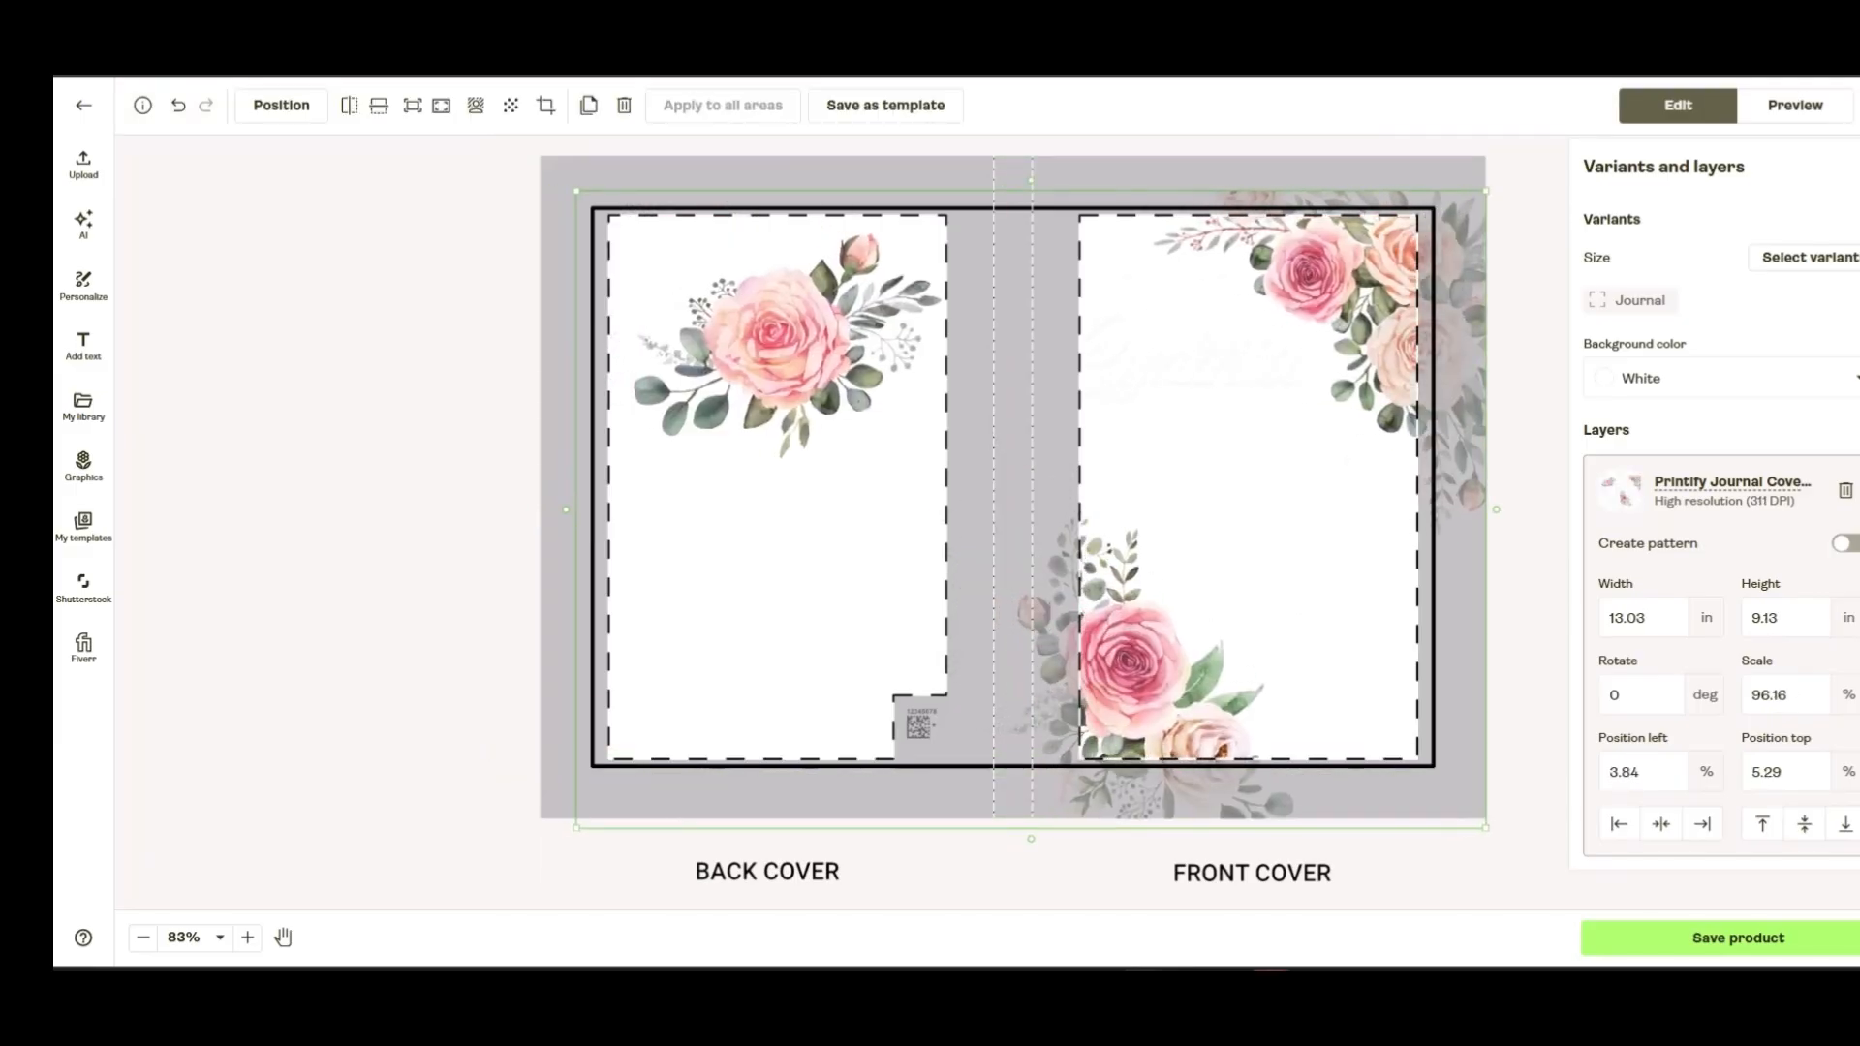
left_click_drag(570, 827, 653, 770)
left_click_drag(844, 581, 801, 608)
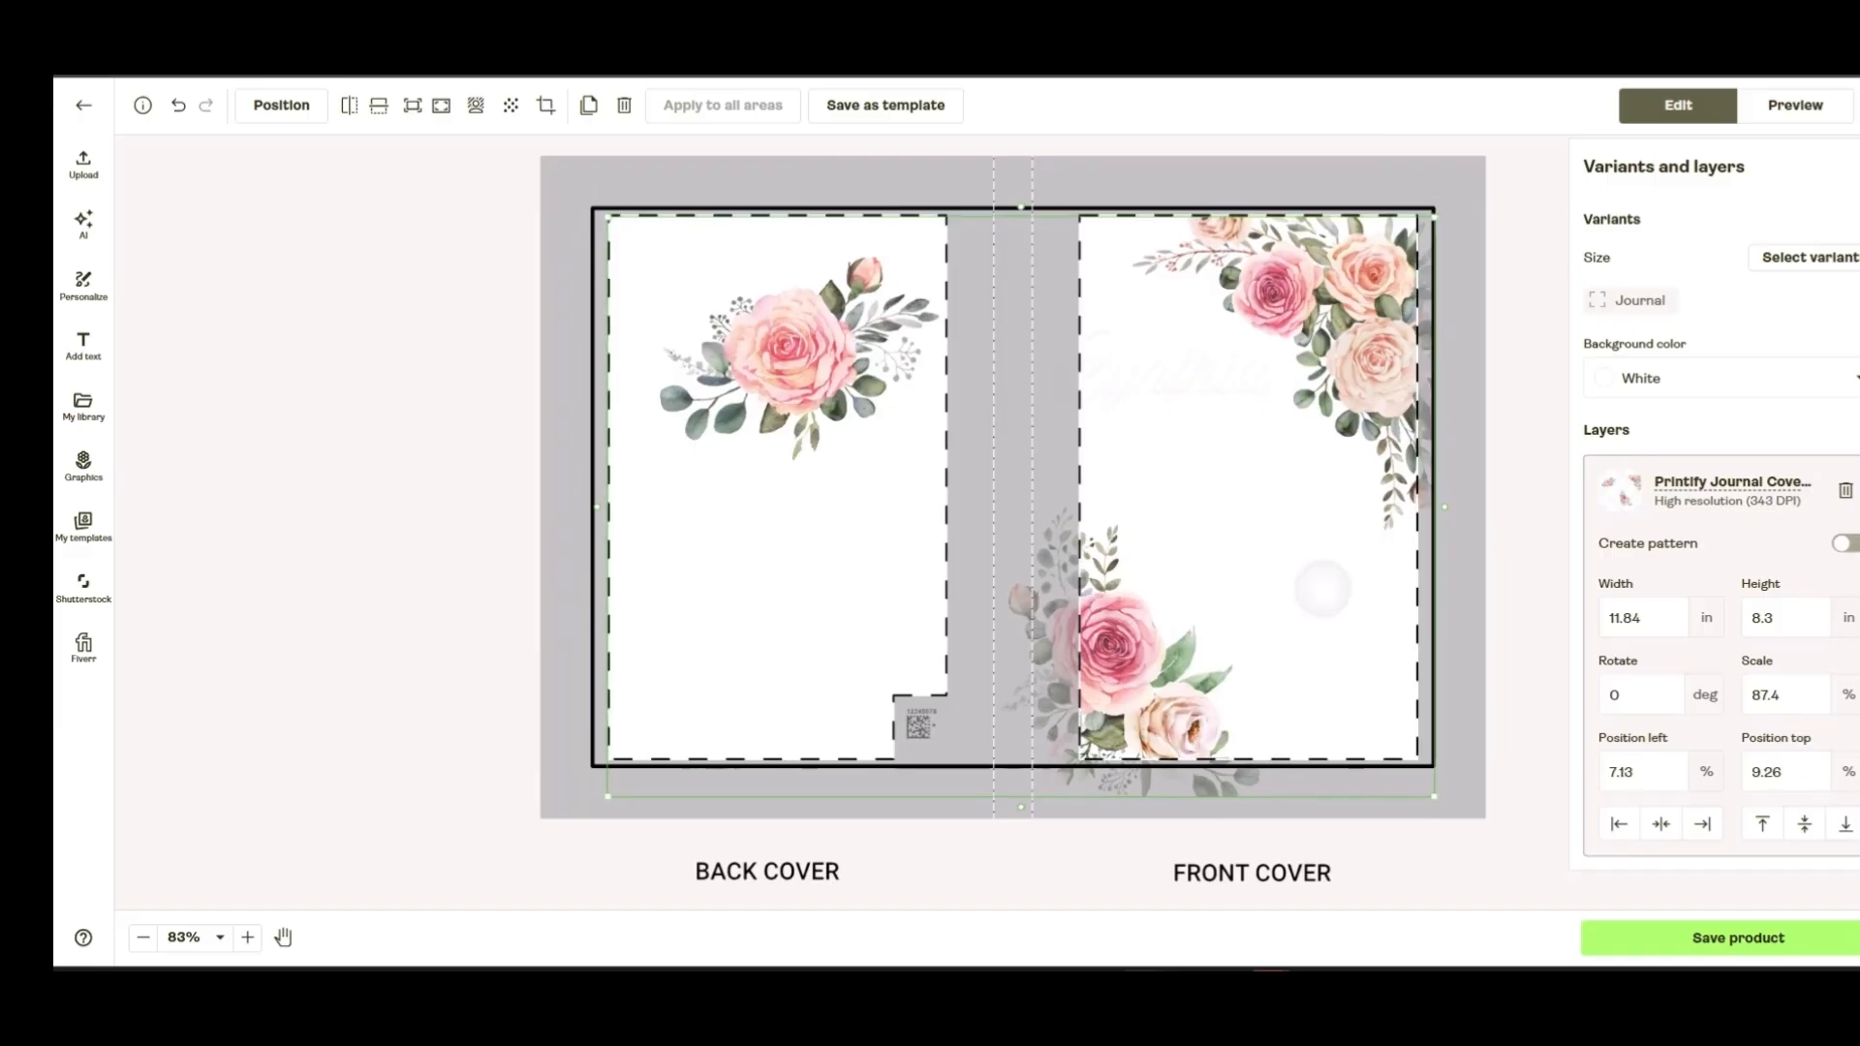
left_click_drag(1435, 798, 1486, 833)
left_click_drag(1274, 625, 1260, 612)
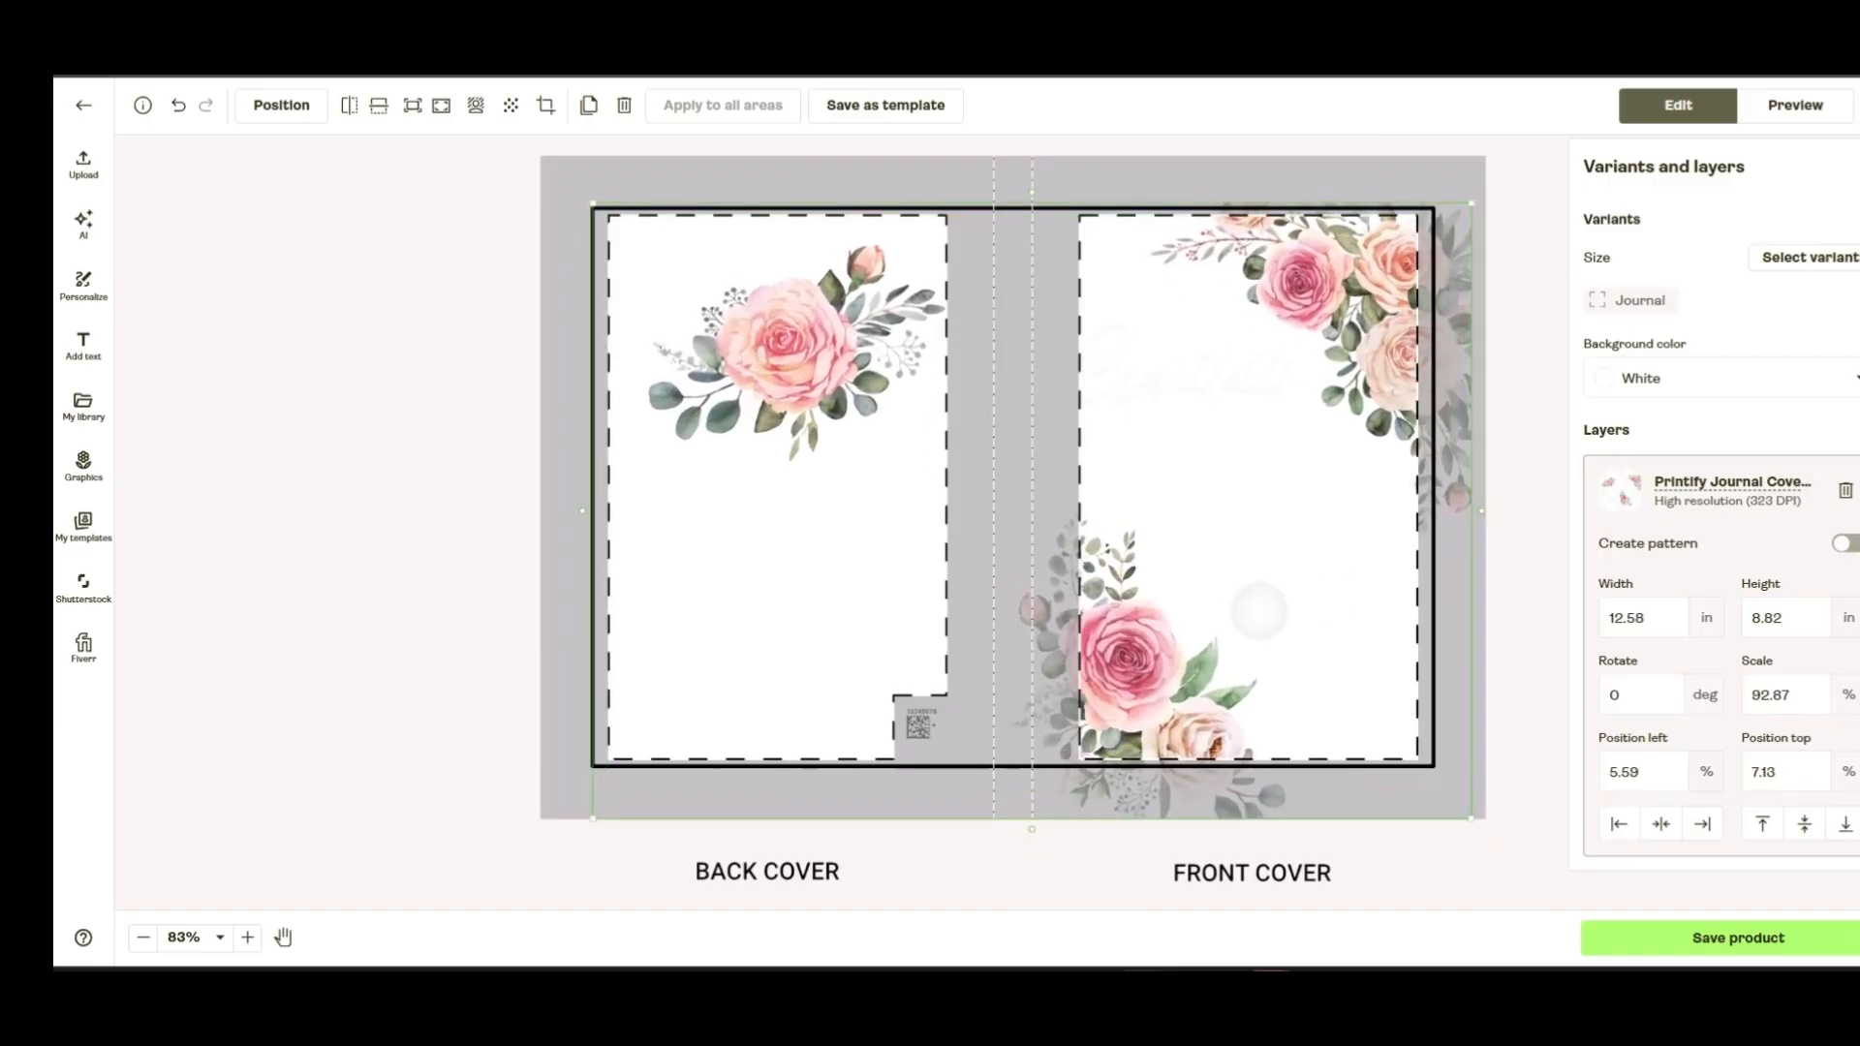
Set the journal's background color to Dark red, preview the front mockup and save the product
left_click(1724, 378)
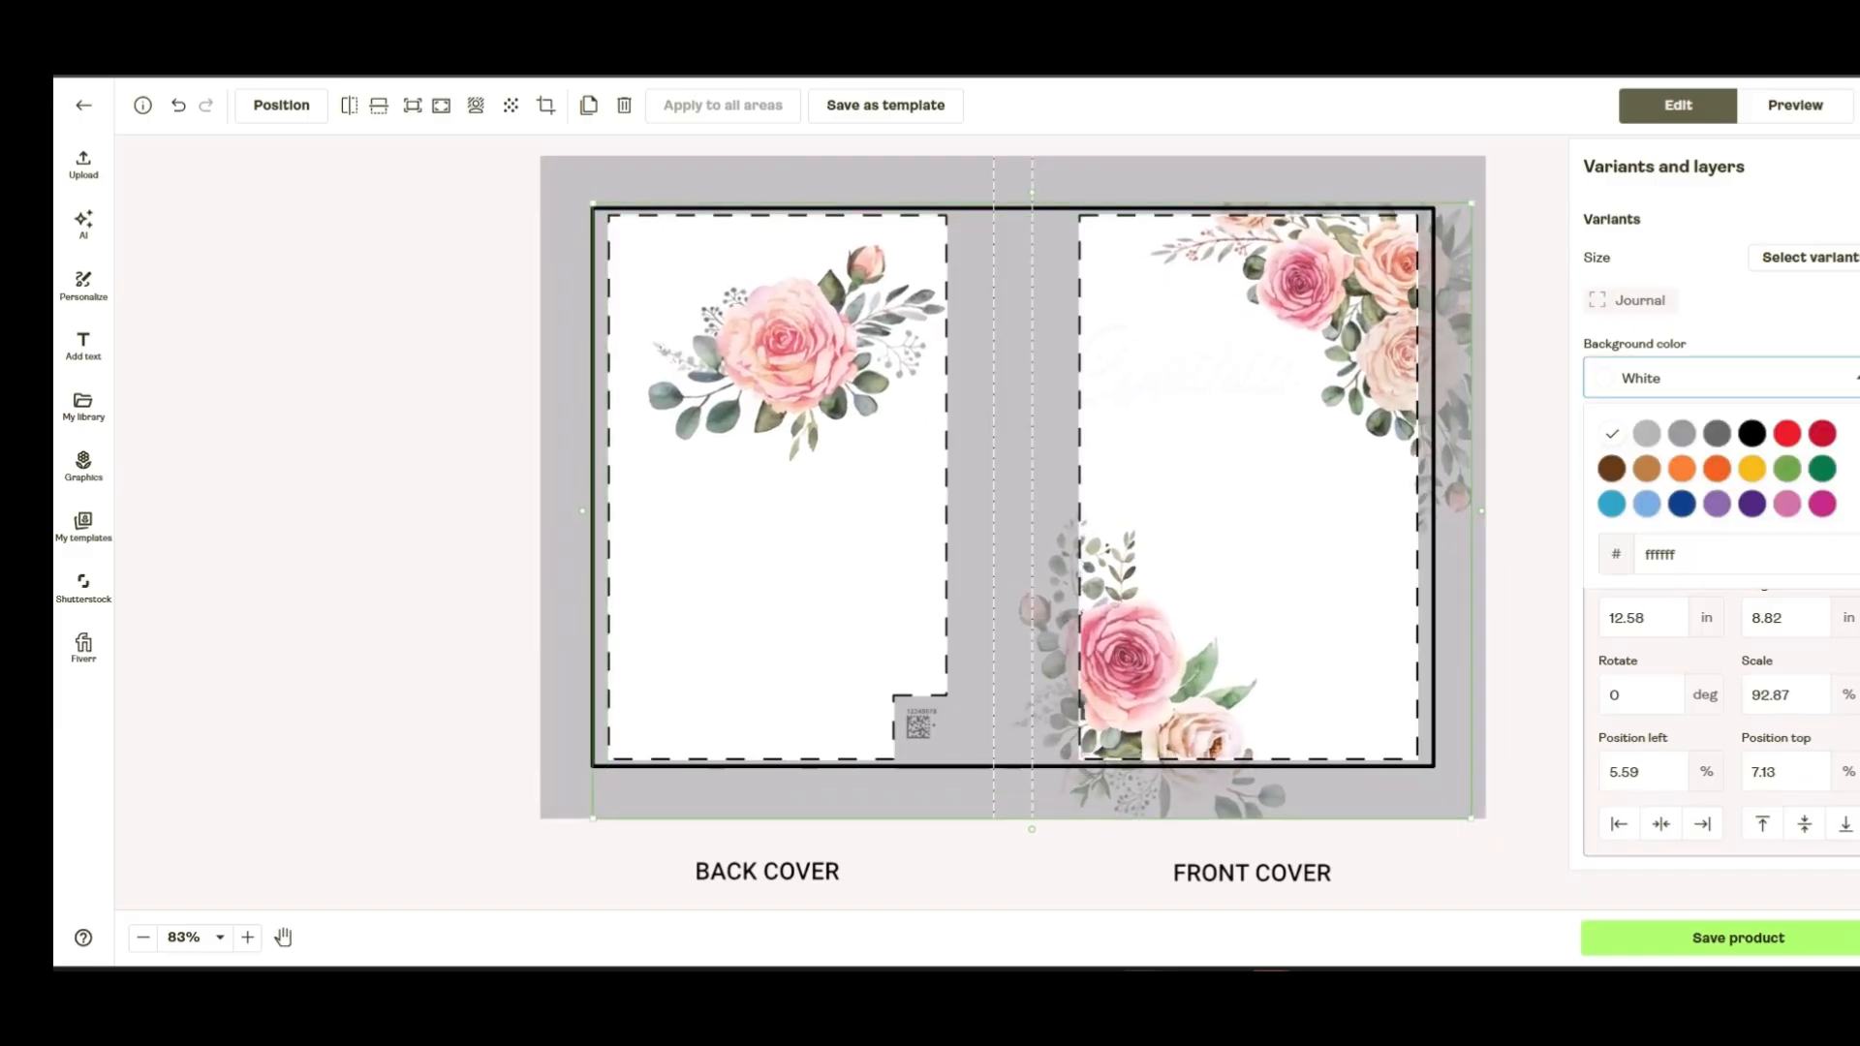
left_click(1822, 428)
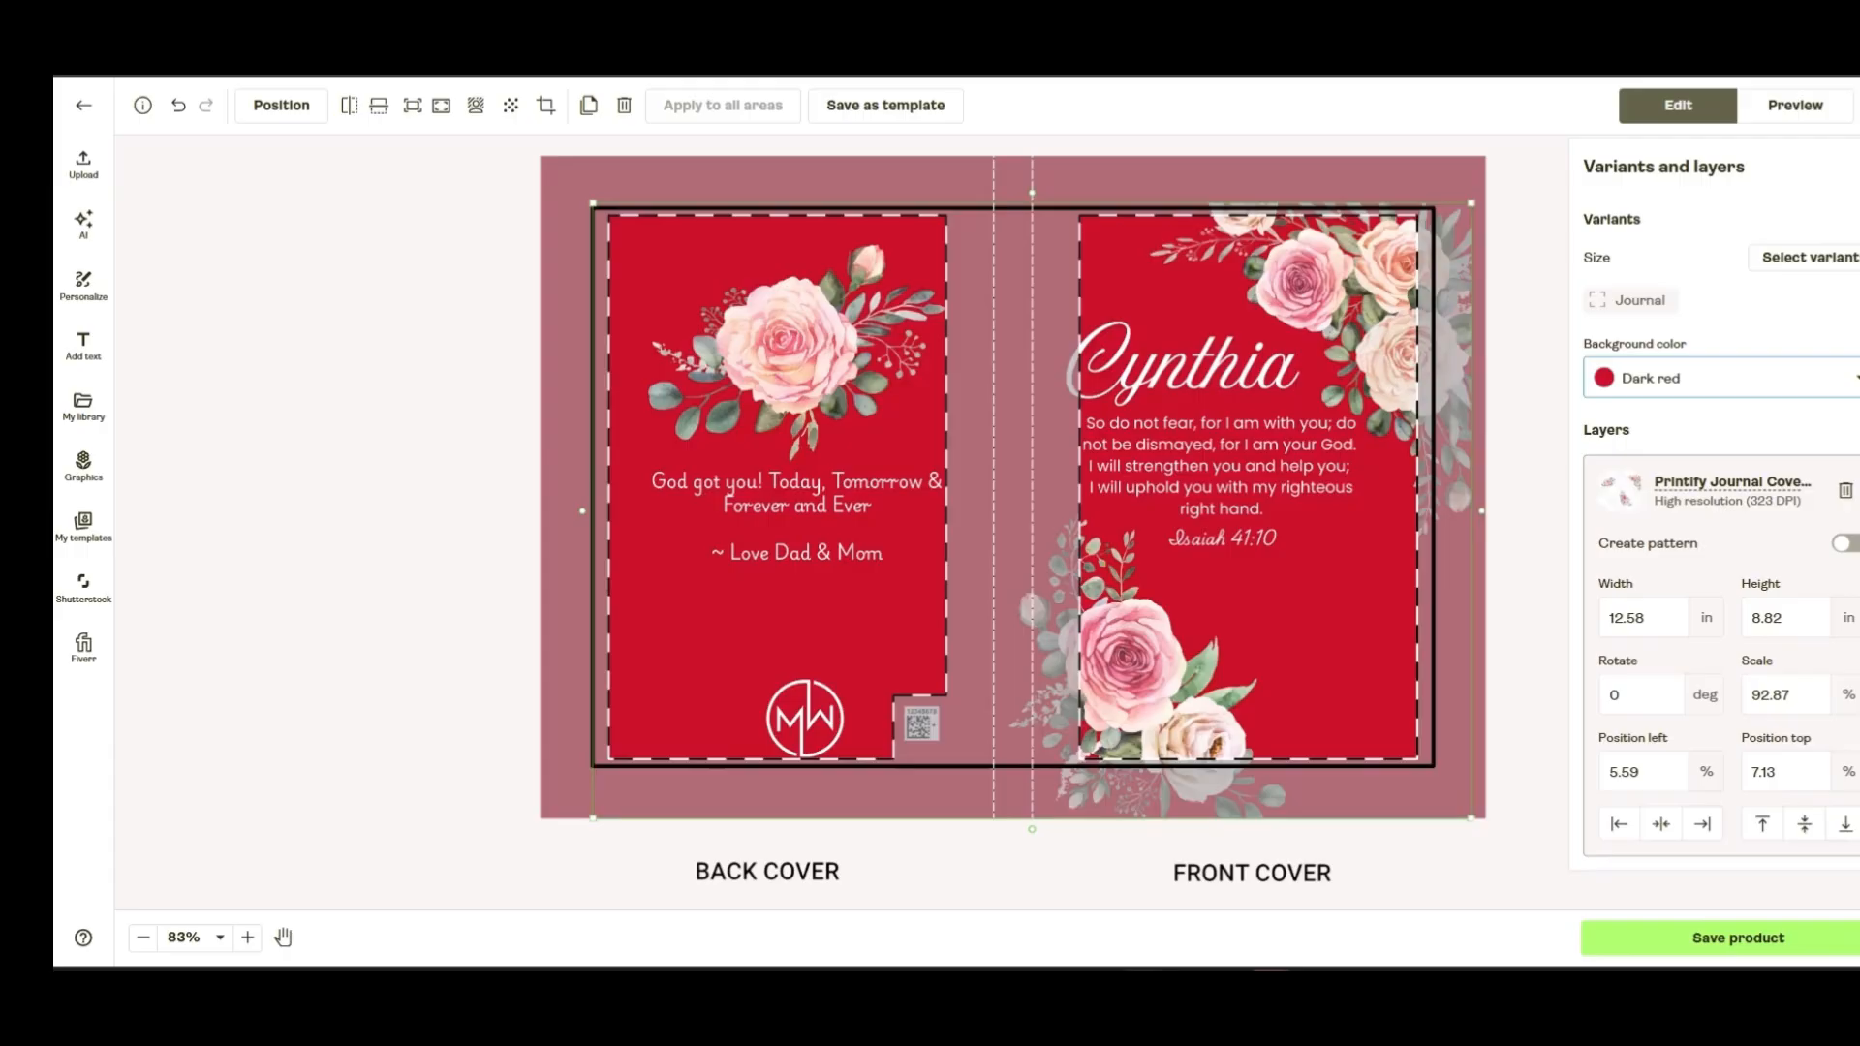
left_click(1795, 105)
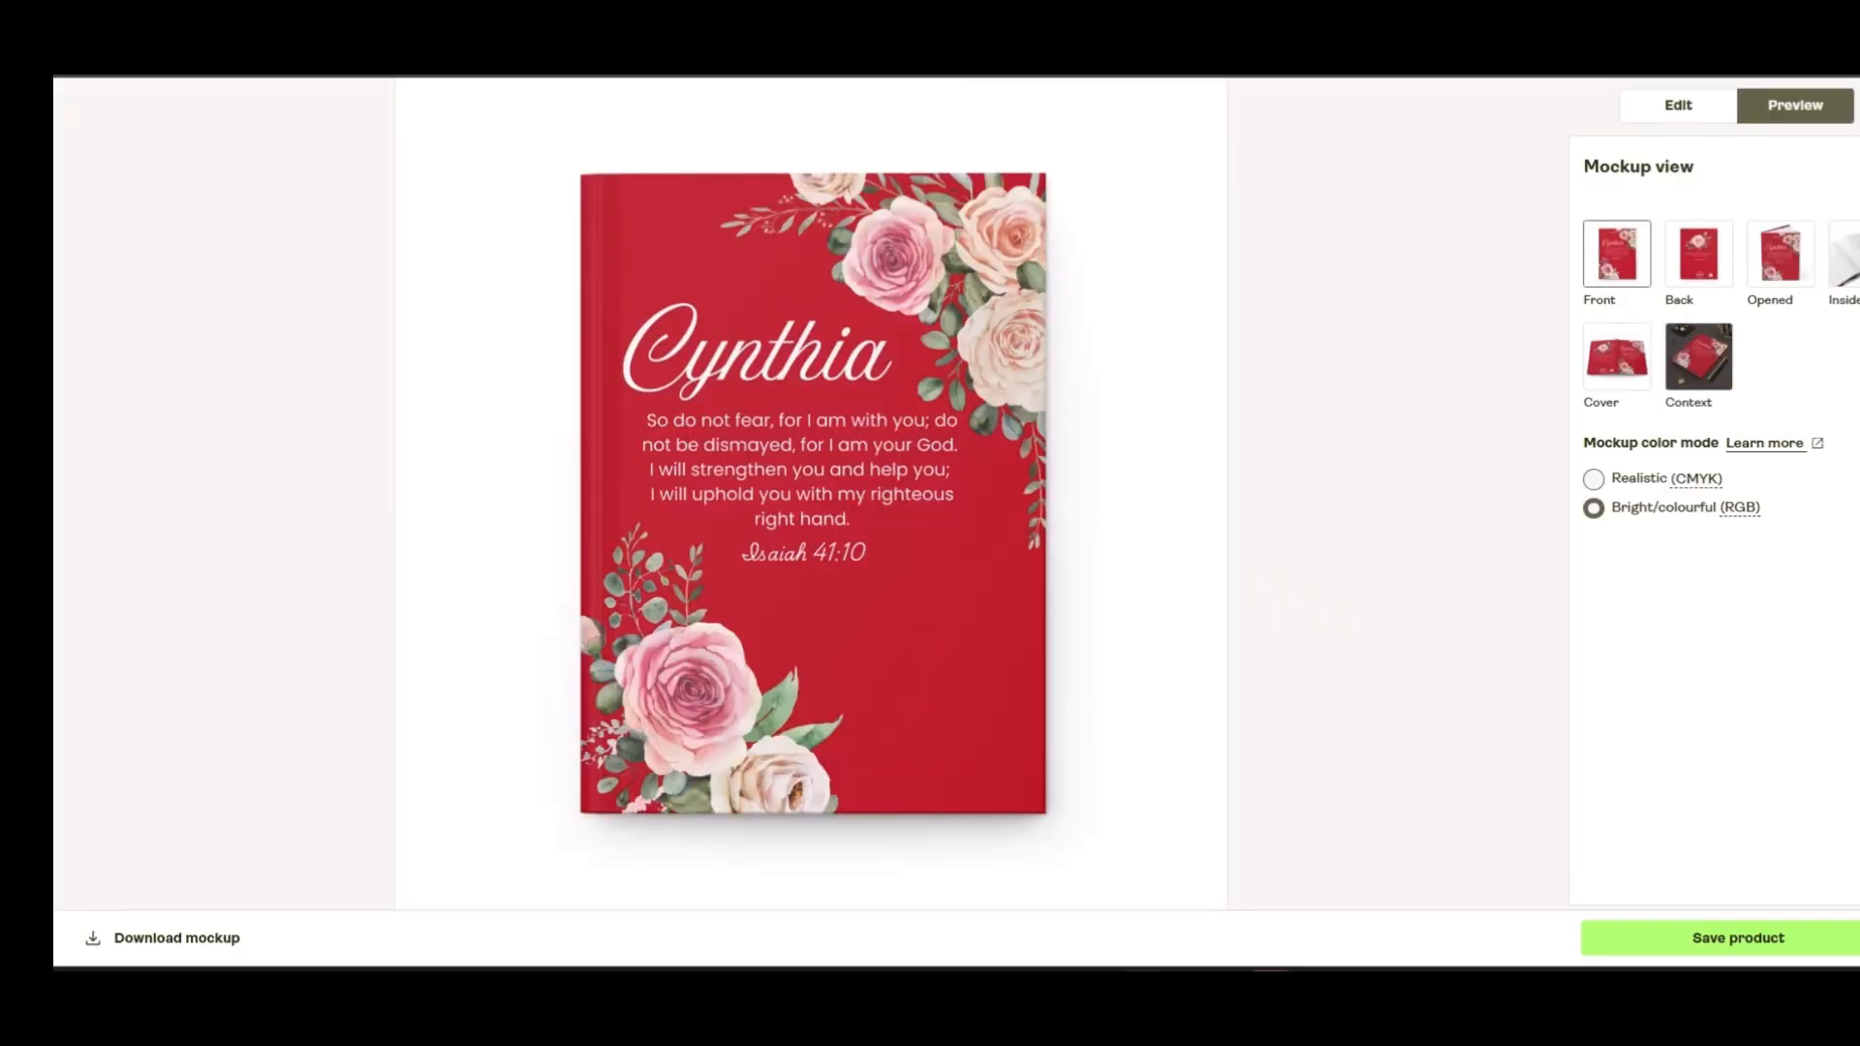
left_click(1760, 938)
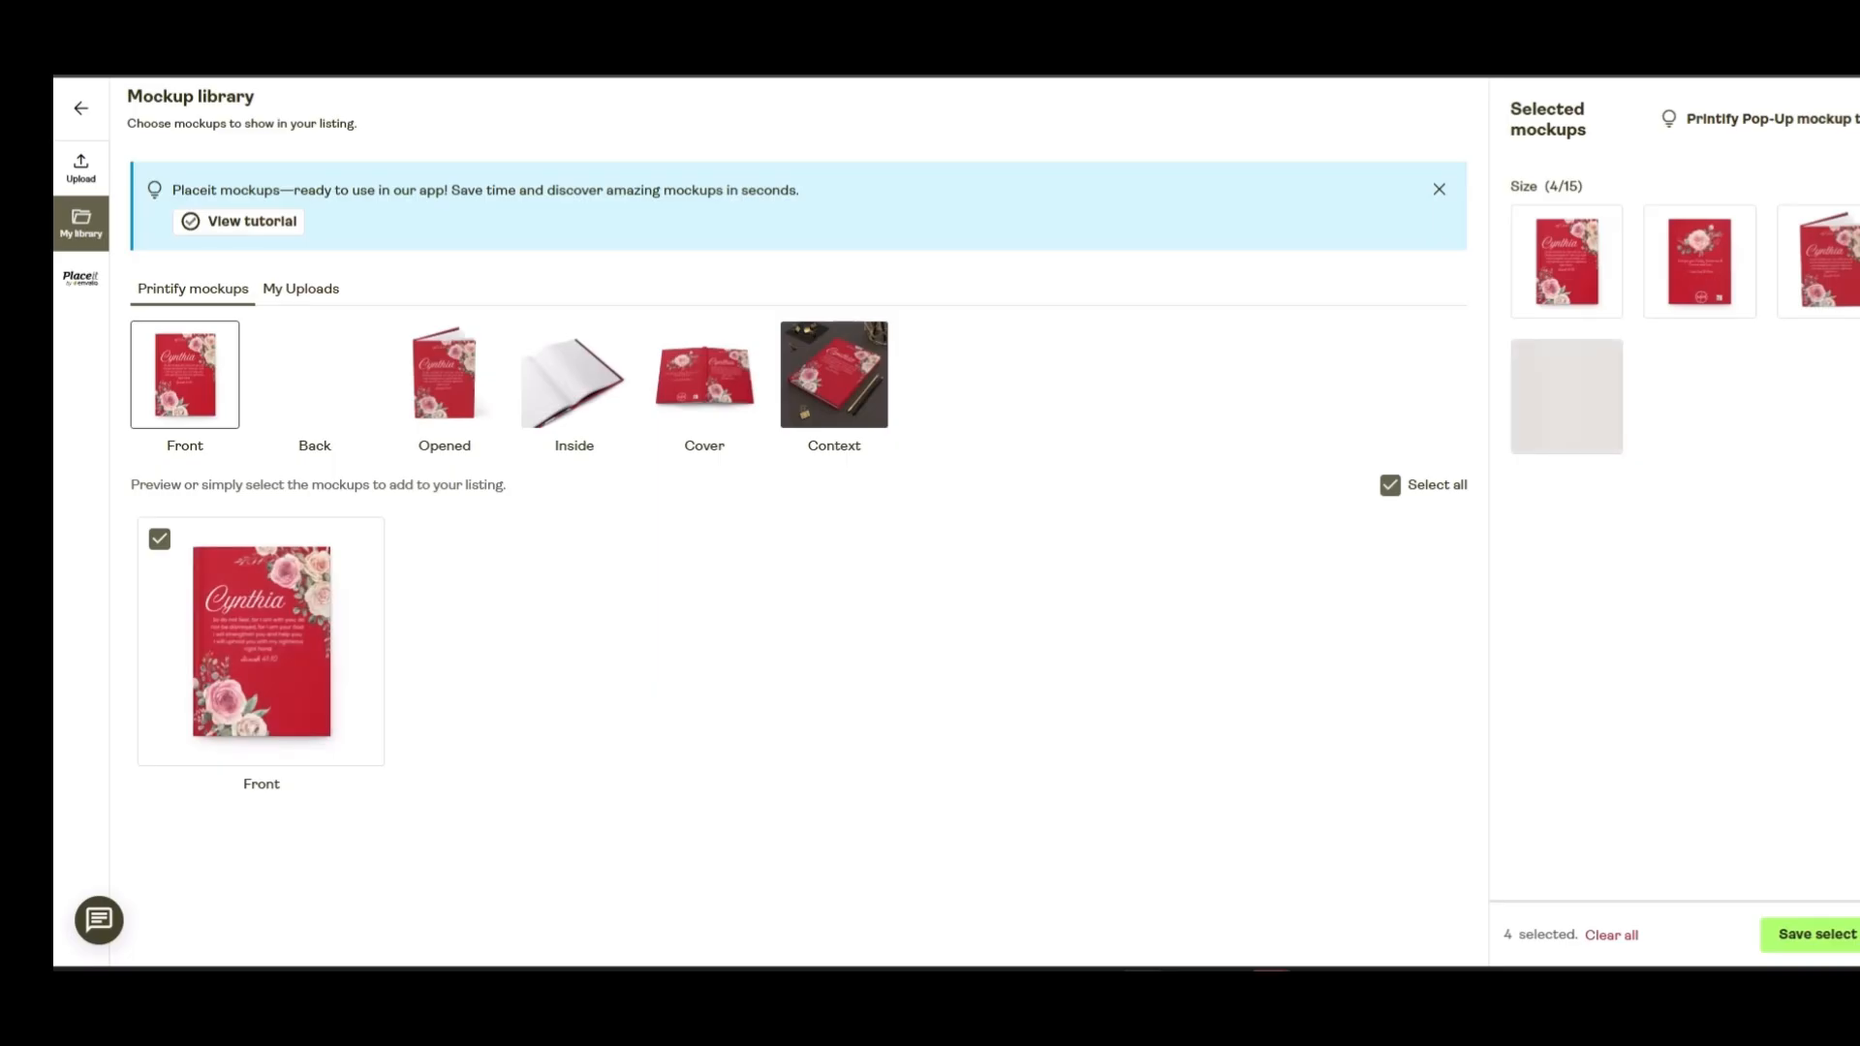
Check the Back and Opened mockups in the mockup library and save the mockup selection
left_click(313, 376)
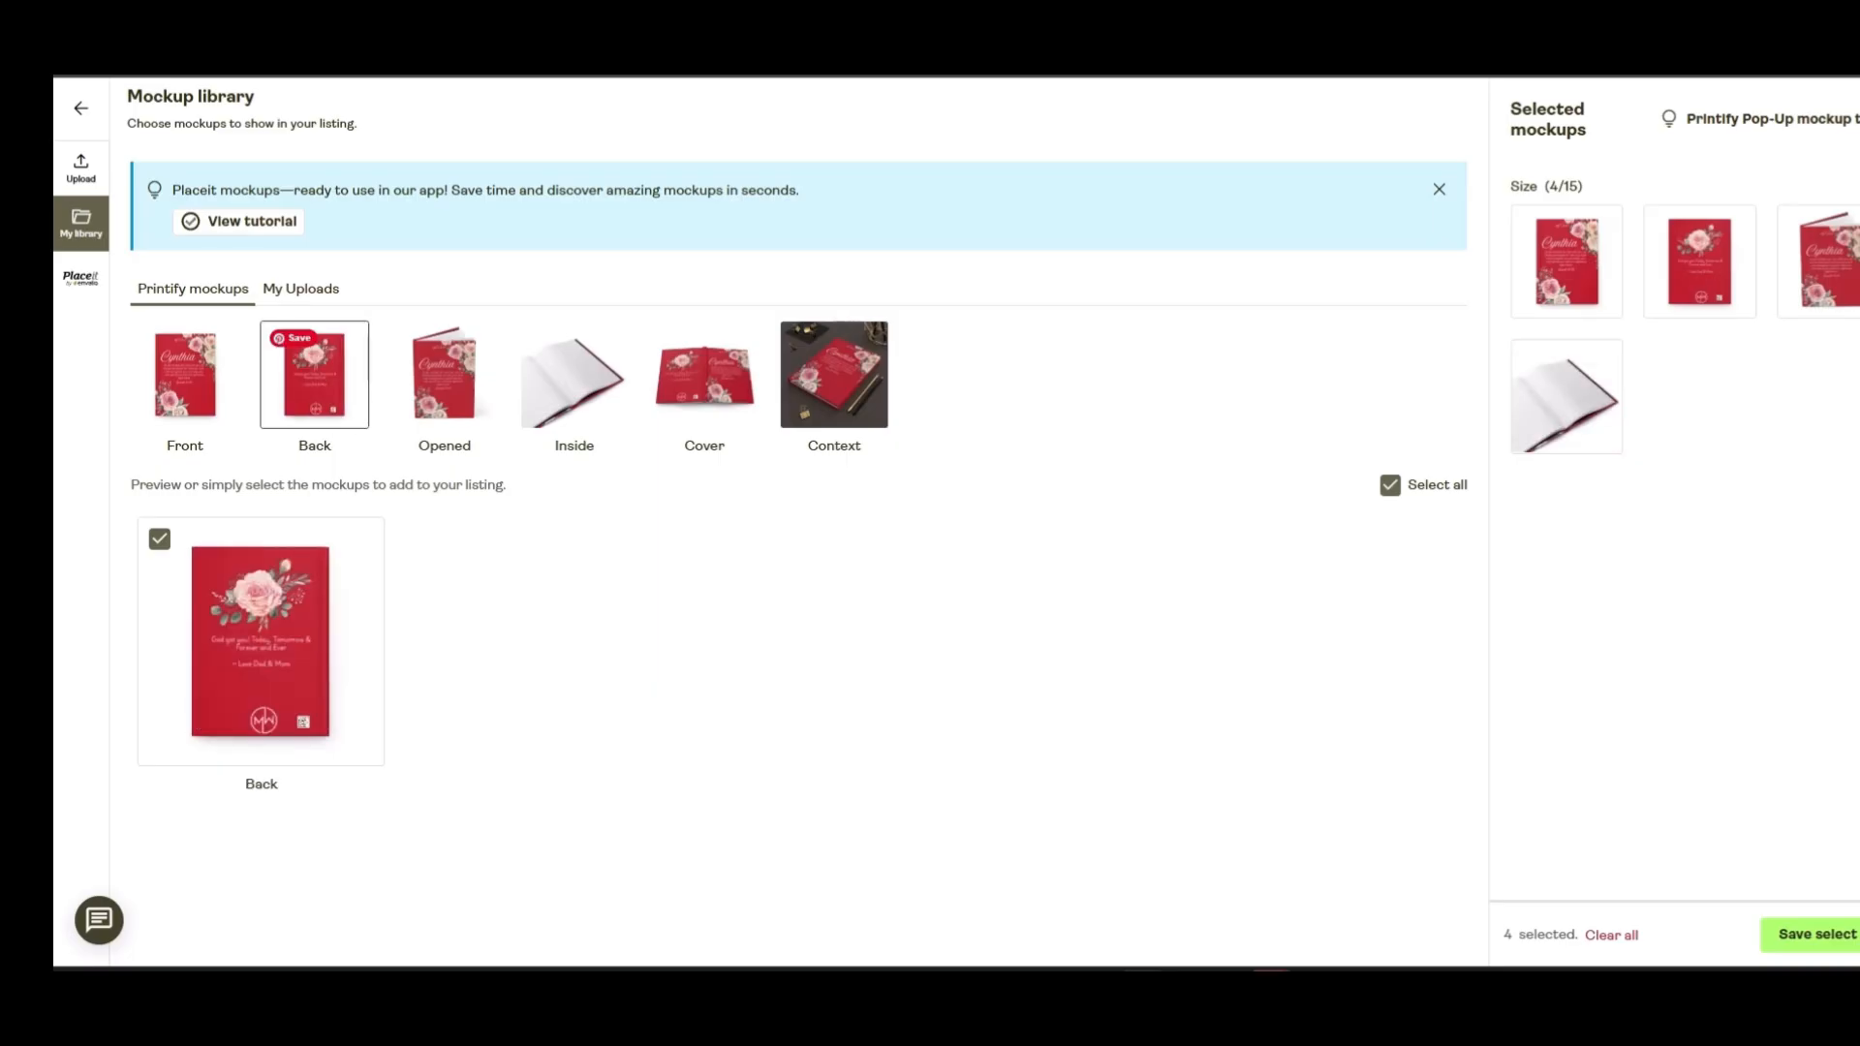
left_click(444, 375)
left_click(1807, 933)
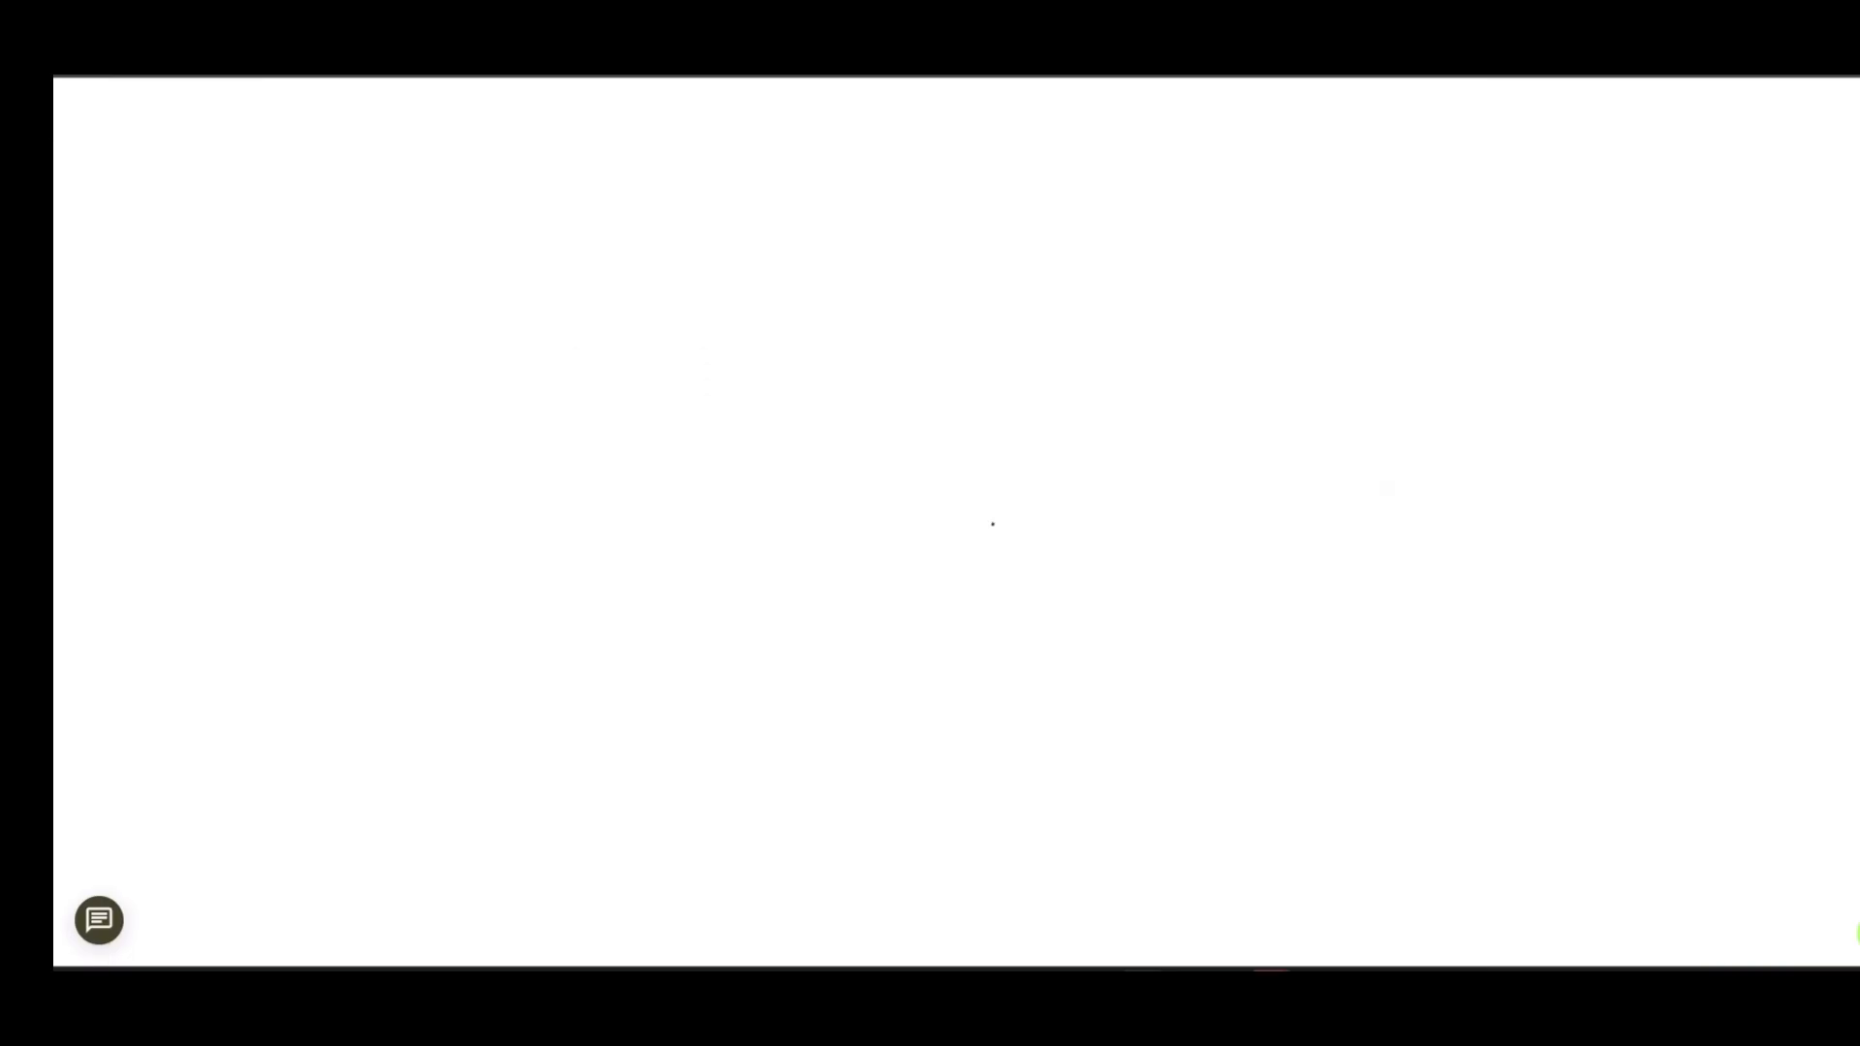
Review the journal's listing title and description, and open and close the AI listing generator
scroll(1093, 513, "down", 10)
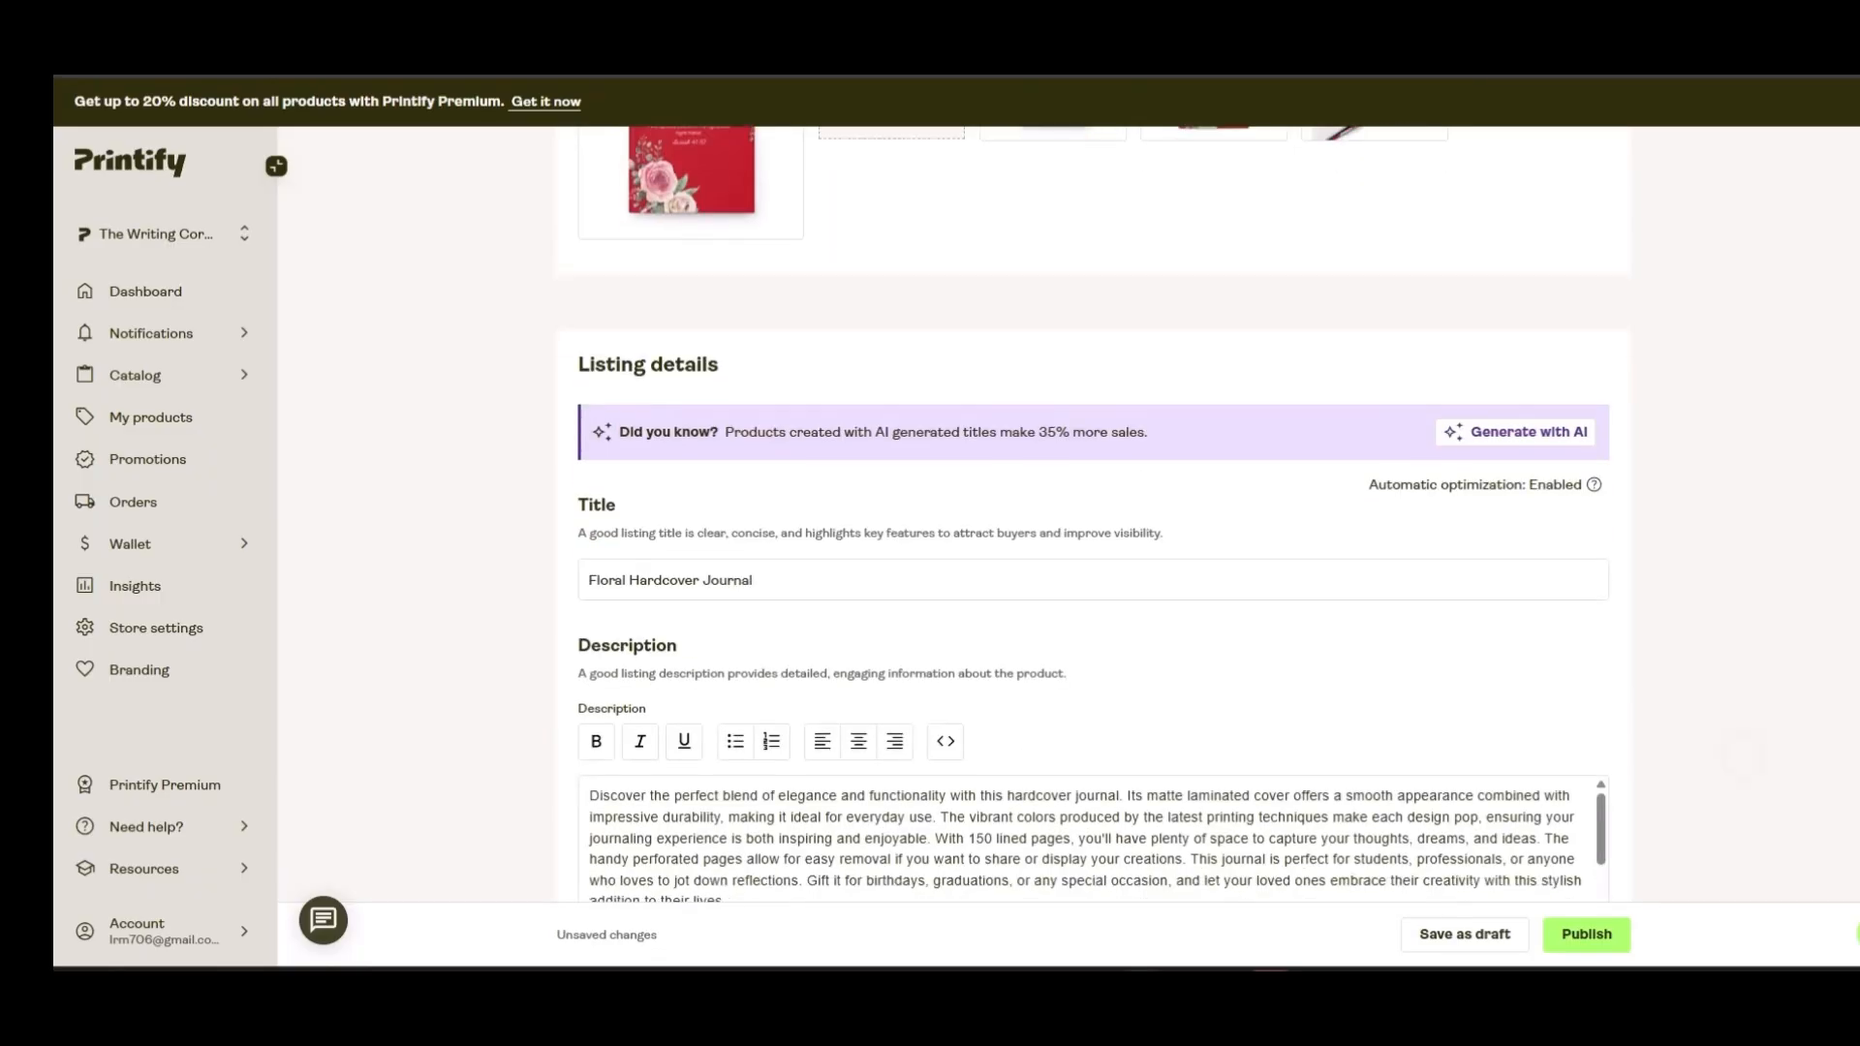
scroll(1093, 513, "up", 5)
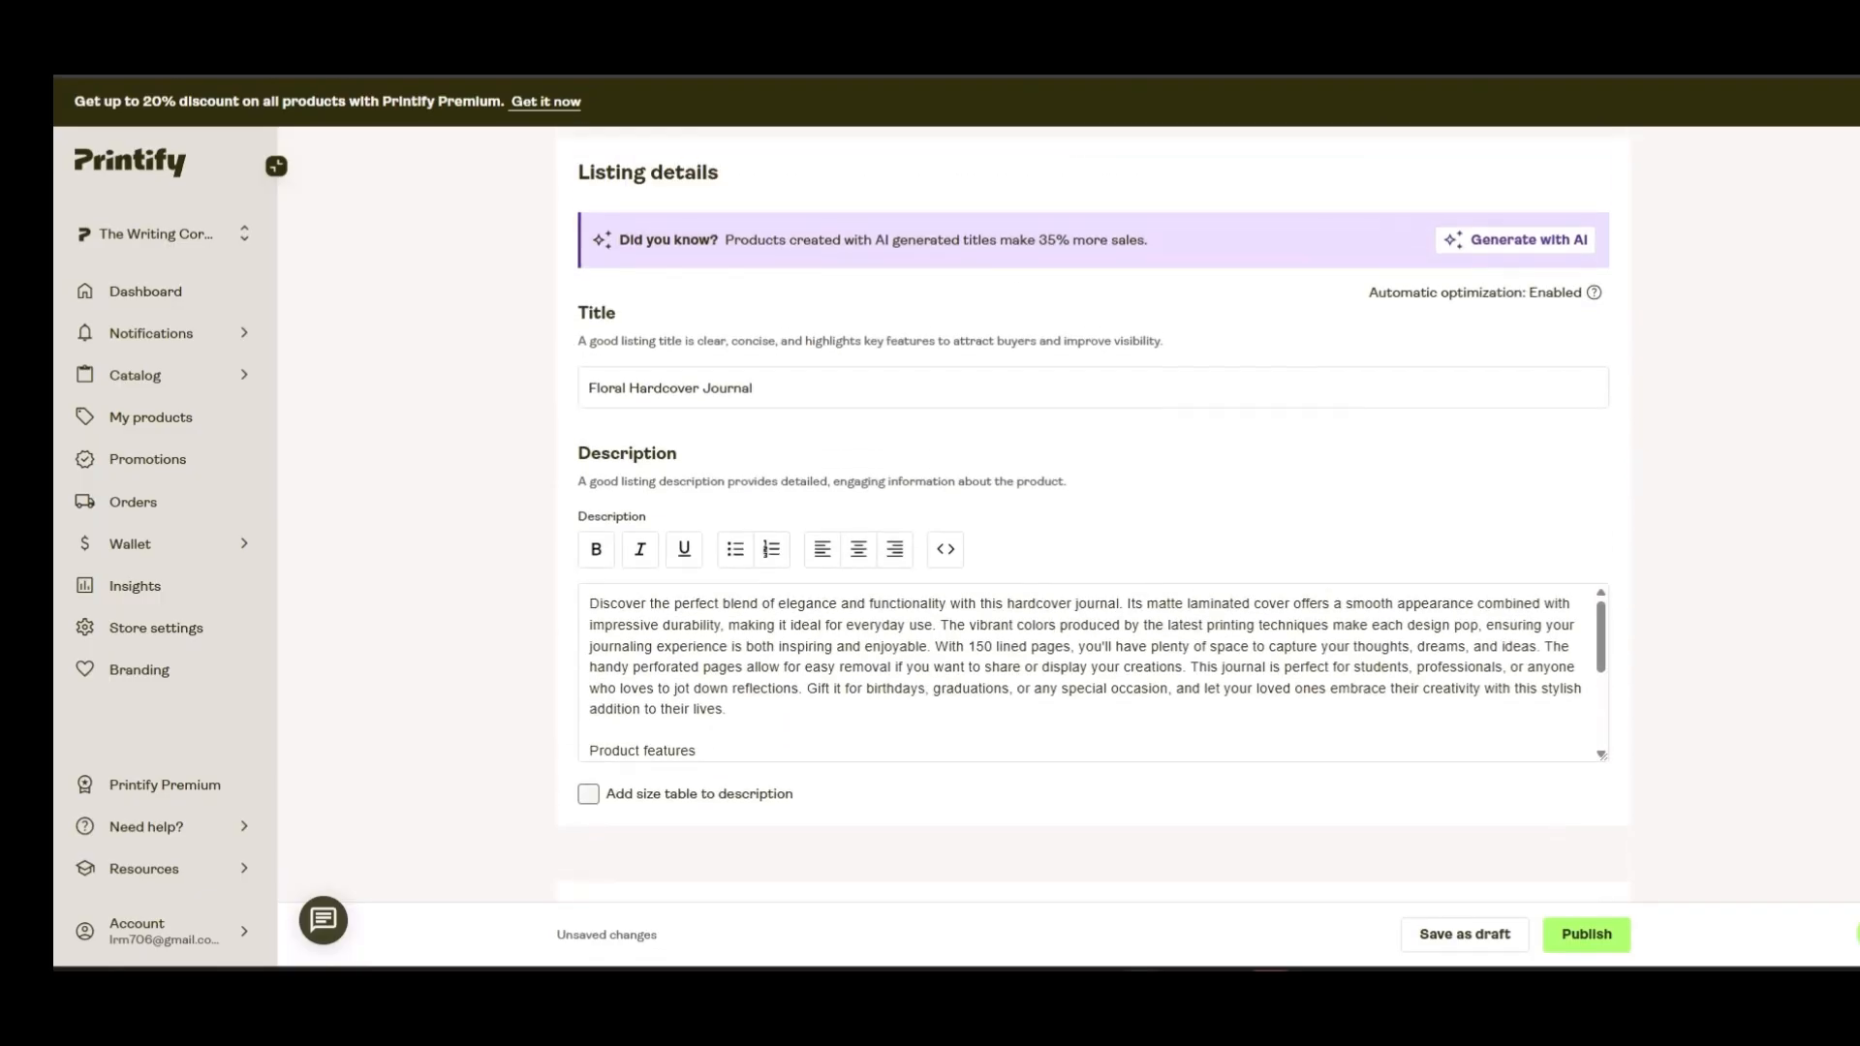
left_click(1538, 240)
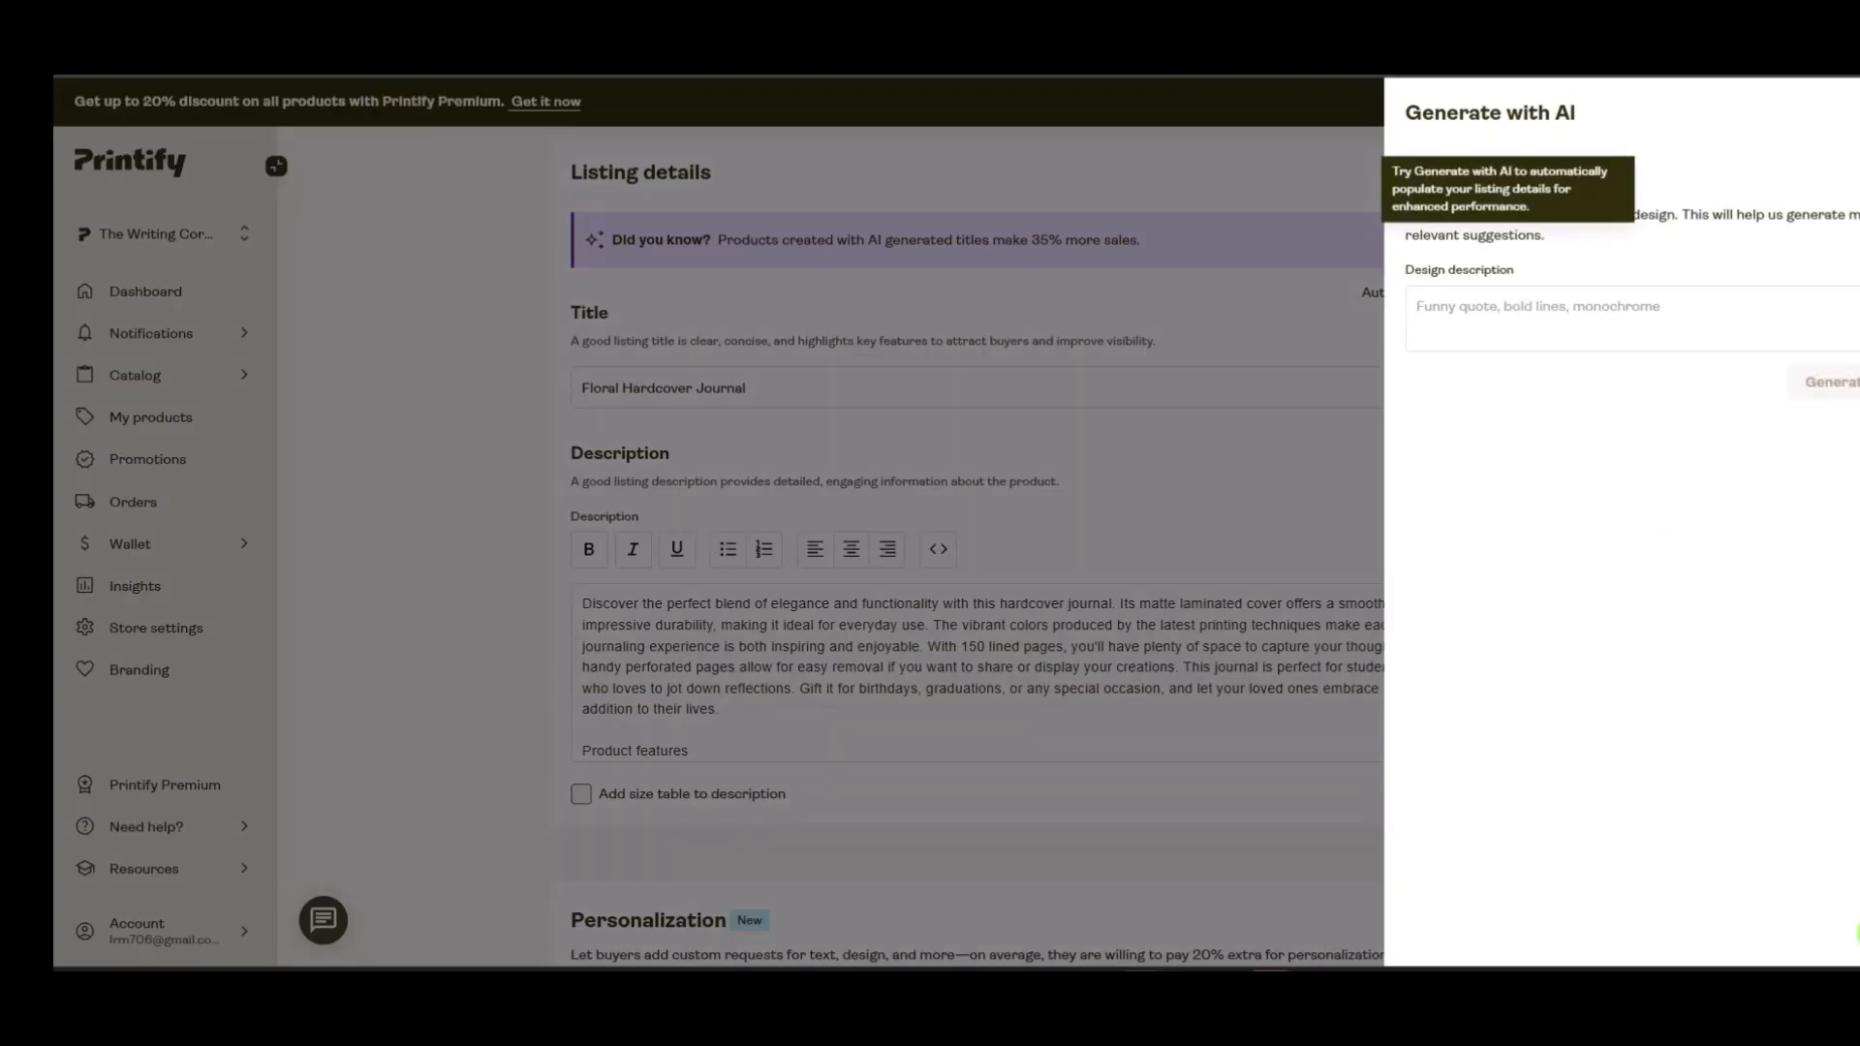
left_click(1852, 112)
Enable personalization for the journal listing and review its shipping methods and pricing
scroll(1093, 513, "down", 6)
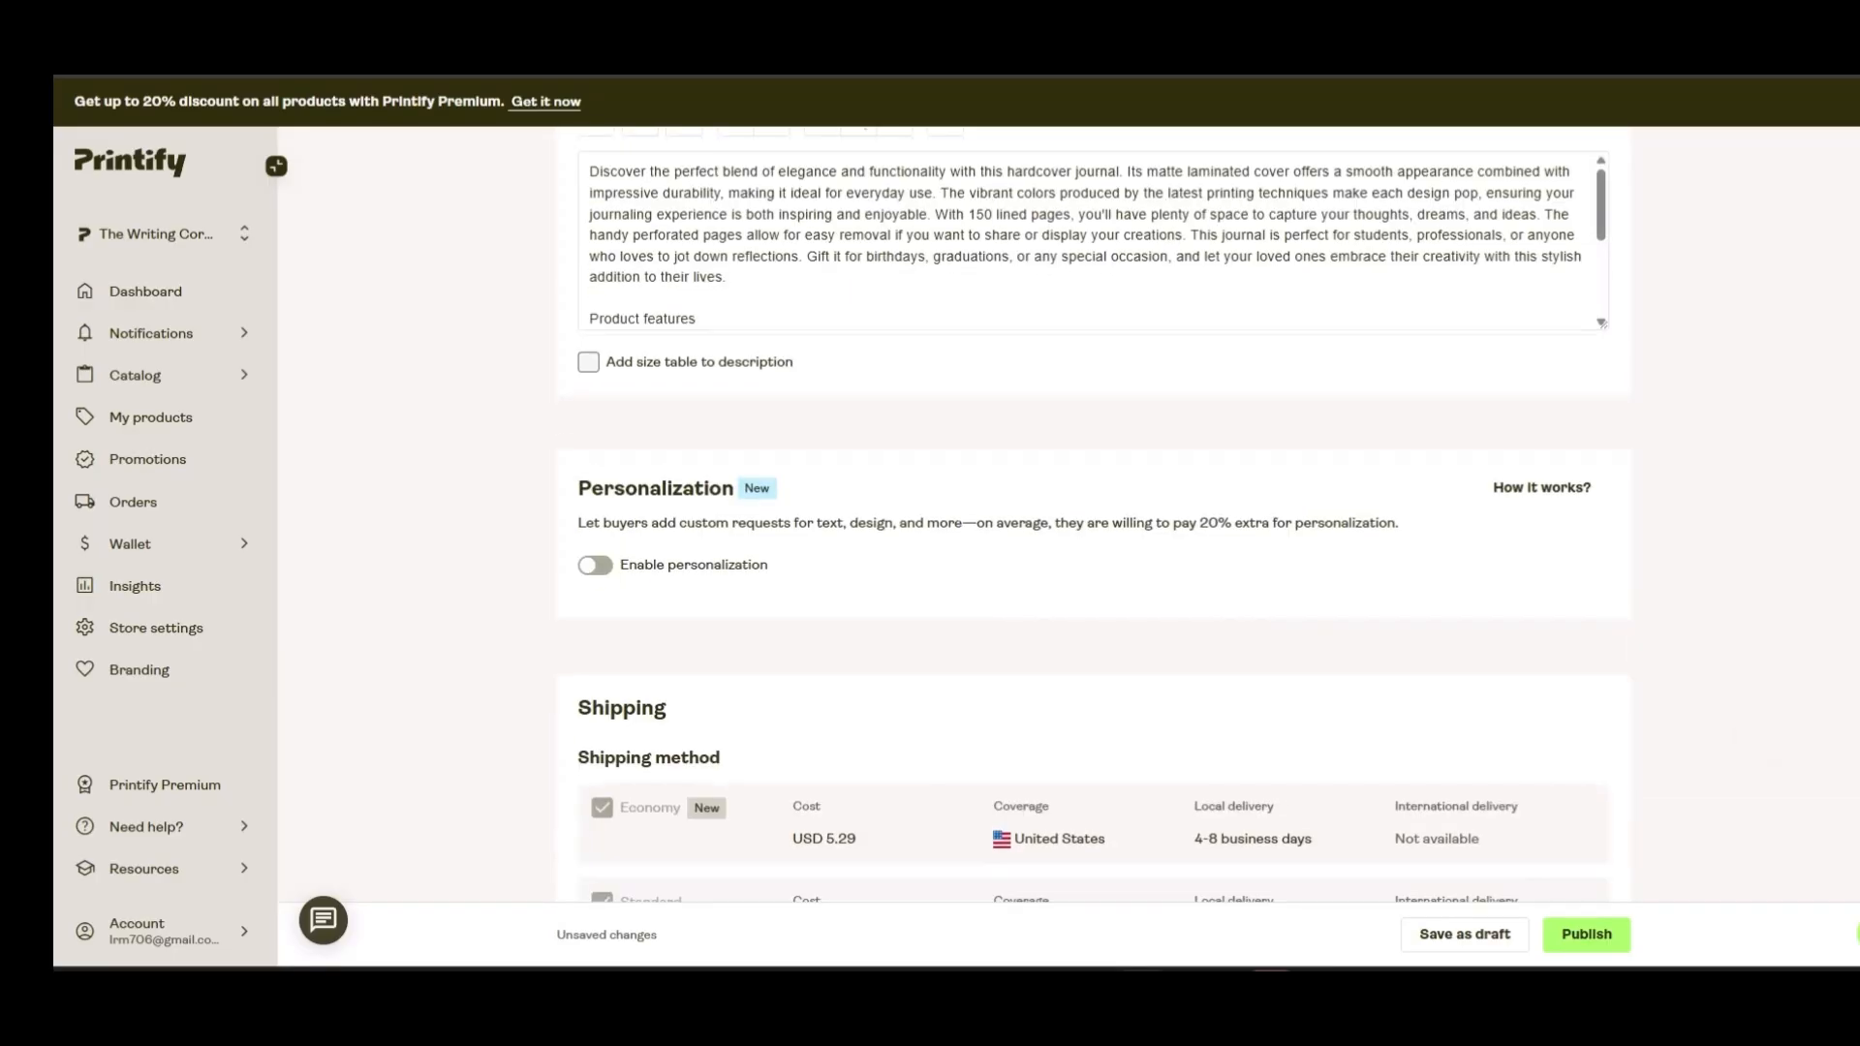
left_click(595, 379)
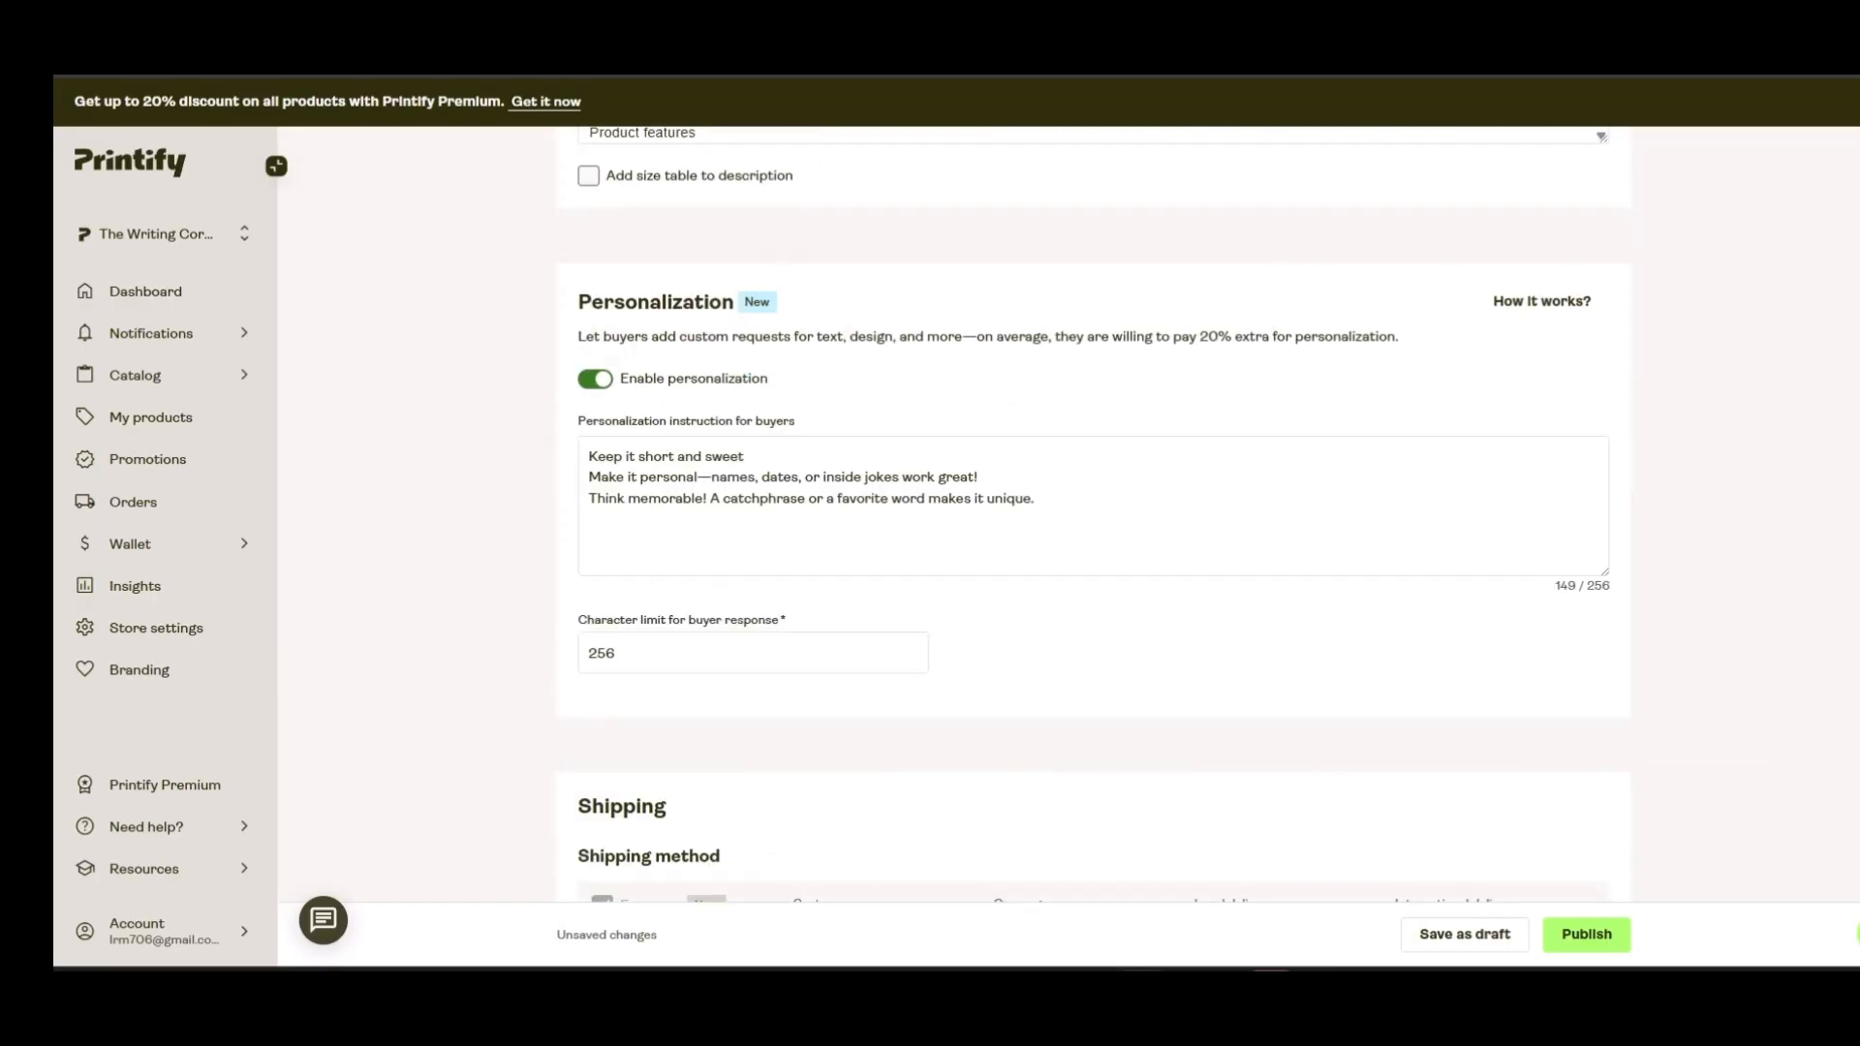
scroll(1093, 513, "down", 6)
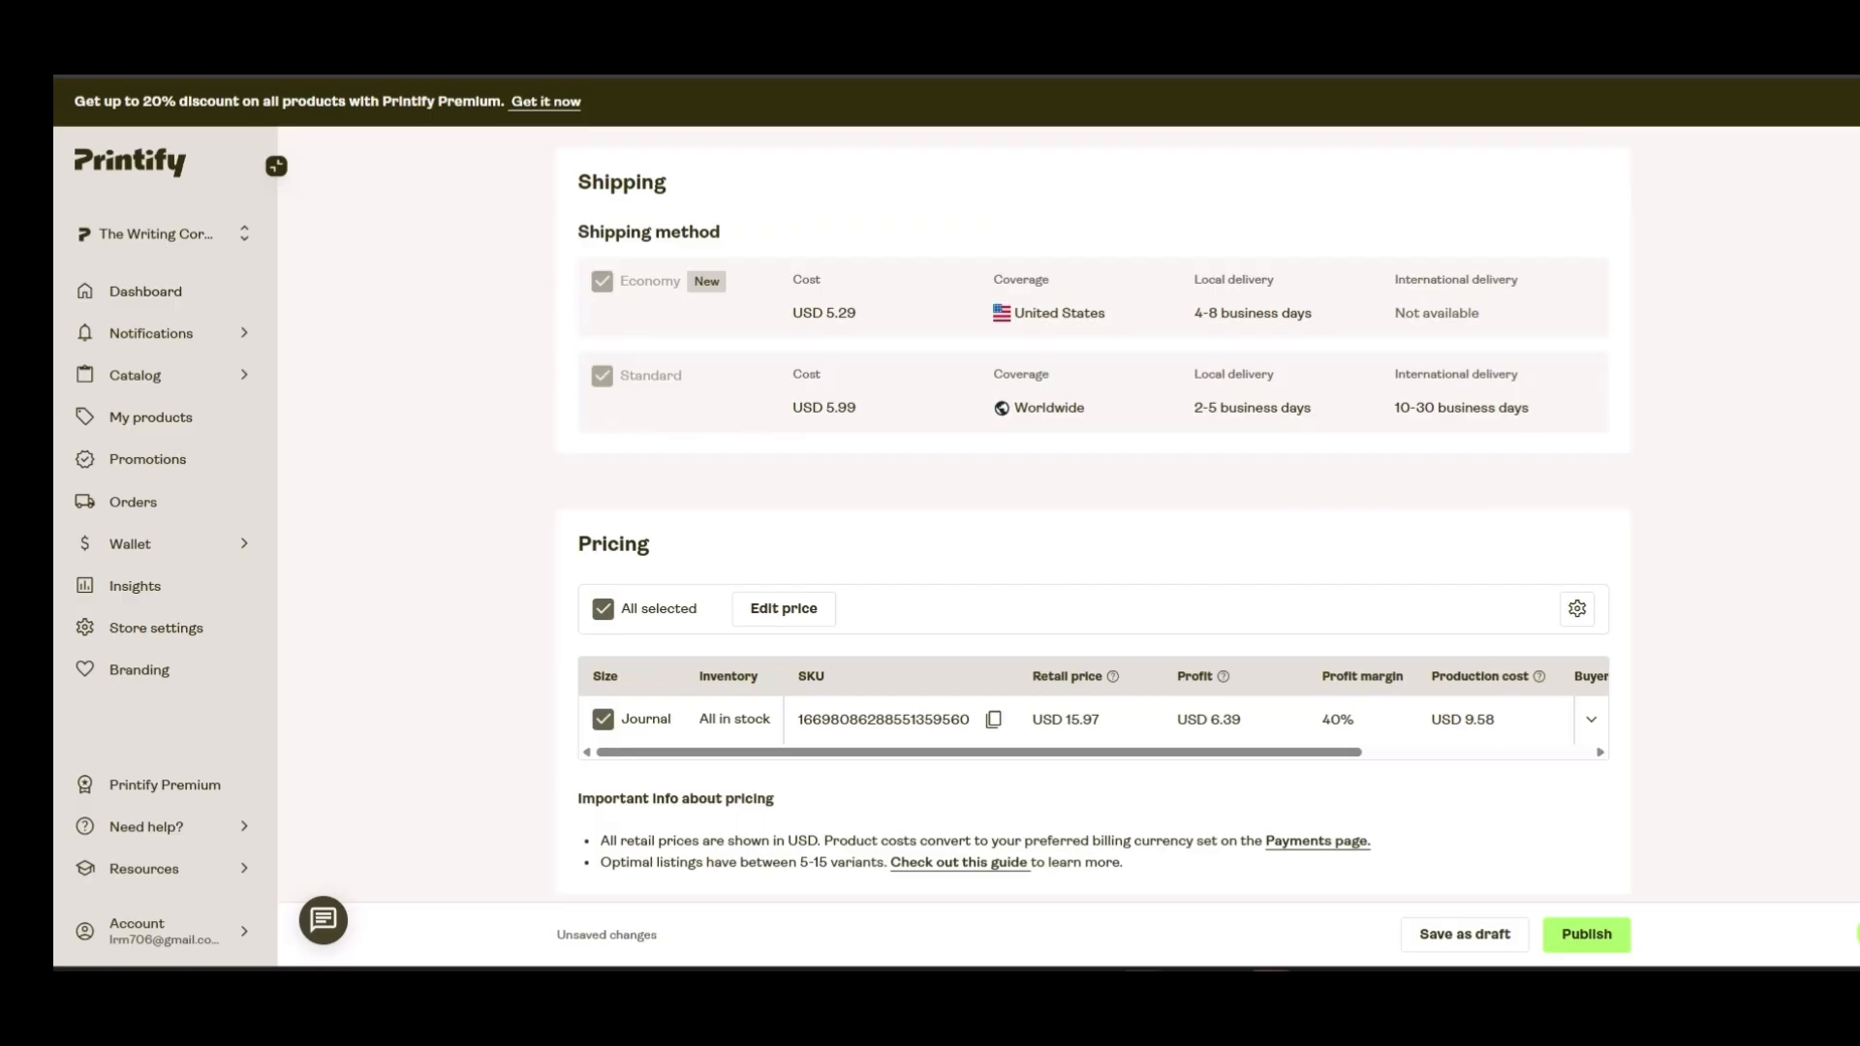
scroll(1093, 513, "down", 3)
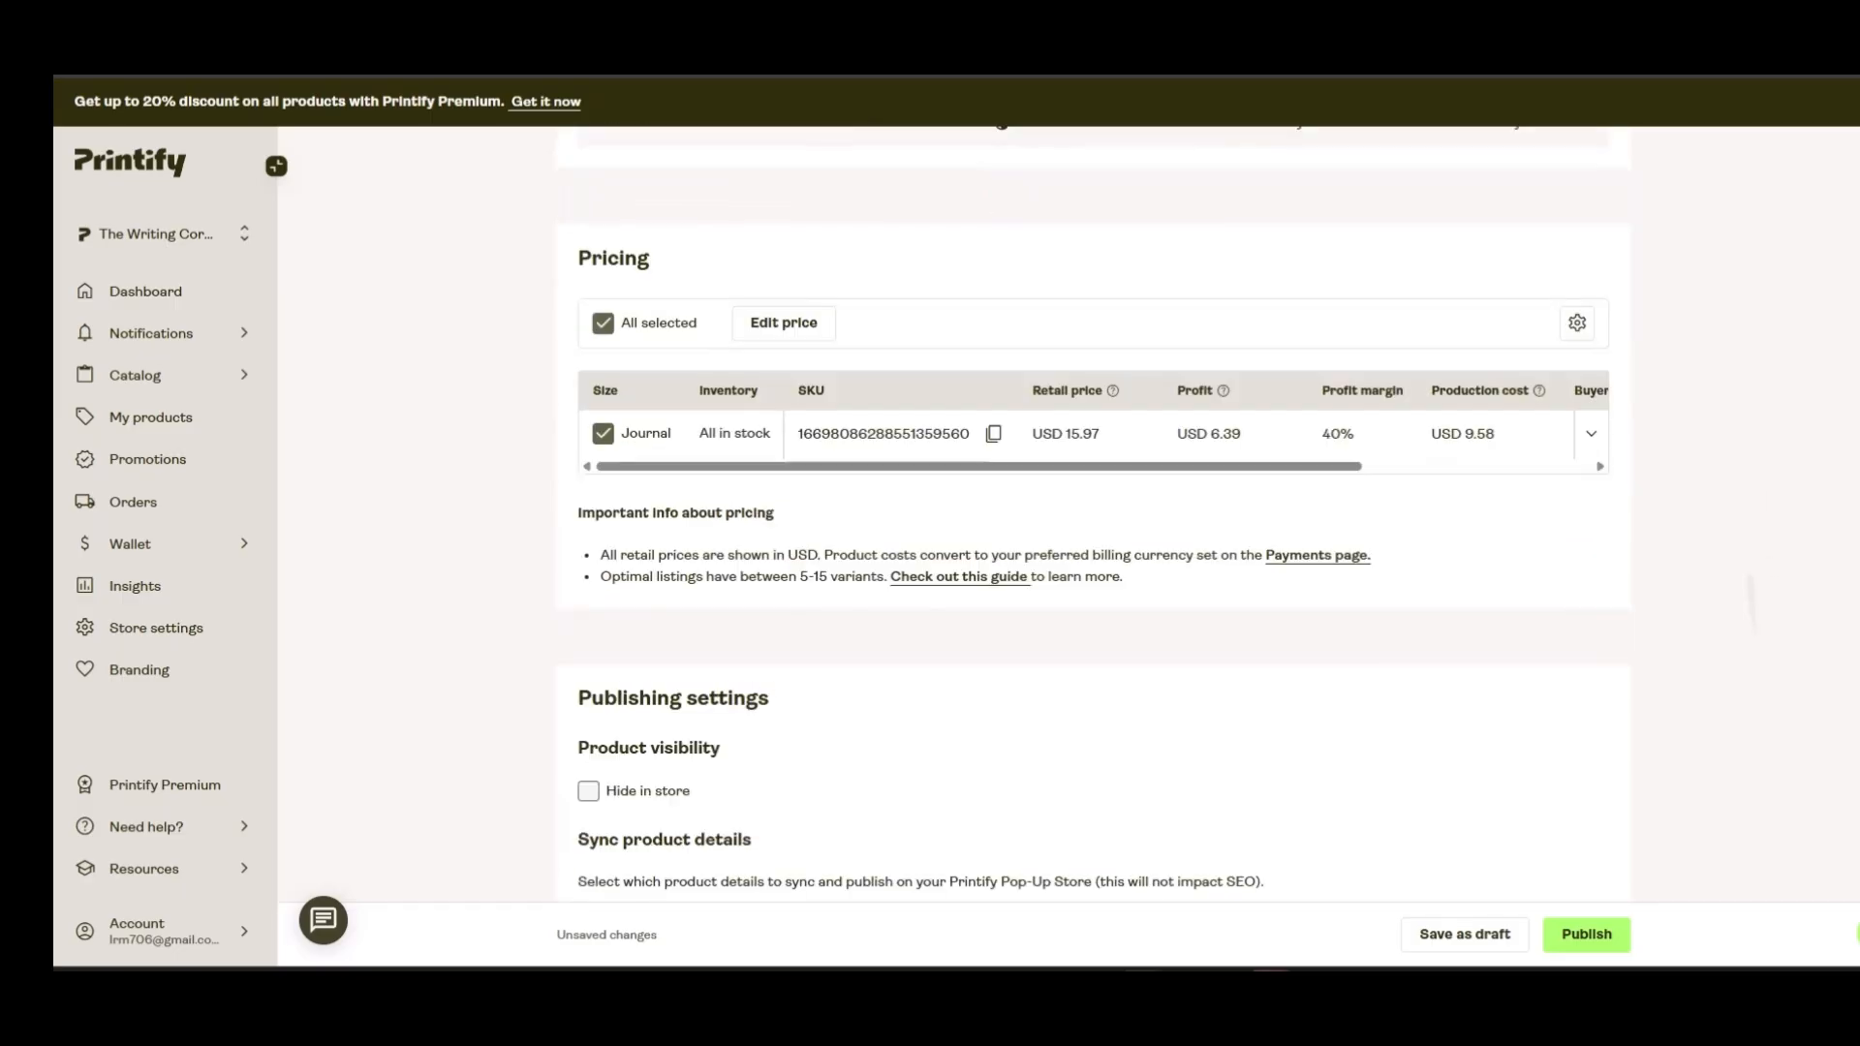
Set the journal's retail price to USD 25.17
left_click(1108, 404)
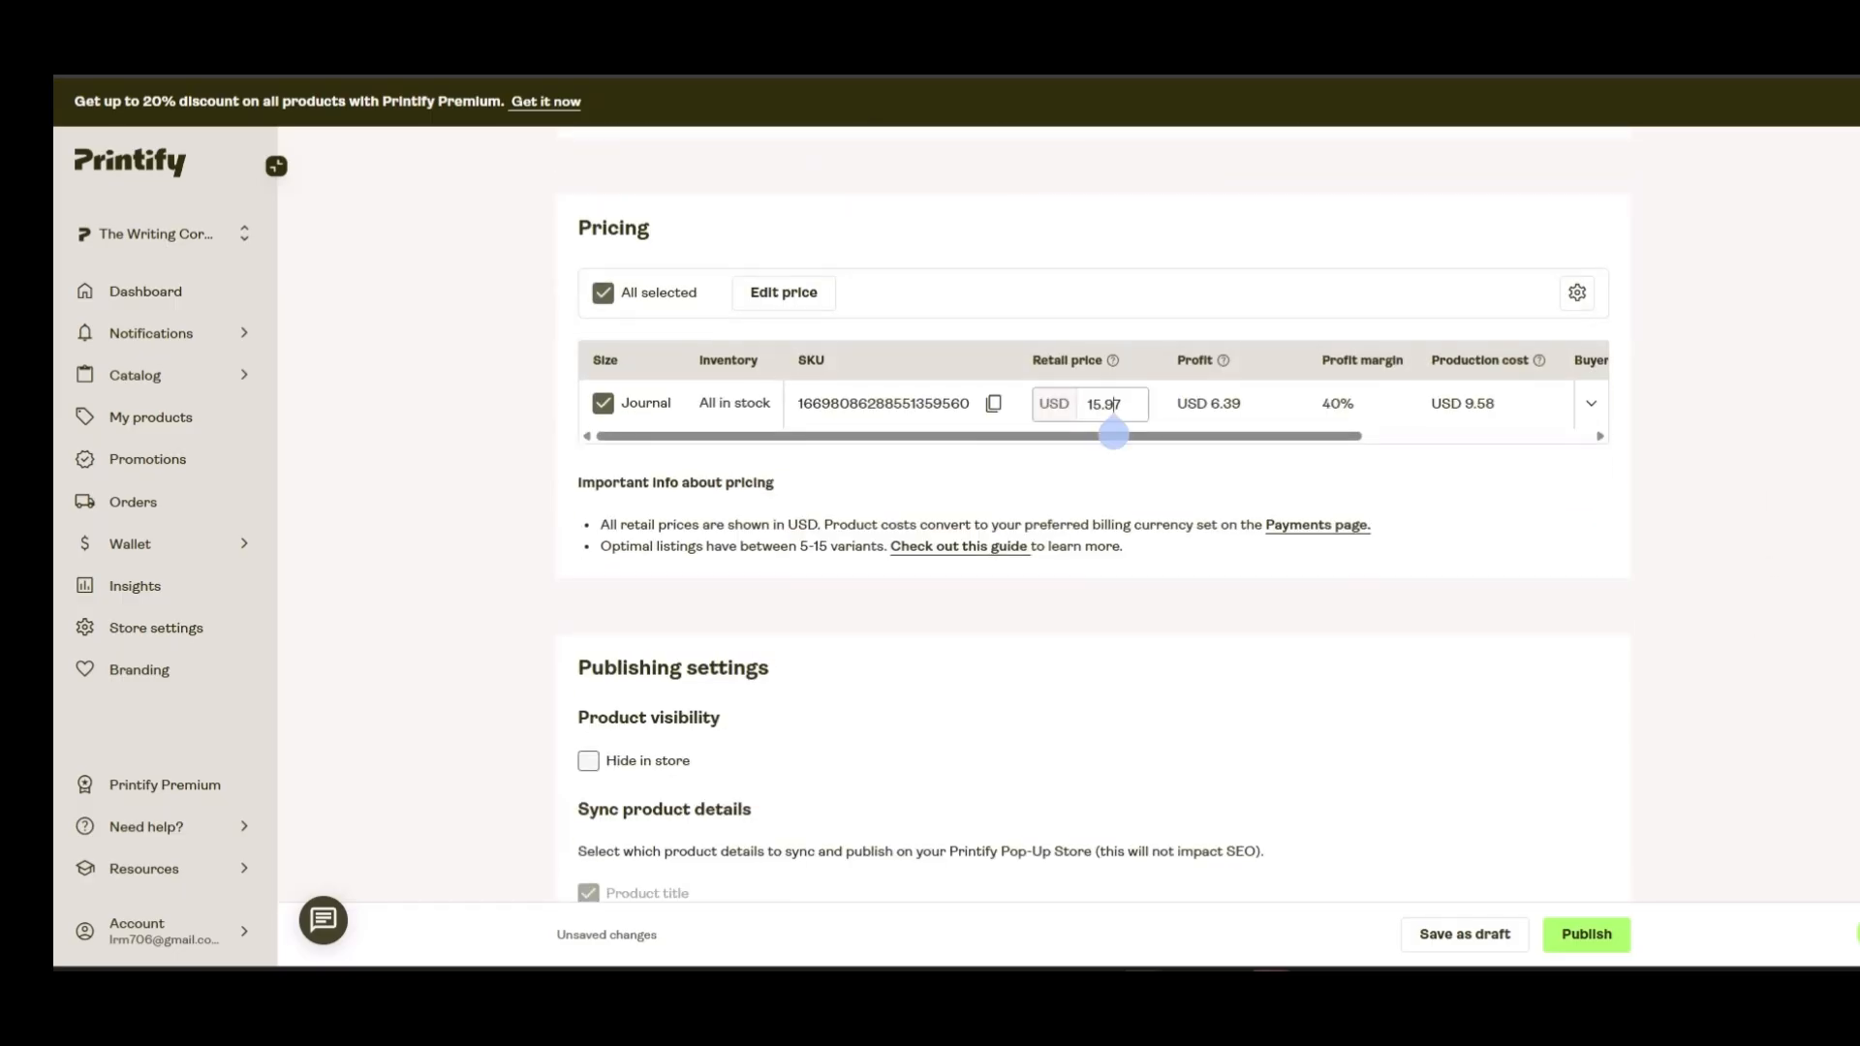
key("BackSpace")
type("2")
left_click(1691, 469)
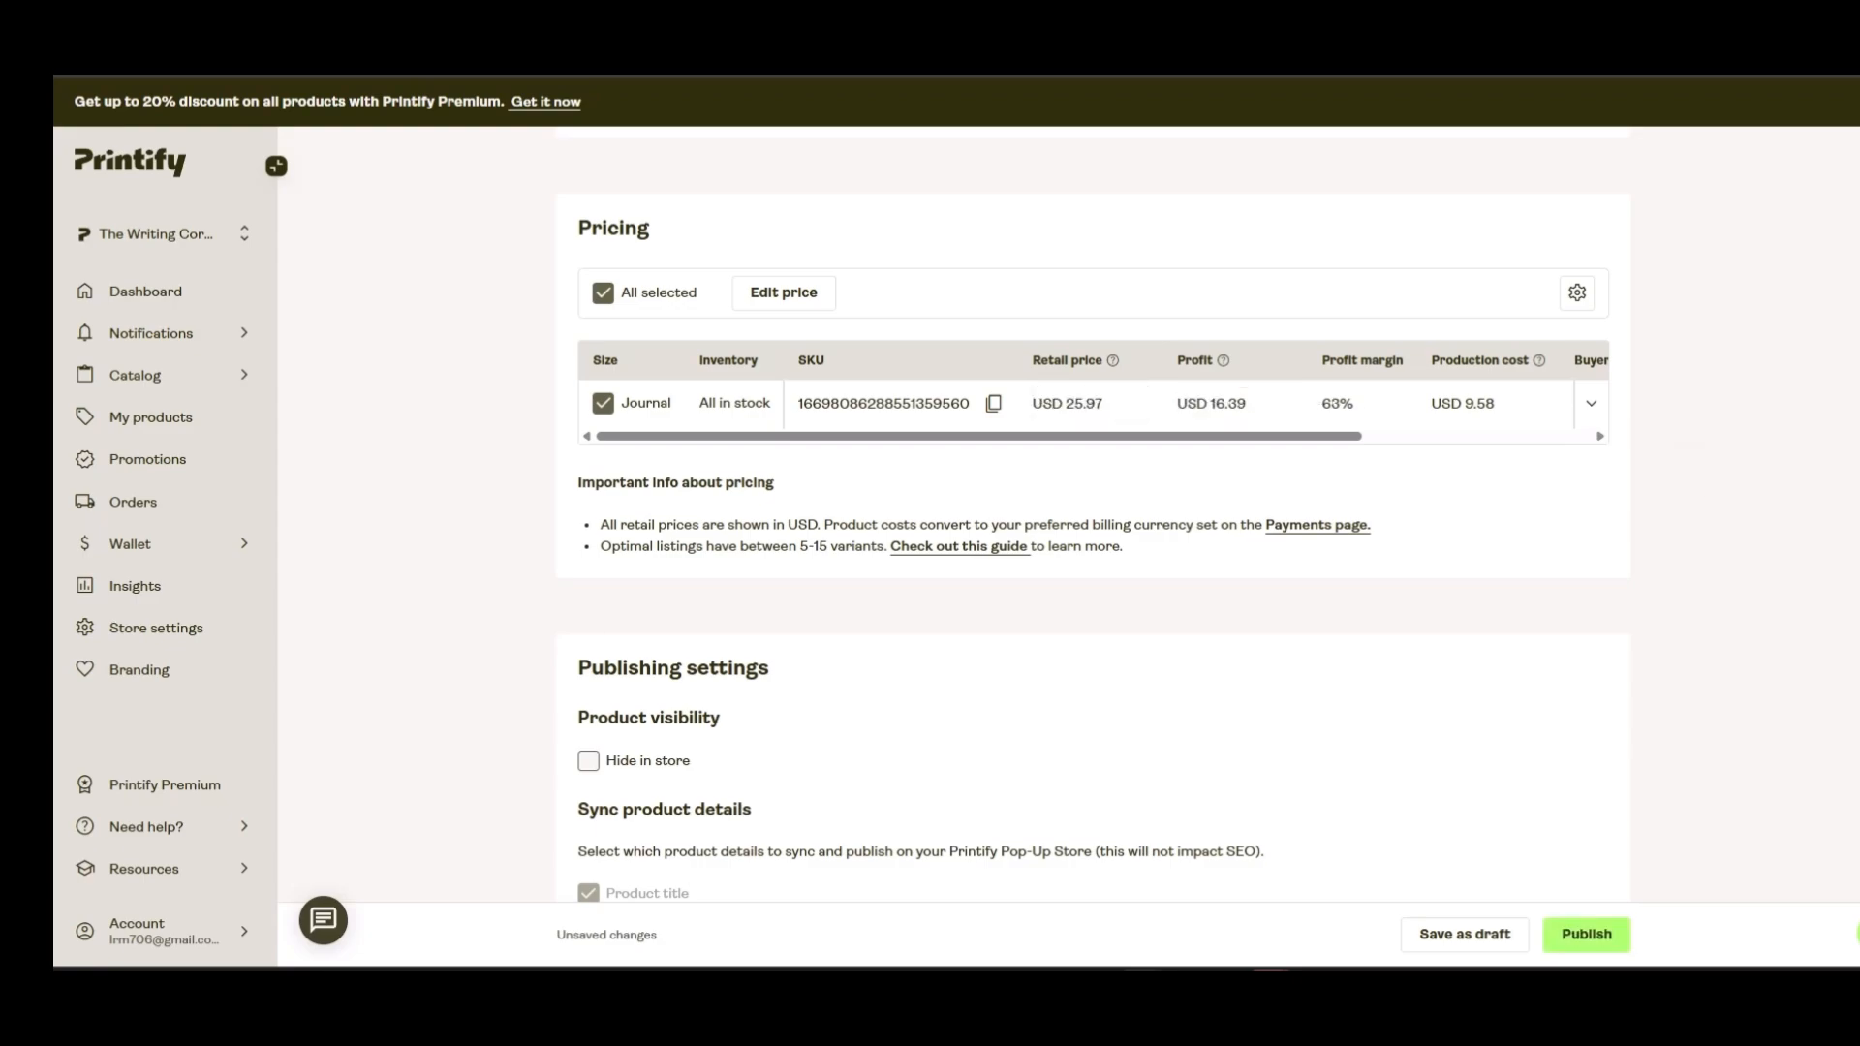
left_click(1108, 404)
key("BackSpace")
key("BackSpace")
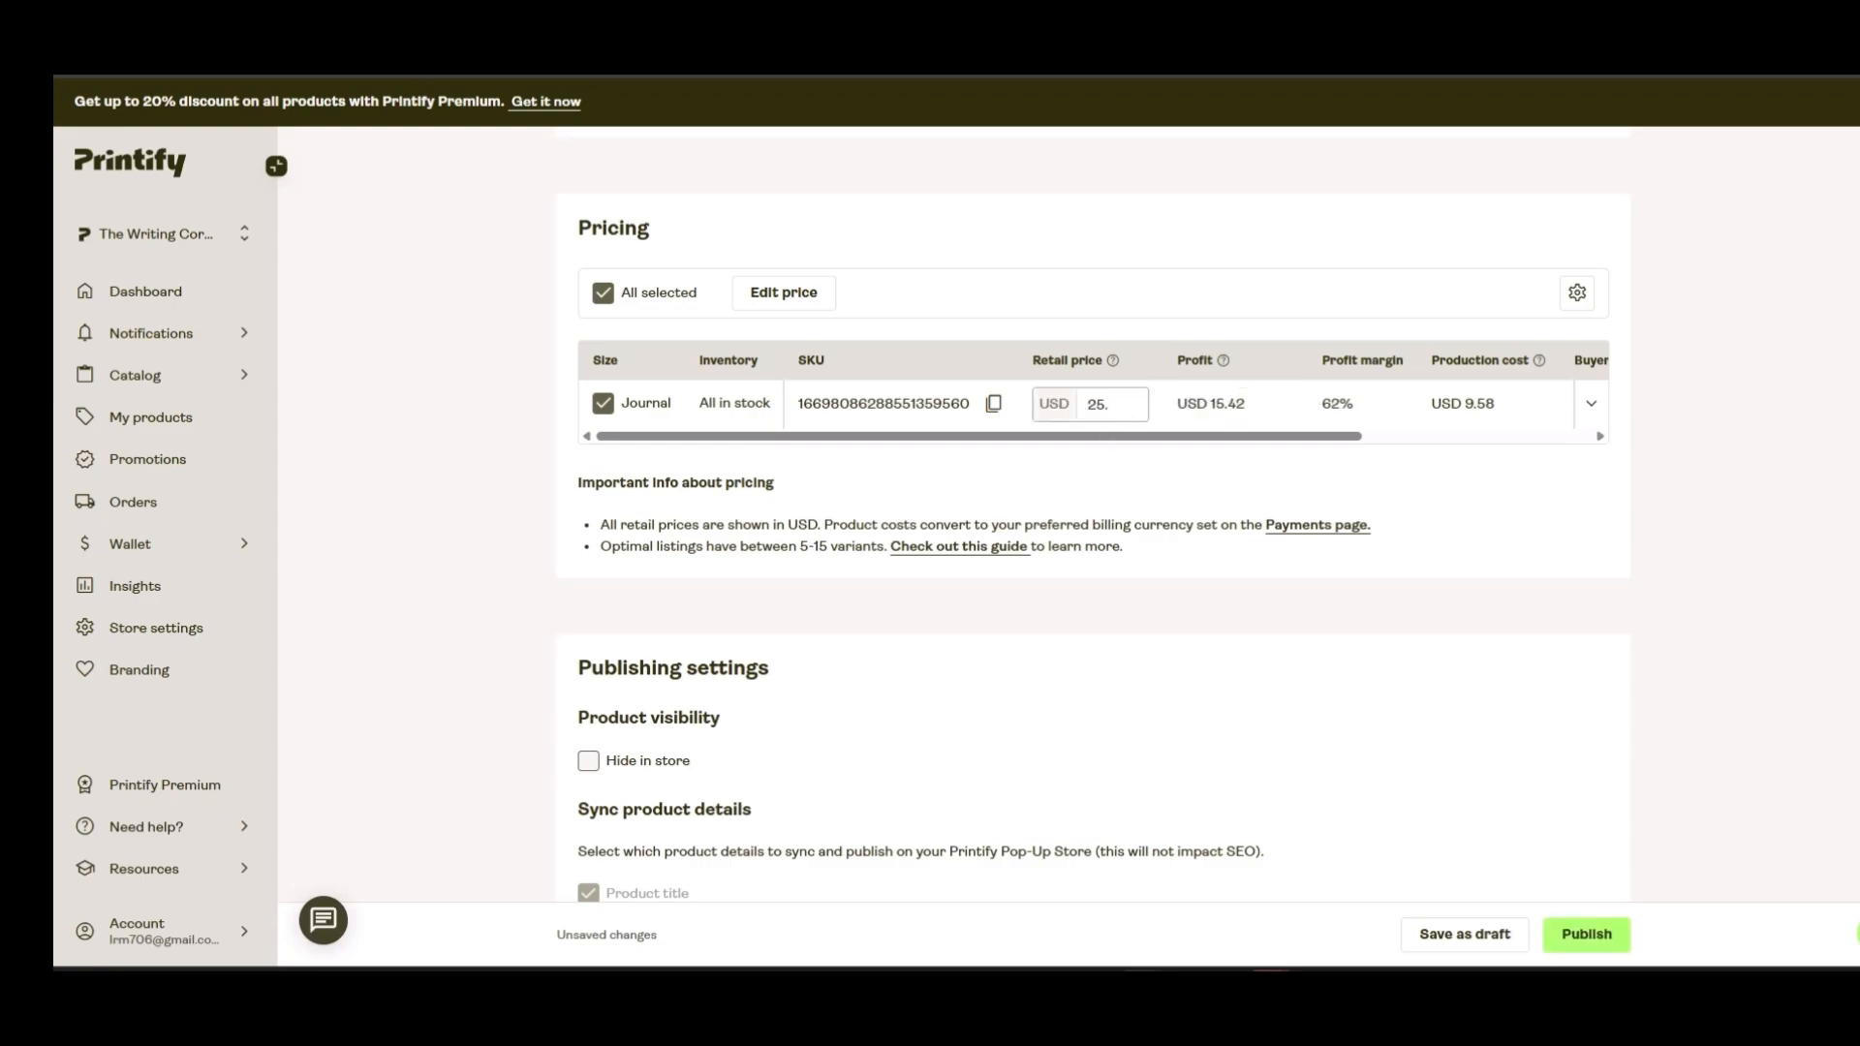
type("17")
key("Return")
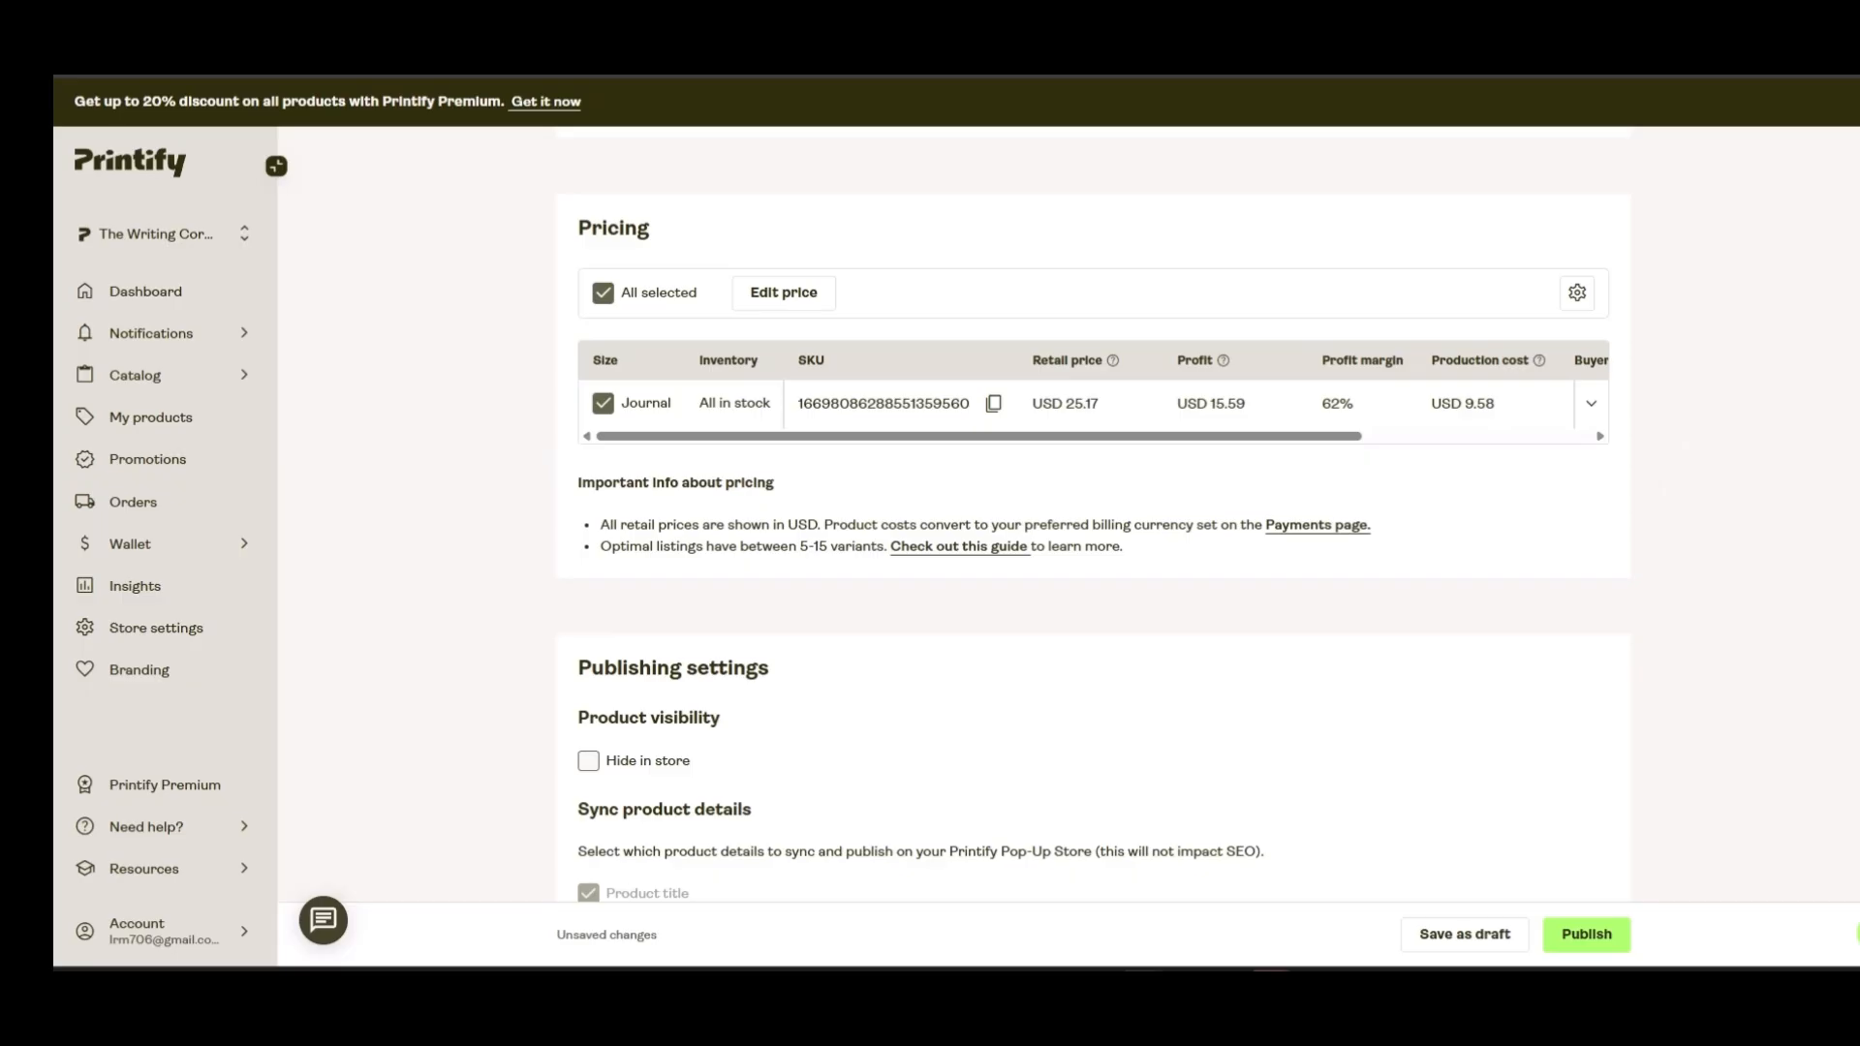
Keep the journal visible by leaving Hide in store disabled, and publish it to the Pop-Up store
scroll(1092, 542, "down", 2)
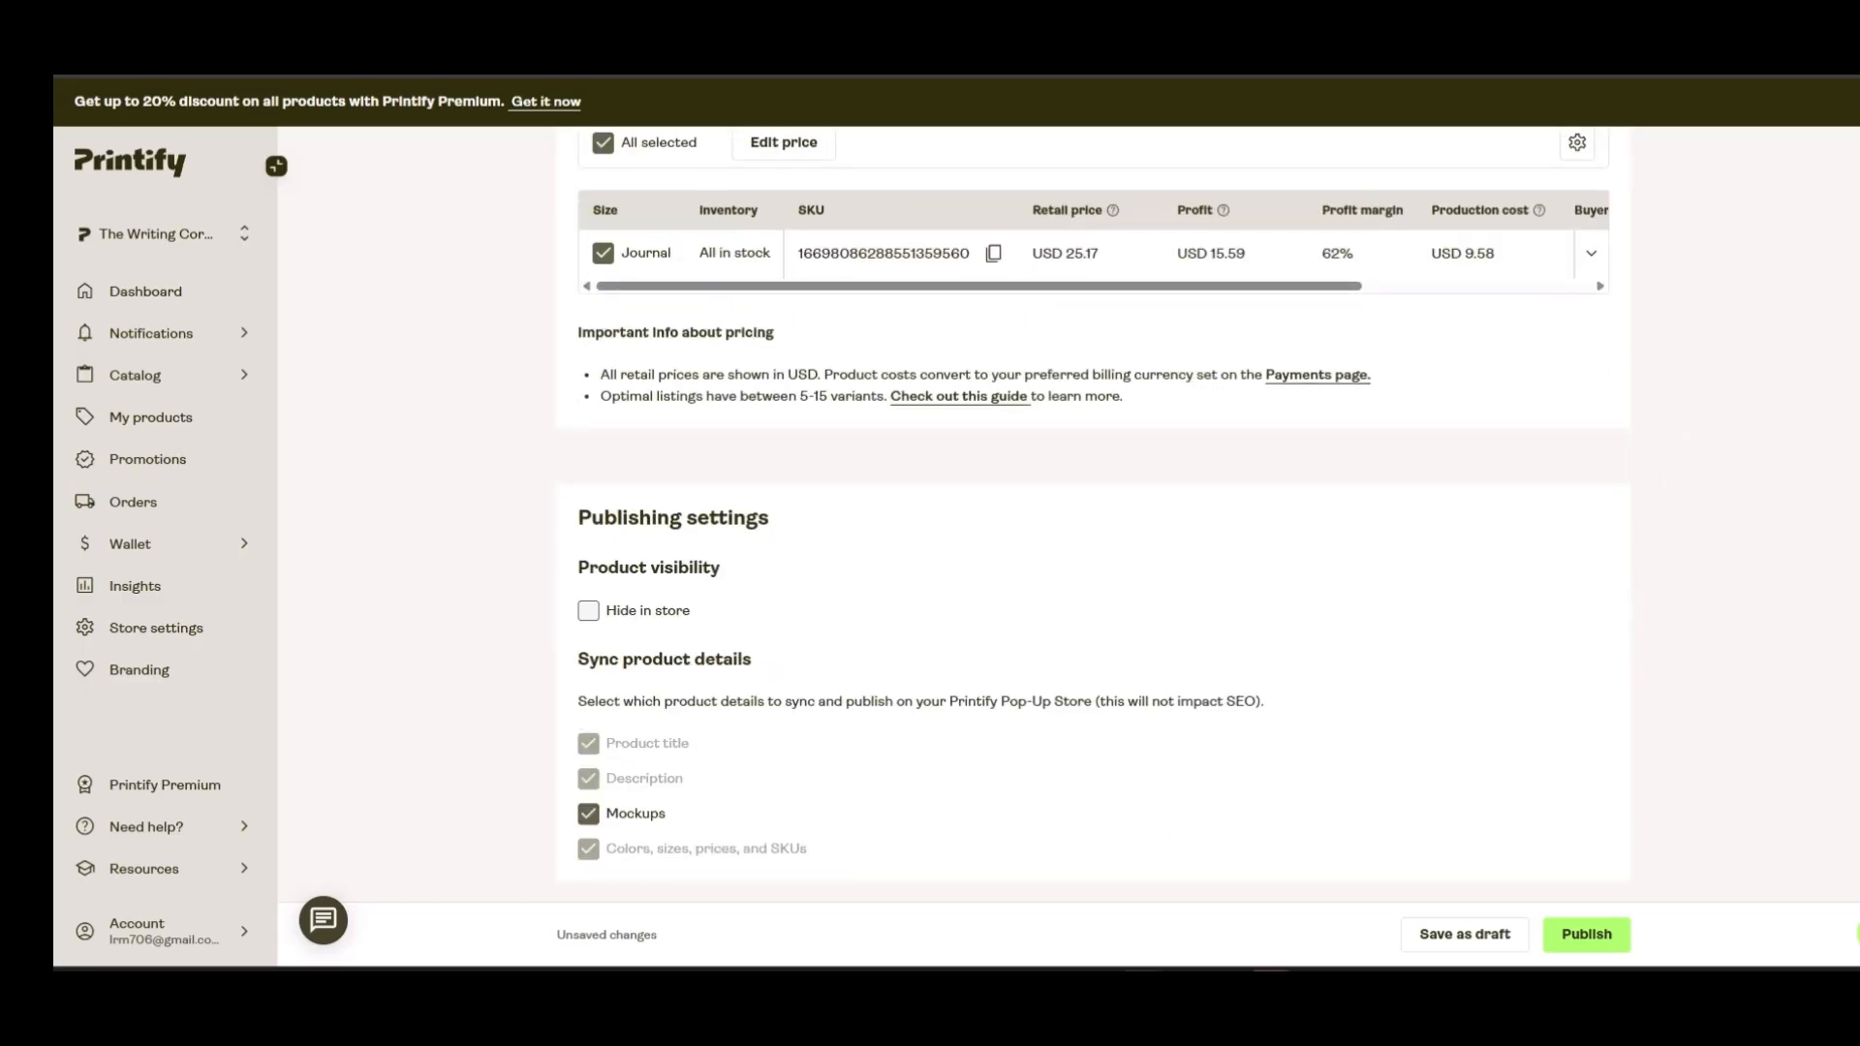
left_click(588, 611)
left_click(588, 610)
left_click(1587, 933)
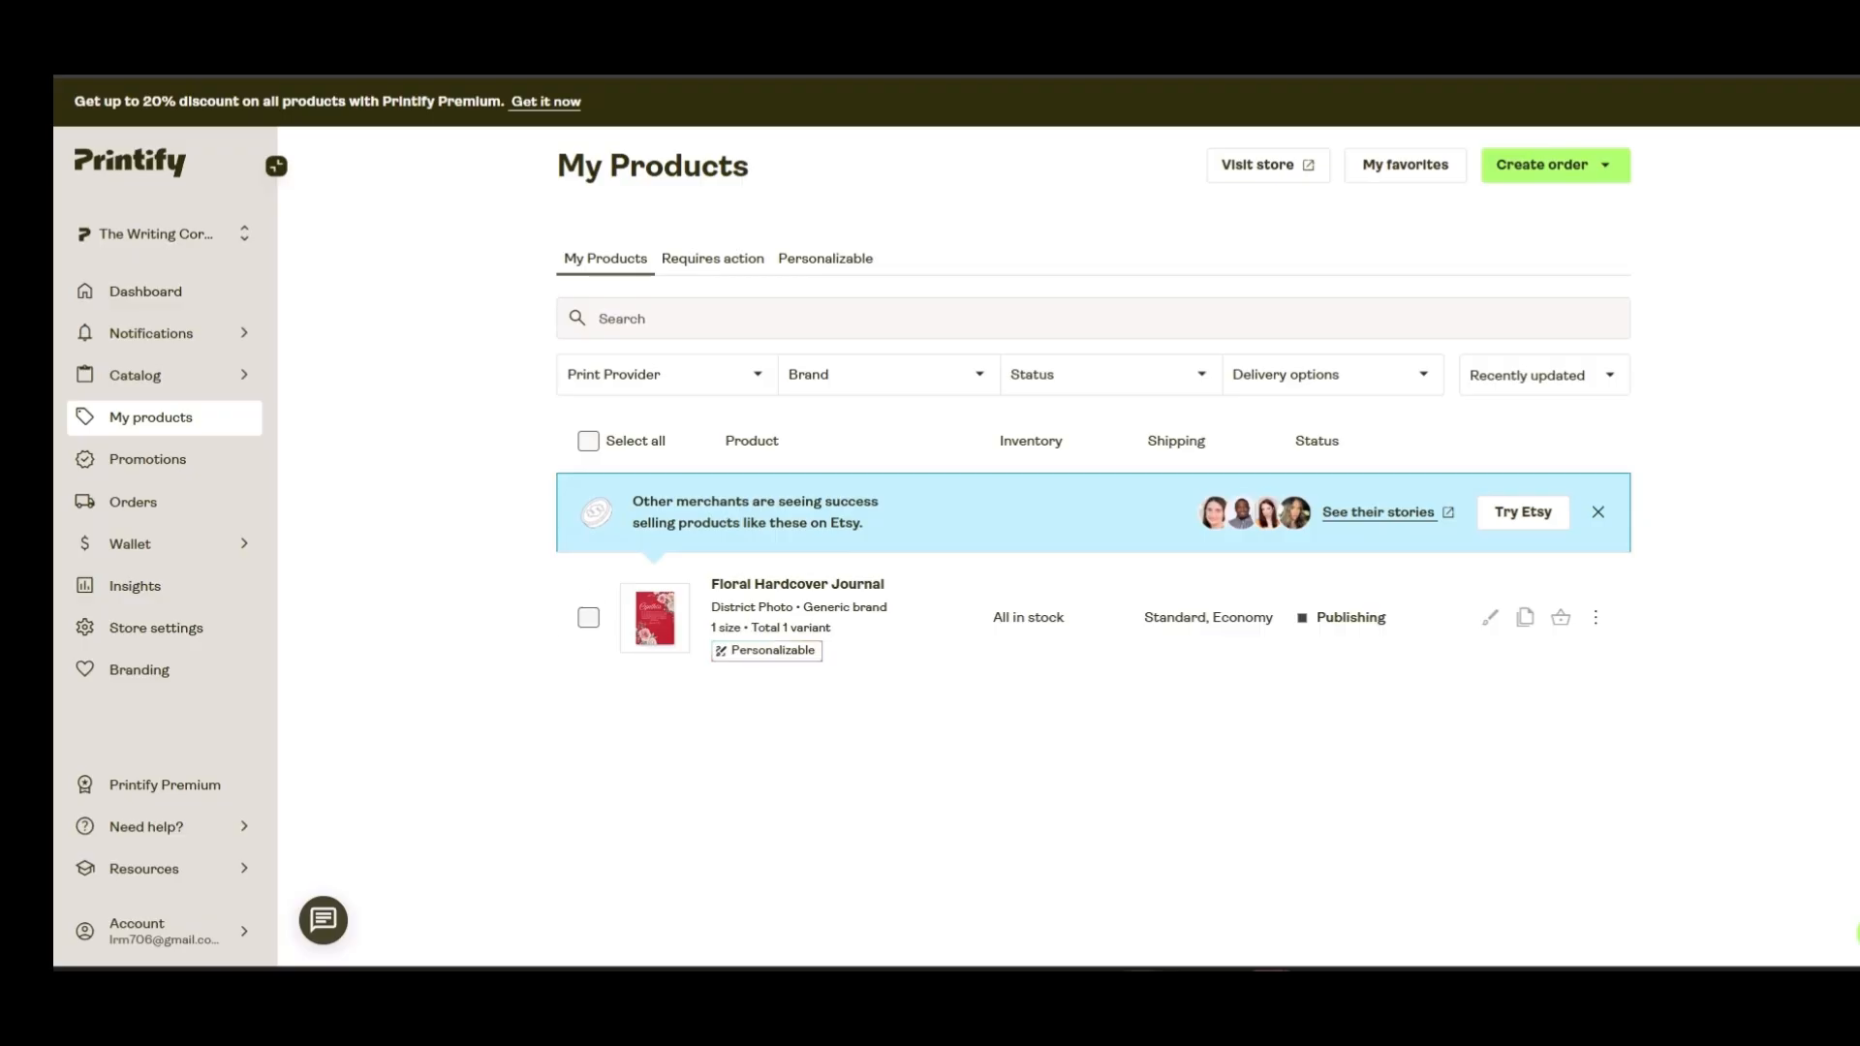
Review the published Floral Hardcover Journal's description, shipping, pricing and publishing settings, and return to the product list
left_click(588, 441)
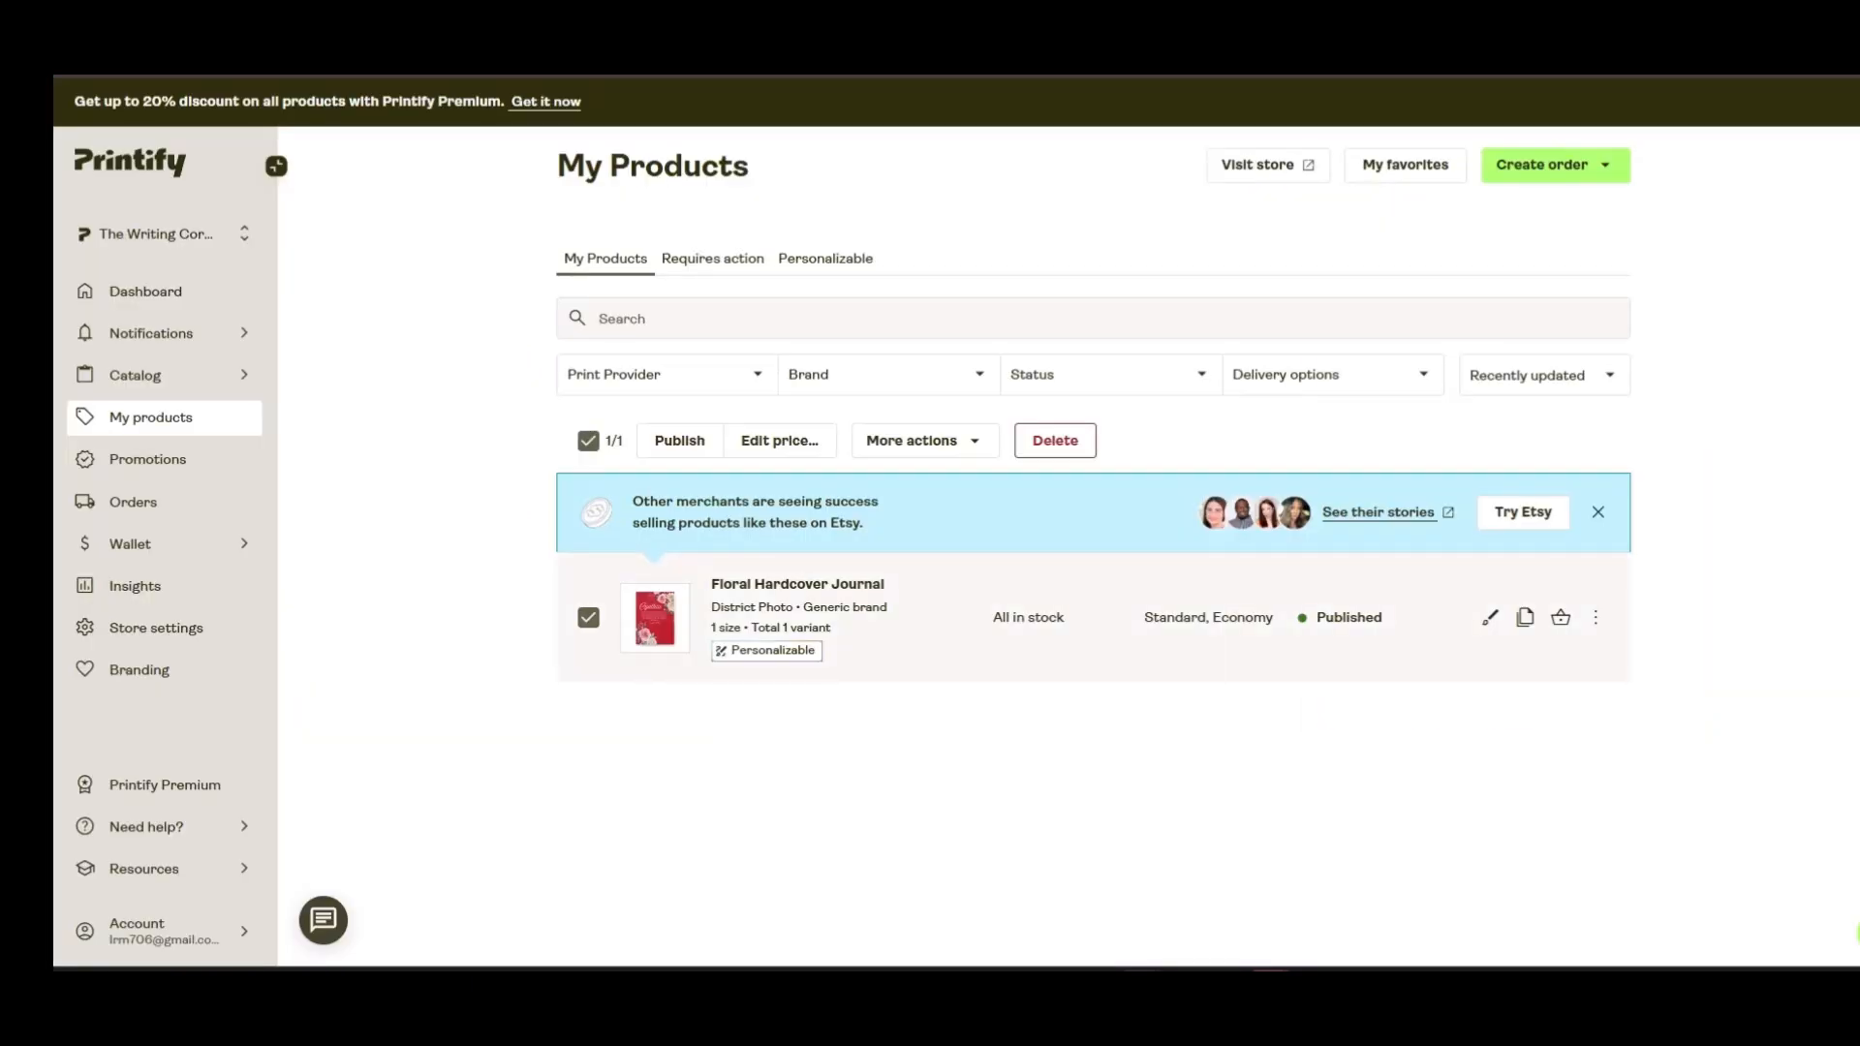
left_click(797, 585)
scroll(1093, 543, "down", 5)
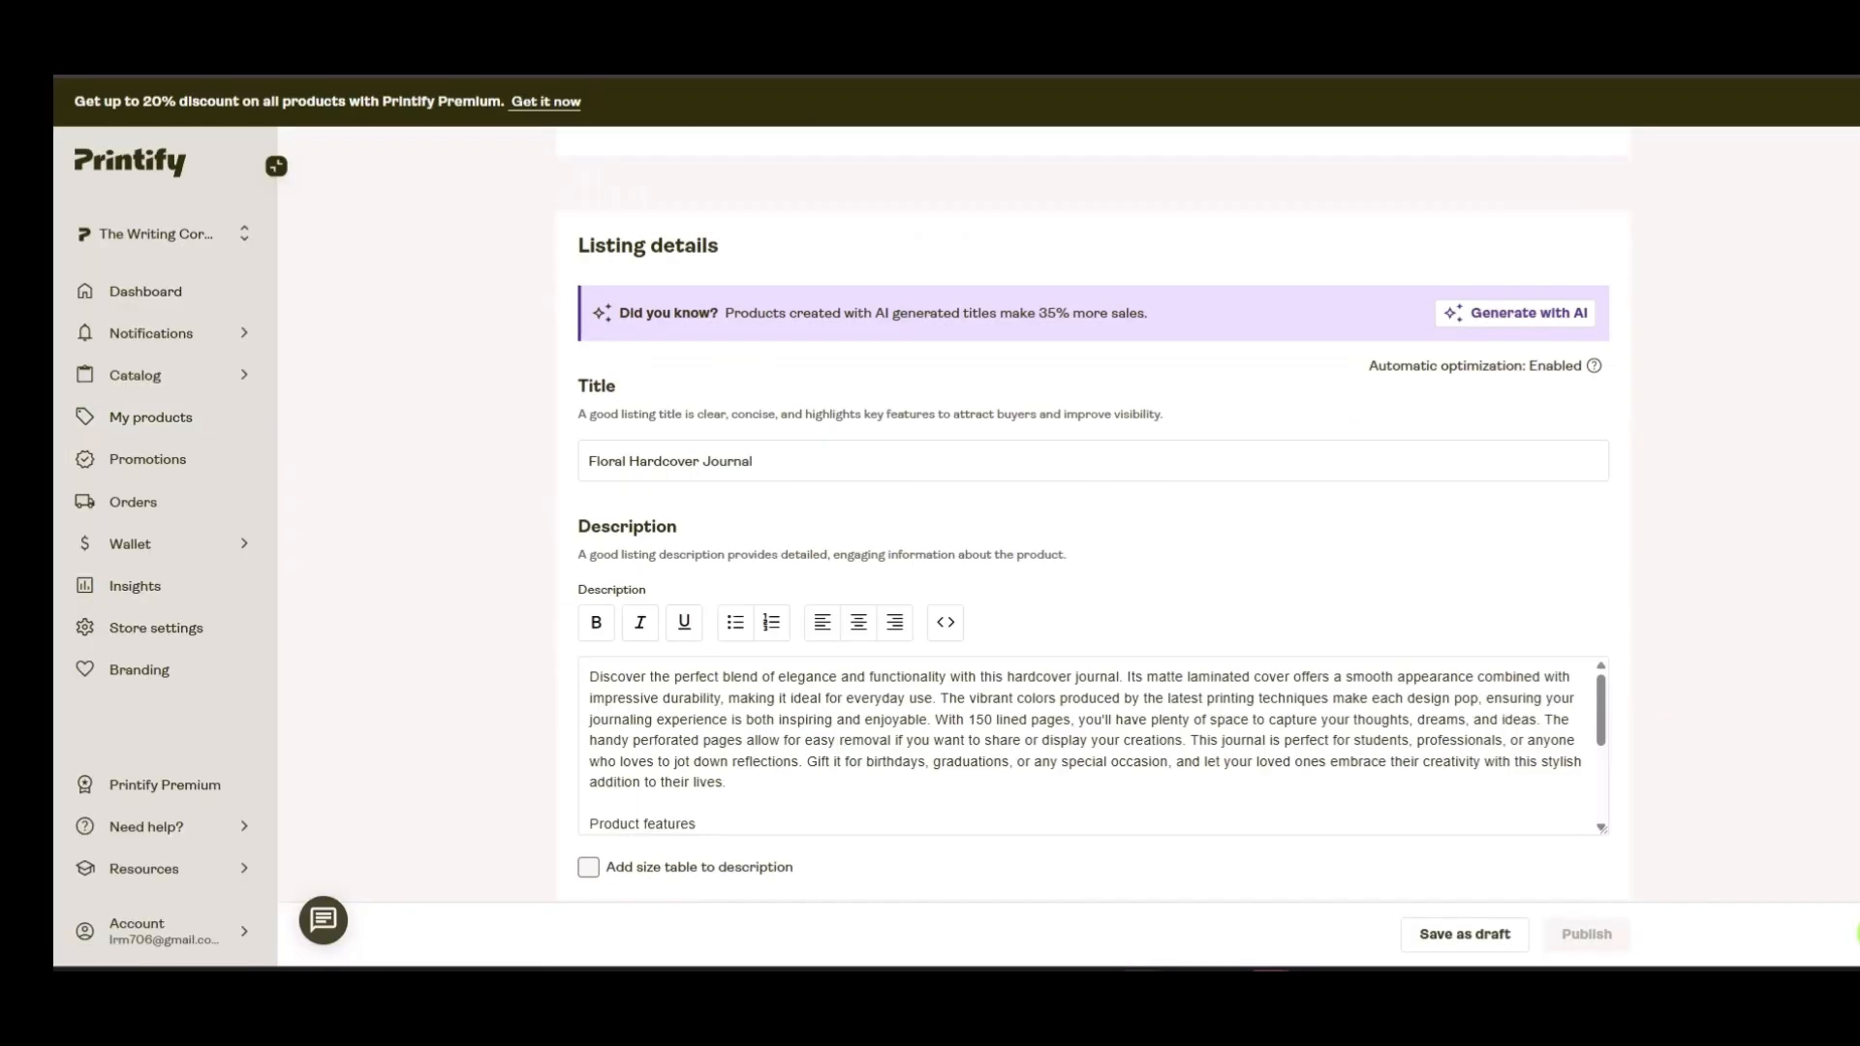
scroll(1093, 746, "down", 3)
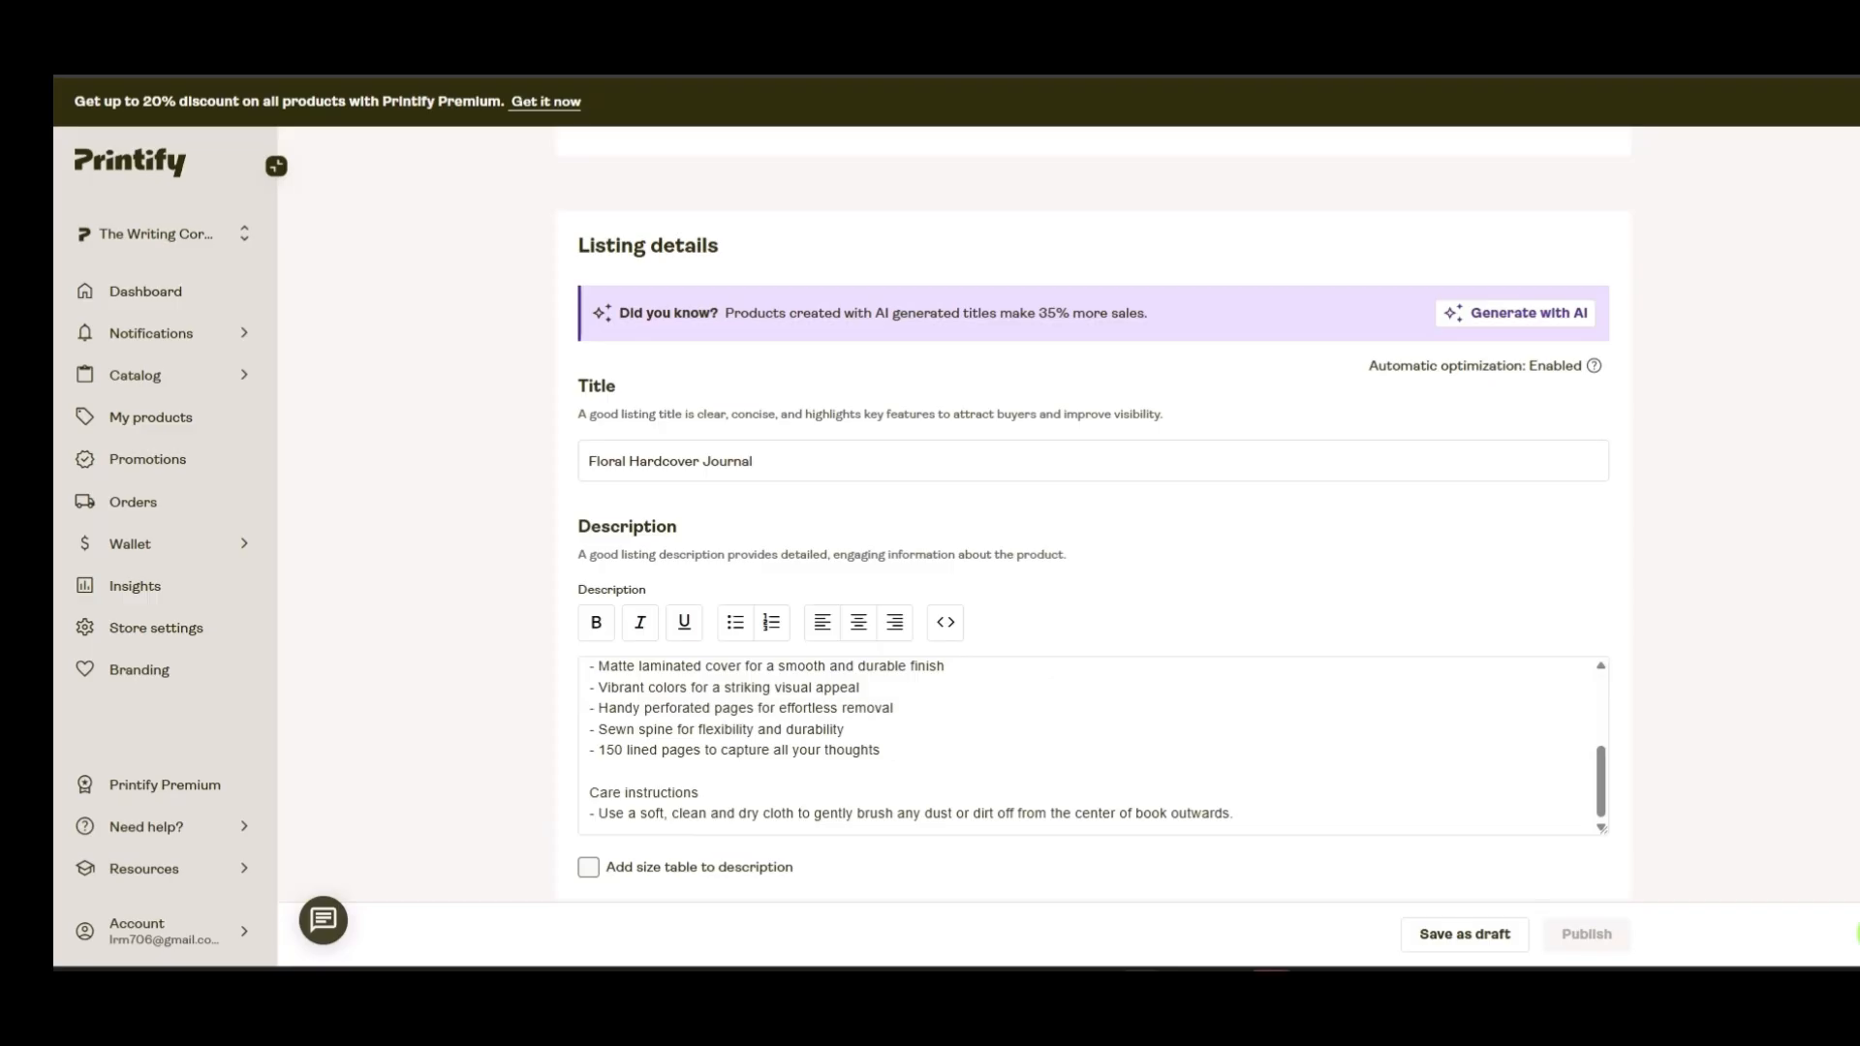
scroll(1093, 513, "down", 10)
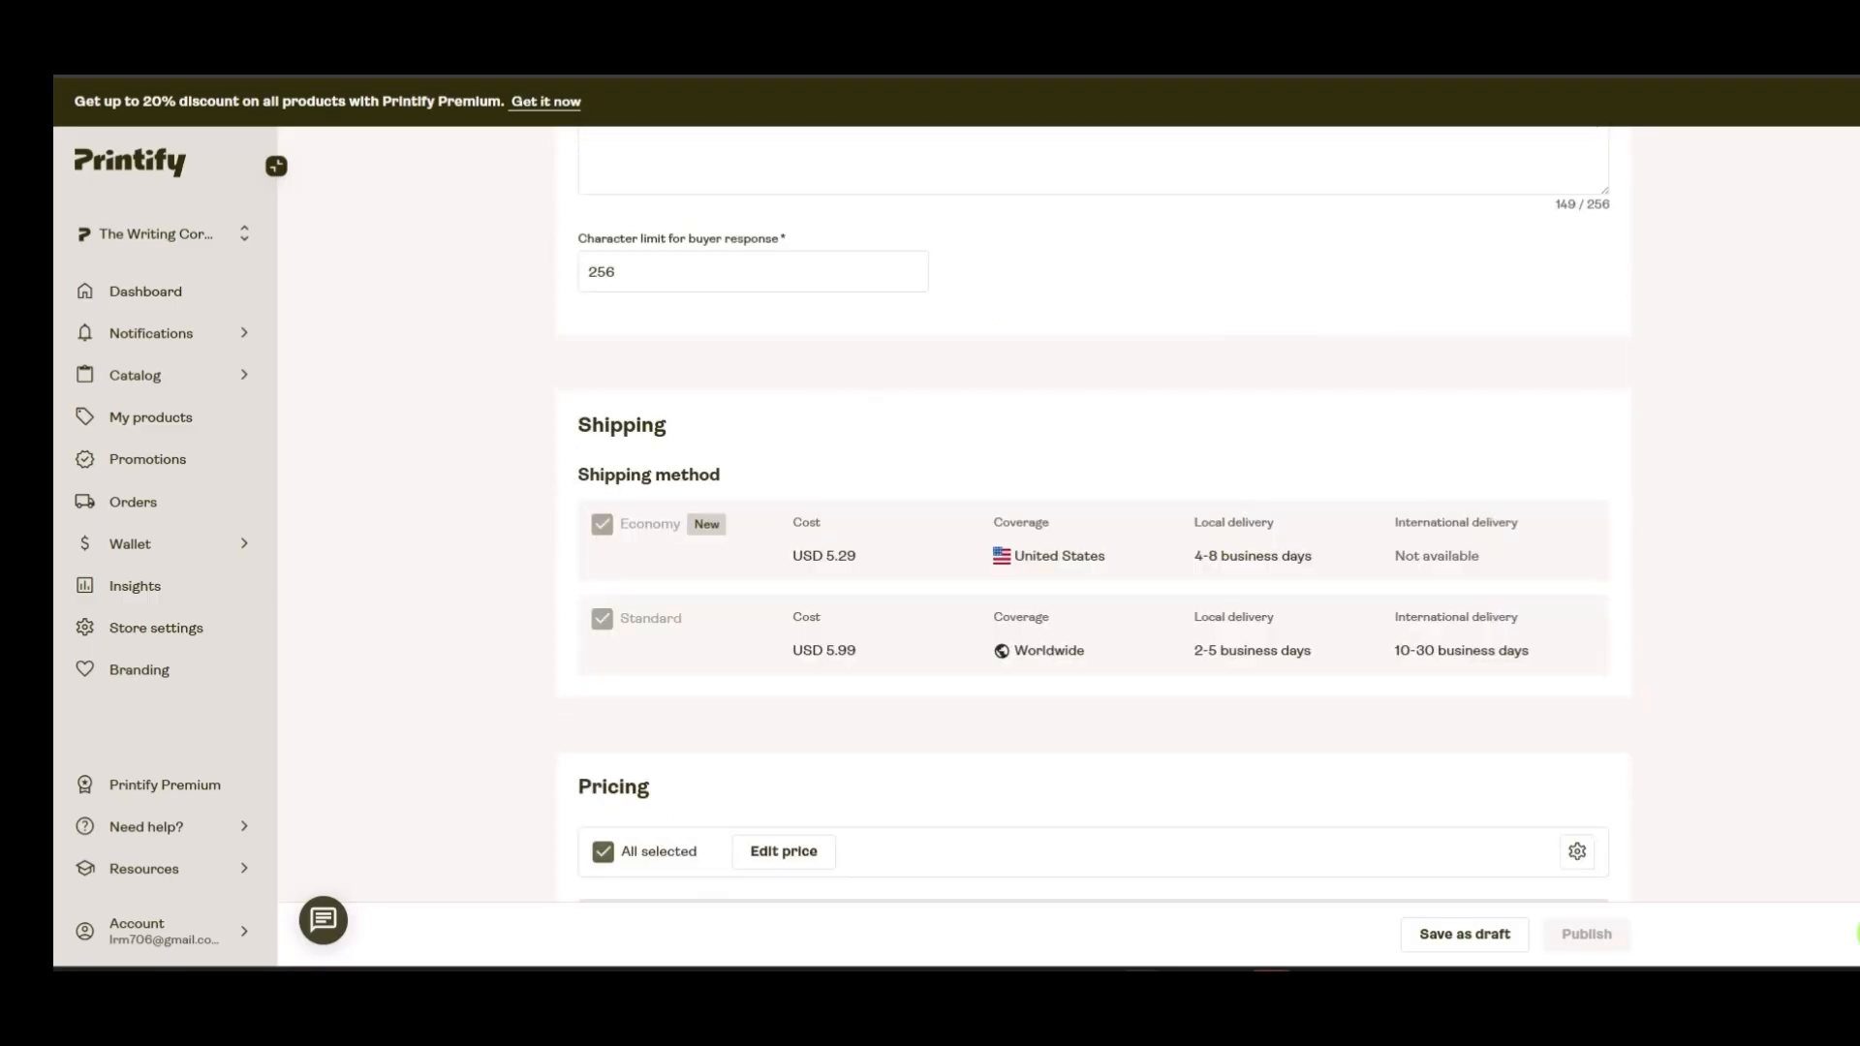
scroll(1093, 513, "down", 4)
scroll(1093, 513, "down", 3)
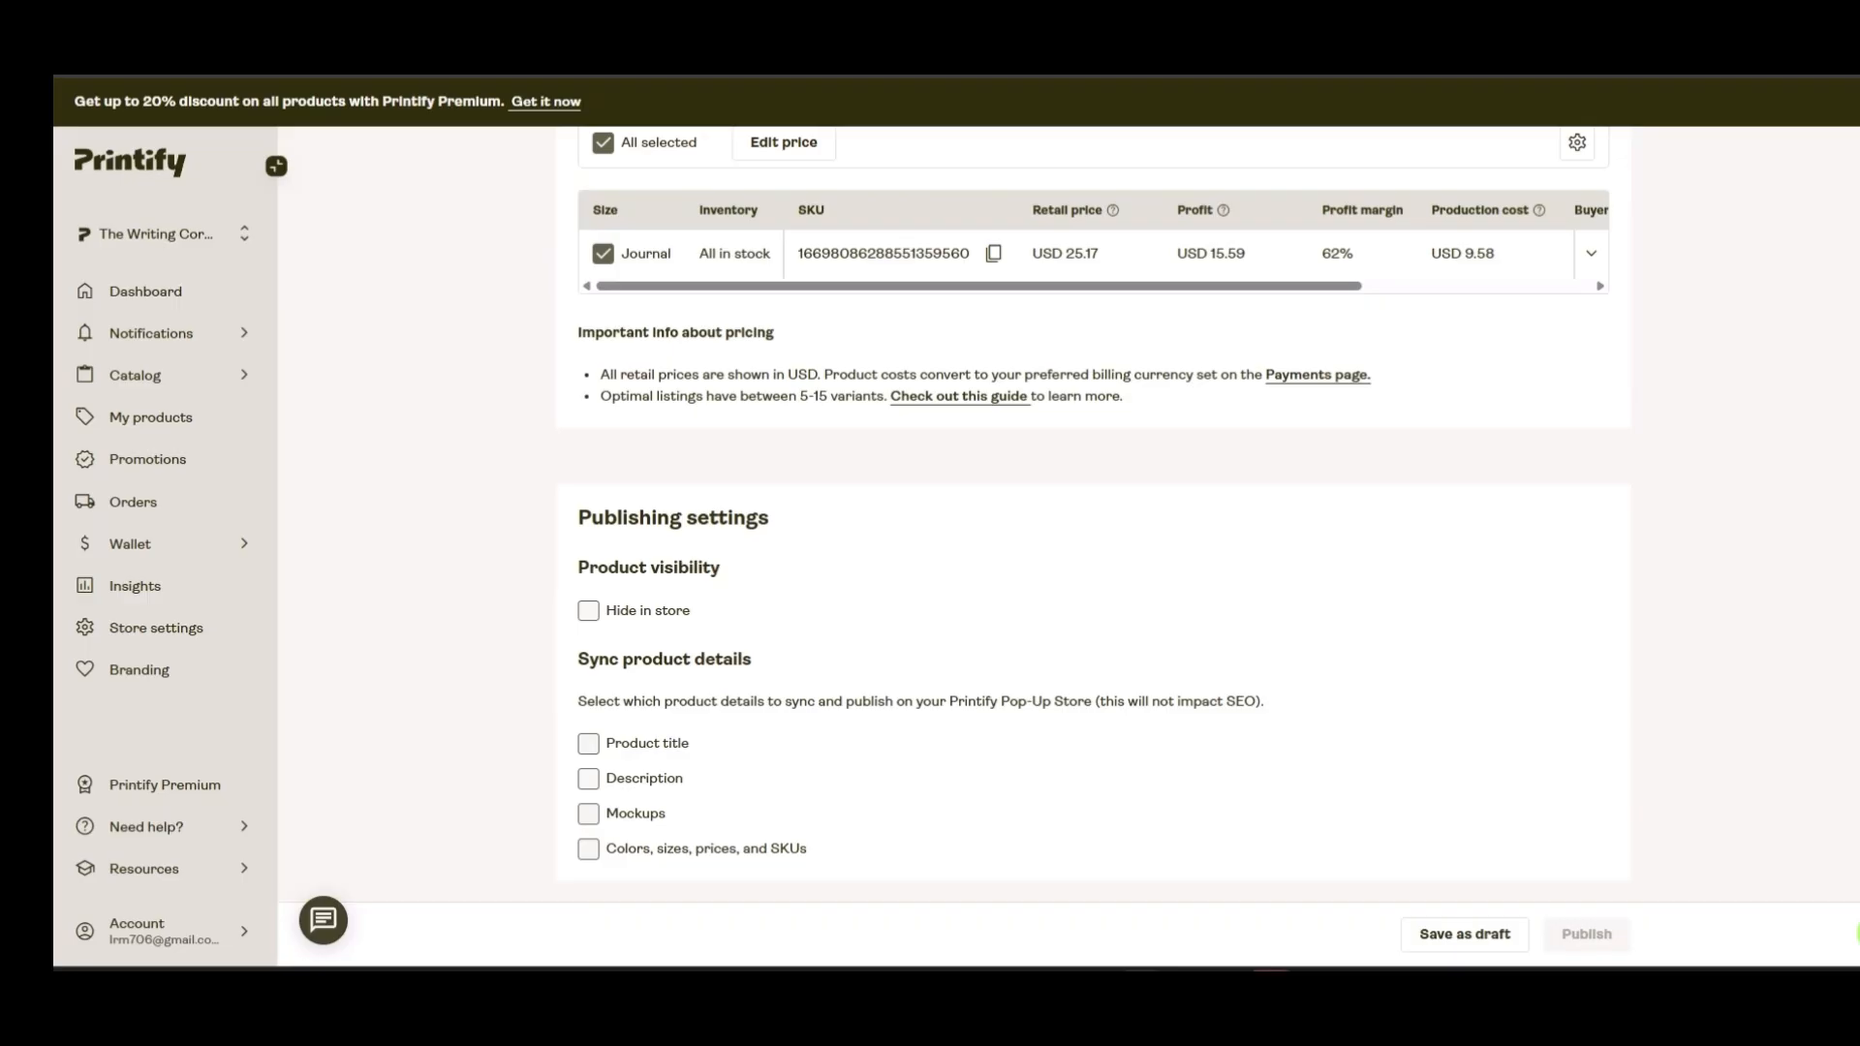
left_click(151, 418)
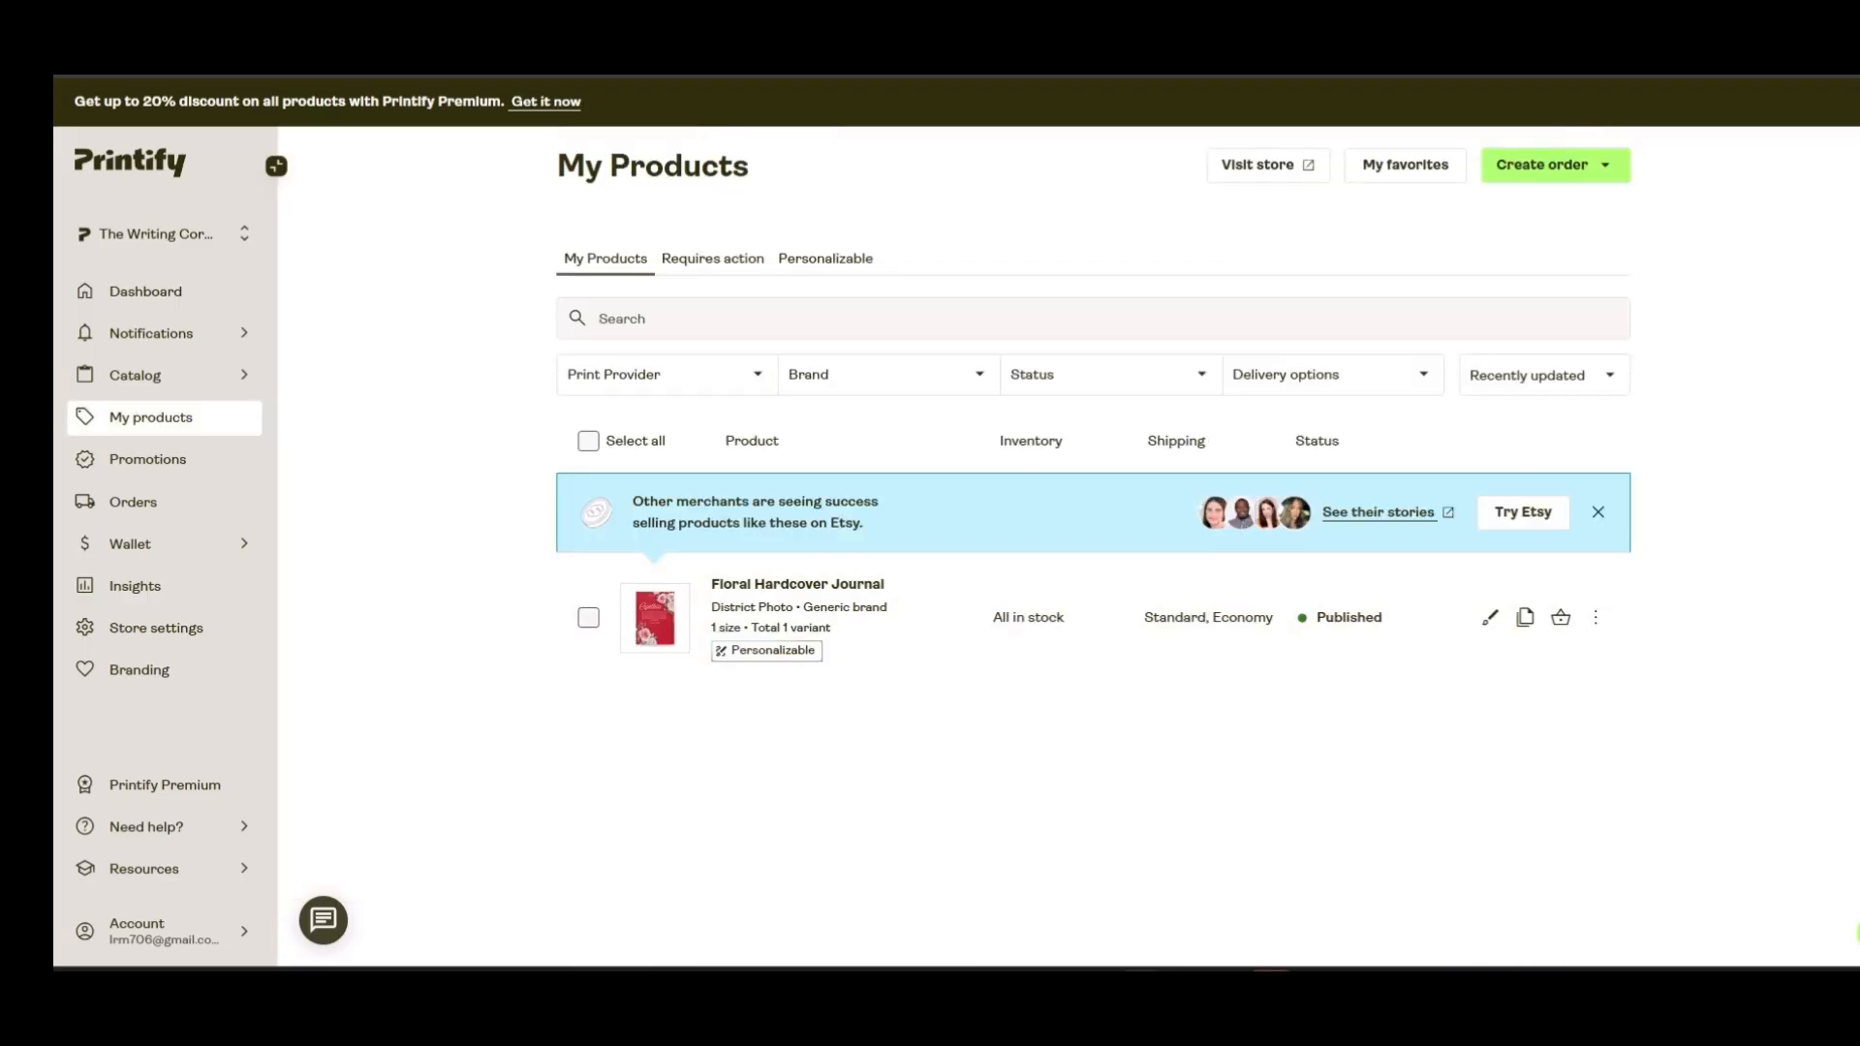
Create a manual order containing the Floral Hardcover Journal
left_click(1555, 165)
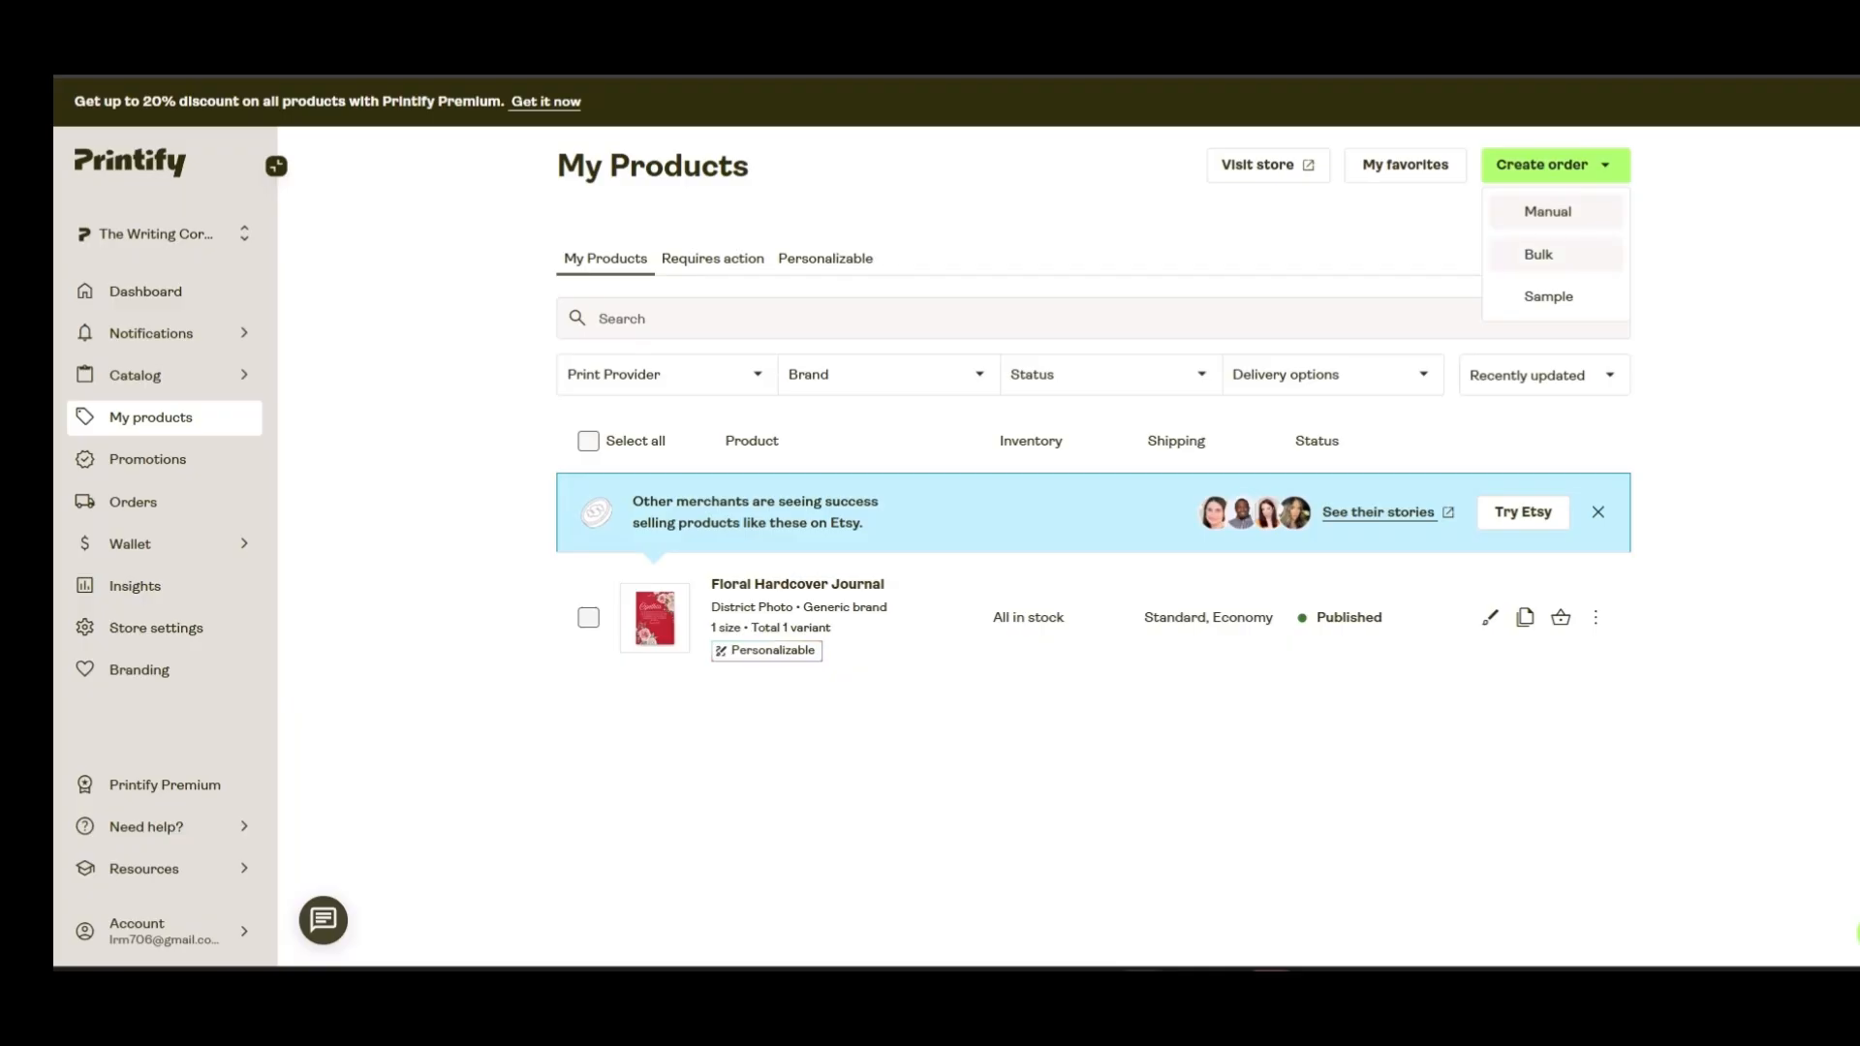
left_click(1547, 211)
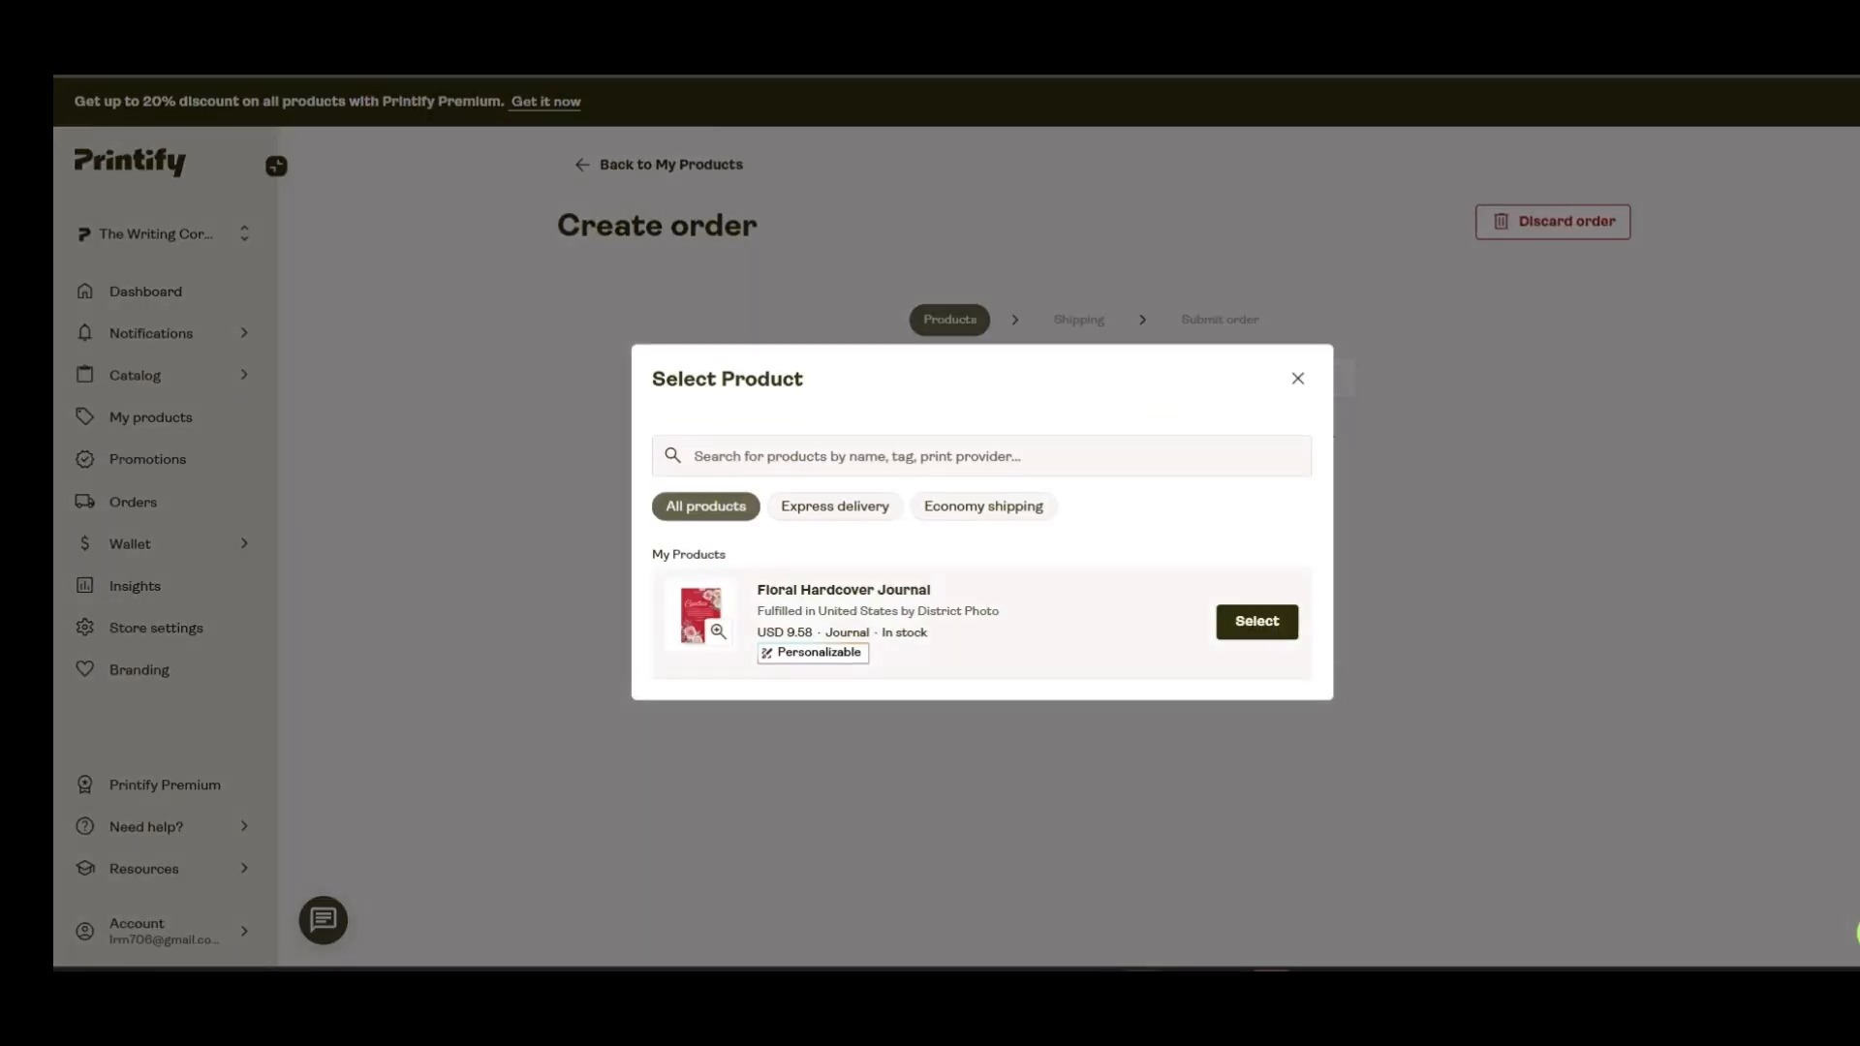
left_click(1257, 622)
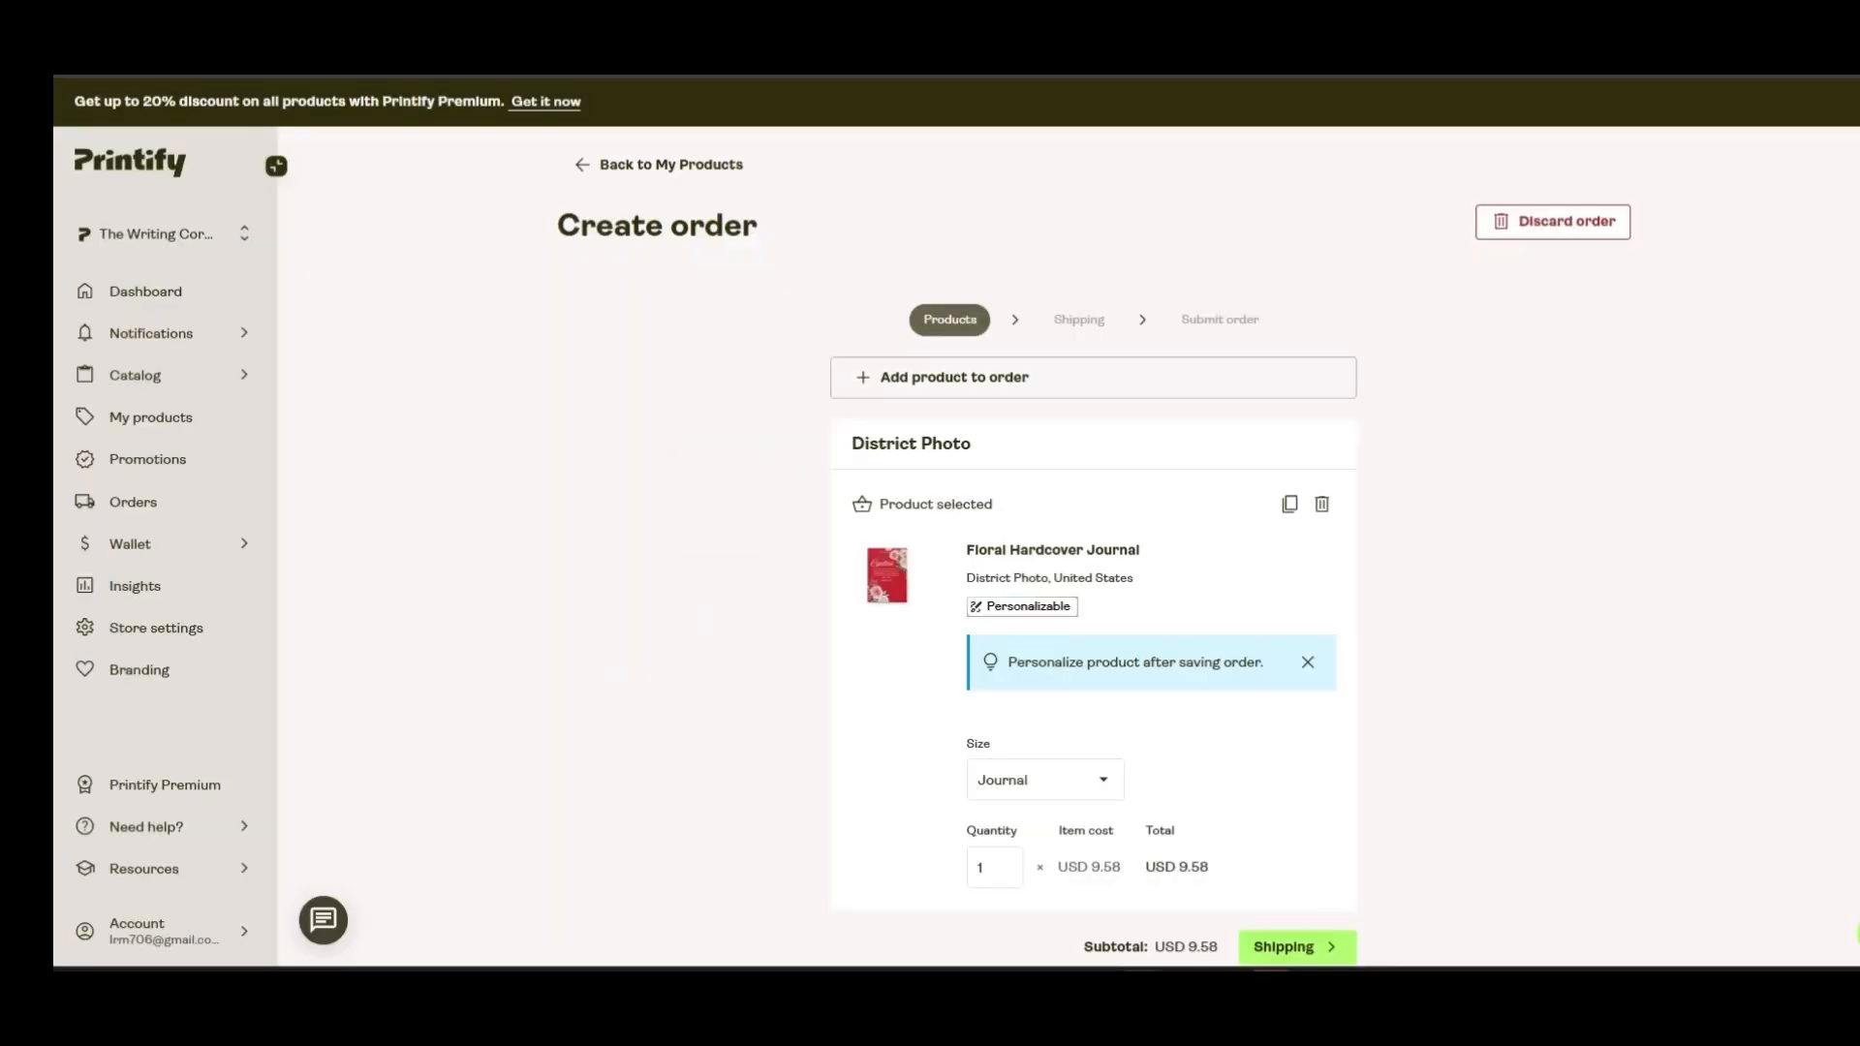
Try an order quantity of 3 for the journal and set it back to 1
scroll(1093, 581, "down", 1)
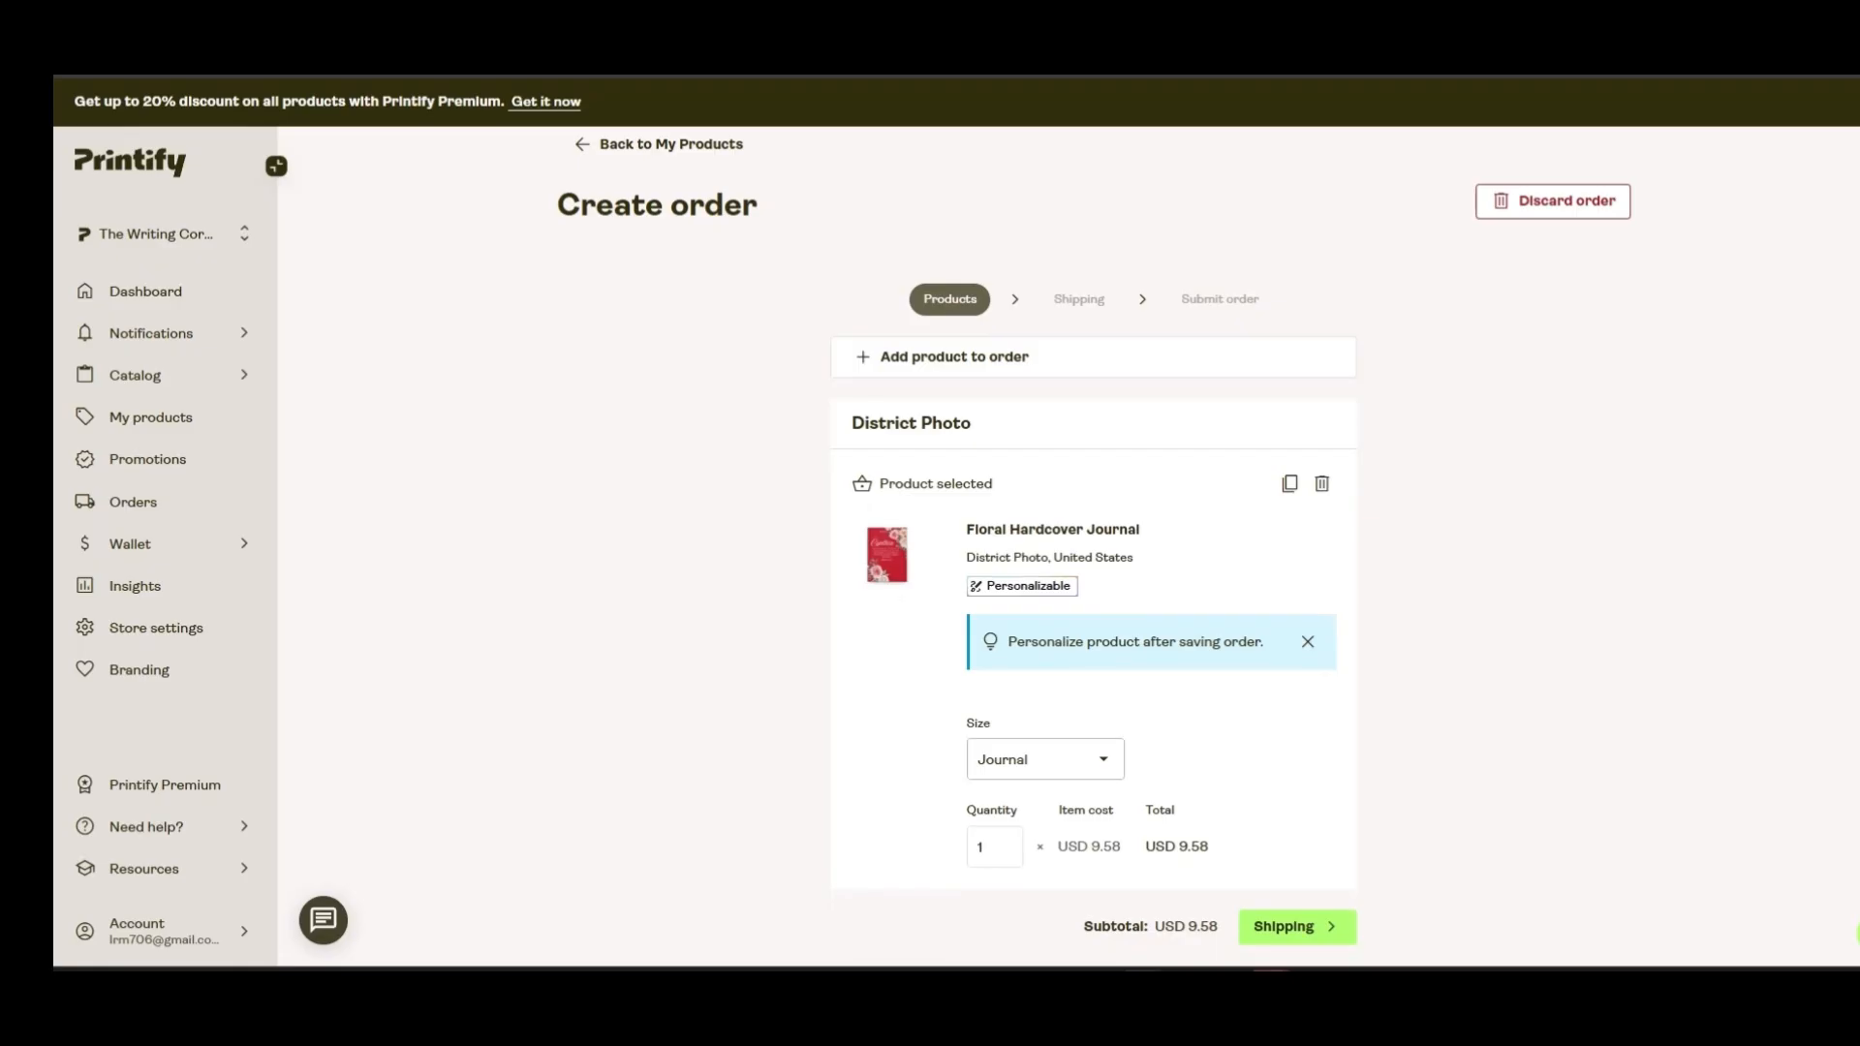
left_click(995, 847)
key("BackSpace")
type("3")
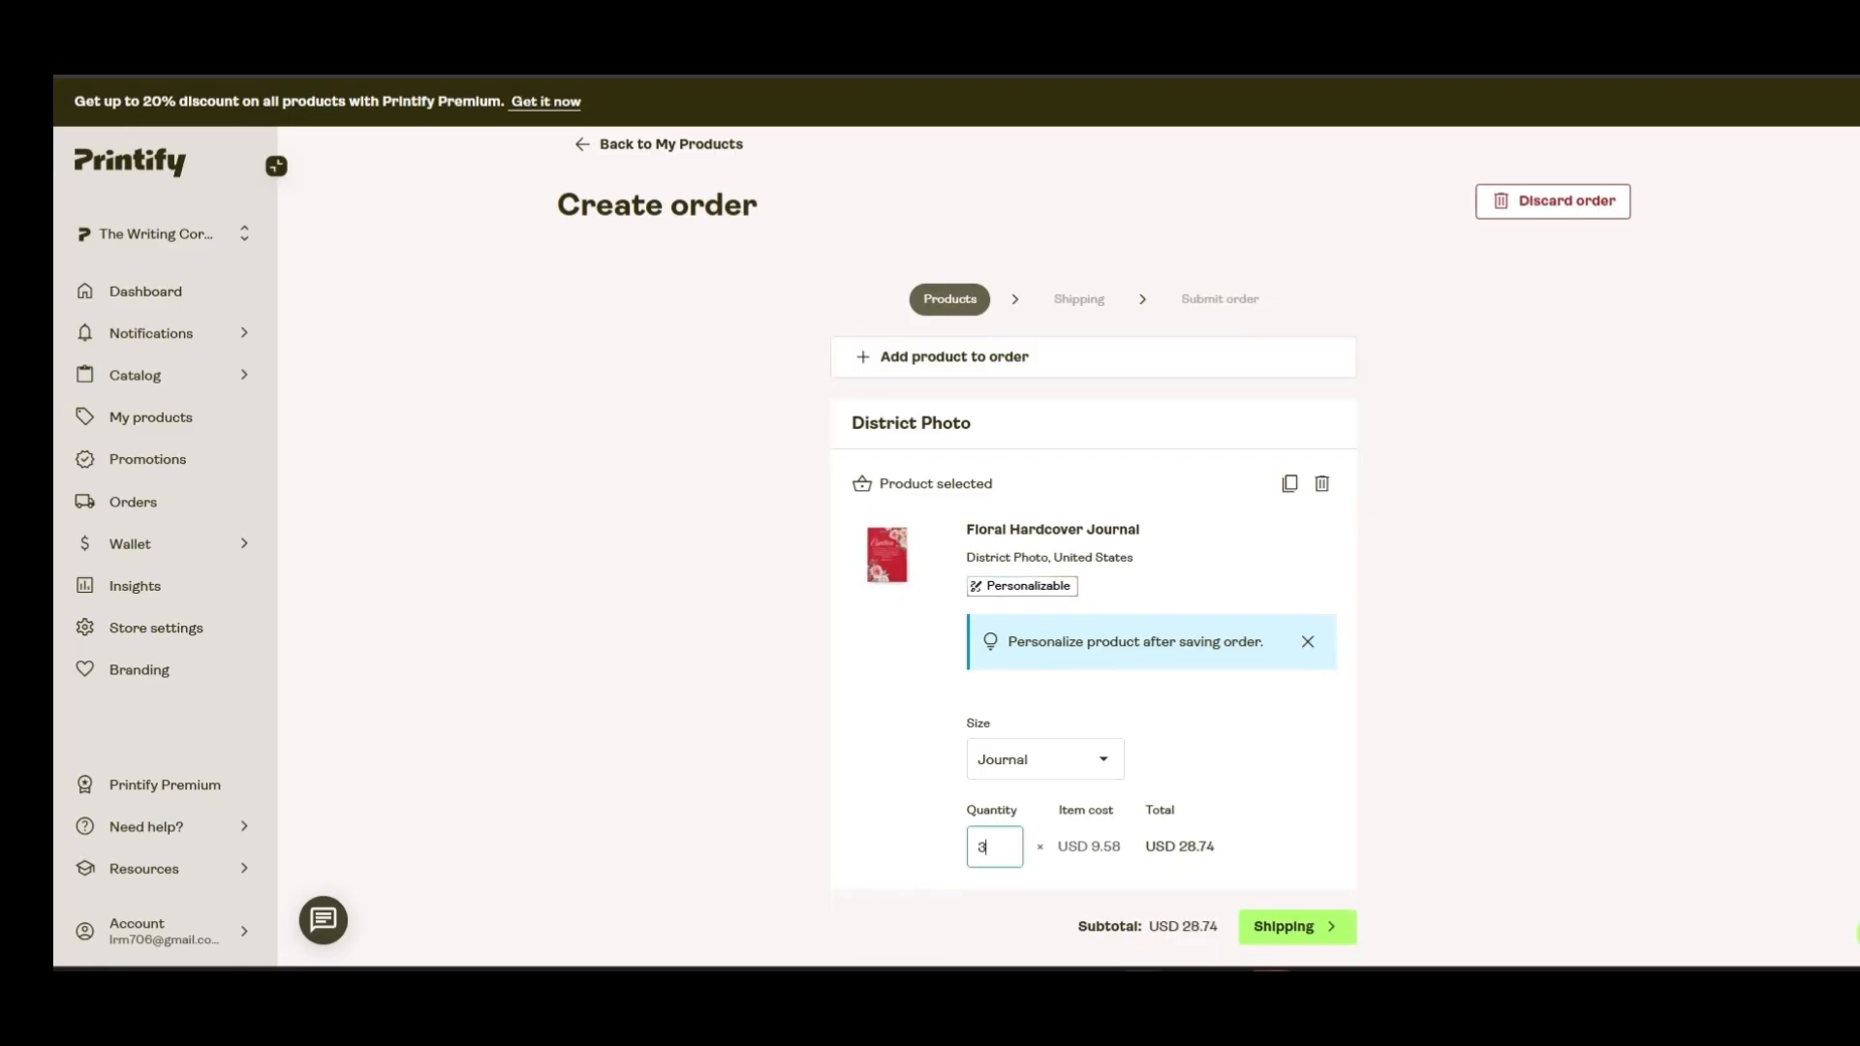
key("BackSpace")
type("1")
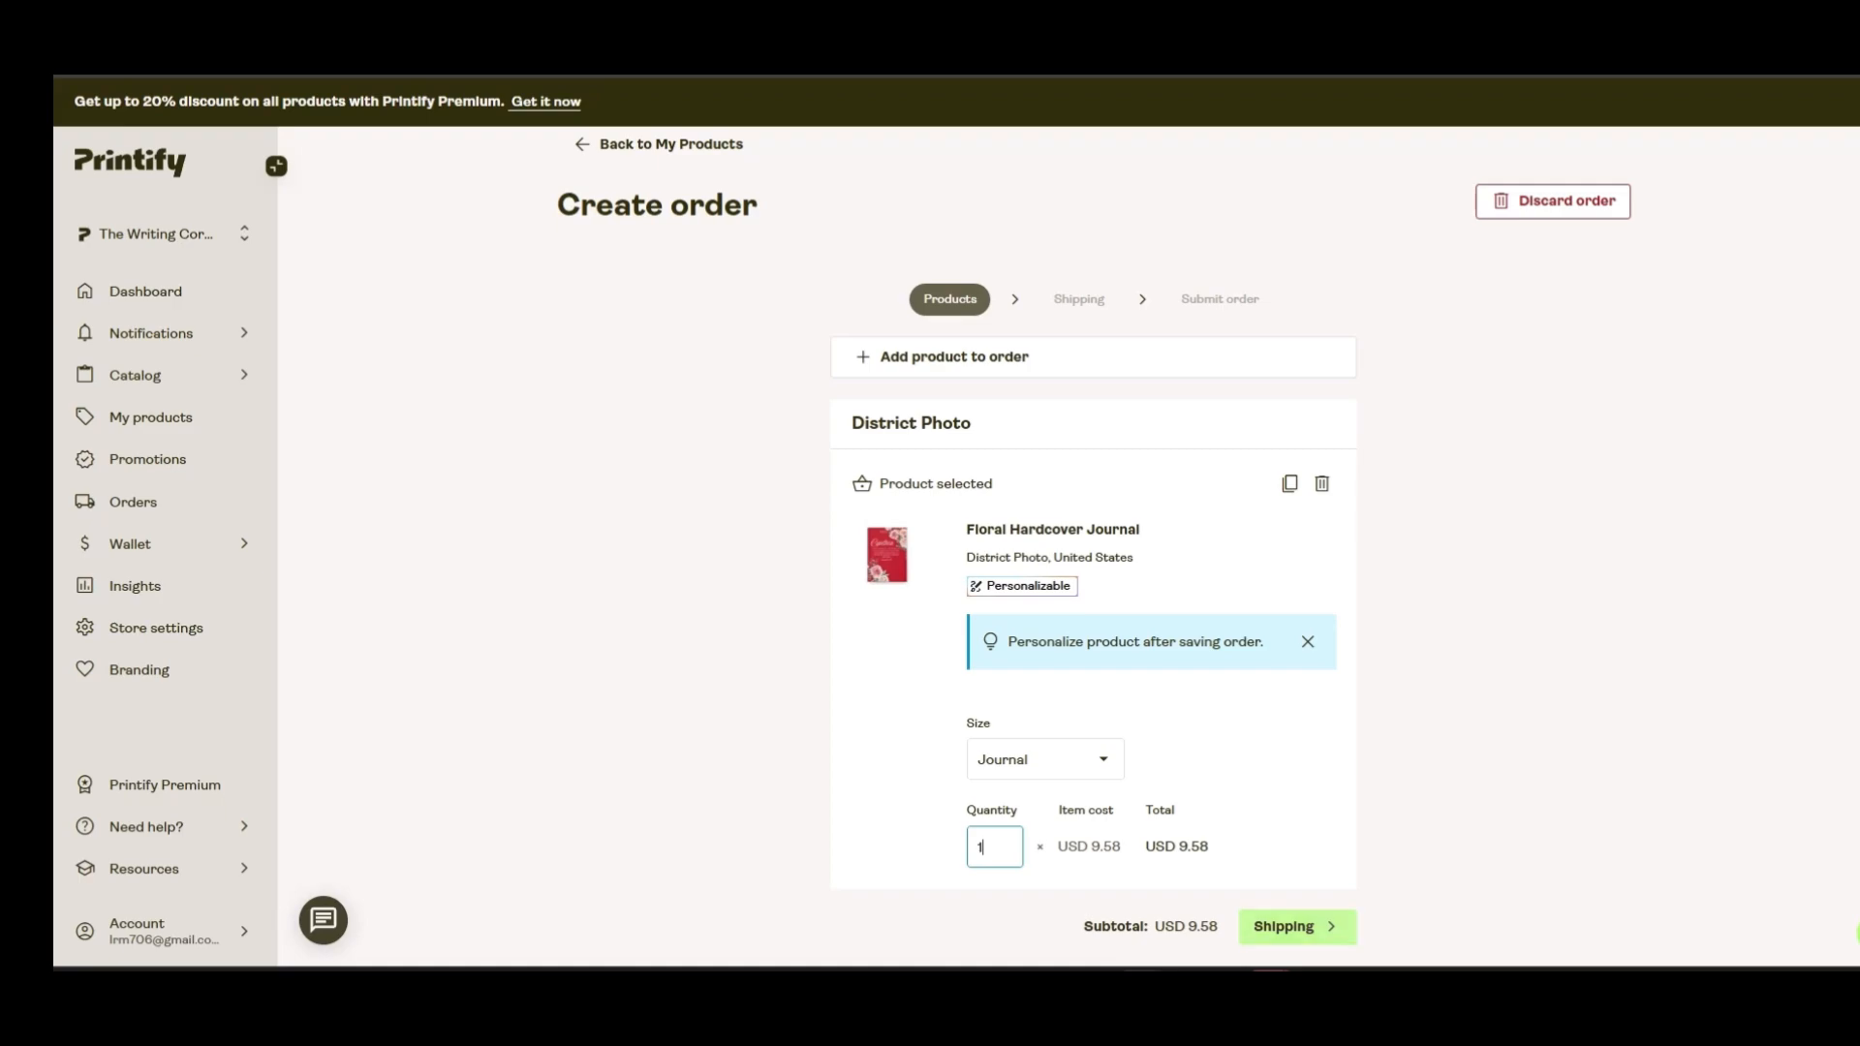
Proceed to the order's shipping details and enable the shipping notification for the recipient
left_click(1297, 927)
scroll(968, 558, "down", 1)
left_click(968, 460)
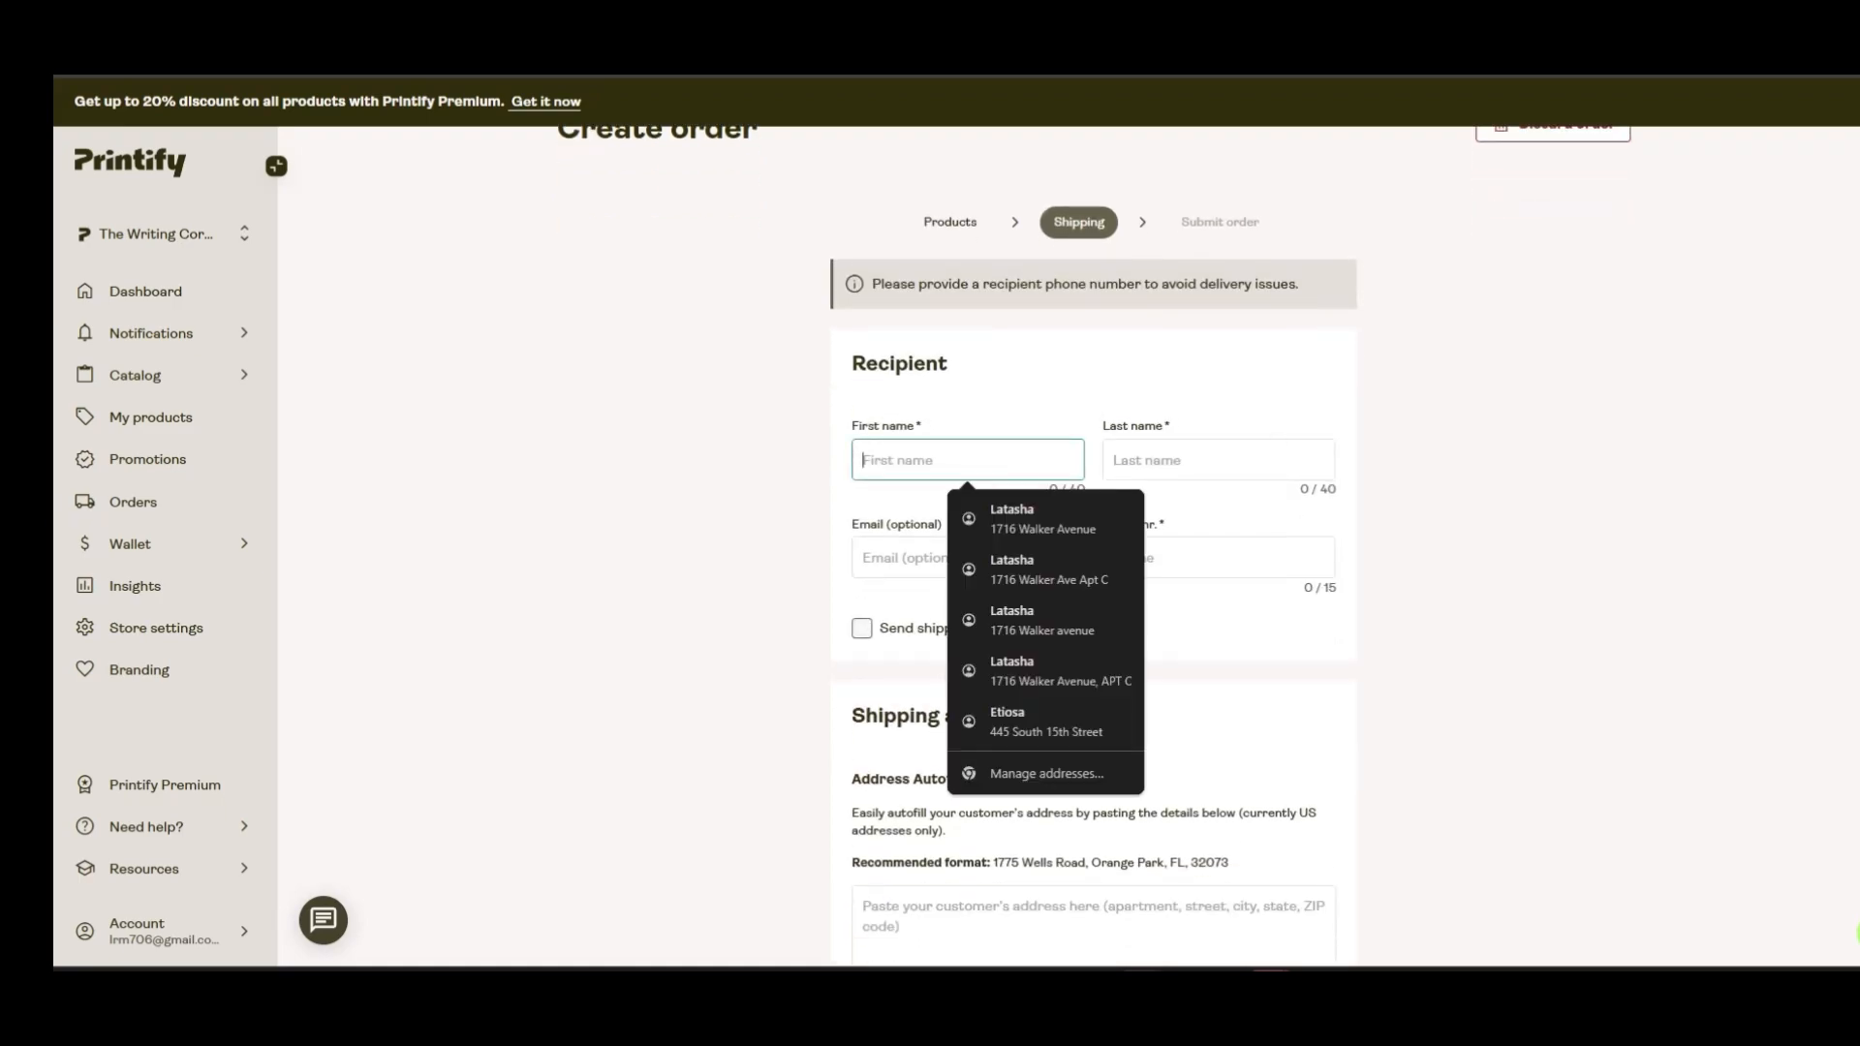
left_click(964, 243)
scroll(964, 242, "down", 4)
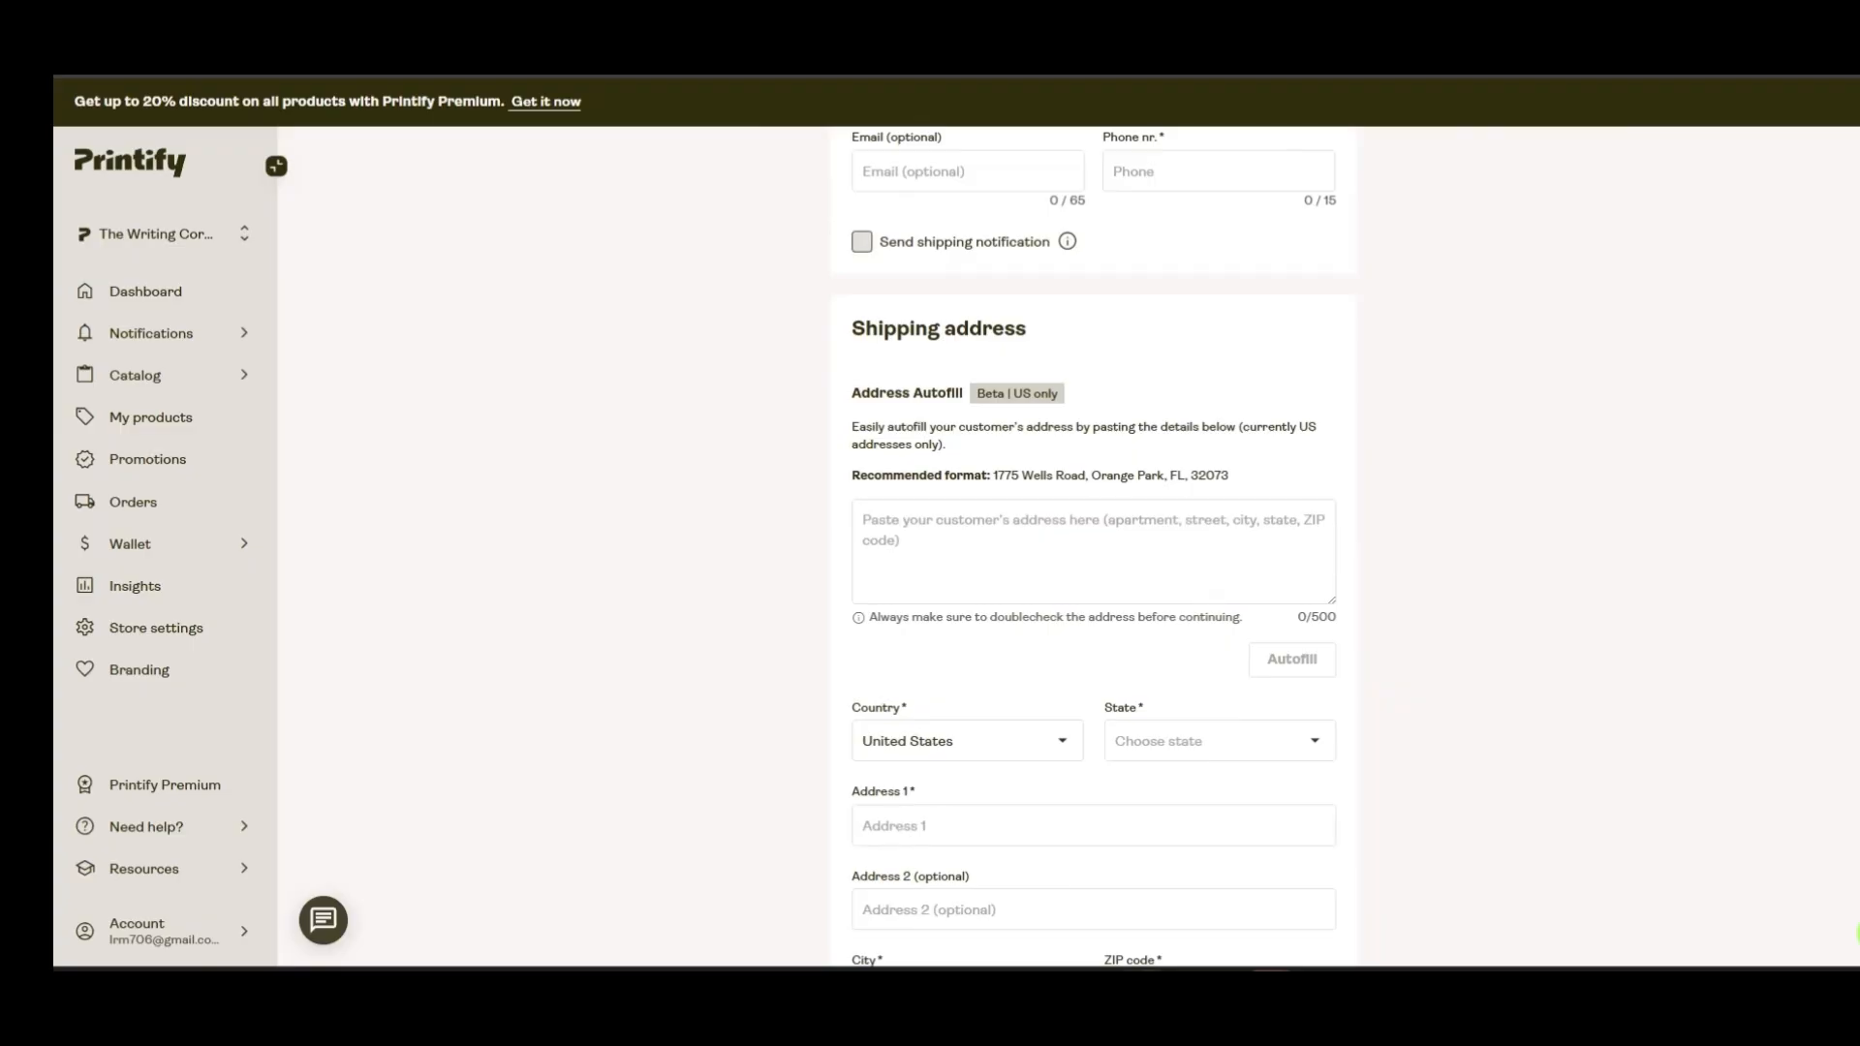
left_click(862, 243)
mouse_move(1068, 242)
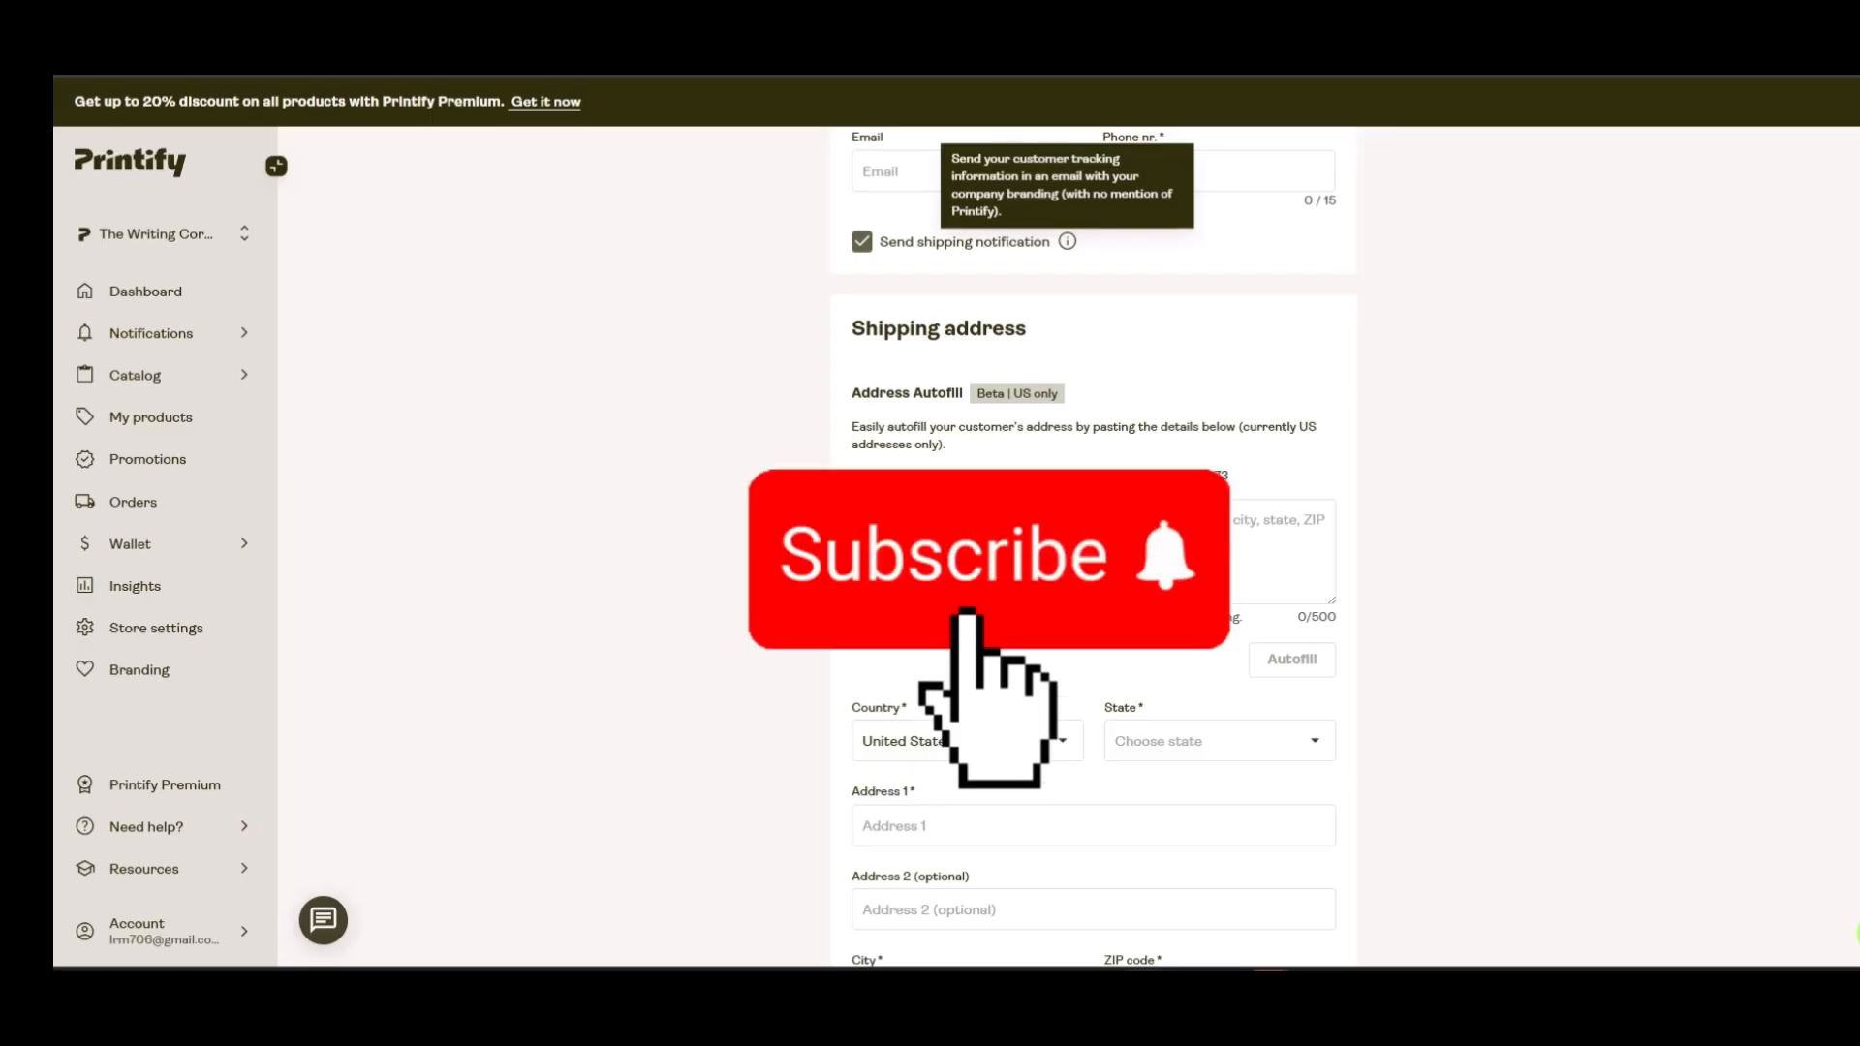
Set the shipping address state to FL - Florida and enter the street number in the first address line
scroll(1157, 429, "down", 1)
scroll(1092, 548, "down", 1)
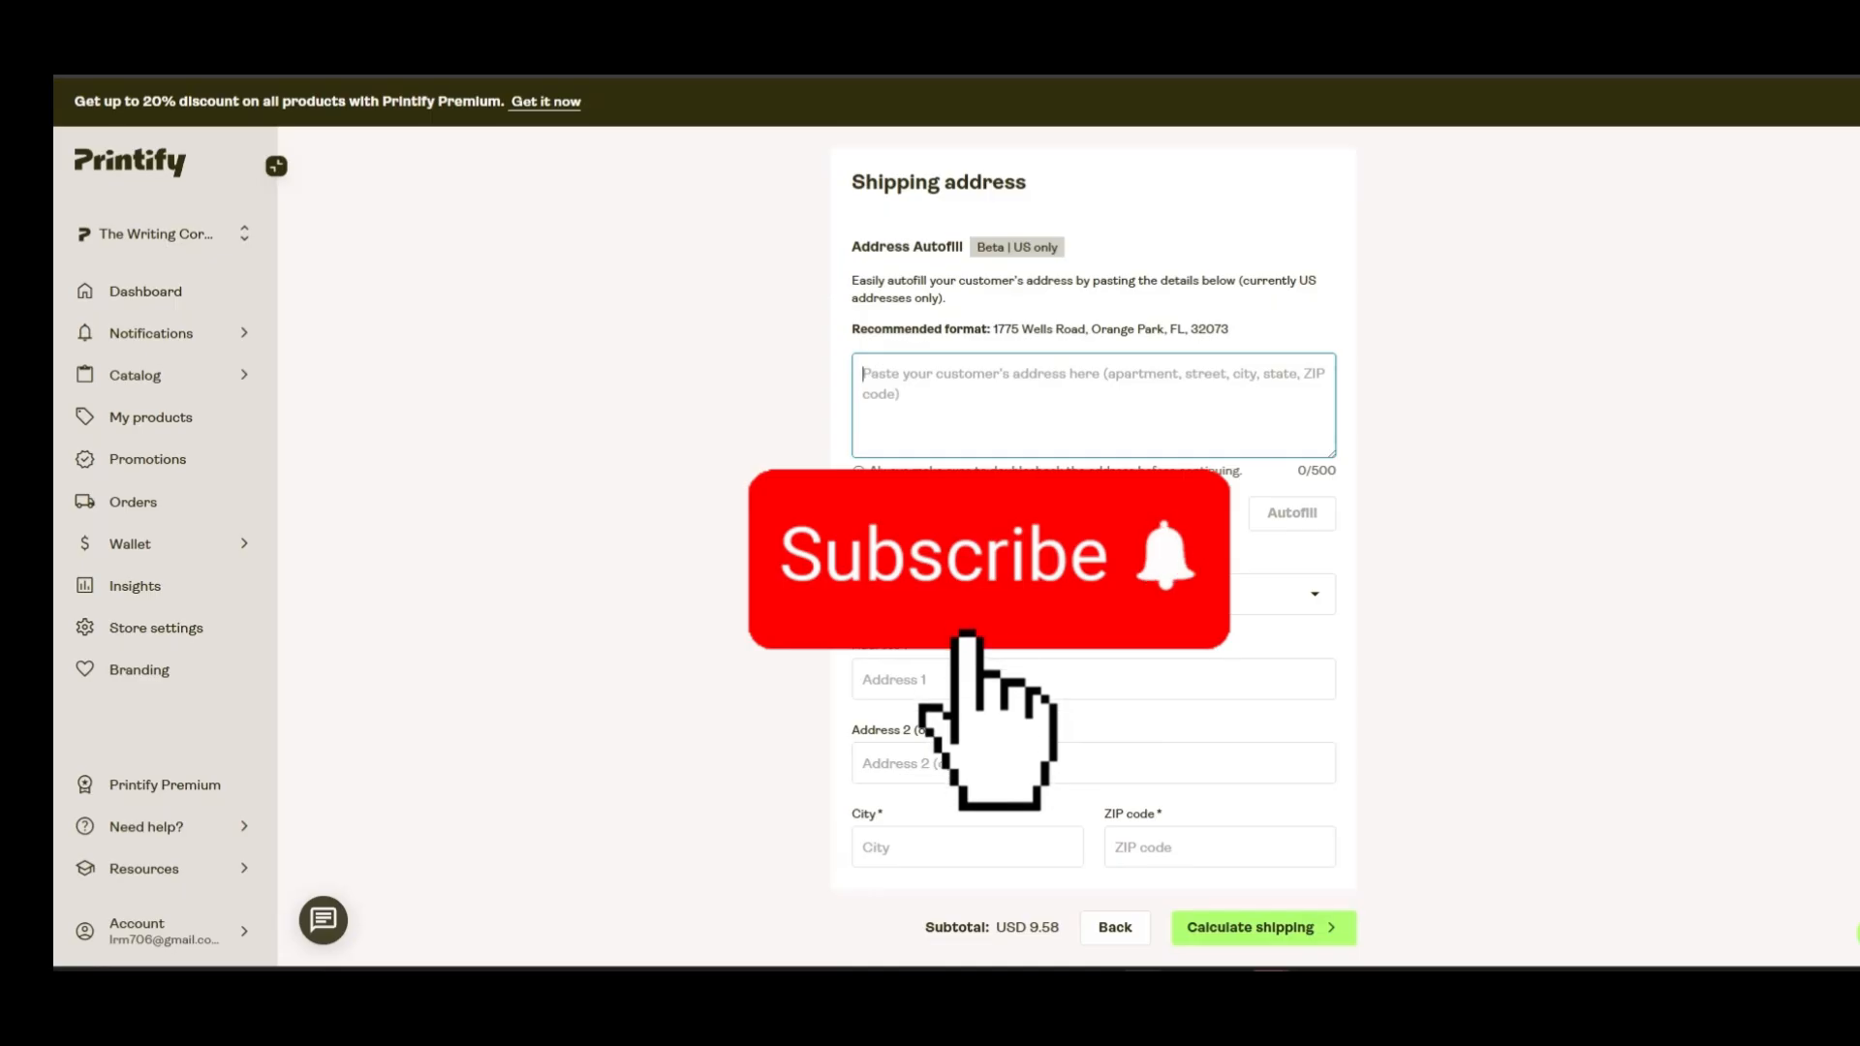
scroll(1092, 547, "up", 5)
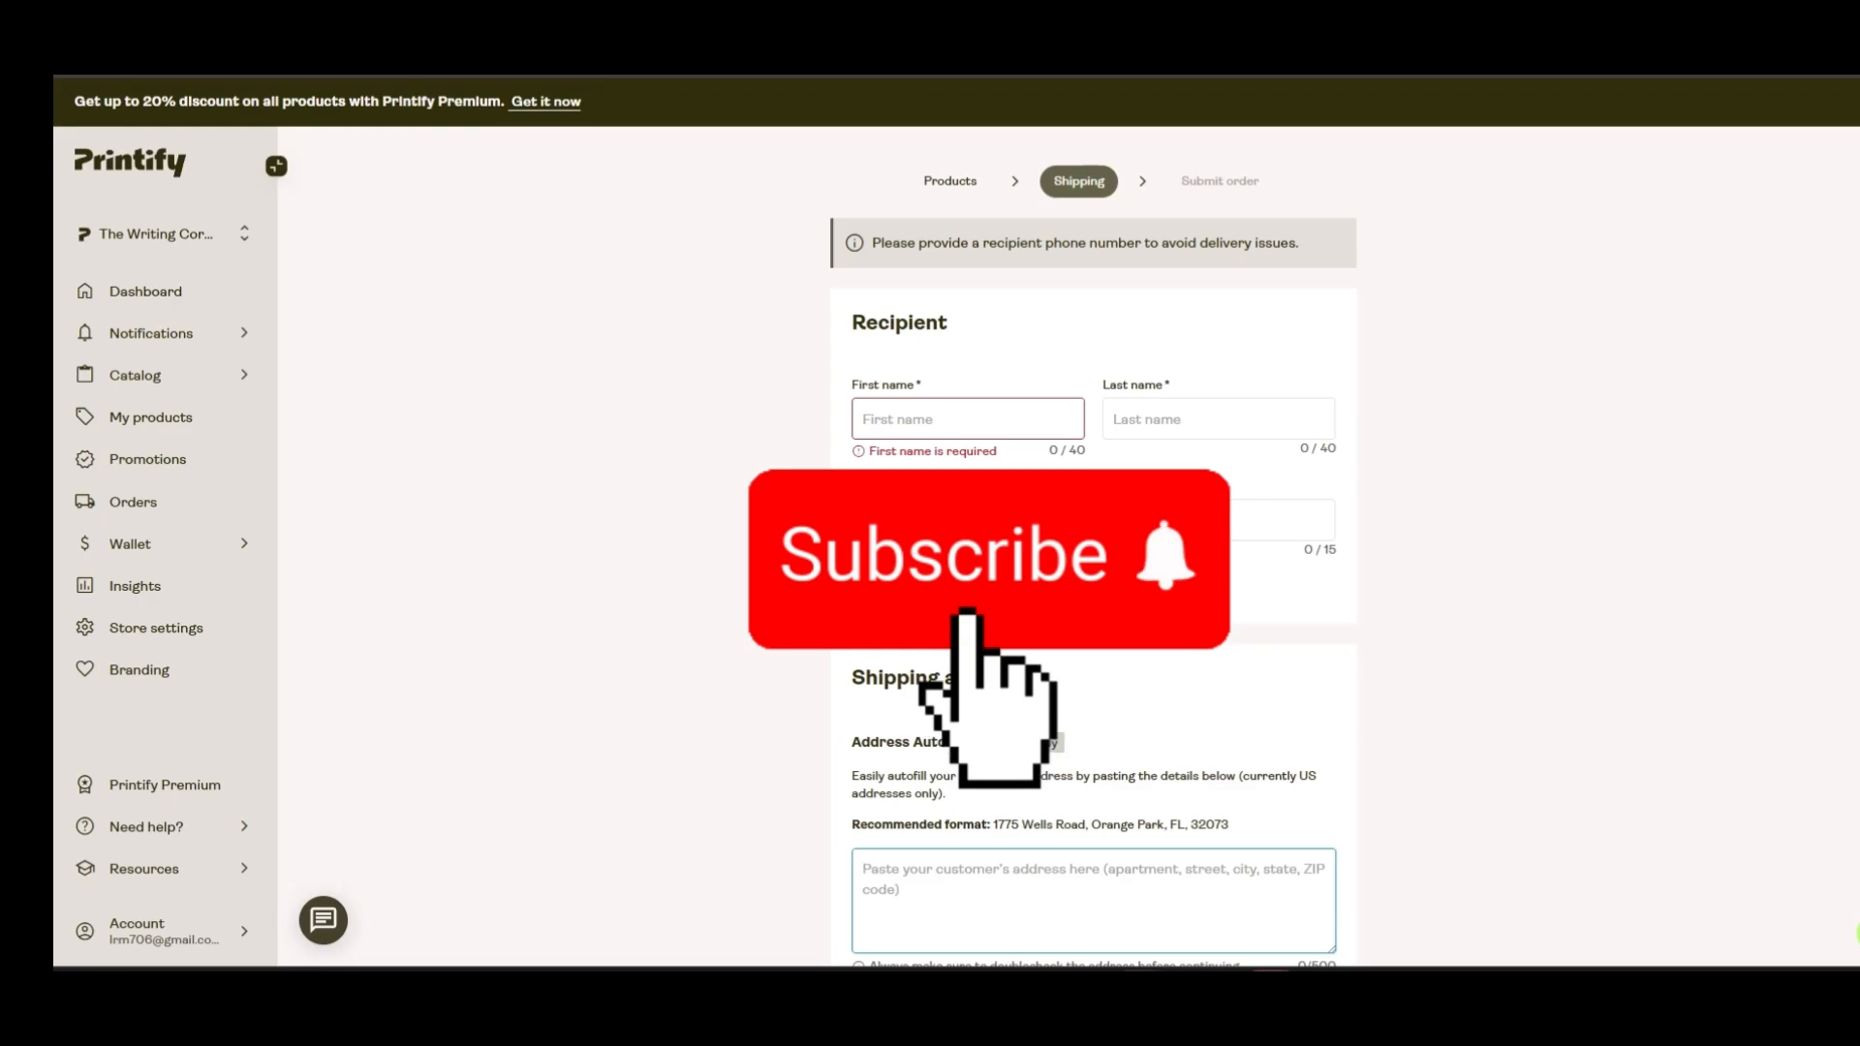
scroll(1093, 547, "down", 5)
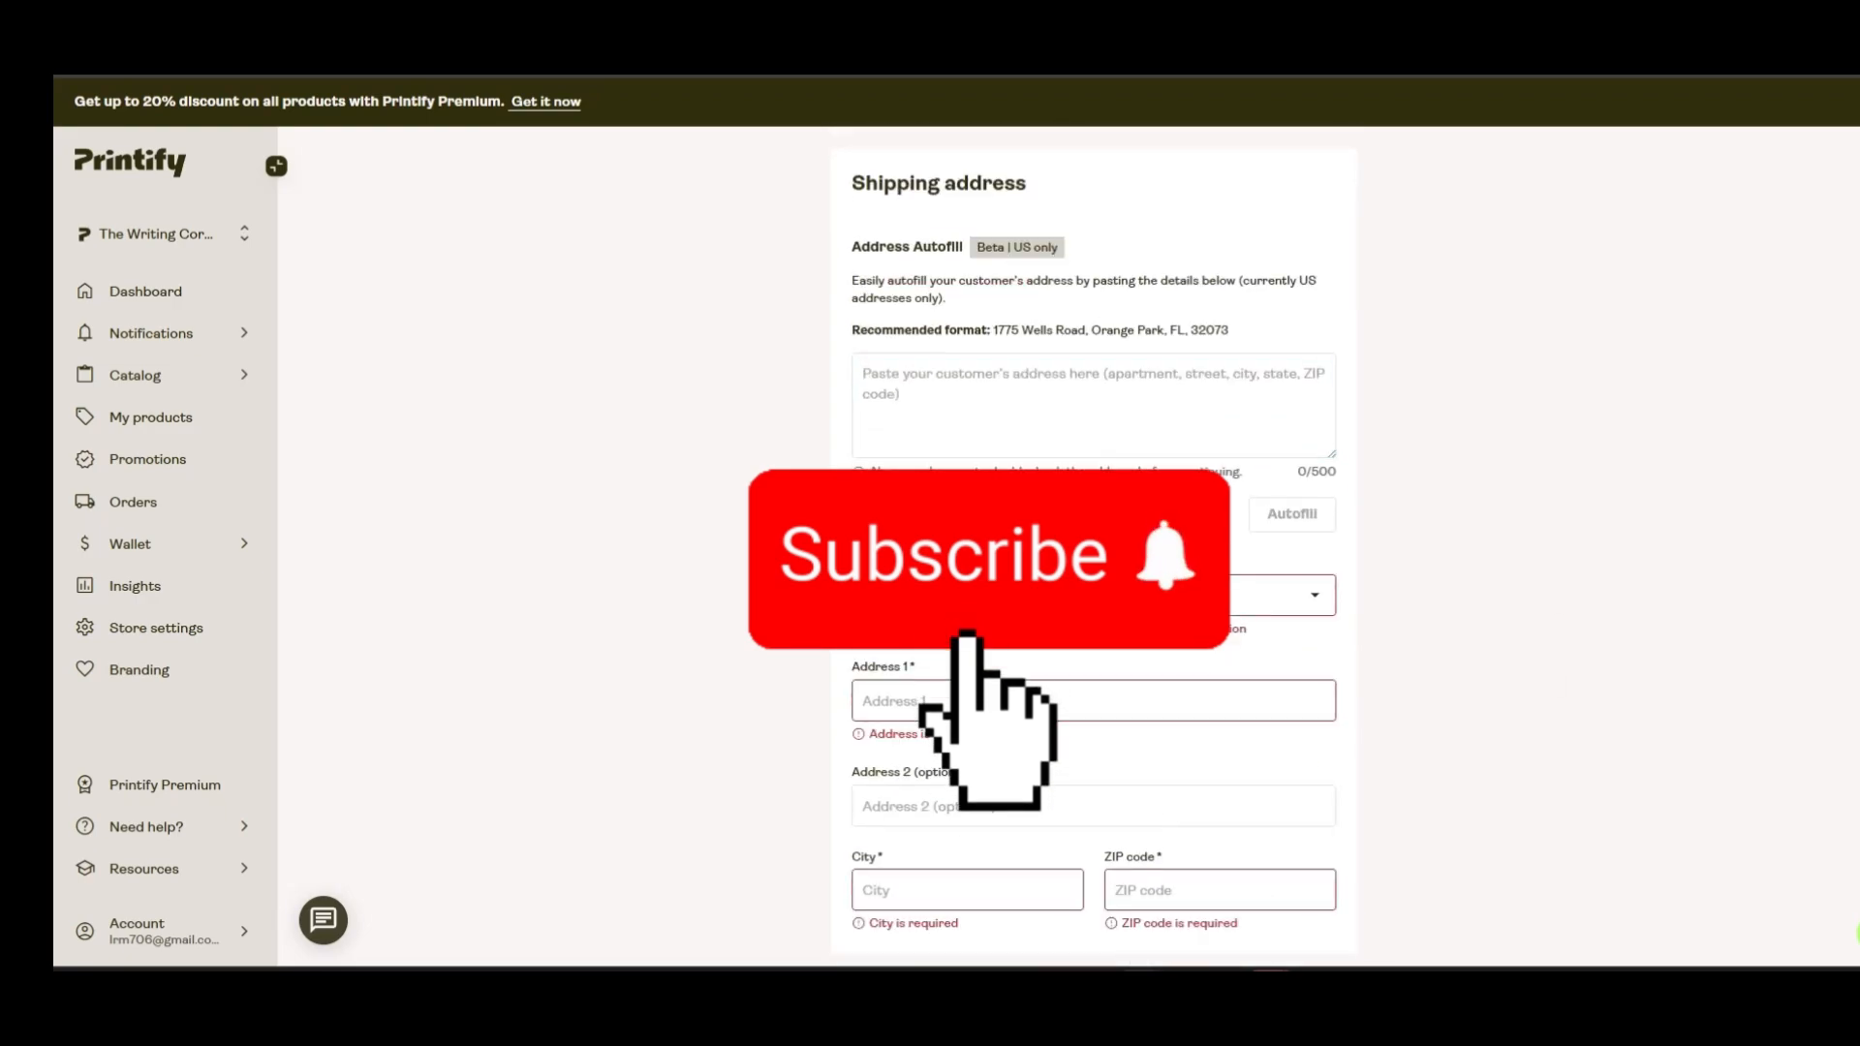
scroll(1093, 547, "down", 1)
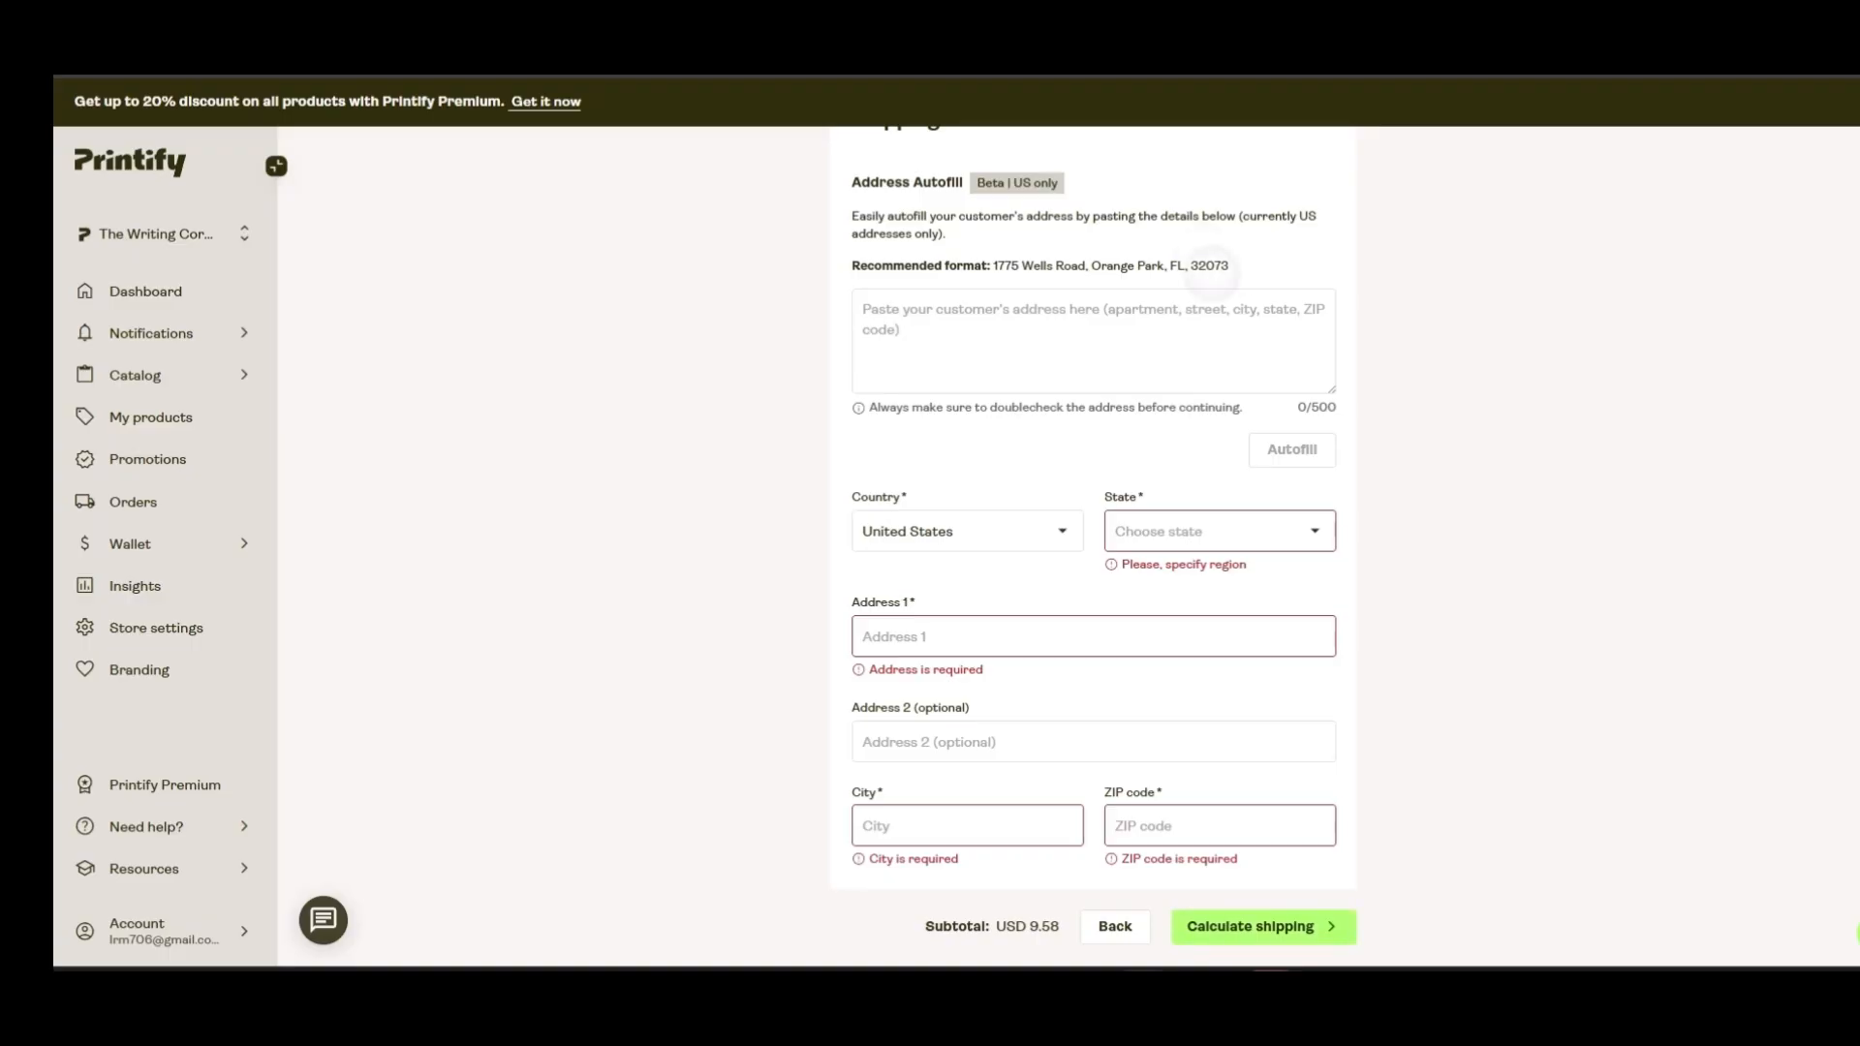
left_click(1201, 334)
left_click(1219, 531)
type("fl")
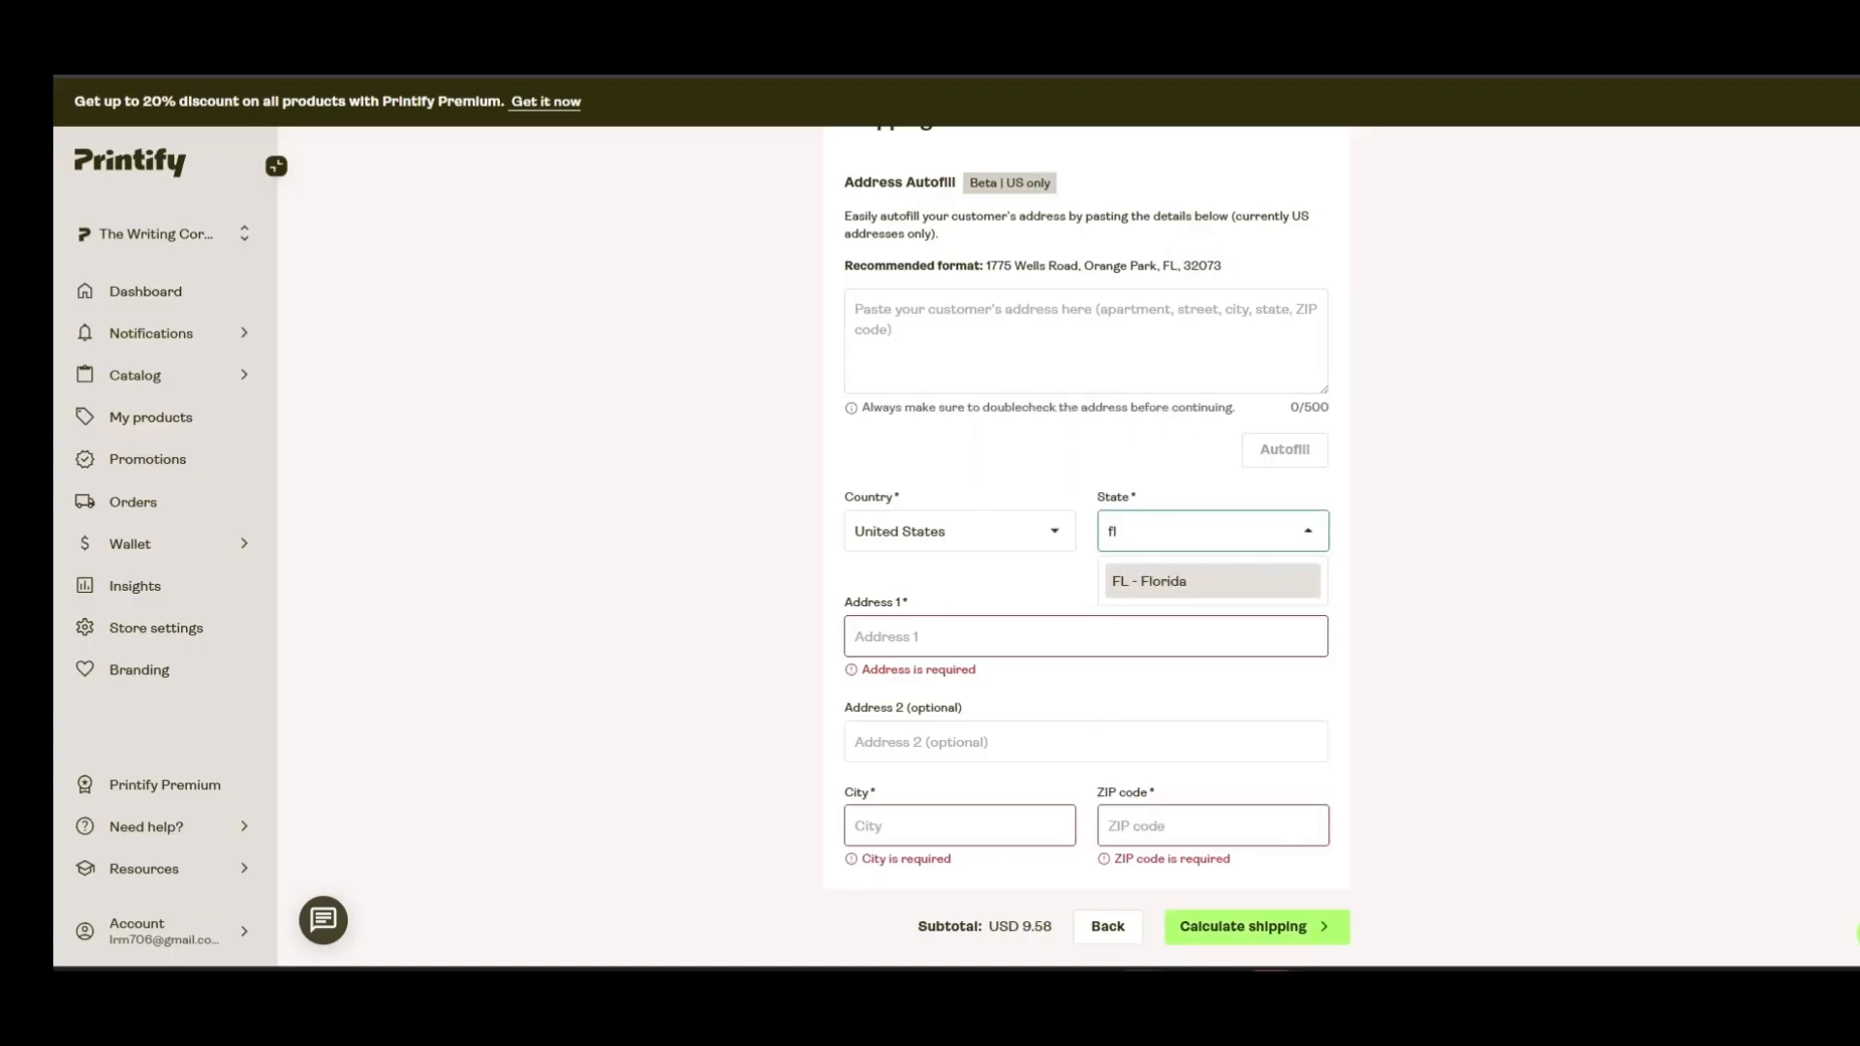
key("Tab")
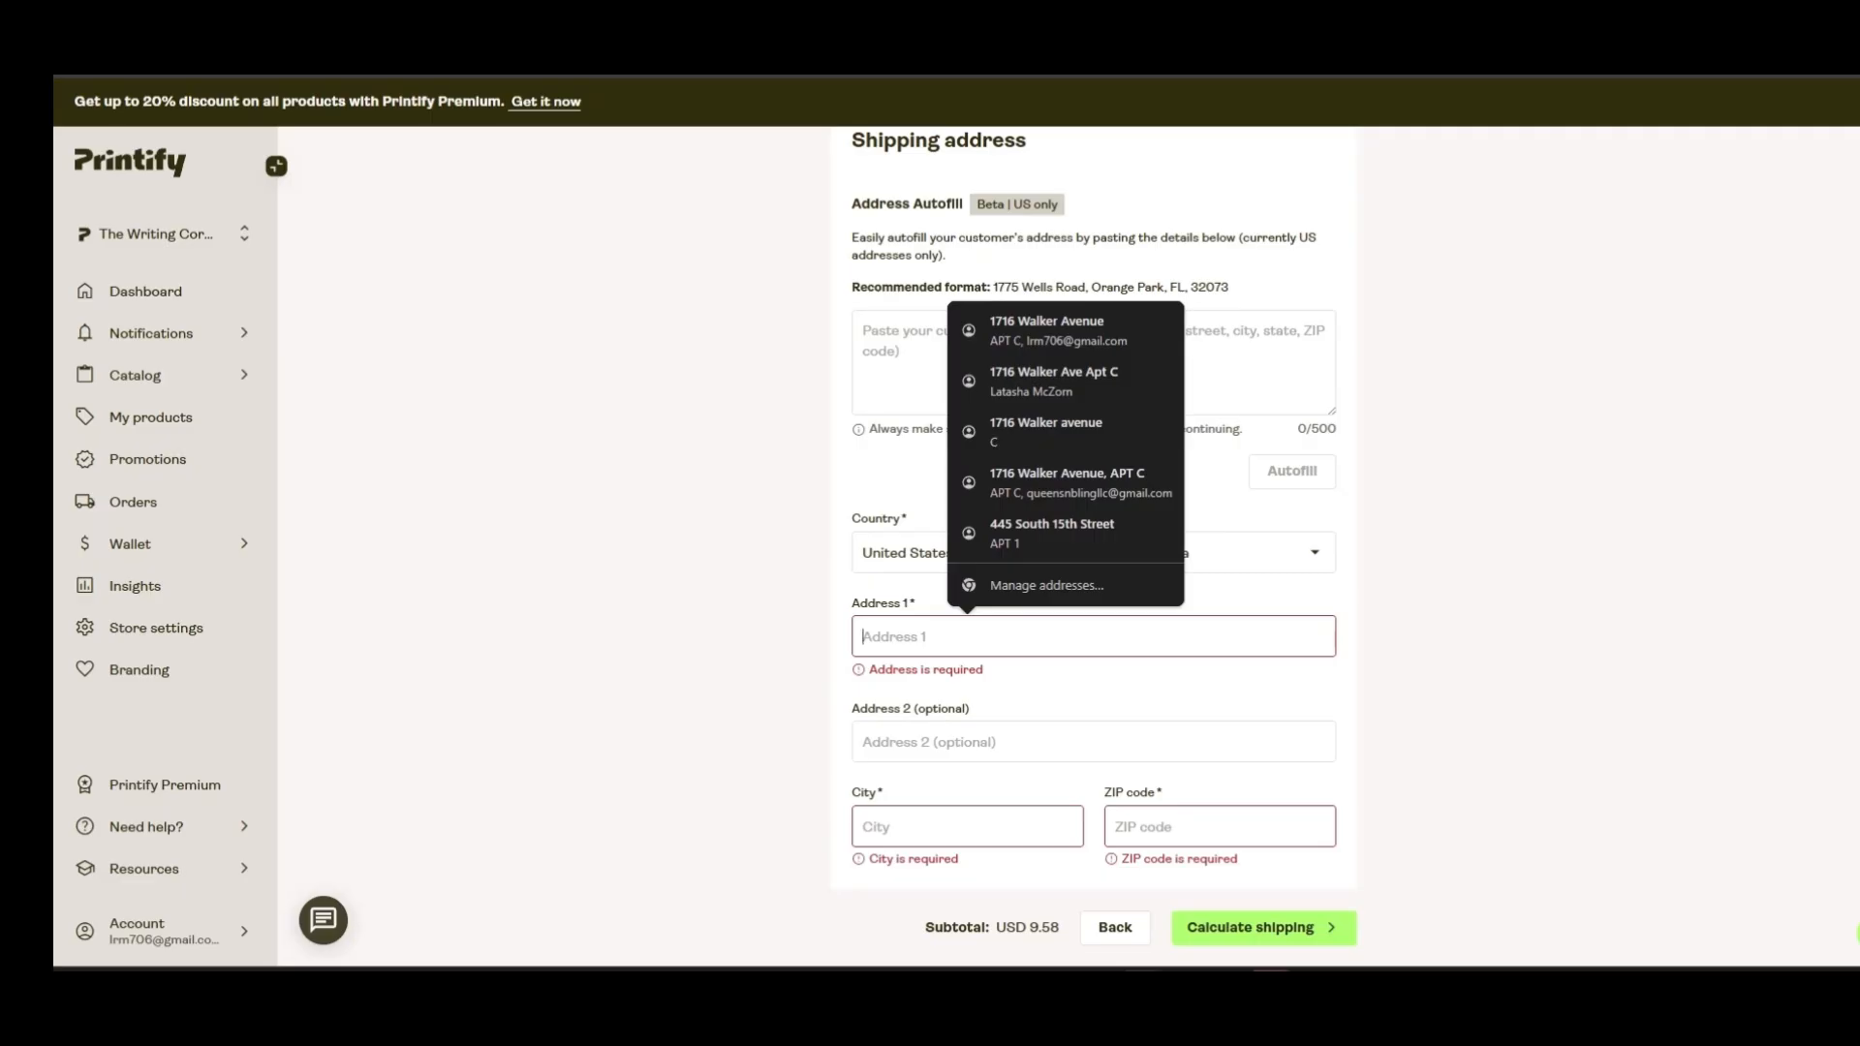
type("1775")
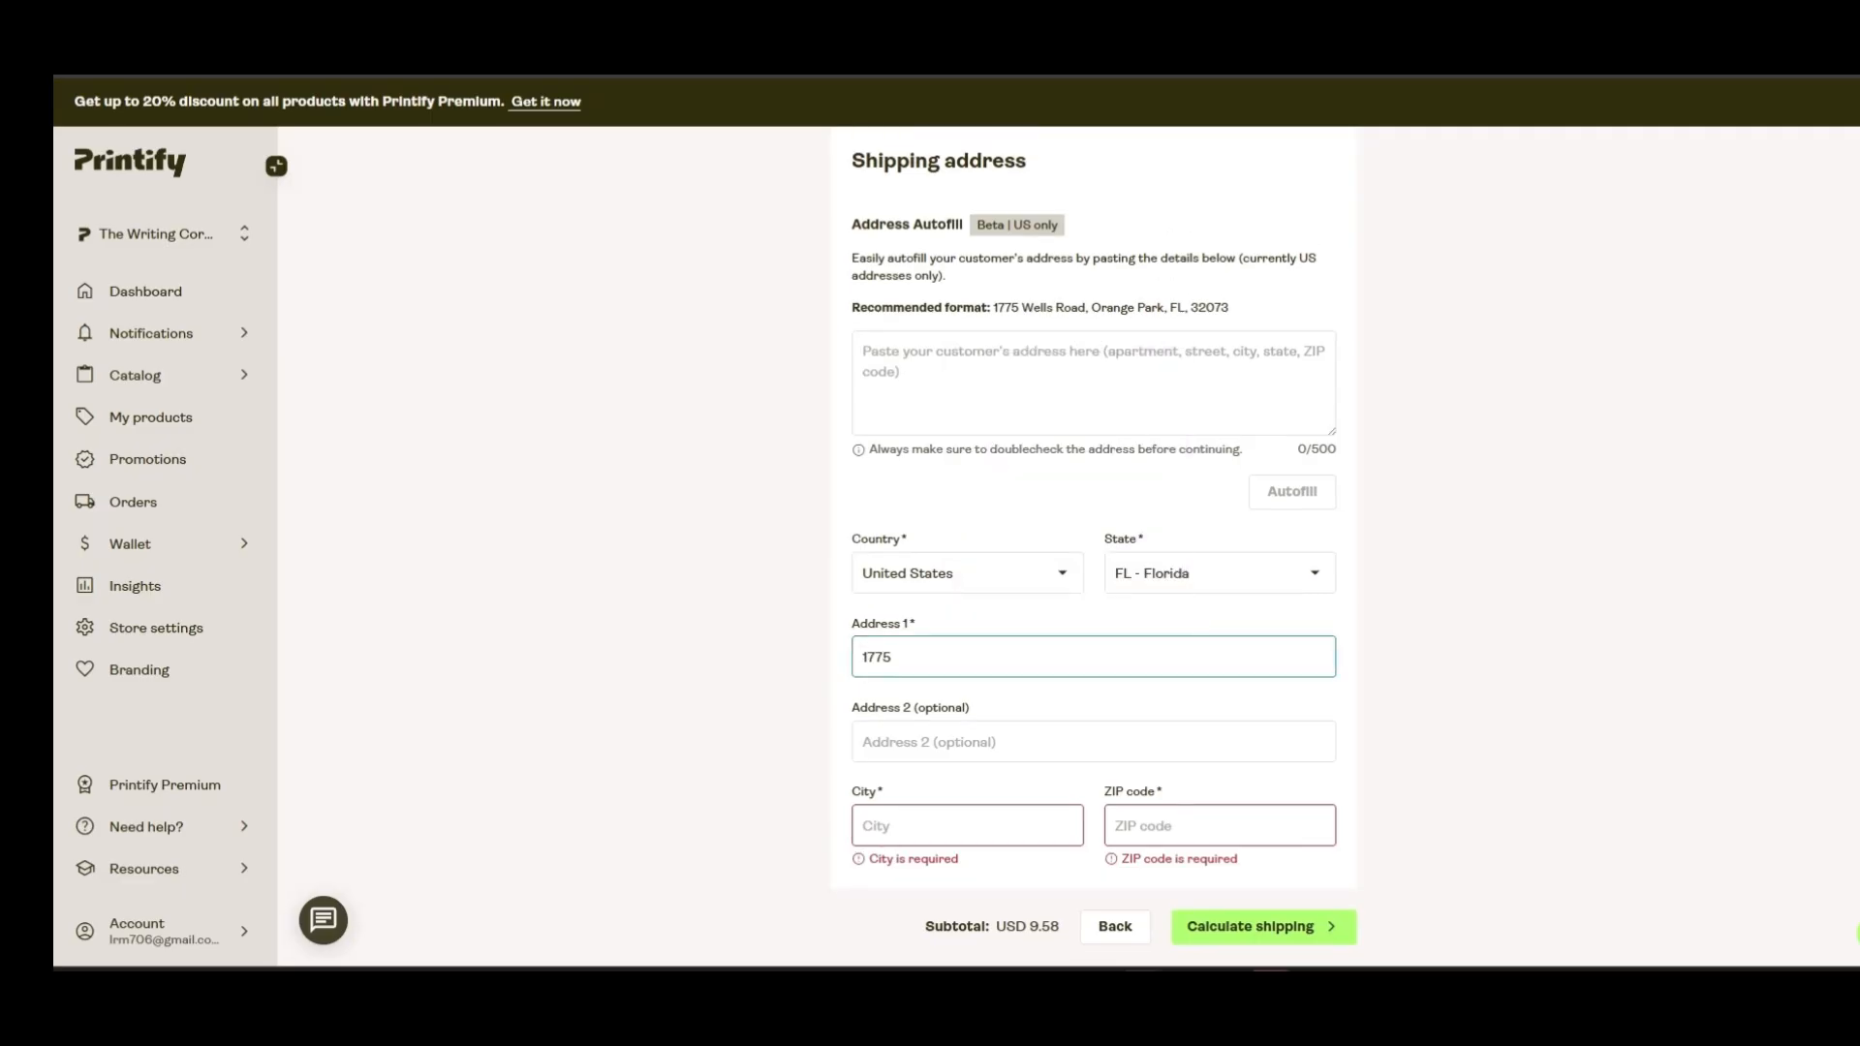
Switch to the Printify Journal Covers design in Canva and look over the red and purple journal mockups on page 2
scroll(1093, 547, "up", 7)
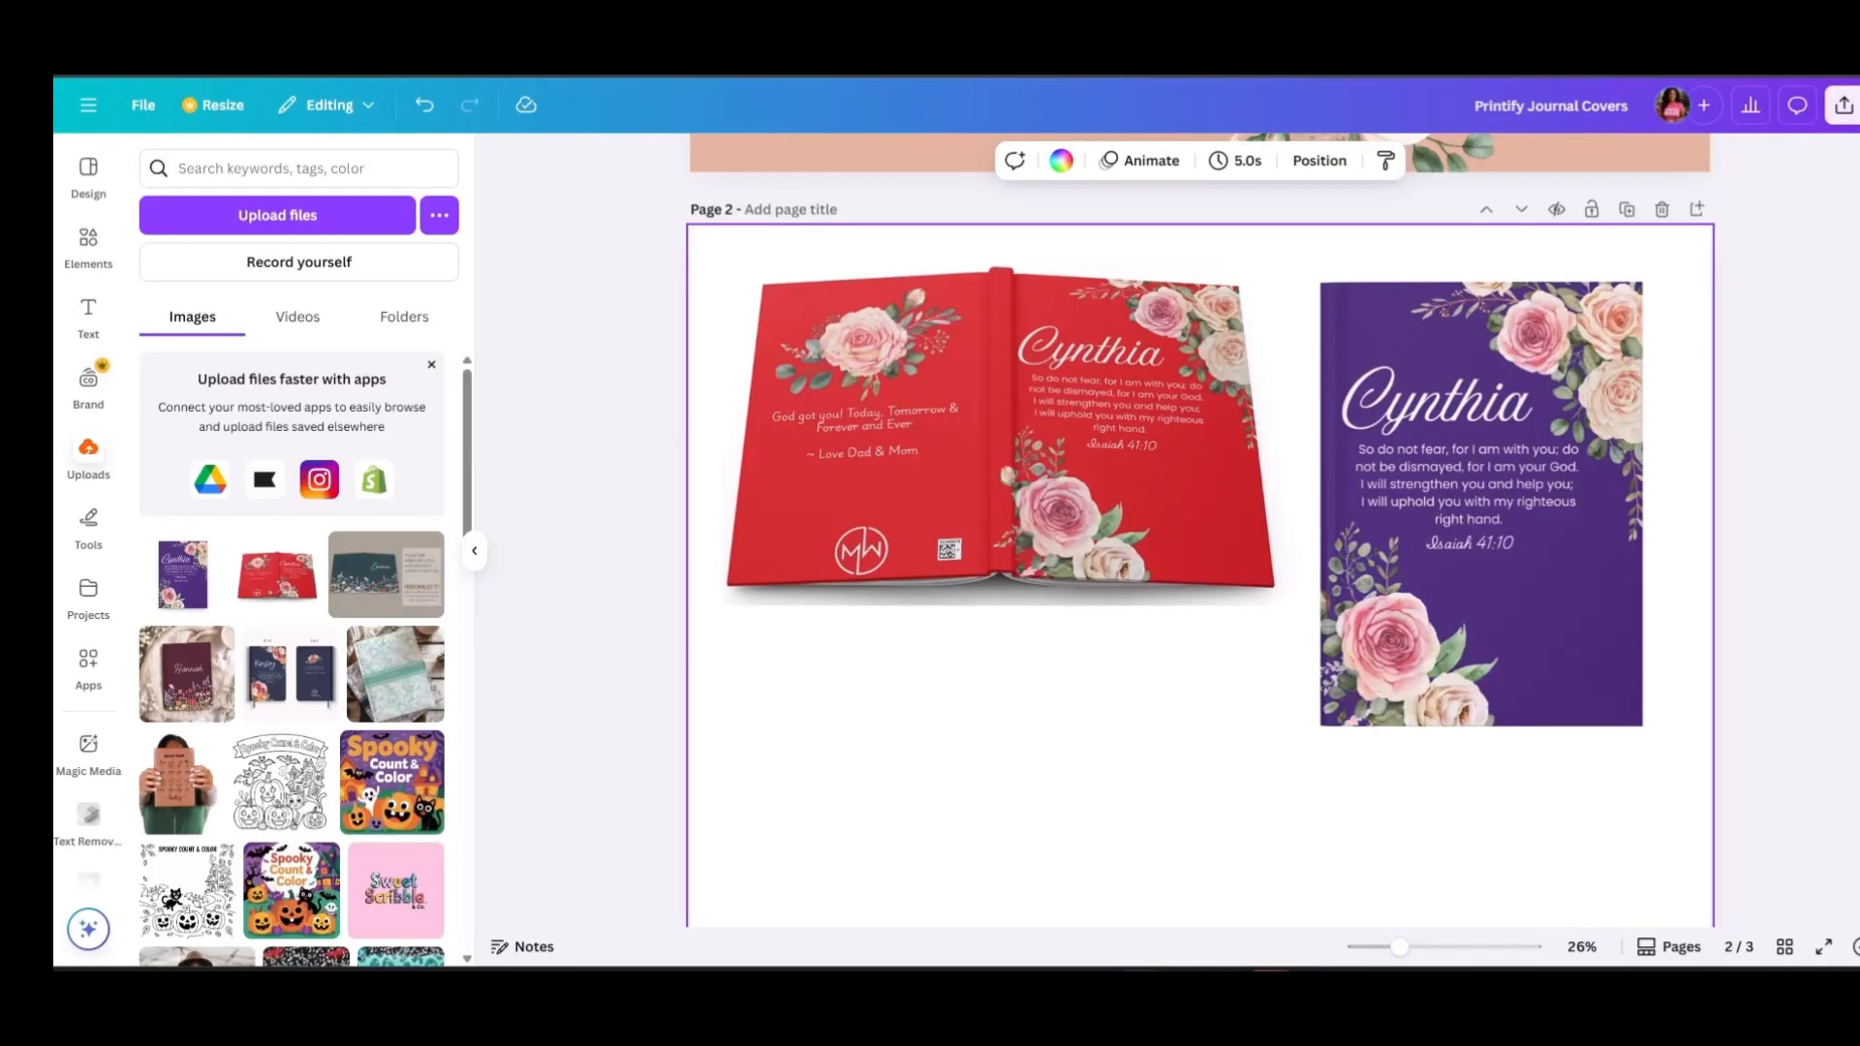
scroll(1201, 523, "up", 5)
scroll(1201, 528, "down", 10)
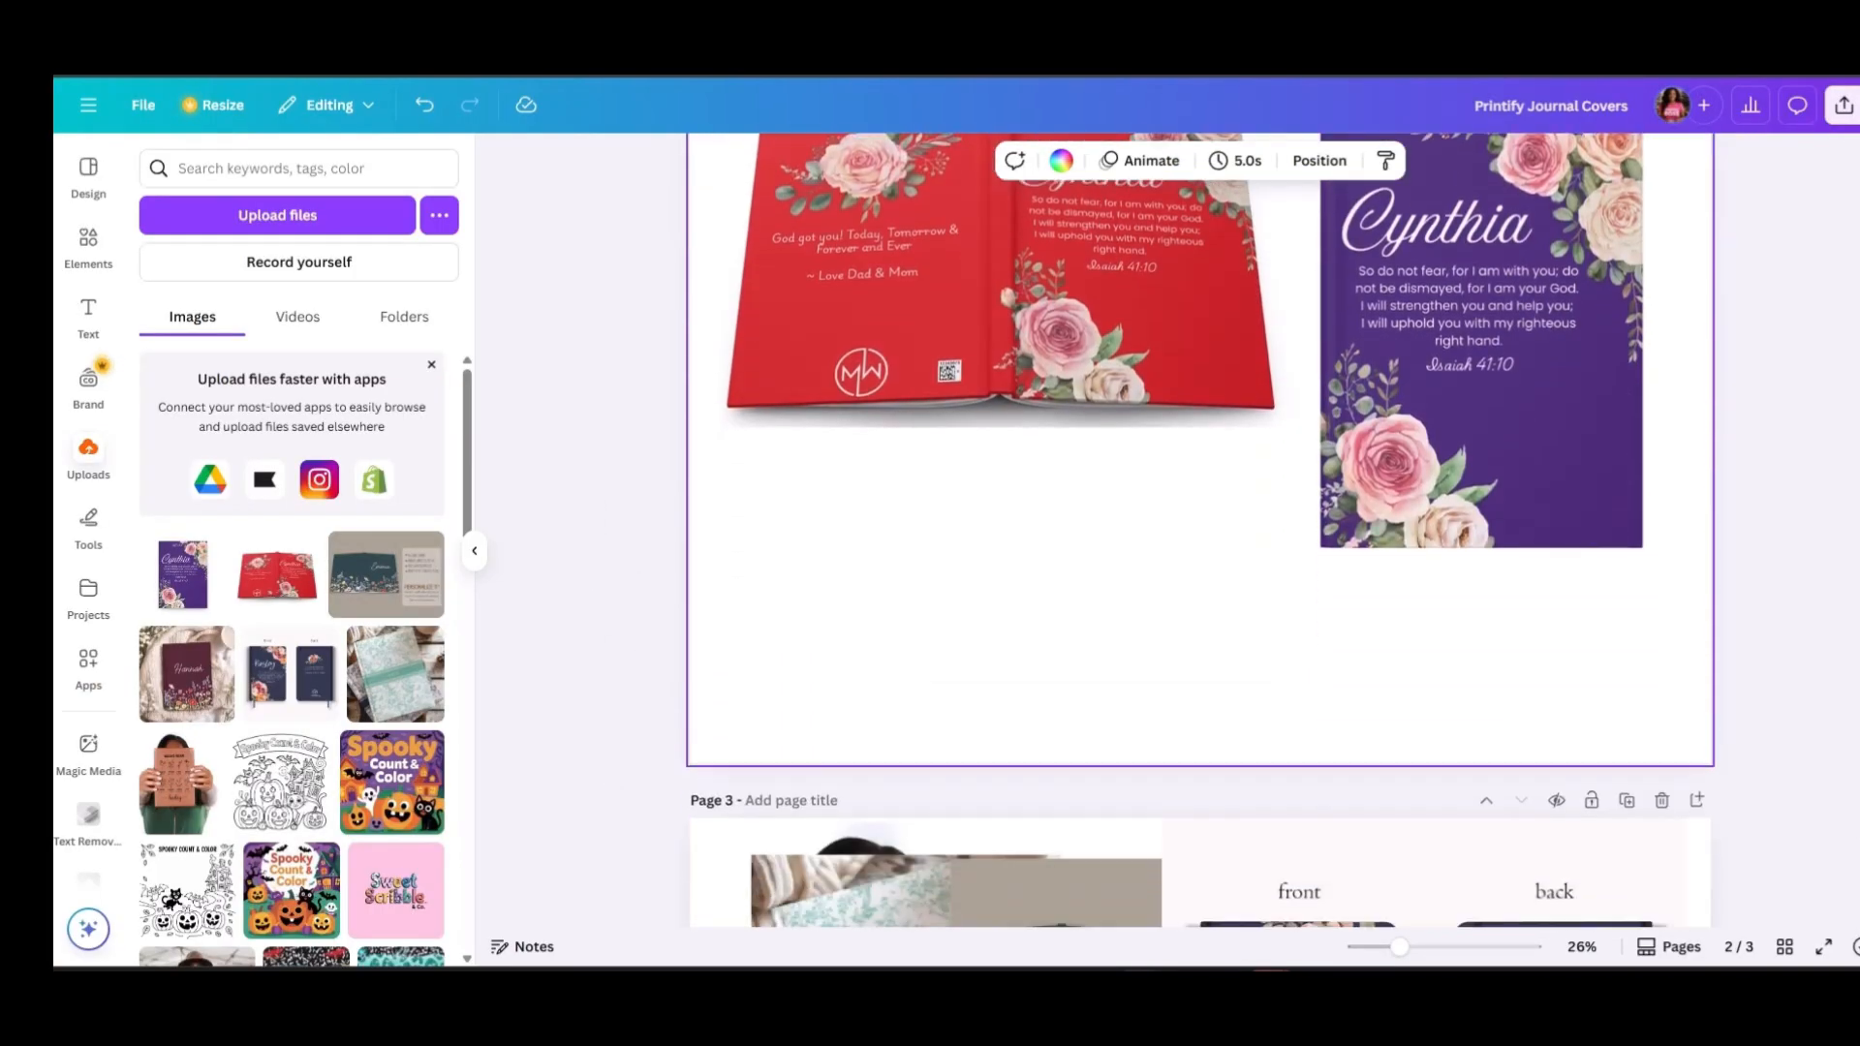
scroll(1201, 530, "down", 7)
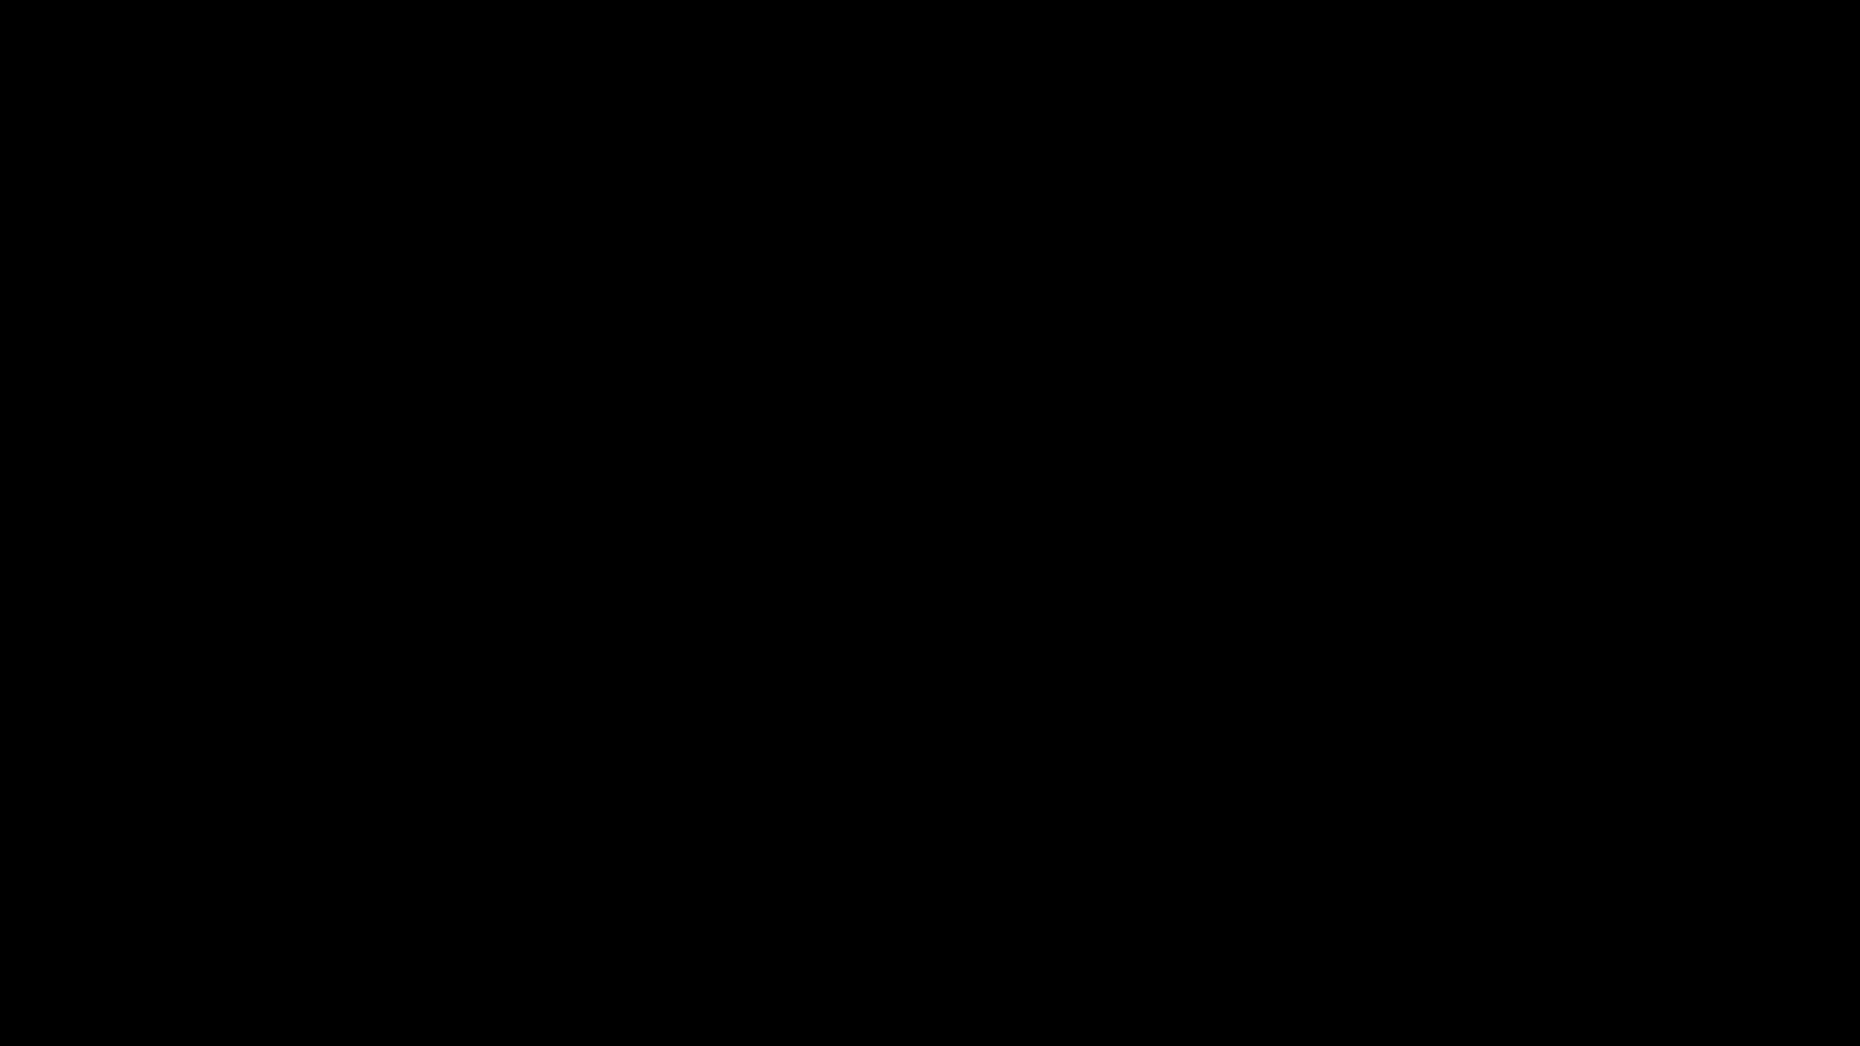